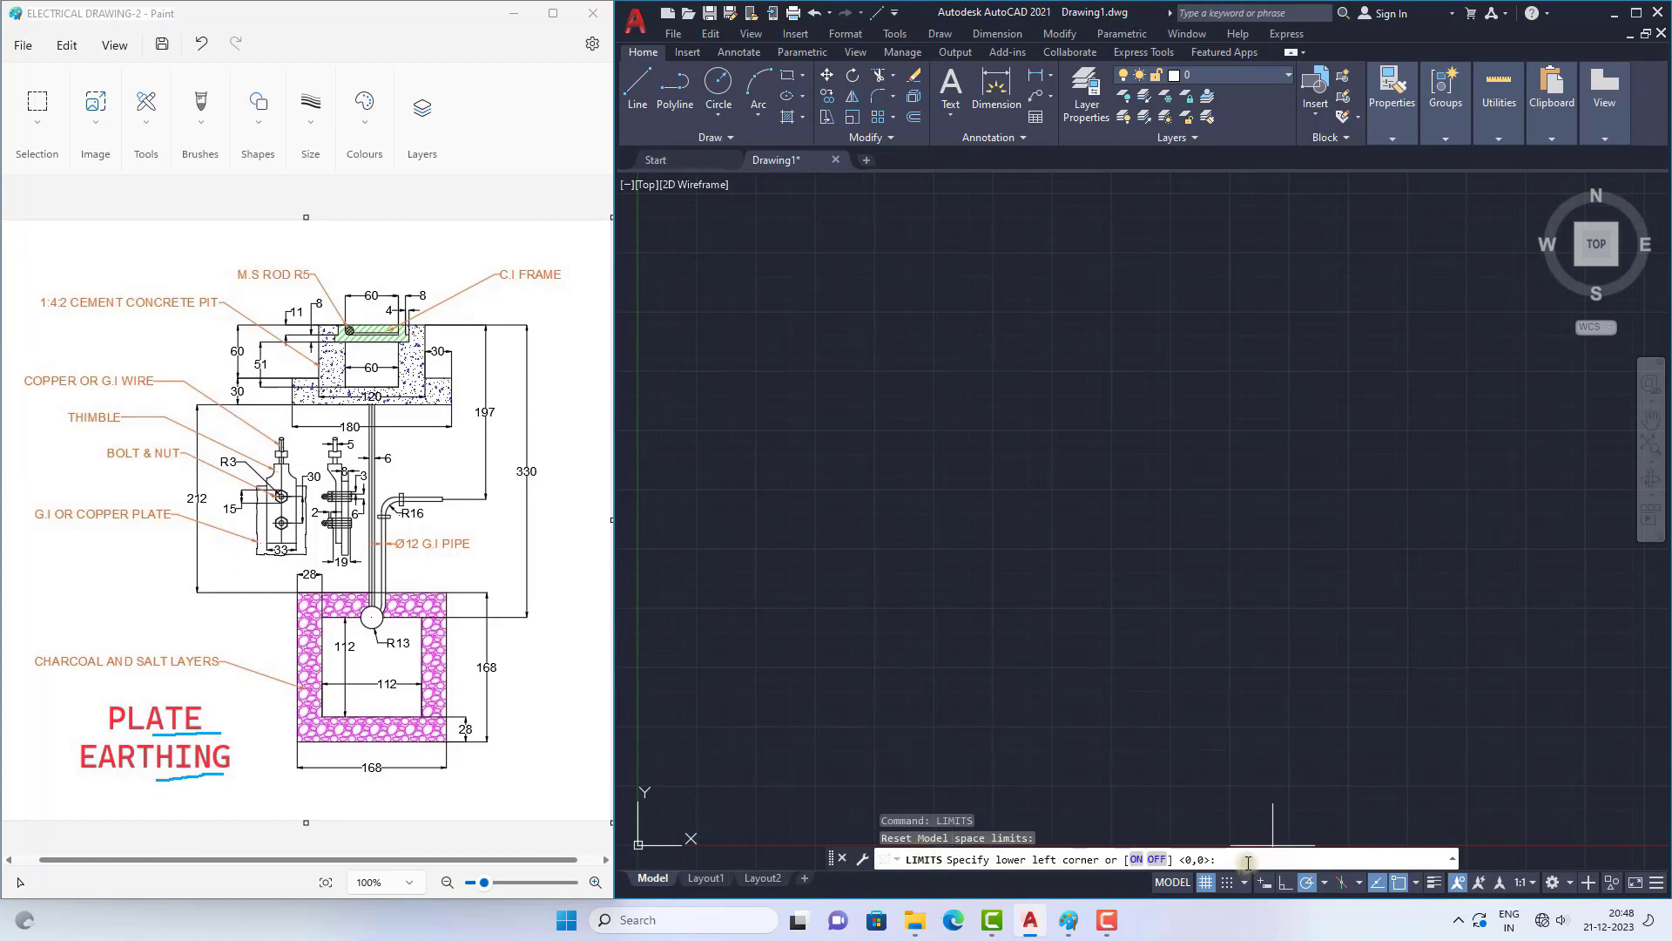
Step: Set the model space limits from 0,0 to 1500,1500 and zoom to show the whole drawing area
key(Return)
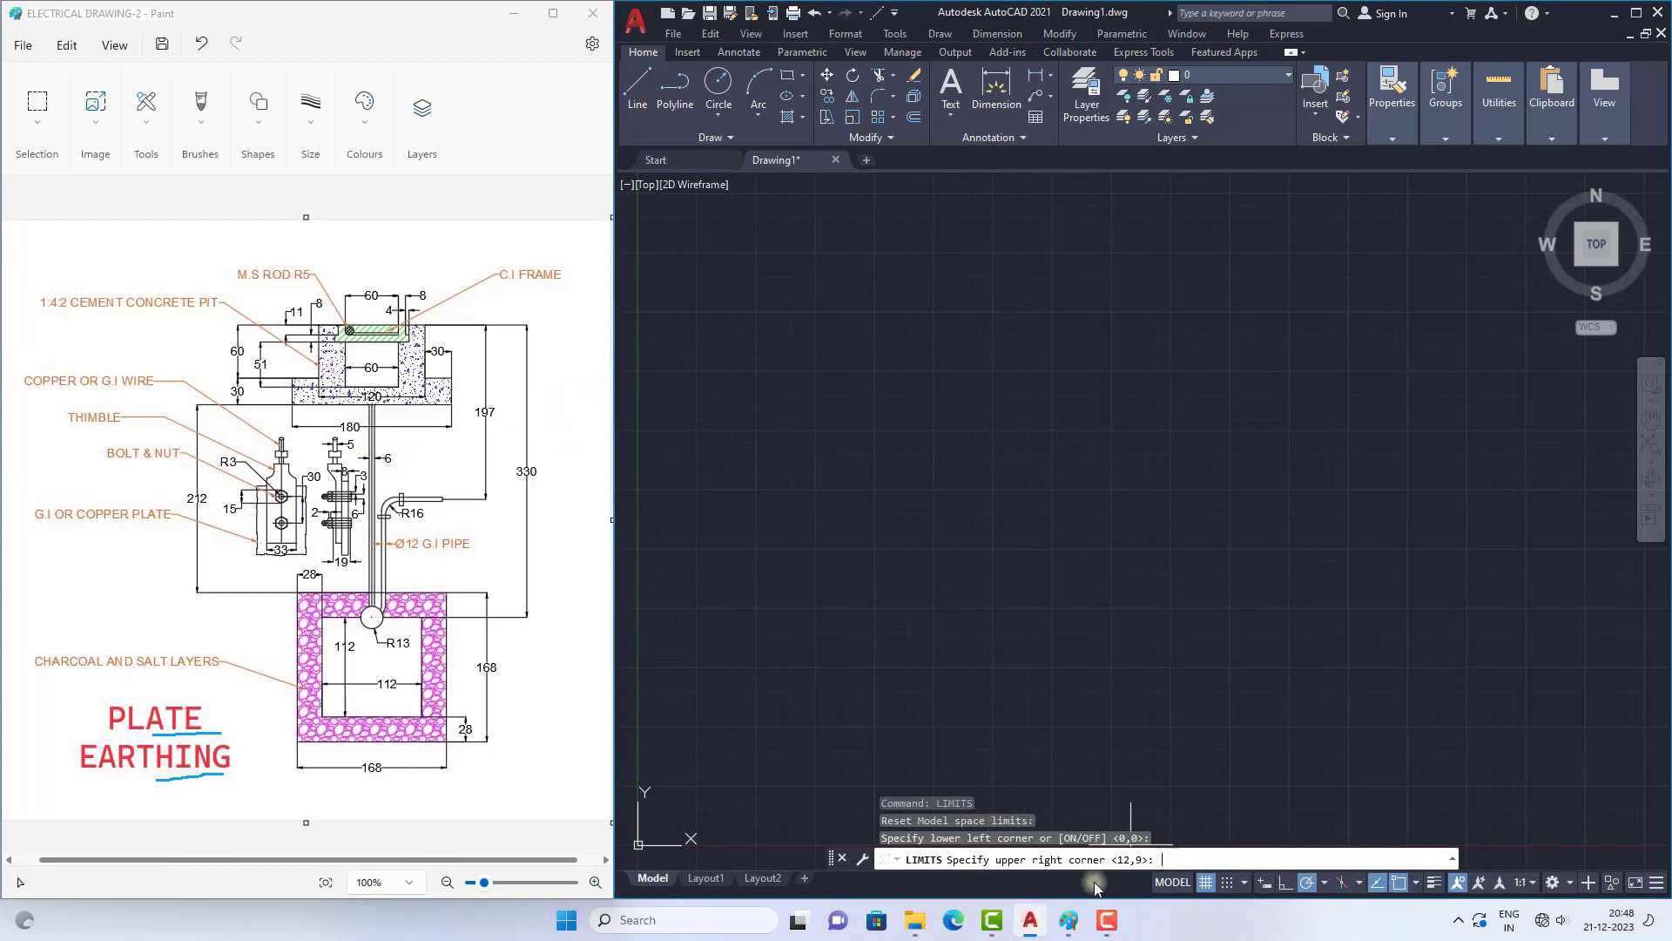
text(1500,1500)
key(Return)
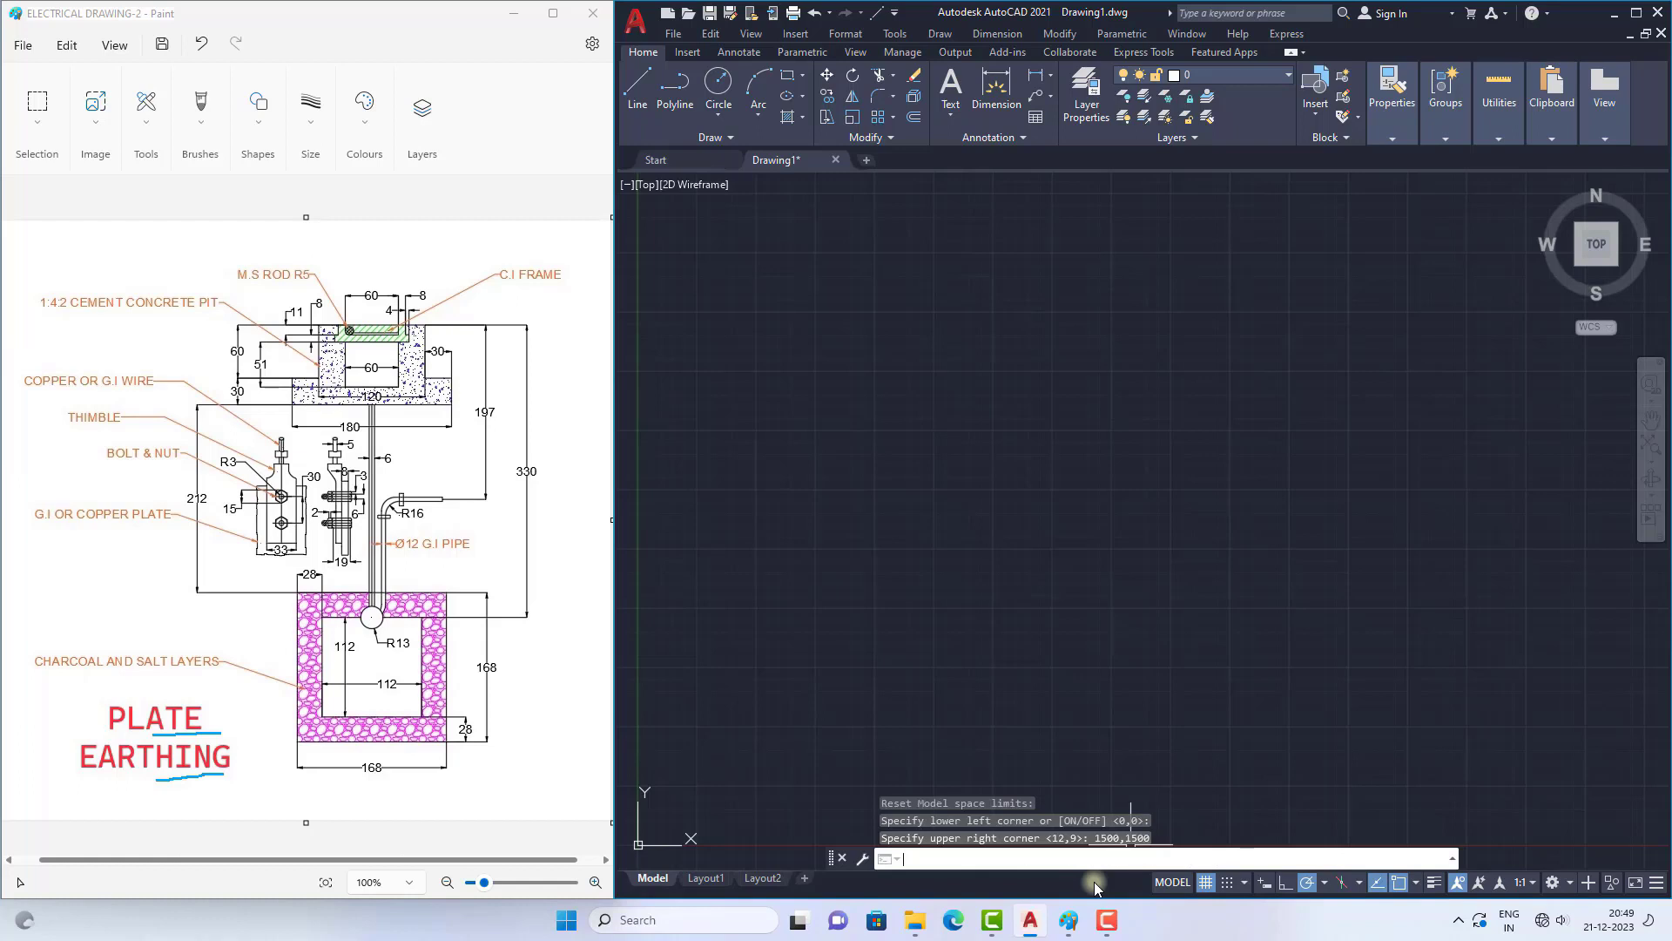
text(z)
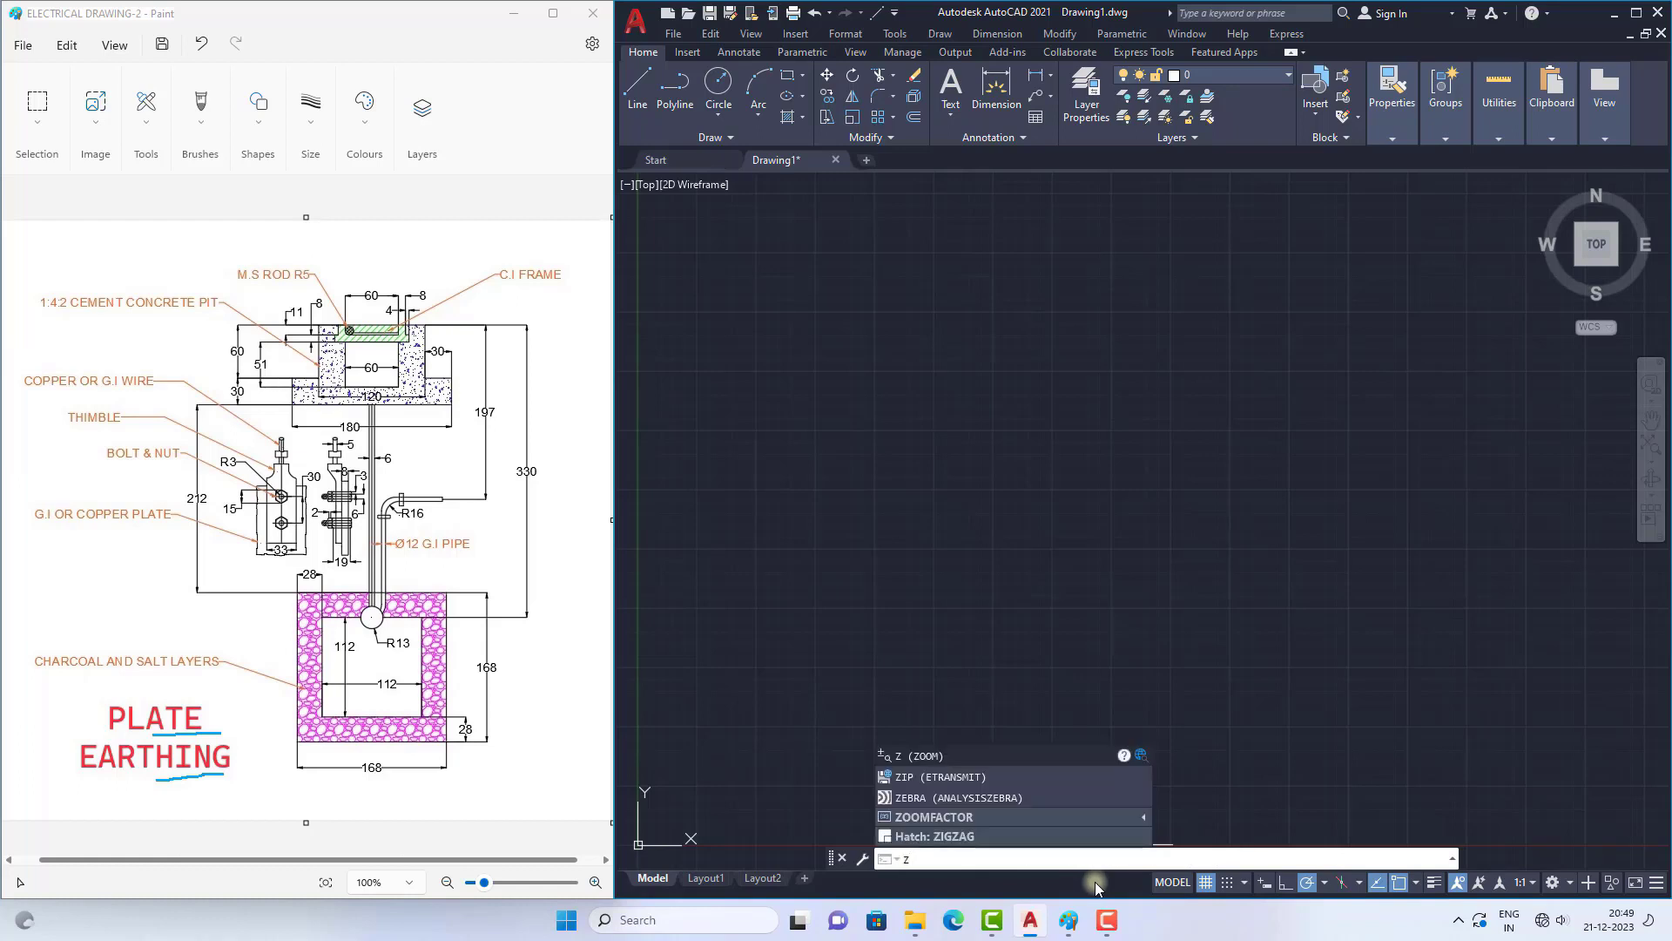
key(Return)
text(a)
key(Return)
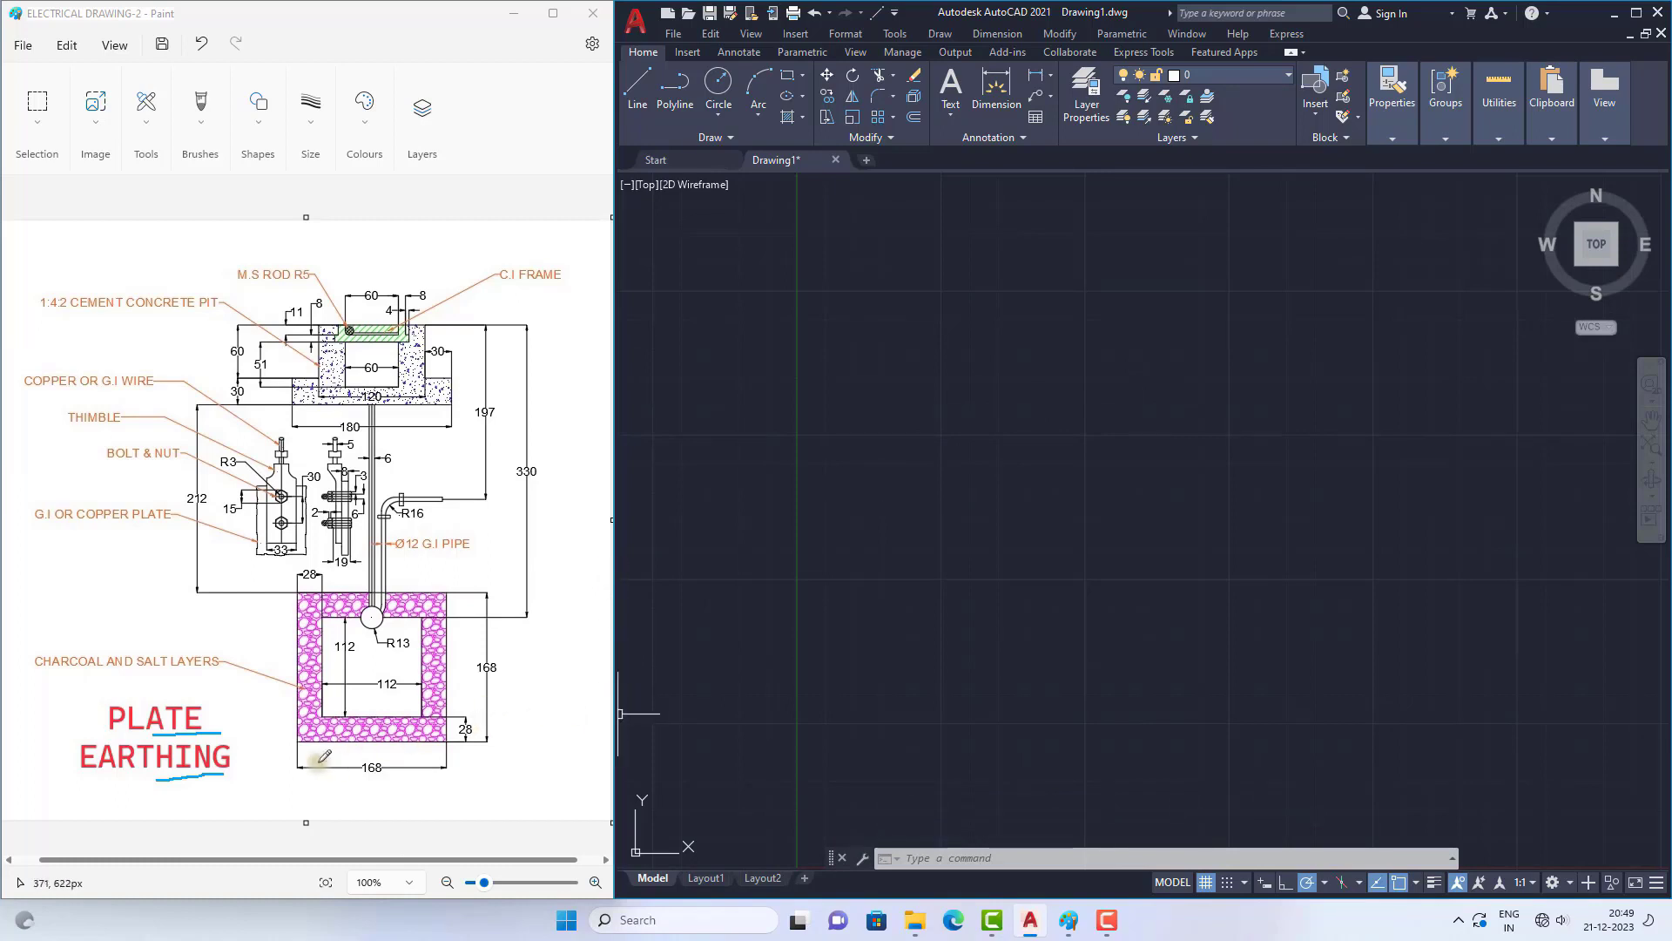
Step: Mark the outer charcoal pit square and its 168 dimensions in the Paint reference, and draw a 168 by 168 rectangle in AutoCAD
mouse_move(286, 620)
mouse_down()
mouse_move(274, 727)
mouse_move(296, 751)
mouse_move(415, 746)
mouse_up()
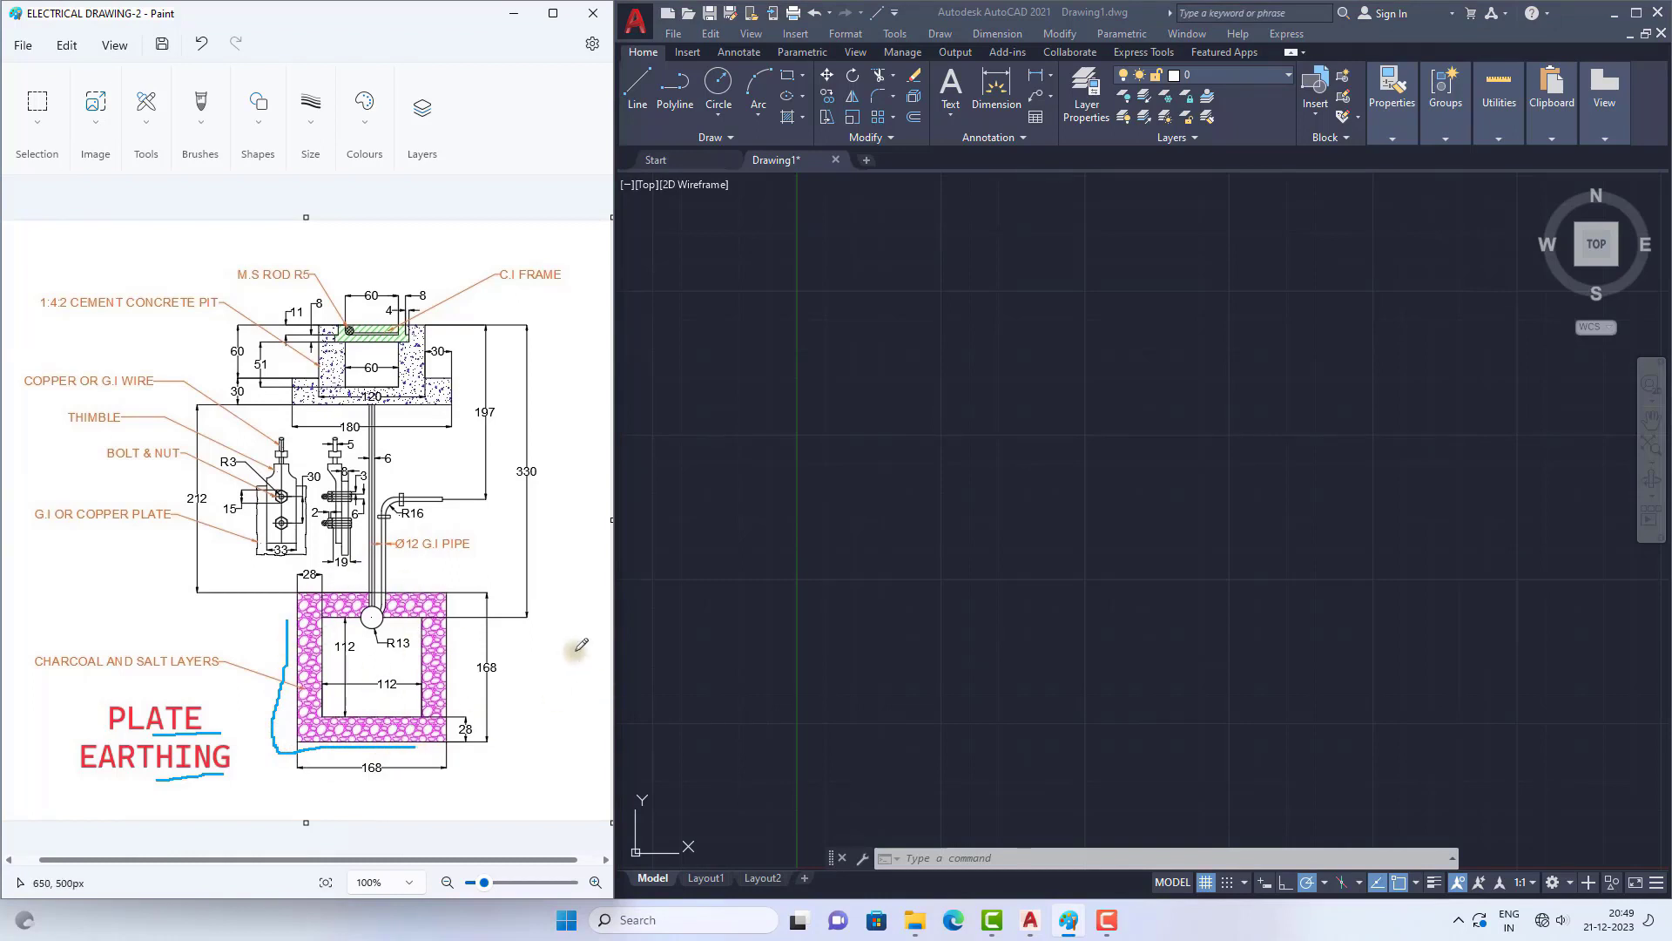
click(791, 78)
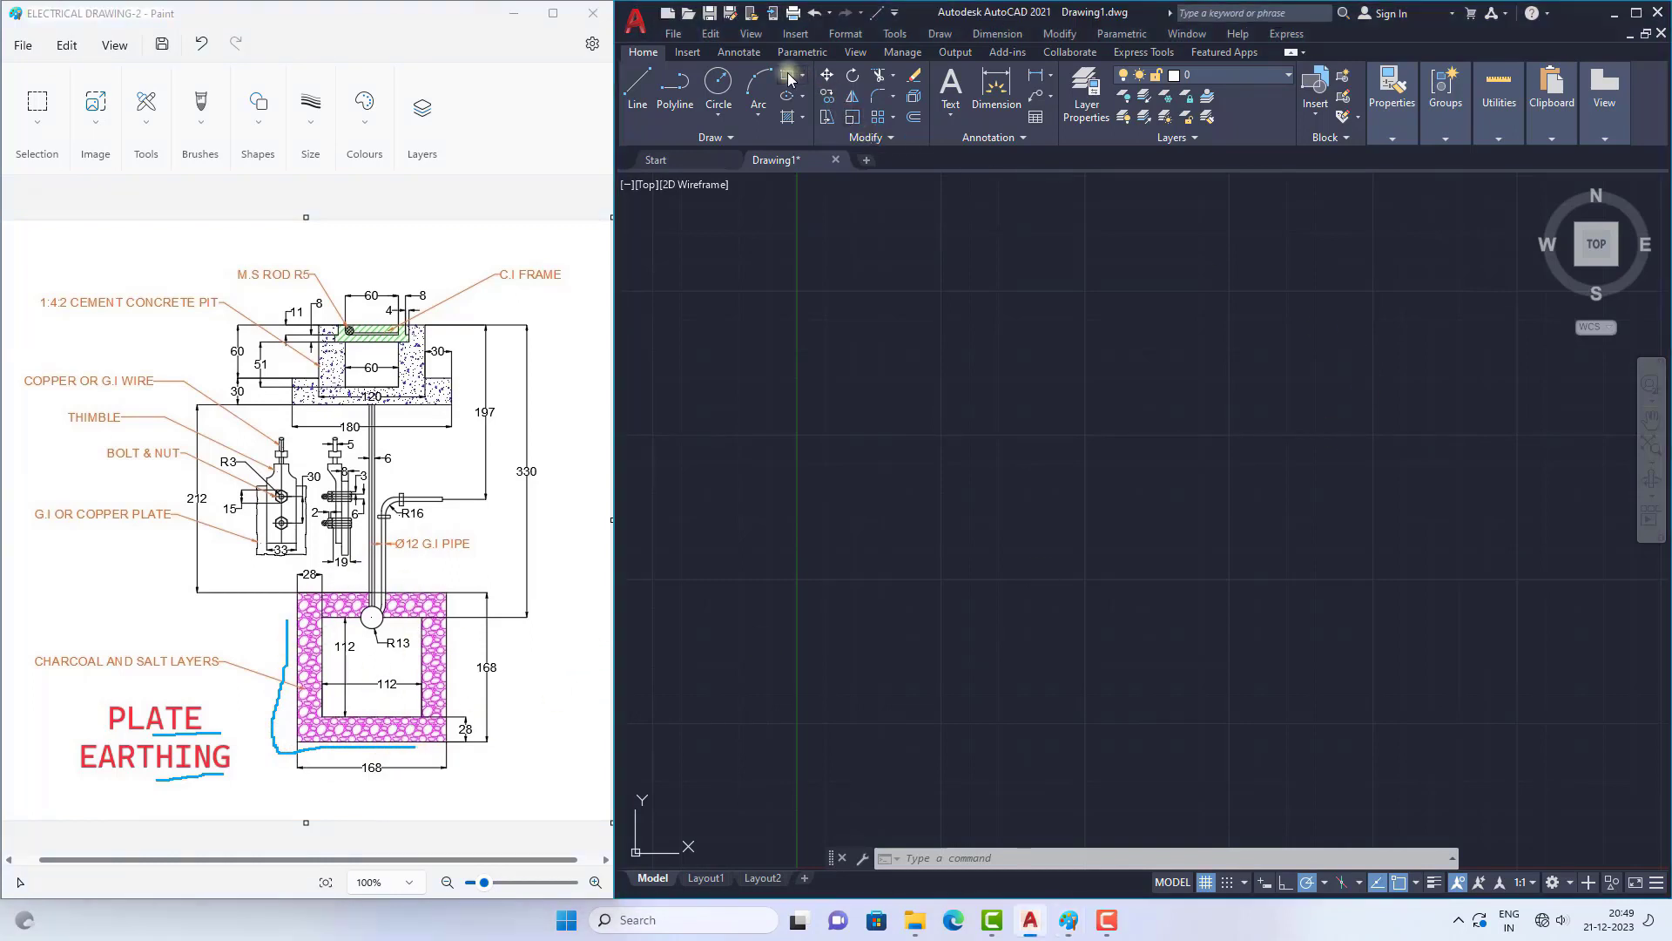
click(788, 79)
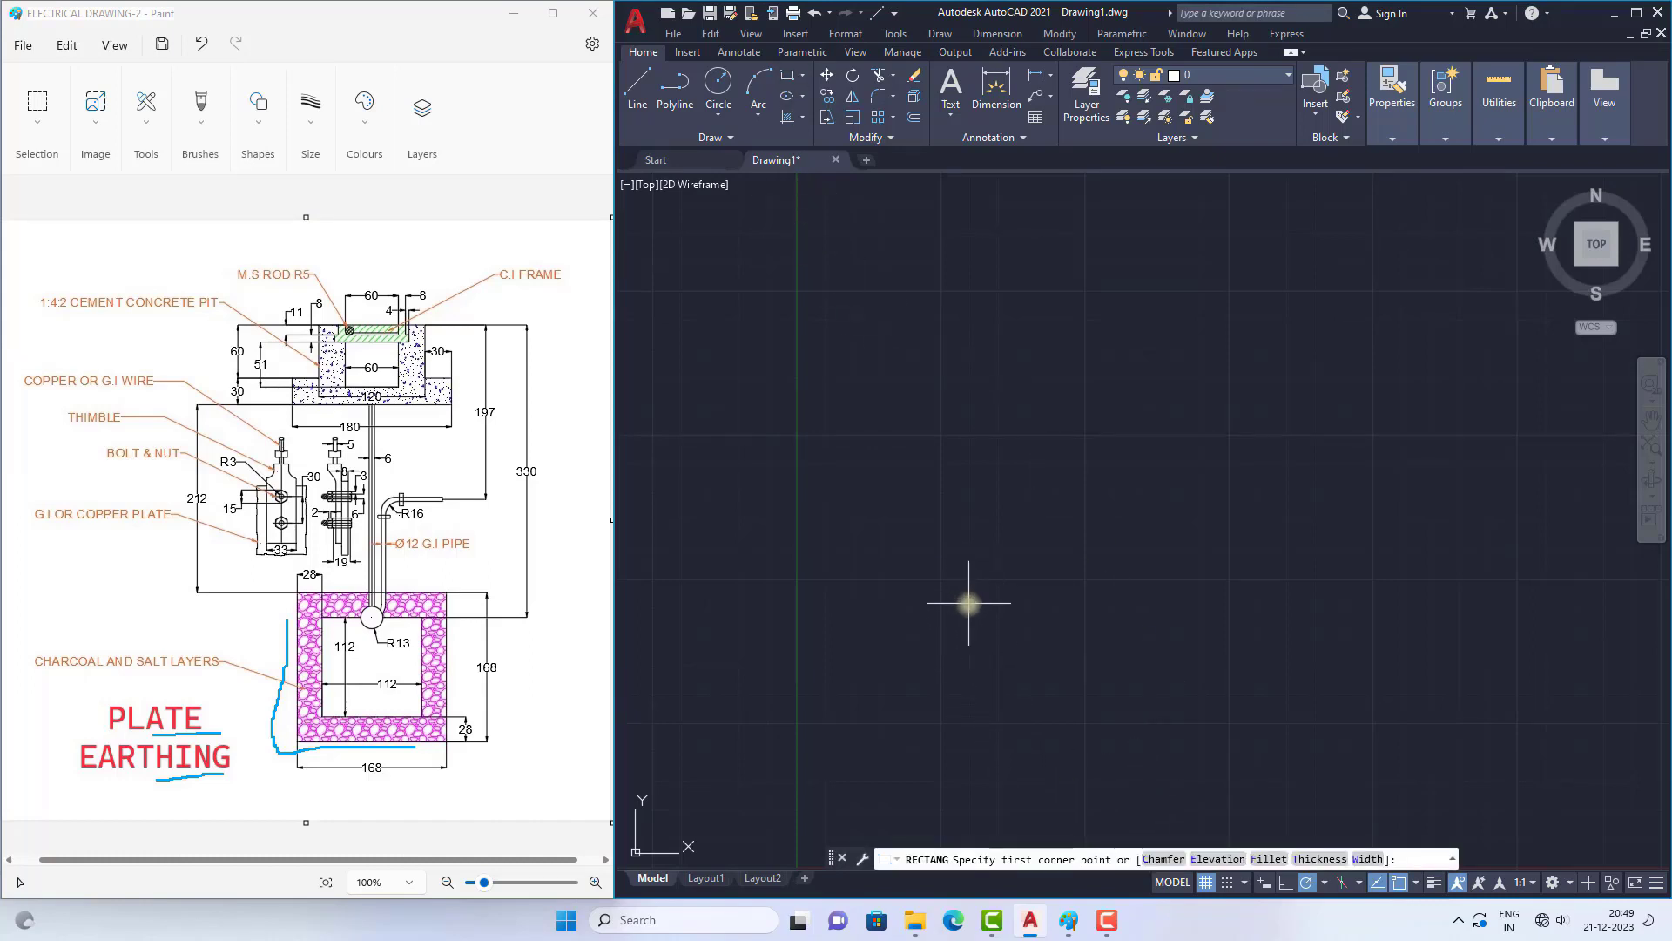
click(968, 603)
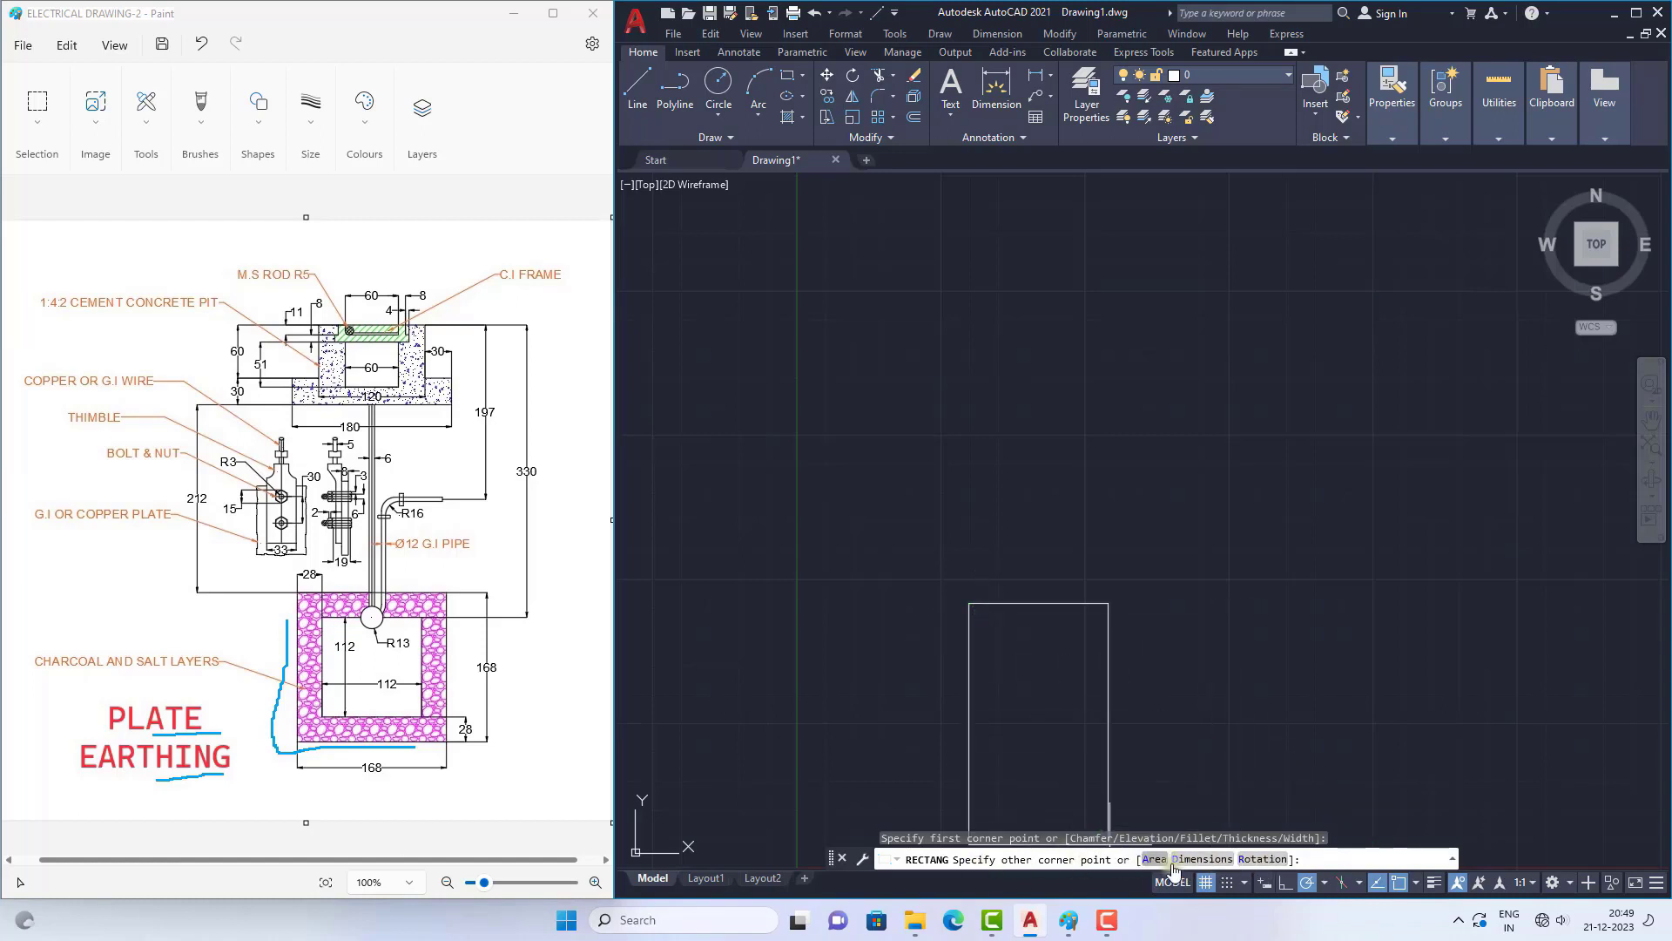
click(1192, 860)
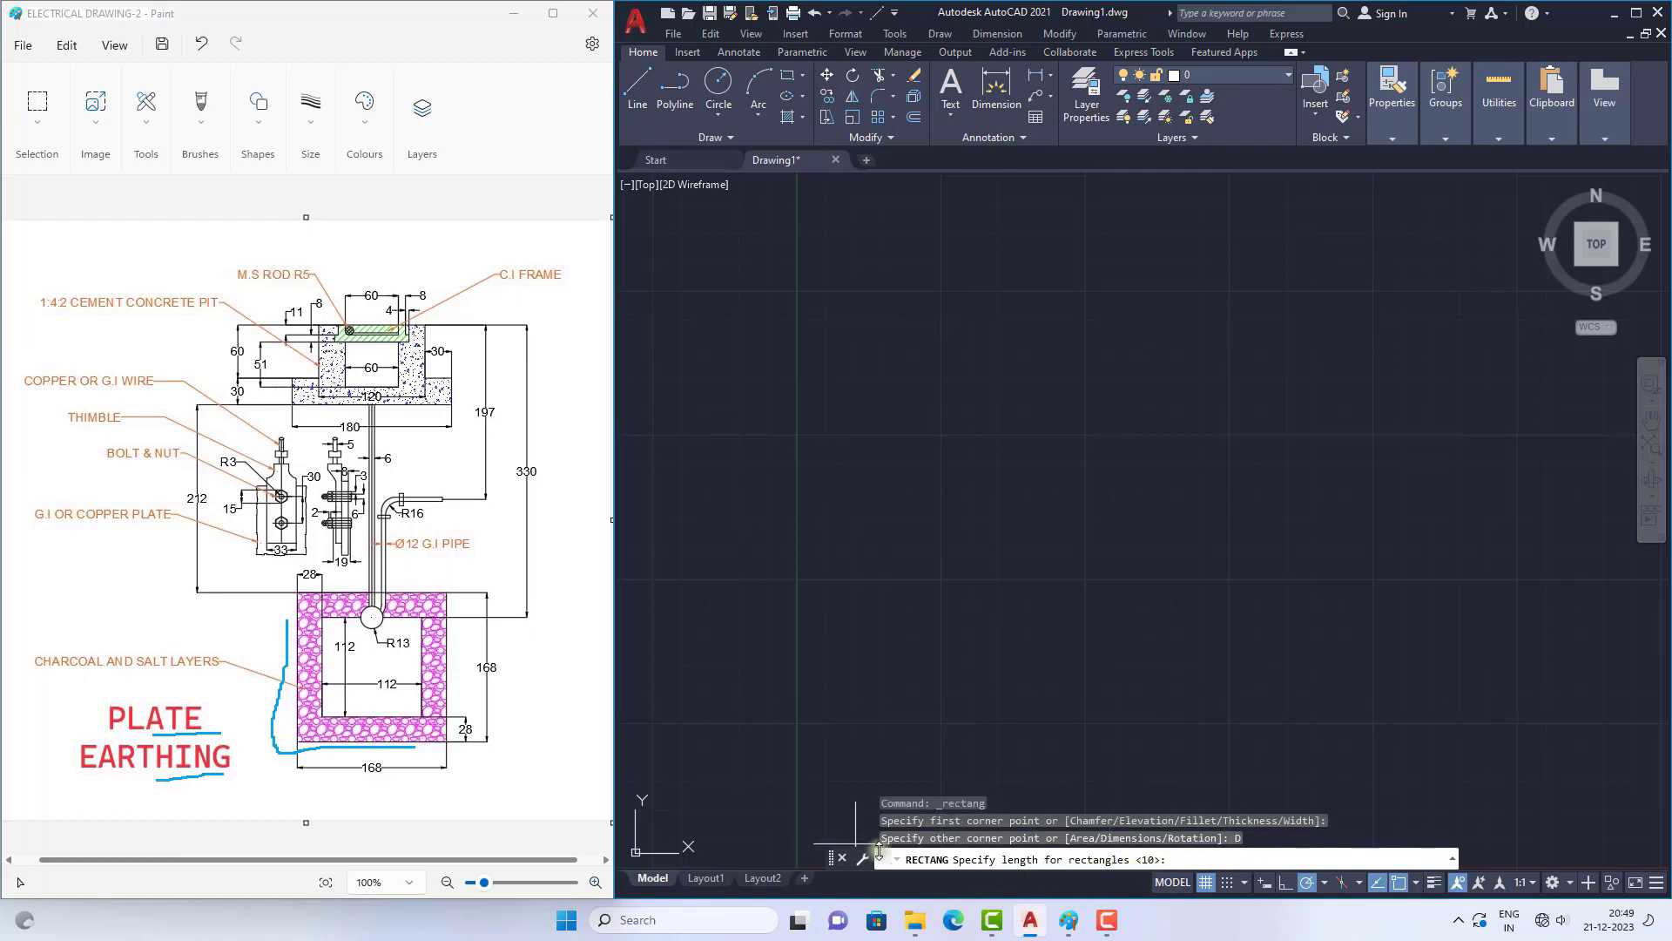
click(366, 776)
drag(360, 782, 389, 781)
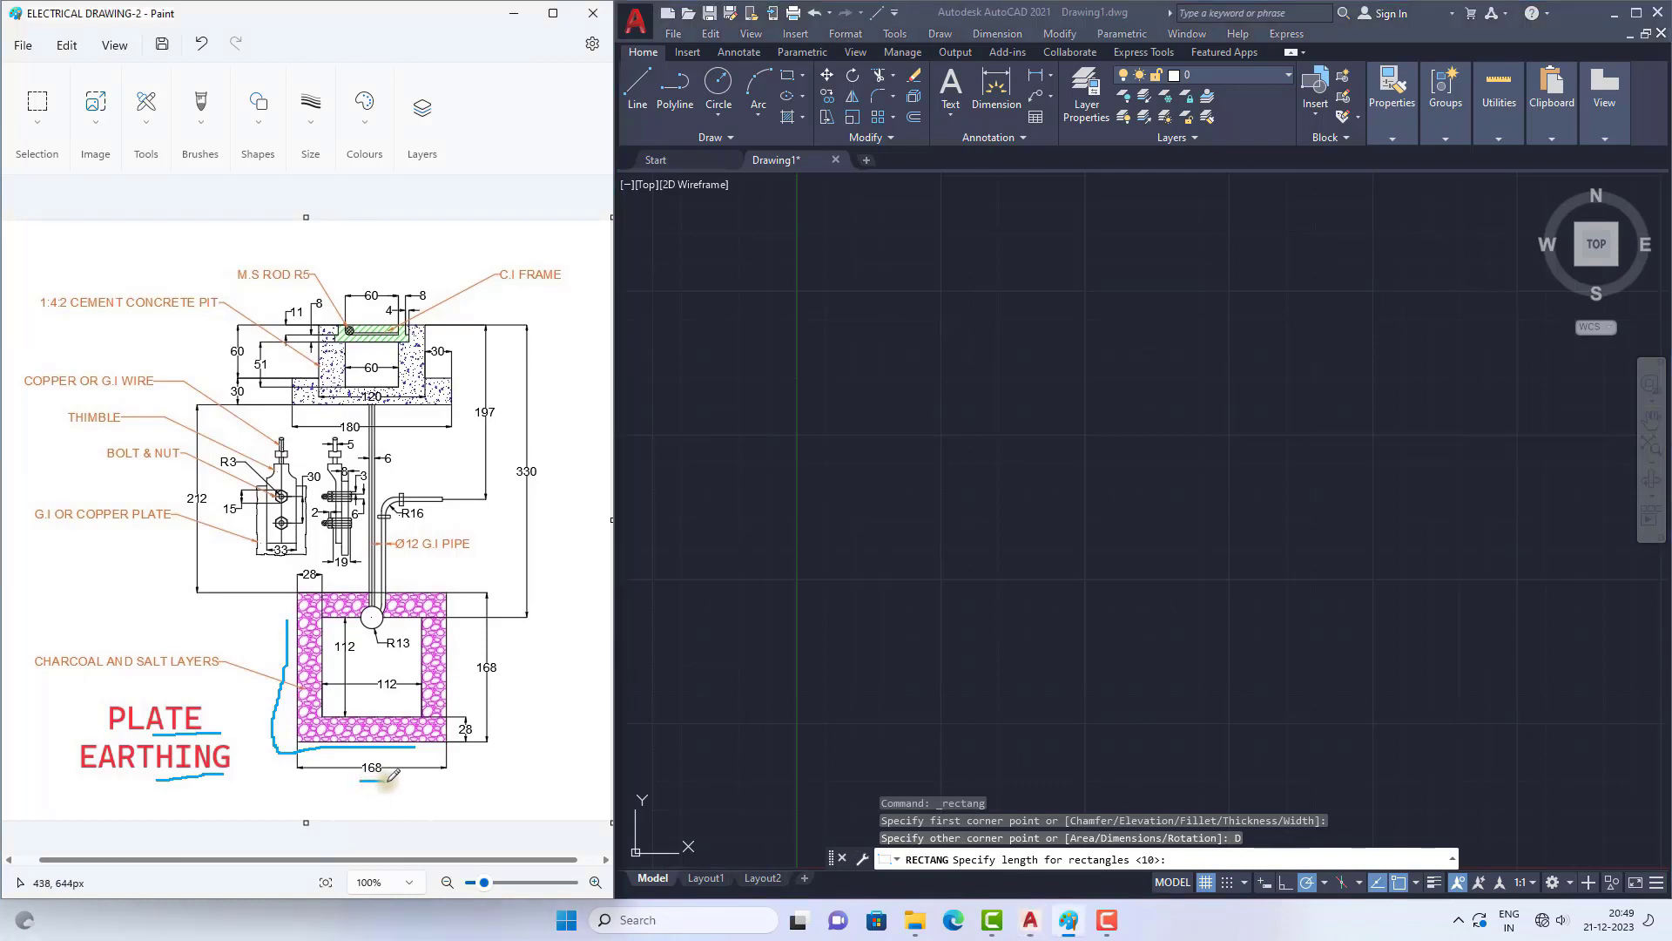
click(1196, 860)
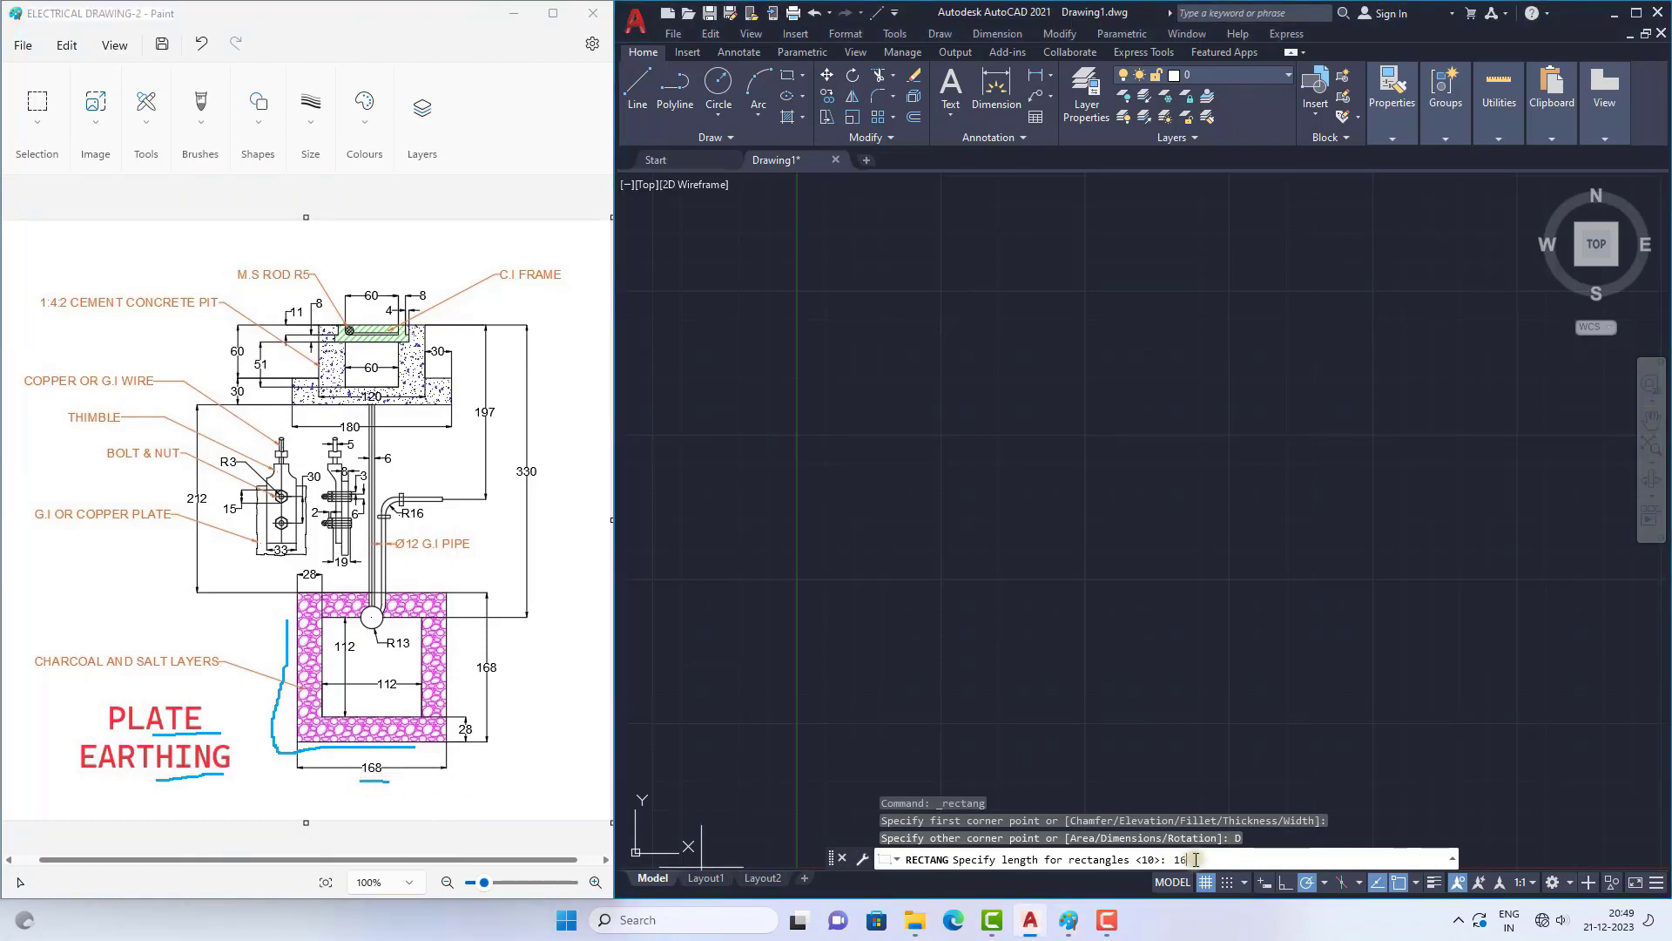
key(Return)
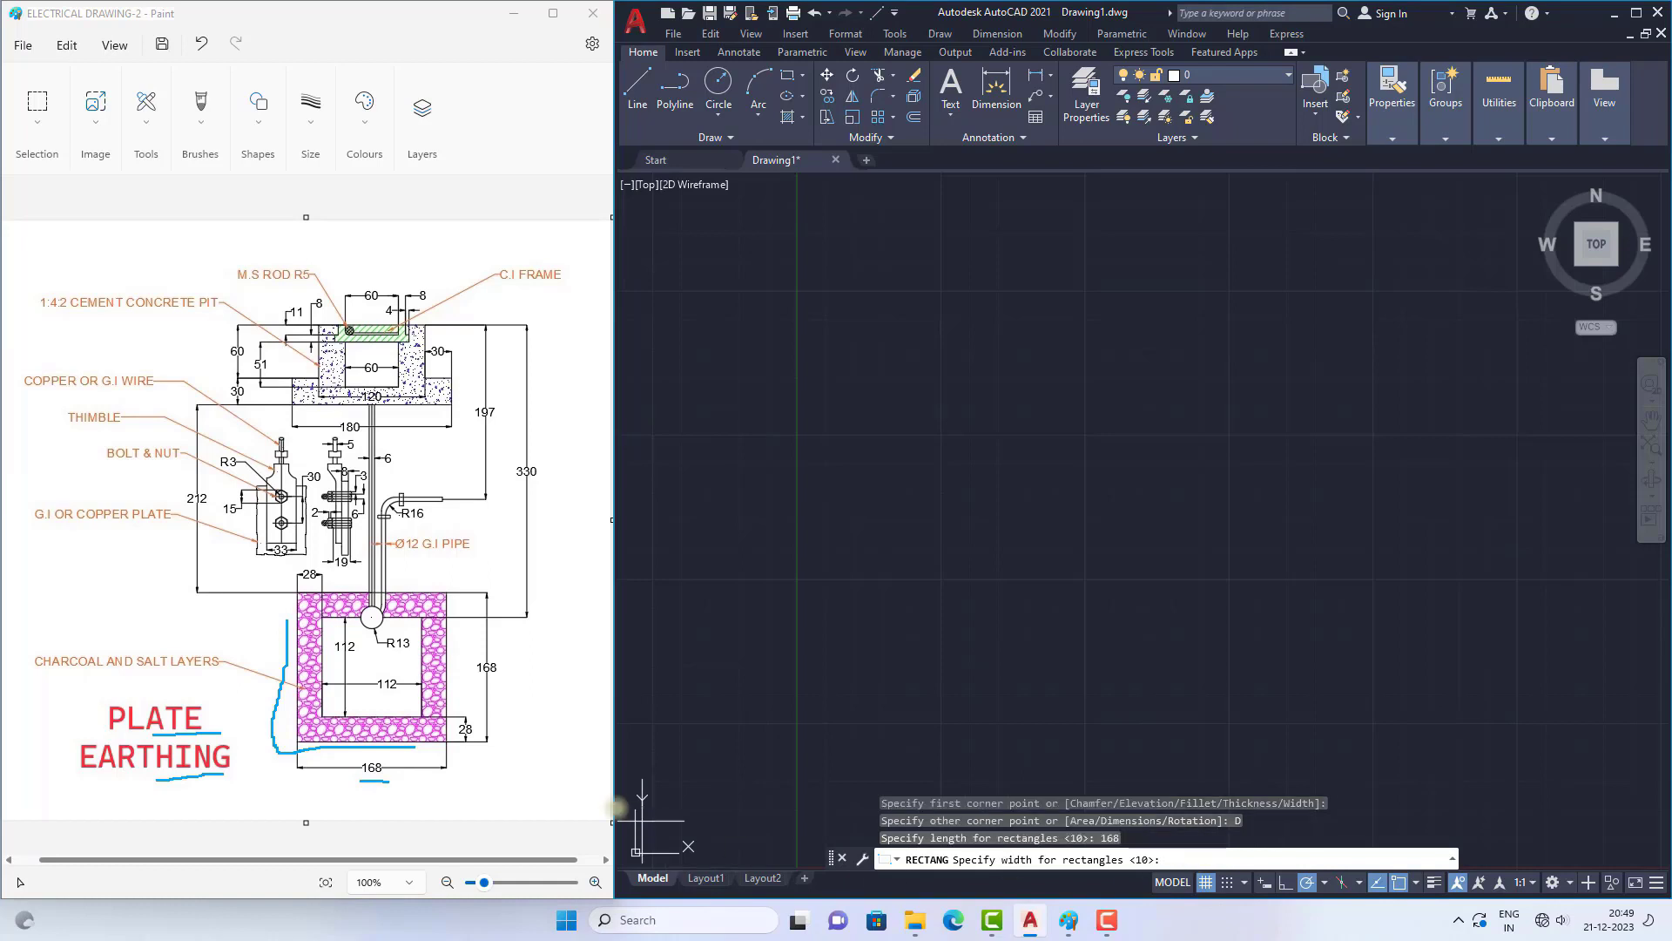
drag(499, 633, 498, 688)
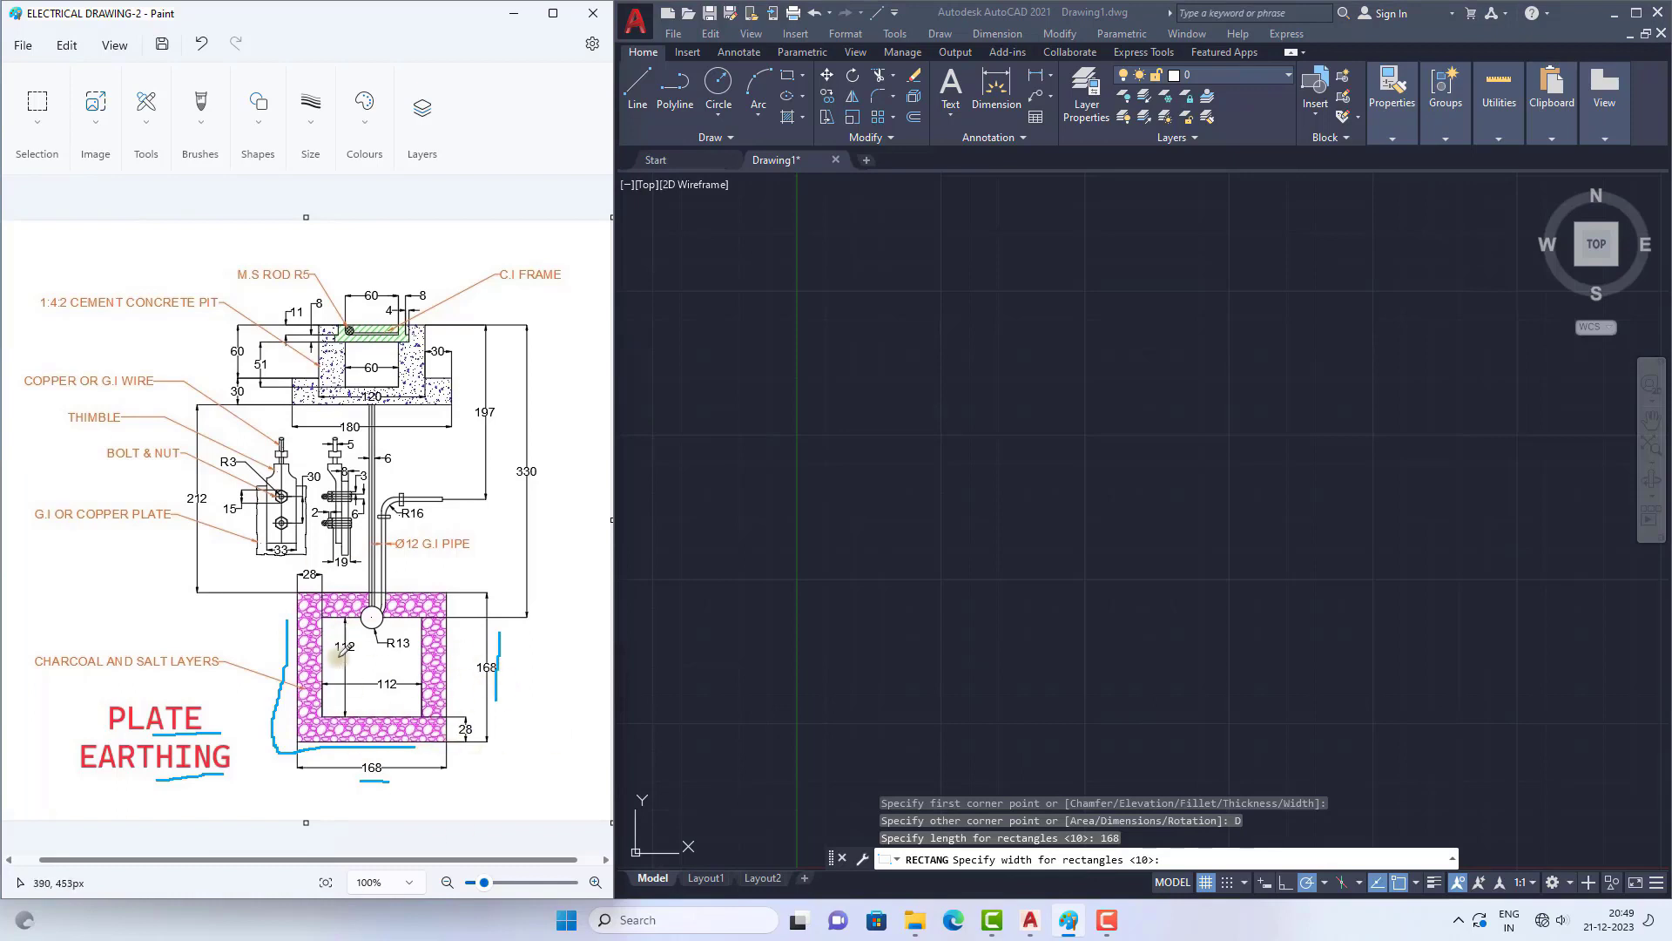
click(1166, 860)
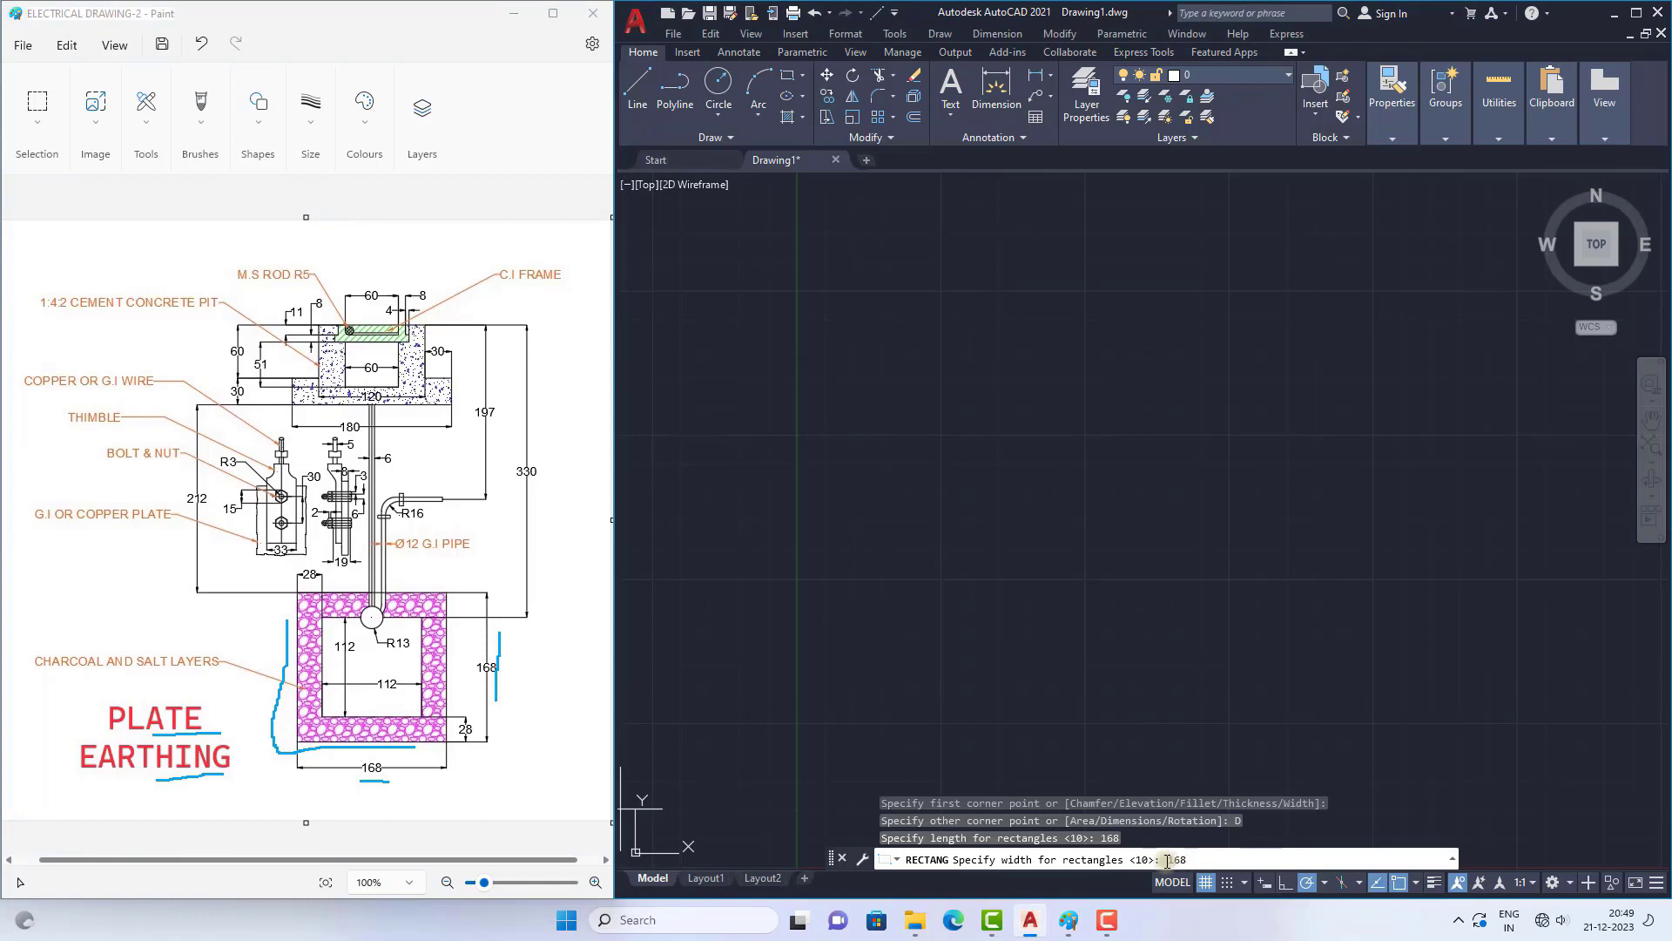
key(Return)
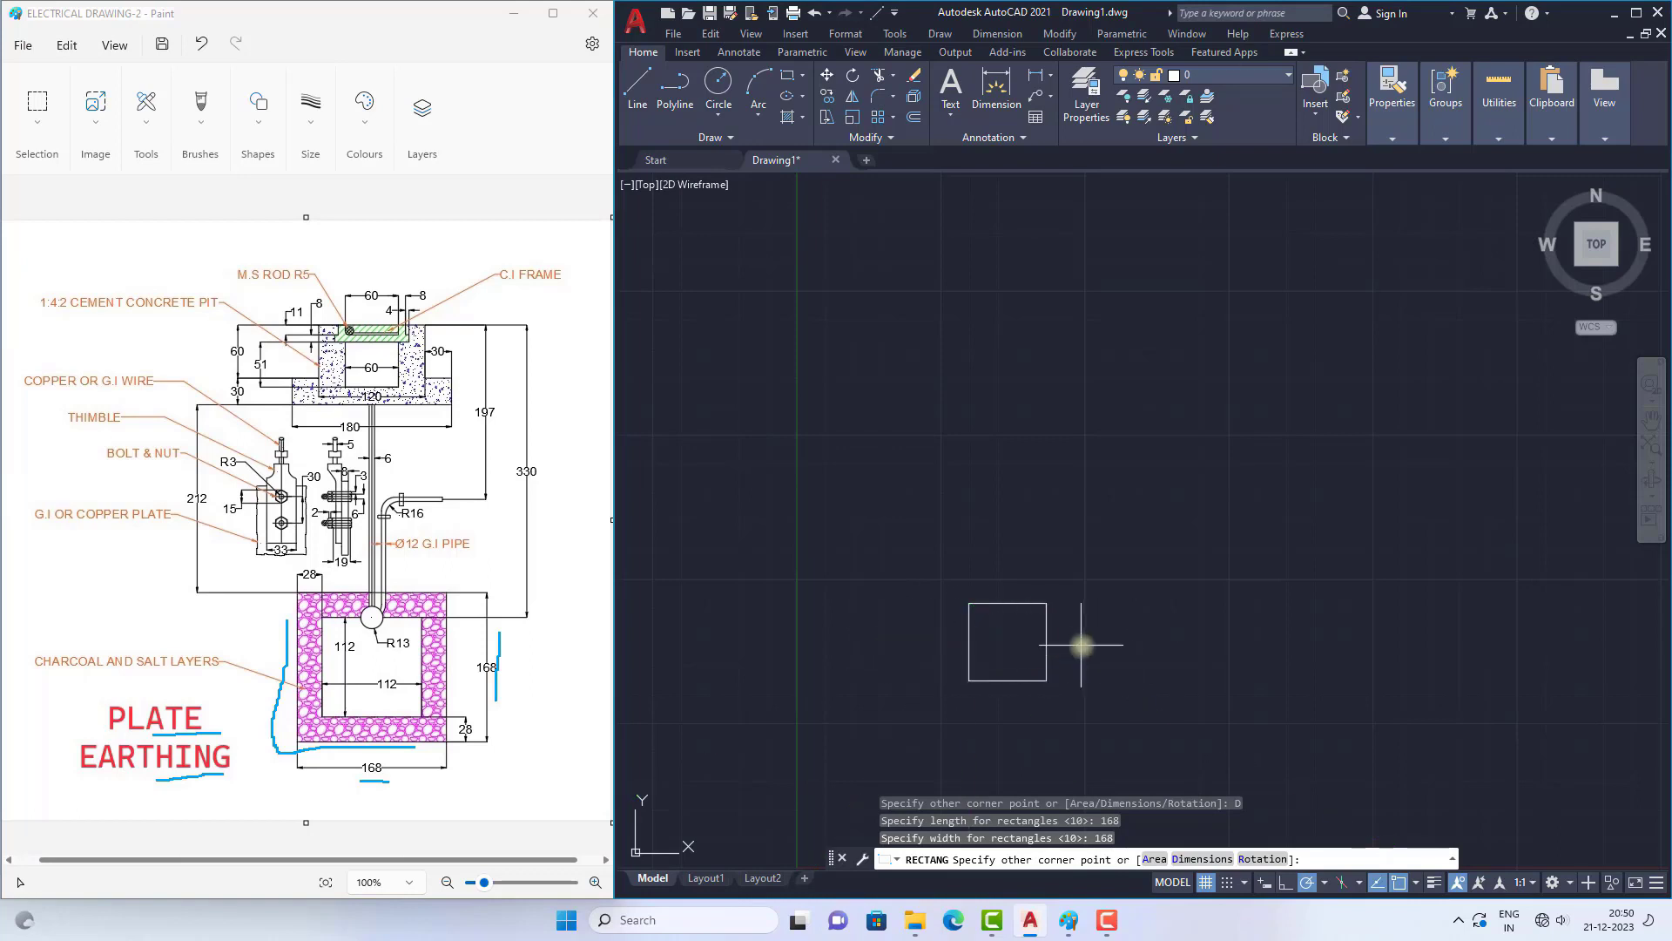
click(1020, 645)
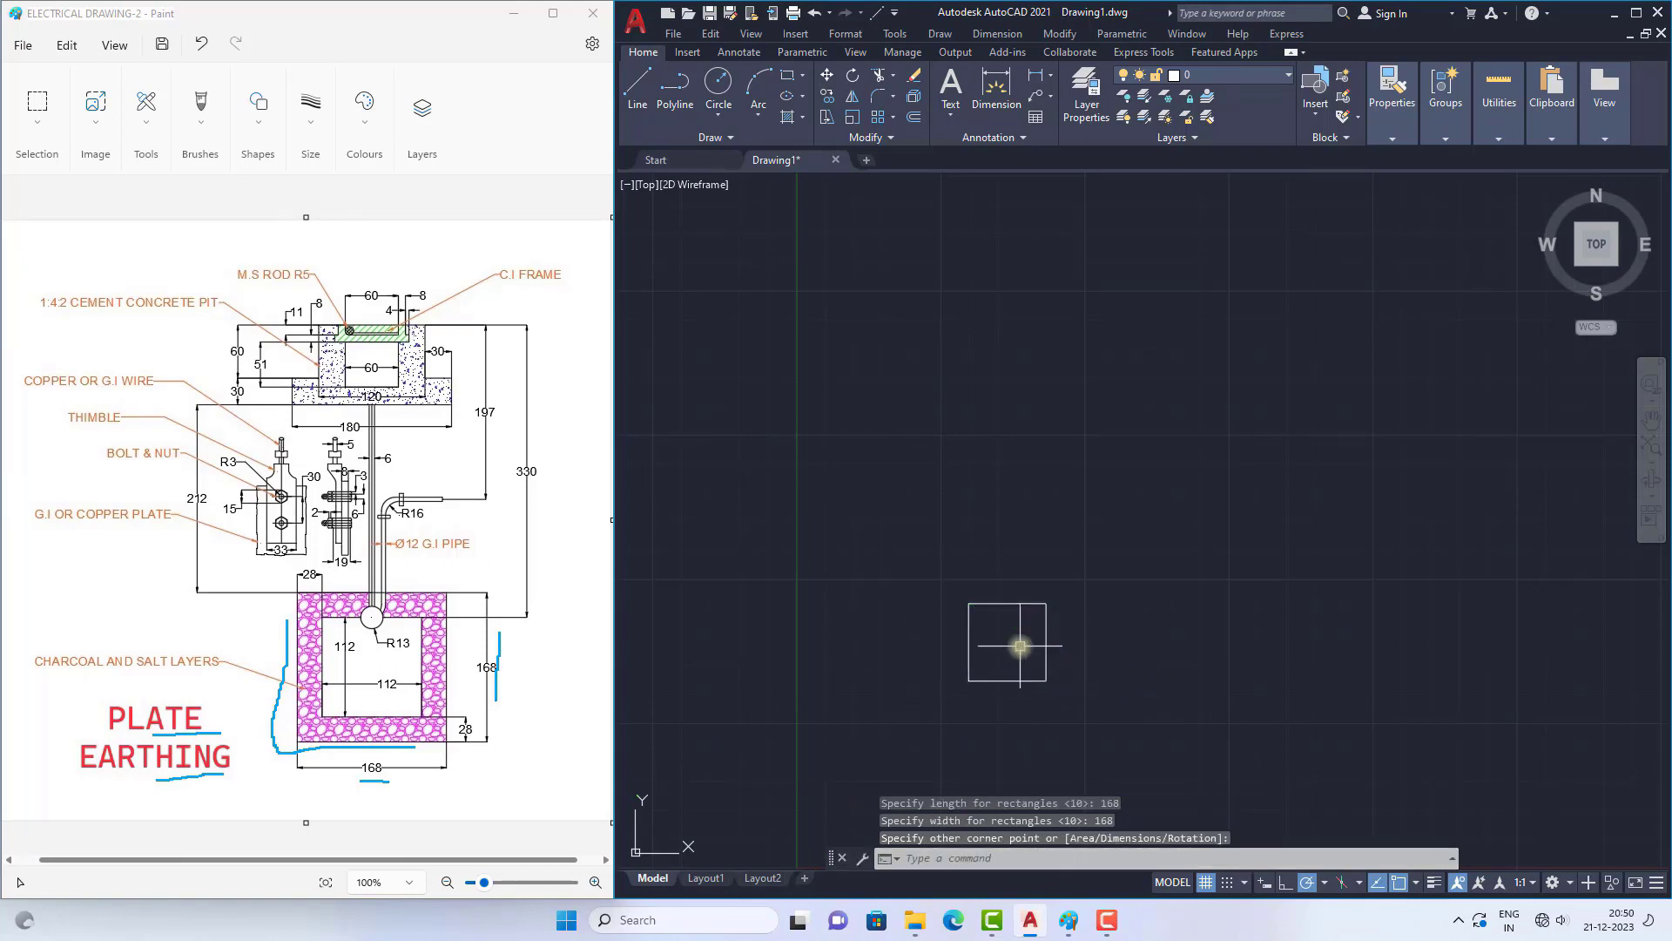
Step: Mark the inner square's dimensions in the Paint reference, and offset the 168 square inward by 28 in AutoCAD
scroll(1014, 646, up, 3)
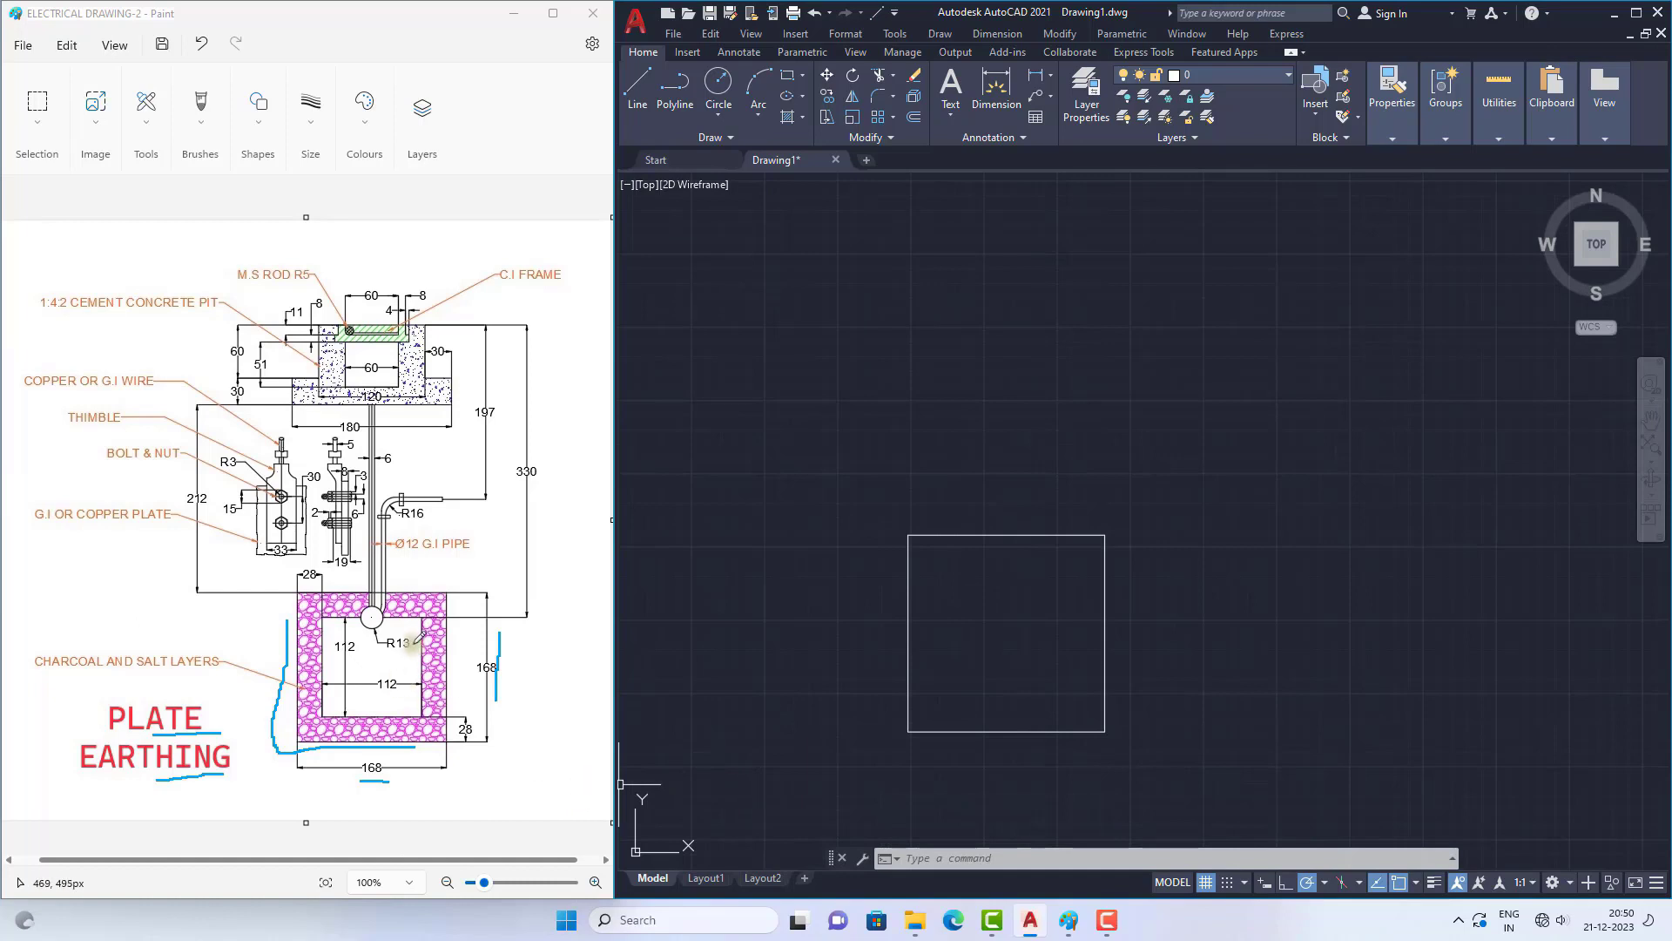
click(381, 699)
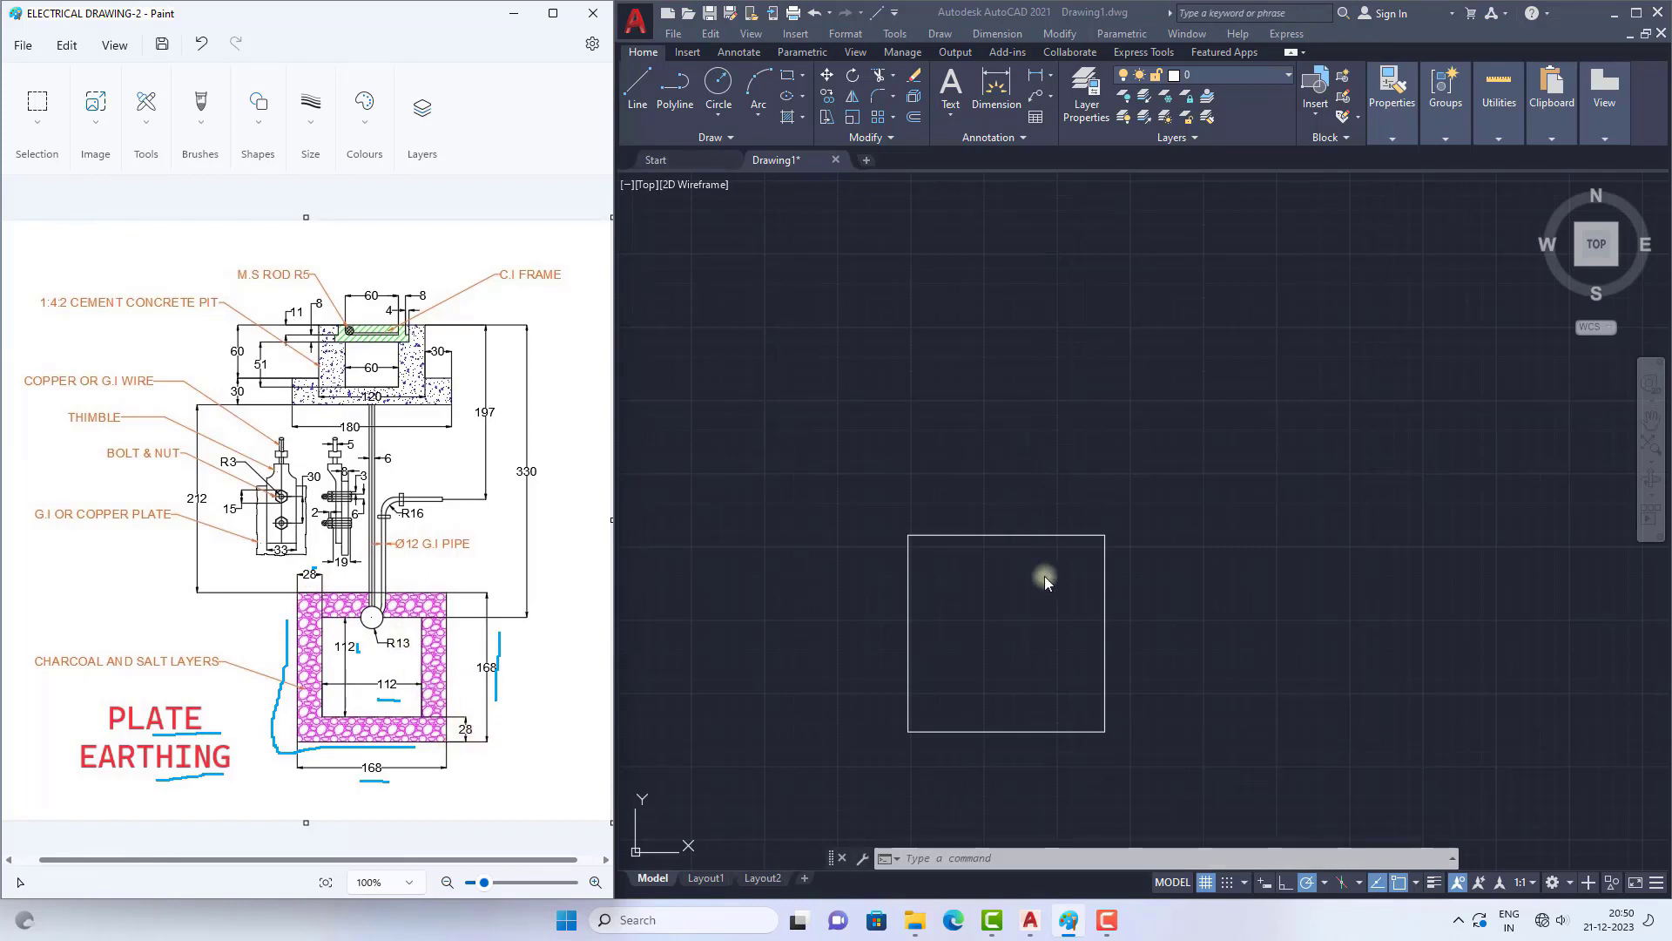
click(962, 858)
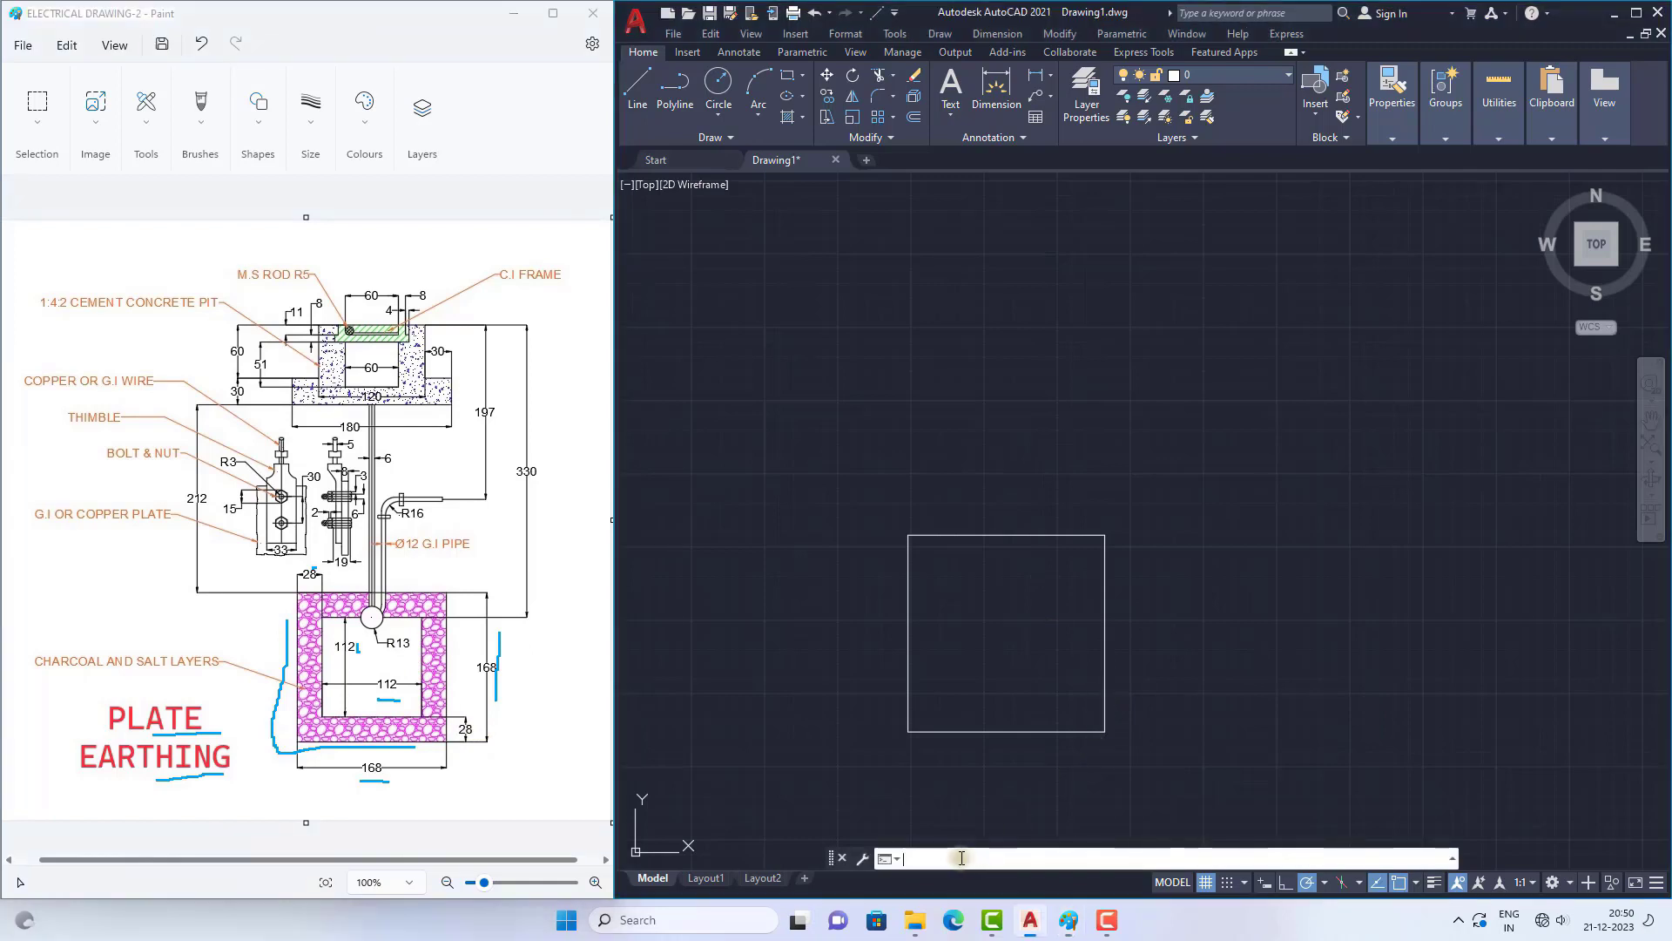
text(o)
key(Return)
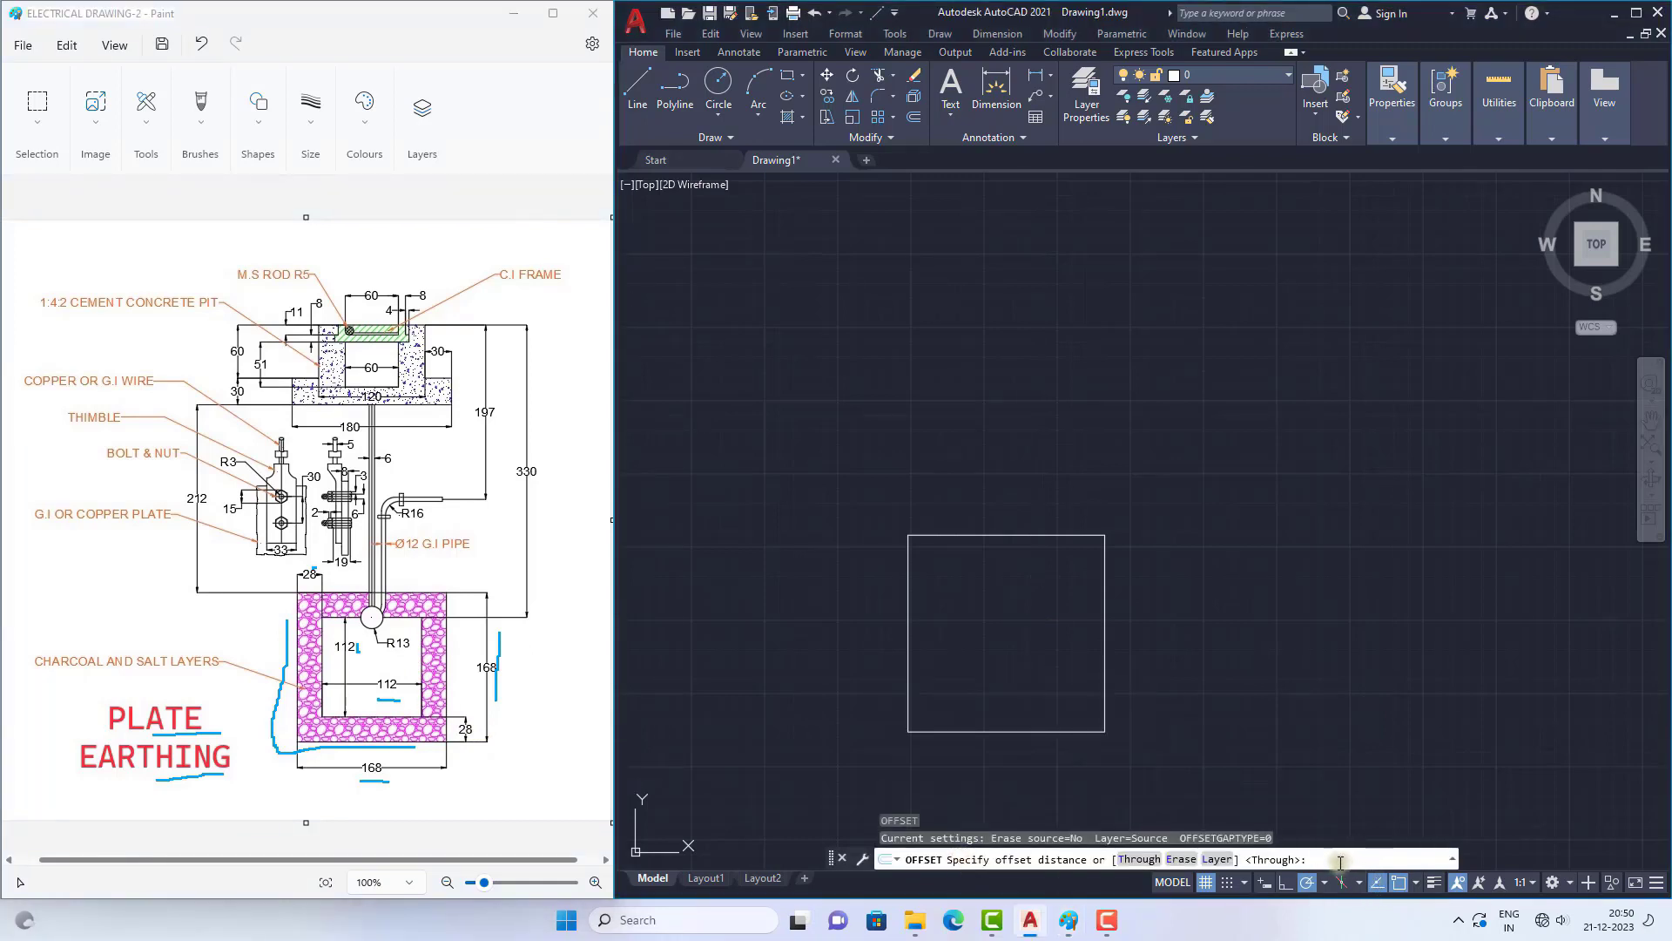
text(28)
key(Return)
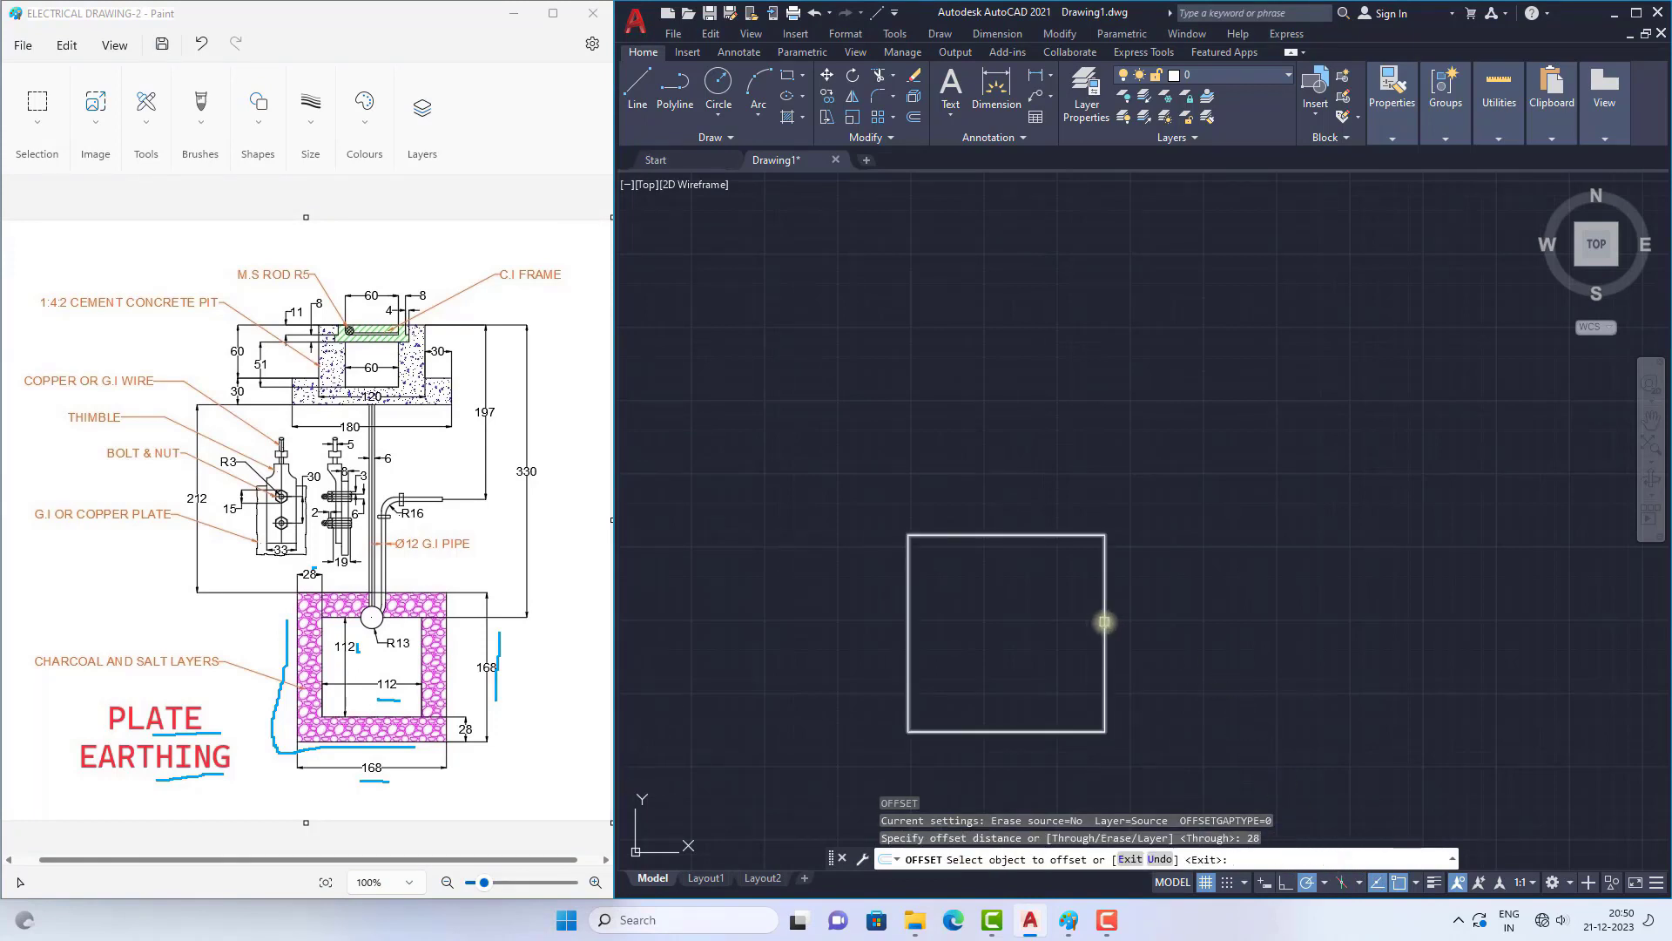
click(1105, 621)
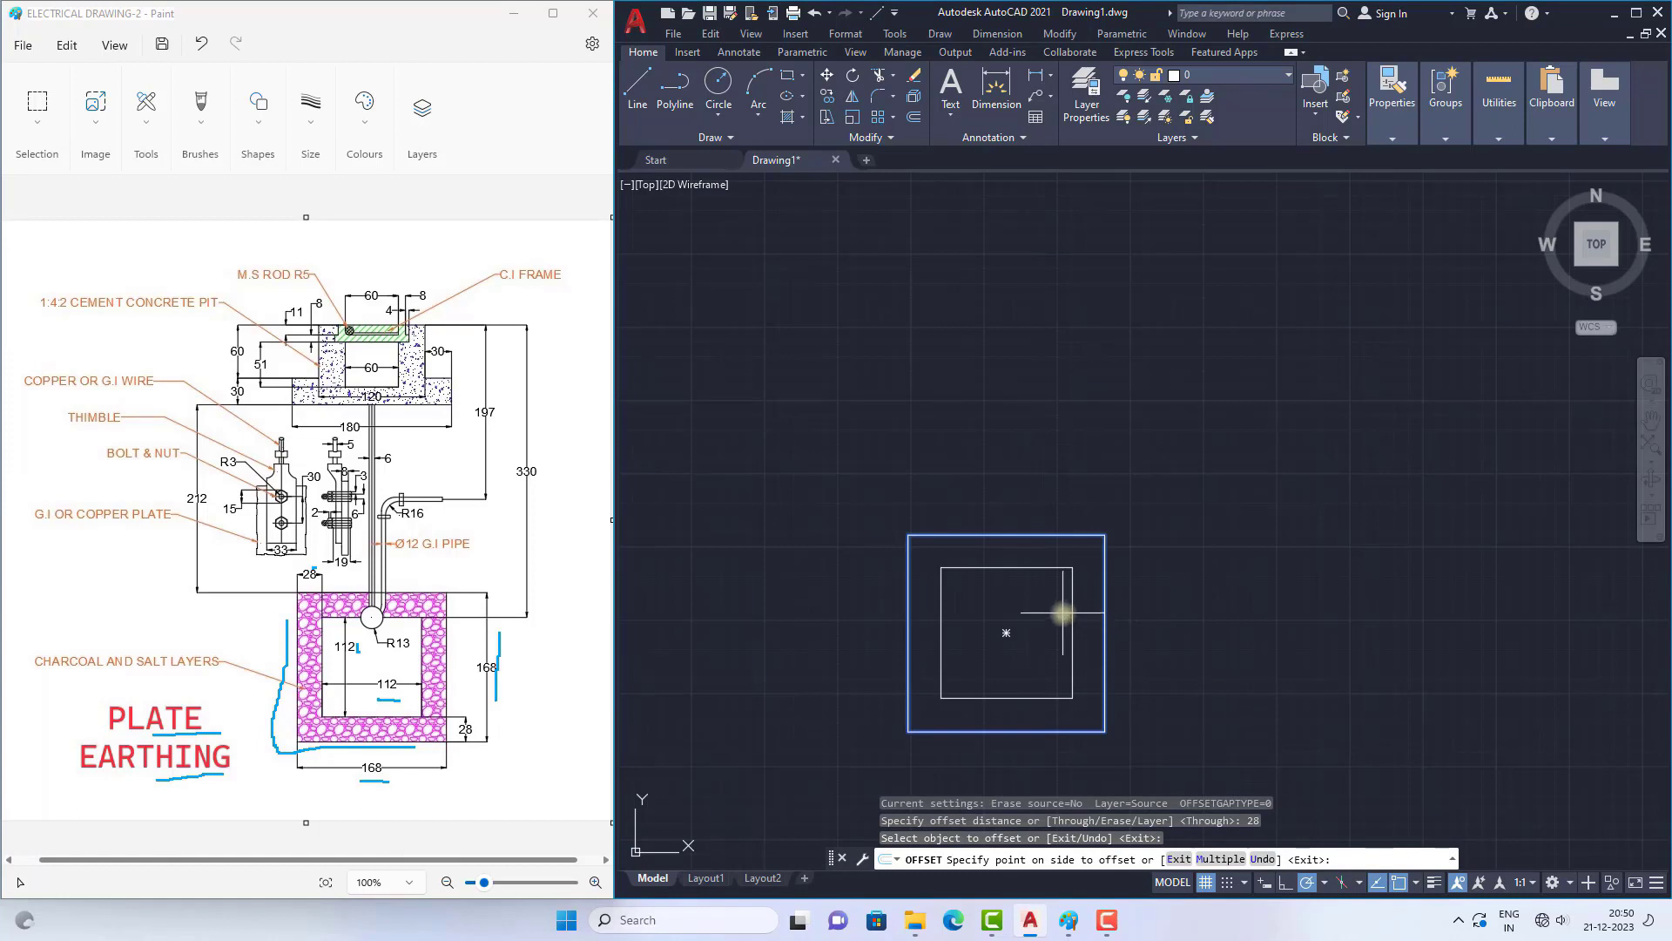
click(1063, 613)
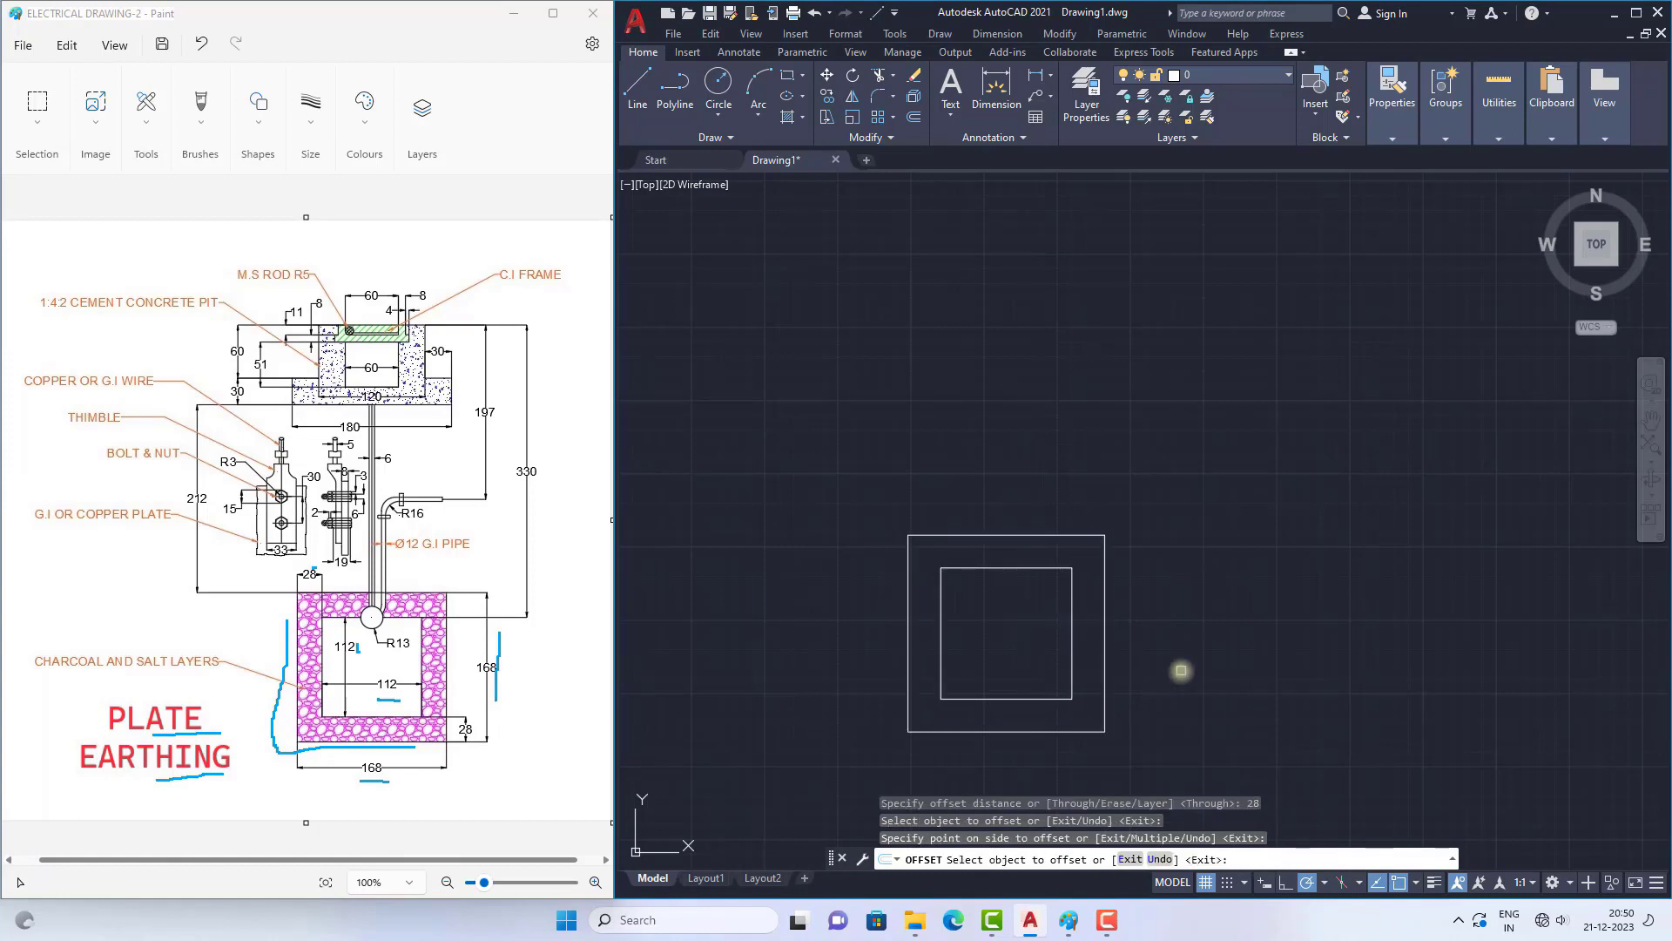
key(Escape)
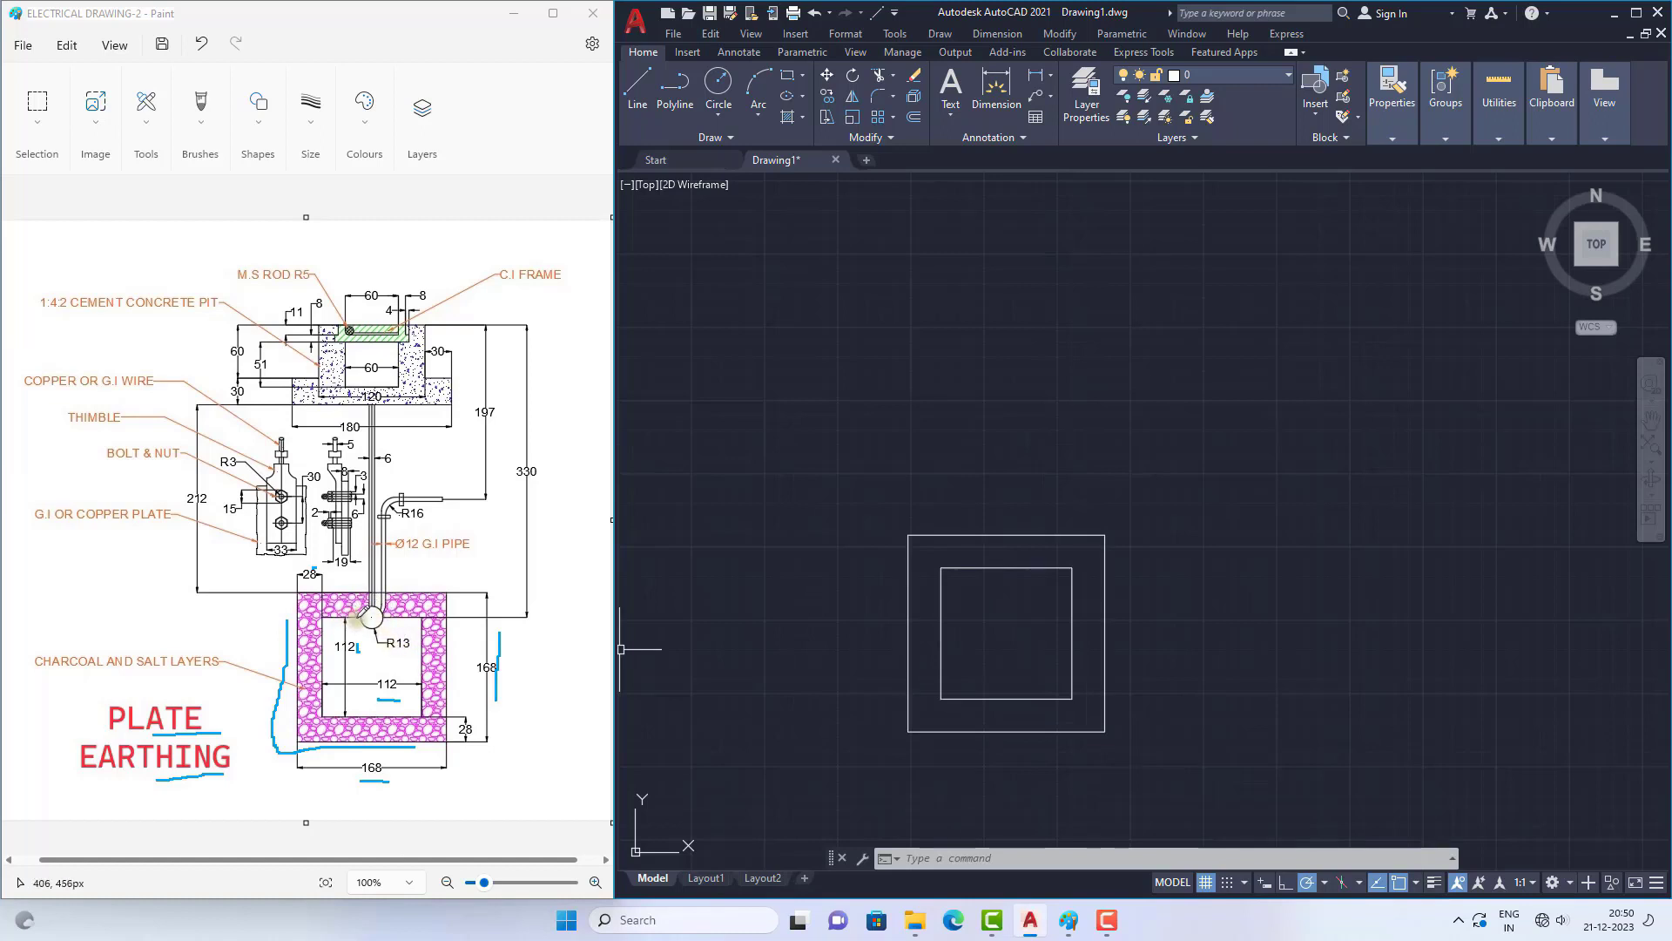
Step: Mark the R13 circle in the Paint reference, and draw a radius 13 circle centred on the inner square's top edge midpoint in AutoCAD
click(373, 617)
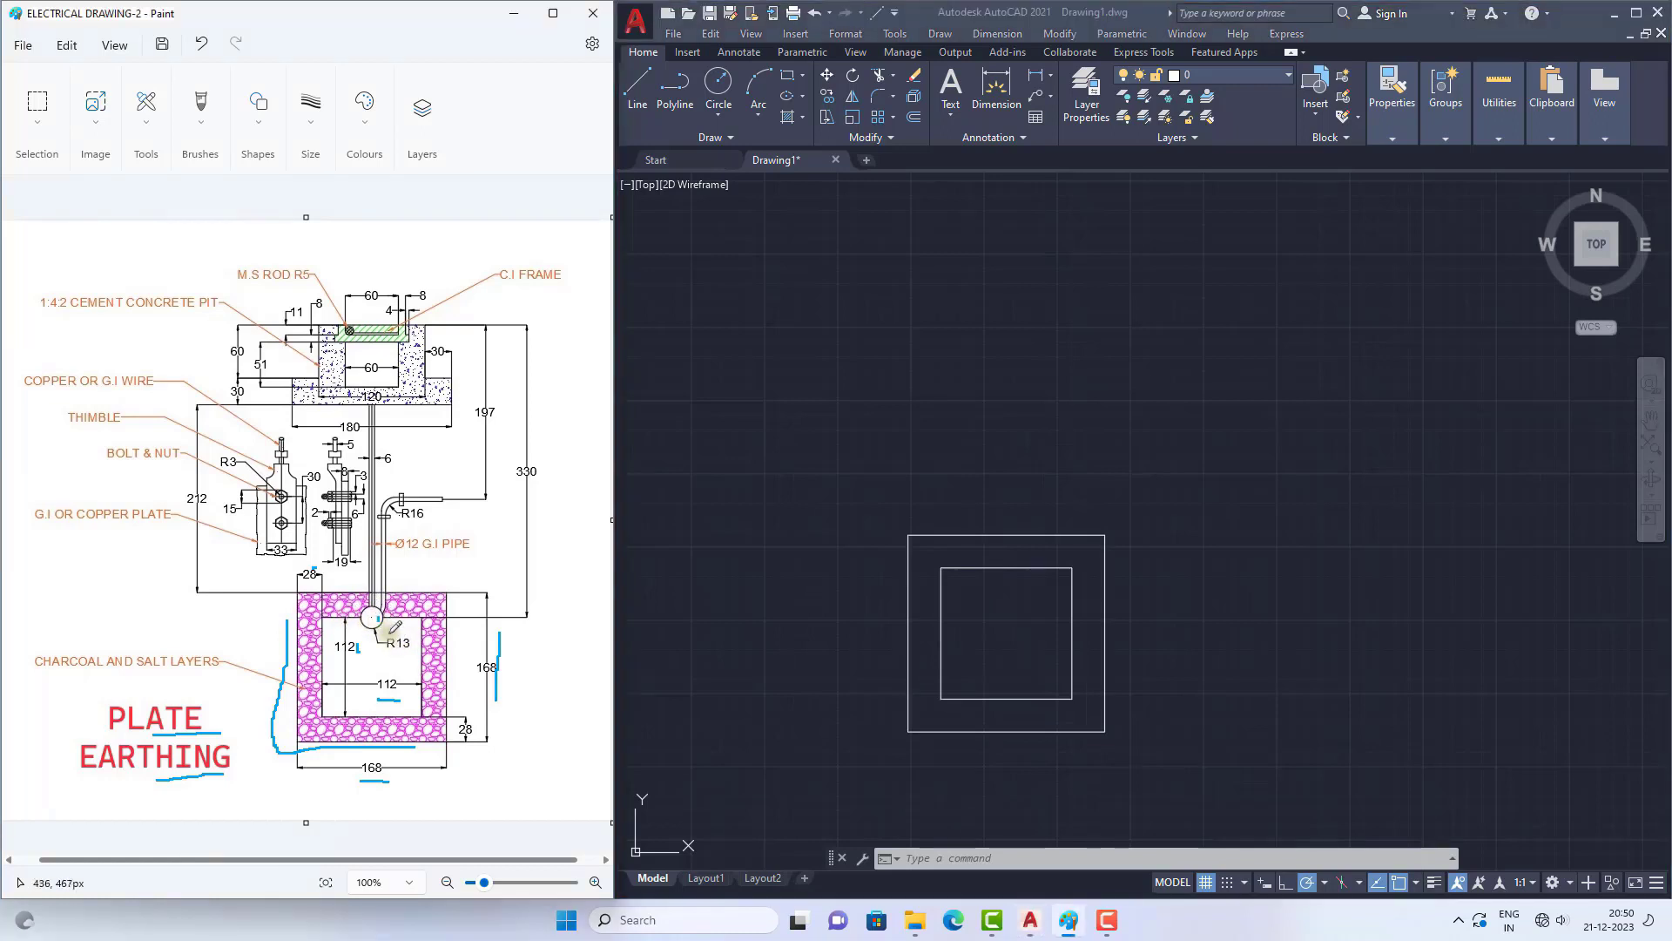
click(900, 660)
click(985, 385)
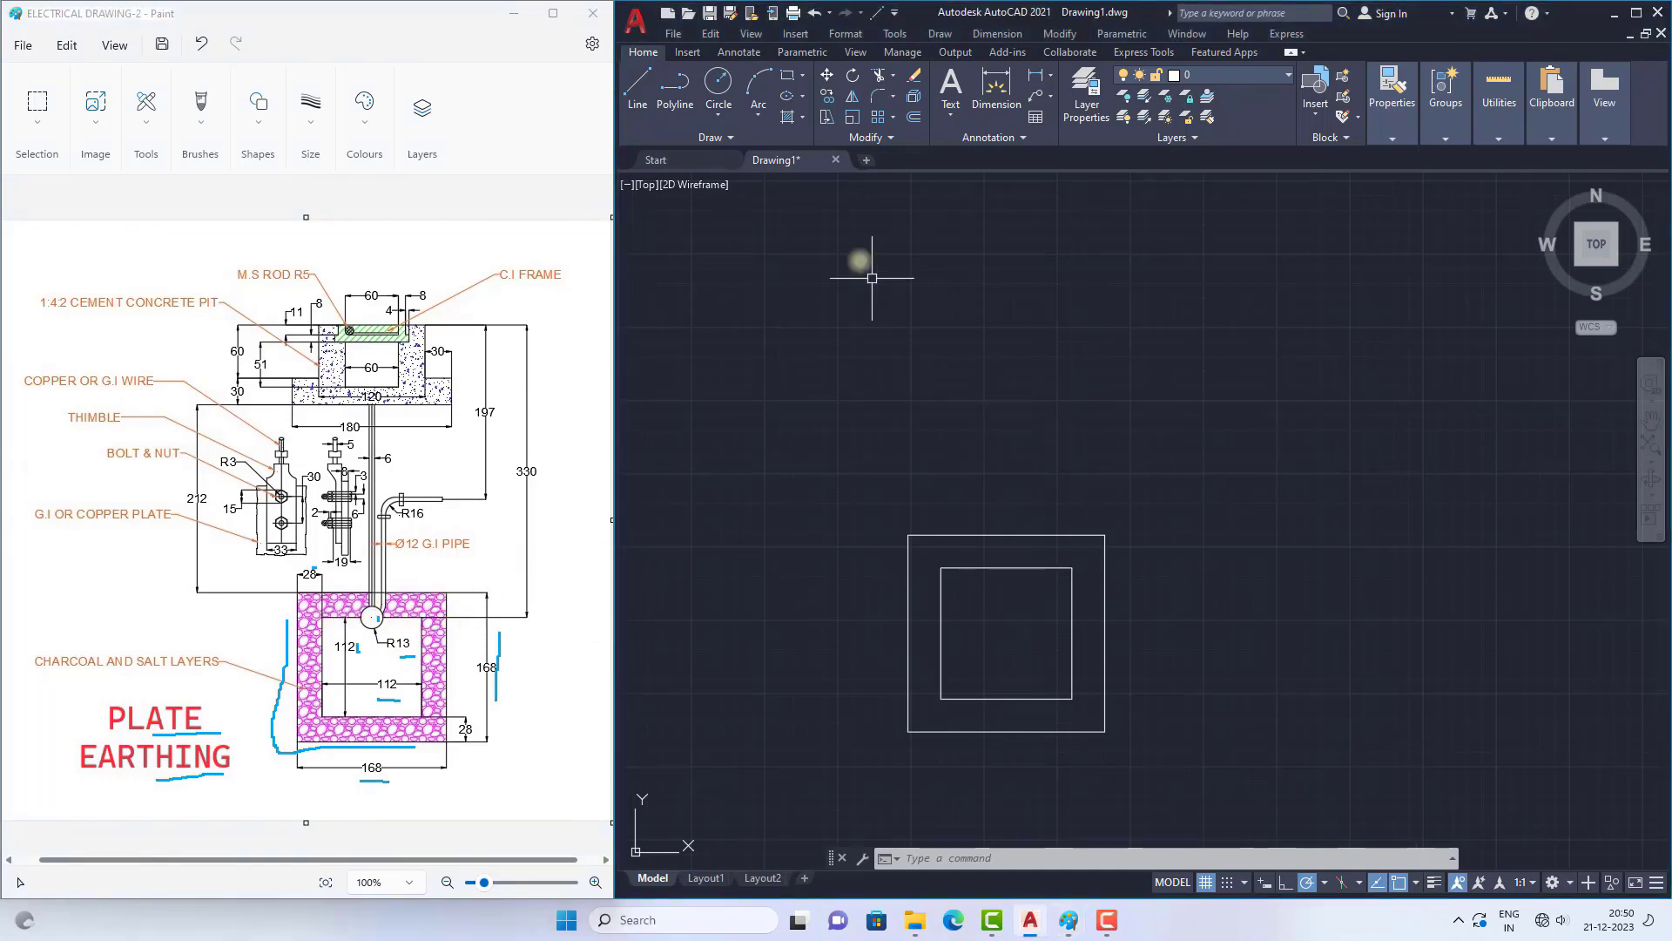
click(719, 83)
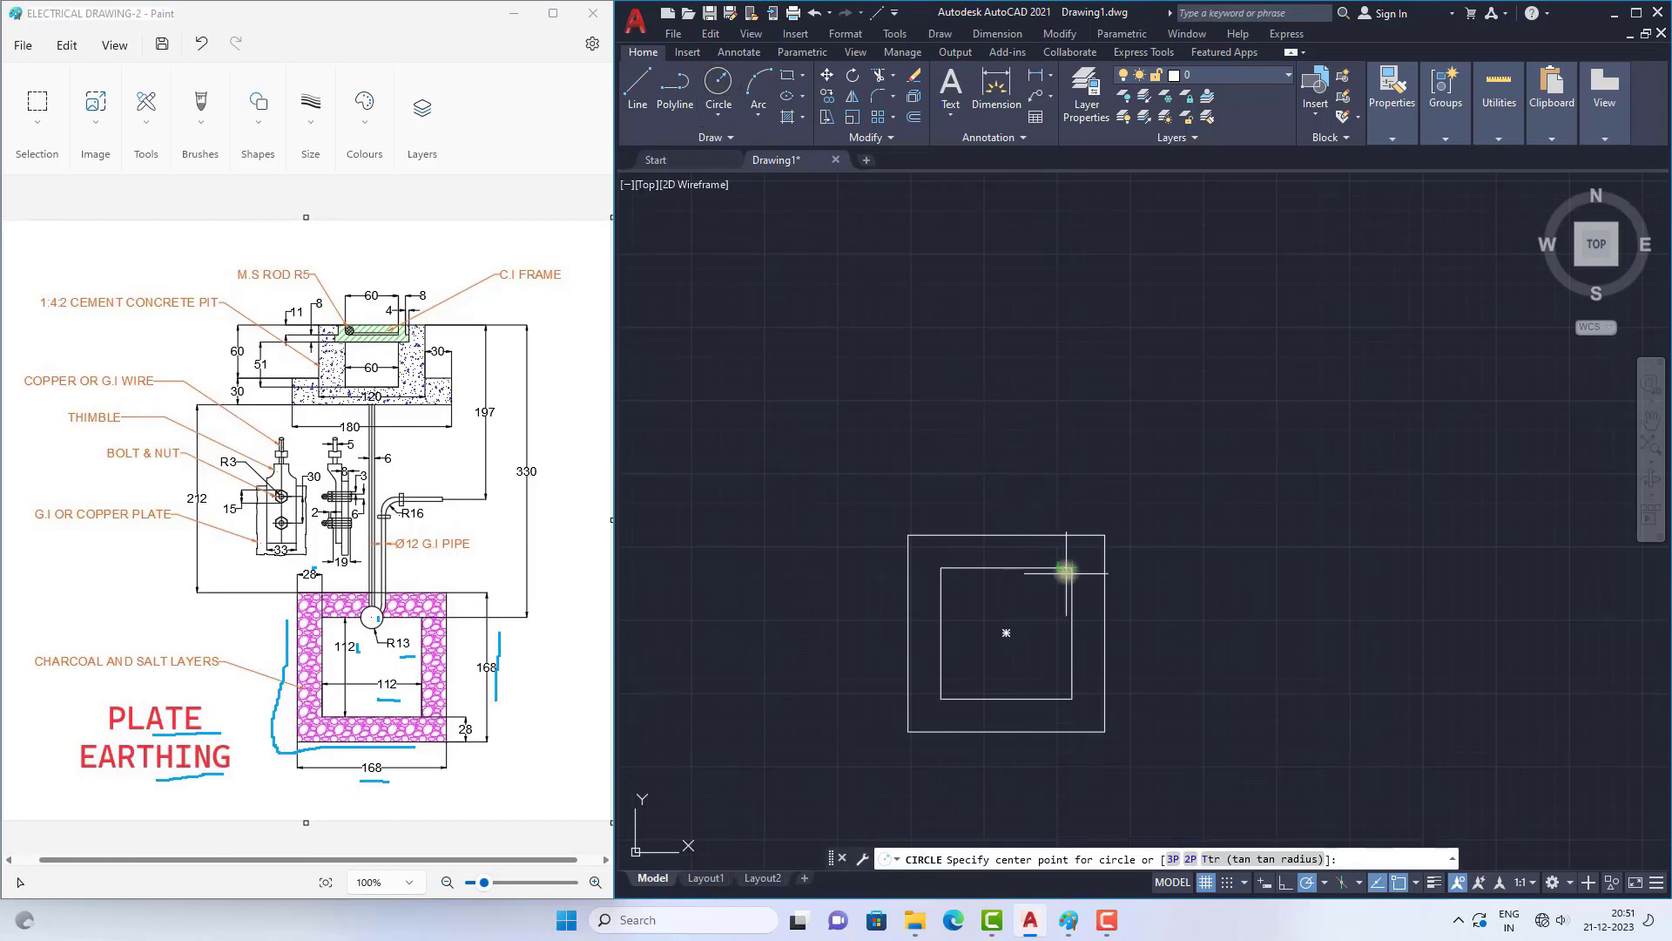
click(1006, 568)
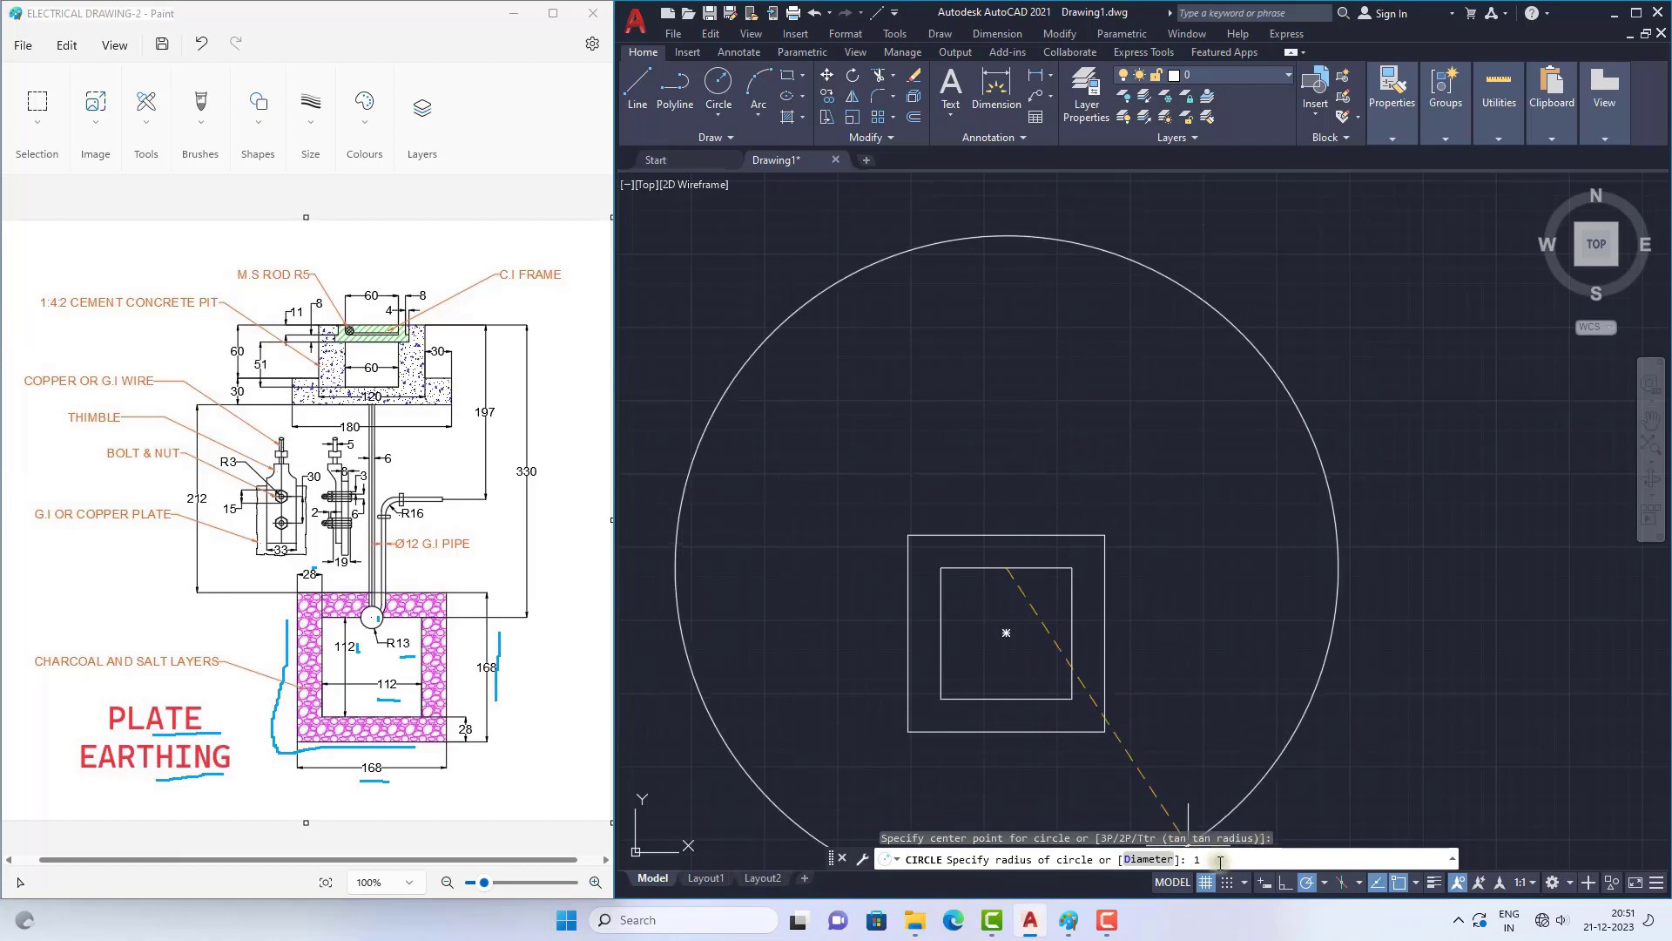
key(Return)
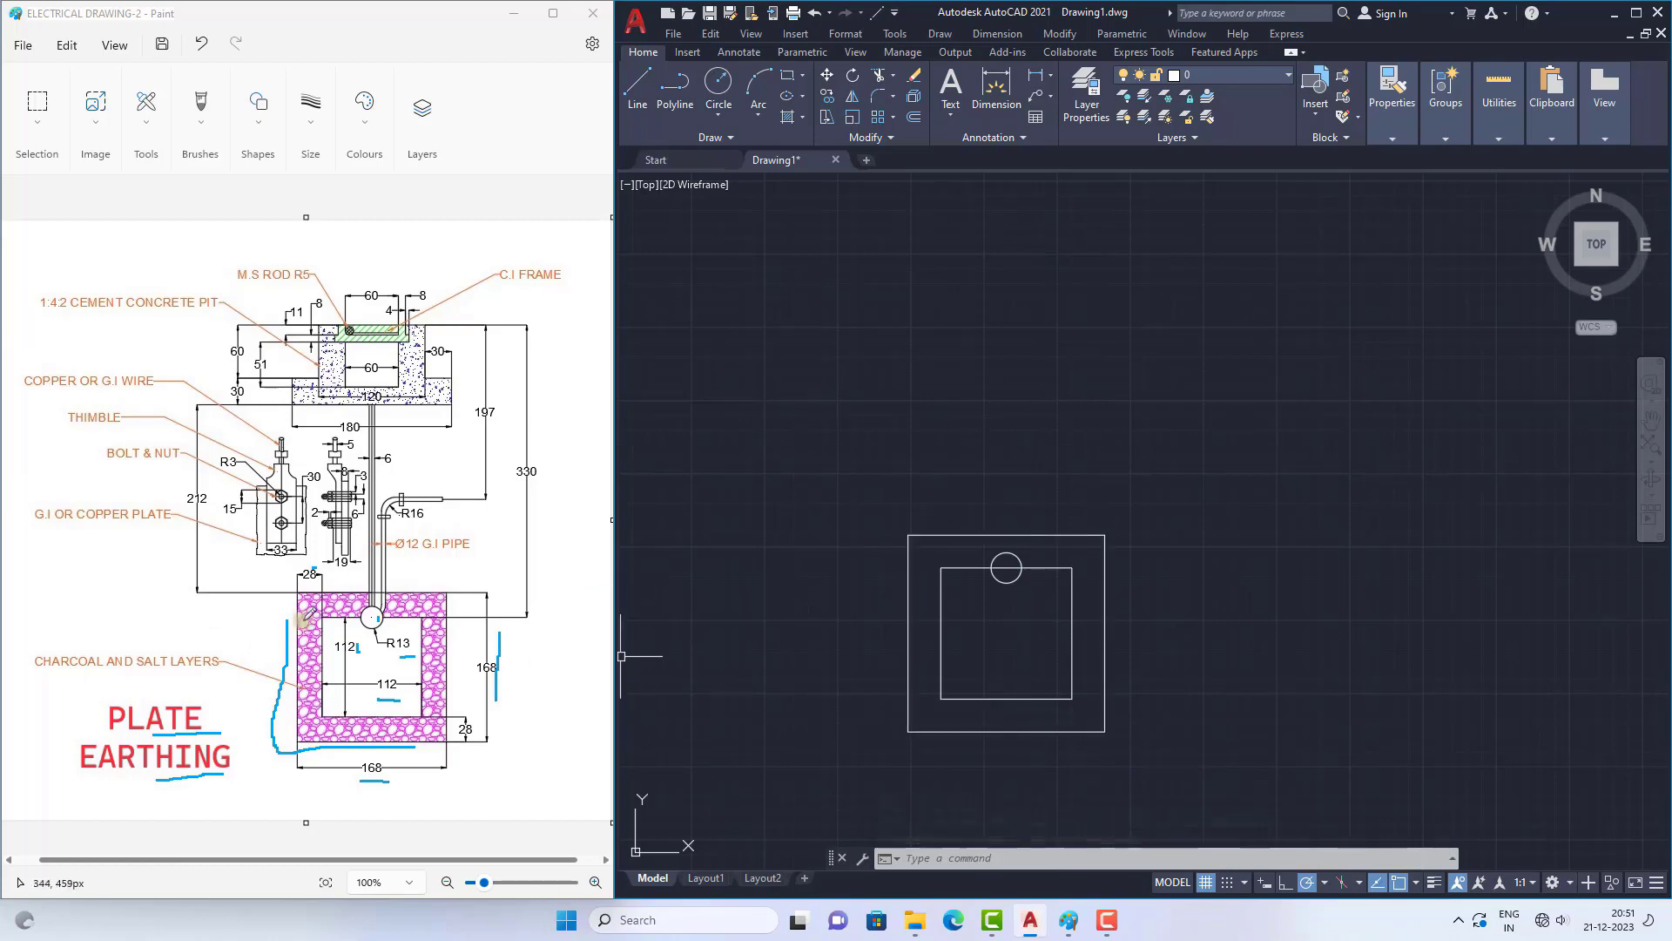
Step: Mark both ends of the vertical pipe and its 212 dimension in the Paint reference drawing
ctrl+scroll(311, 527, up, 1)
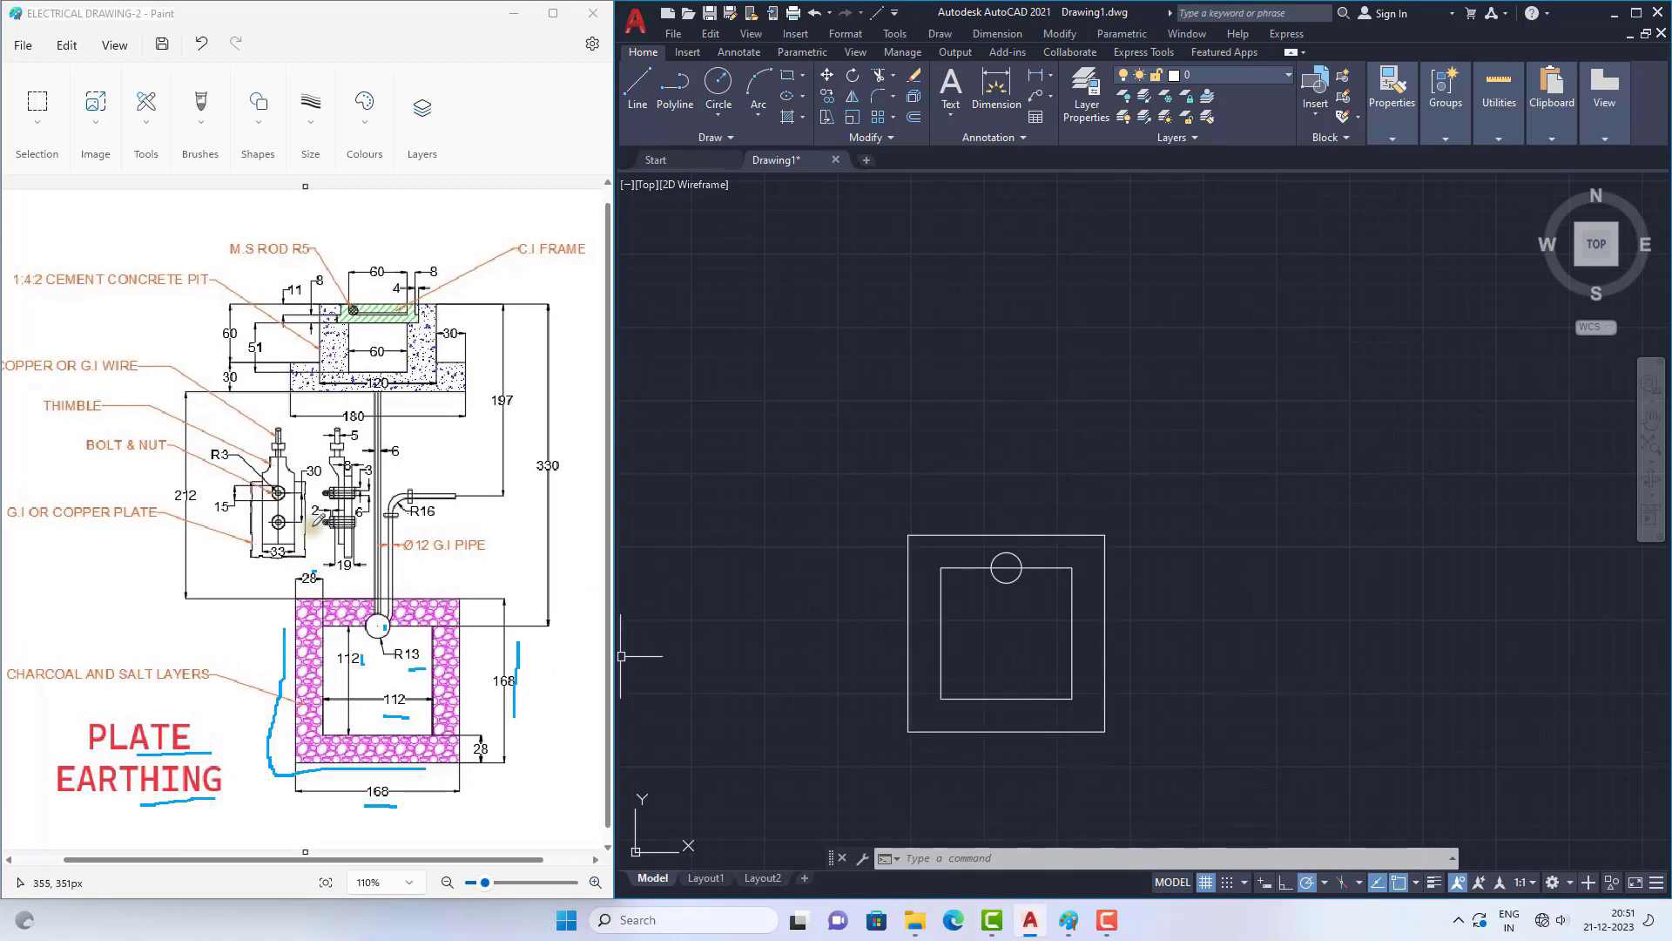
ctrl+scroll(447, 460, up, 1)
click(361, 610)
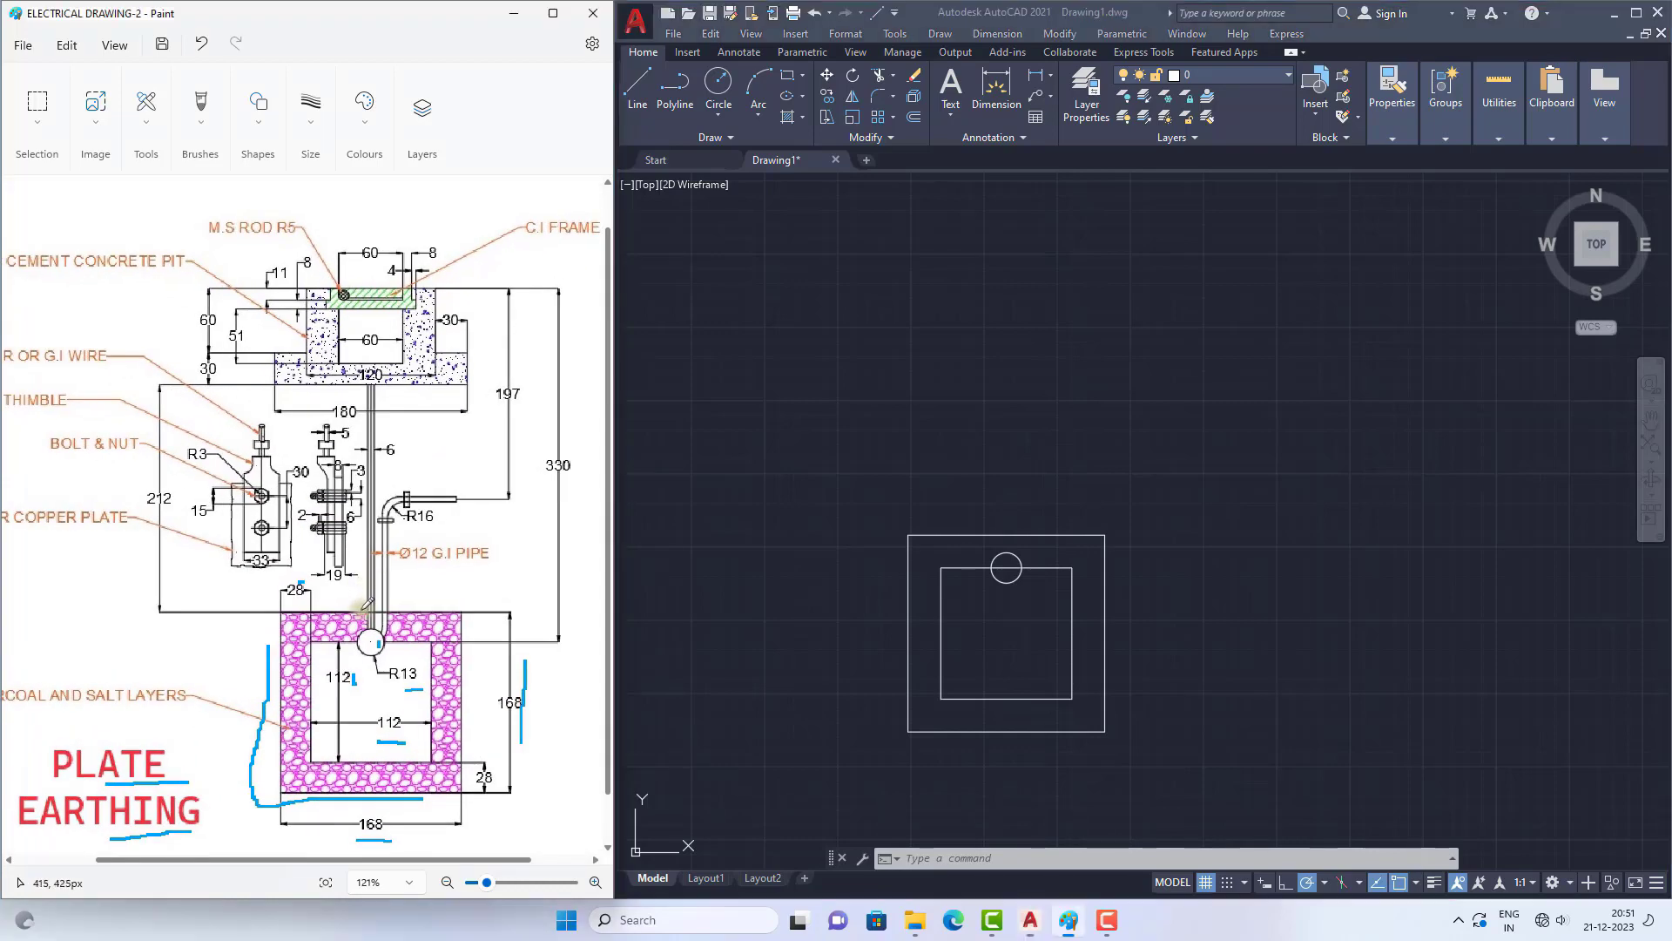
drag(364, 611, 389, 605)
drag(165, 513, 181, 511)
drag(378, 385, 386, 386)
Step: In AutoCAD, draw a 212 long vertical line upward from the midpoint of the outer square's top edge
click(1026, 459)
click(634, 81)
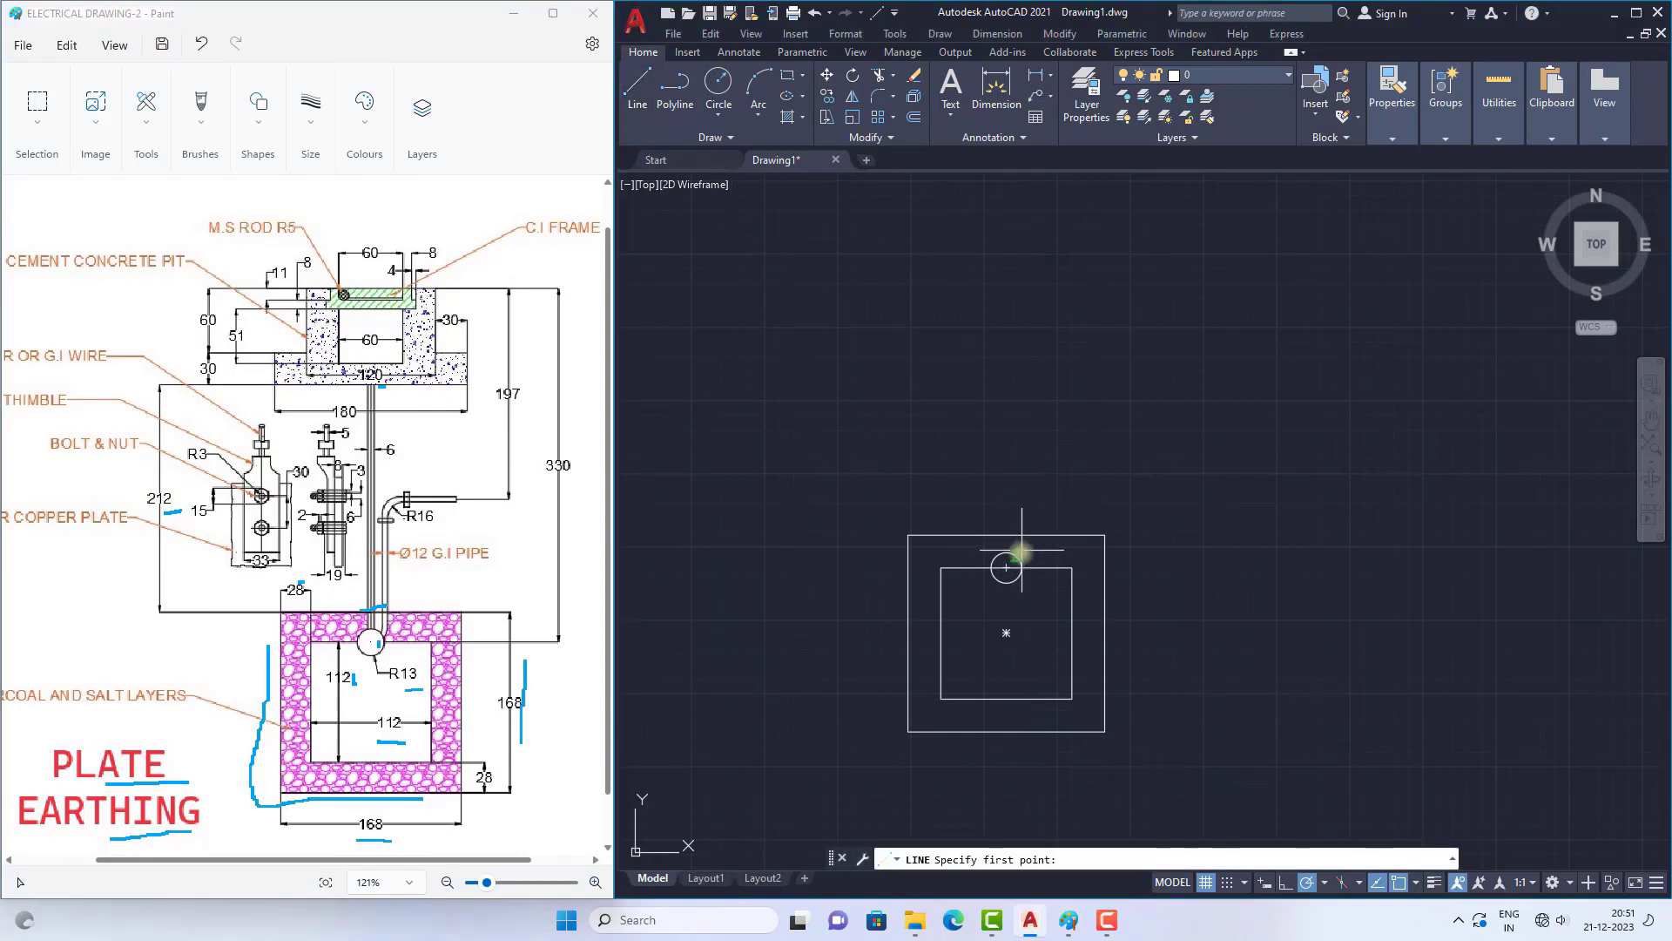
scroll(1020, 553, up, 2)
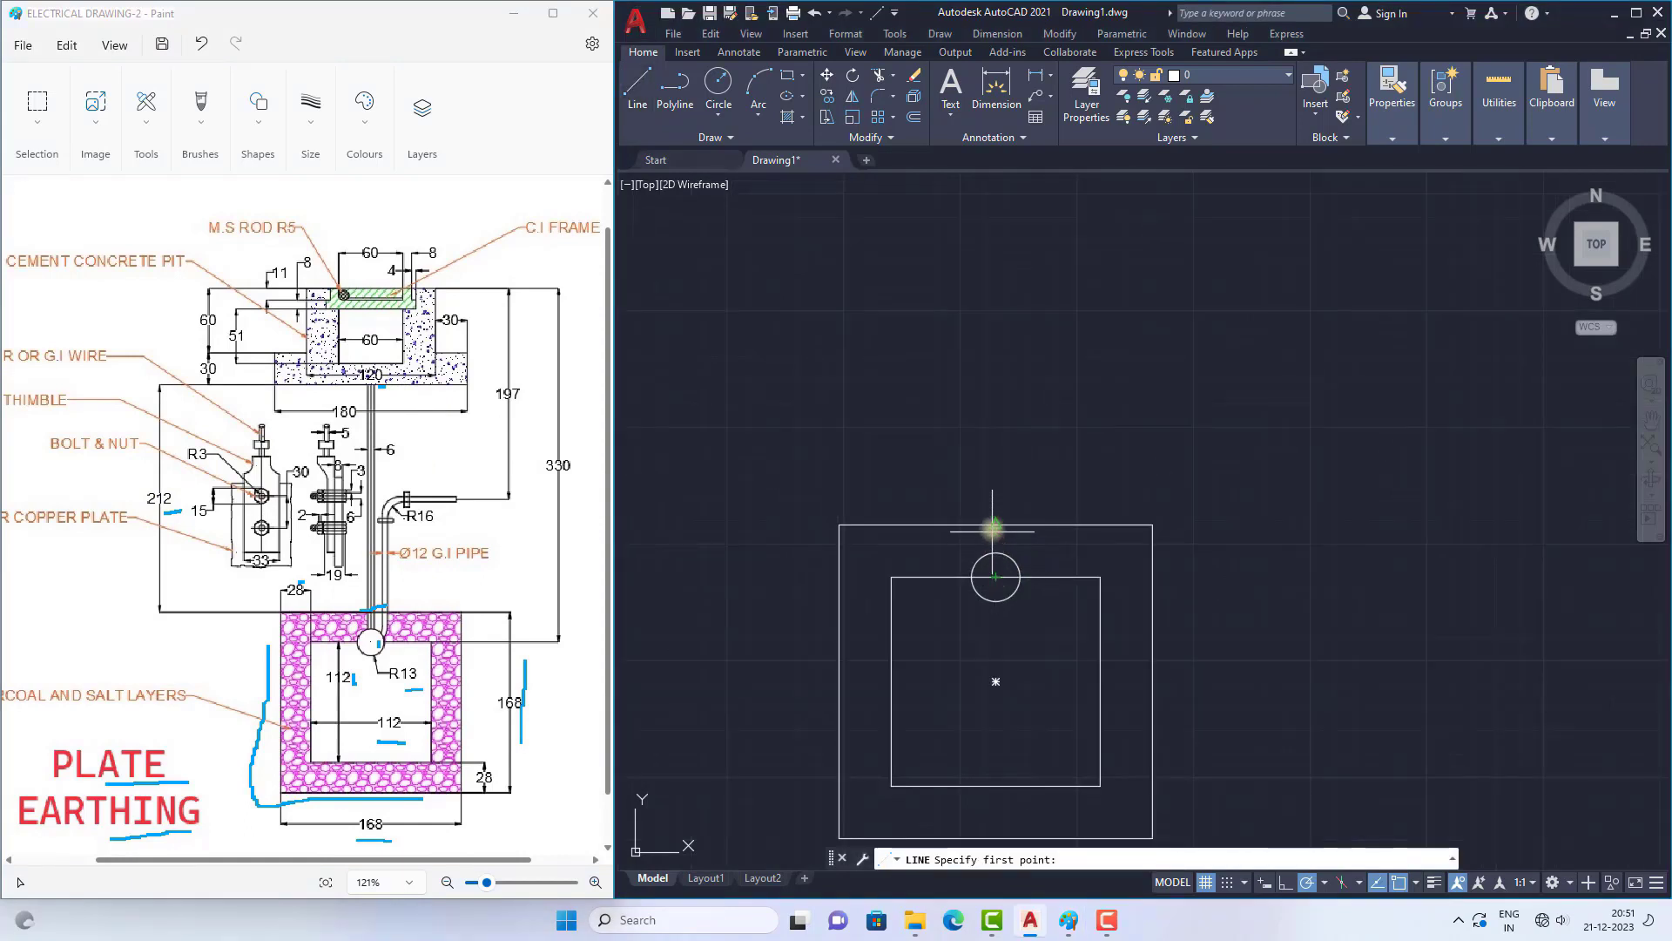
click(996, 524)
scroll(995, 566, down, 4)
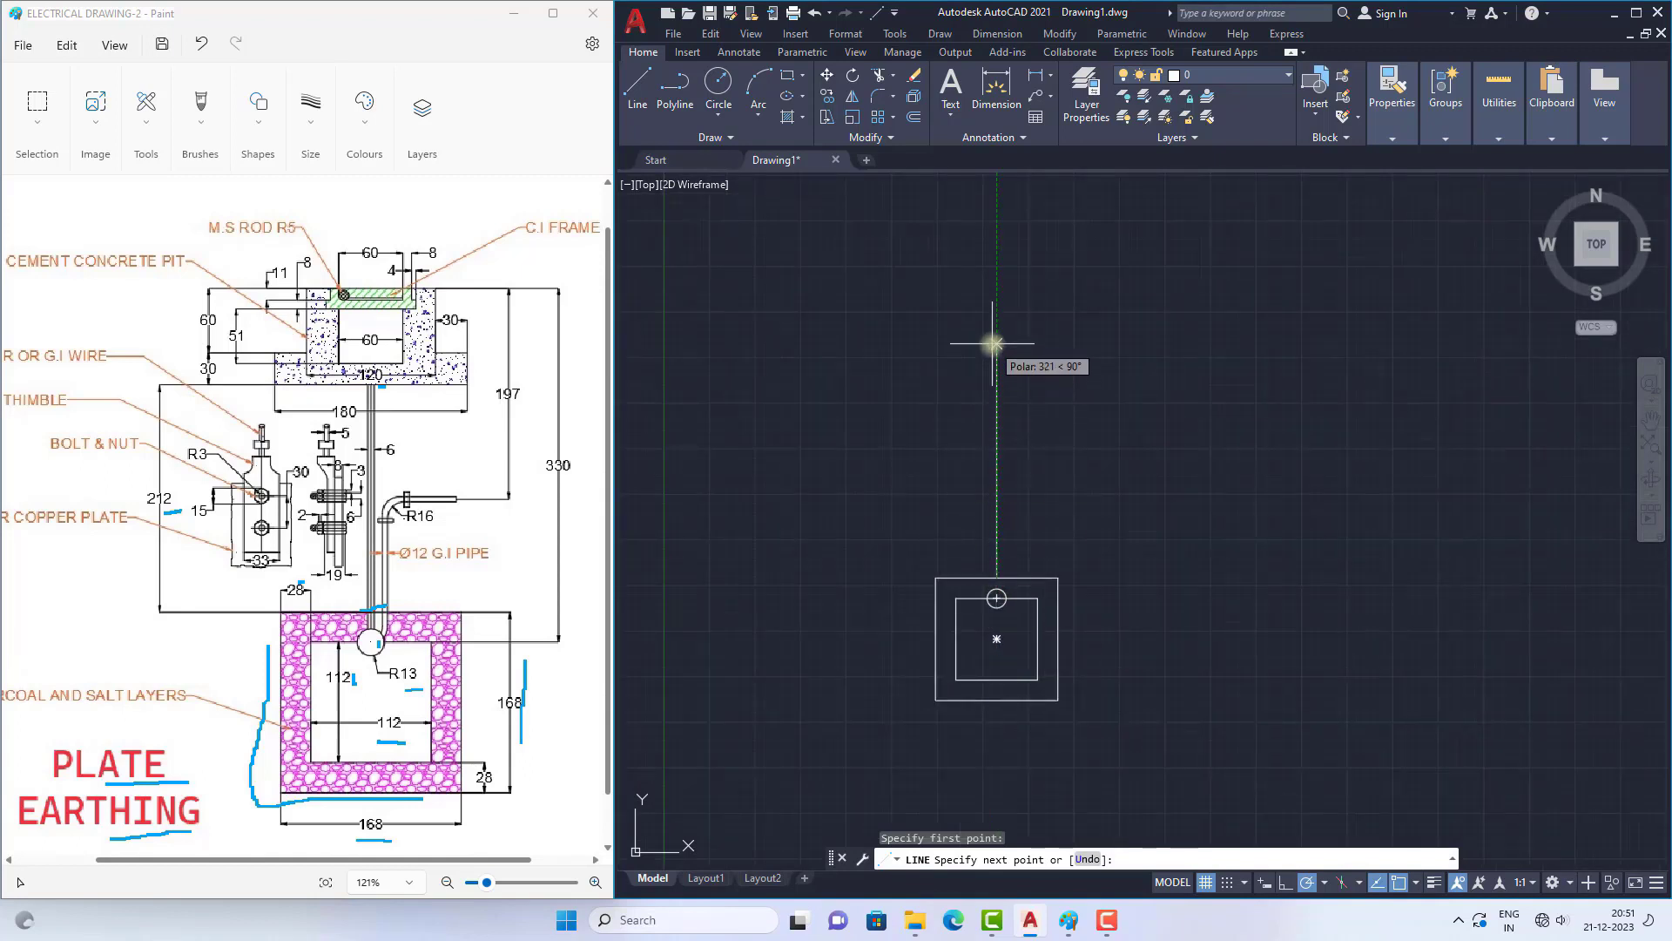
key(Return)
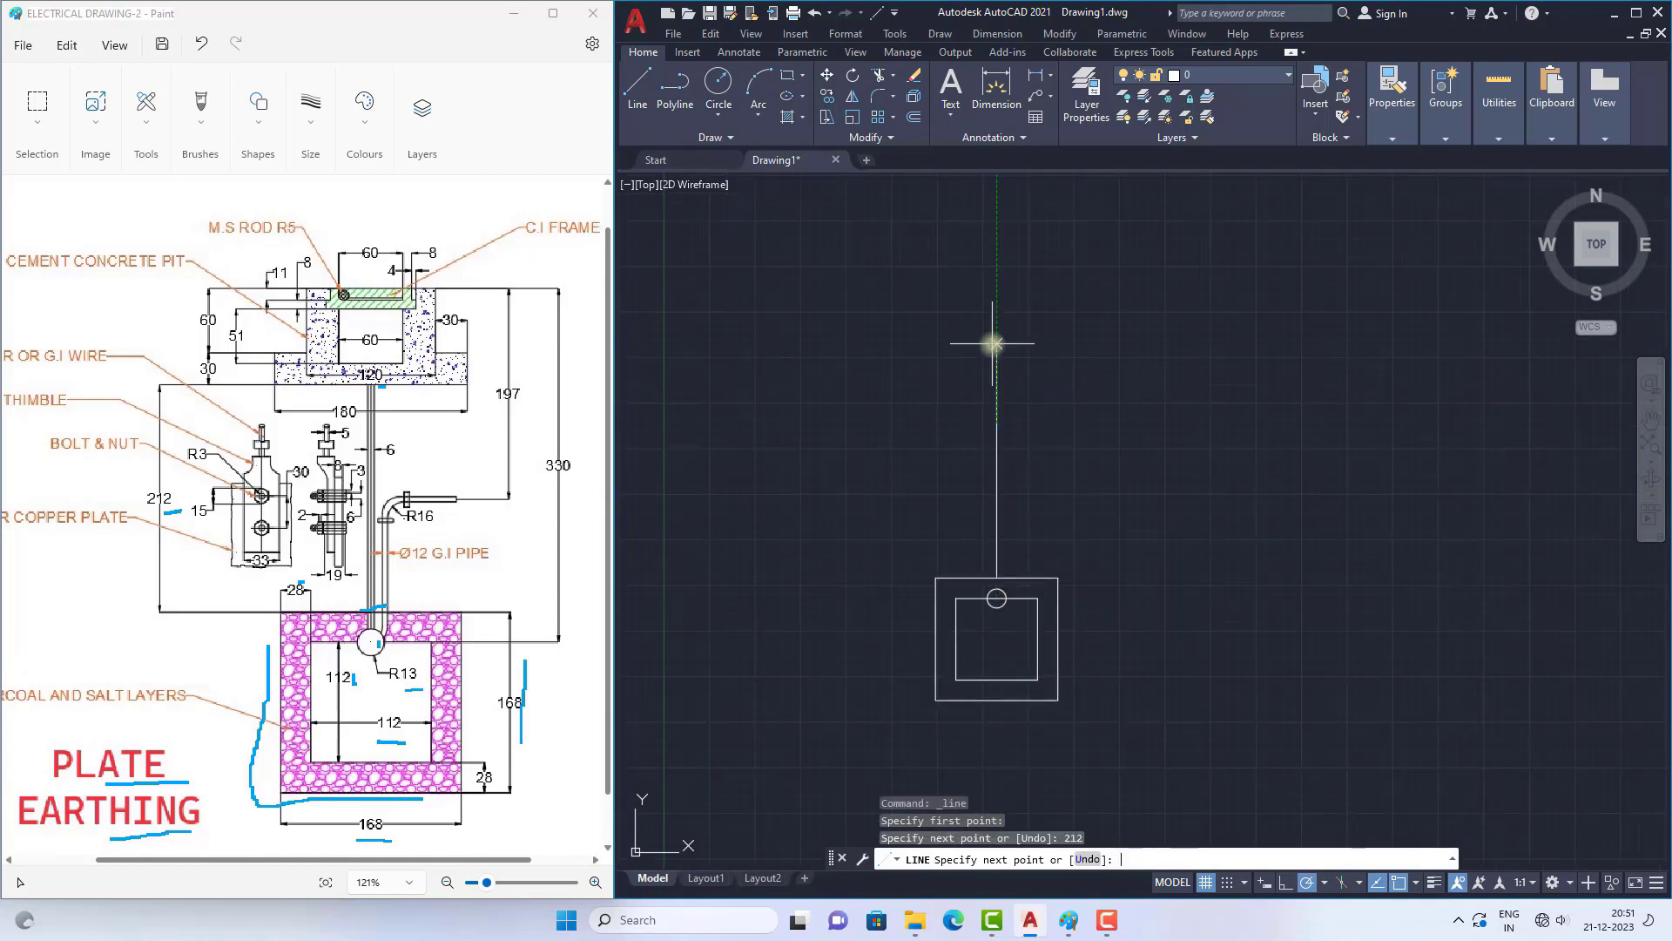
Step: End the line command and mark the vertical pipe's 6 width dimension in the Paint reference drawing
key(Escape)
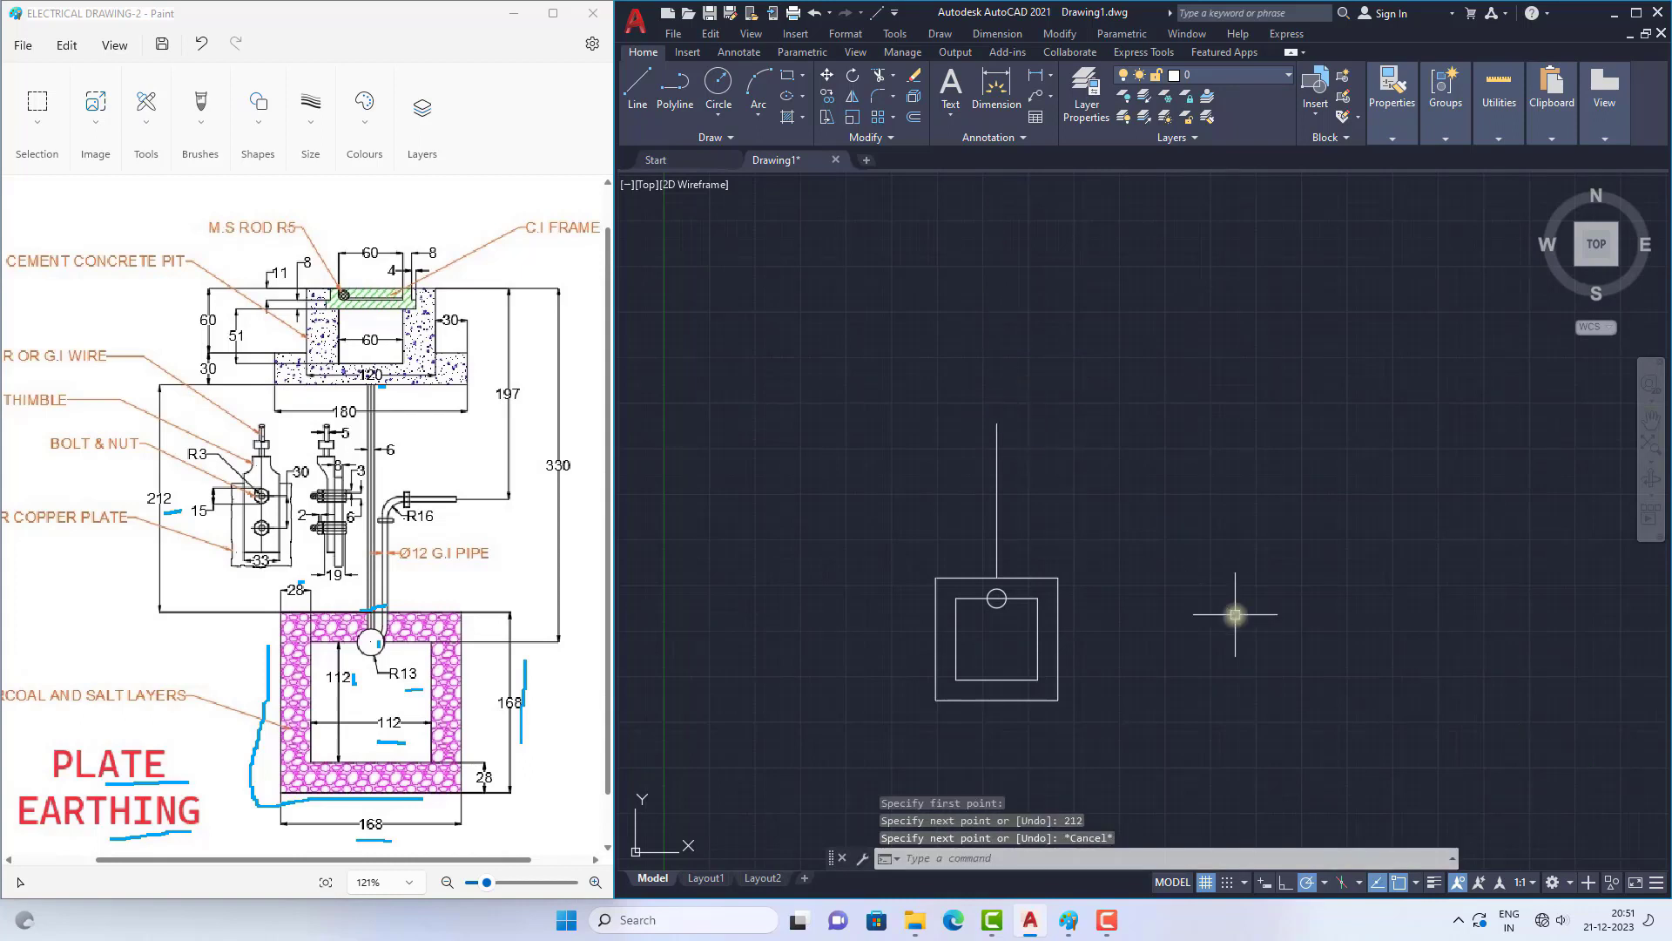
scroll(1016, 581, up, 2)
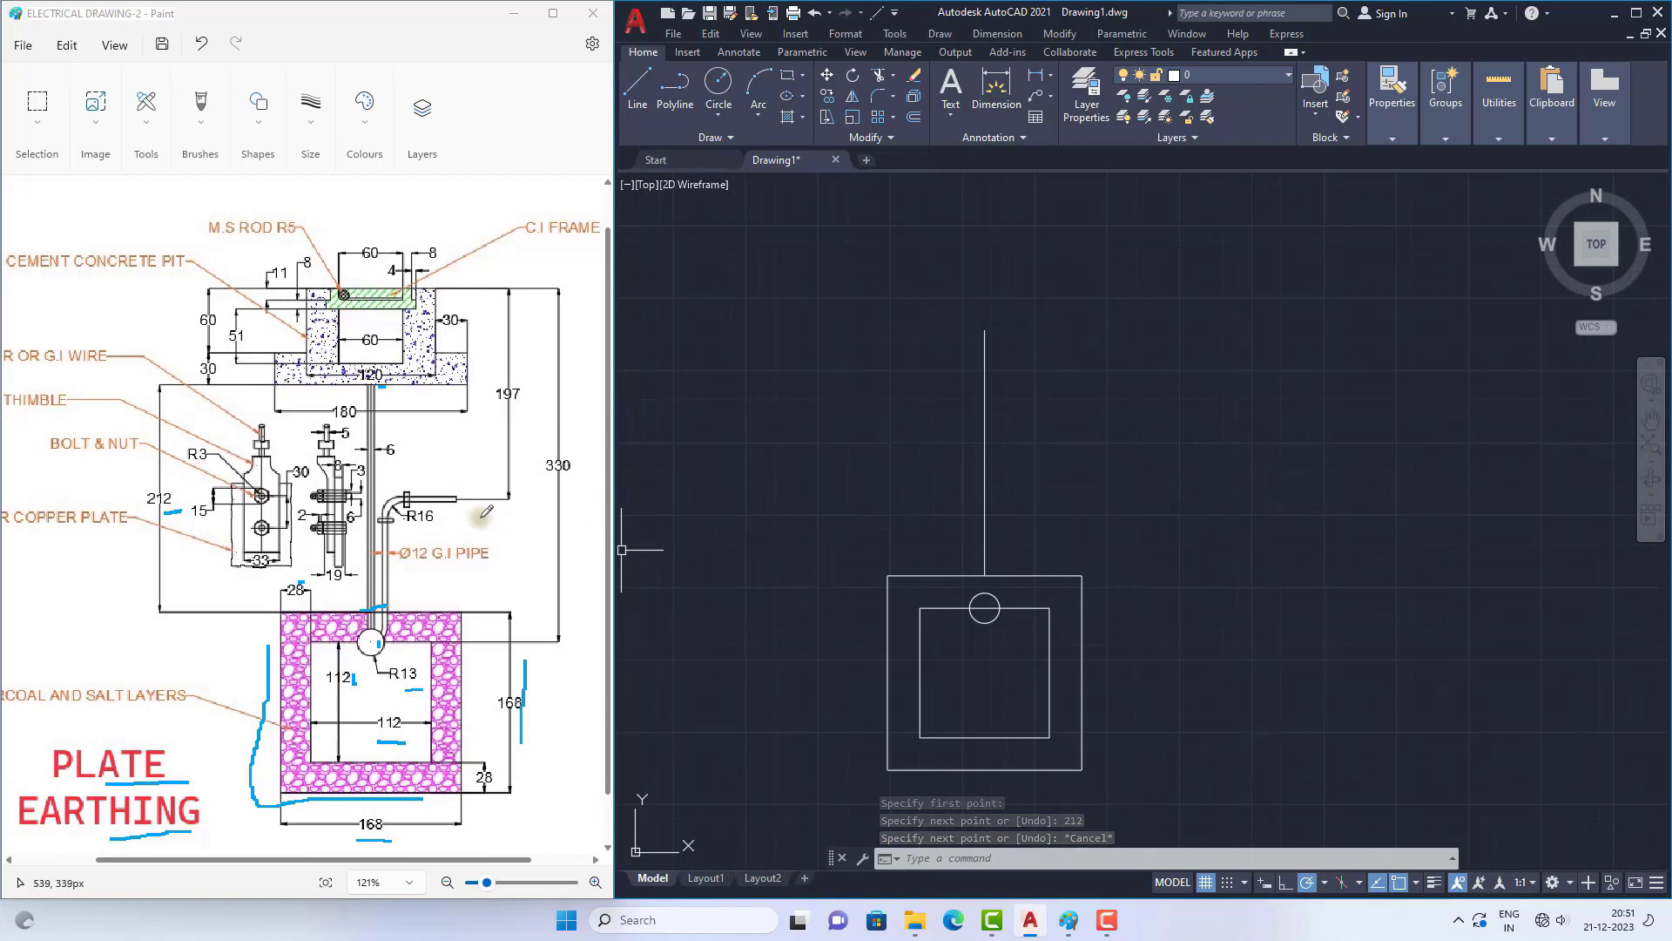
click(392, 451)
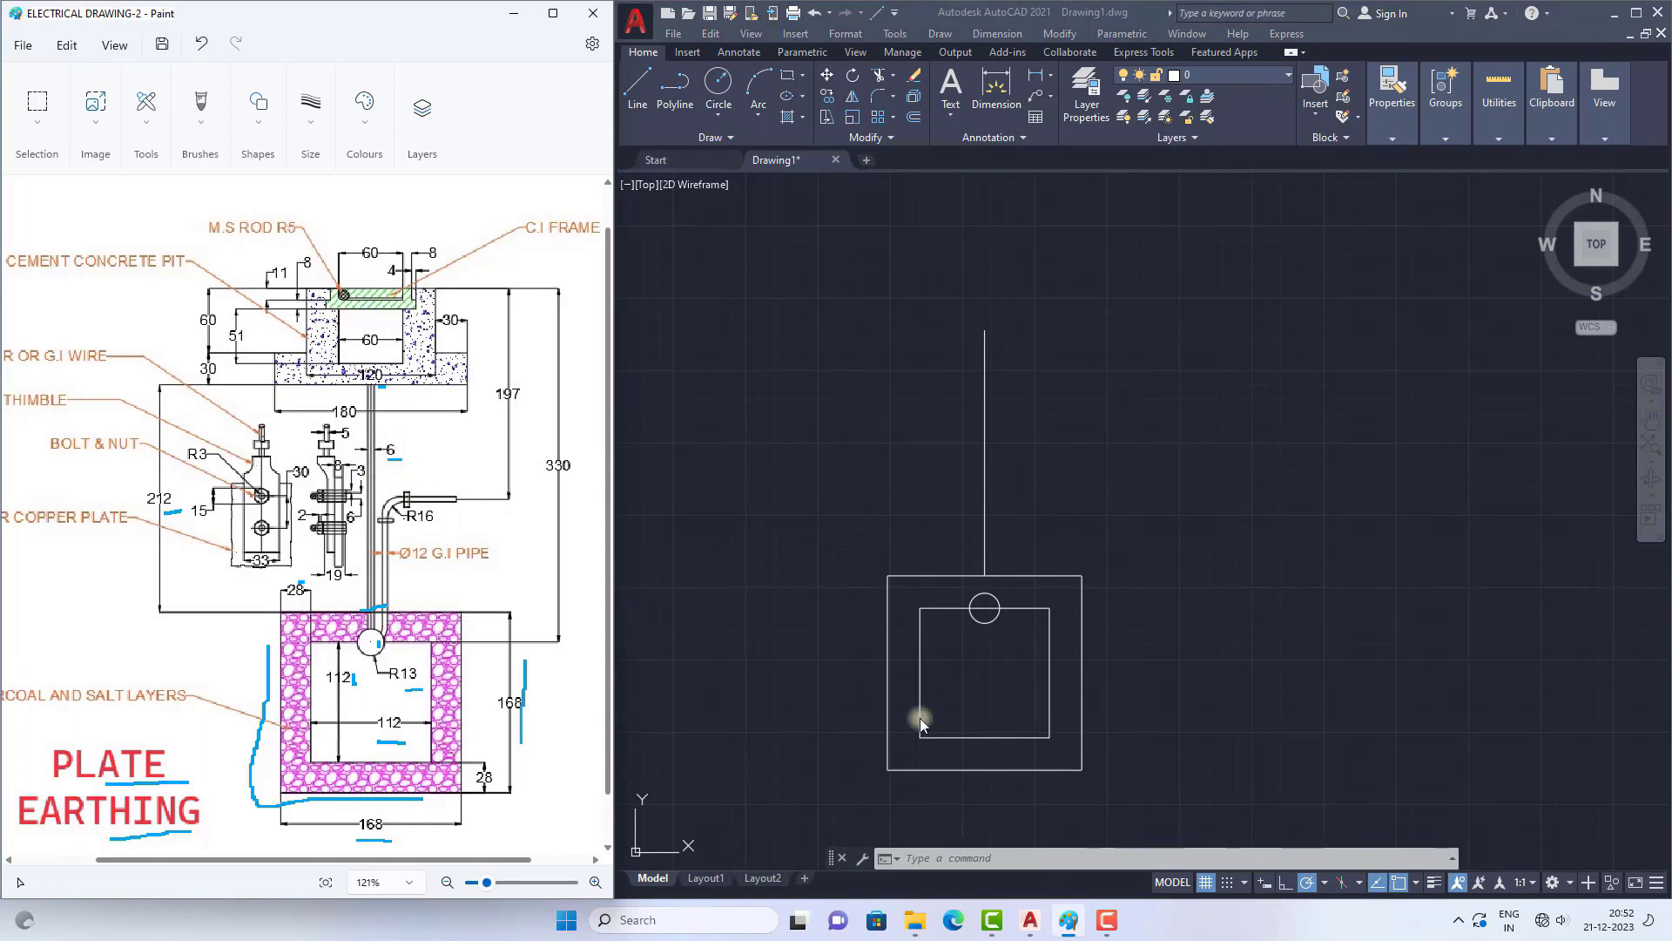
Step: In AutoCAD, offset the 212 long vertical line by 3 to both sides to form the pipe
click(952, 859)
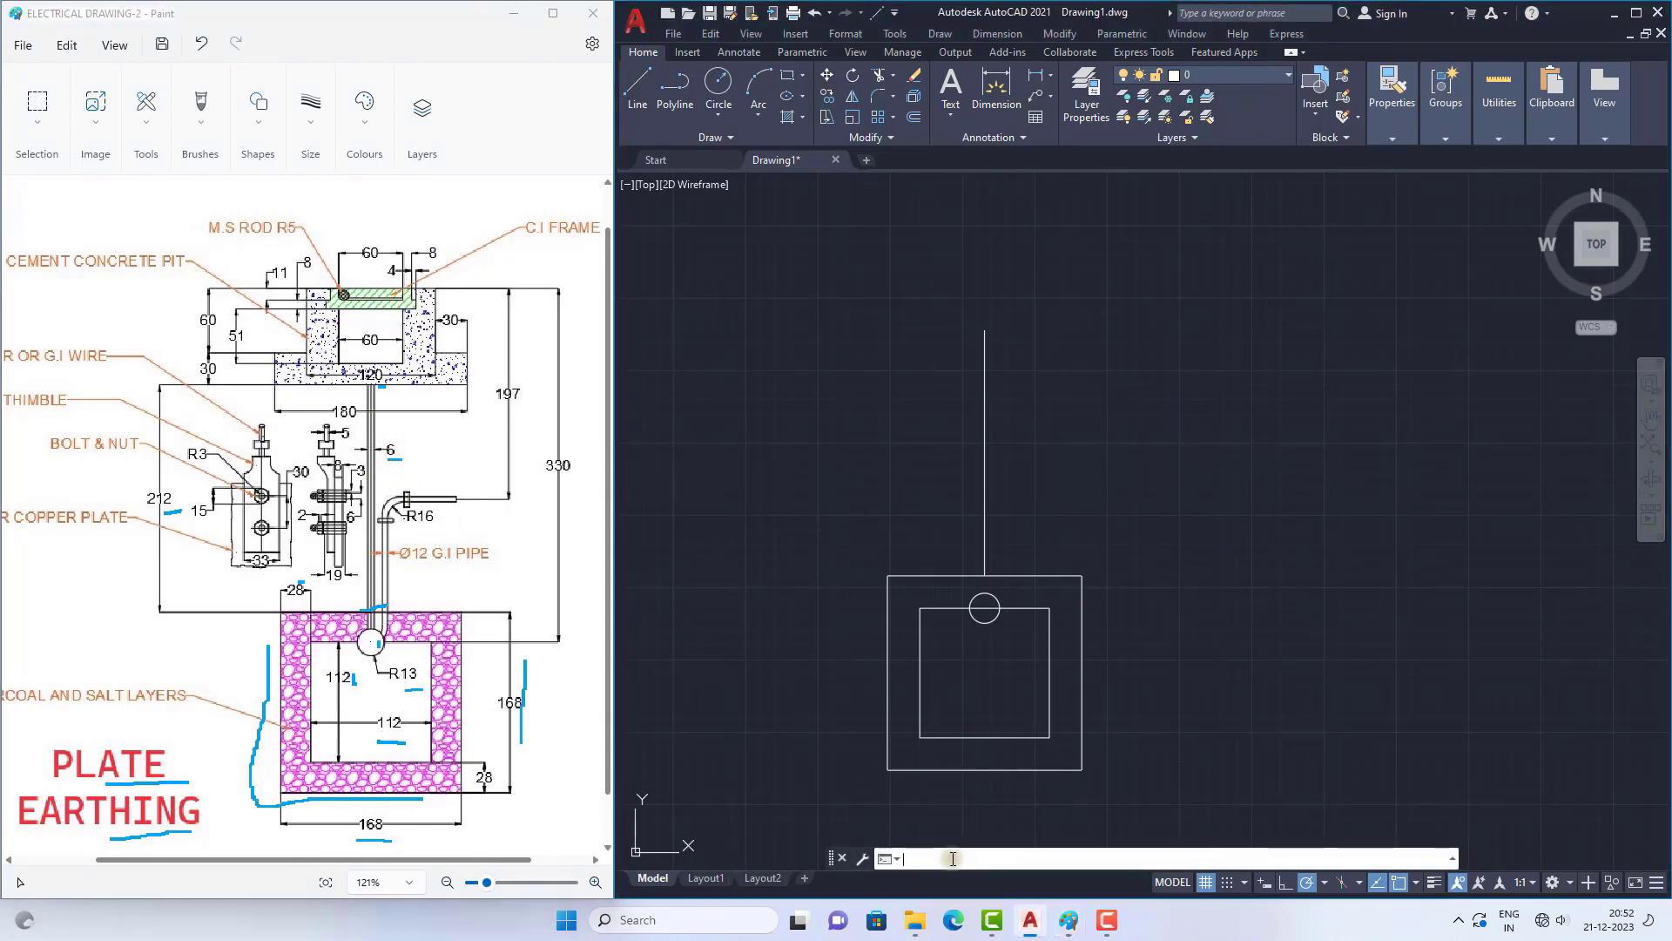
text(o)
key(Return)
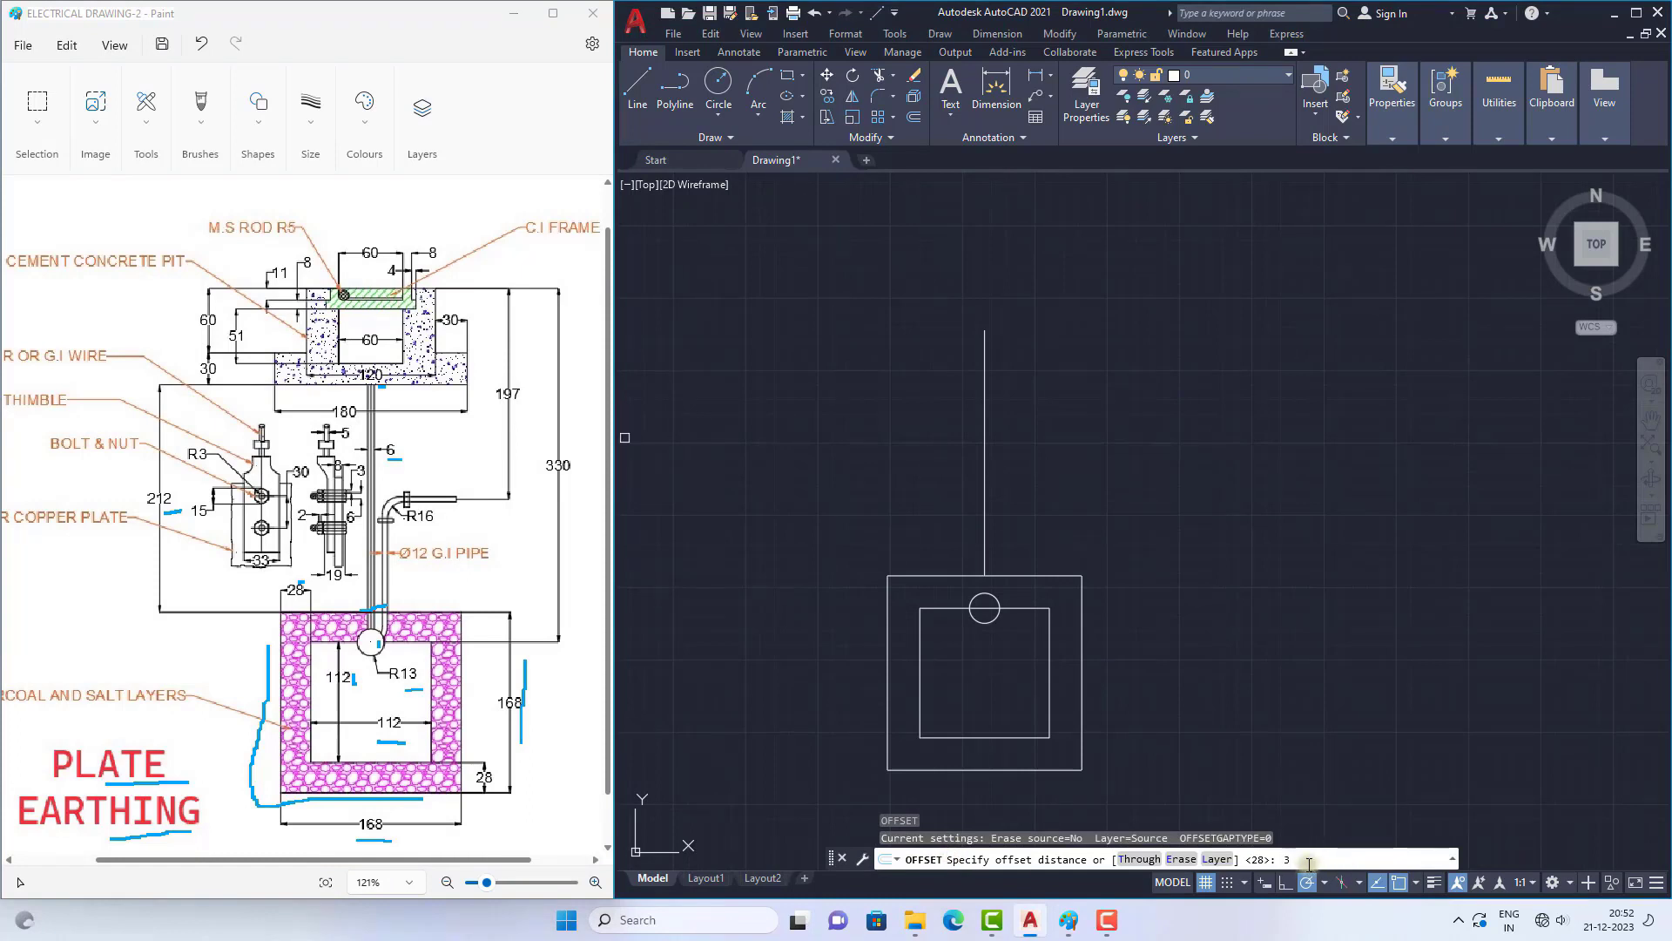
text(3)
key(Return)
click(985, 496)
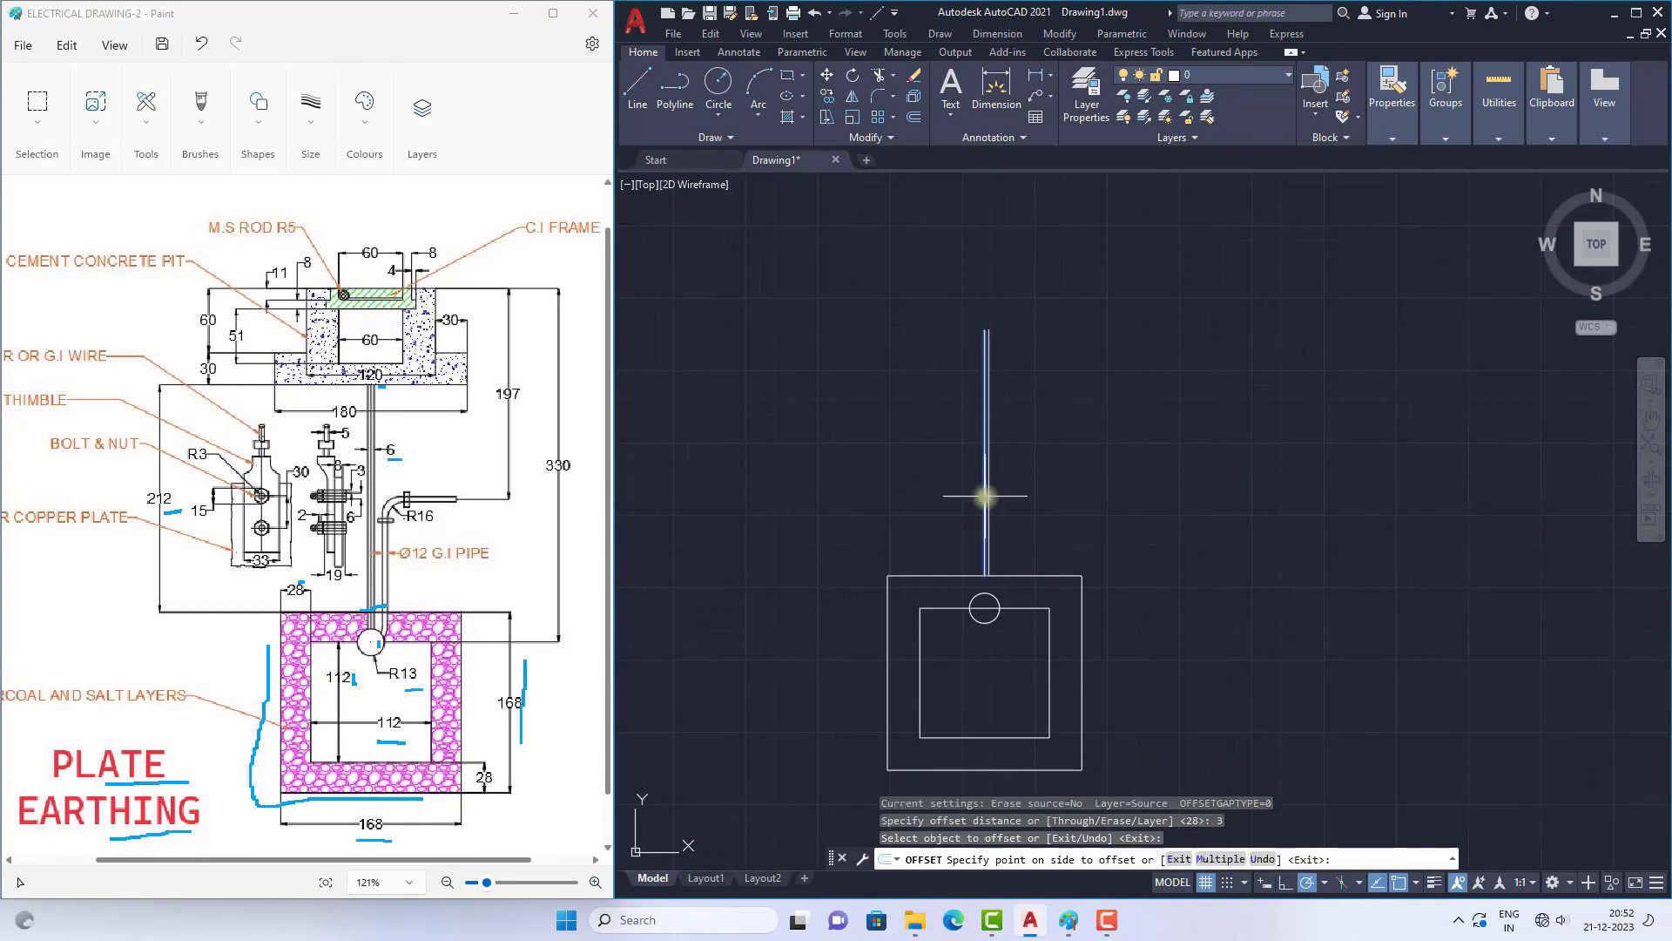
click(991, 486)
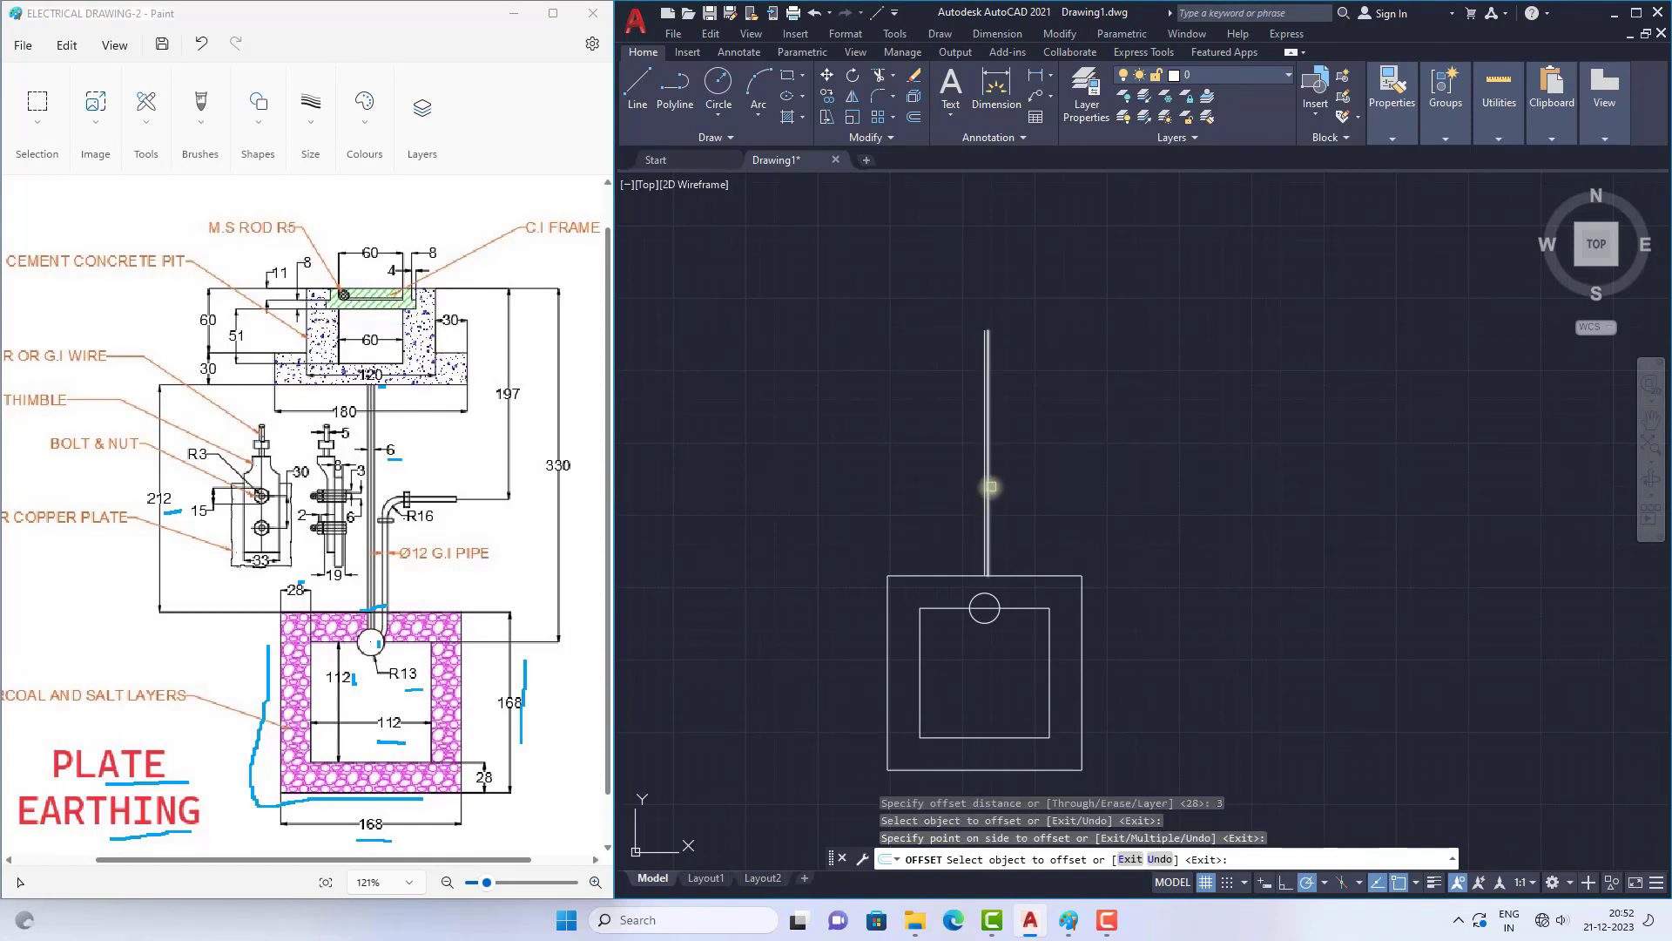
click(984, 486)
click(968, 486)
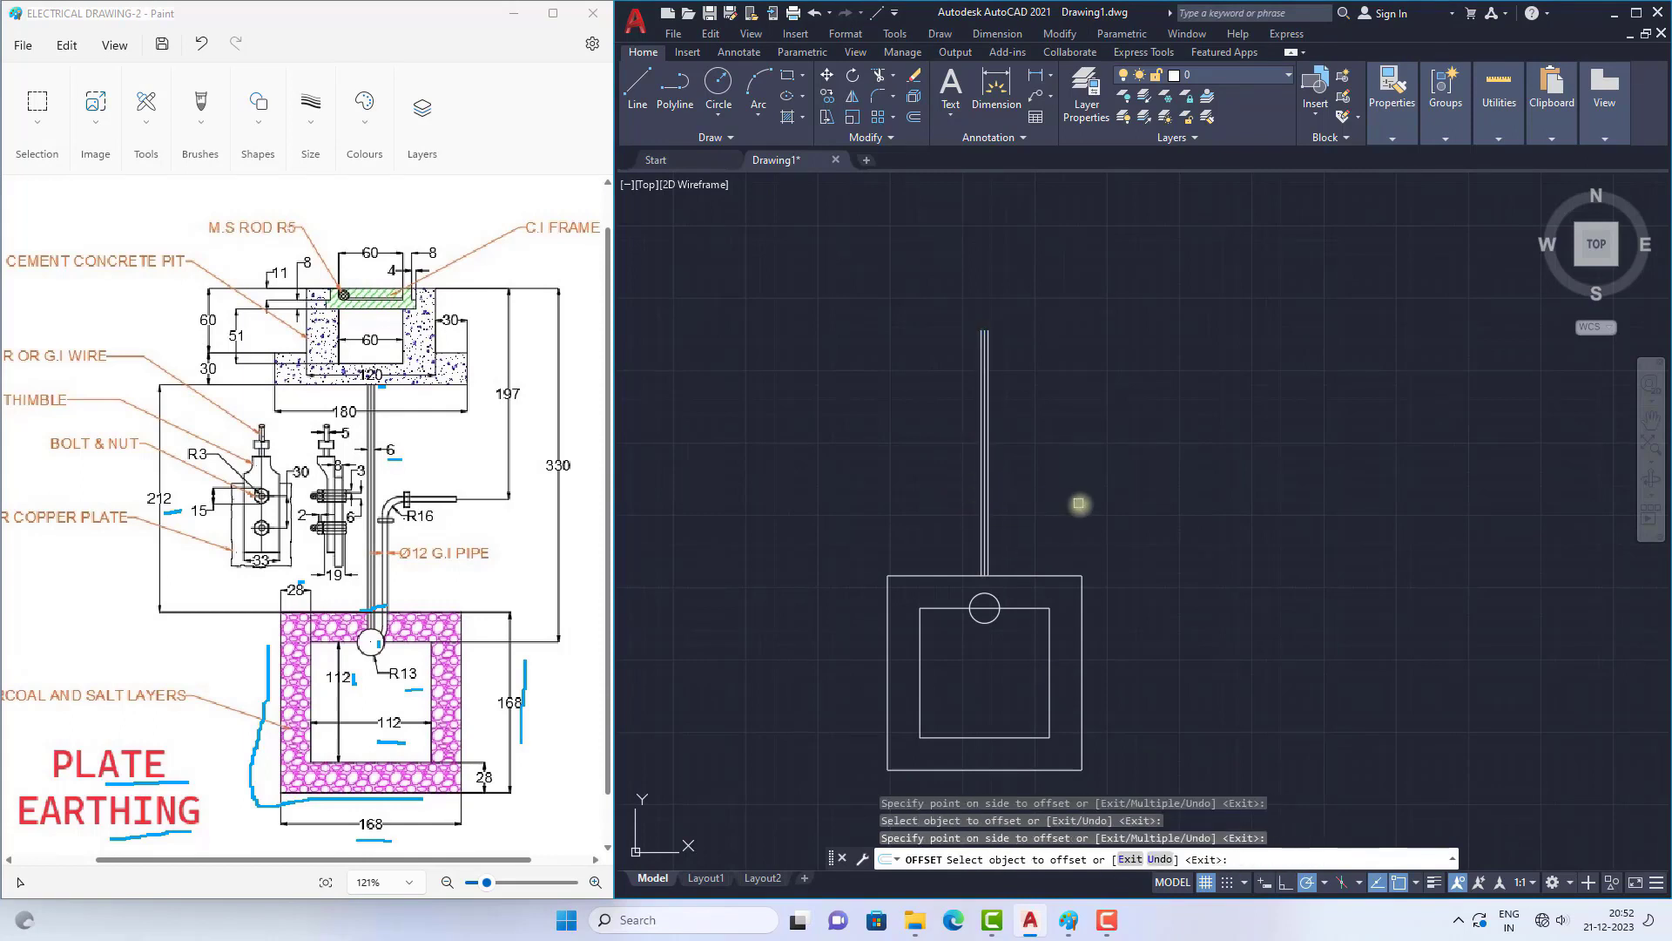
key(Escape)
Step: Set the point style to the X inside a circle and square with the DDPTYPE command
scroll(1008, 478, down, 5)
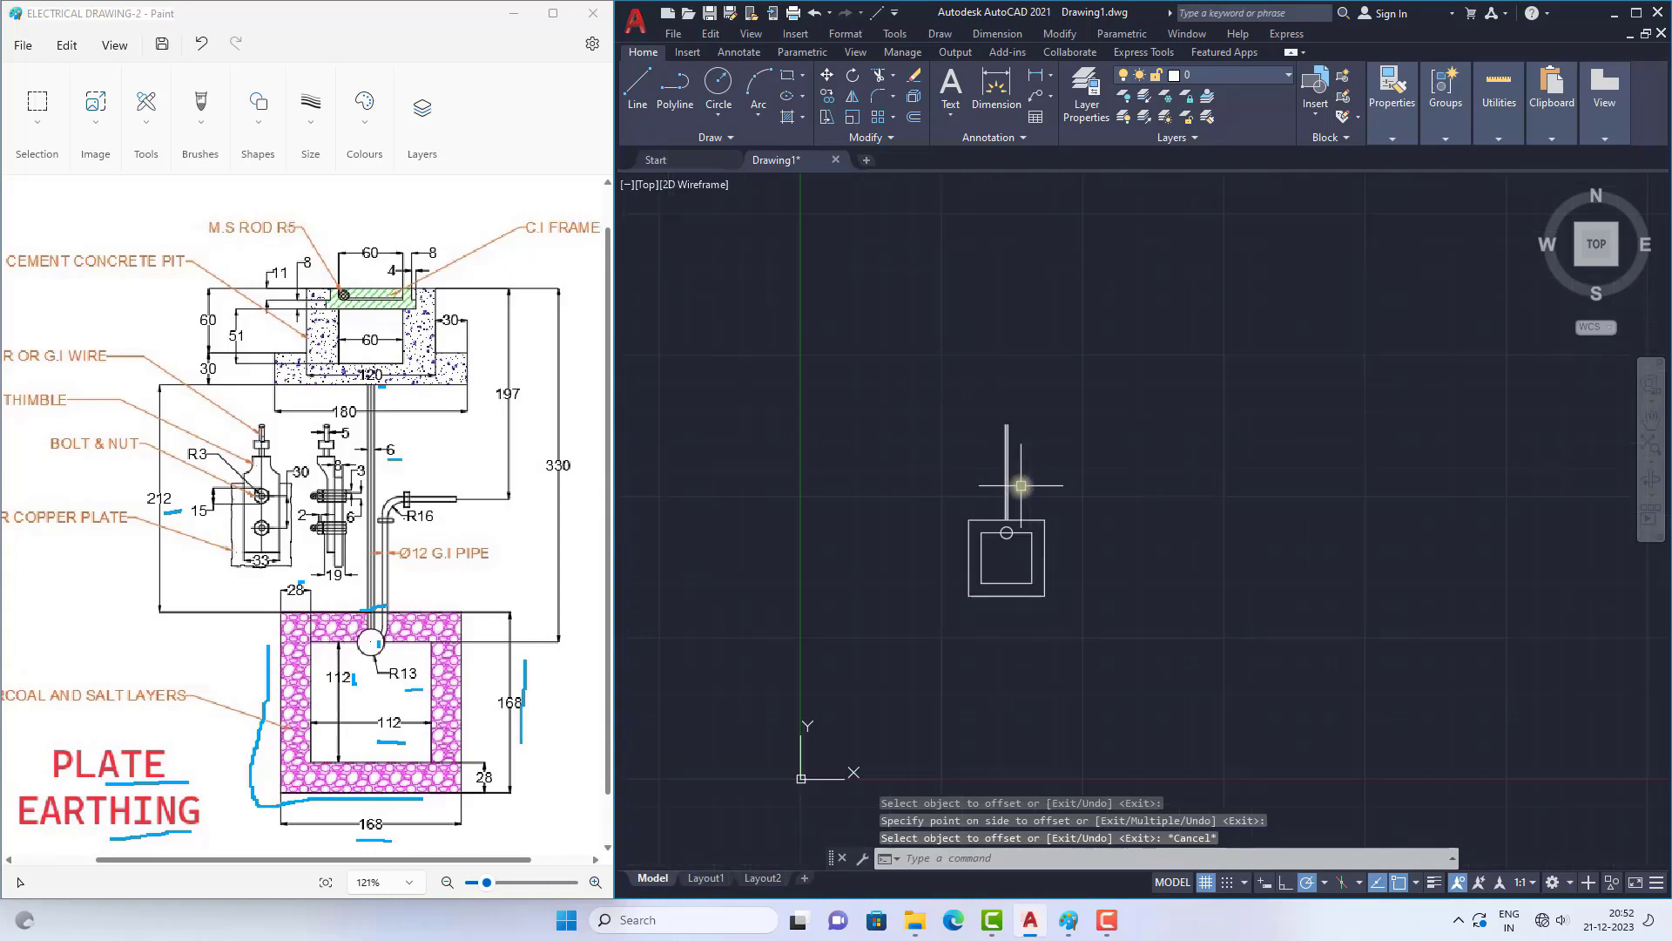
scroll(1002, 466, up, 5)
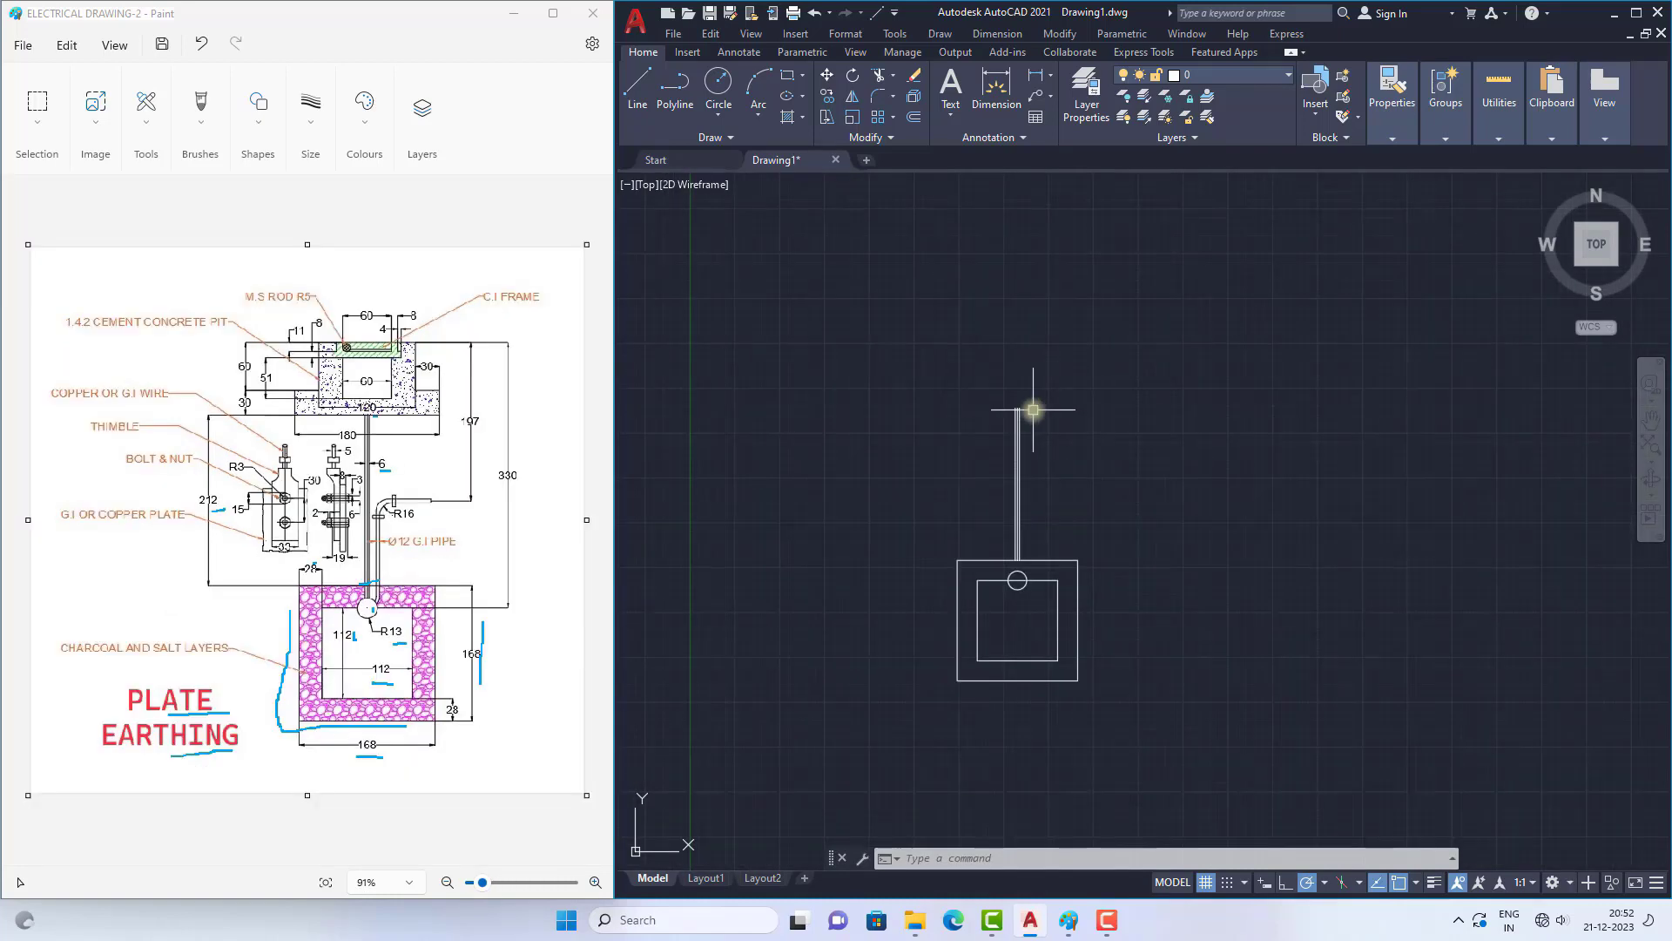
scroll(1027, 410, up, 2)
scroll(995, 373, up, 3)
scroll(995, 373, up, 2)
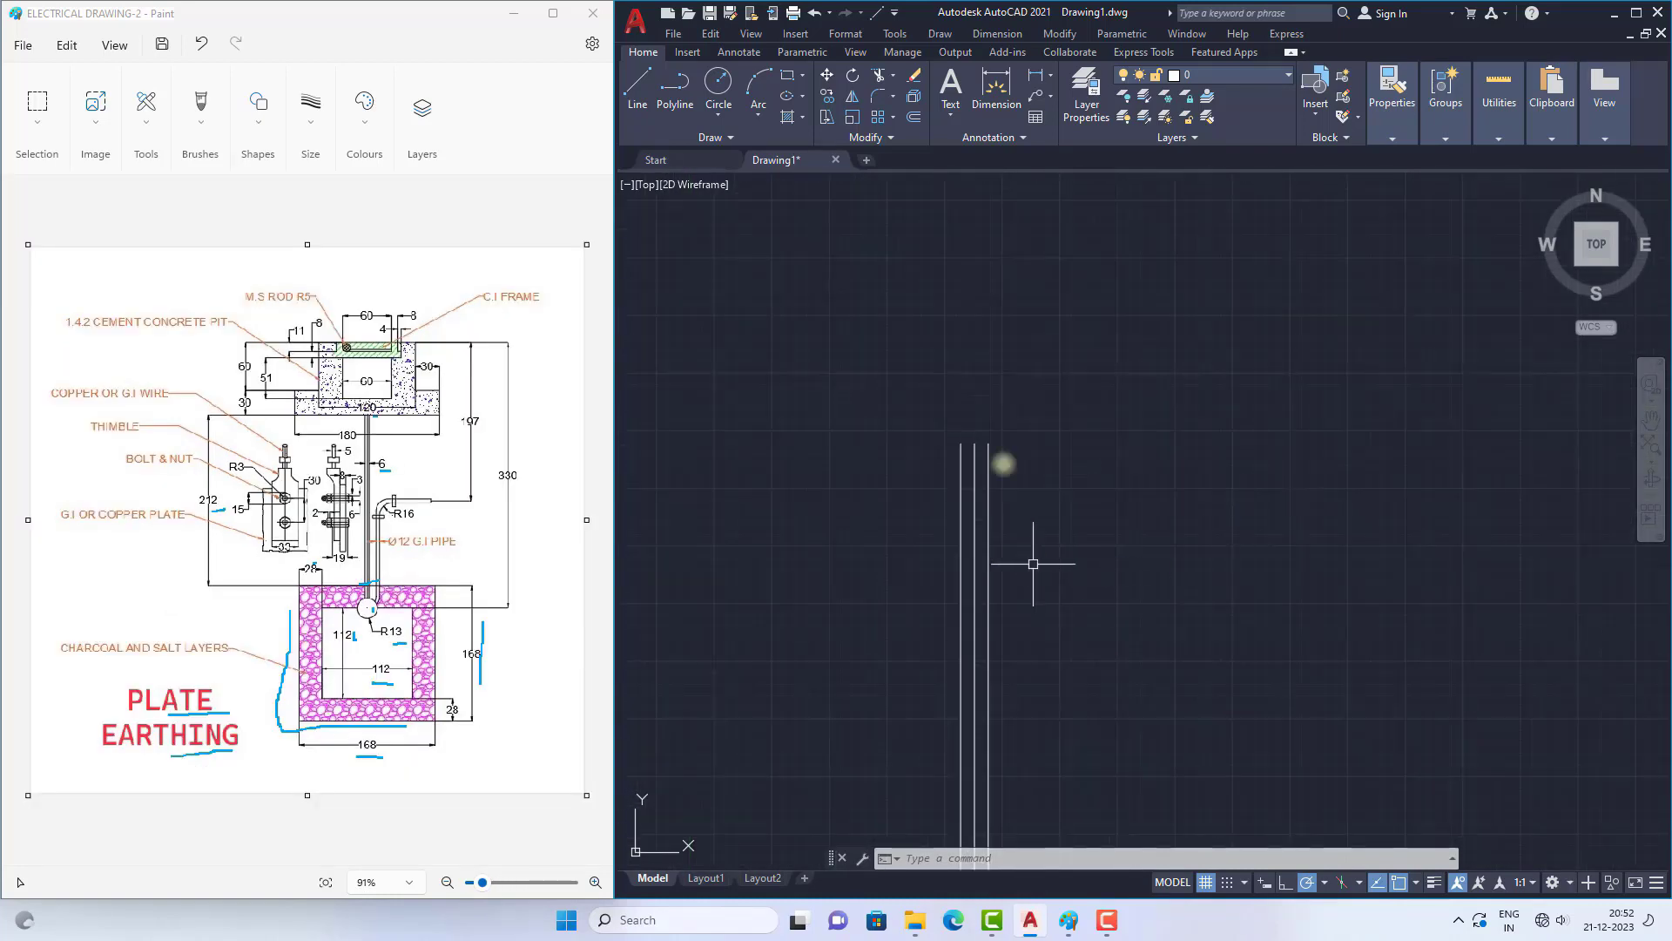
text(DDpTy)
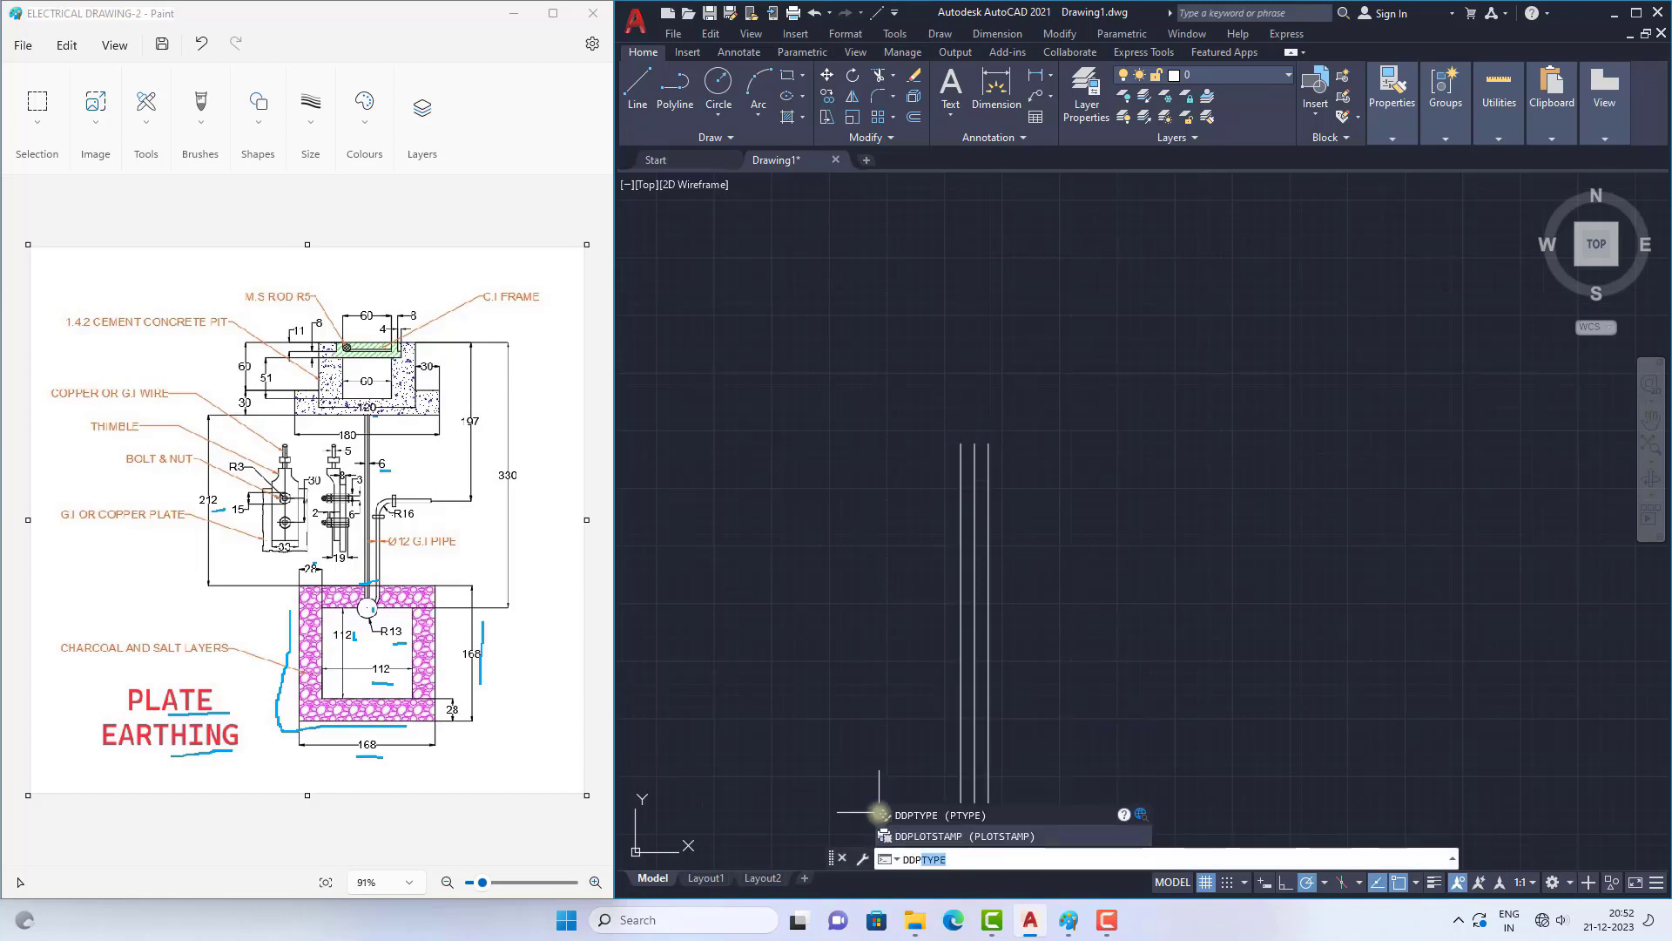
key(Return)
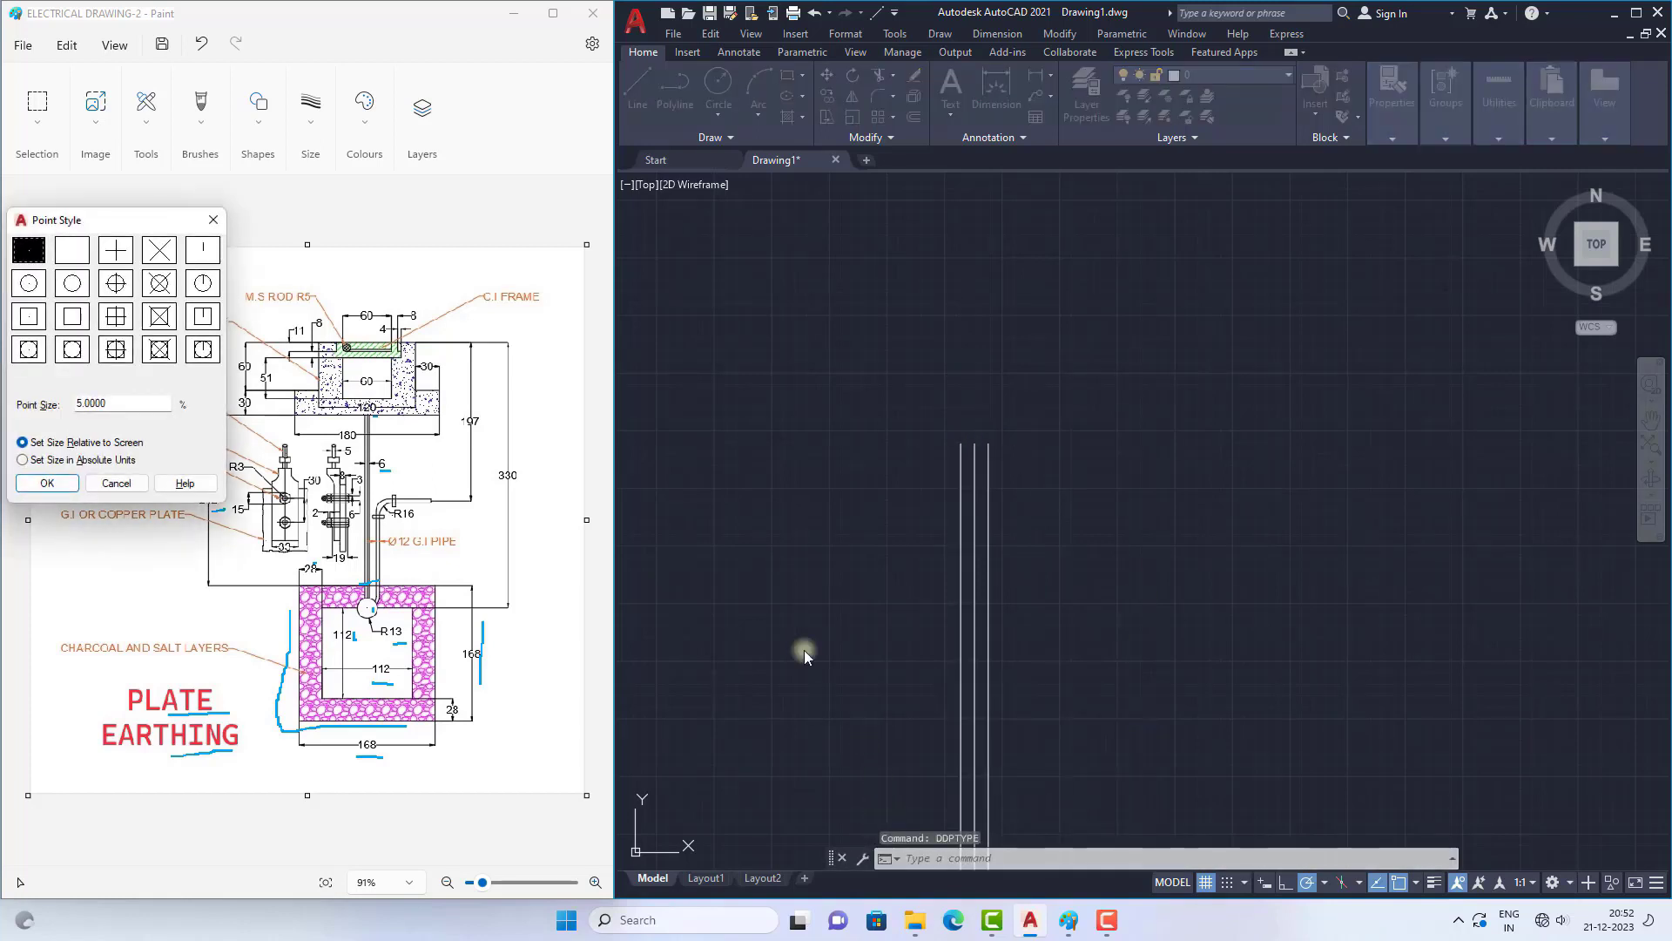
click(157, 350)
click(47, 482)
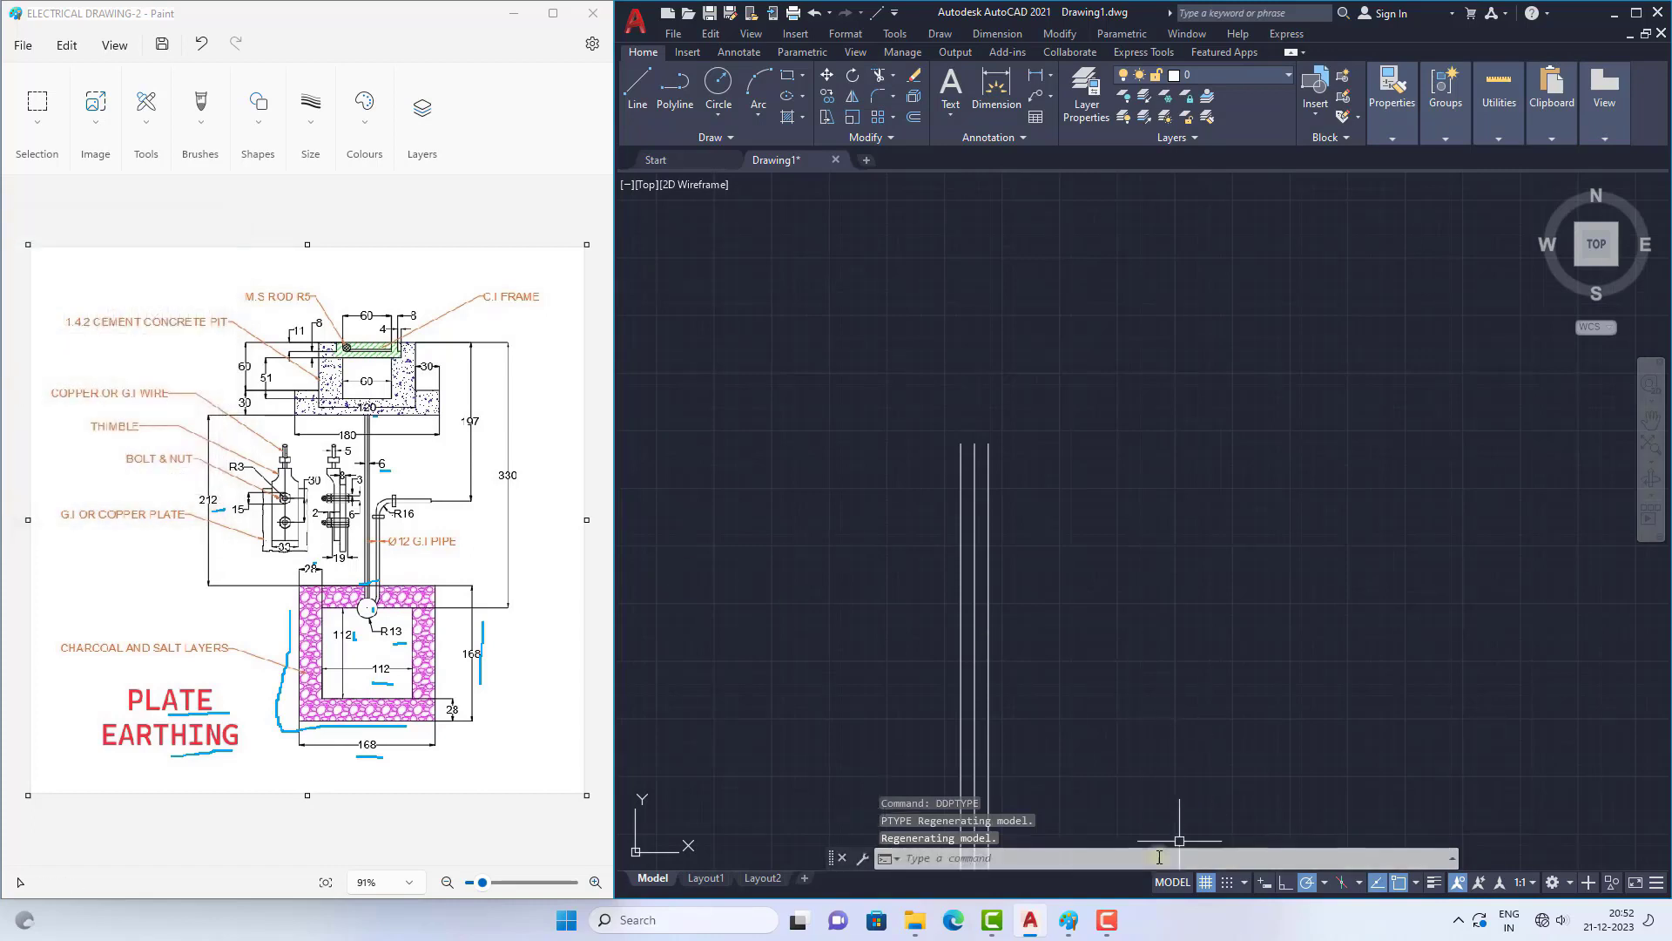
Step: Place a point at the upper end of the pipe's centre line
text(po)
key(Return)
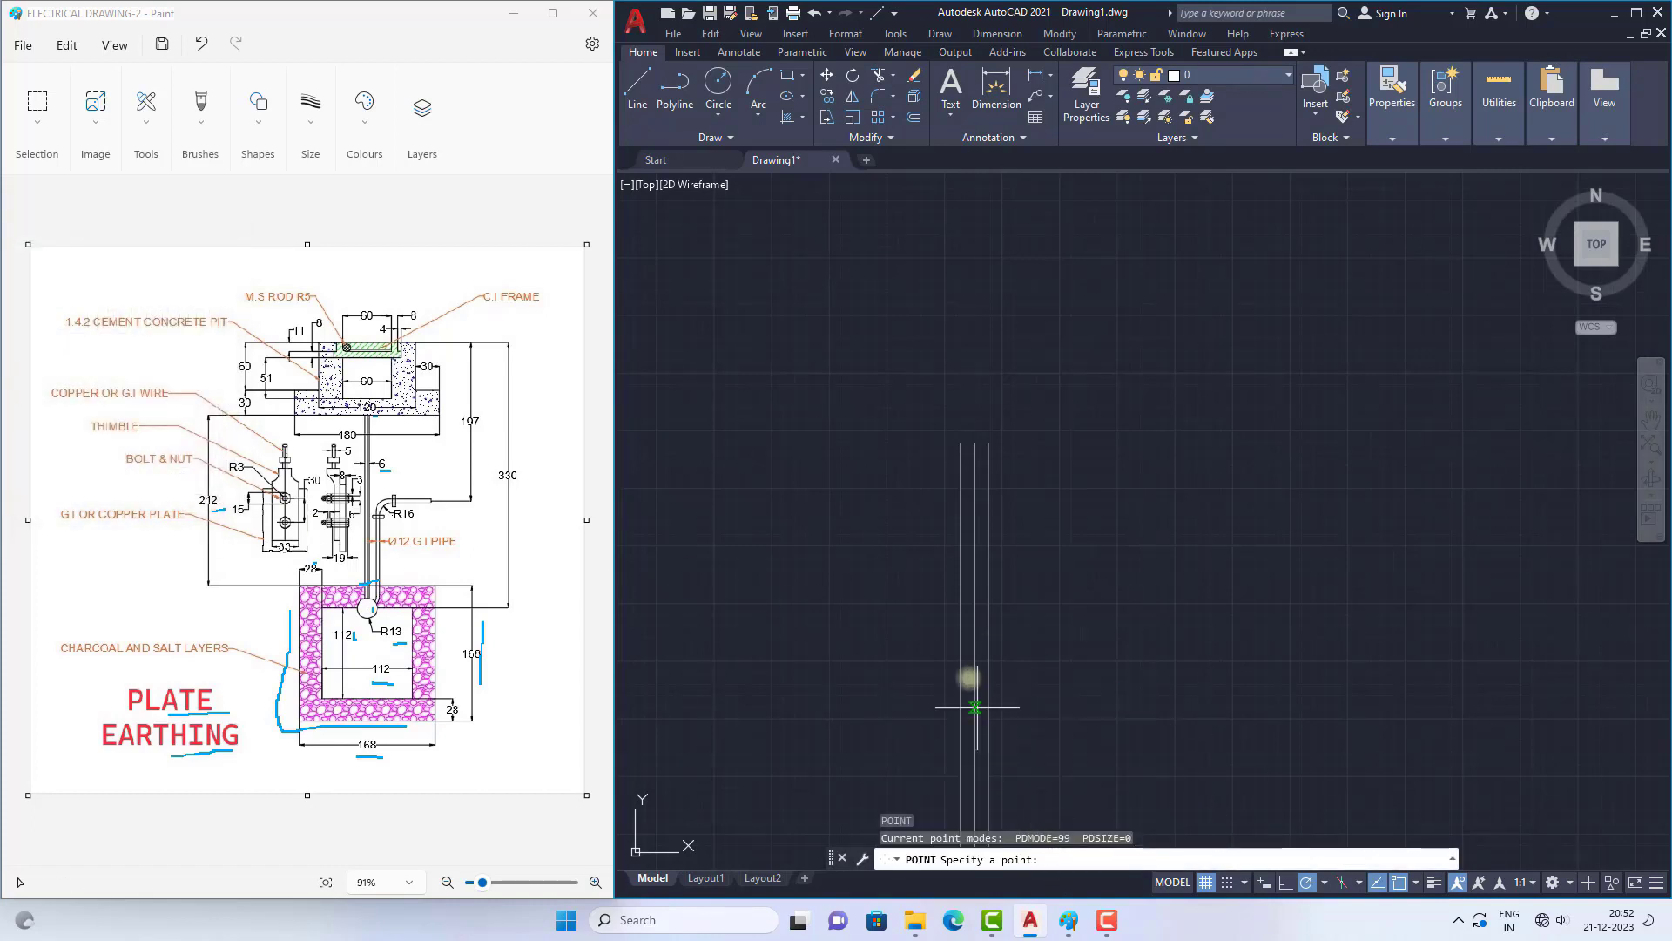
click(975, 443)
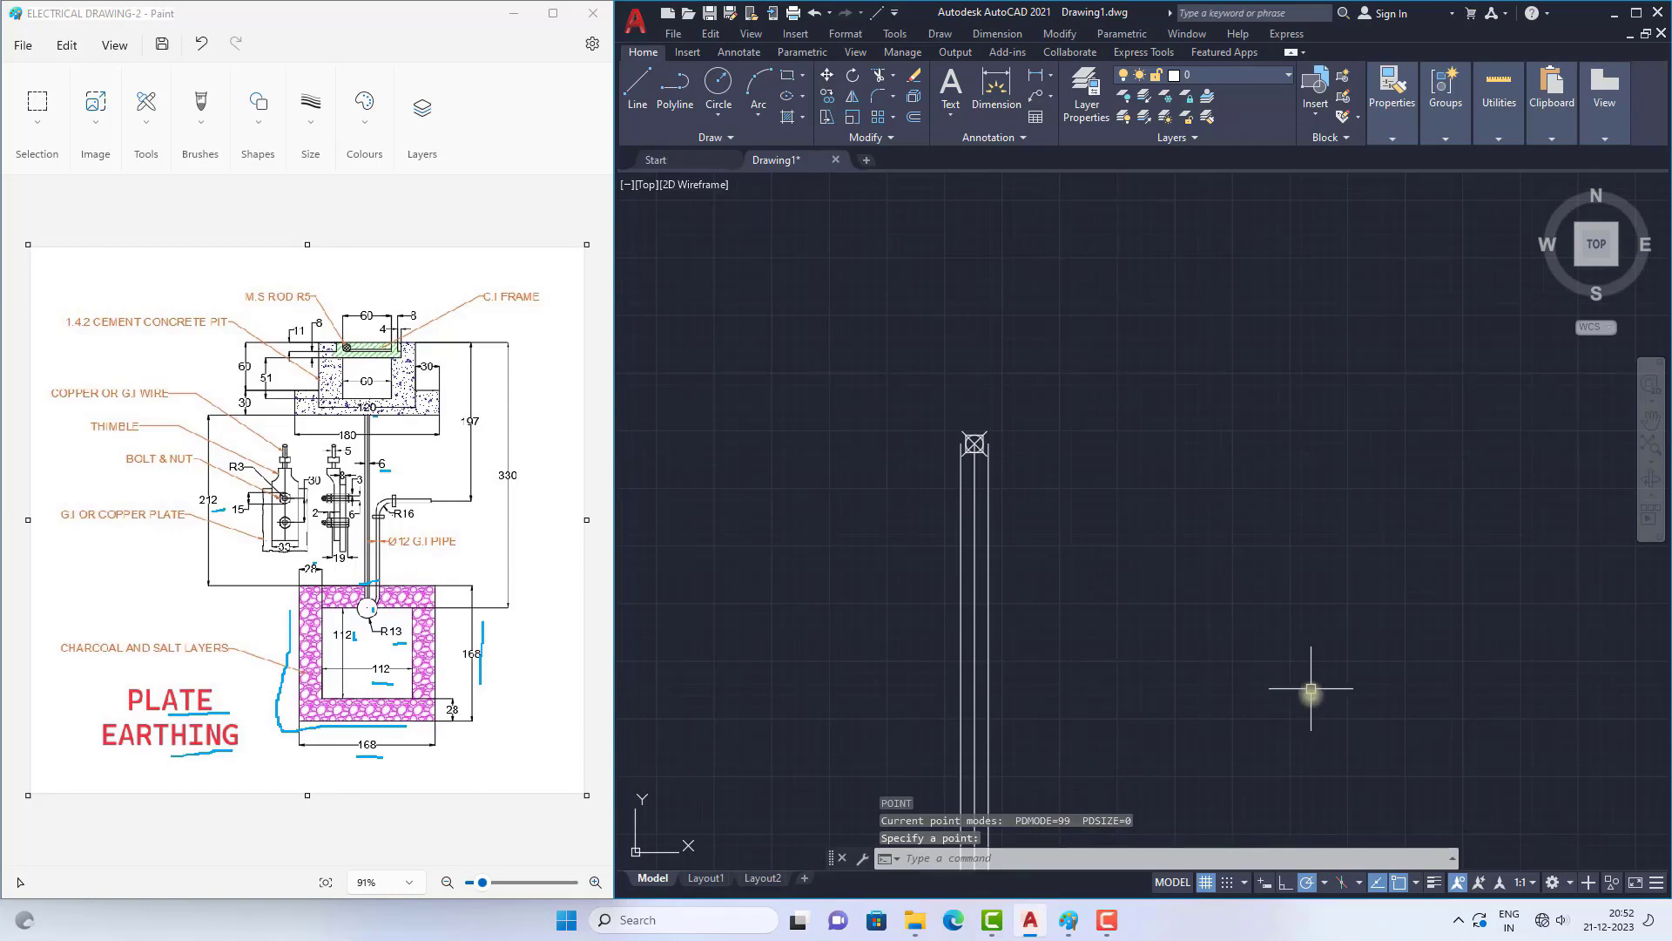
Step: Draw a 90 long horizontal line to the right from the point at the top of the pipe
ctrl+scroll(337, 441, up, 2)
ctrl+scroll(339, 441, up, 2)
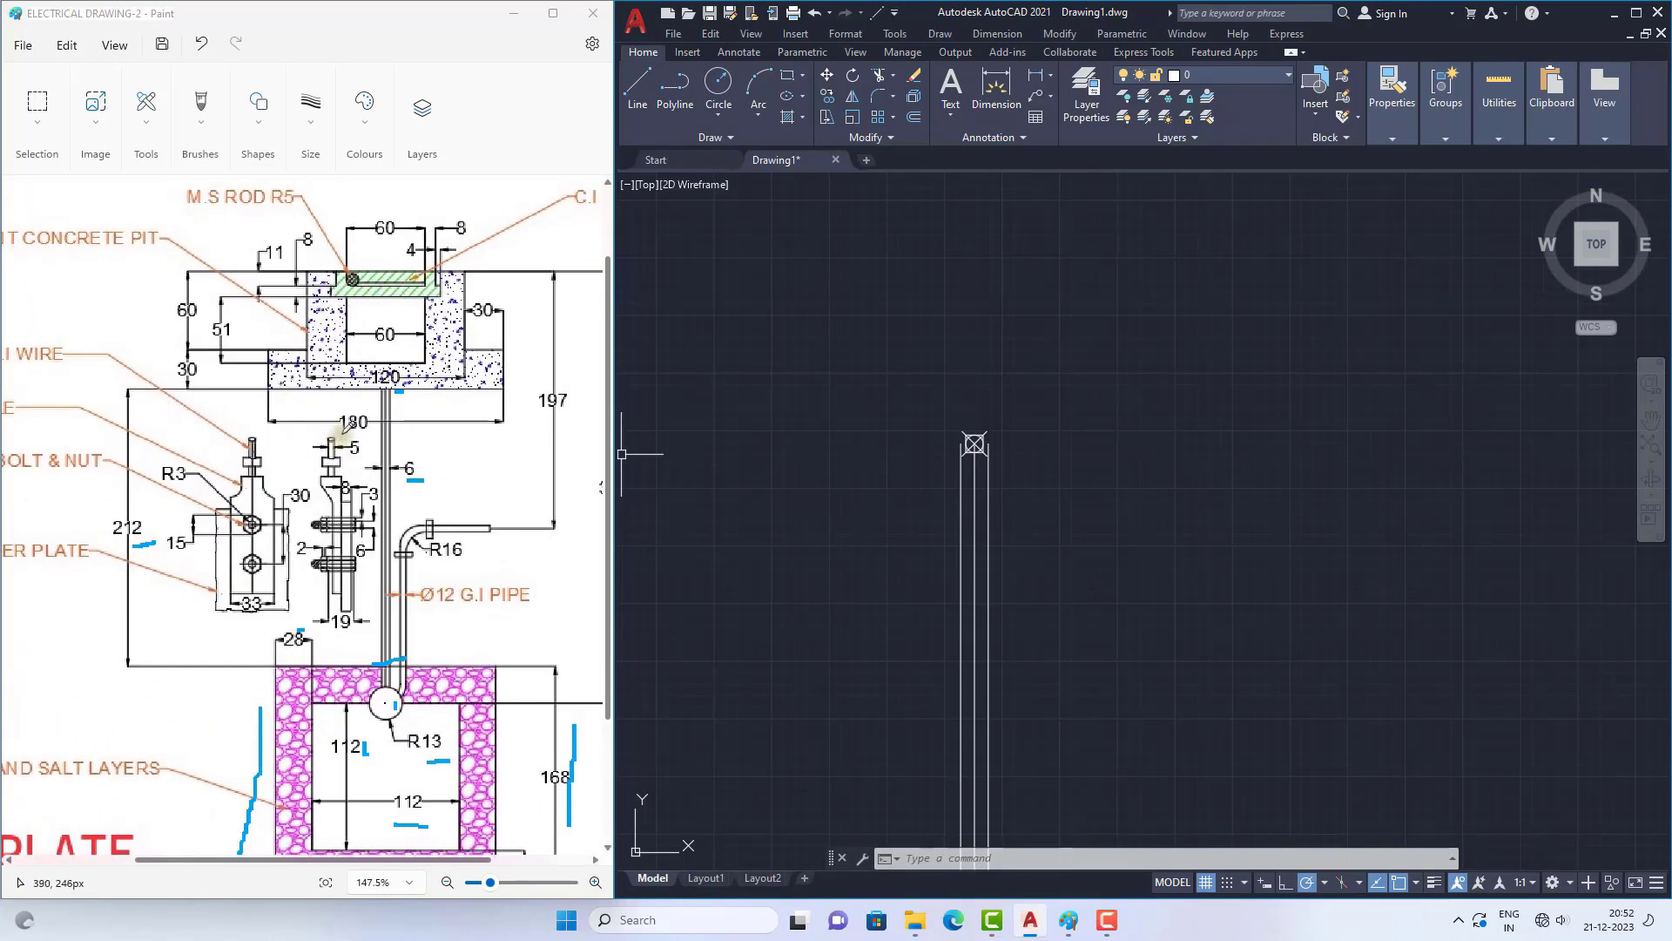
click(803, 388)
click(638, 87)
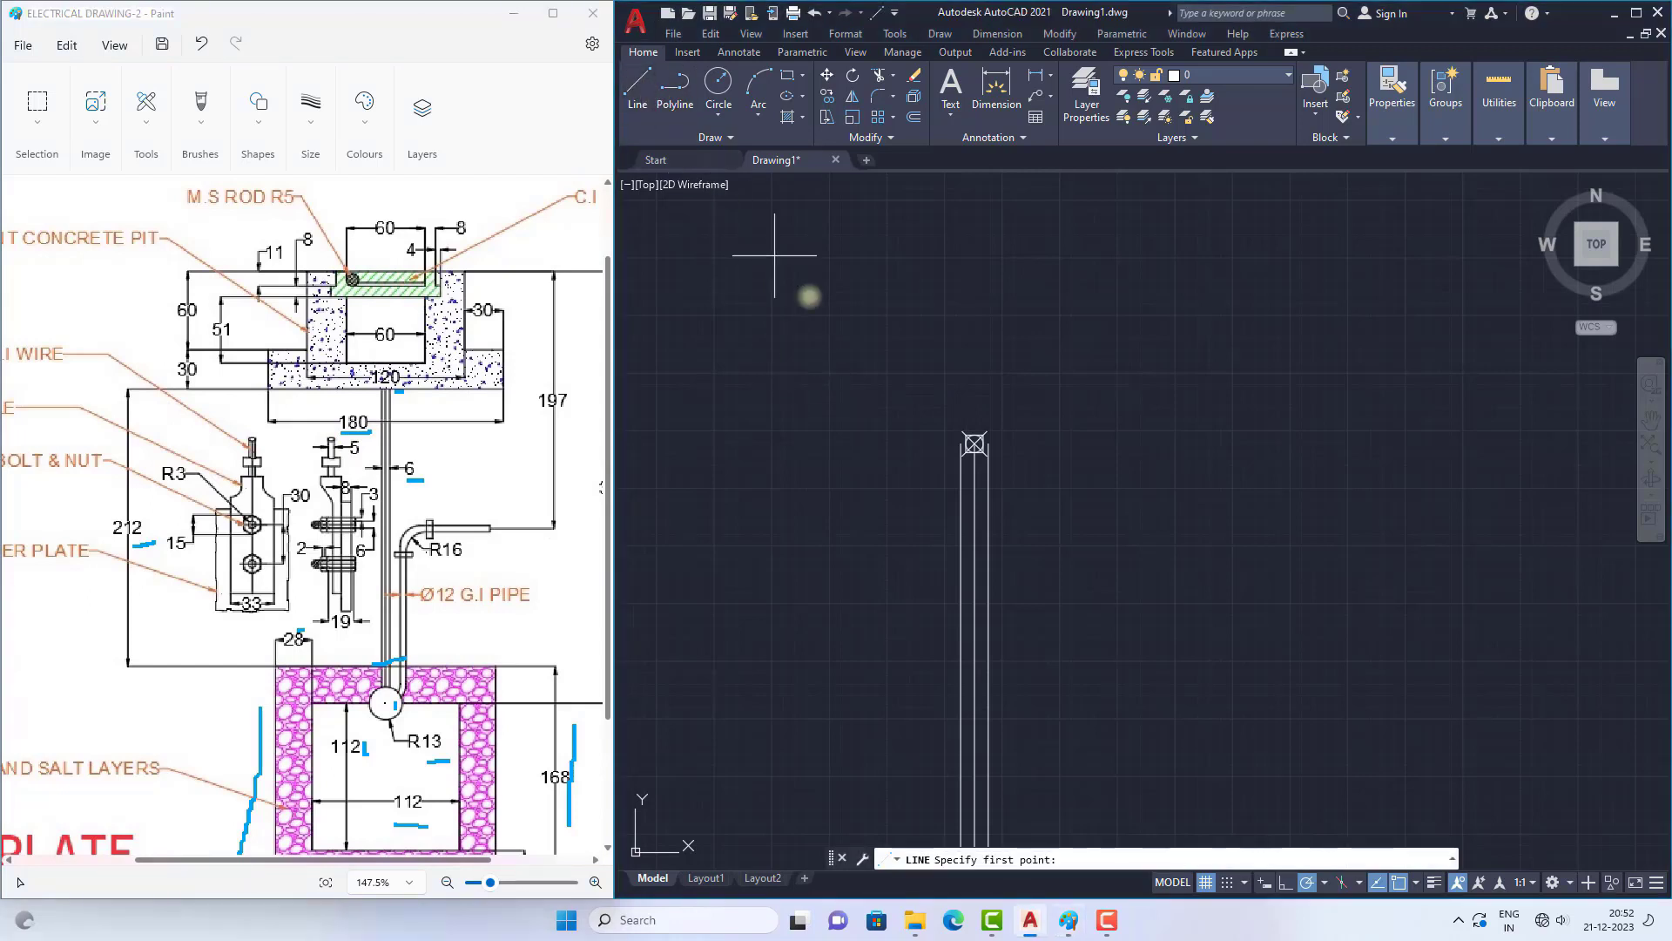
click(974, 443)
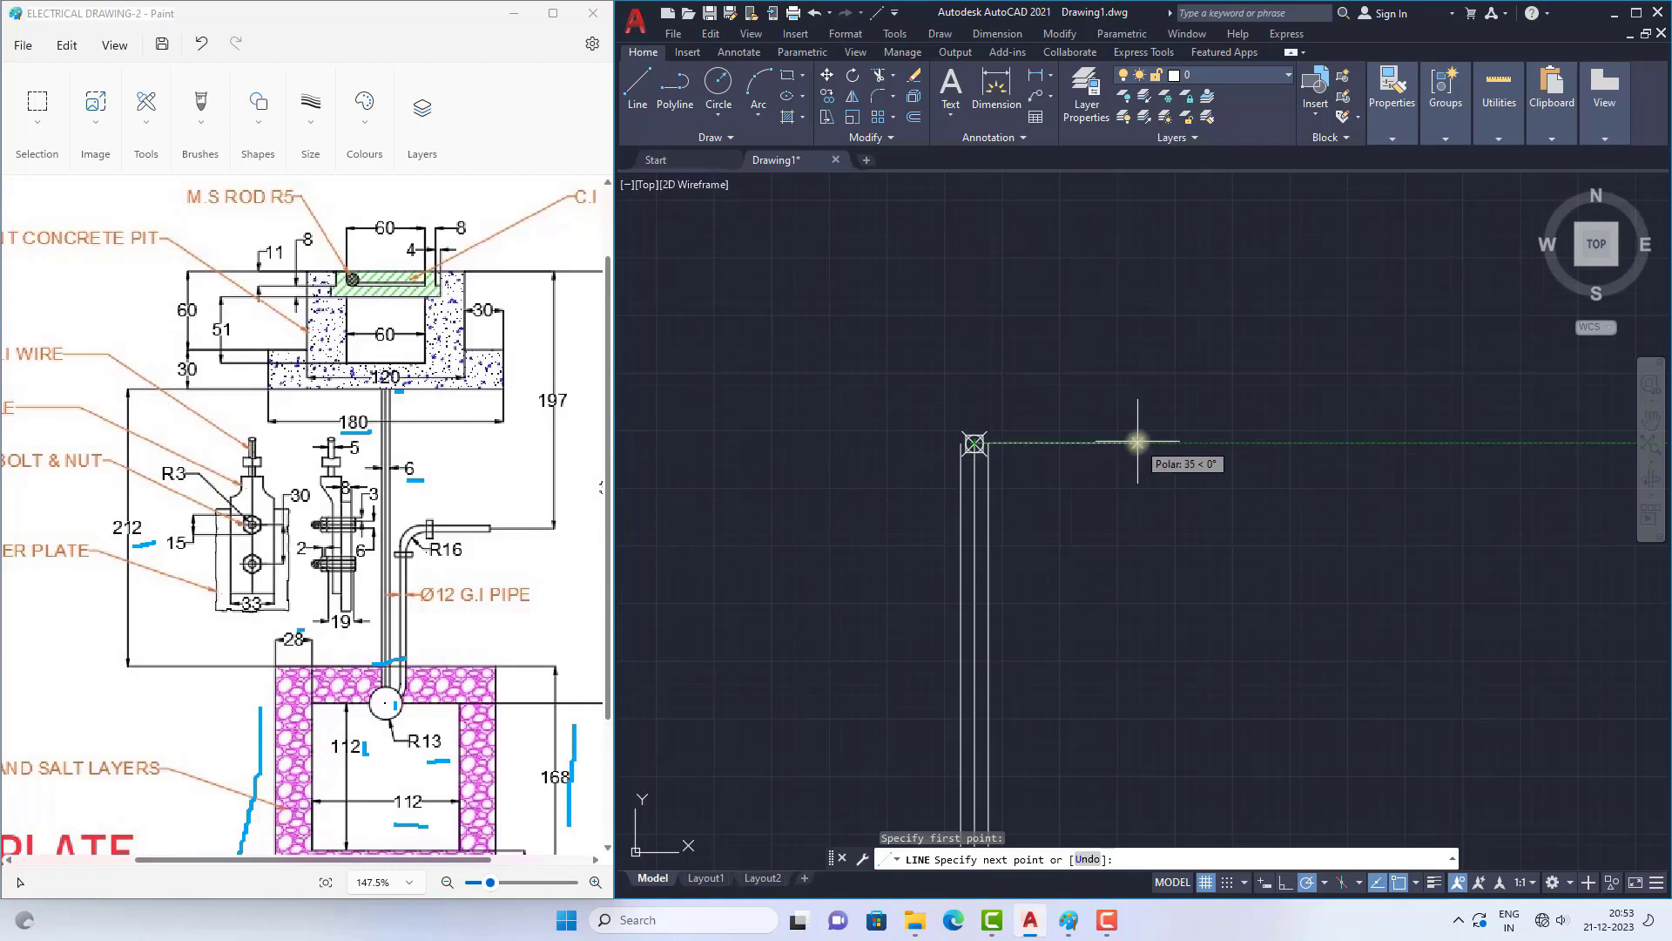
key(Return)
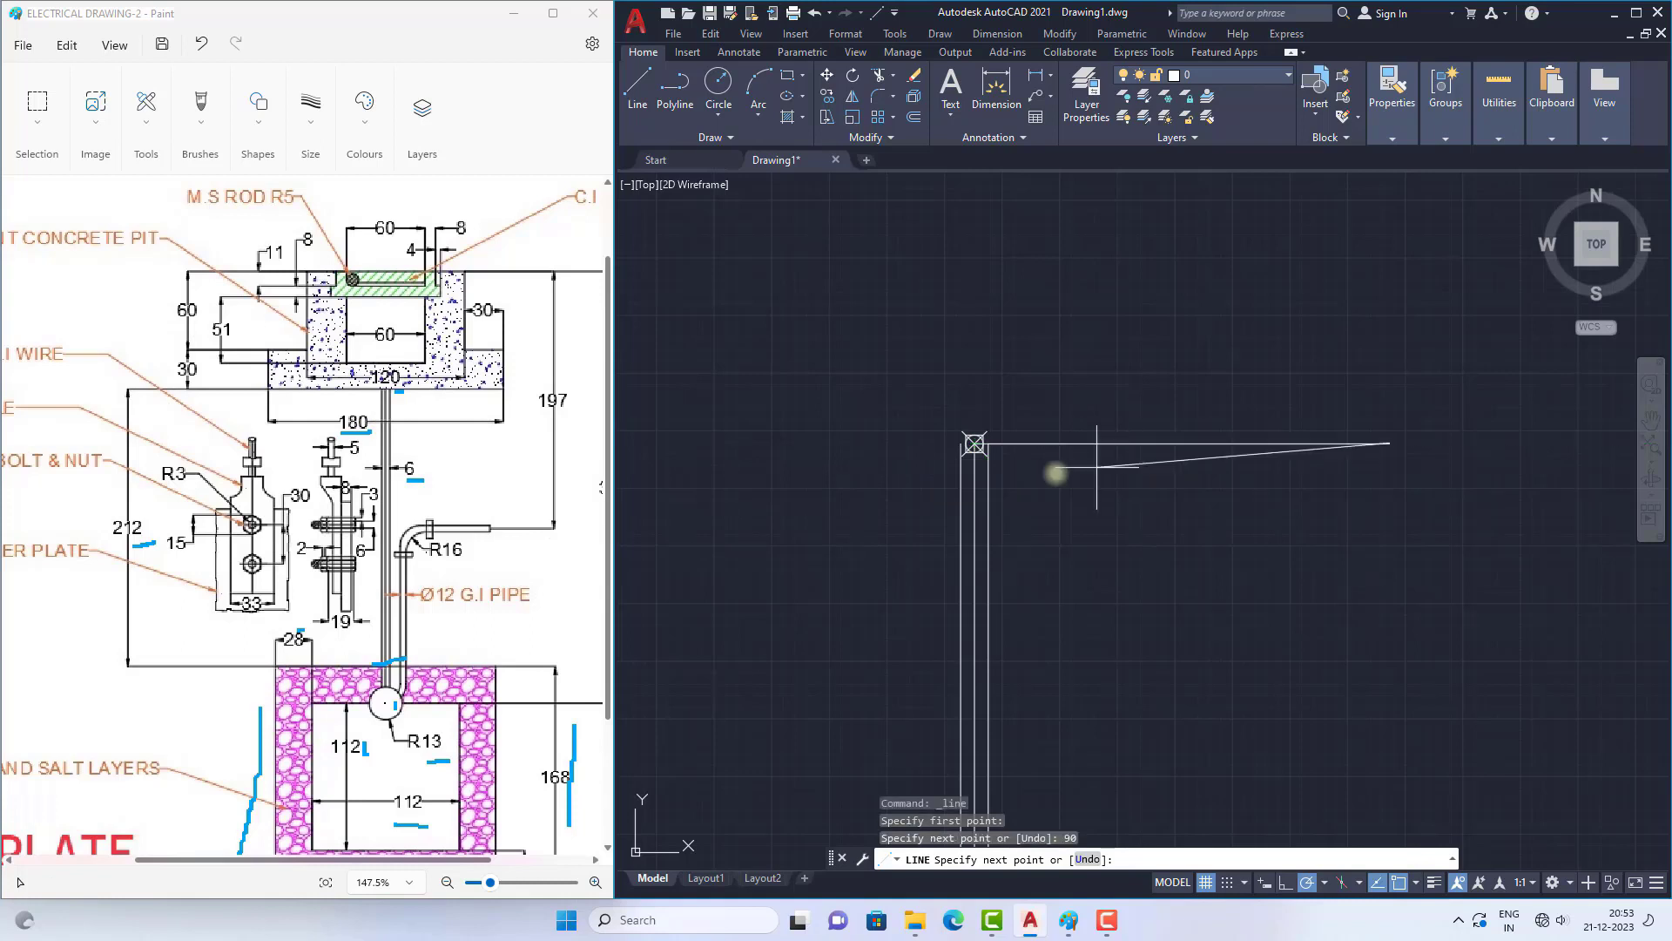
scroll(963, 462, down, 4)
key(Escape)
Step: Mirror the 90 long horizontal line about the pipe's vertical centre line, keeping the source line
scroll(967, 463, up, 5)
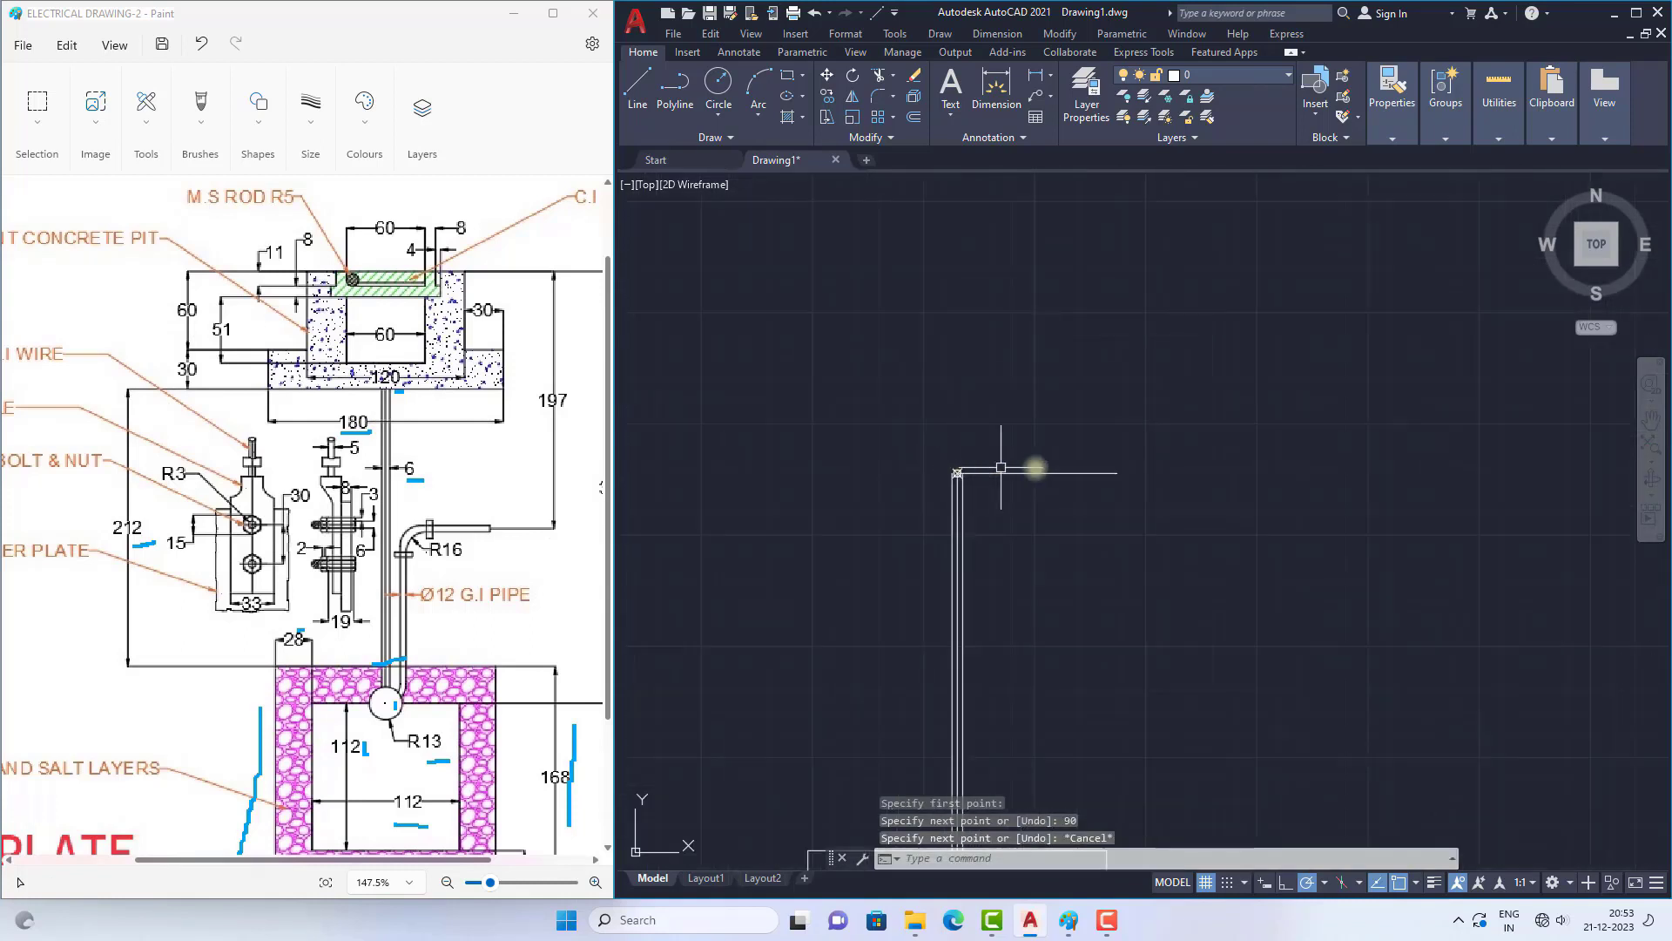
text(MI)
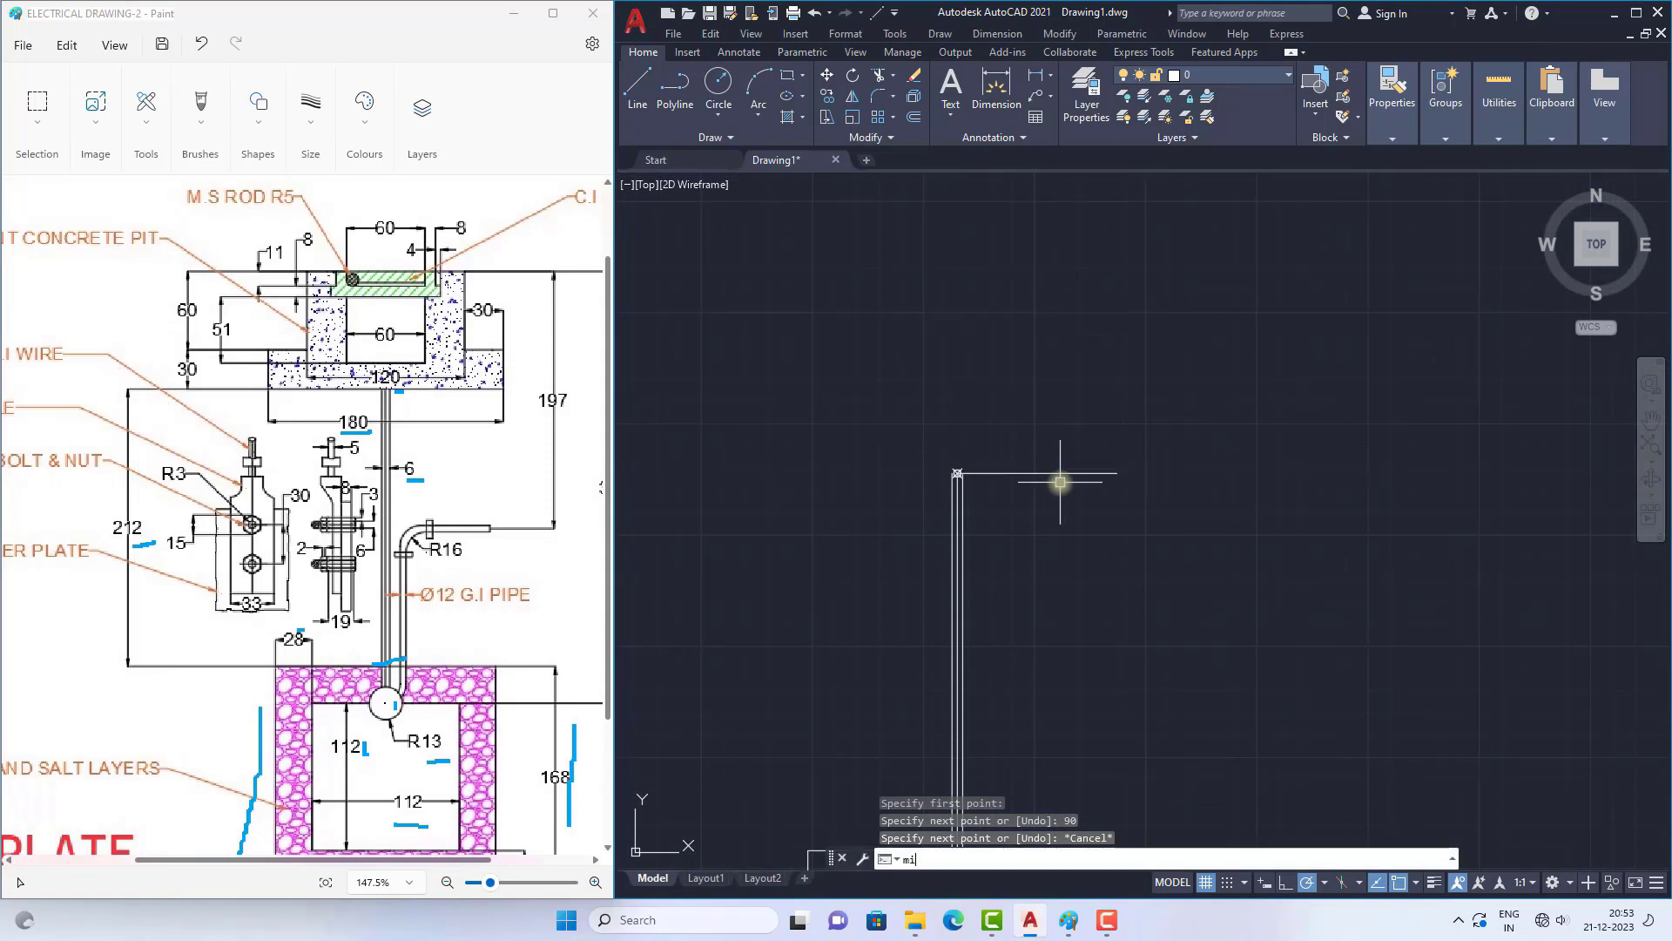
key(Return)
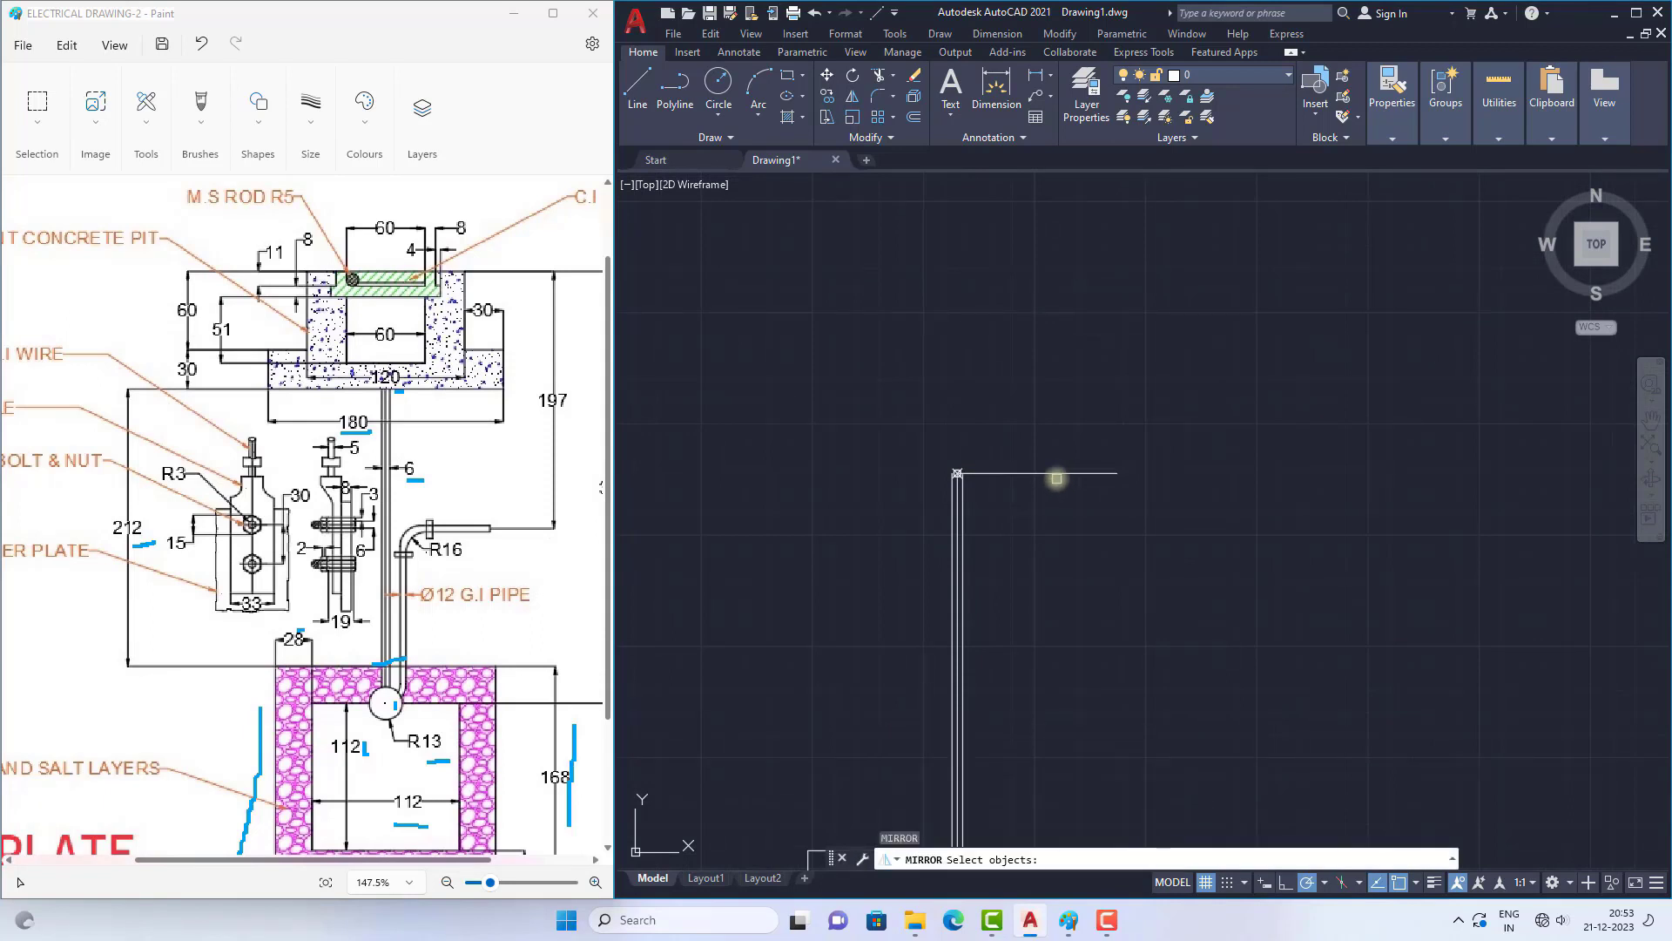
click(1052, 474)
key(Return)
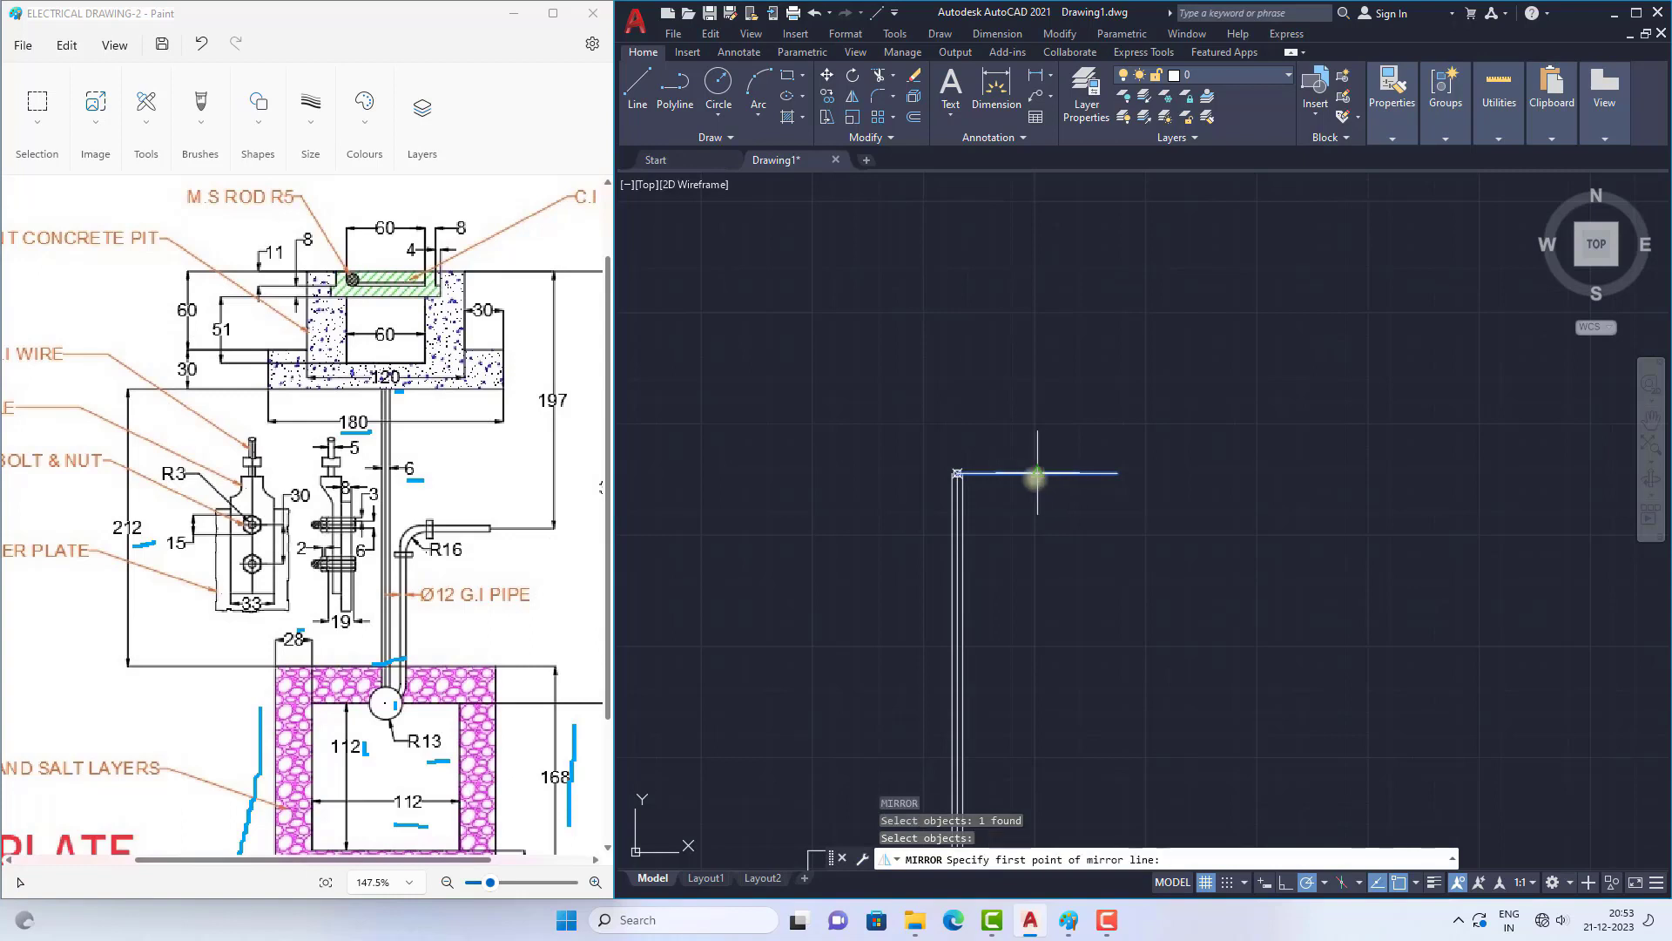
scroll(966, 471, up, 5)
click(871, 471)
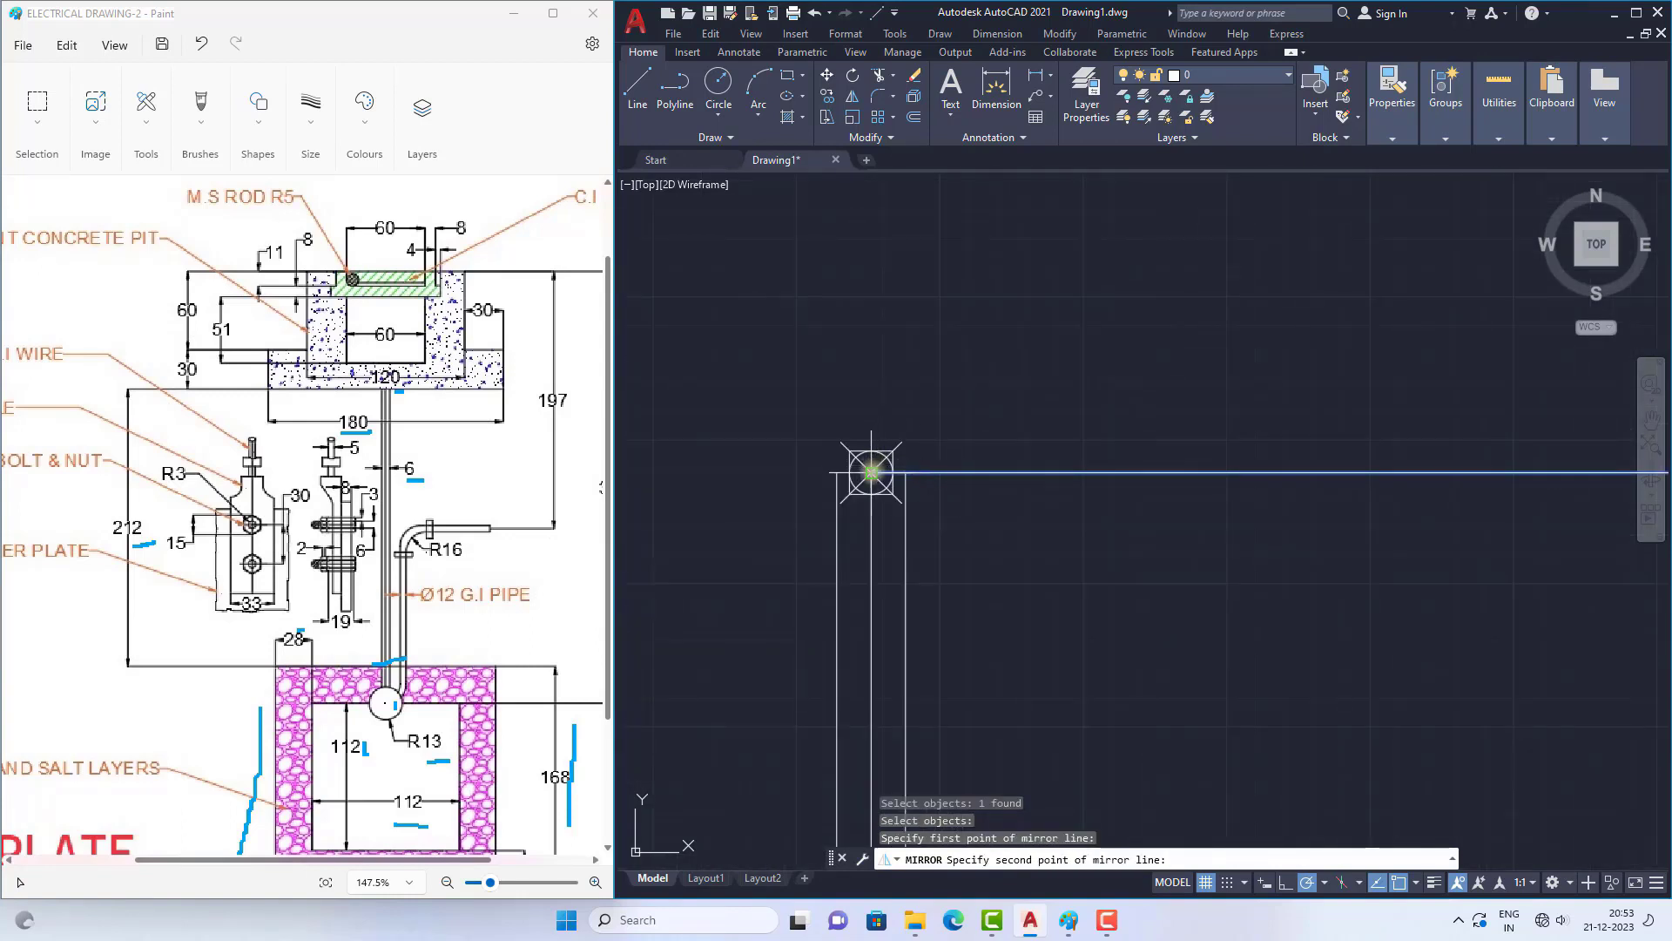
scroll(871, 471, down, 3)
click(871, 544)
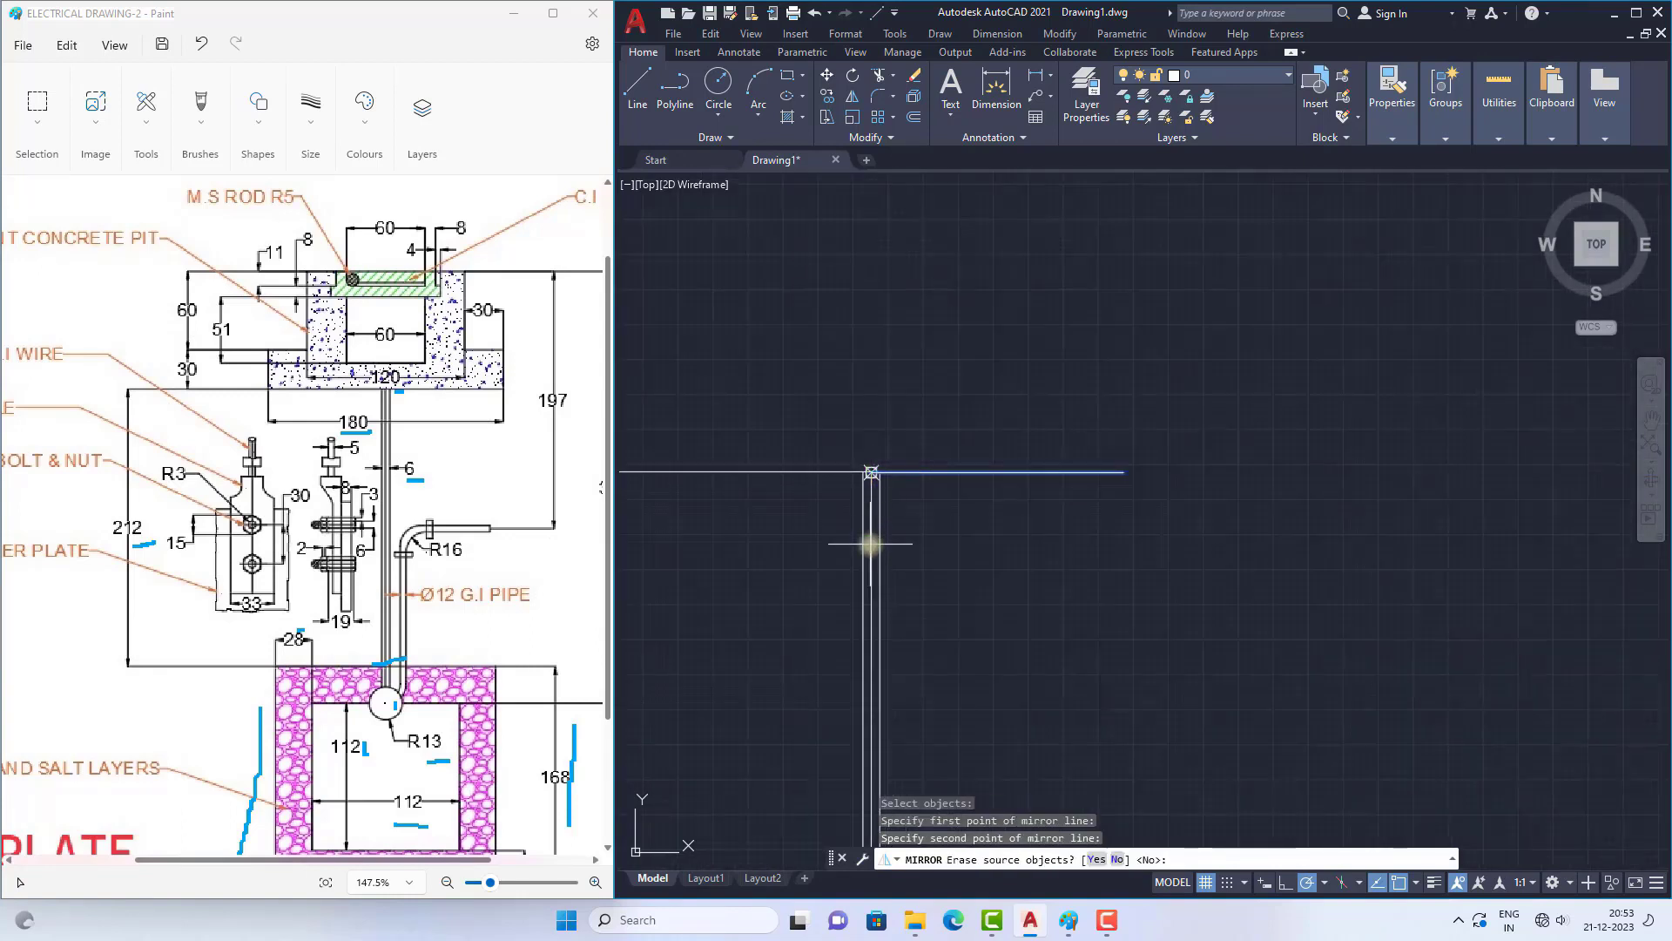
key(Return)
Step: Mark the concrete pit's 180 wide base line and its 30 height dimension in the Paint reference drawing
scroll(1047, 492, down, 3)
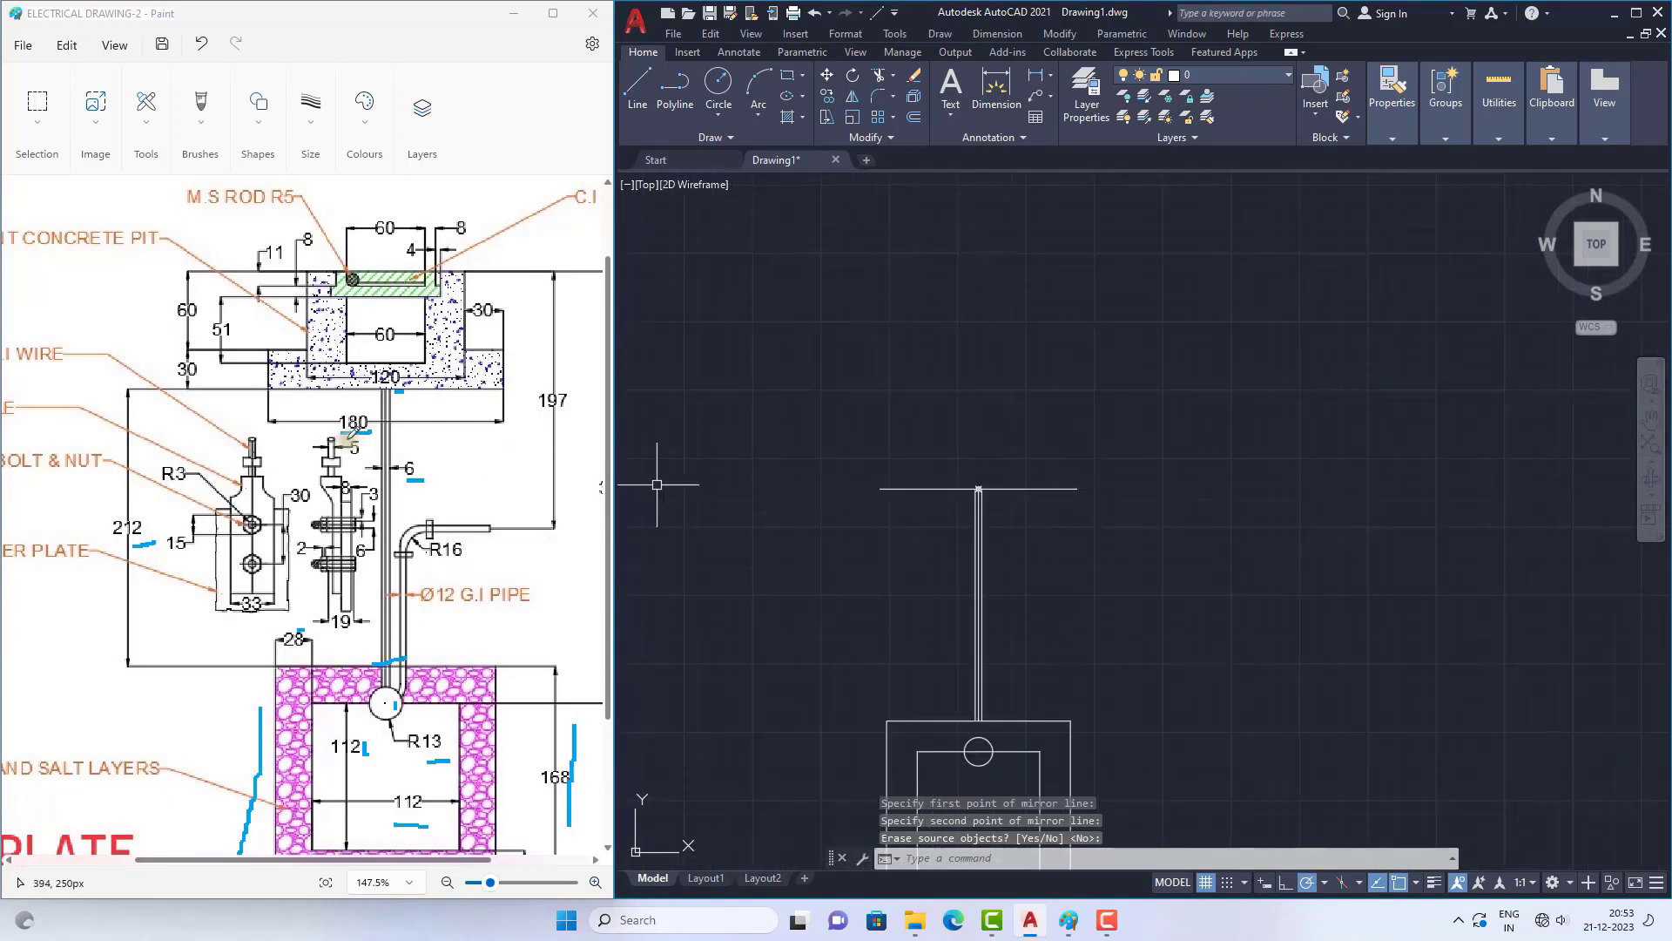
drag(275, 399, 461, 409)
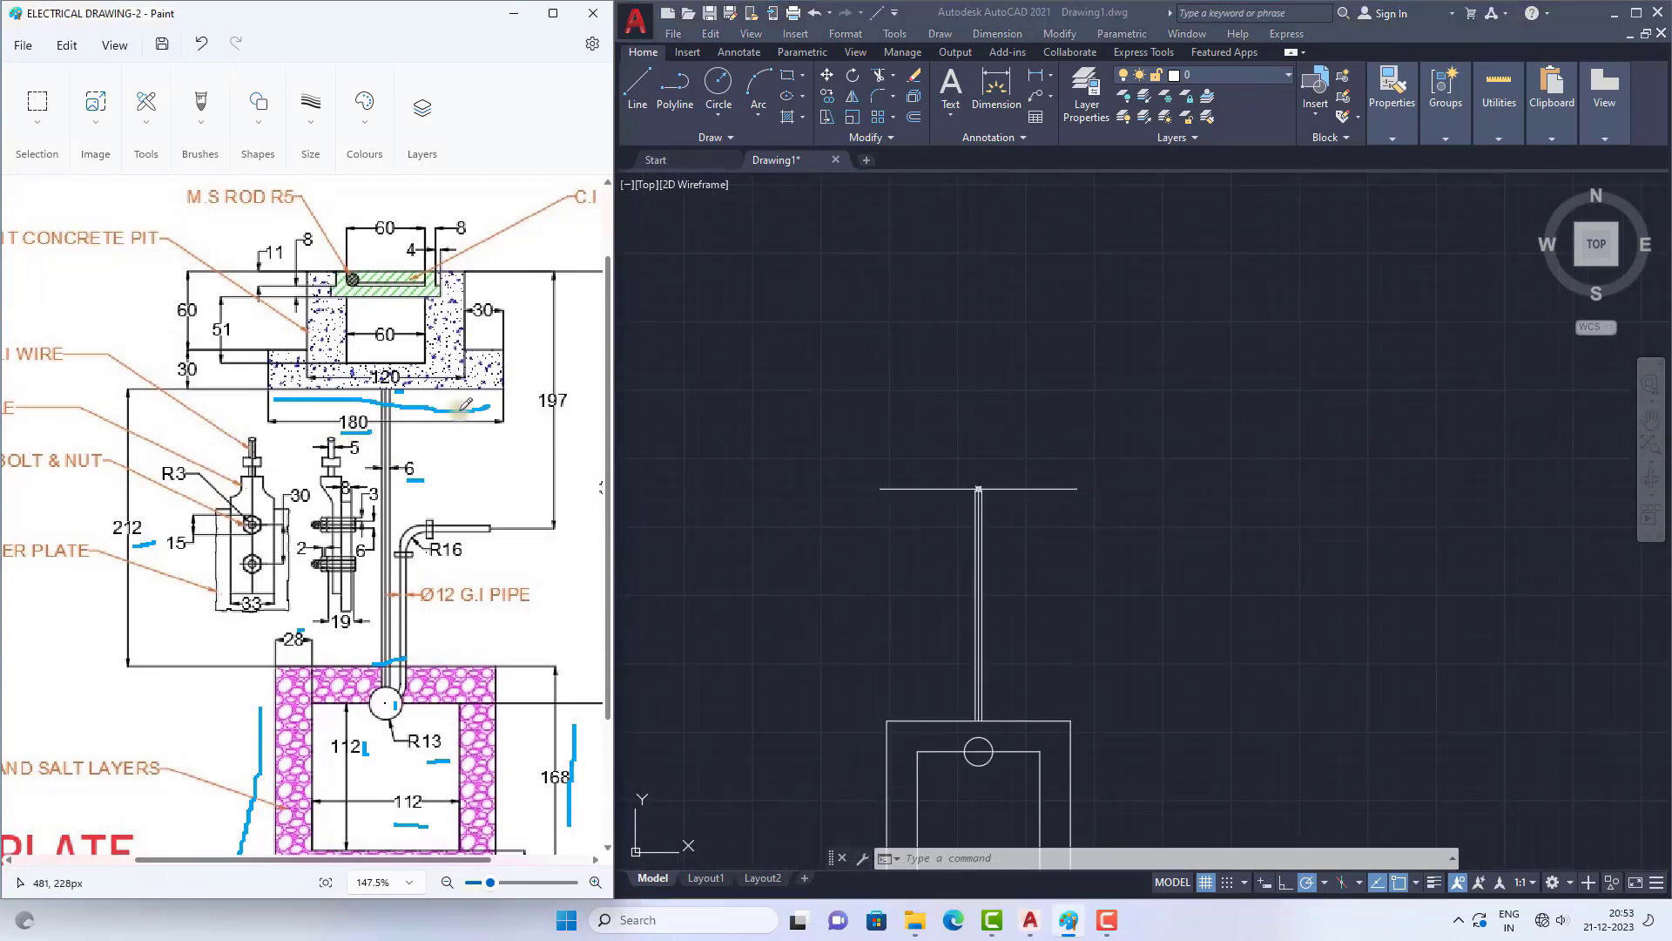
drag(327, 398, 490, 403)
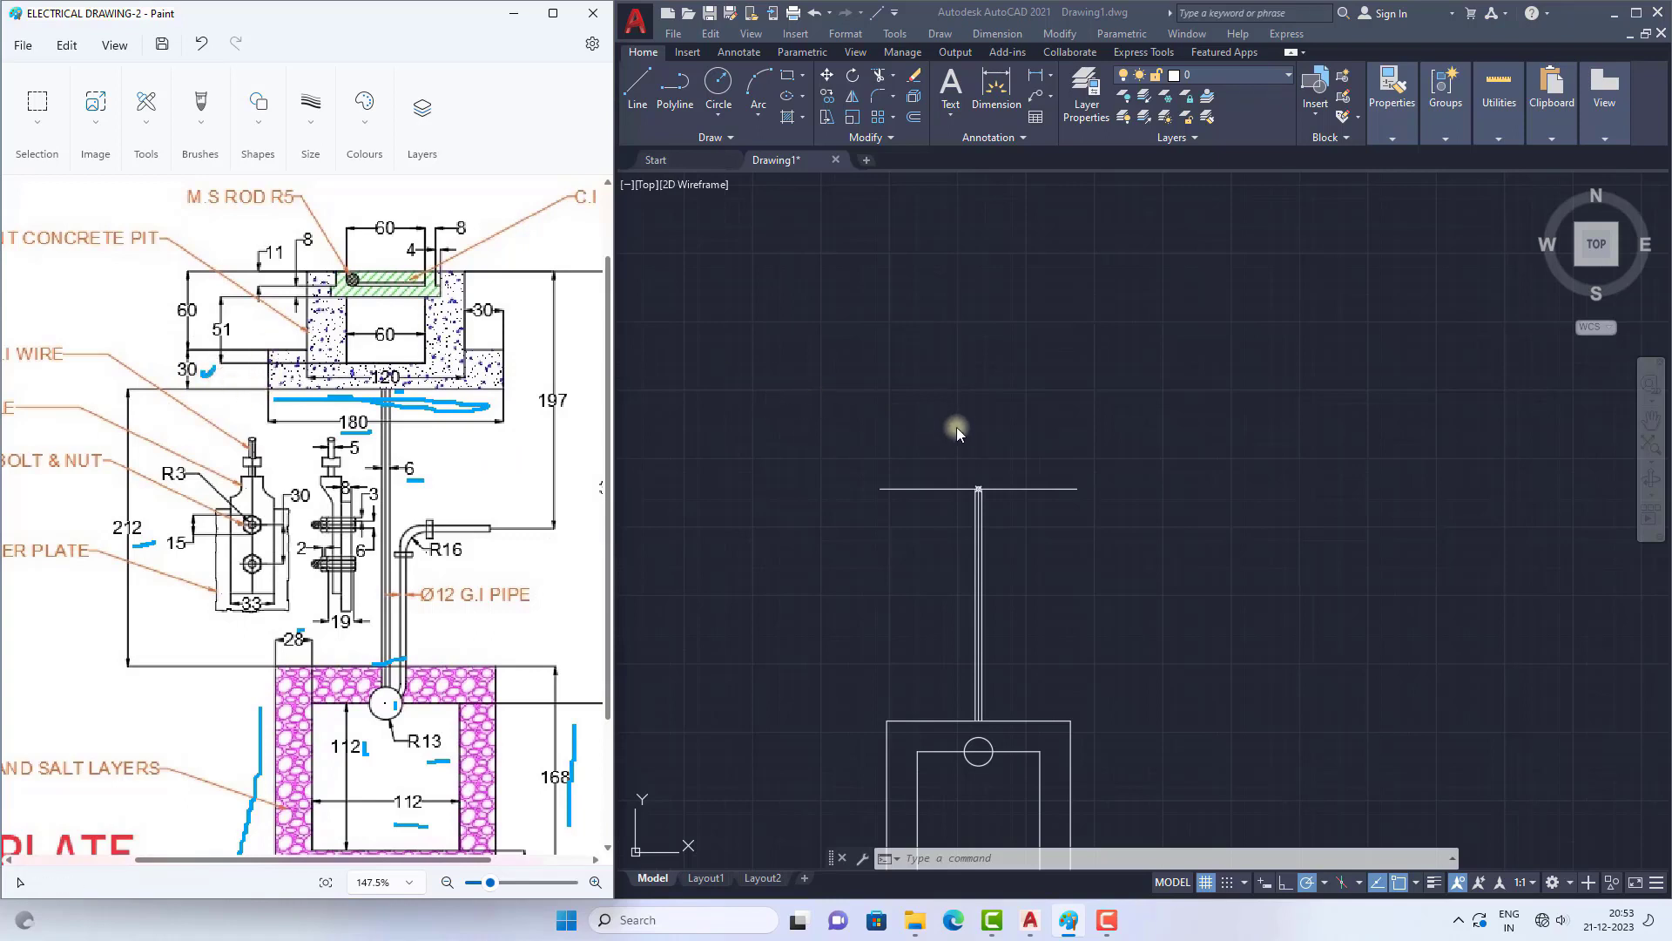
Step: In AutoCAD, draw a 30 long vertical line upward from the left end of the pit's base line
scroll(956, 427, up, 2)
click(638, 88)
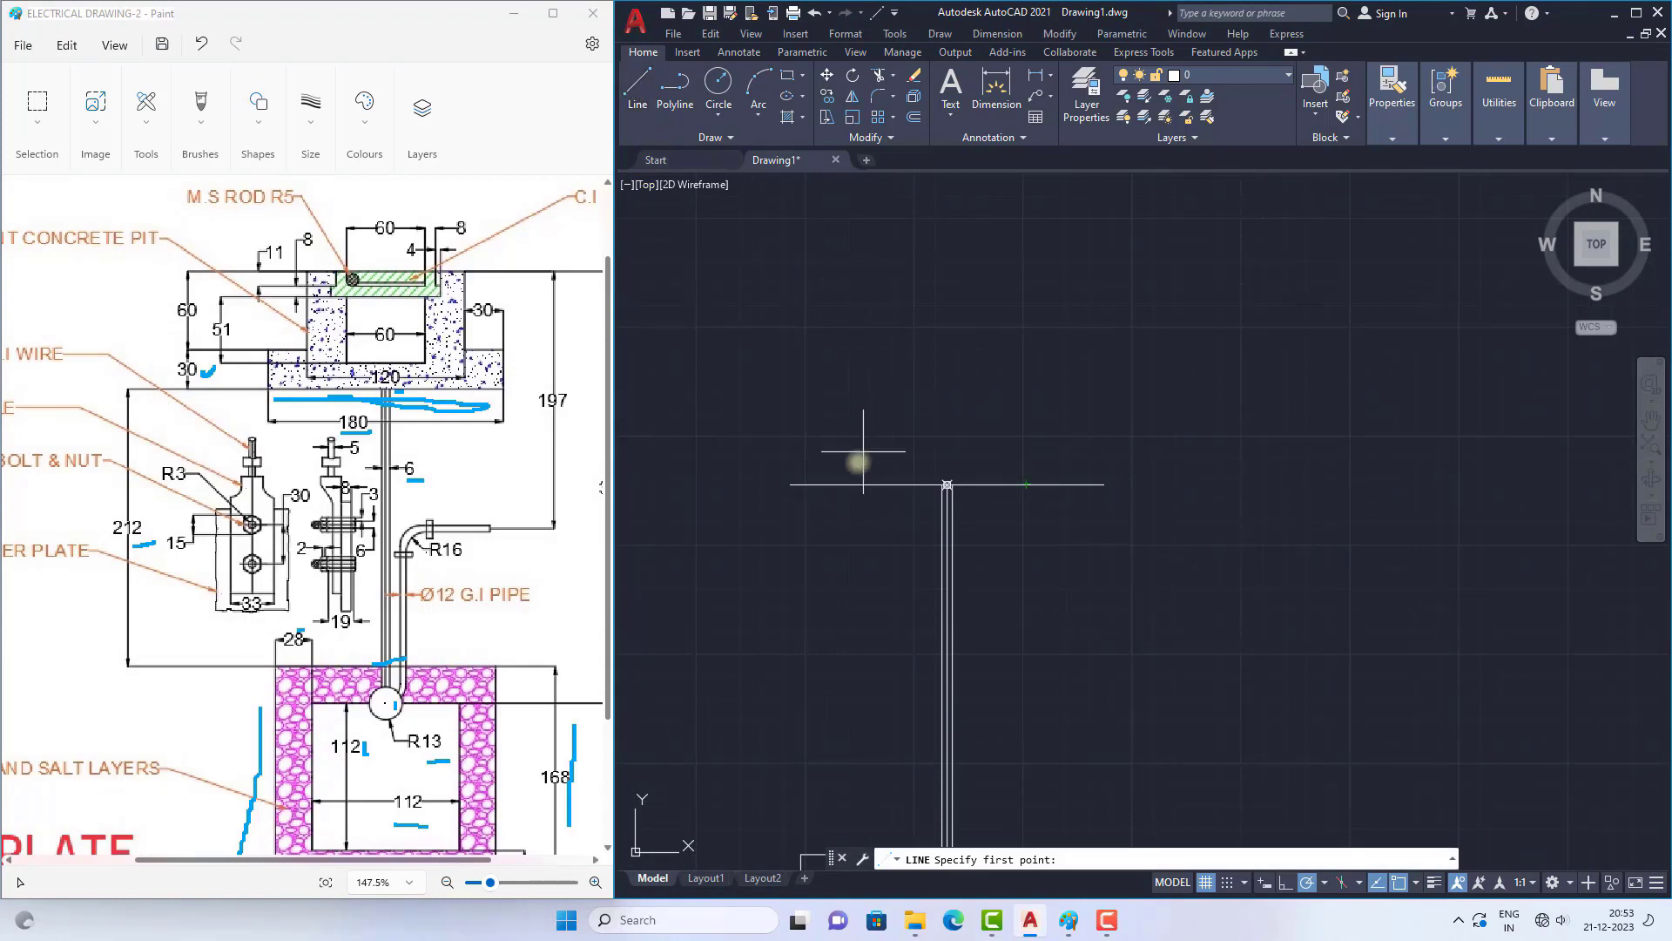
click(791, 484)
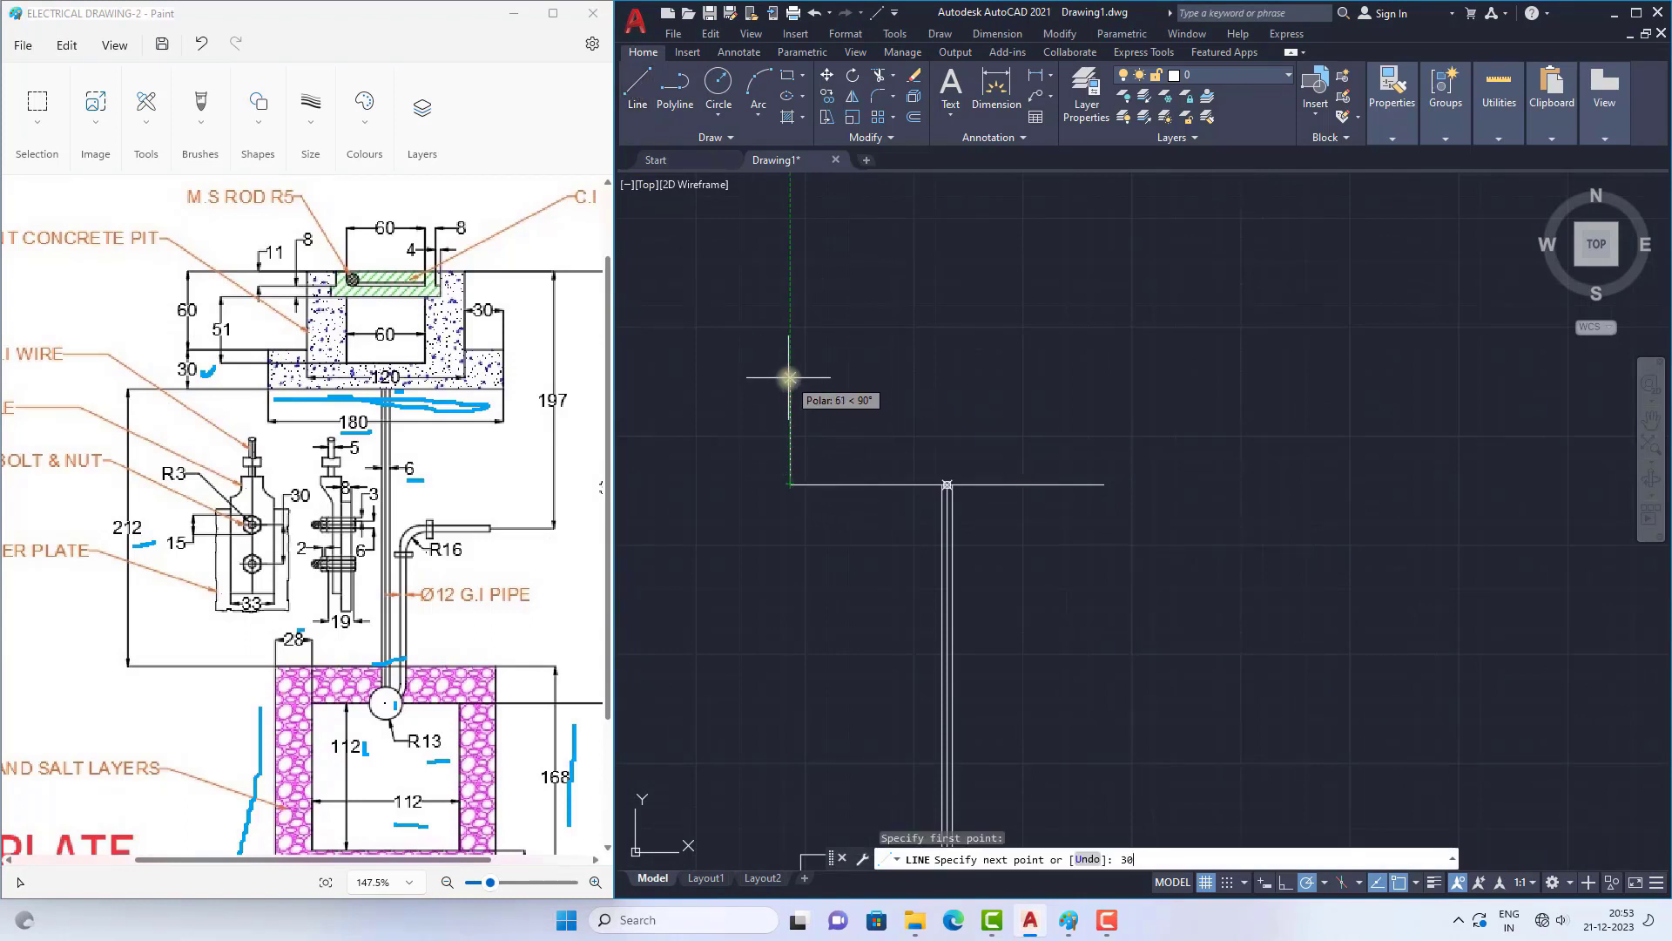
text(30)
key(Return)
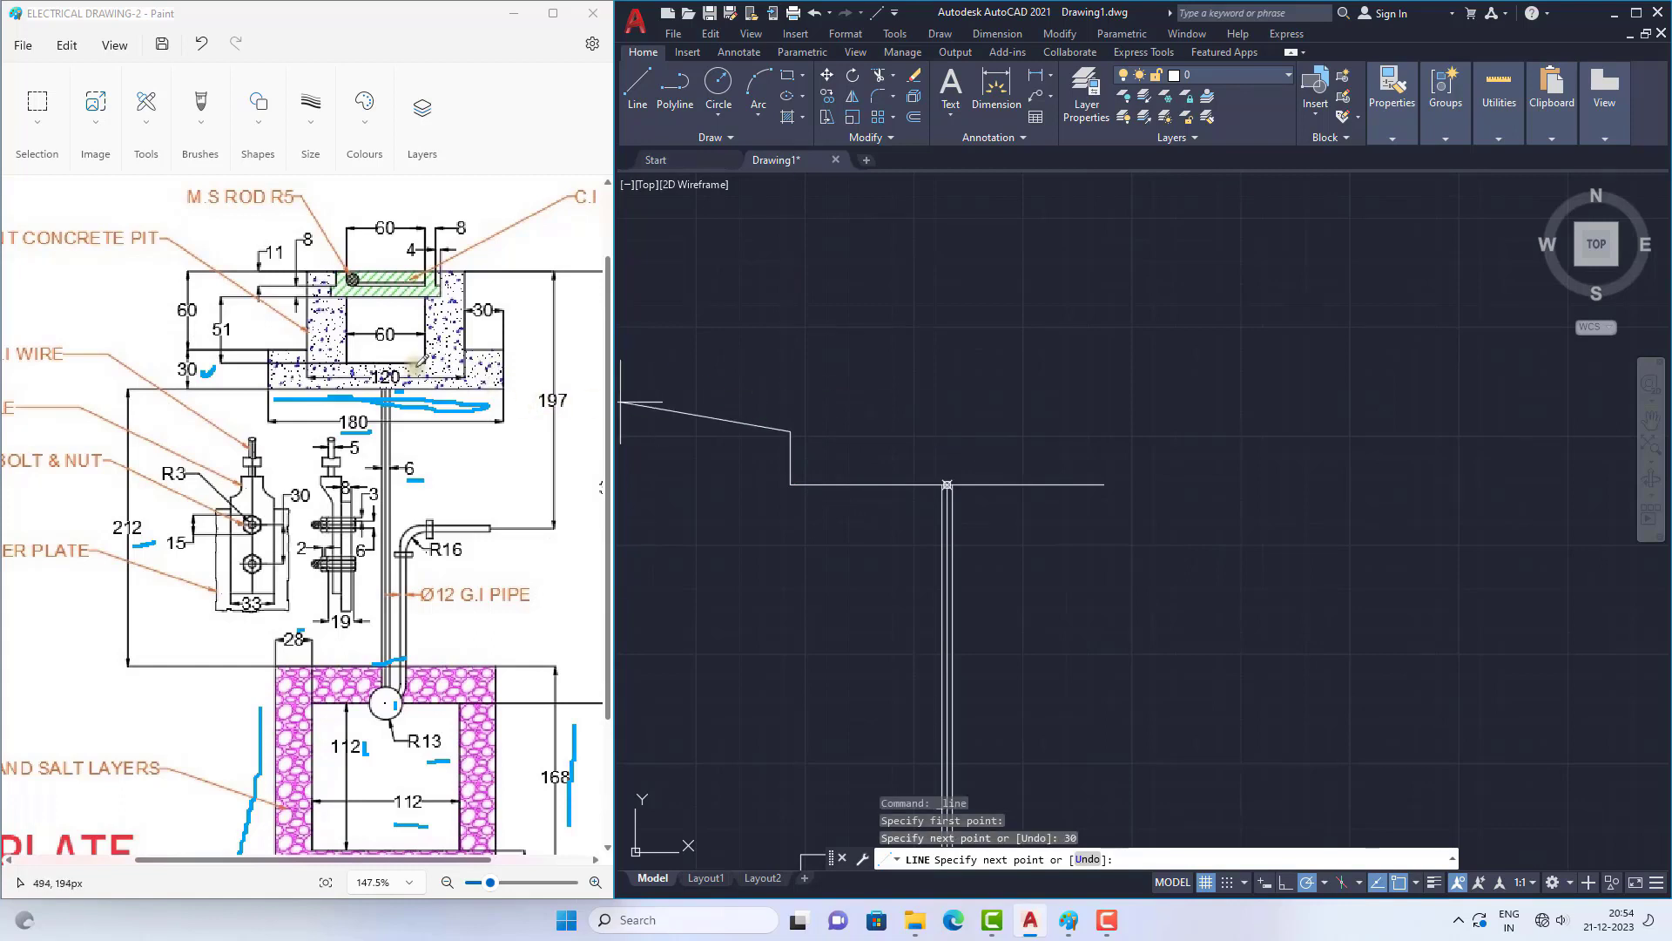
Step: Mark the 30 wide ledges of the pit in the Paint reference, and continue the AutoCAD line 30 horizontally to the right
click(276, 333)
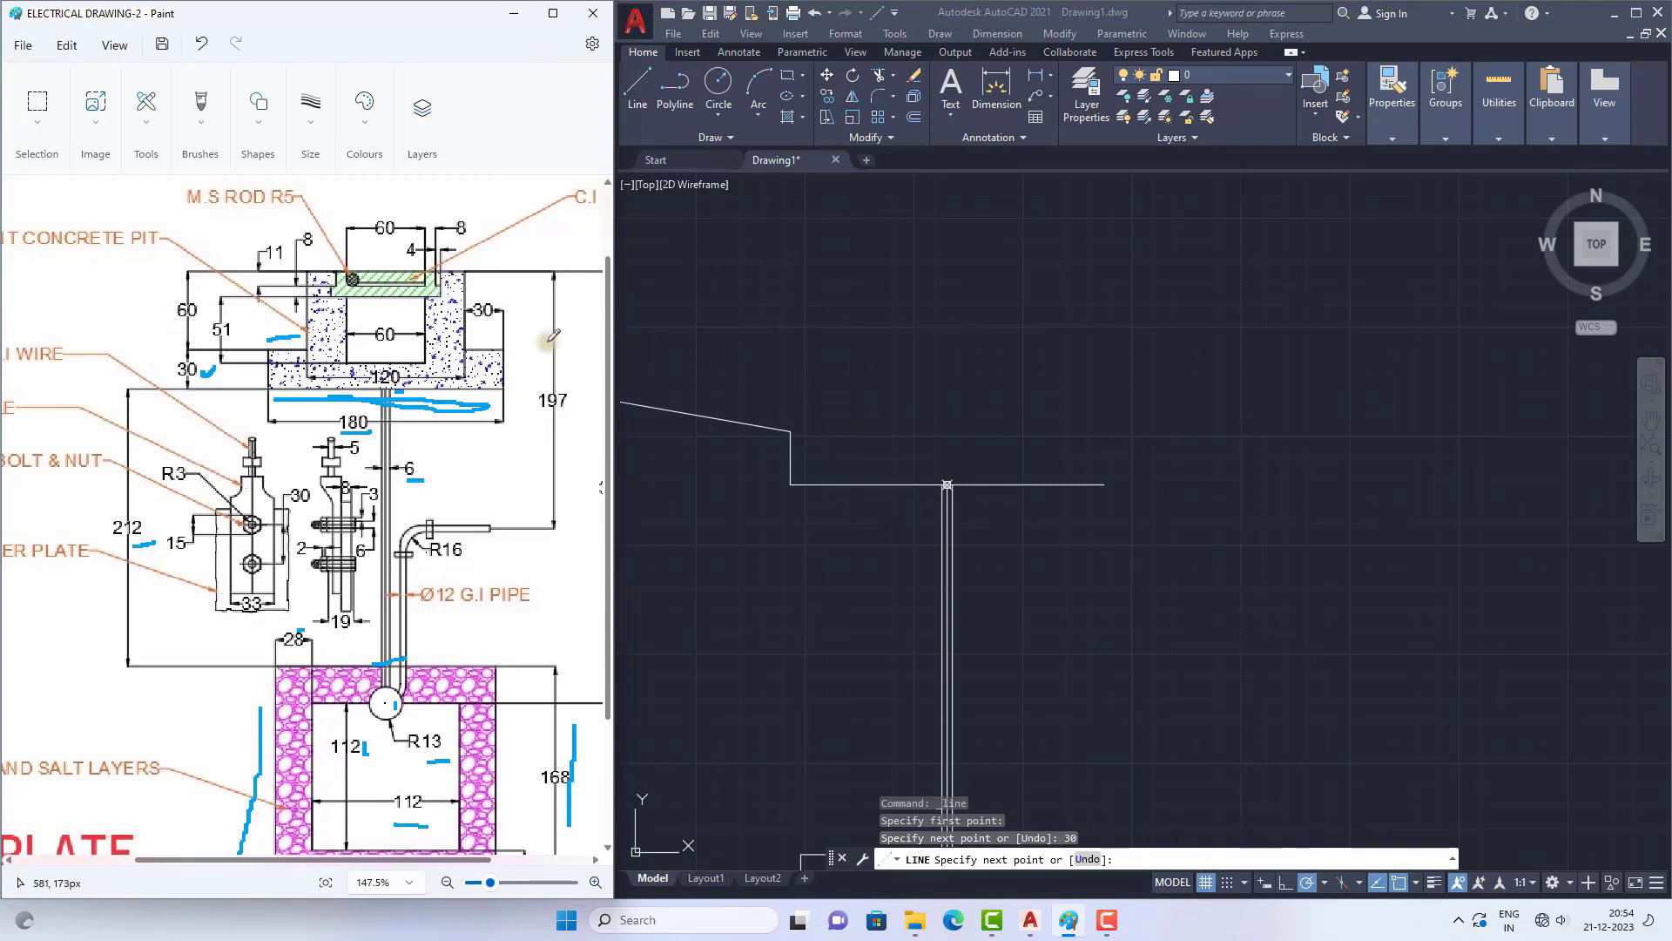
click(838, 388)
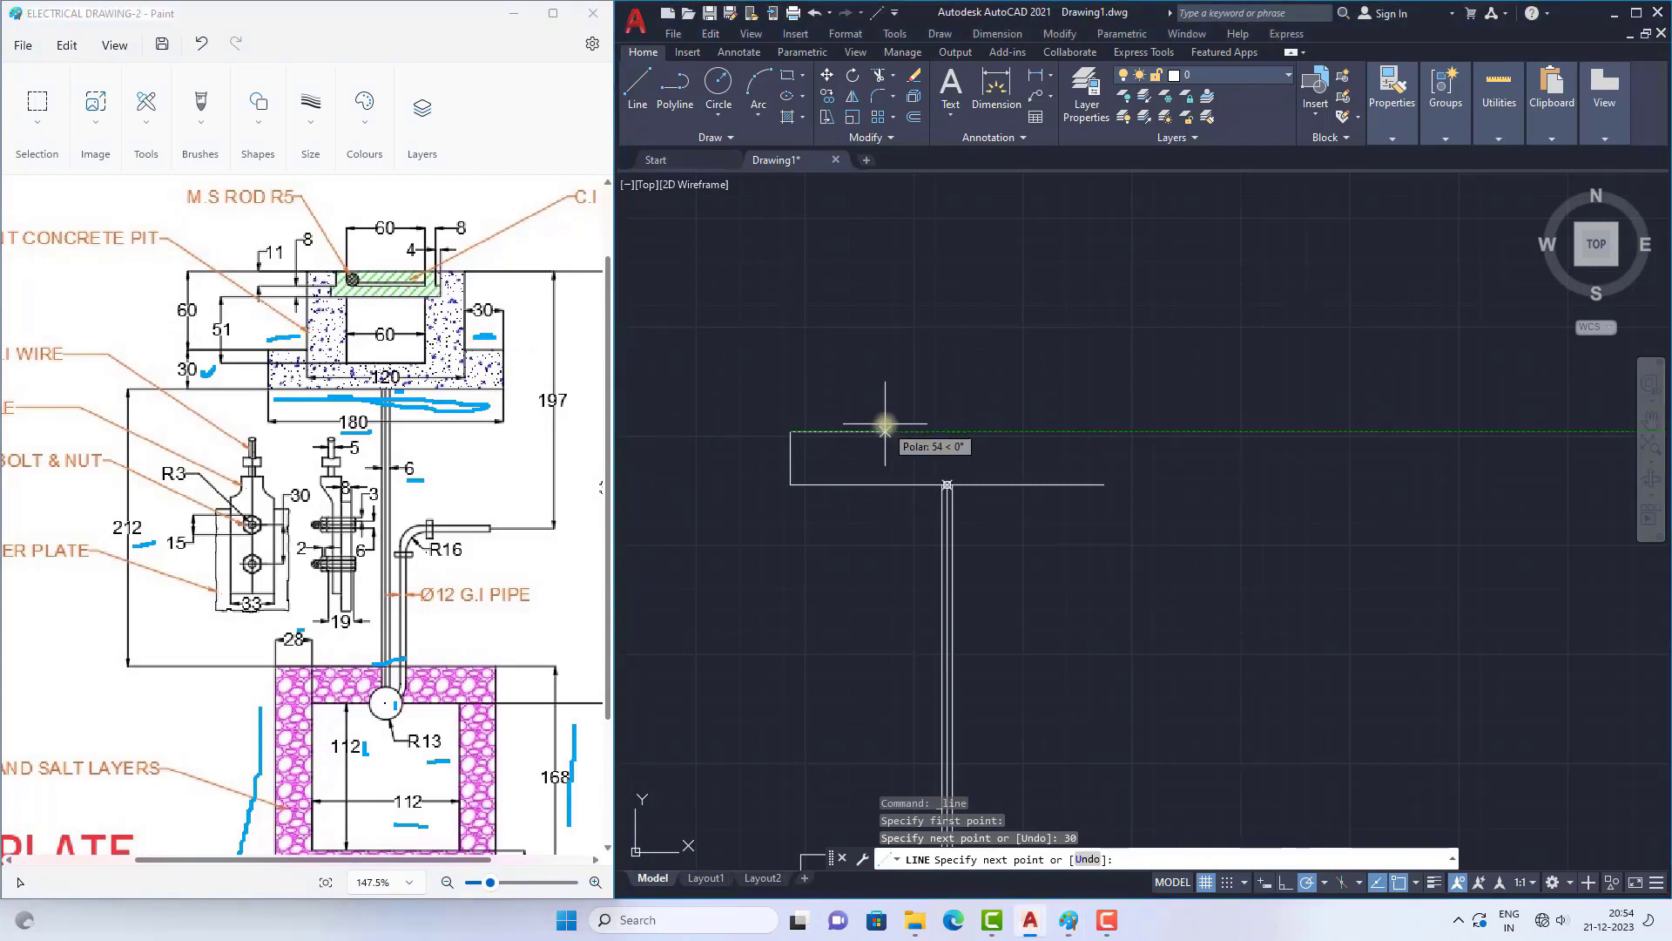
key(Return)
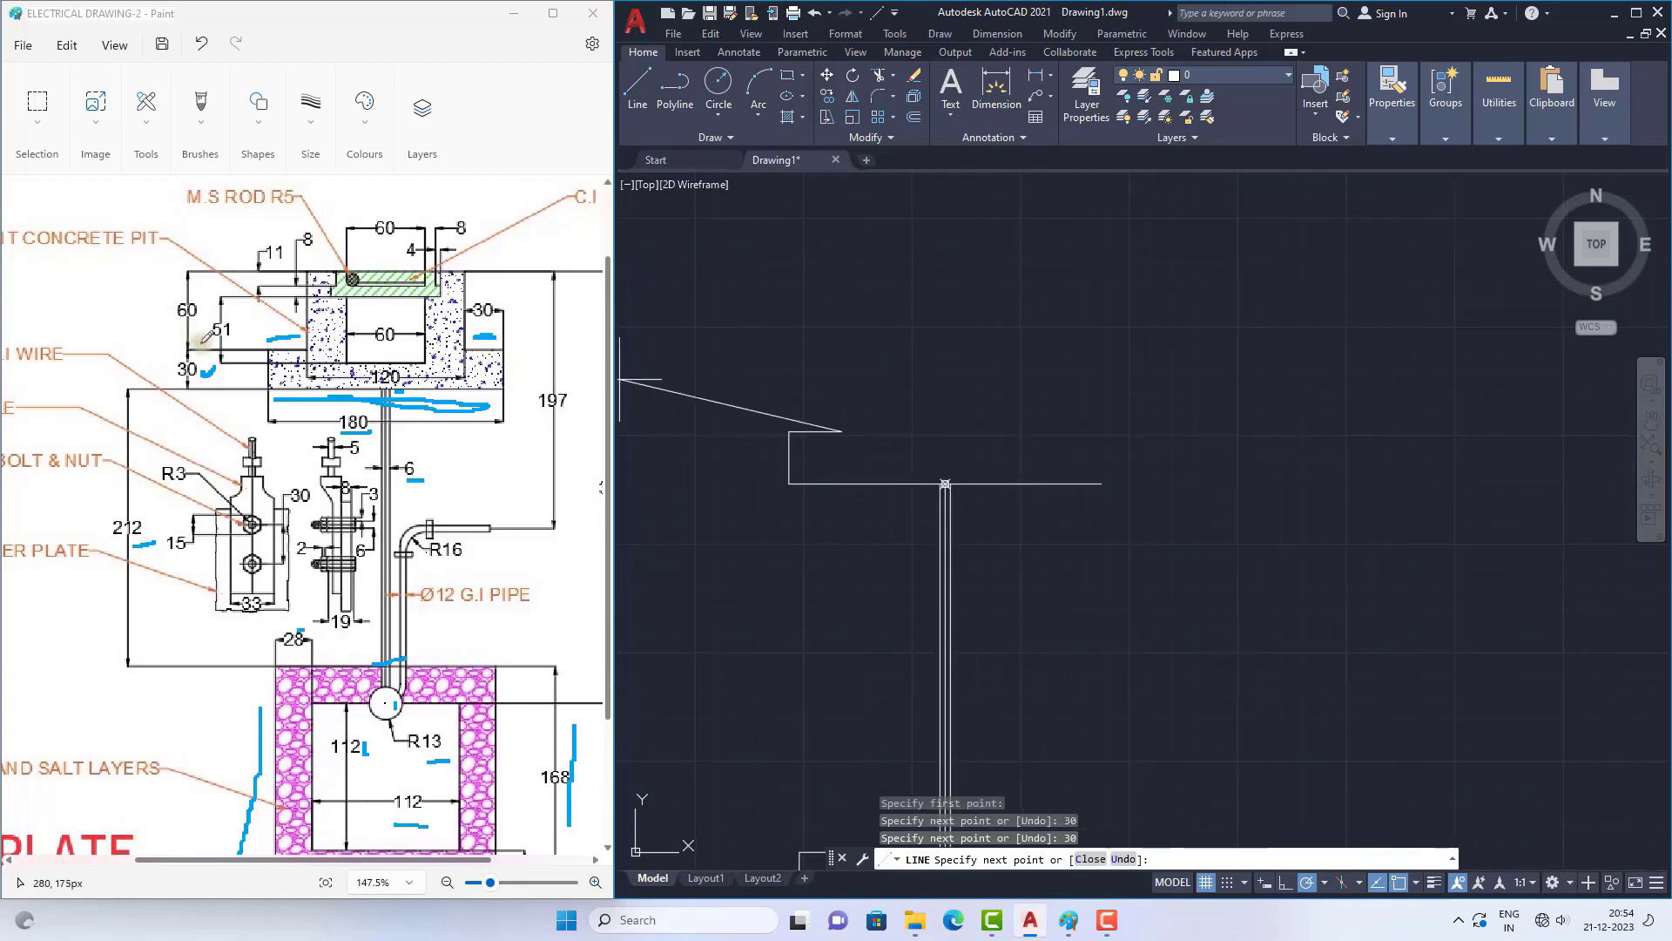
Step: Mark the pit's 60 height in the Paint reference, and continue the AutoCAD outline 60 vertically upward from the ledge
drag(203, 341, 205, 325)
click(707, 395)
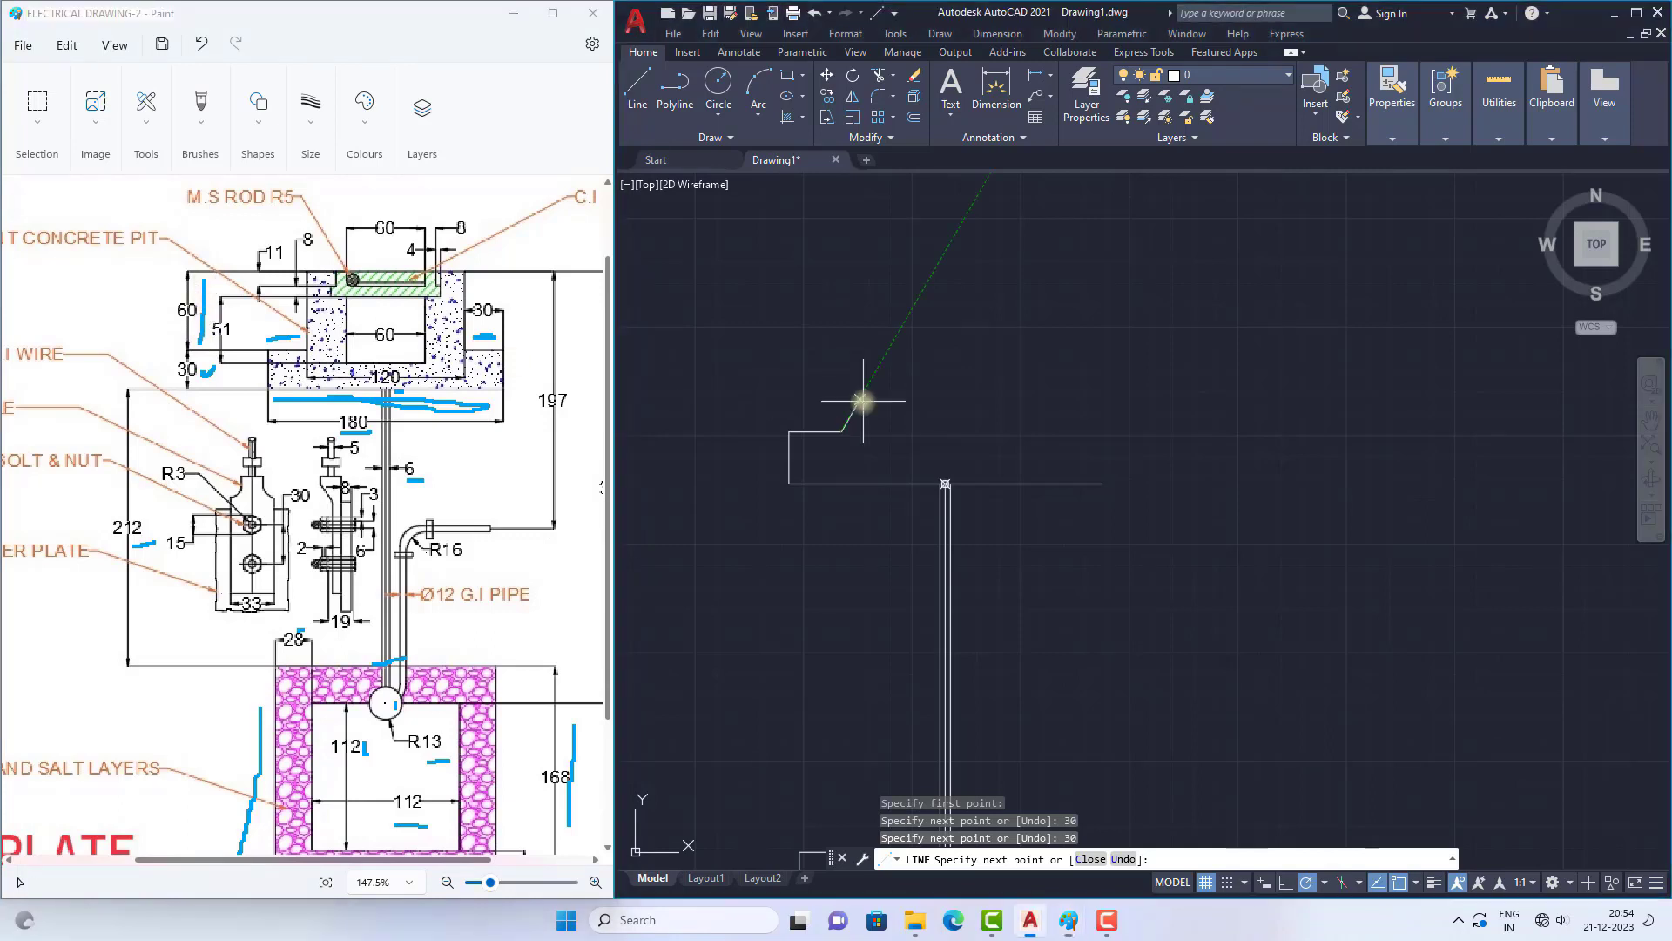
text(60)
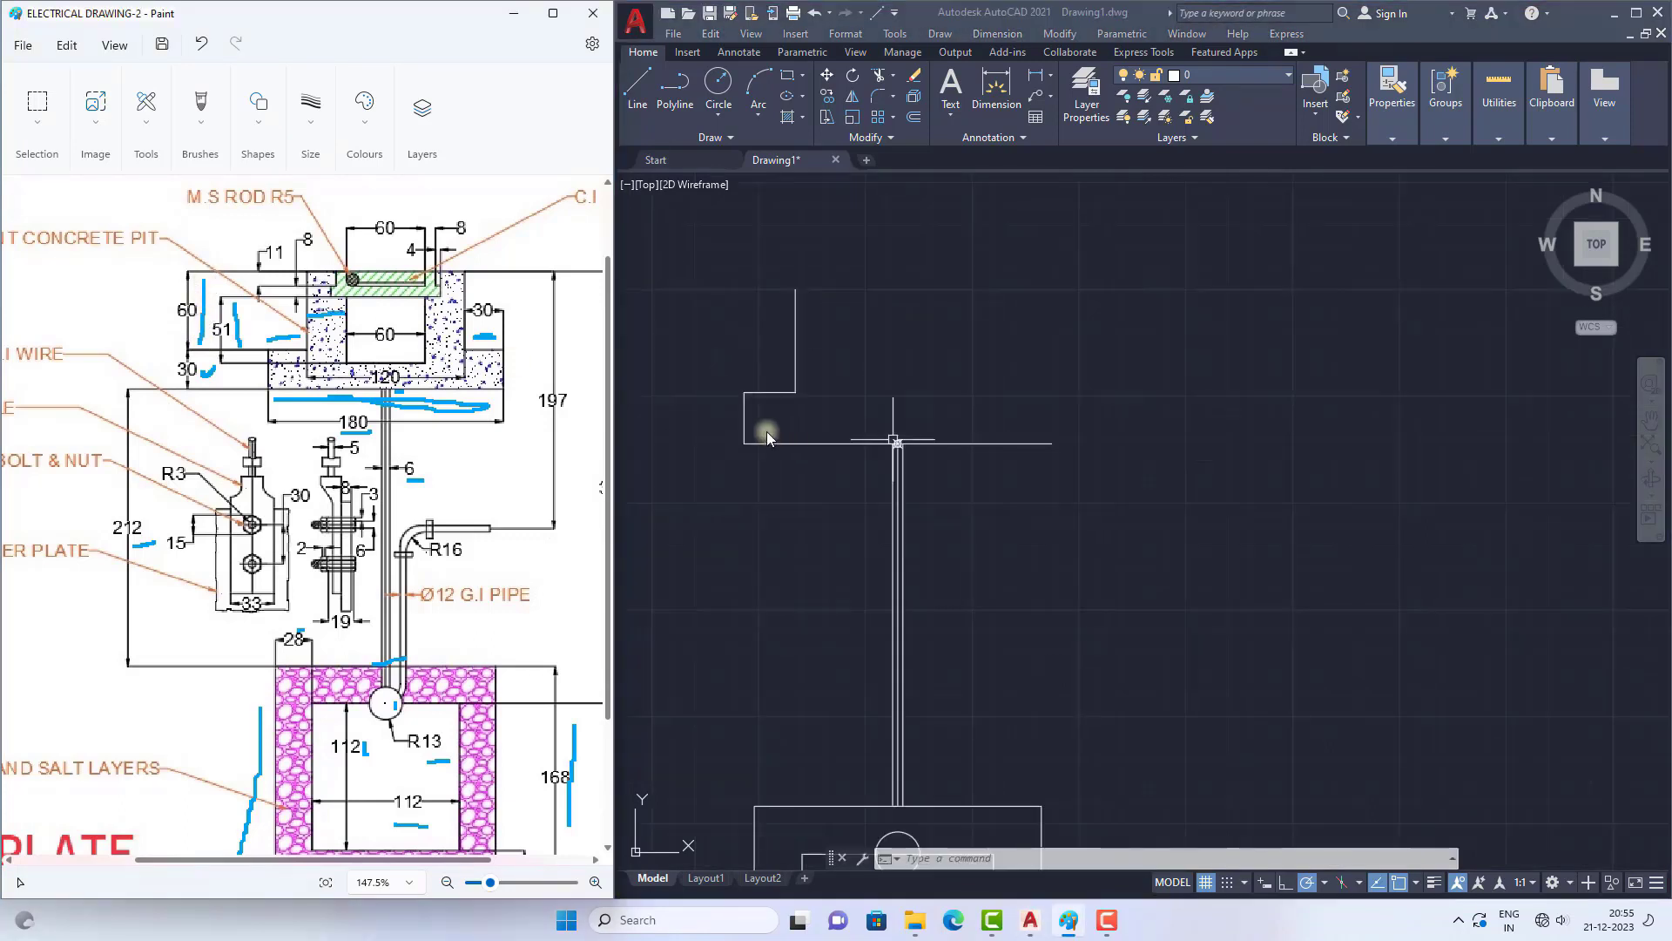
click(845, 459)
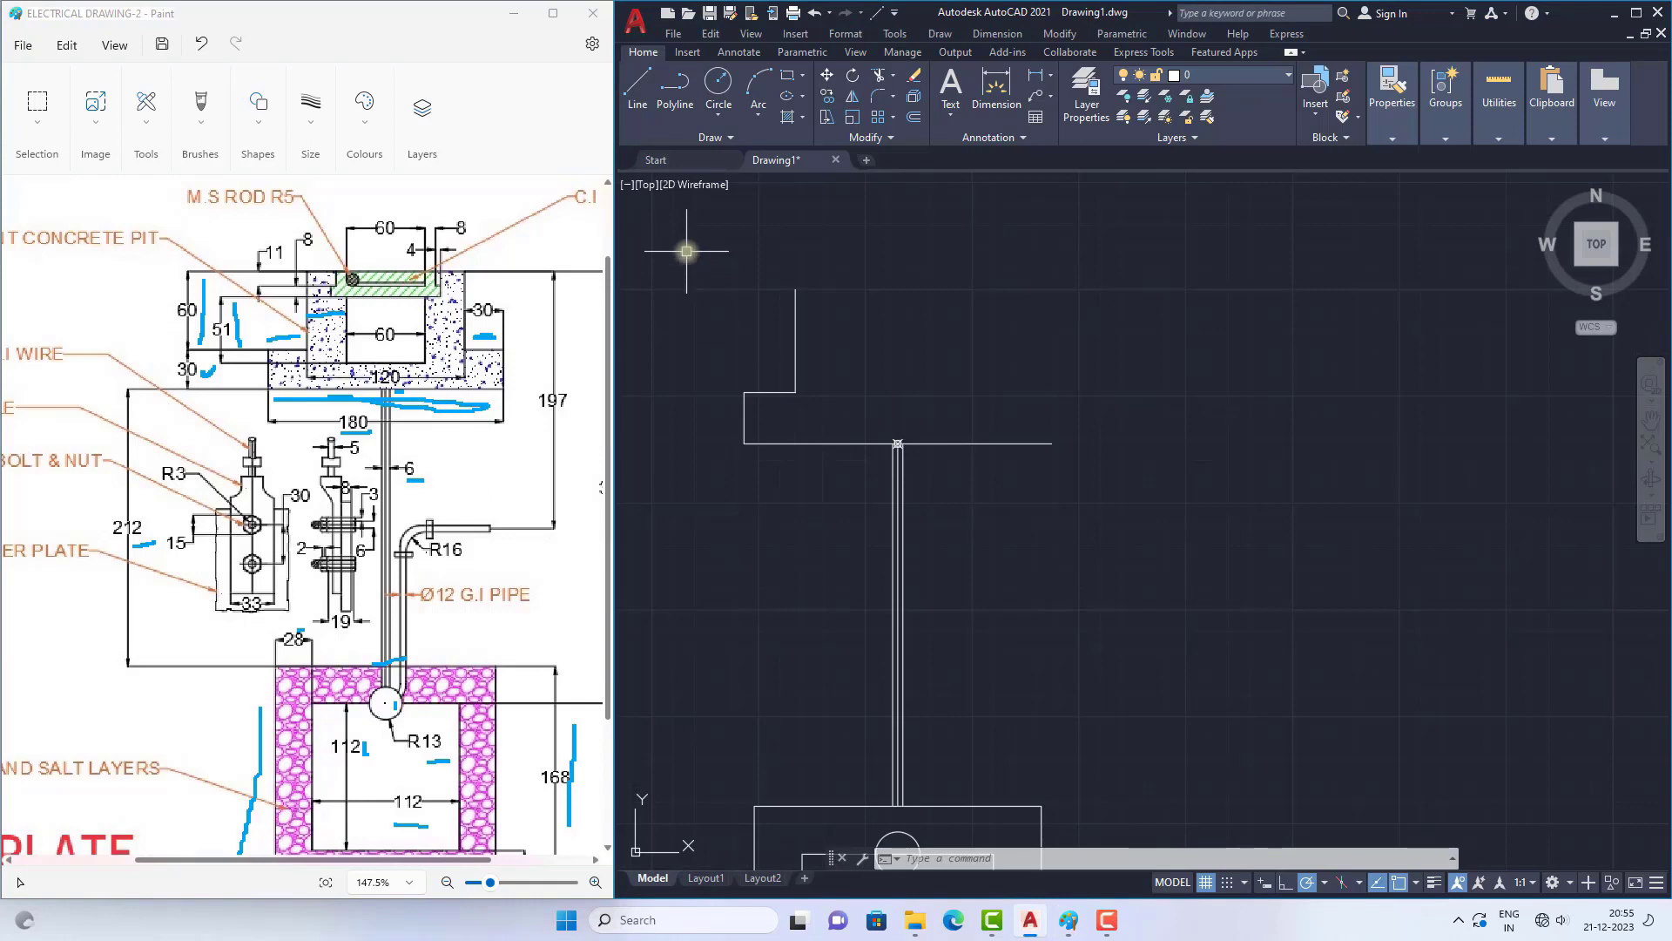
Step: Mirror the pit's three left outline lines about the pipe's vertical centre line, keeping the source lines
click(686, 251)
click(849, 477)
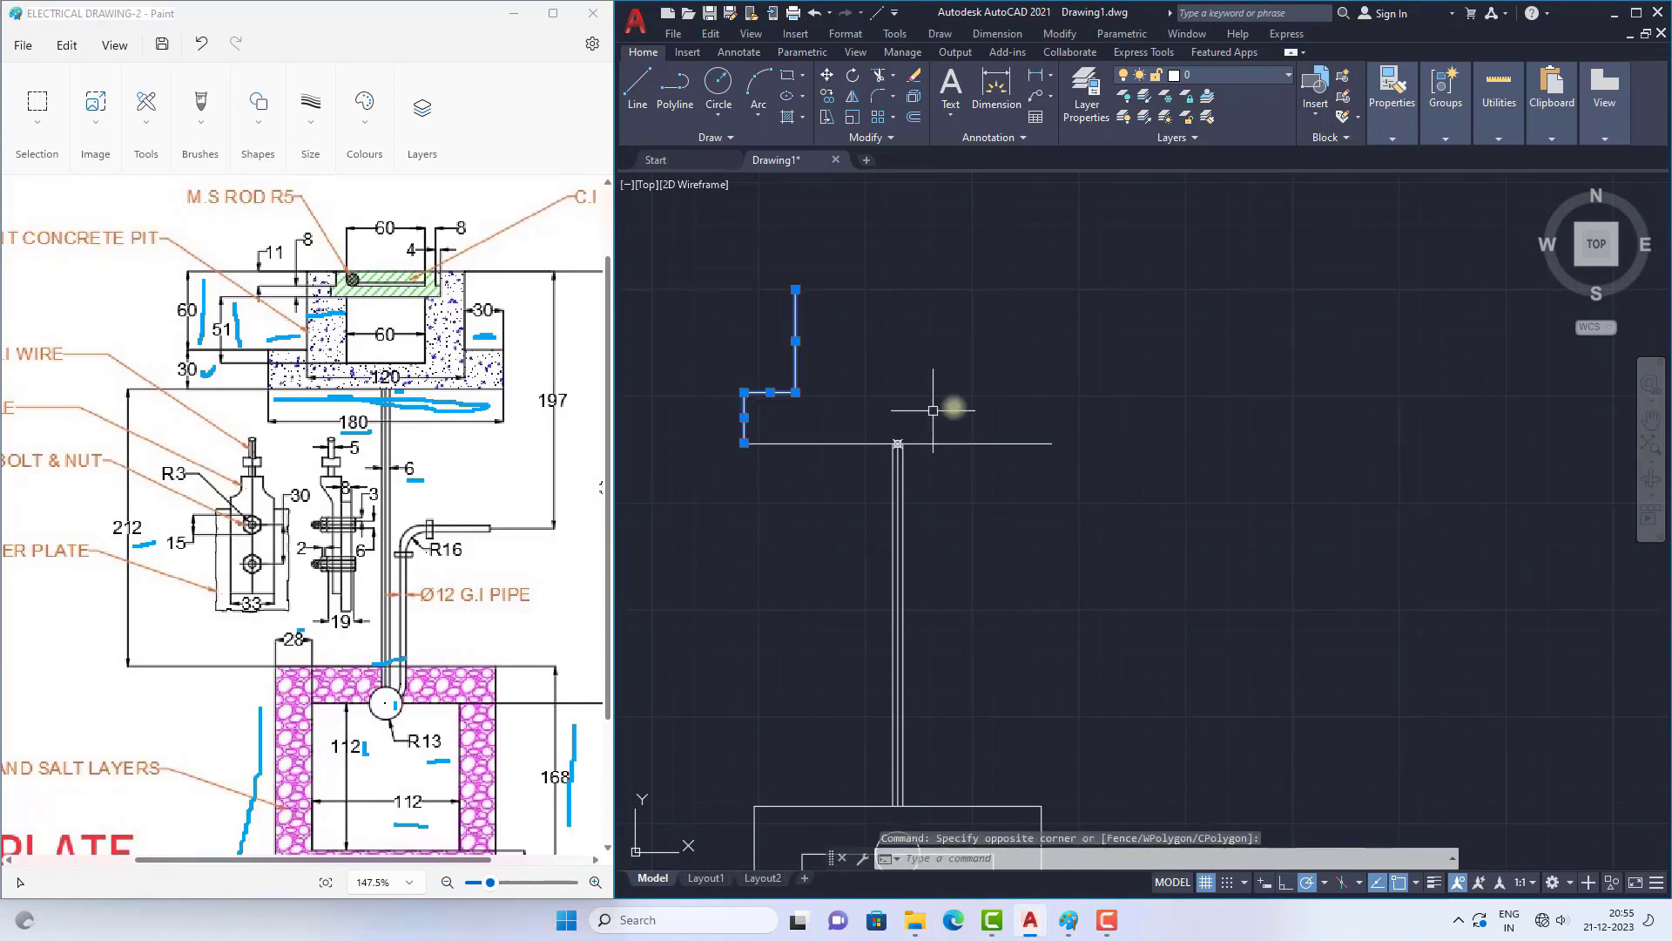
text(mi)
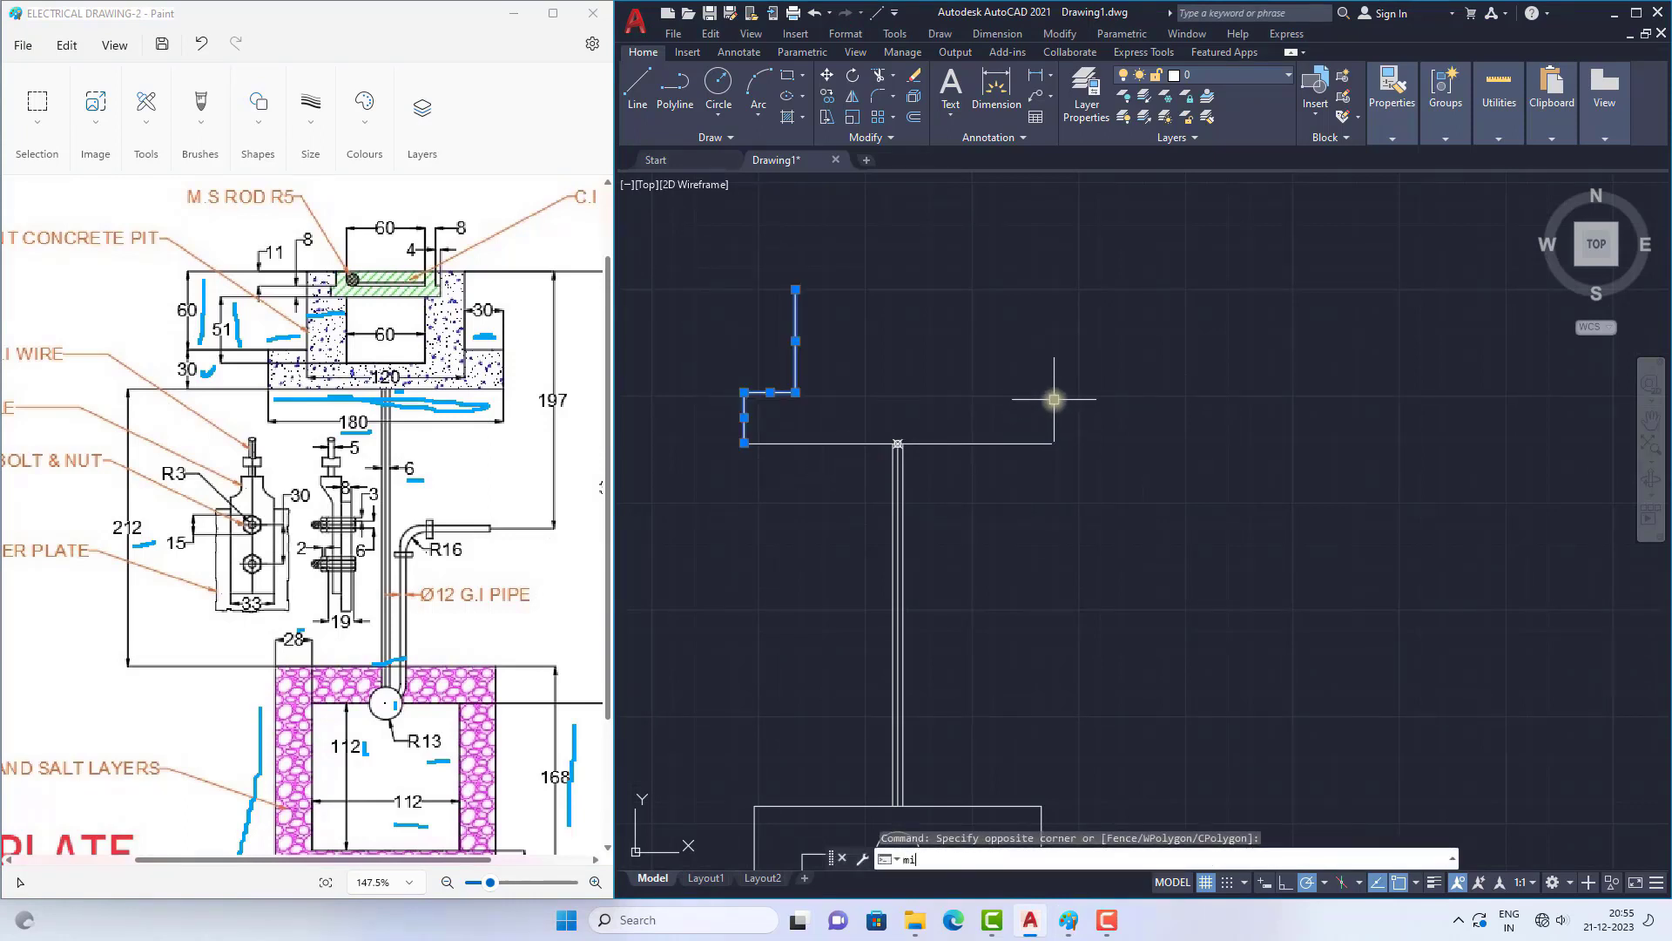
key(Return)
click(898, 444)
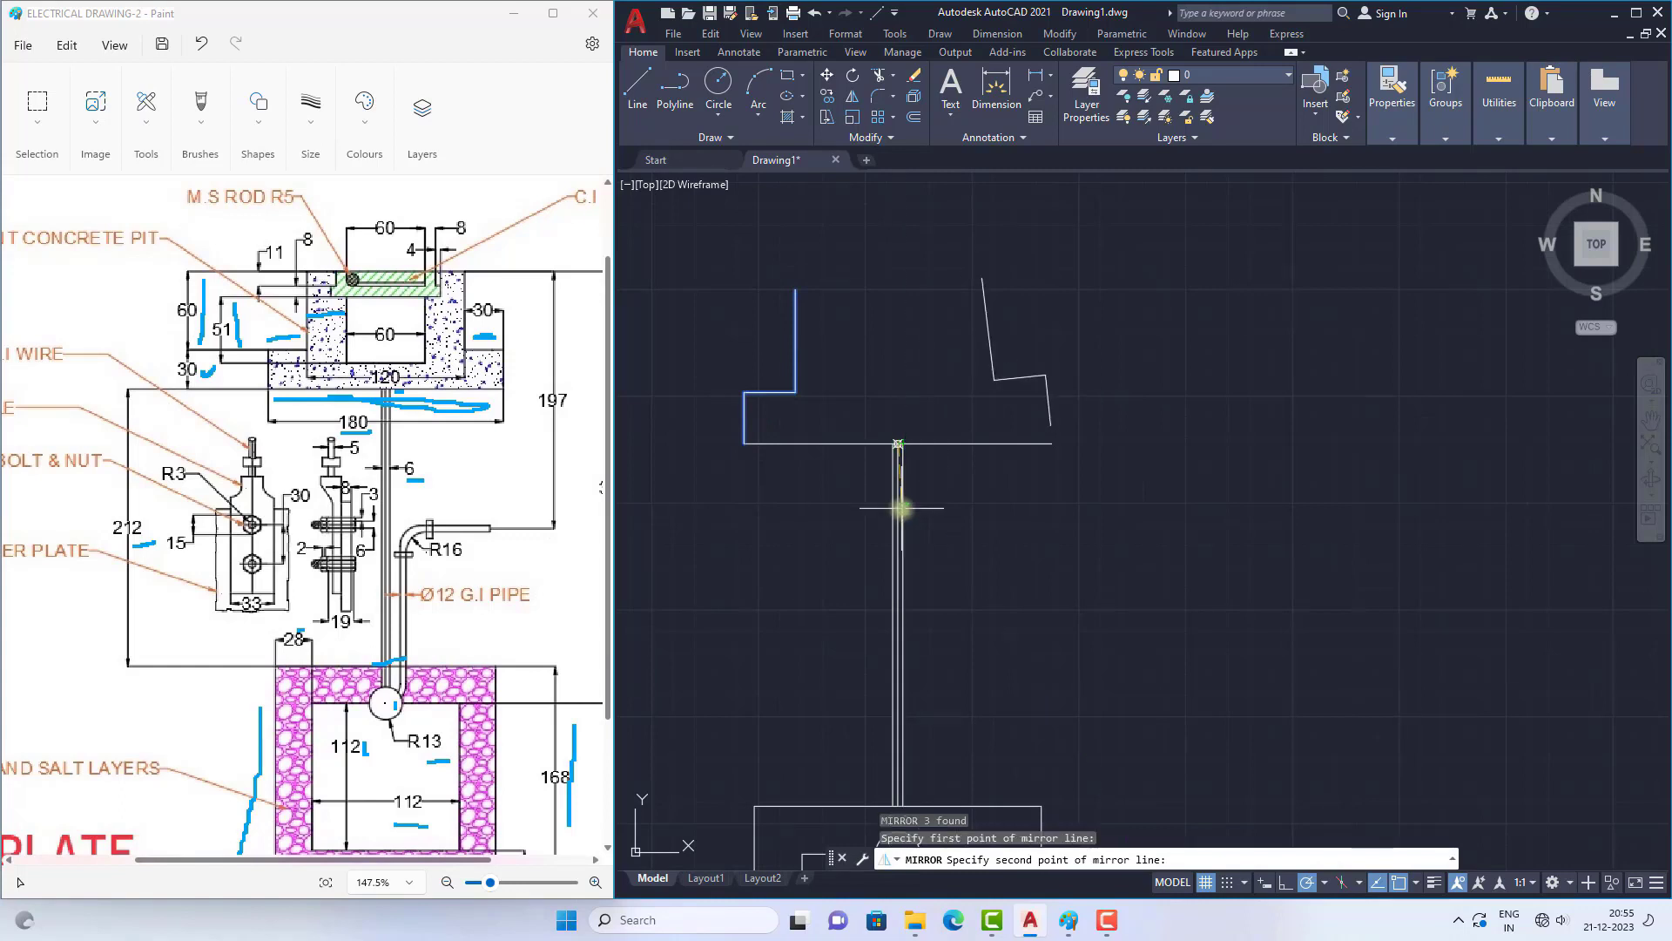
click(898, 515)
key(Return)
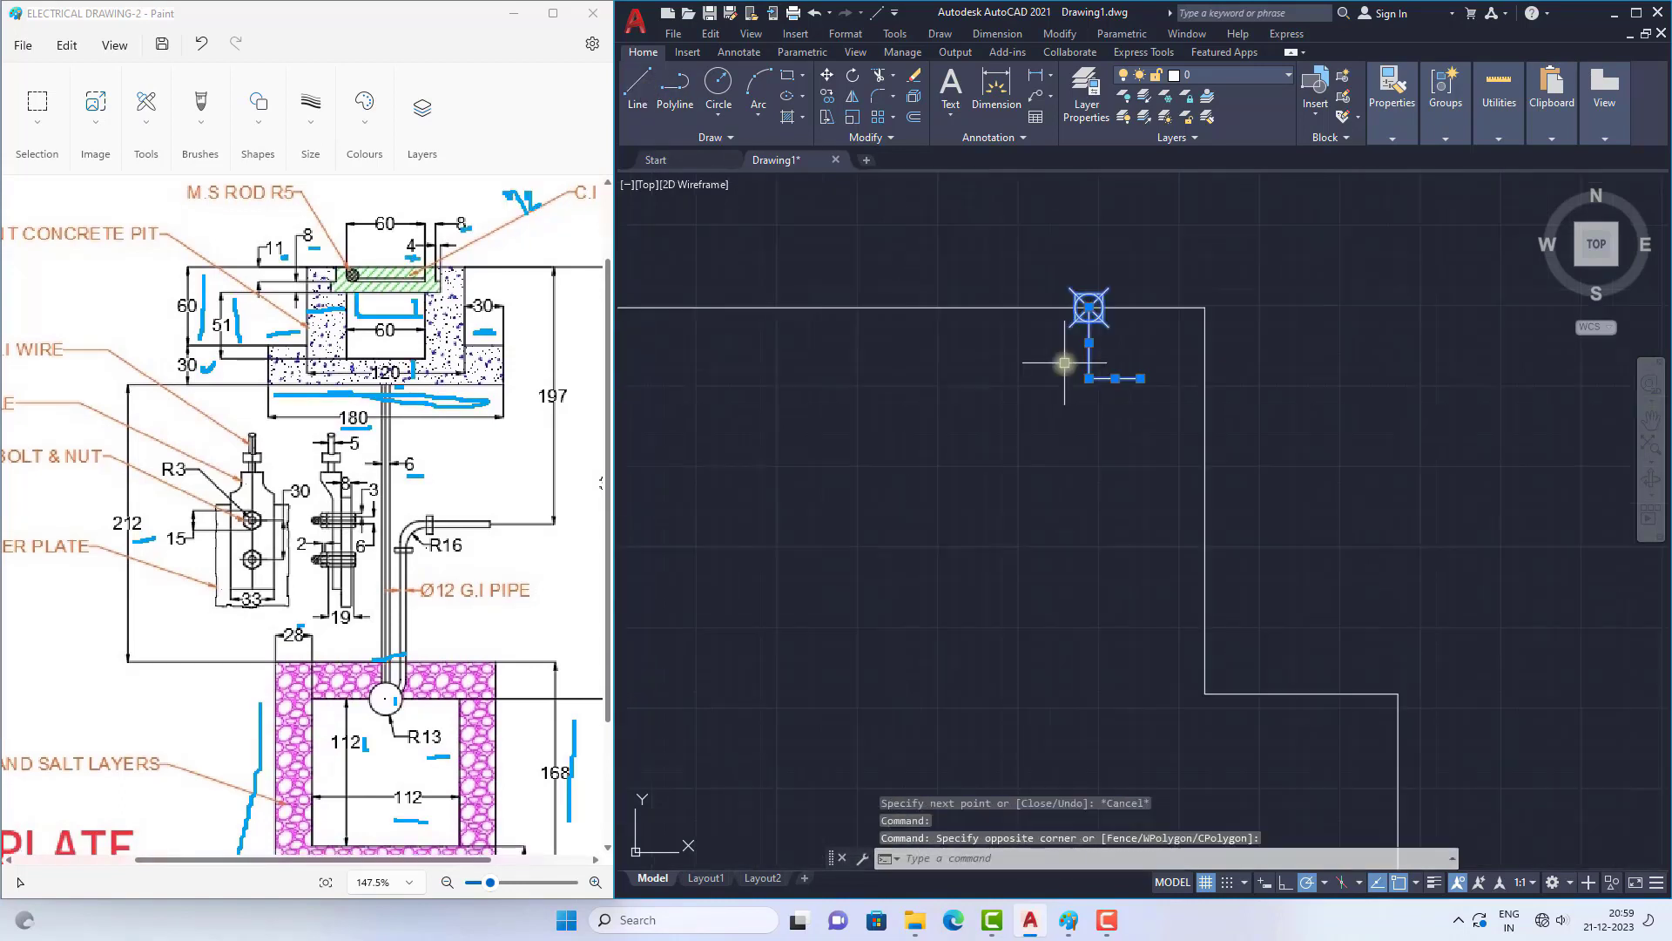
Step: Delete the point and two short lines at the pit's top edge, and place a new point at that edge's midpoint
key(Delete)
scroll(1079, 355, down, 5)
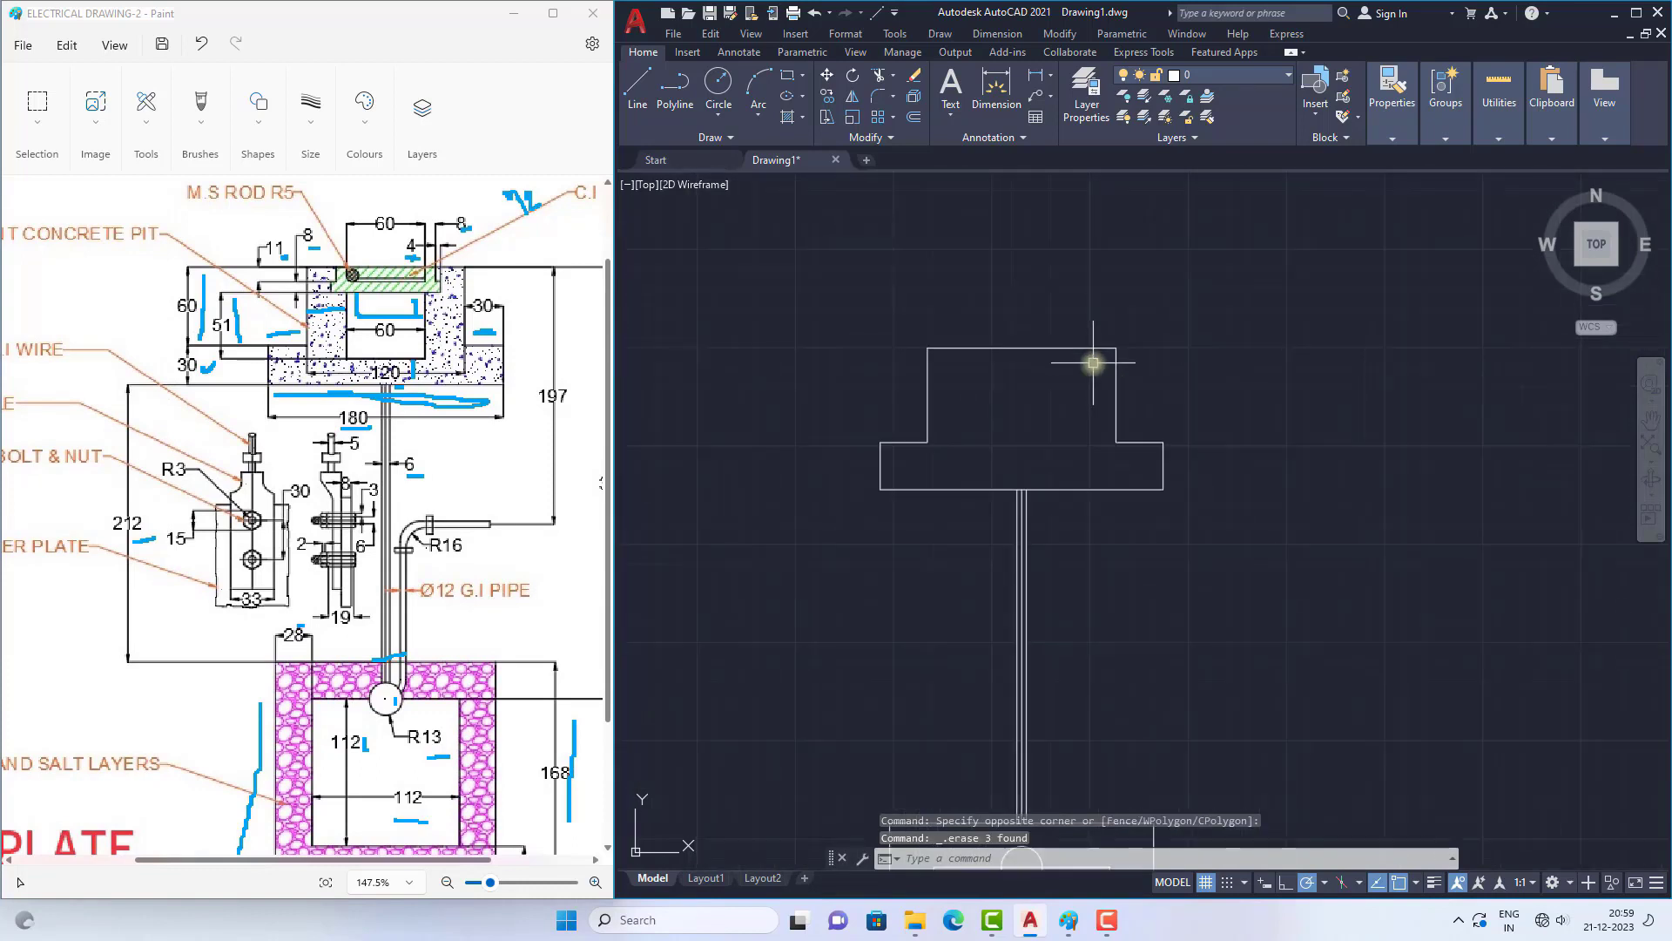
text(po)
key(Return)
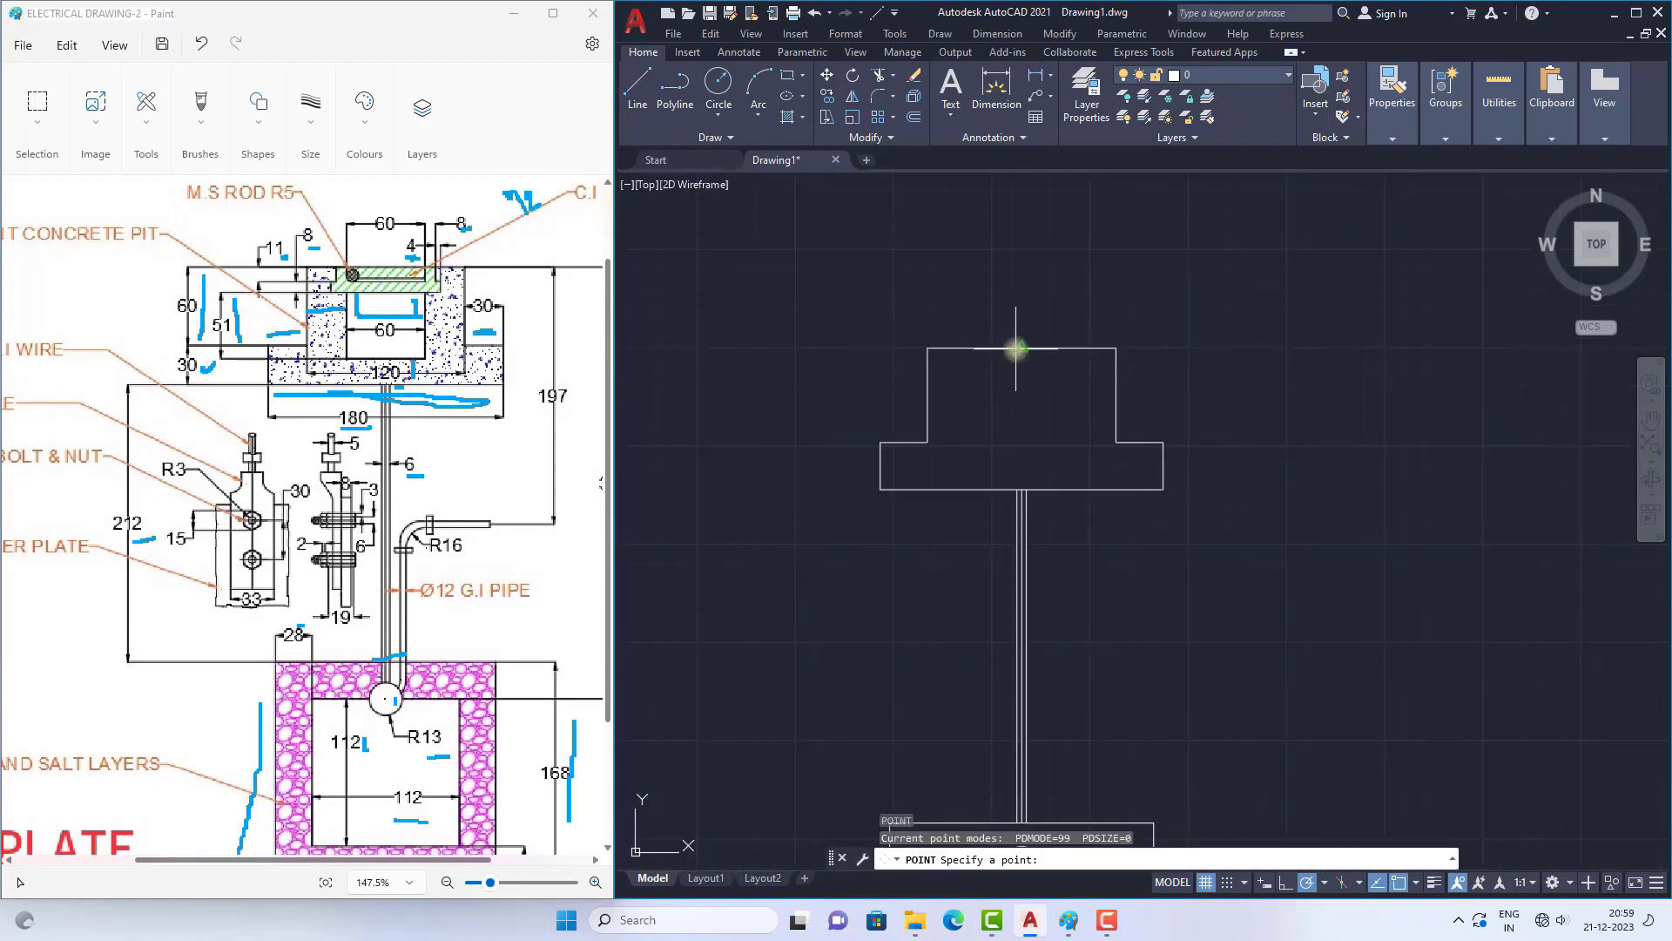
click(1015, 348)
scroll(1041, 356, up, 3)
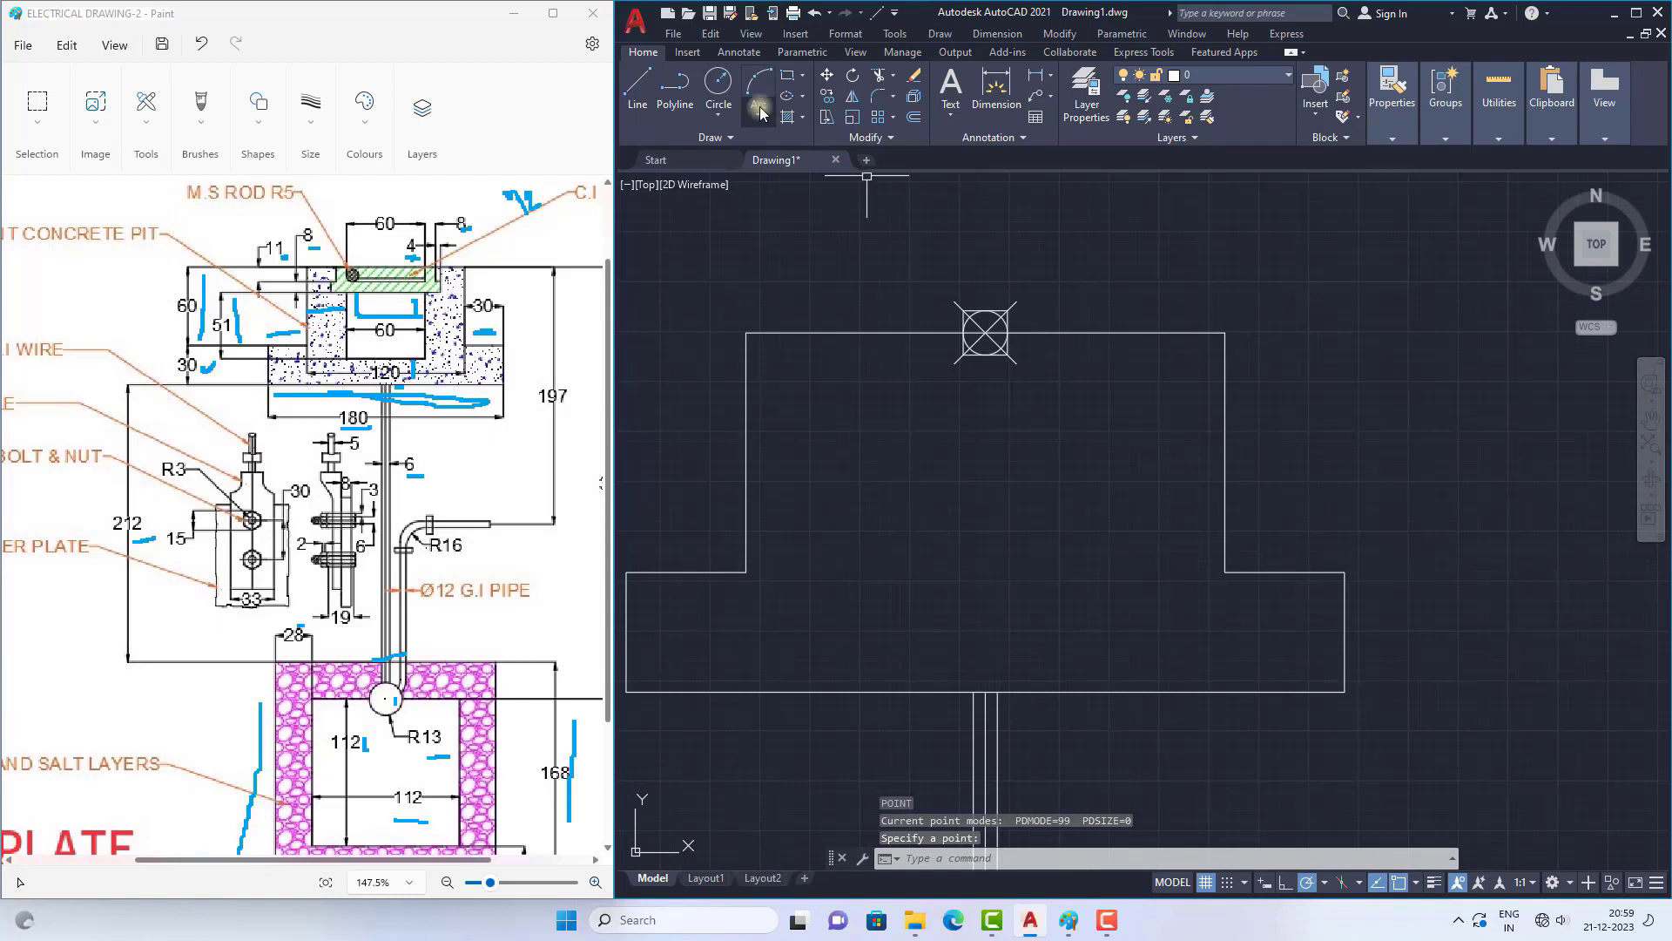
Step: Move the point 38 horizontally to the right along the pit's top edge
click(827, 76)
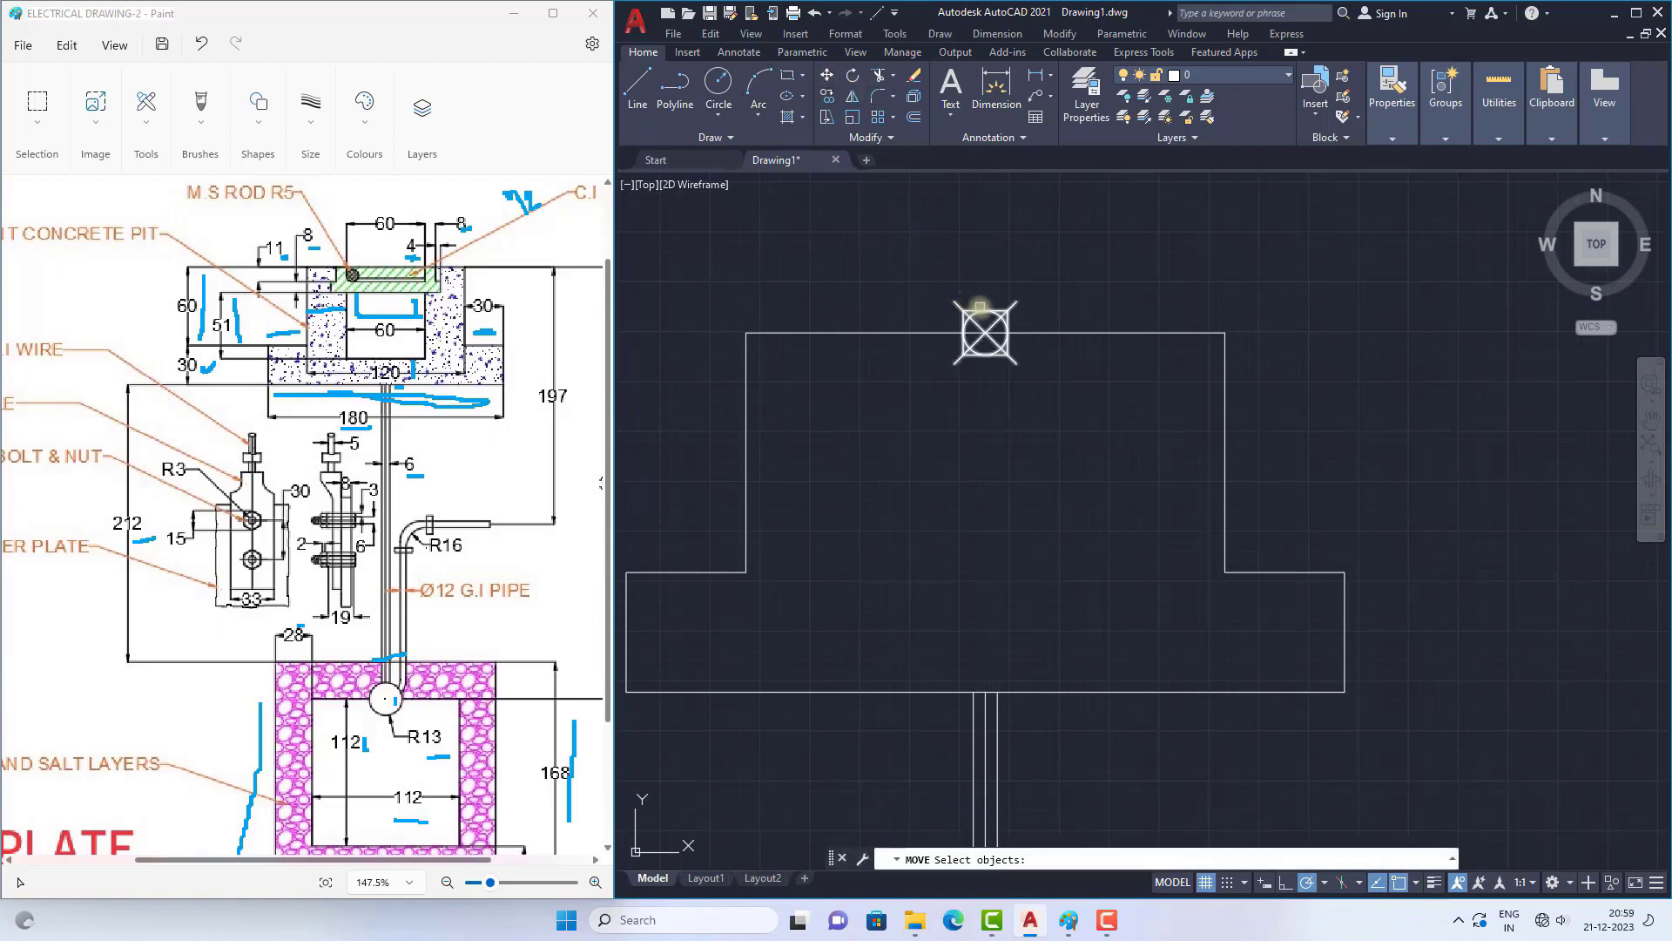
click(985, 330)
key(Return)
click(985, 331)
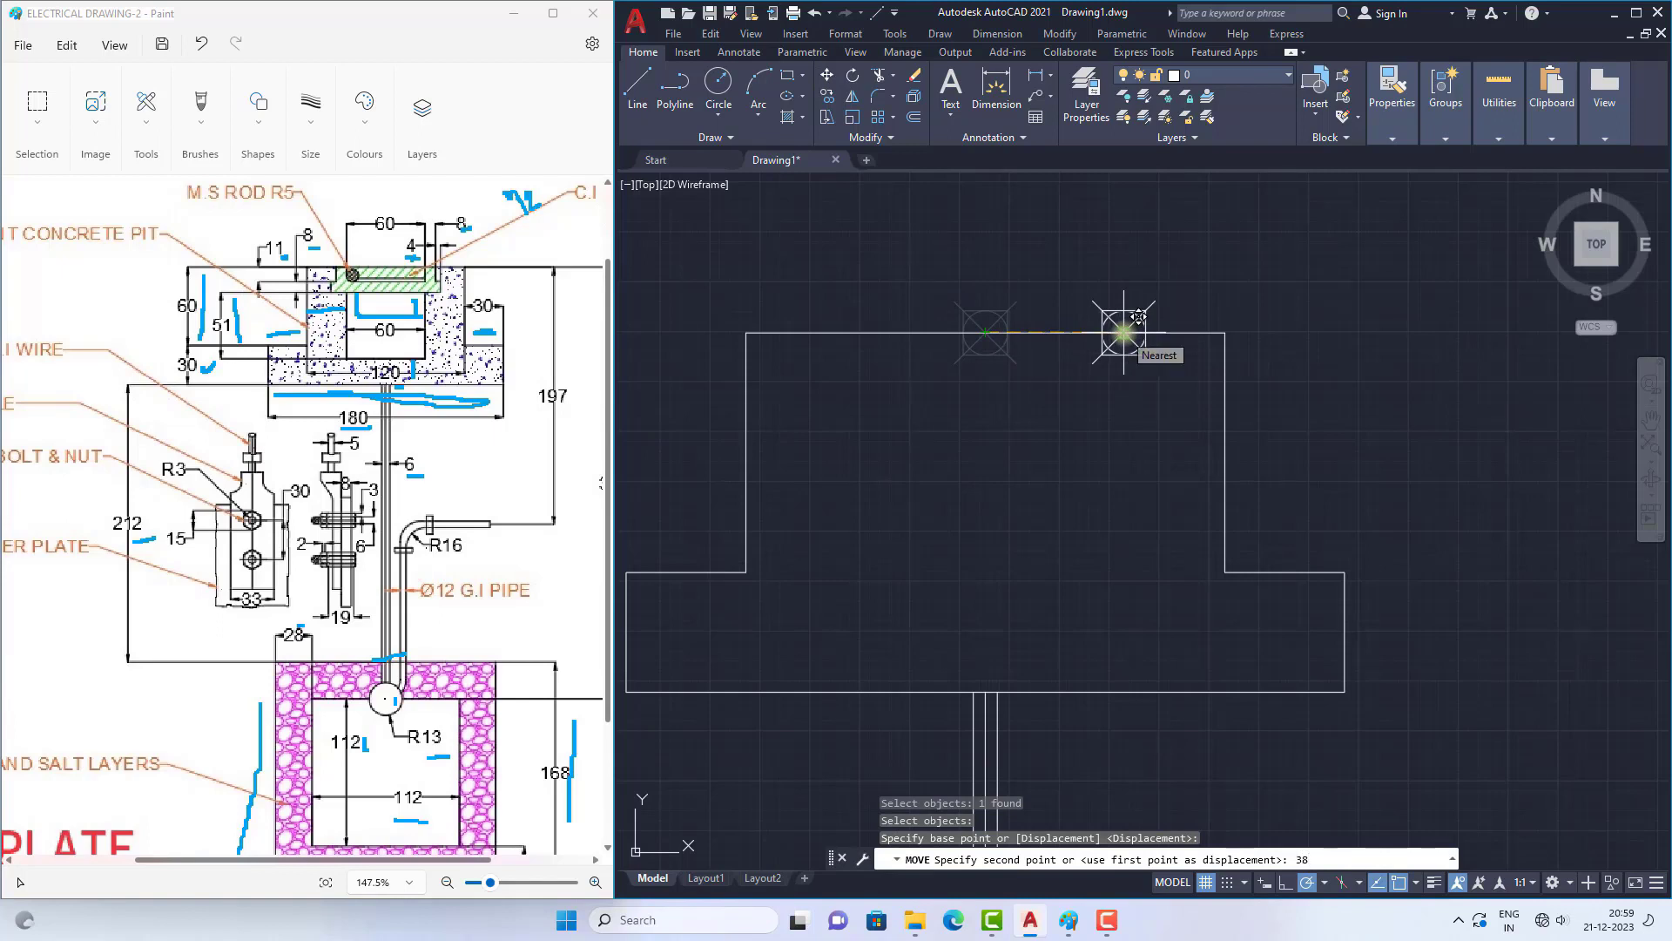
text(38)
key(Return)
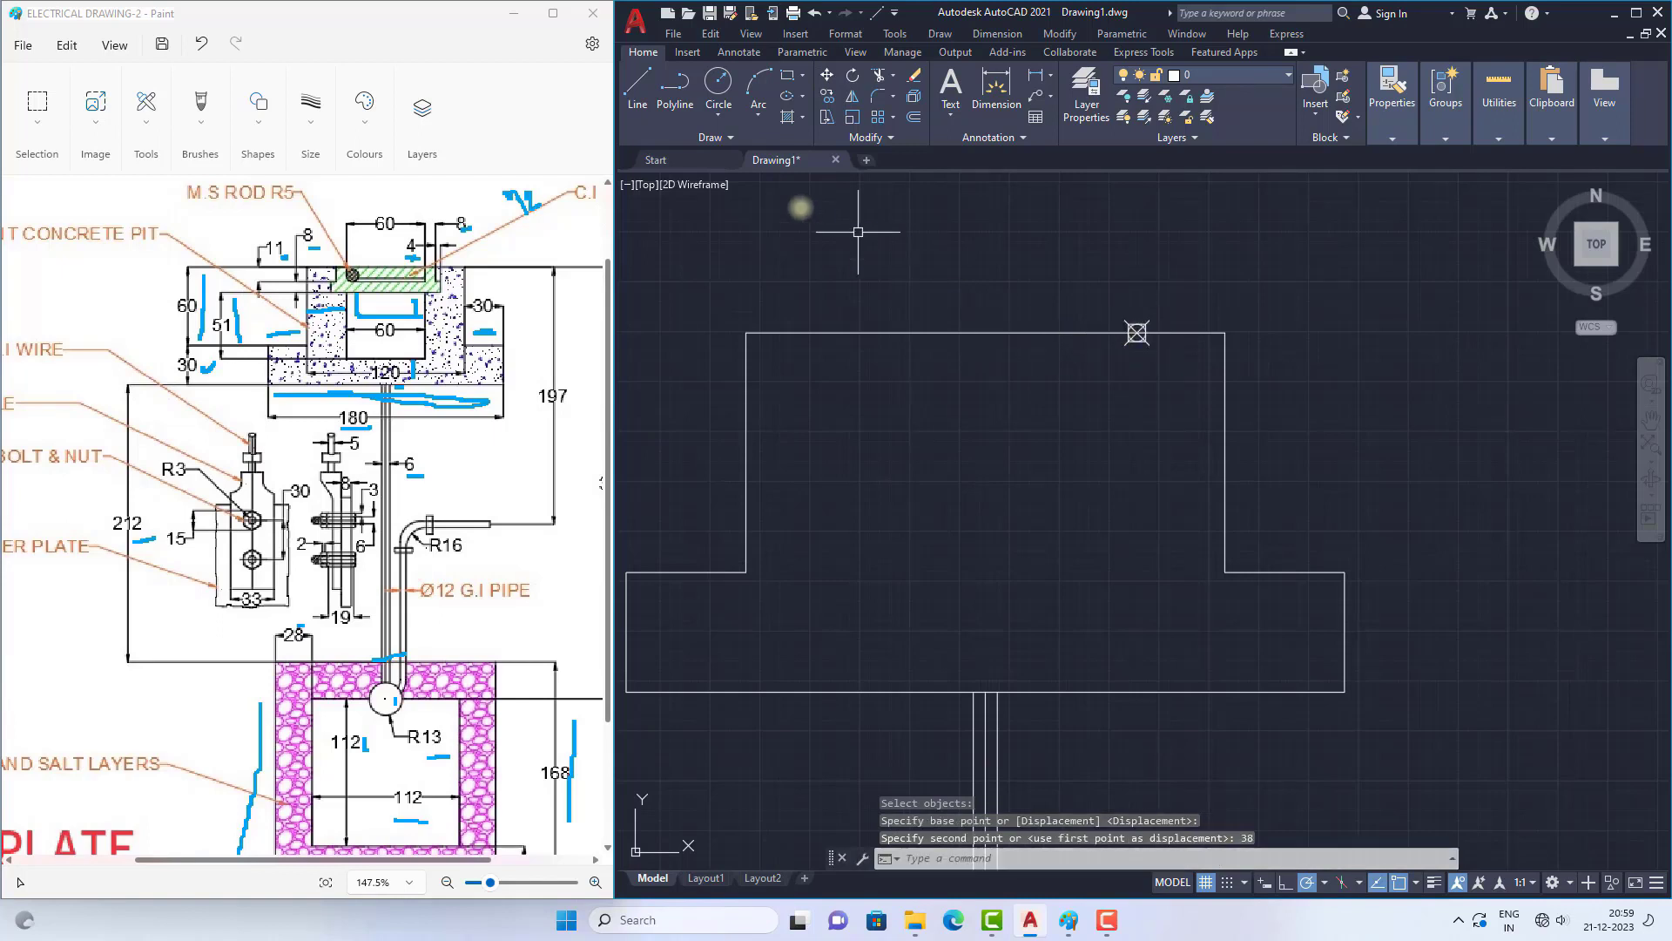
Step: Draw the cover recess's right side from the point: 11 down, 4 to the right, and 8 down
click(637, 87)
scroll(1099, 316, up, 5)
click(1096, 312)
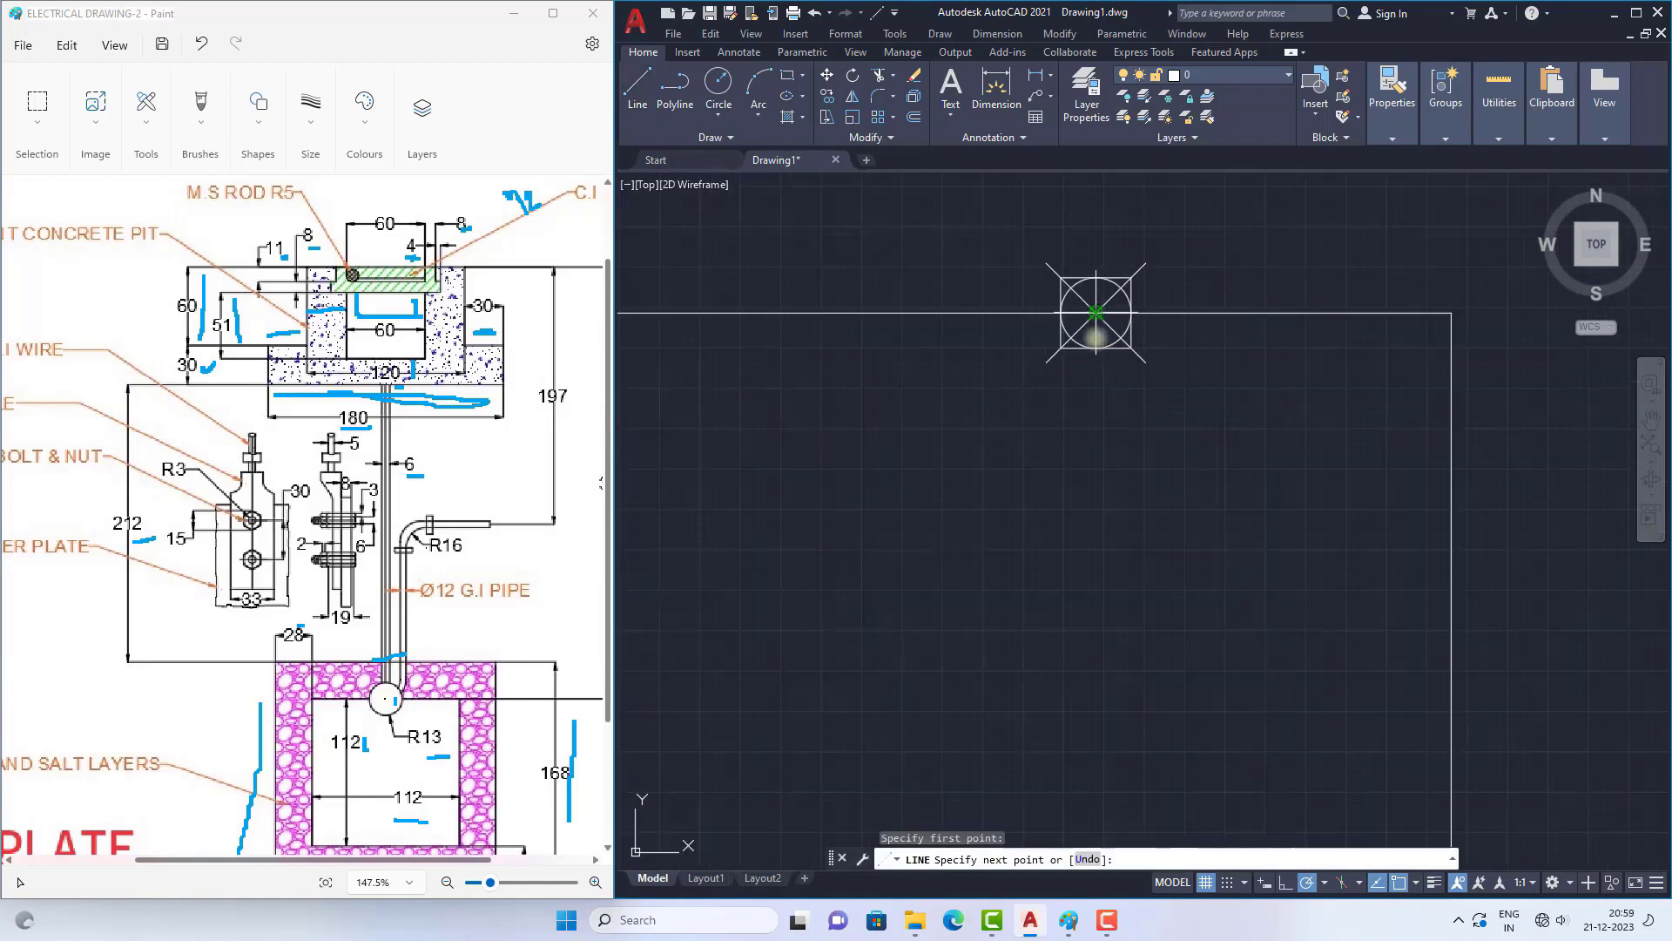
scroll(1110, 463, down, 2)
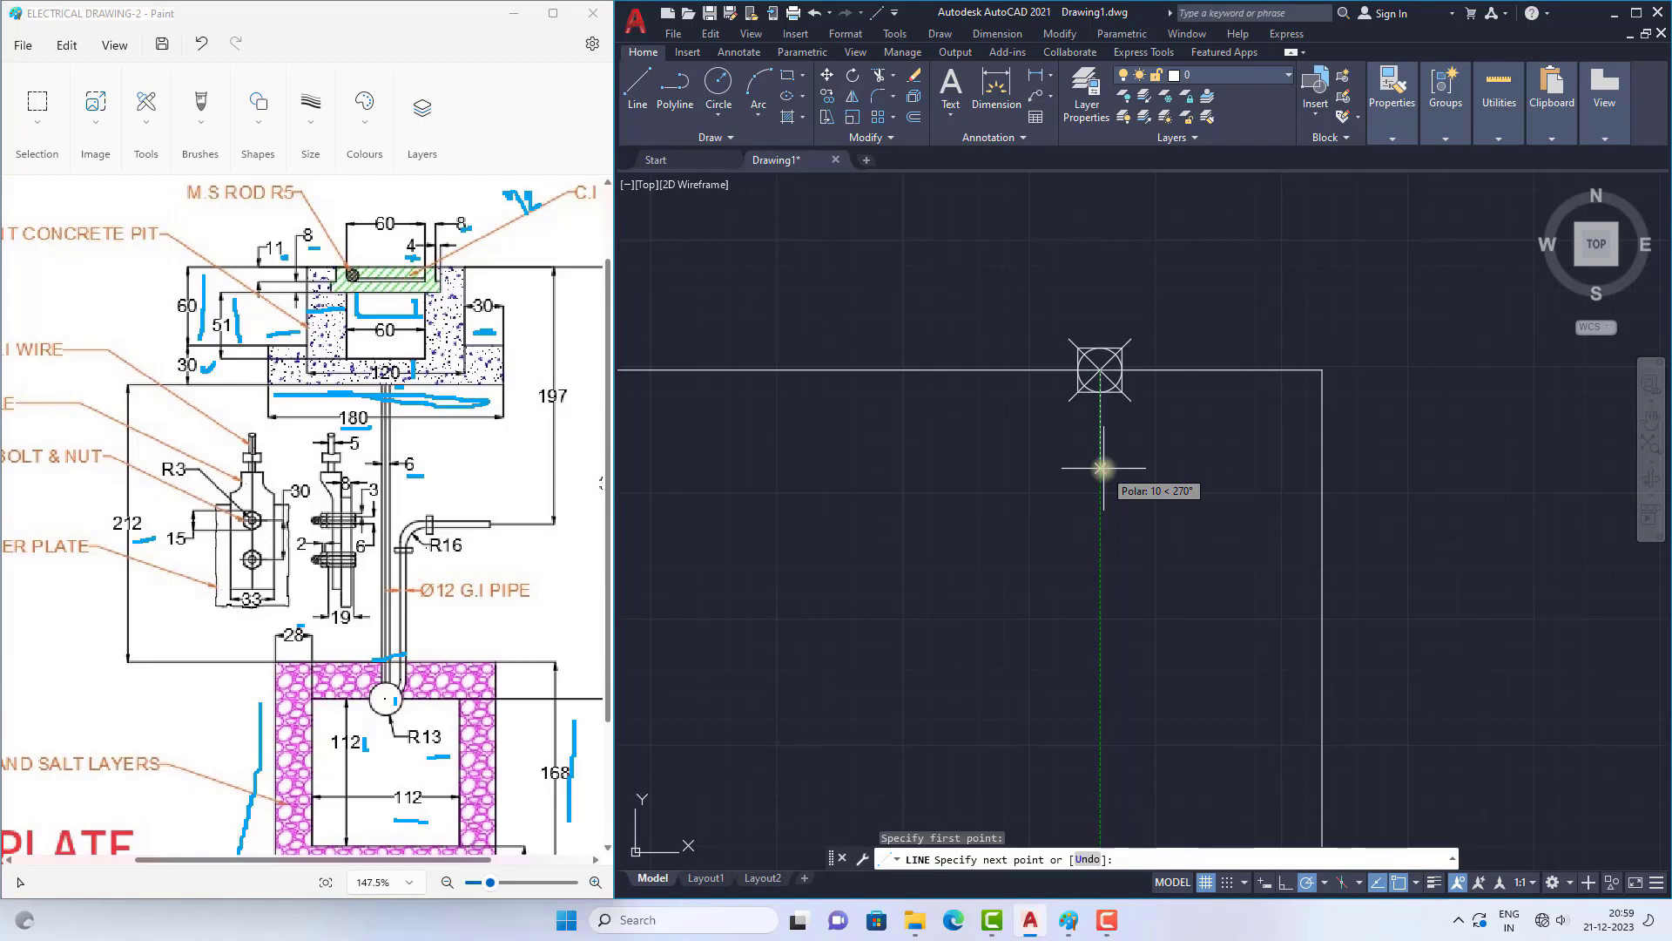
text(11)
key(Return)
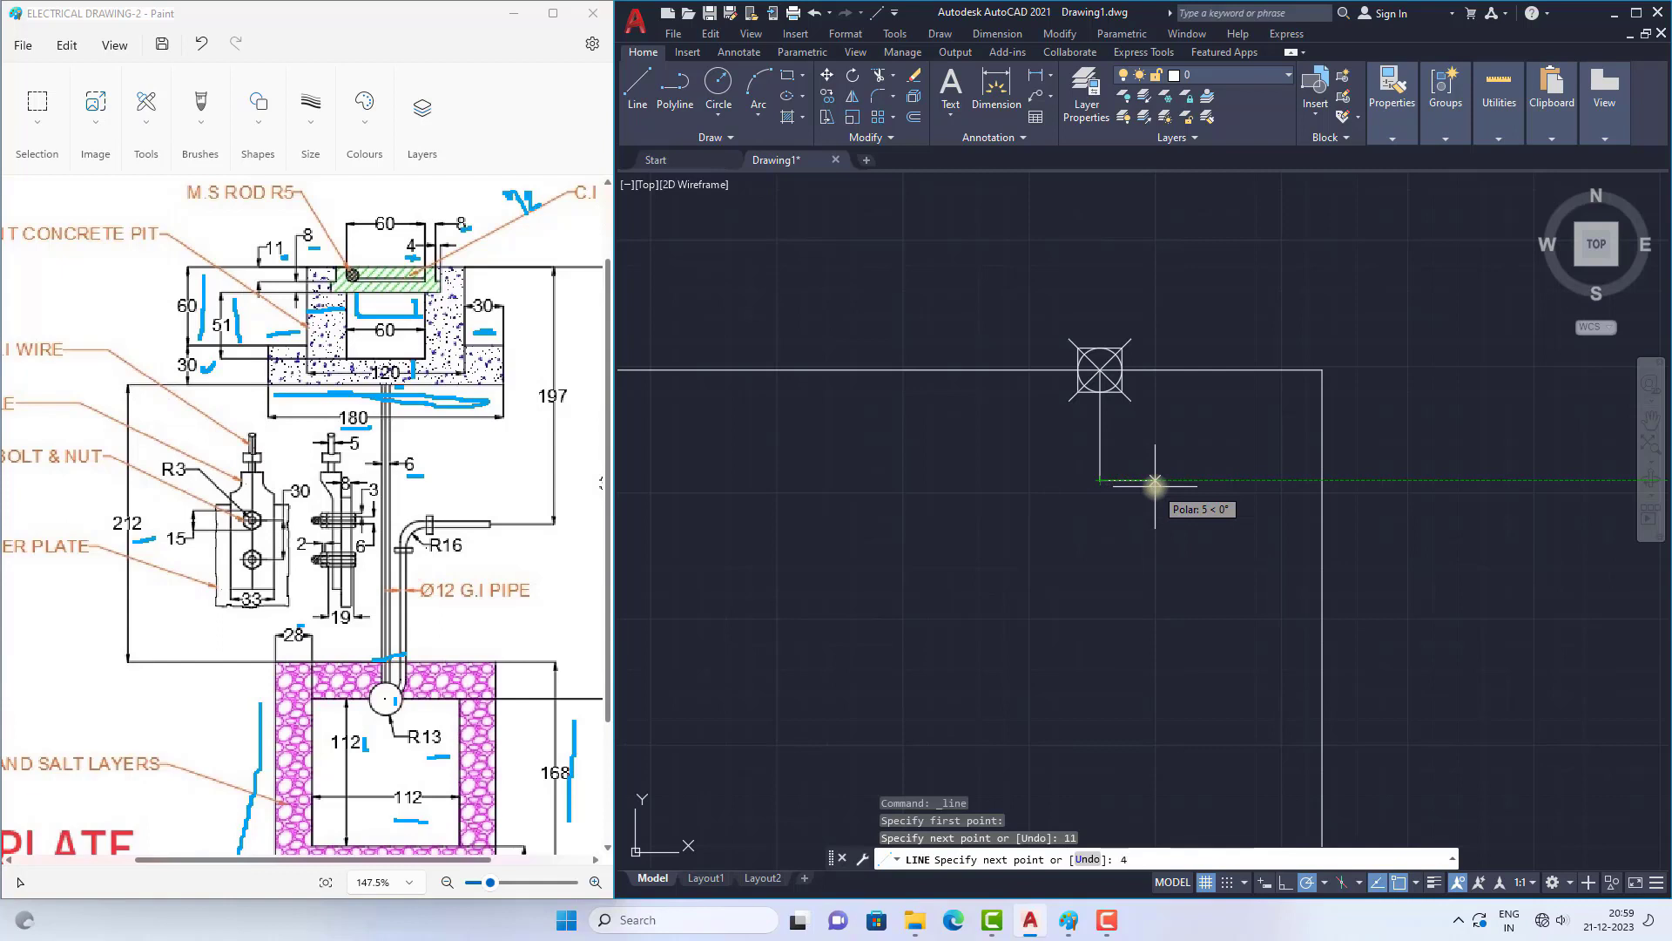
text(4)
key(Return)
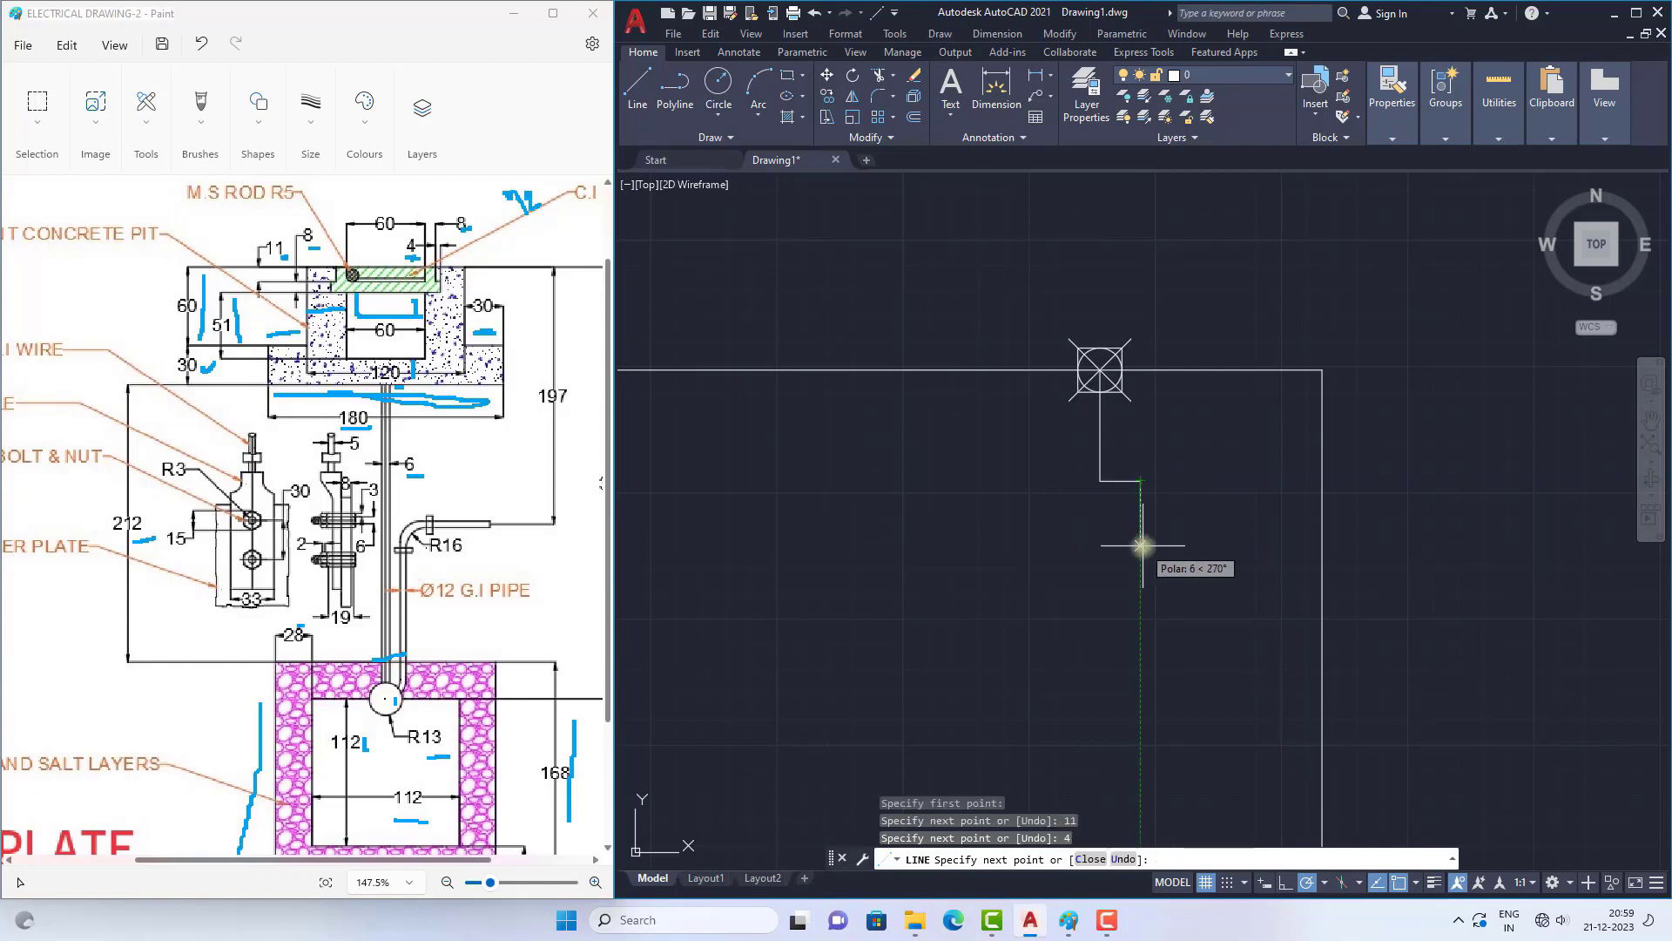
text(8)
key(Return)
scroll(1141, 545, down, 3)
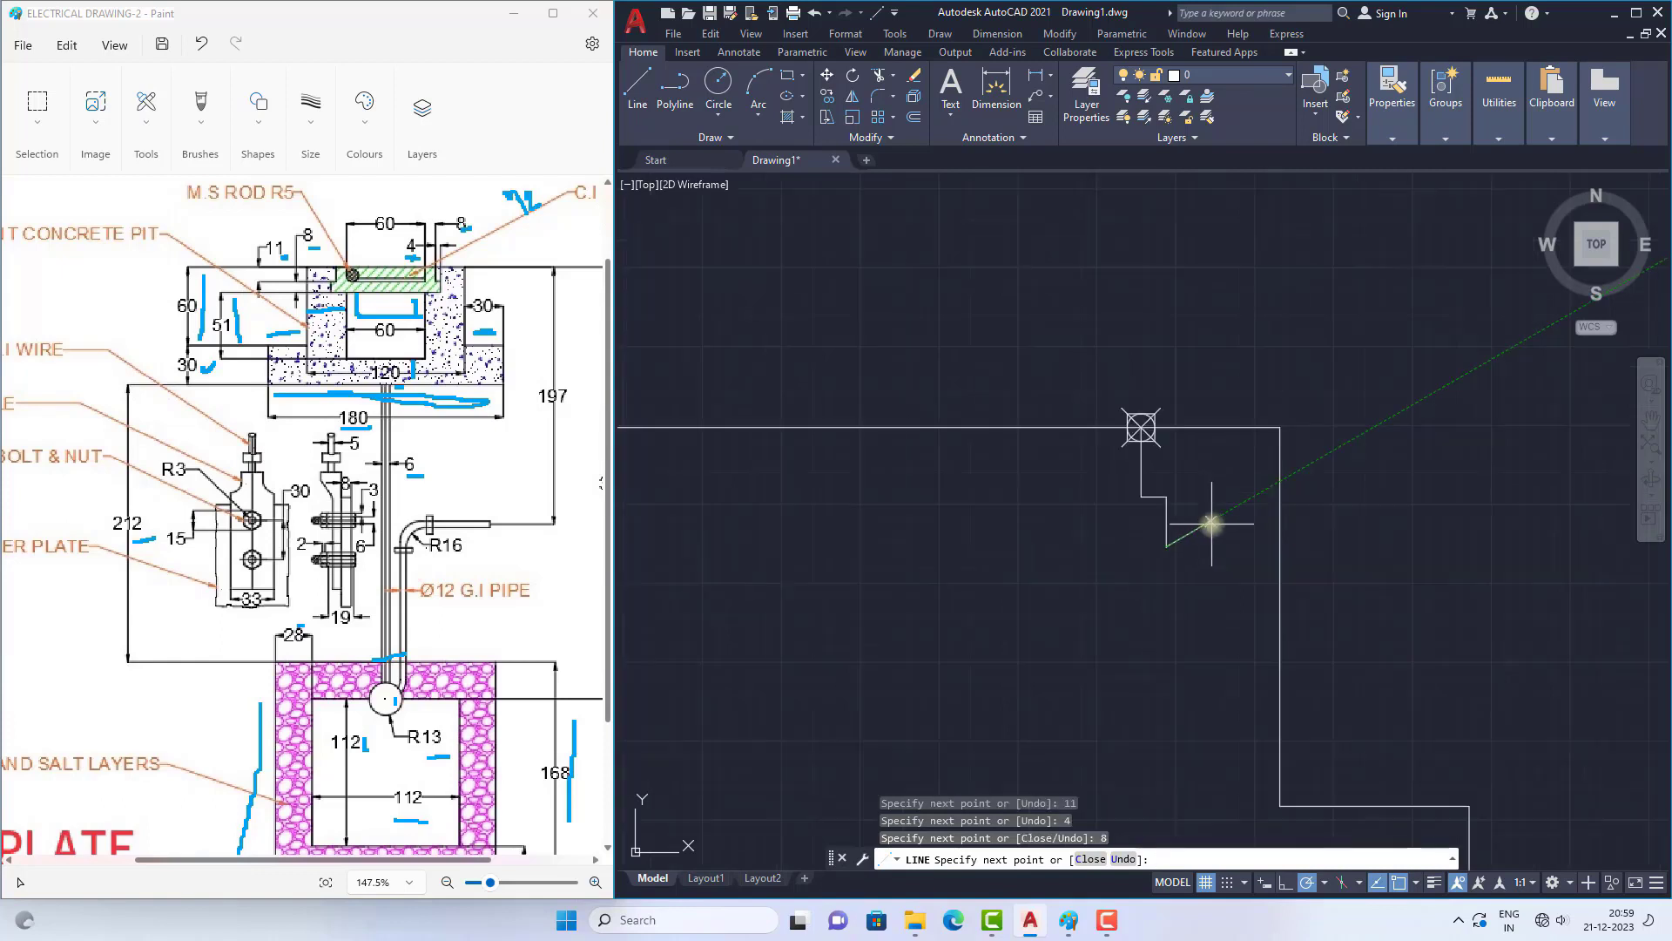
Step: Continue the recess outline with a long horizontal base line to the left, and undo the short segments drawn beyond it
text(42)
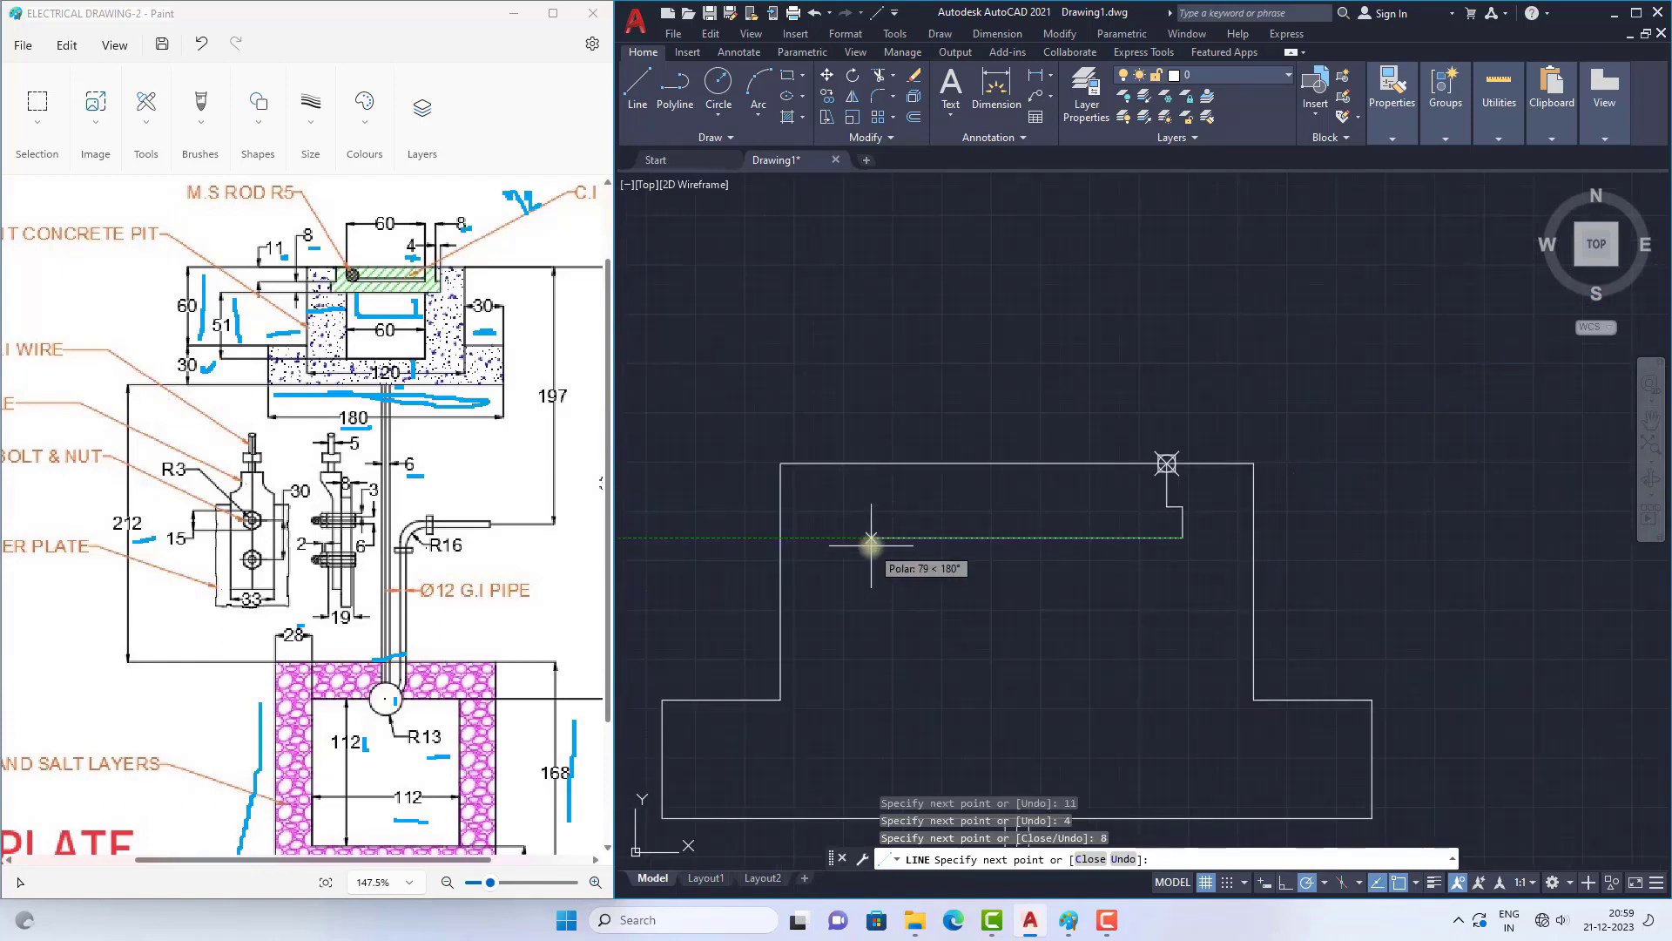
key(Return)
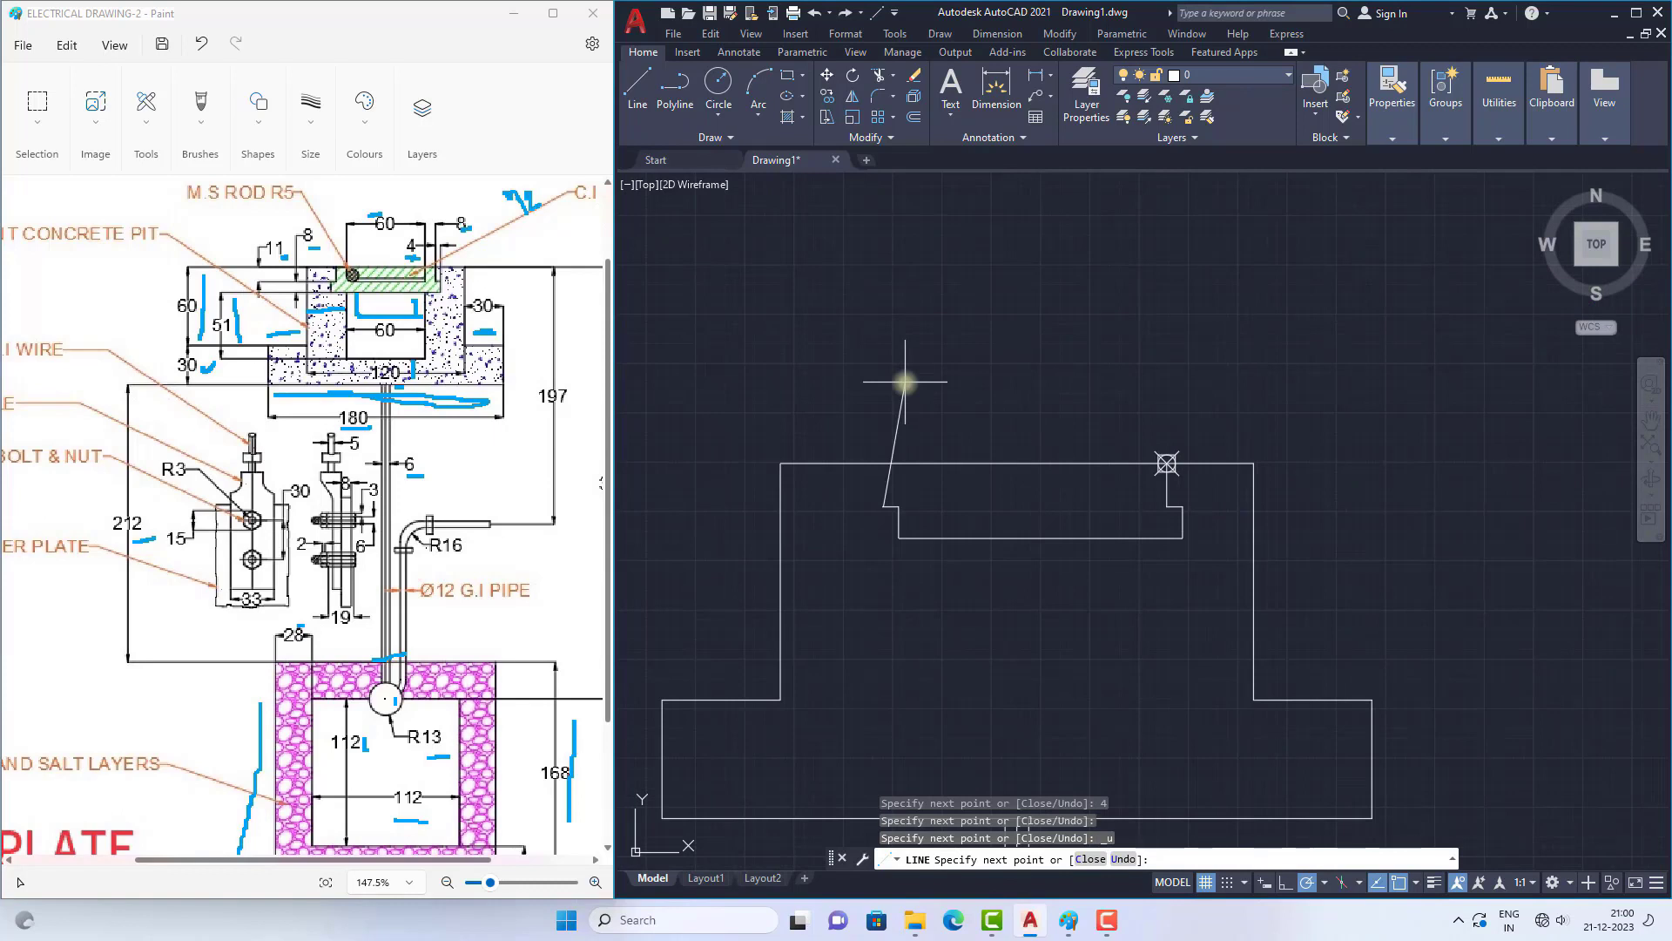
key(ctrl+z)
key(ctrl+z)
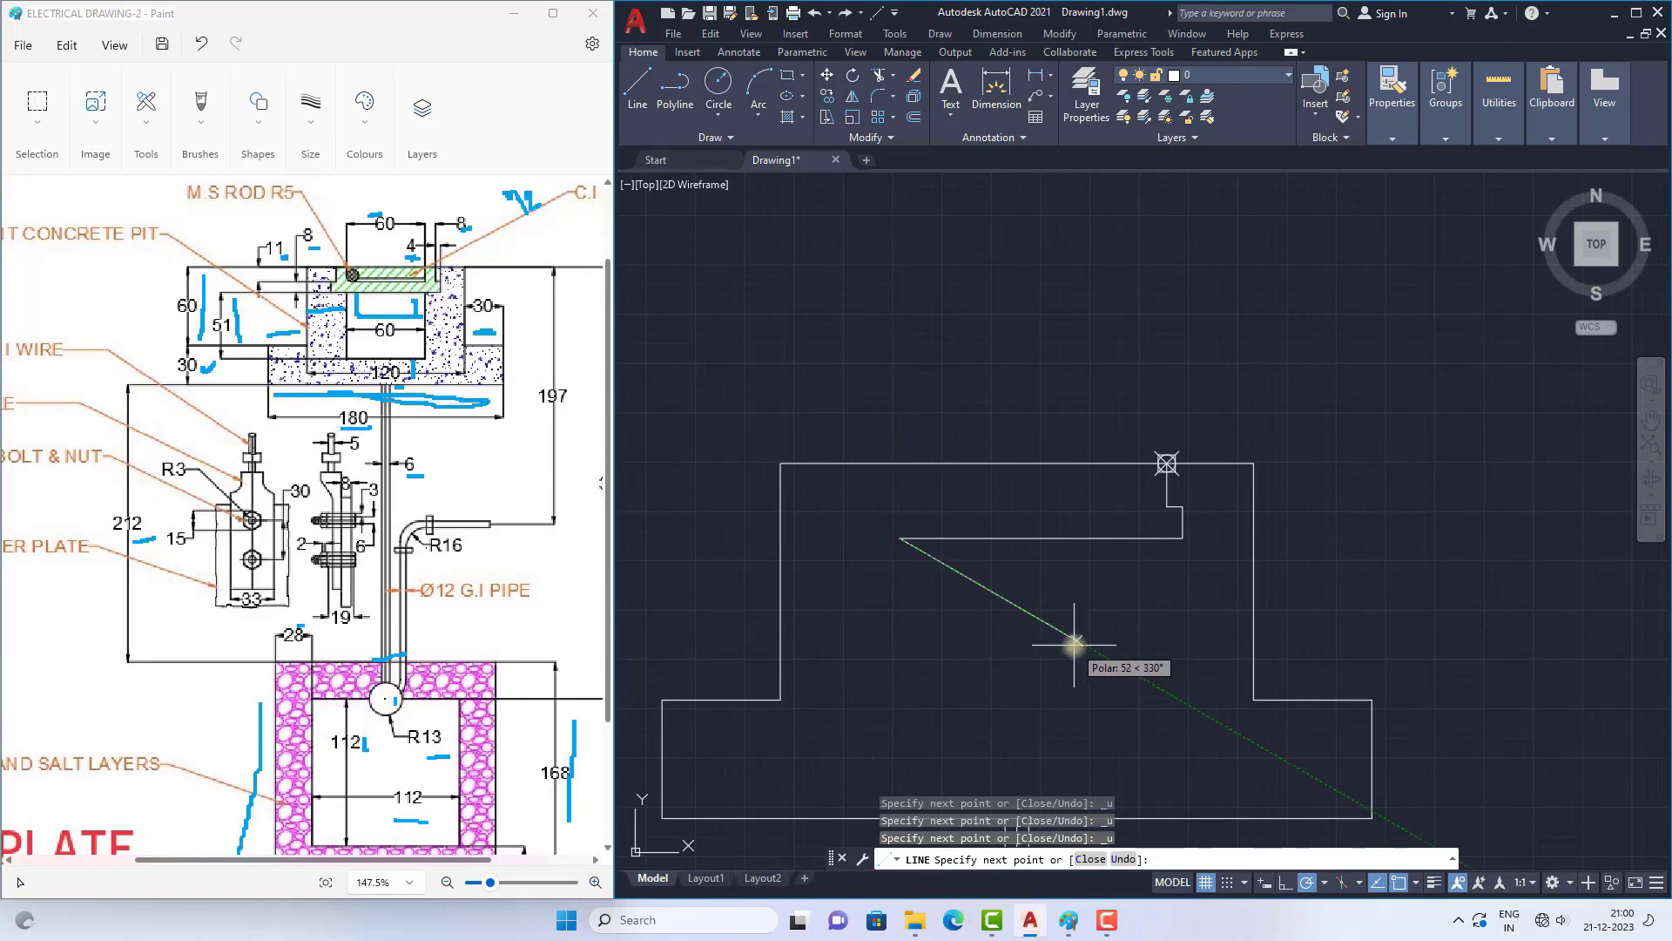
key(Escape)
Step: Mirror the point and the recess's three right side lines about the vertical centre of the pit's top edge, keeping the sources
click(1153, 436)
click(1199, 578)
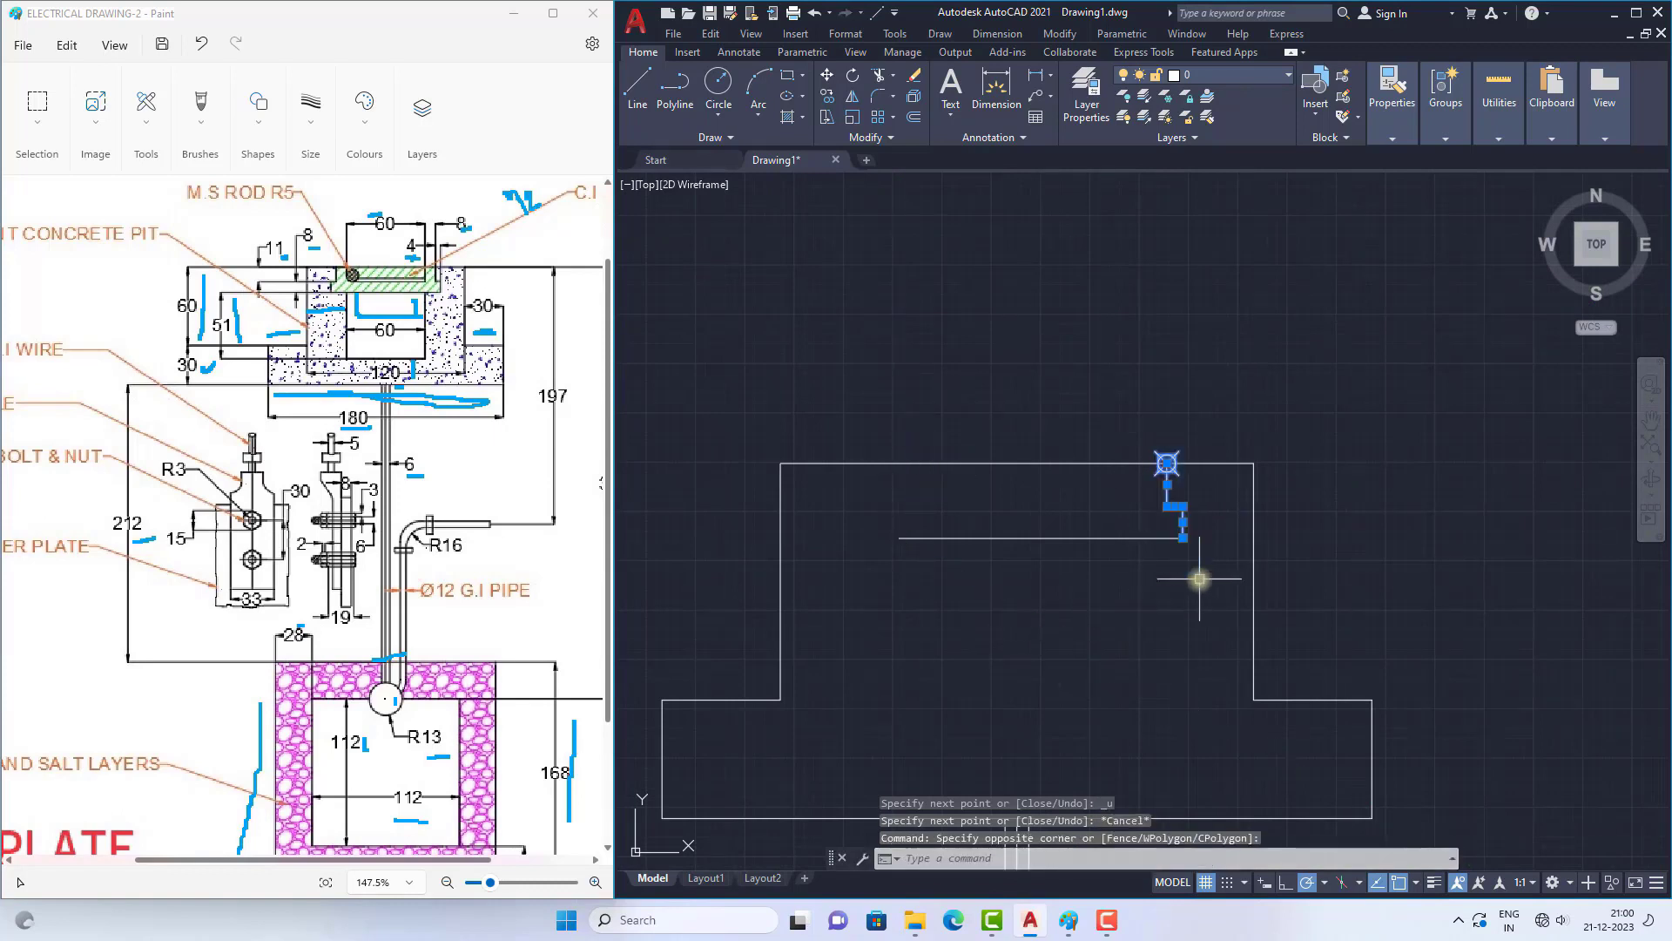
text(MI)
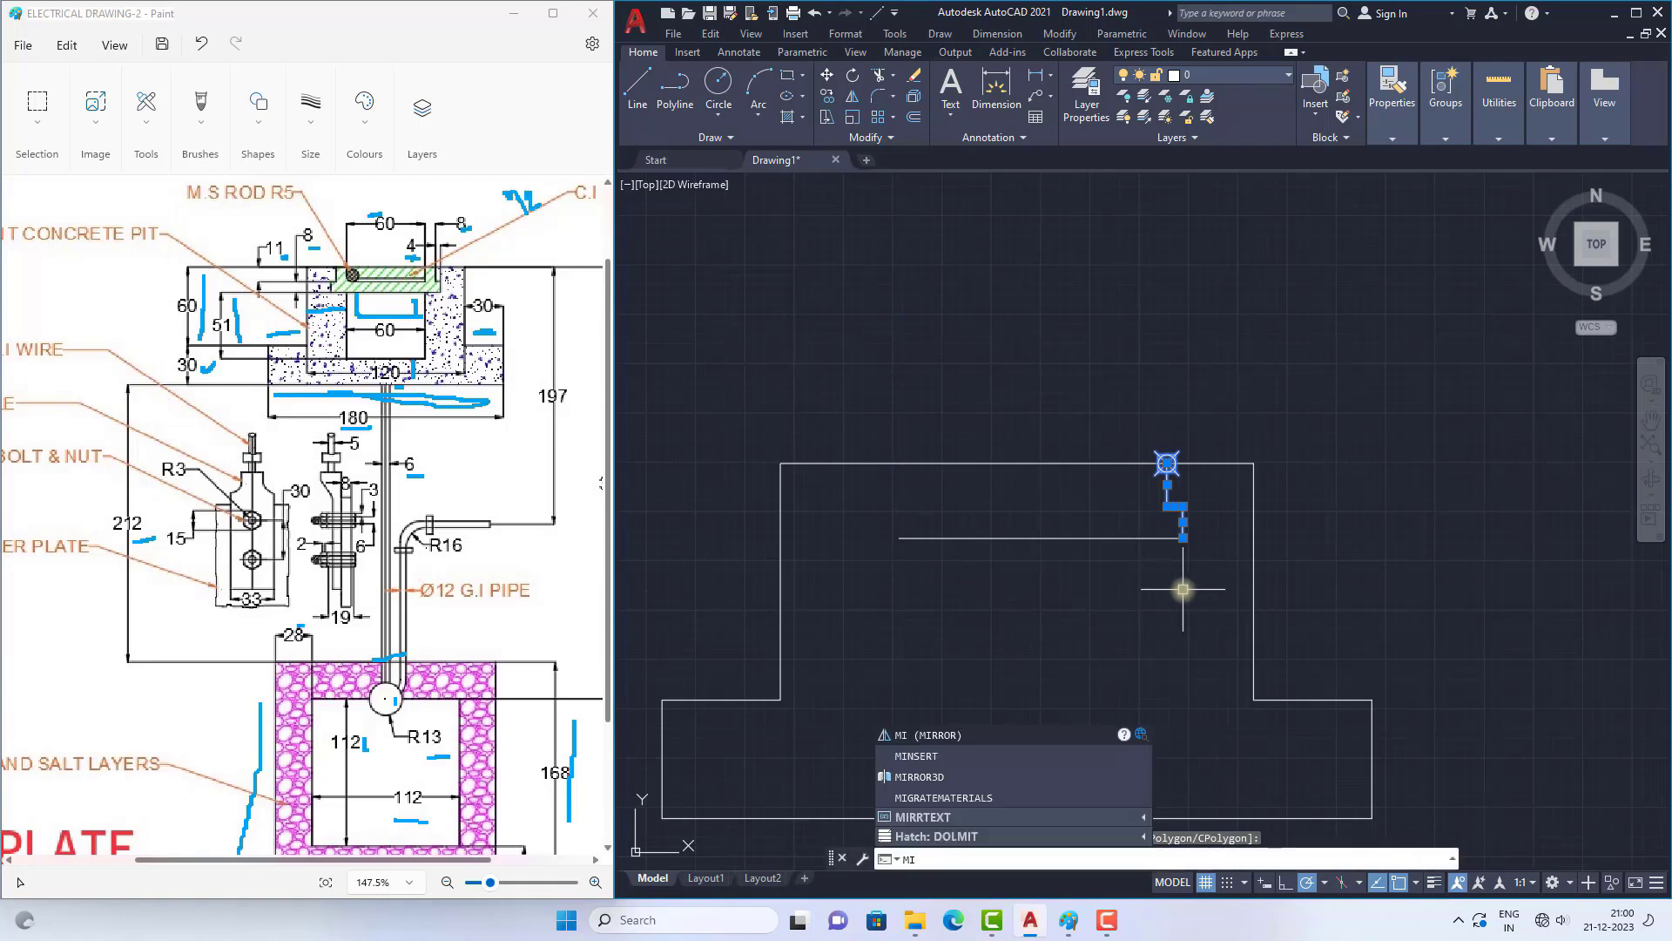
key(Return)
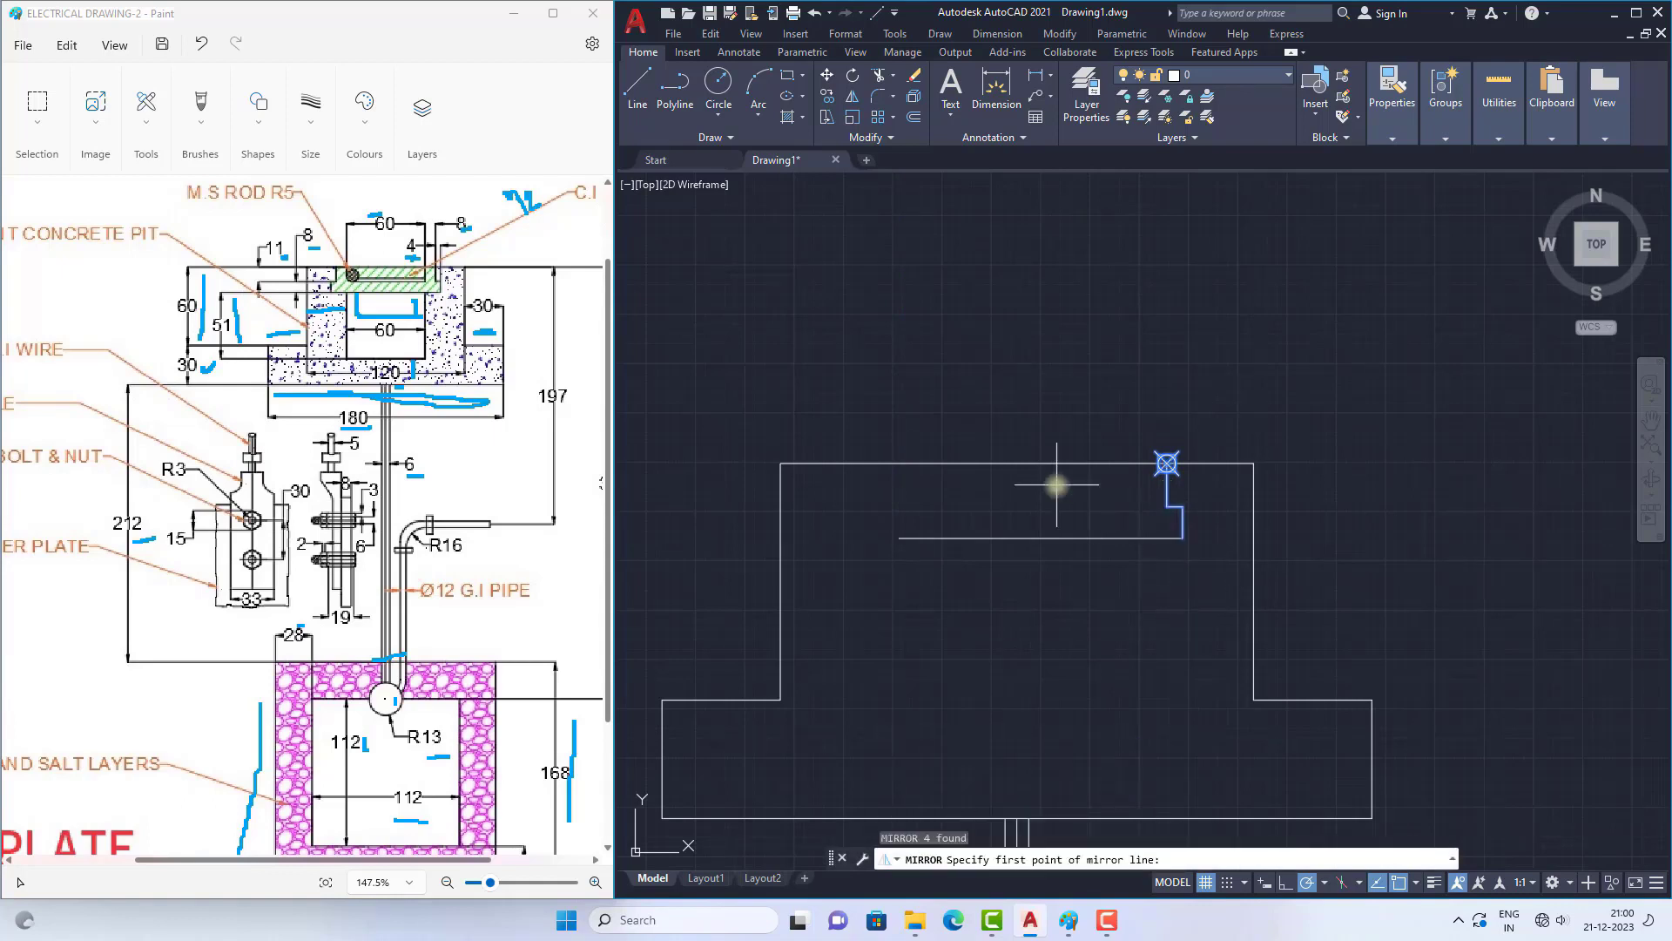
click(1032, 460)
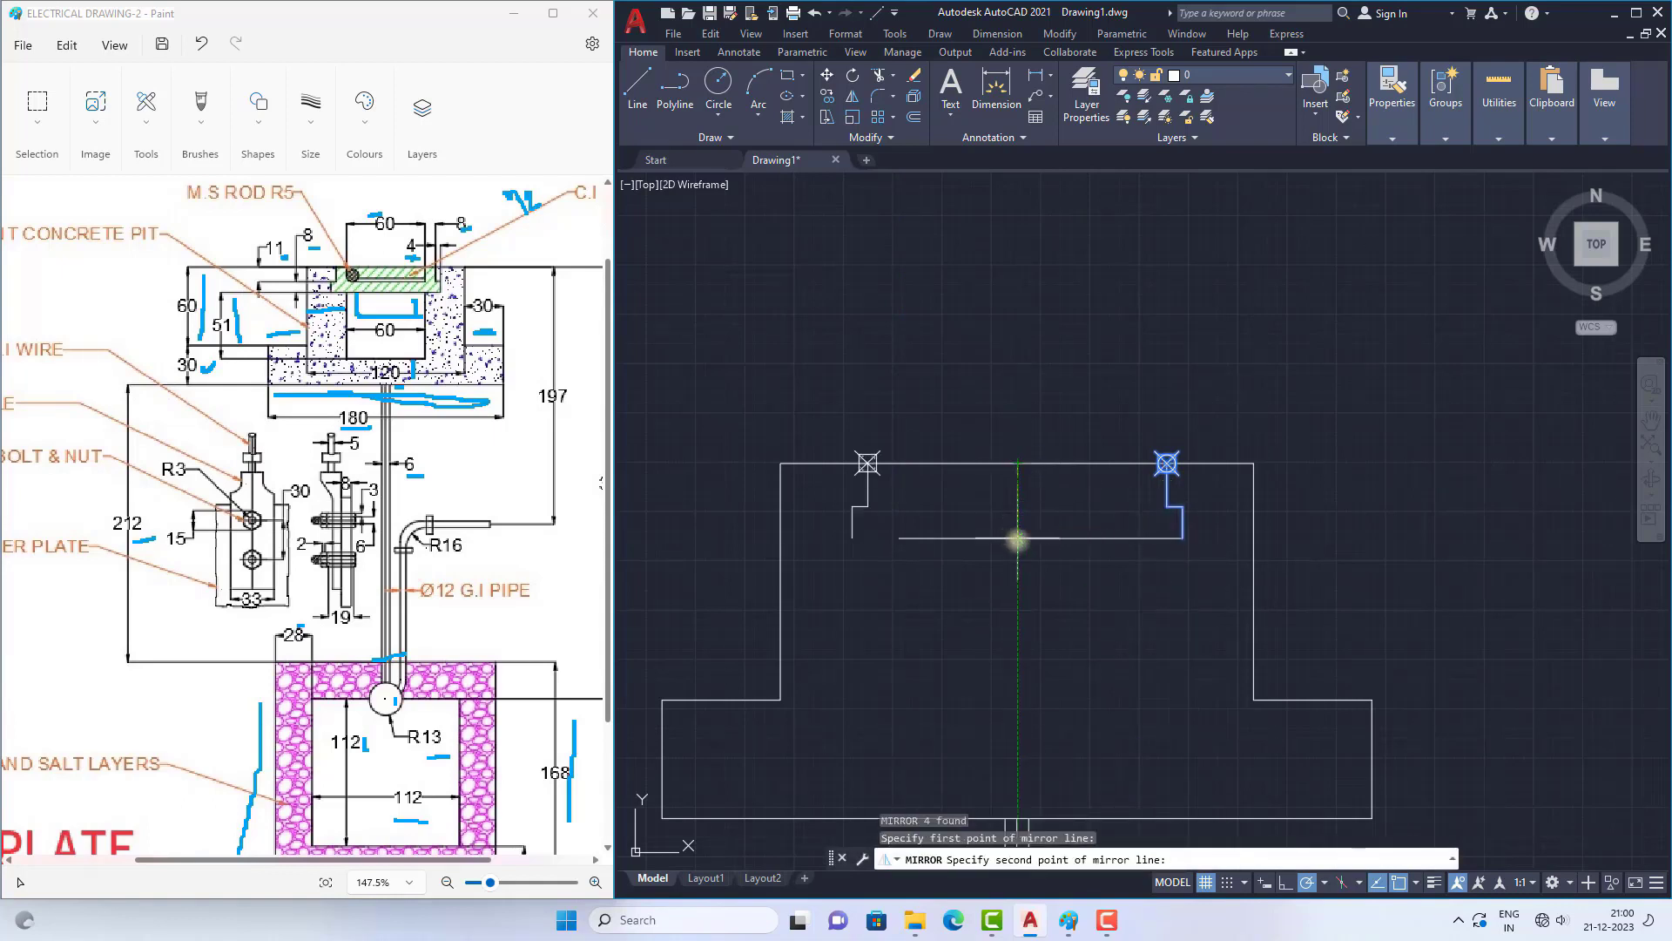
click(1021, 505)
right_click(1042, 386)
click(1069, 392)
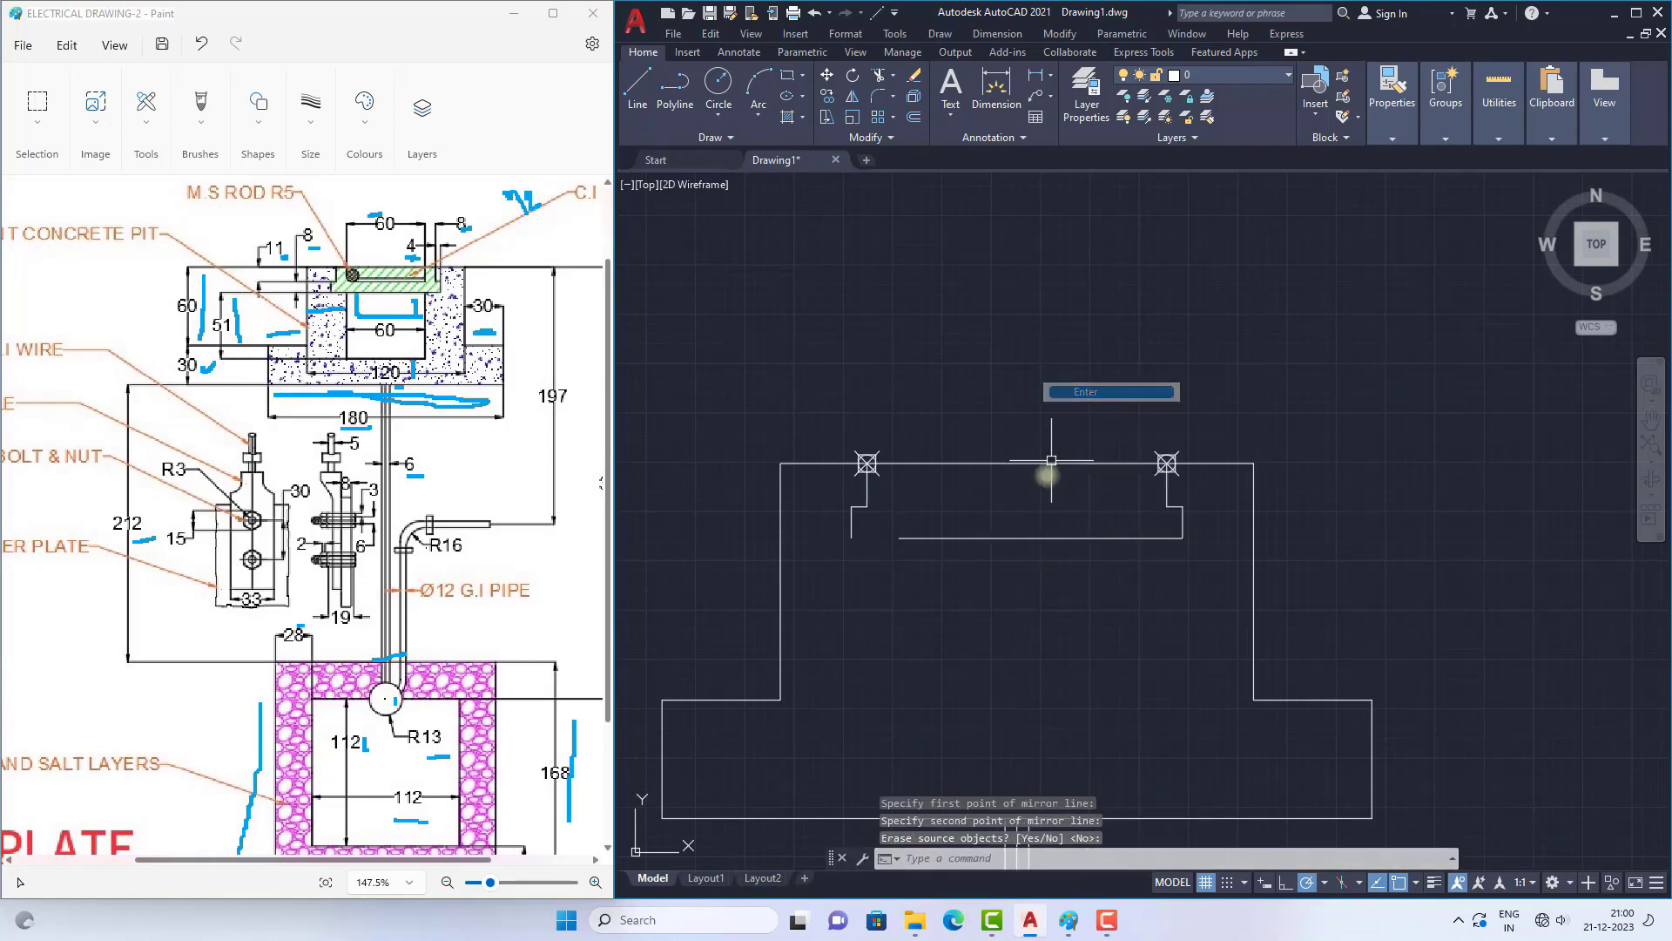
Step: Close the gap at the left of the recess's base with a line, and join the two base segments into one line
click(637, 87)
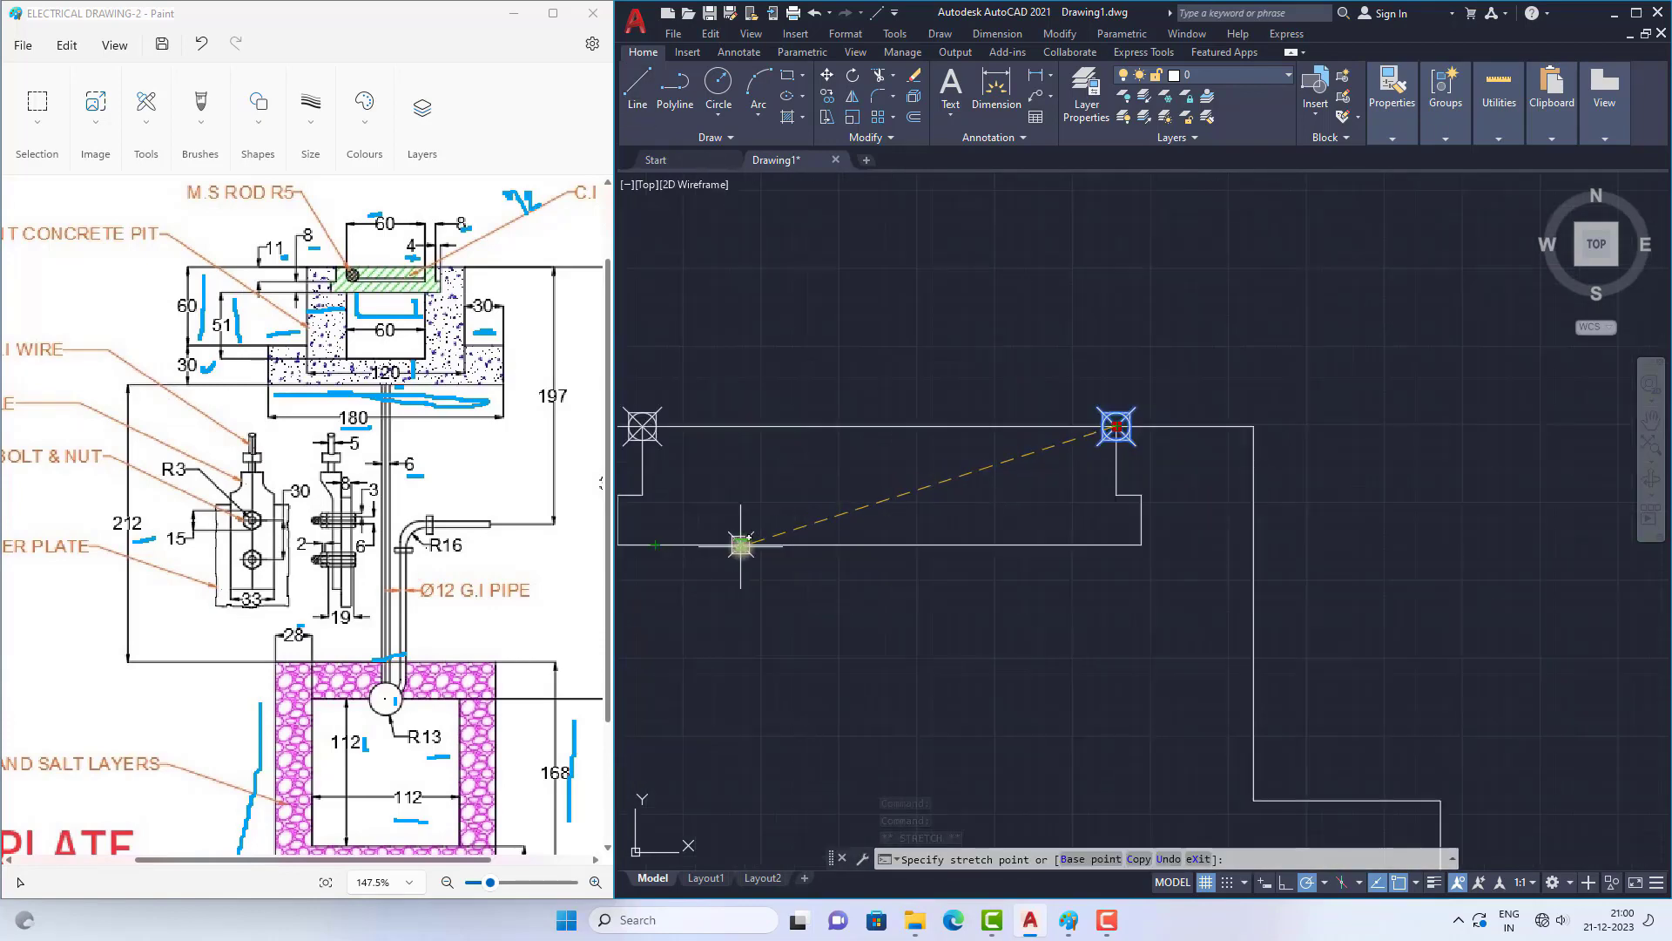
key(Escape)
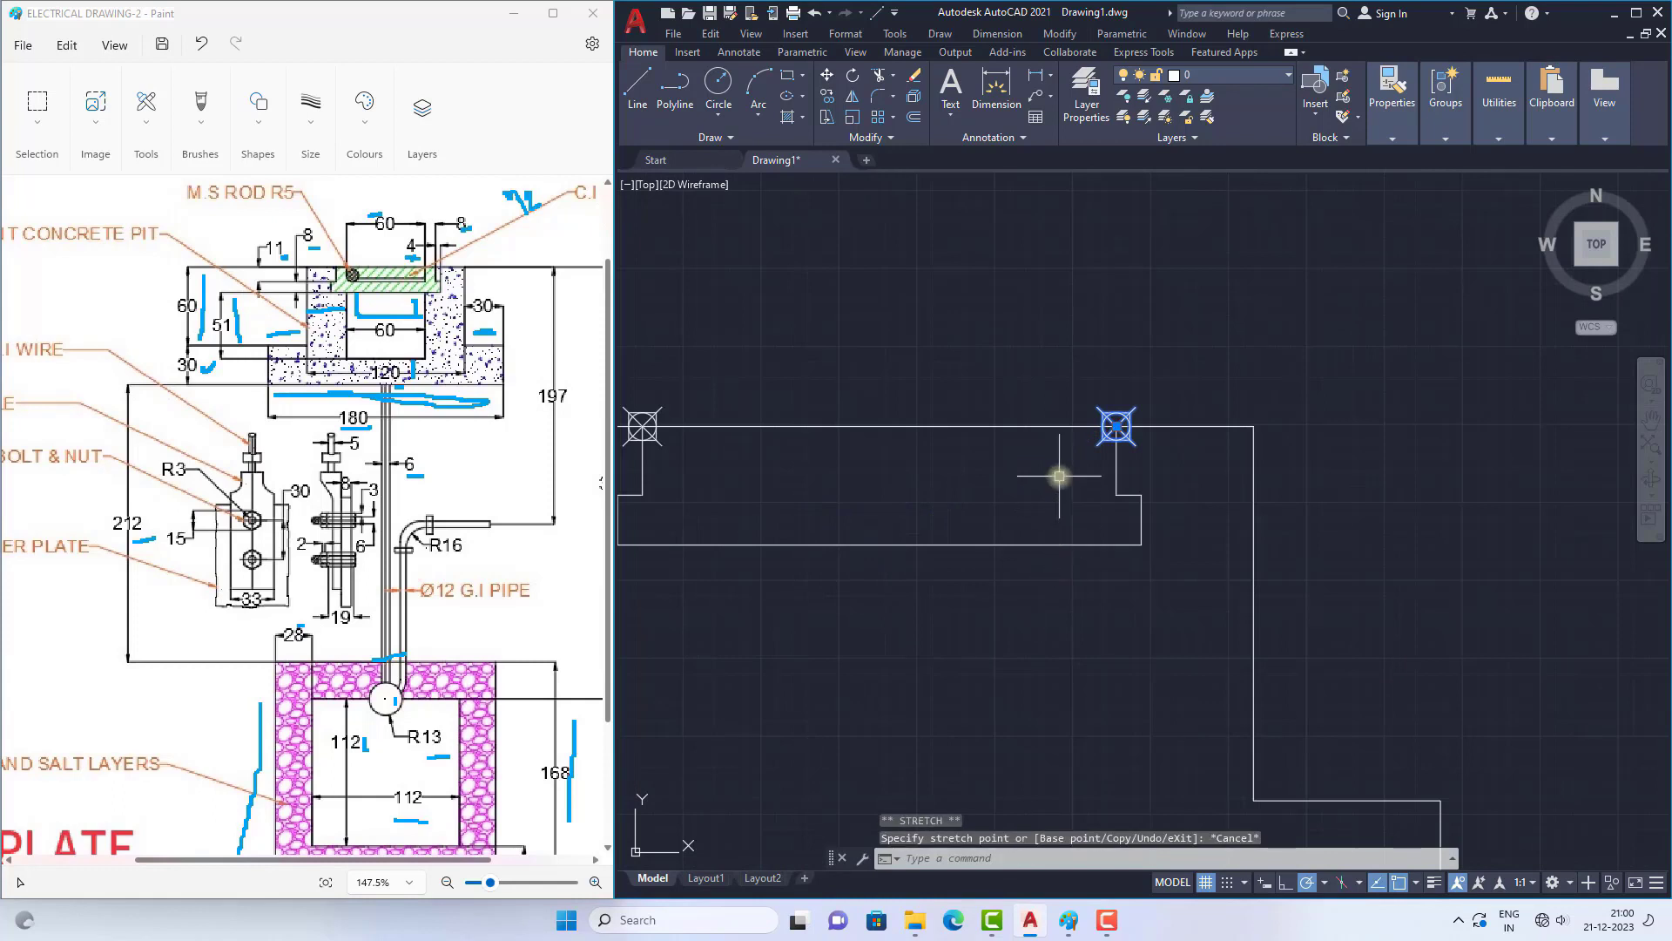
scroll(1059, 476, down, 2)
text(J)
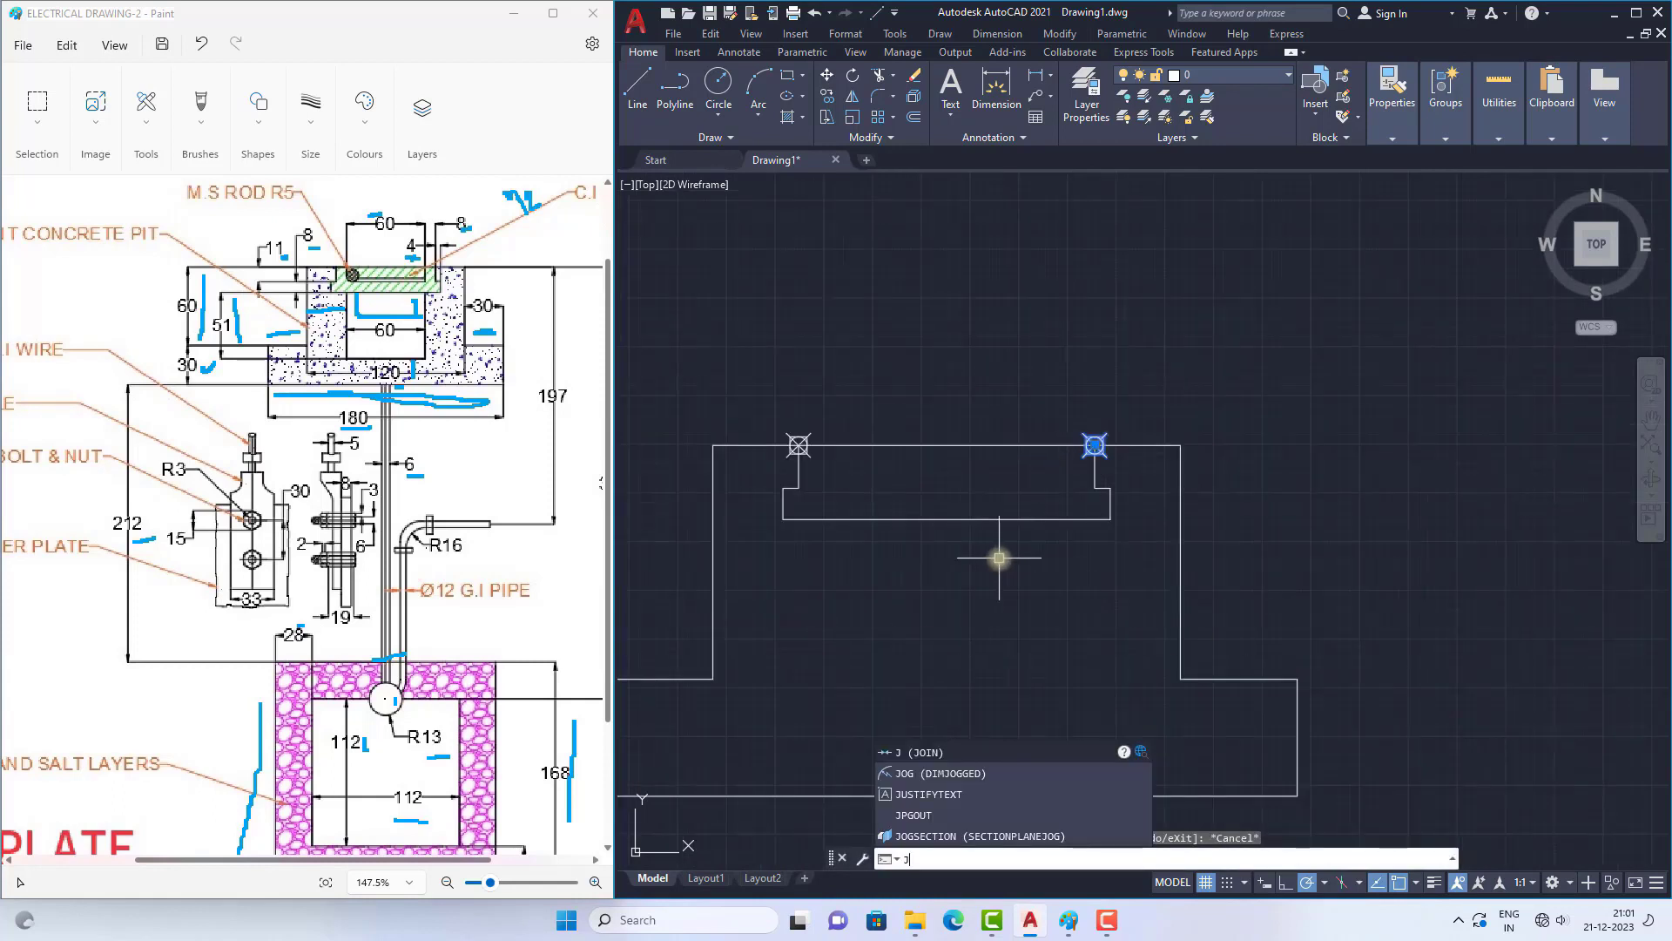
key(Return)
click(1016, 519)
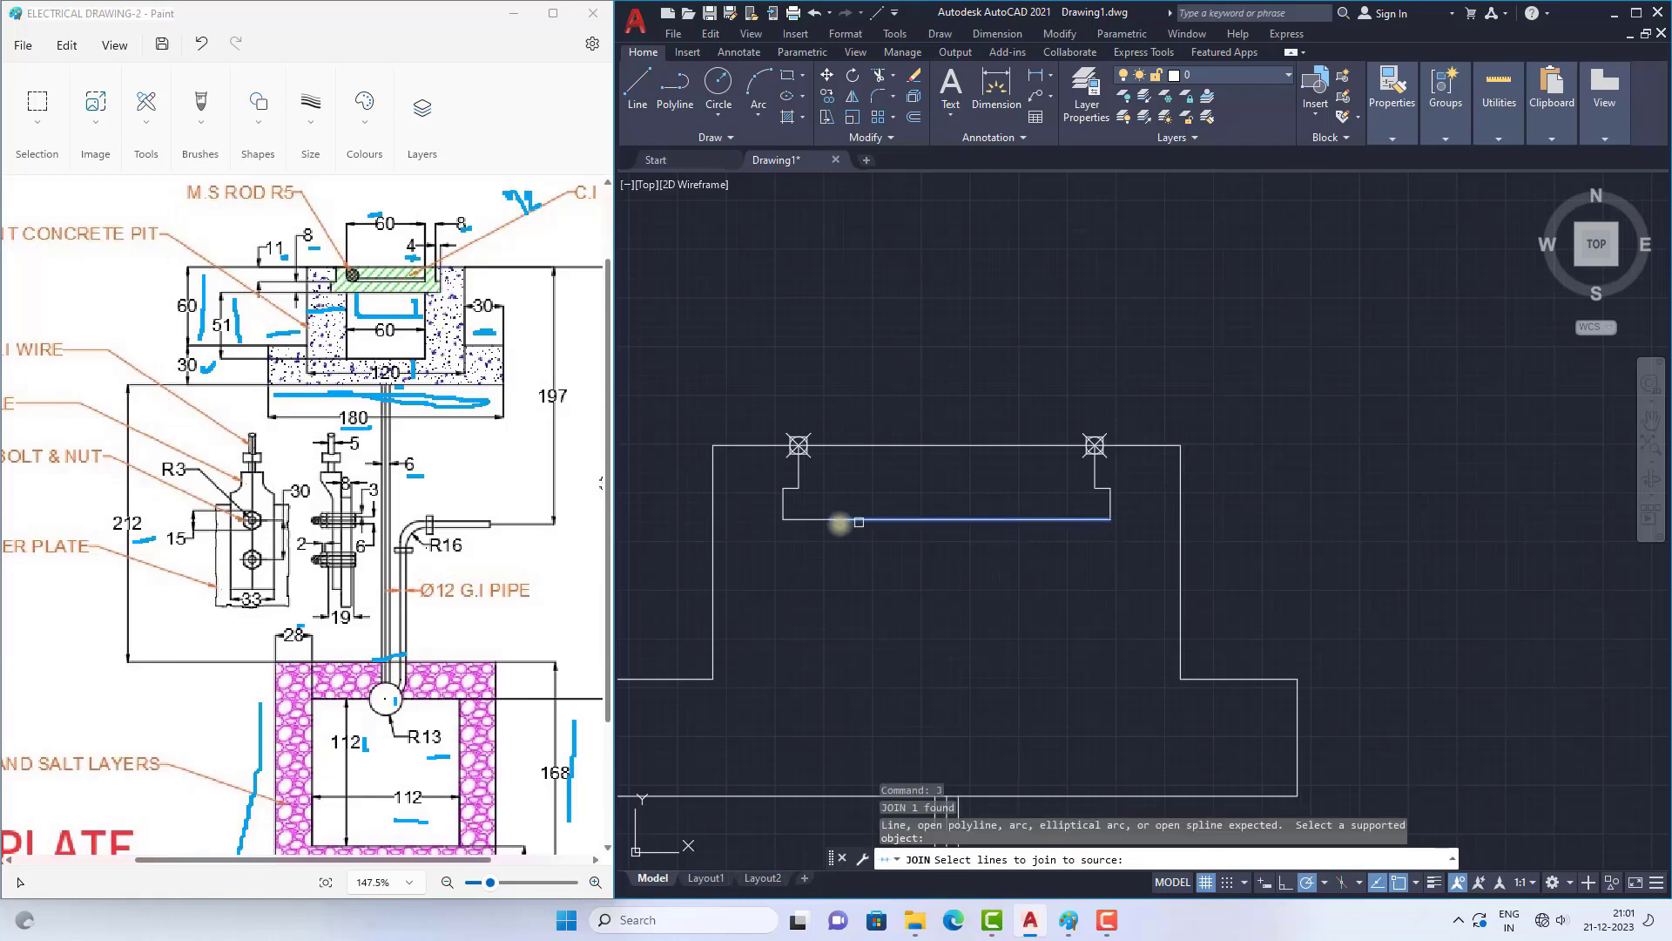
click(808, 521)
key(Return)
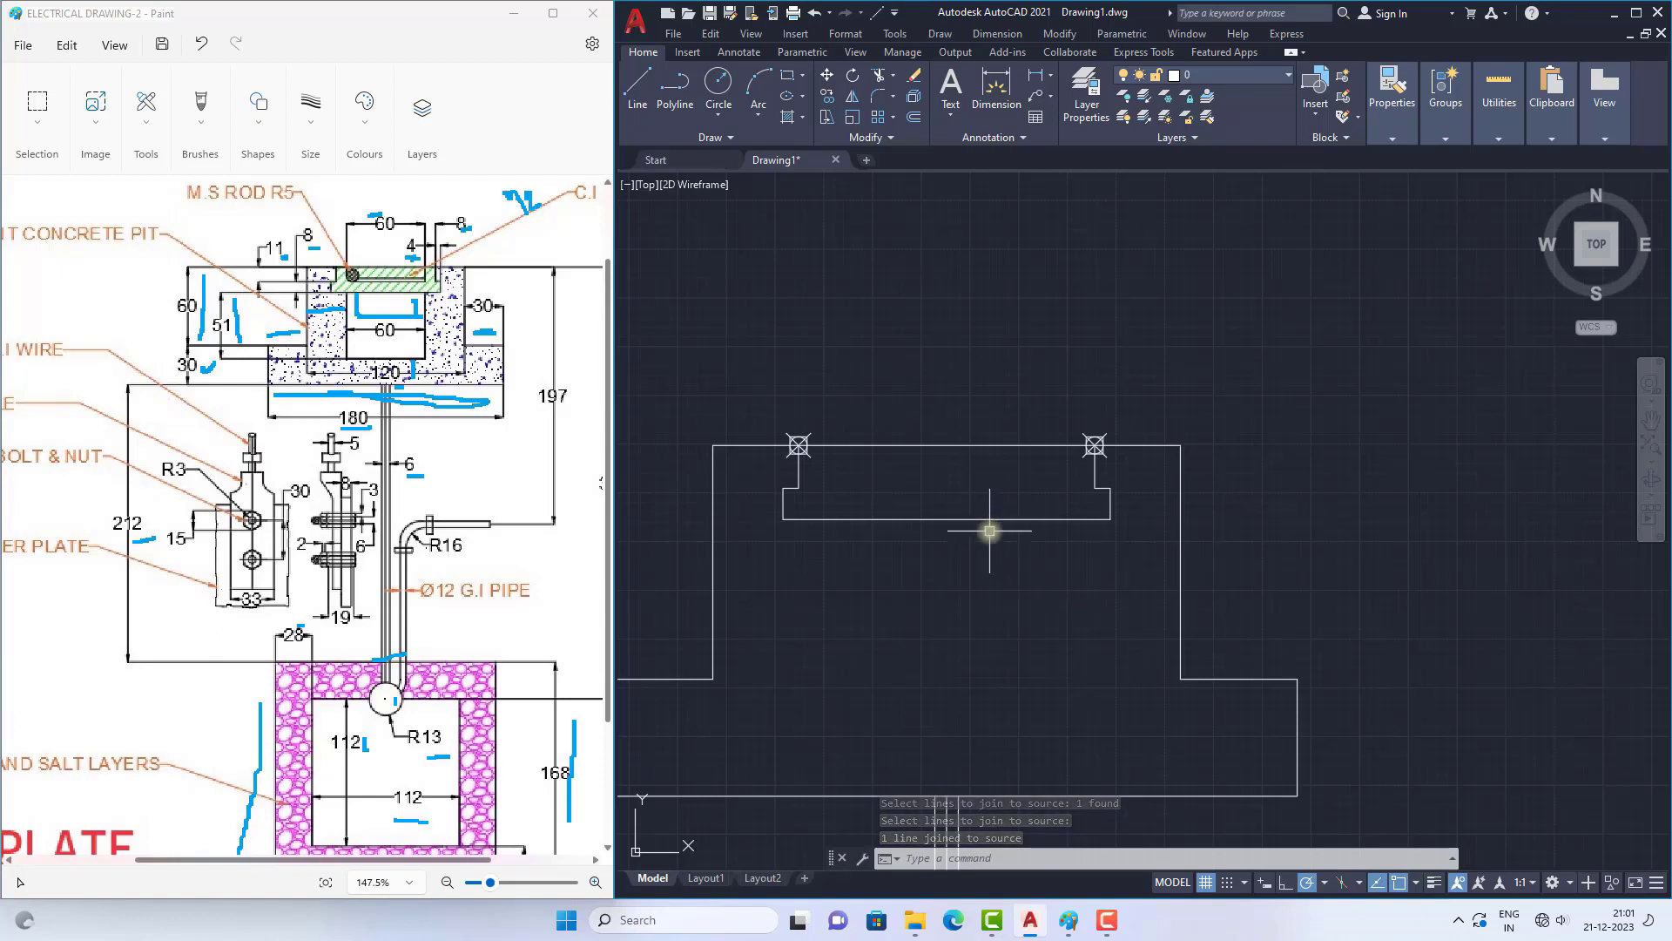
Step: Place a point at the midpoint of the cover recess's base line
text(PO)
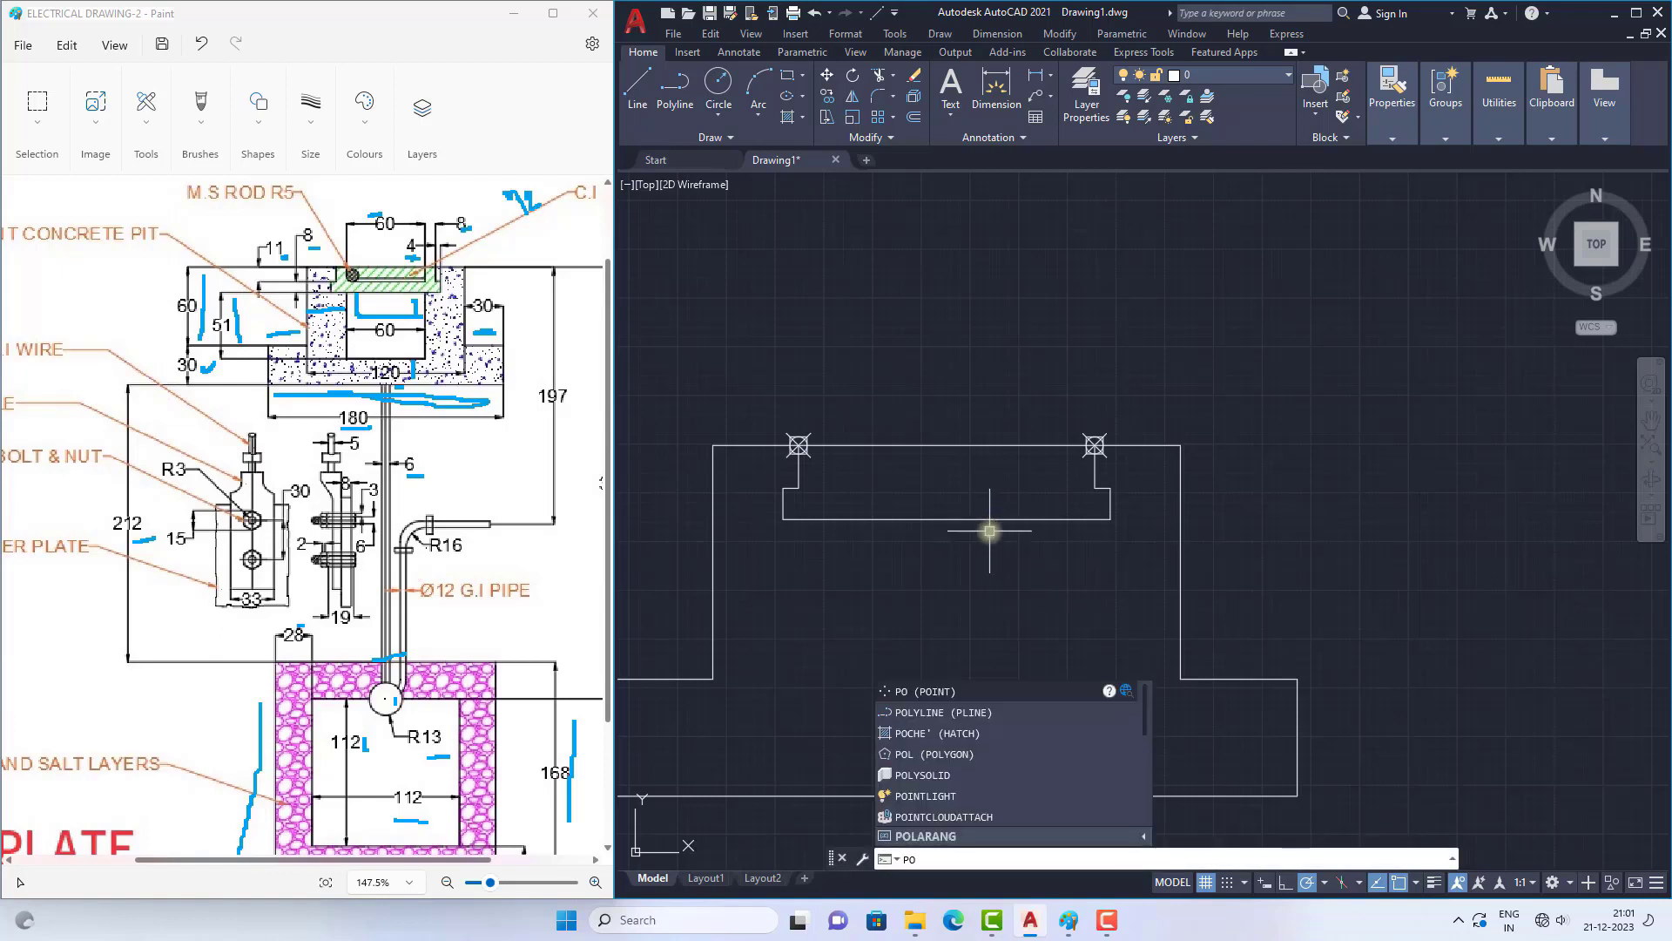
key(Return)
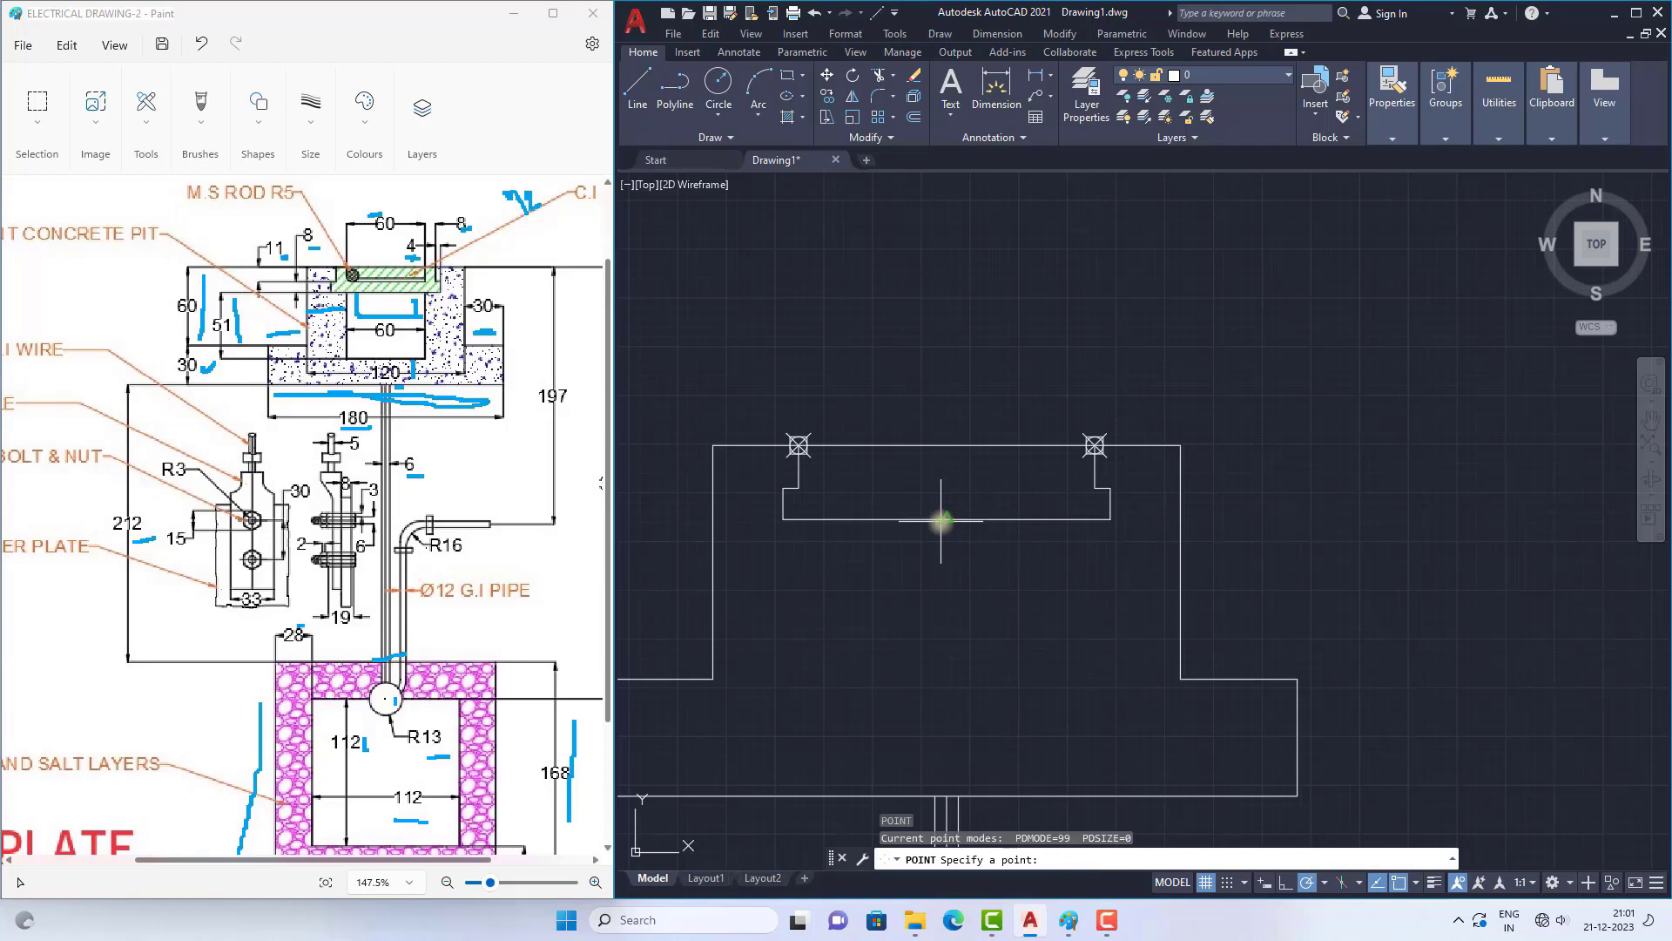
click(949, 519)
scroll(1050, 422, down, 2)
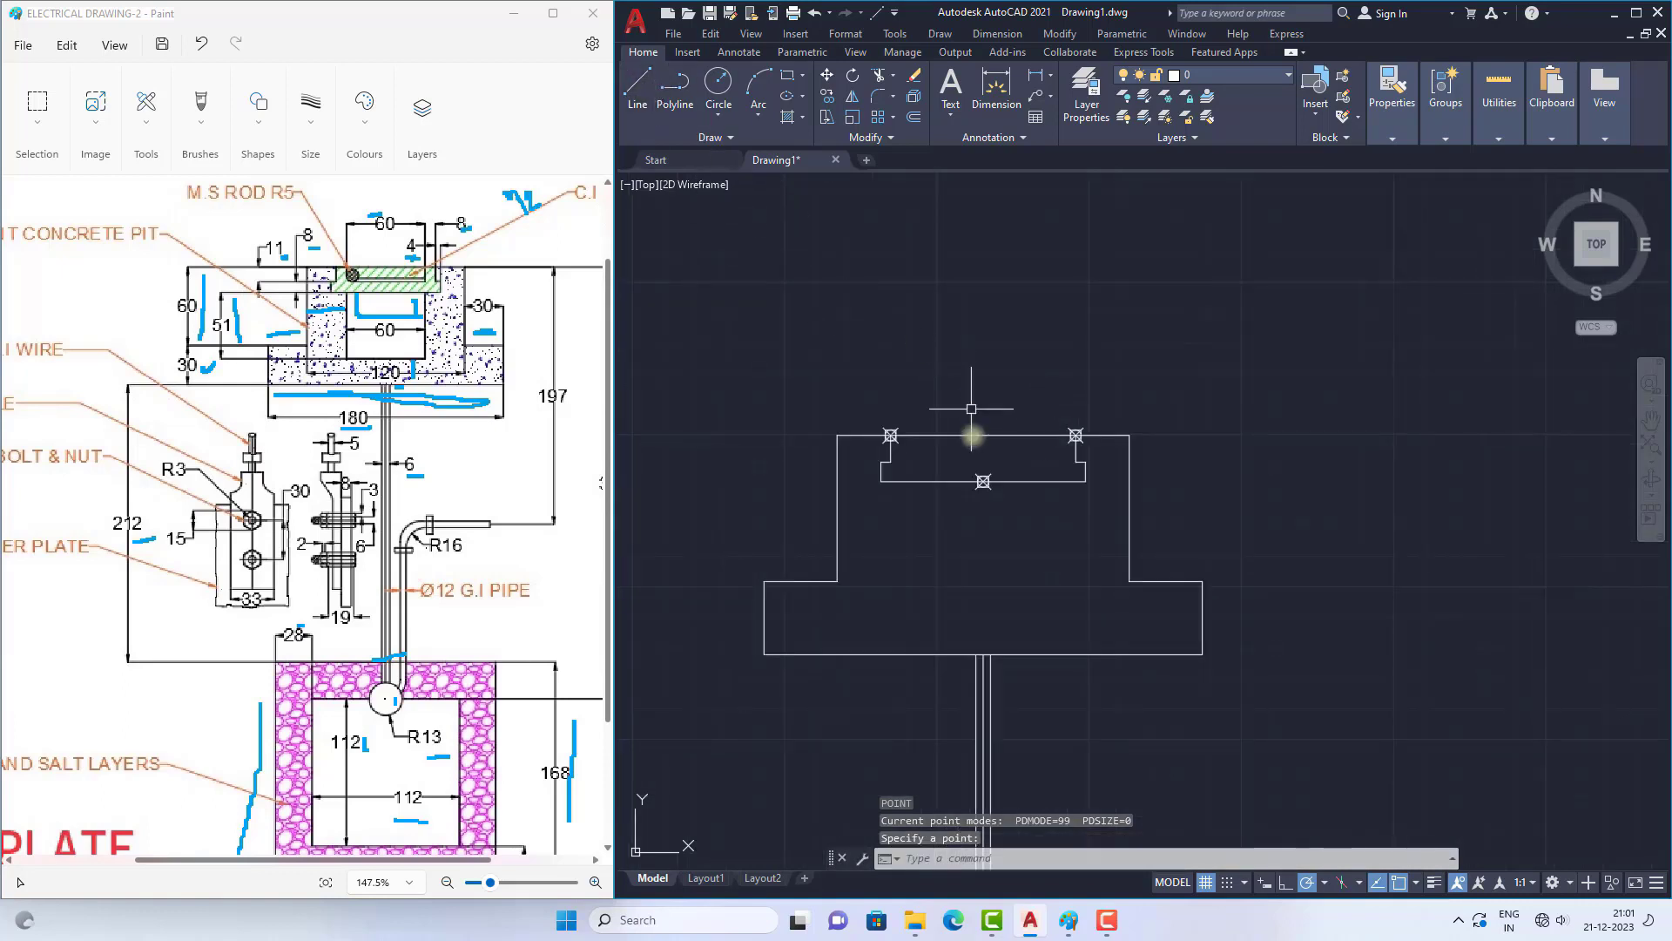
Step: Move the point at the middle of the cover recess's base line 30 to the right along that line
scroll(984, 461, up, 4)
click(827, 75)
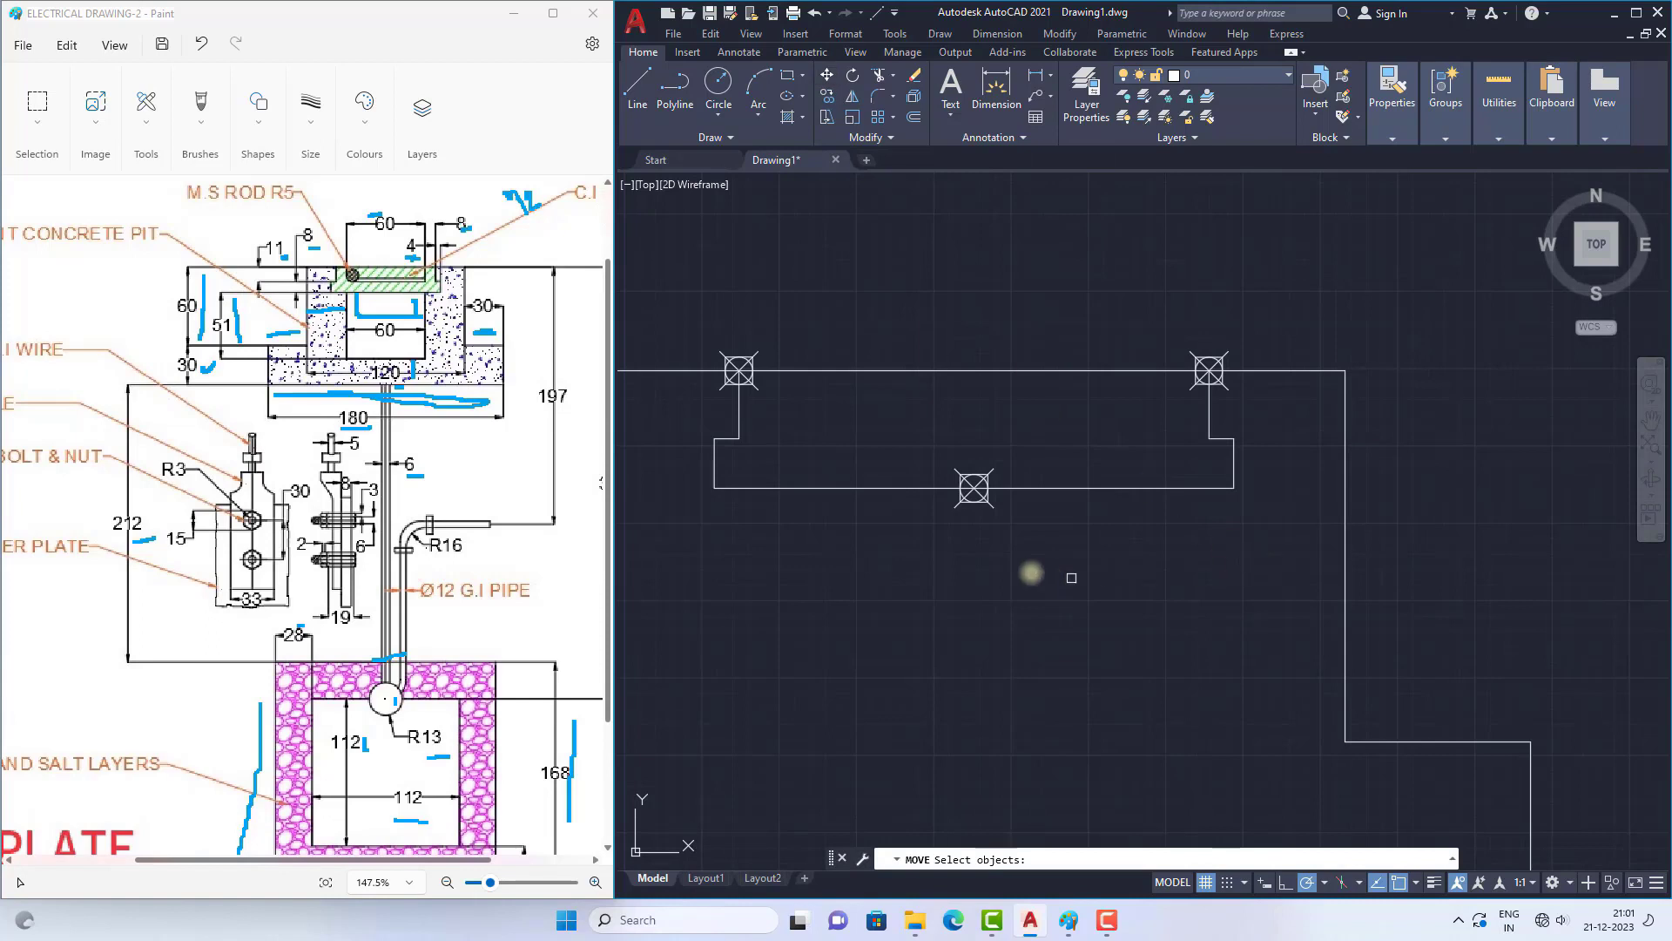
click(977, 495)
key(Return)
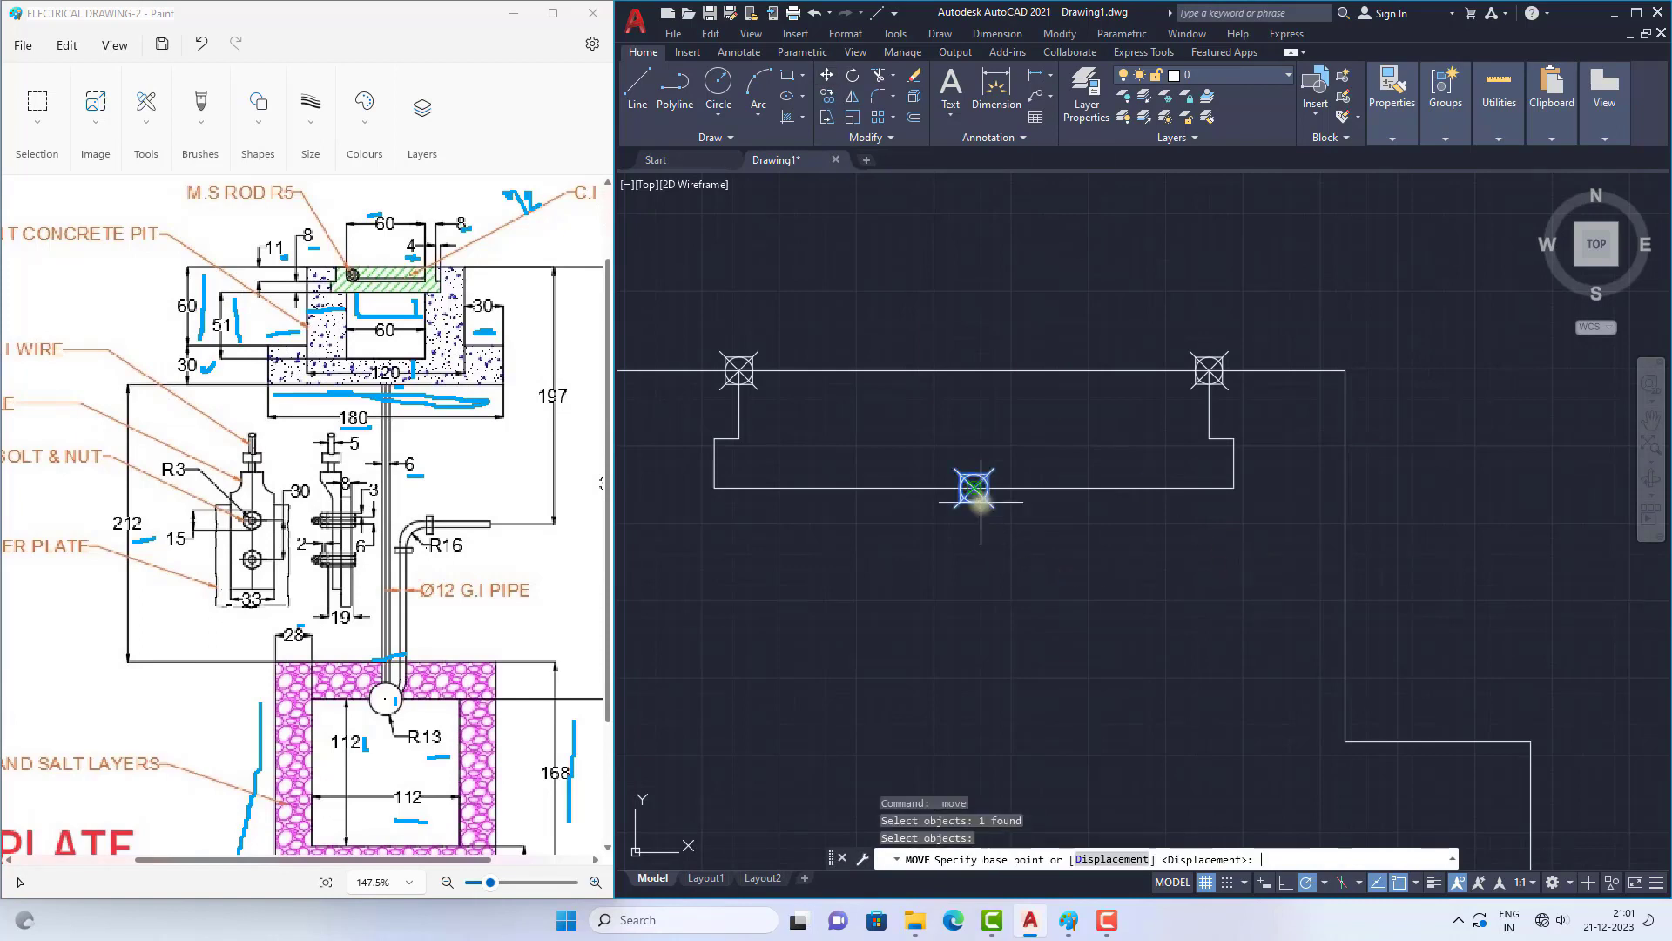
click(974, 487)
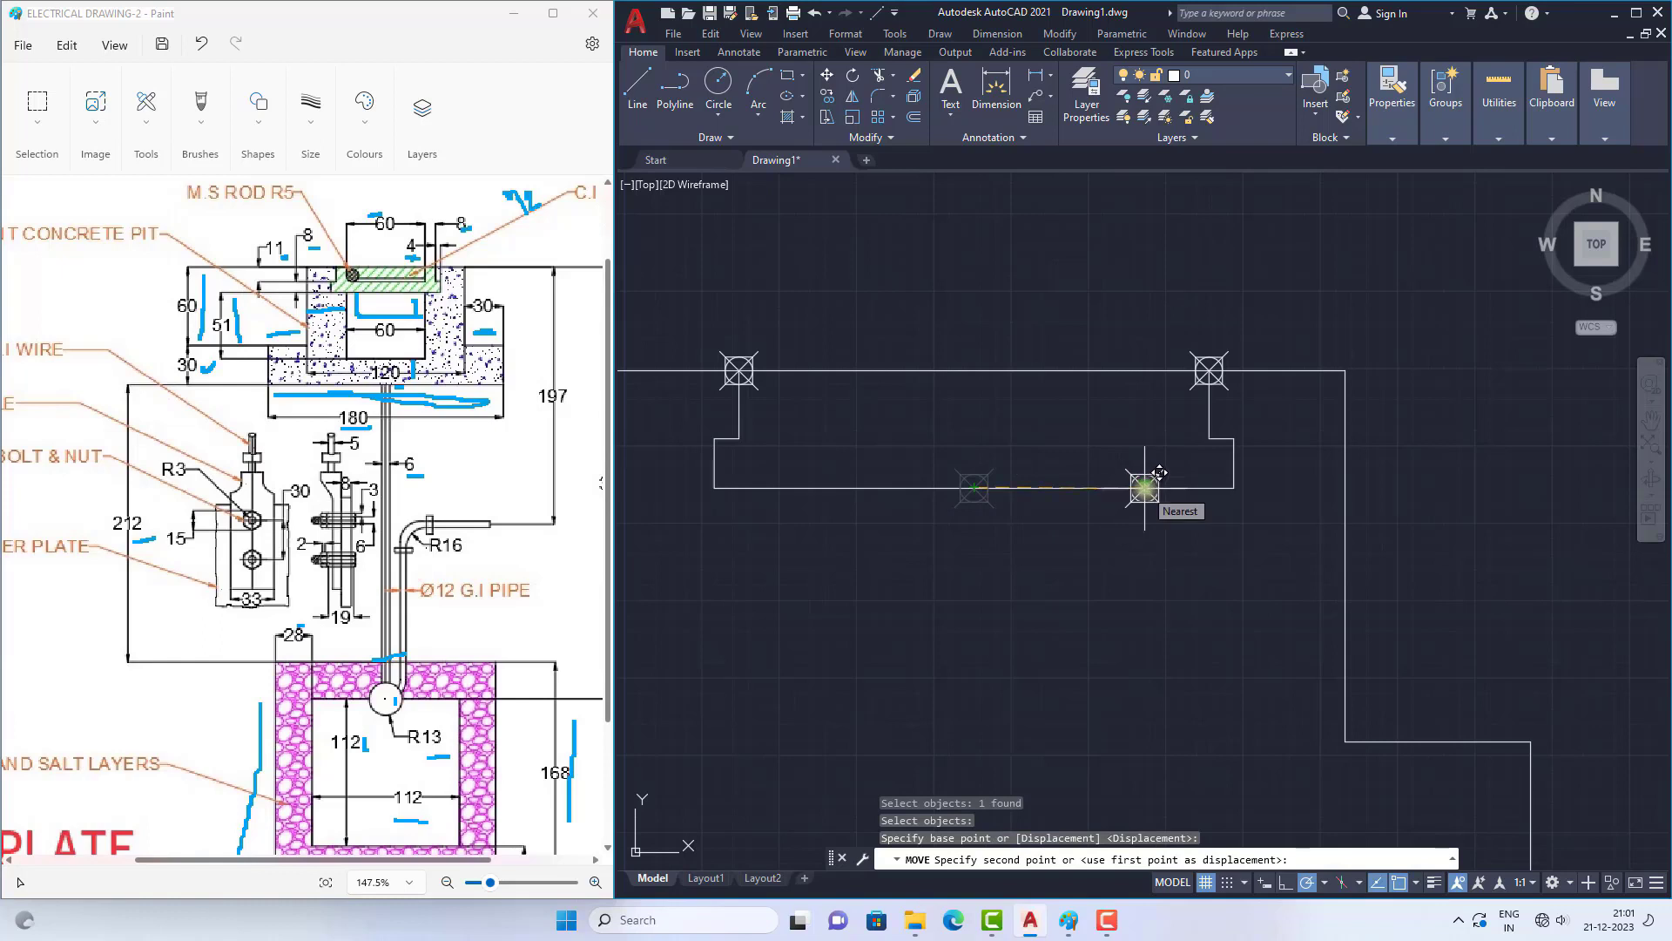
key(Return)
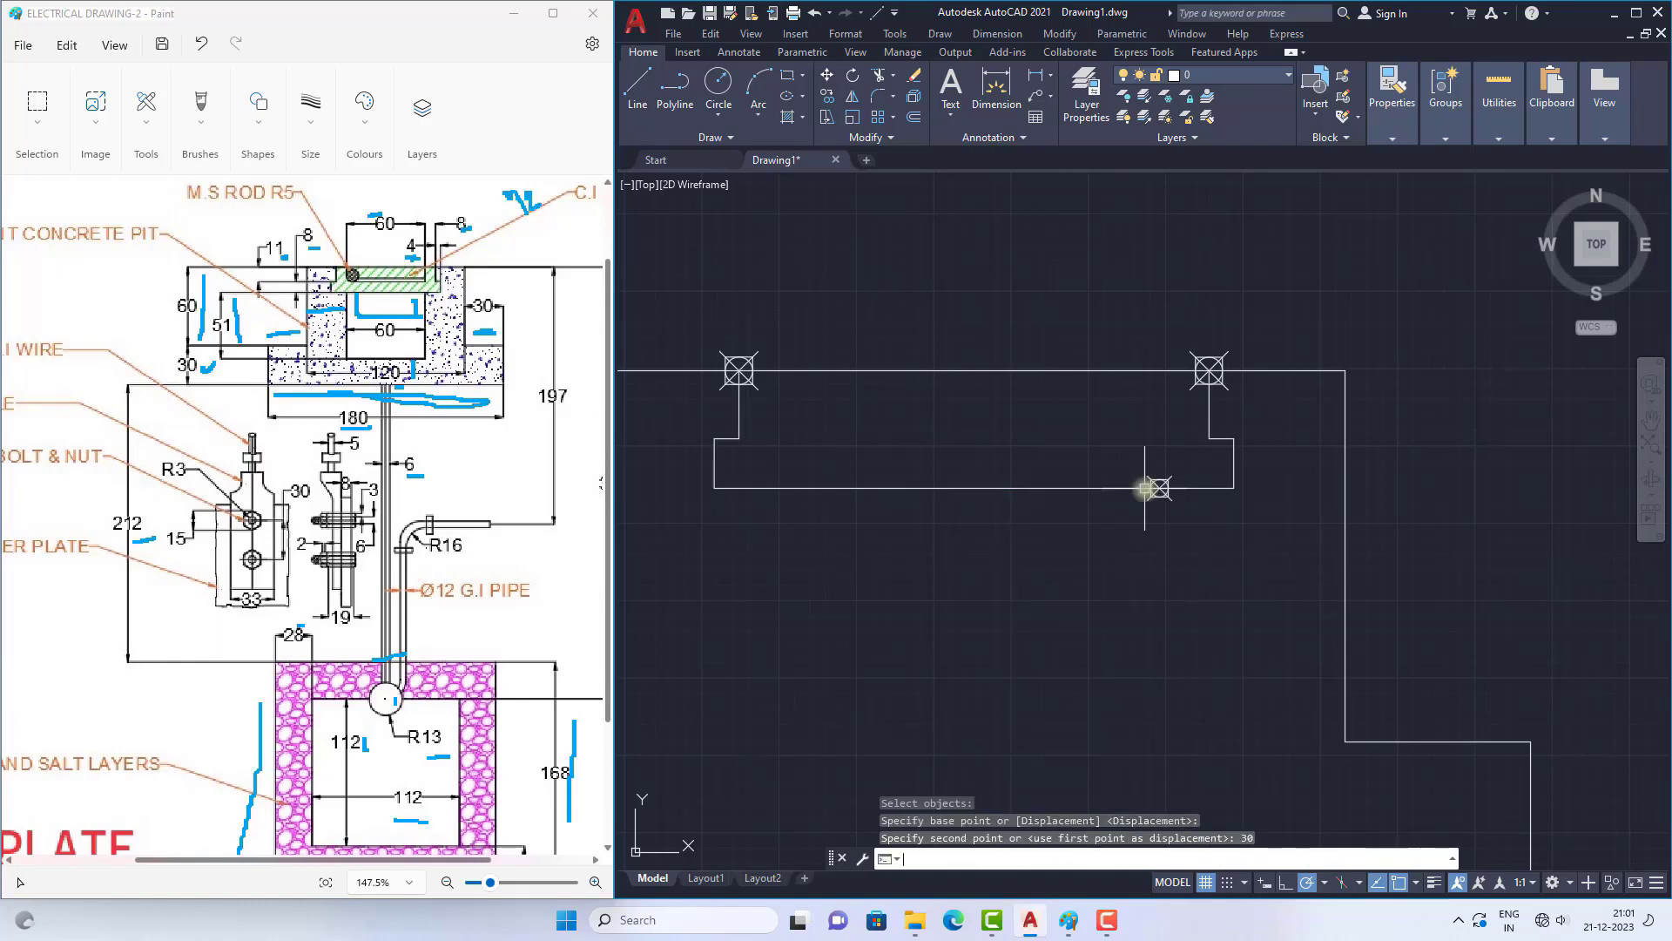
Step: Draw the pit's inner cavity from the moved point with lines 51 down, 60 left and back up to the recess's base line
text(l)
key(Return)
scroll(1267, 484, up, 2)
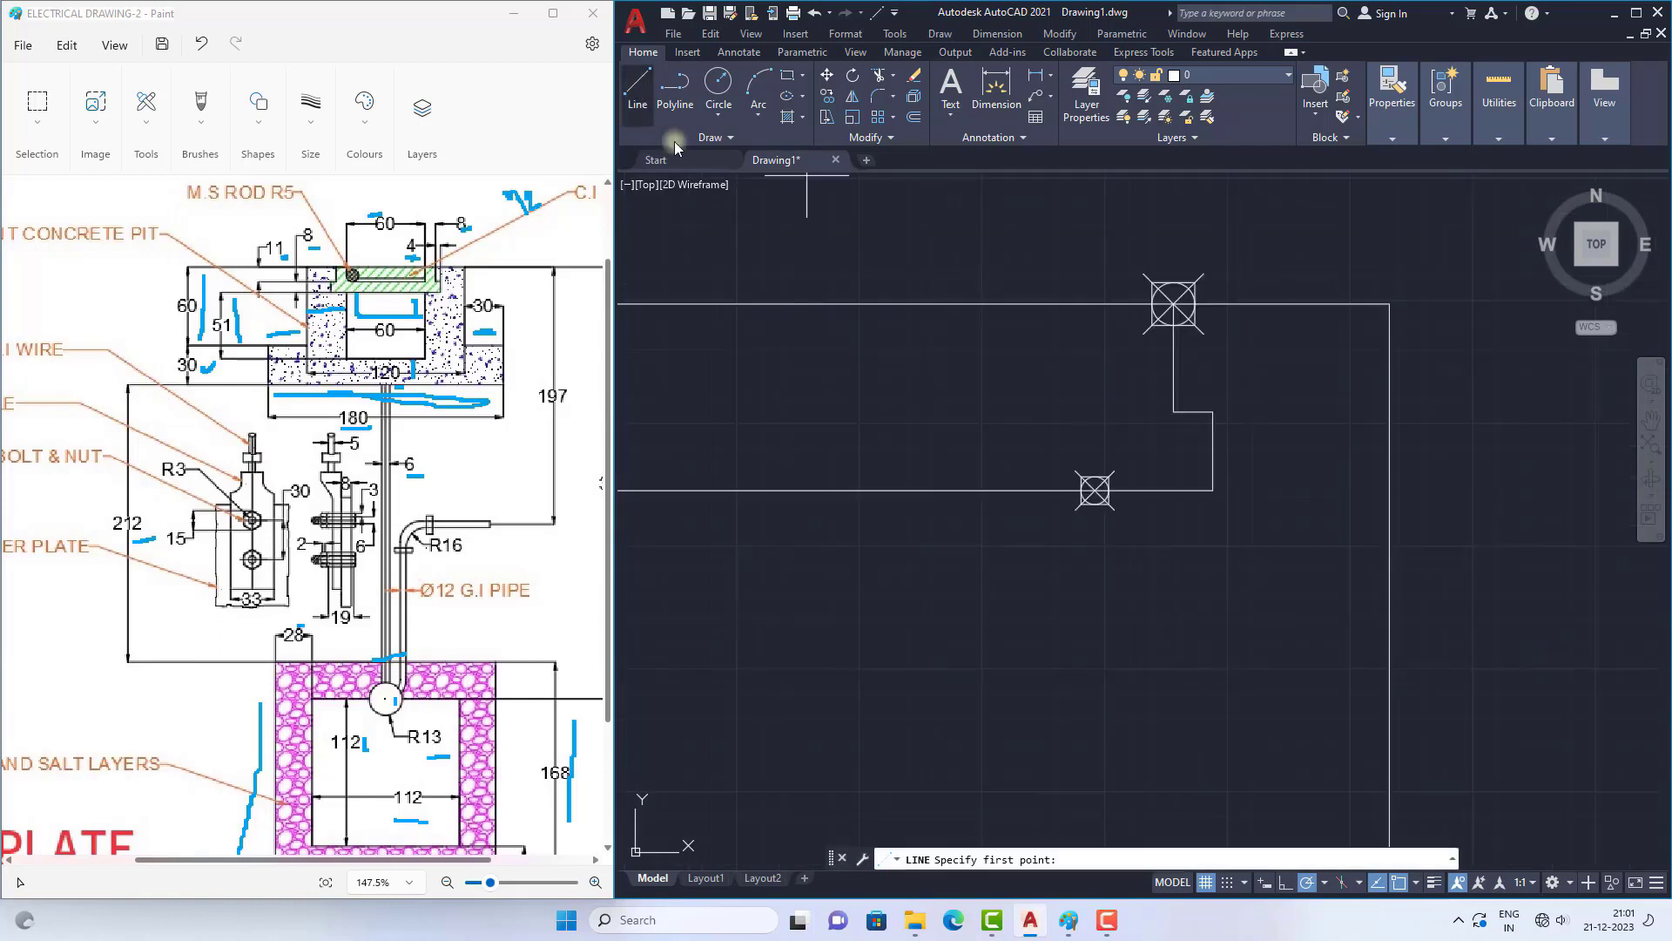
click(1094, 490)
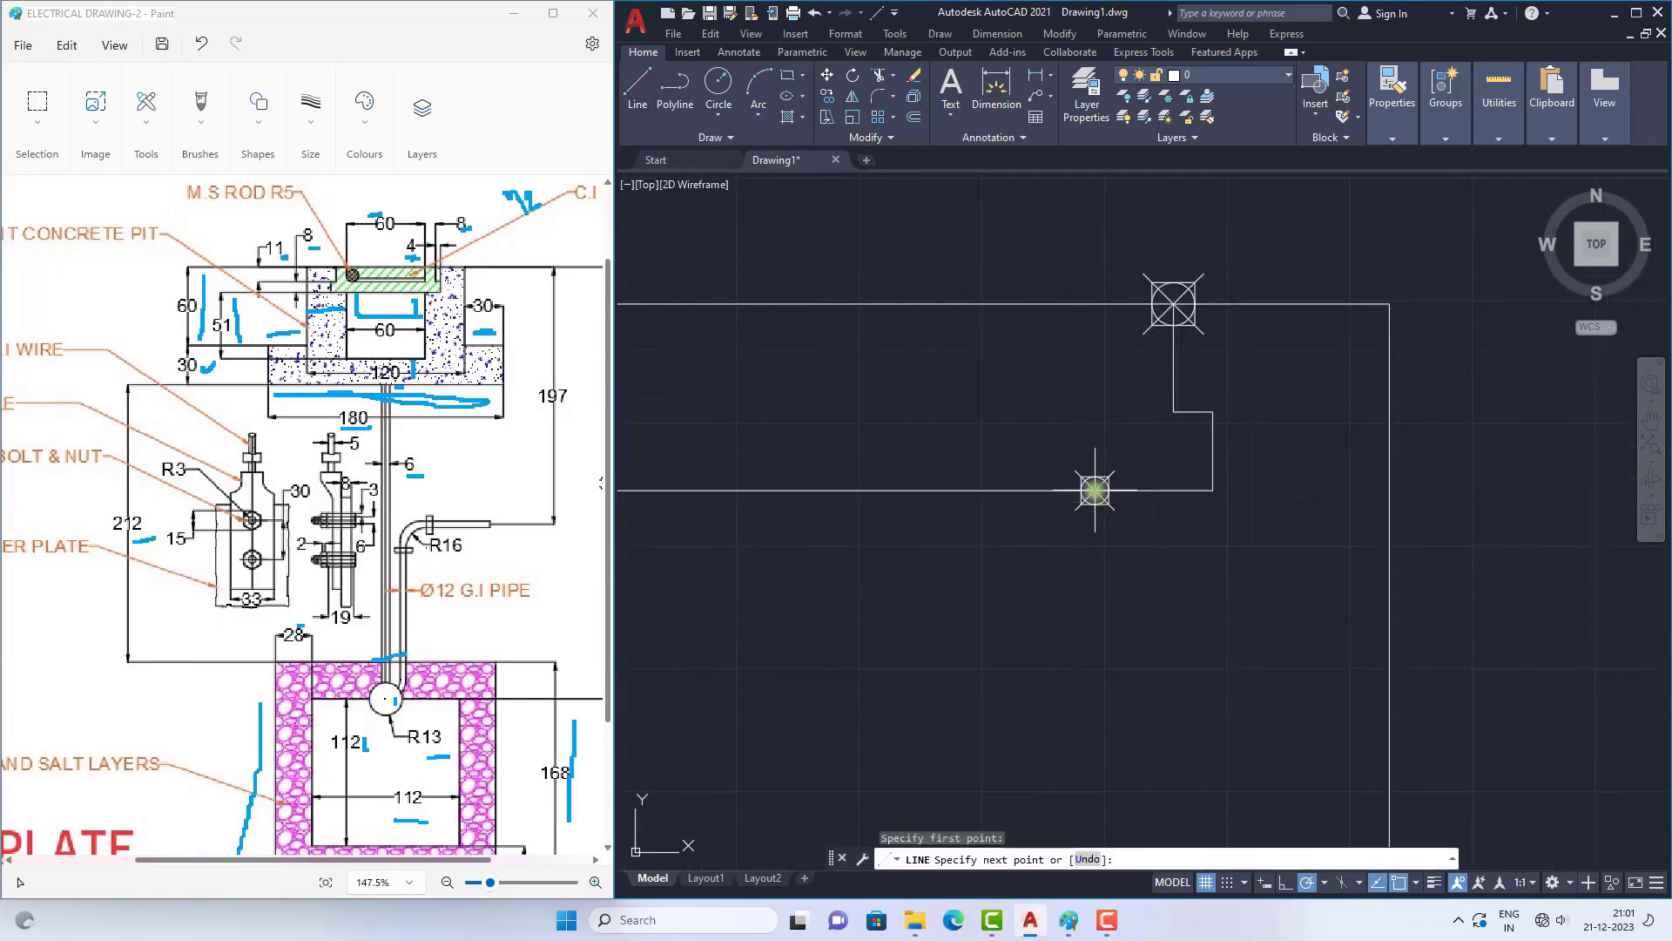
scroll(1117, 449, down, 4)
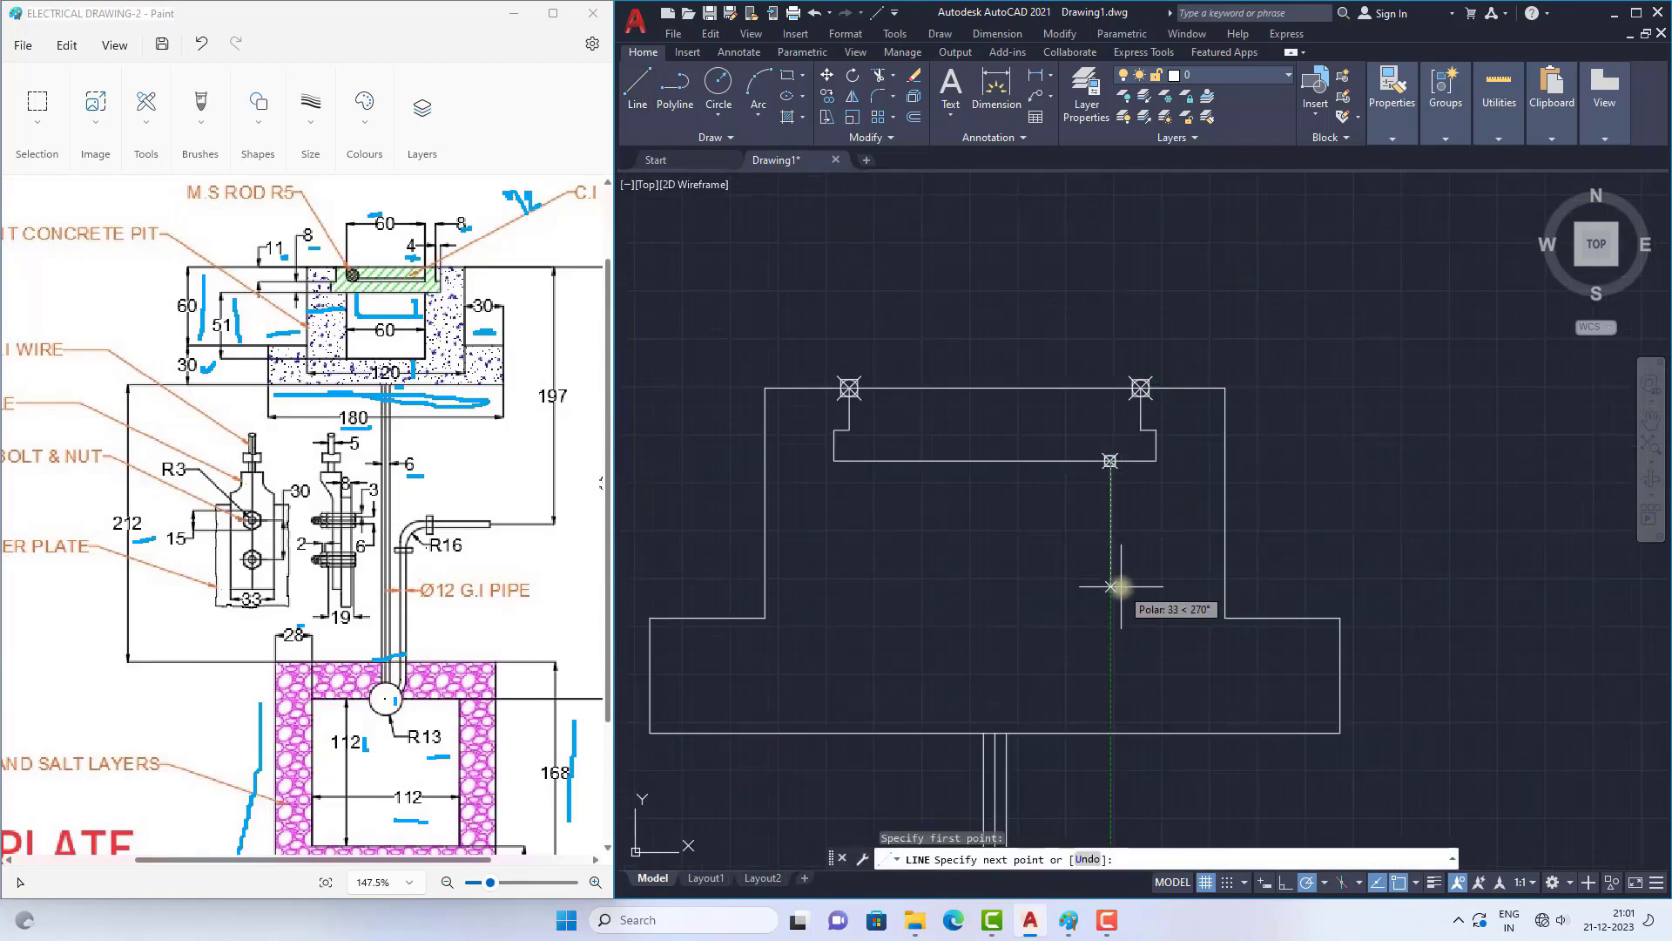
click(244, 295)
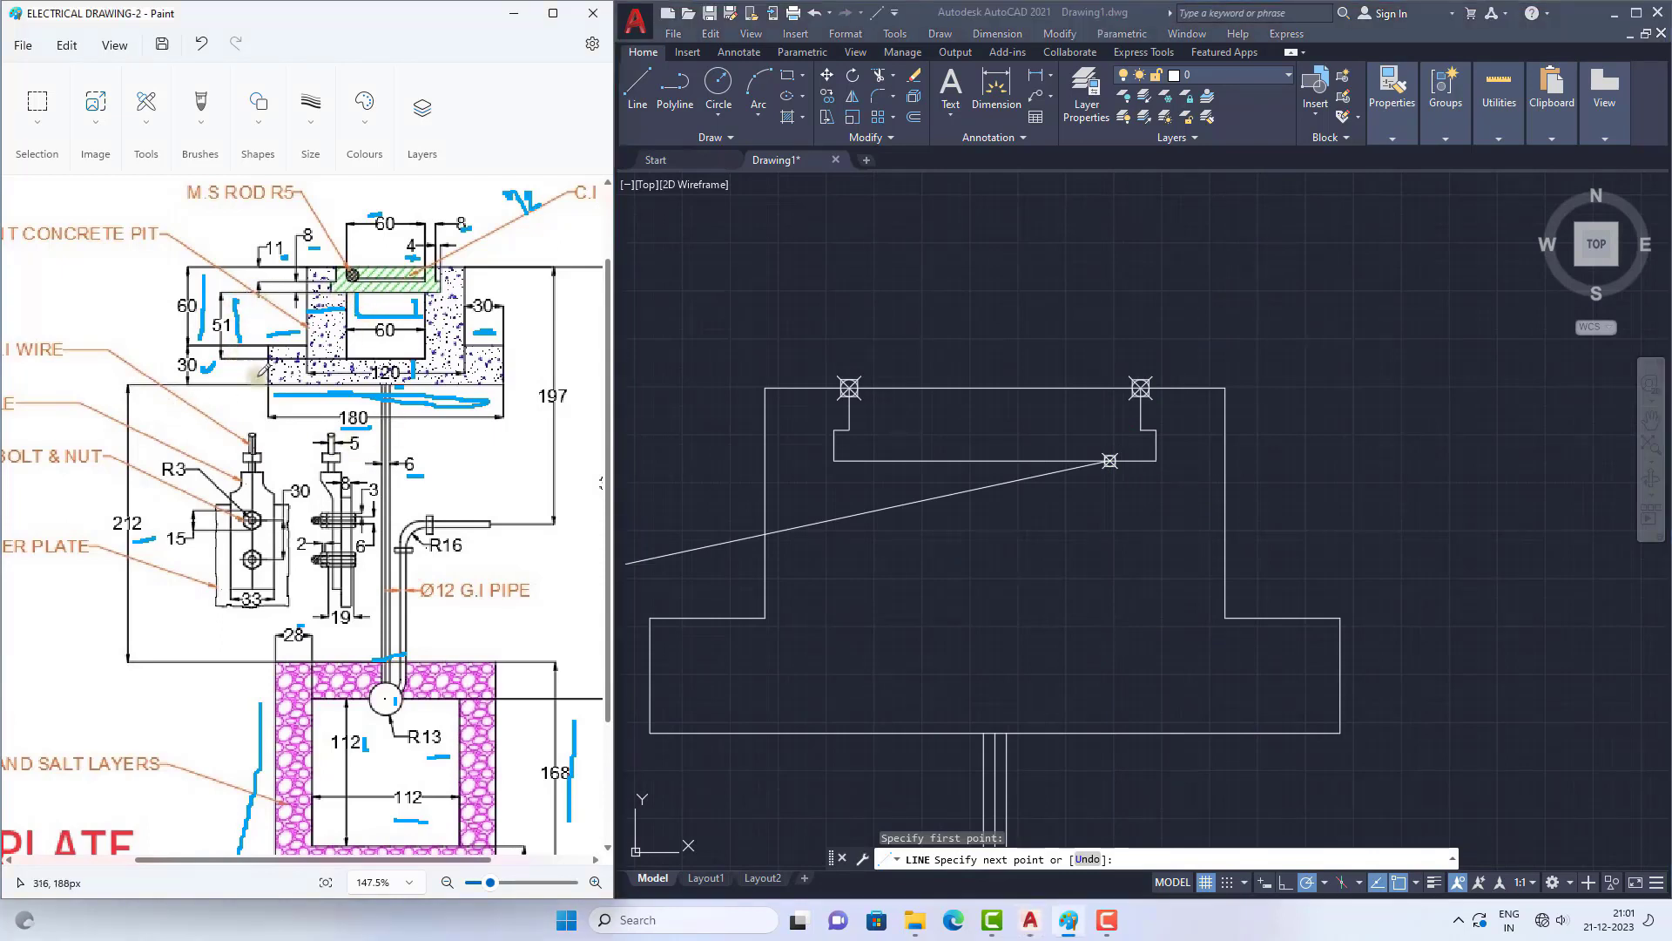
click(990, 505)
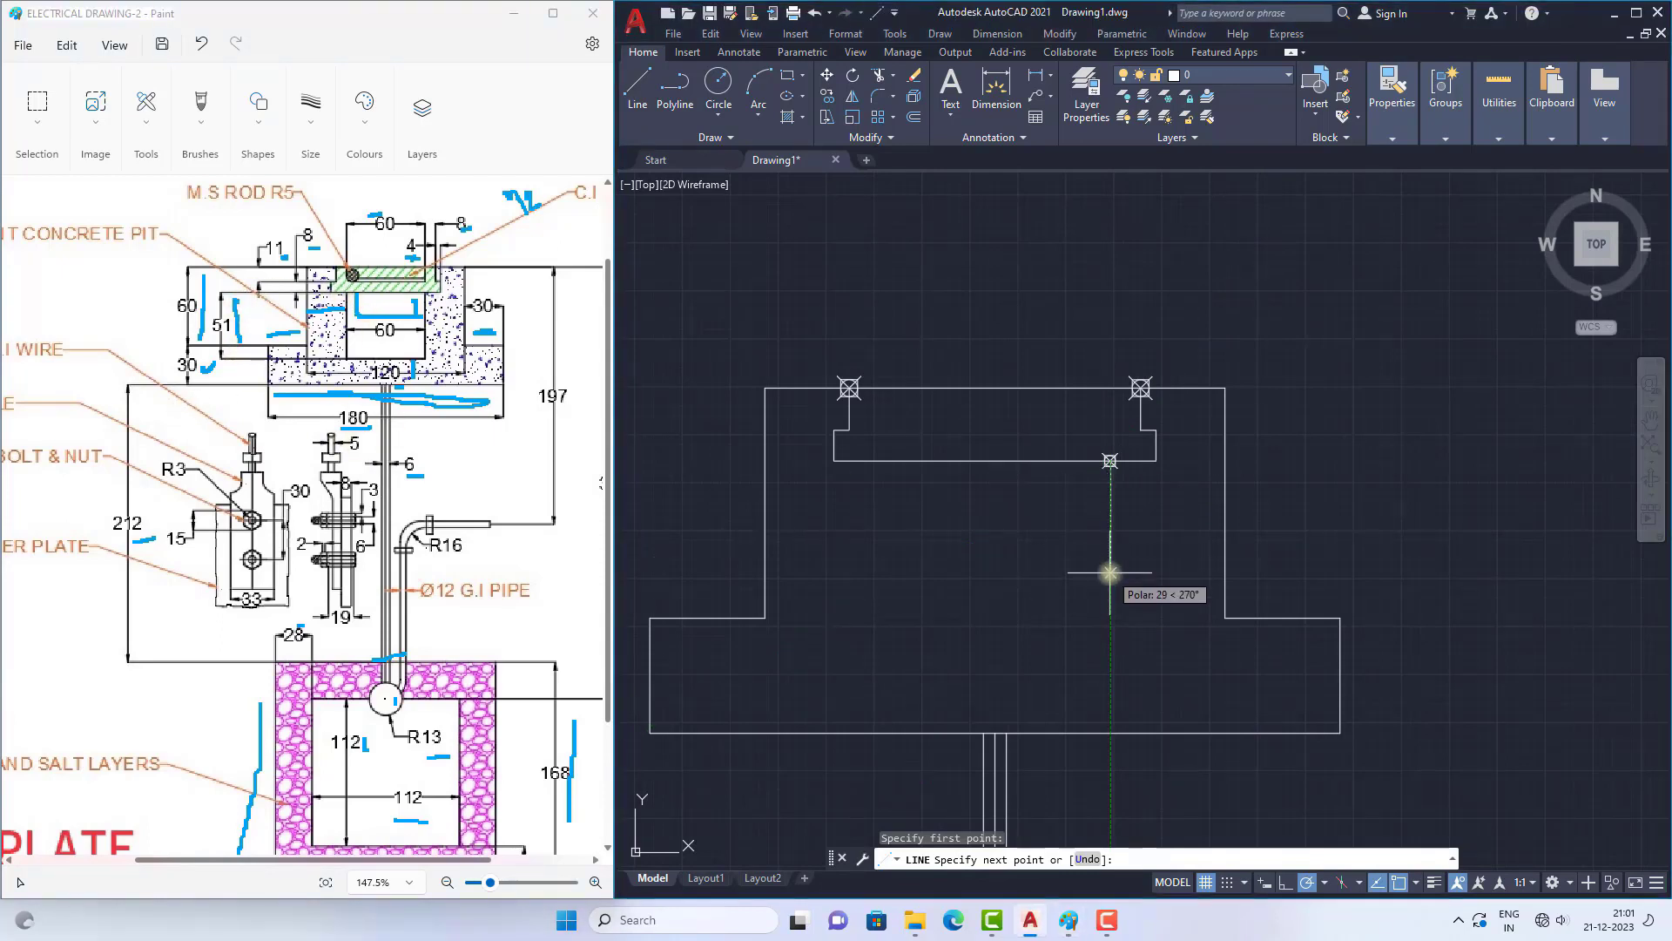
text(51)
key(Return)
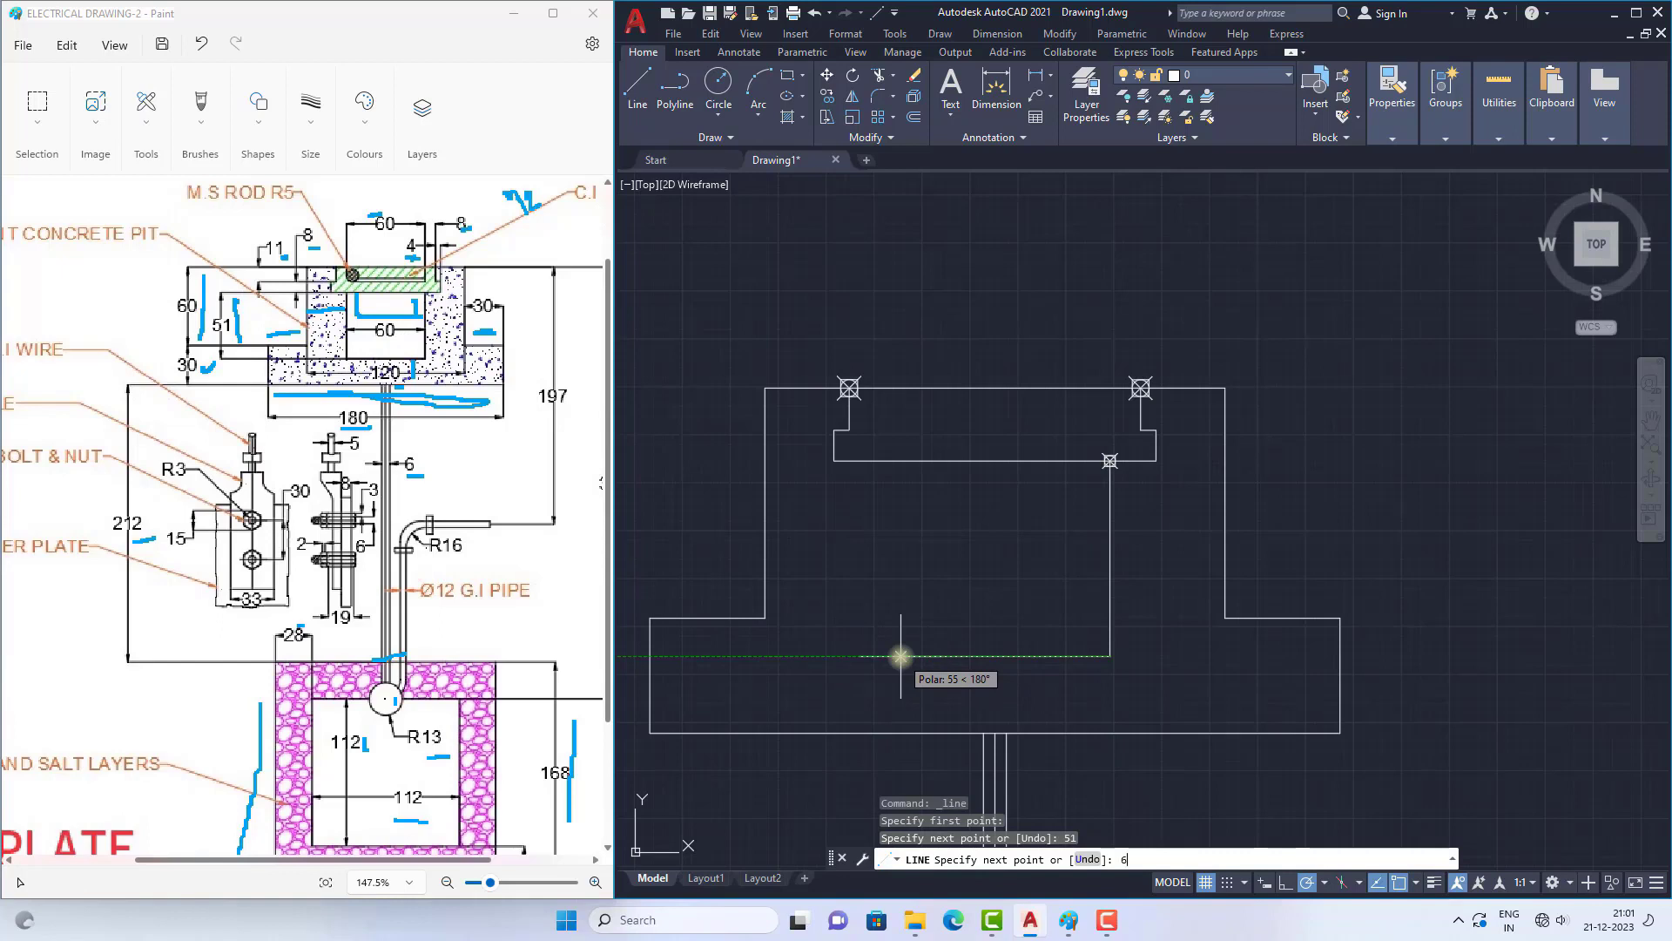
key(Return)
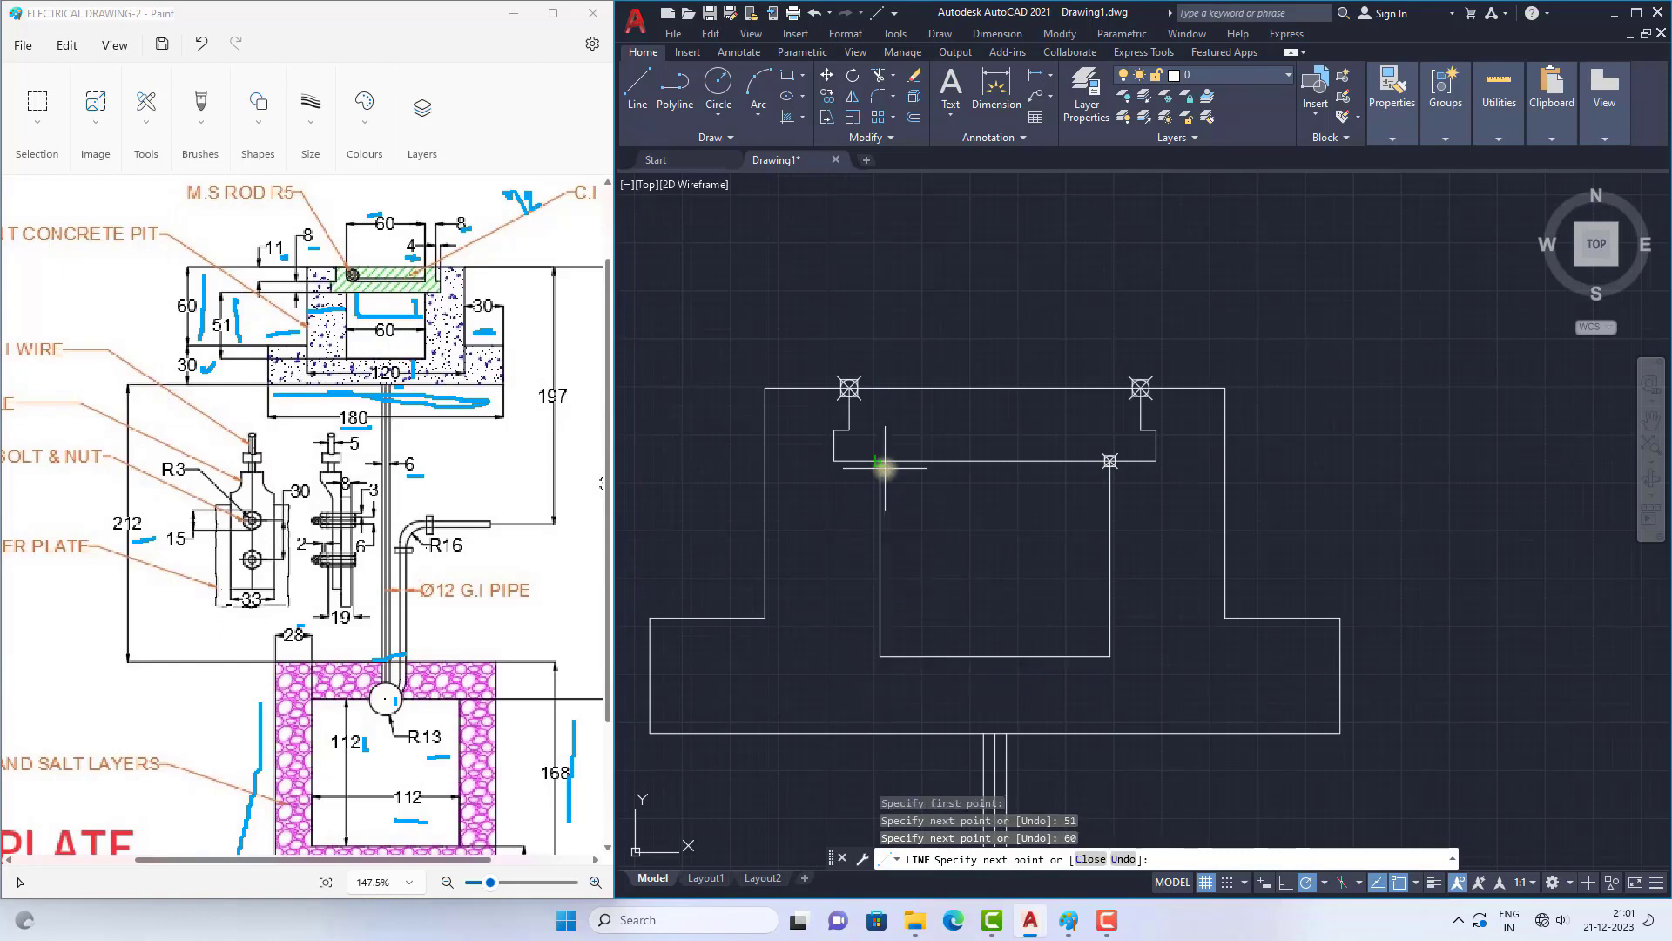
right_click(934, 497)
click(975, 512)
scroll(1013, 434, down, 8)
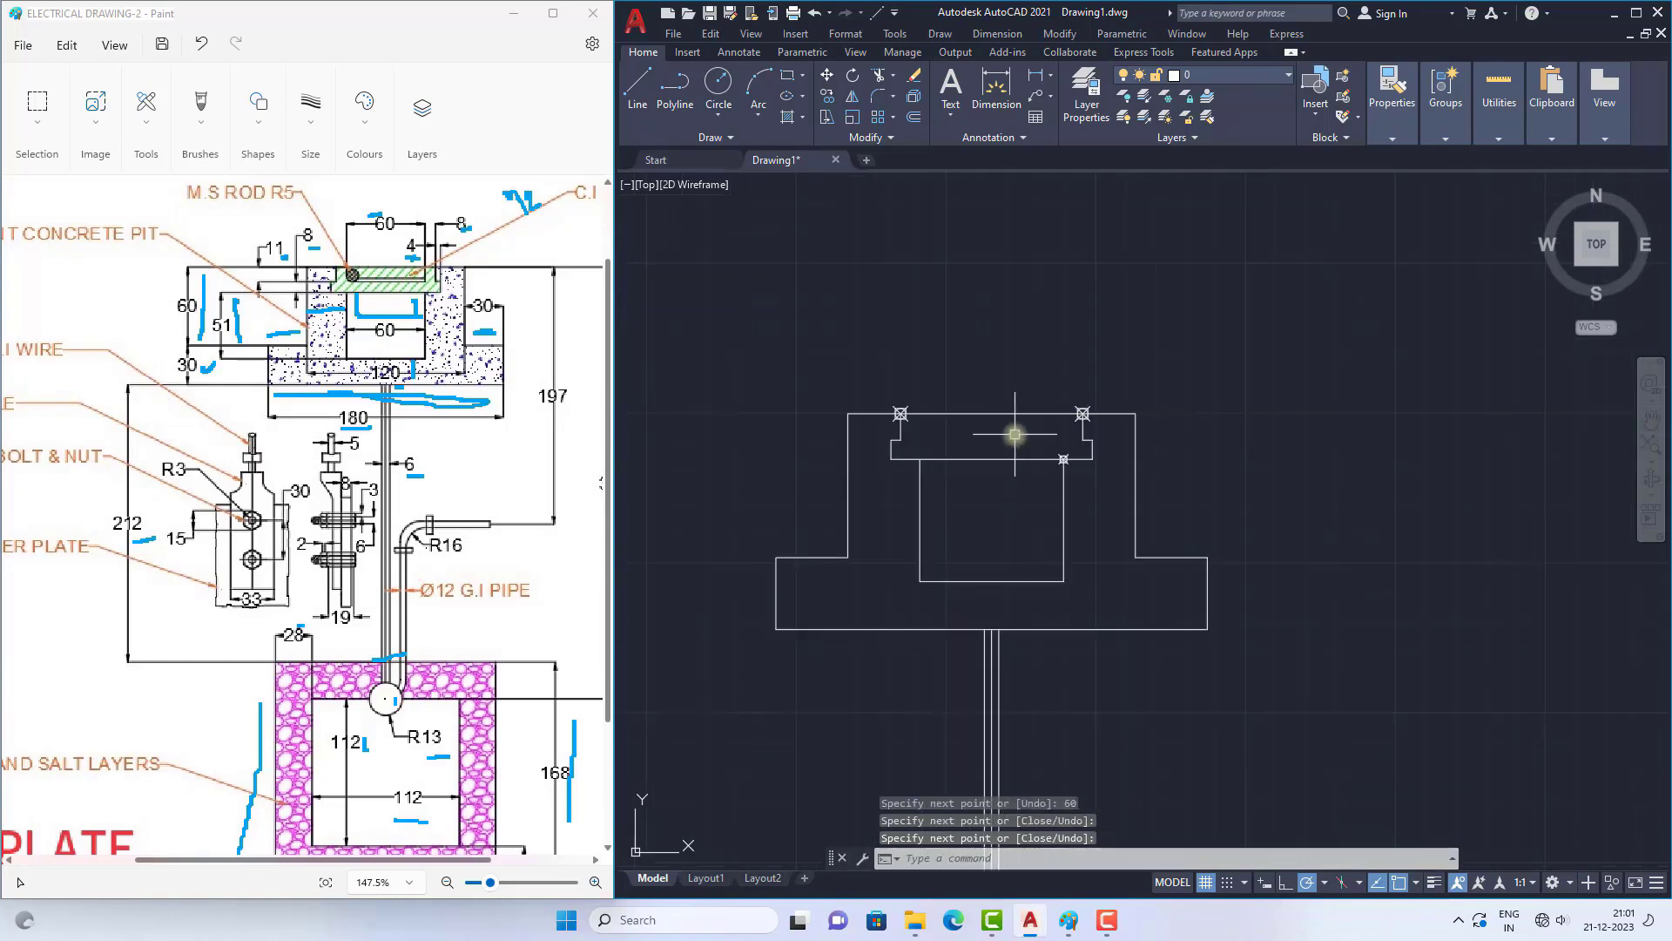
scroll(1002, 440, up, 8)
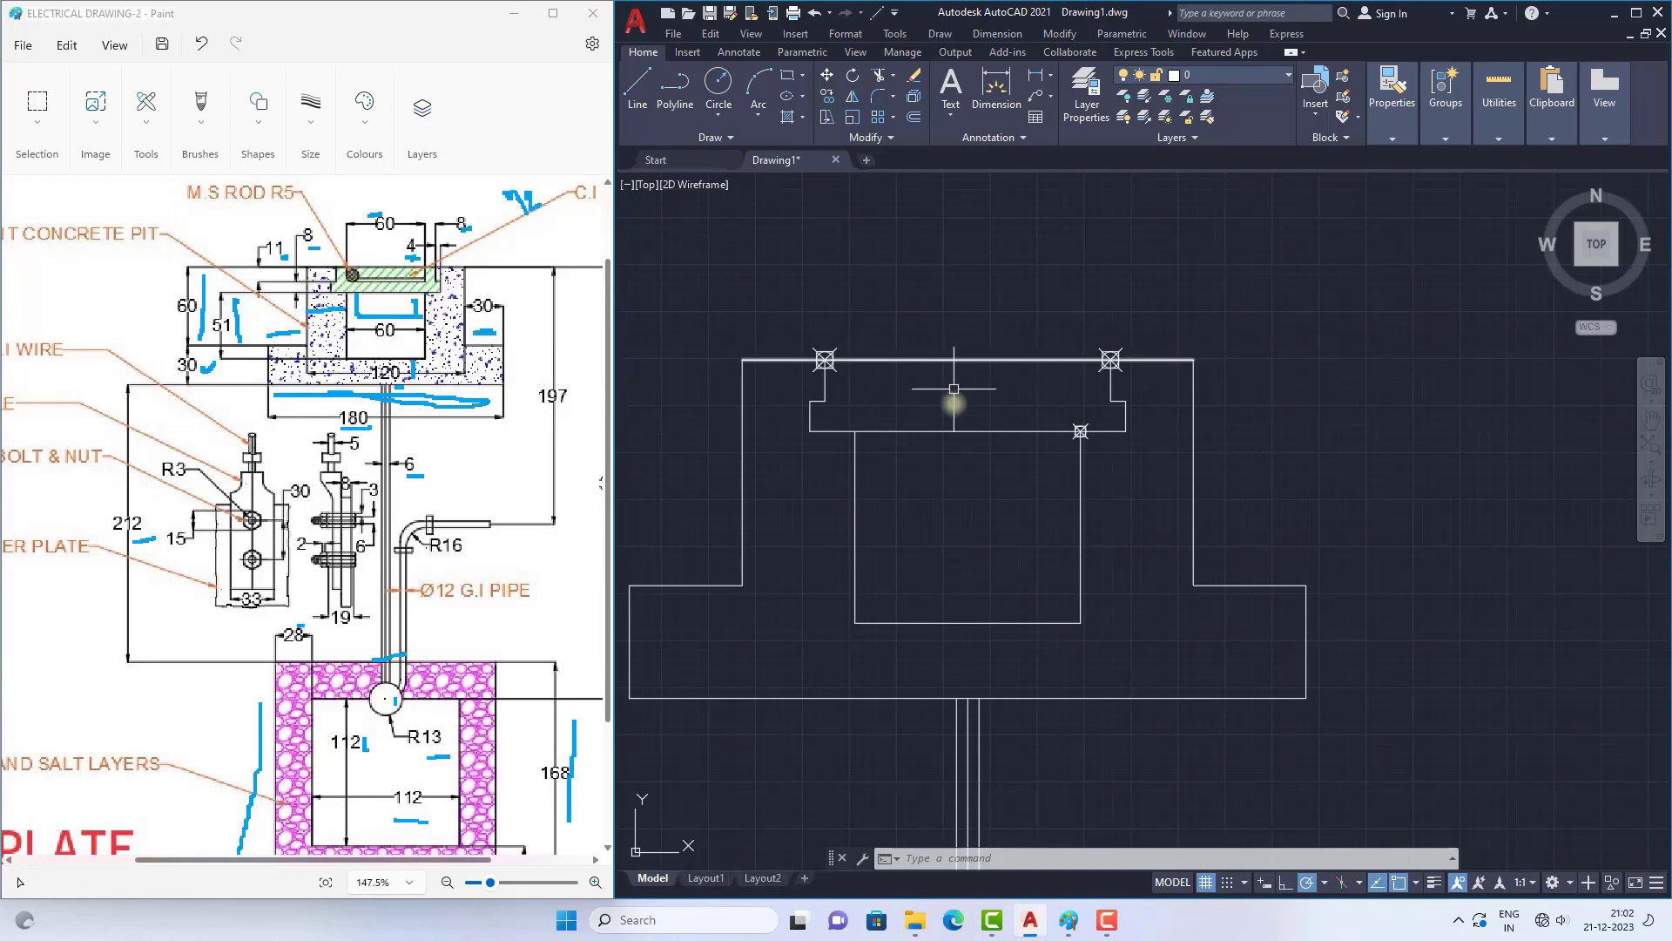
click(638, 87)
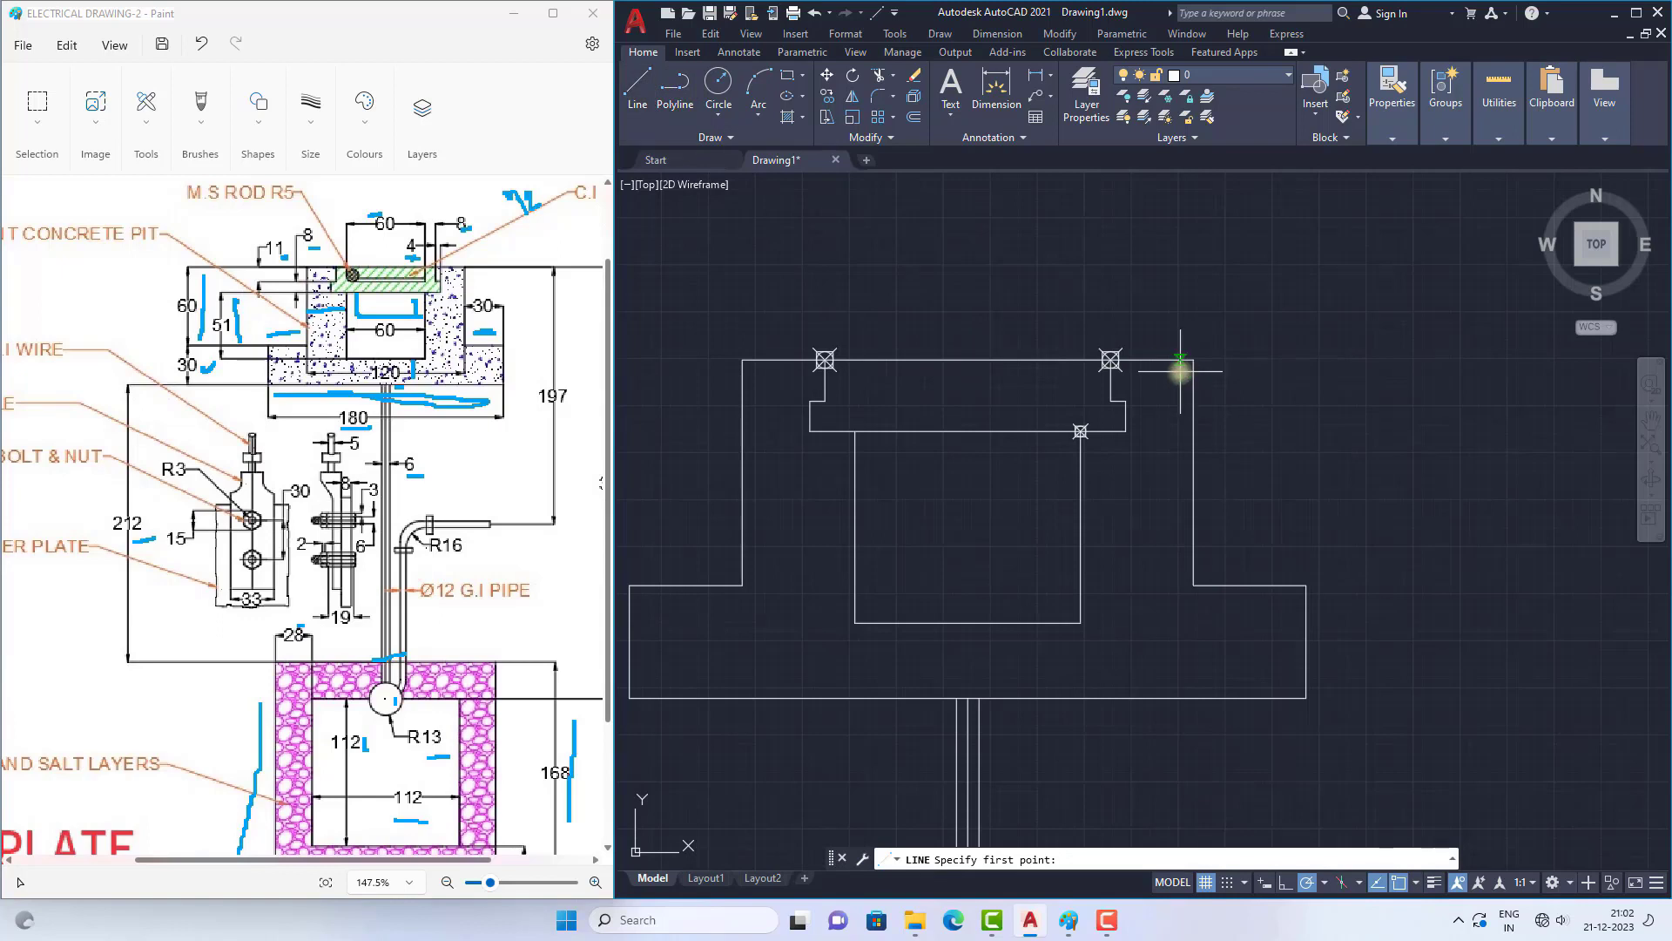
scroll(1182, 366, up, 1)
scroll(1202, 377, down, 1)
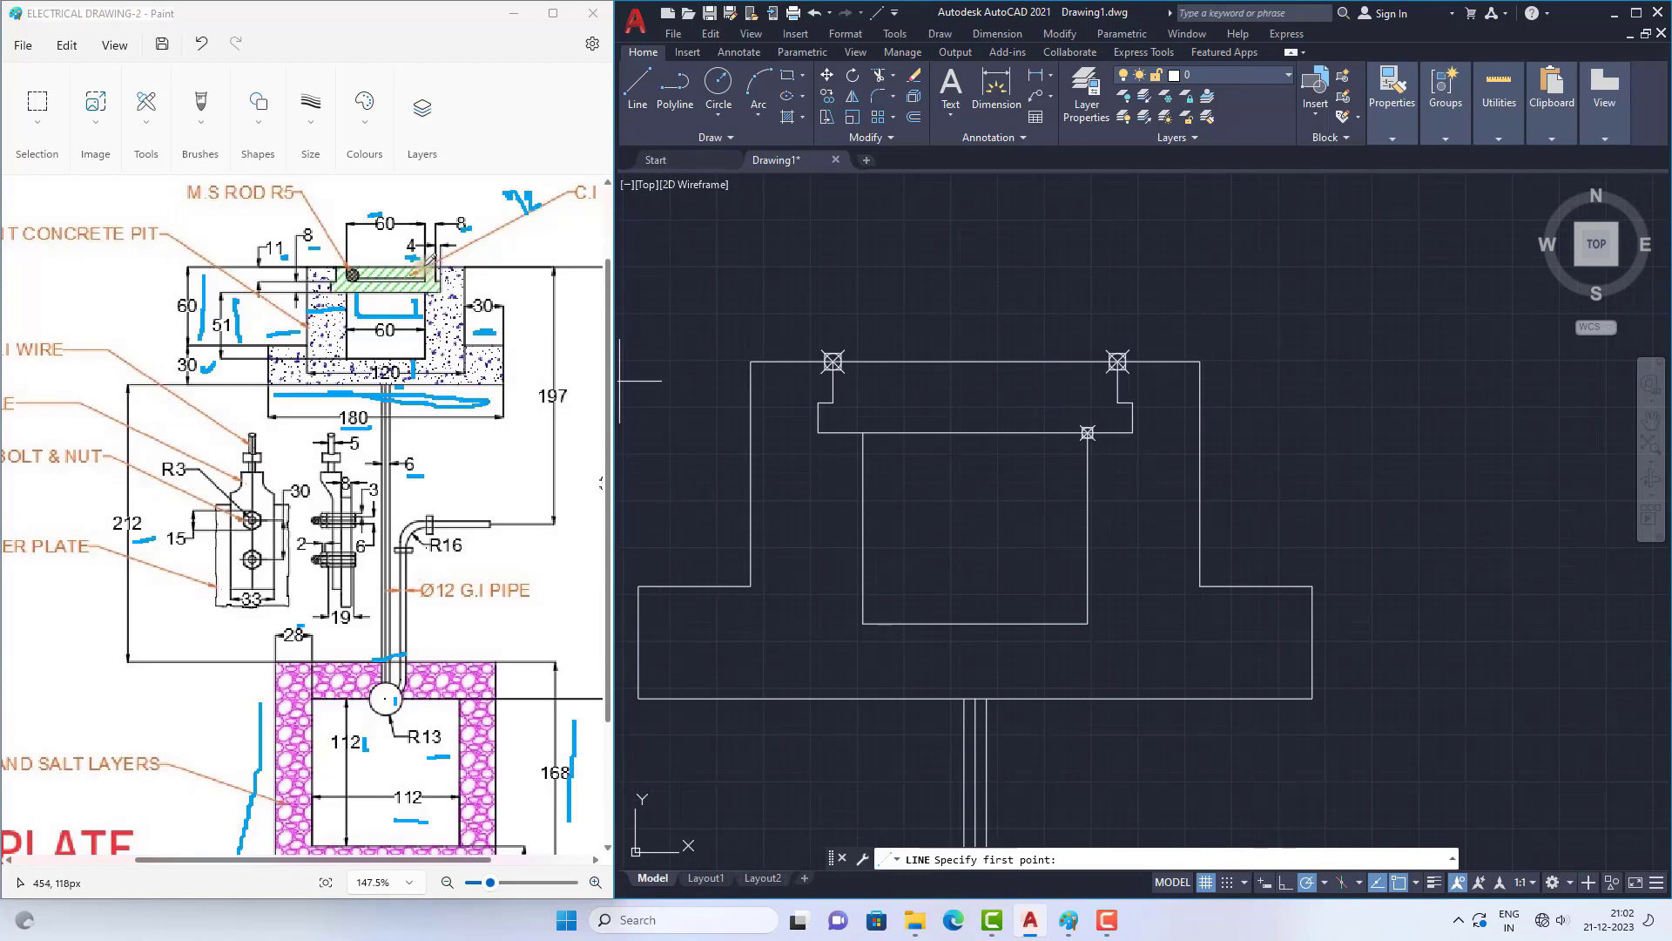
scroll(1172, 384, up, 2)
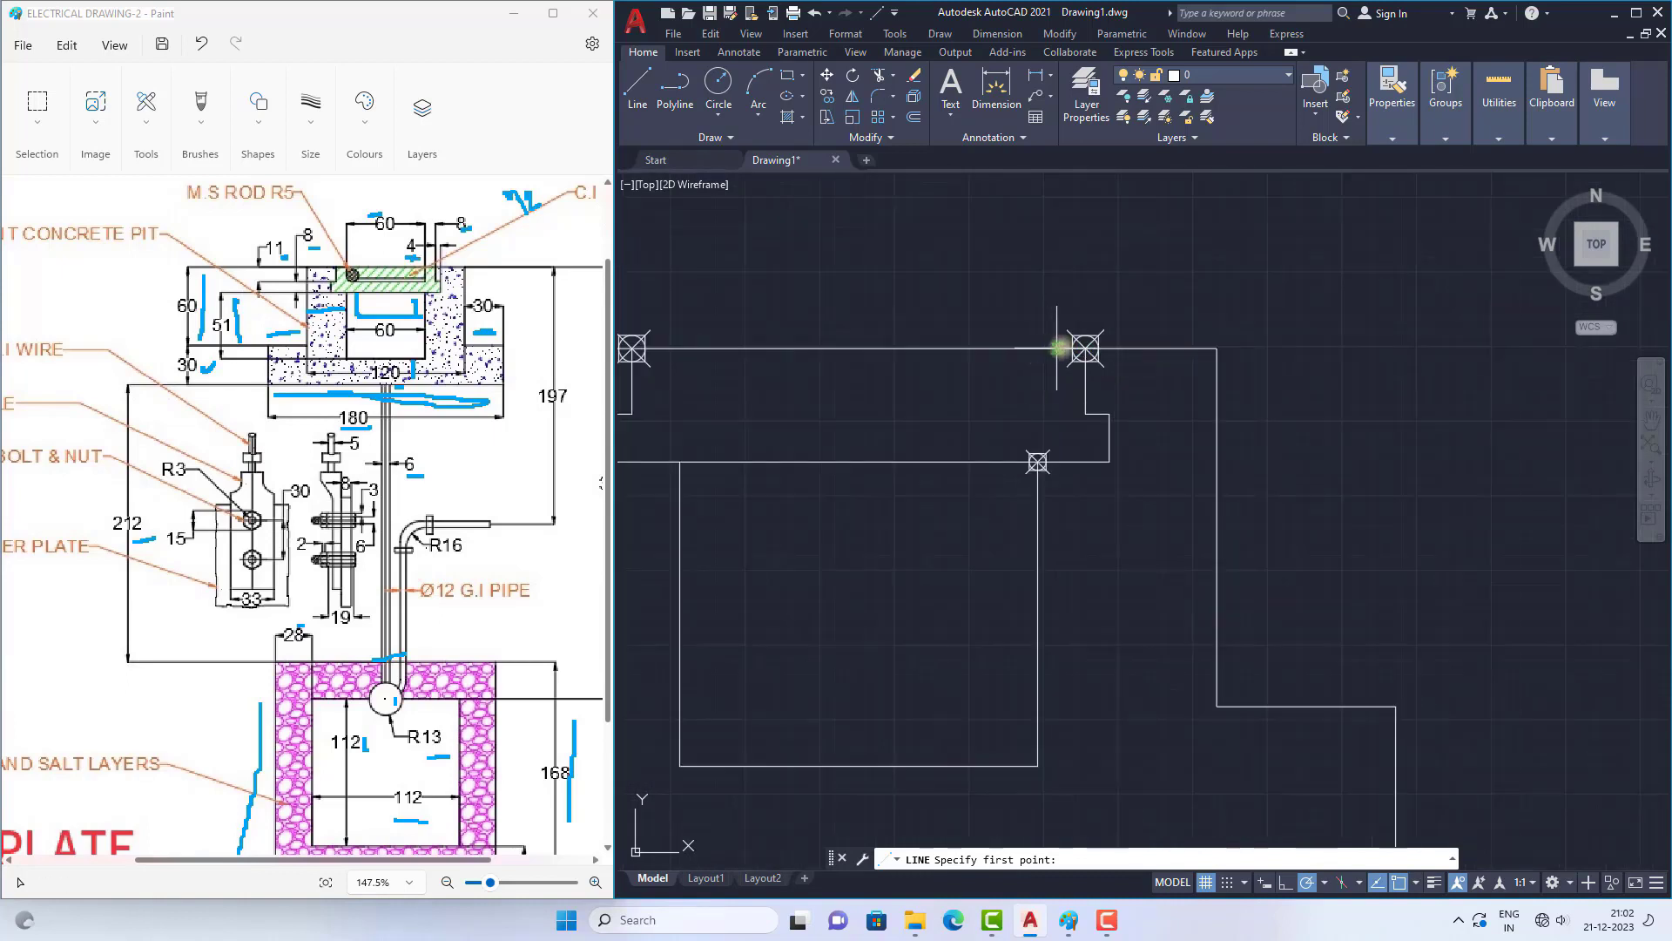
key(Escape)
key(Escape)
Step: Move the point at the recess's upper right corner to the left along the pit's top edge
click(1094, 336)
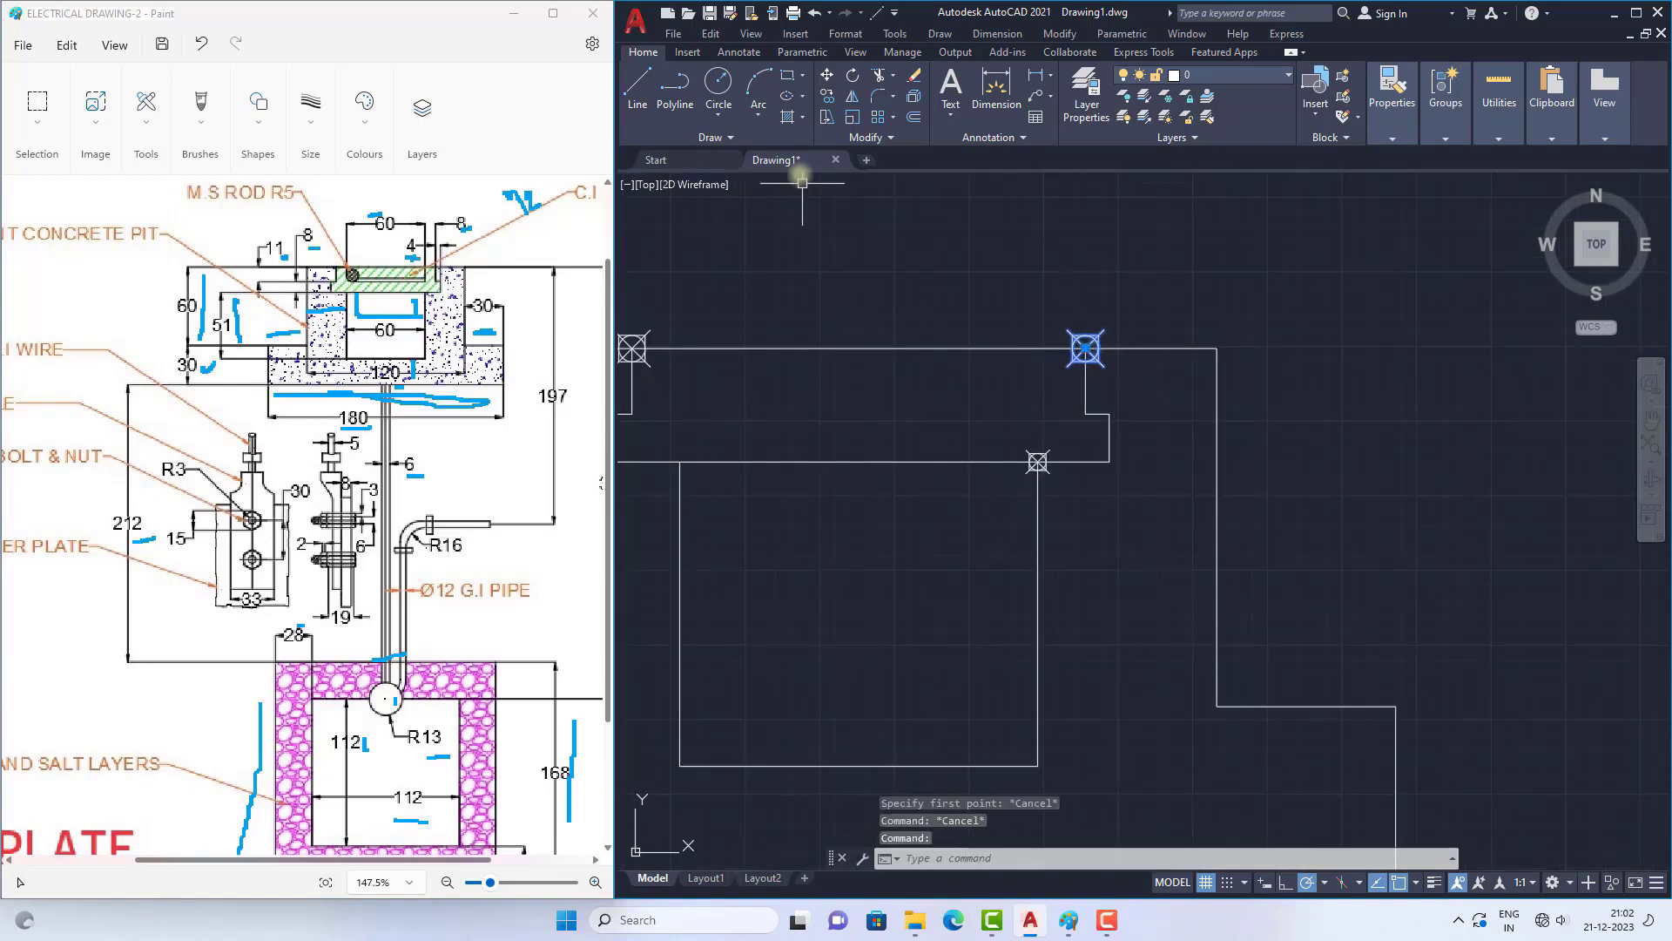
click(825, 77)
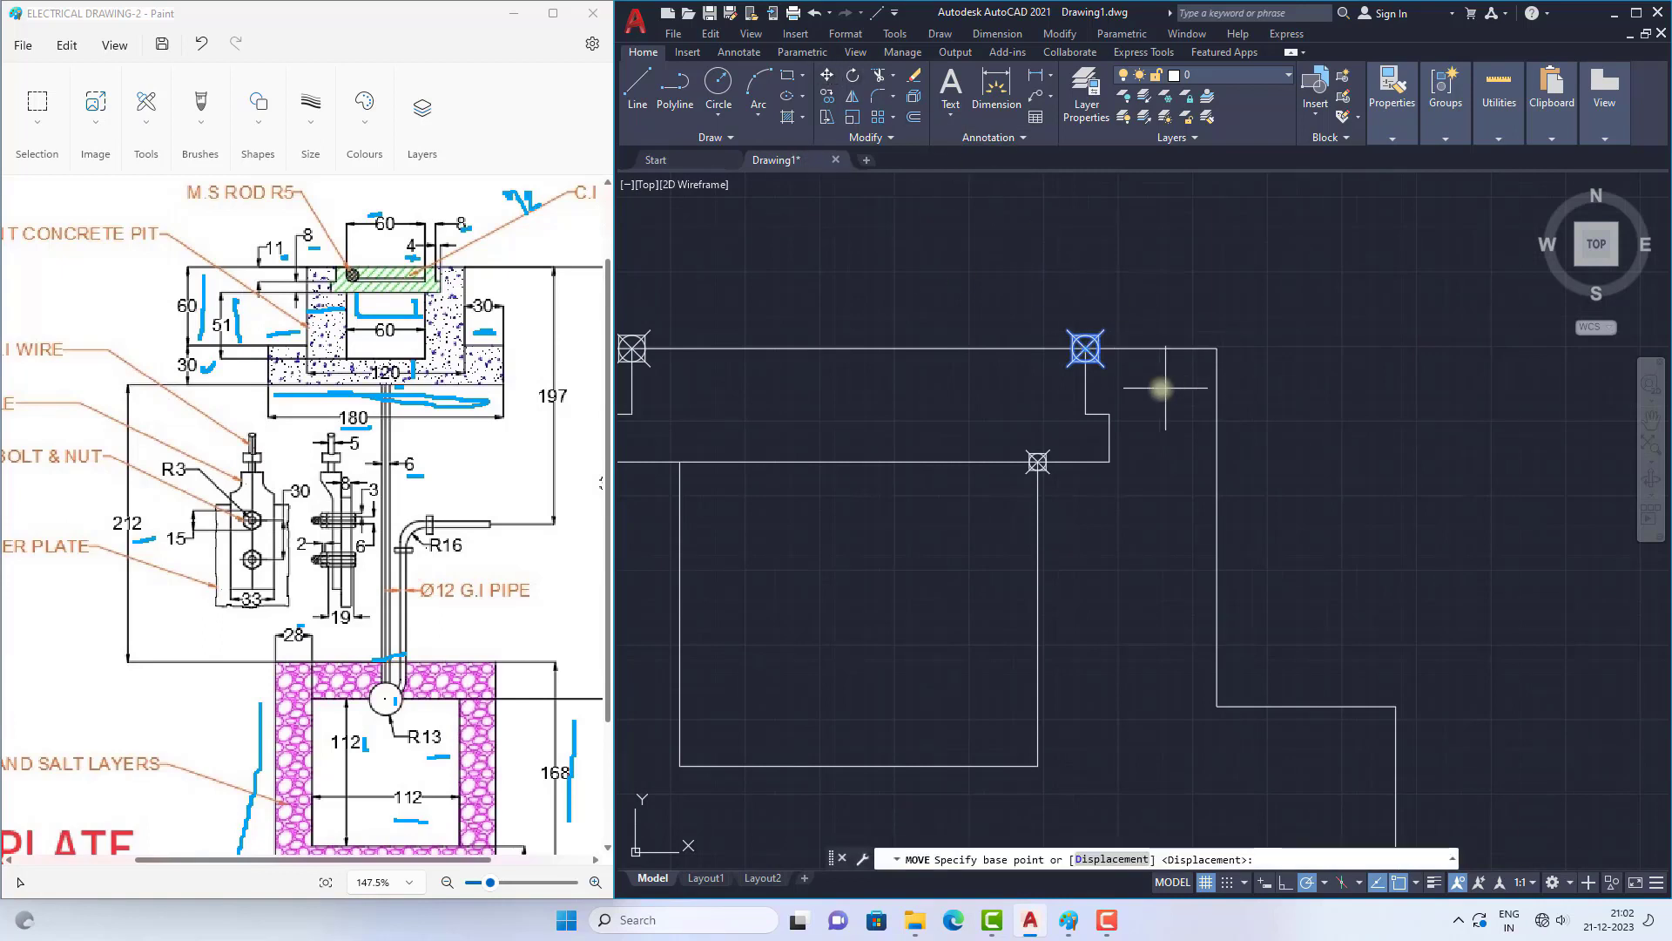
click(1085, 348)
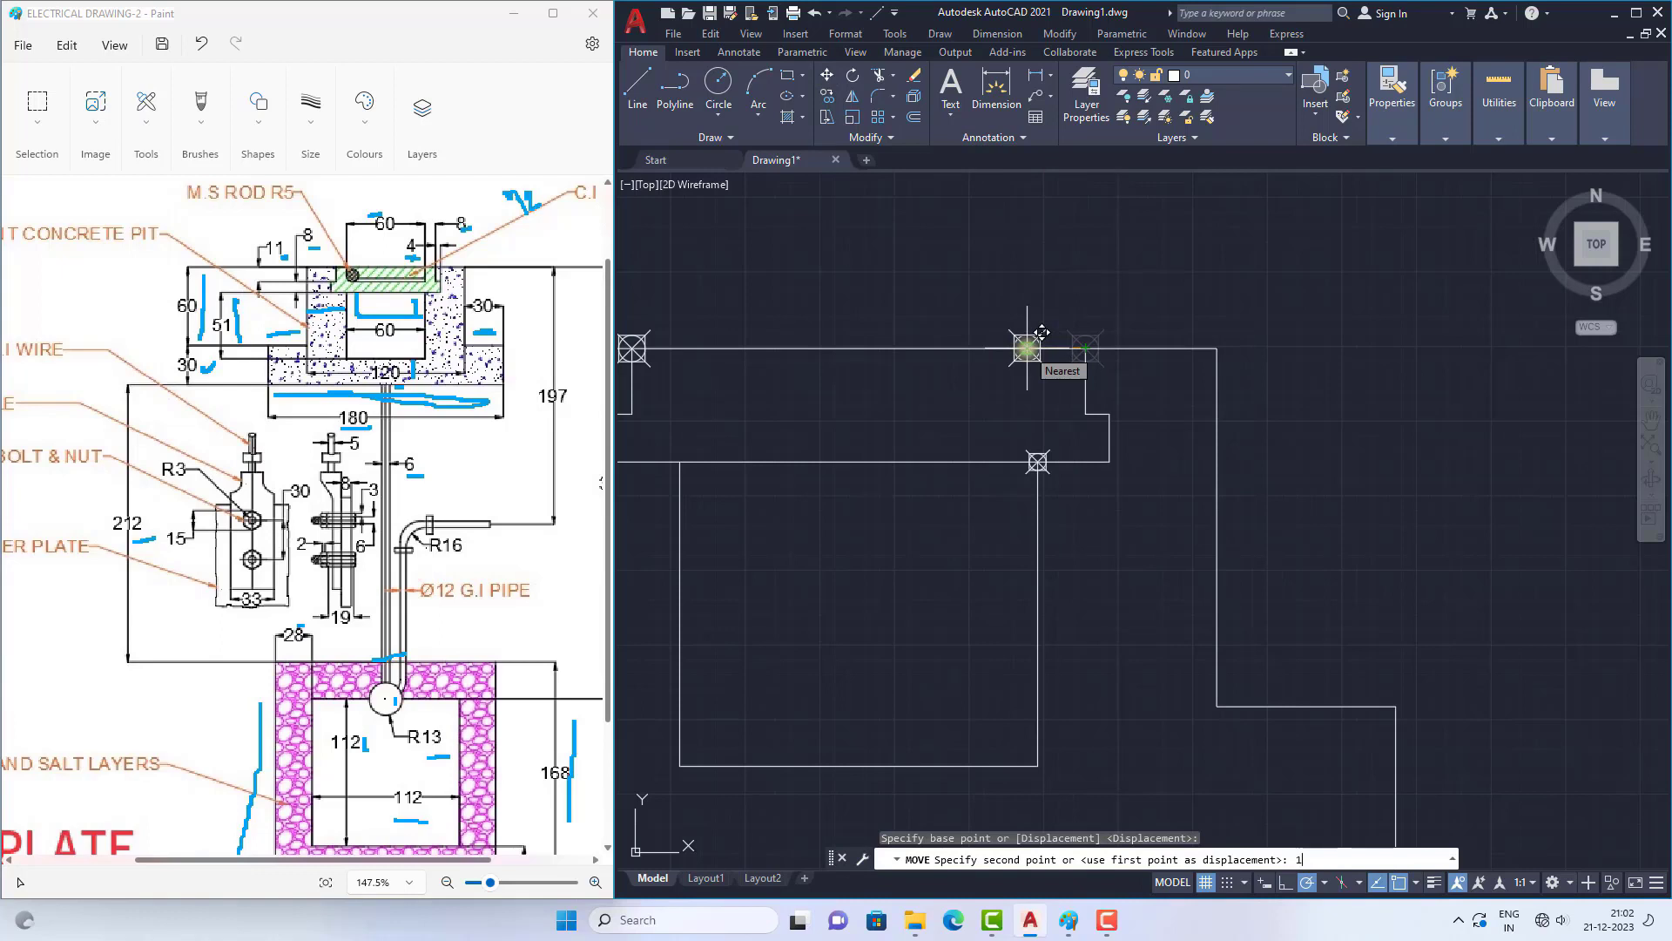
click(1026, 348)
Step: Draw a line 5 down from the moved top-edge point and continue it horizontally left to the pit's vertical centre
scroll(1037, 370, up, 2)
text(l)
key(Return)
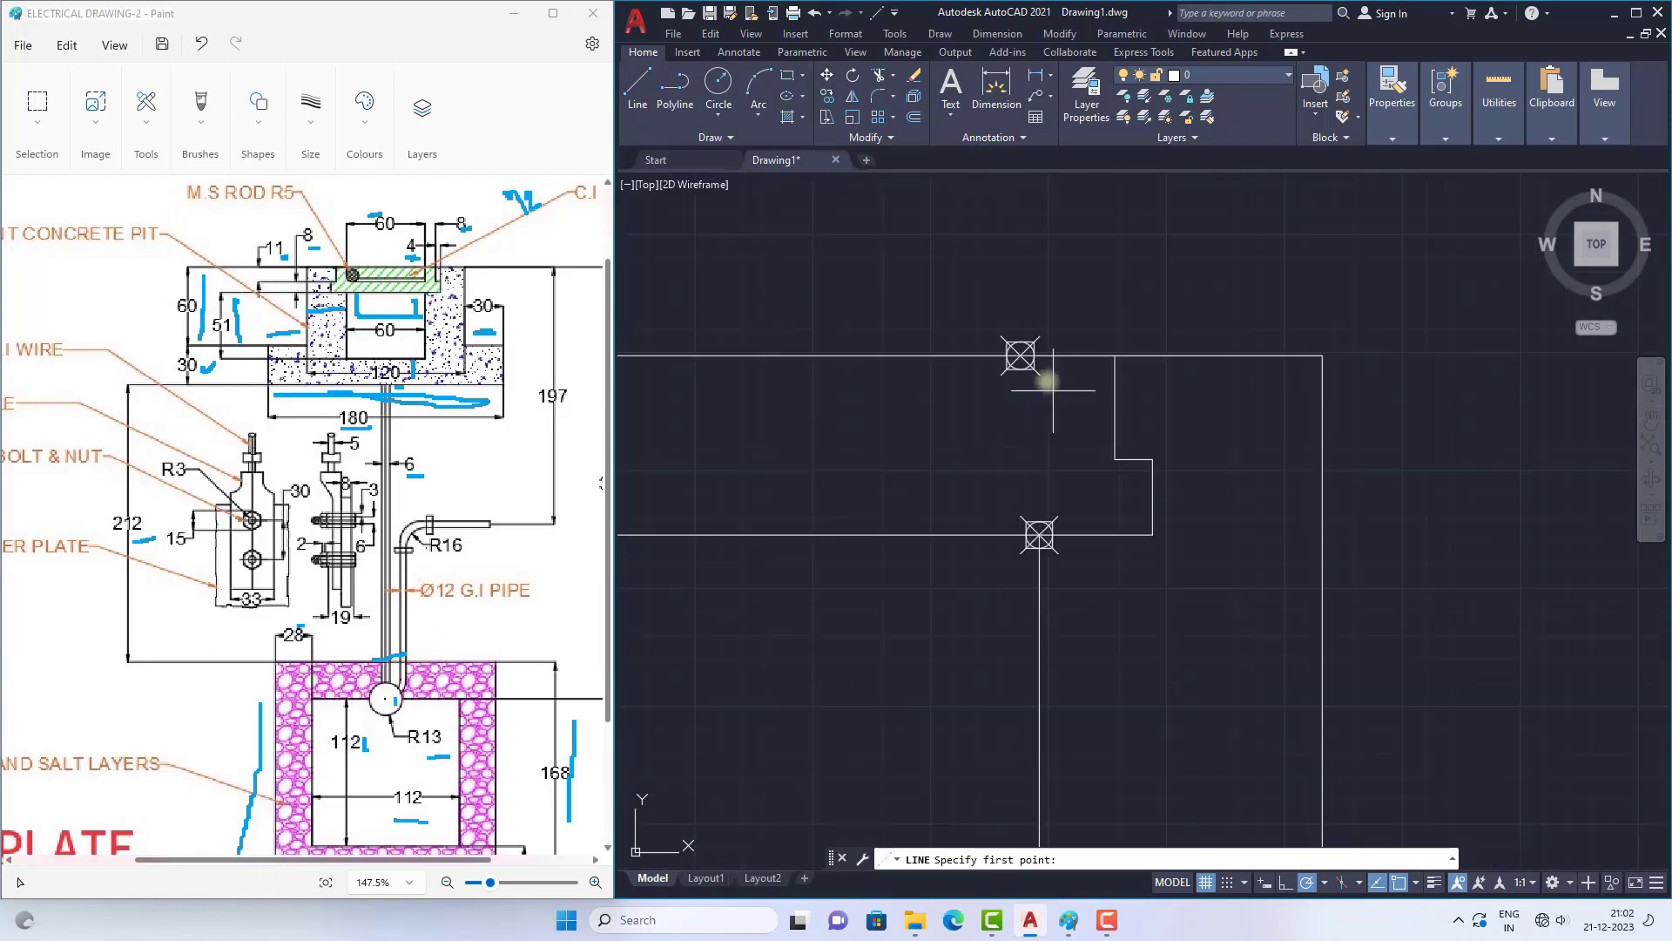
click(1021, 356)
scroll(1016, 453, down, 2)
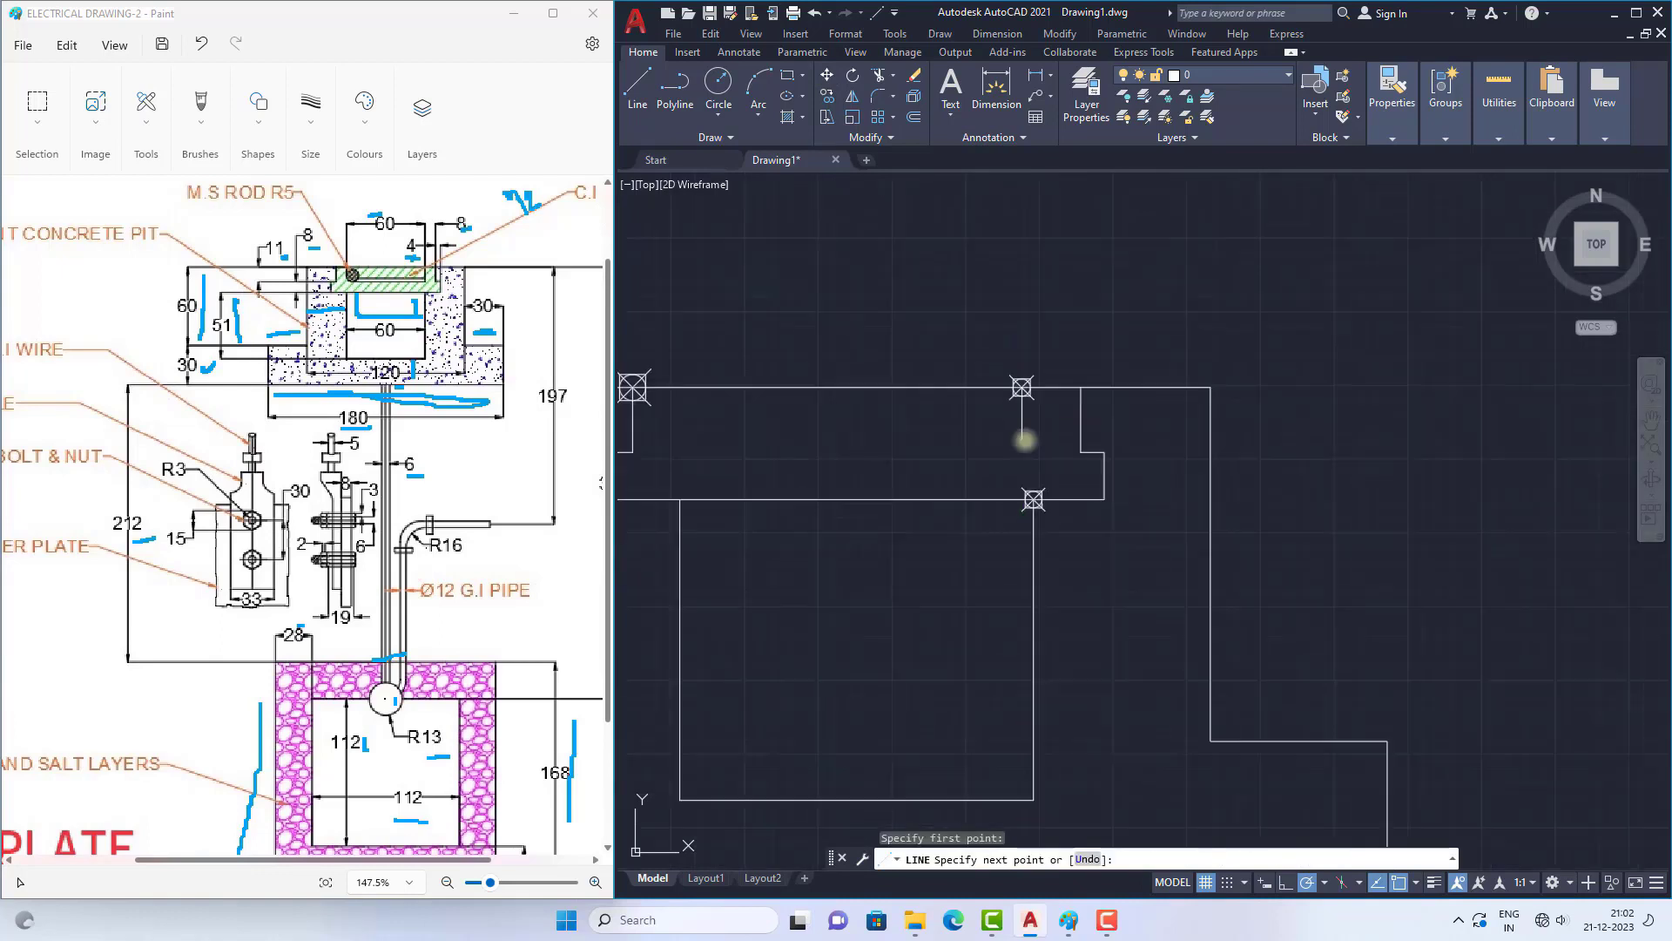
text(5)
key(Return)
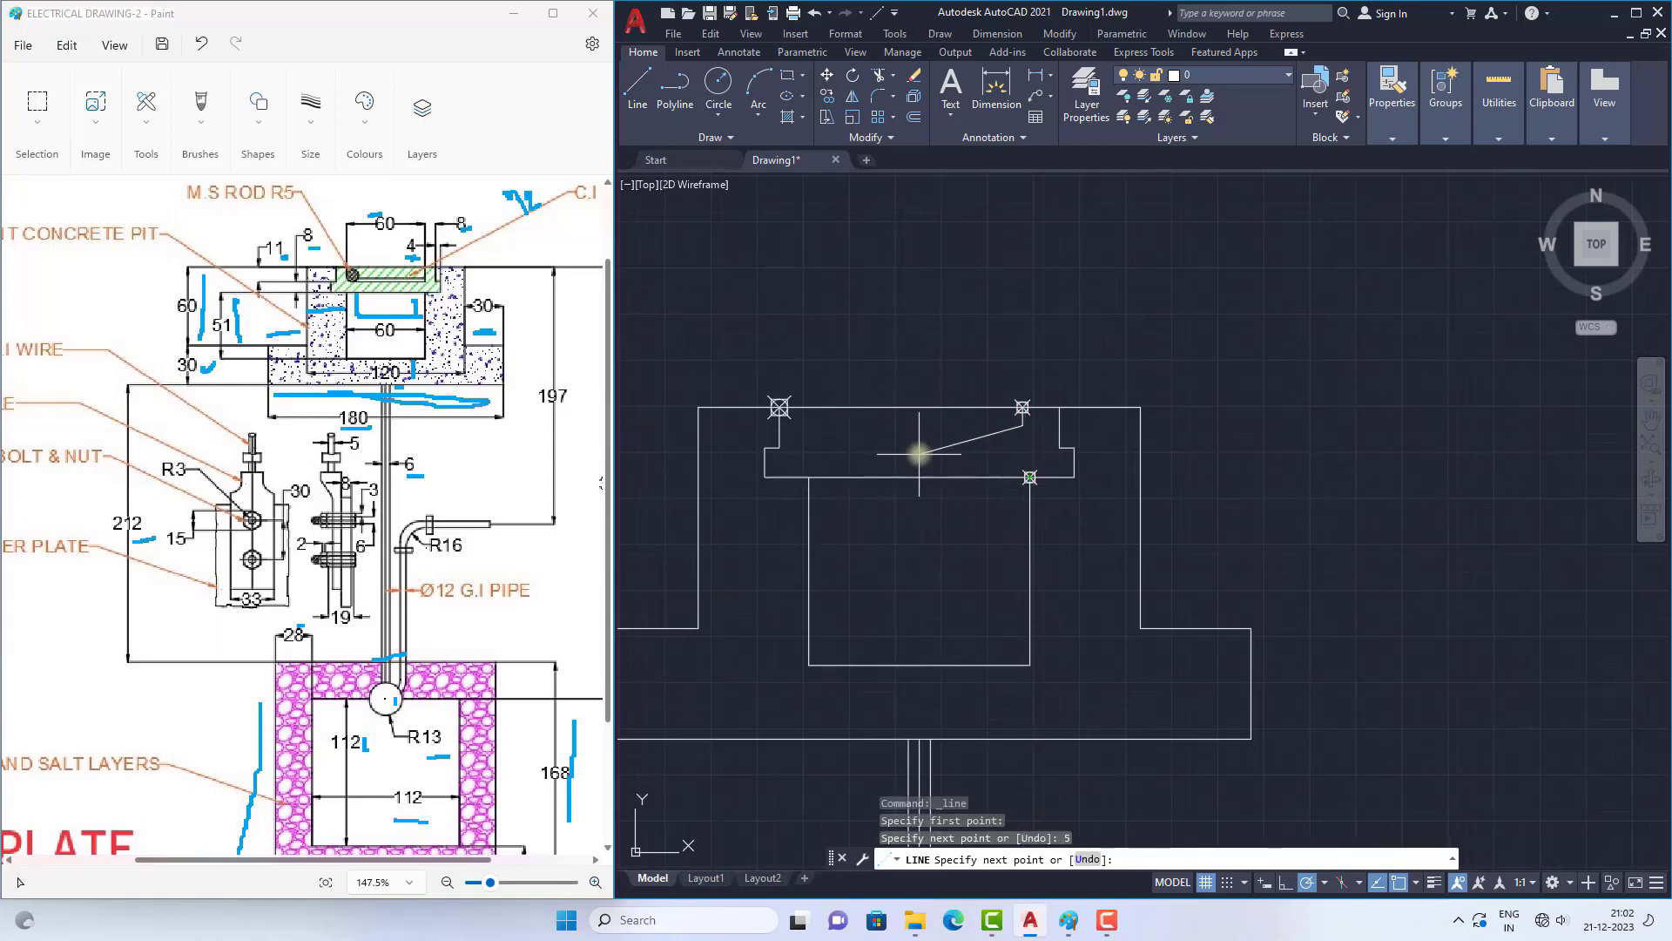
click(917, 425)
right_click(1021, 487)
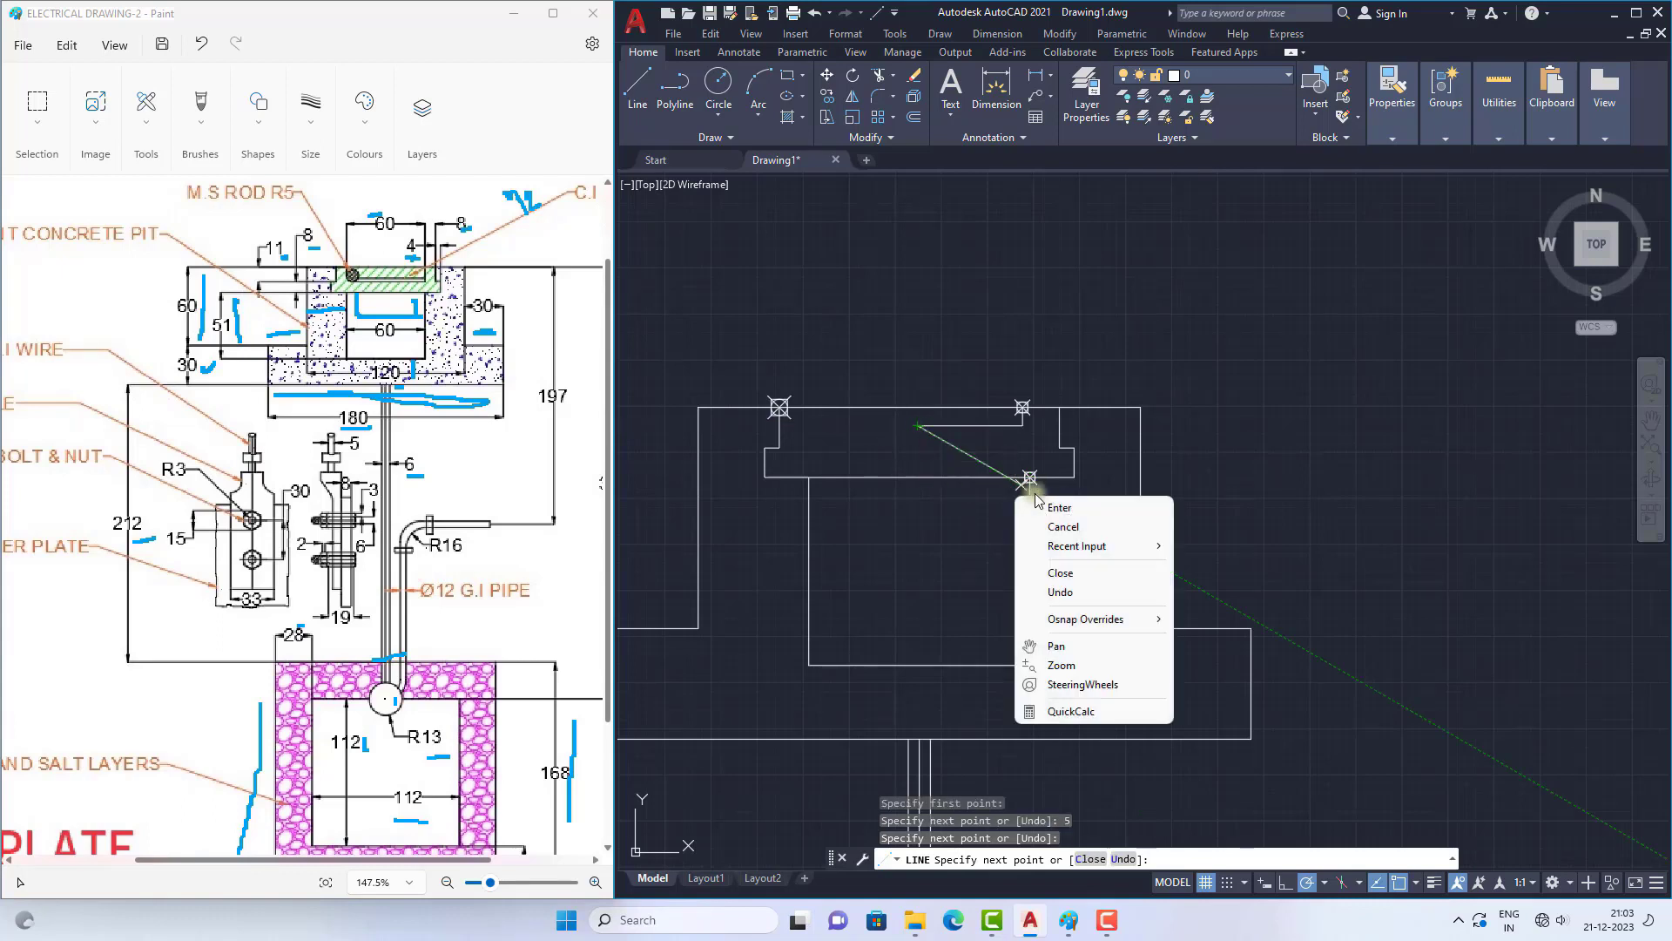
click(1057, 508)
Step: Mirror the short vertical line and the horizontal line about the vertical through the horizontal line's left end, keeping the sources
scroll(1027, 422, up, 4)
click(1011, 391)
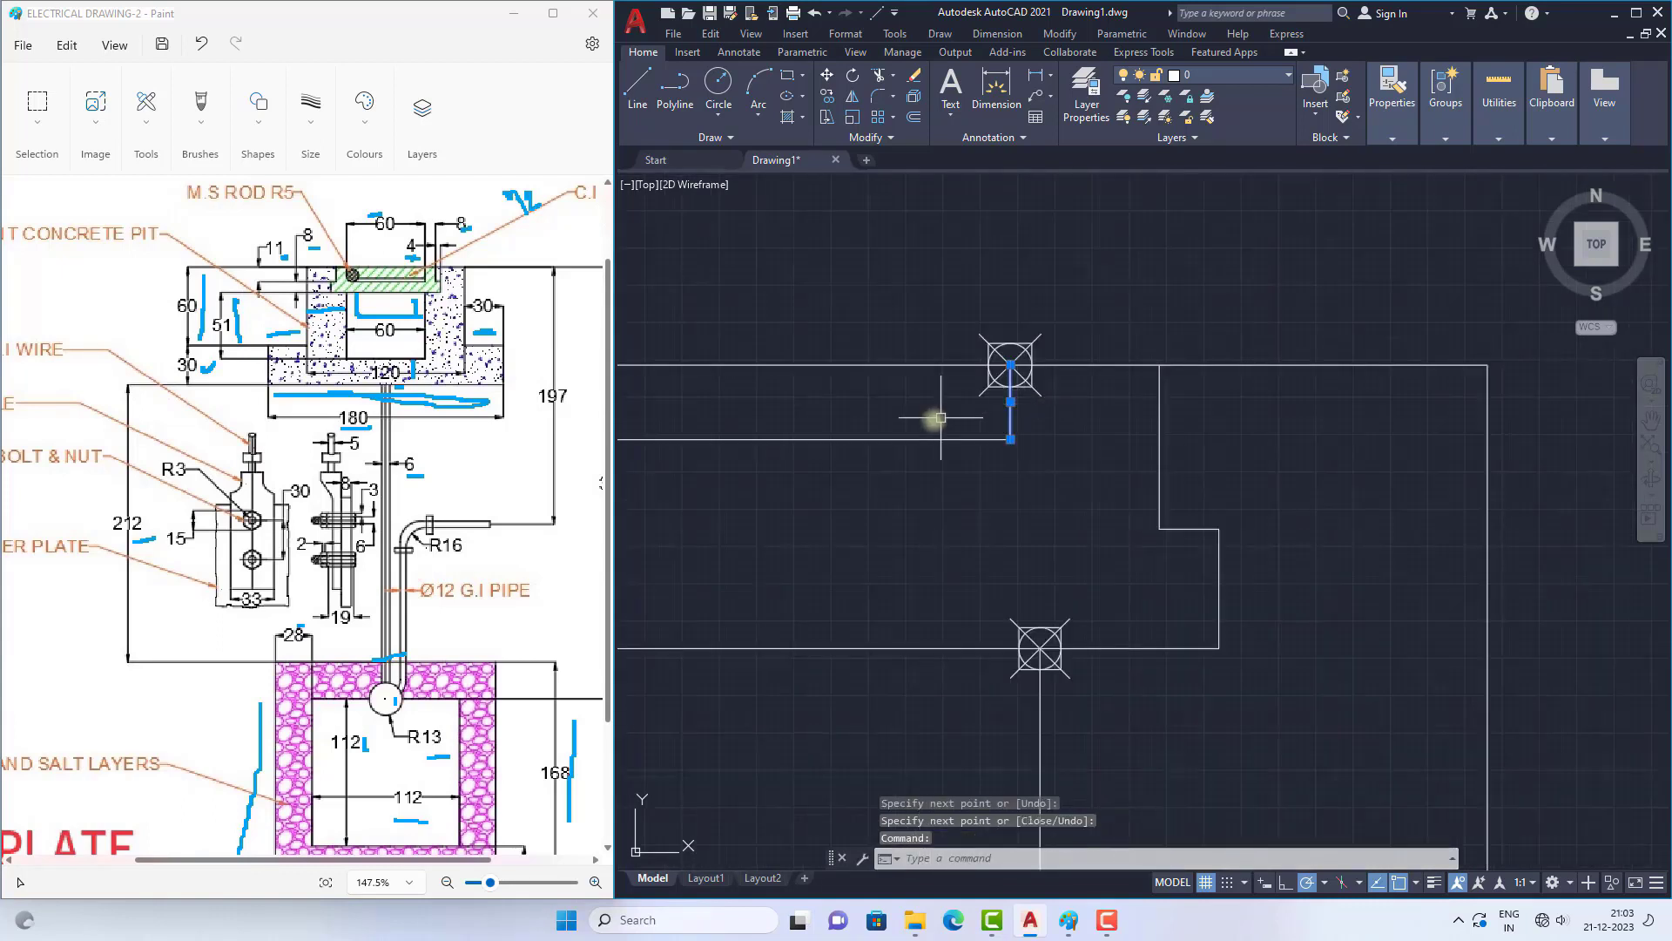
click(904, 438)
scroll(976, 464, down, 3)
text(mi)
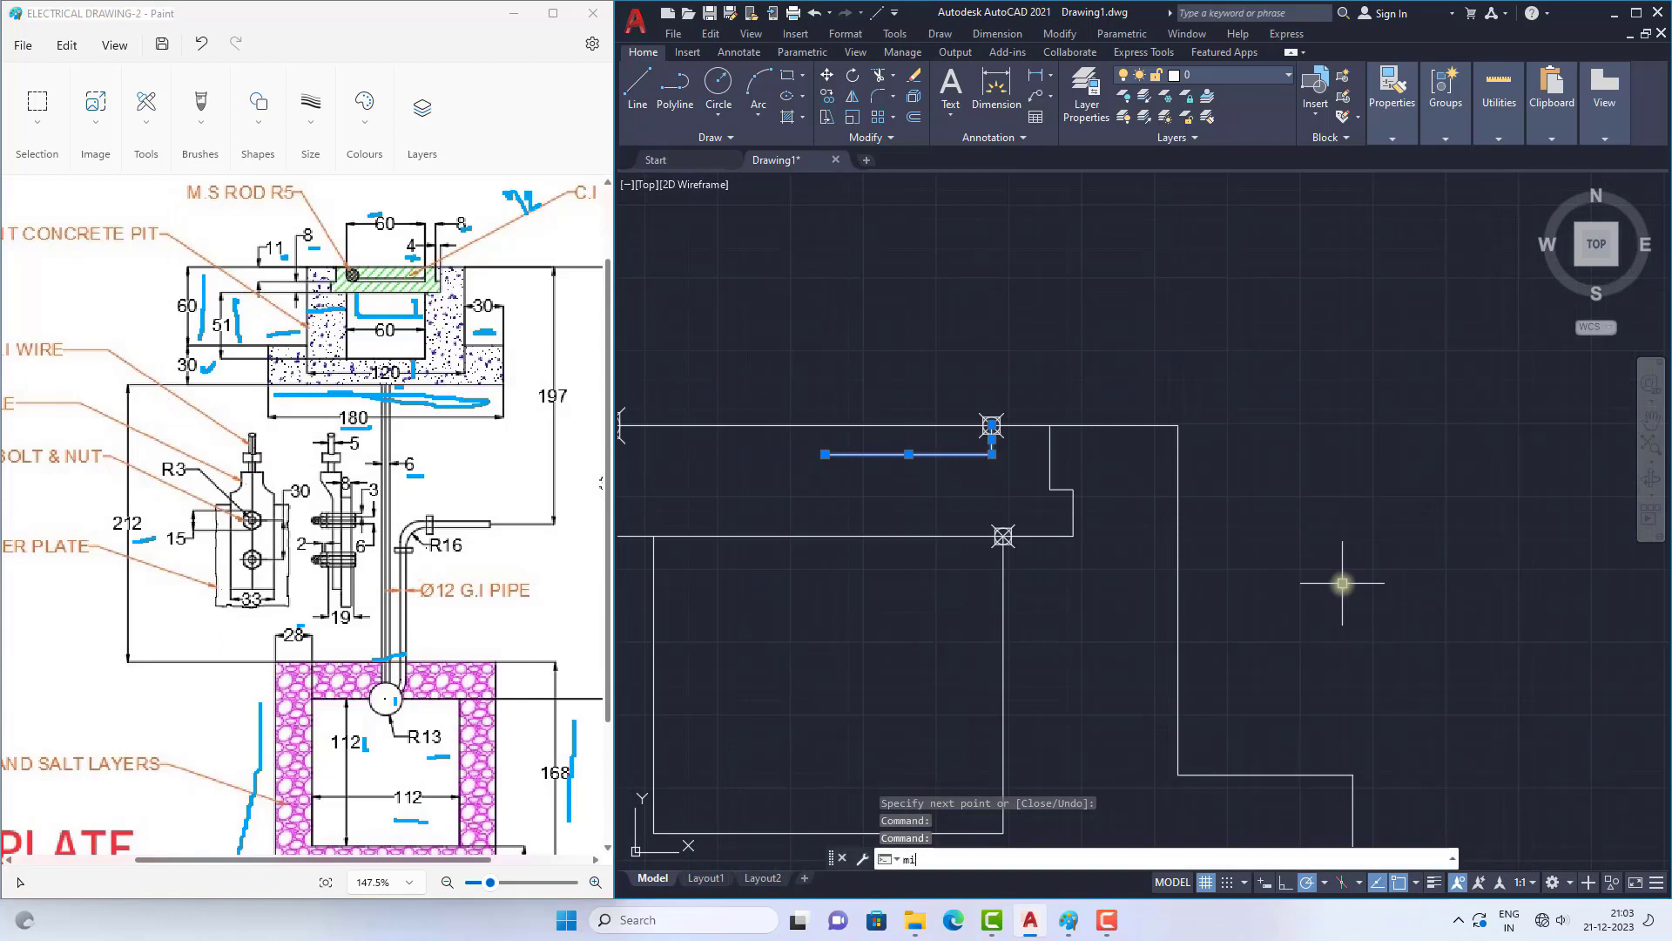
key(Return)
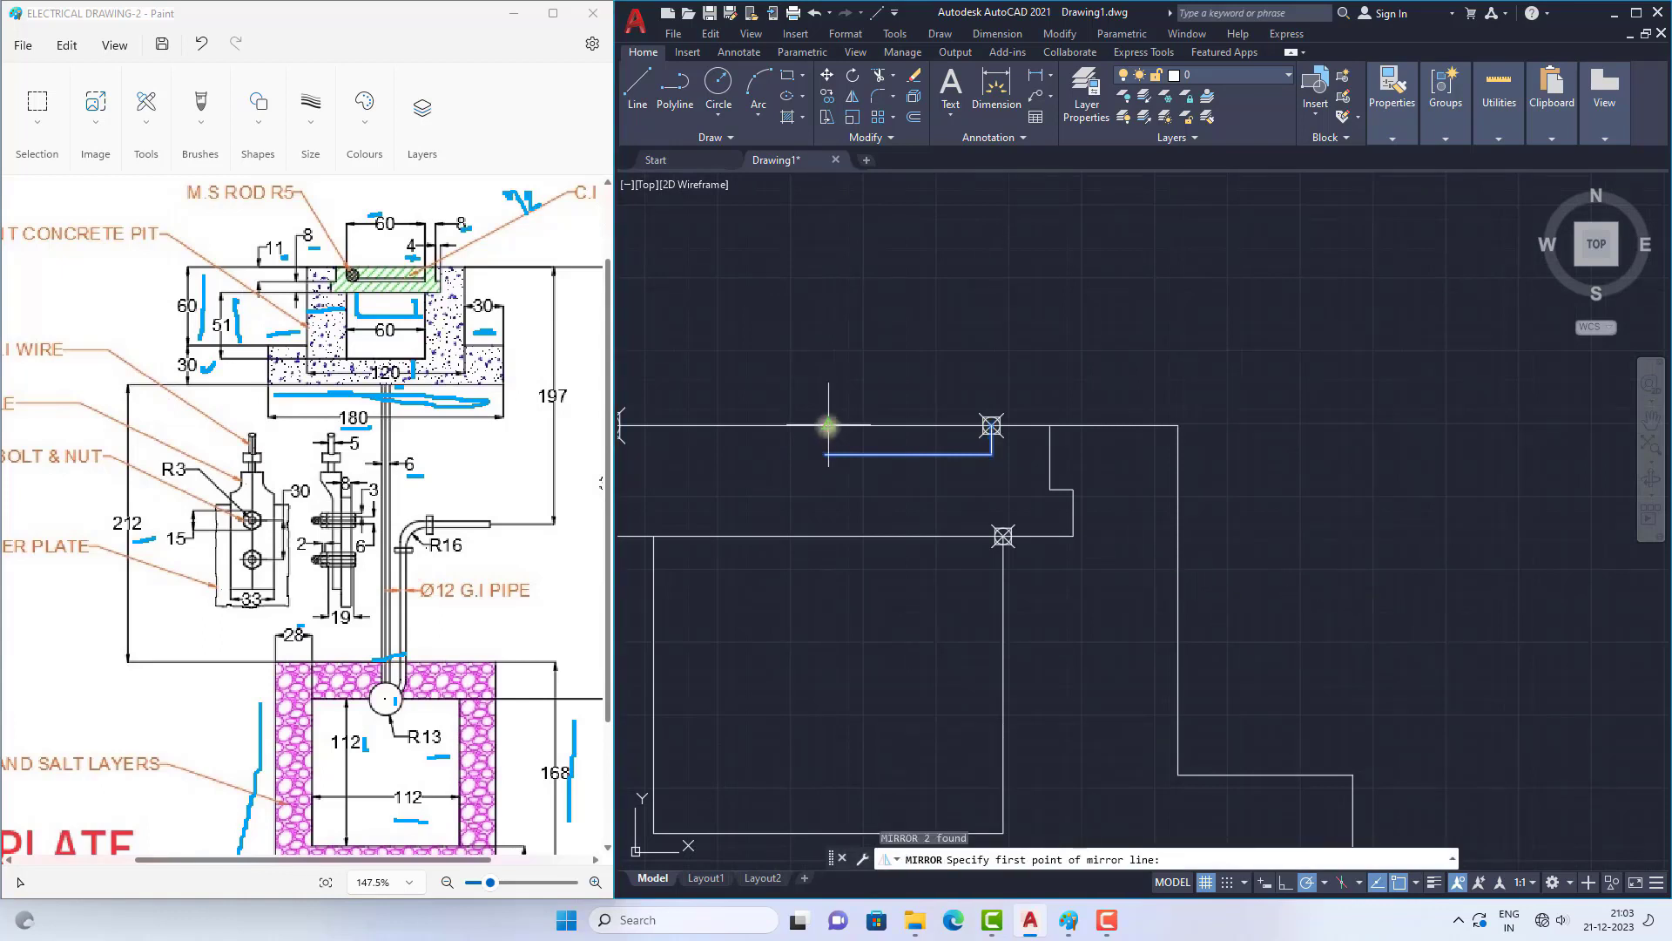
click(825, 454)
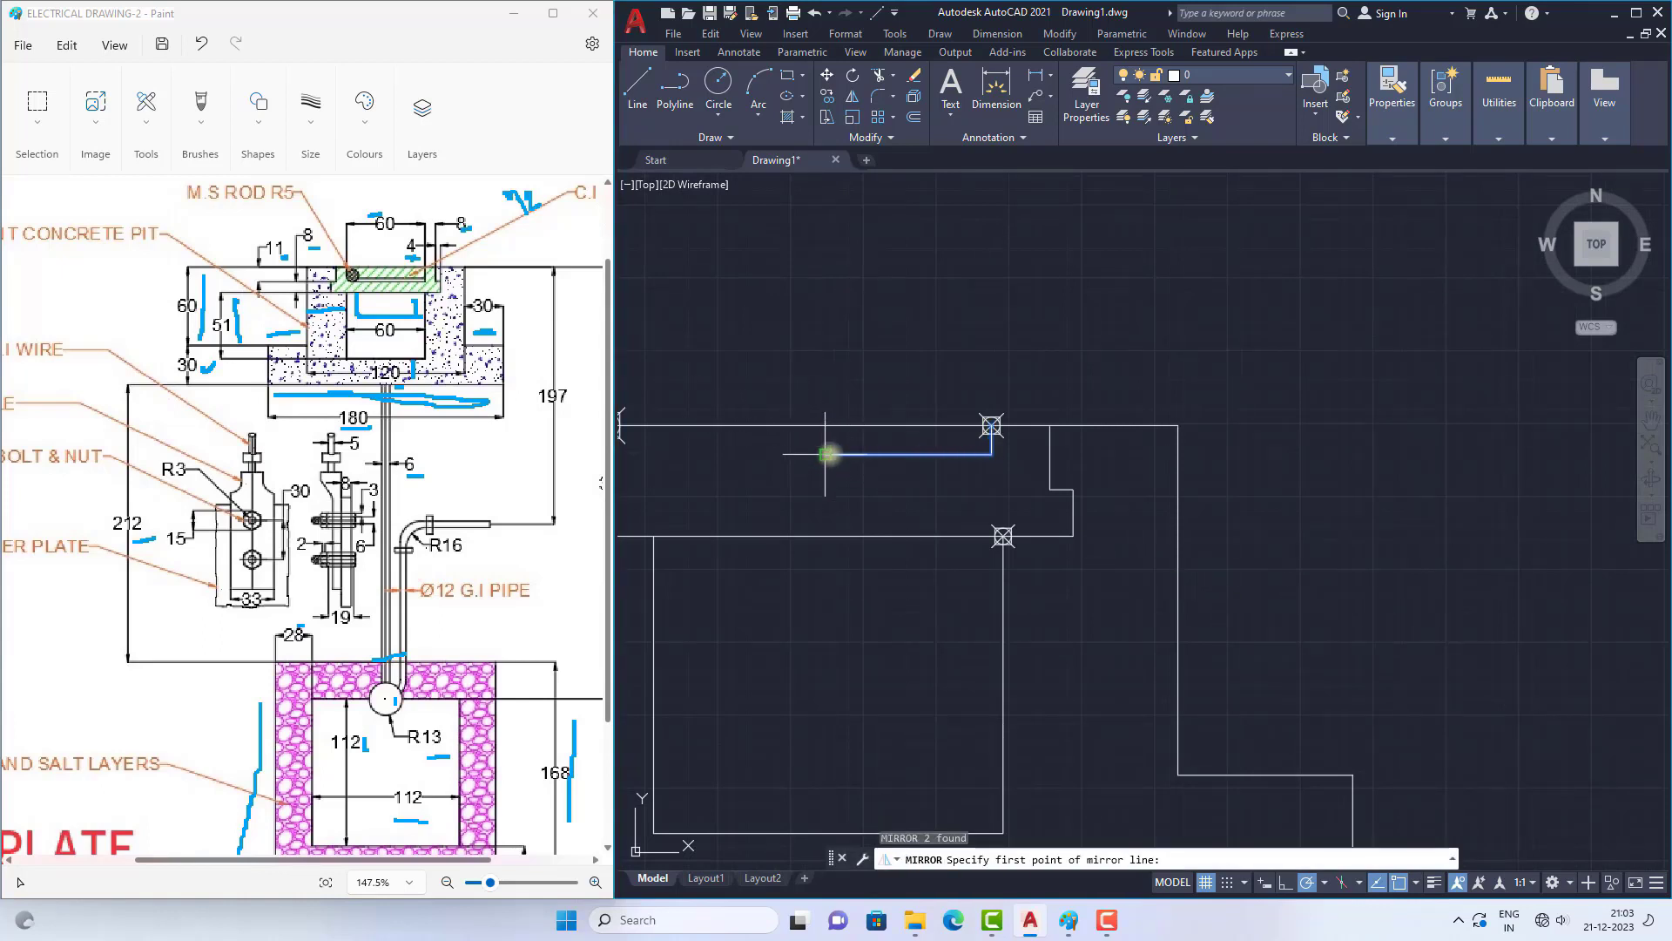
click(823, 366)
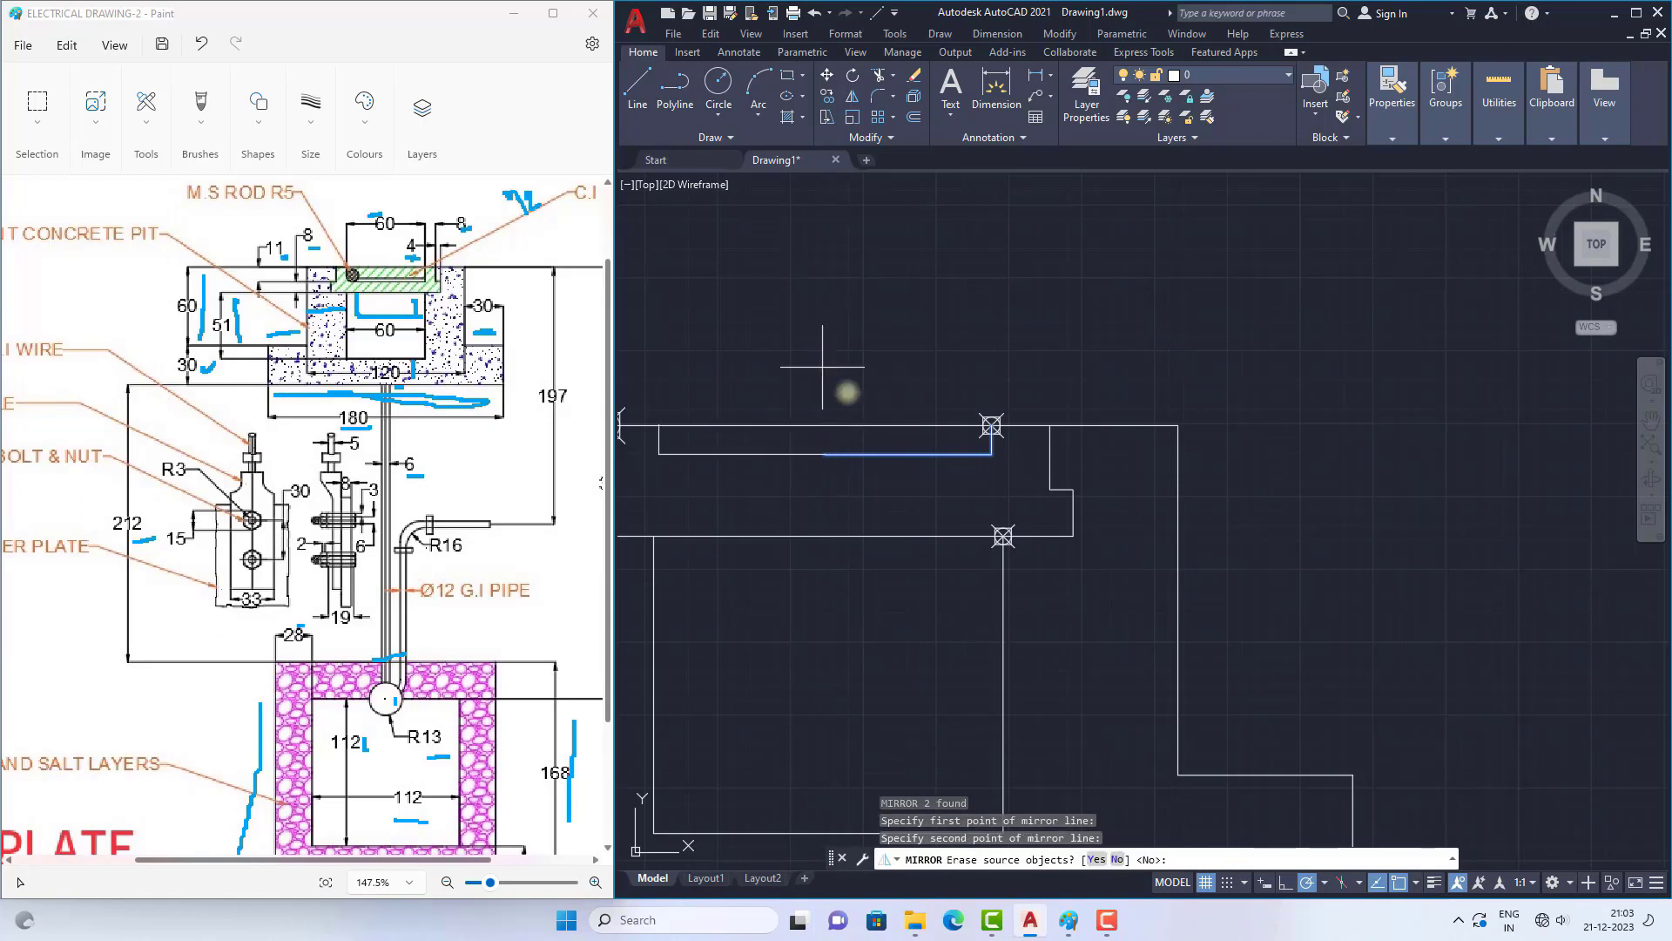
key(Return)
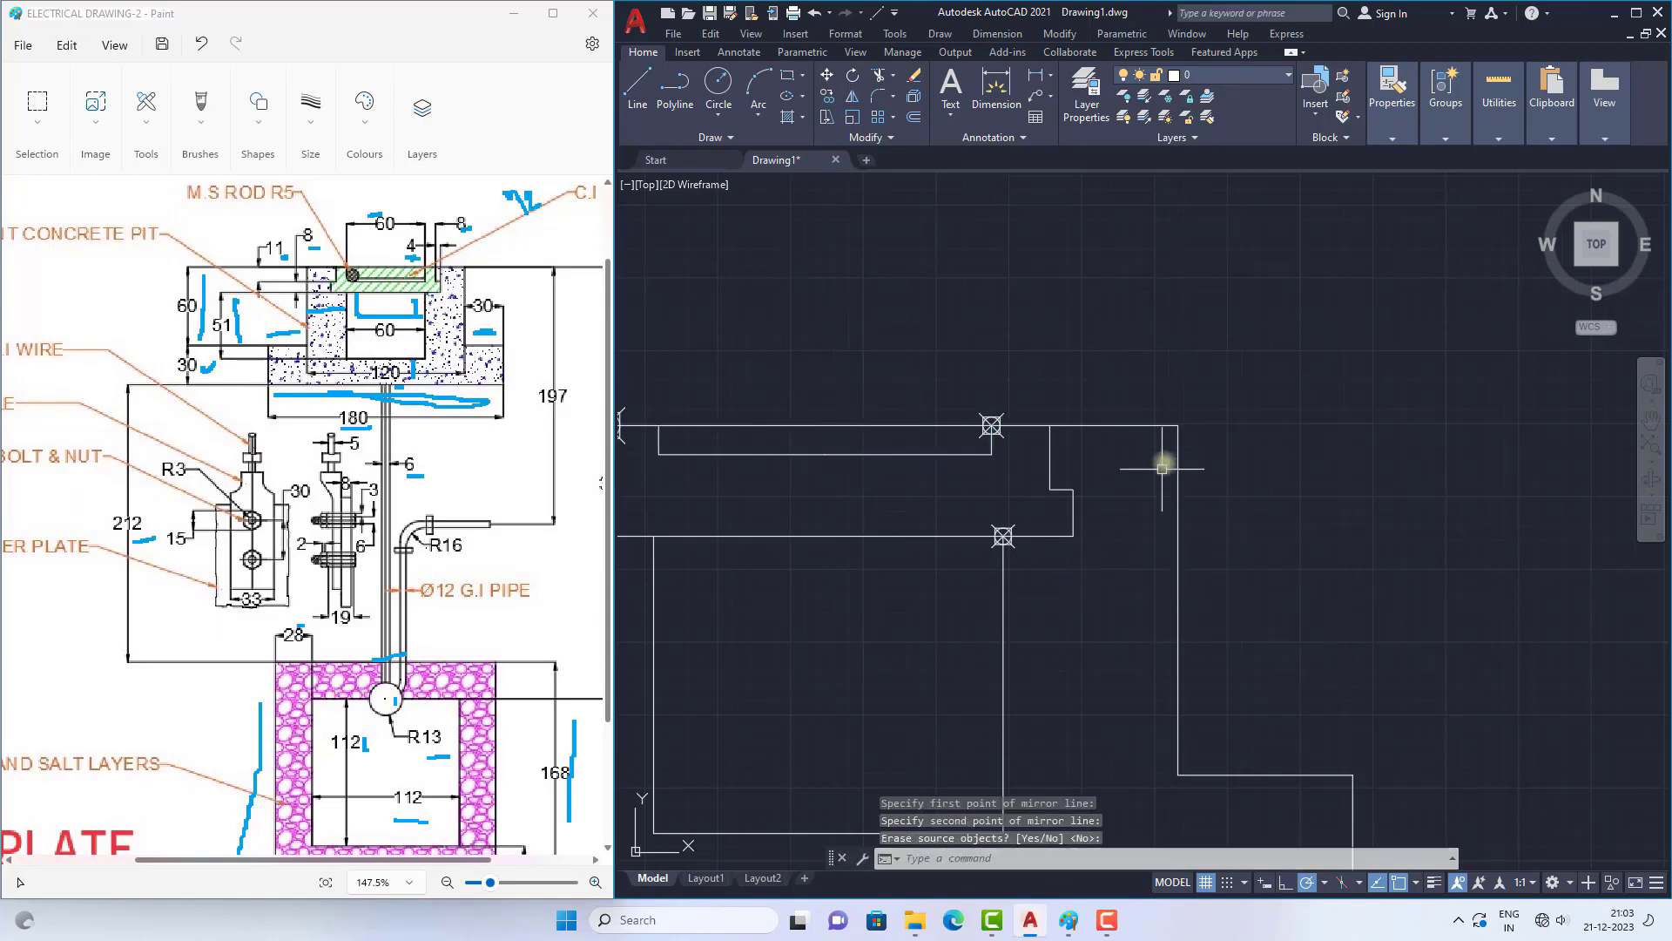
scroll(1161, 433, down, 3)
scroll(1153, 463, up, 5)
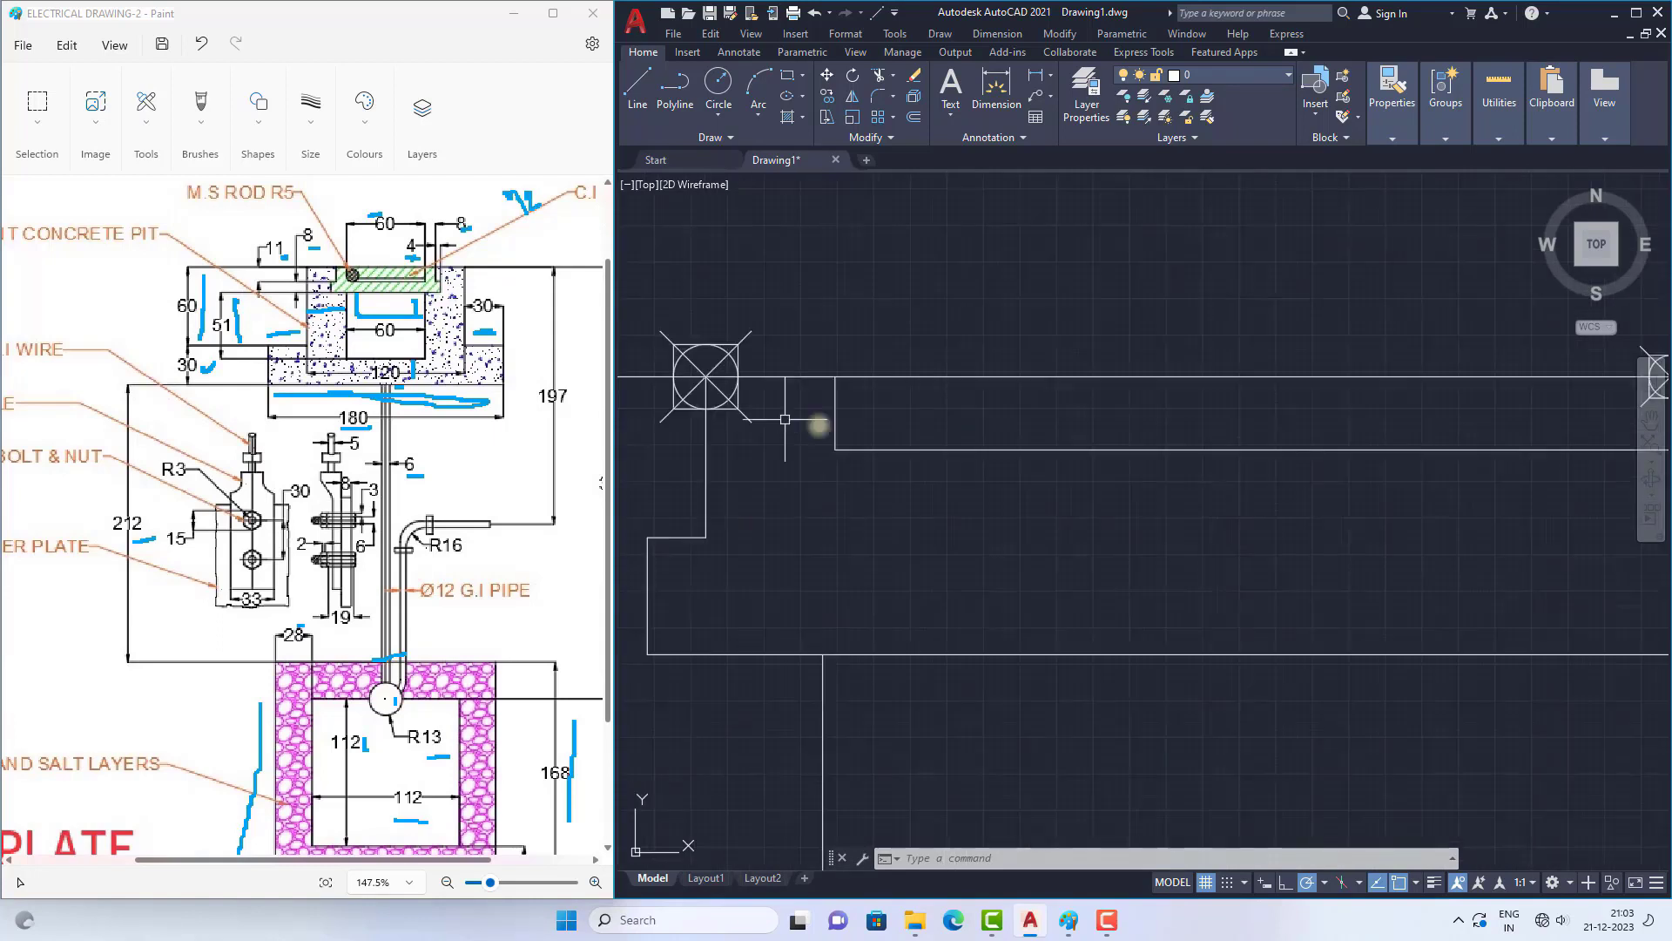
click(719, 85)
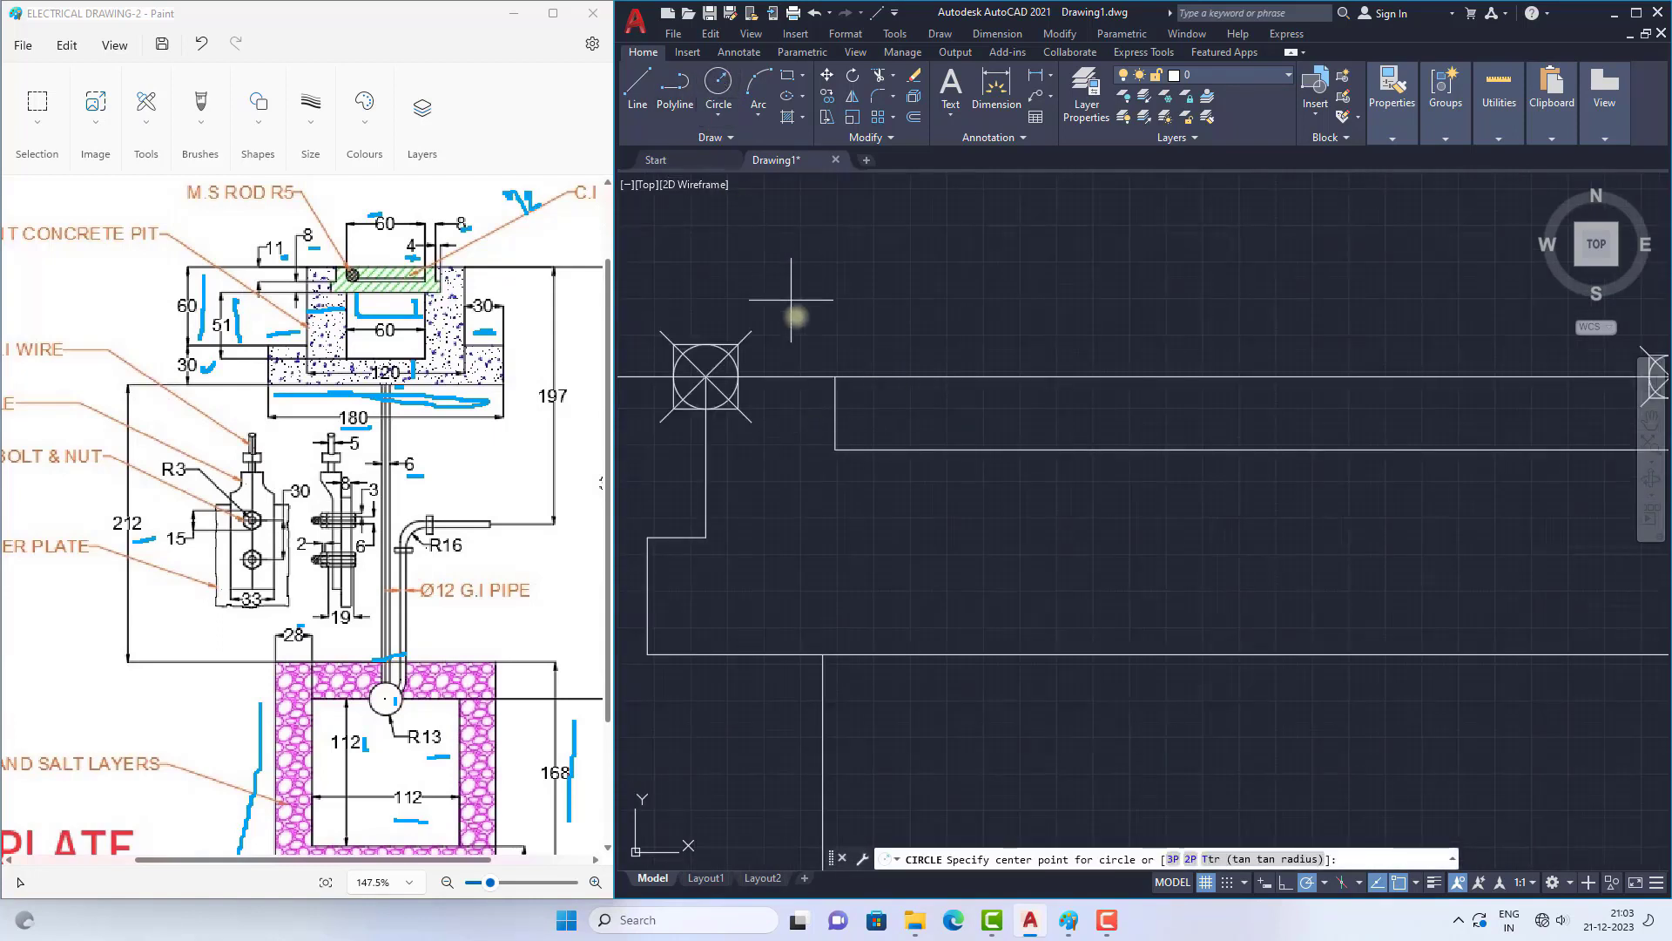
click(897, 435)
key(Escape)
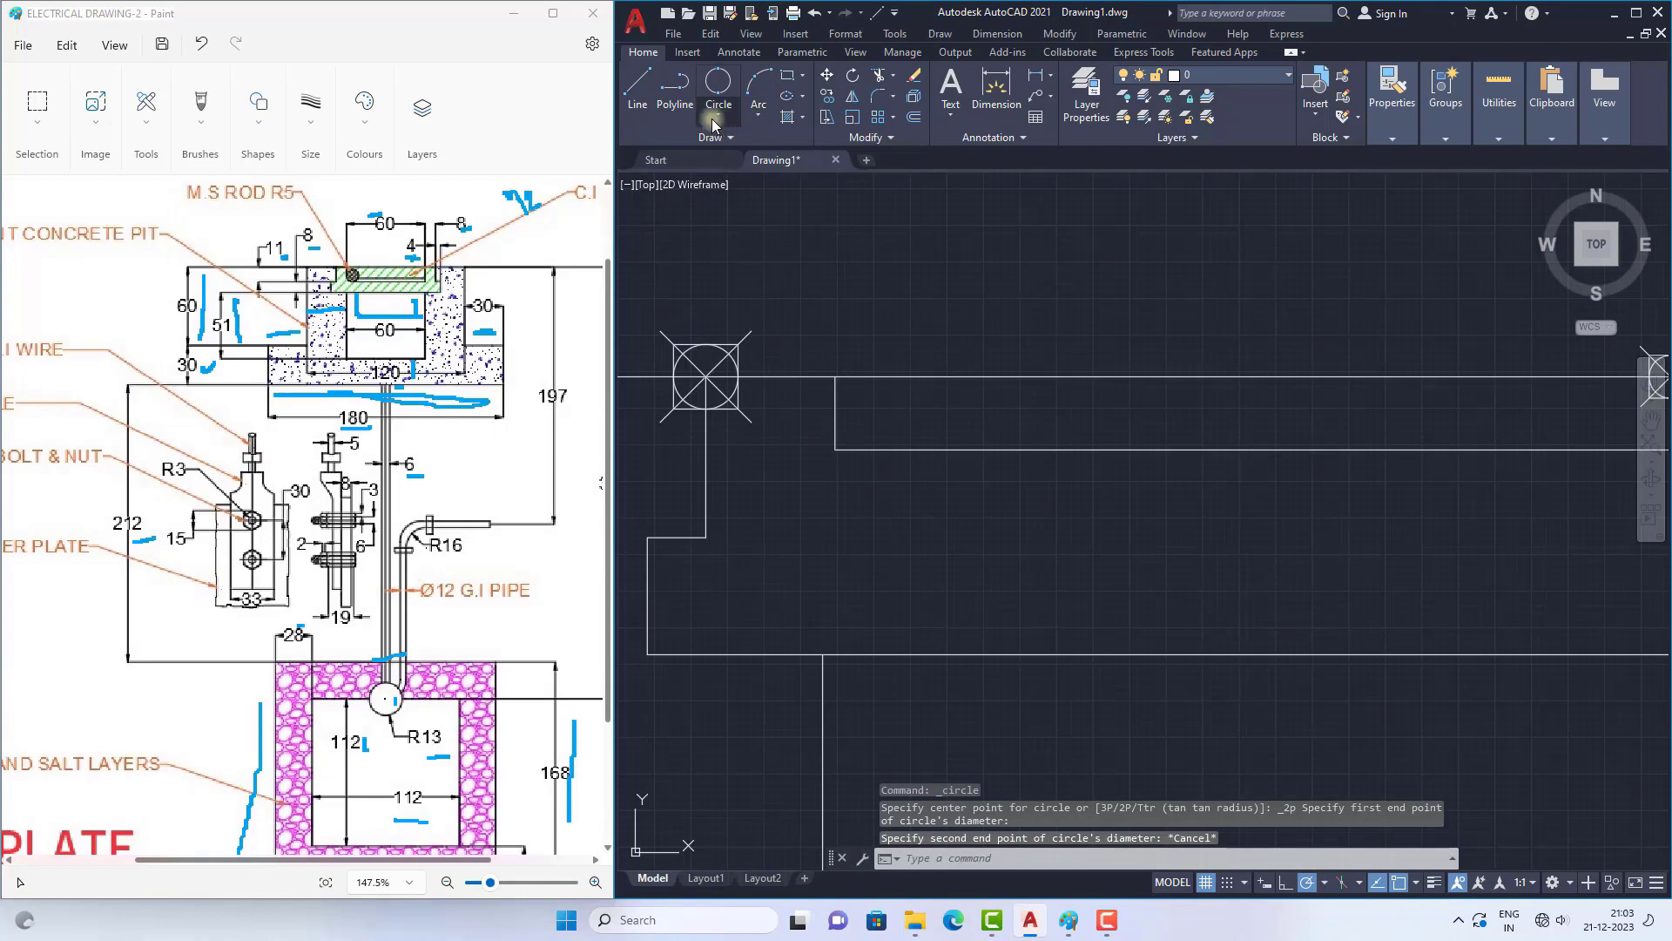
Step: Draw a circle tangent to the left side and the base of the shallow top slot, accepting the default radius of 13
click(719, 115)
click(732, 283)
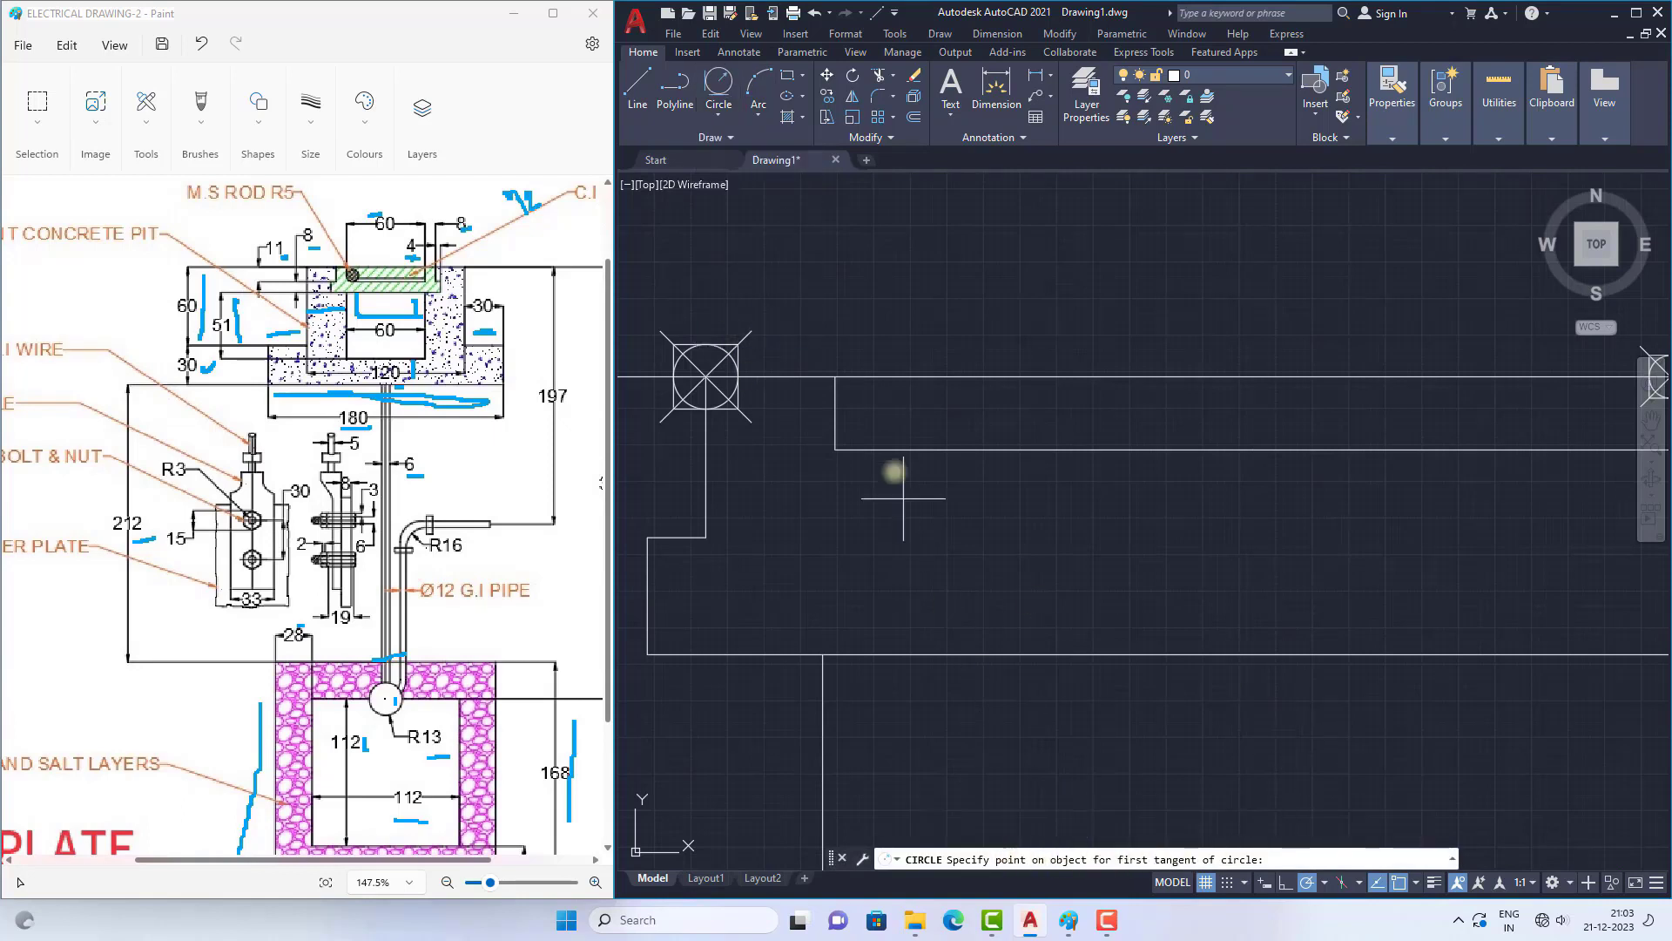
click(832, 407)
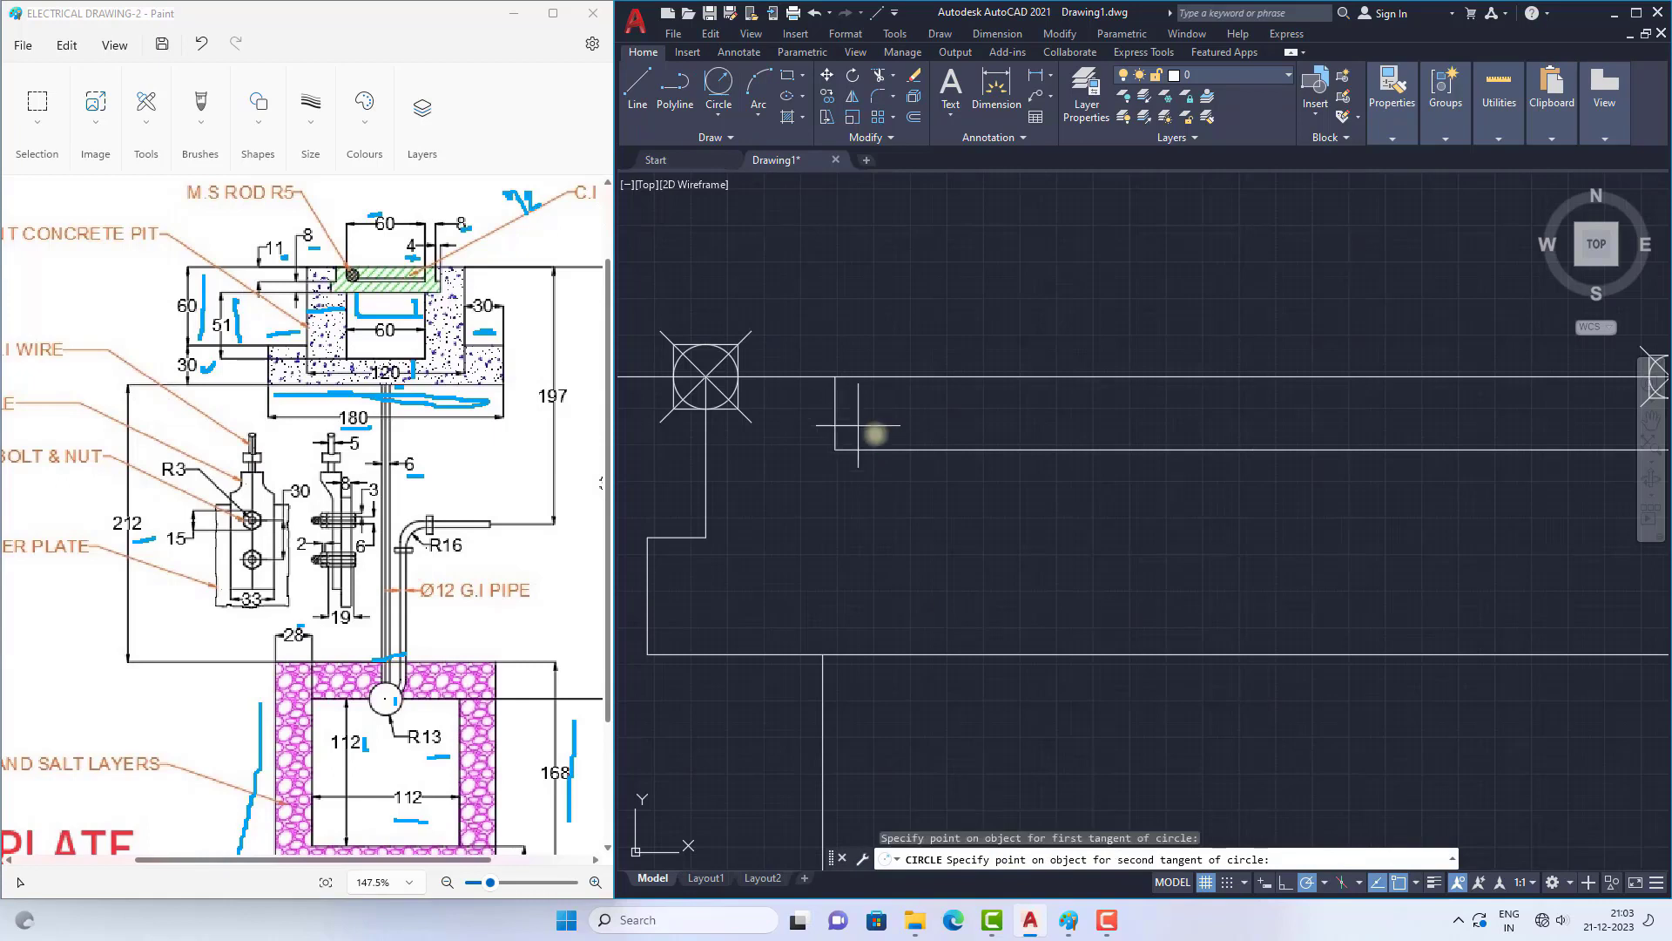
click(896, 449)
key(Return)
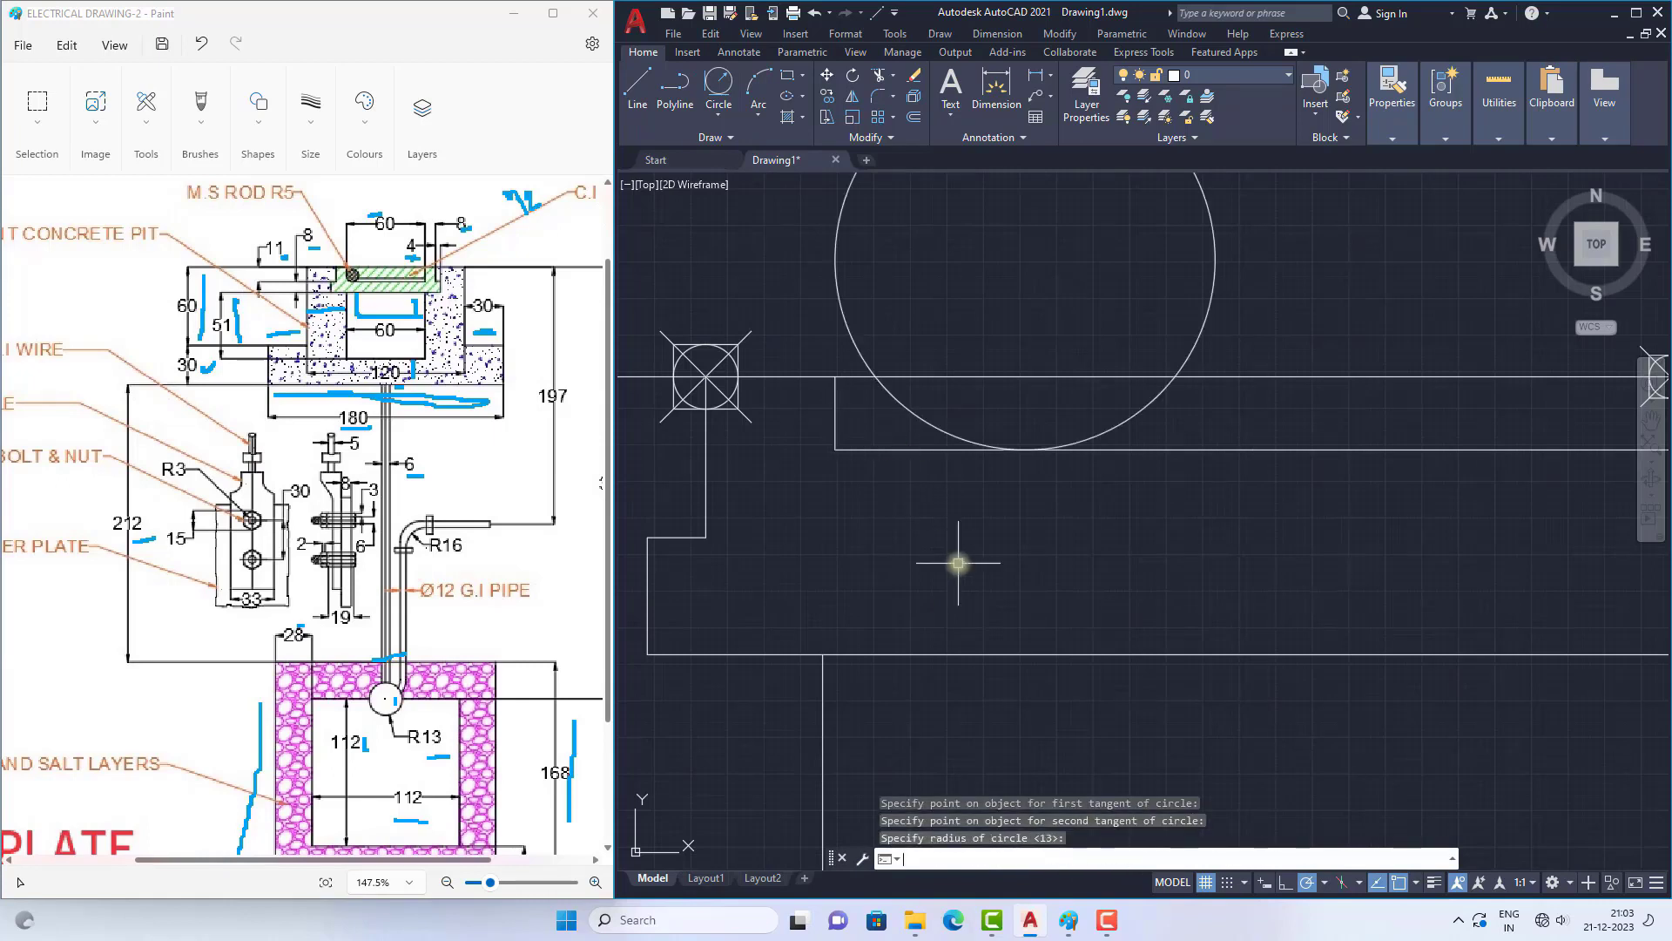
Step: Shrink the circle in the concrete pit's shallow top slot by stretching its upper quadrant until it fits inside the slot
scroll(840, 385, down, 5)
click(928, 350)
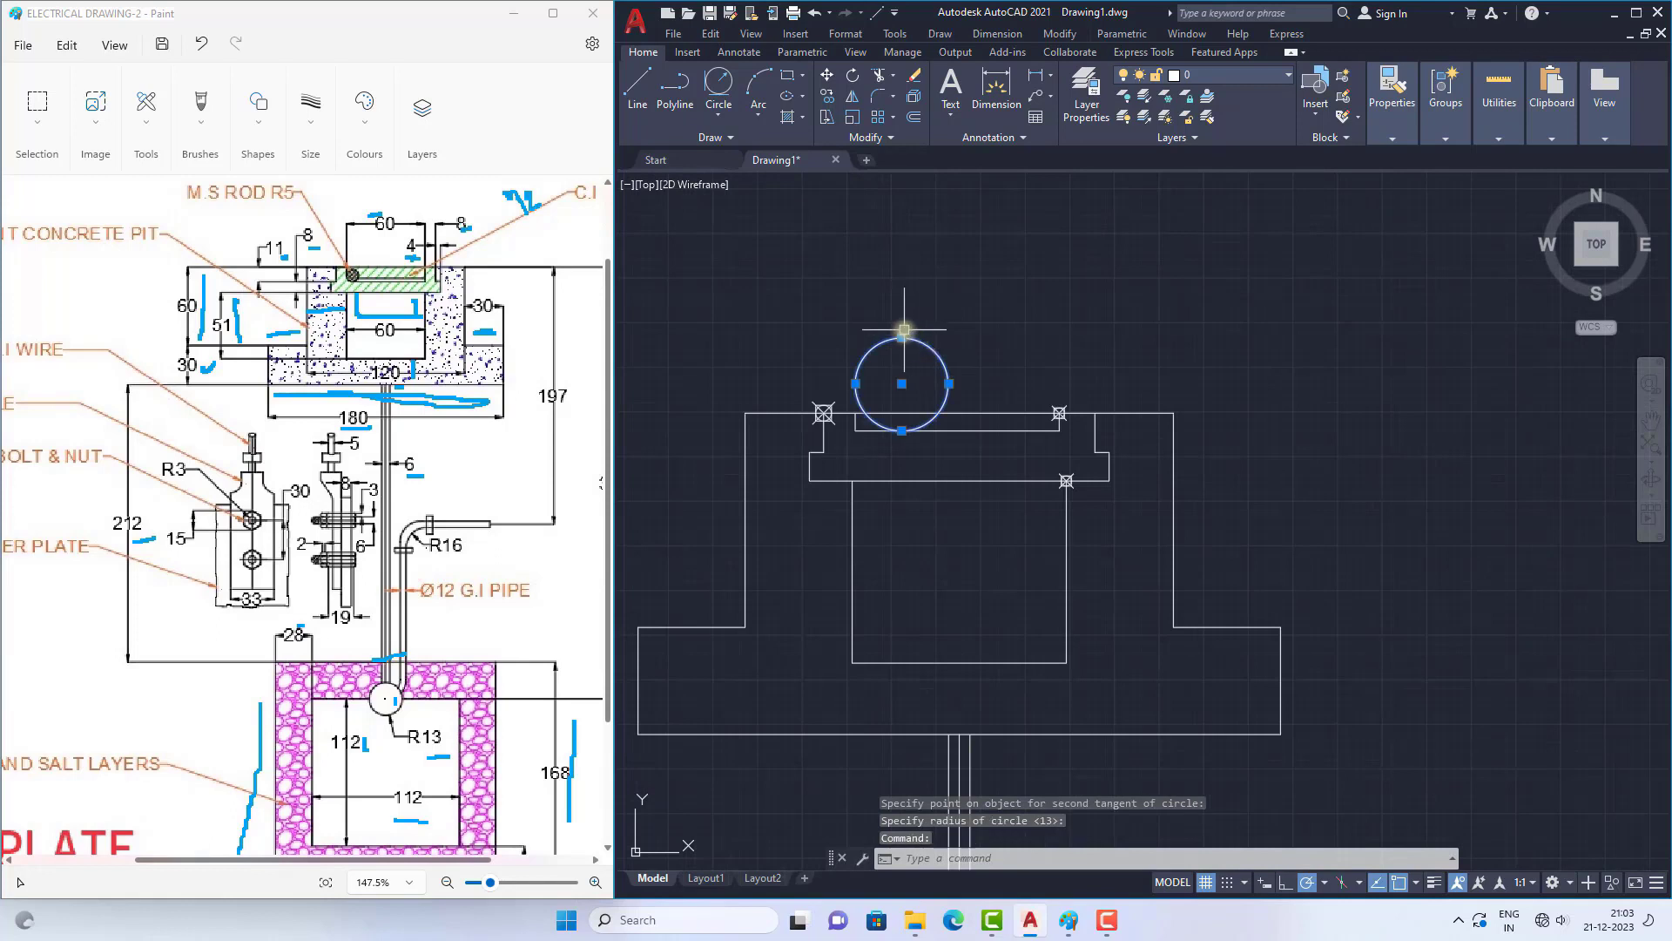
click(902, 337)
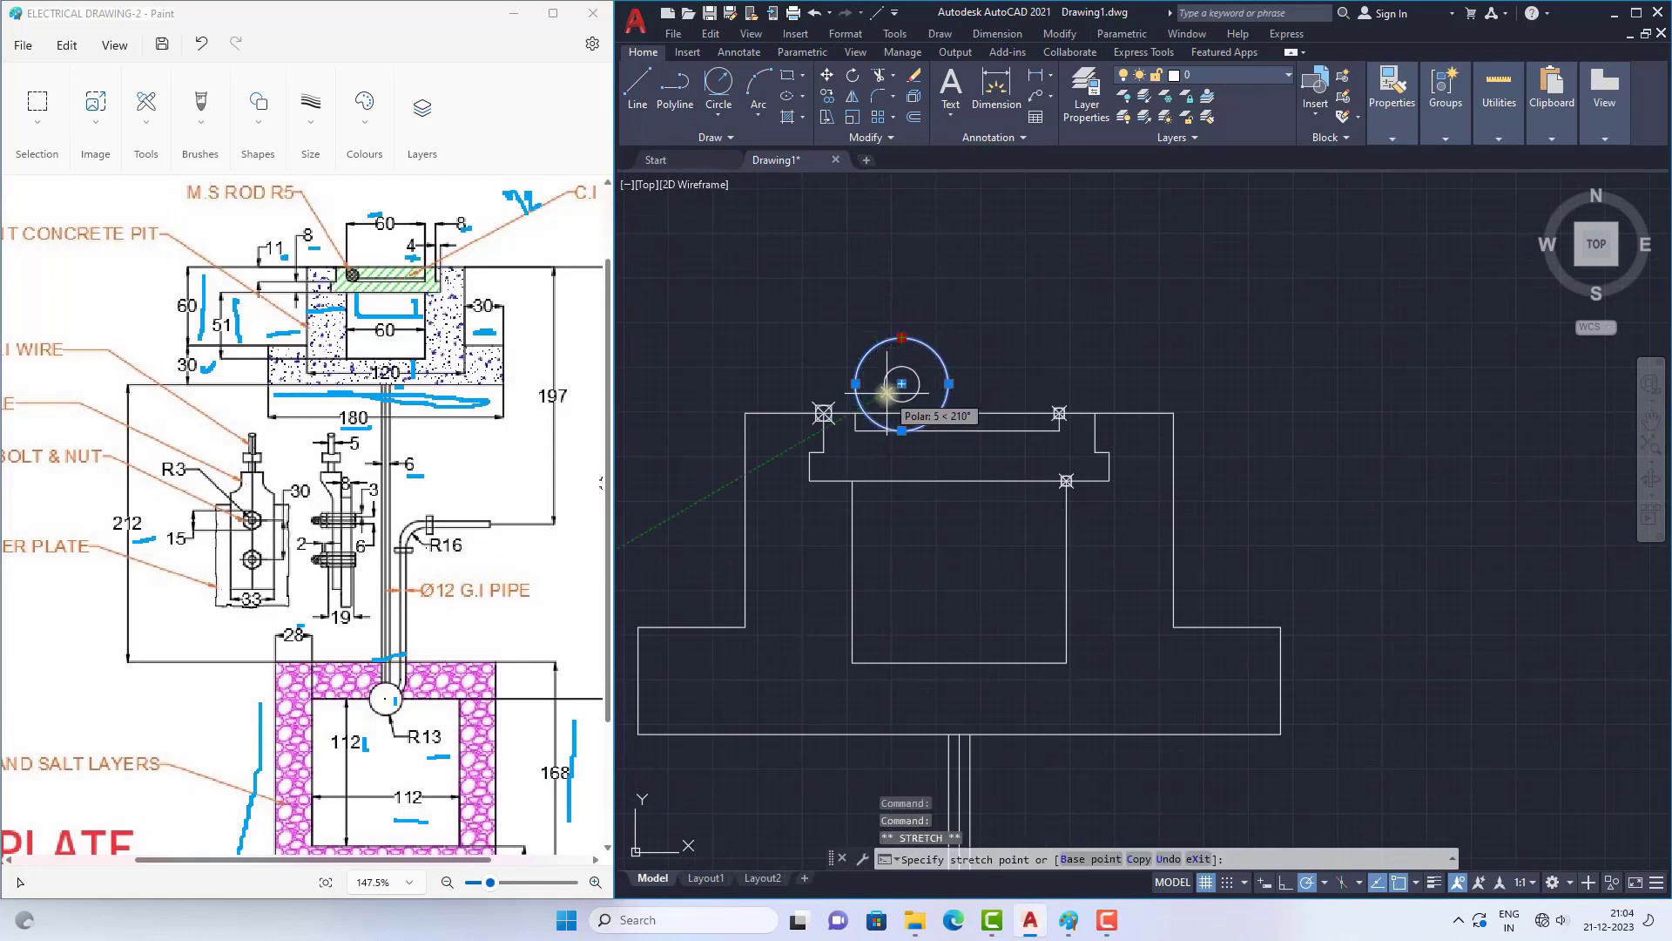
click(897, 373)
scroll(916, 339, up, 3)
click(910, 317)
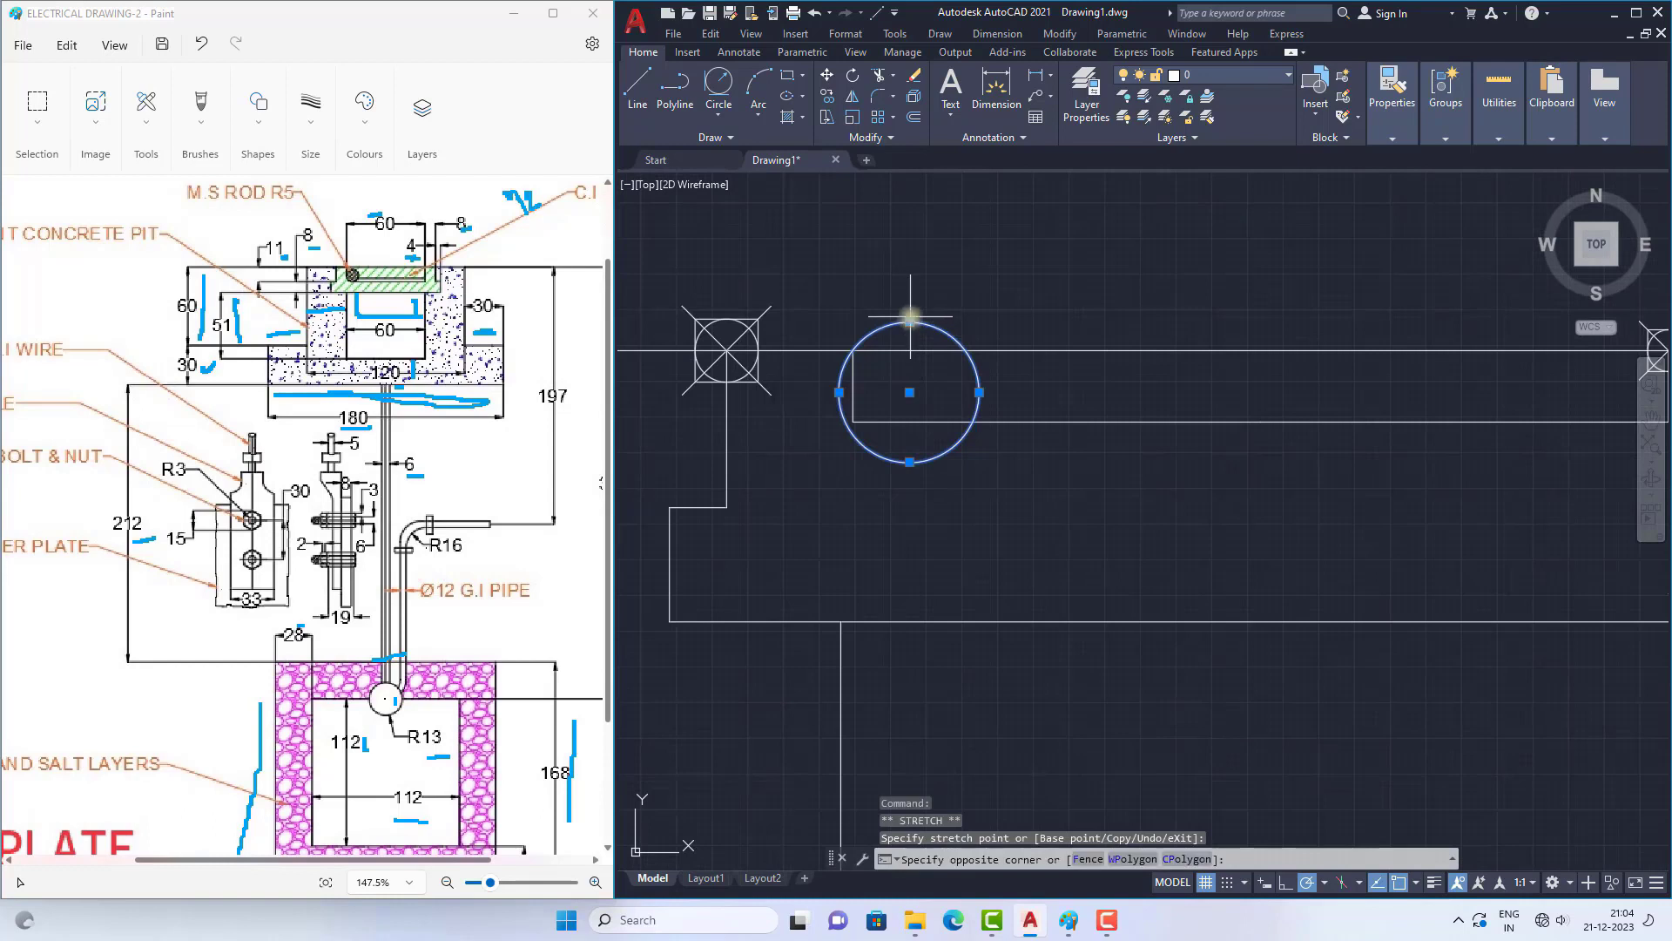
click(909, 322)
click(909, 321)
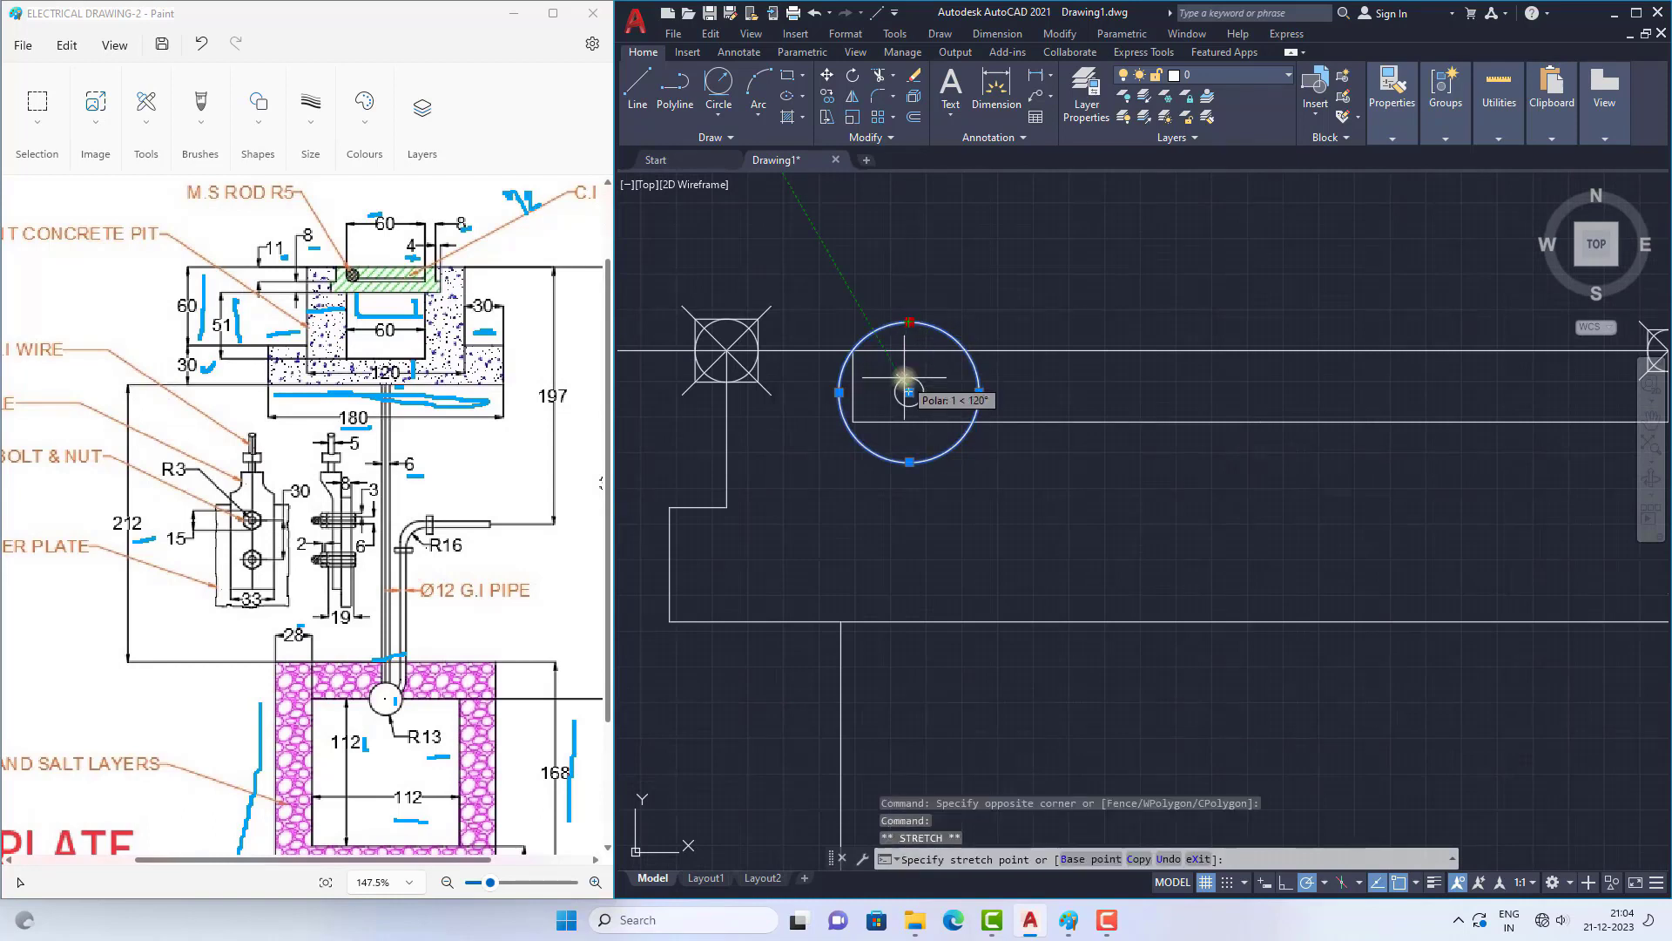
click(904, 378)
scroll(943, 455, up, 4)
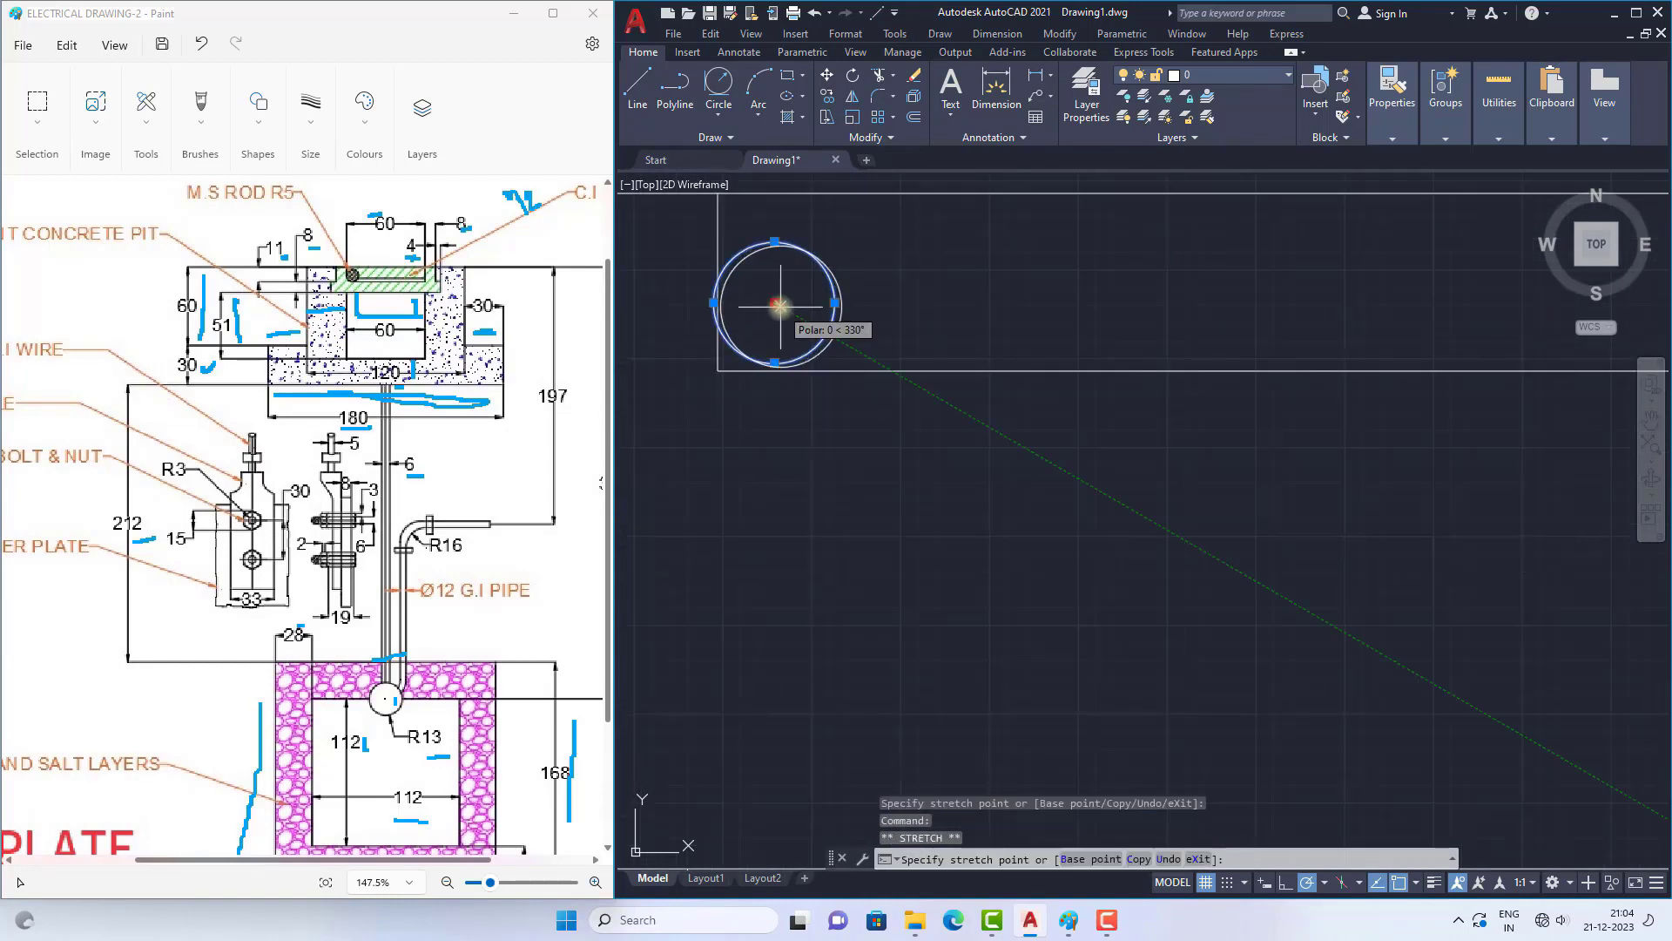
key(Escape)
scroll(914, 377, down, 10)
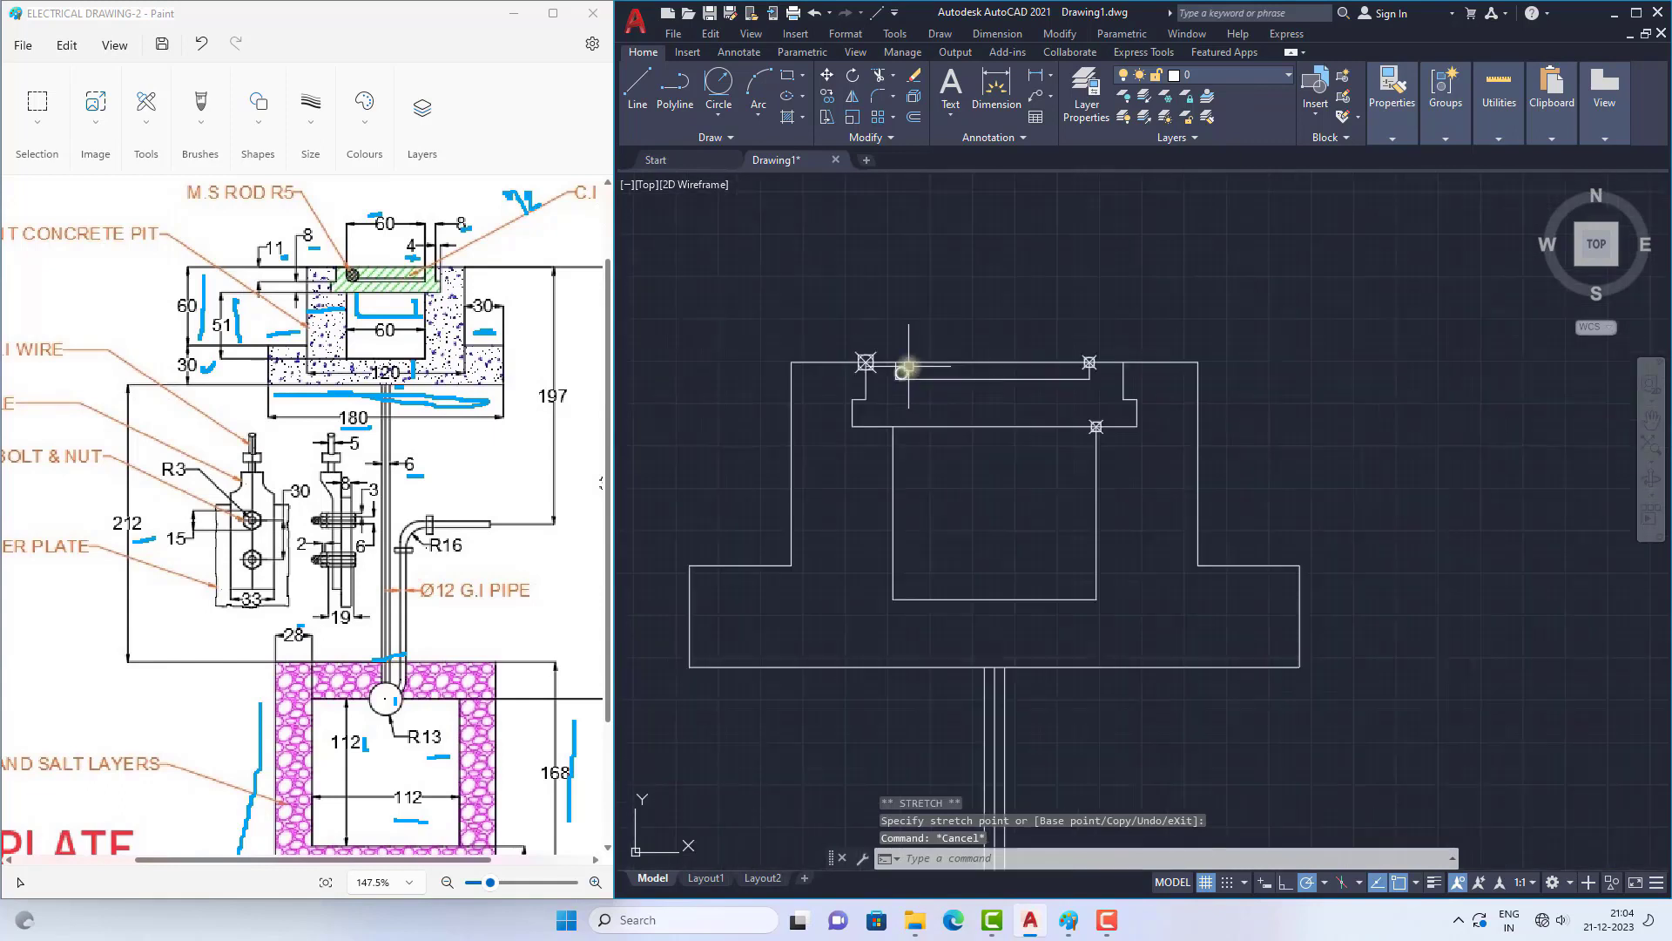
Step: Extend the three vertical pipe lines down to the circle on the inner square's top edge
scroll(851, 363, down, 6)
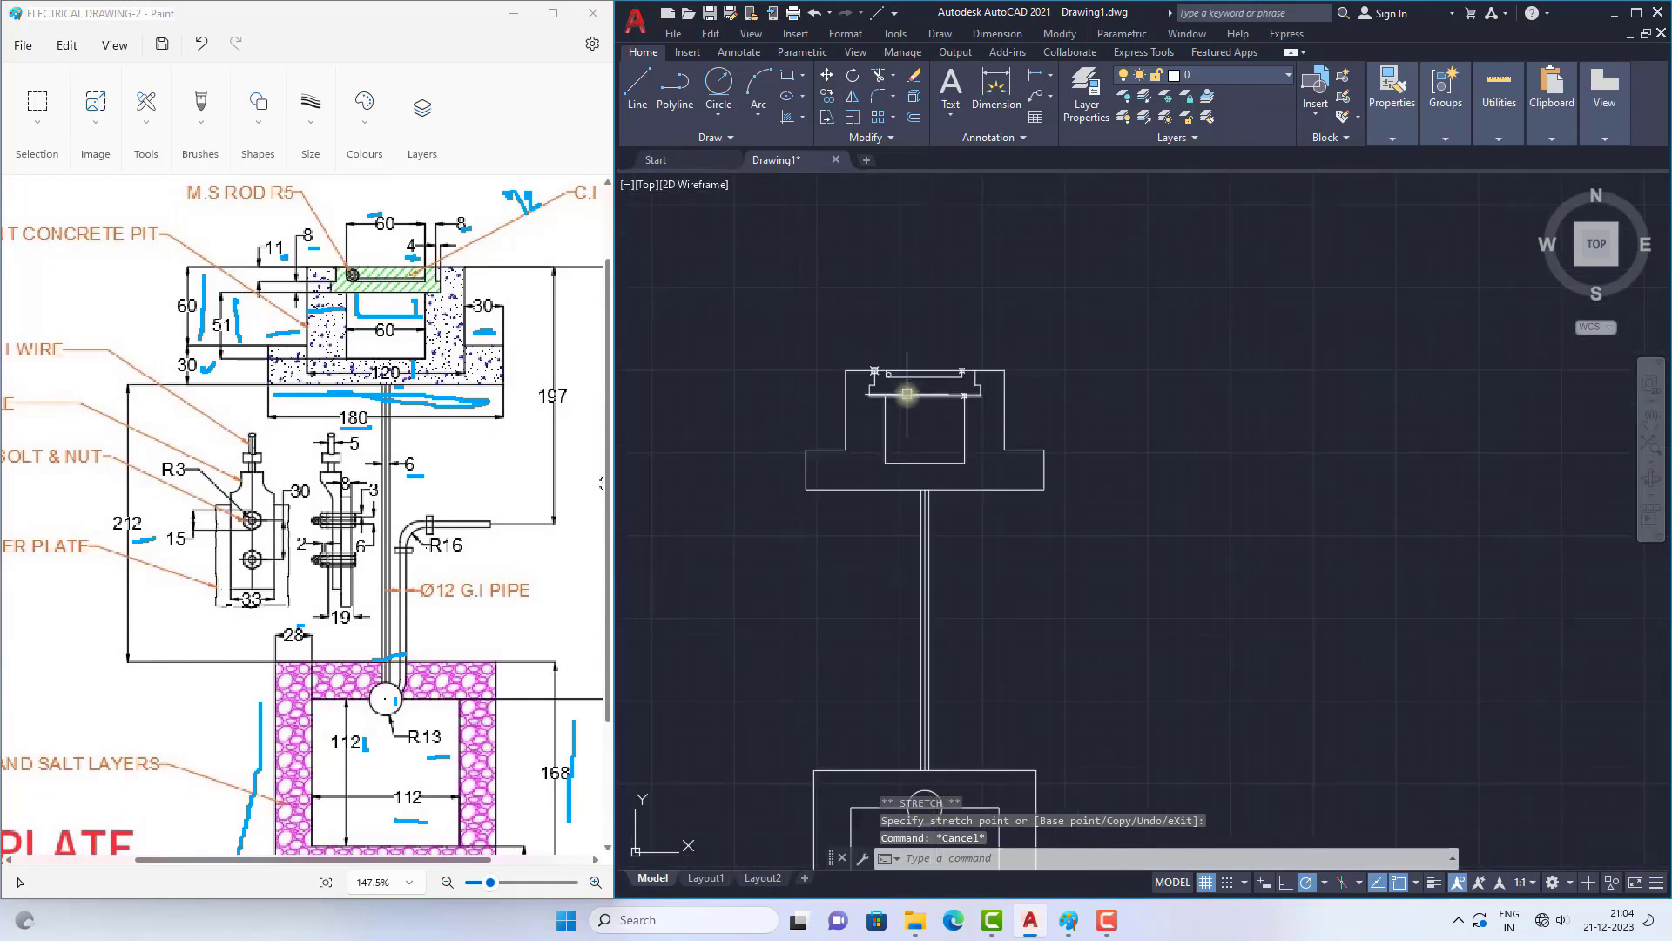
scroll(940, 546, up, 4)
scroll(907, 447, down, 4)
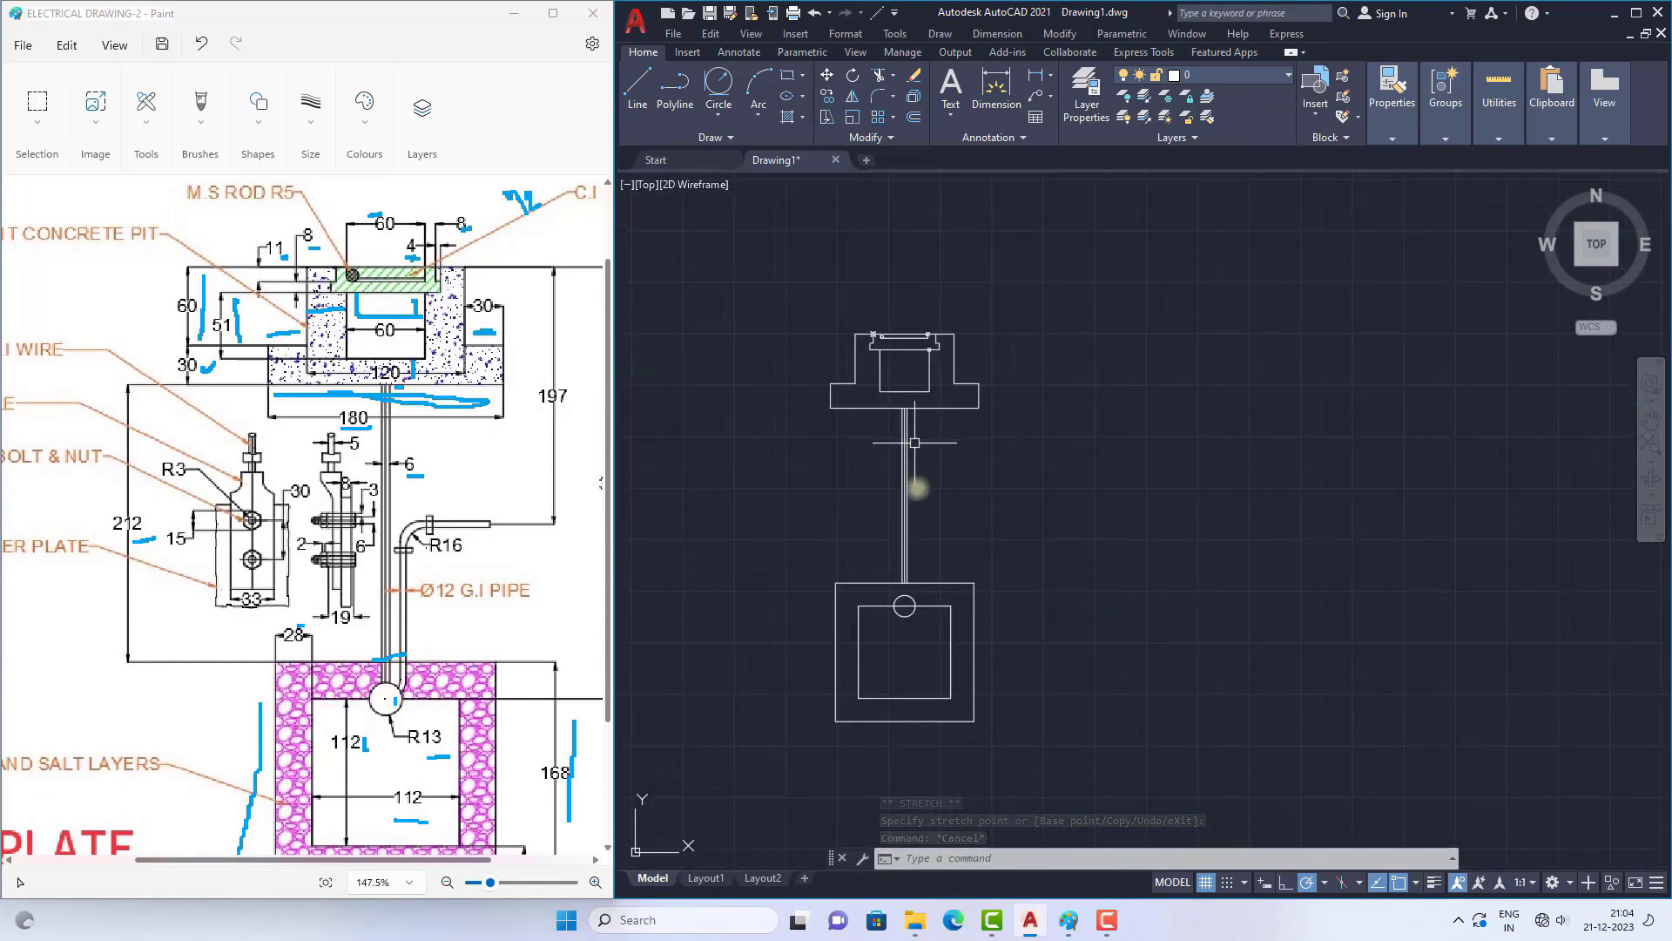
scroll(914, 599, up, 4)
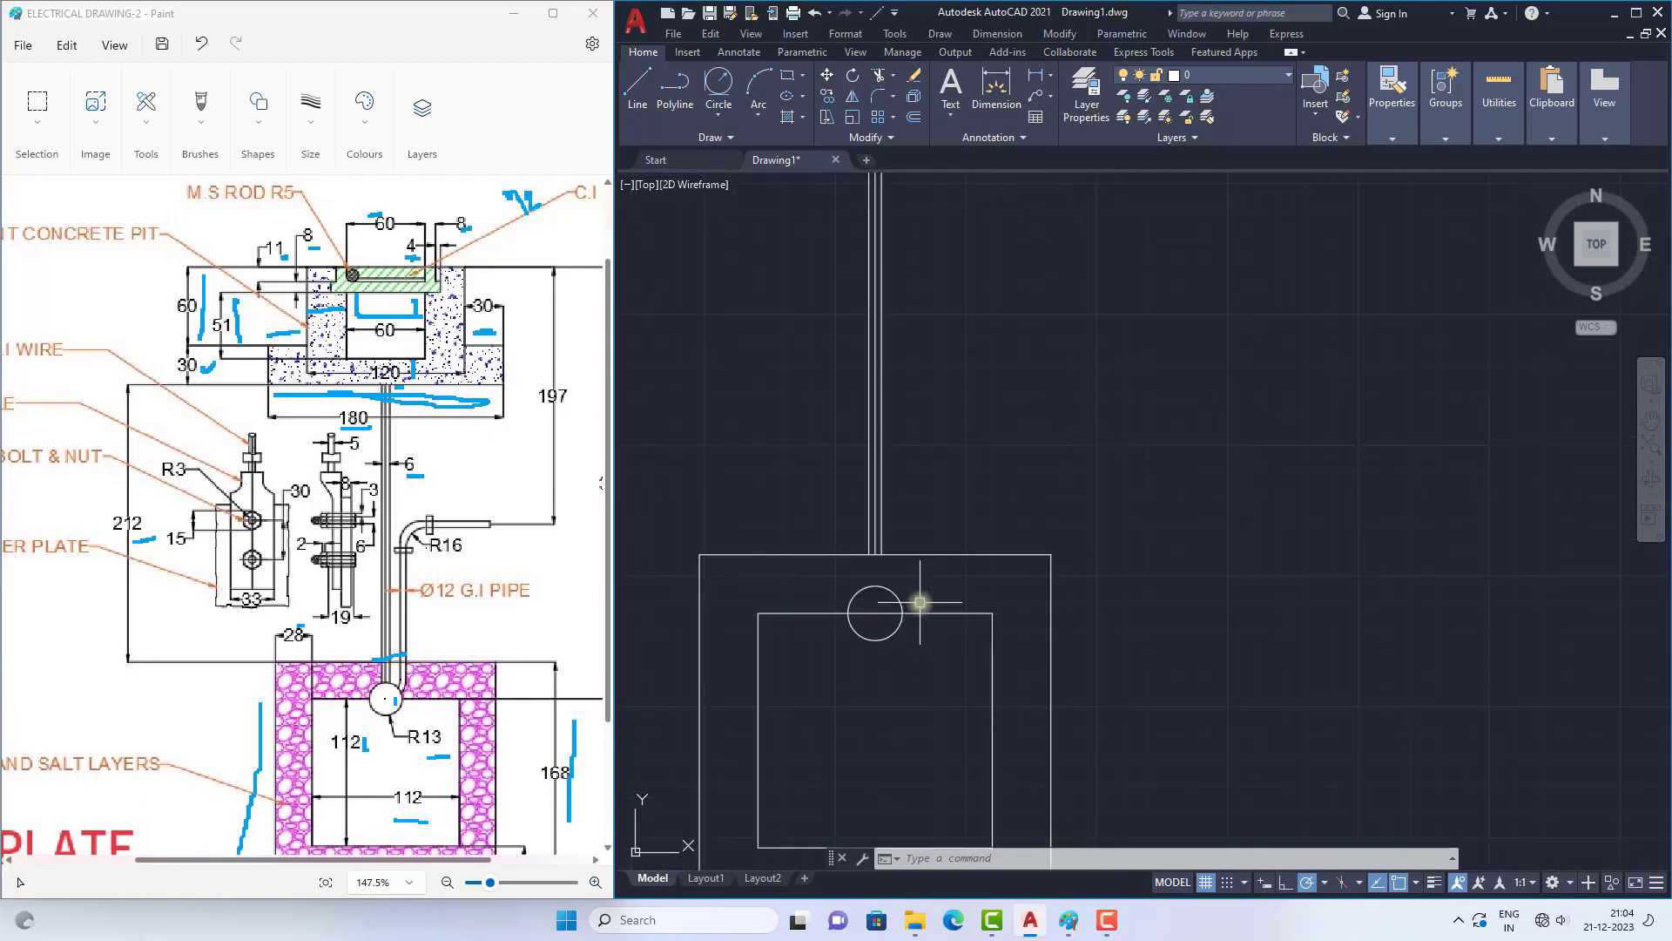
scroll(967, 613, up, 2)
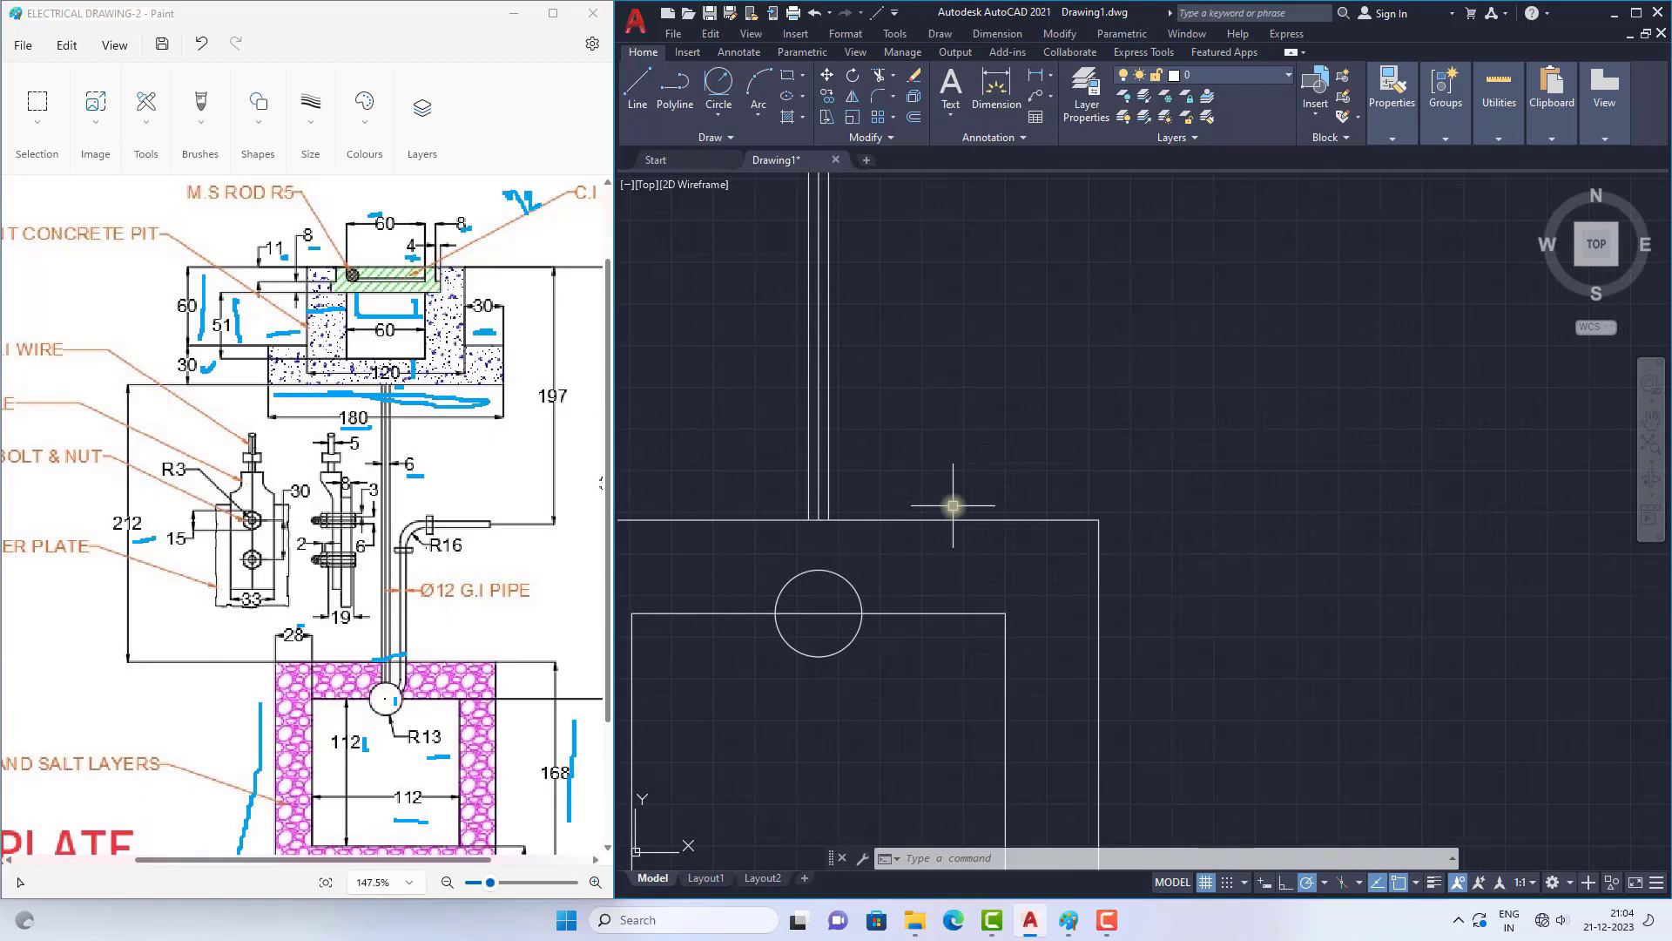
scroll(826, 553, up, 2)
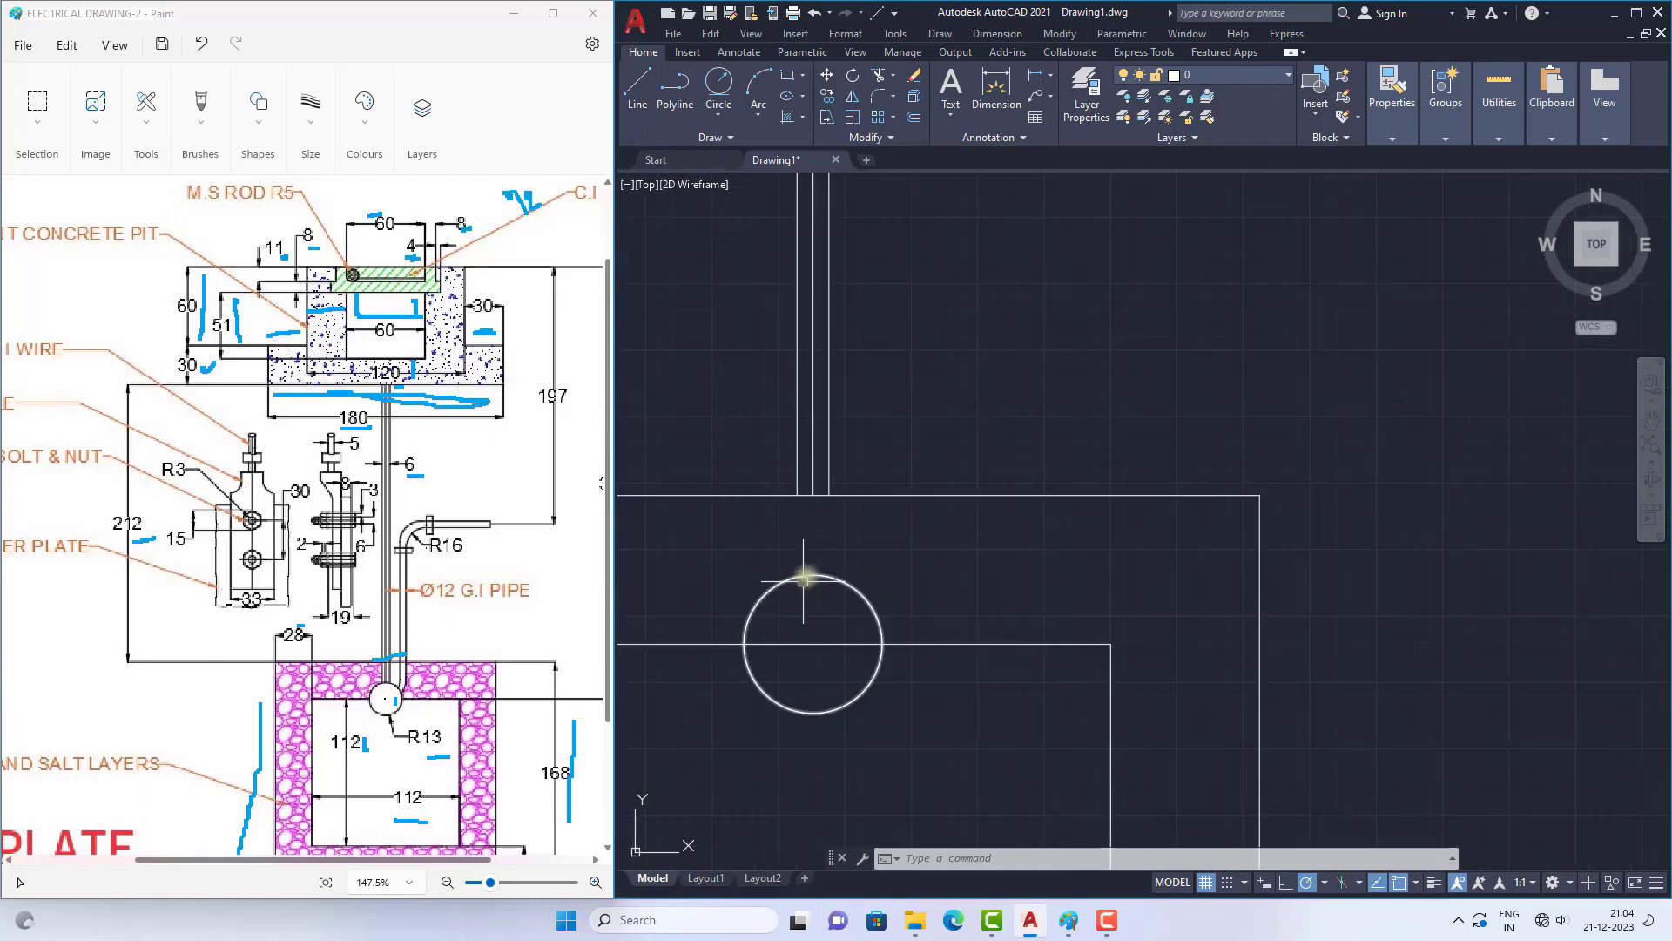
text(e)
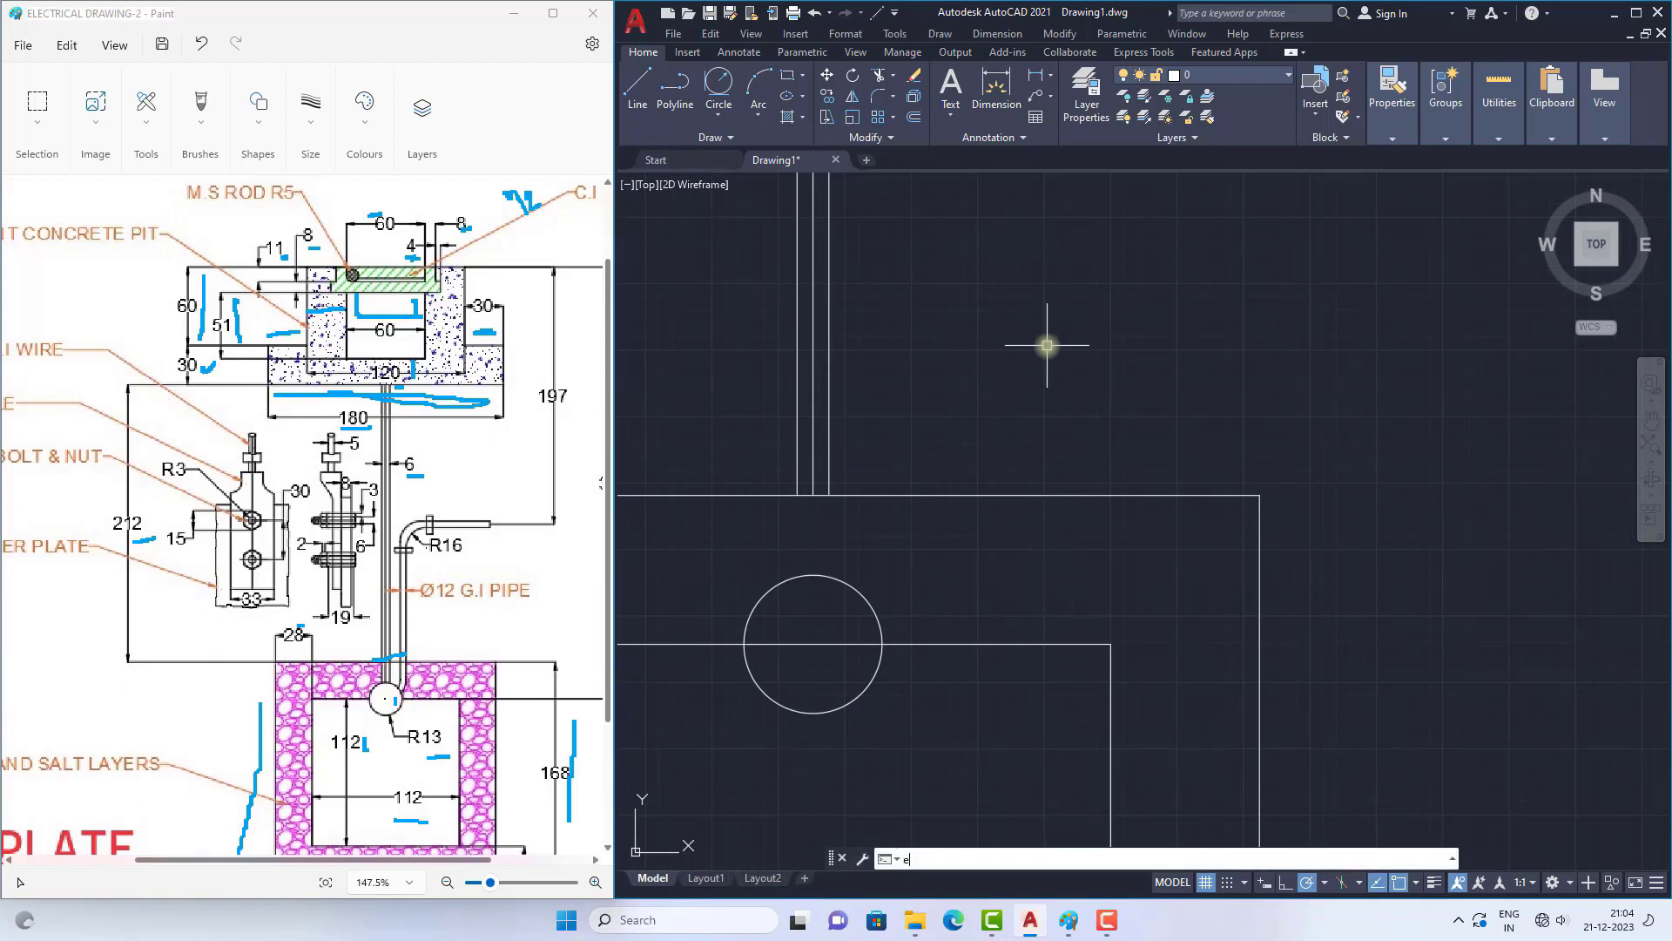
text(x)
key(Return)
drag(758, 475, 902, 455)
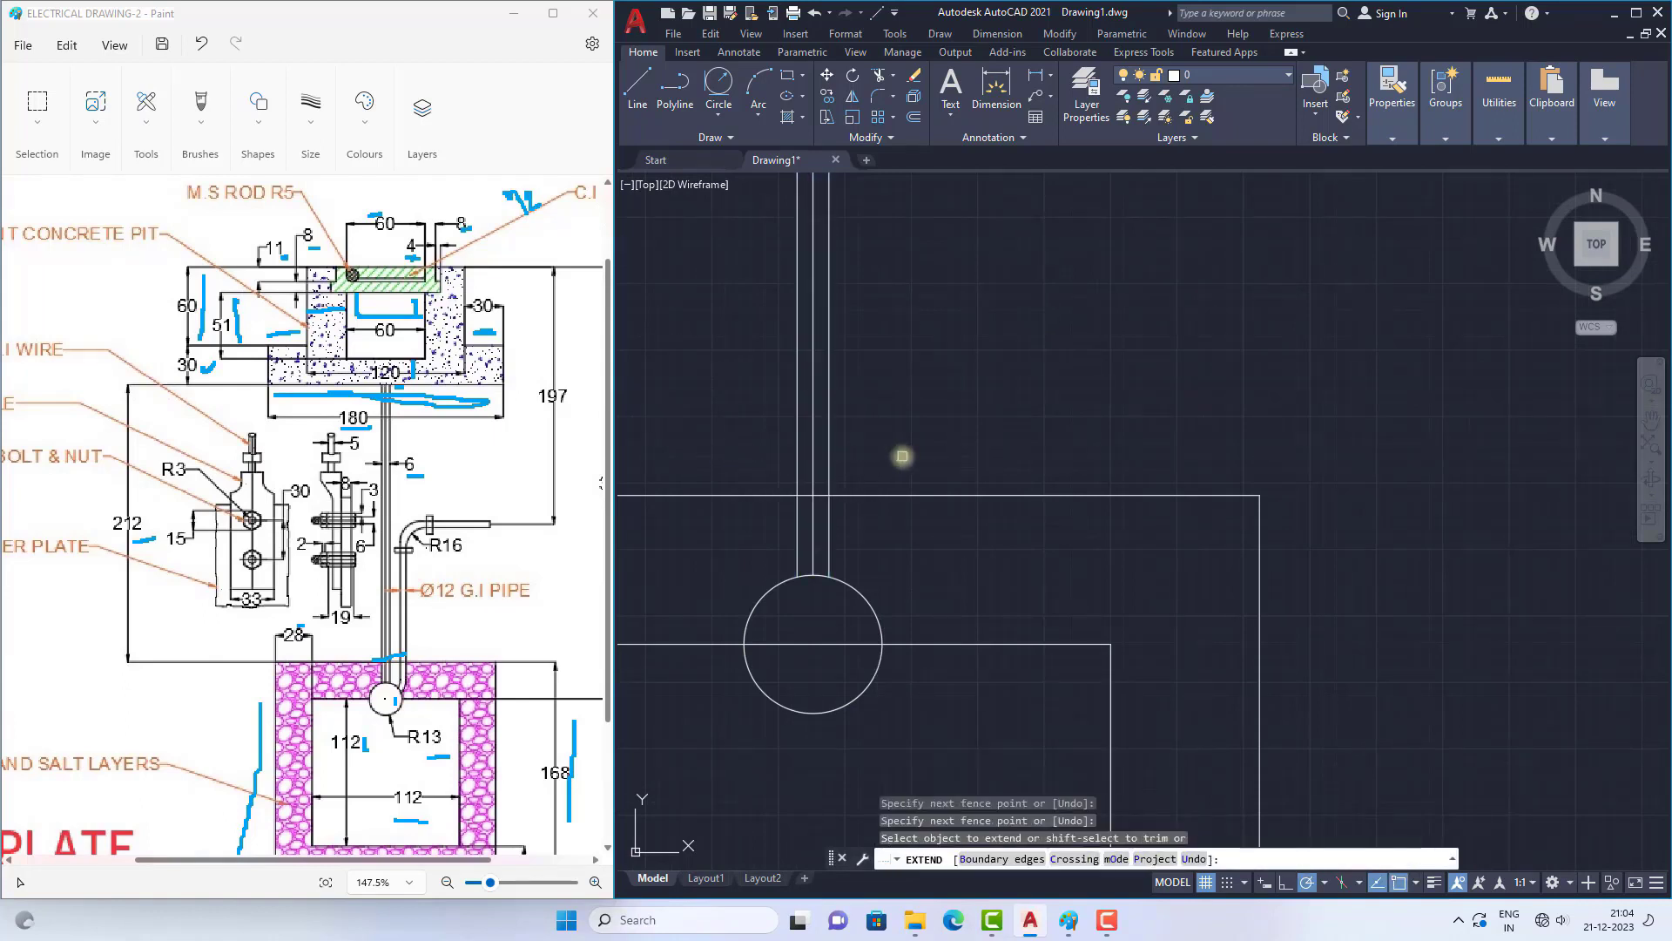
key(Return)
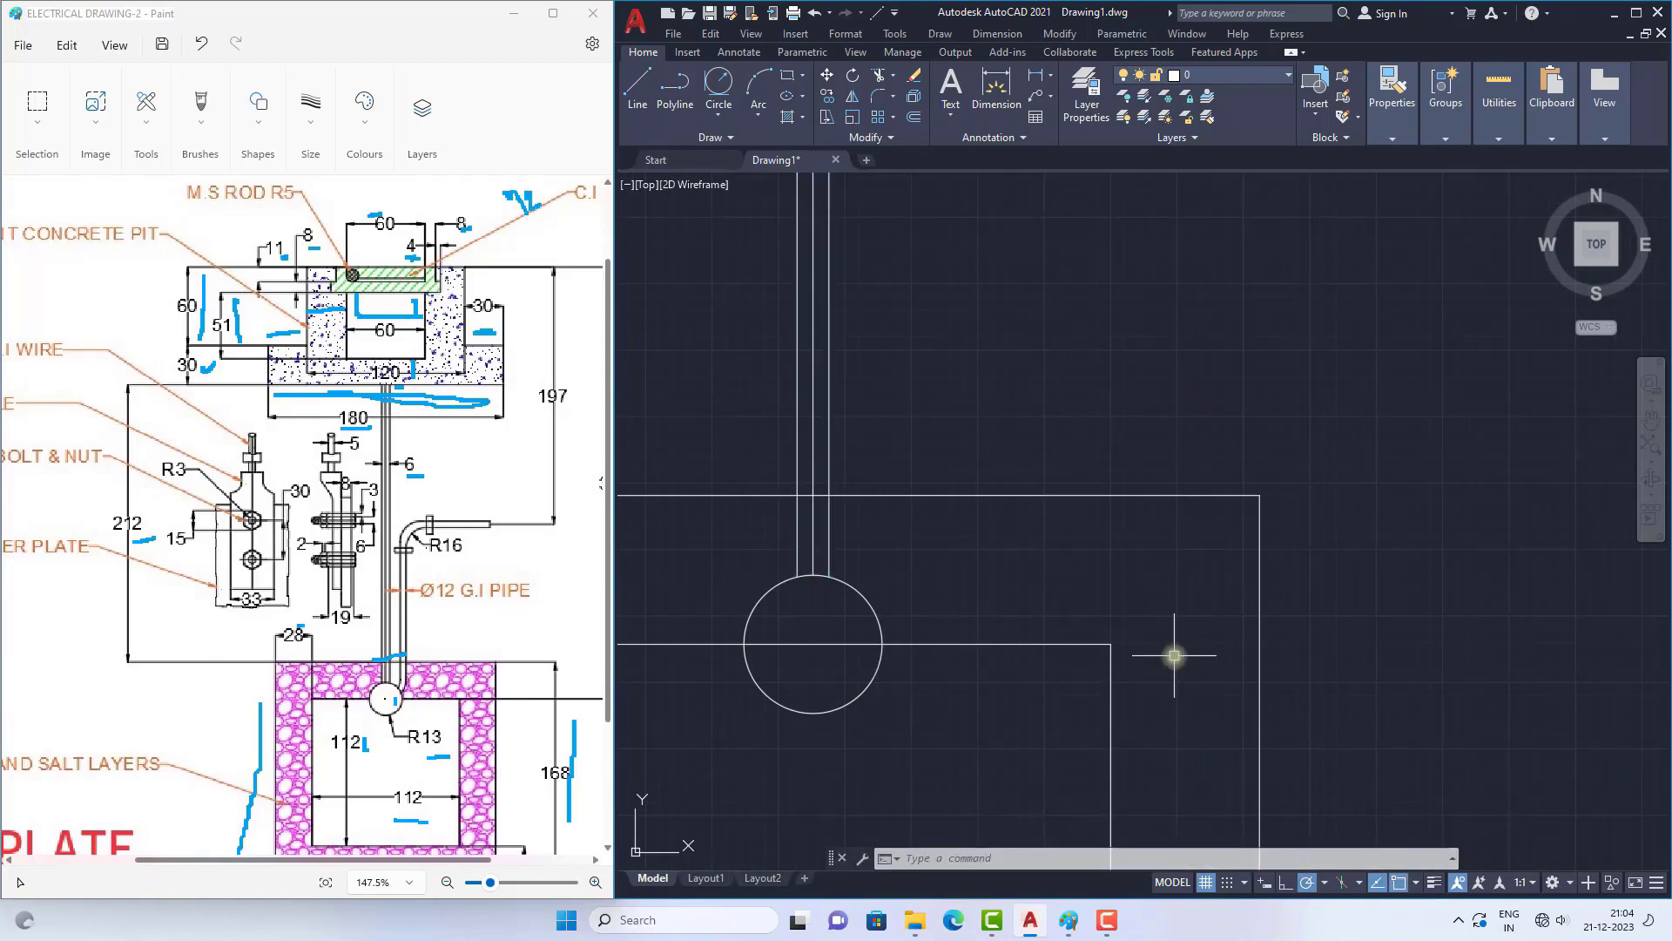
Step: Draw two consecutive vertical line segments, 50 and 30 long, up from the outer square's top edge just right of the three pipe lines
scroll(1045, 479, down, 8)
scroll(992, 488, up, 4)
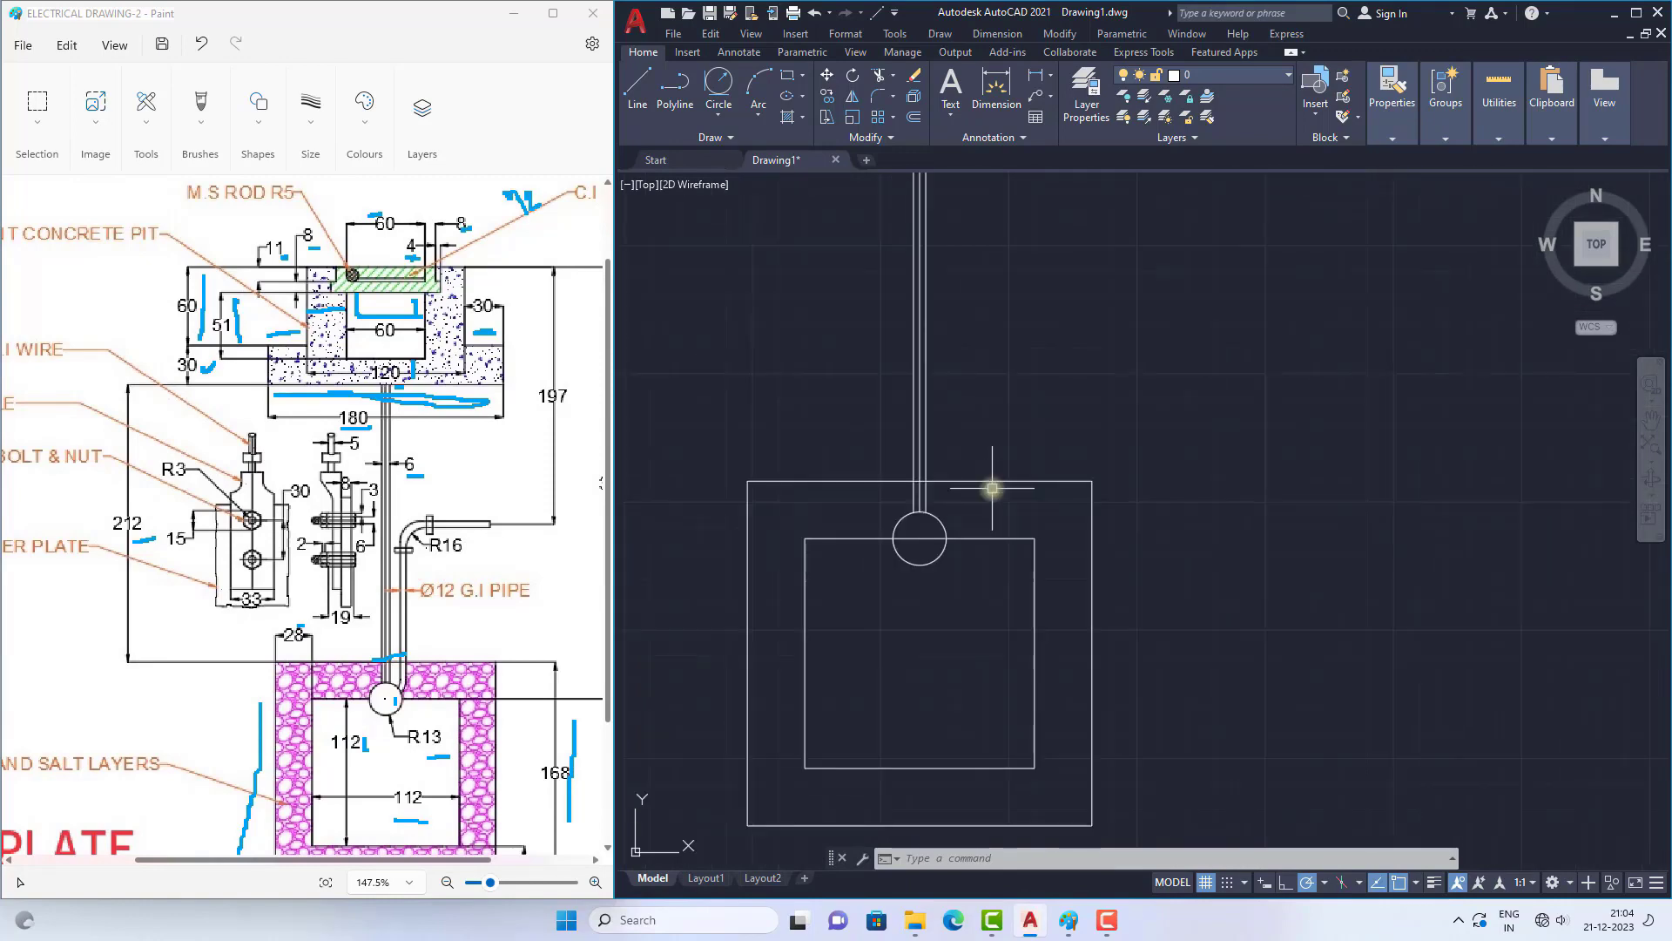
scroll(992, 488, up, 2)
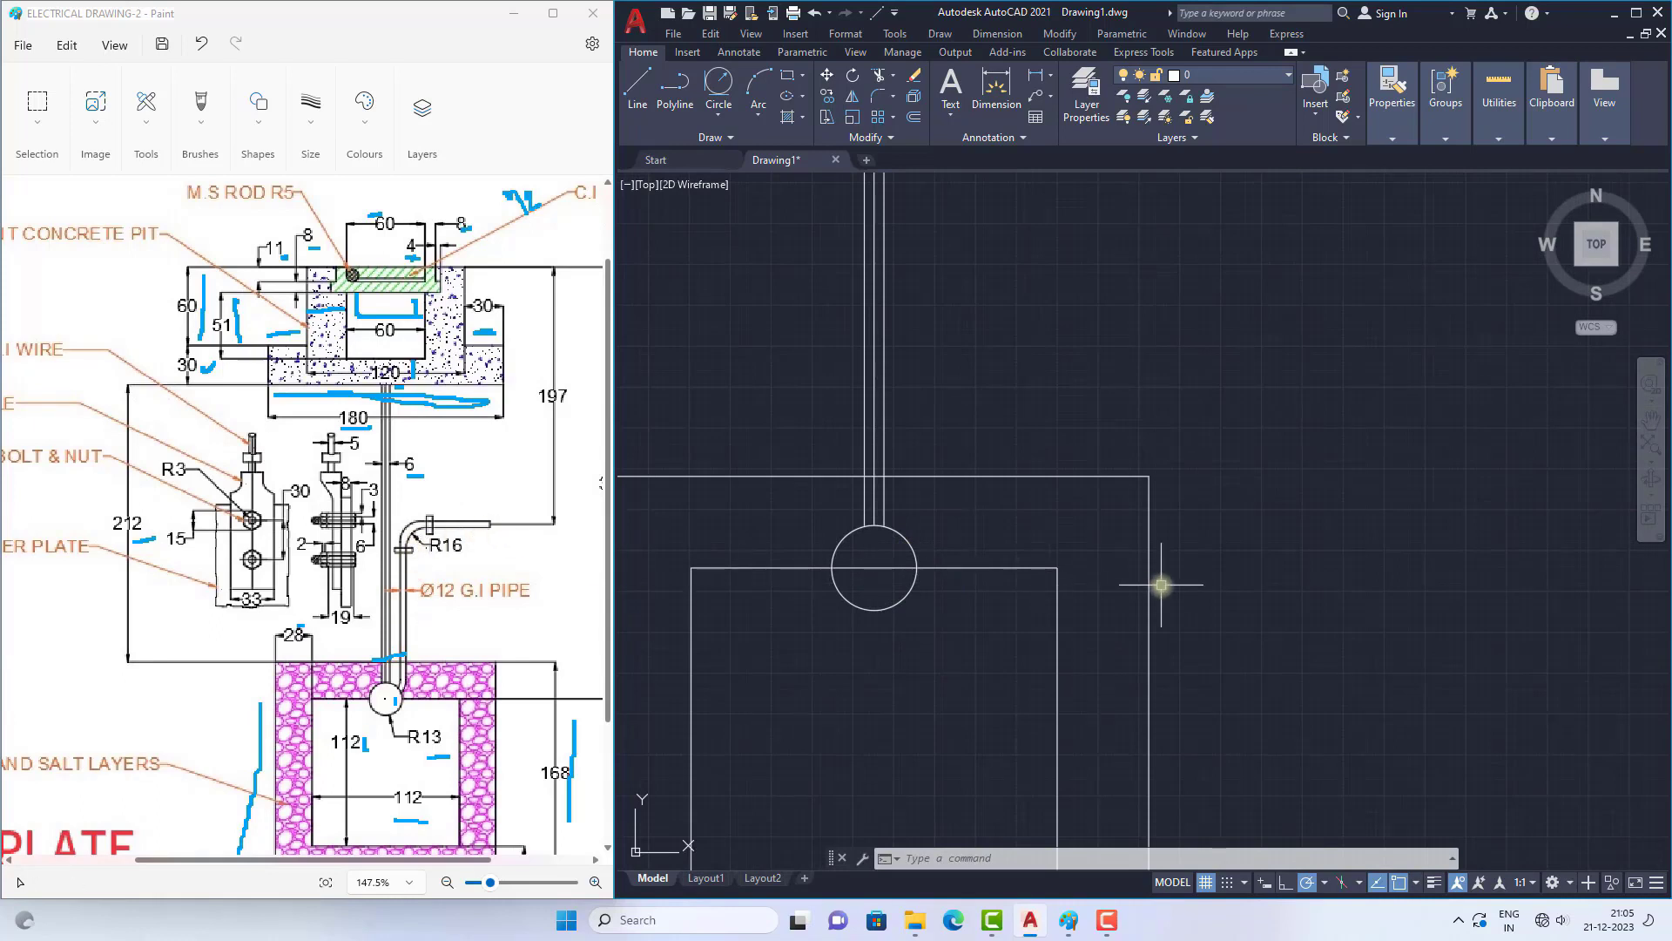
click(638, 88)
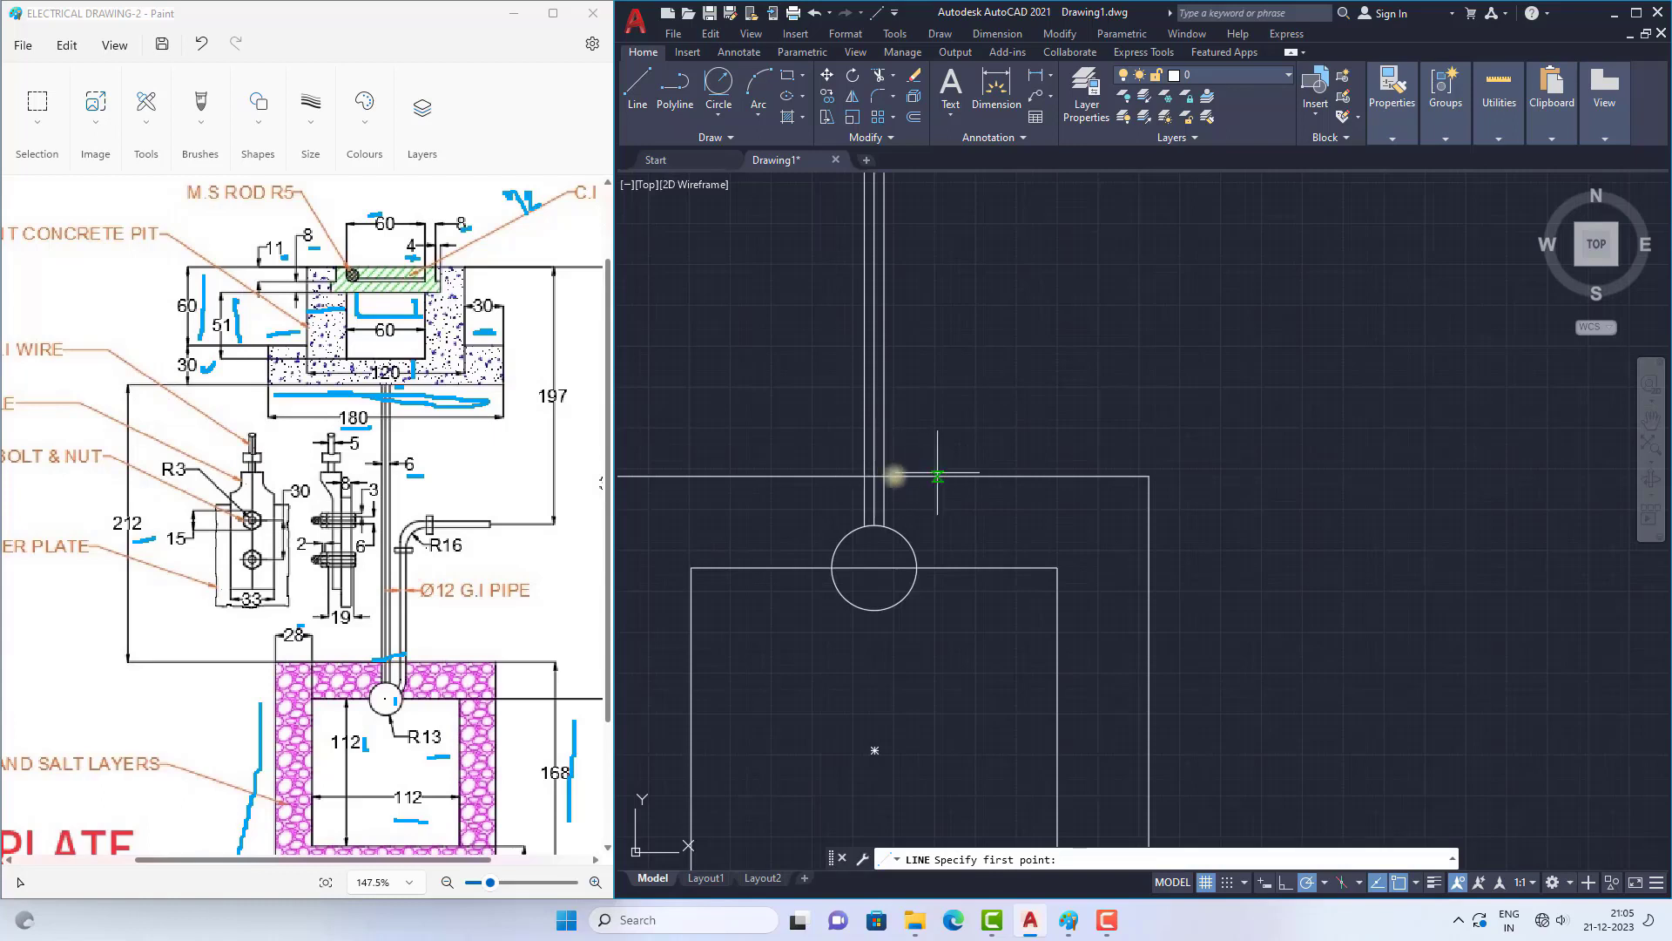
click(885, 528)
scroll(914, 467, down, 5)
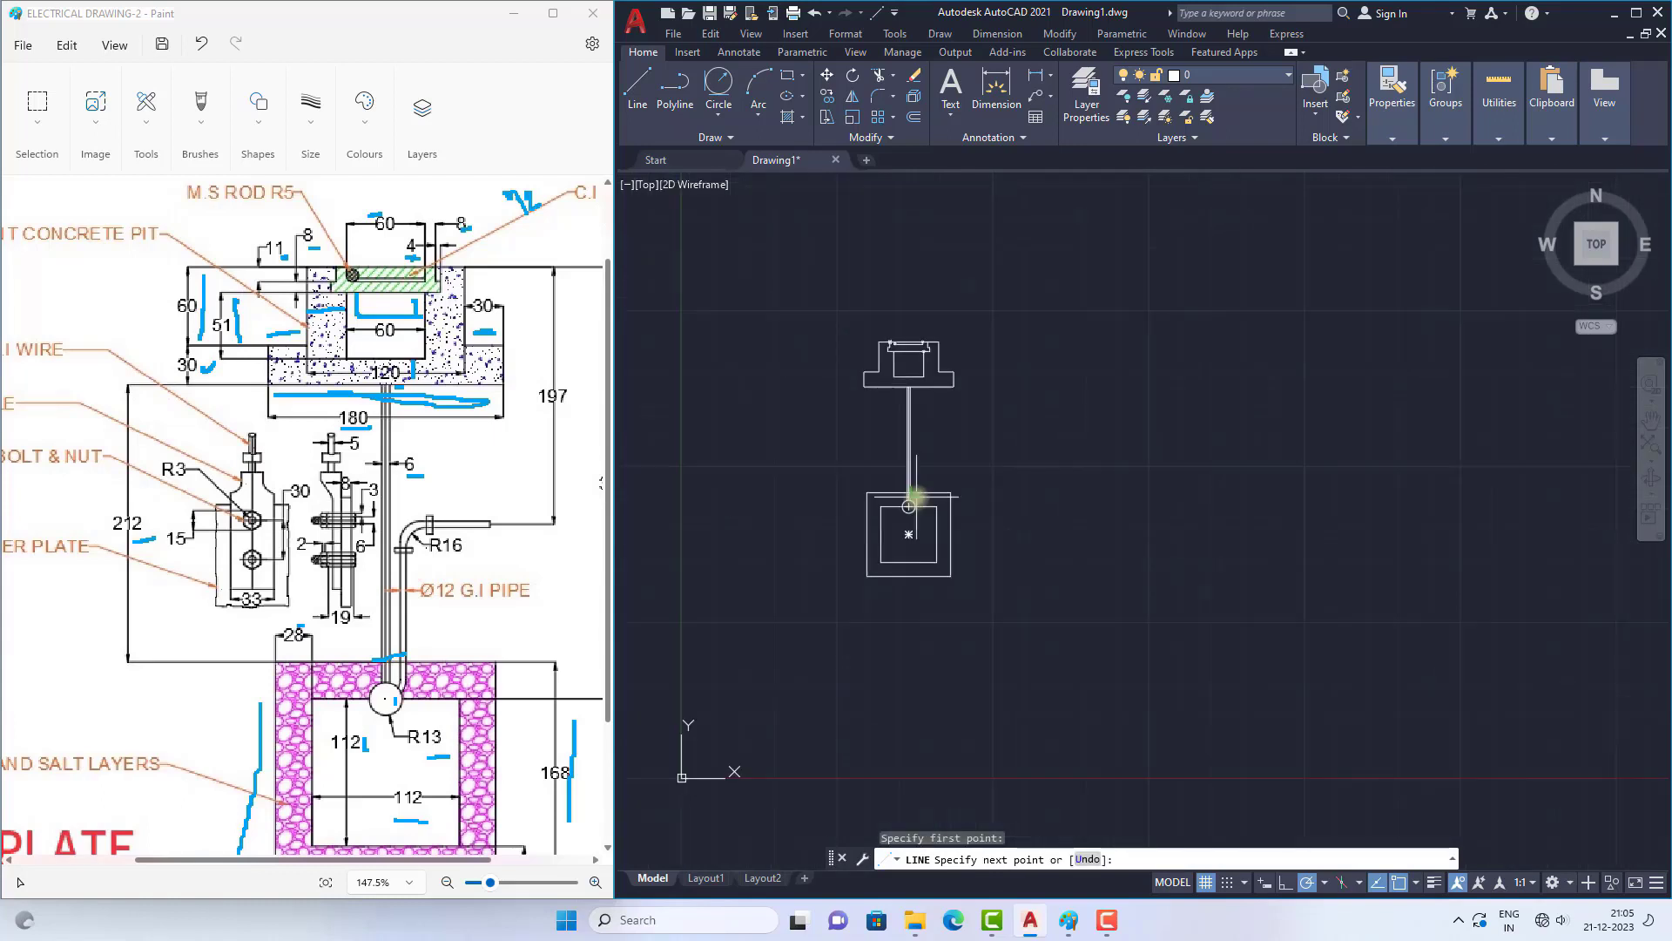
scroll(911, 430, up, 6)
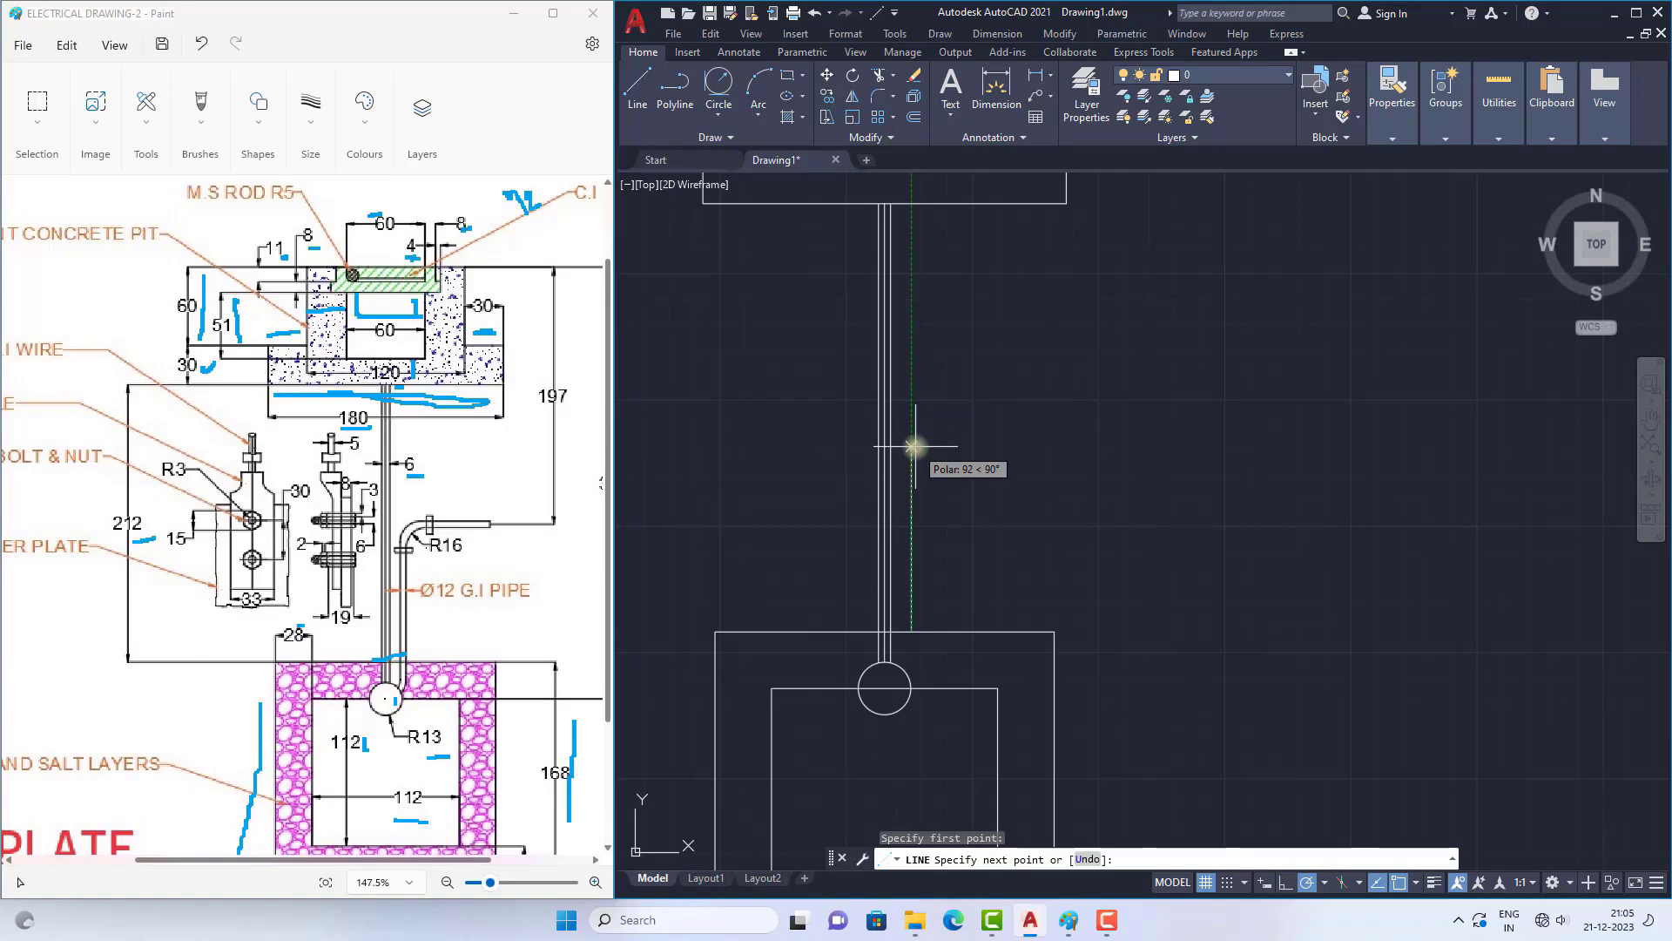
ctrl+scroll(394, 475, down, 3)
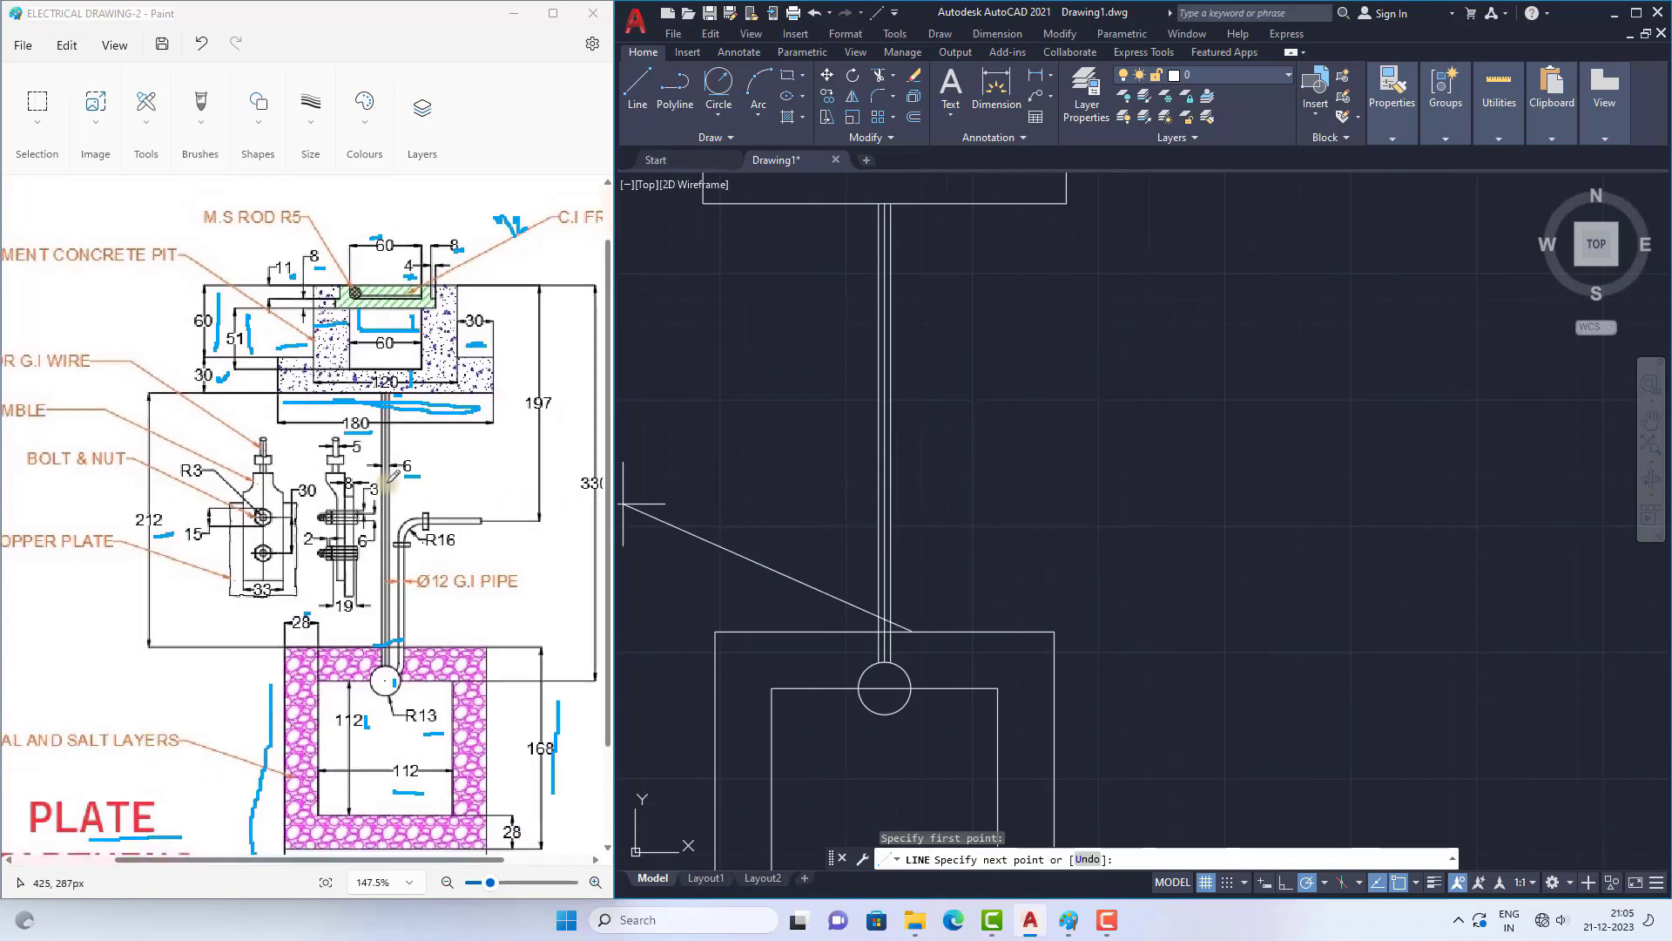
ctrl+scroll(393, 474, down, 1)
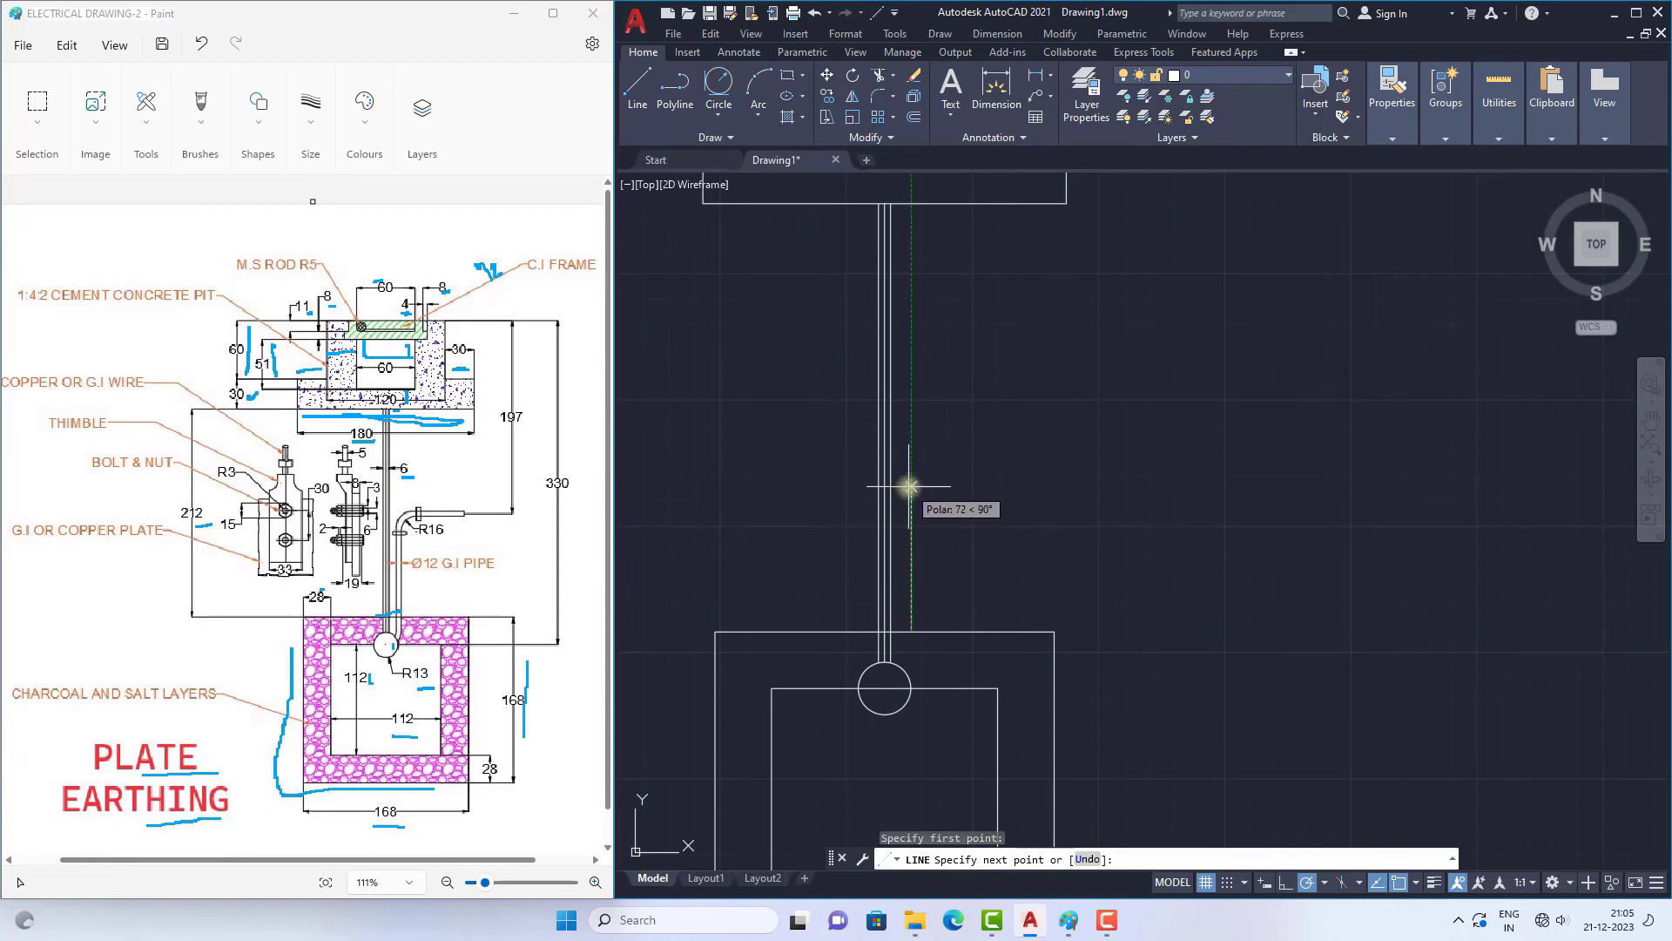
key(Return)
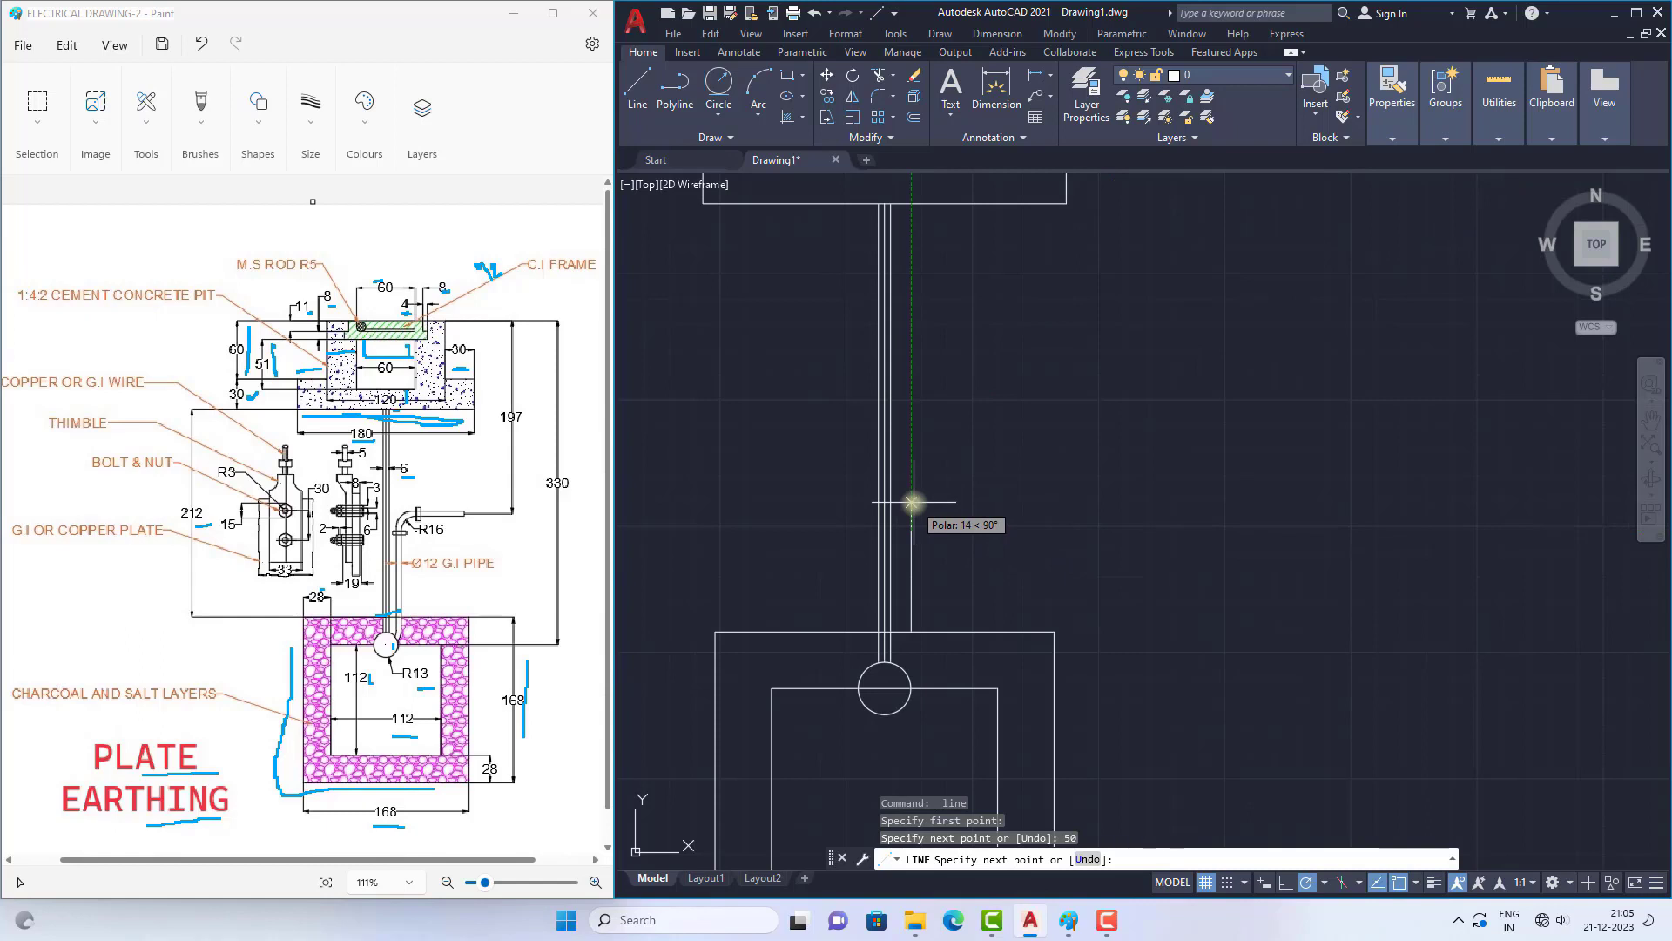
text(30)
key(Return)
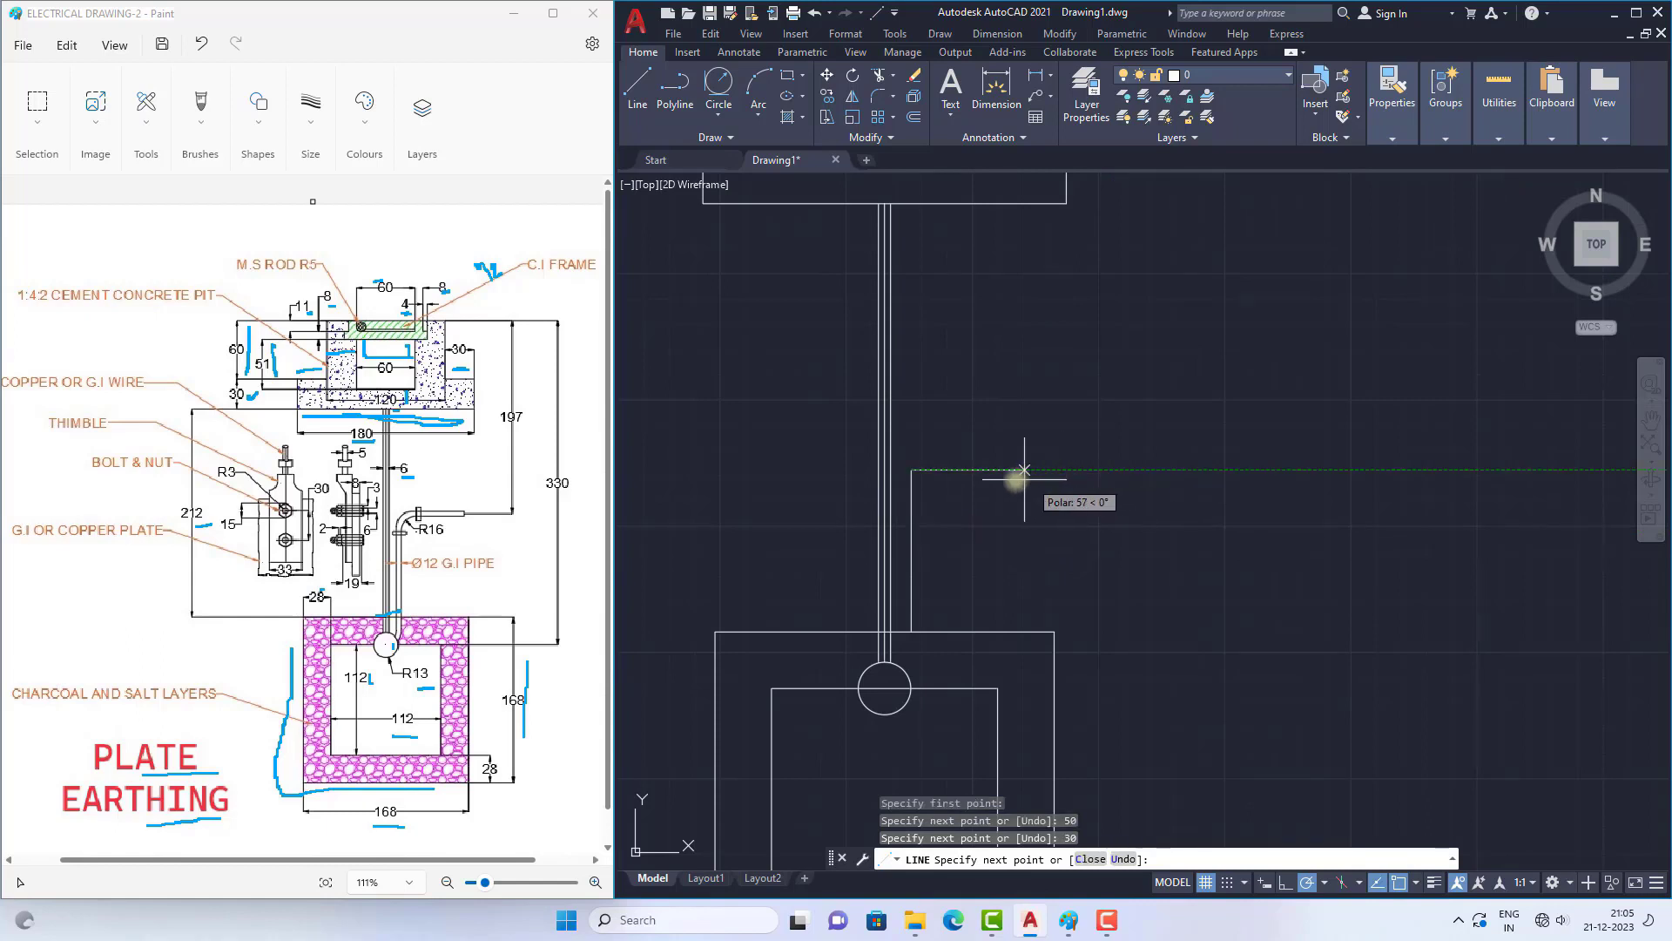
Step: Continue the line horizontally to the right with segments of 30, 10 and 10, and finish it
text(30)
key(Return)
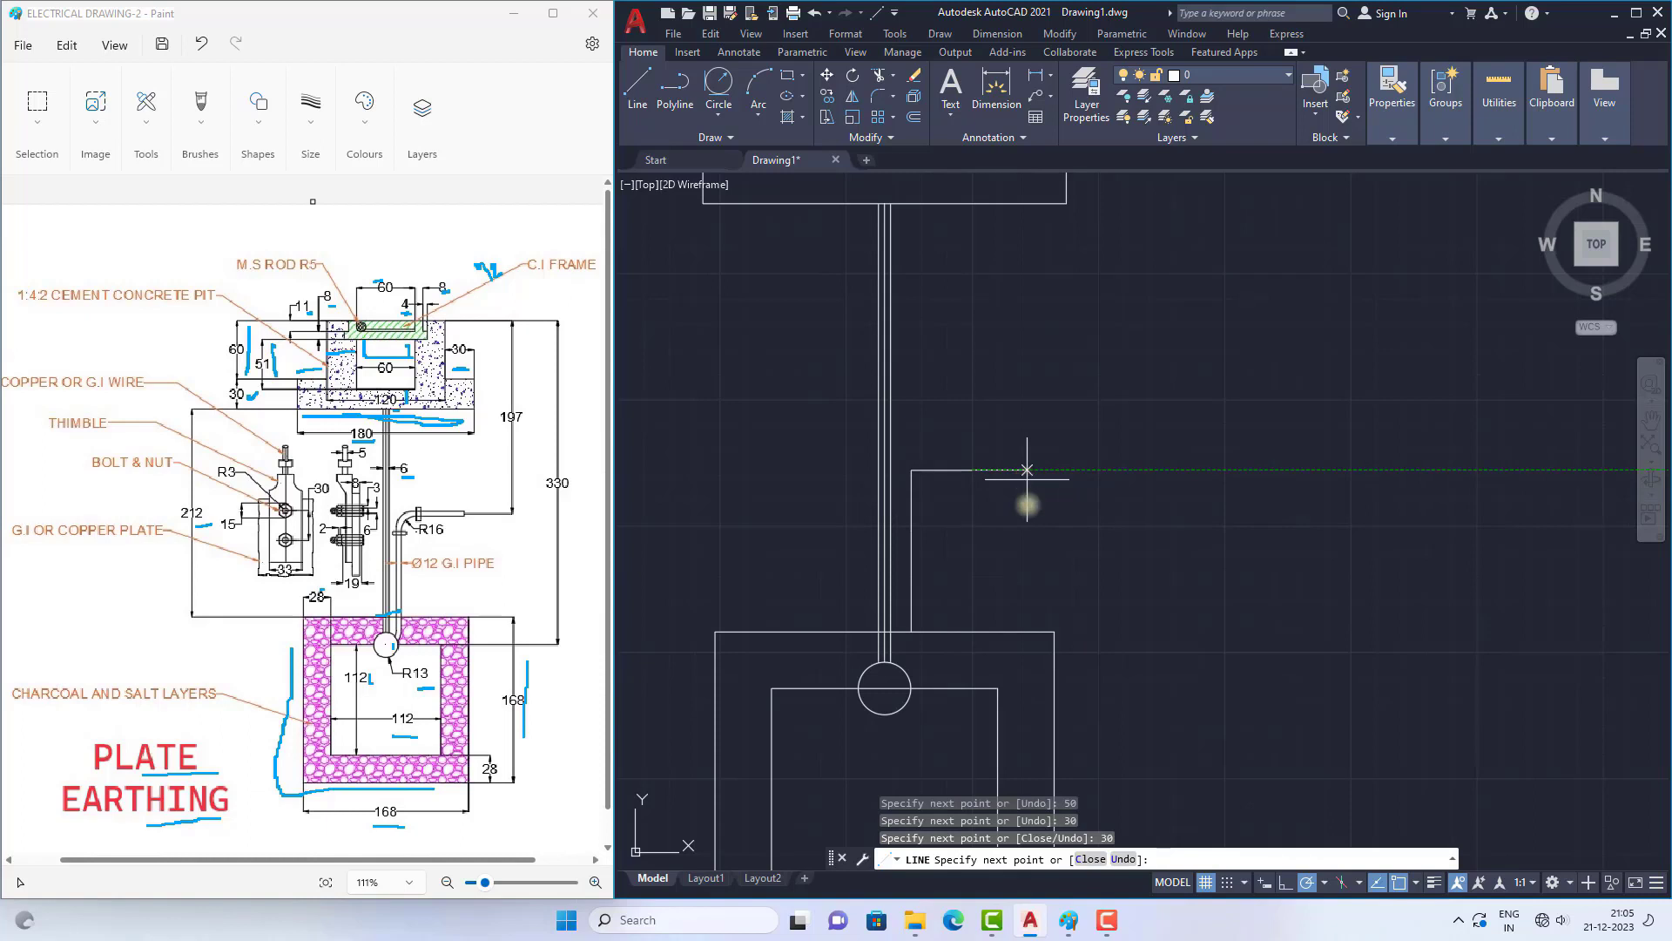
text(10)
key(Return)
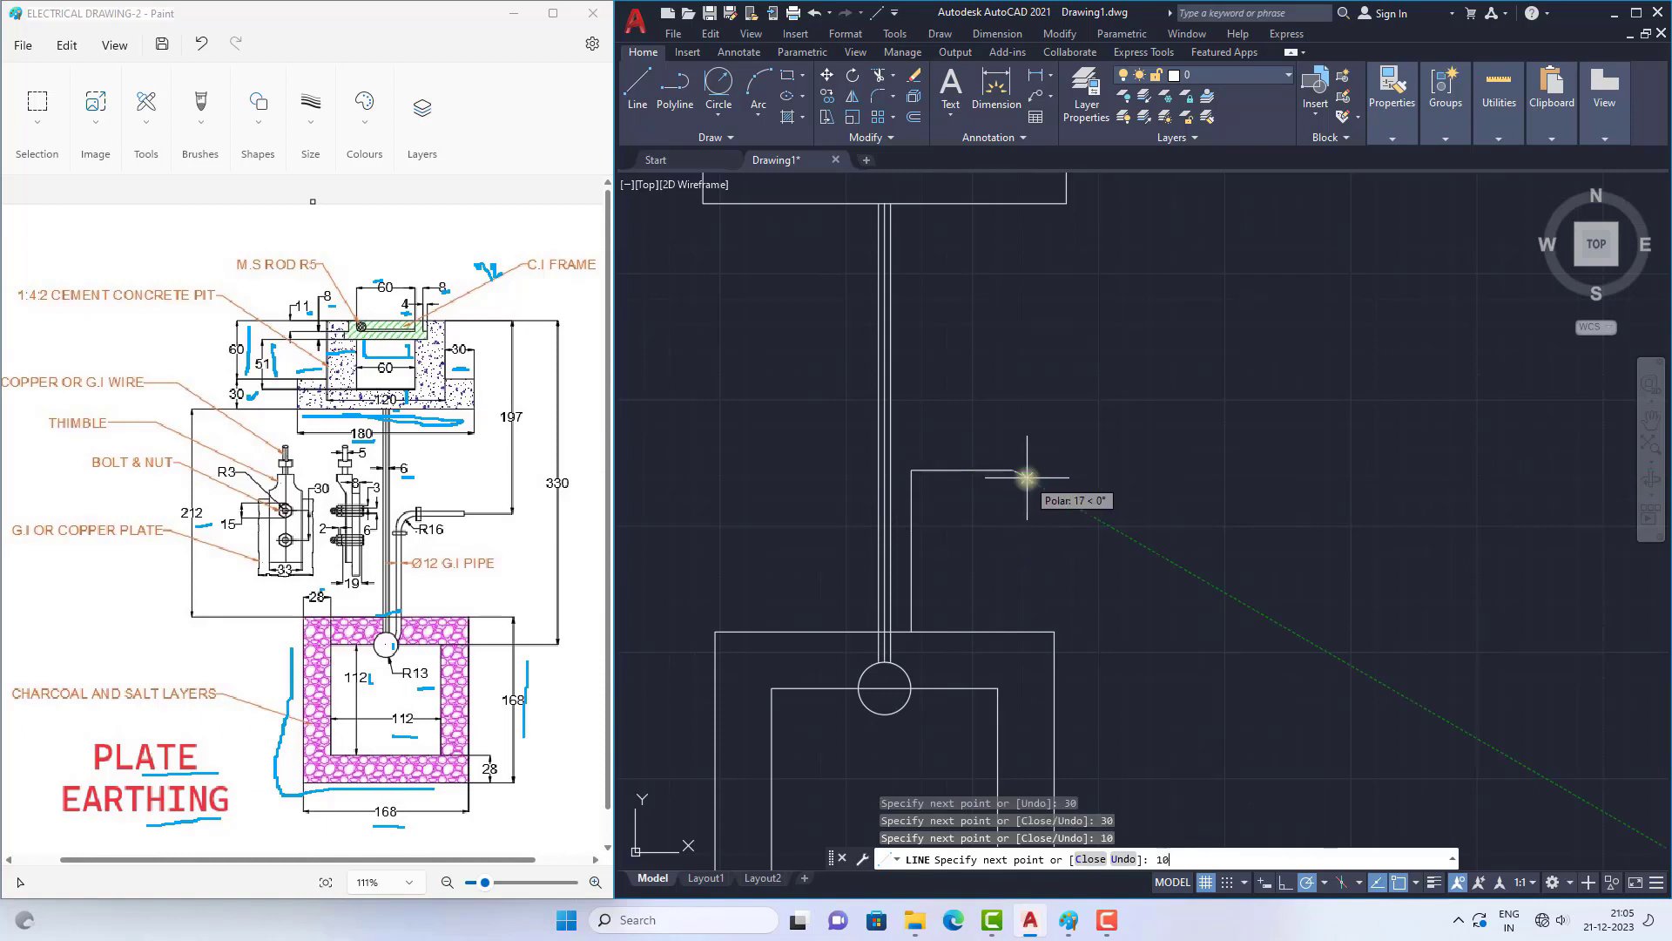
key(Return)
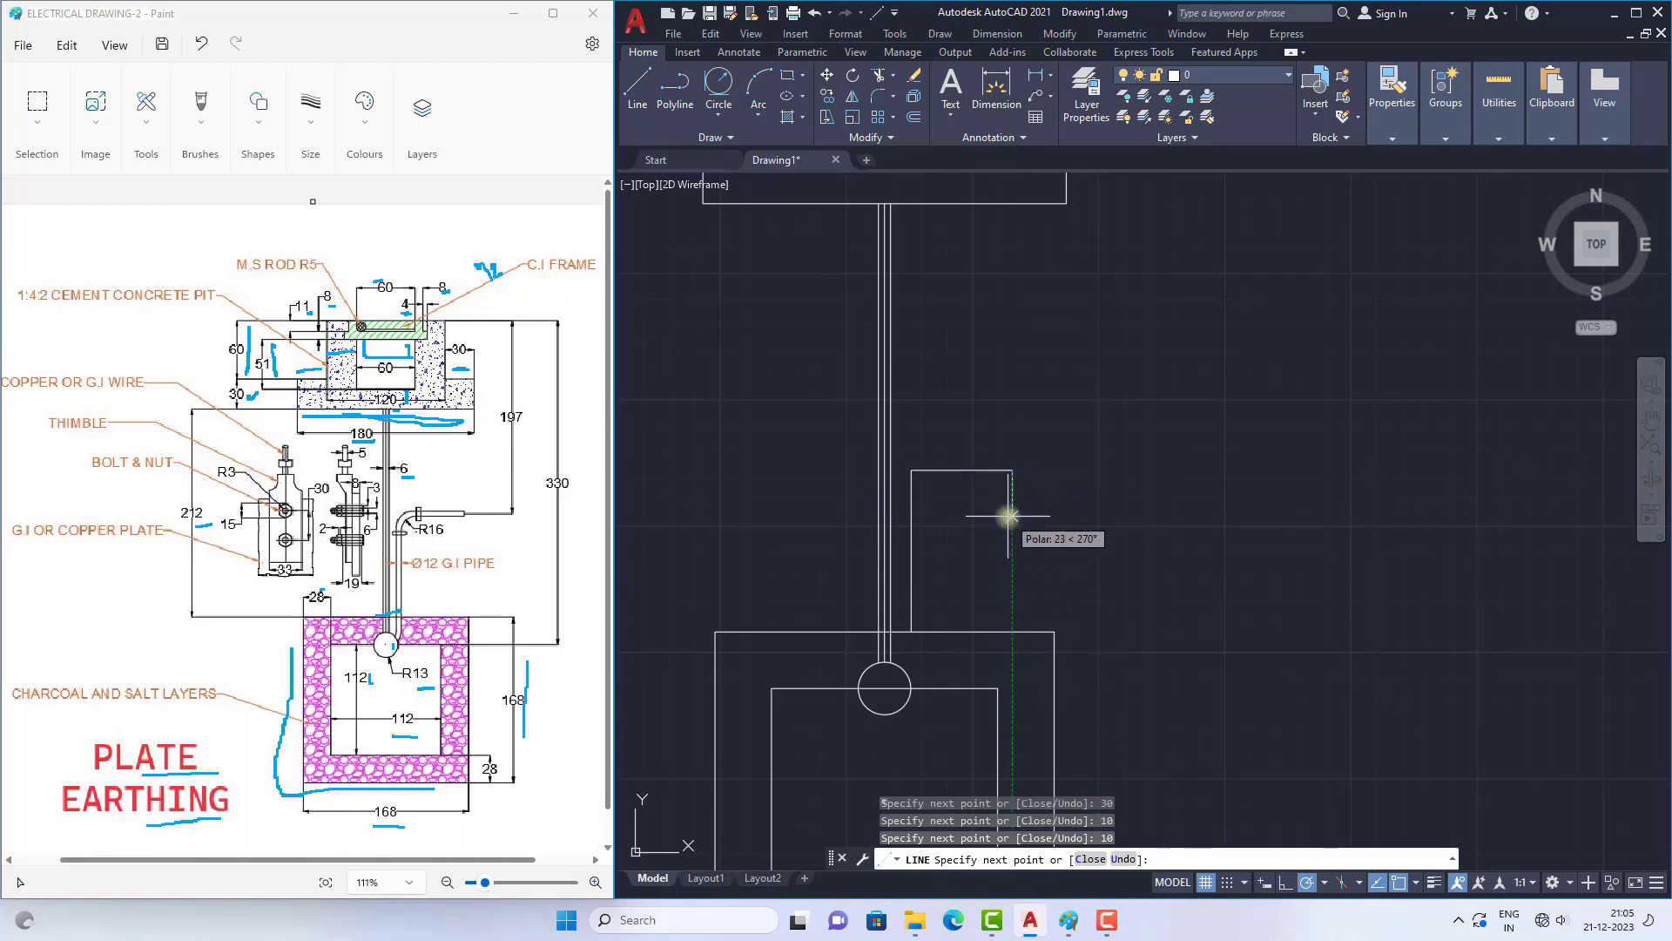
key(Return)
Step: Join the five segments of the L-shaped line into one polyline, and underline the Ø12 G.I pipe label in the Paint reference
scroll(956, 551, up, 2)
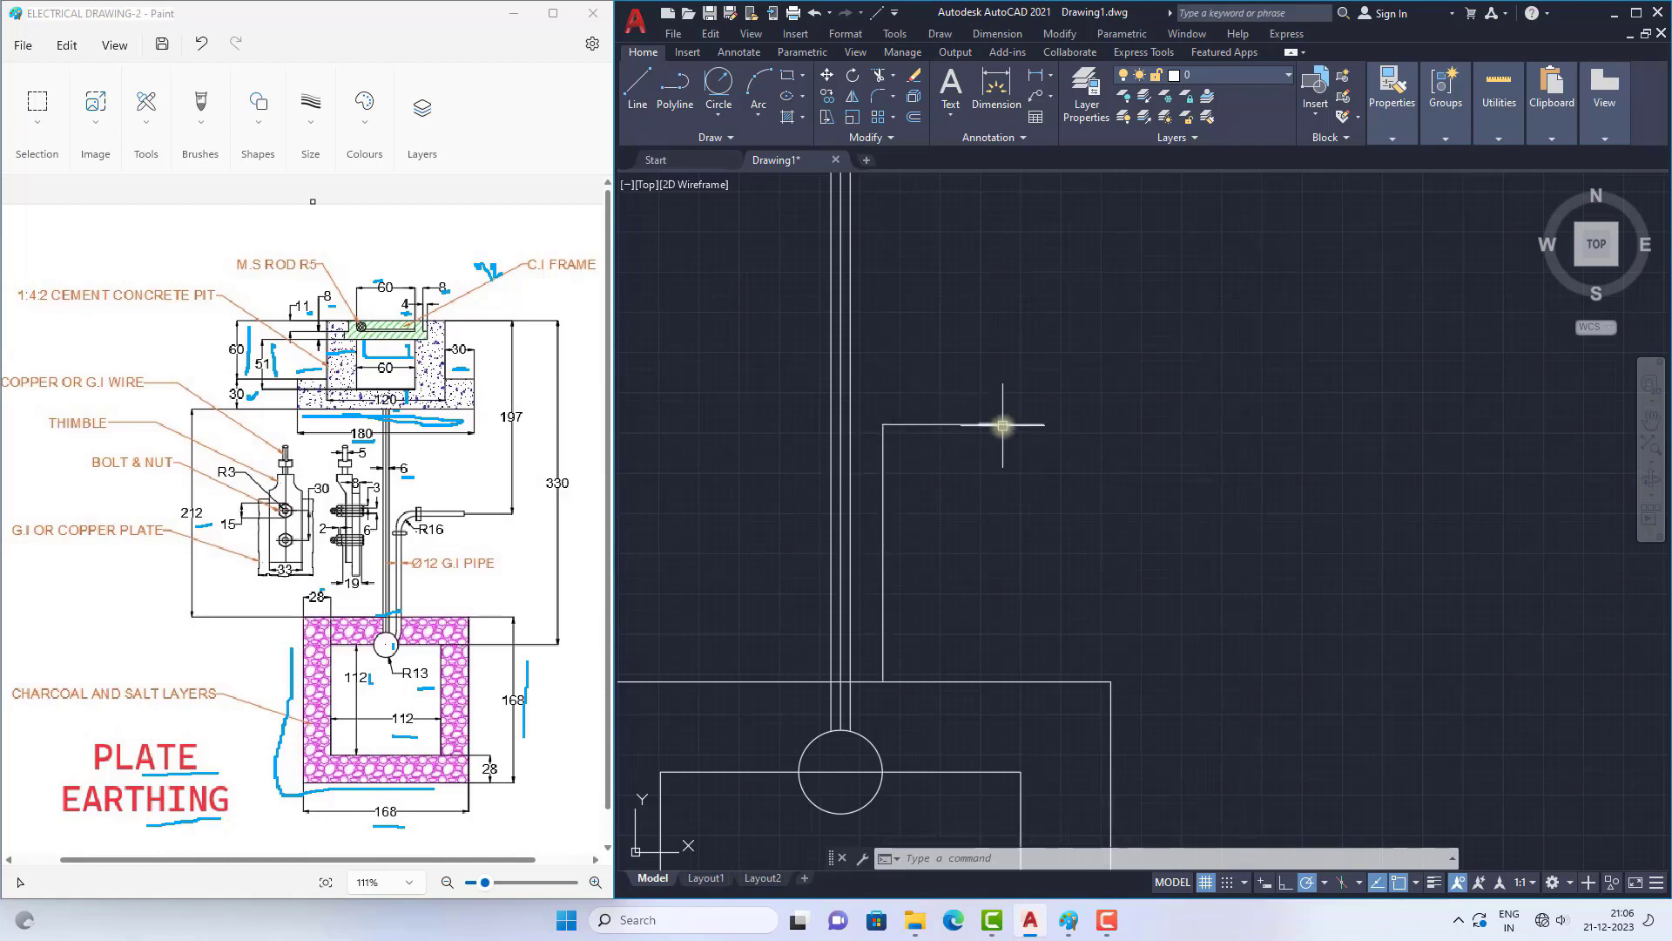
text(J)
key(Return)
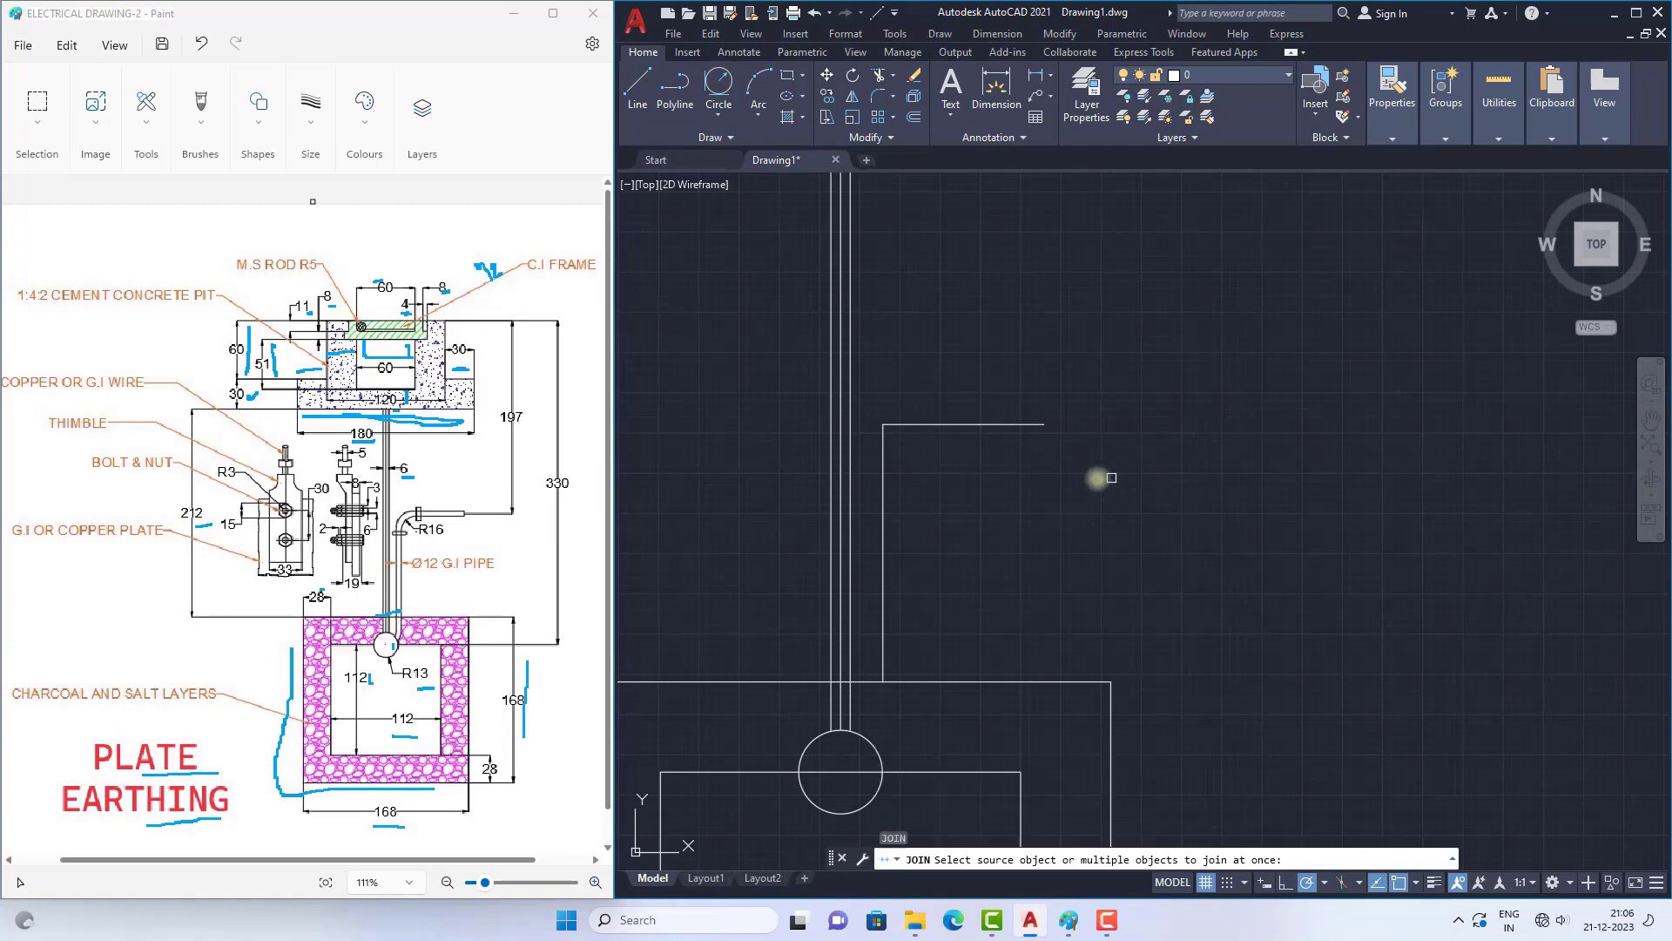
mouse_move(1063, 634)
mouse_down()
mouse_move(963, 374)
mouse_move(923, 377)
mouse_move(1113, 468)
mouse_up()
click(978, 424)
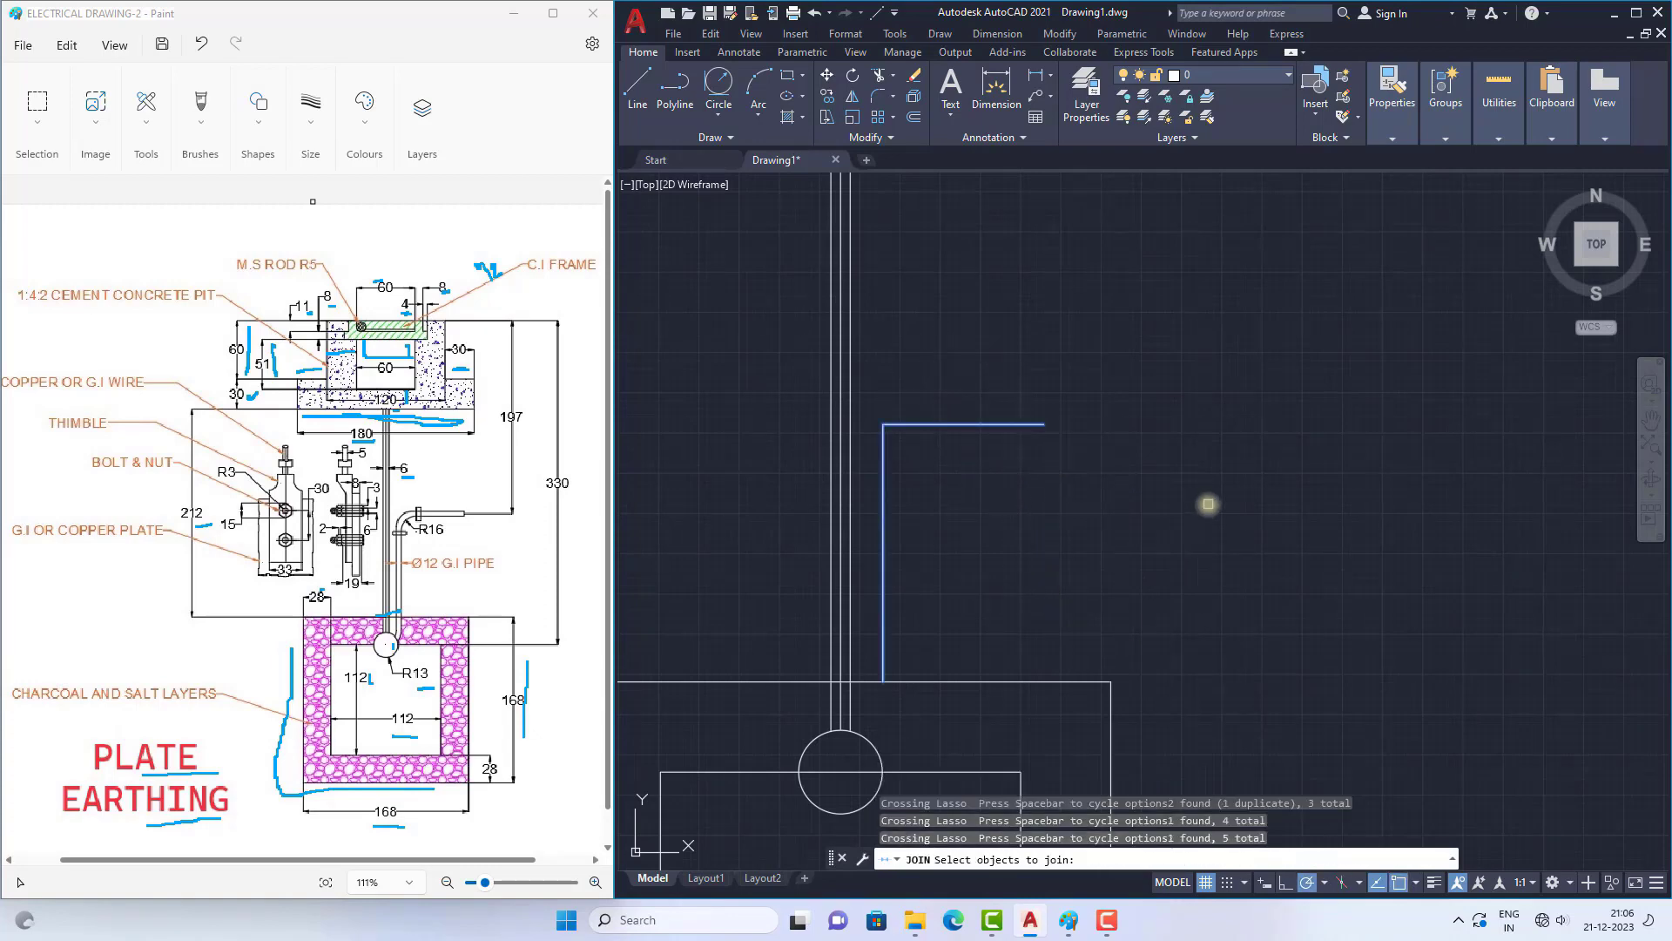
key(Return)
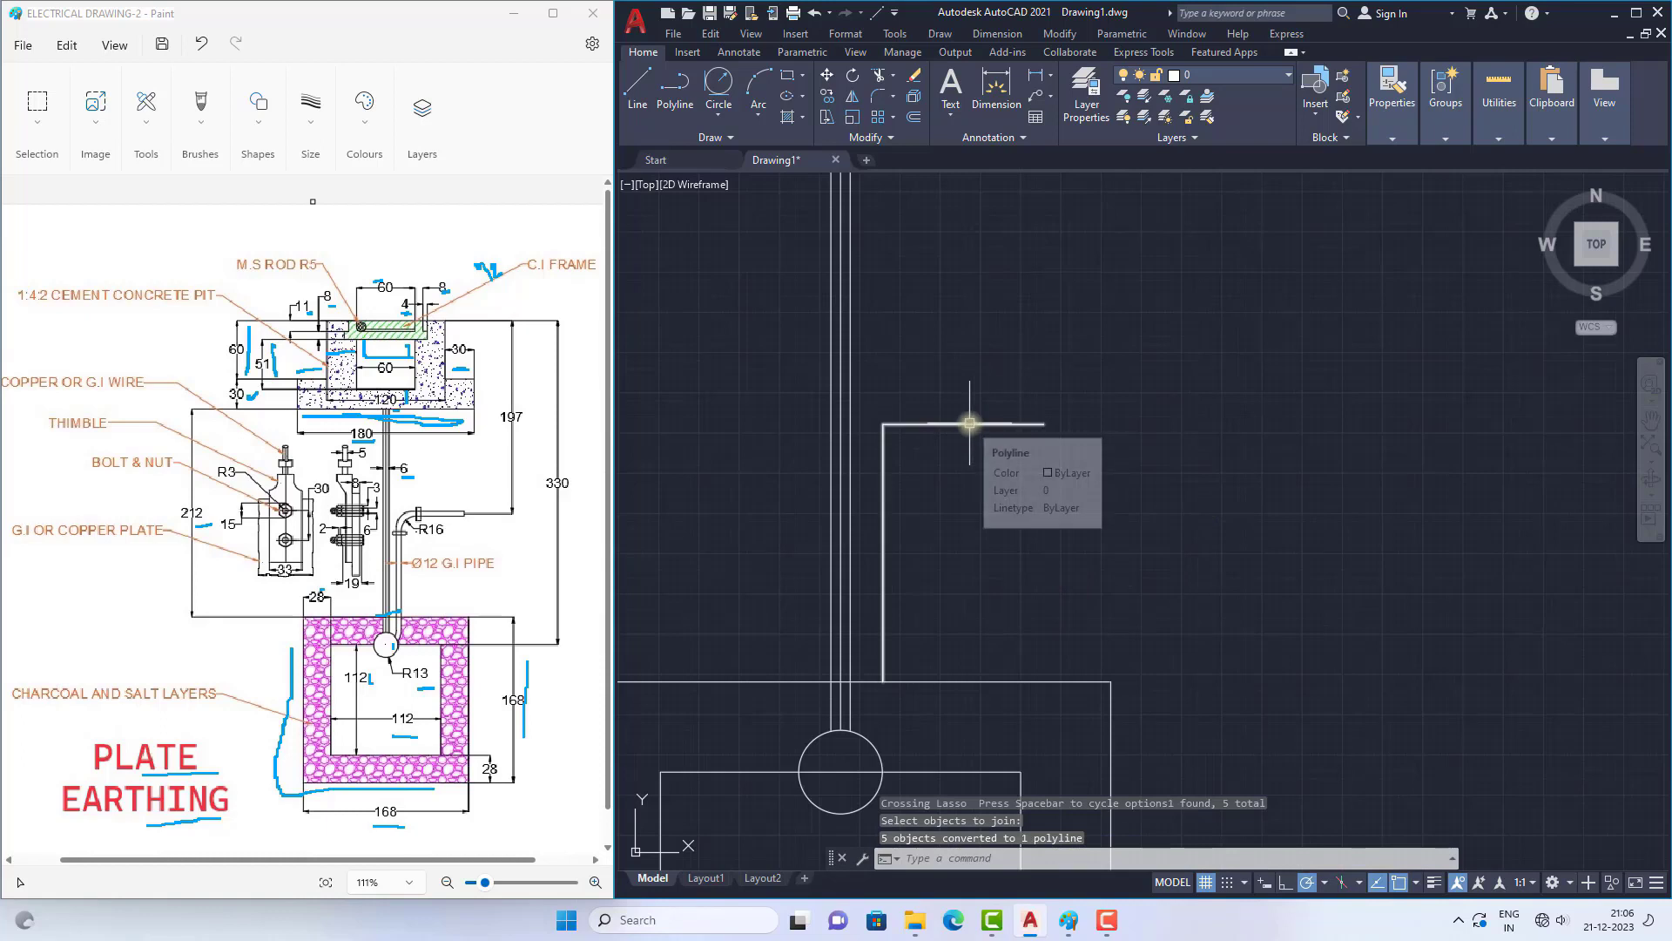
drag(425, 575, 443, 574)
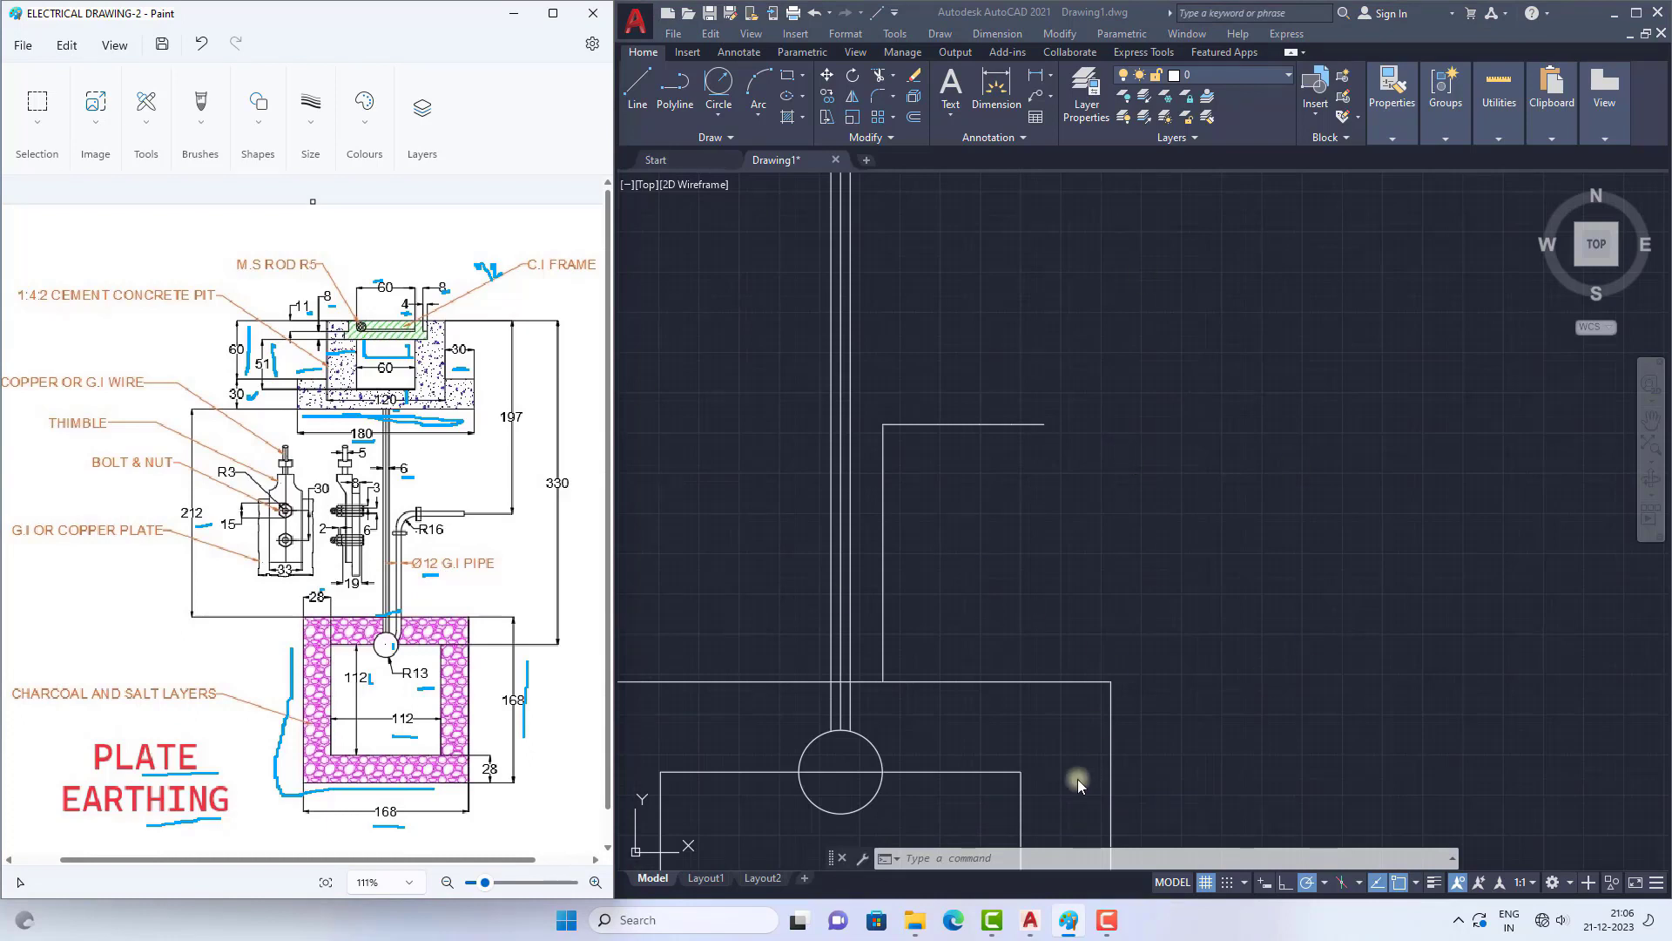
click(932, 857)
text(o)
key(Return)
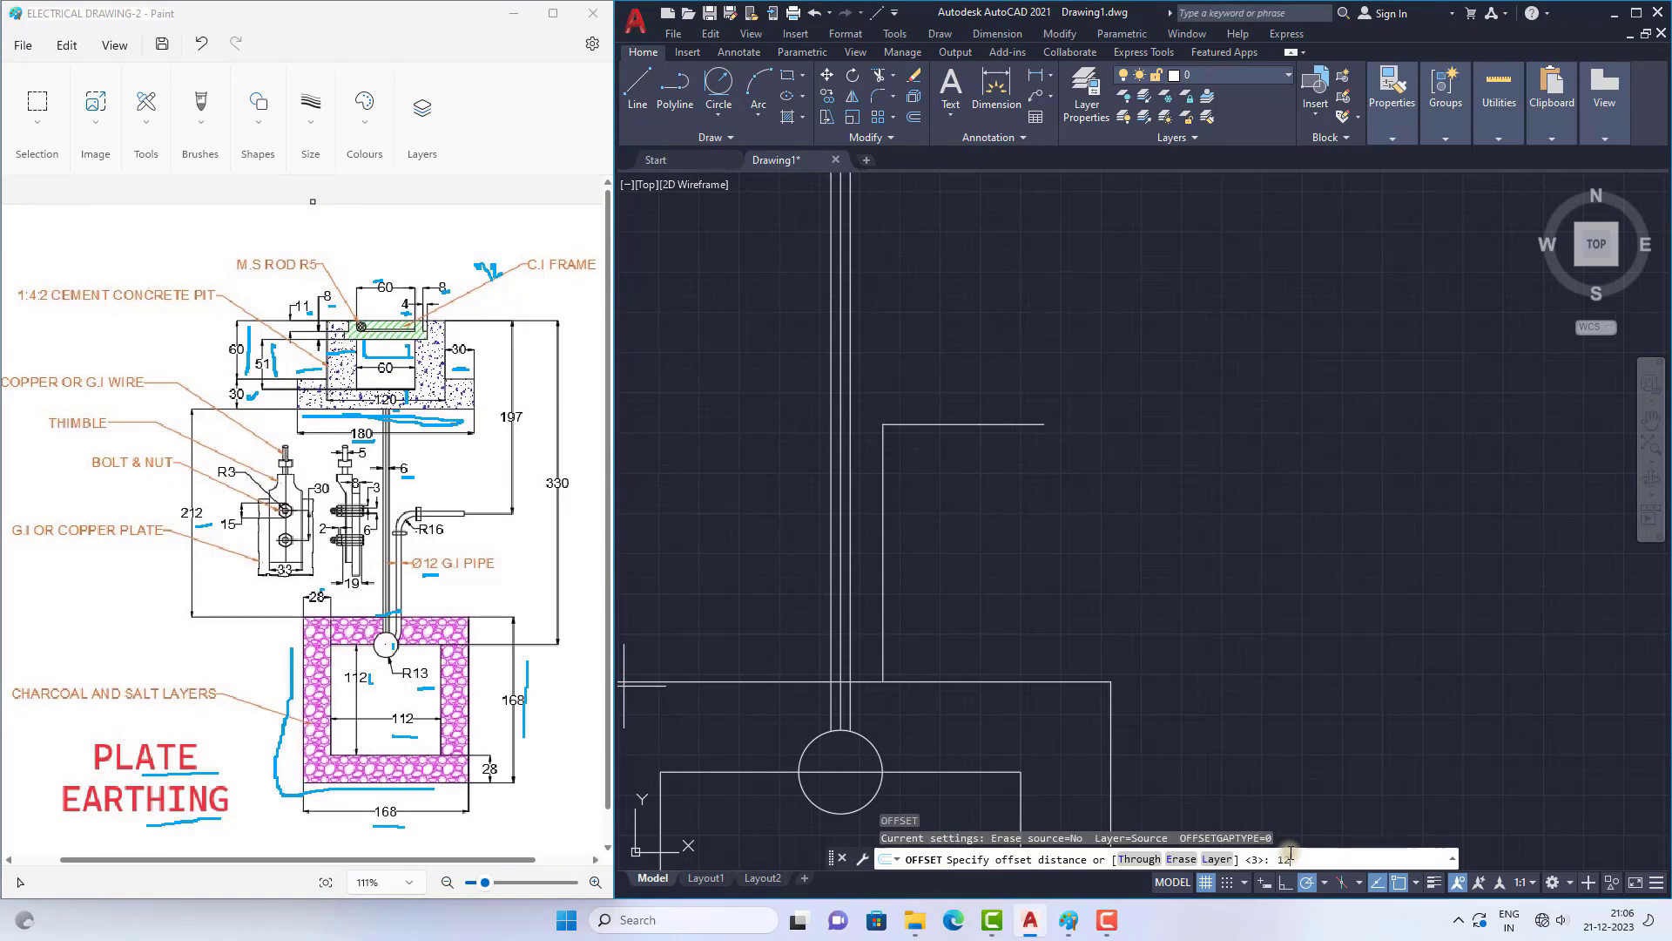
text(12)
key(Return)
click(1002, 424)
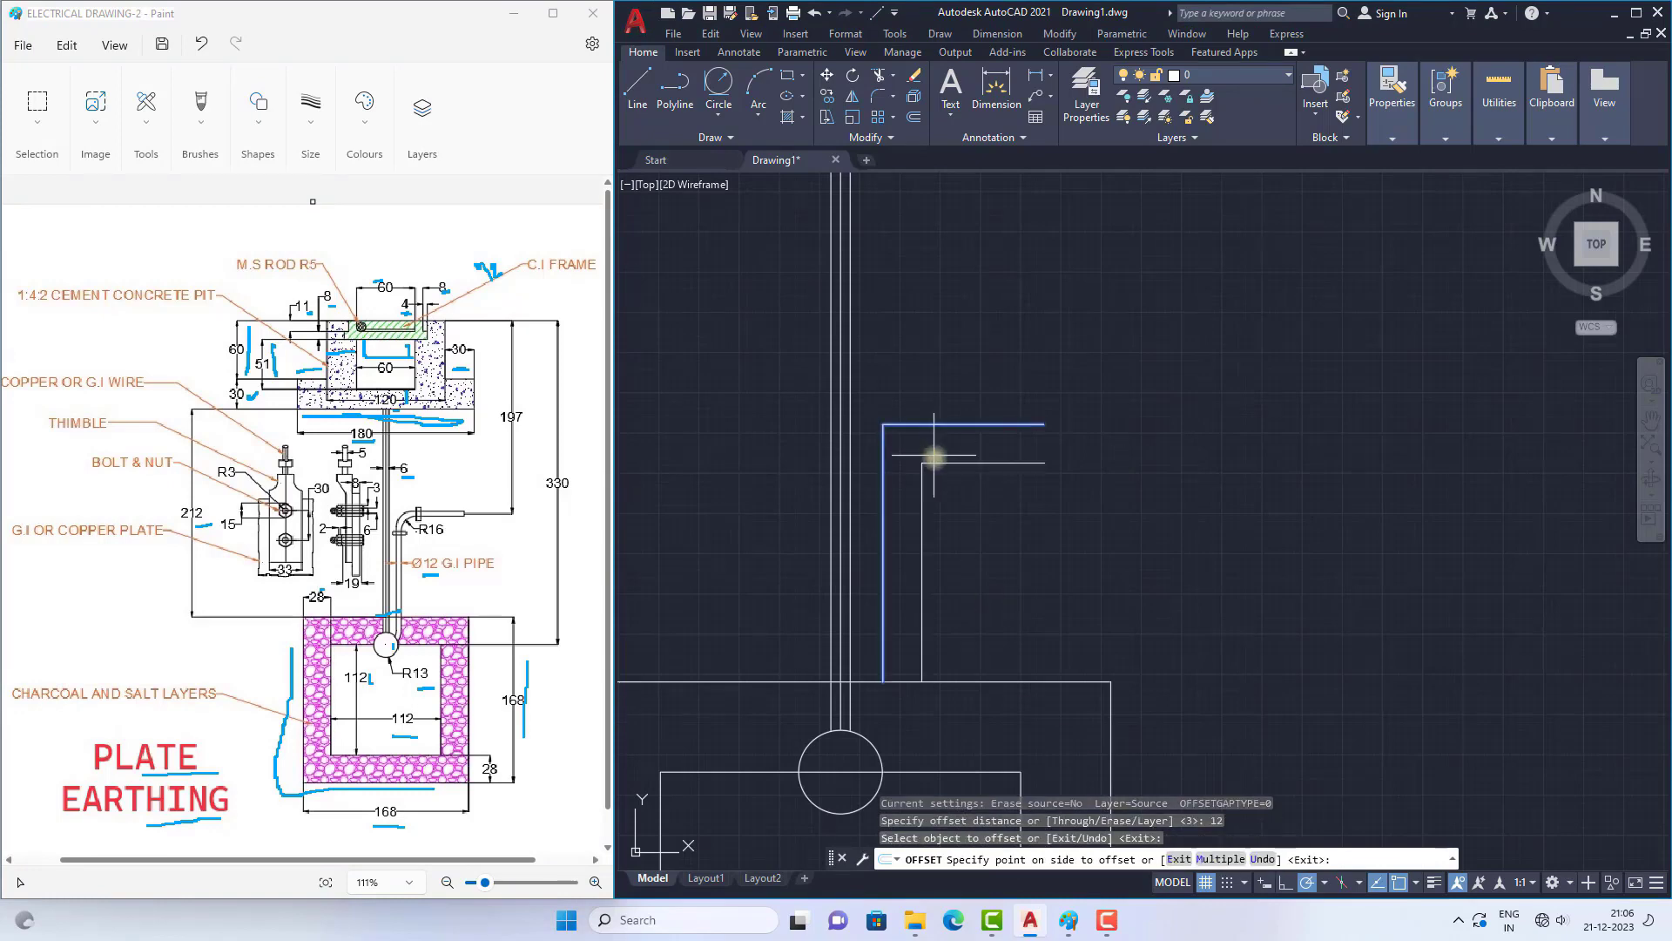
scroll(937, 478, down, 2)
scroll(937, 479, up, 2)
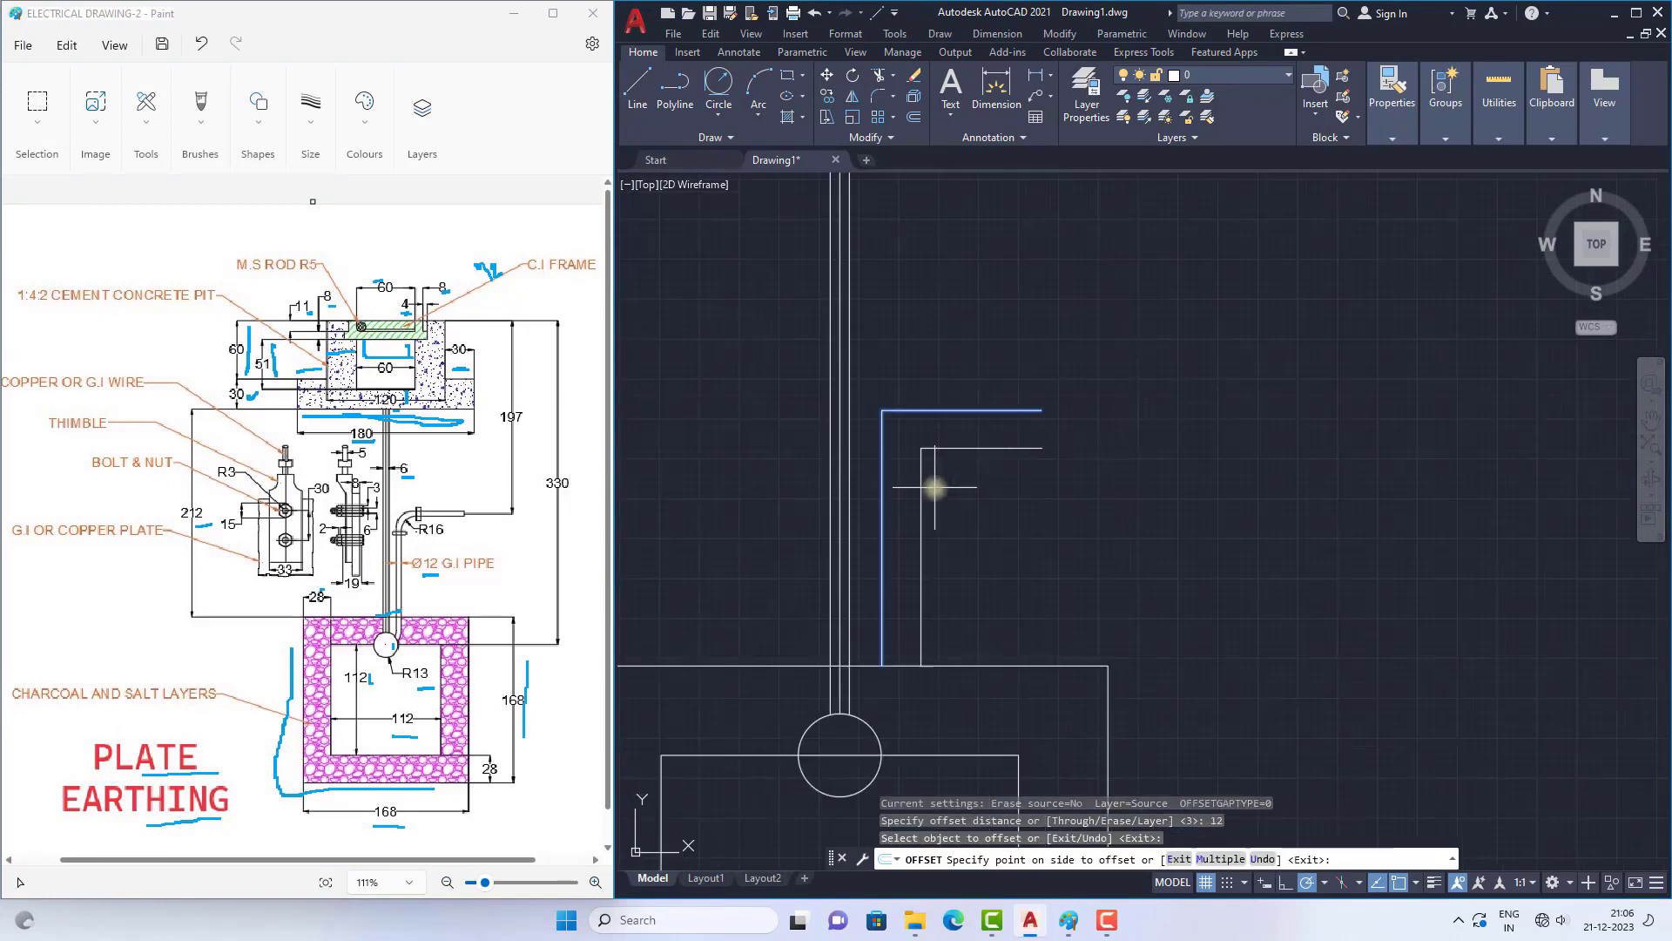
key(Escape)
Step: Offset the L-shaped polyline 6 units toward its inner side to form the second wall of the bent pipe
text(o)
key(Return)
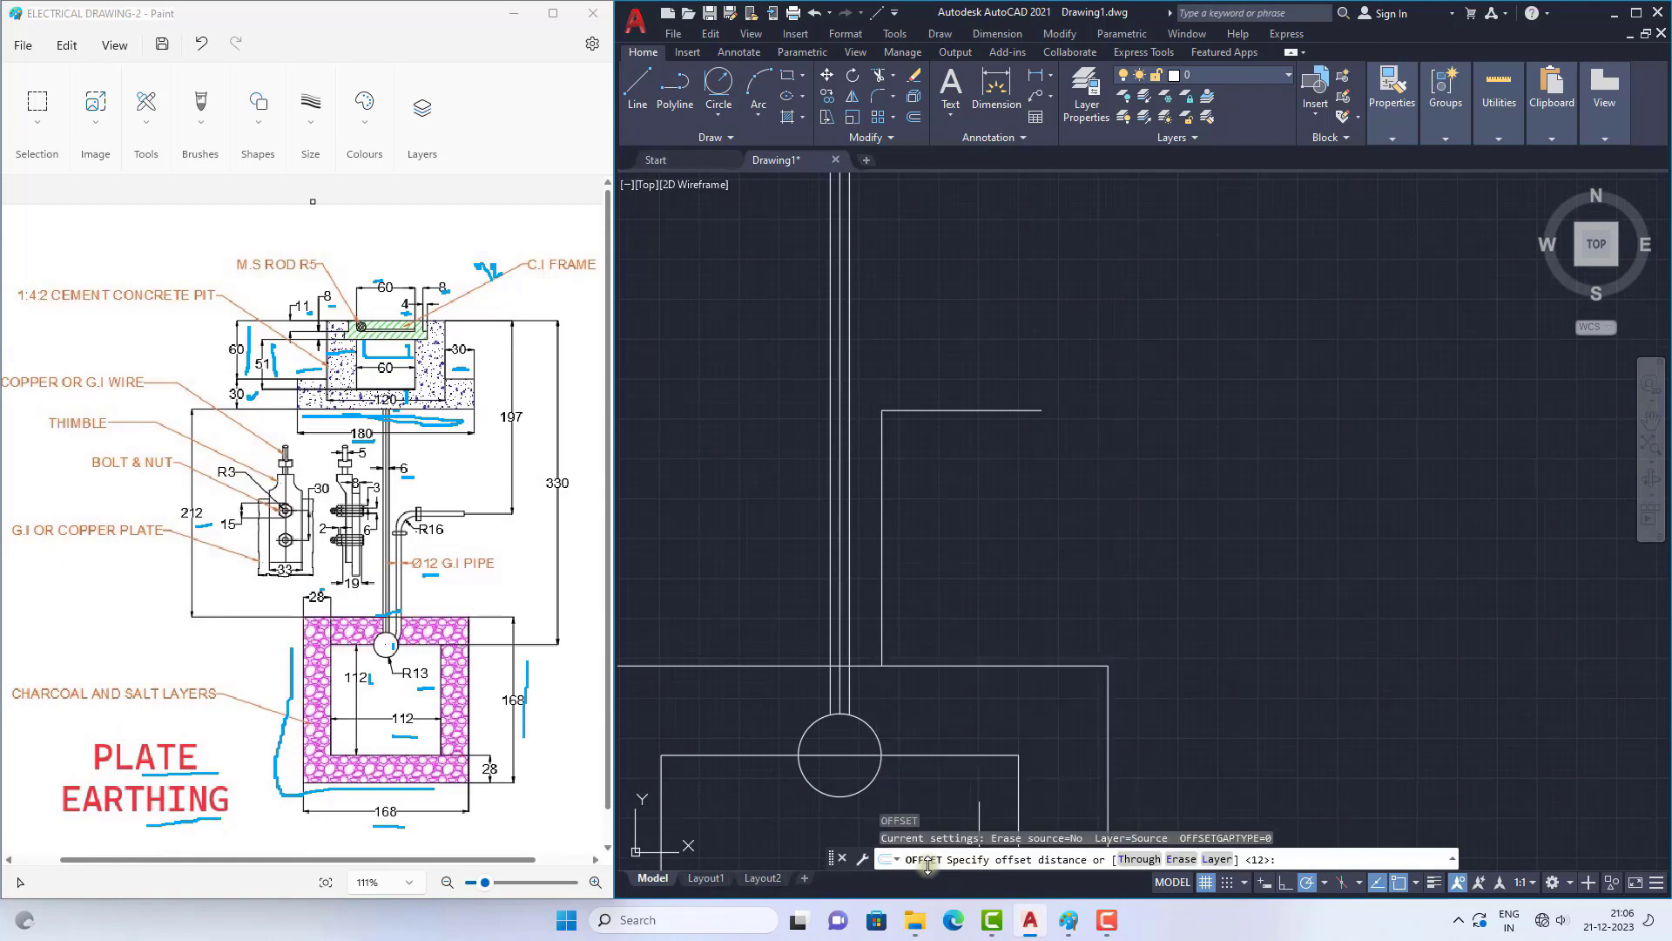
key(Return)
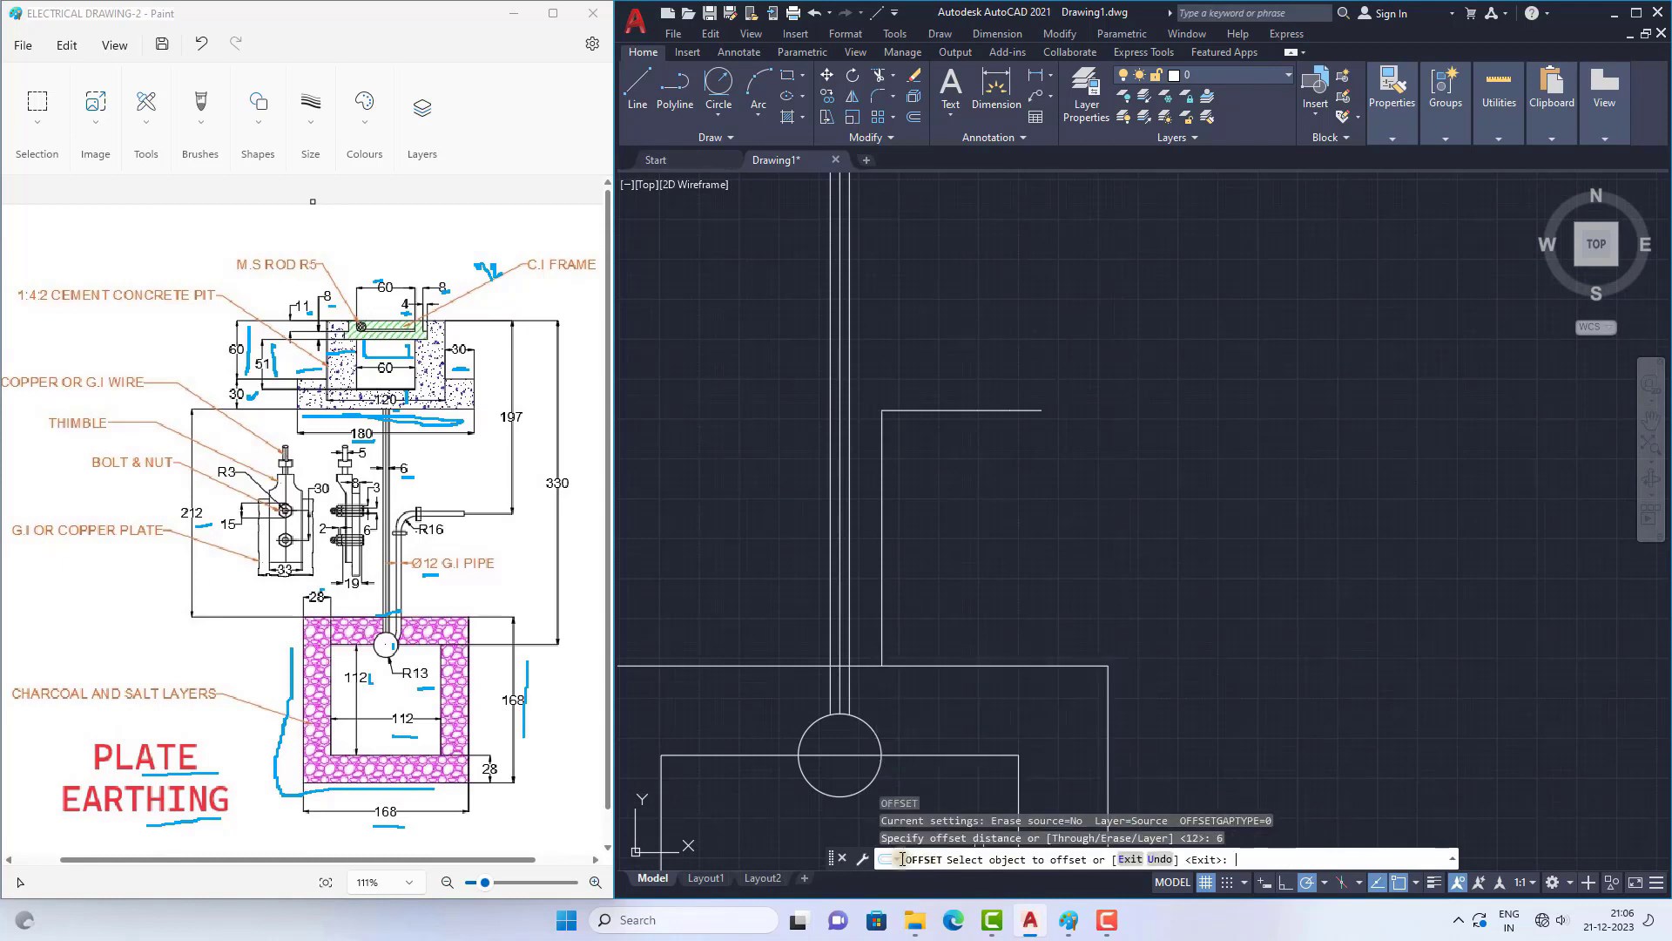
click(925, 410)
click(977, 476)
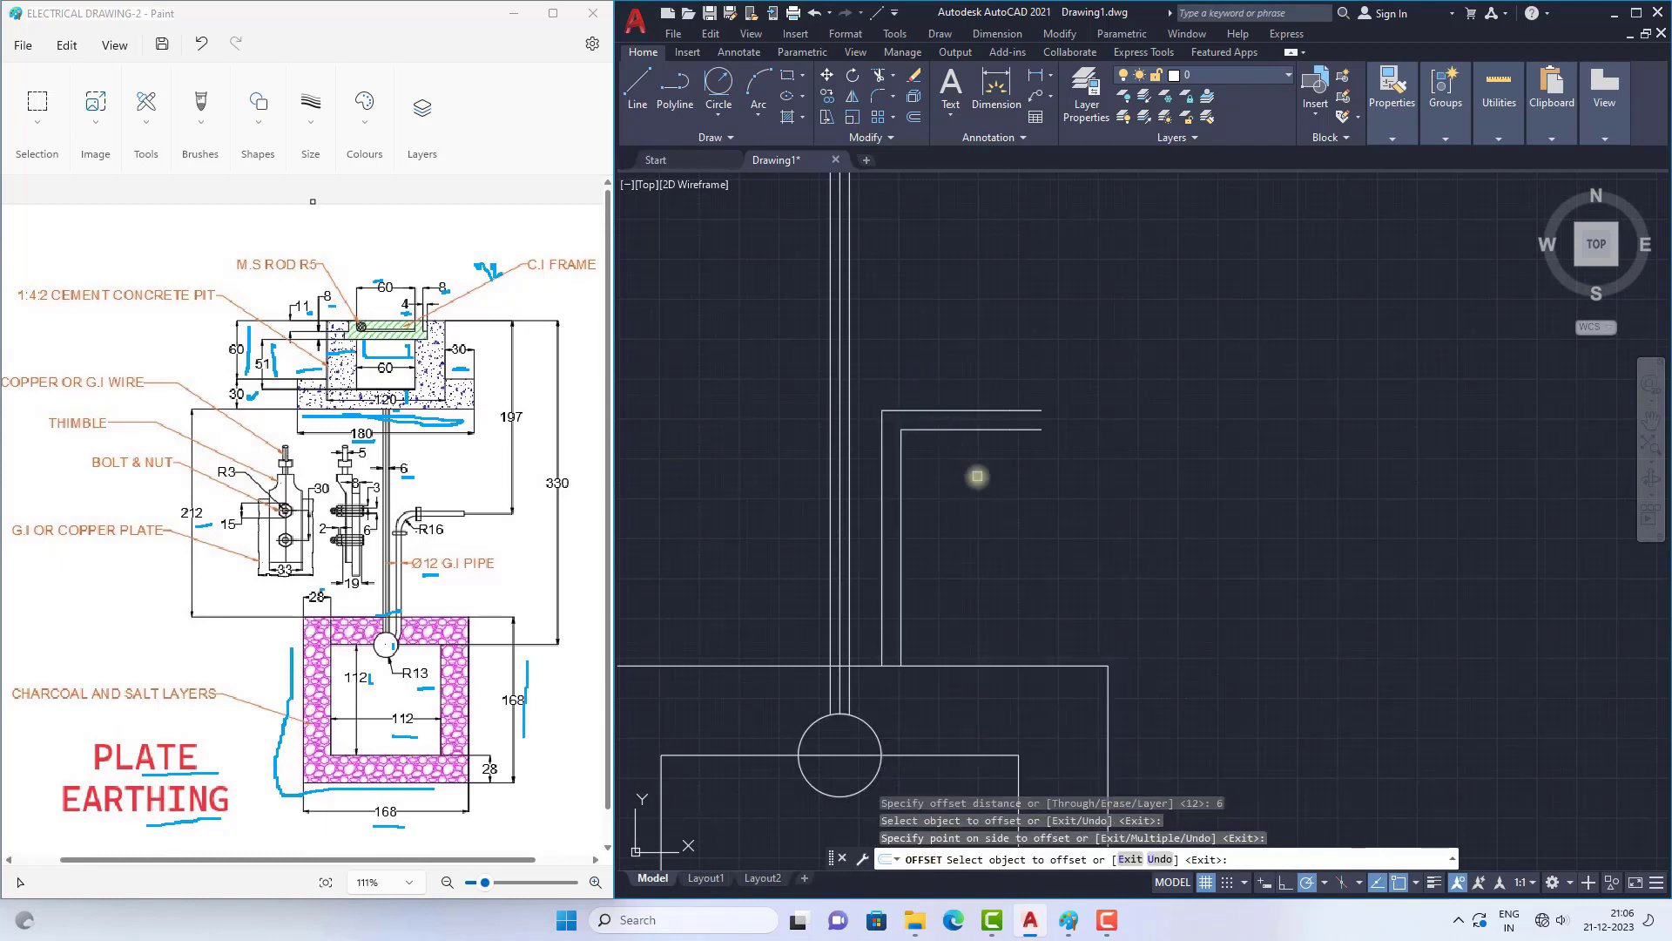
scroll(977, 478, down, 5)
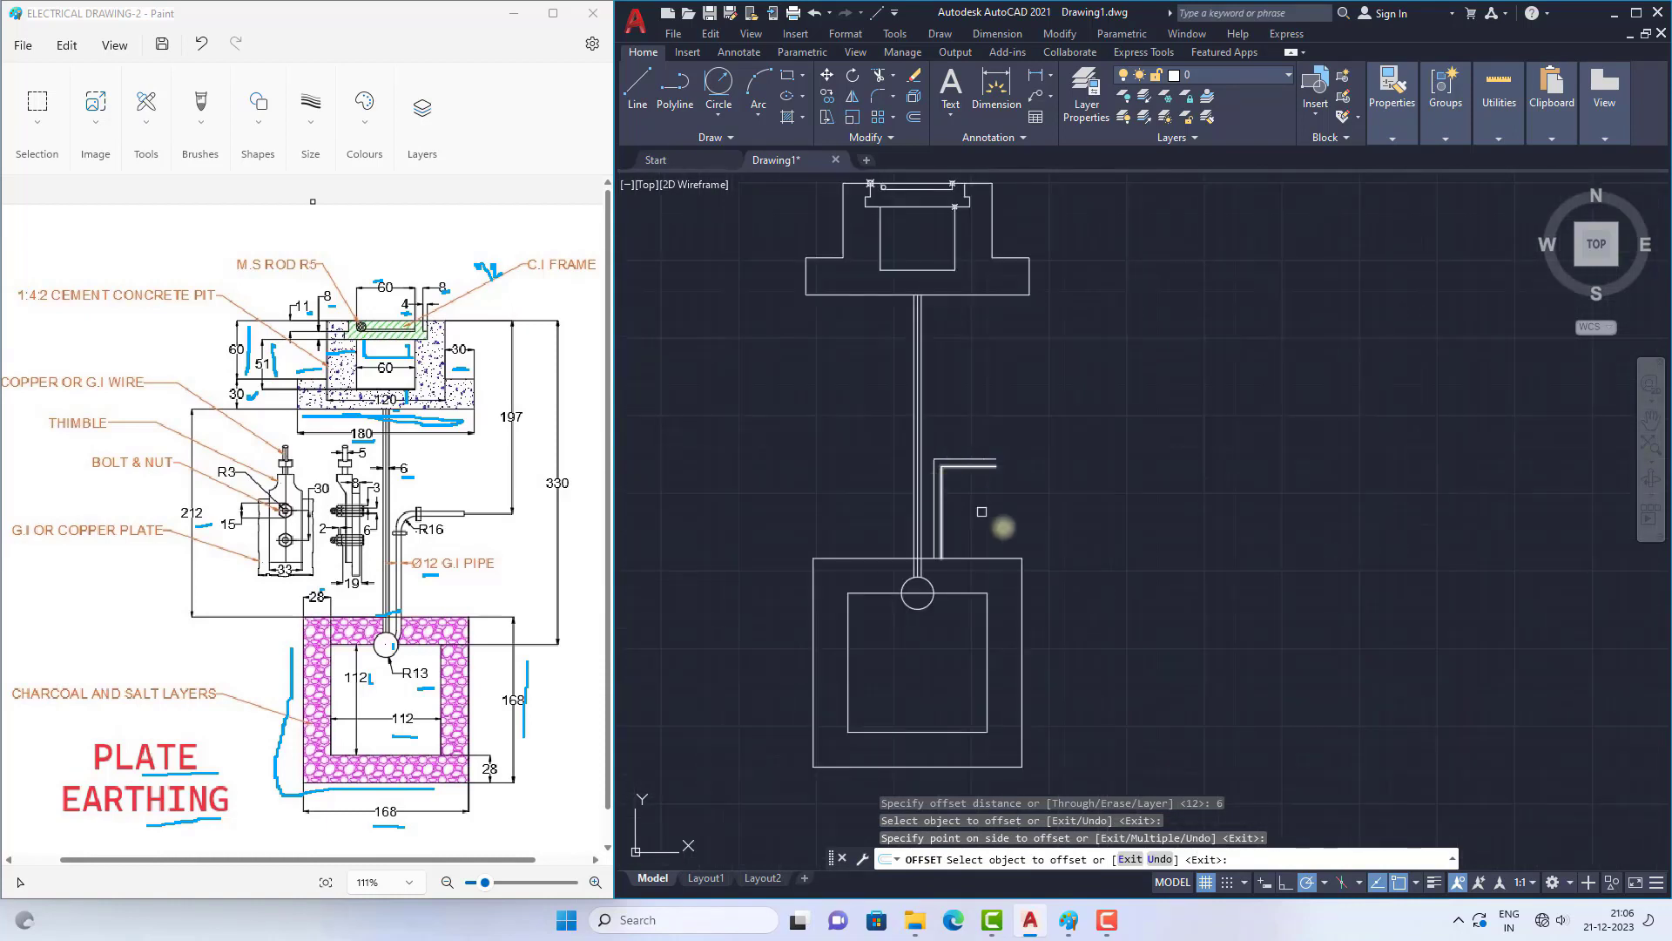
key(Escape)
Step: Move the outer L-shaped polyline straight up by about 20 units
scroll(988, 463, up, 5)
double_click(972, 459)
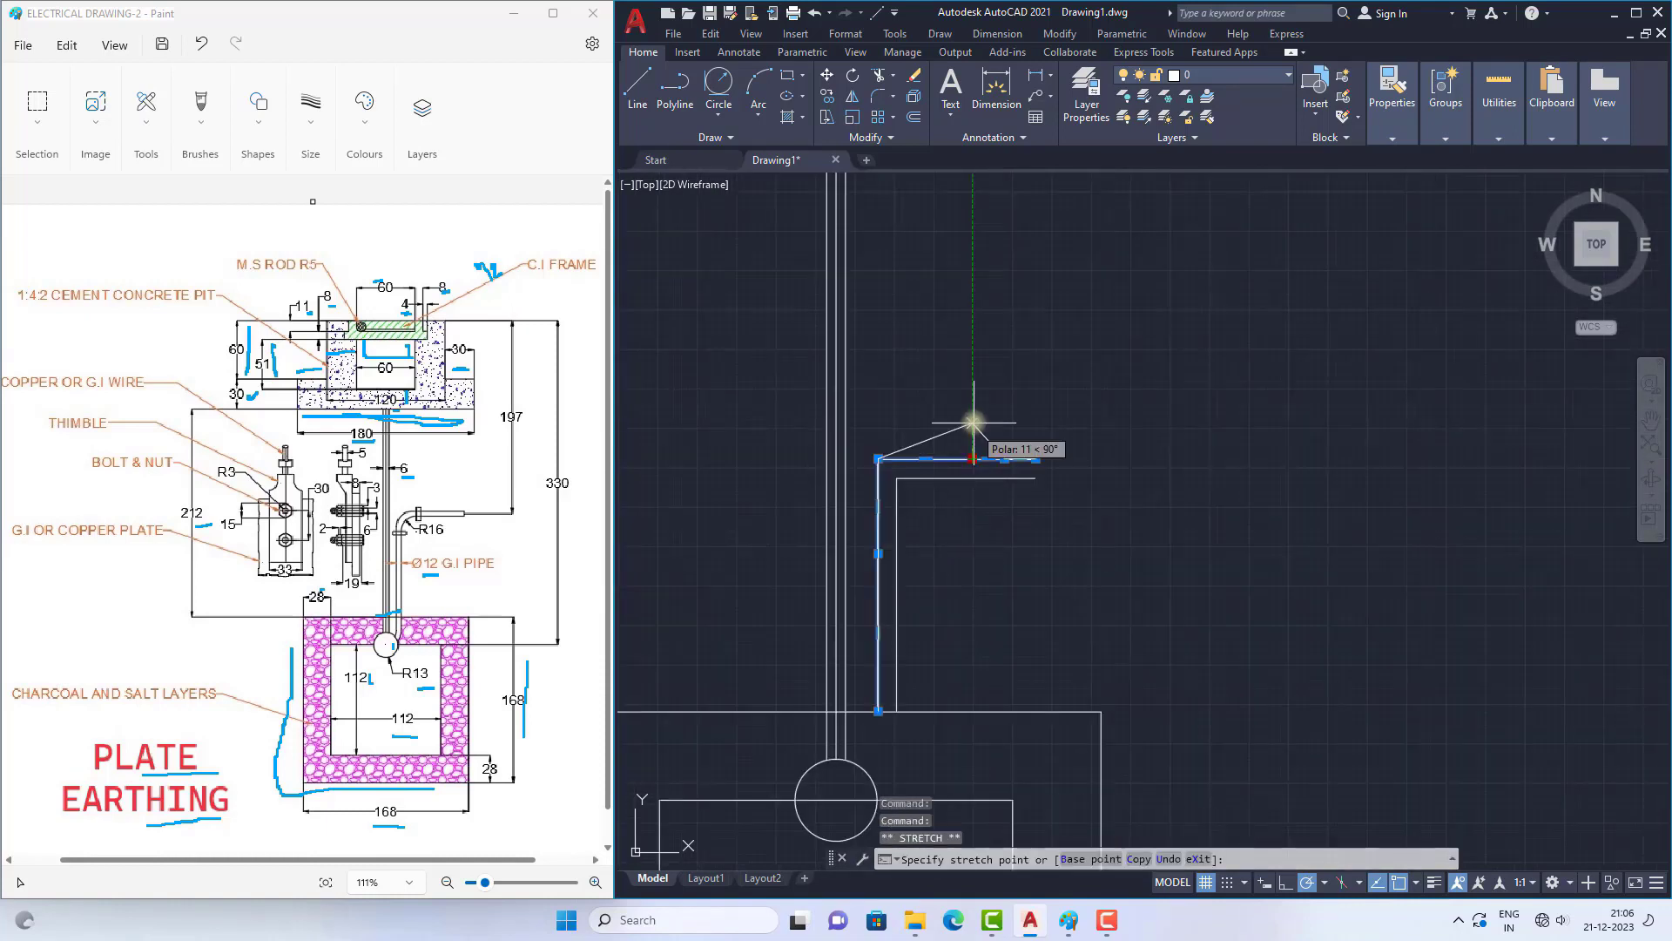
key(Escape)
click(885, 459)
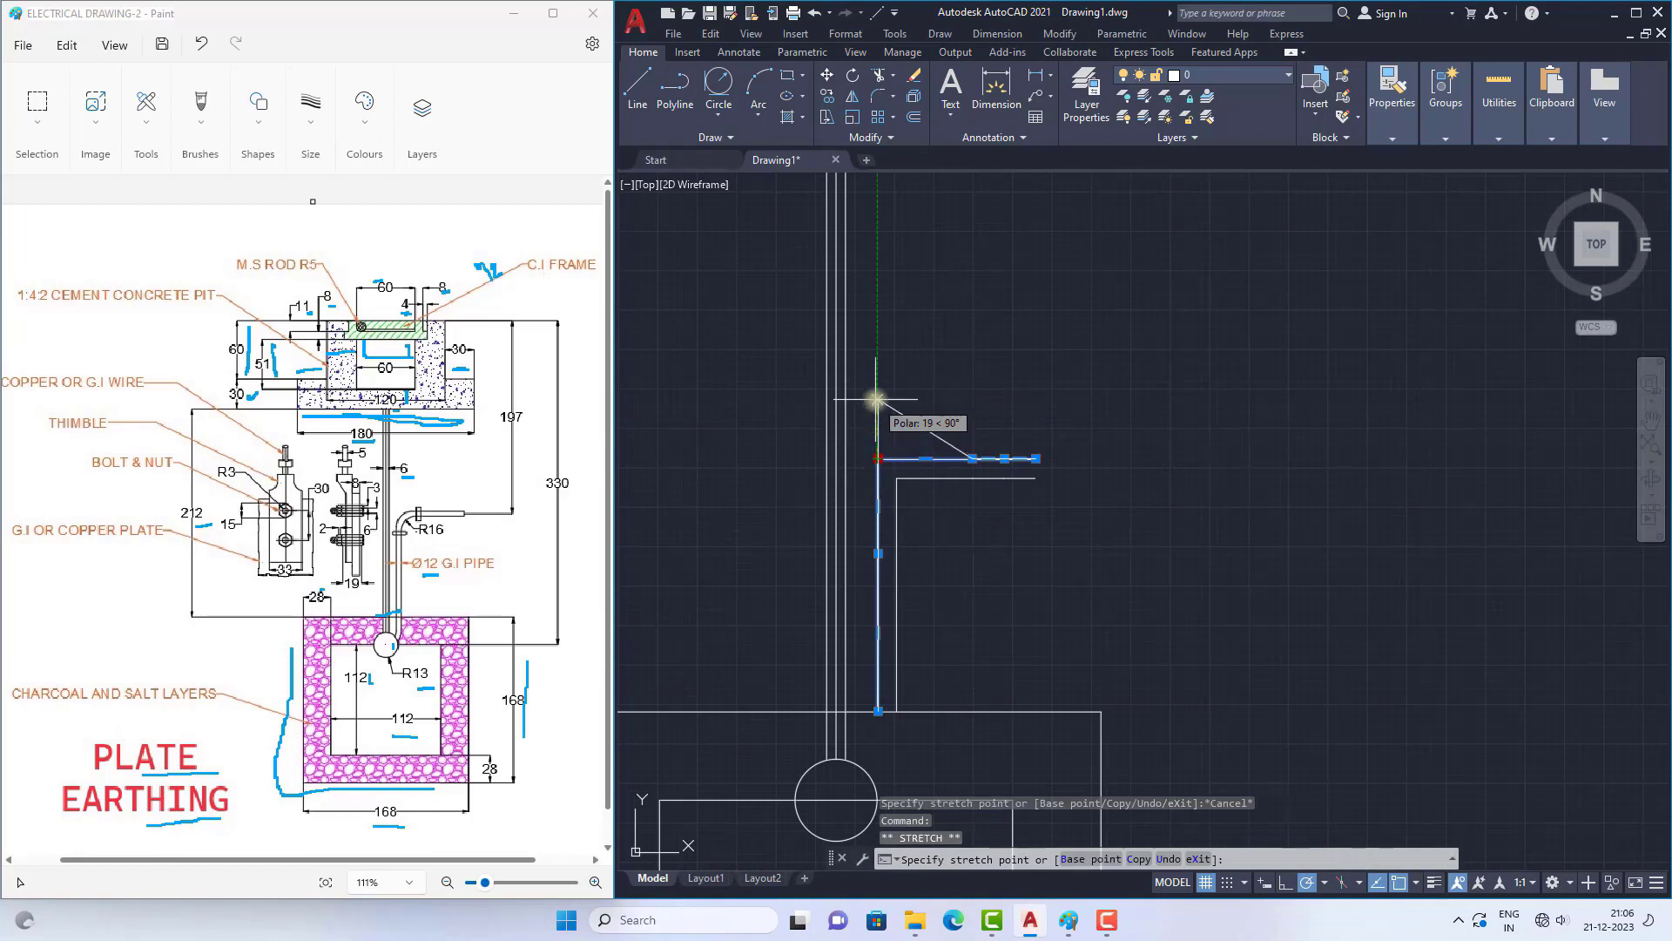
key(Escape)
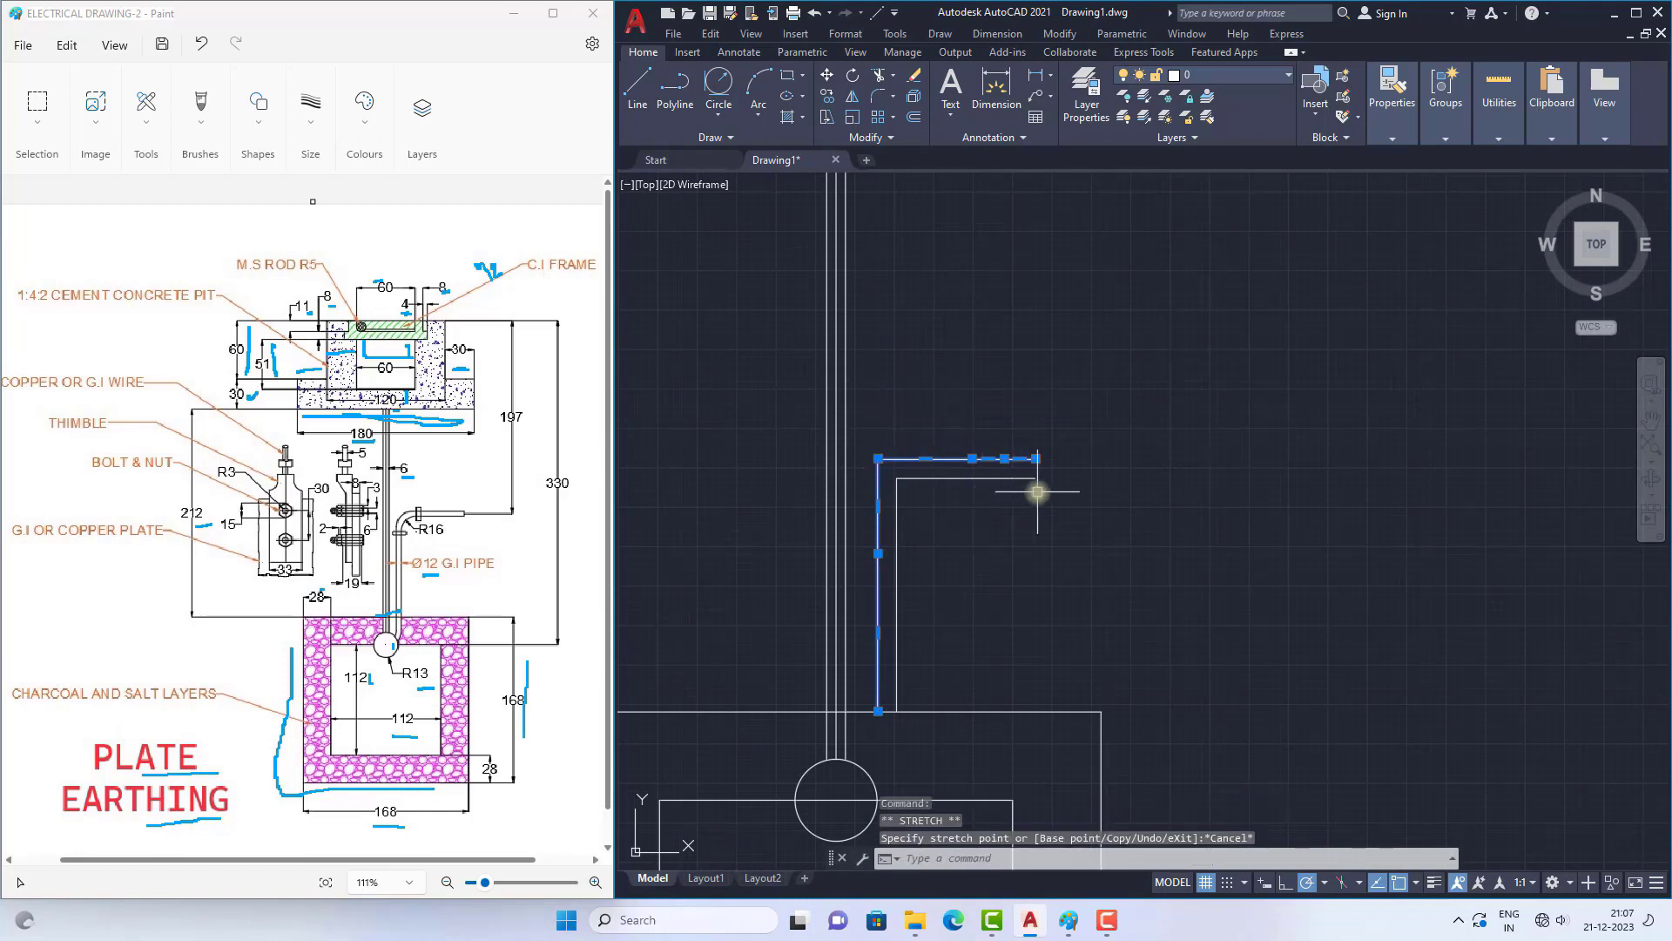
text(m)
key(Return)
click(921, 497)
click(921, 435)
key(Escape)
Step: Move the inner L-shaped polyline straight up 20 units, in line with the raised outer one
click(958, 479)
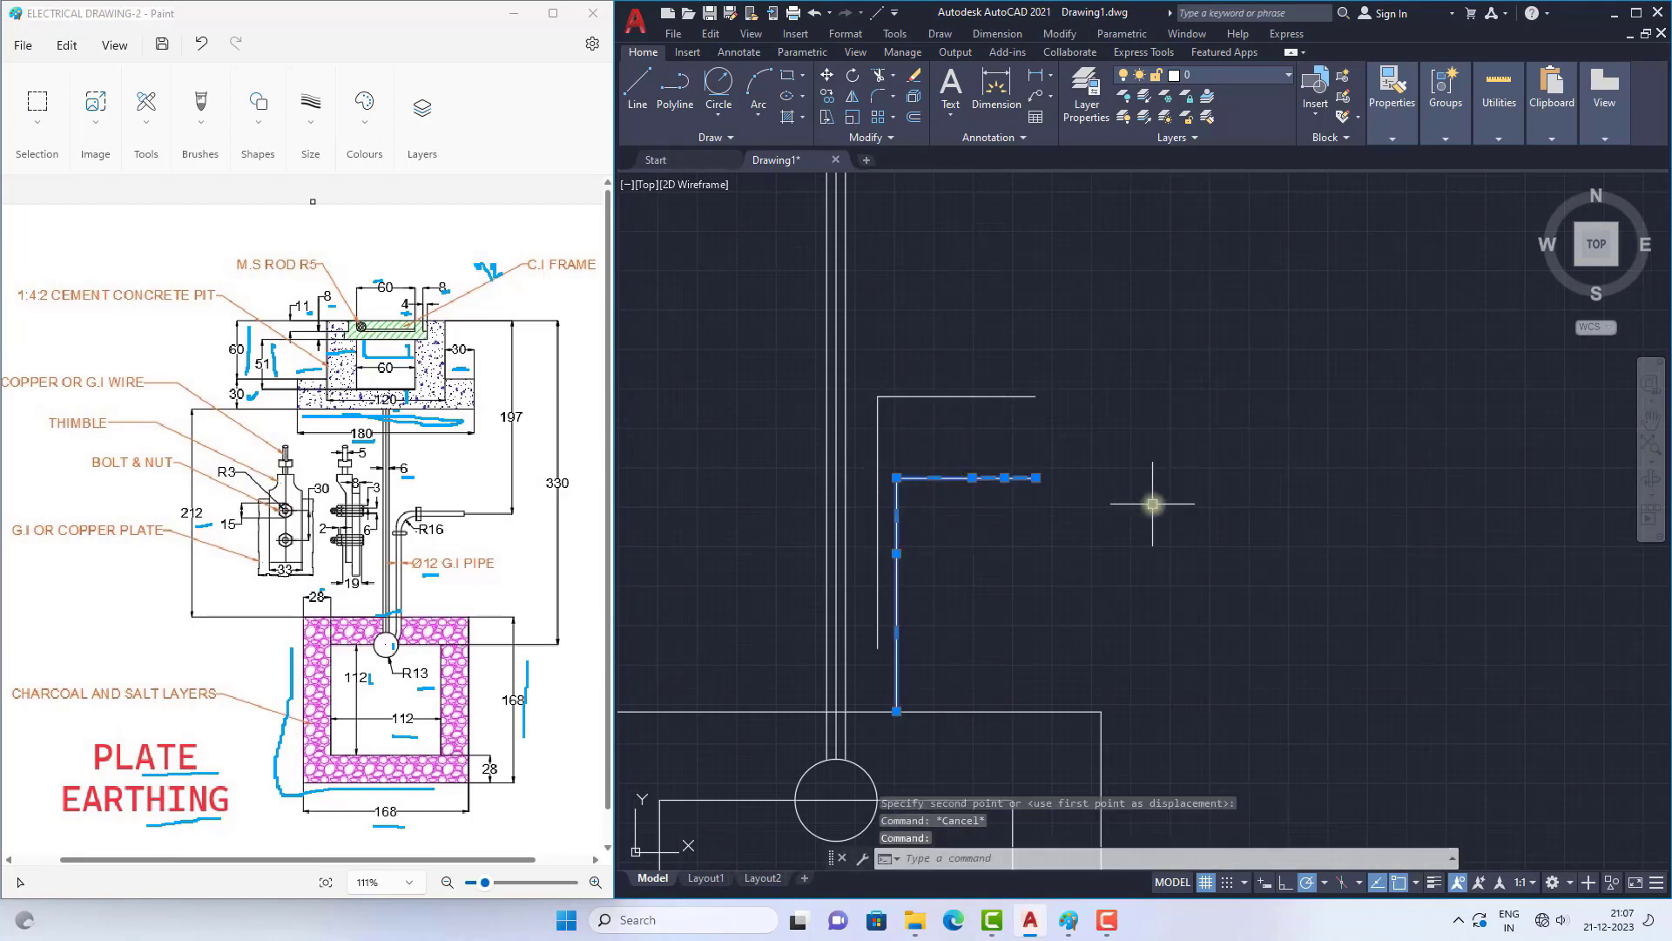
text(m)
key(Return)
click(896, 477)
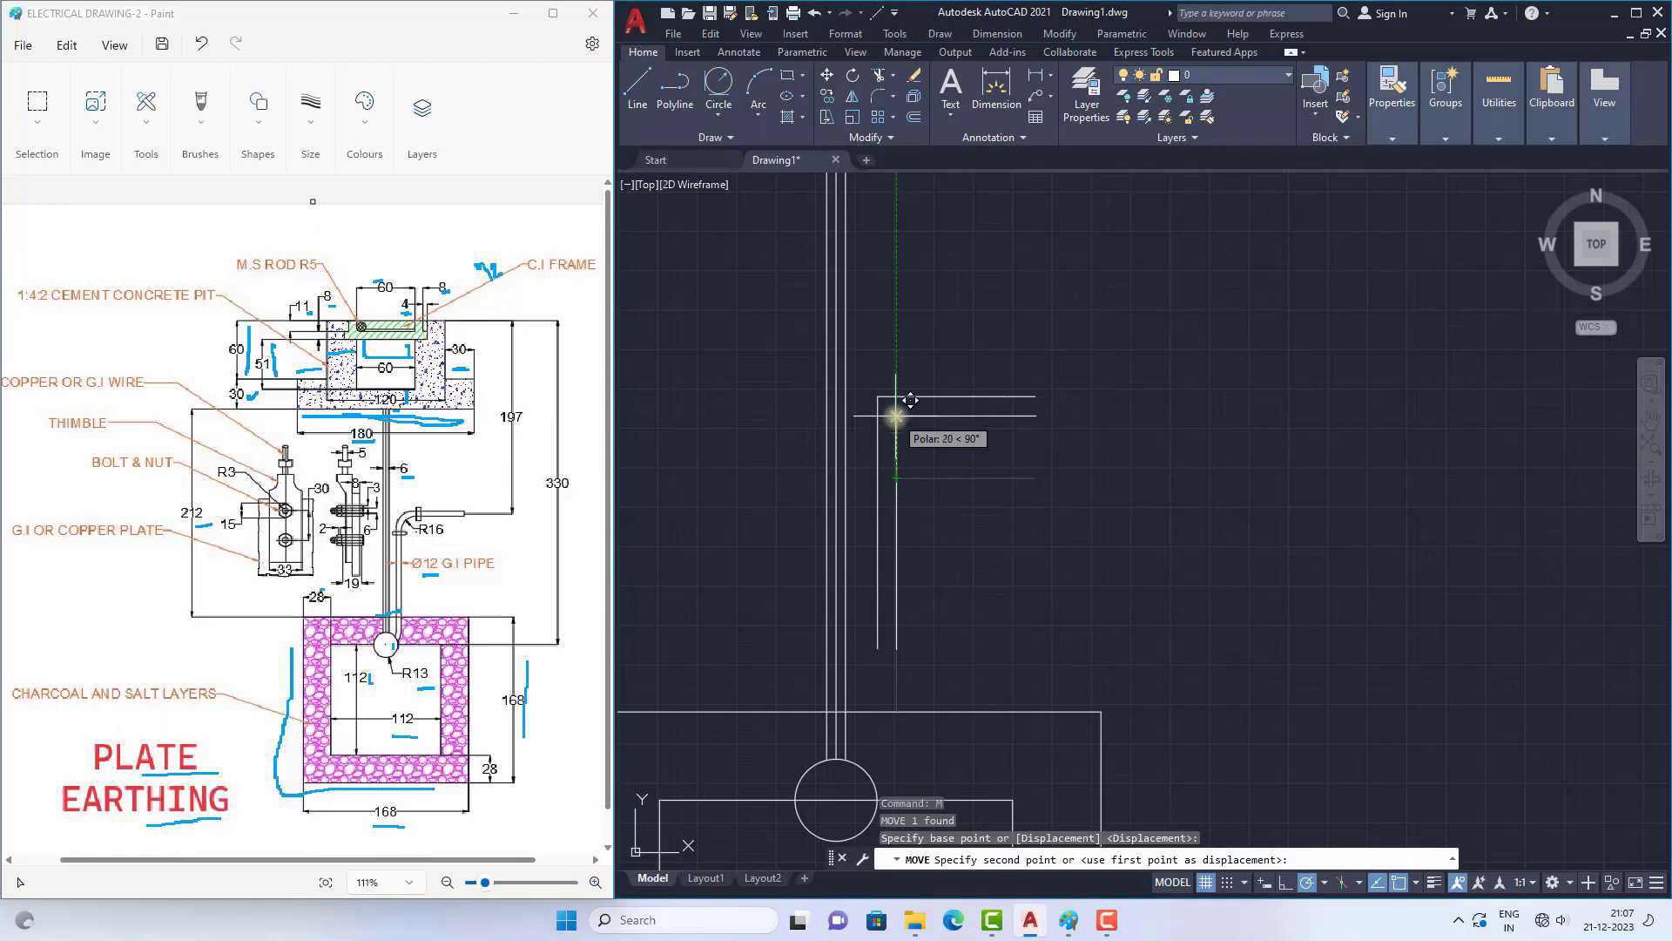
click(897, 416)
key(Escape)
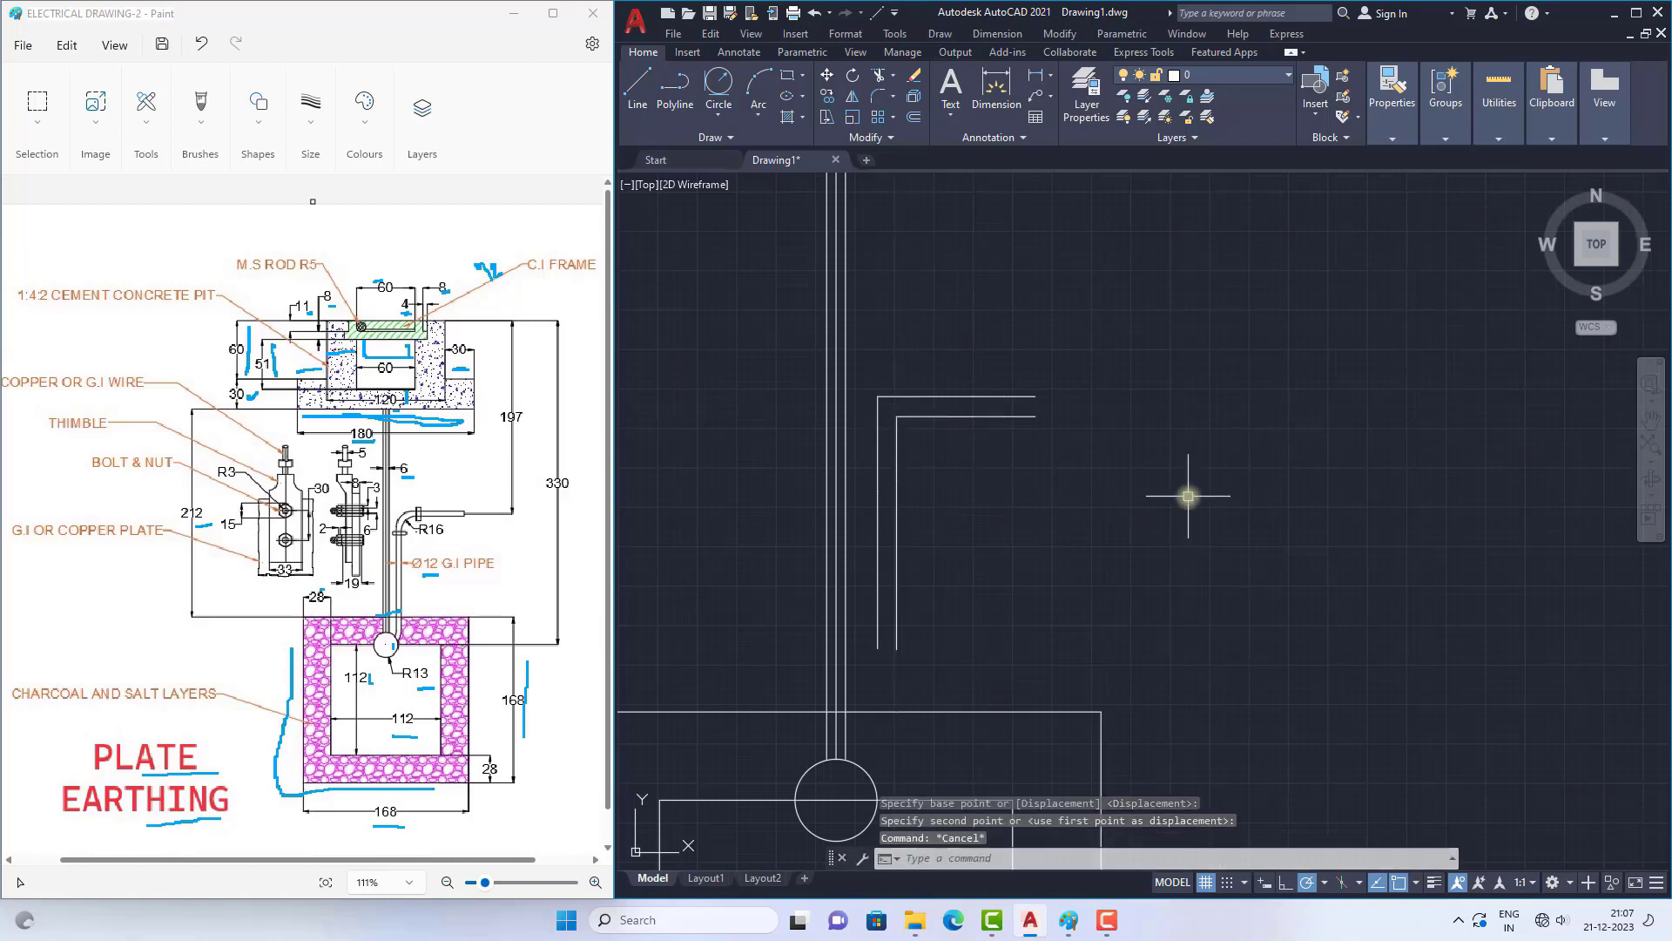
Step: Extend the lower ends of both L-shaped polylines down to the outer square's top edge
text(ex)
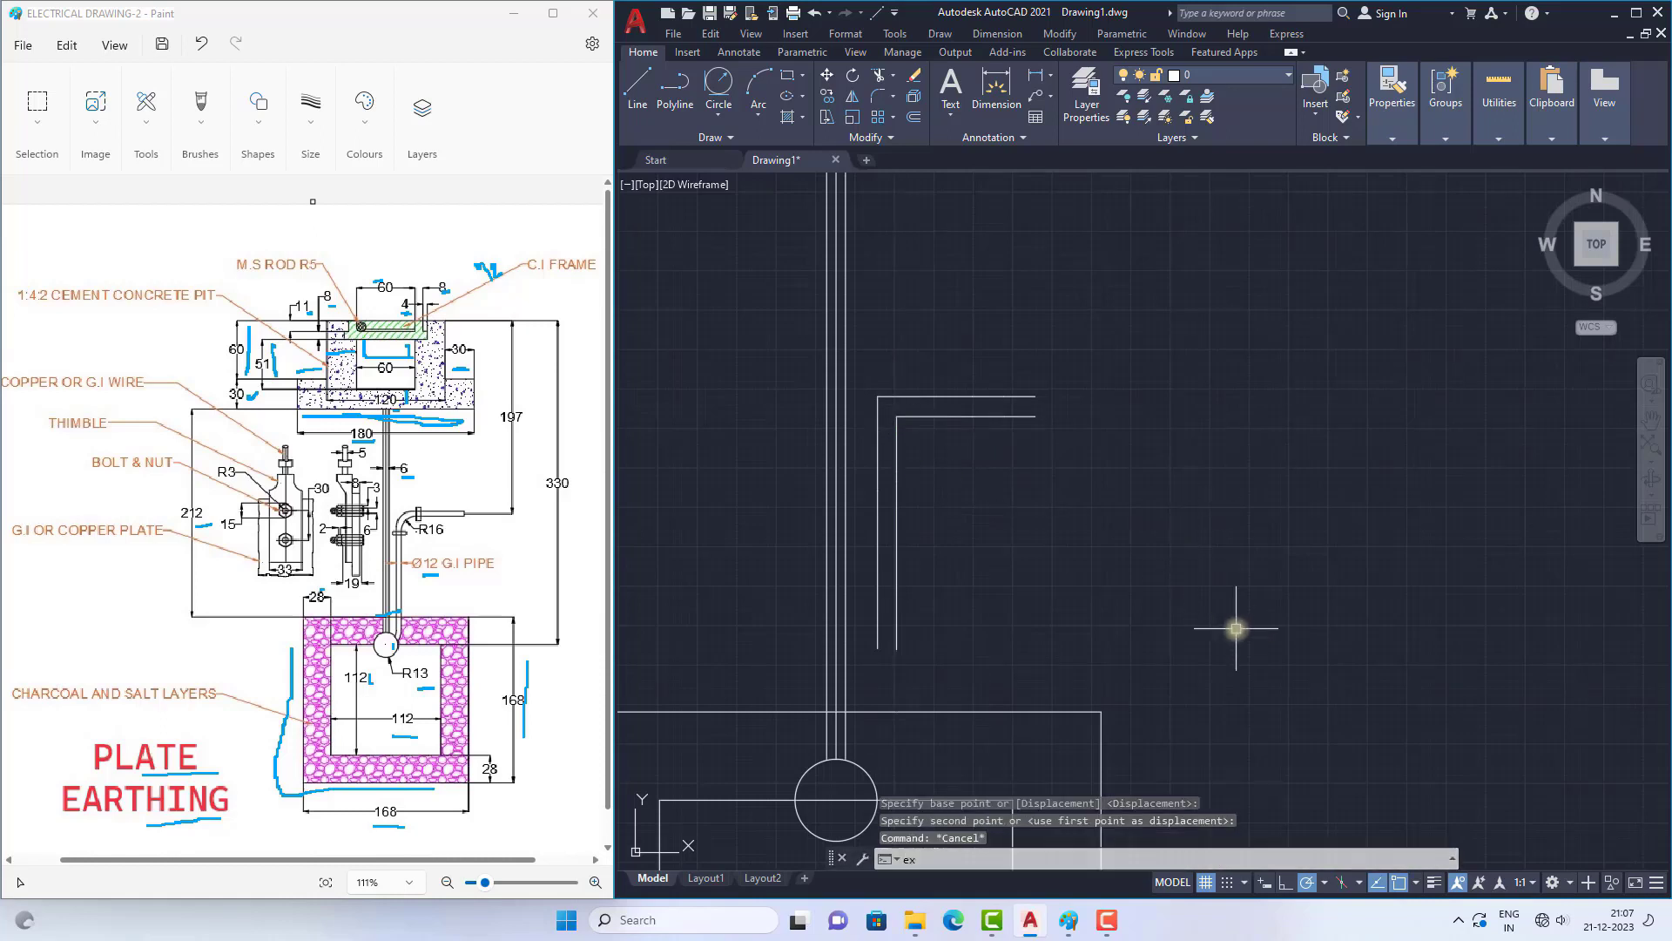
key(Return)
click(1082, 586)
click(865, 587)
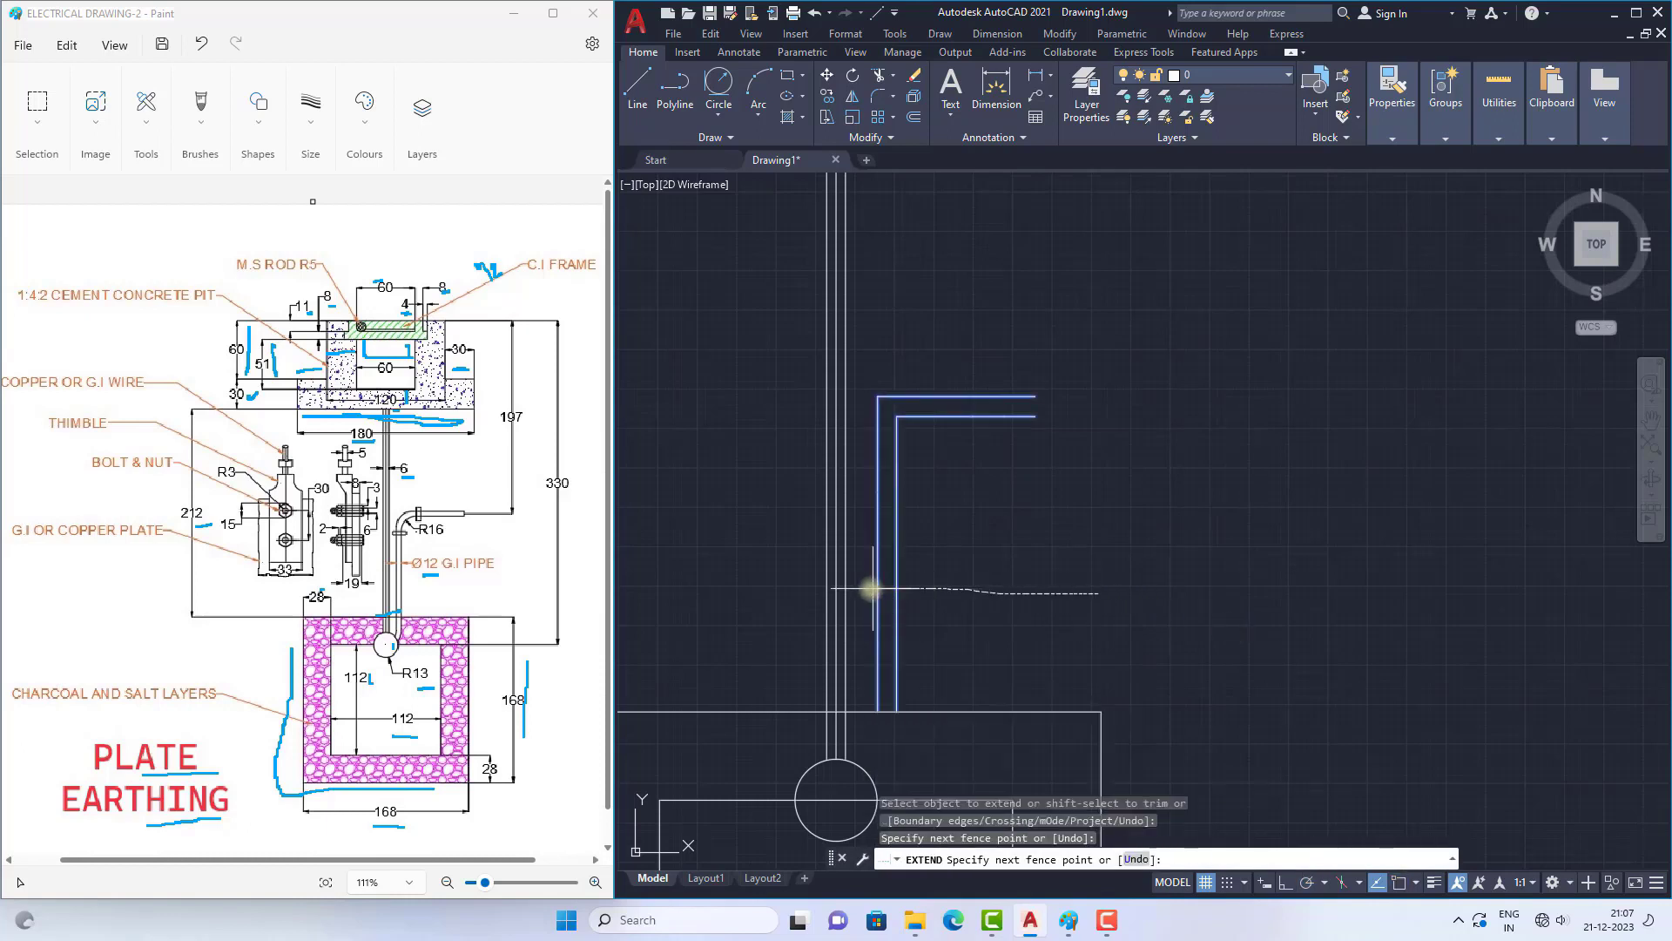
key(Return)
key(Escape)
Step: Close the bent pipe's open horizontal end with a short vertical line between the two polylines
scroll(967, 522, down, 4)
scroll(941, 514, up, 4)
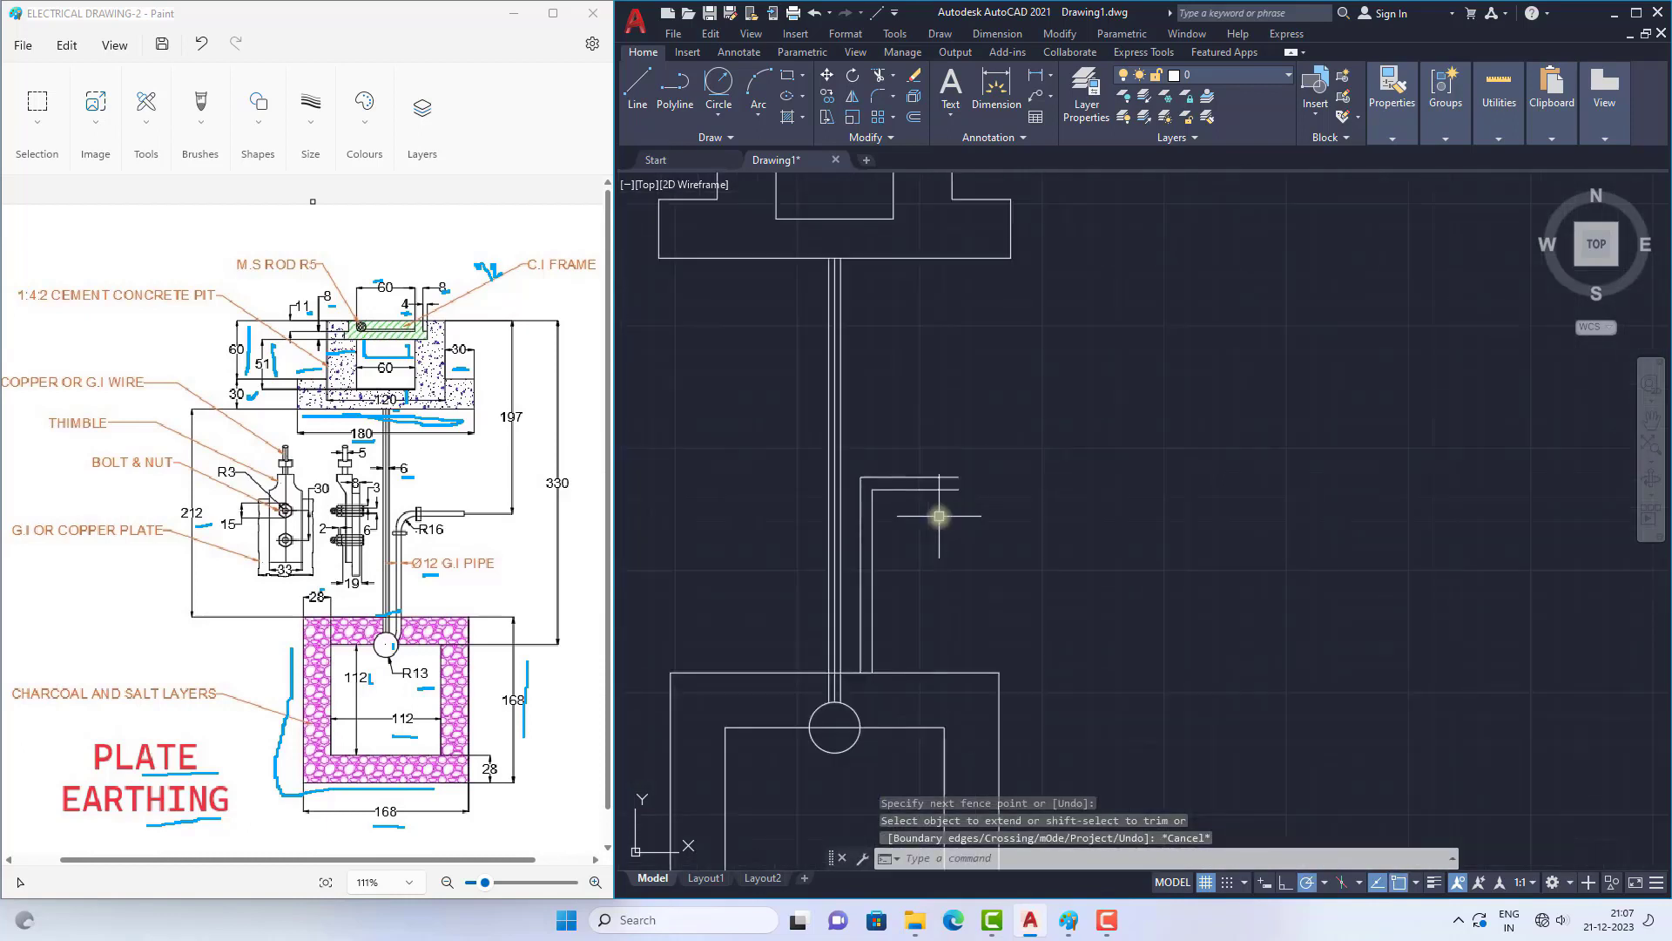
scroll(939, 517, up, 2)
click(638, 91)
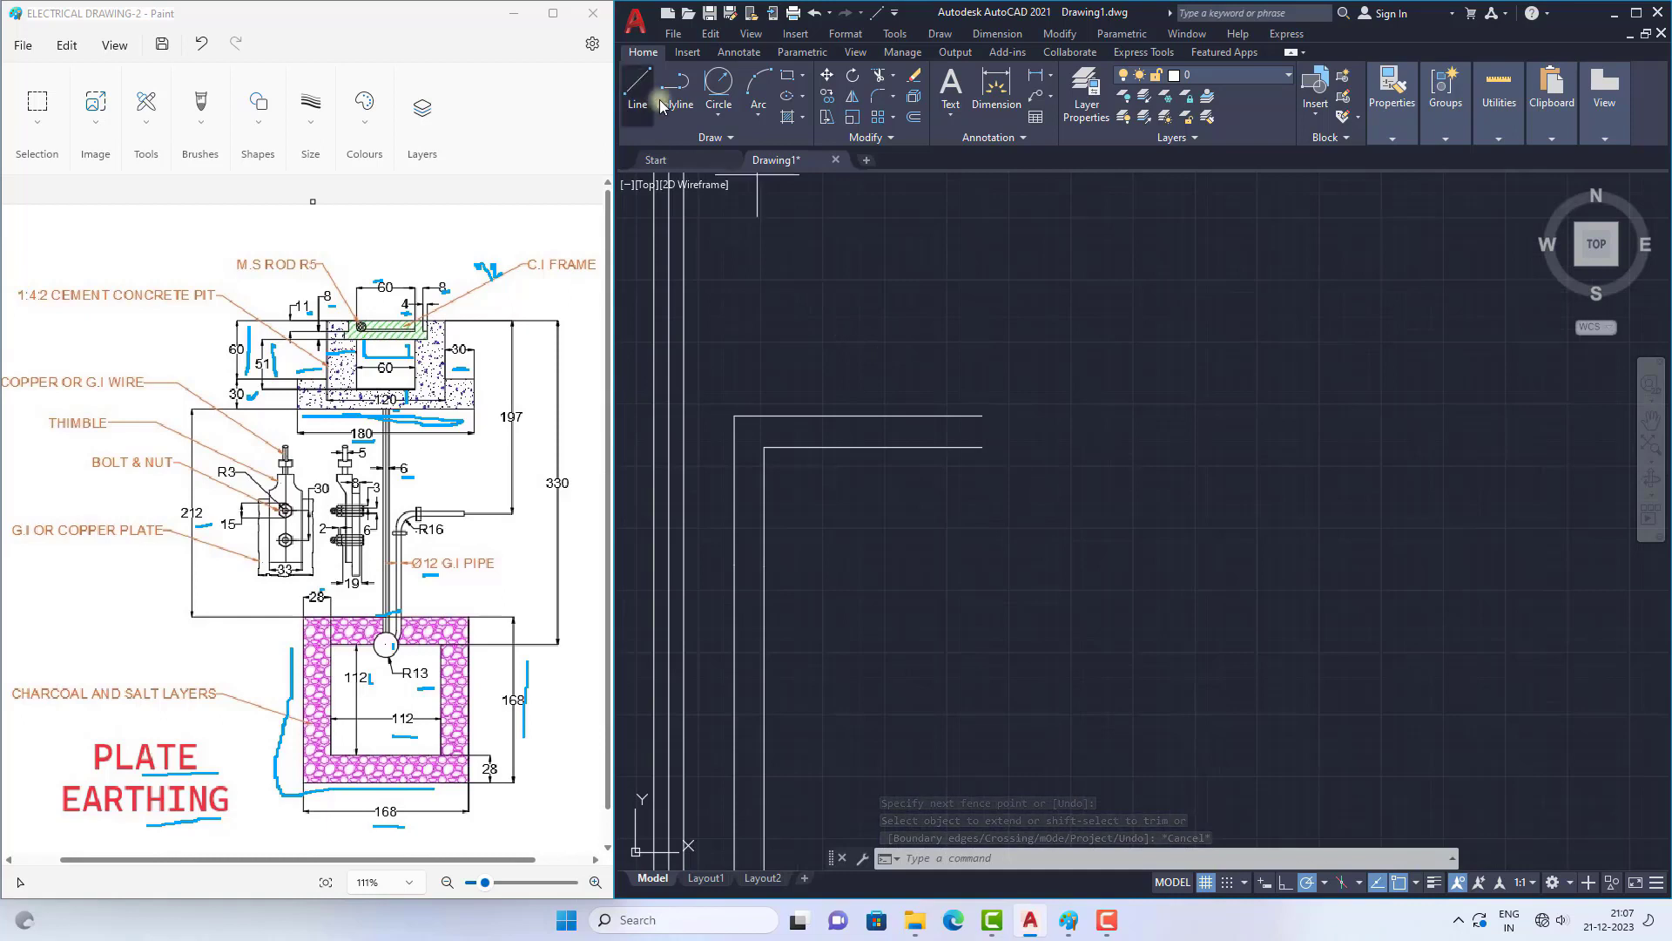
click(983, 415)
click(982, 447)
right_click(1091, 383)
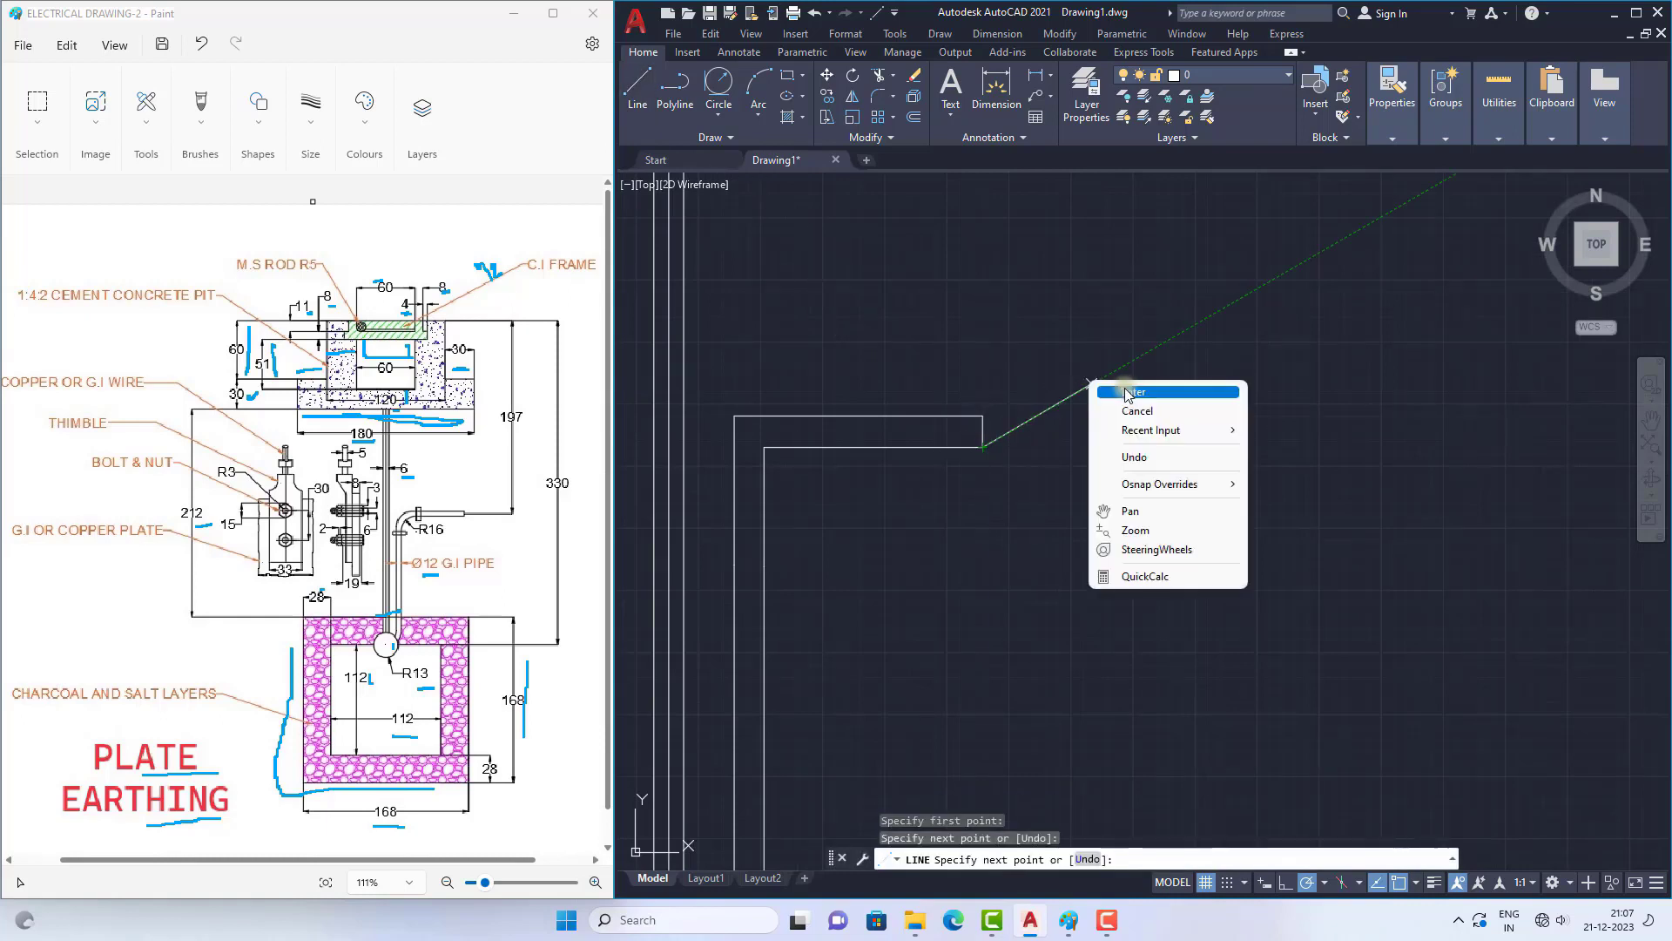
click(1126, 393)
Step: Fillet the inner corner of the bent pipe with a radius of 16
scroll(1127, 393, down, 4)
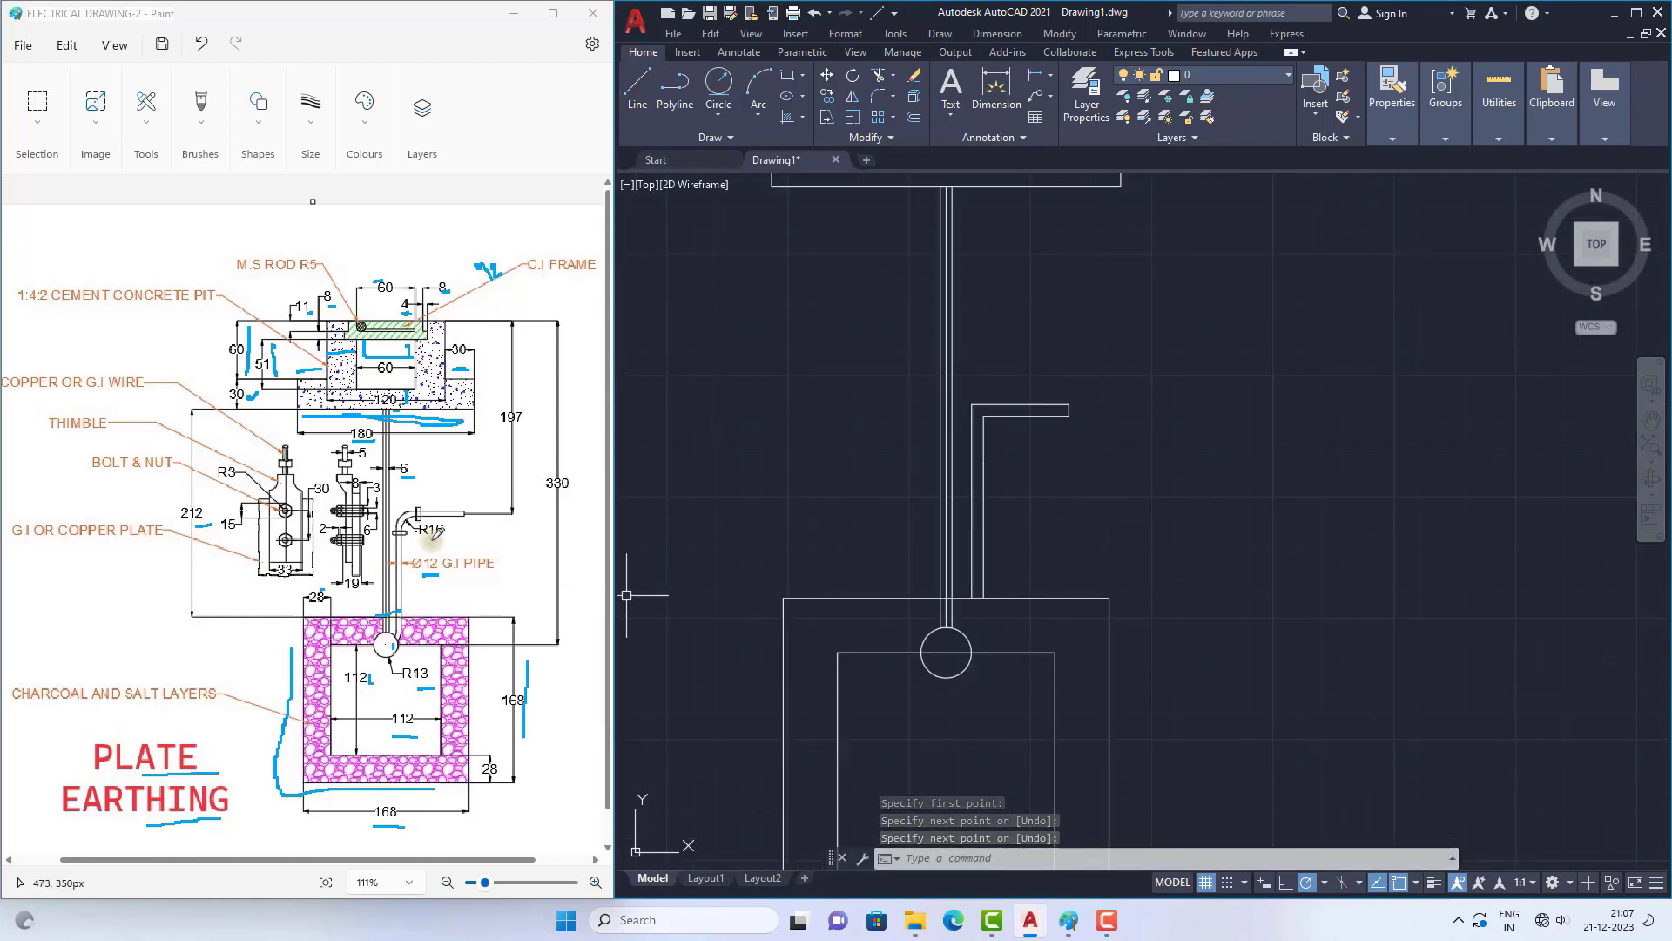
scroll(1041, 405, up, 4)
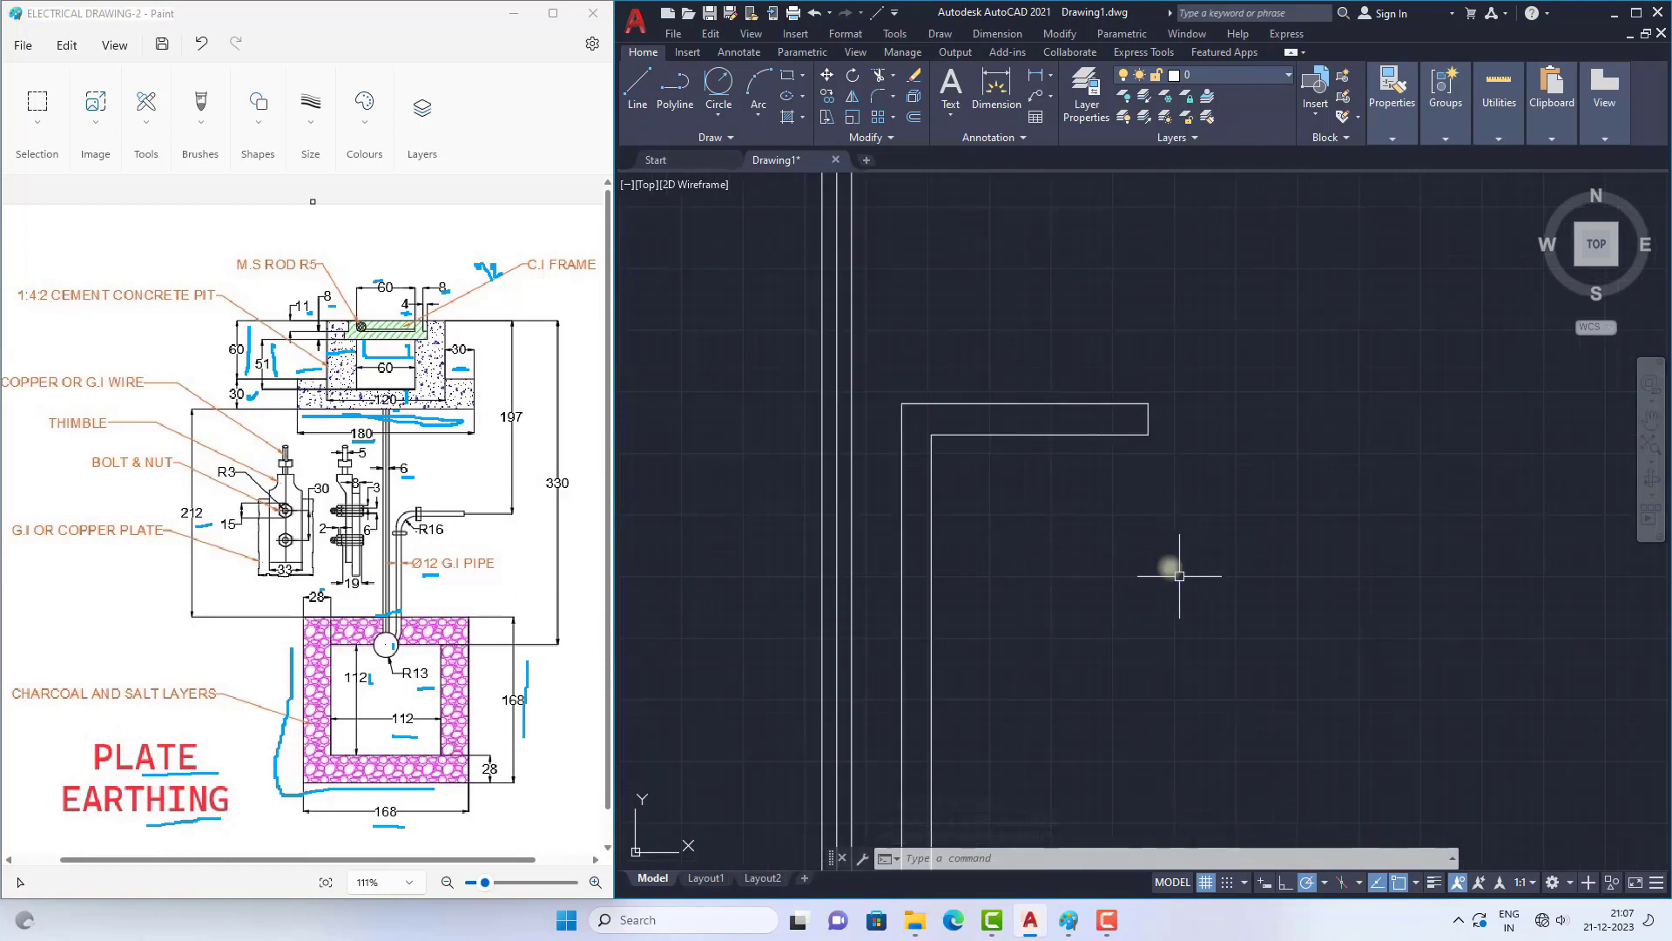
click(876, 97)
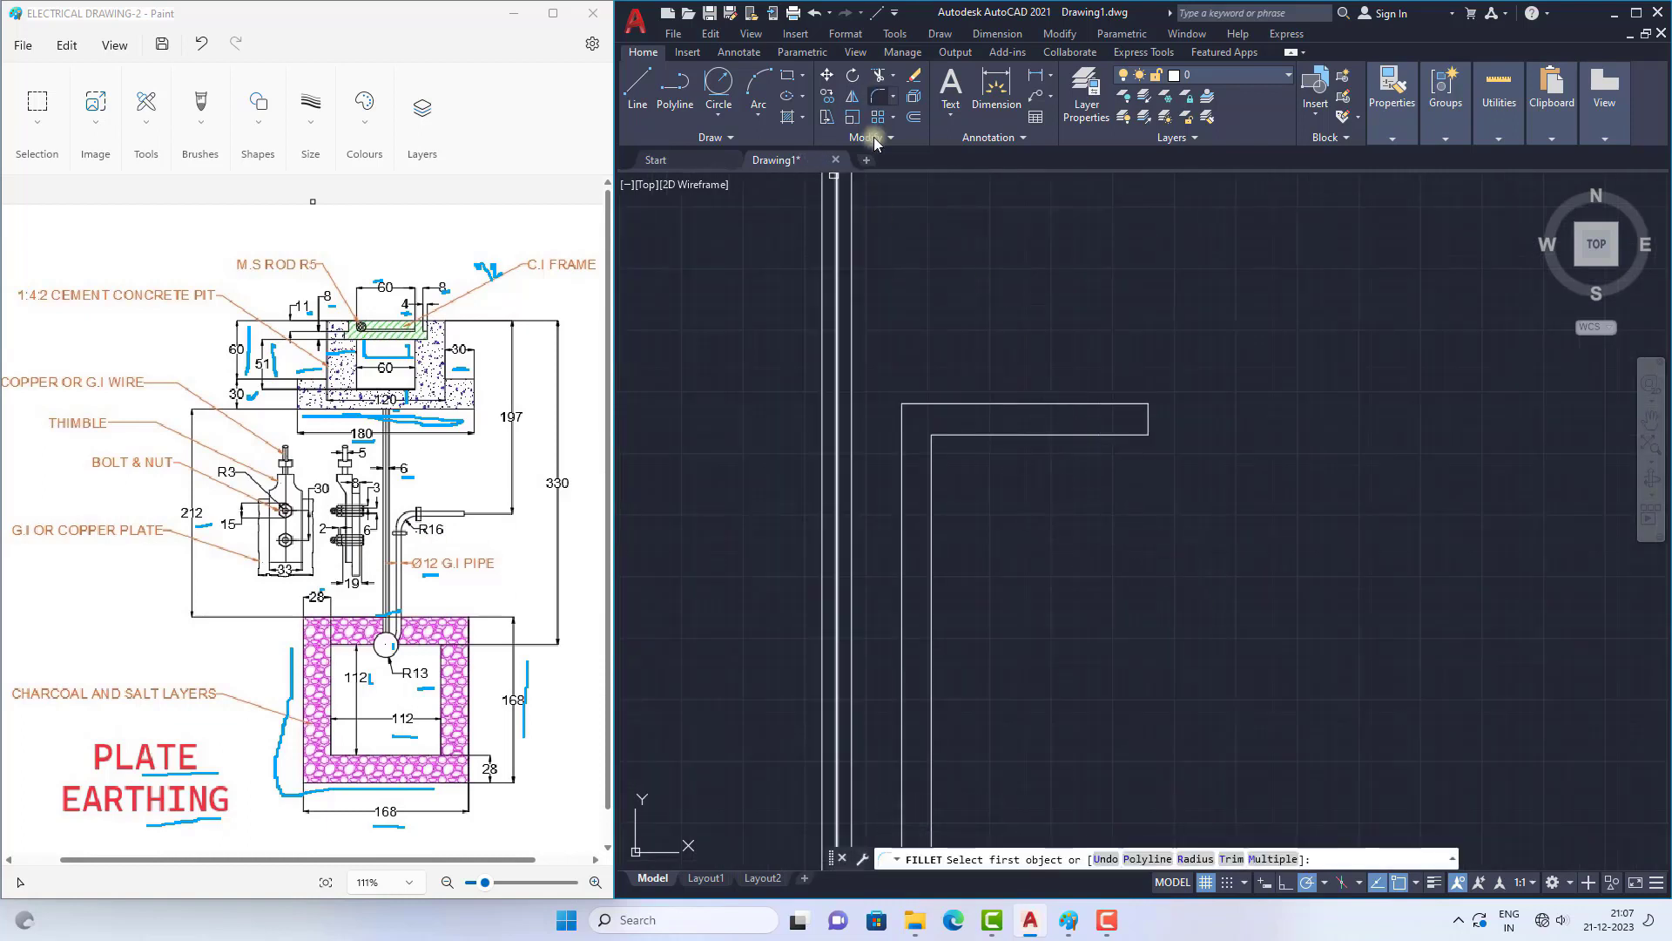
click(1198, 858)
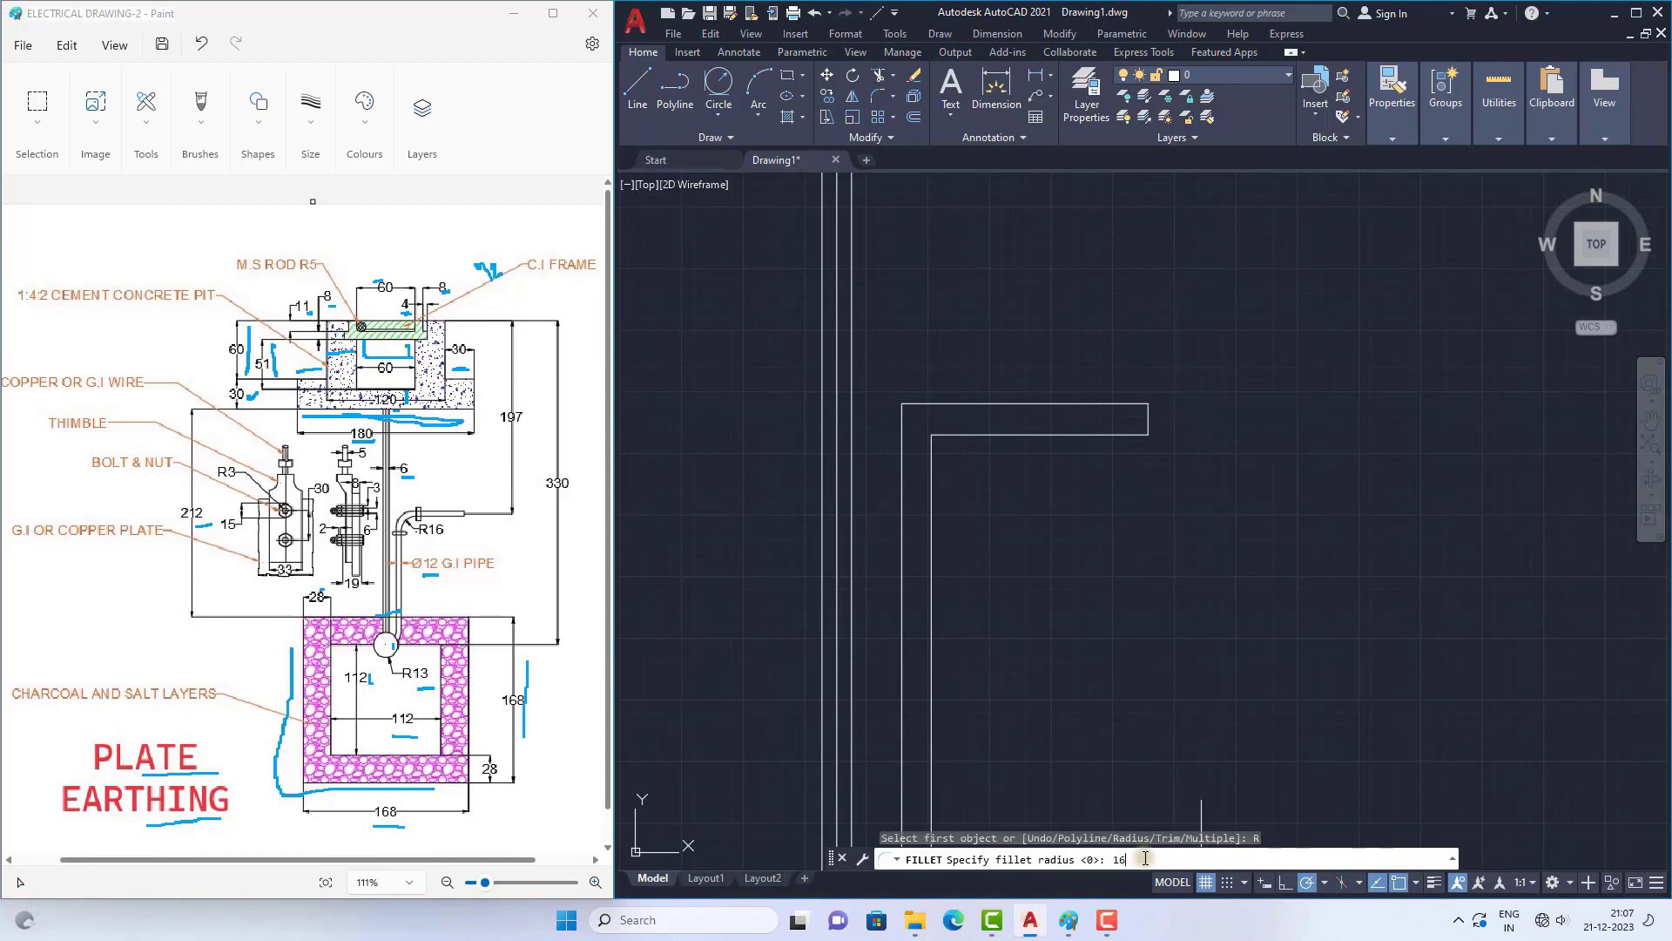
key(Return)
click(962, 435)
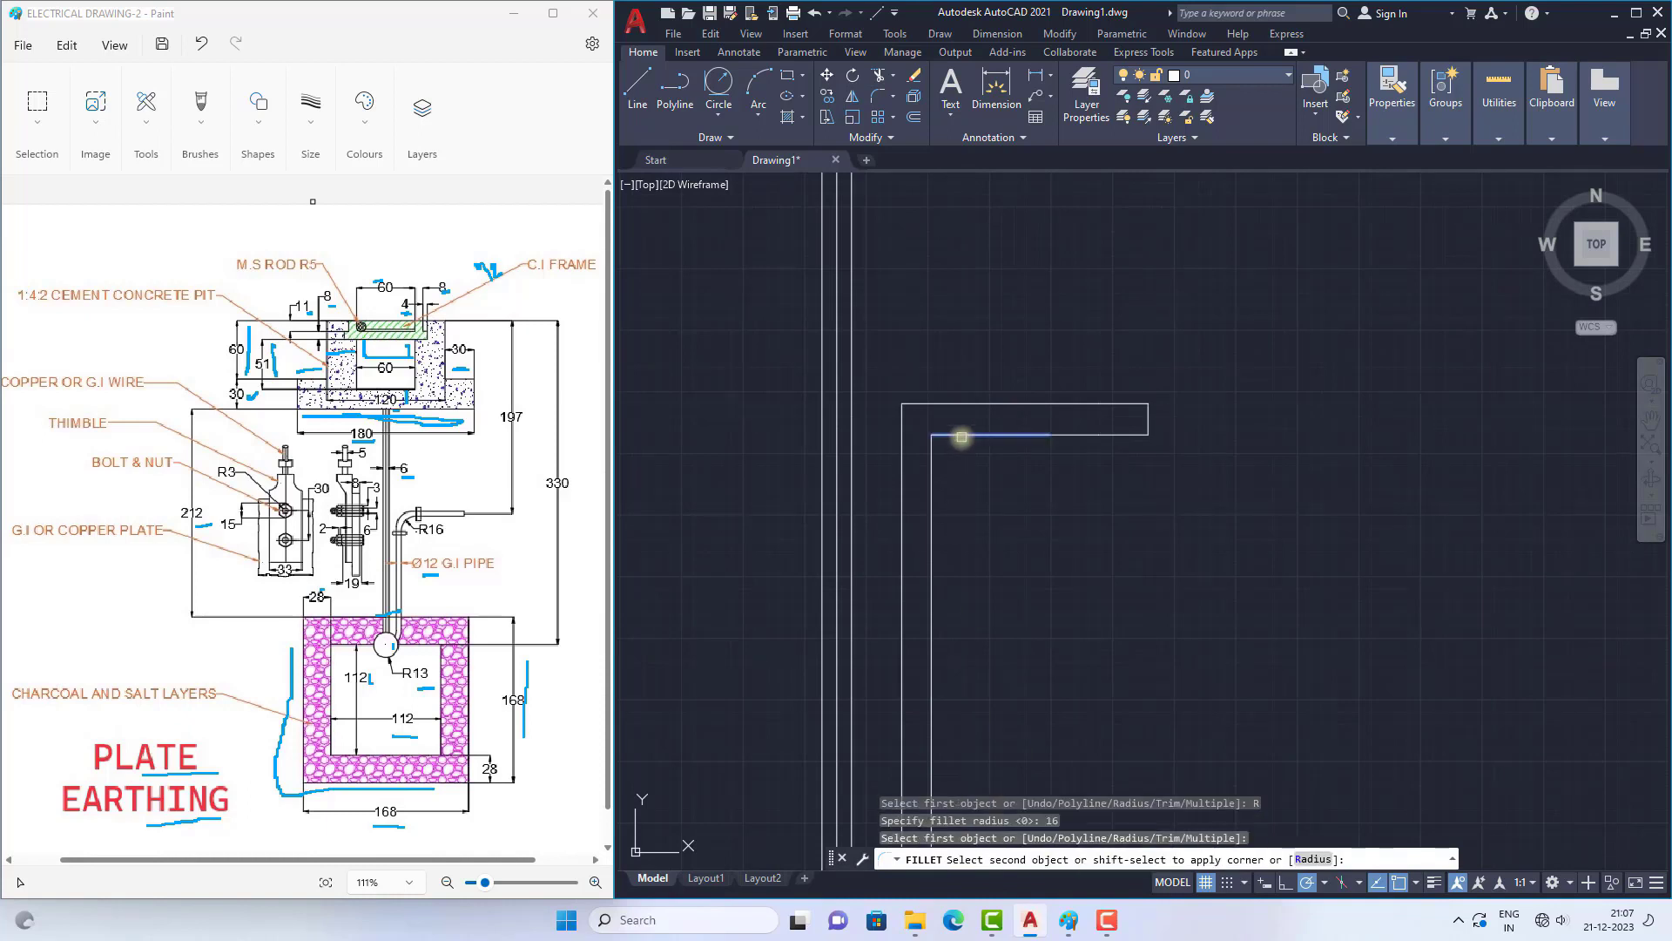
click(941, 481)
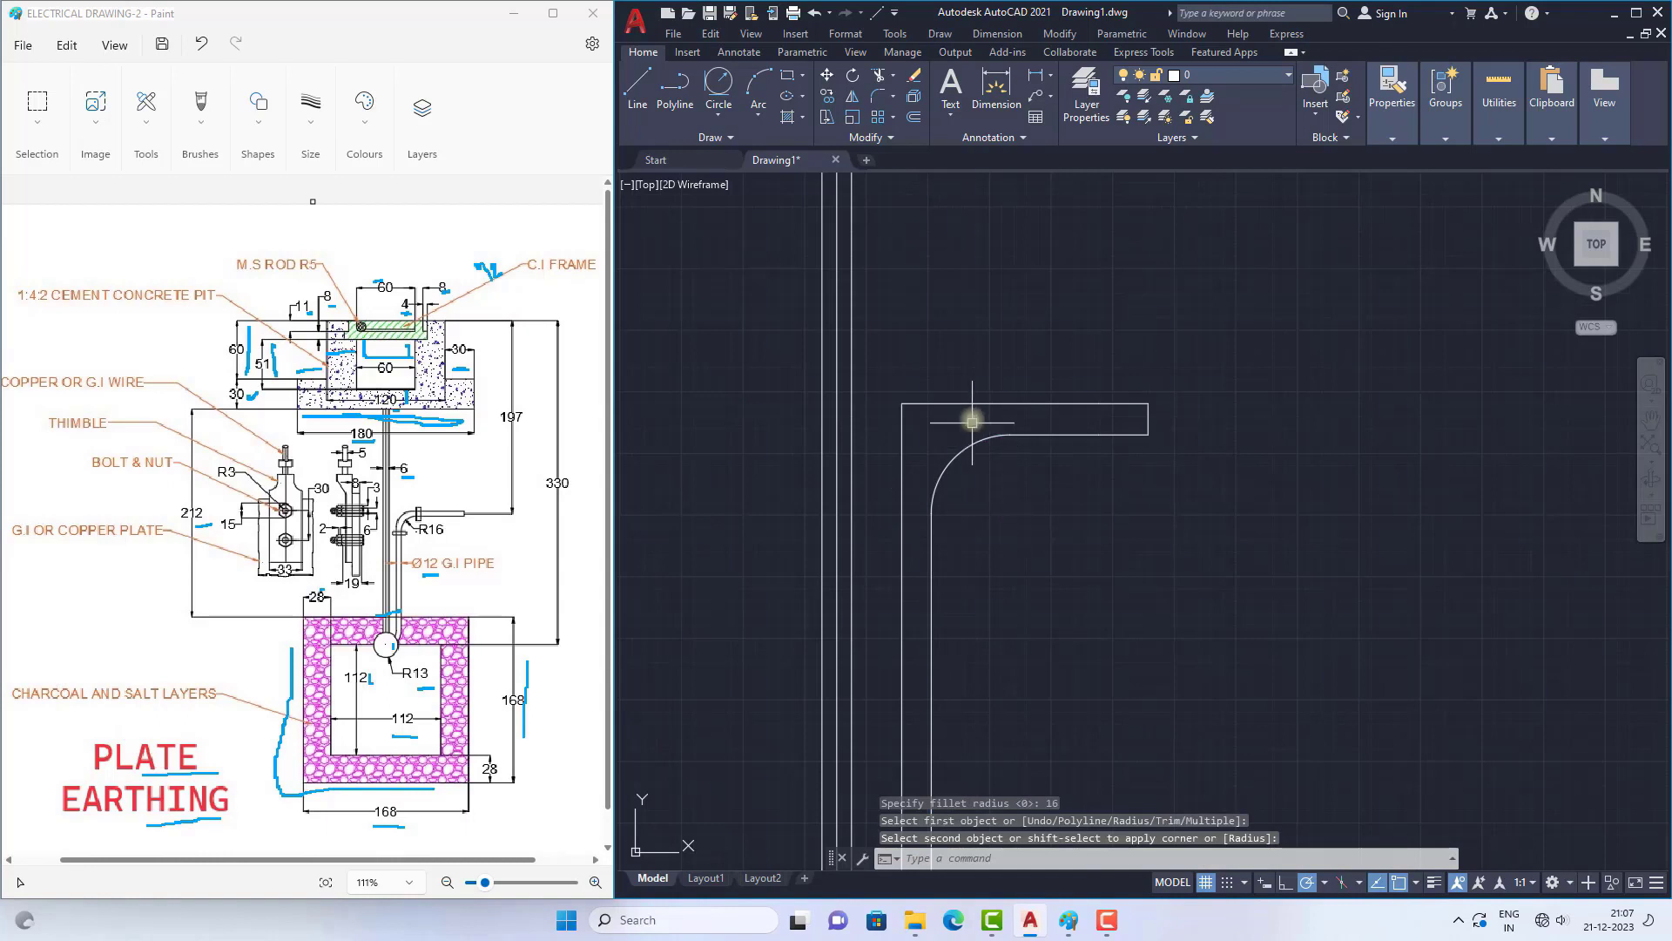
Step: Fillet the outer corner of the bent pipe with the same radius of 16
scroll(967, 419, down, 4)
scroll(974, 425, up, 4)
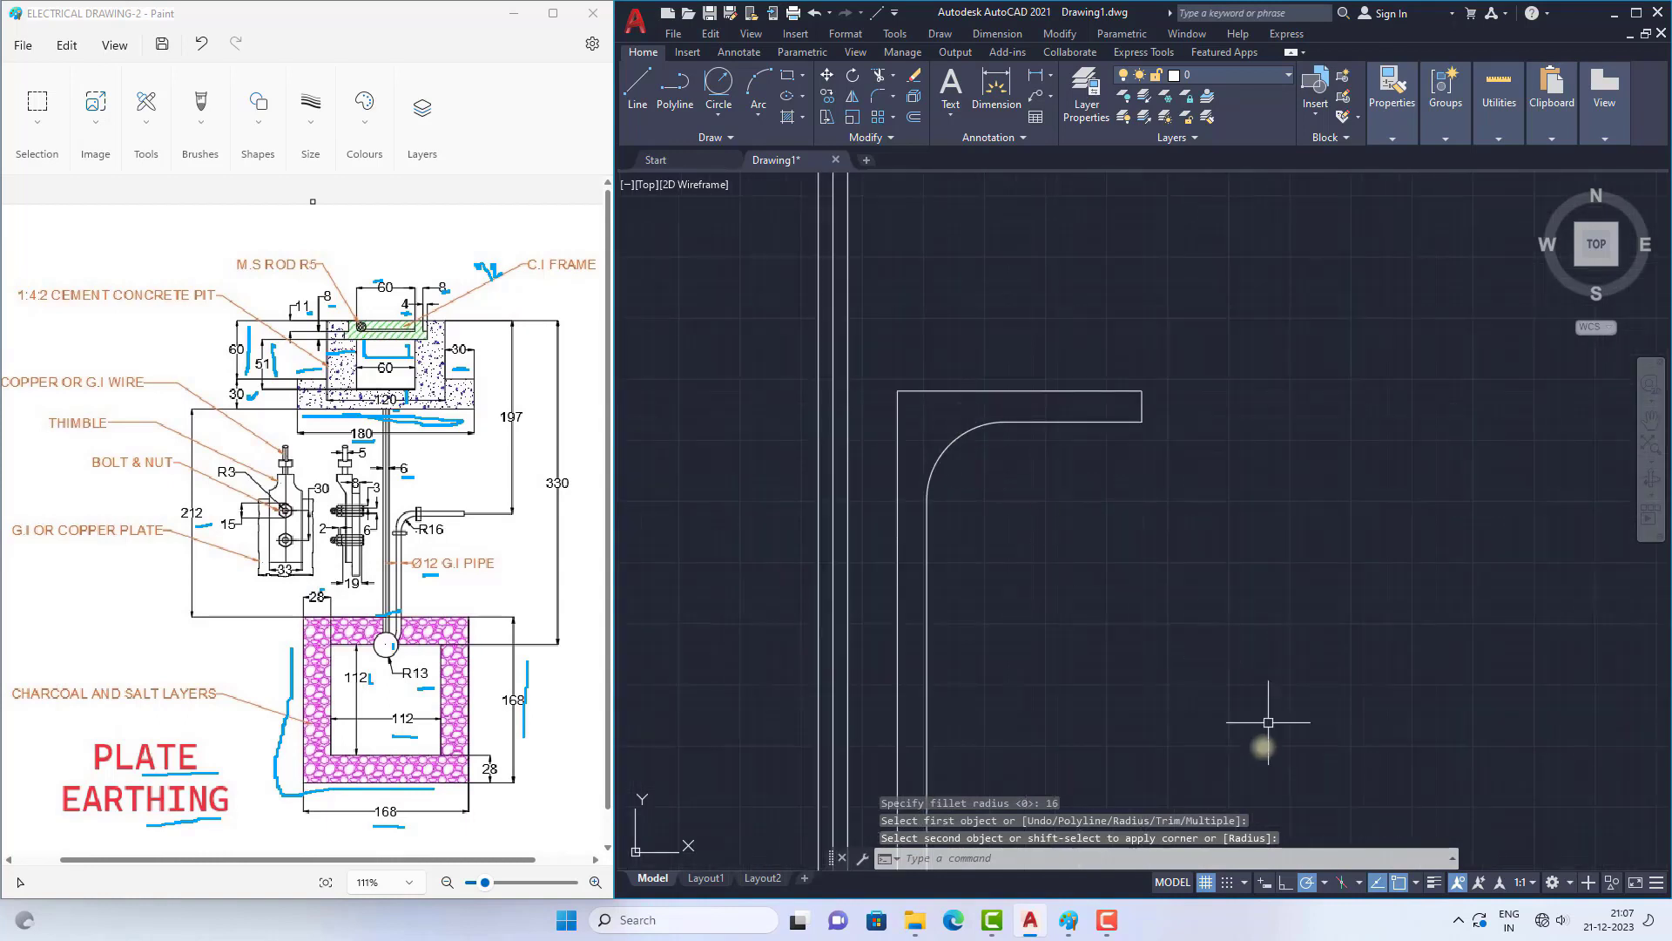
key(Return)
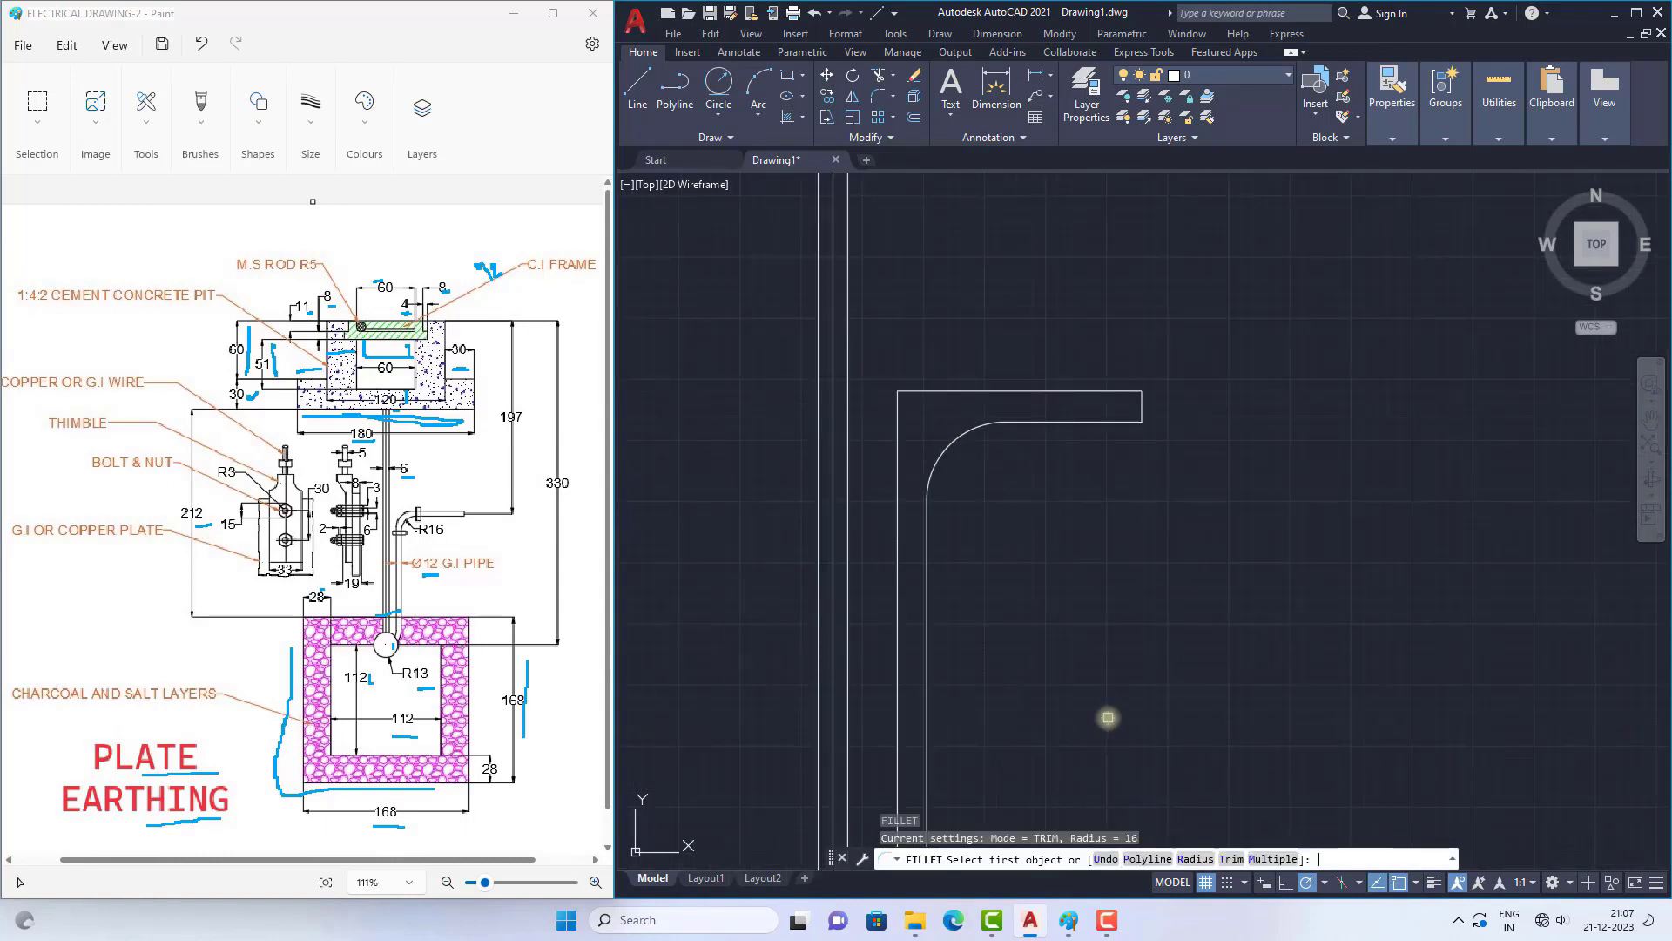
click(1198, 860)
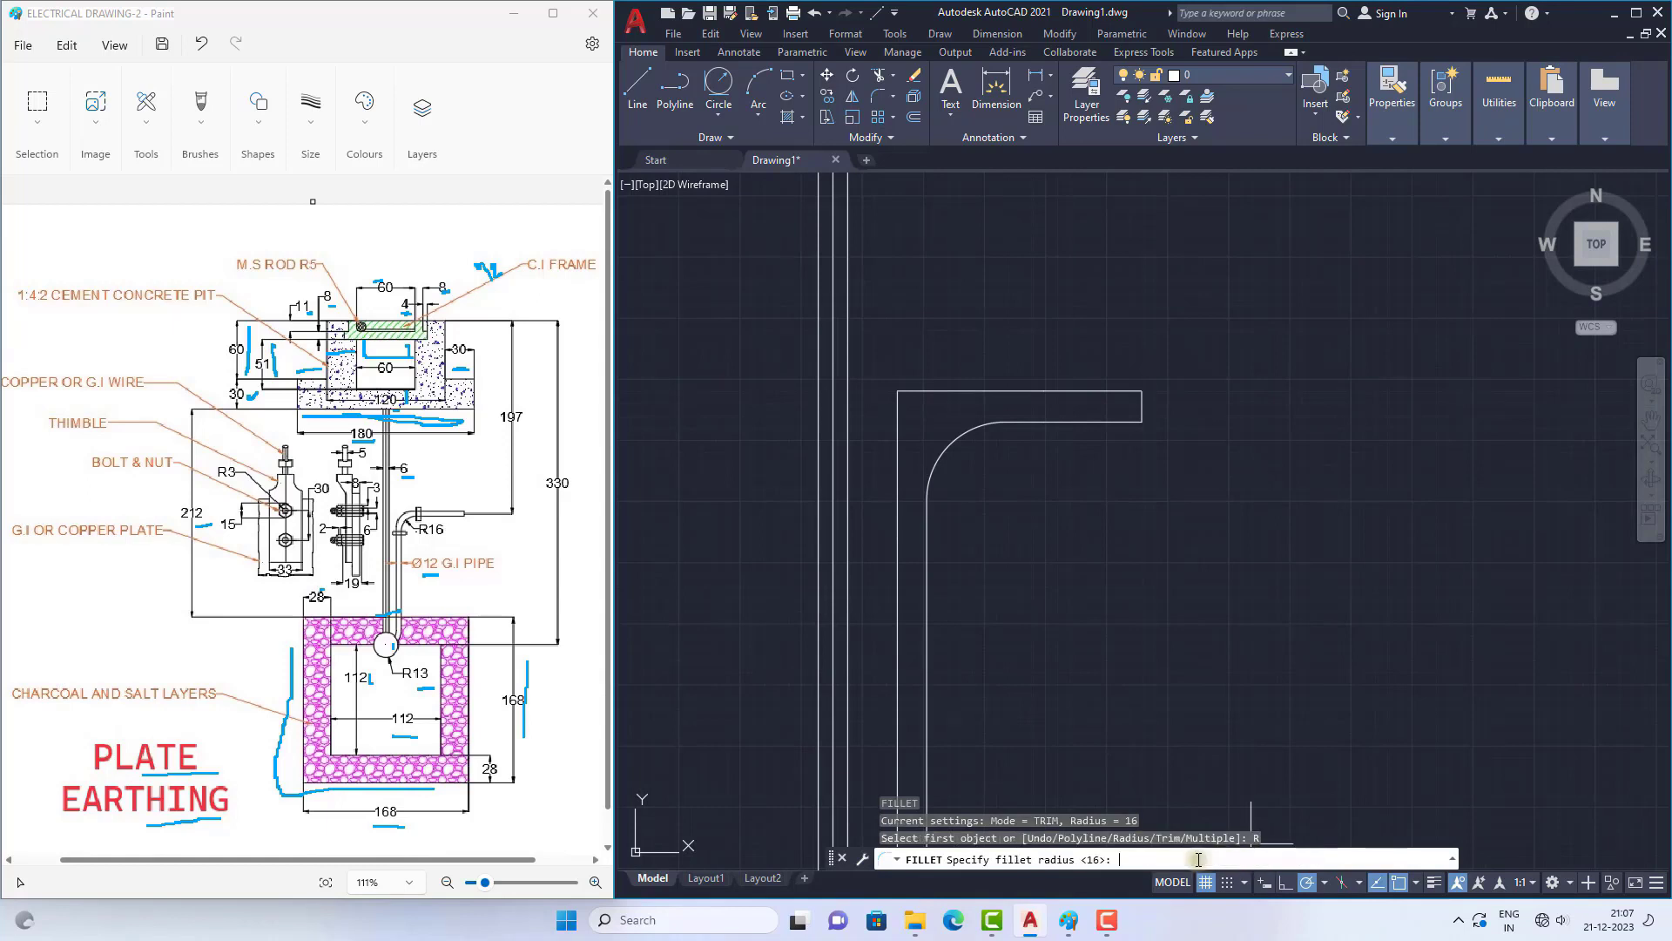
key(Return)
click(957, 400)
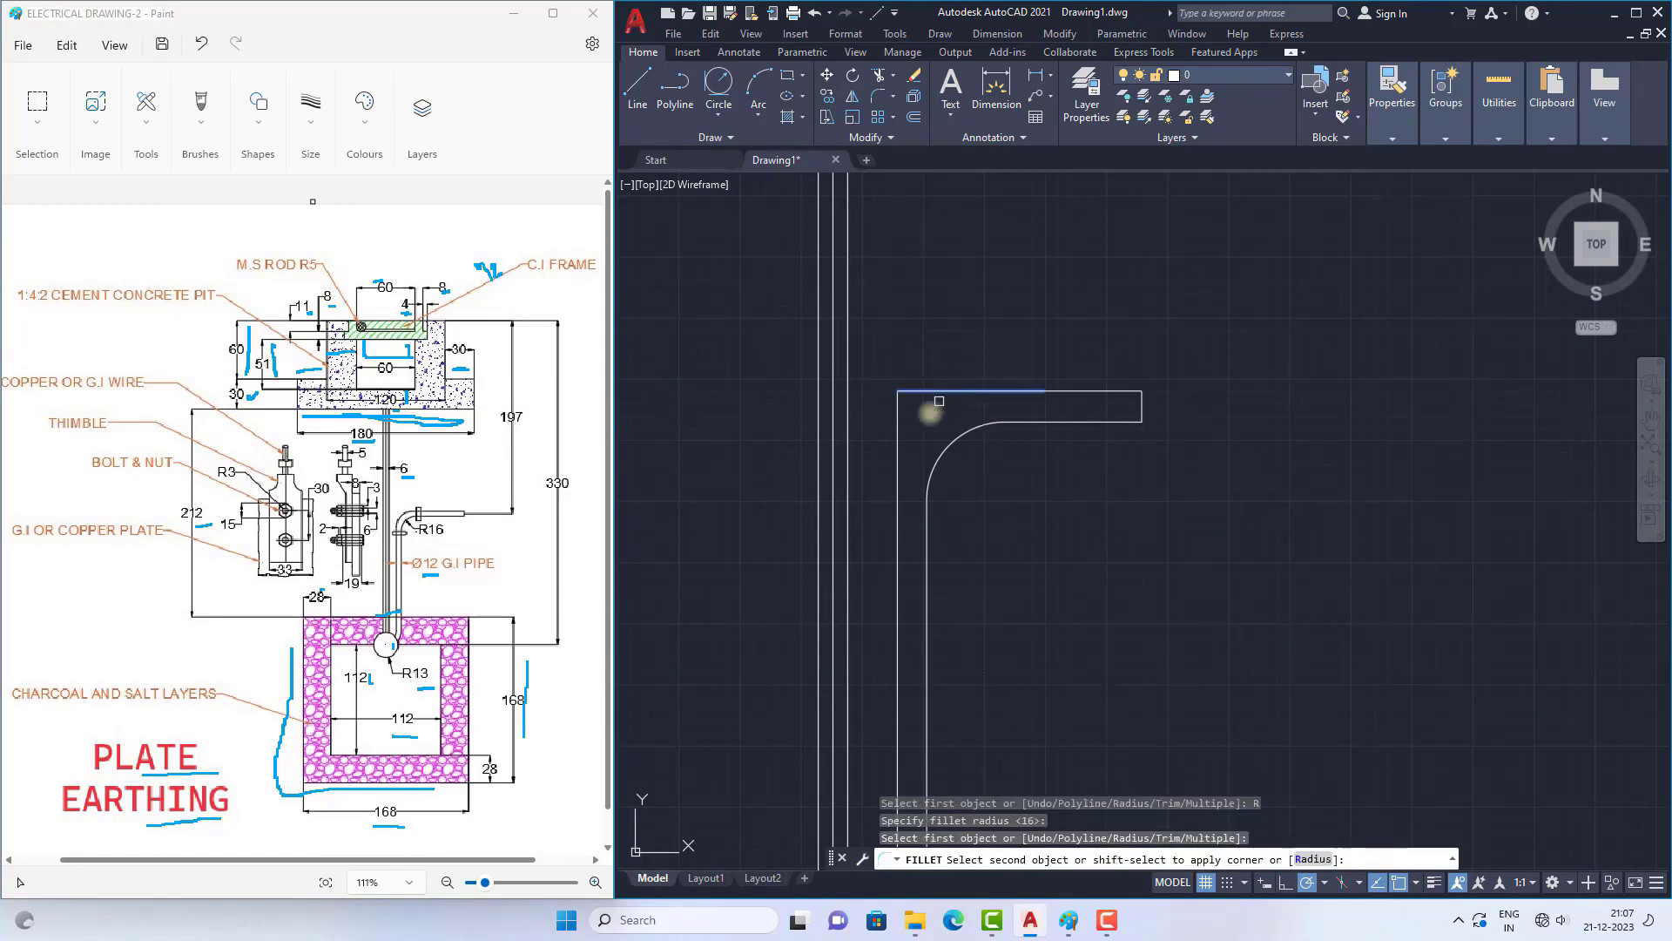
click(897, 458)
scroll(983, 394, down, 5)
key(Escape)
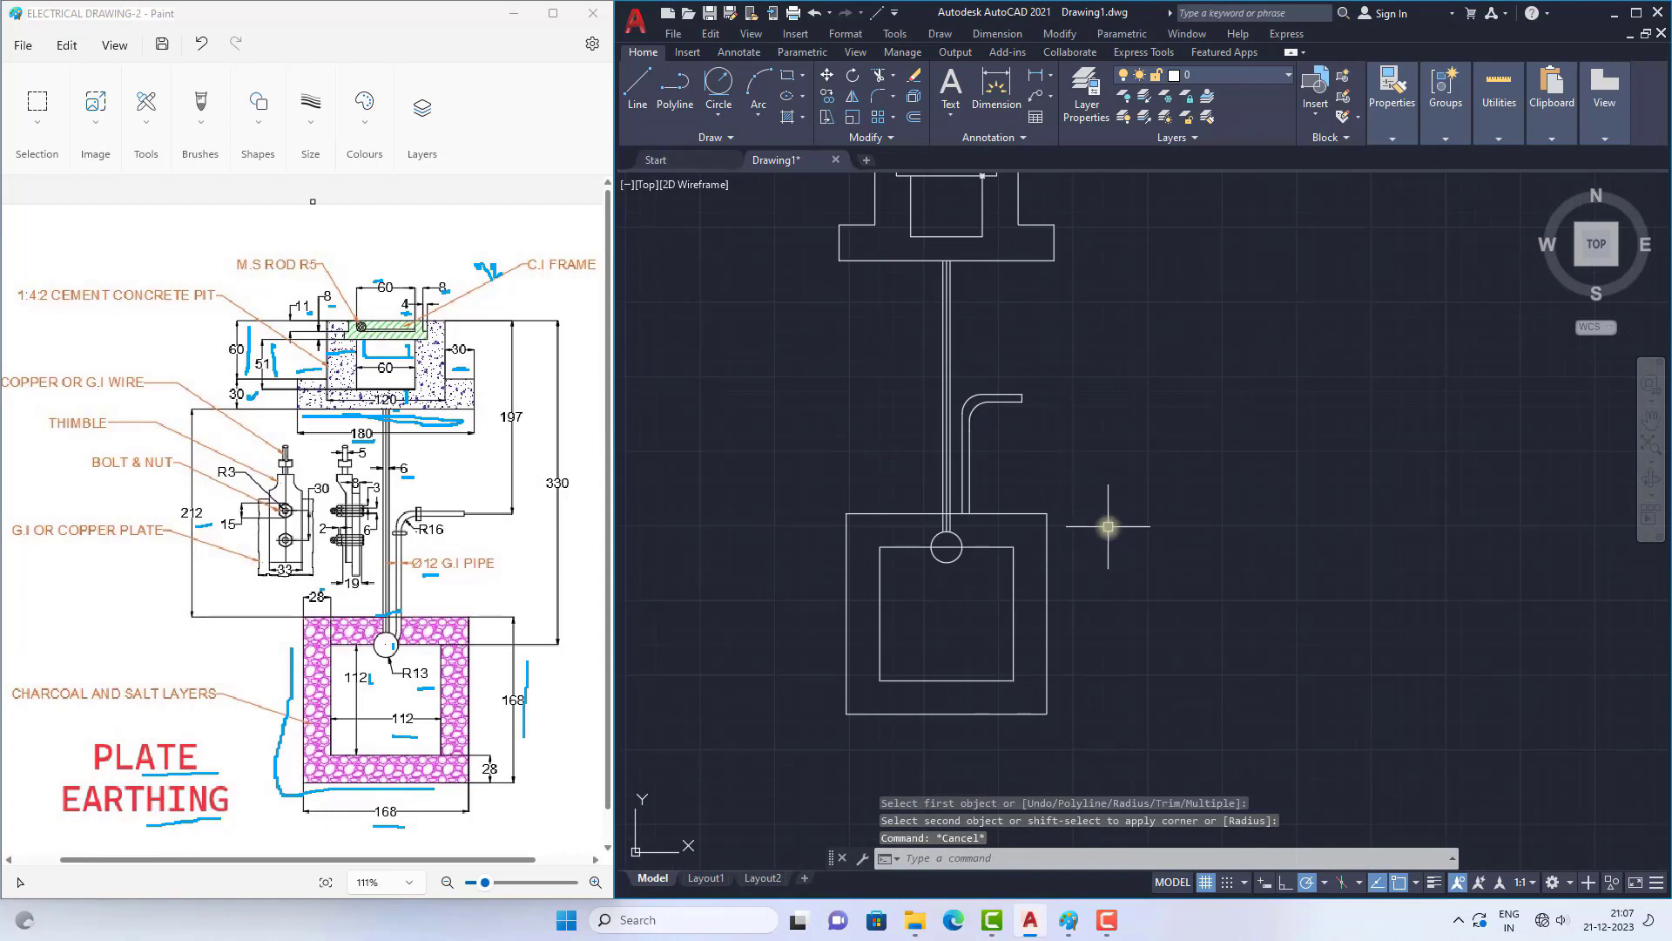
Step: Draw a narrow upright rectangle across the horizontal pipe where it meets the bend, projecting beyond both walls
scroll(962, 355, up, 2)
scroll(1082, 473, up, 3)
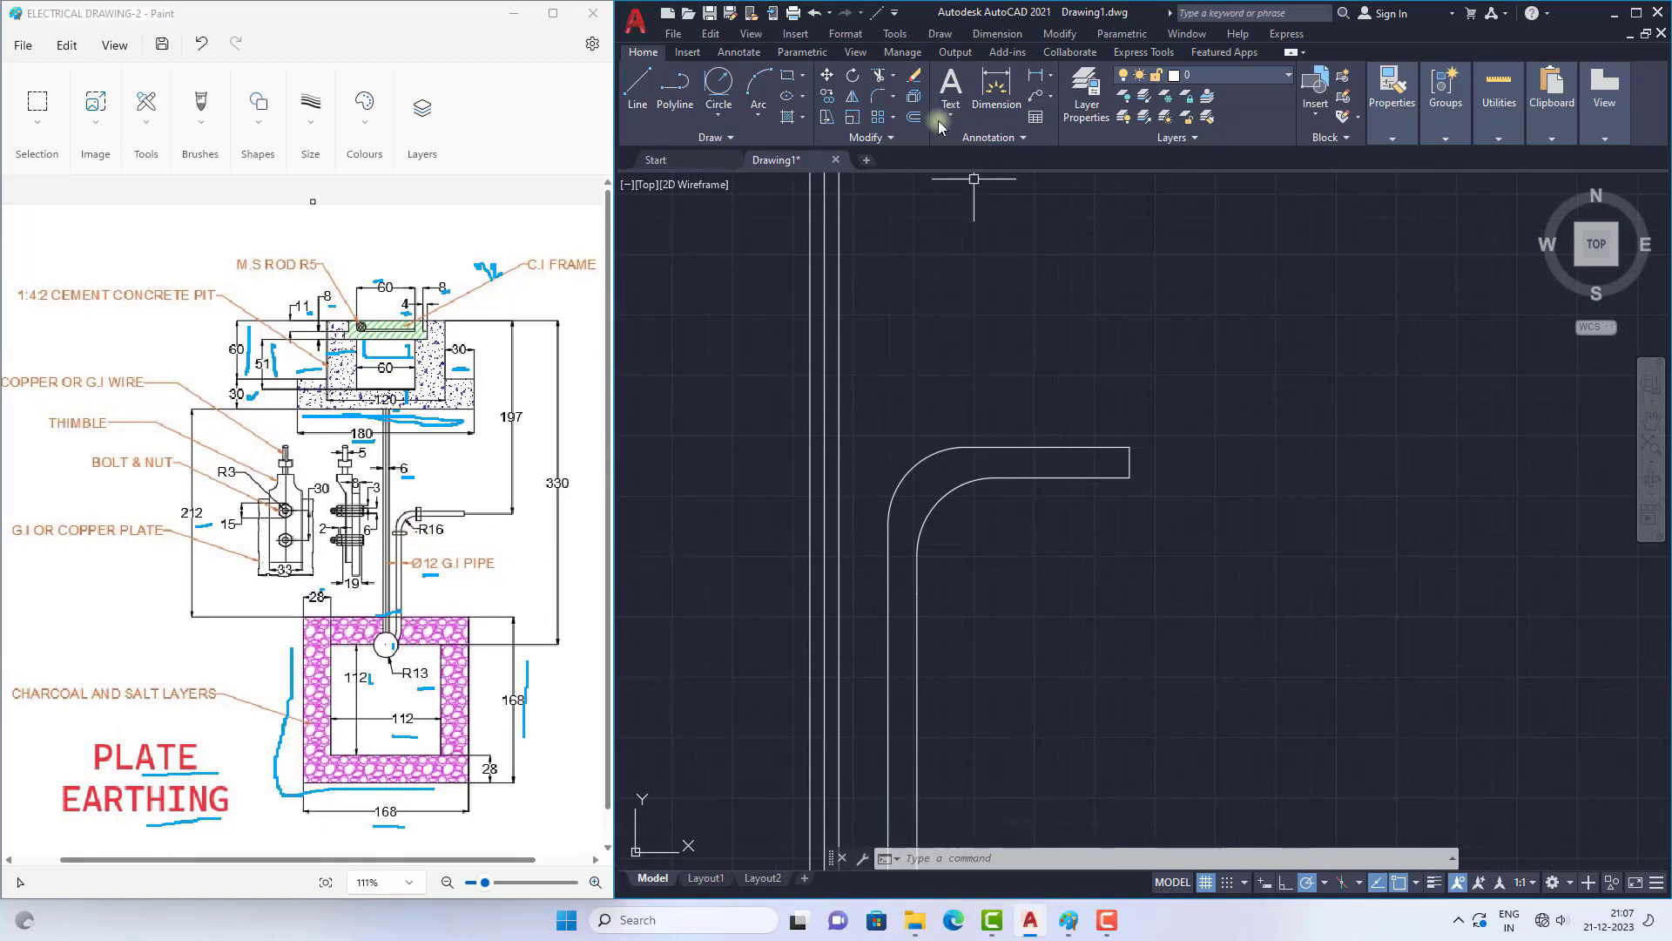
click(793, 77)
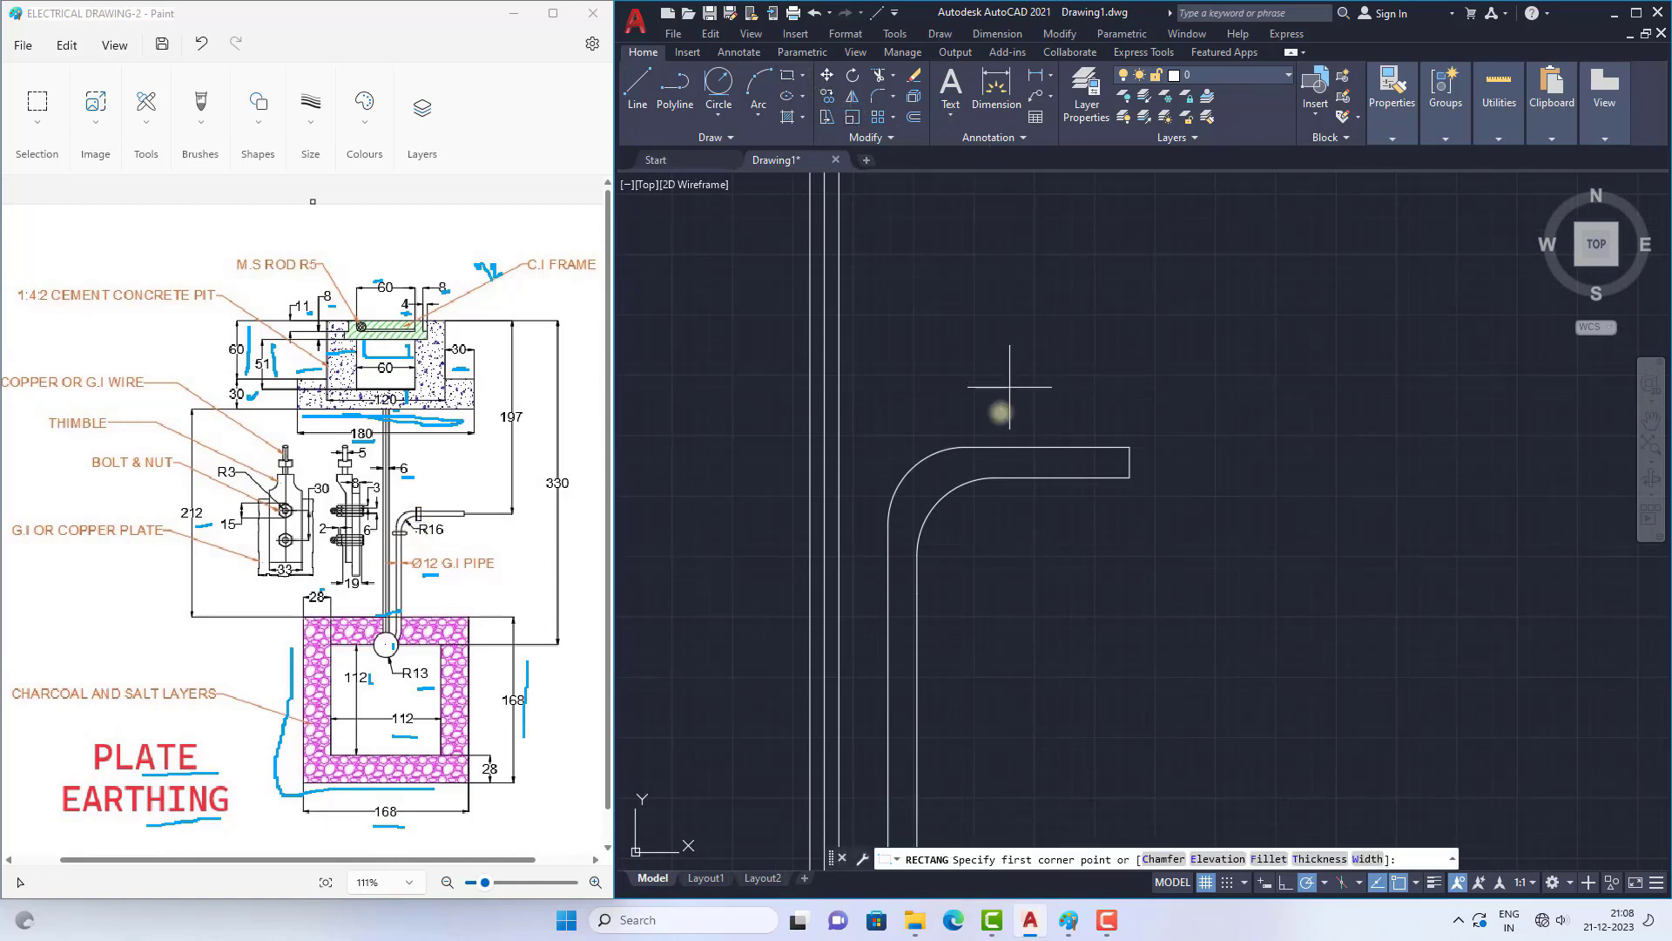
click(965, 425)
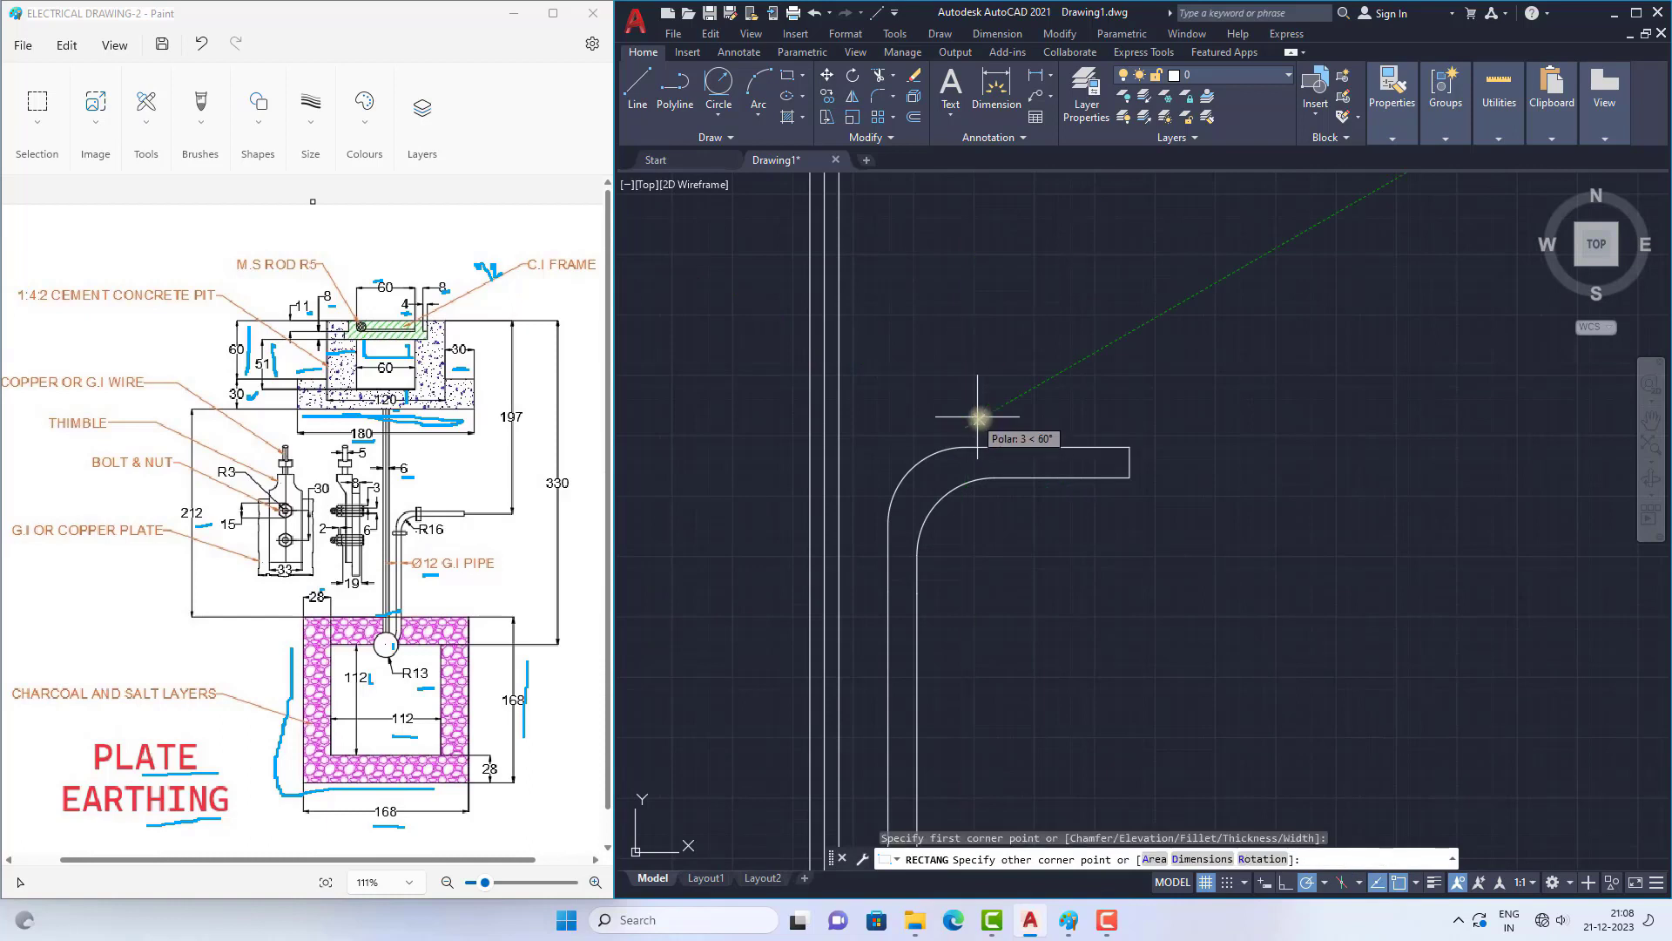
click(991, 504)
Step: Draw a flat rectangle across the vertical pipe at the lower end of the bend, projecting beyond both walls
scroll(963, 360, down, 4)
click(791, 75)
scroll(964, 405, up, 3)
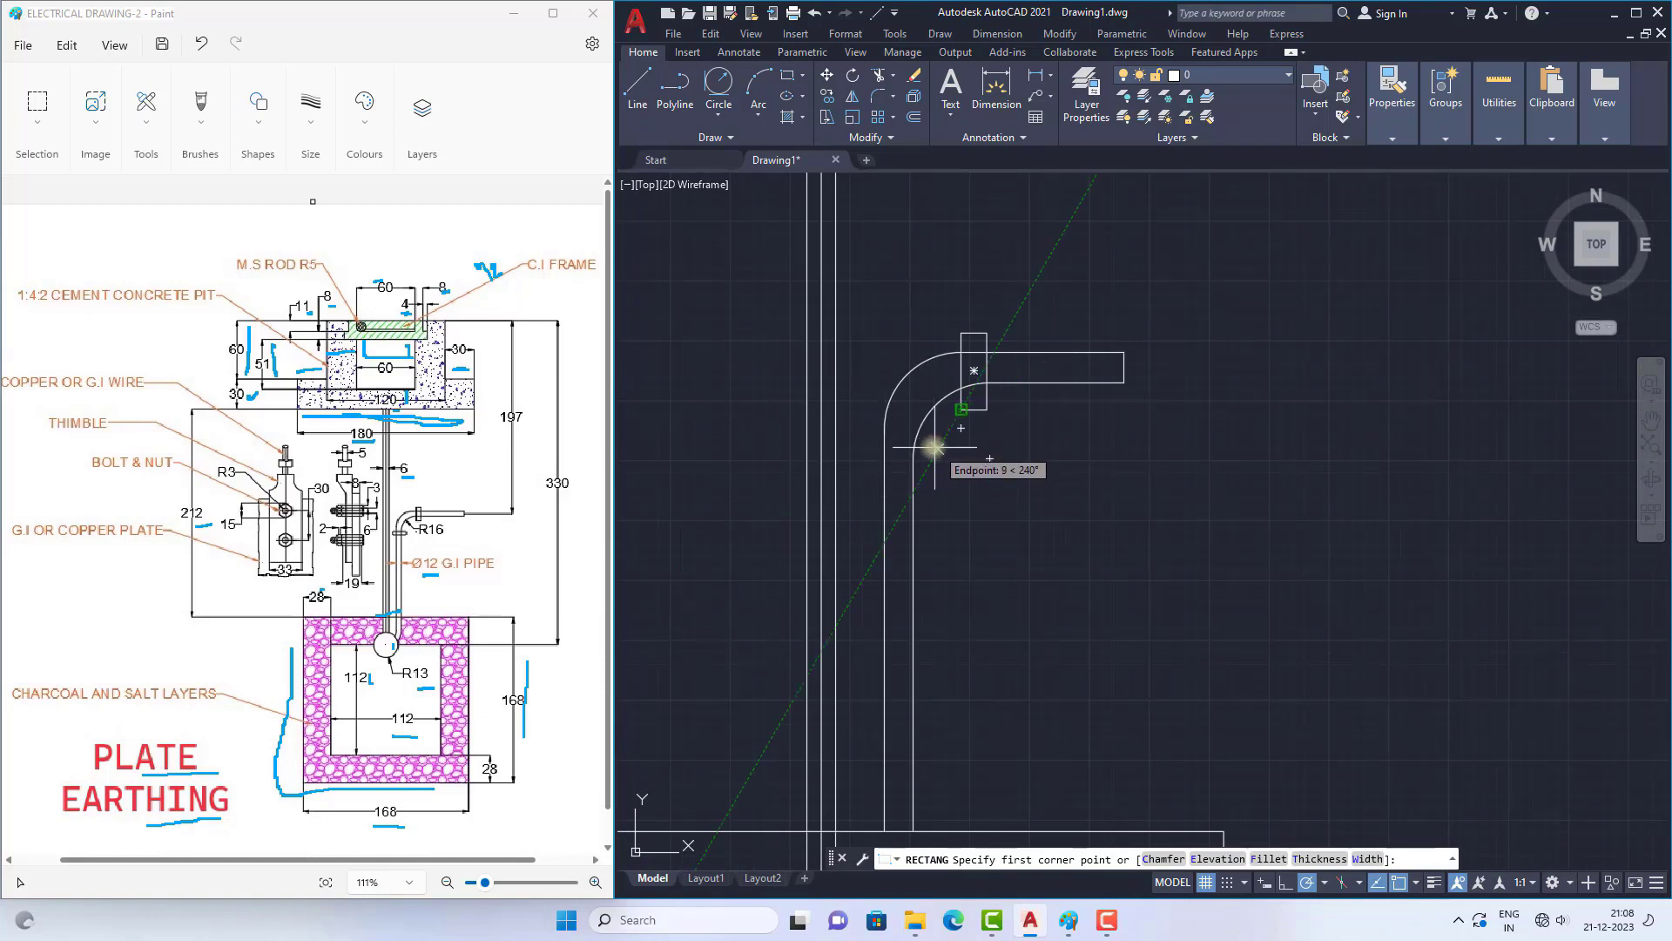
click(859, 429)
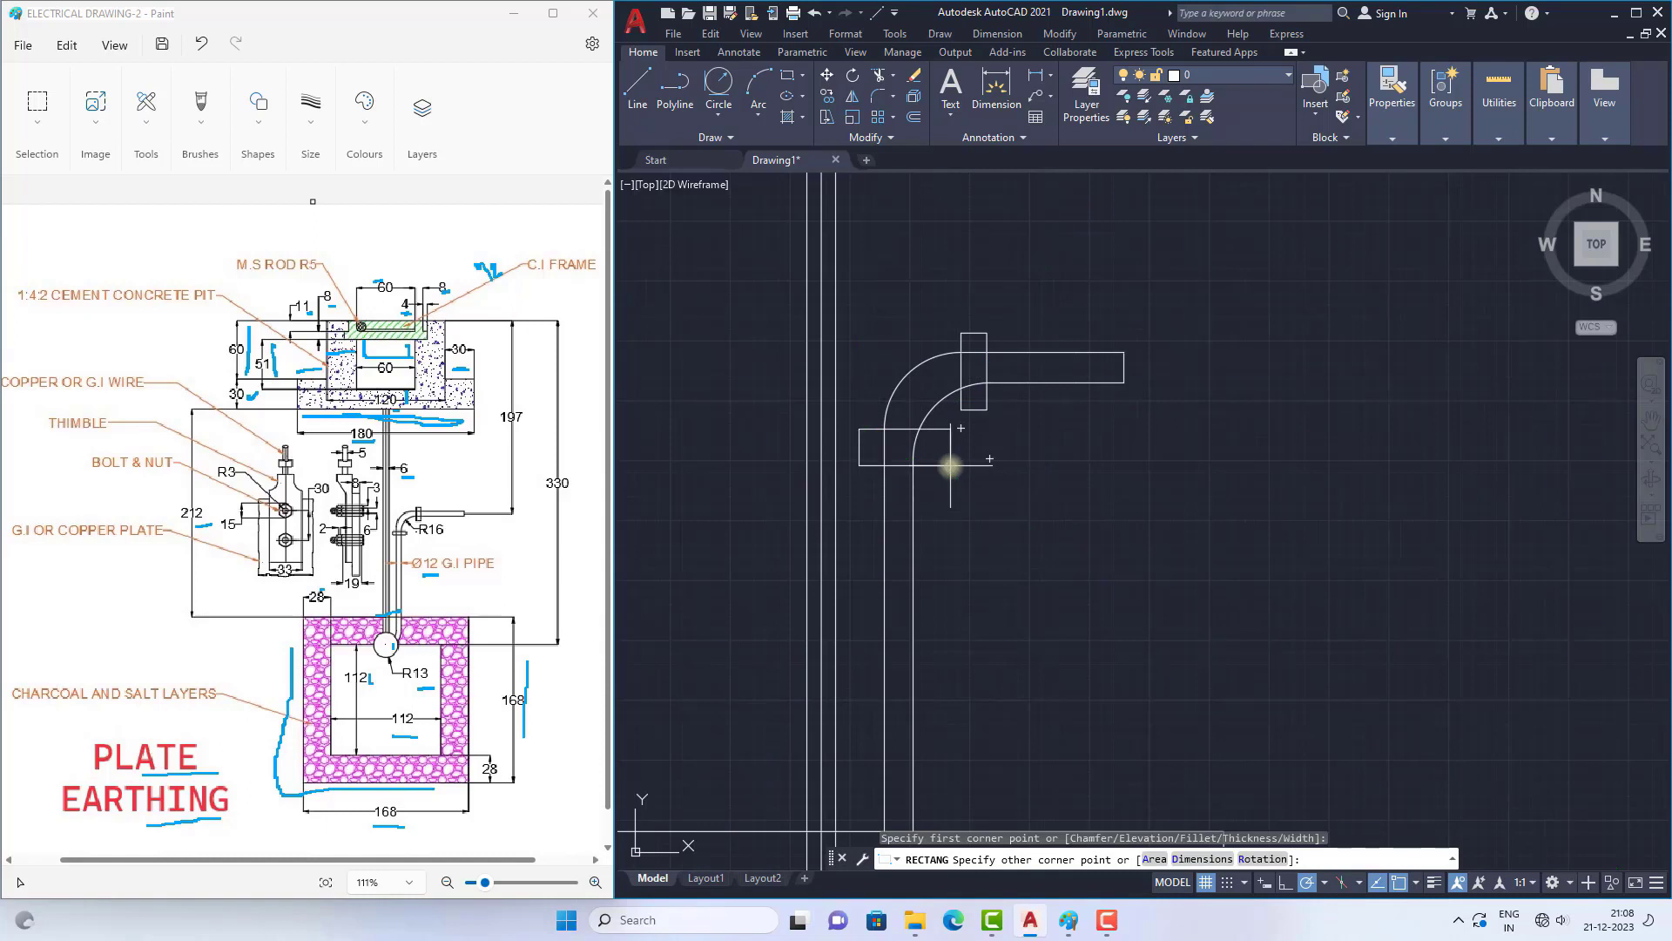
click(944, 459)
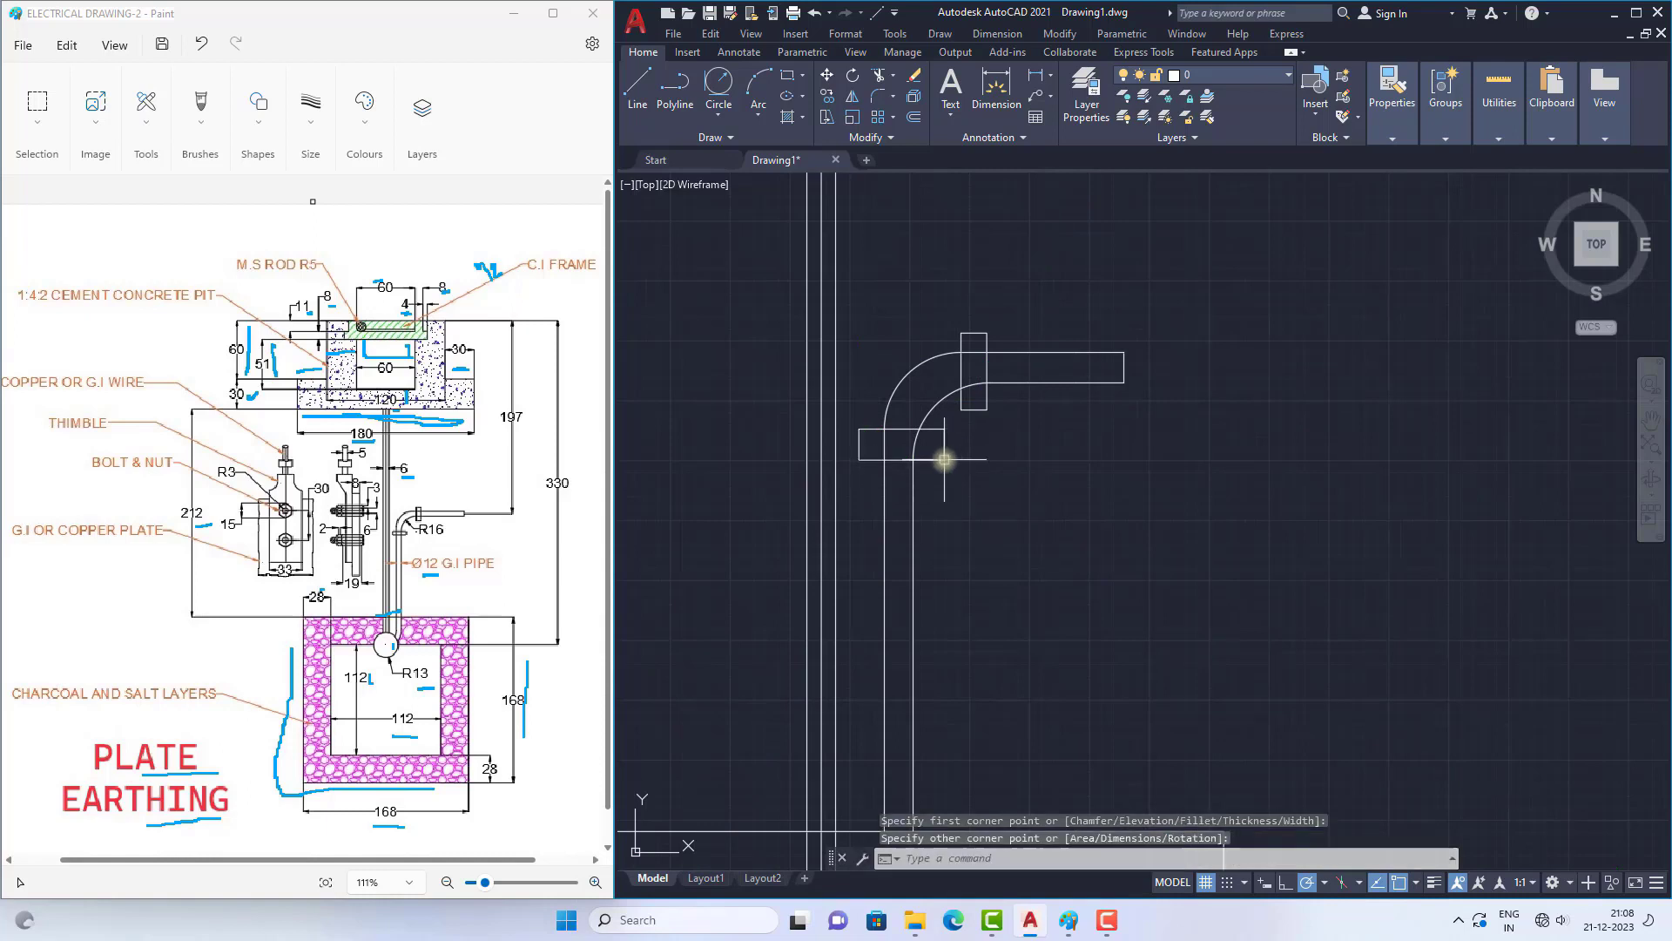
scroll(975, 359, down, 4)
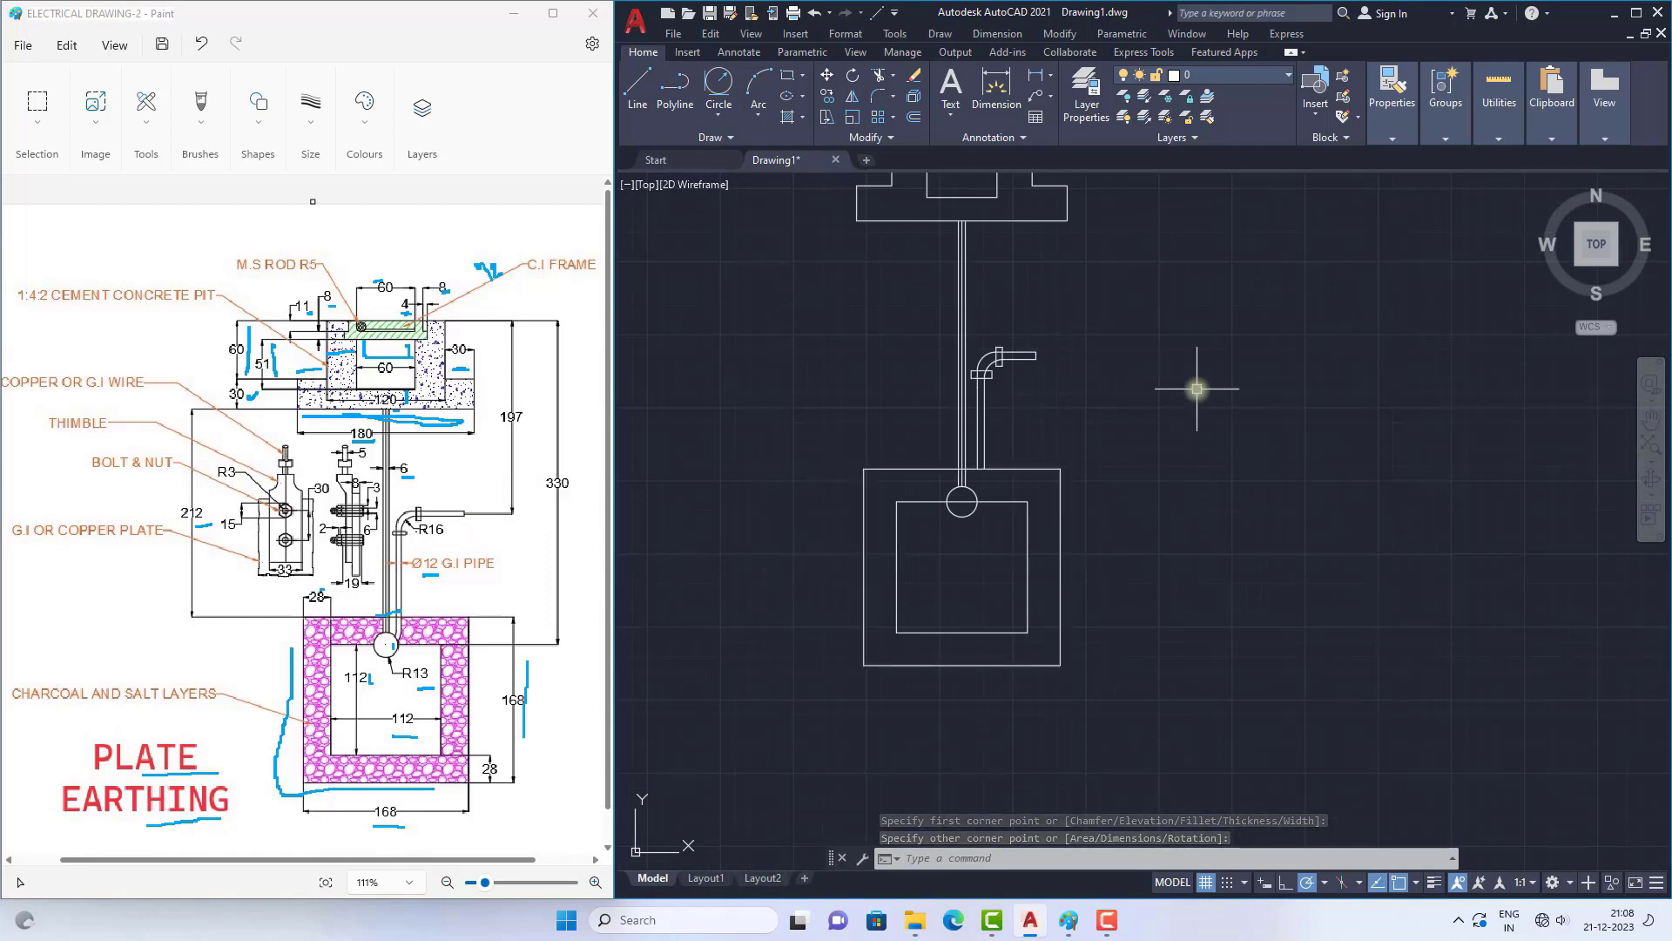
Step: Draw a vertical line extending the bent pipe's left wall below the outer square's upper edge, ending just above the circle's level
scroll(971, 482, up, 4)
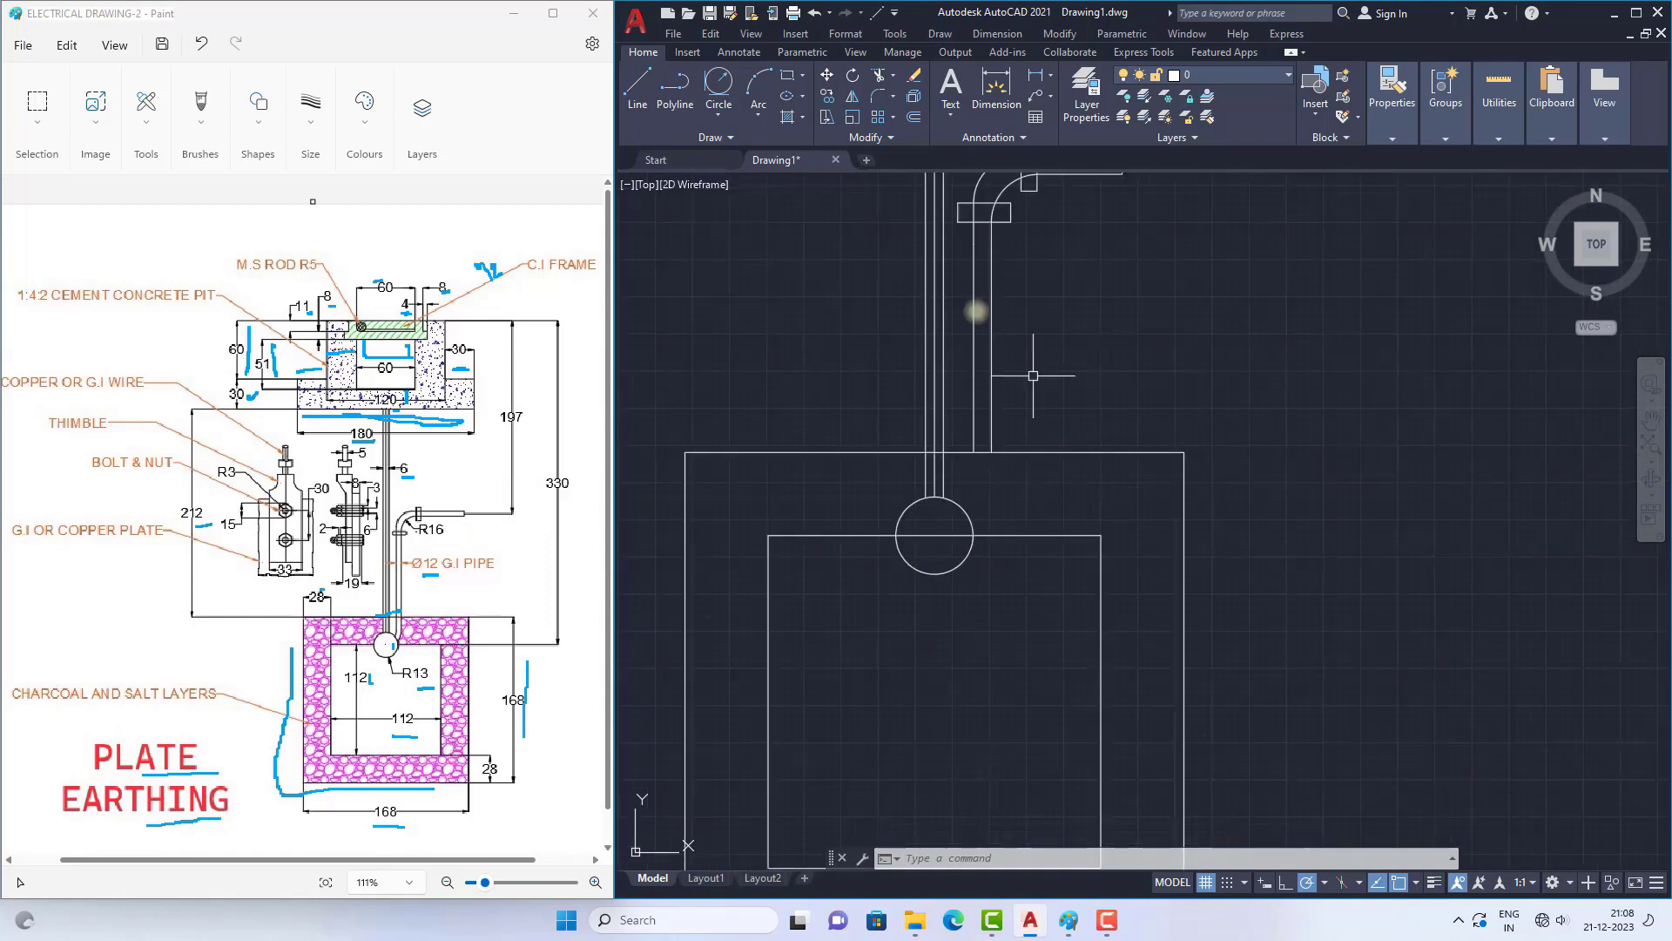
key(space)
key(space)
key(space)
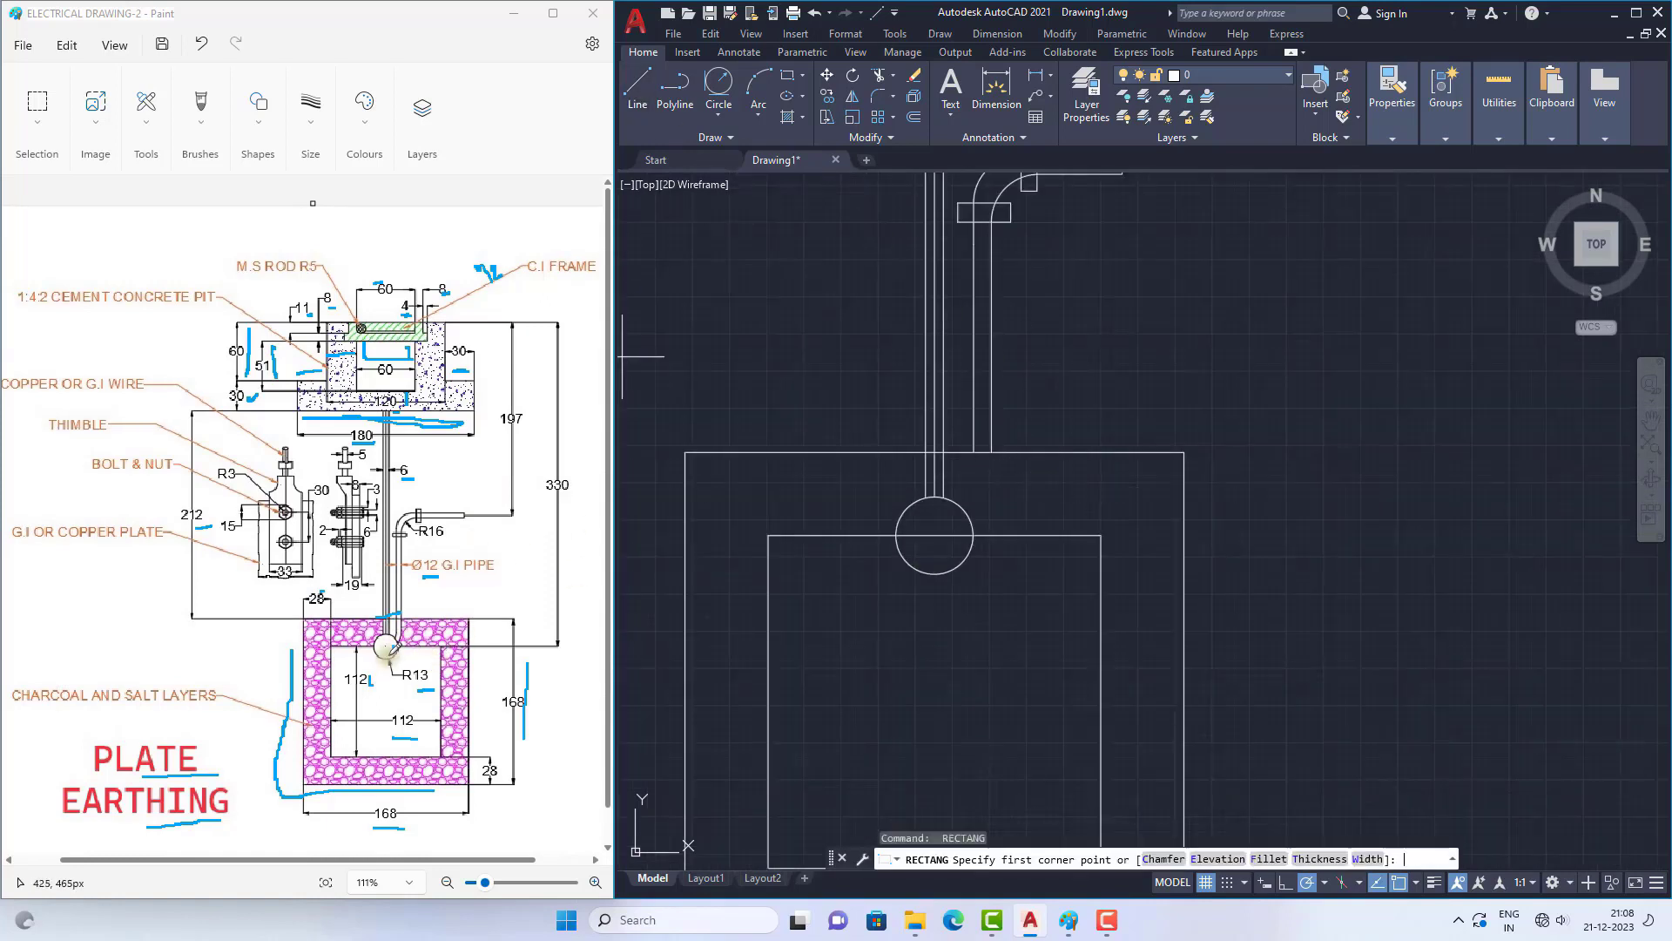
ctrl+scroll(395, 635, up, 3)
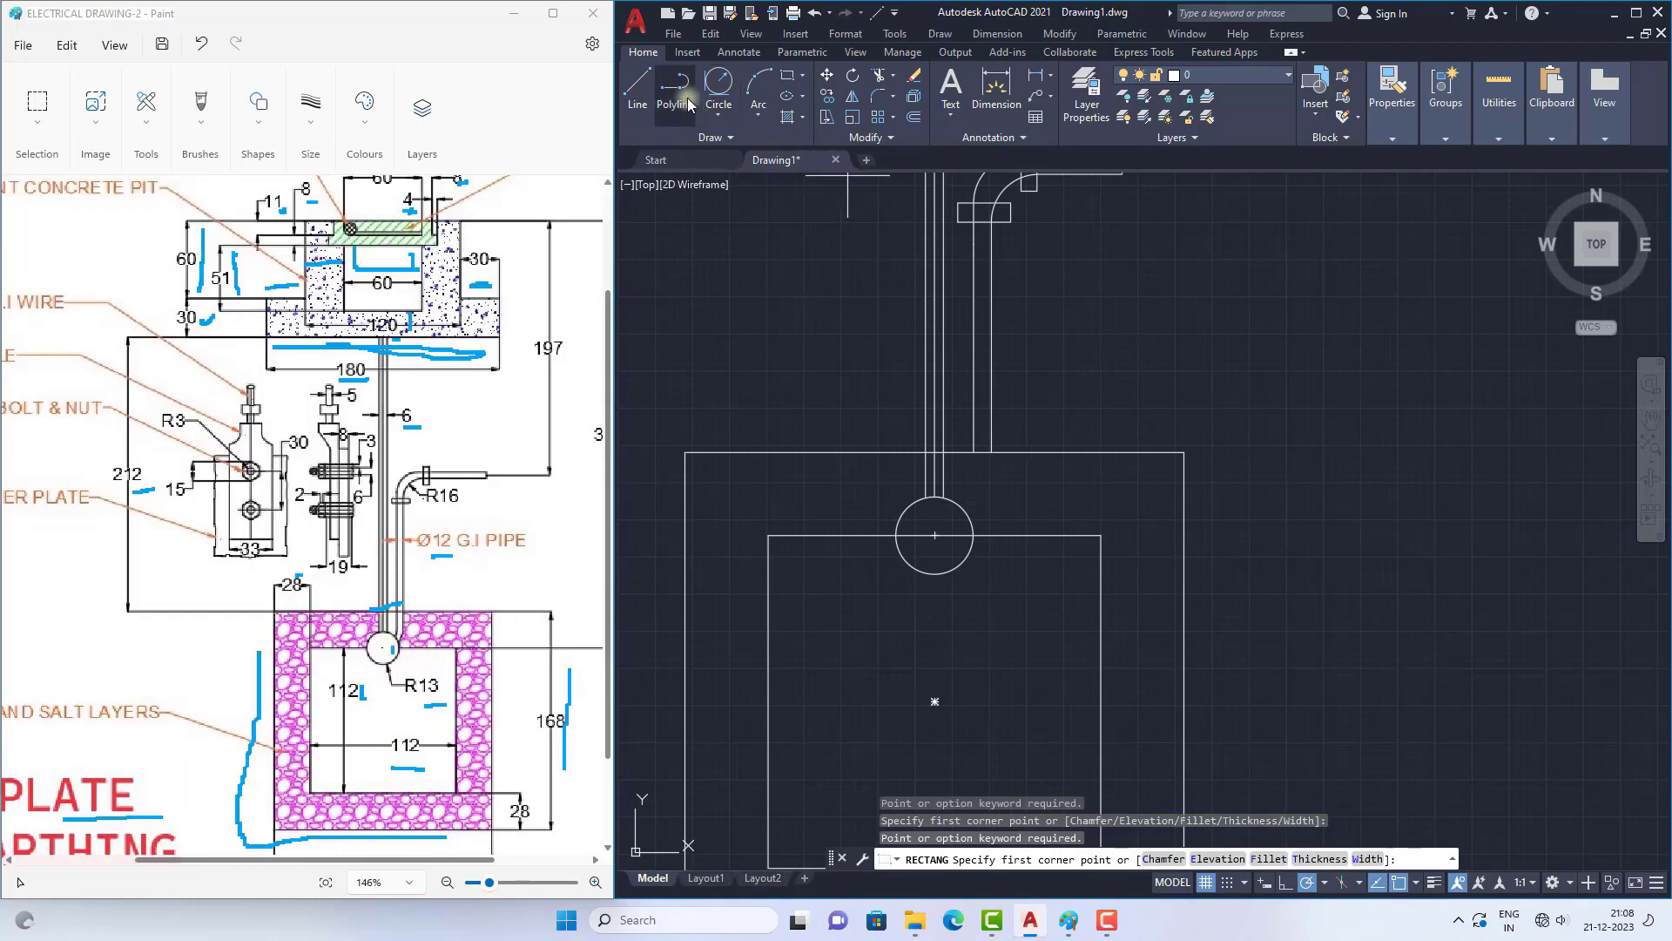
click(637, 87)
click(972, 452)
scroll(988, 472, up, 4)
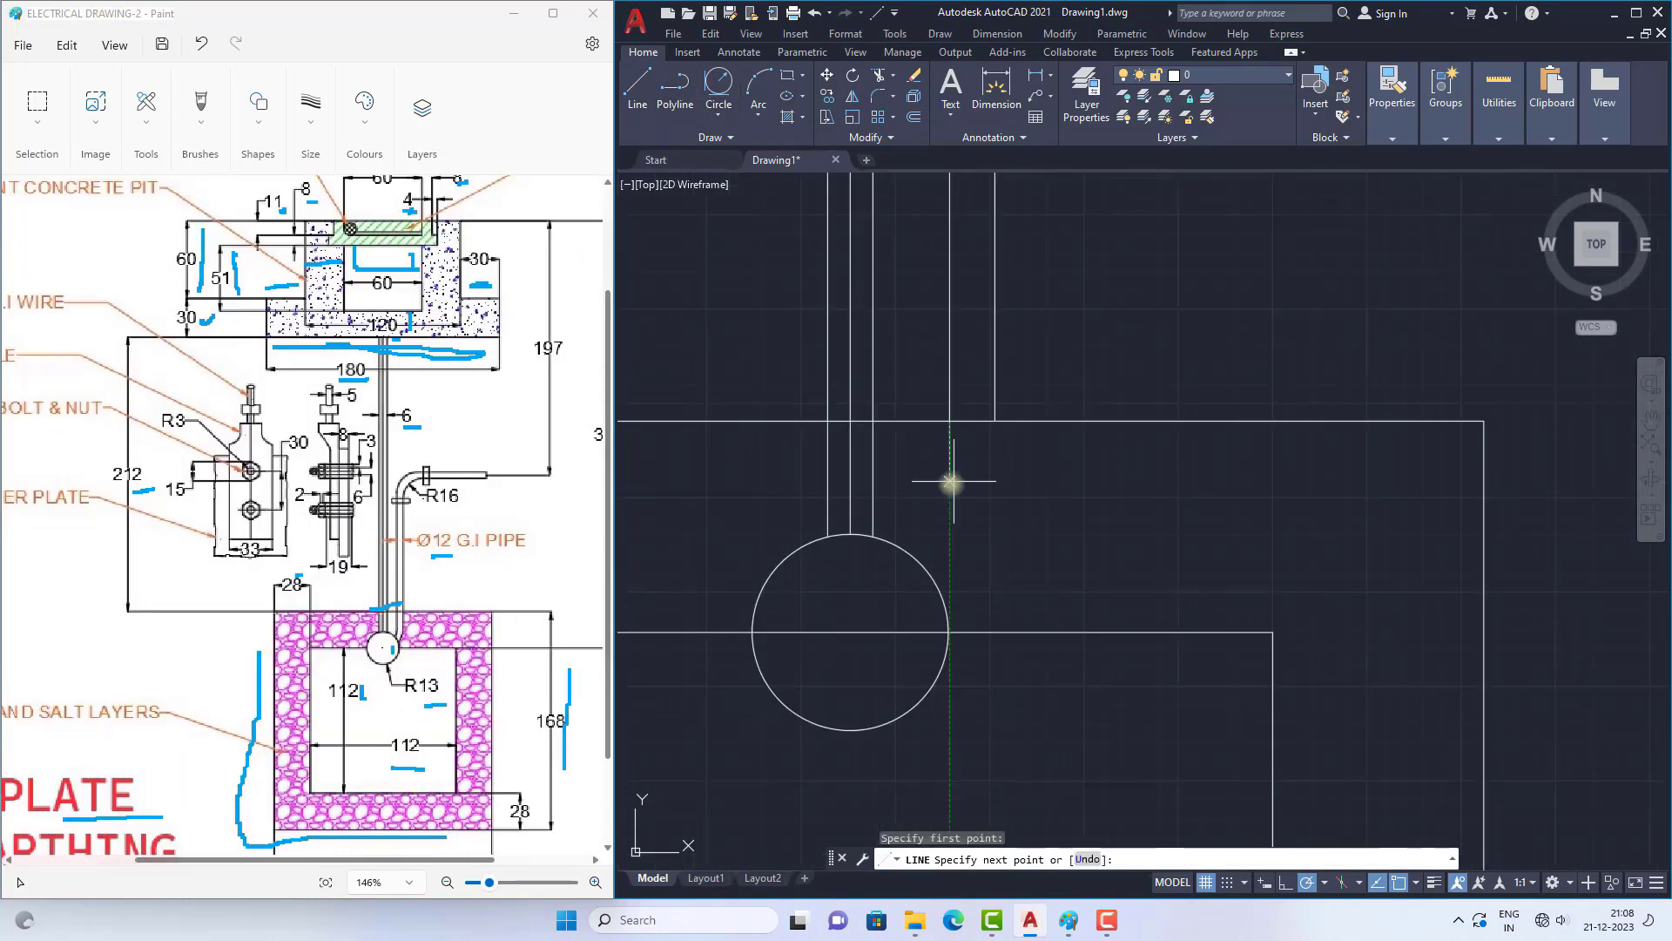
click(949, 505)
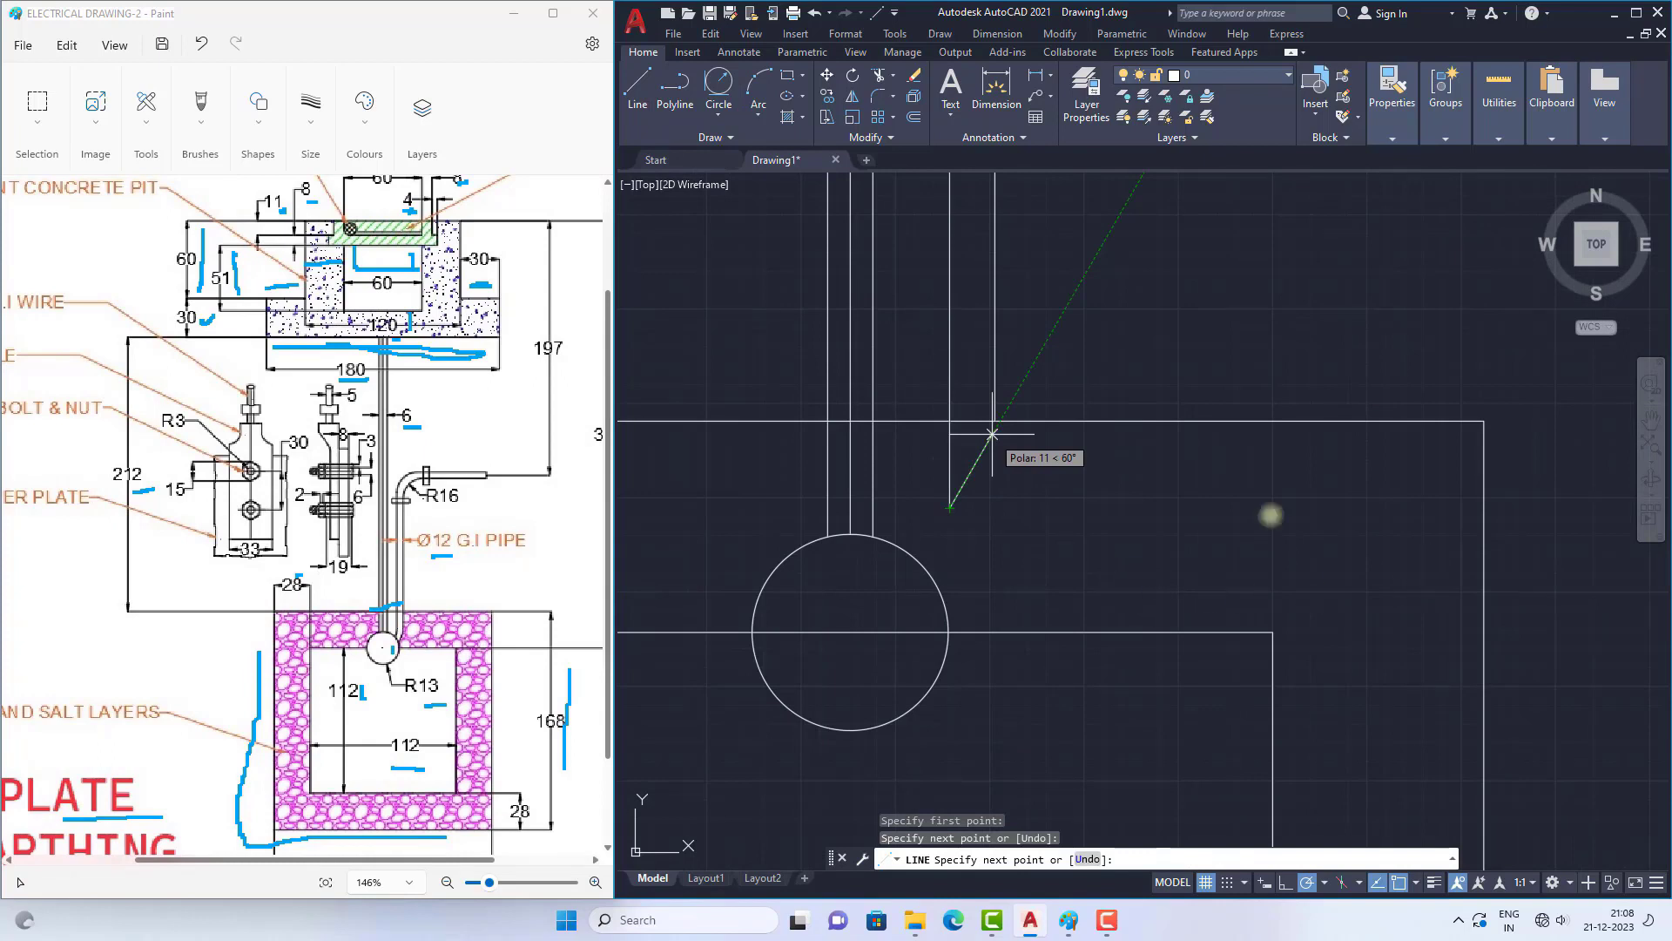
key(Escape)
Step: Draw a vertical line about 14 long extending the bent pipe's right wall below the outer square's upper edge
click(638, 87)
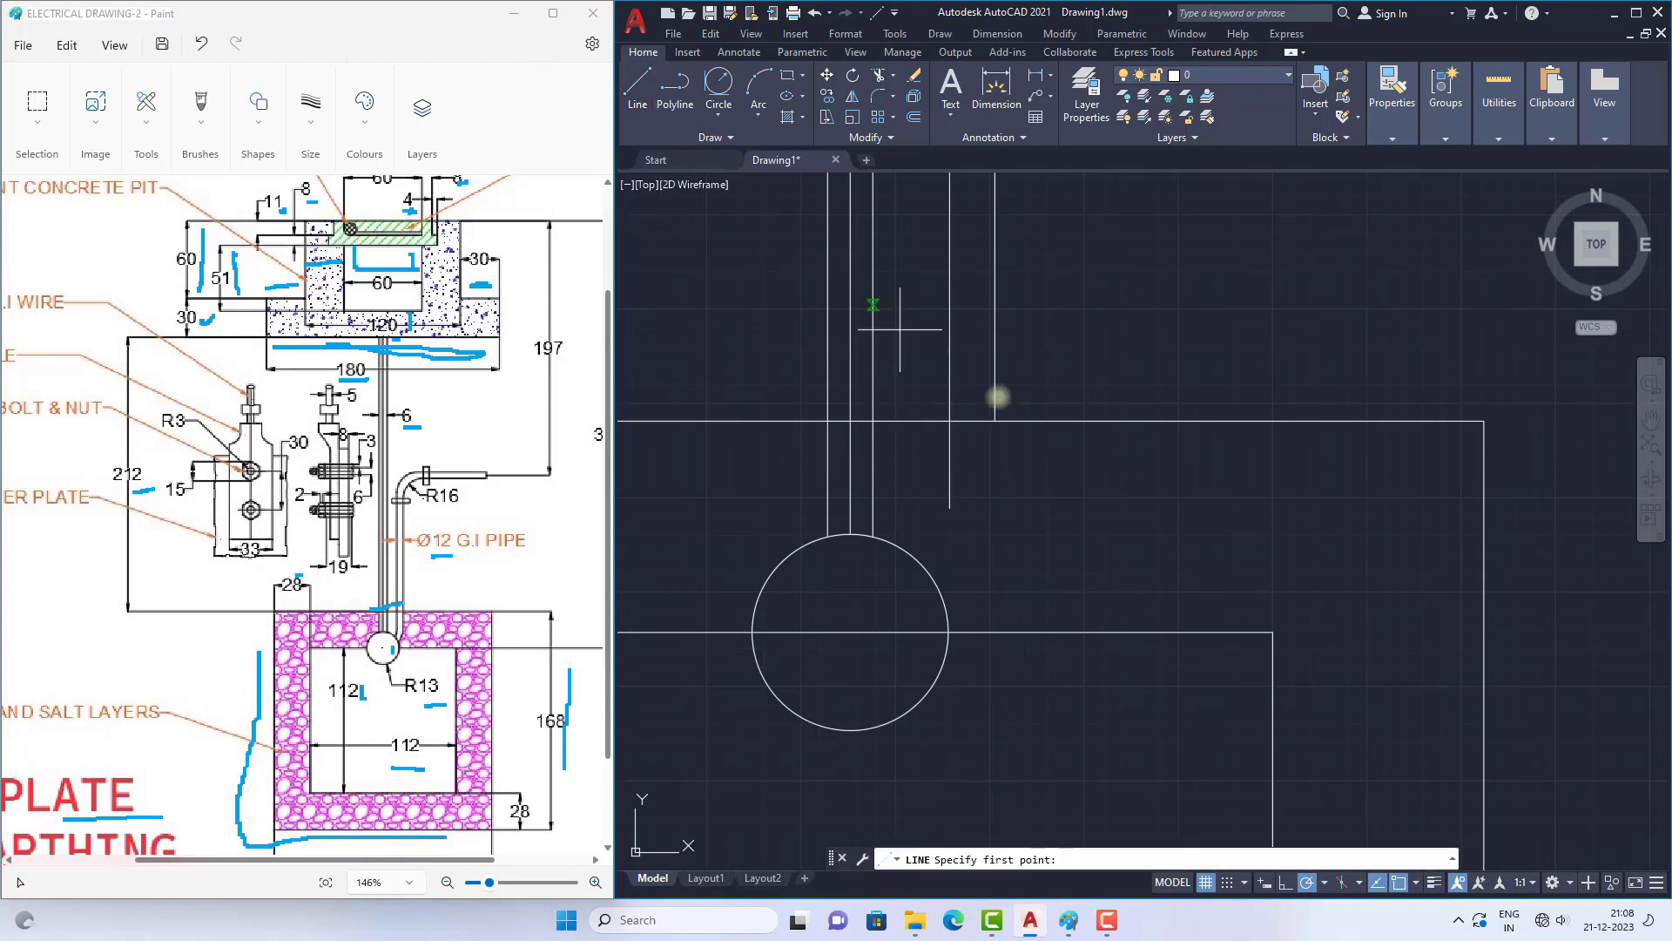
click(995, 421)
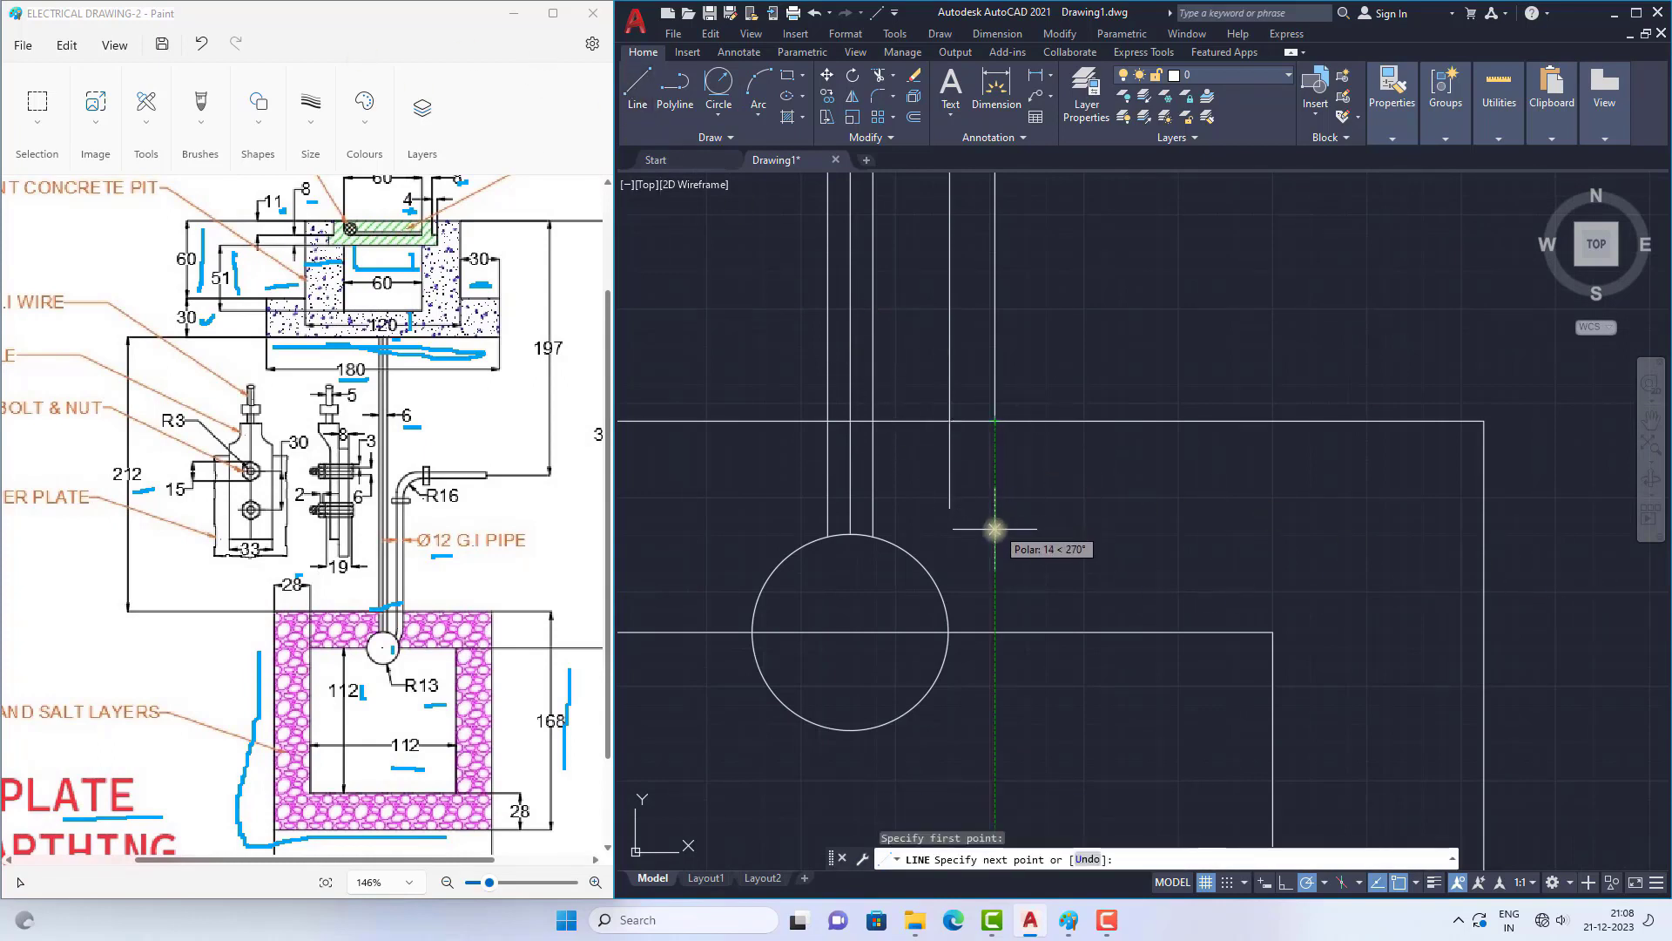
click(994, 534)
key(Escape)
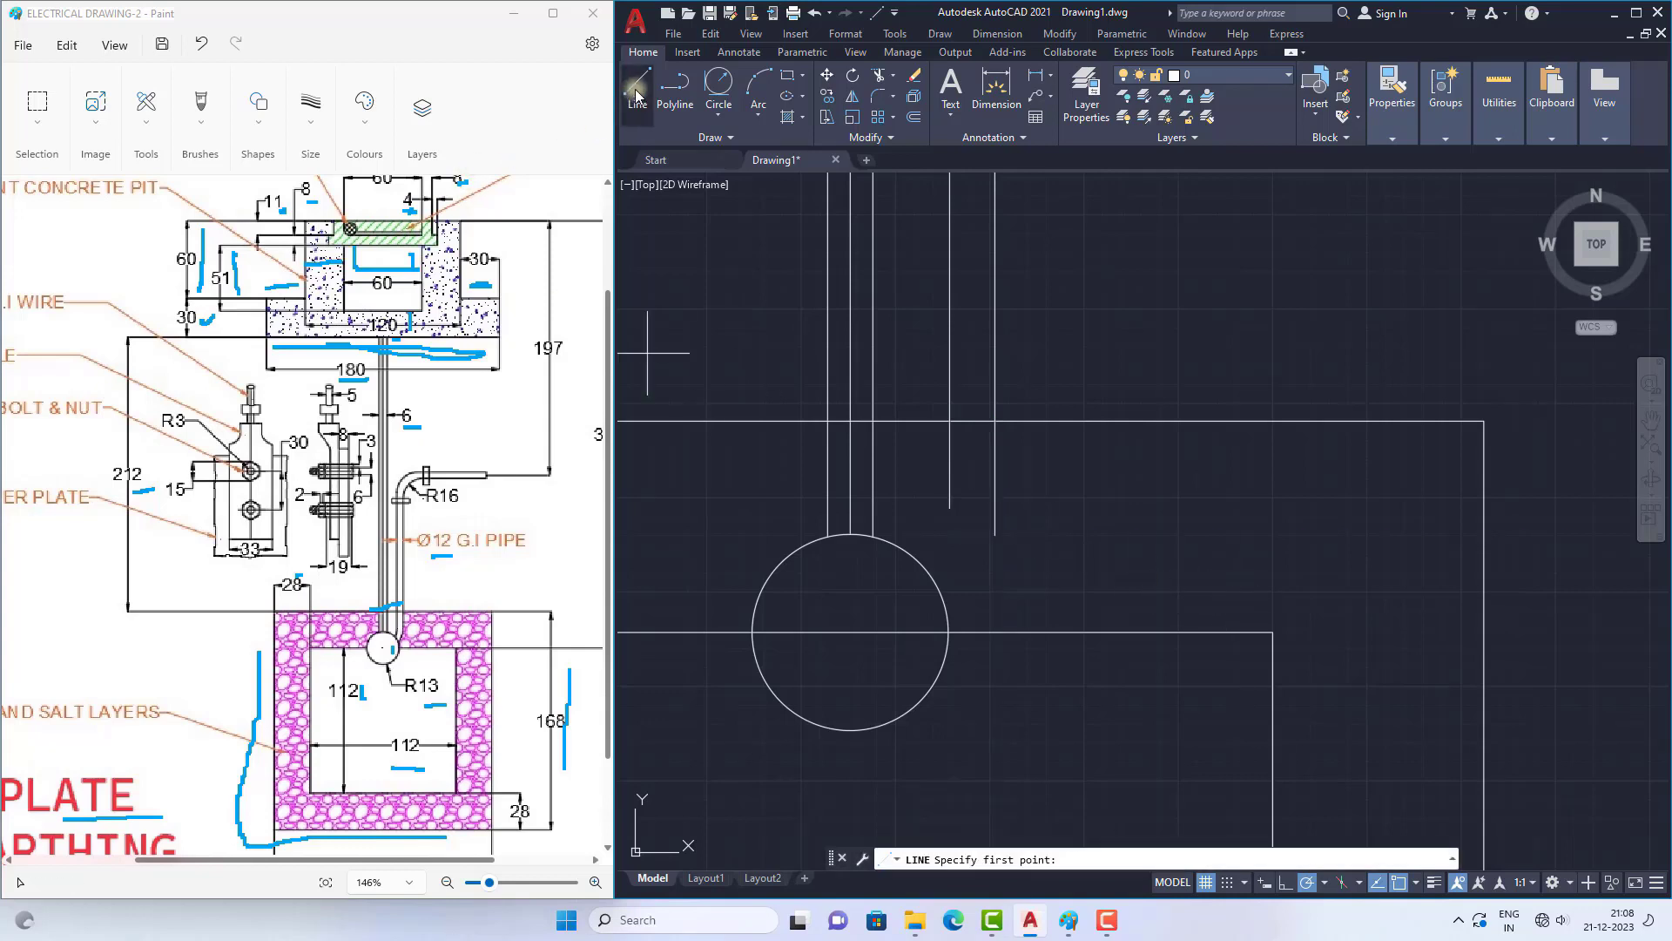
Step: Draw a slanted line from the lower end of the bent pipe's left wall to the circle's upper right edge
key(space)
click(949, 507)
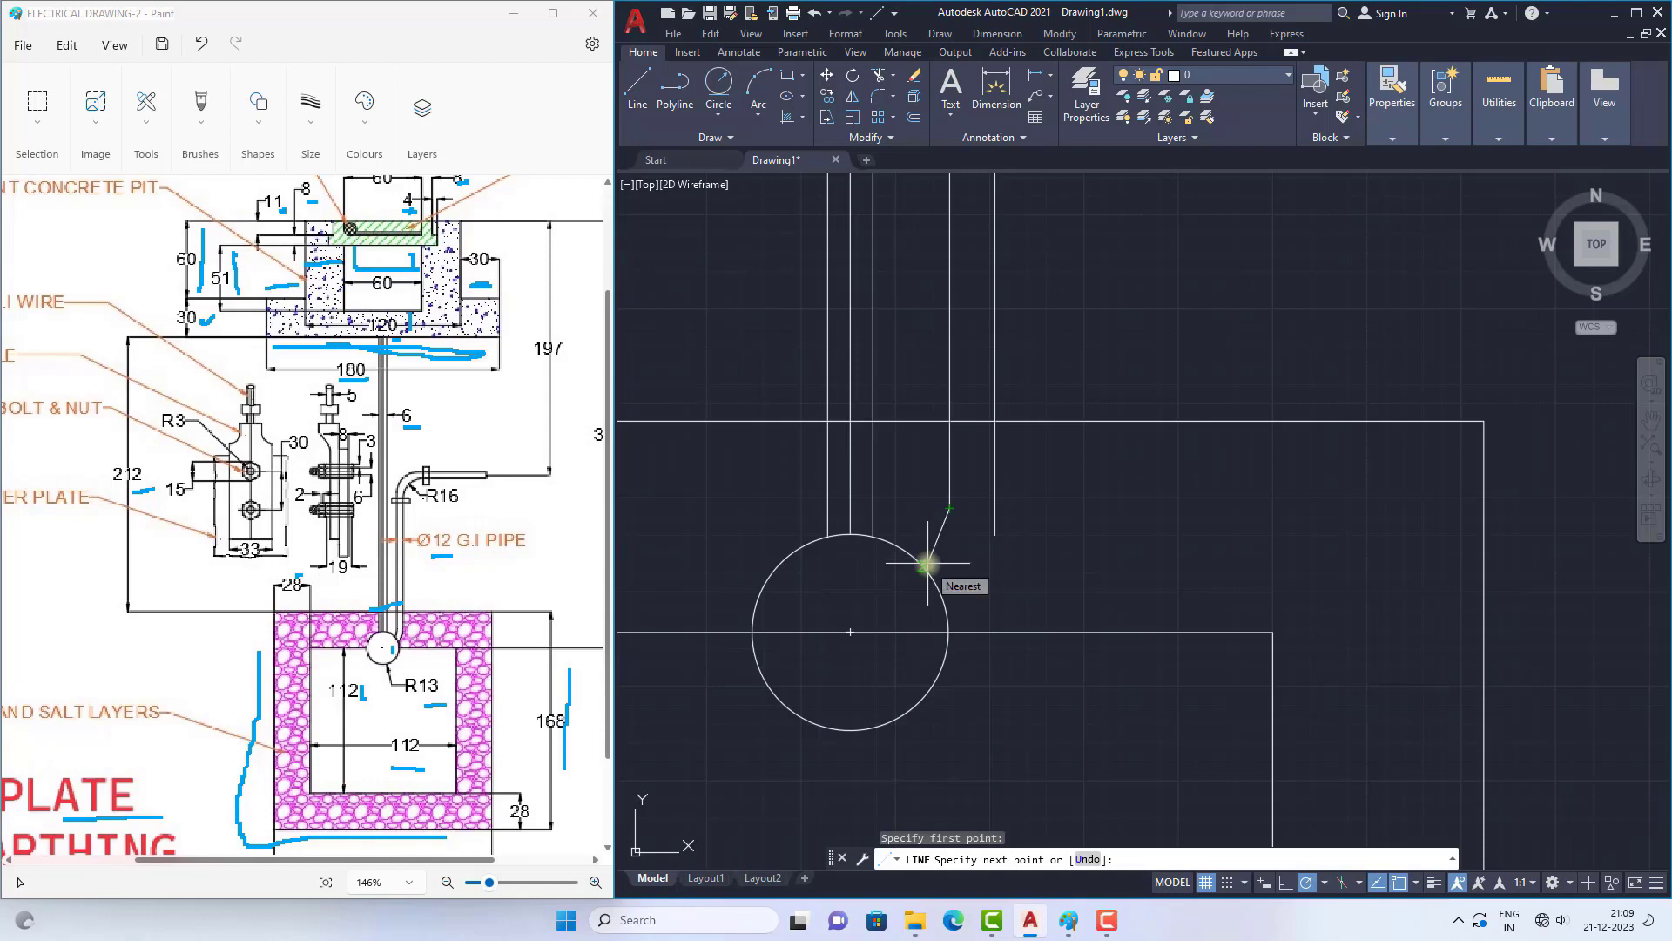
click(925, 564)
key(space)
key(space)
Step: Shorten the right wall's extension by stretching its lower end up to nearly the level of the left wall's end
click(995, 535)
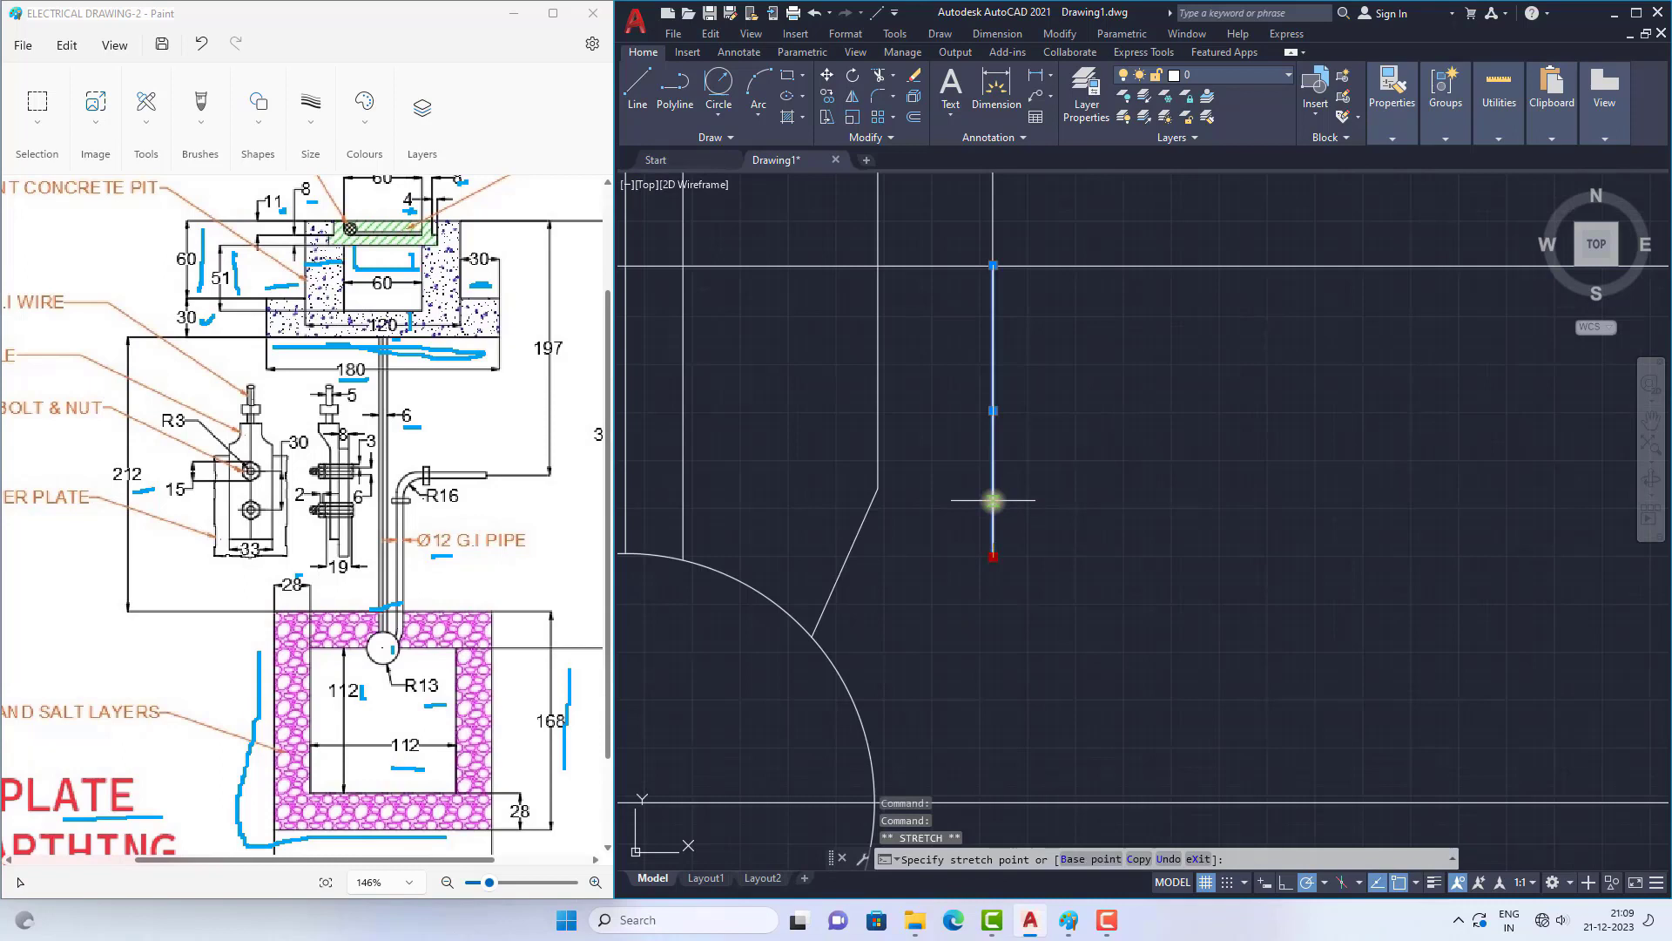
click(993, 500)
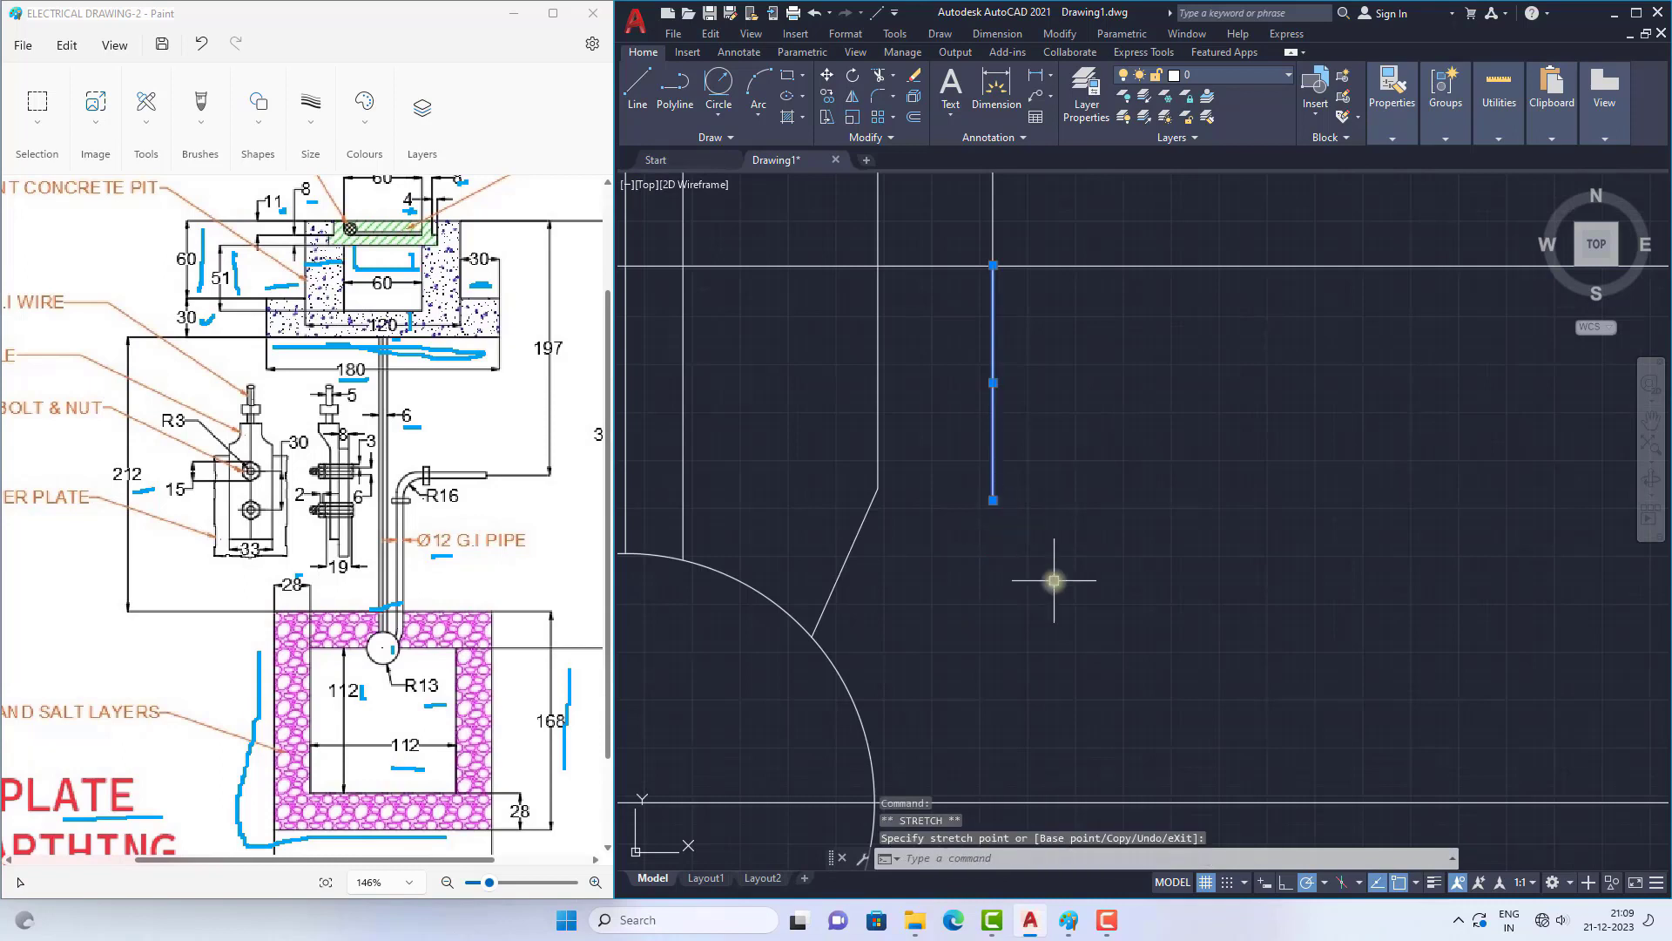
text(`*Cancel*)
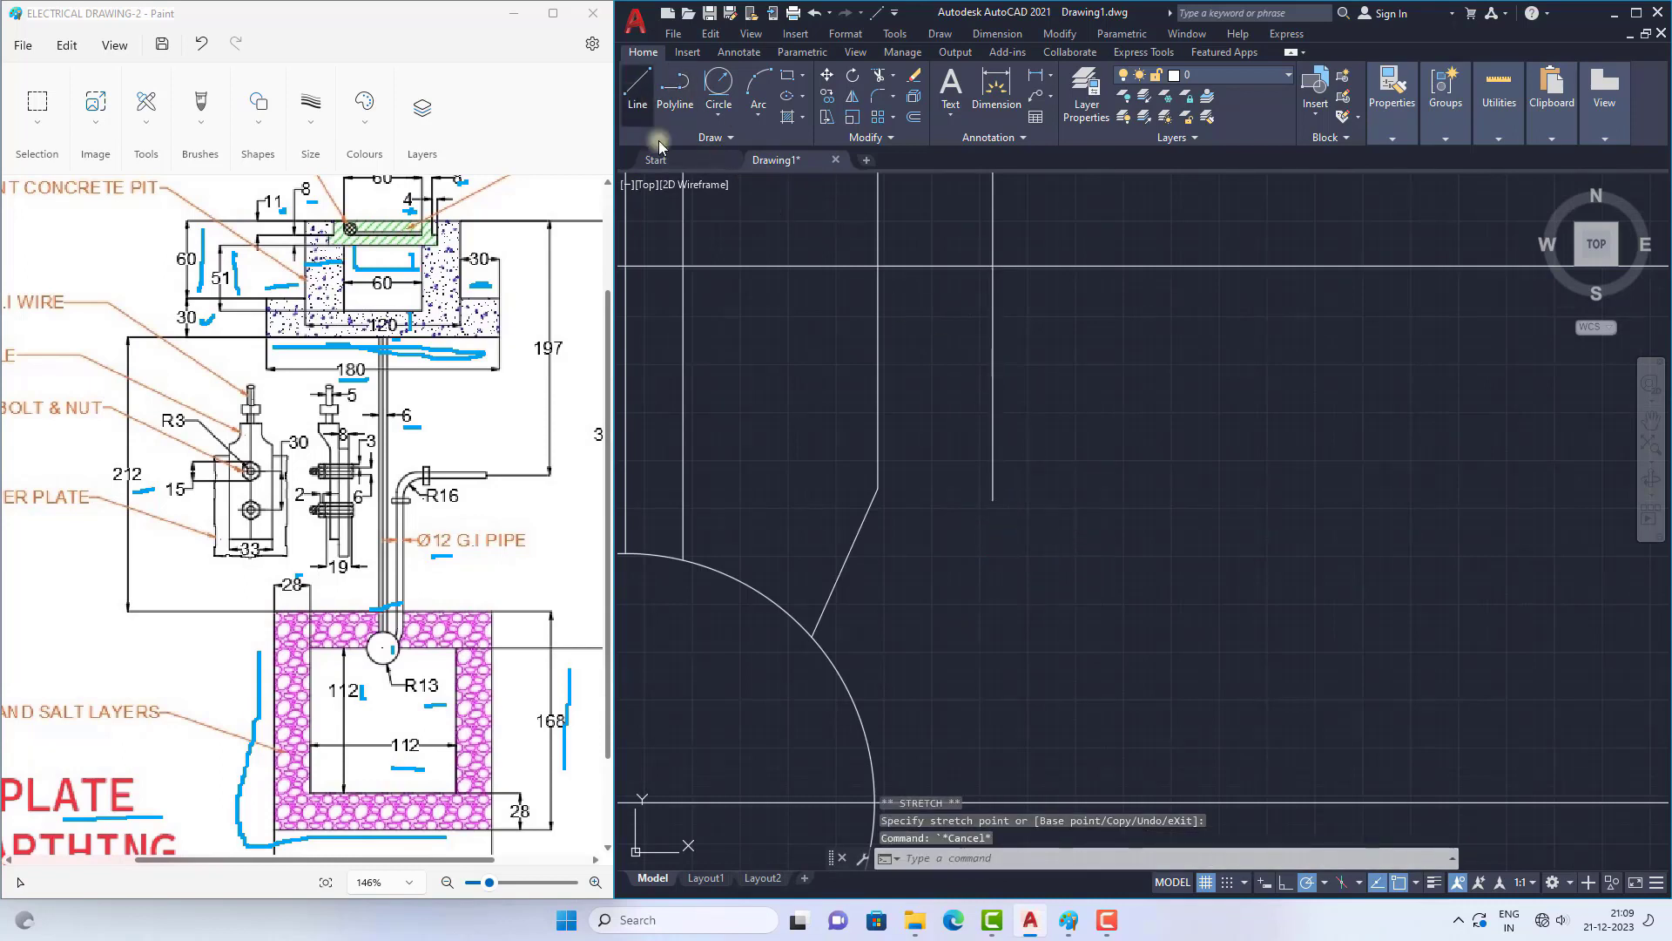
Step: Draw a slanted line from the shortened right wall's lower end to the circle, roughly parallel to the first slanted line
click(636, 84)
click(993, 499)
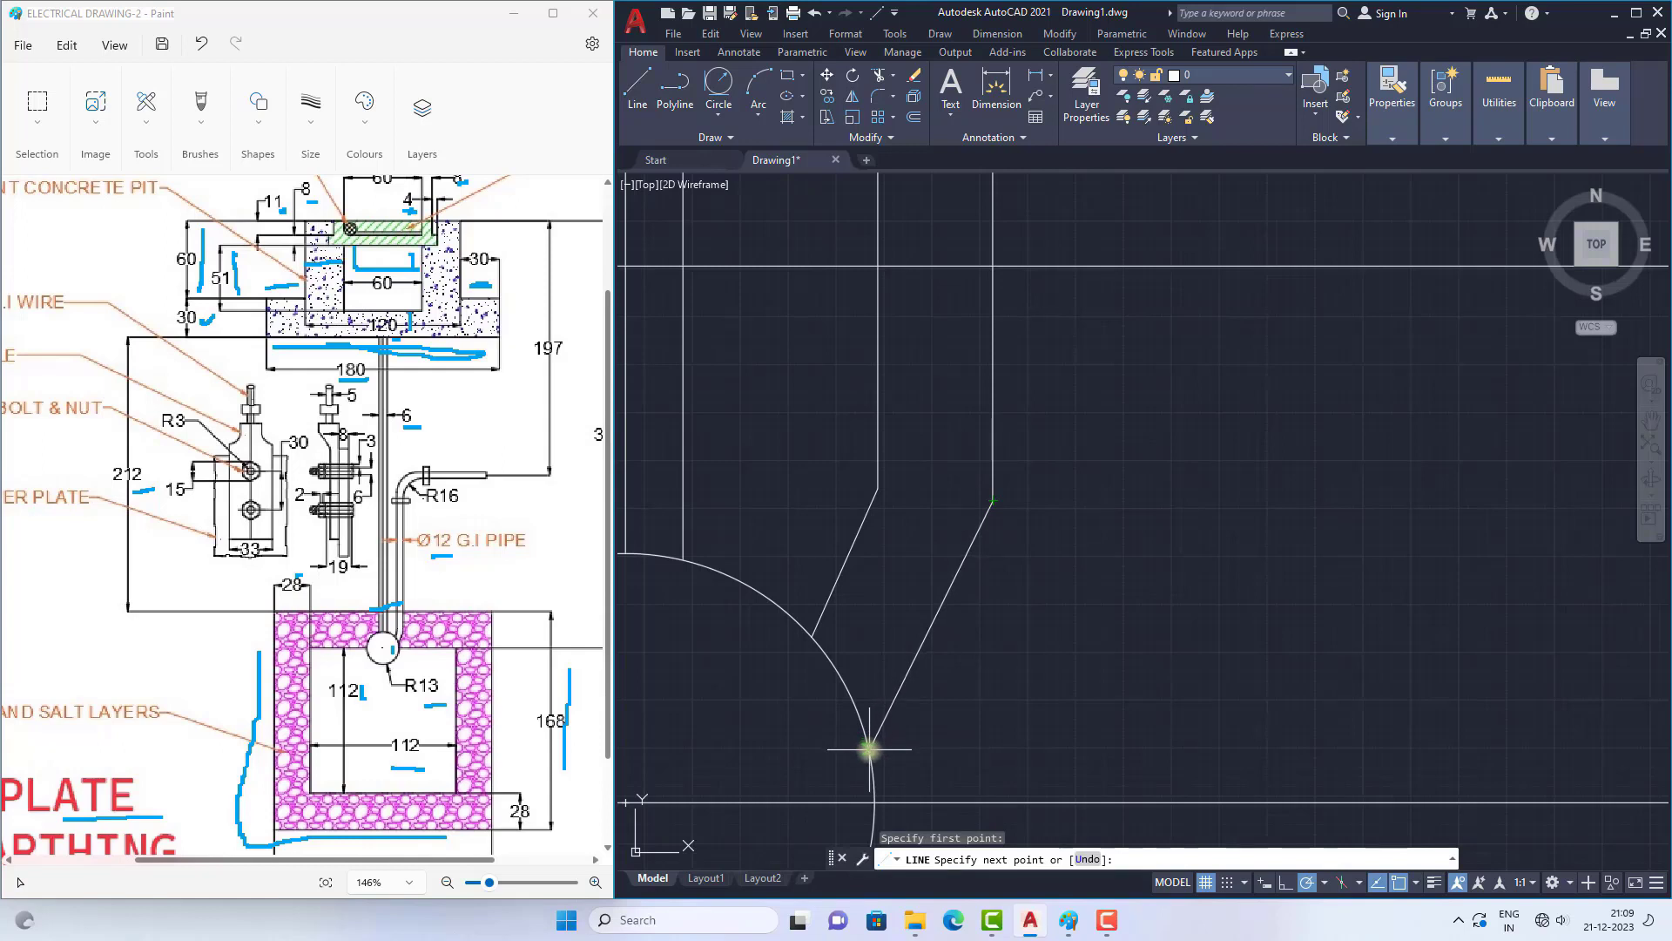
key(Escape)
scroll(1045, 610, down, 4)
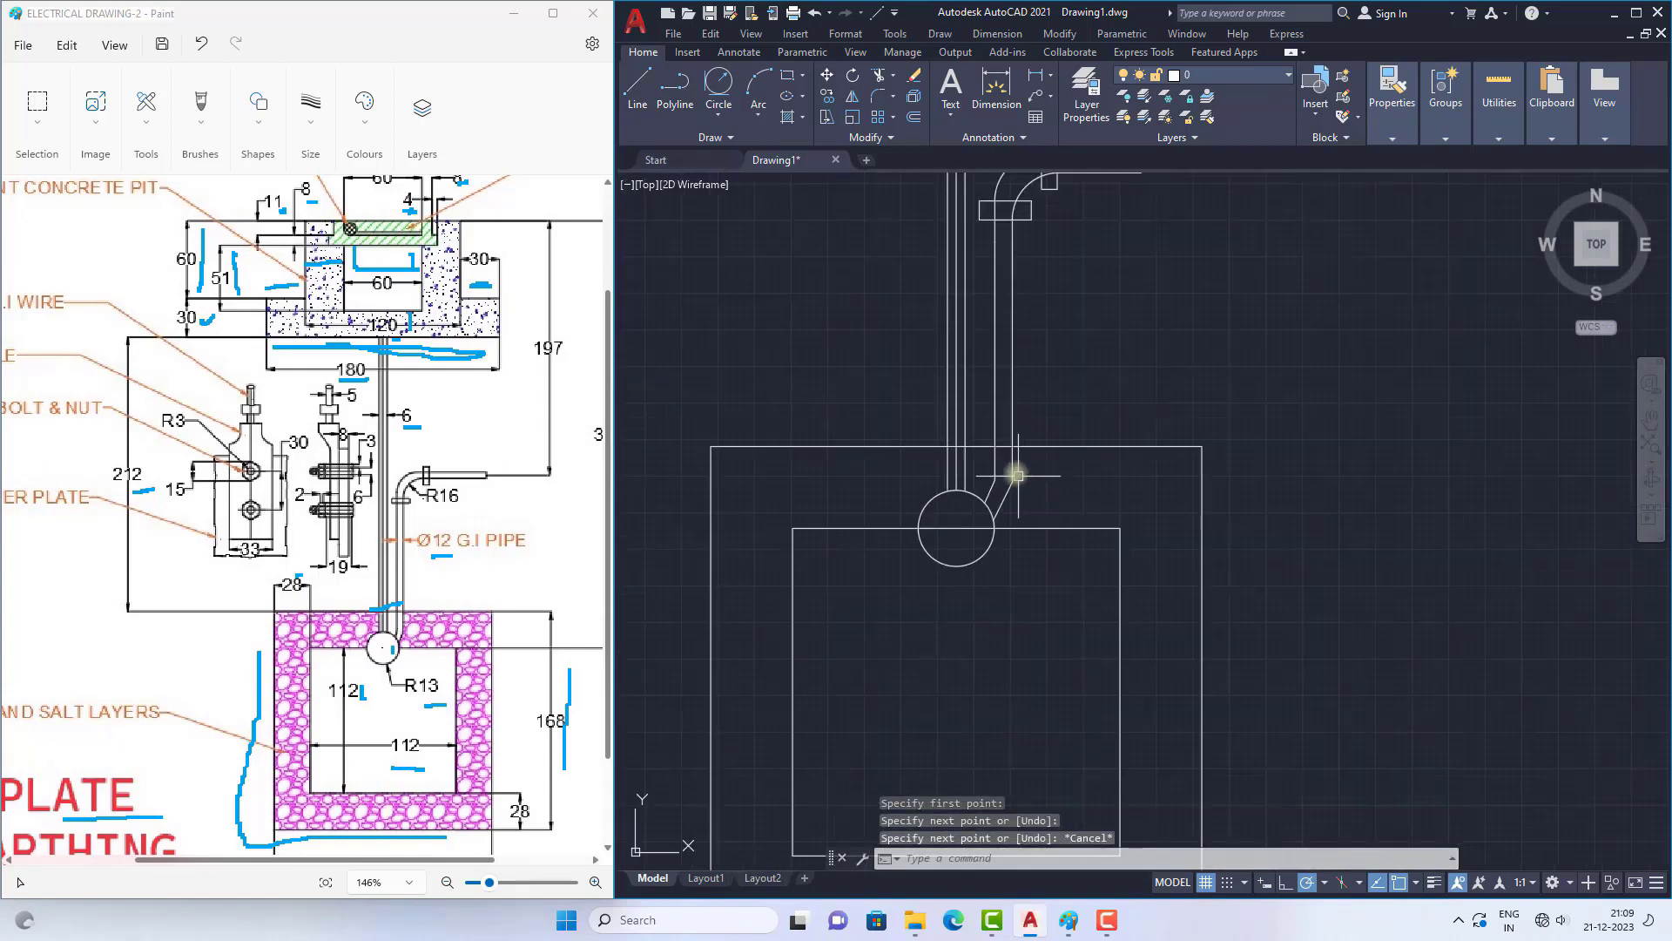
Step: Fillet both kinks where the pipe walls meet the slanted lines with a radius of 16, using the Multiple option
scroll(1017, 475, up, 4)
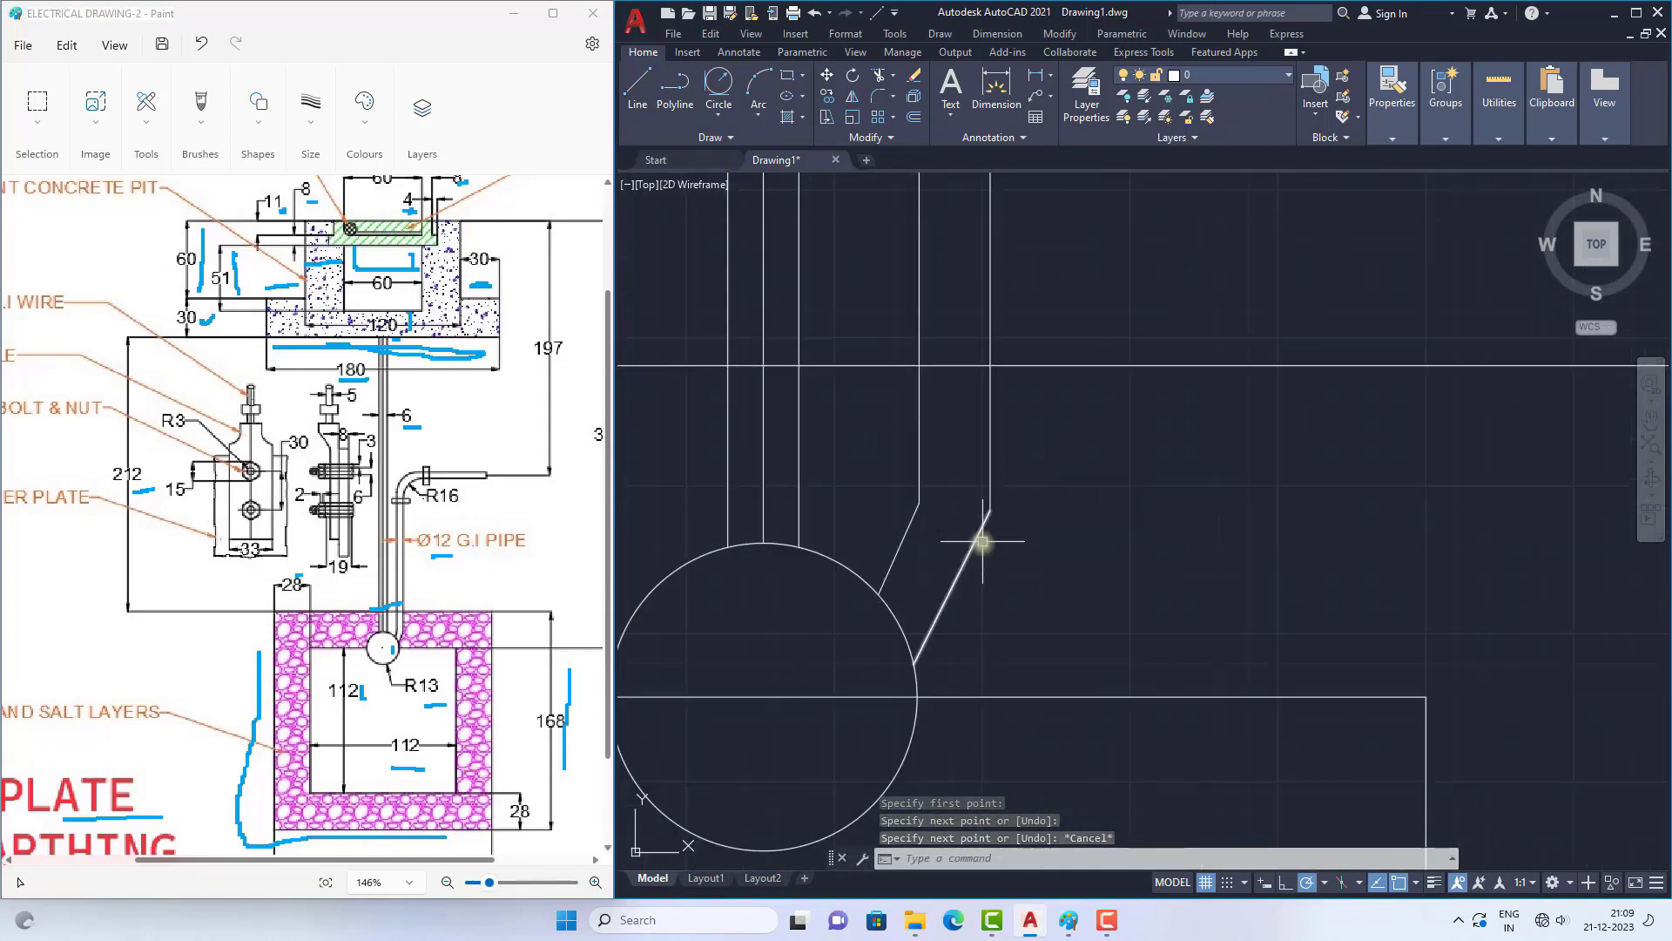
click(878, 96)
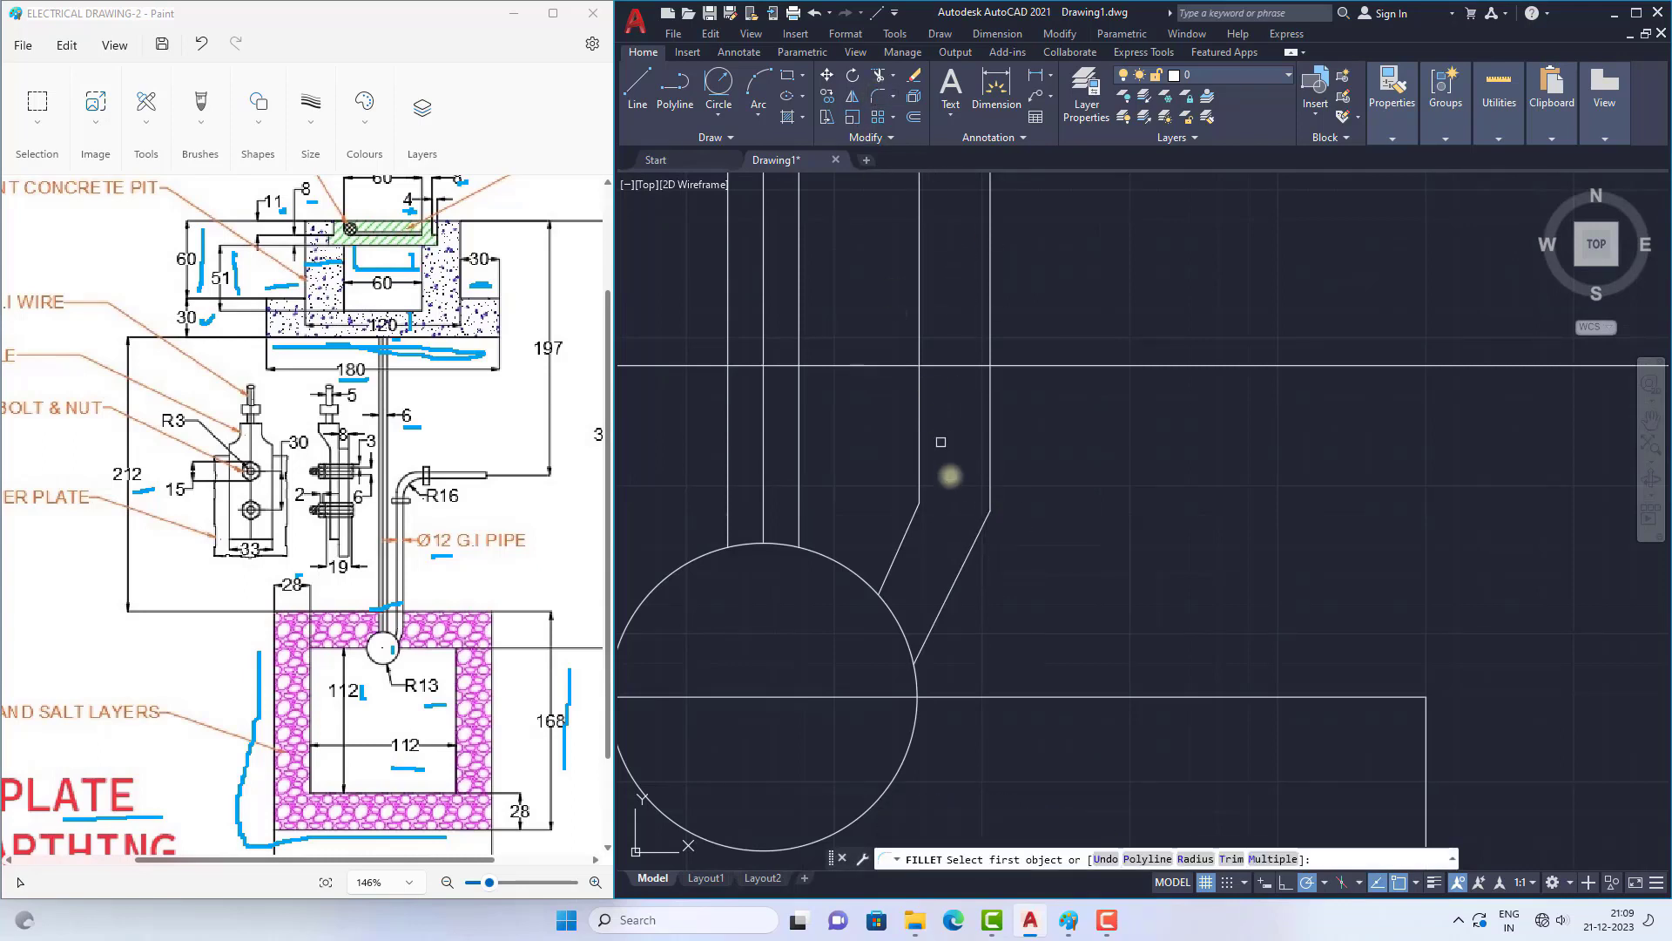
click(1195, 859)
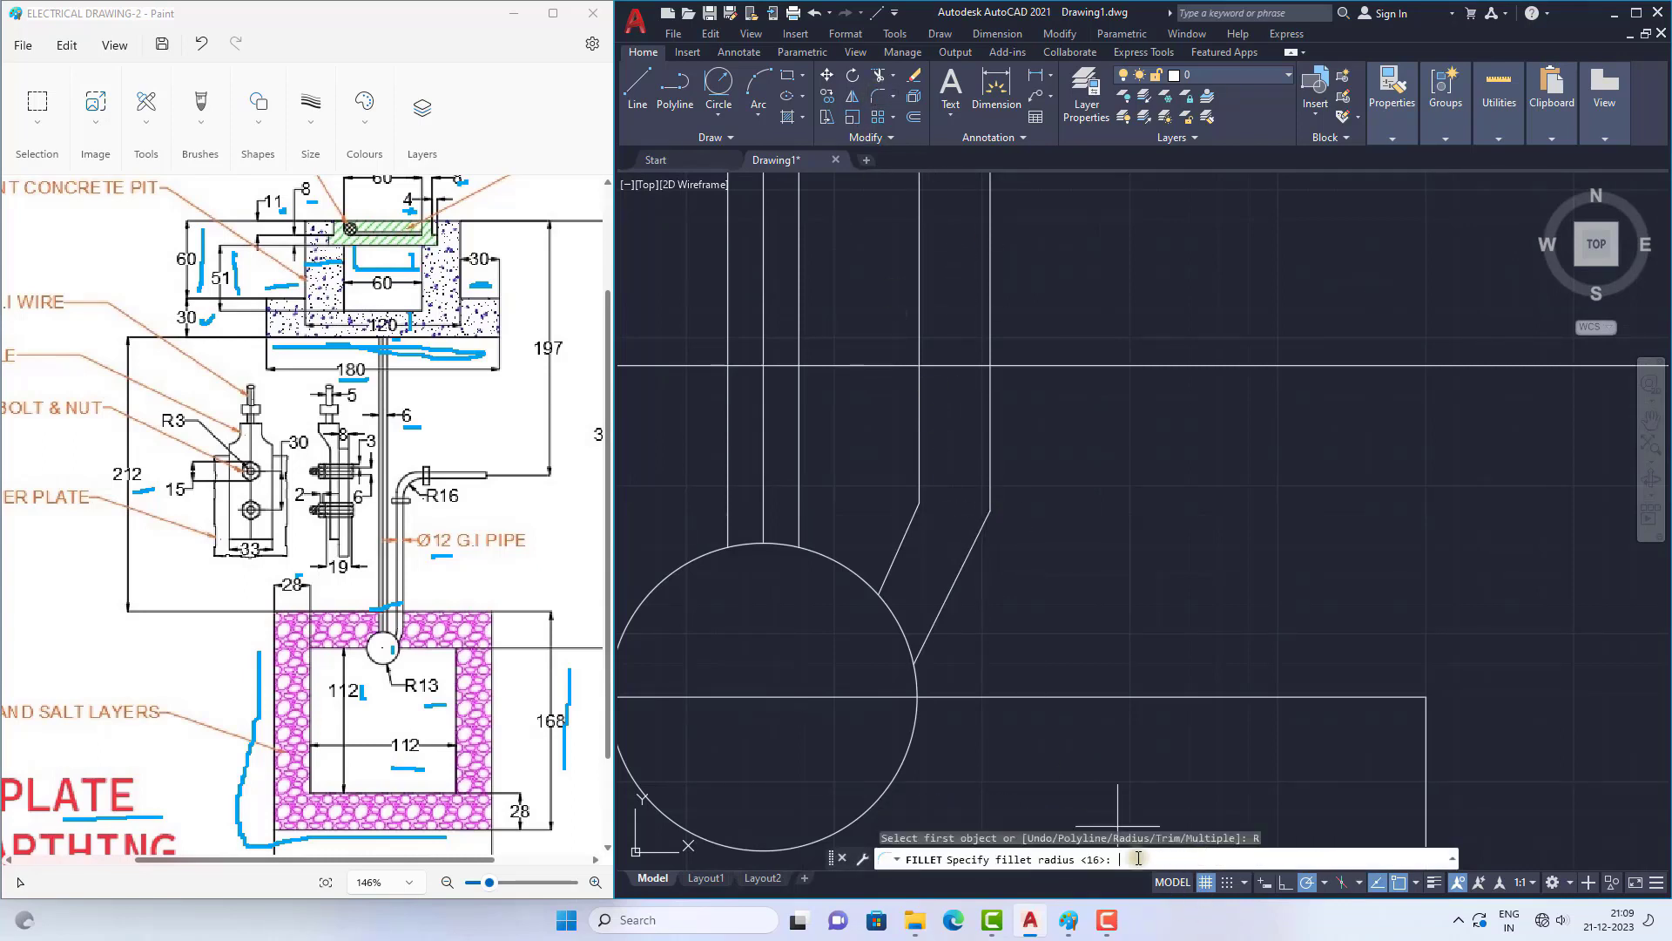
key(Return)
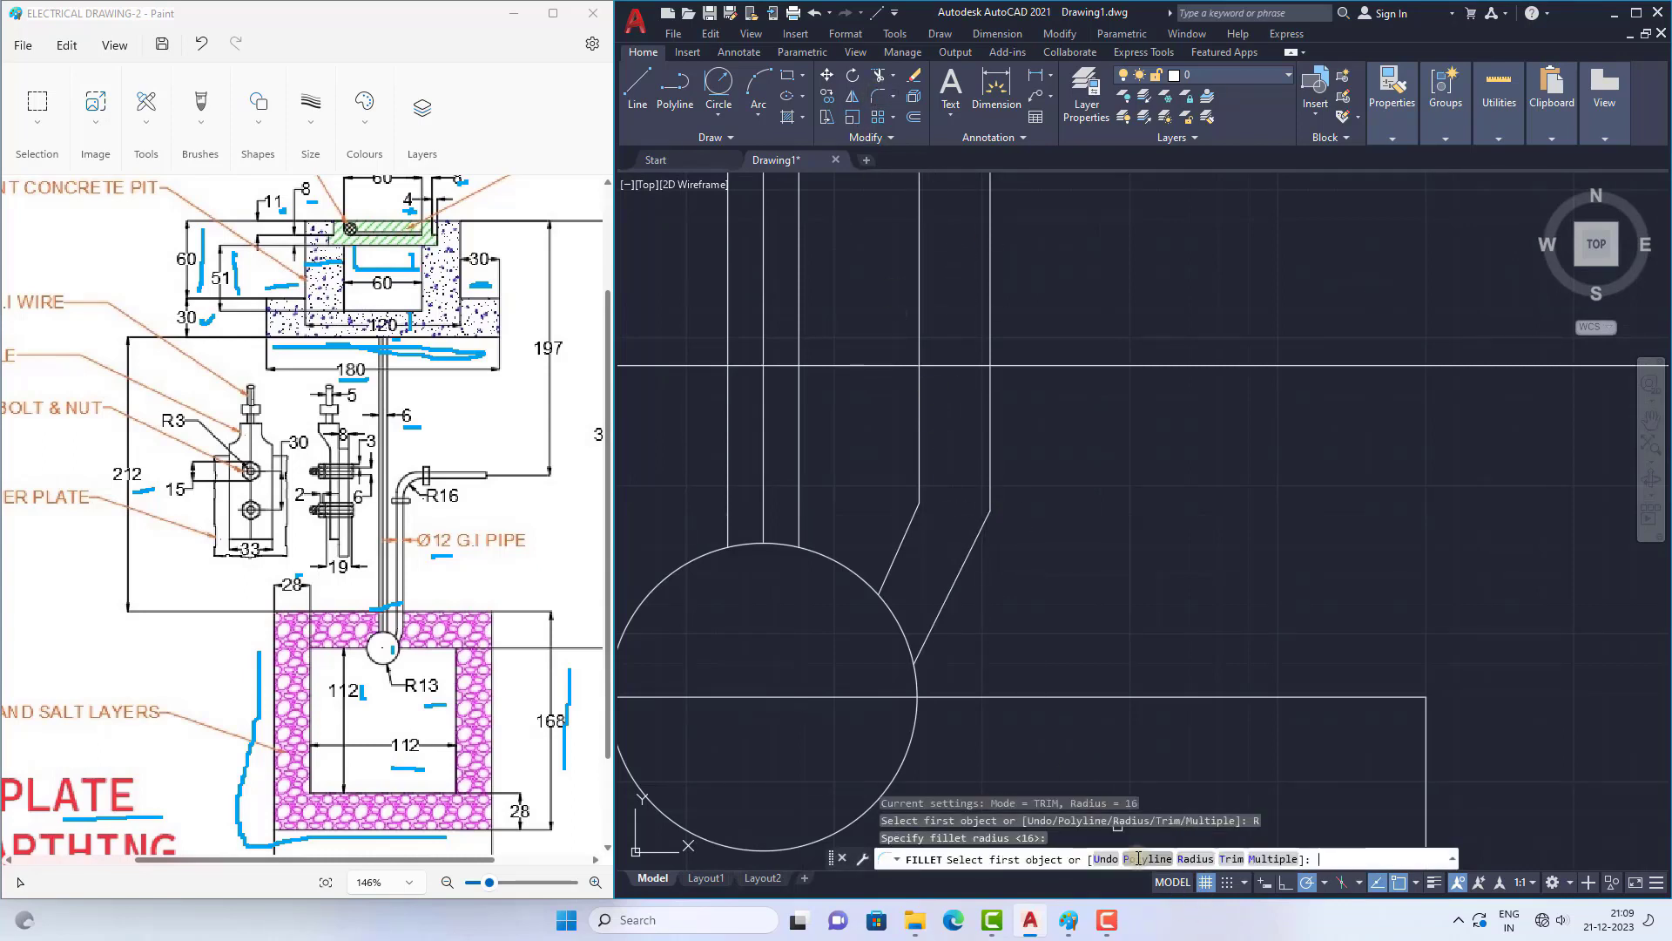
click(1261, 863)
click(921, 476)
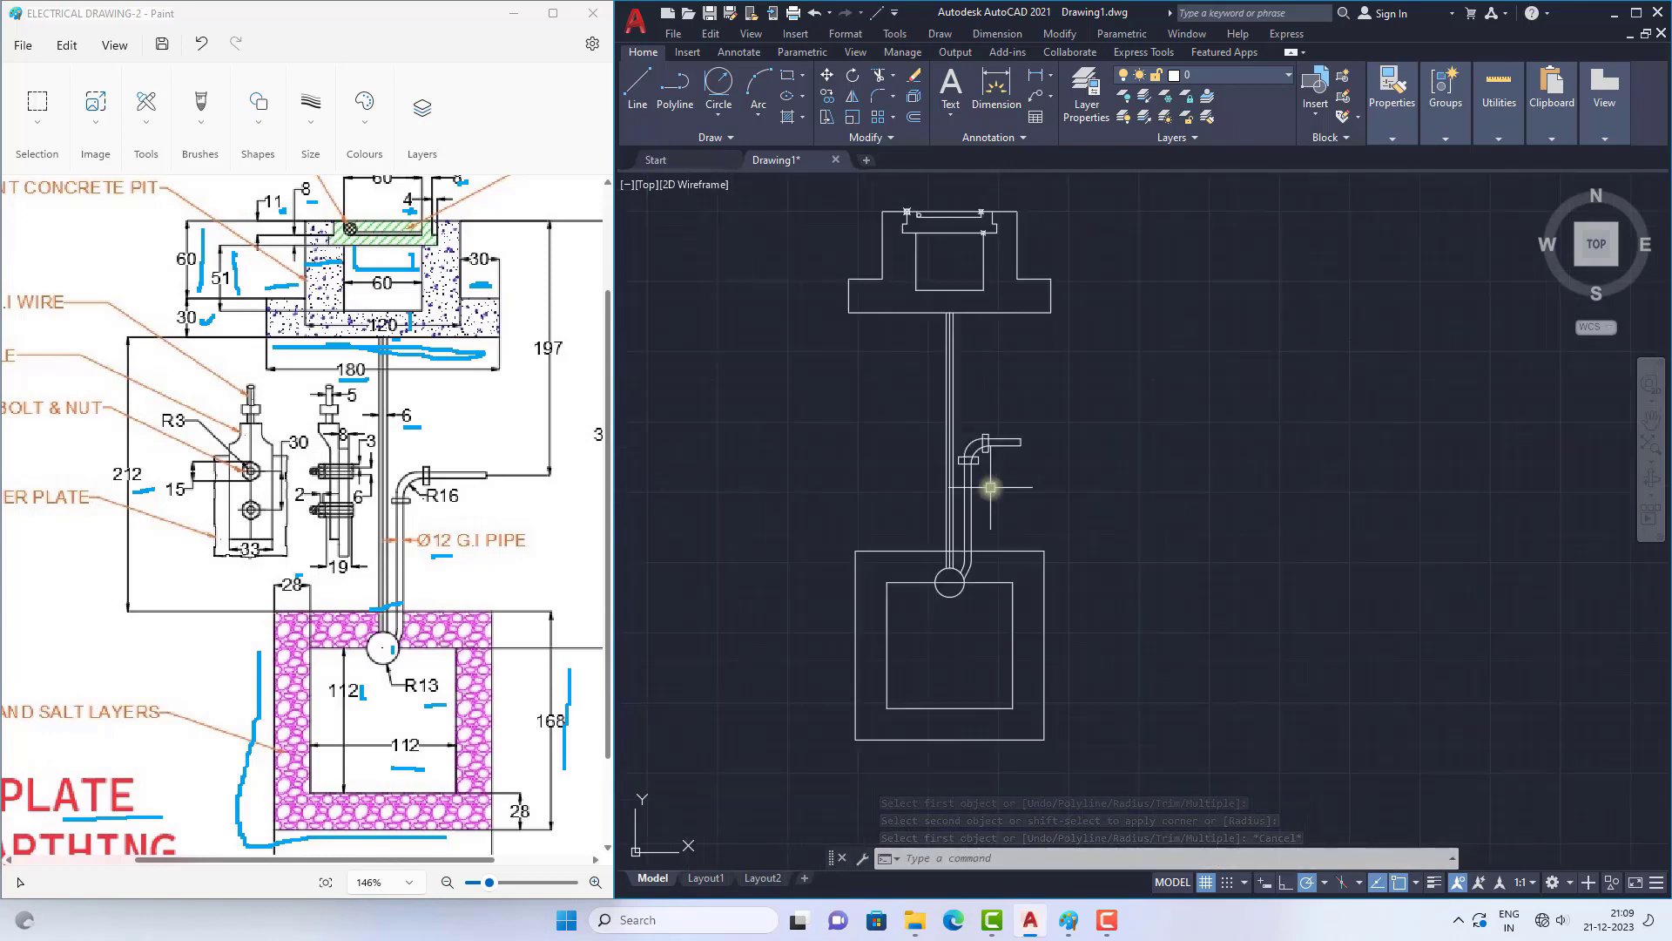
Step: Examine the thimble's side view with its bolts and dimensions in the Paint reference
ctrl+scroll(218, 453, down, 4)
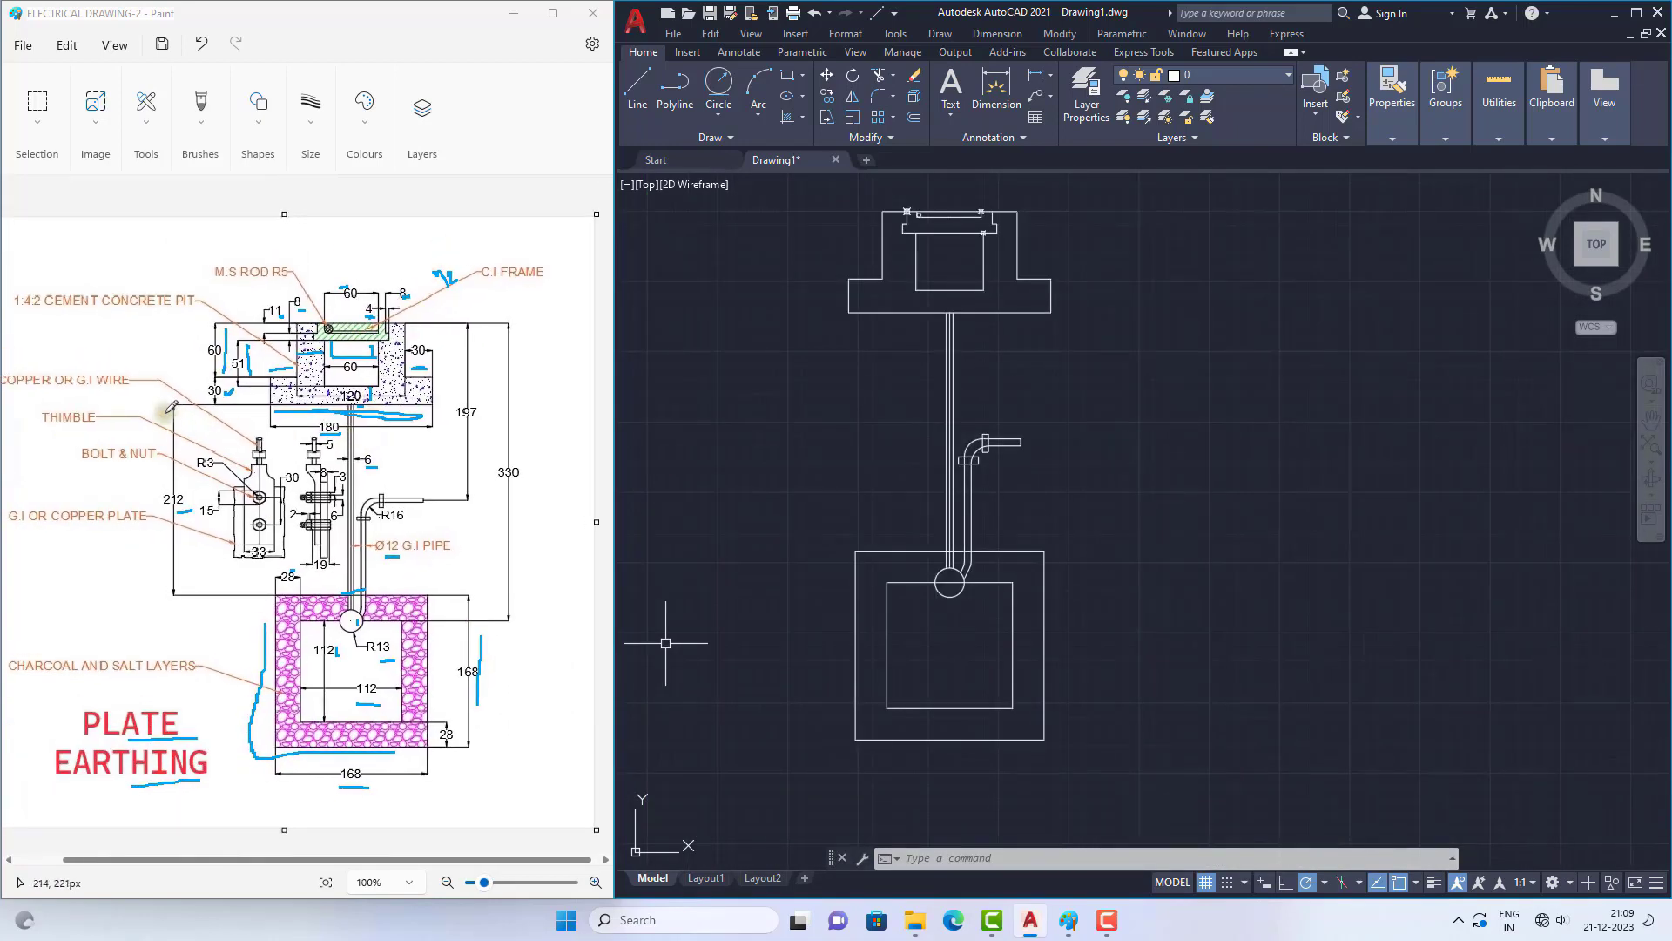
ctrl+scroll(300, 477, up, 1)
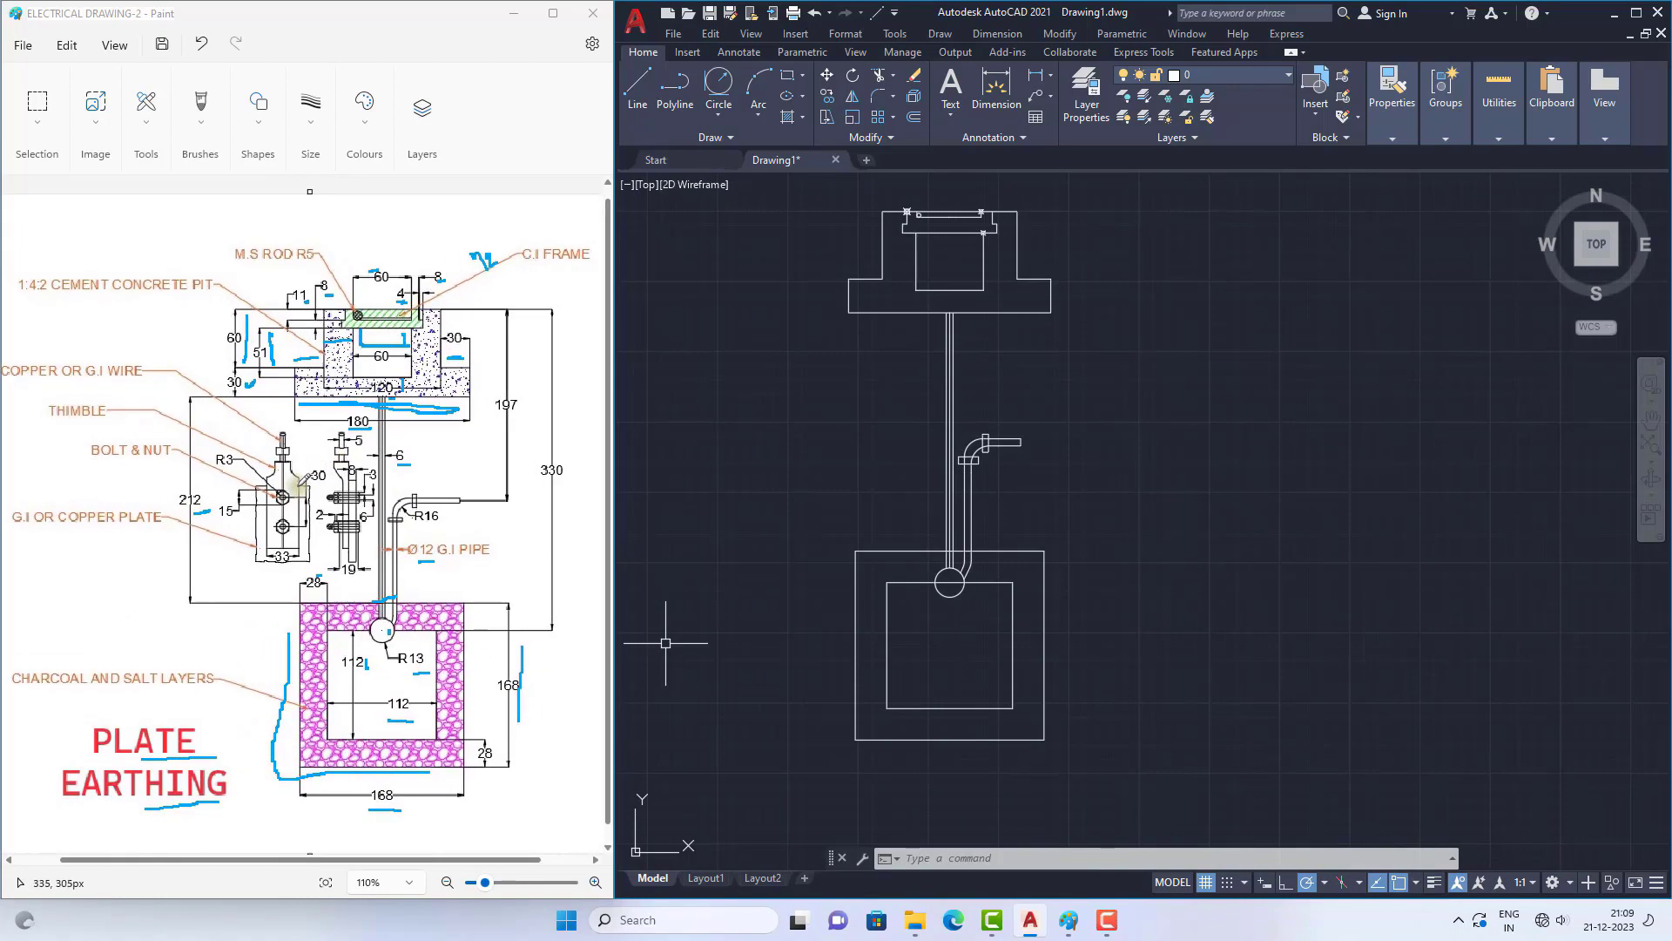
ctrl+scroll(301, 477, up, 1)
ctrl+scroll(303, 477, up, 1)
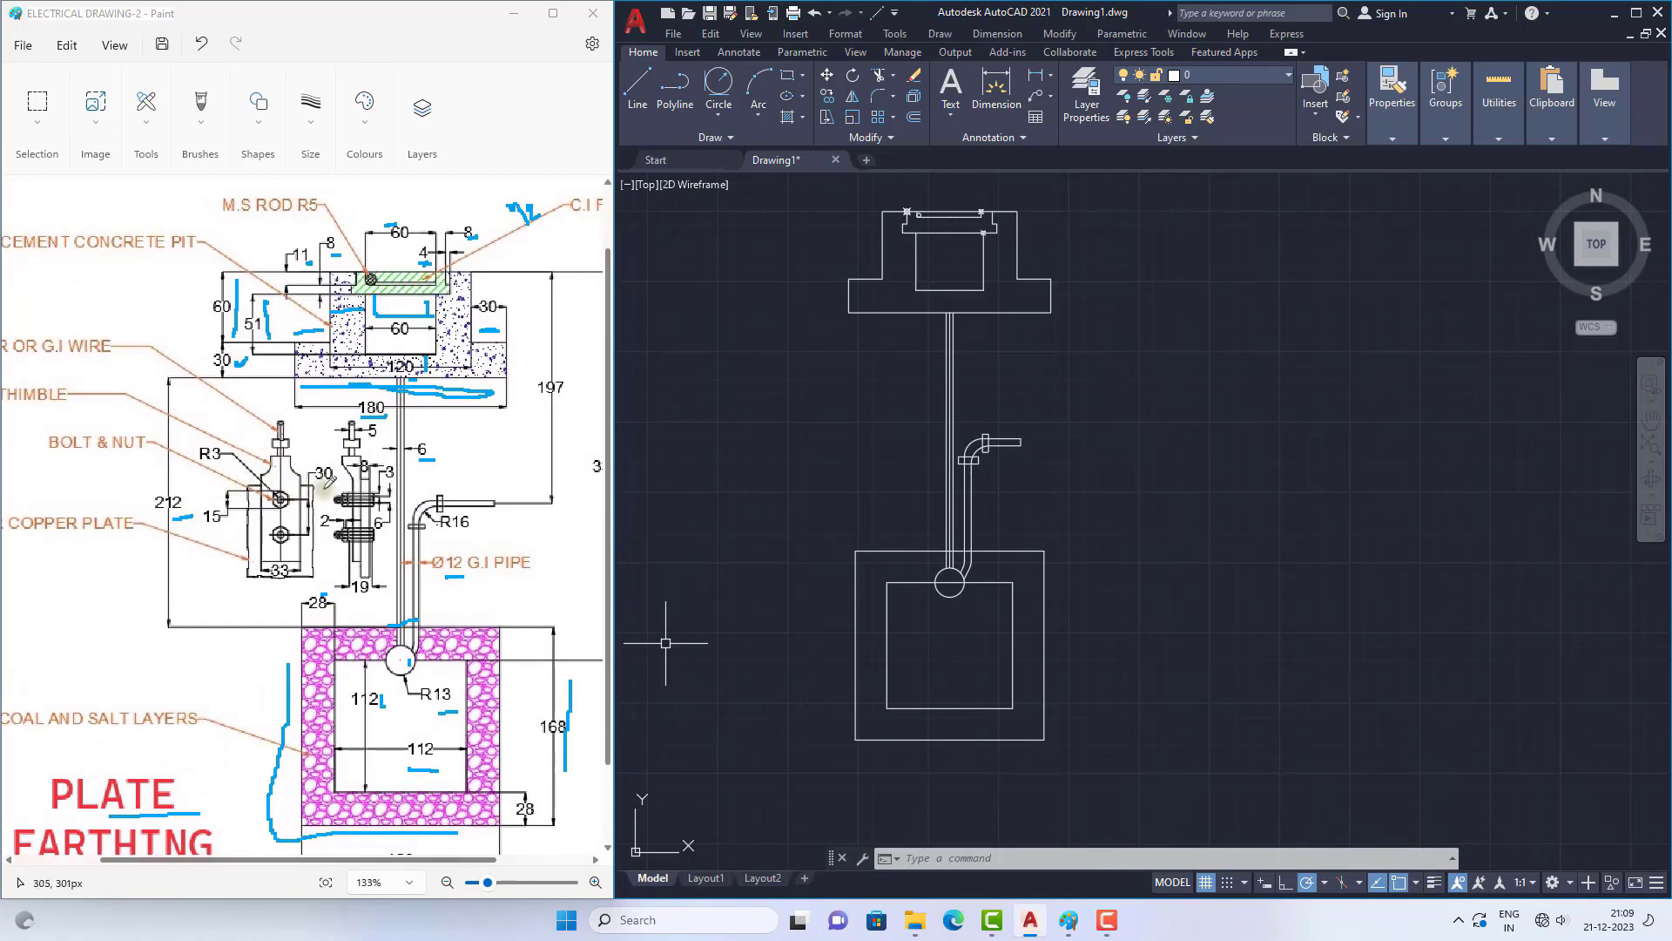
ctrl+scroll(366, 488, up, 1)
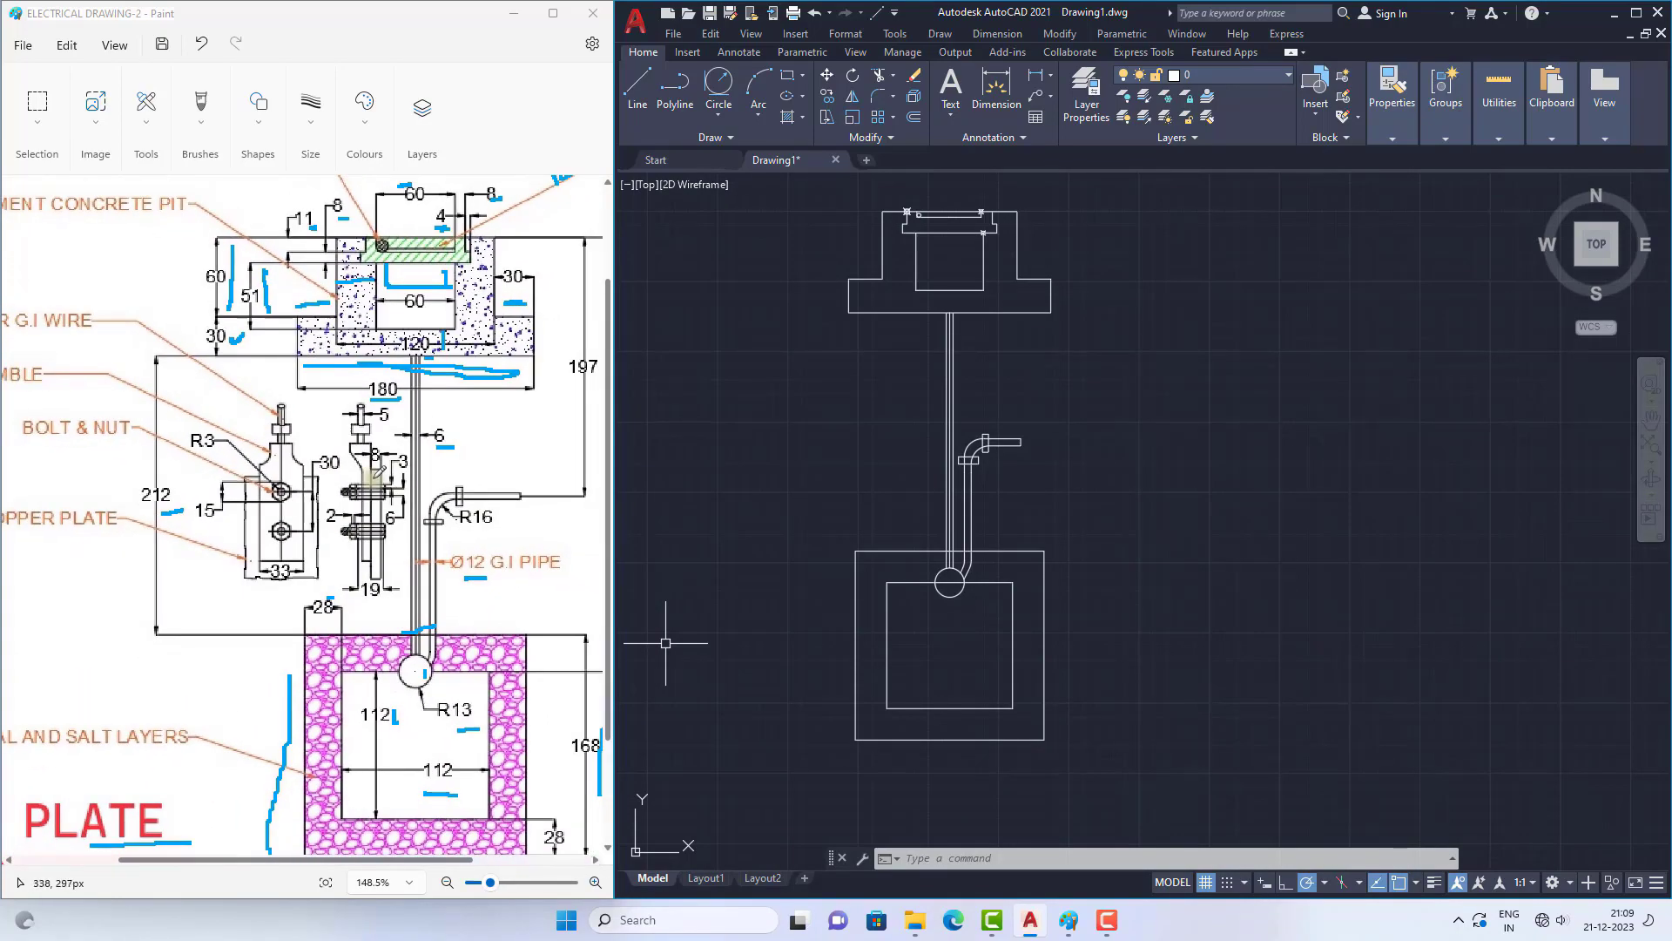
ctrl+scroll(466, 511, up, 1)
scroll(870, 441, up, 2)
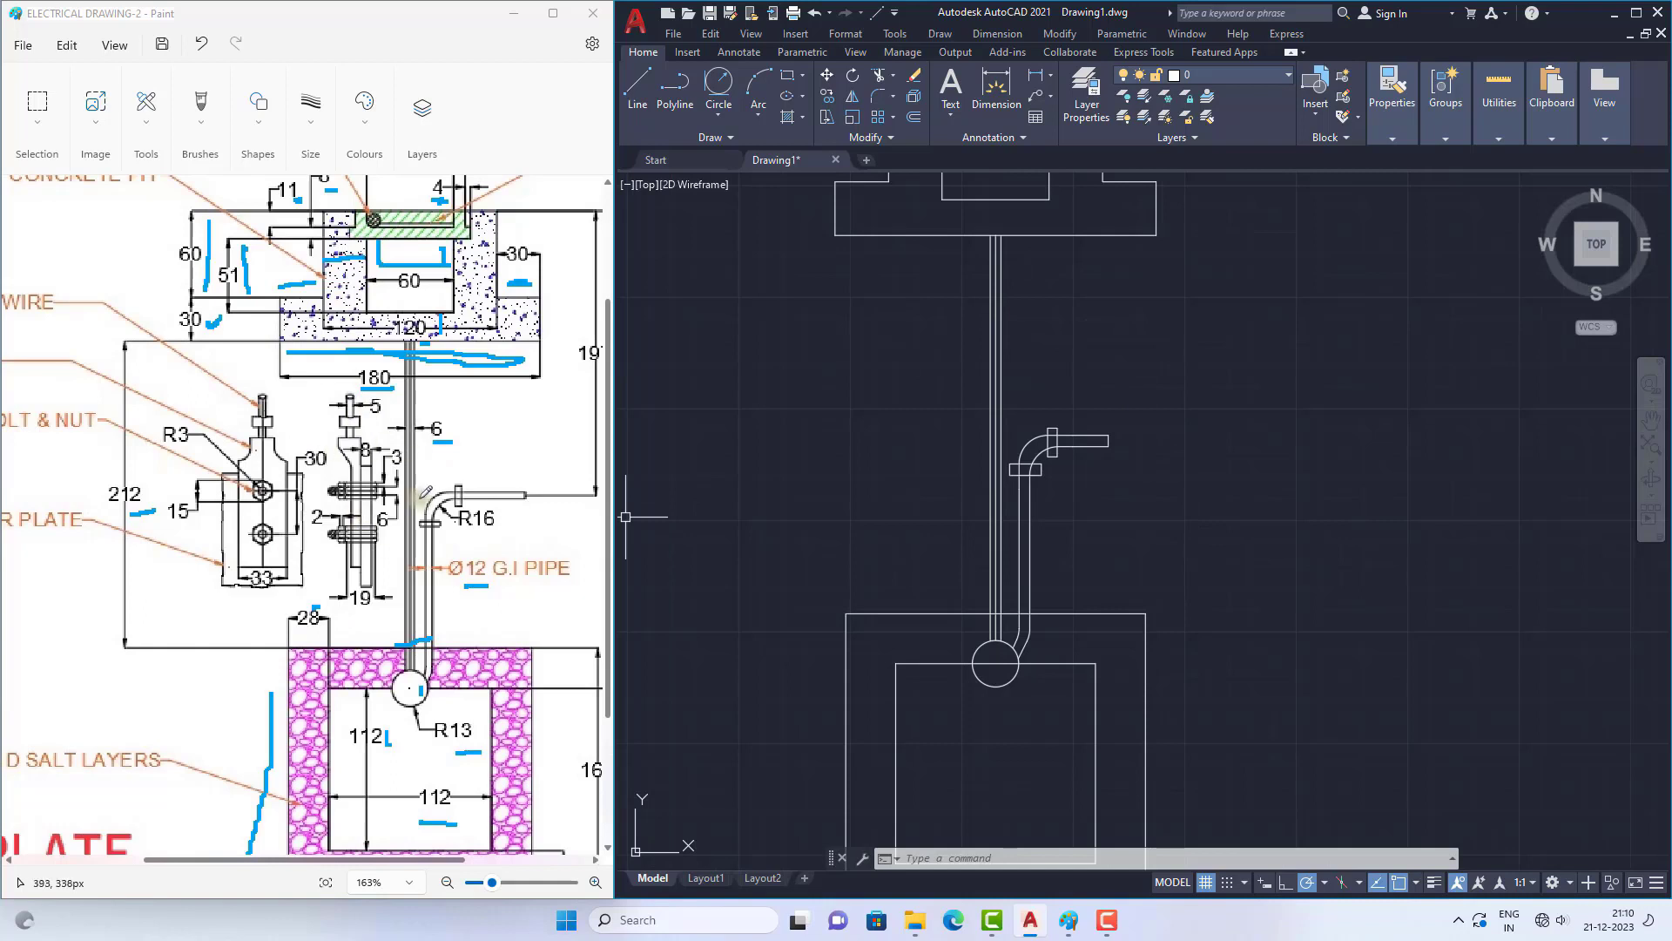
Step: Draw a horizontal top edge about 22 long left of the vertical pipe for the thimble's side view, underlining that edge in the reference
click(638, 87)
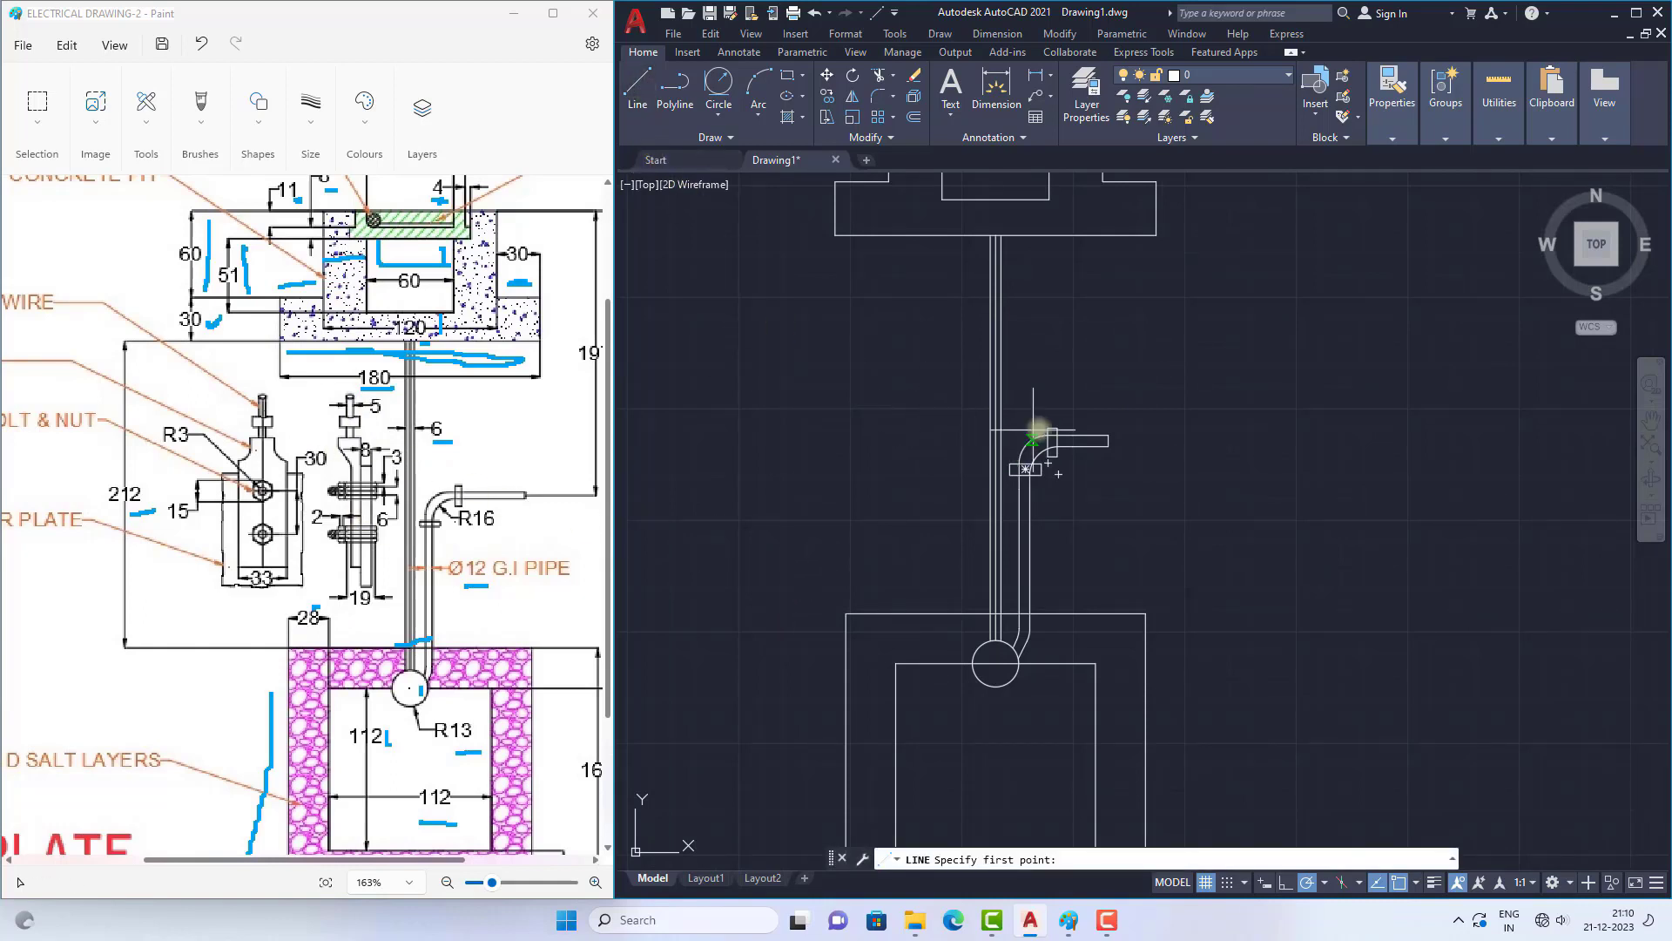
click(873, 389)
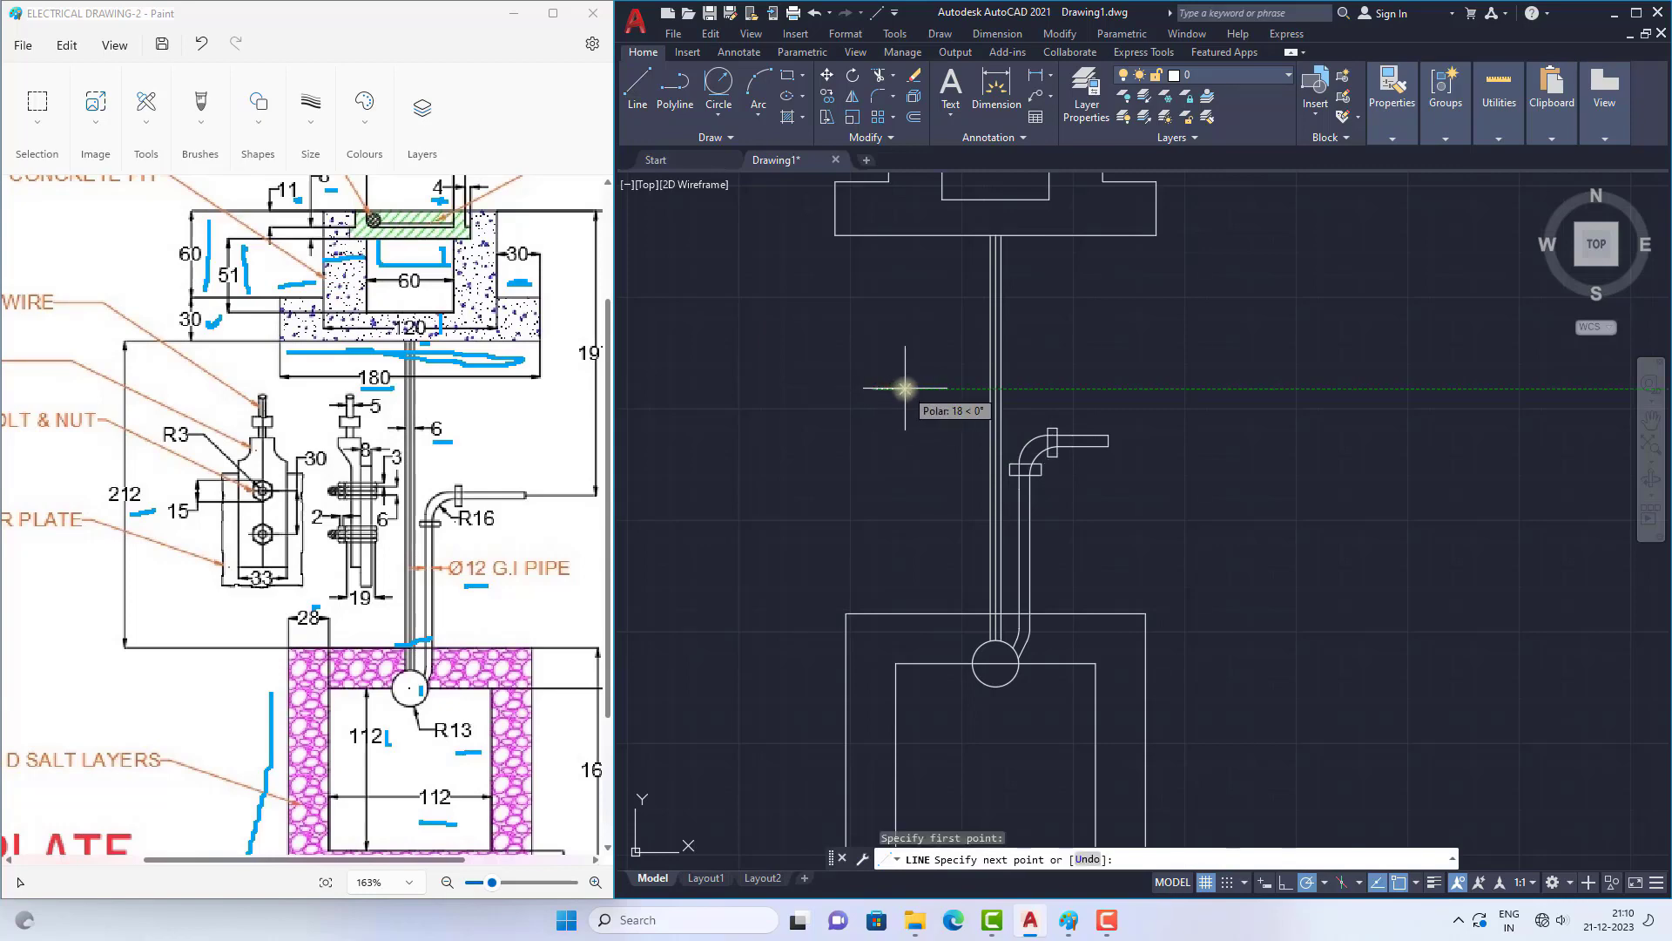
ctrl+scroll(383, 504, up, 1)
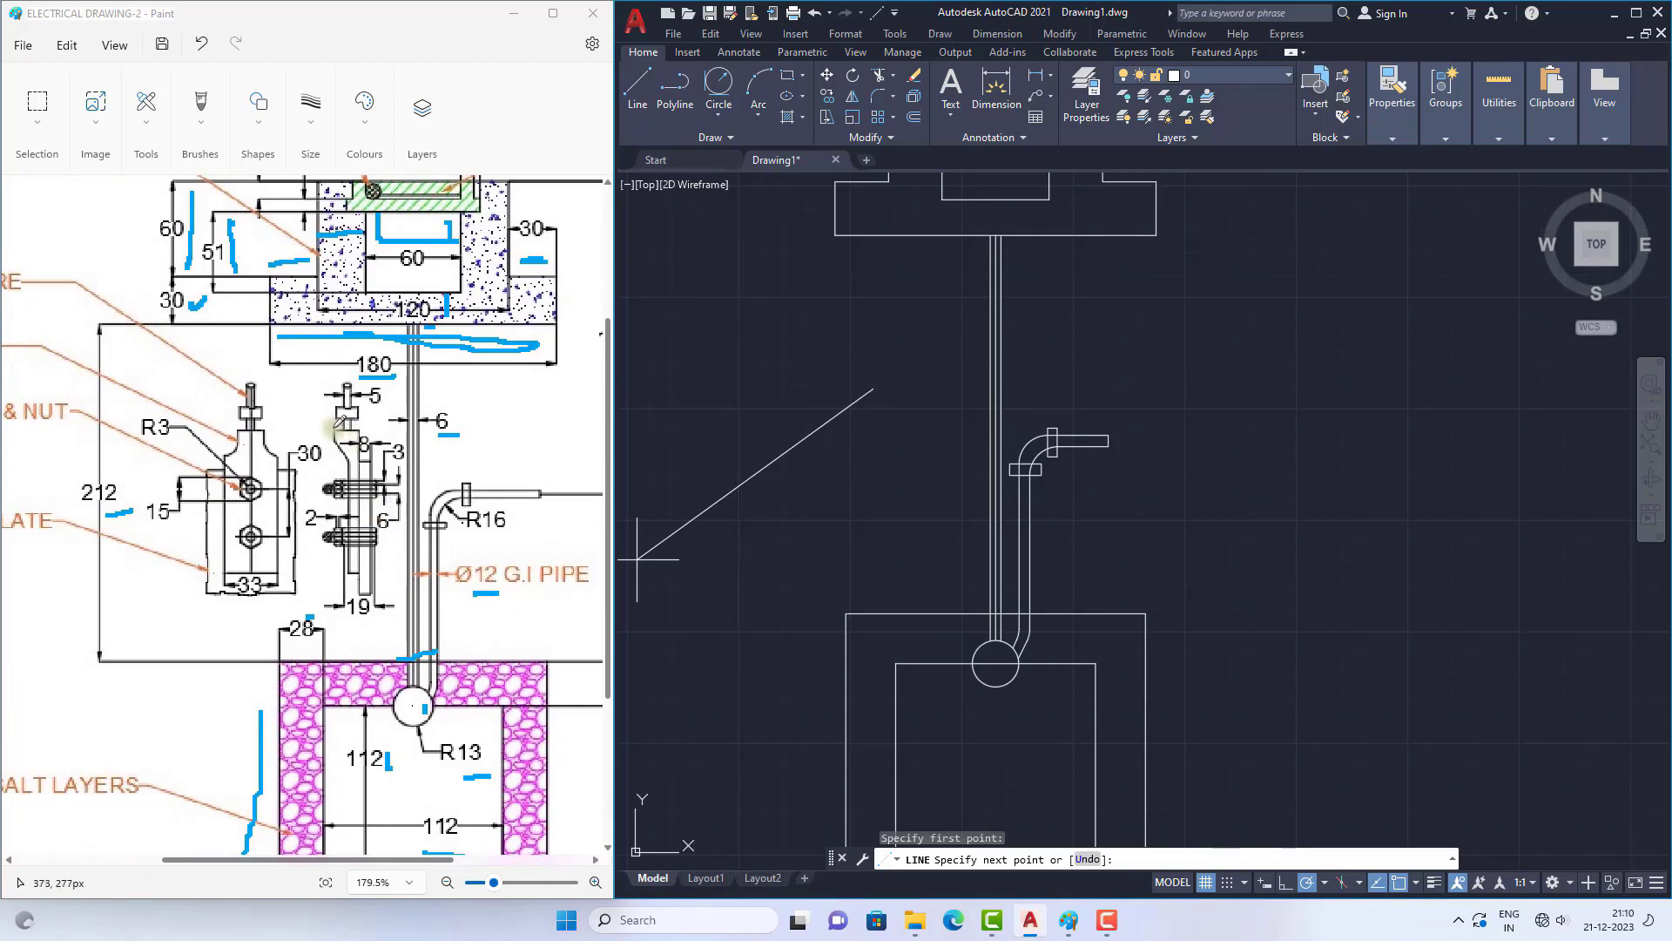
drag(334, 427, 355, 427)
click(907, 398)
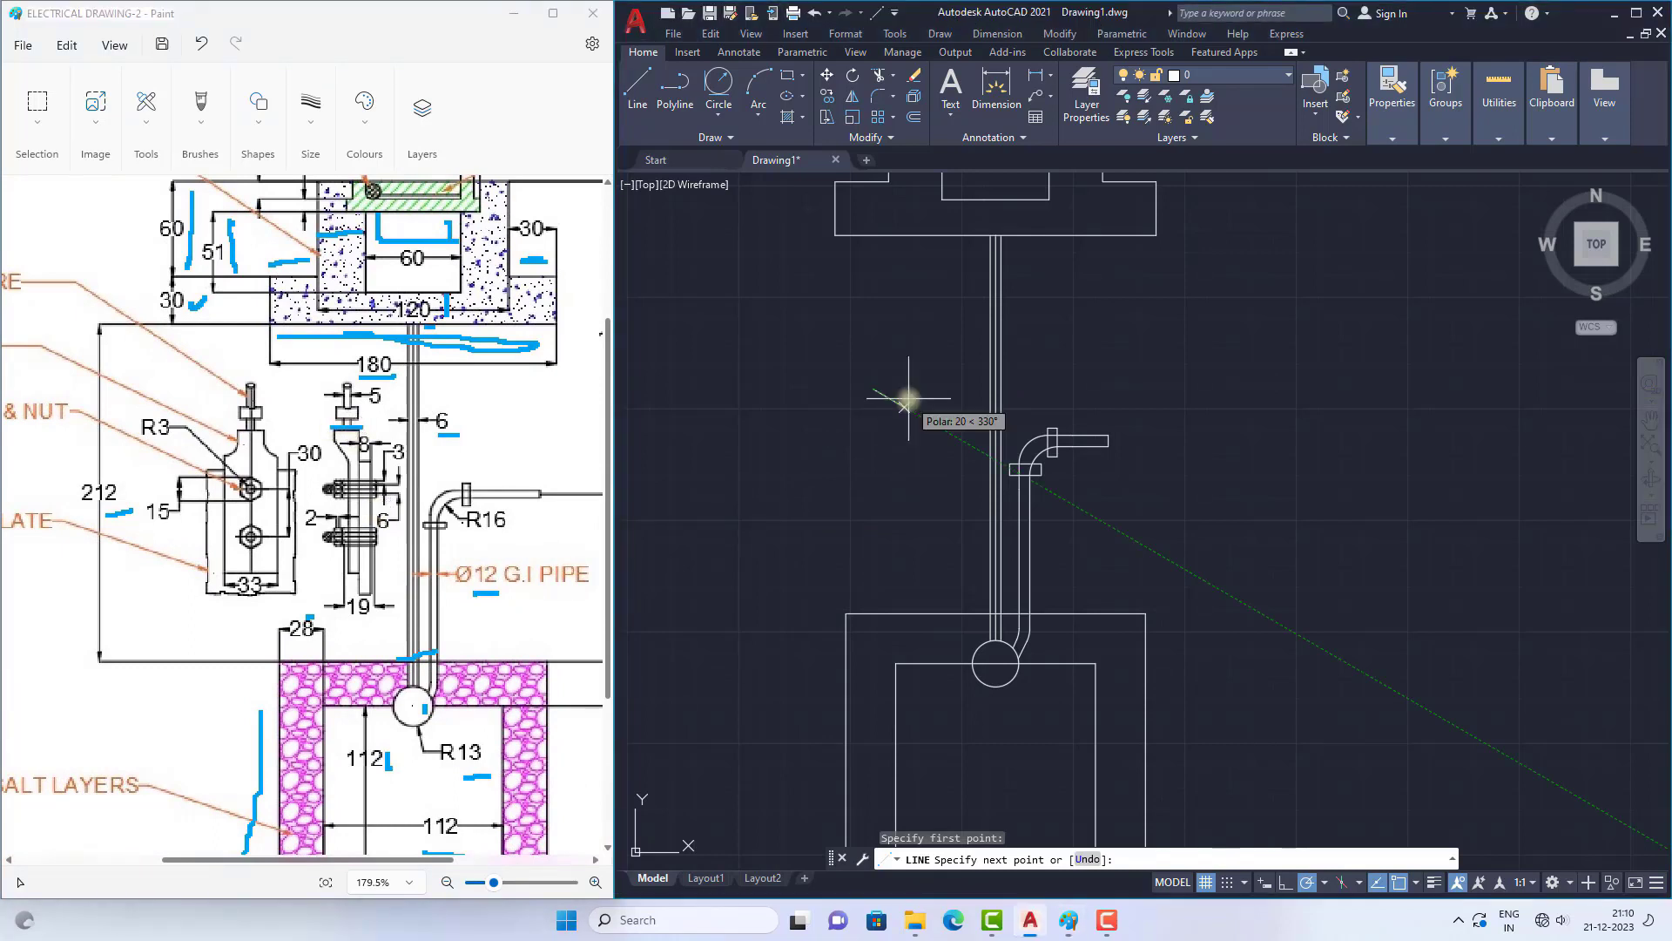
click(914, 389)
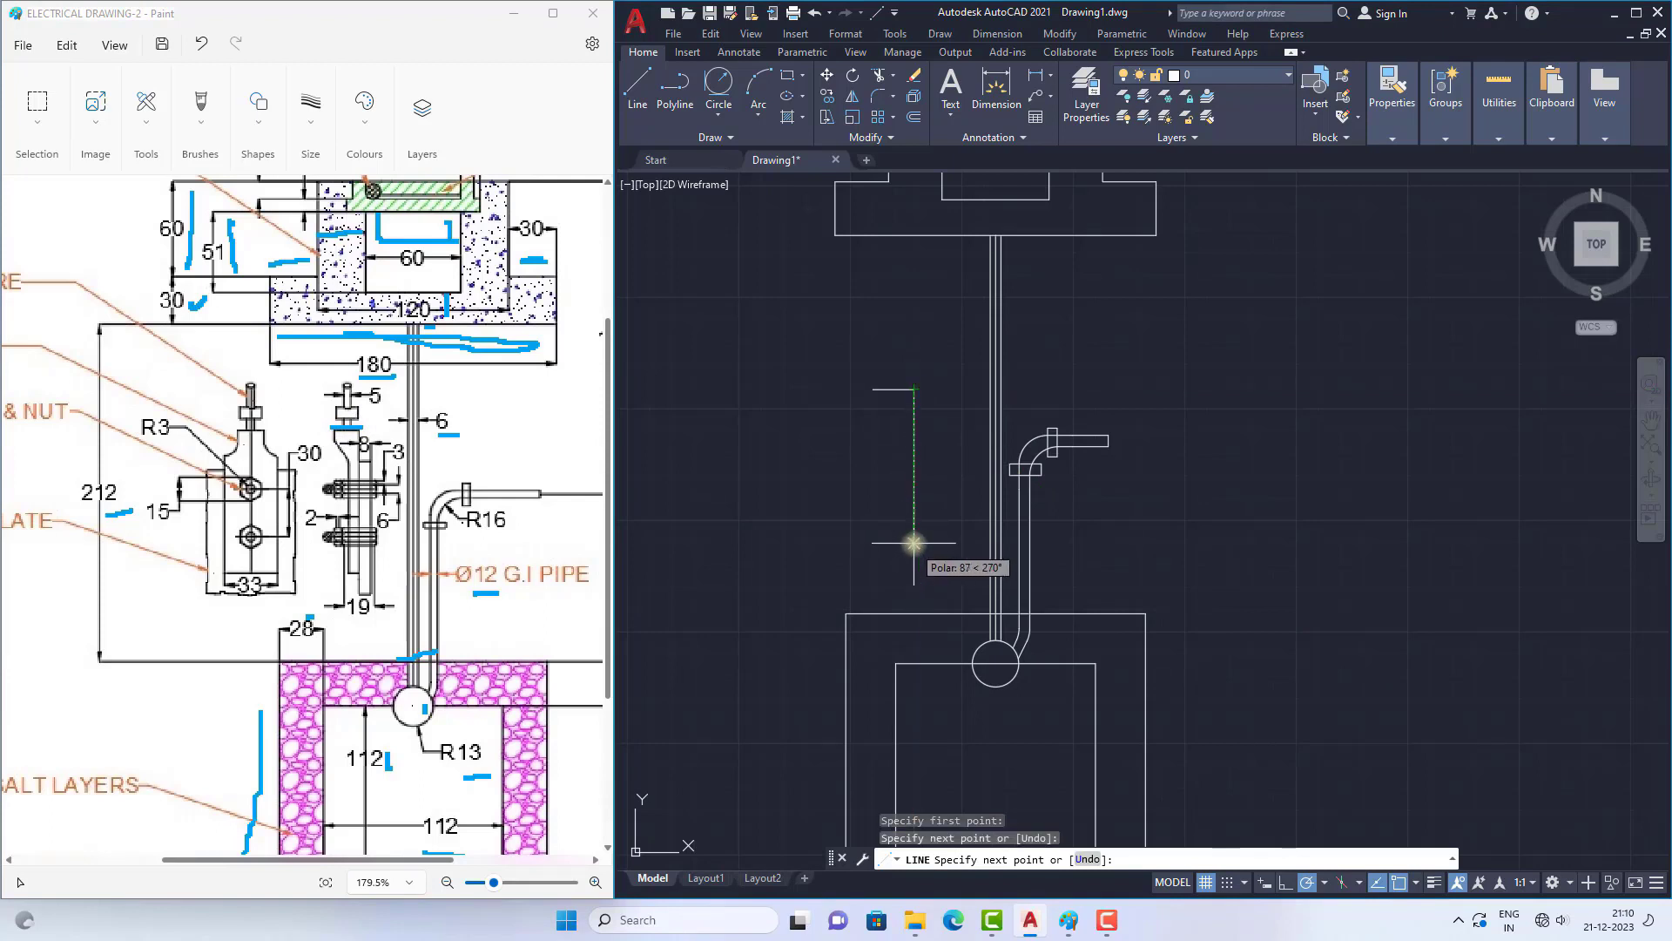
Step: Continue the thimble outline with a vertical right edge about 83 long downward and a bottom edge 8 long to the left
click(913, 536)
scroll(907, 534, up, 4)
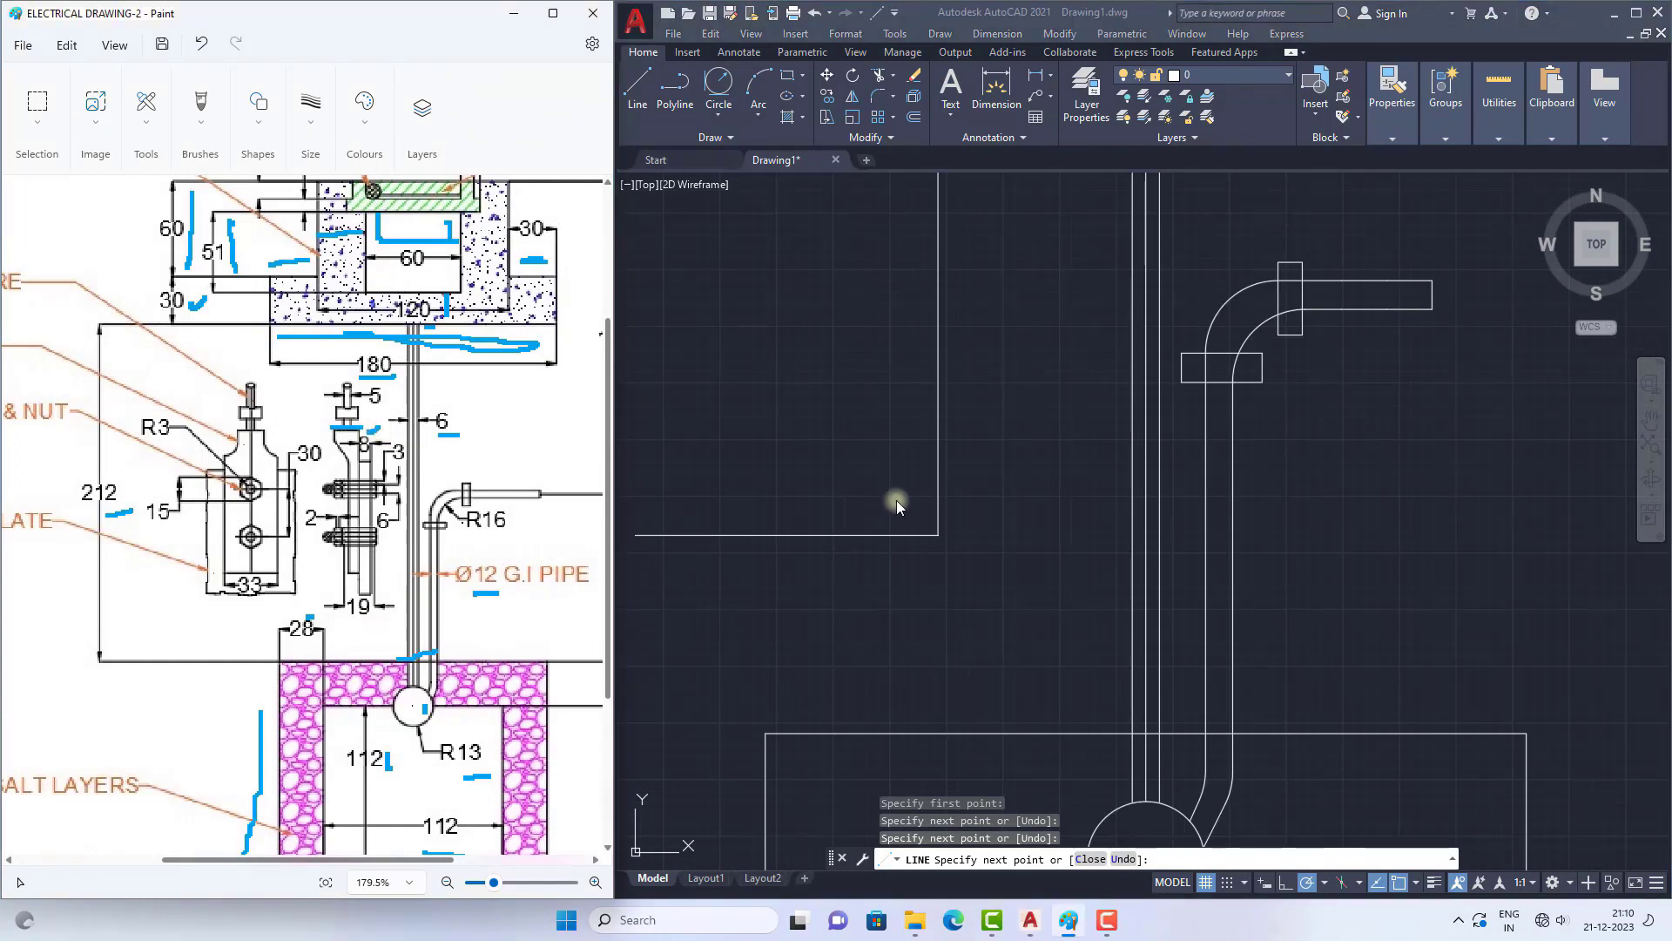
text(8)
key(Return)
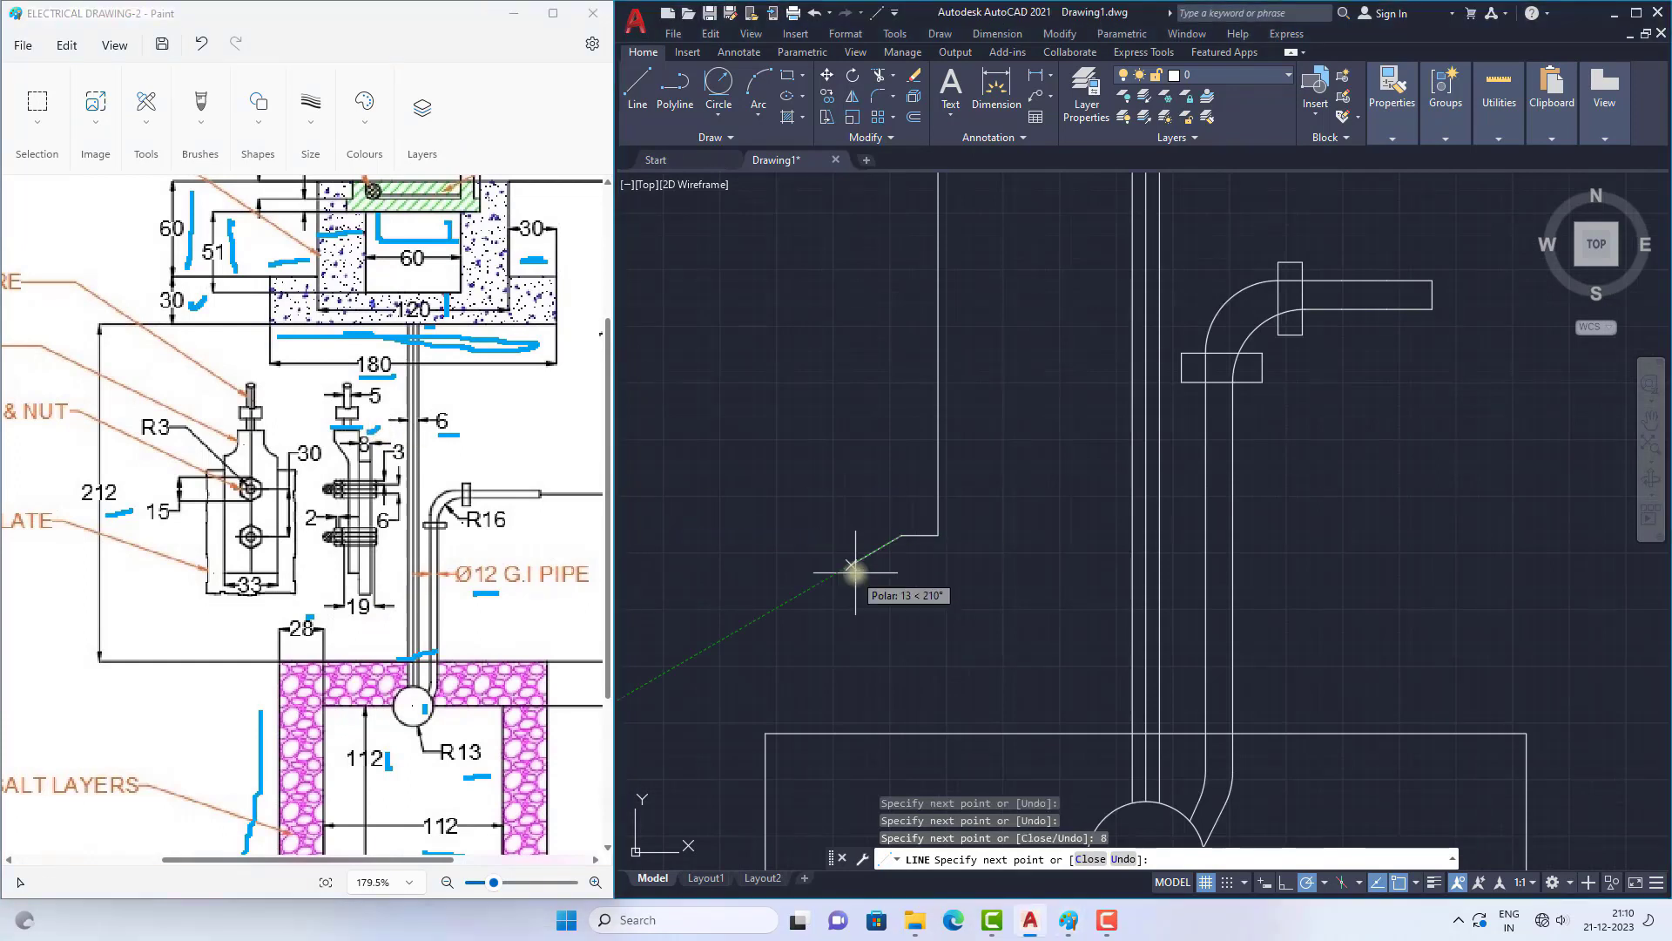
Step: Complete the thimble outline with a left edge about 60 long upward, a slant outward and a short vertical to the top edge's start
scroll(856, 522, down, 2)
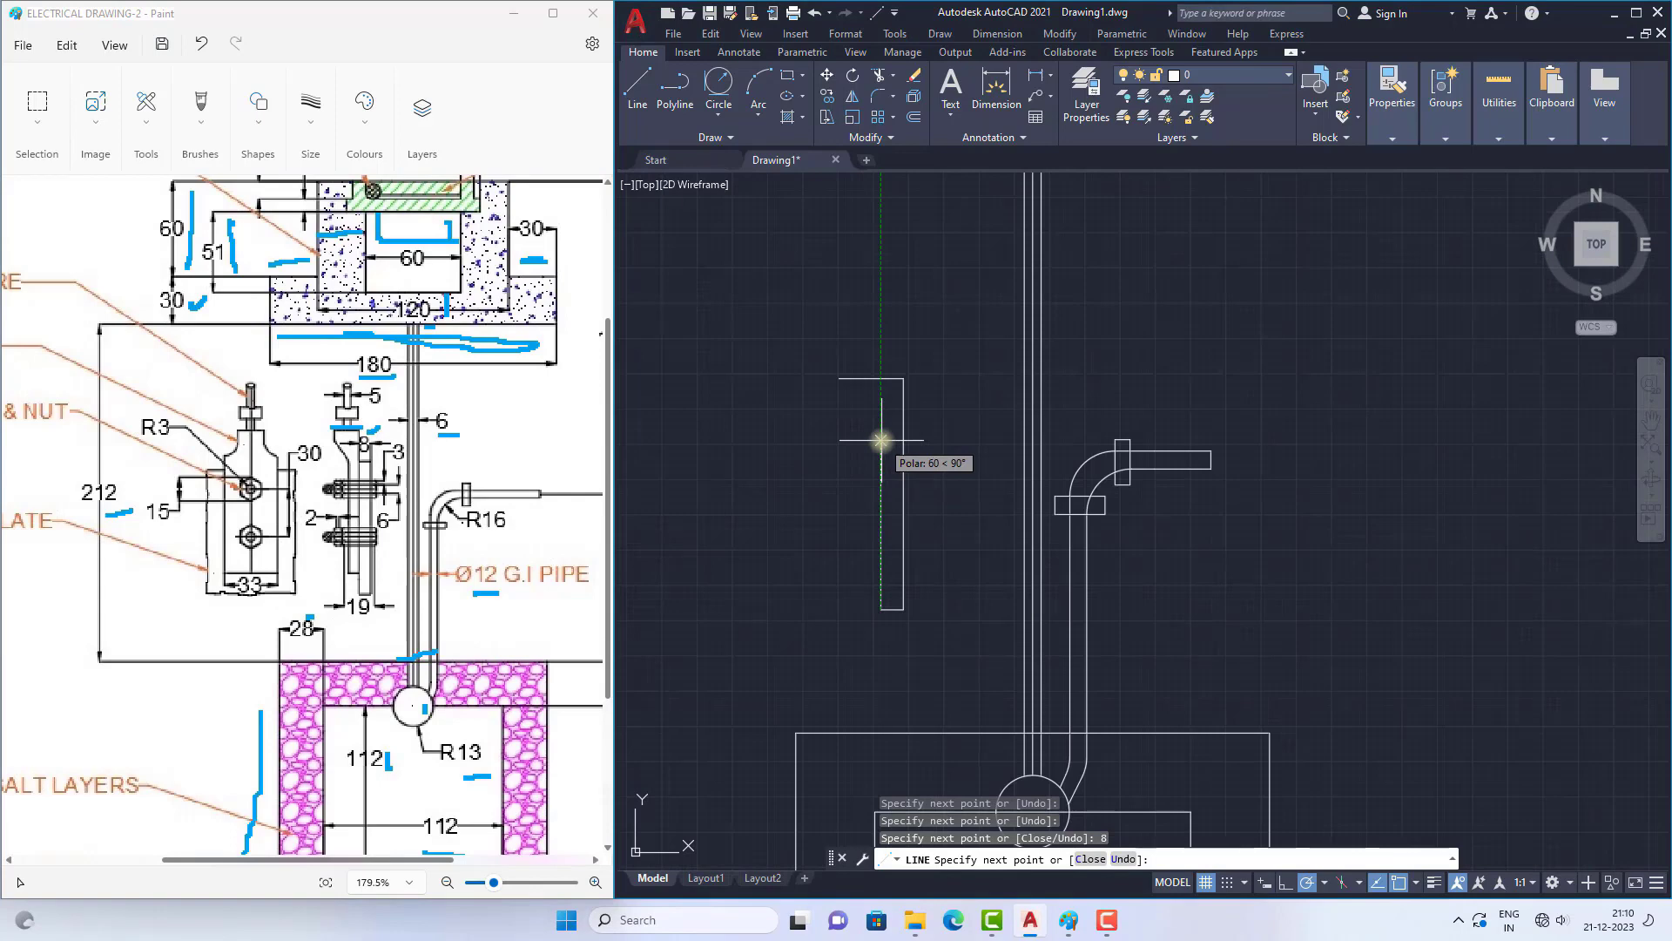
click(881, 440)
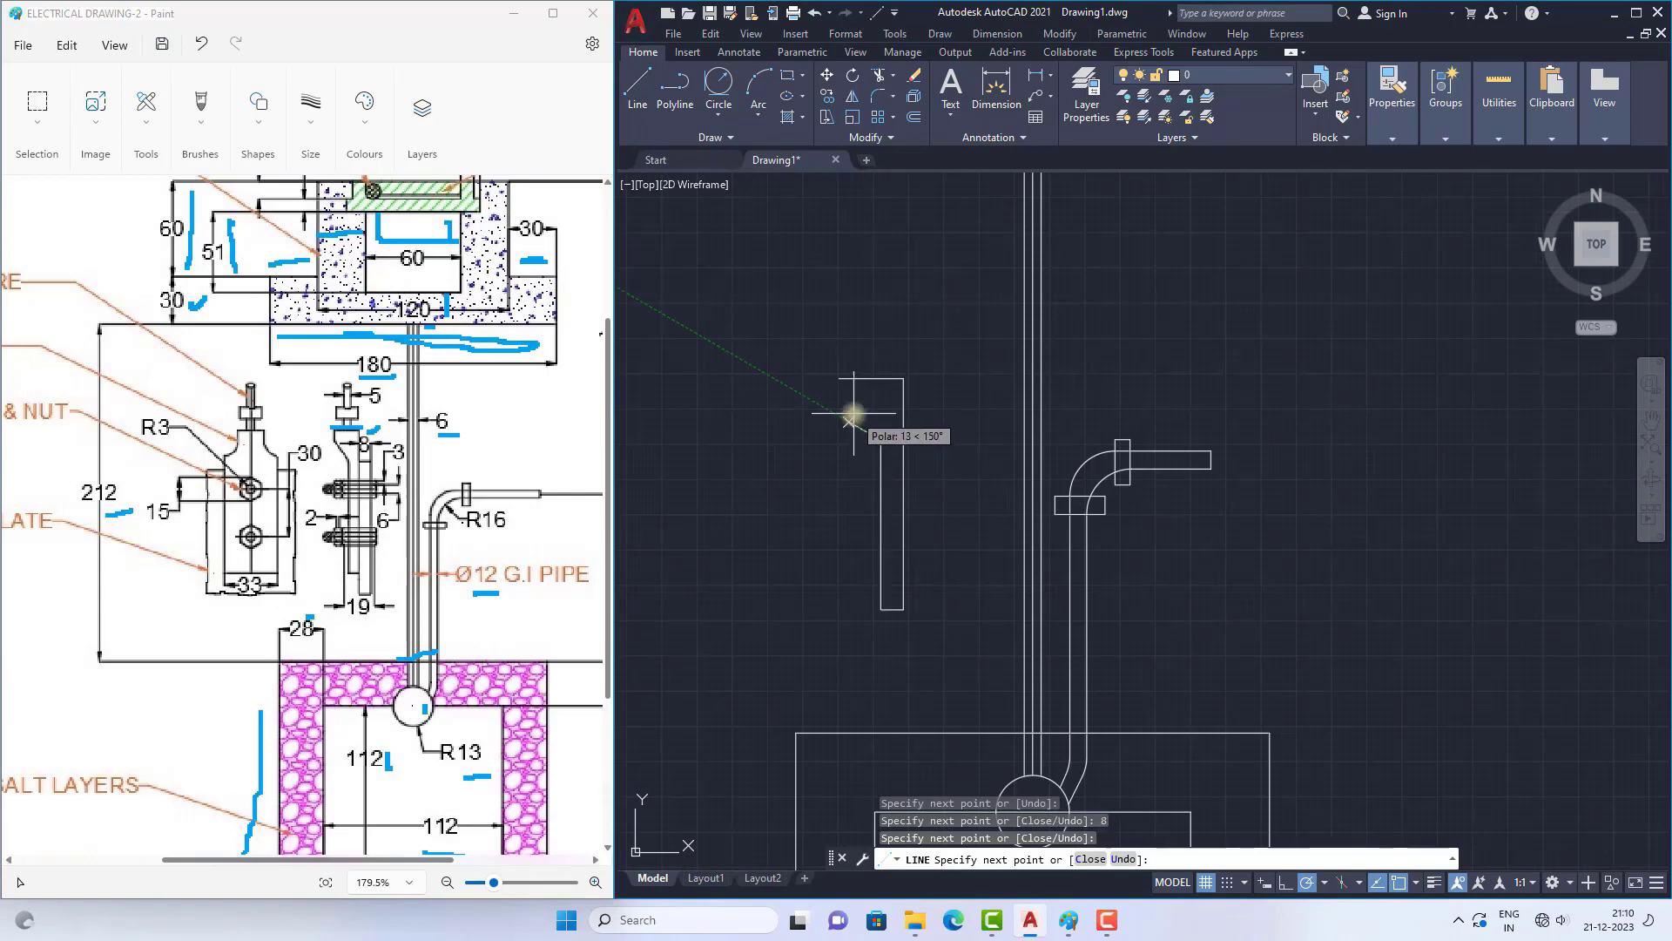
scroll(853, 412, up, 2)
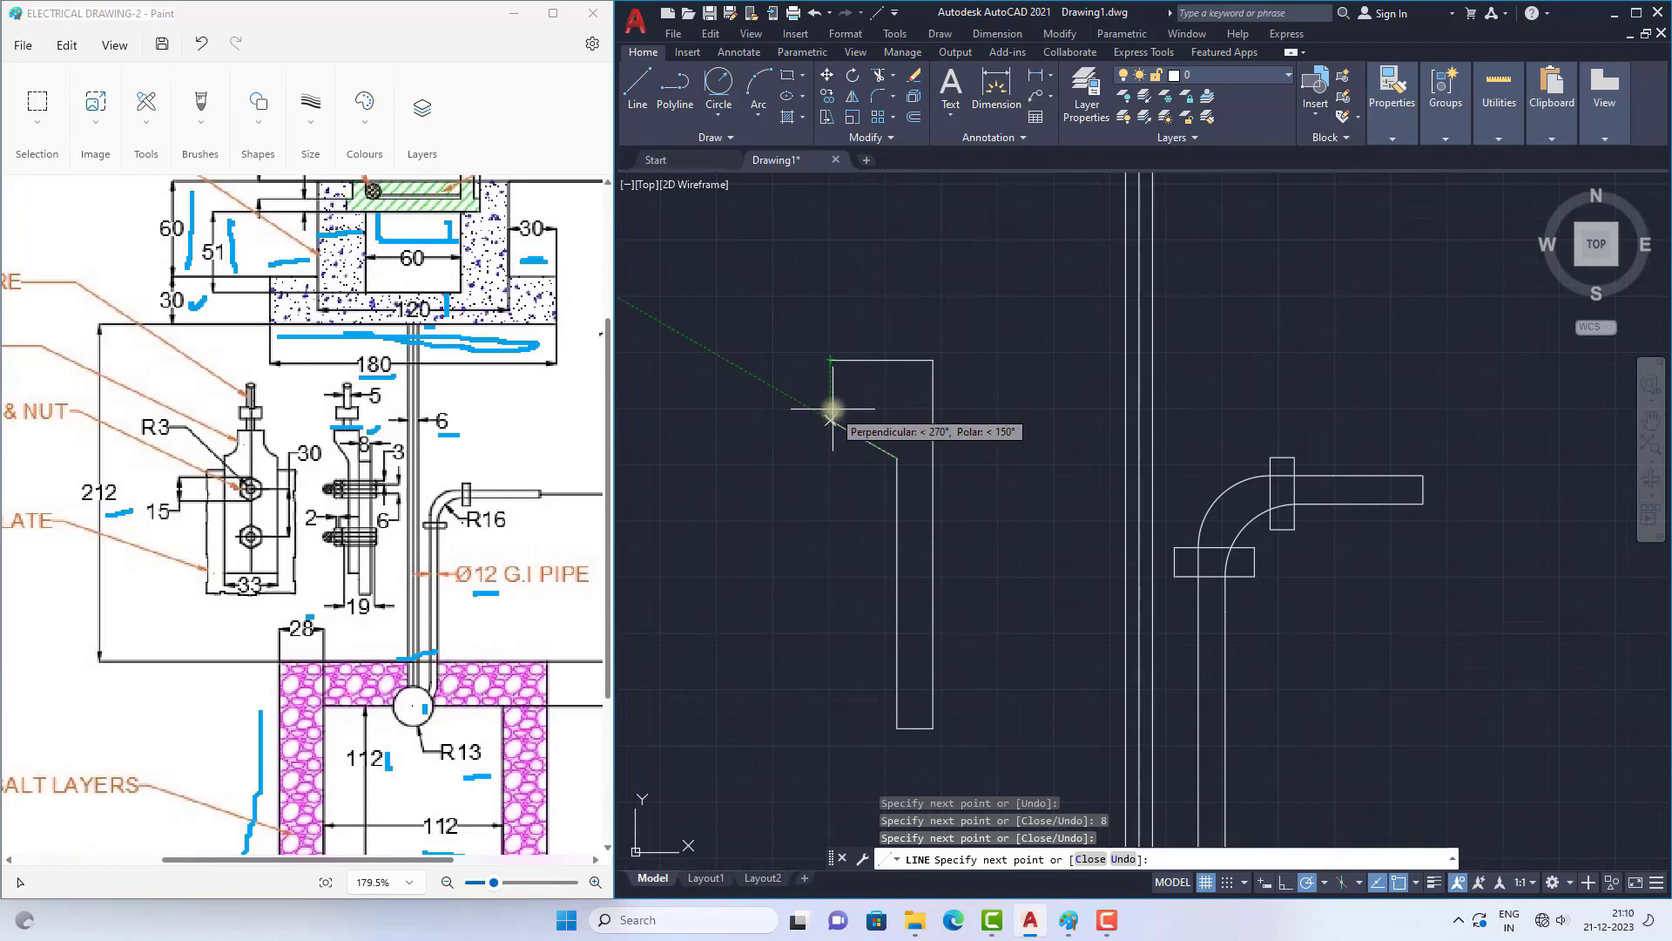
click(830, 403)
click(830, 360)
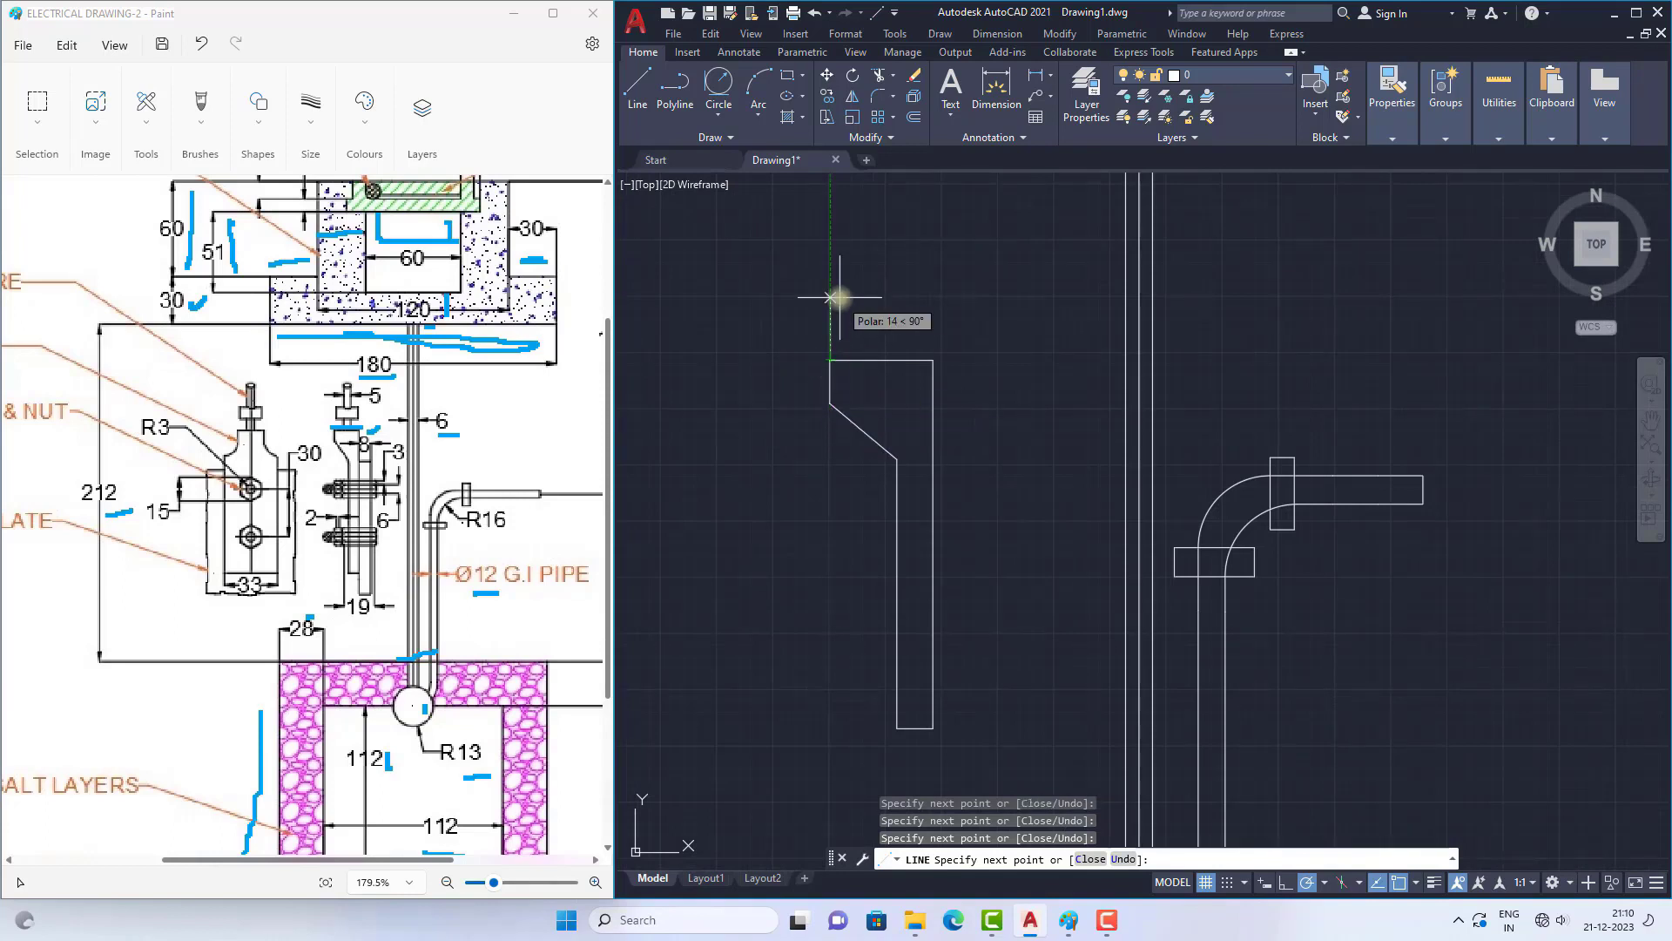
Step: Draw the plate outline against the thimble's right edge, 8 wide and about 70 high, starting just below the slanted part
right_click(831, 297)
click(863, 308)
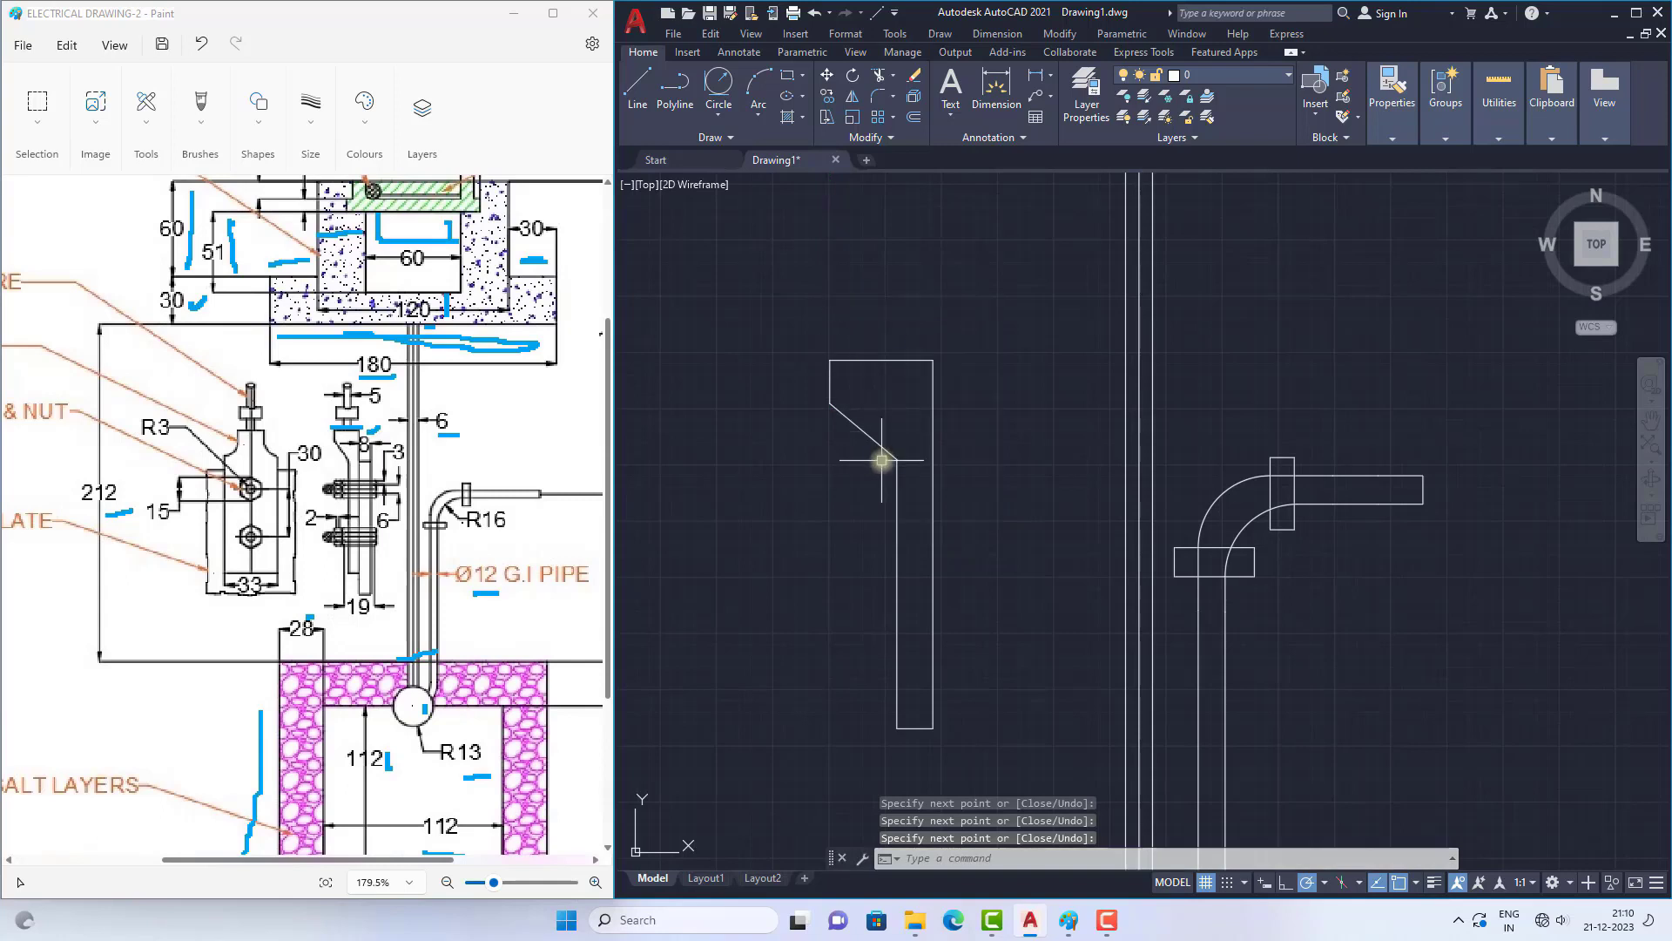
scroll(920, 434, down, 2)
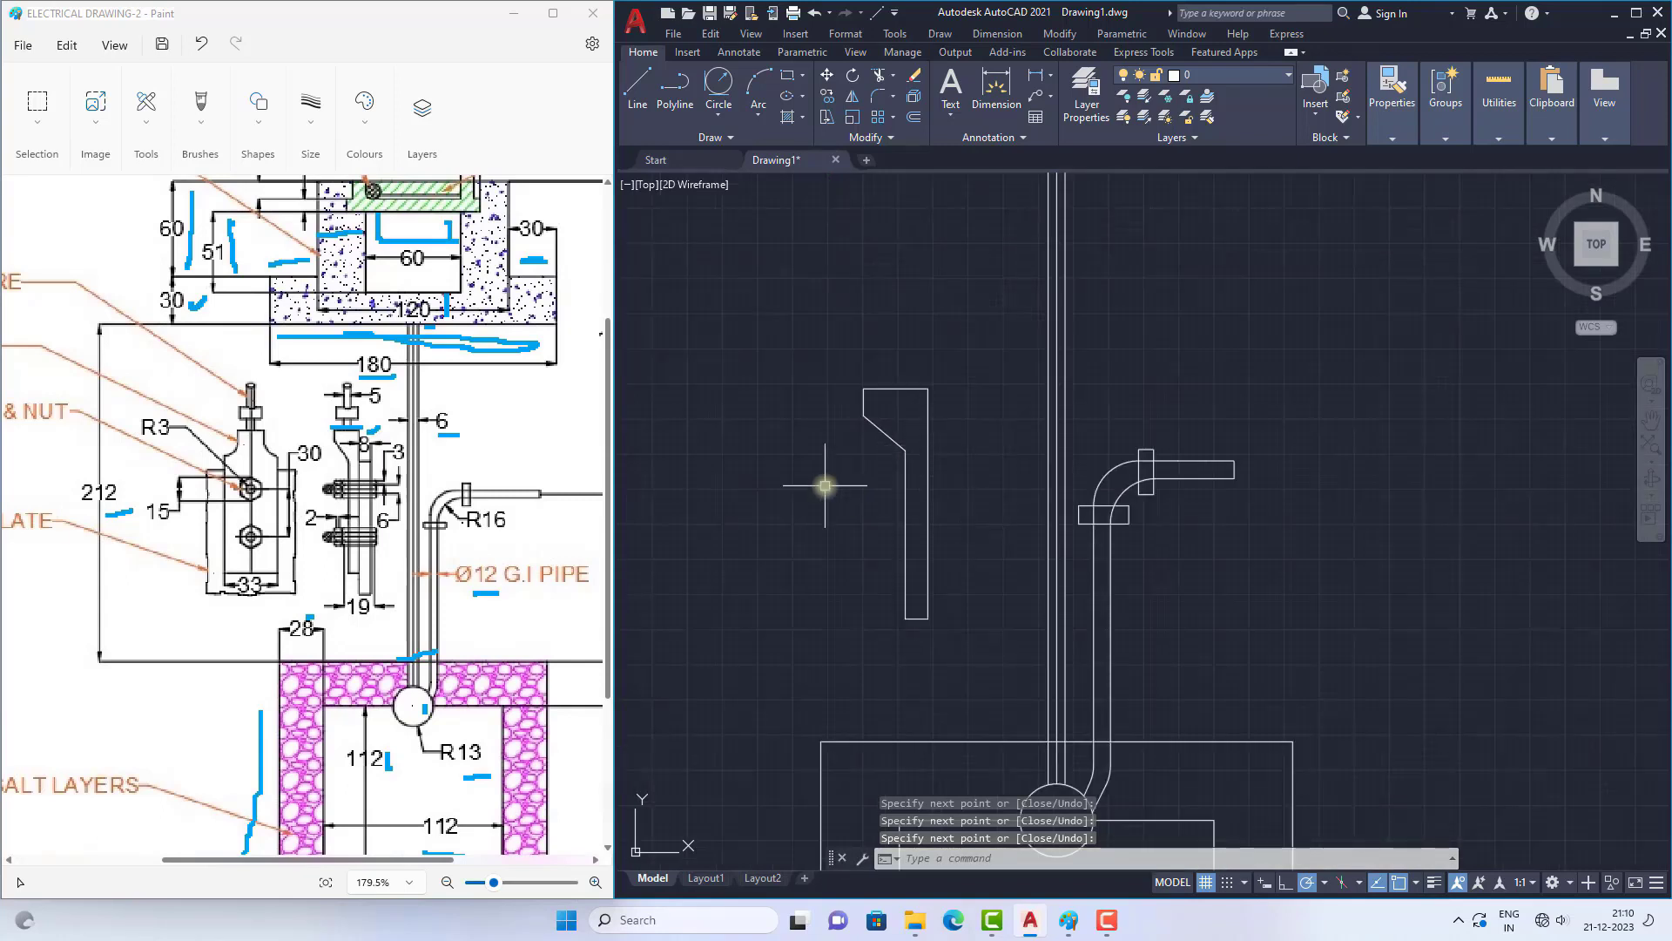
scroll(825, 486, down, 2)
scroll(922, 486, up, 2)
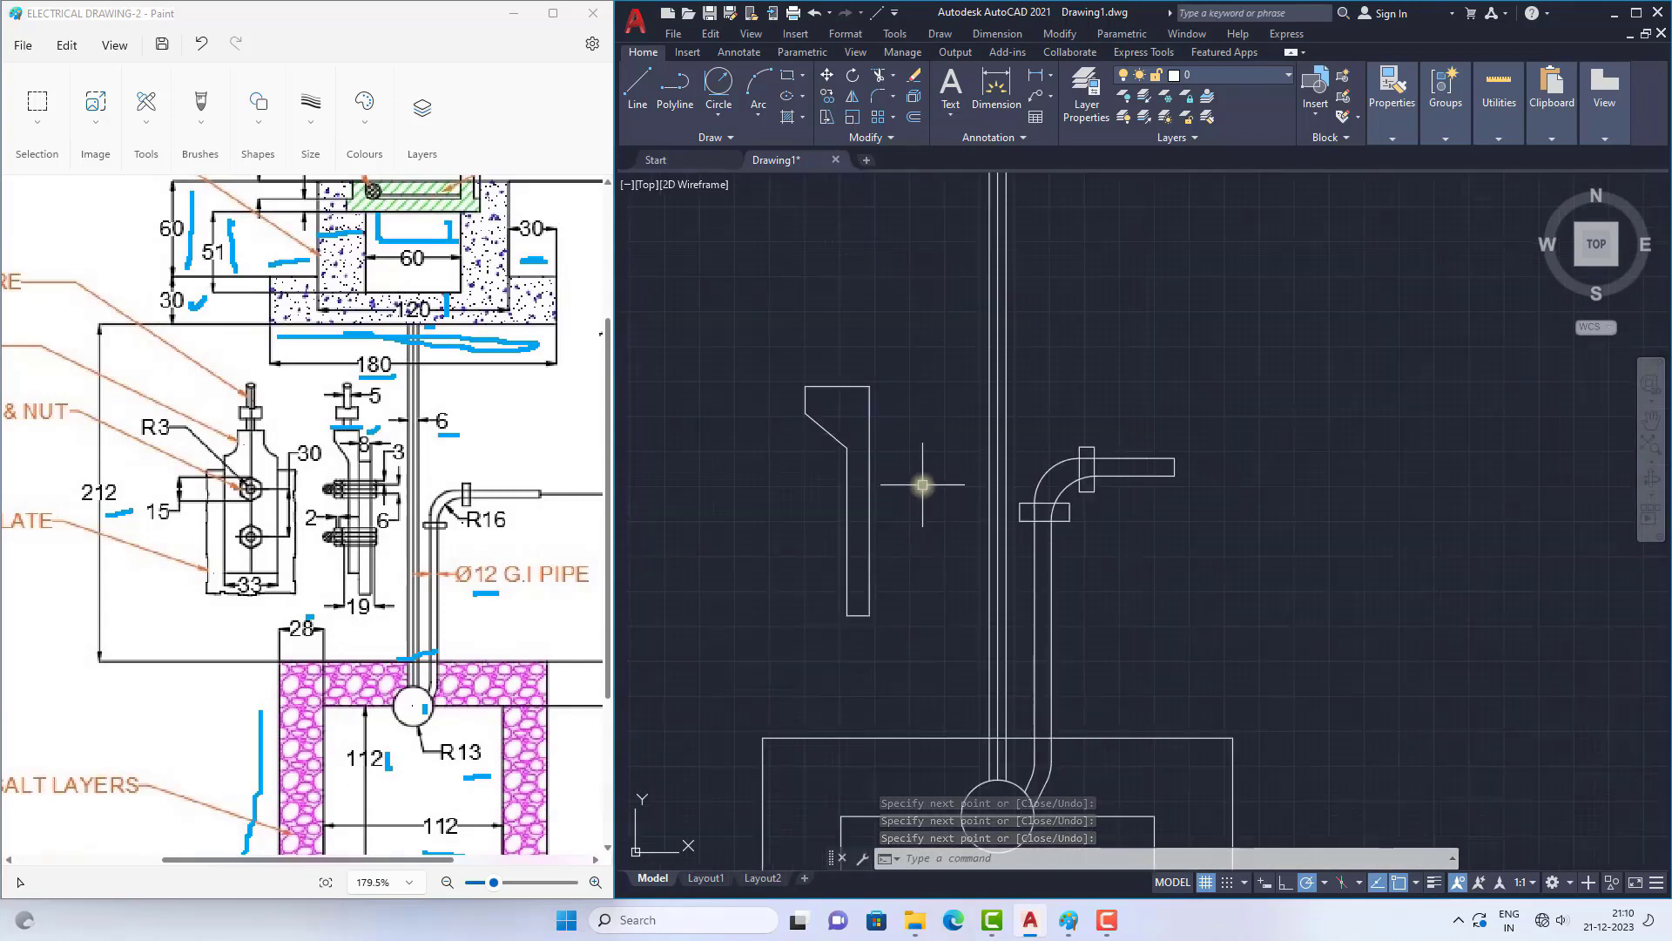
click(650, 83)
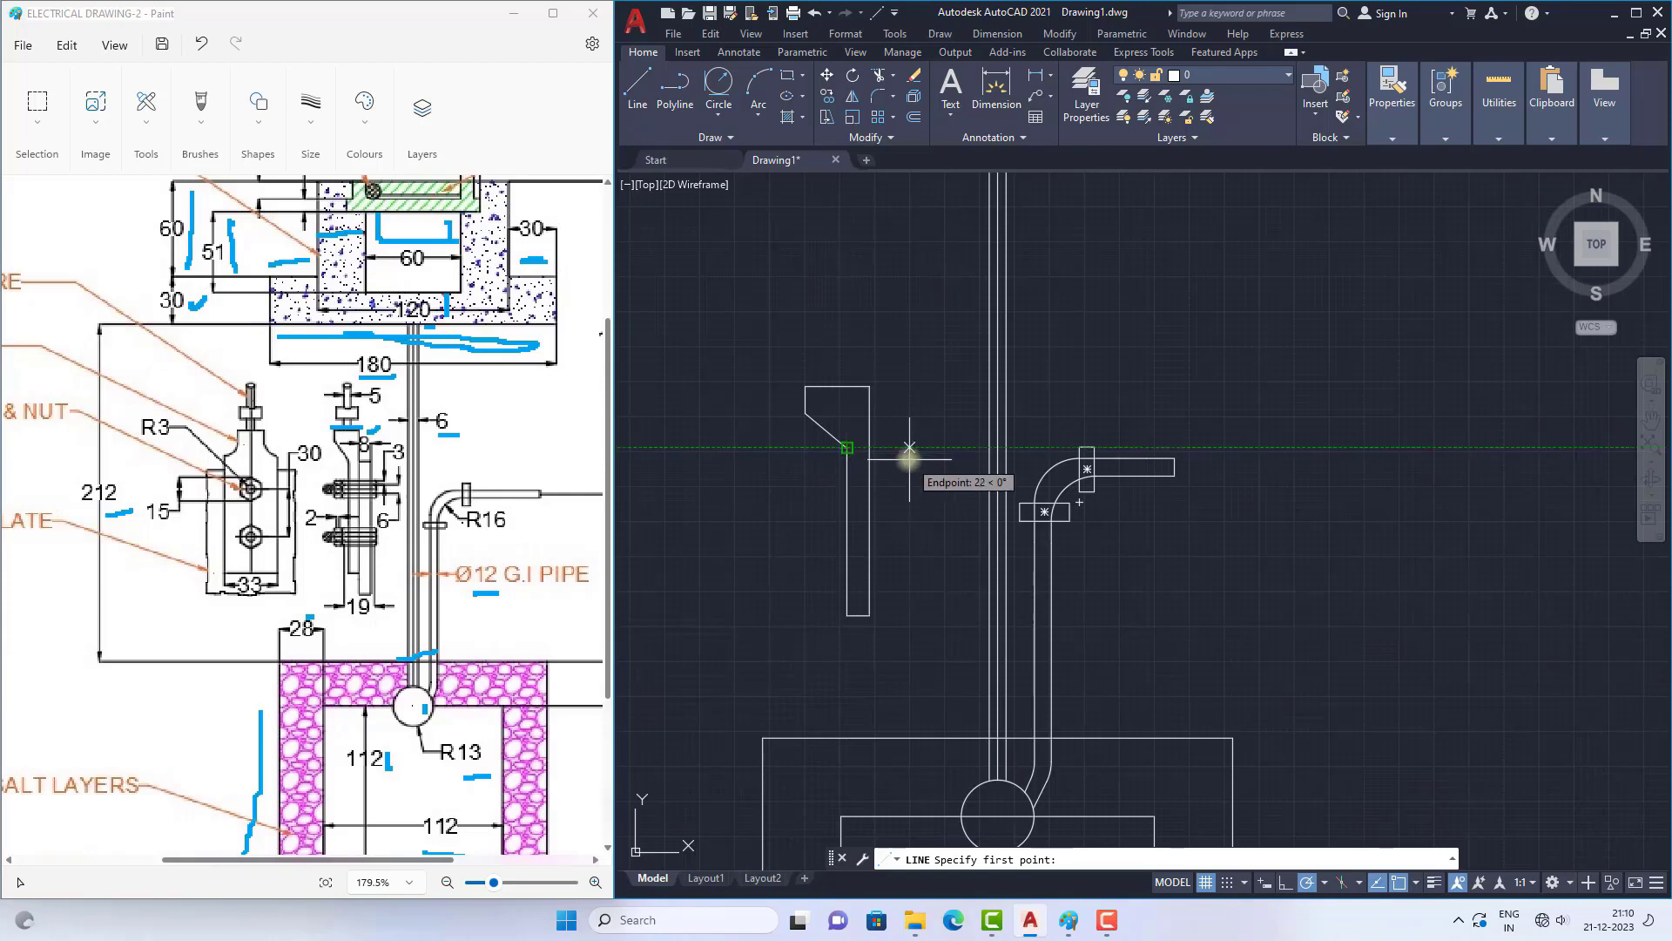
click(868, 451)
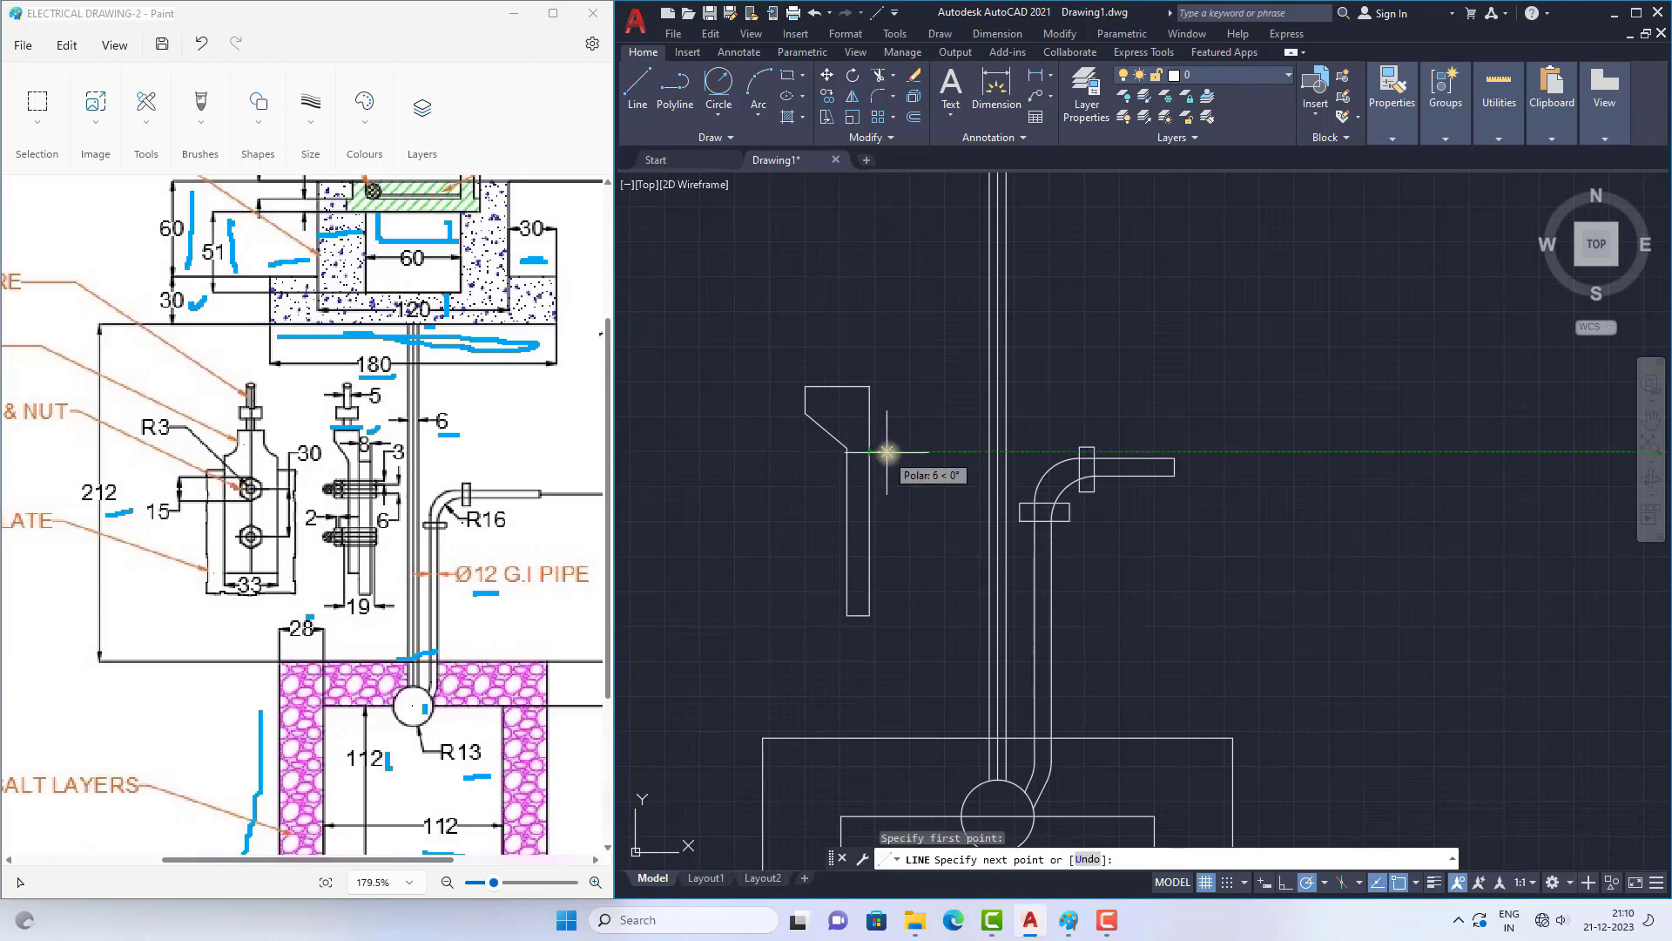
key(Return)
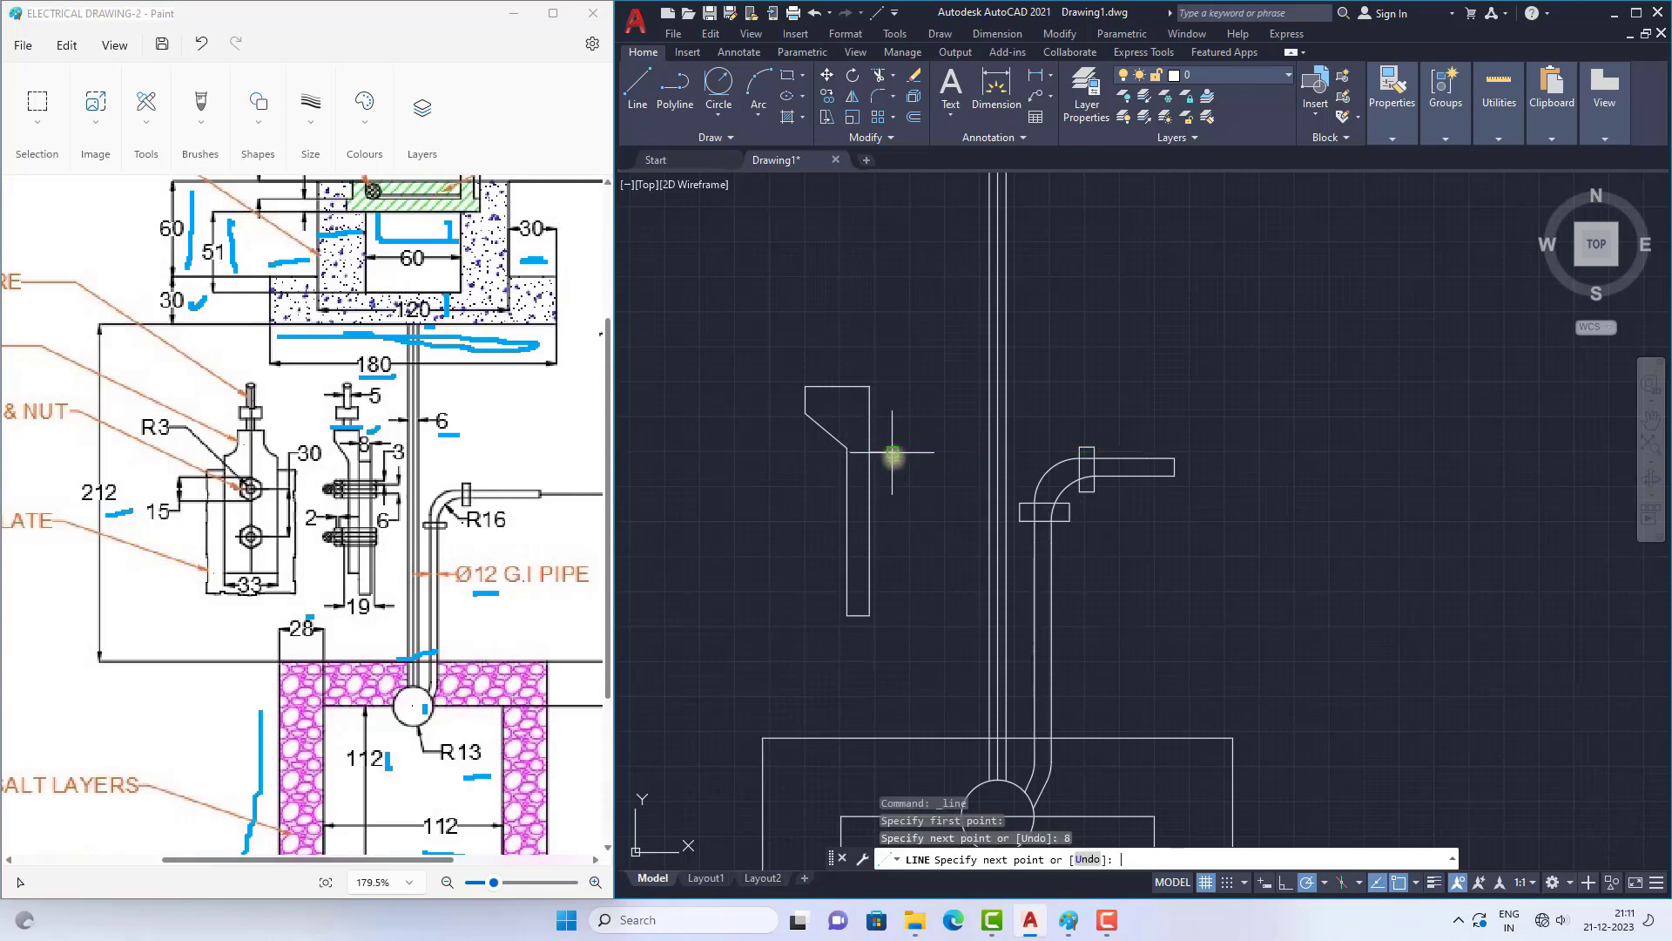
click(890, 647)
scroll(959, 519, down, 3)
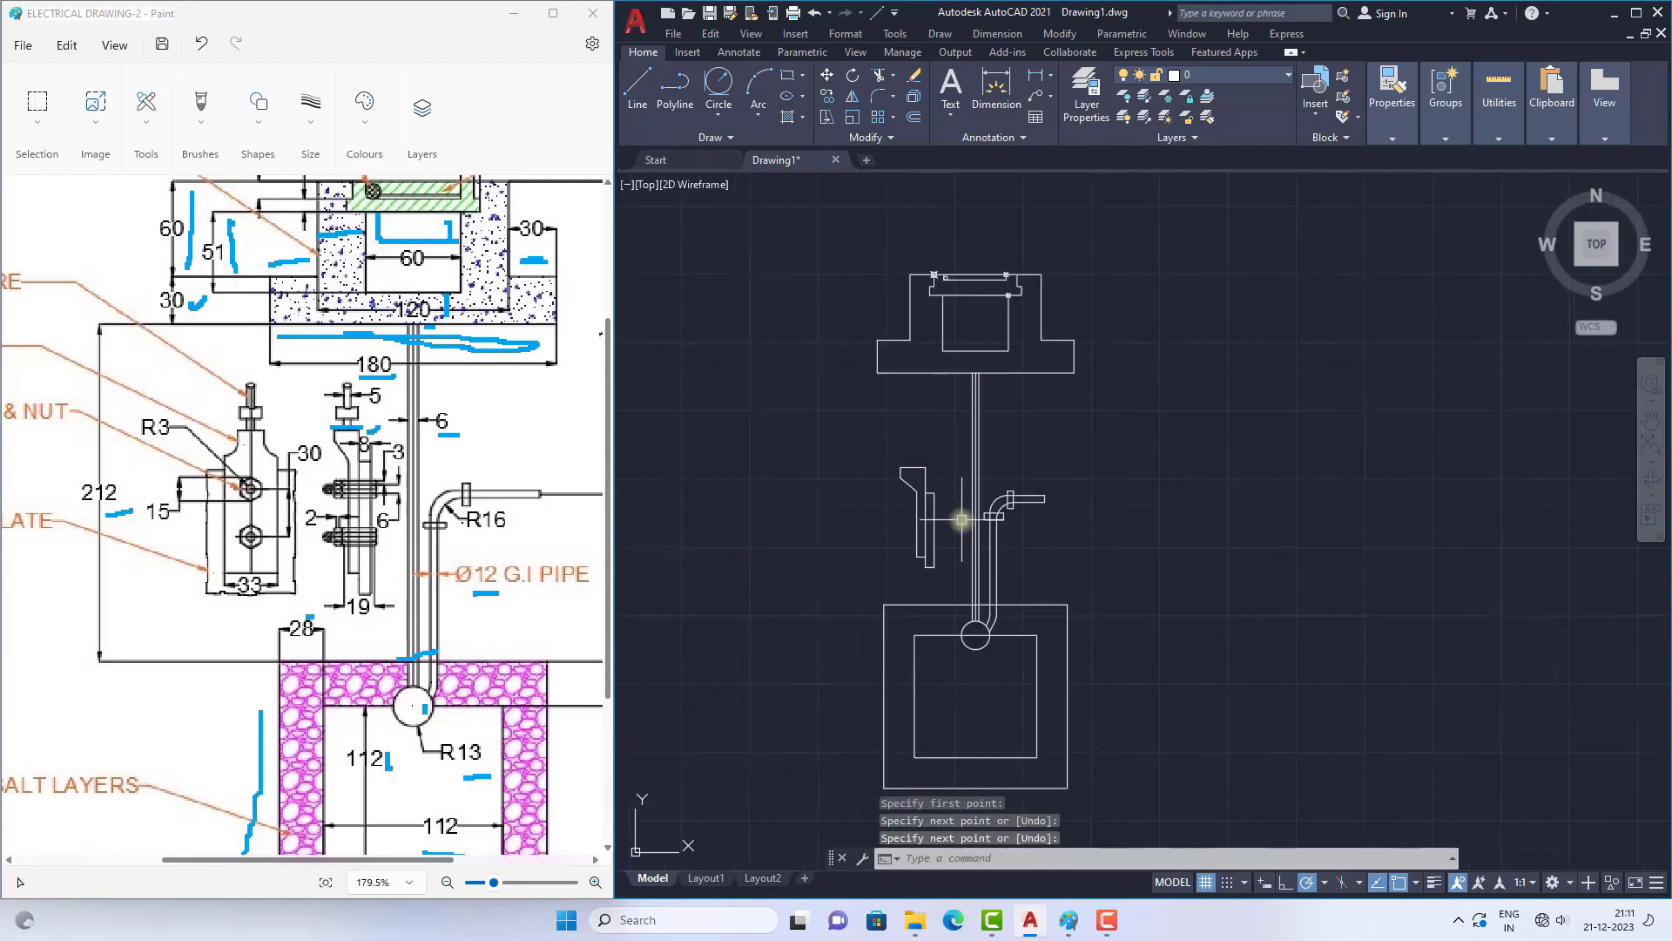
Step: Draw a horizontal bolt line about 29 long across the upper part of the thimble and plate
scroll(959, 562, up, 1)
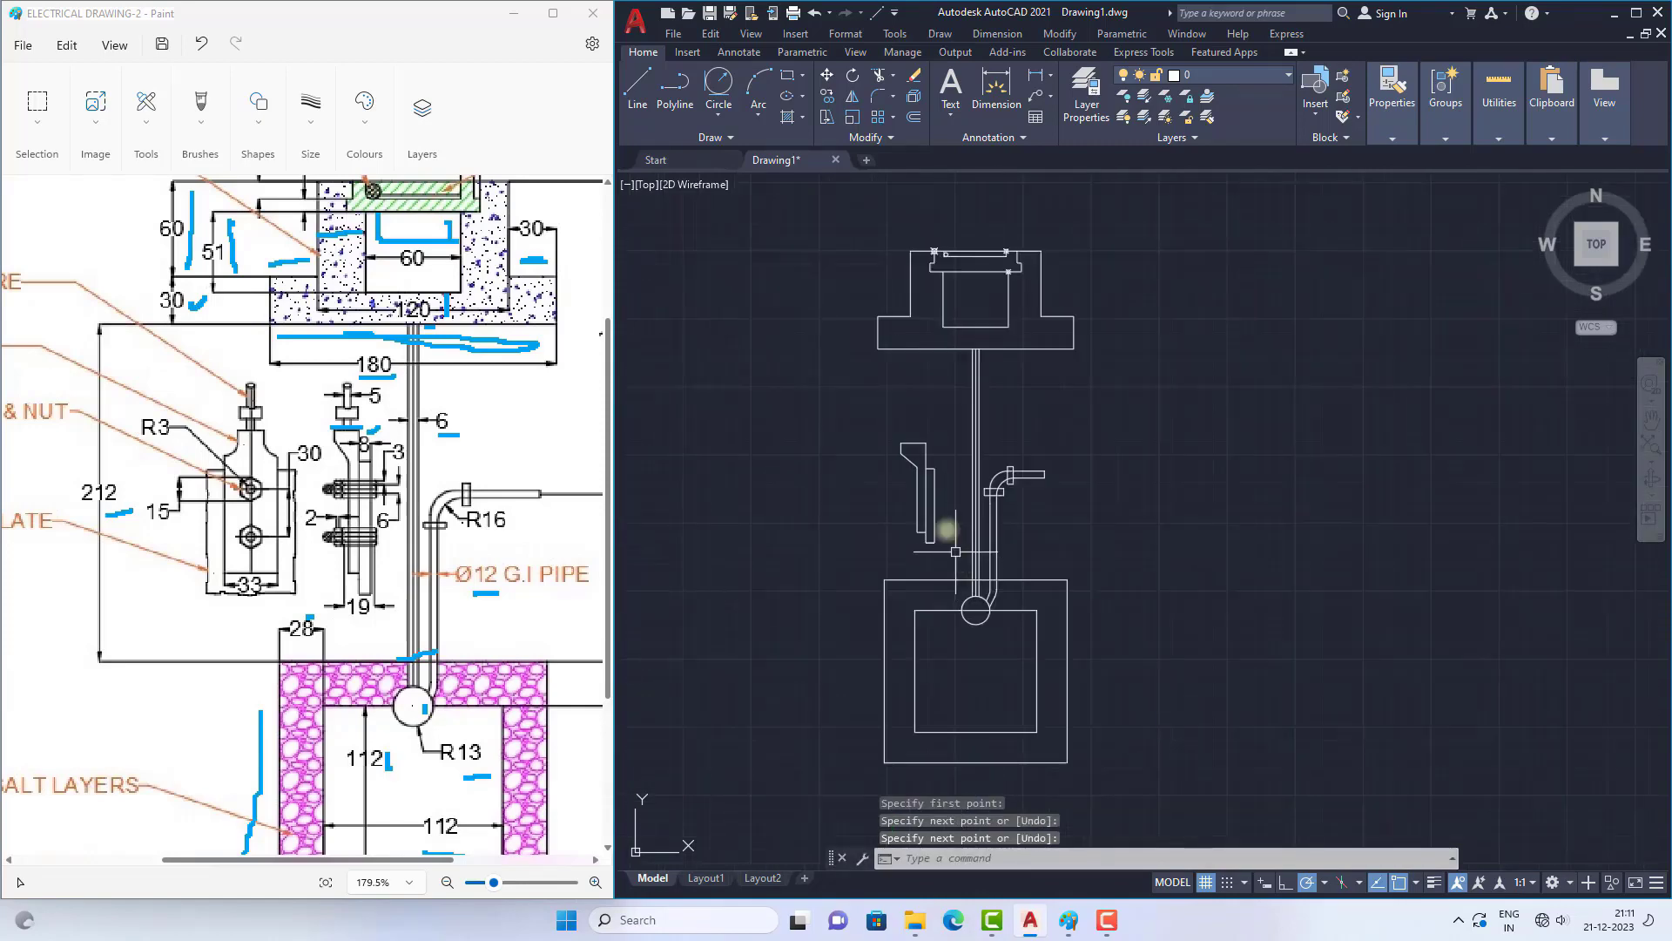
scroll(942, 518, up, 5)
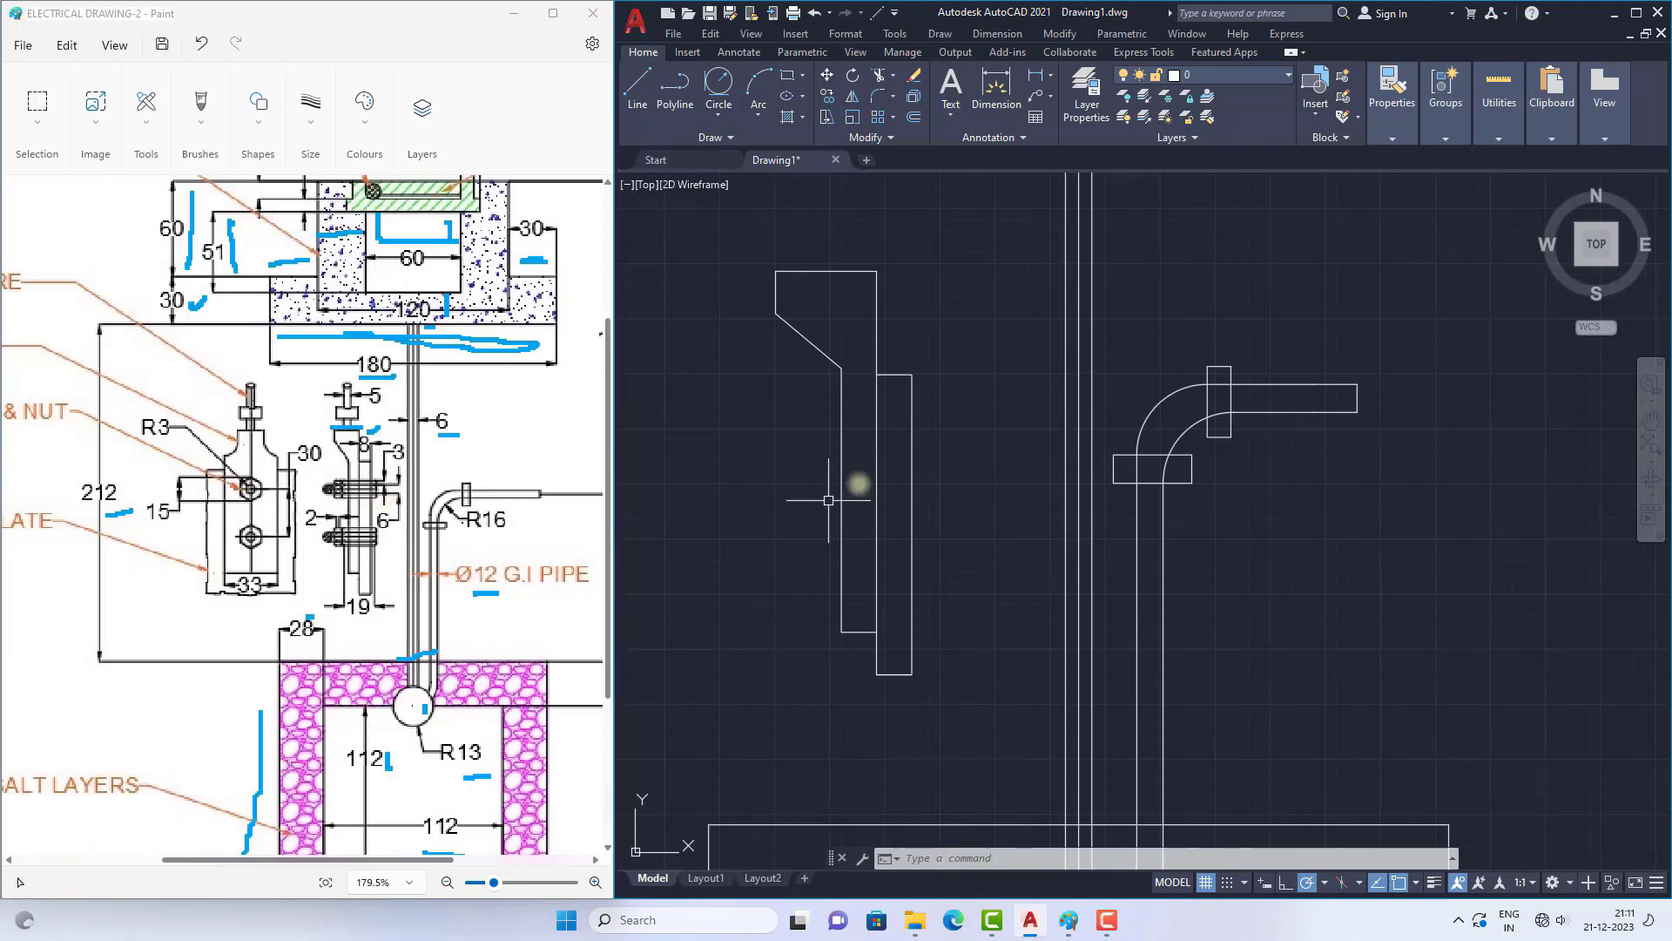
click(635, 97)
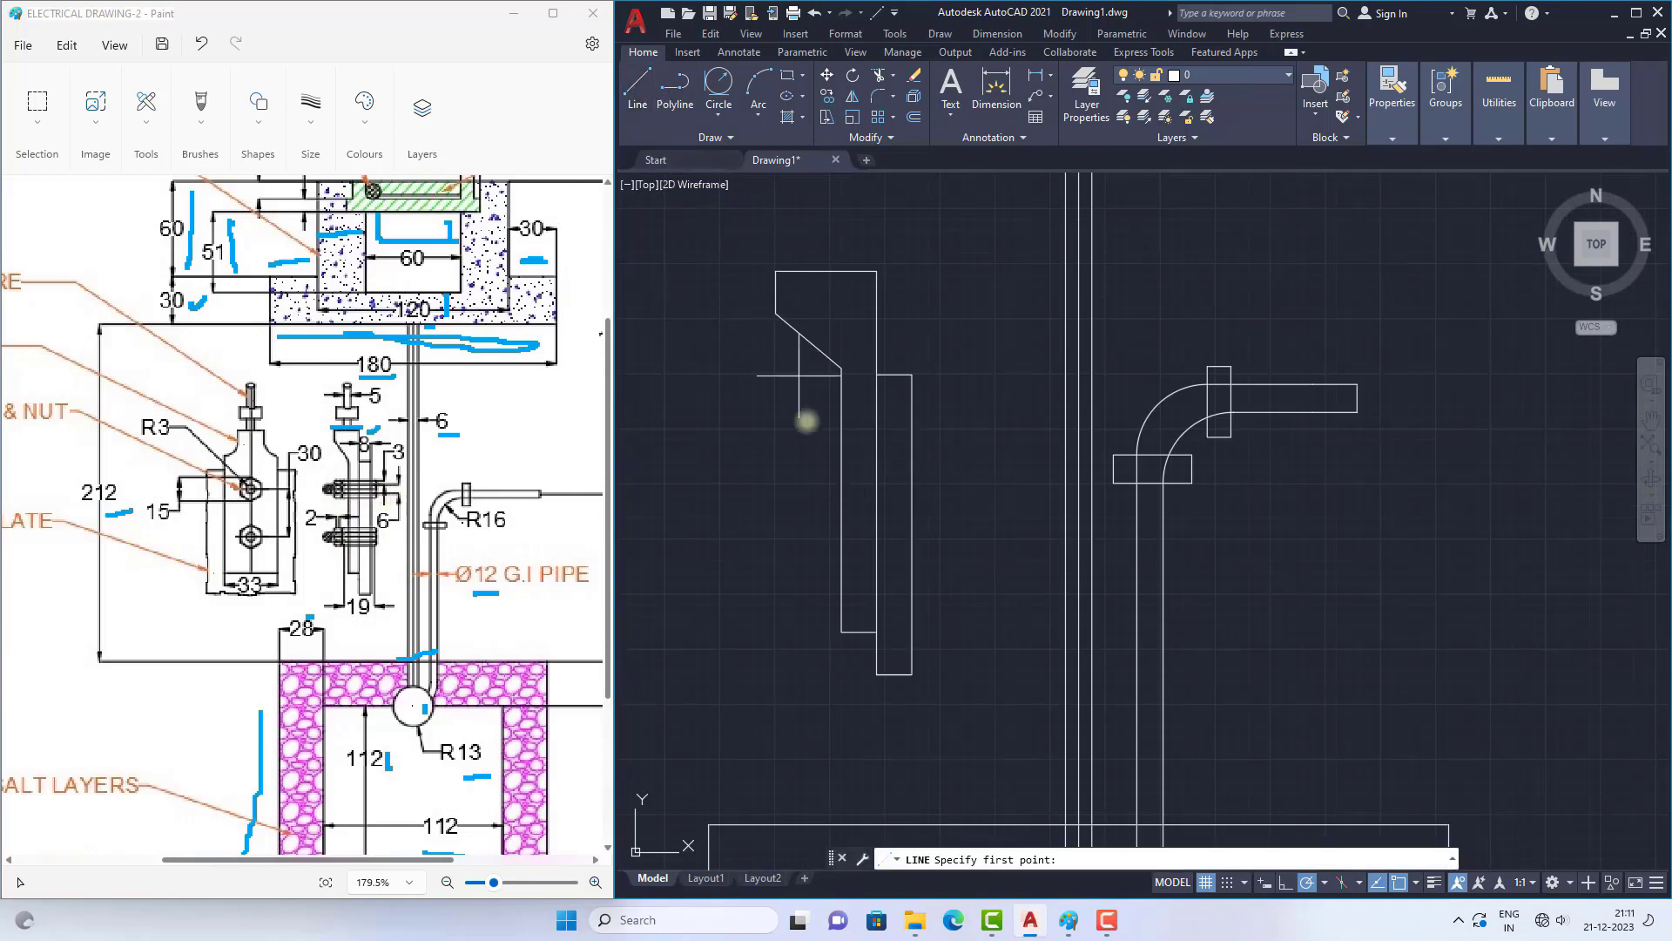
click(813, 440)
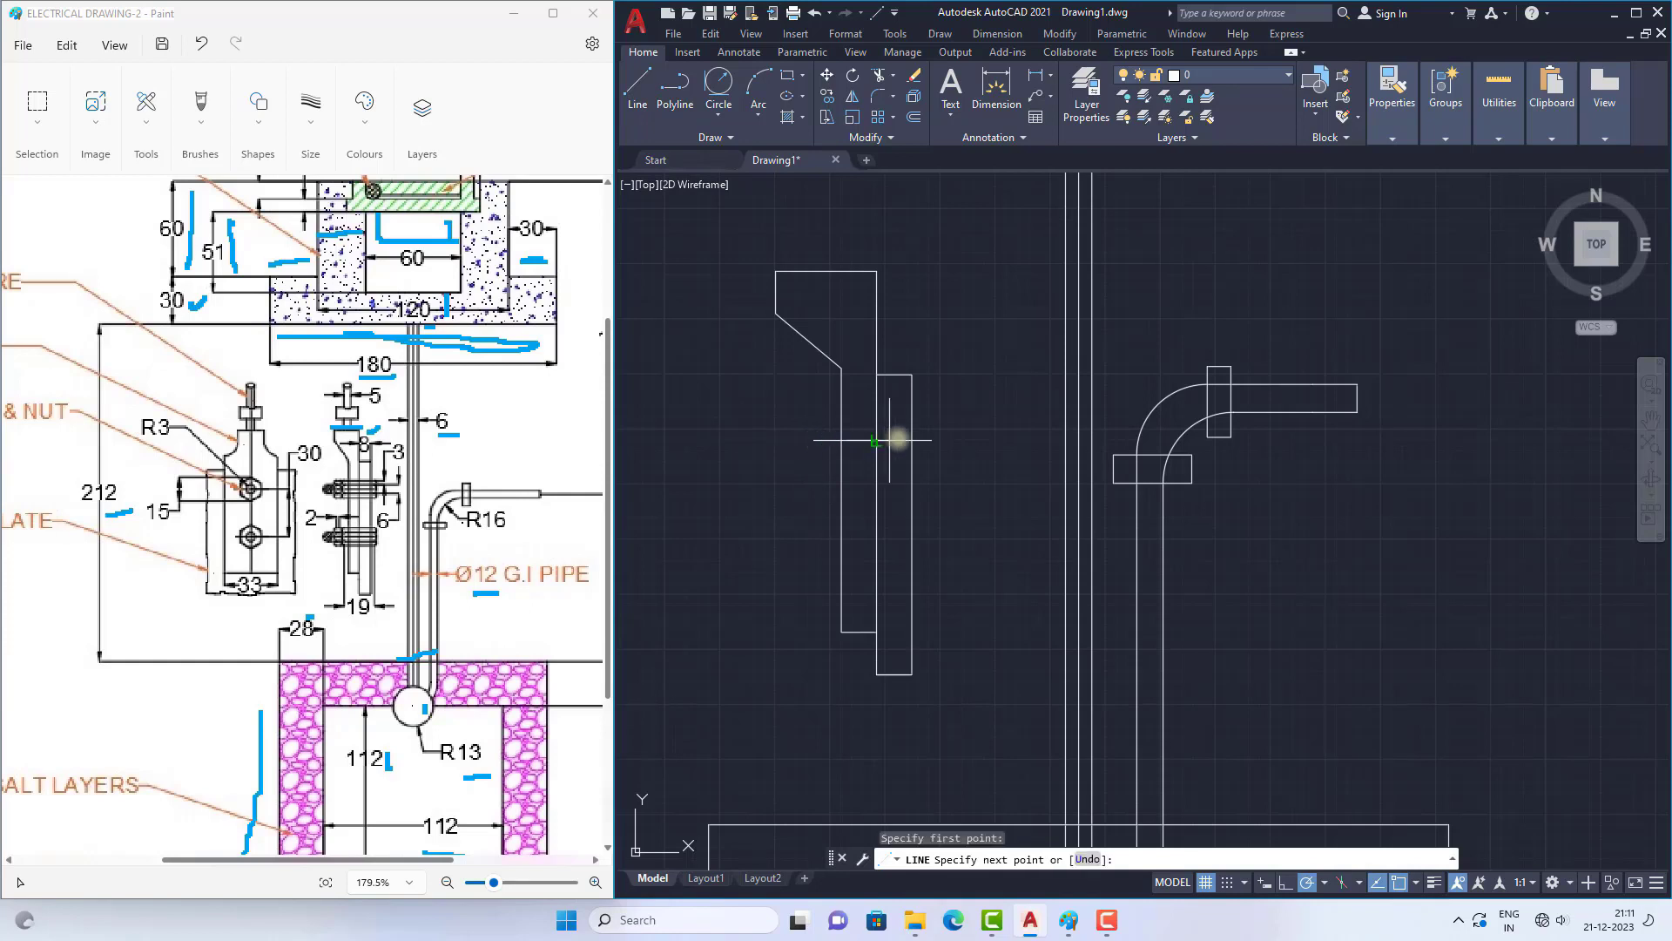
click(940, 440)
key(Escape)
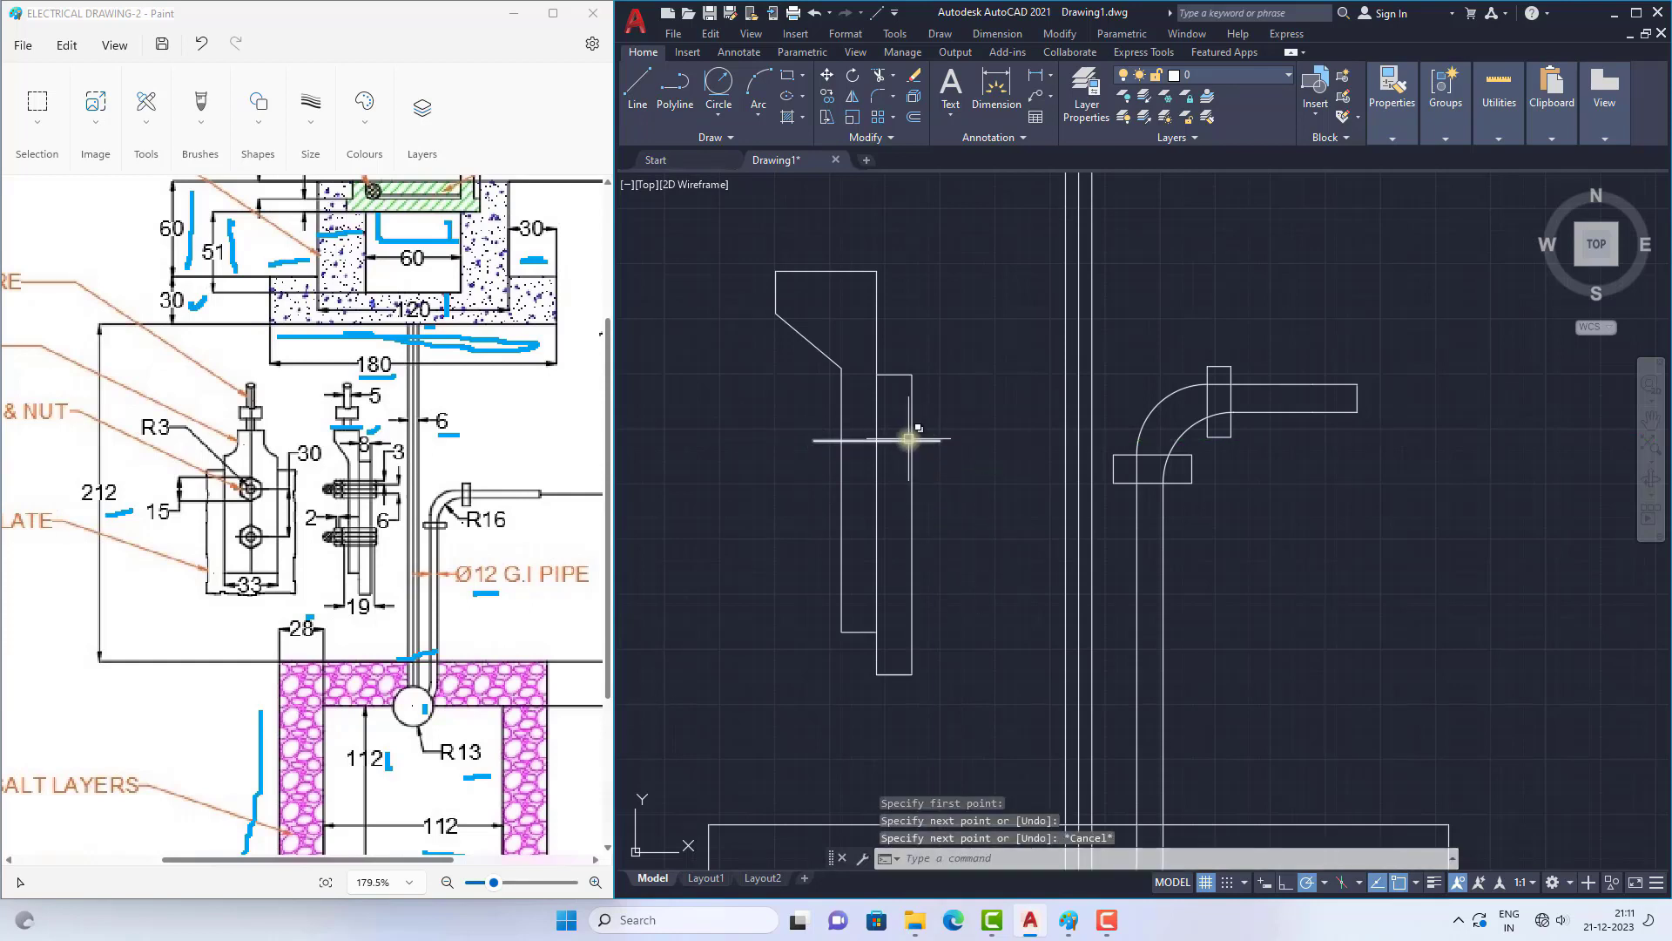
Step: Offset the horizontal bolt line that crosses the thimble and plate
scroll(884, 440, up, 2)
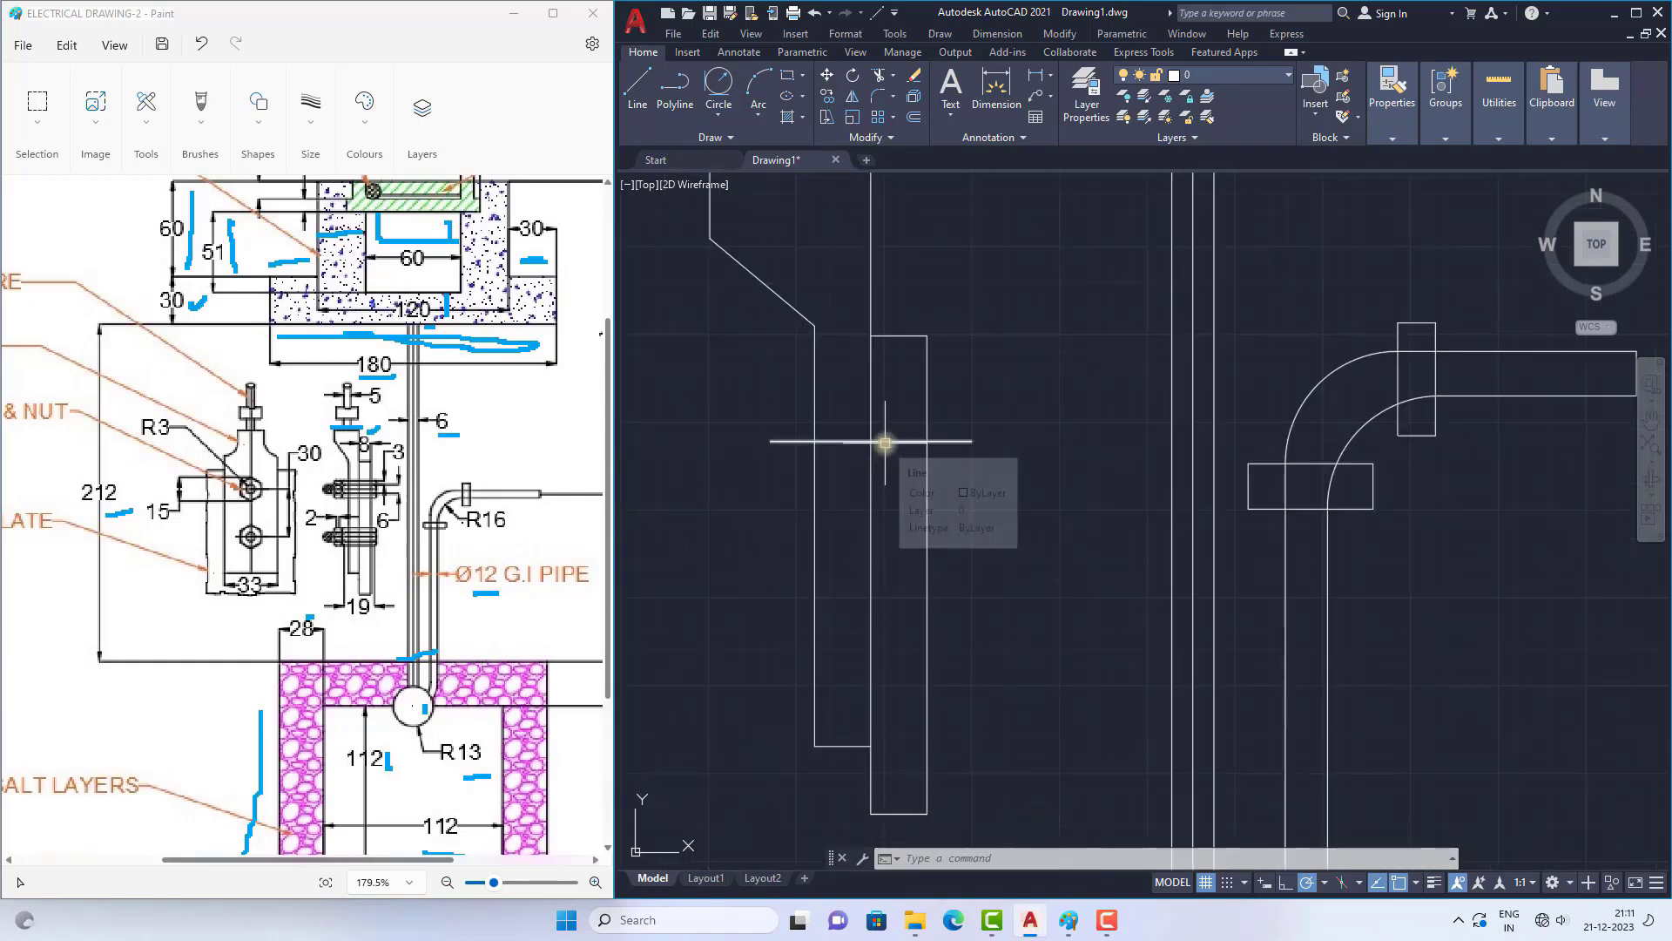
text(o)
key(Return)
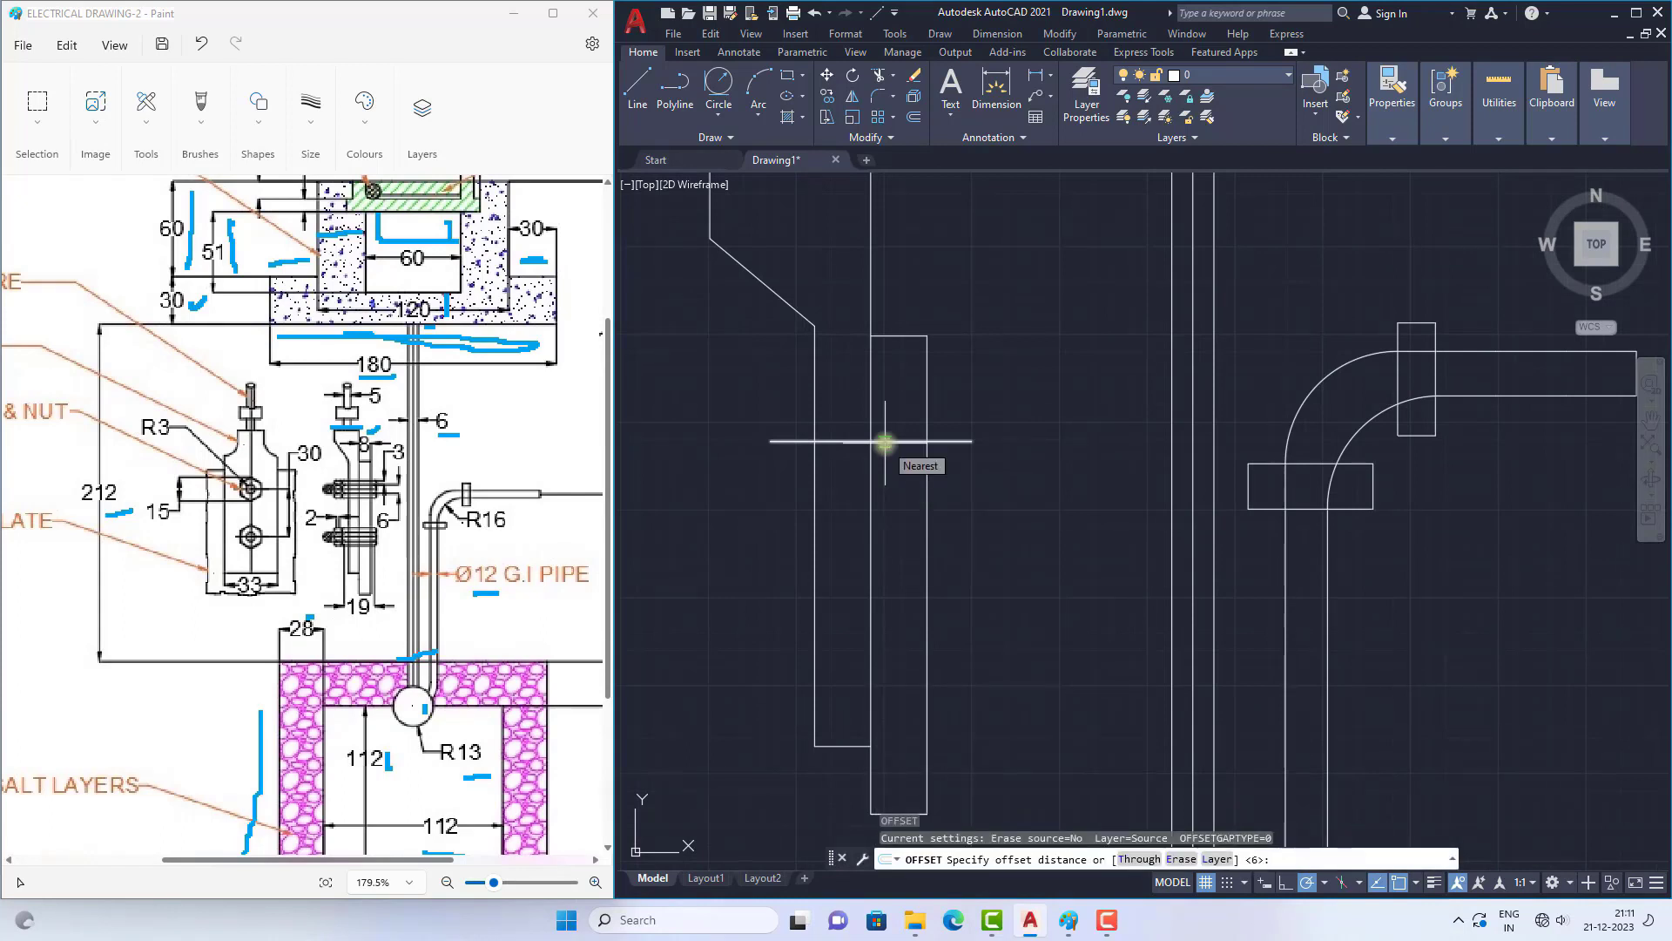
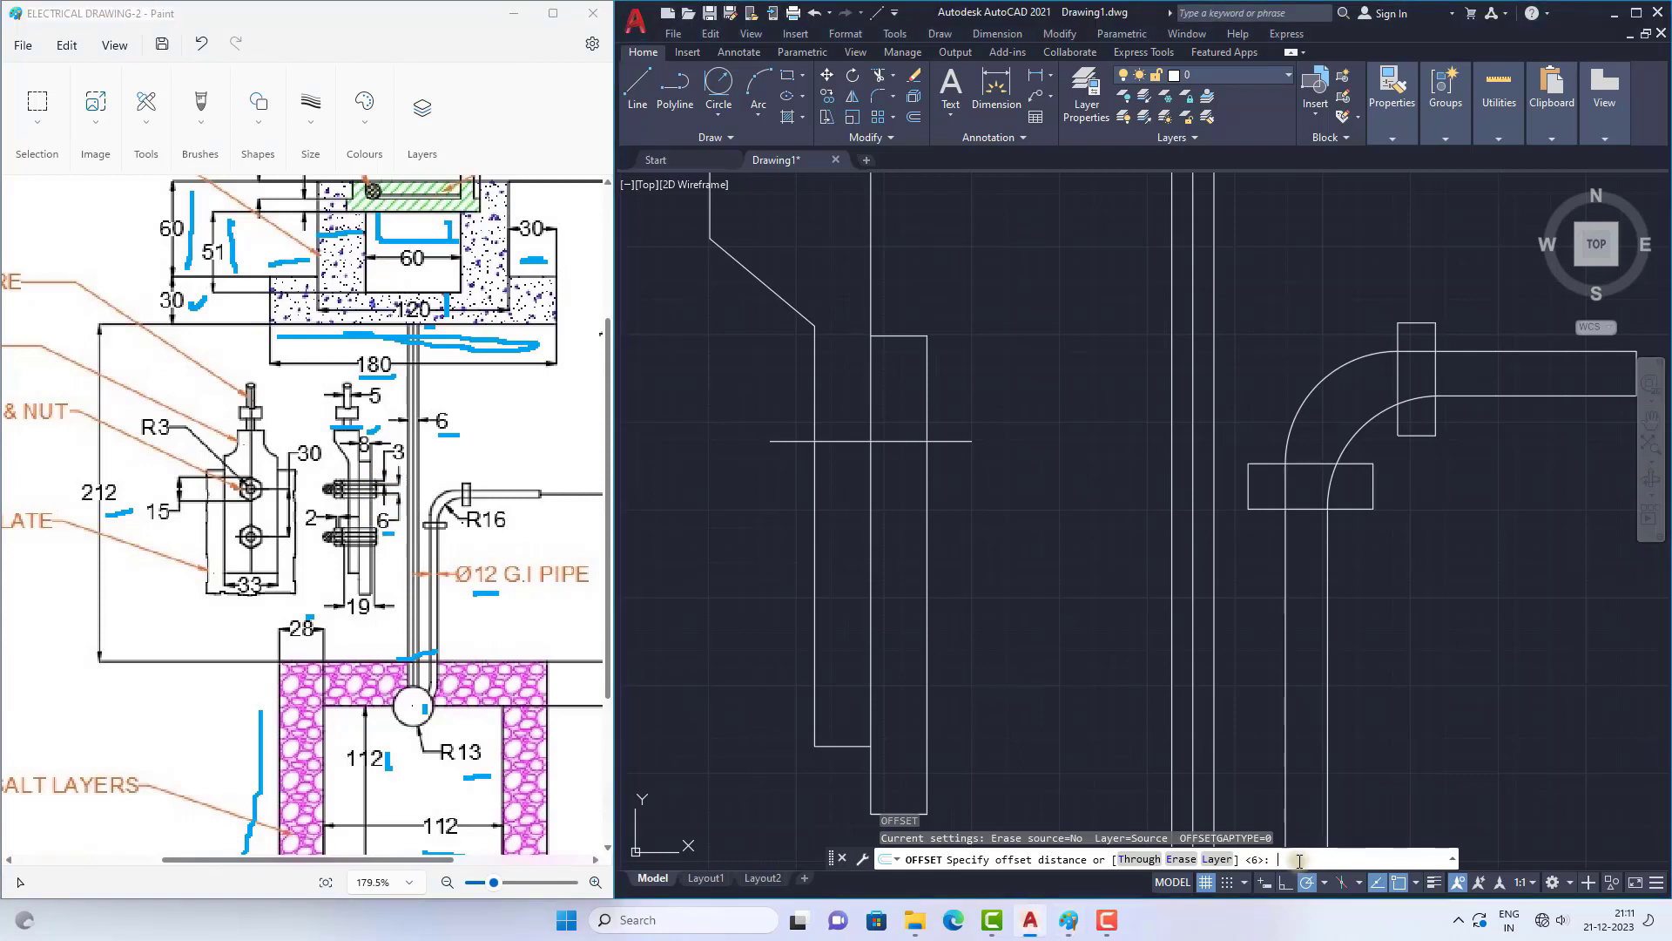
Step: Offset the horizontal bolt line by 6 to create one copy above it and one below it
key(Return)
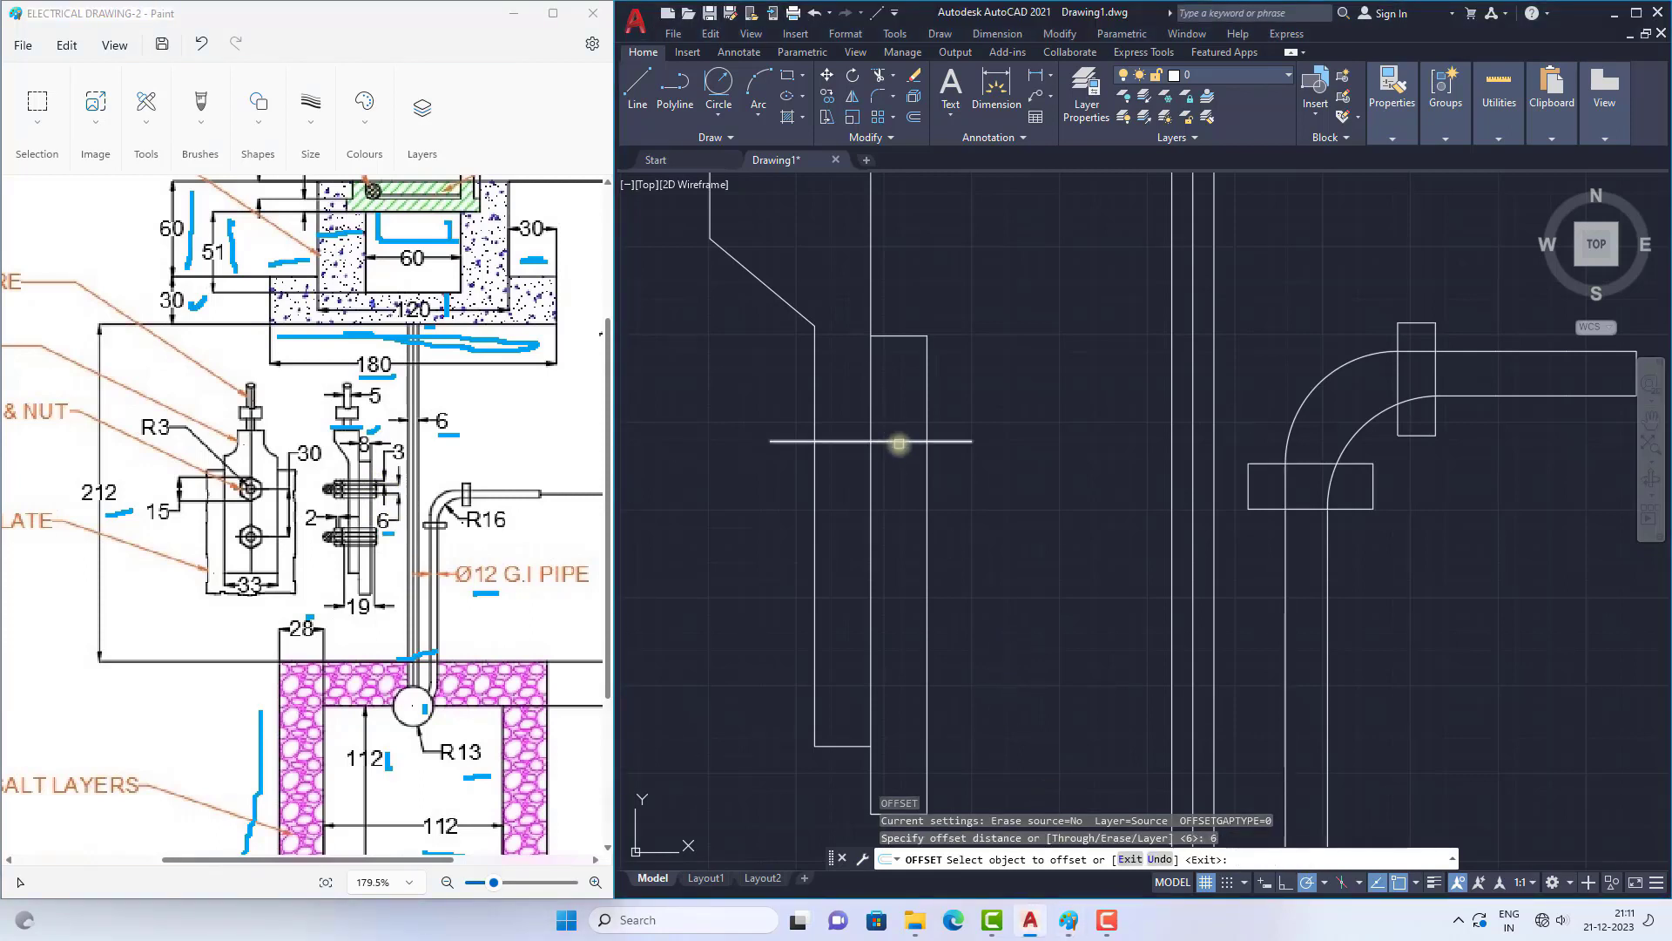
click(899, 442)
click(894, 430)
click(894, 442)
click(895, 471)
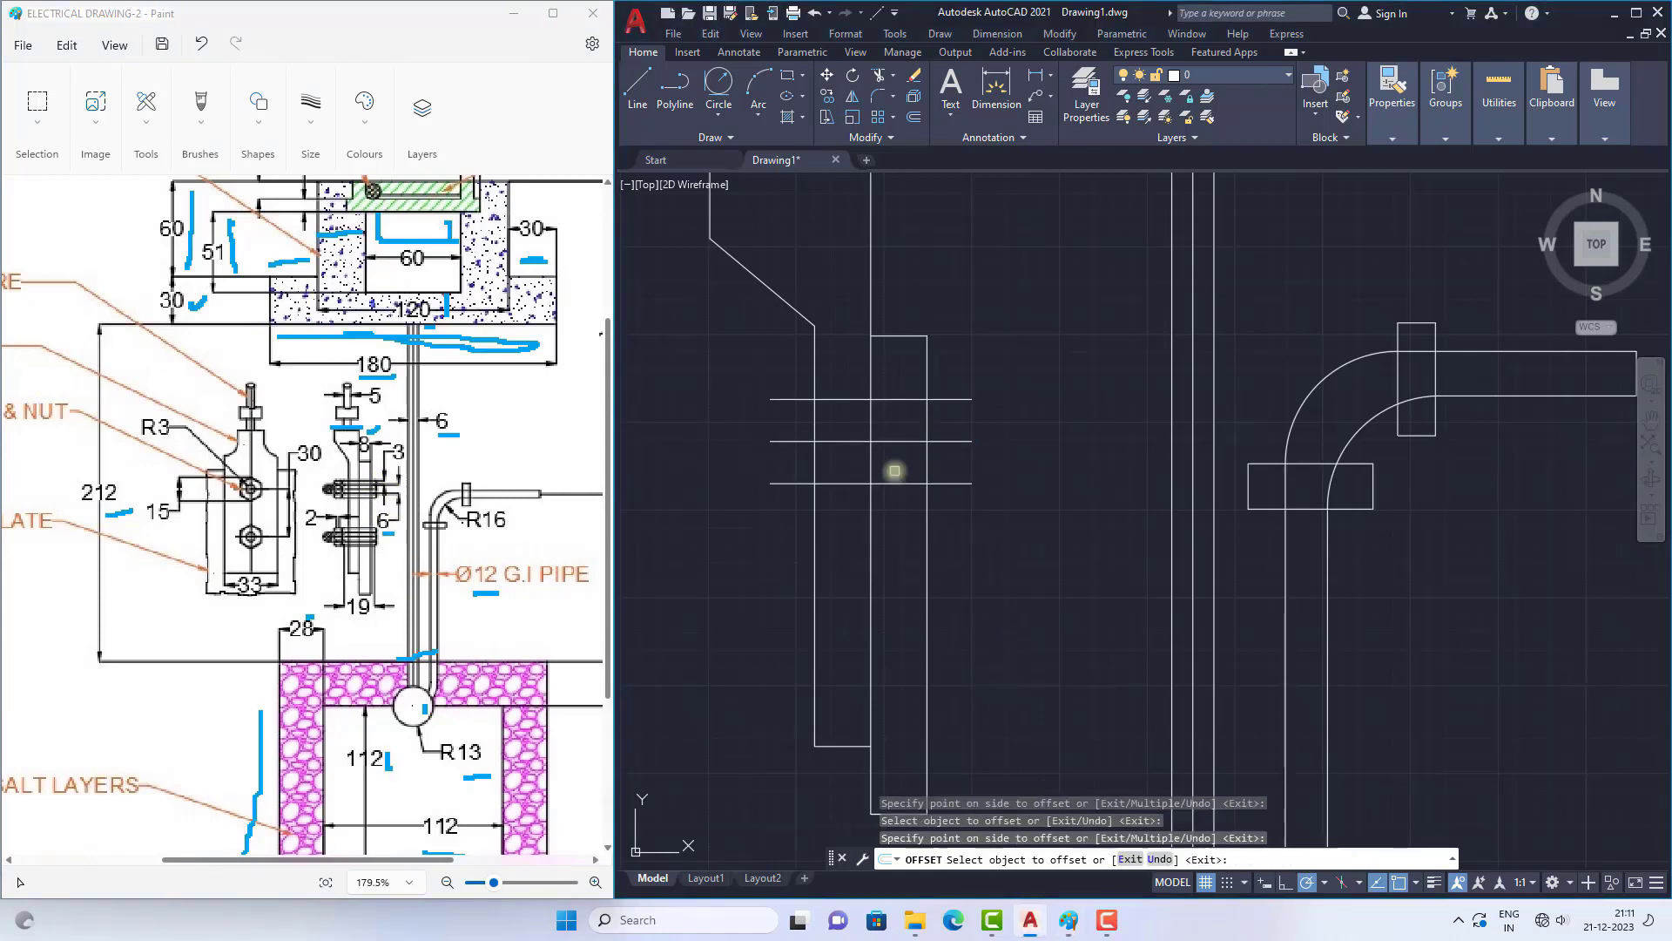
scroll(894, 471, down, 3)
scroll(911, 478, up, 2)
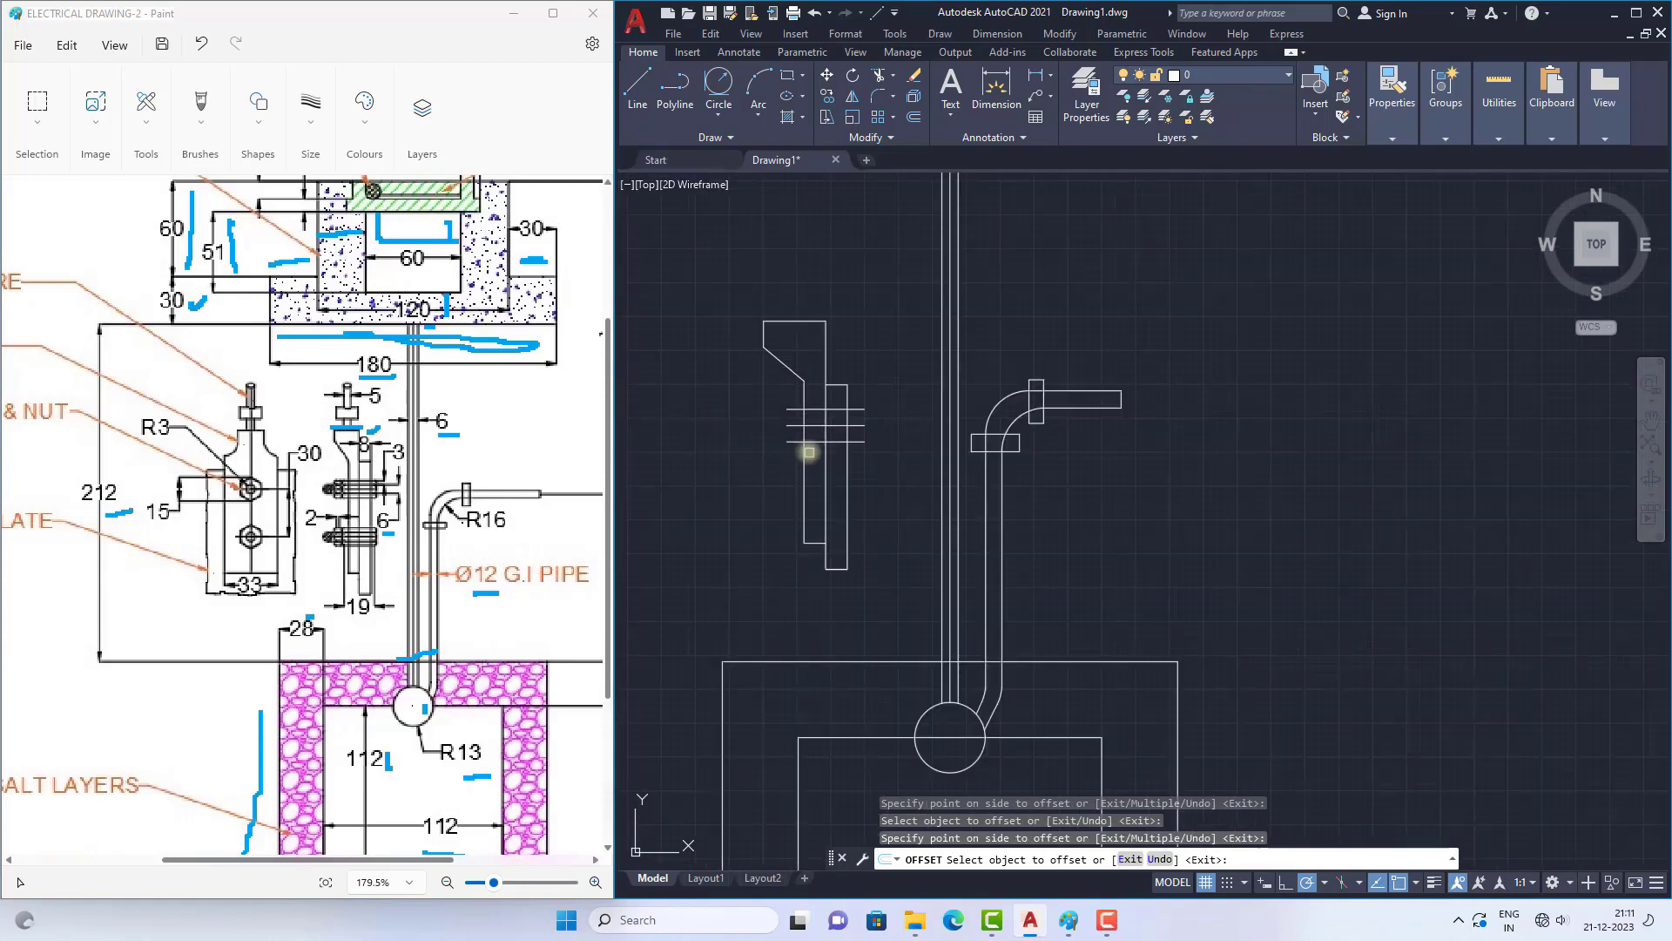
scroll(793, 424, up, 1)
scroll(782, 396, up, 2)
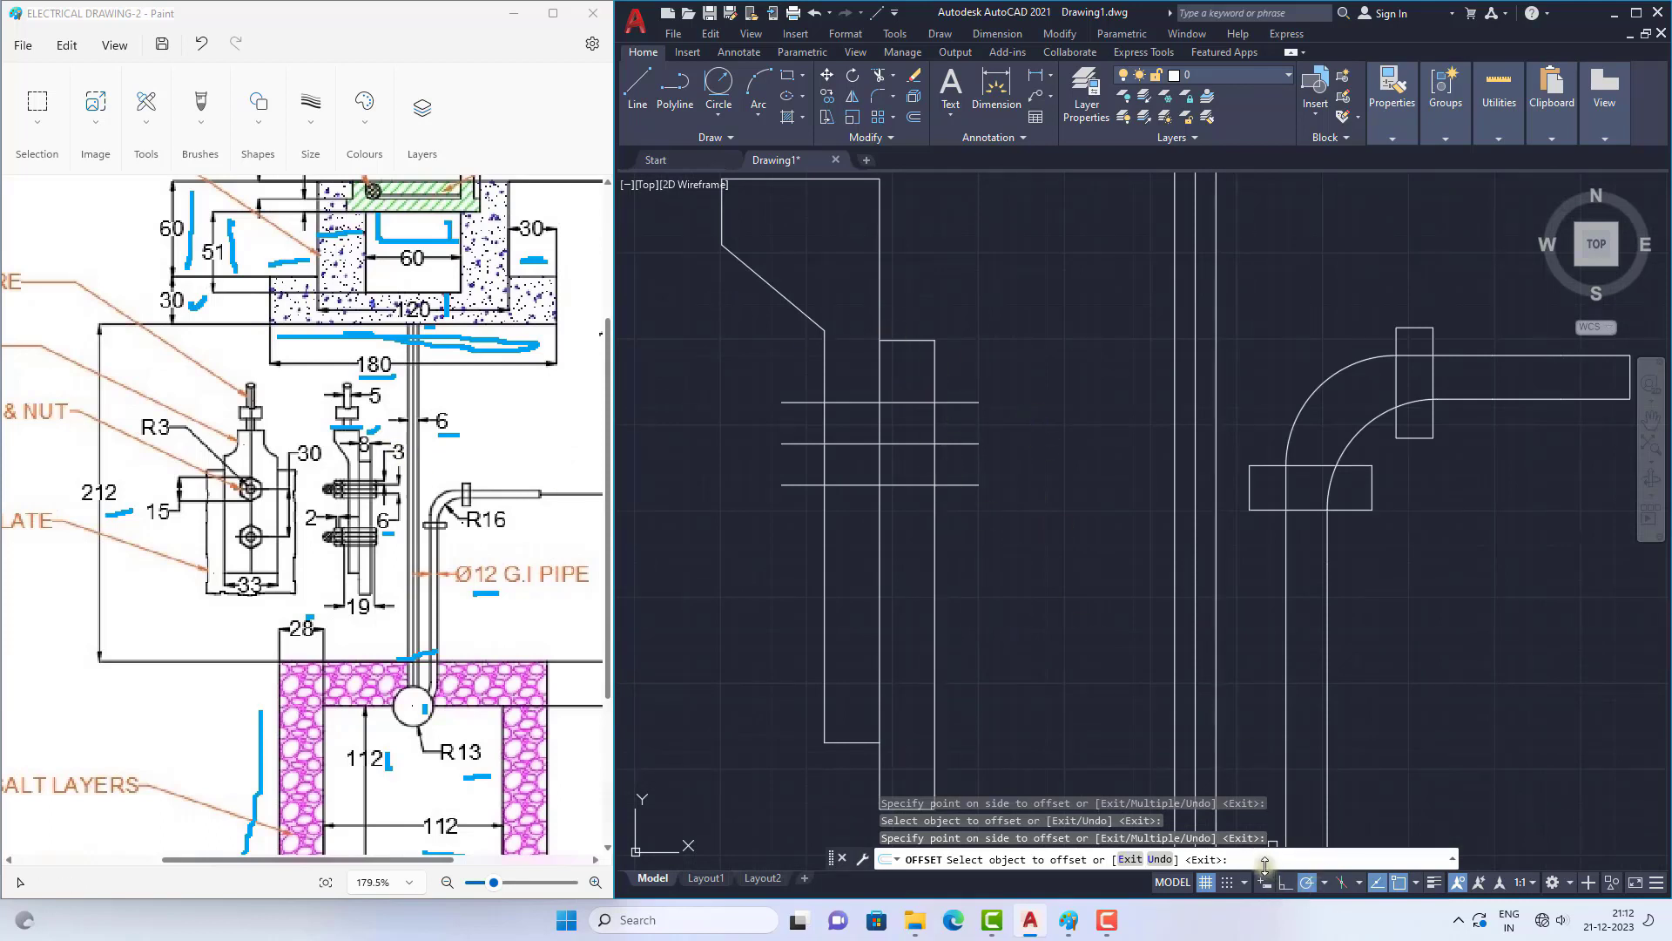
key(Escape)
Step: Offset the two outer bolt lines by 3 outward, one upward and one downward
text(o)
key(Return)
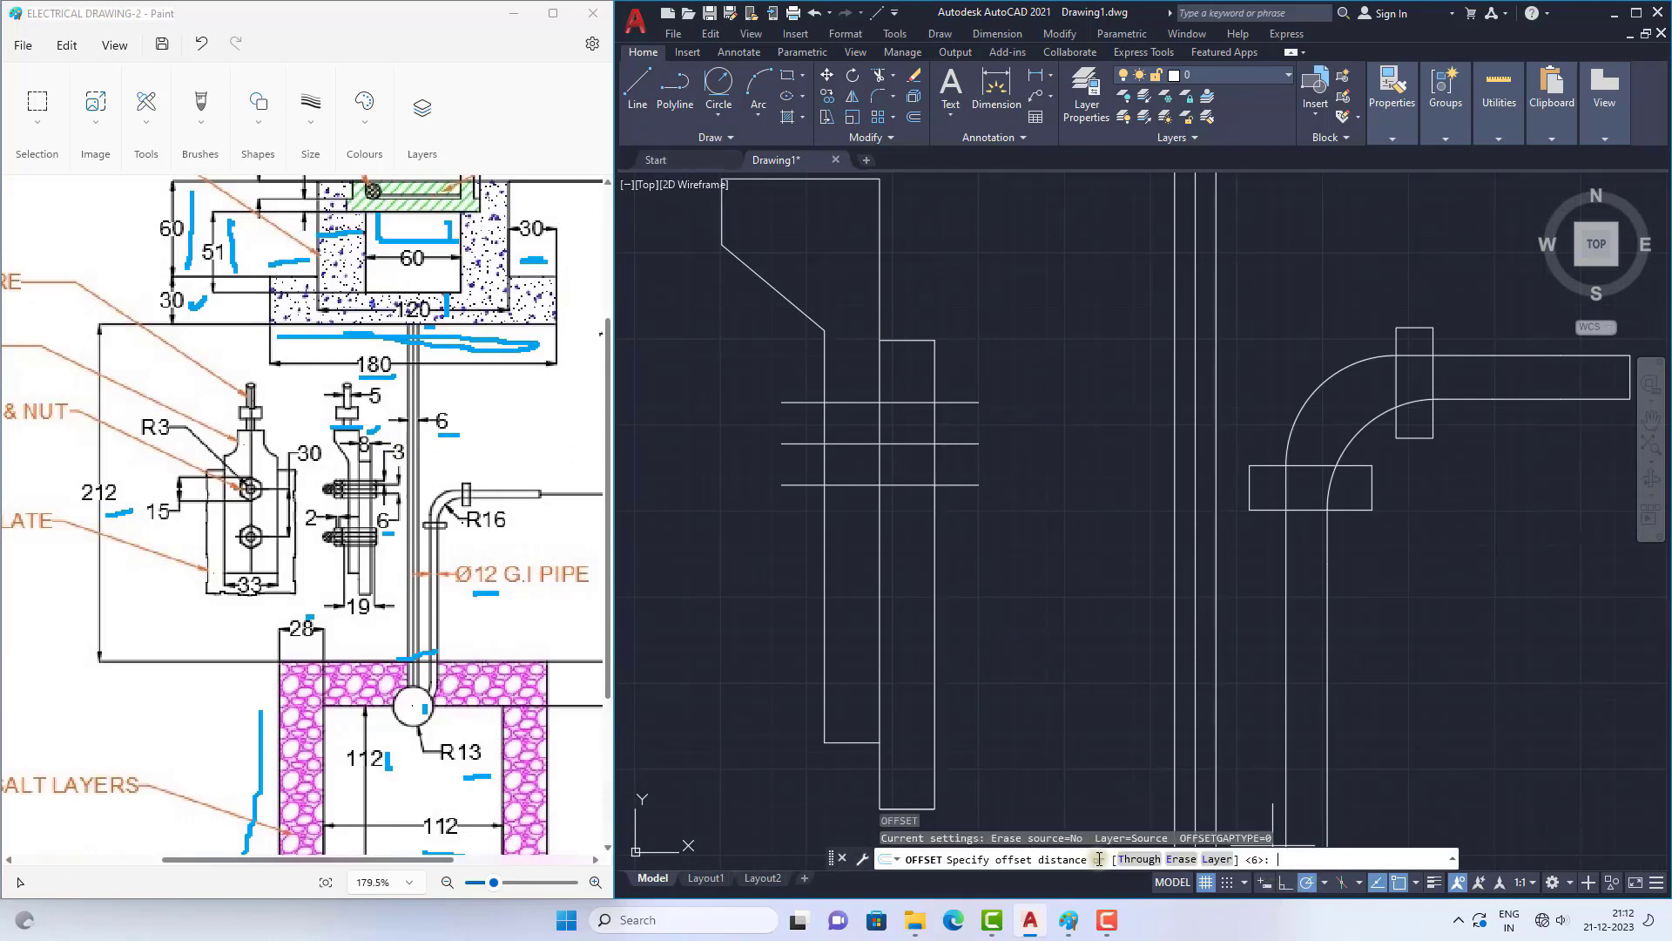
key(Return)
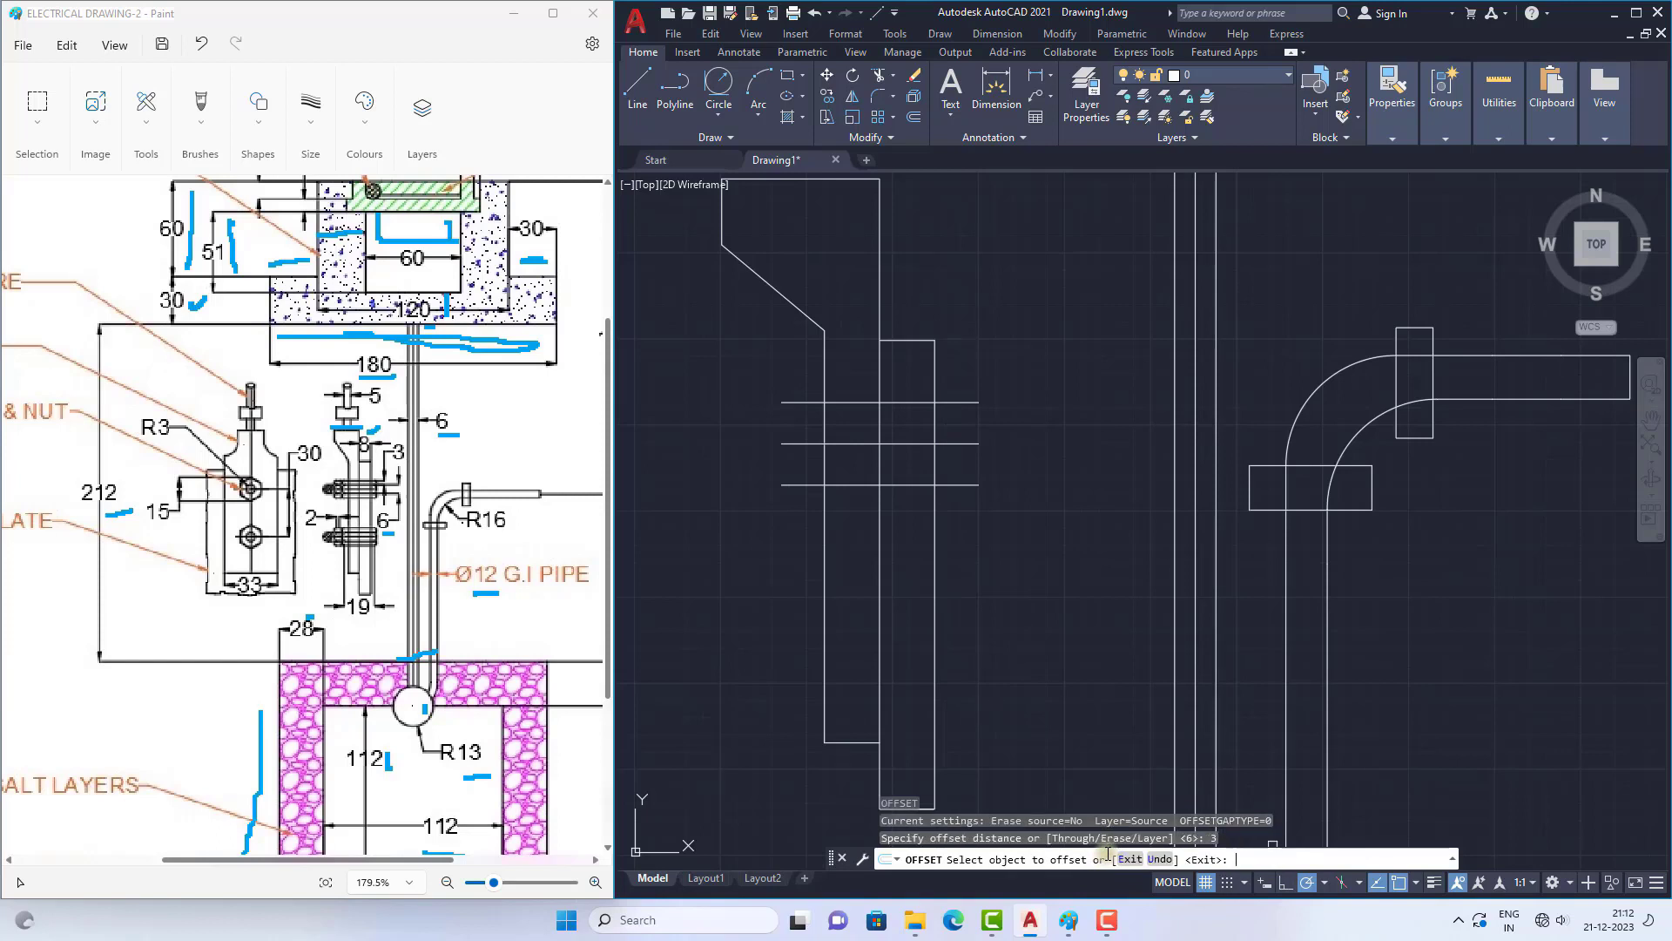
click(905, 402)
click(903, 374)
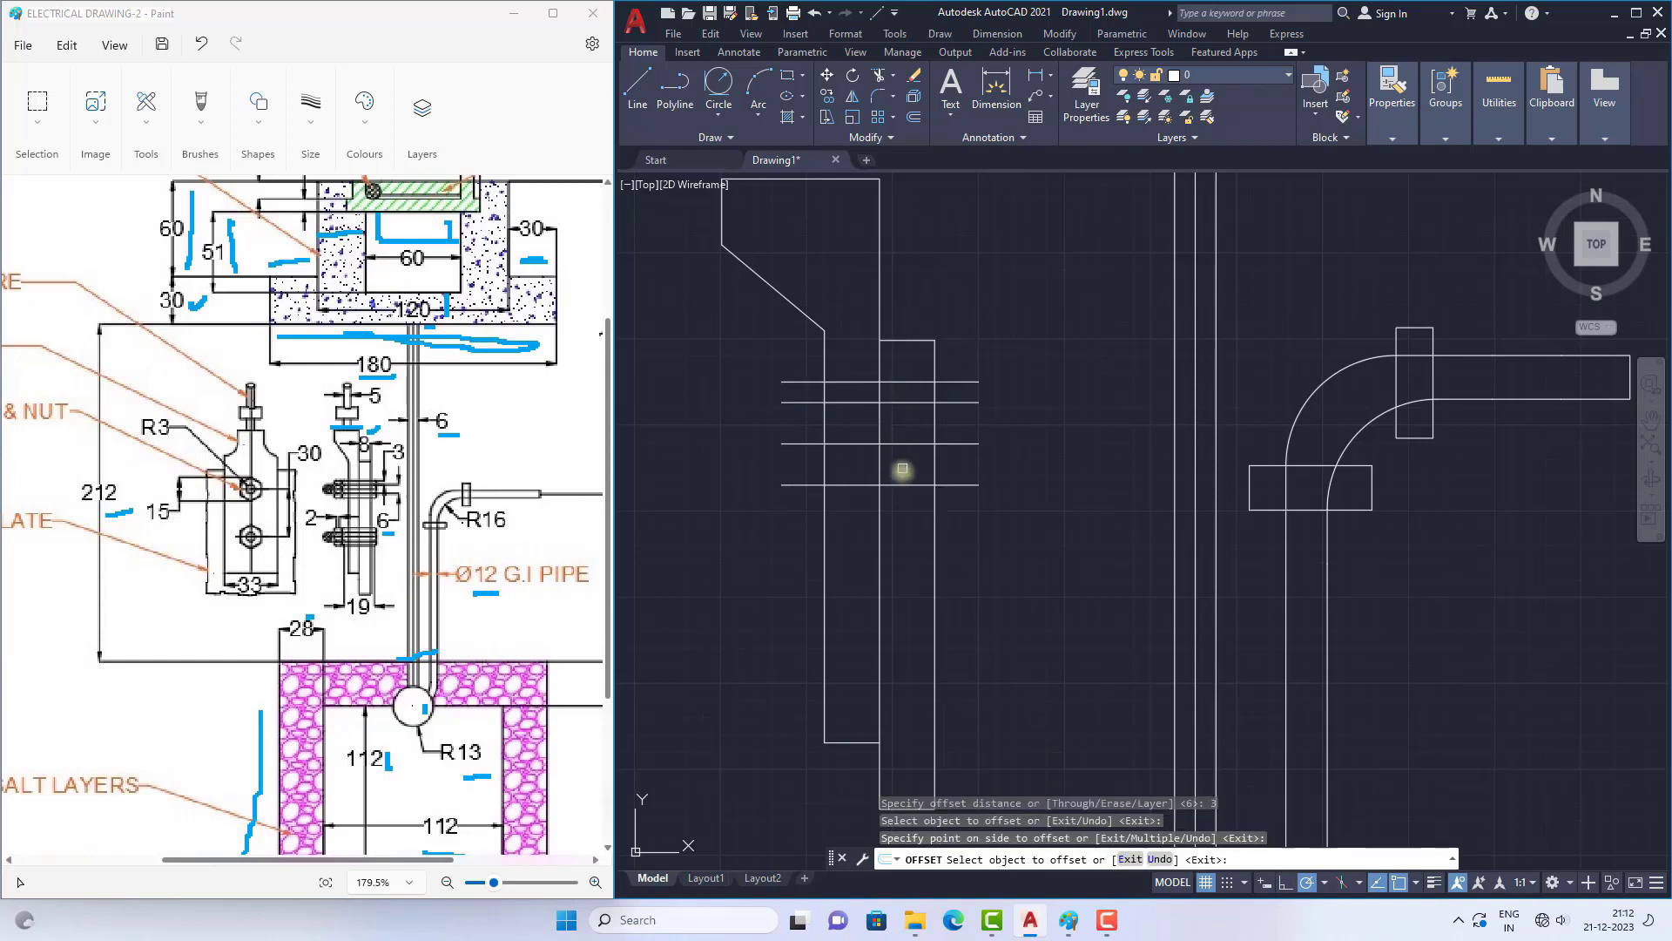
click(902, 484)
click(921, 532)
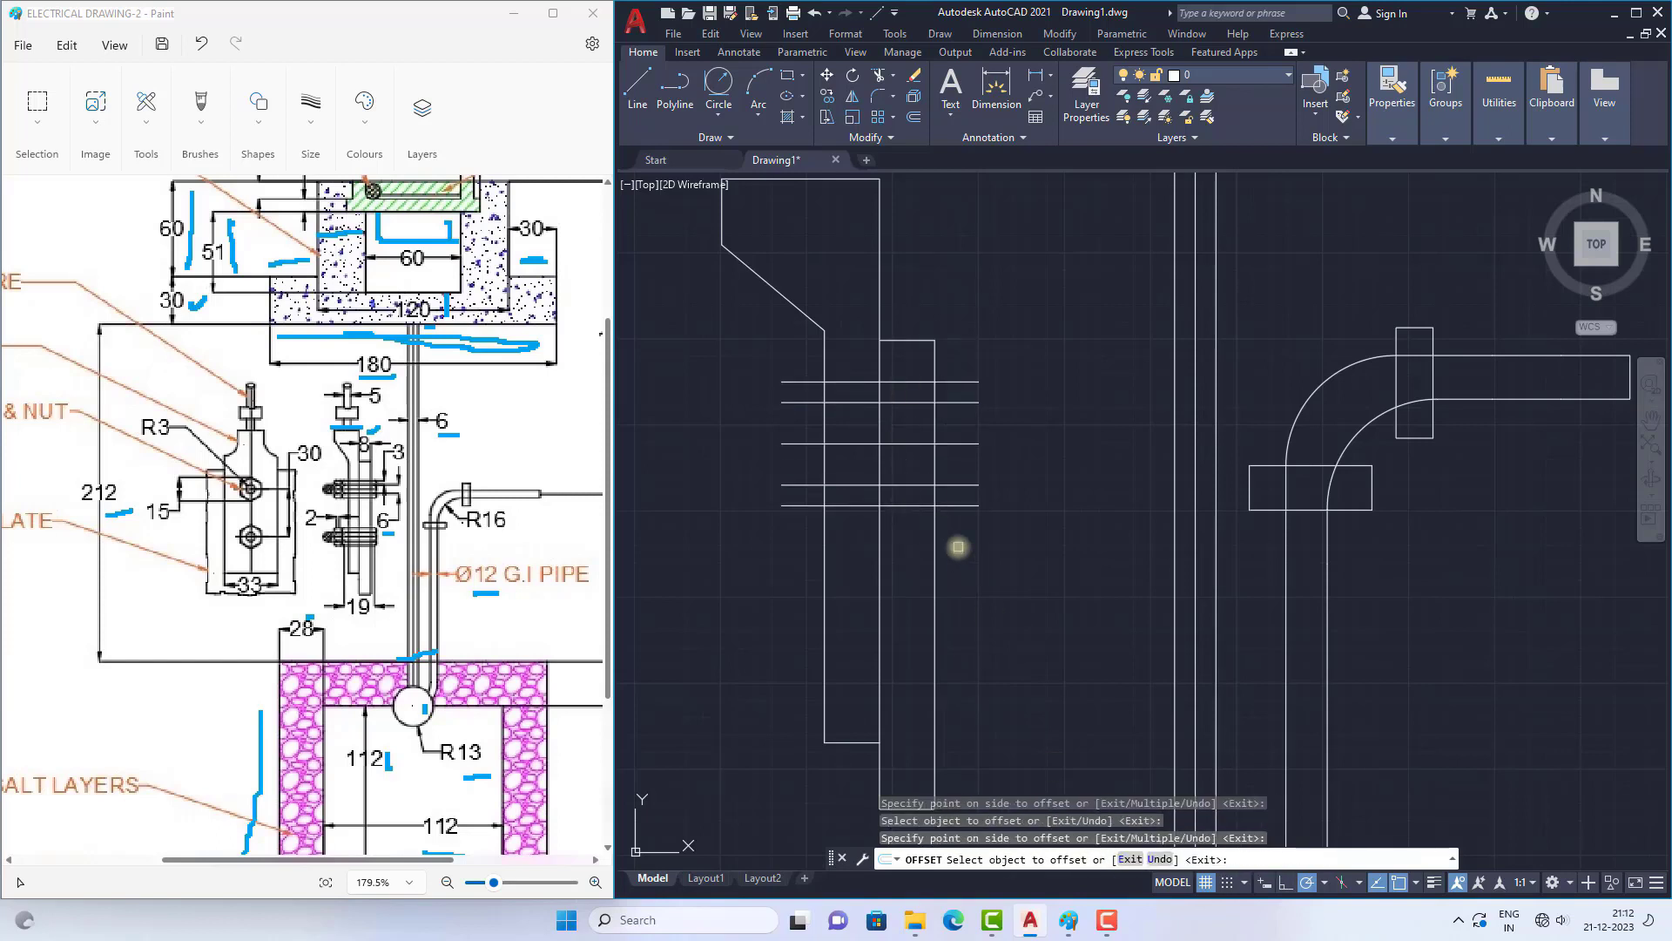
key(Escape)
Step: Copy the five horizontal bolt lines about 26 straight down across the thimble and plate to form the lower bolt
scroll(958, 487, down, 2)
scroll(947, 489, up, 2)
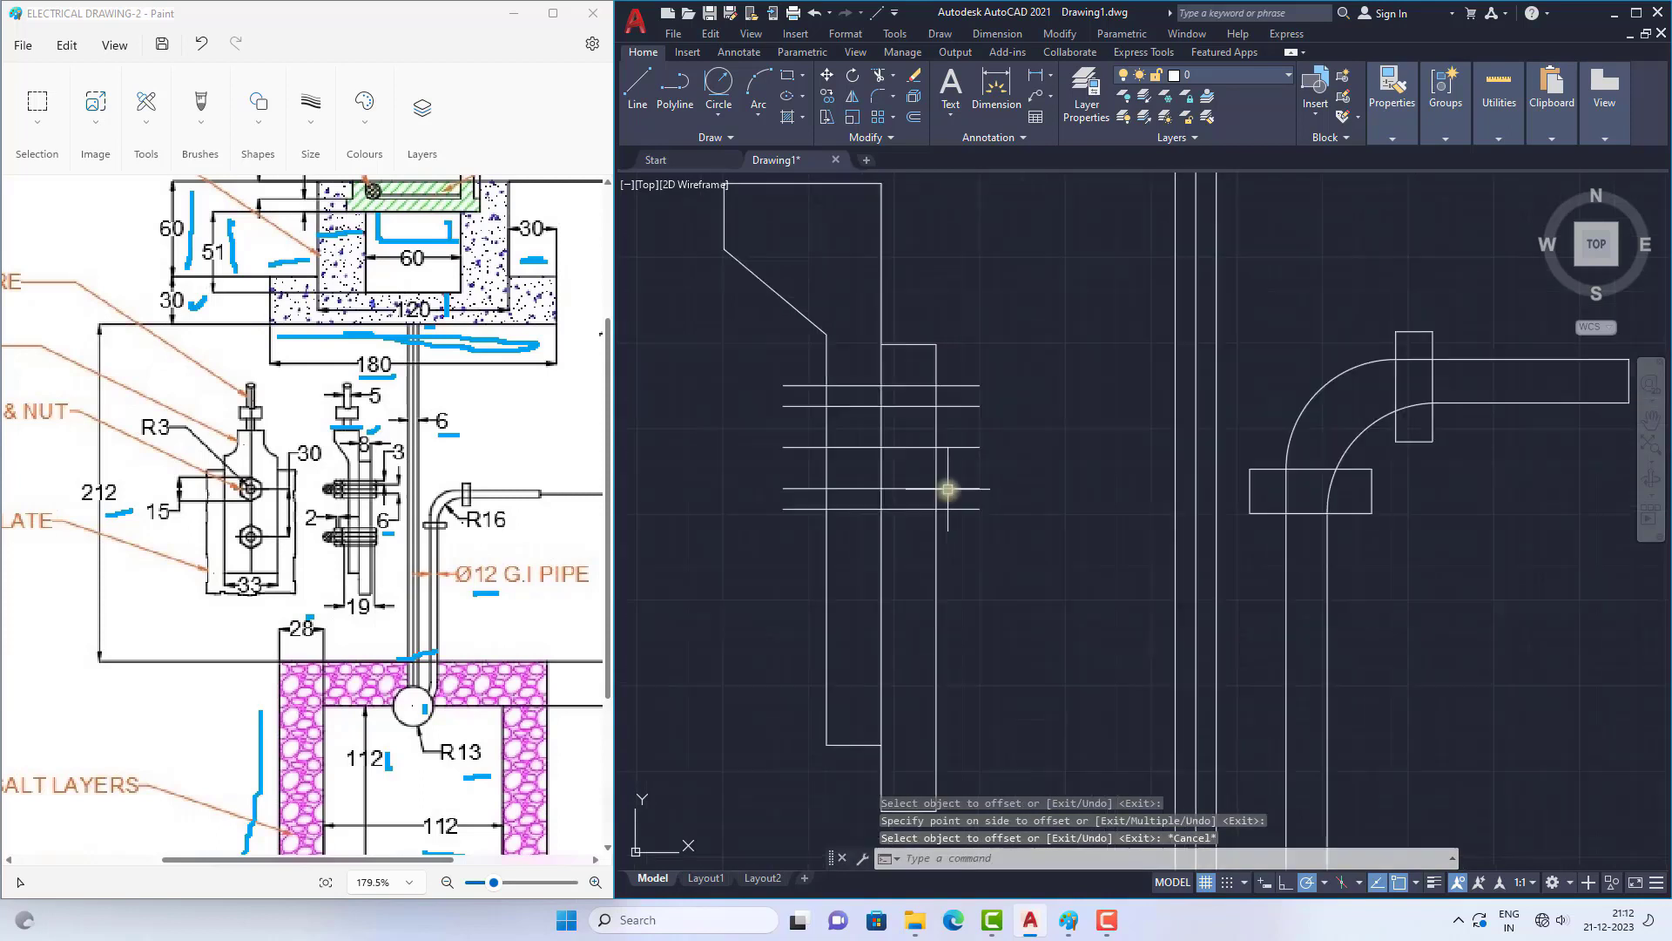
click(722, 333)
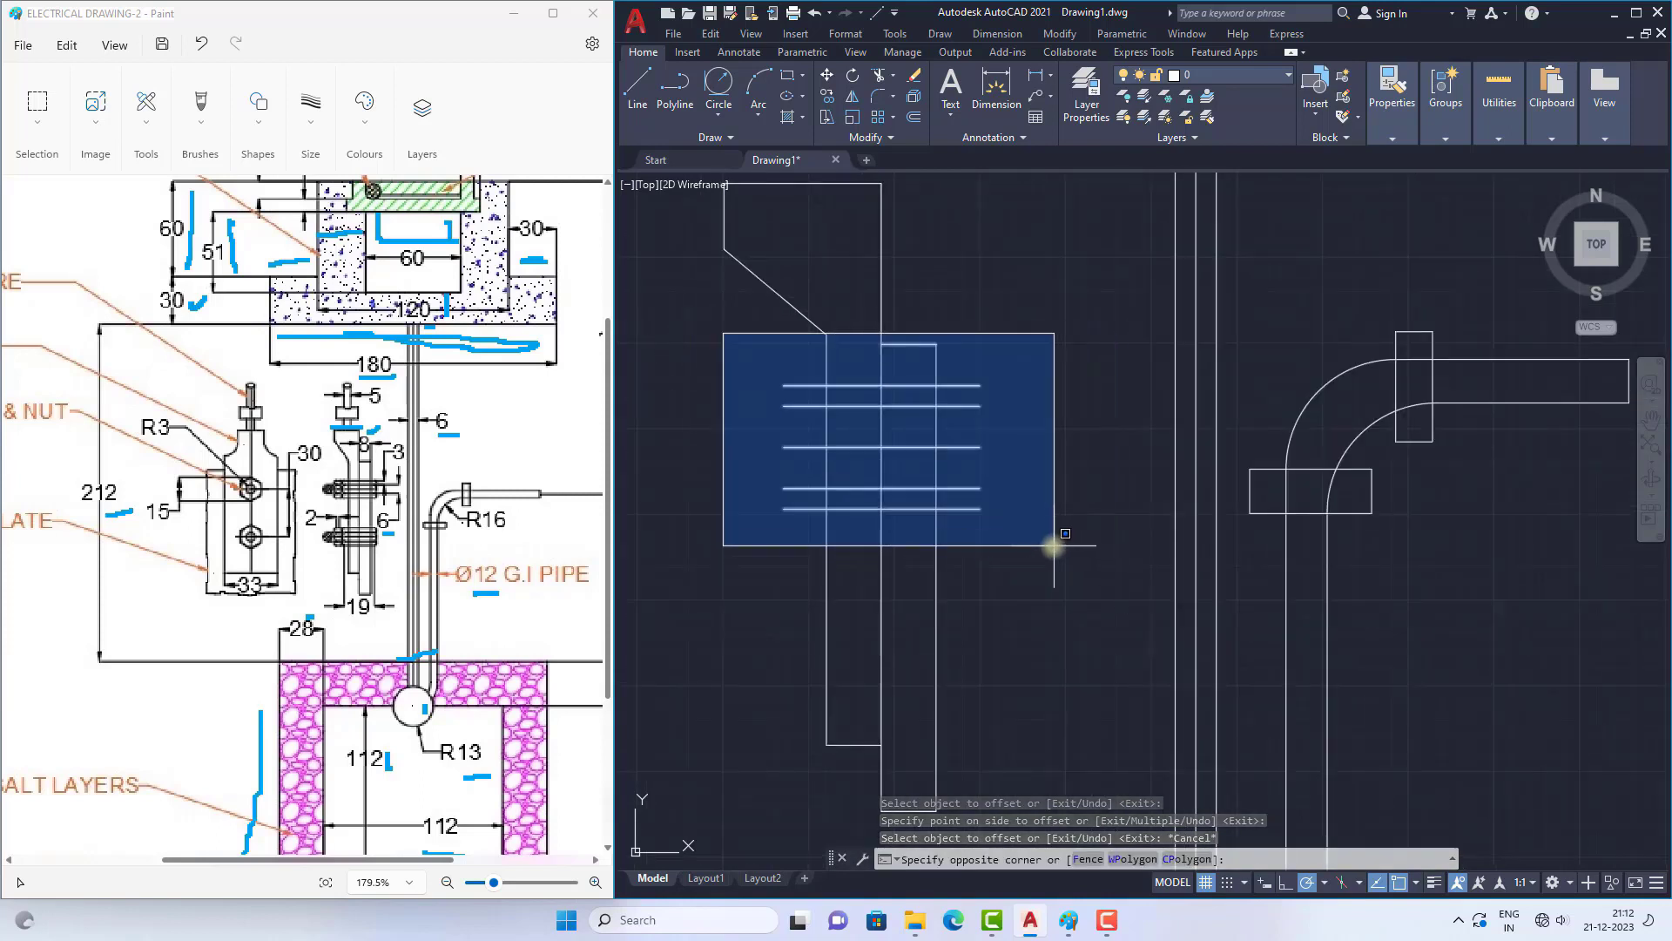
key(Escape)
click(737, 362)
click(1030, 565)
text(Co)
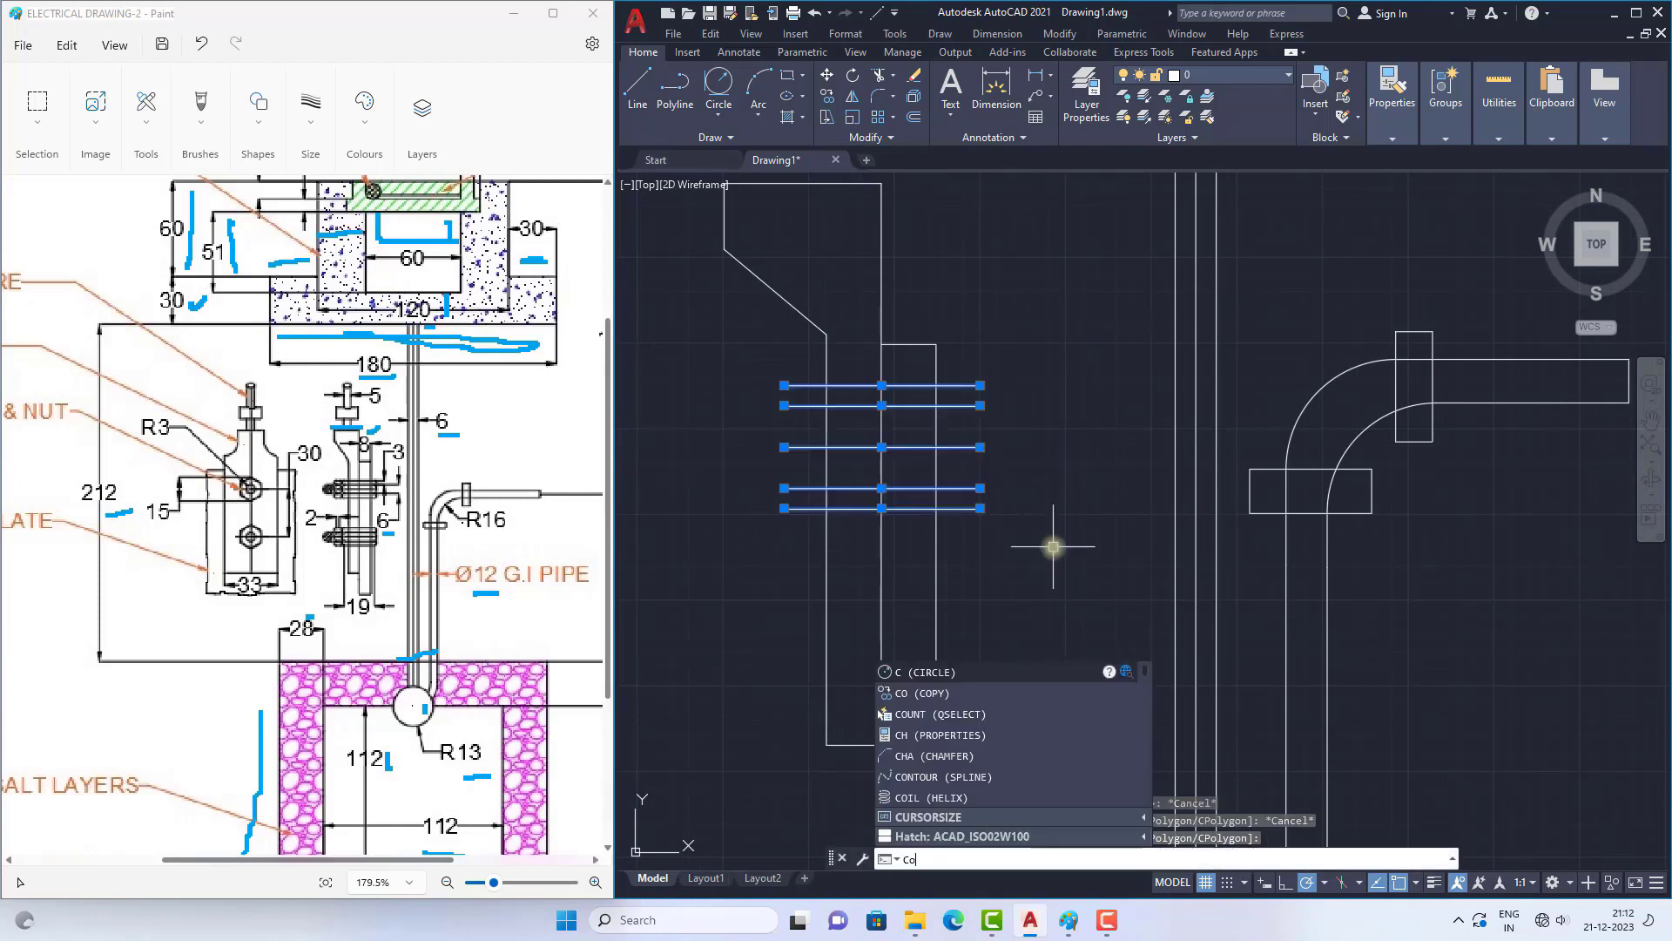
key(Return)
click(784, 385)
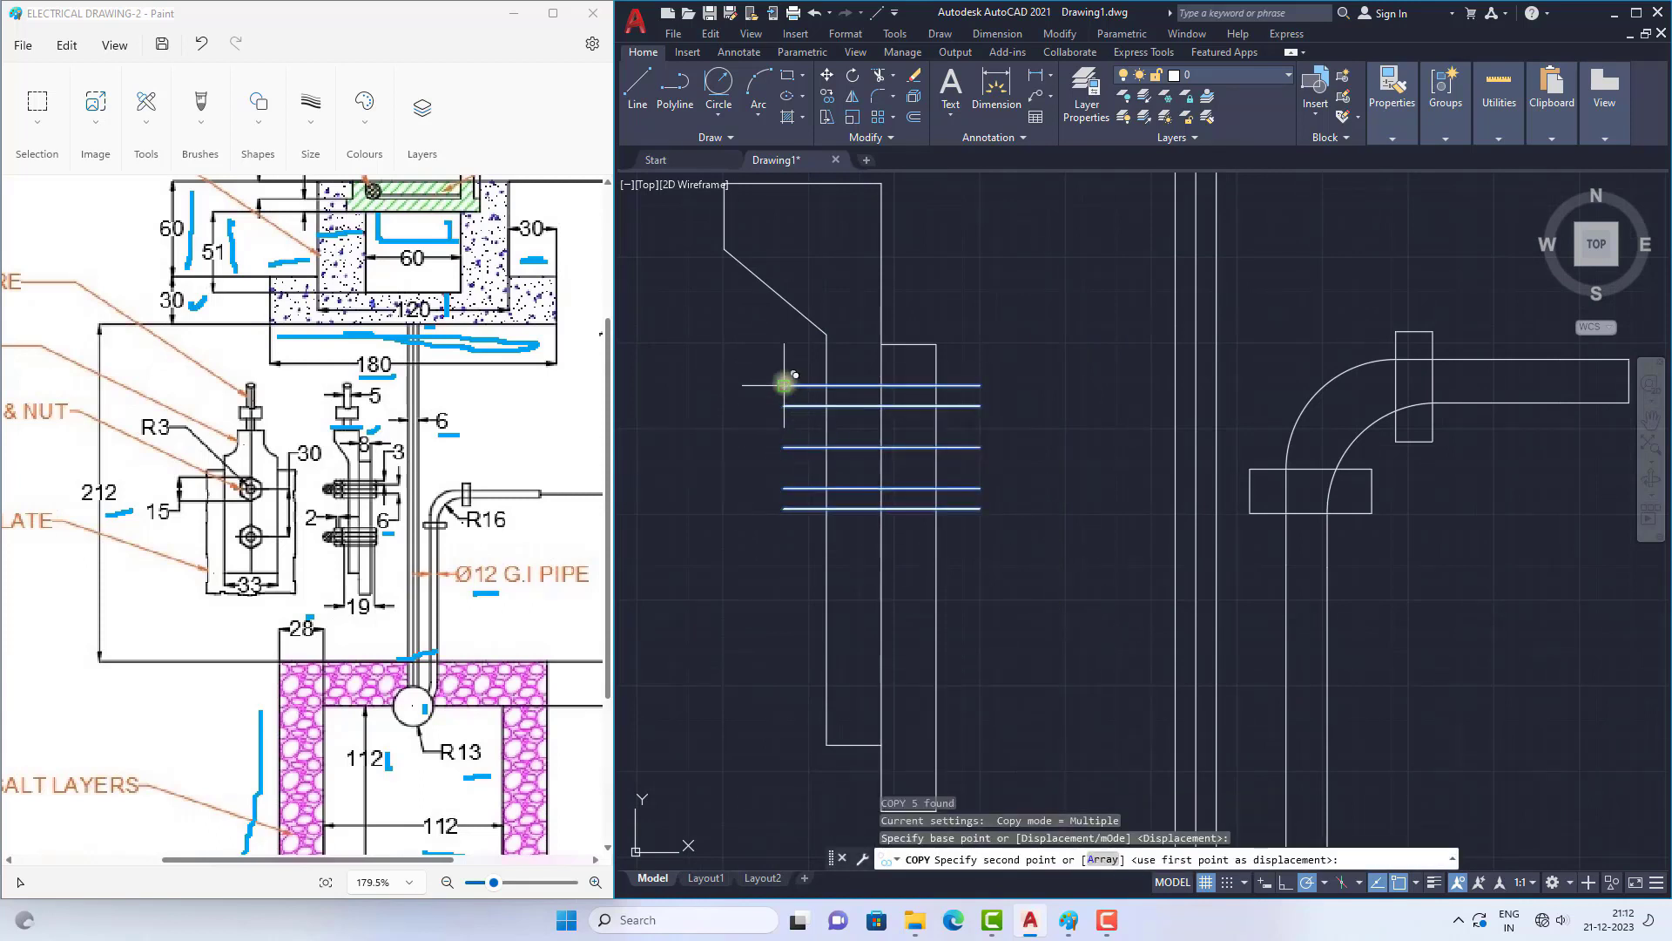
click(771, 566)
key(Escape)
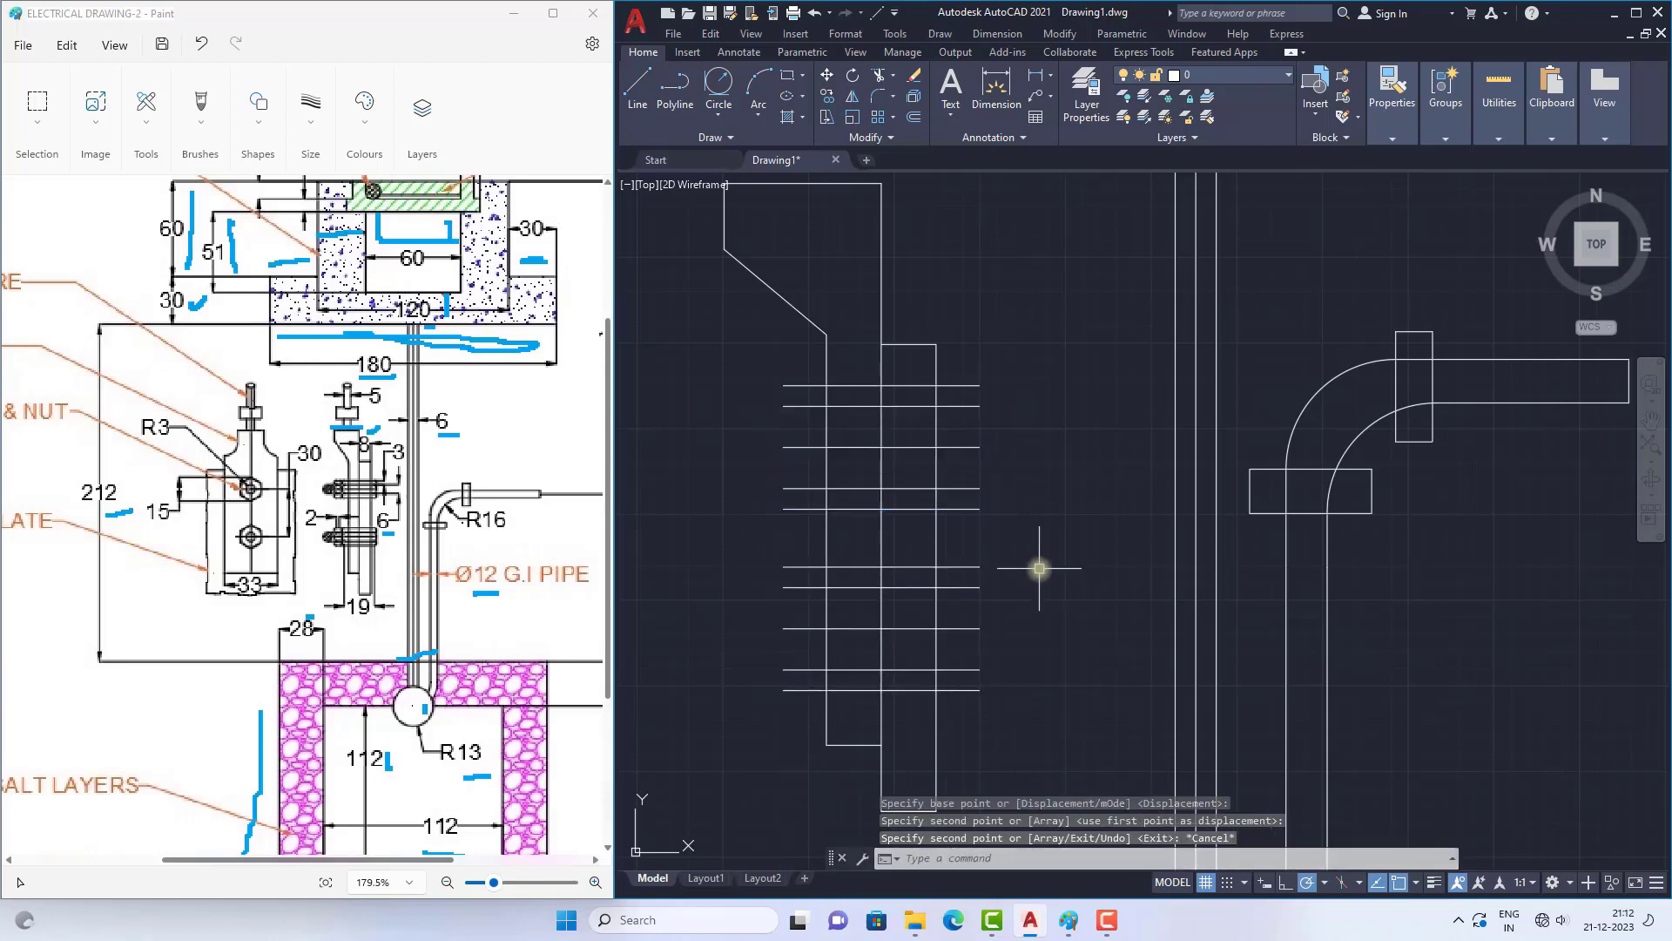
Step: Draw an outward-bulging spline joining the left ends of the upper bolt's second and fourth lines
scroll(851, 440, up, 2)
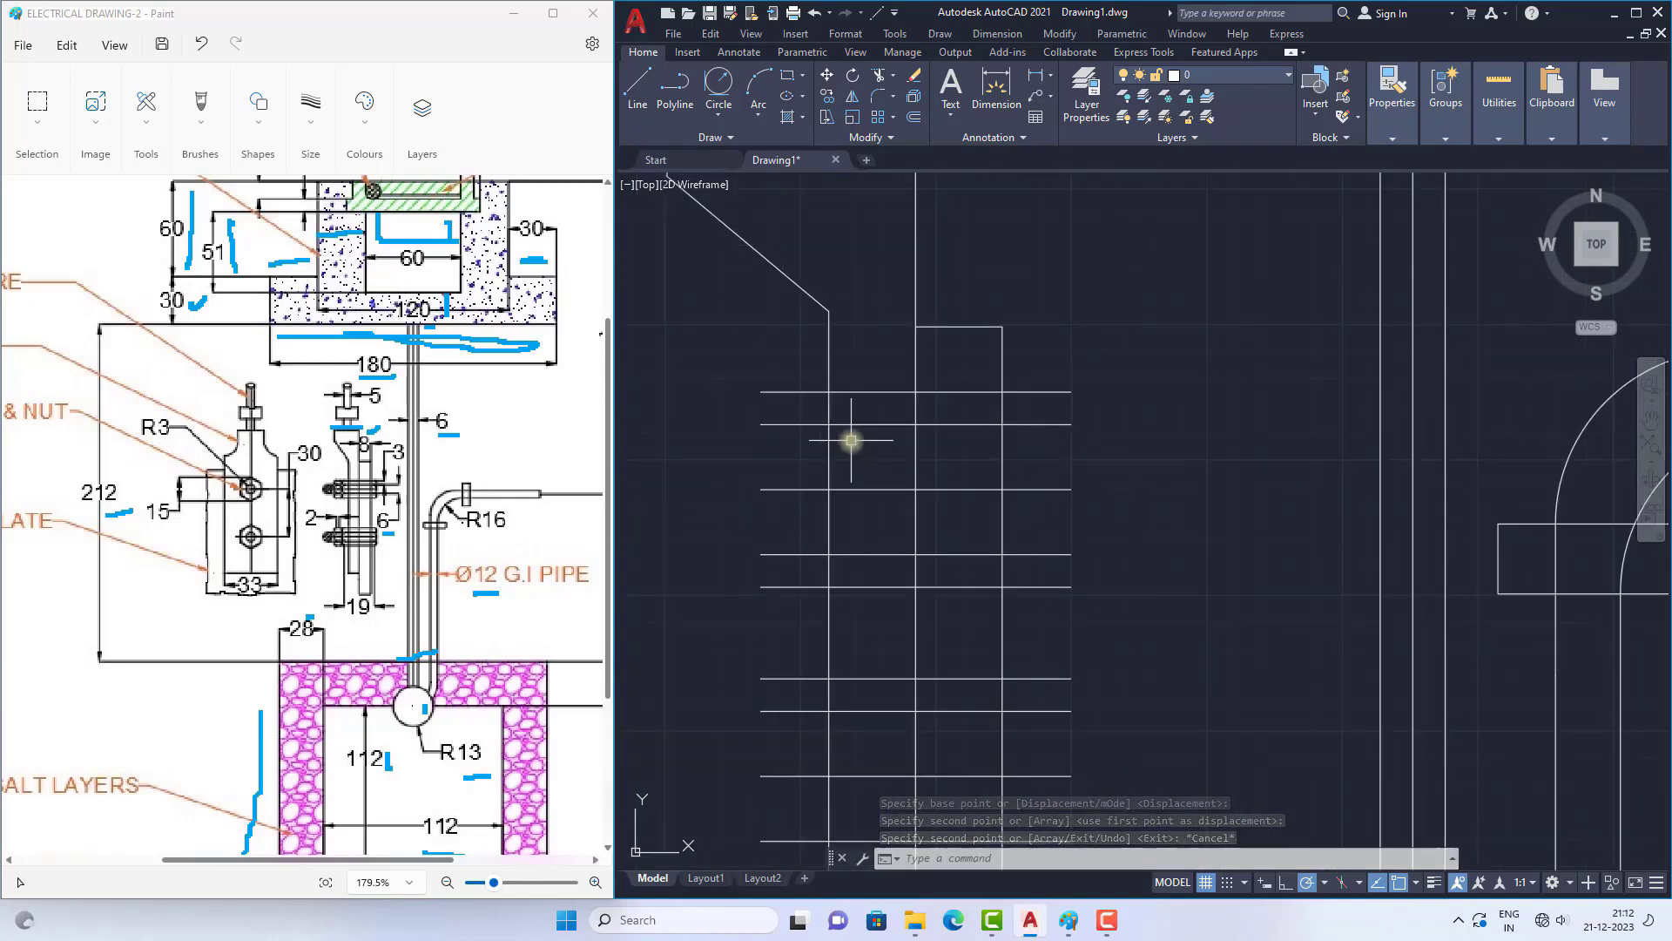
text(SP)
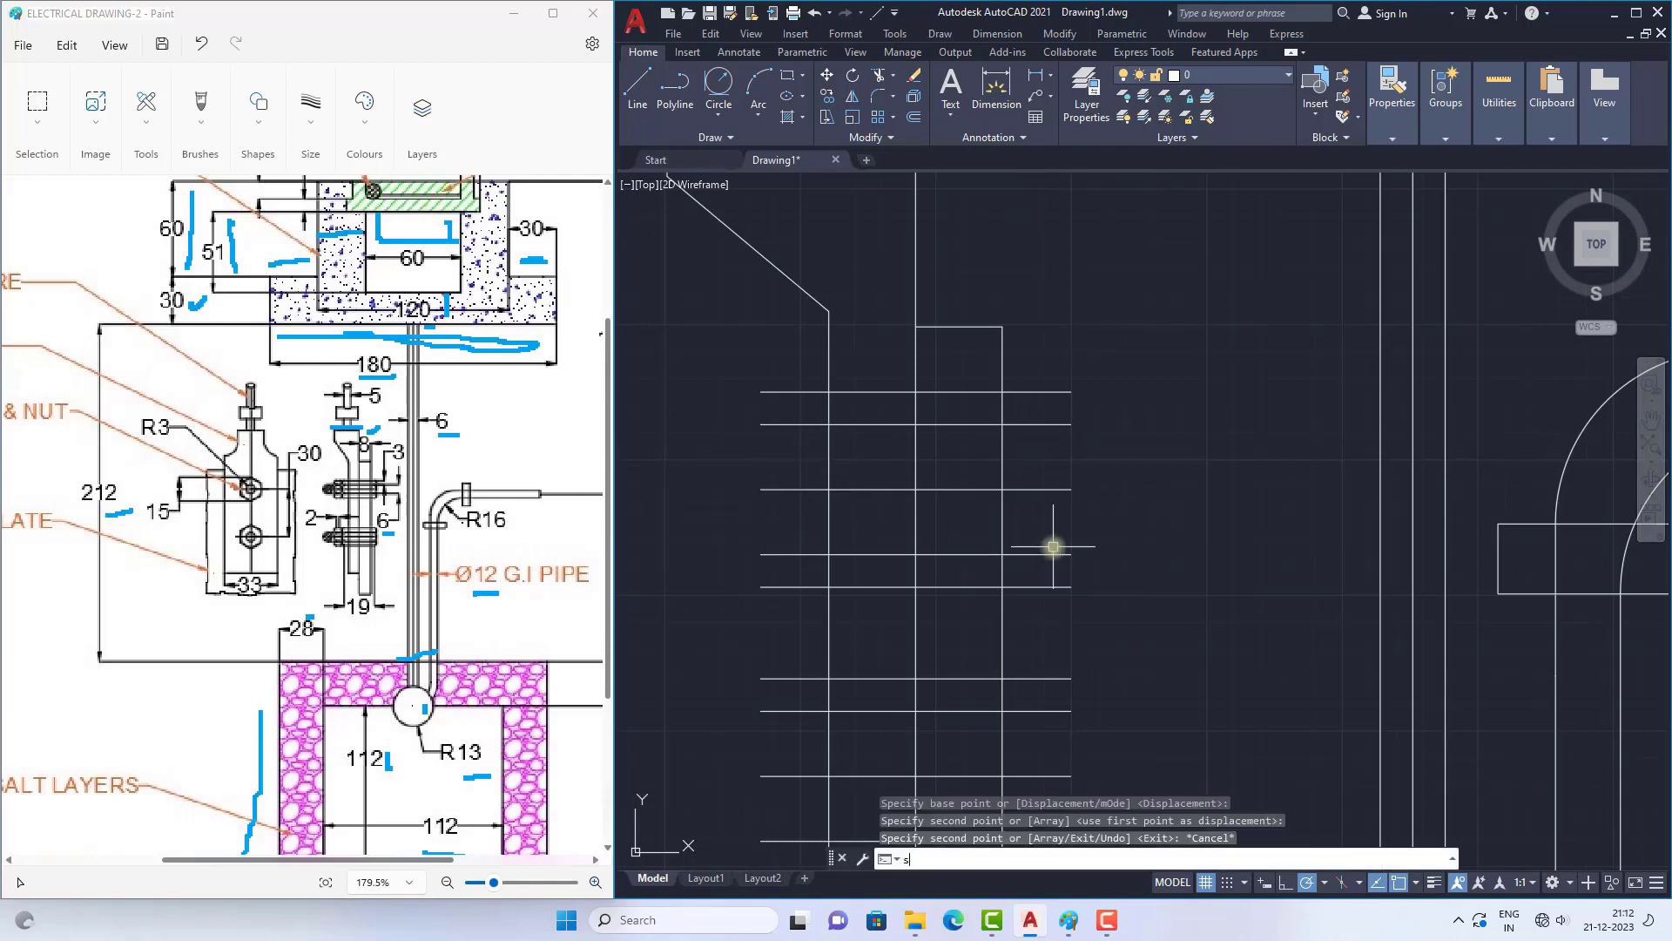
text(l)
key(Return)
click(762, 424)
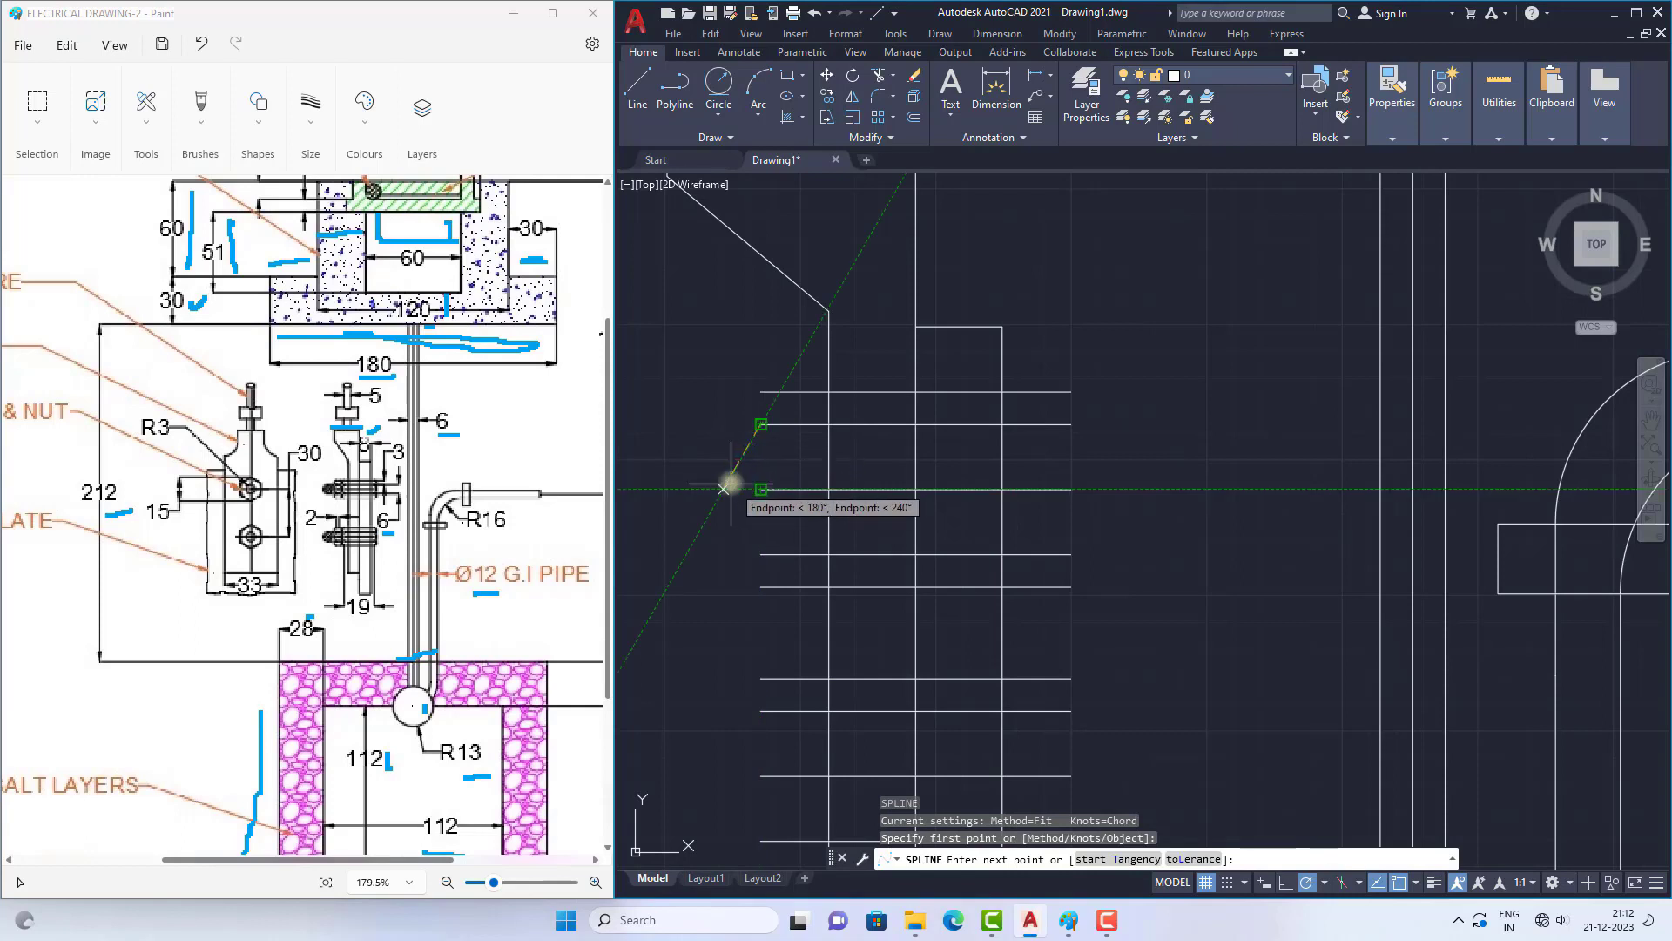
click(726, 480)
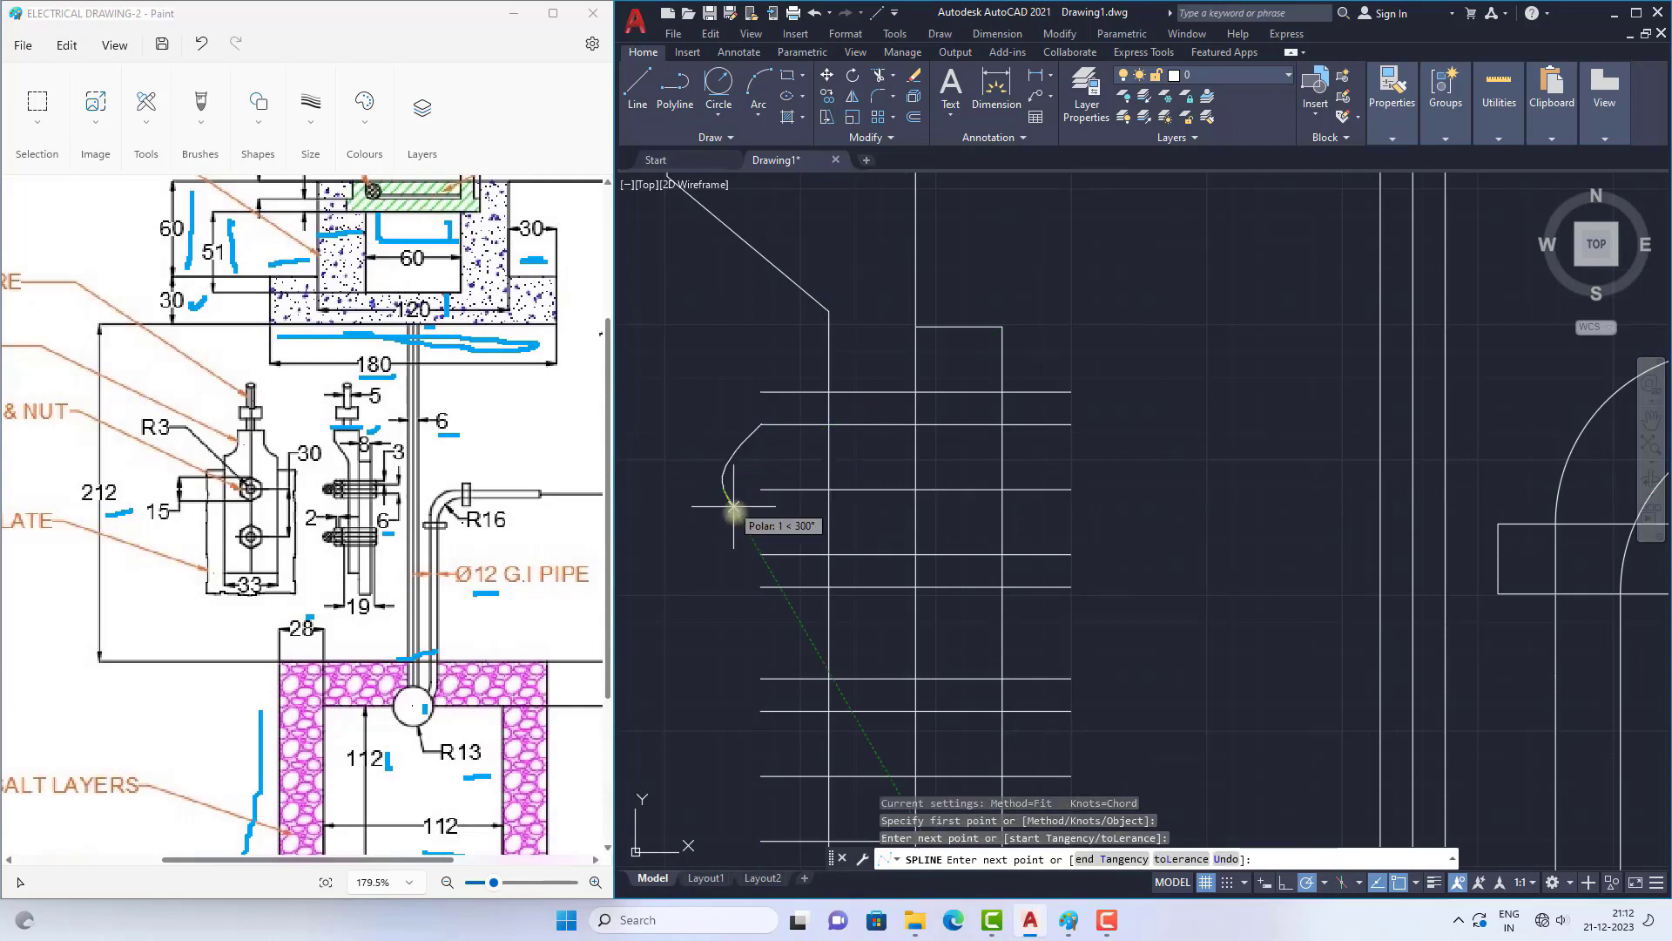
click(761, 554)
right_click(718, 405)
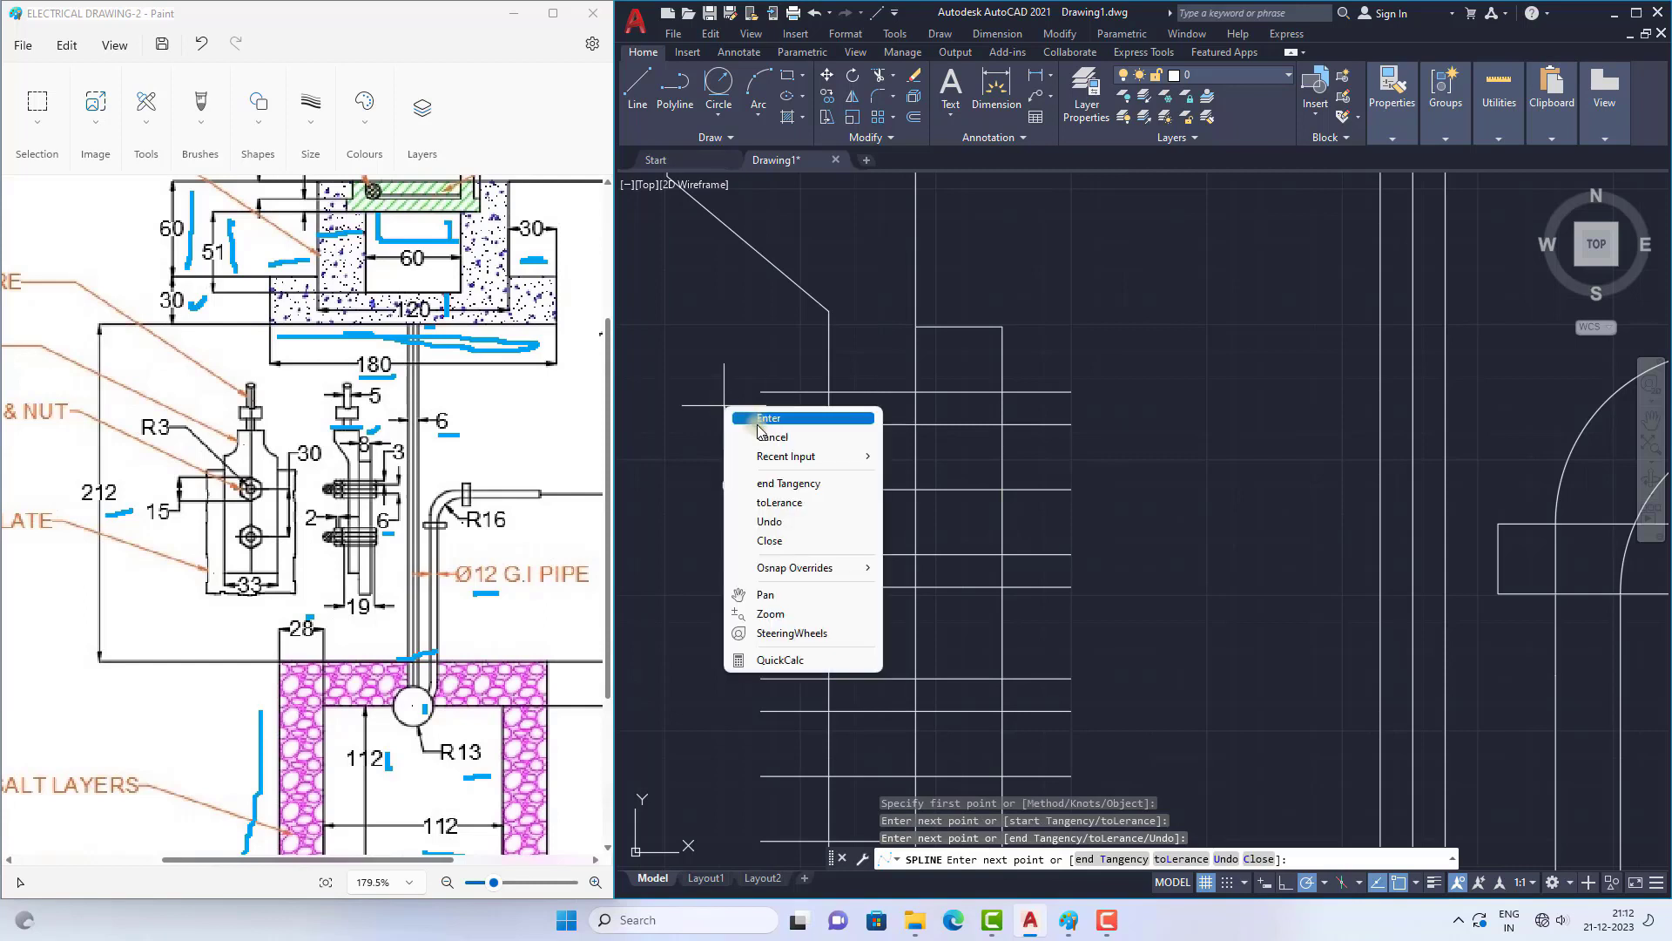
click(777, 425)
scroll(901, 487, down, 2)
scroll(842, 487, up, 2)
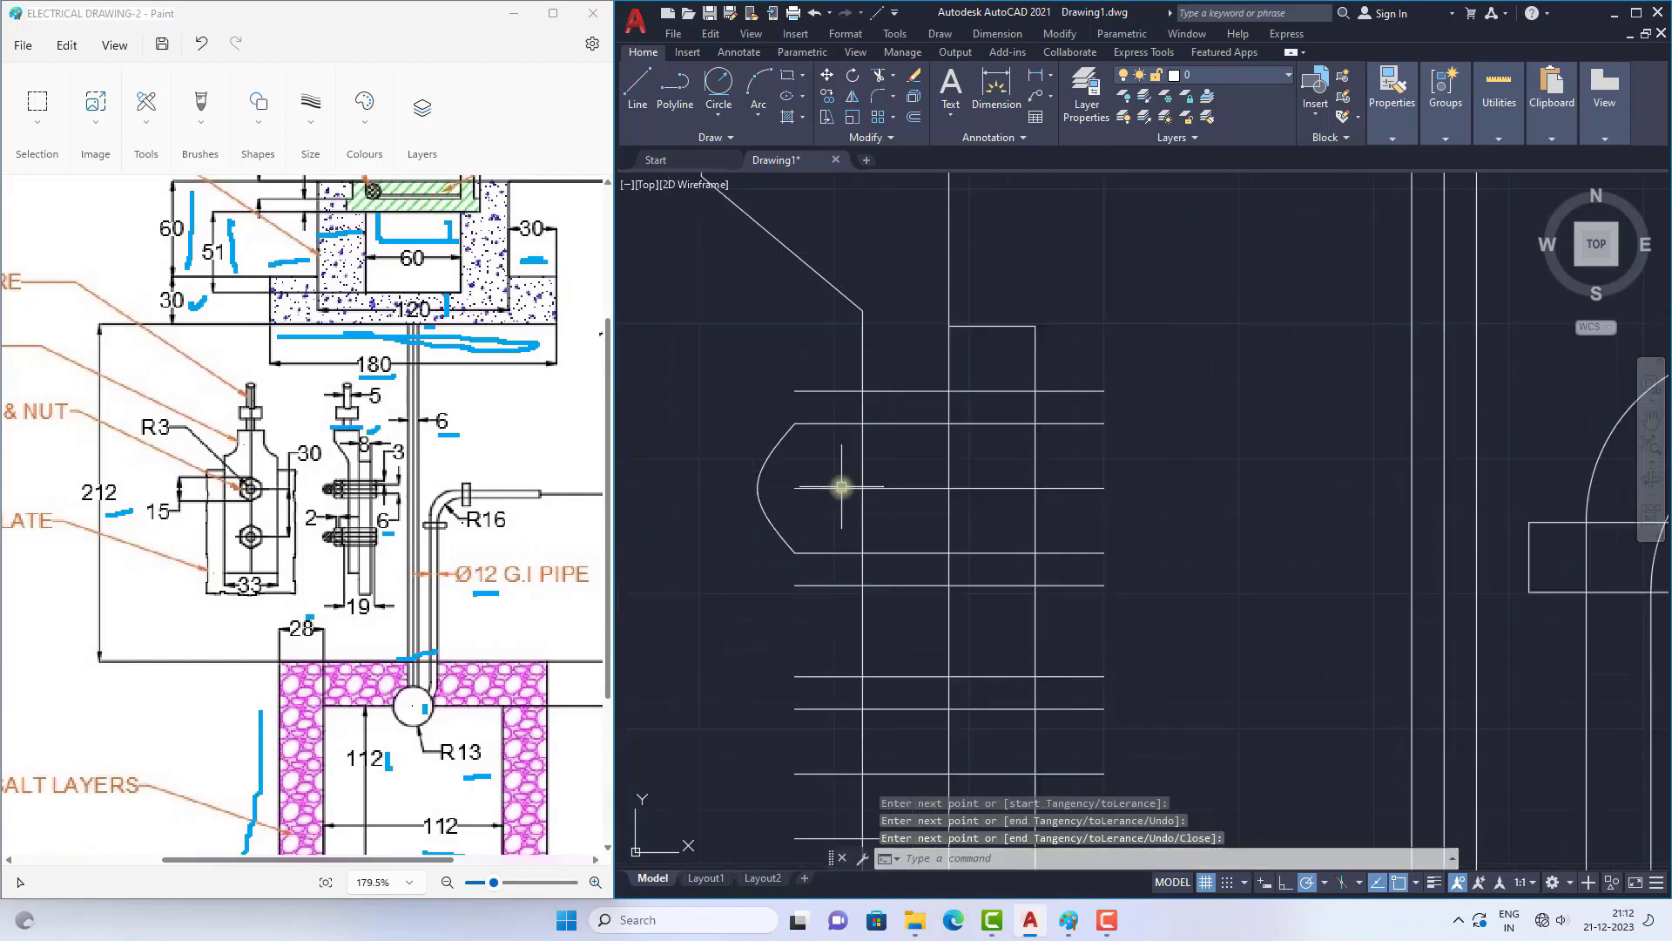
Step: Draw a small spline joining the left ends of the upper bolt's first and second lines, bulging outward through a point about 2 away
text(spl)
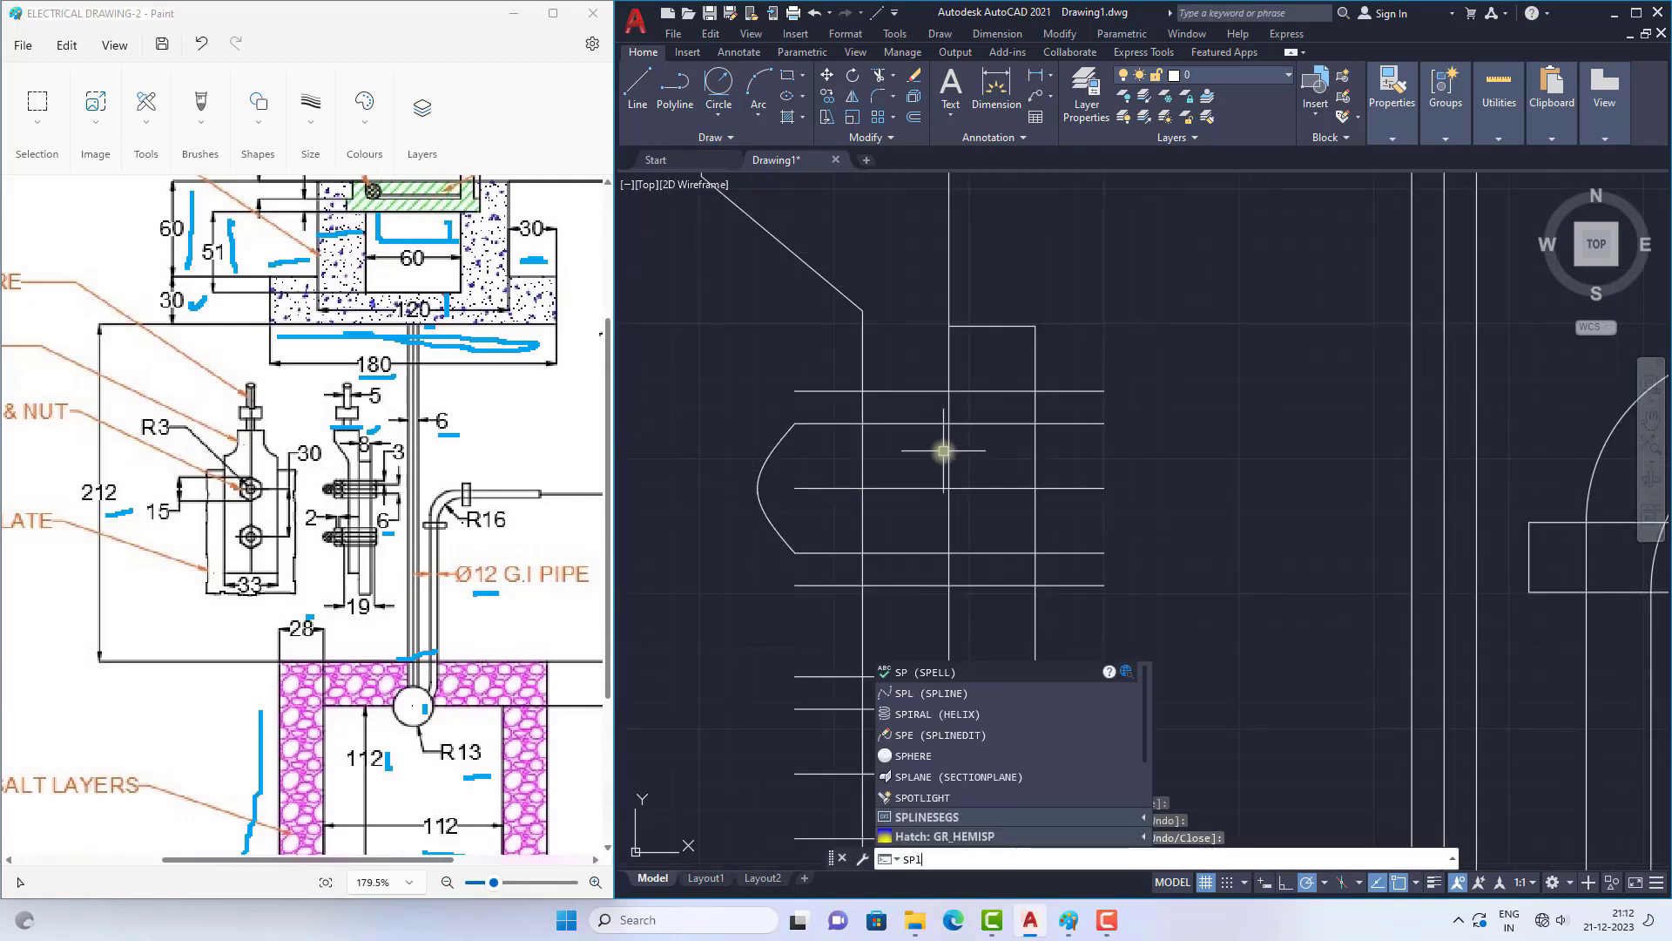
key(Return)
click(794, 388)
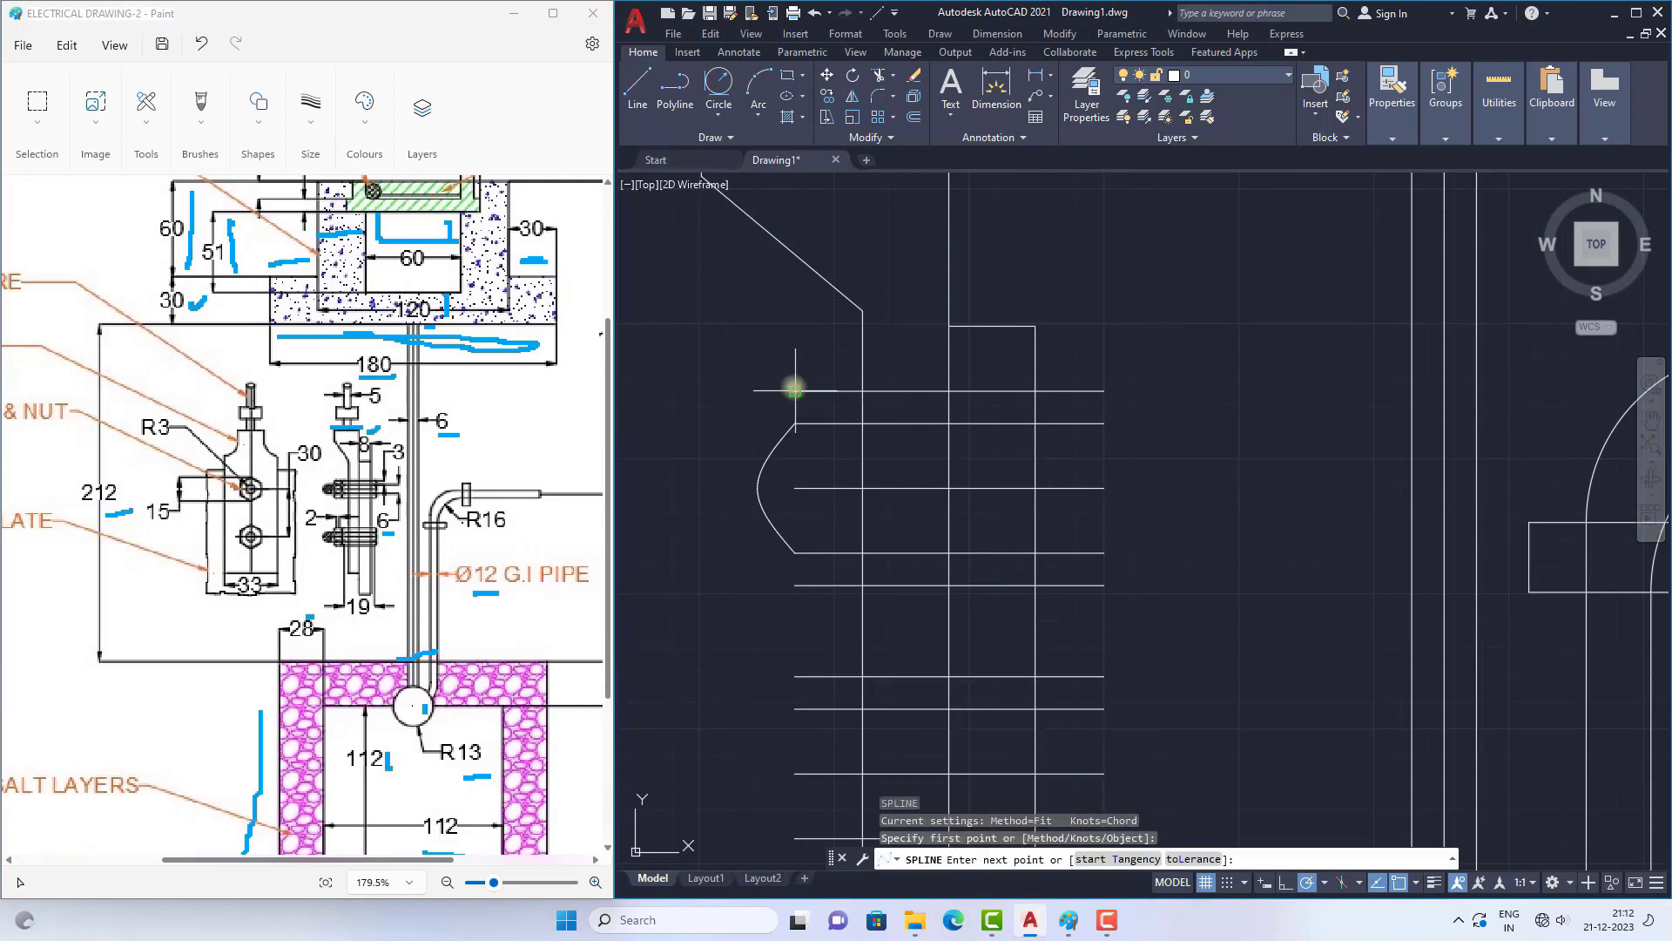
scroll(795, 388, up, 2)
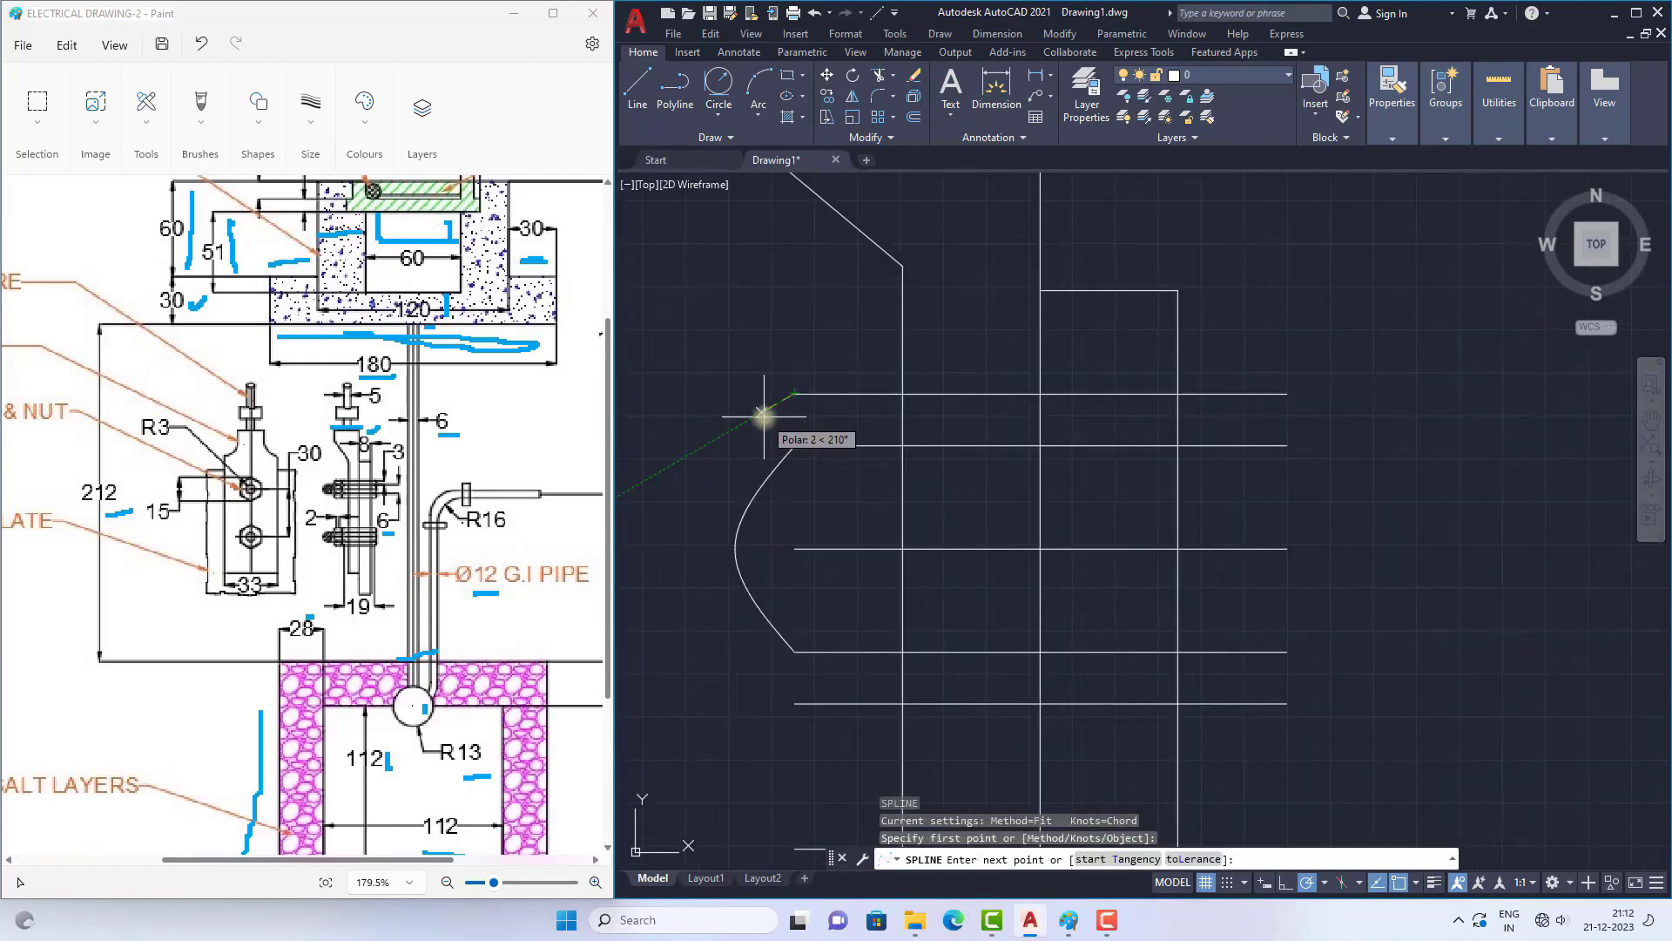
click(762, 417)
click(794, 445)
key(Return)
scroll(870, 422, down, 2)
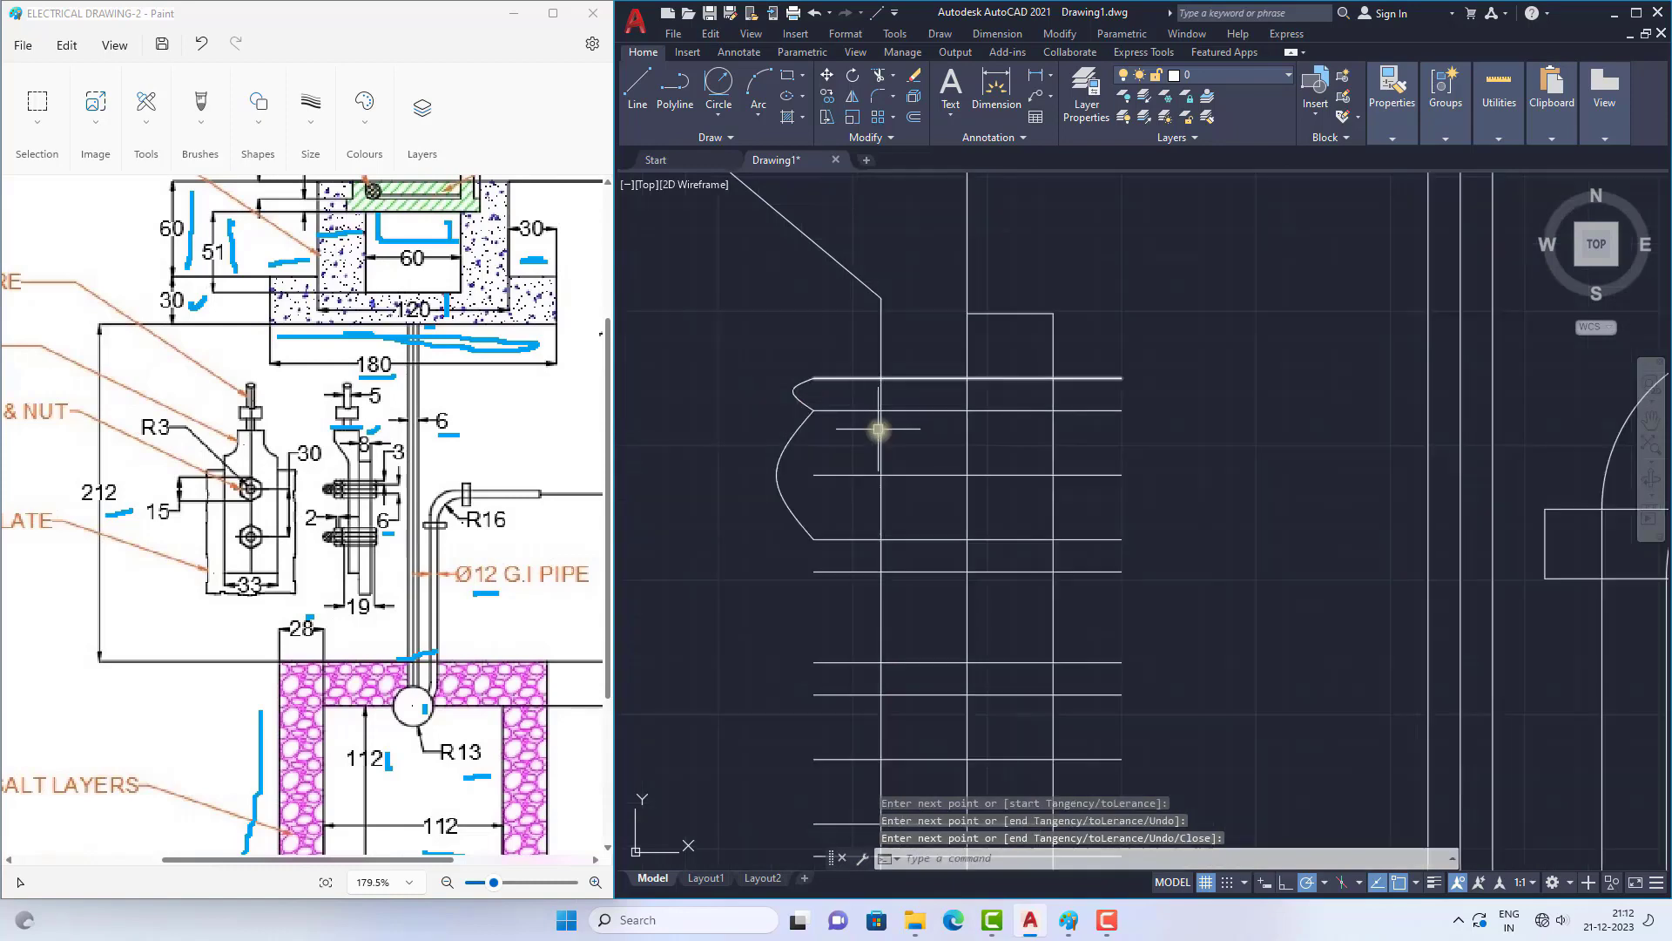
scroll(892, 502, up, 1)
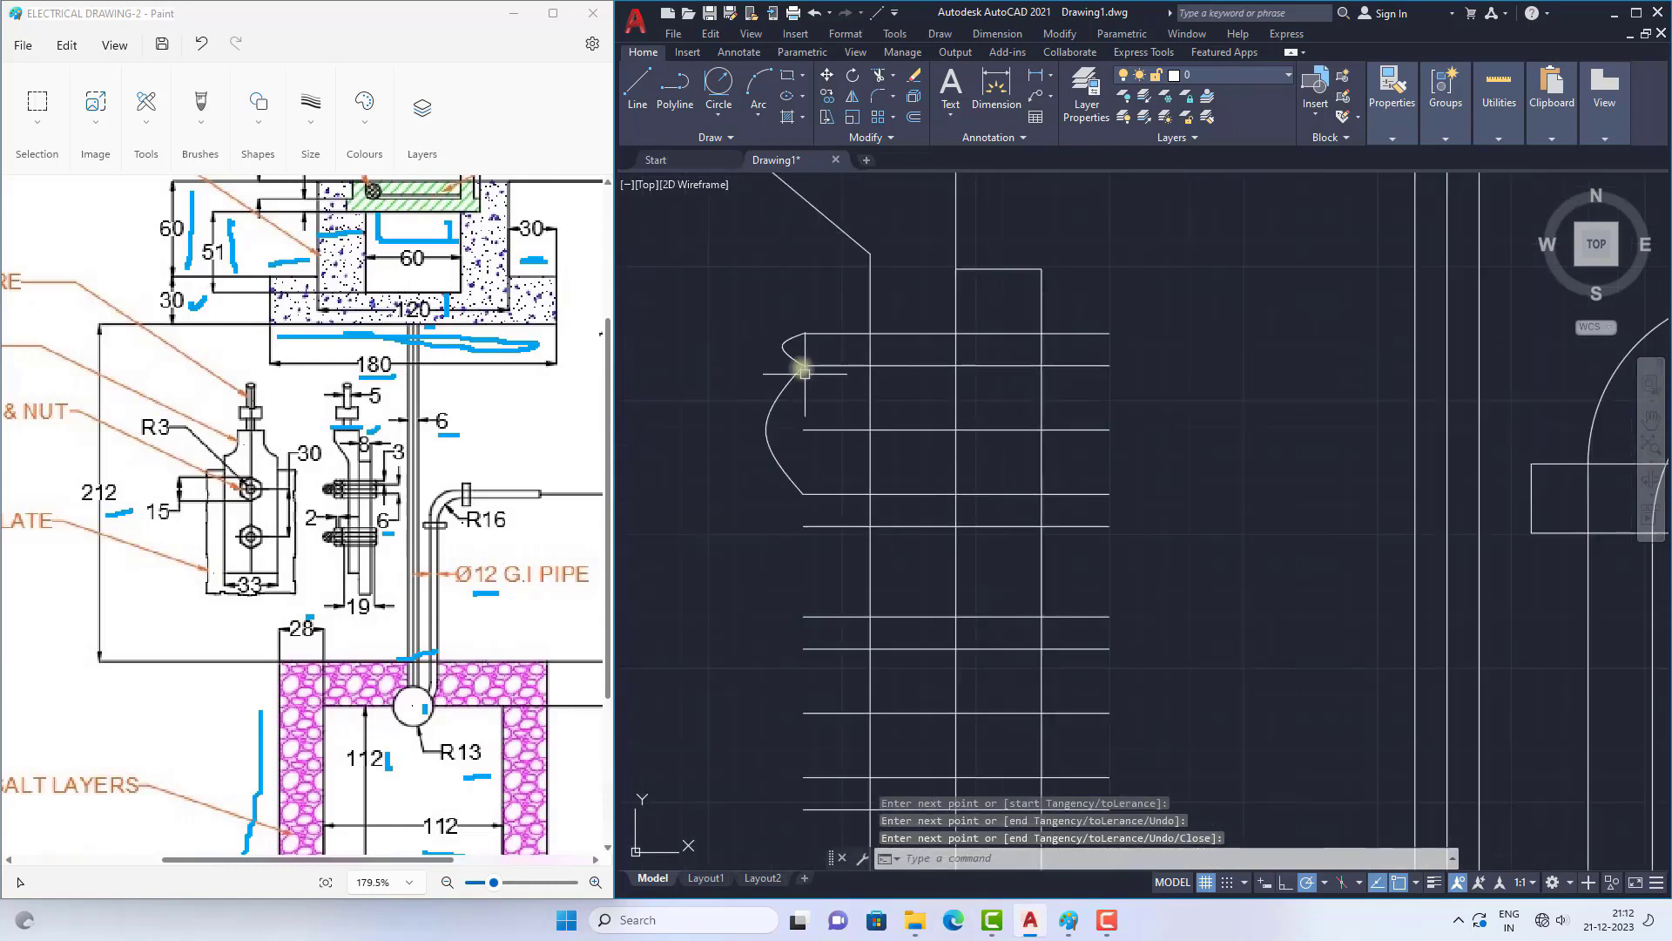
Step: Draw a matching small spline joining the left ends of the upper bolt's fourth and fifth lines
text(spl)
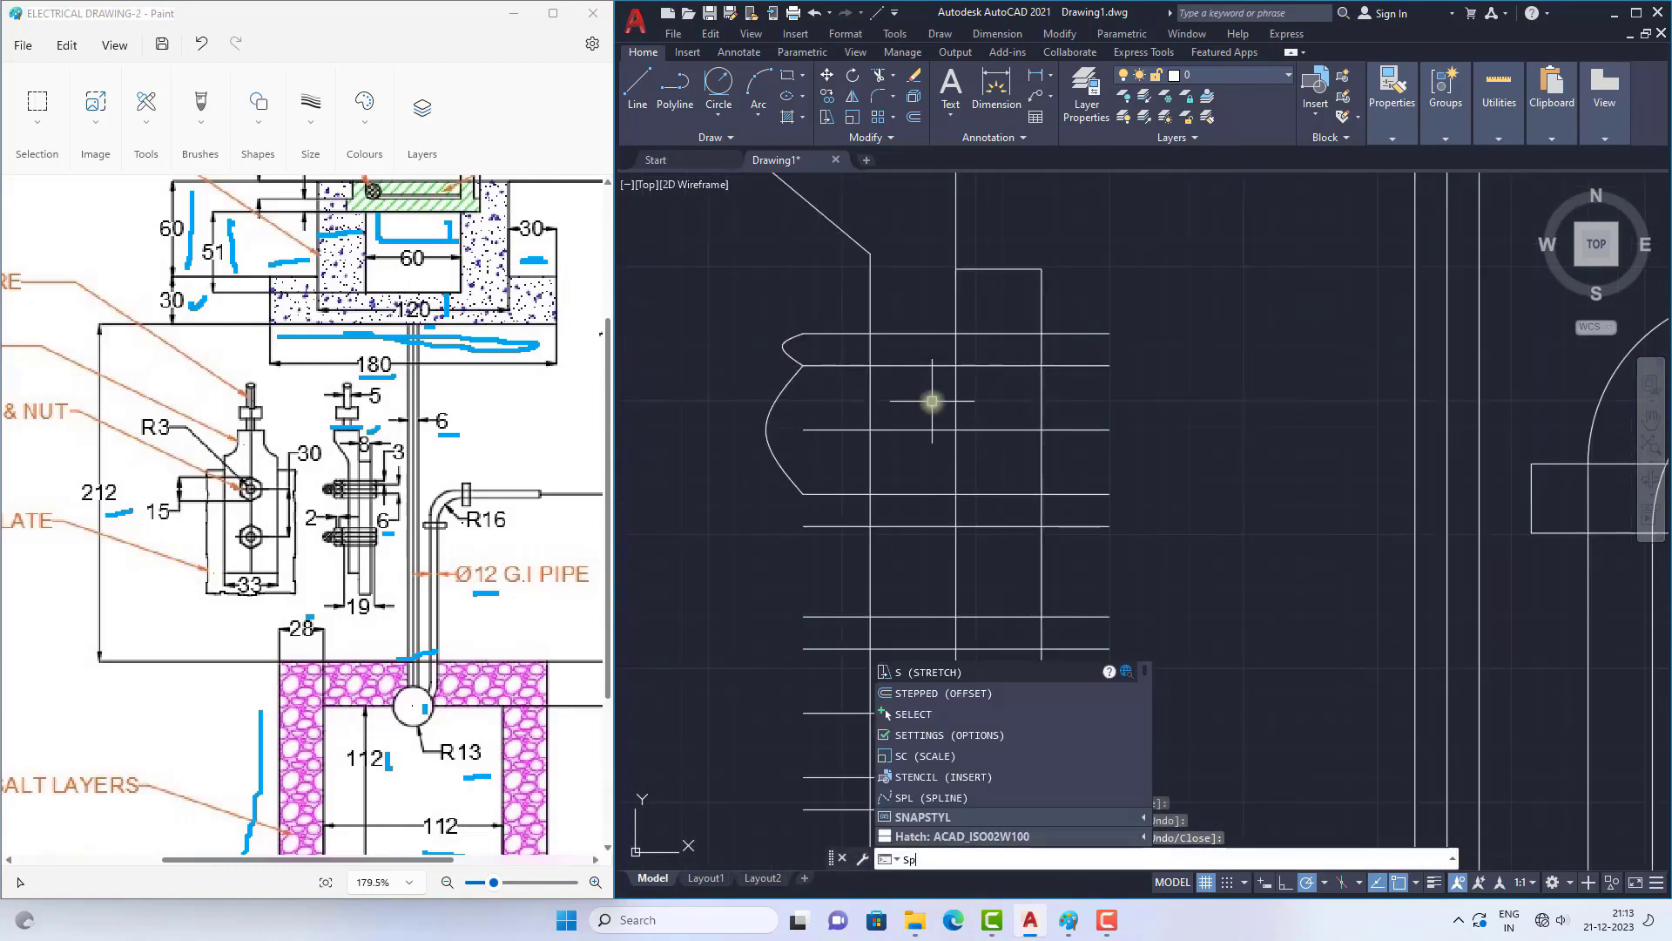
key(Return)
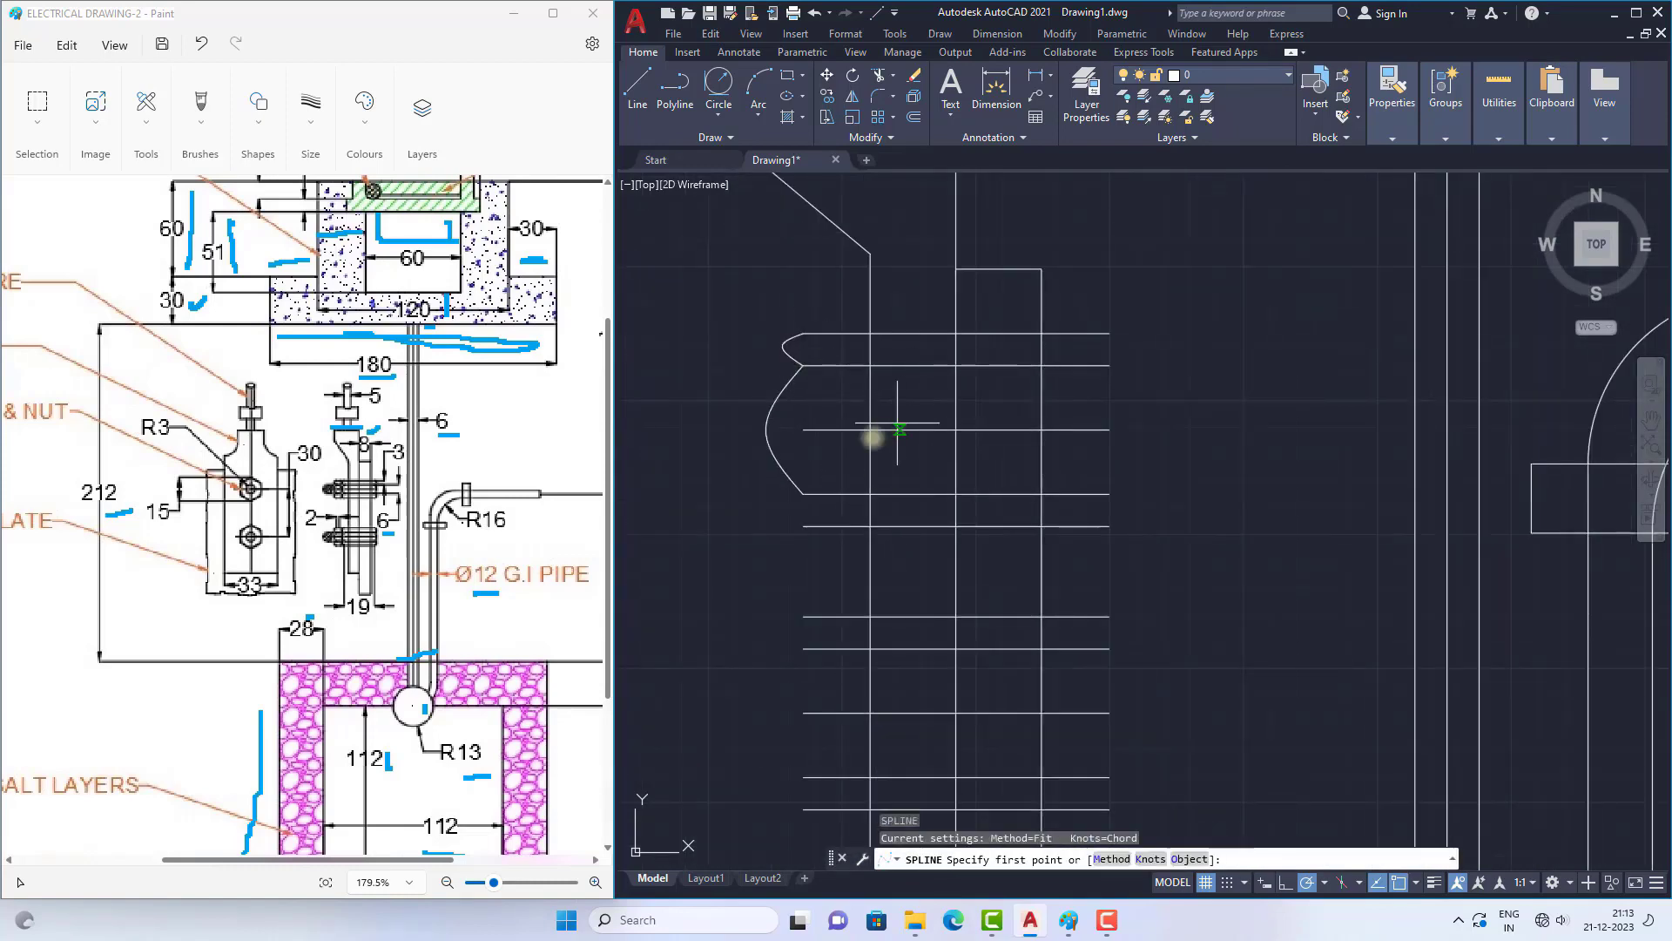
click(804, 494)
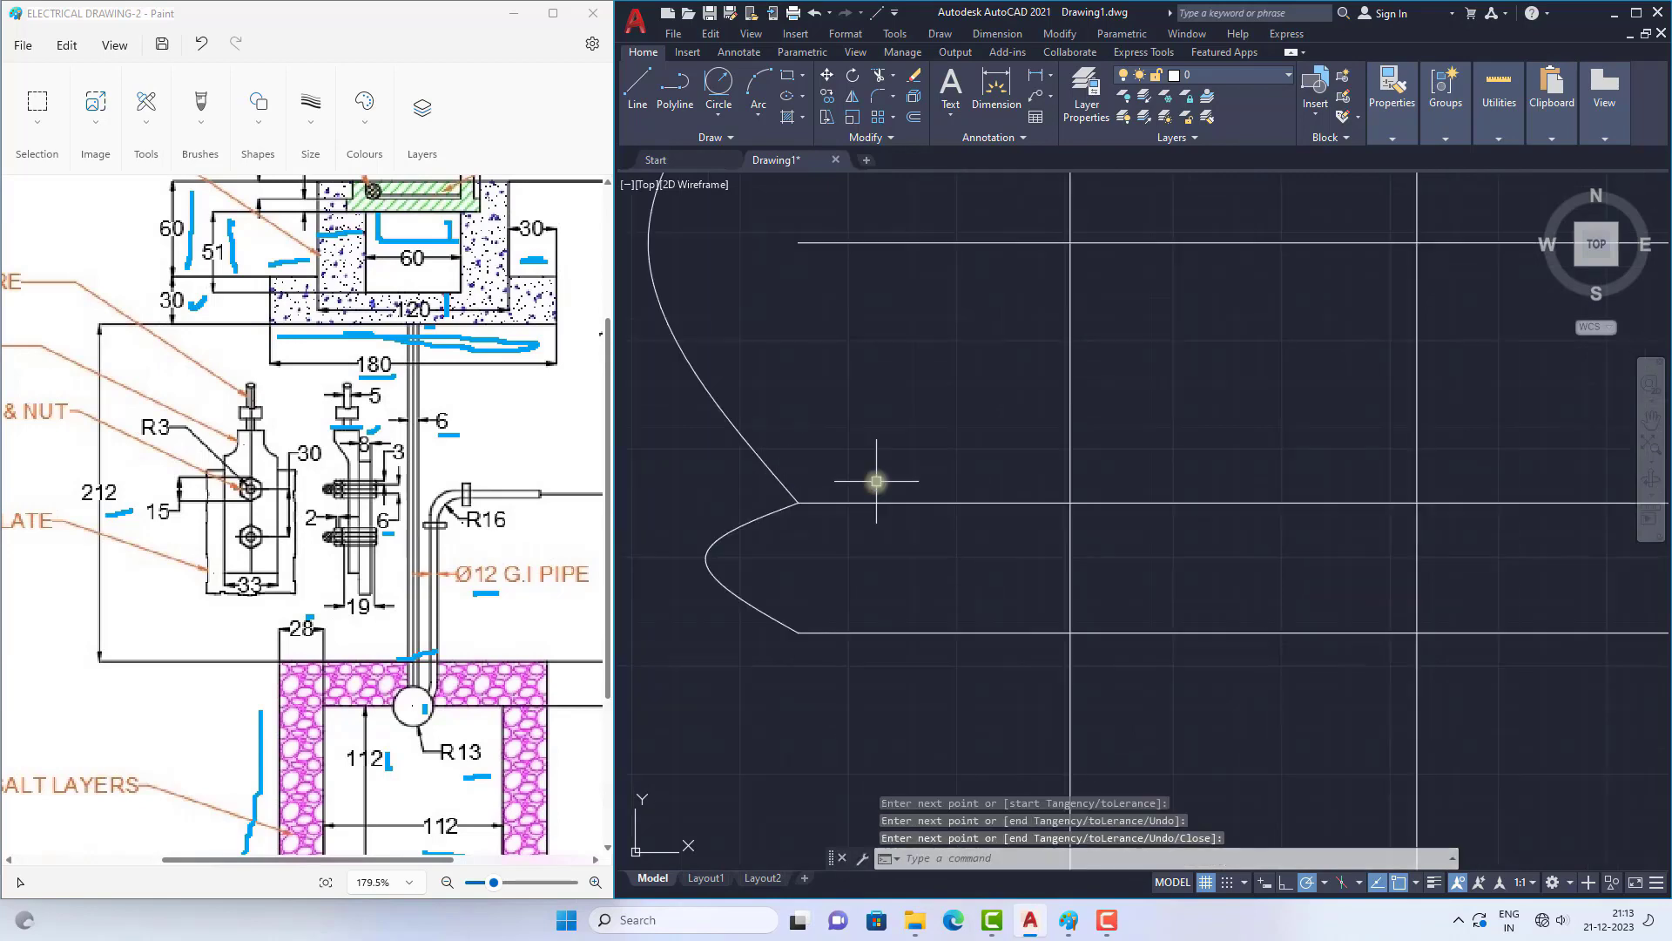
scroll(877, 481, down, 8)
scroll(985, 459, up, 2)
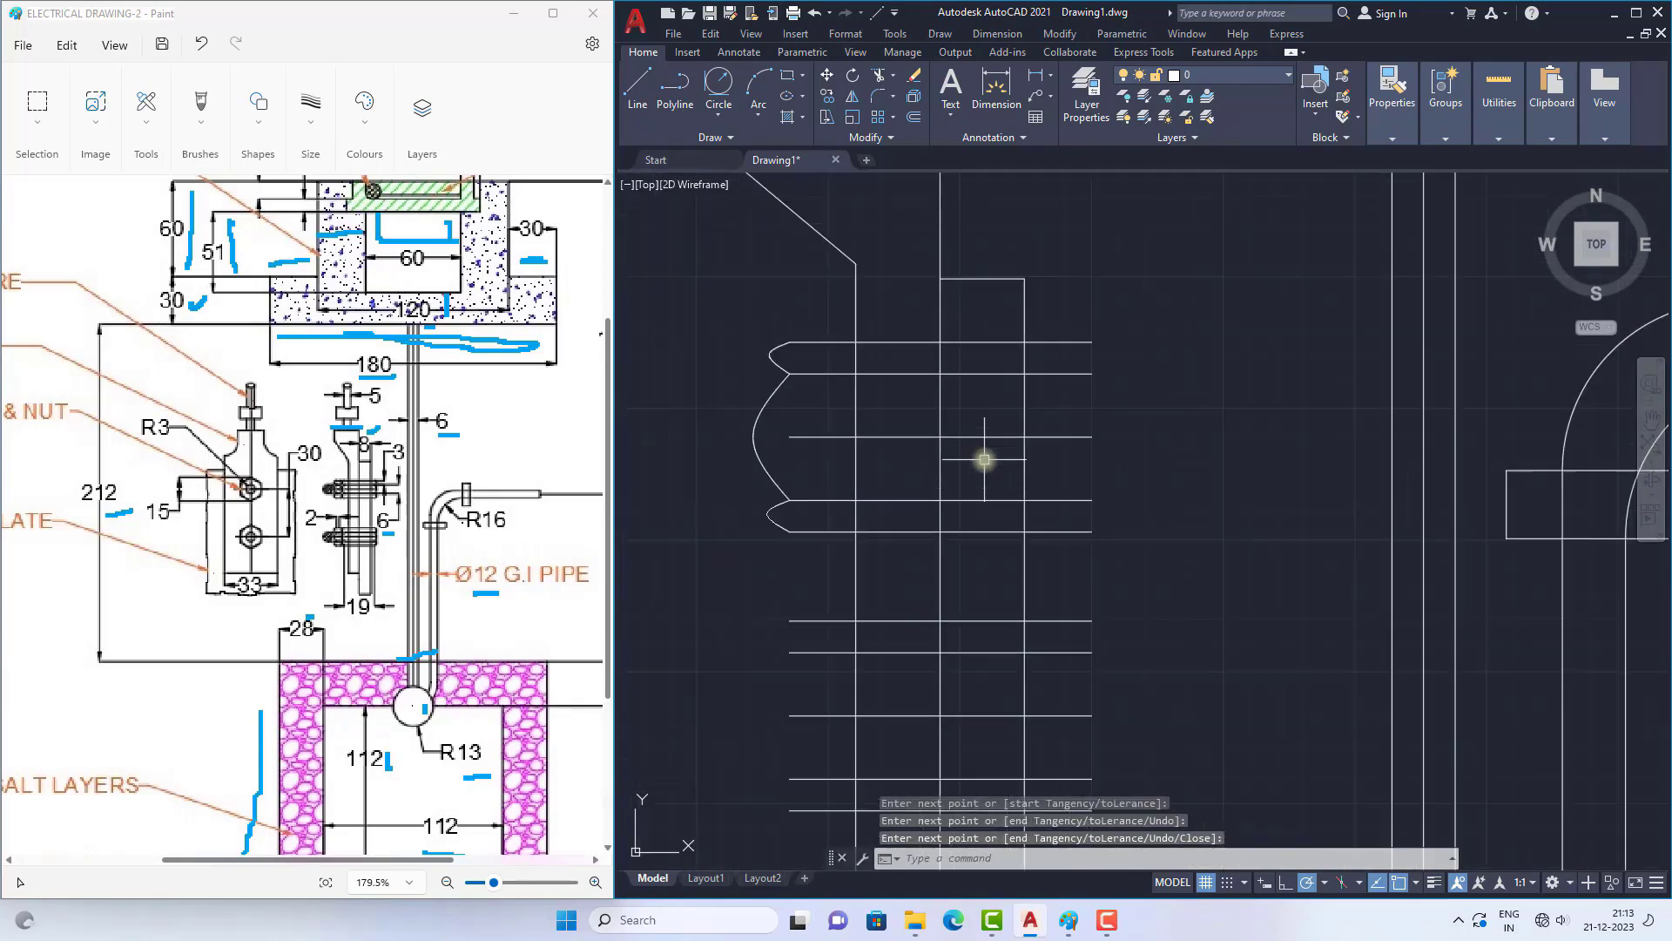
key(Return)
Step: Even out the upper bolt's end curves by stretching the splines' middle points, moving the lower small one about 1 inward
scroll(759, 422, up, 4)
click(745, 447)
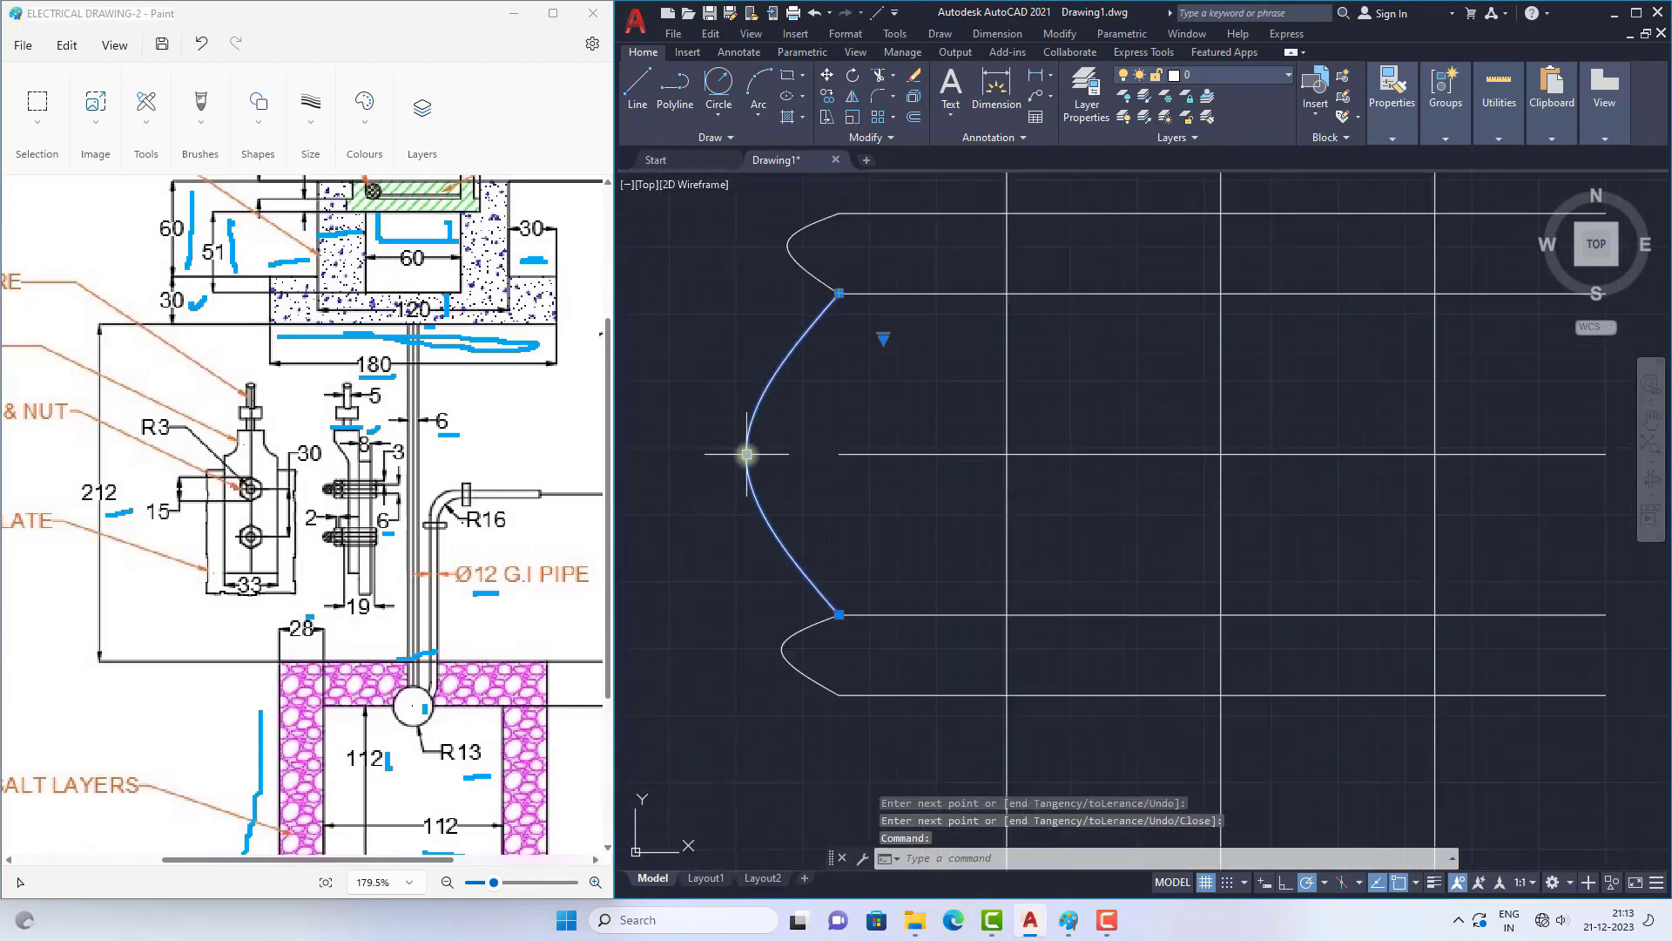
click(747, 454)
scroll(784, 418, down, 3)
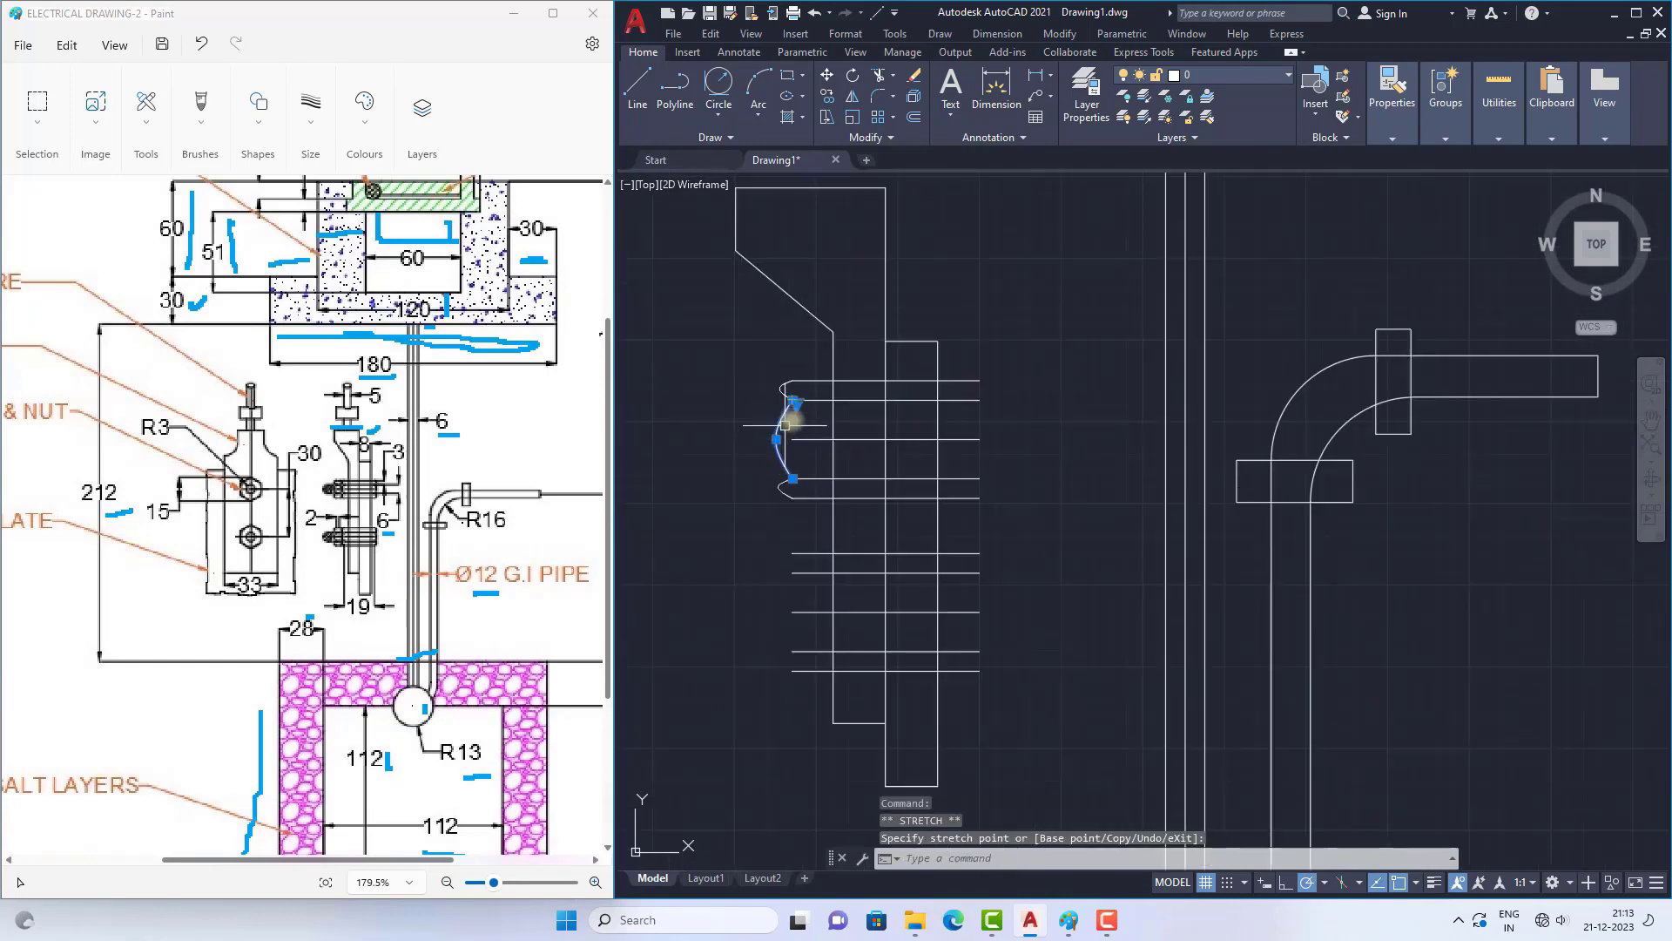
scroll(765, 358, up, 5)
key(Escape)
click(676, 528)
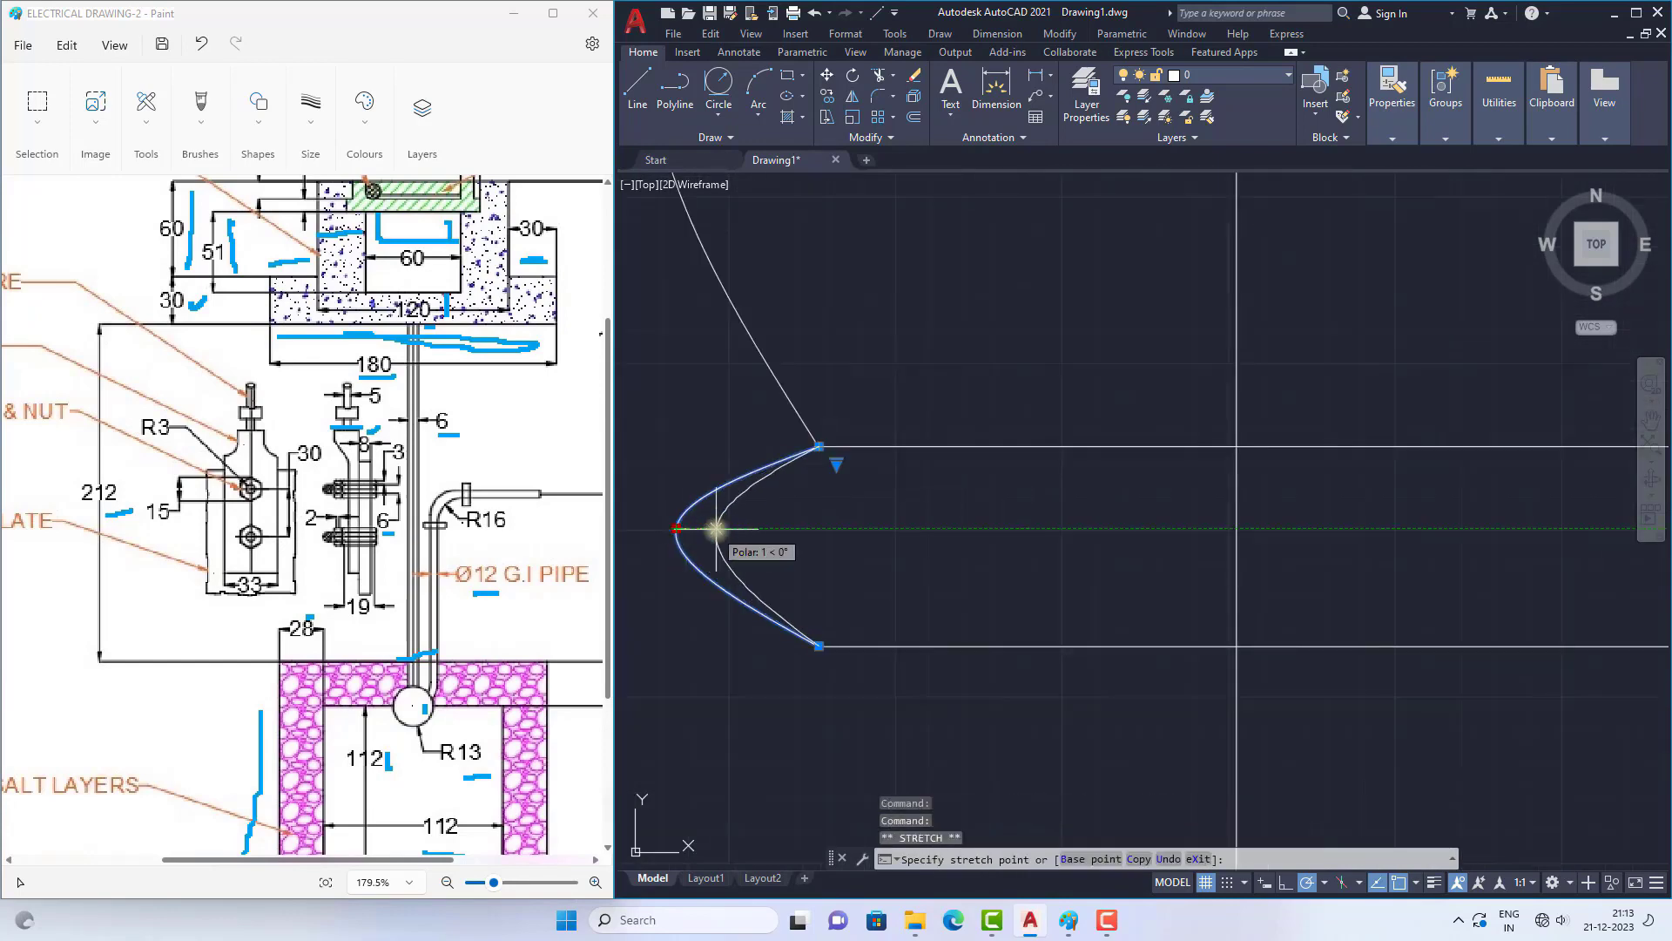
key(Escape)
Step: Mirror the upper bolt's three left end curves to its right end about the plate's vertical middle line
scroll(881, 429, down, 4)
scroll(904, 434, down, 4)
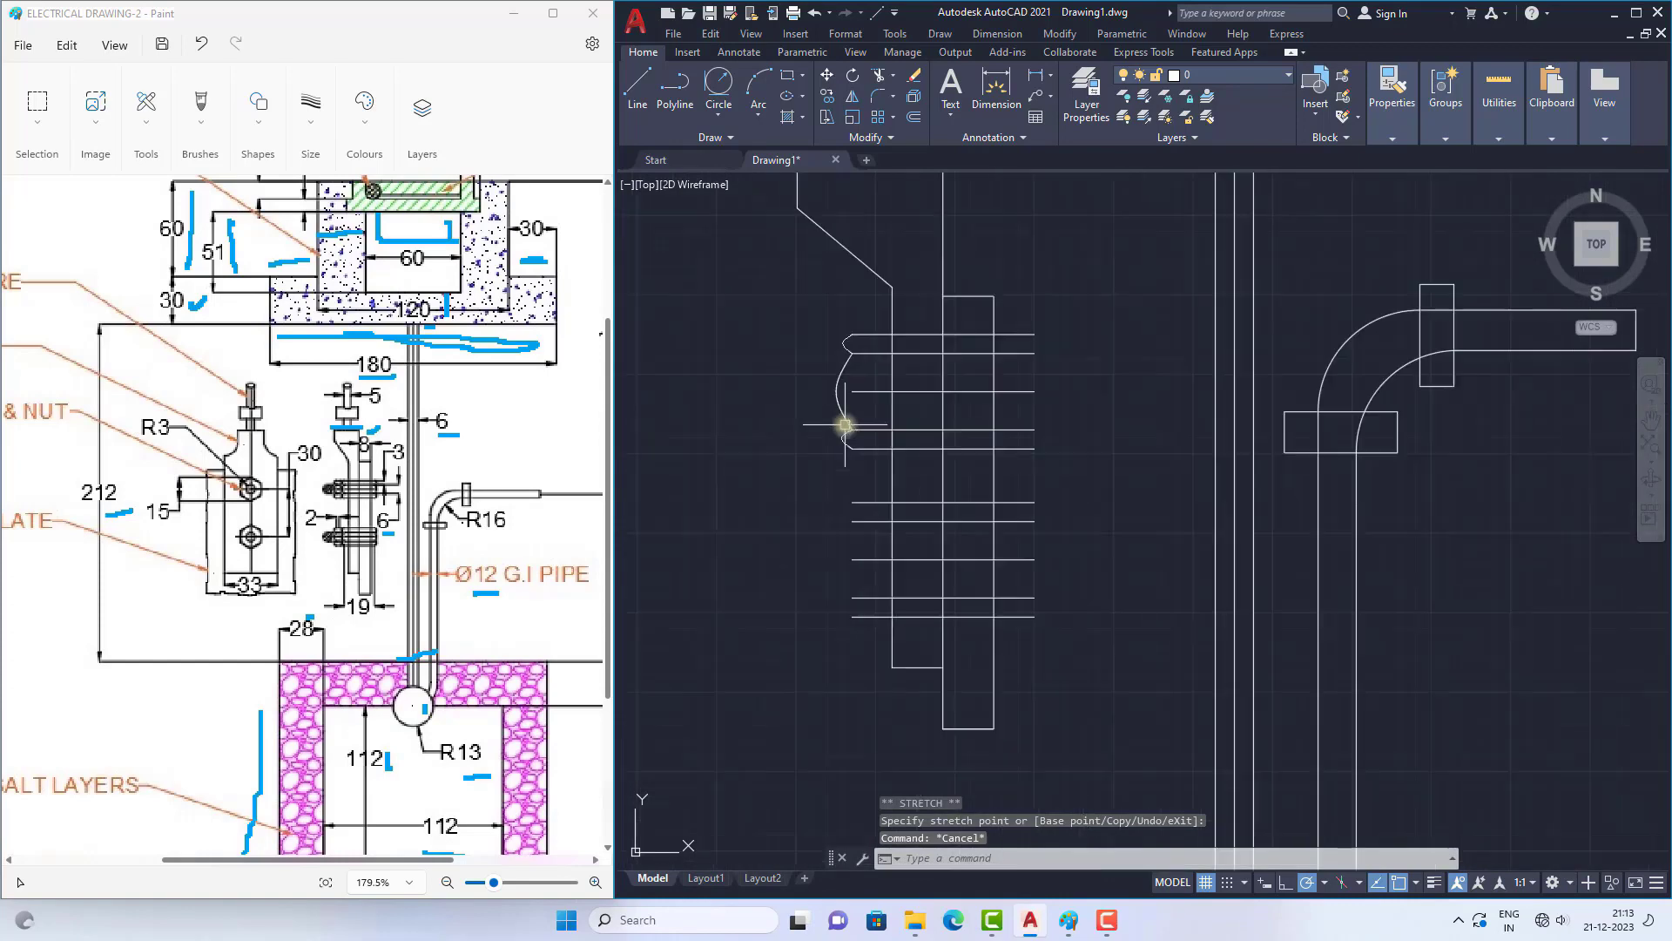
scroll(871, 409, down, 5)
scroll(802, 328, up, 7)
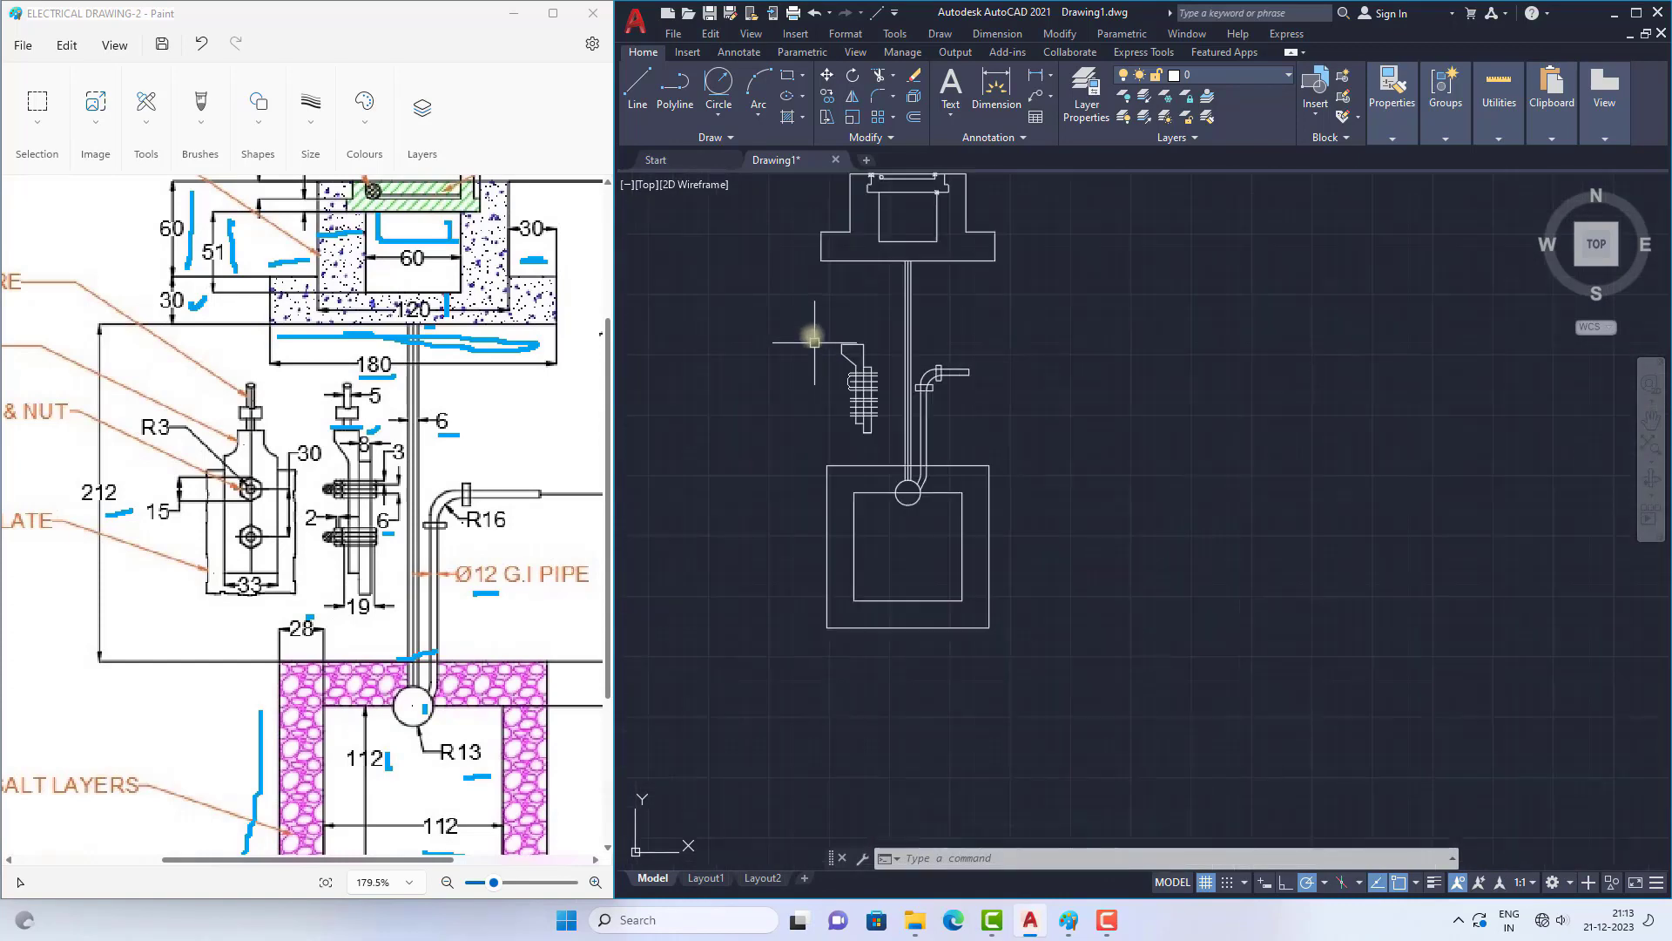
scroll(784, 366, down, 2)
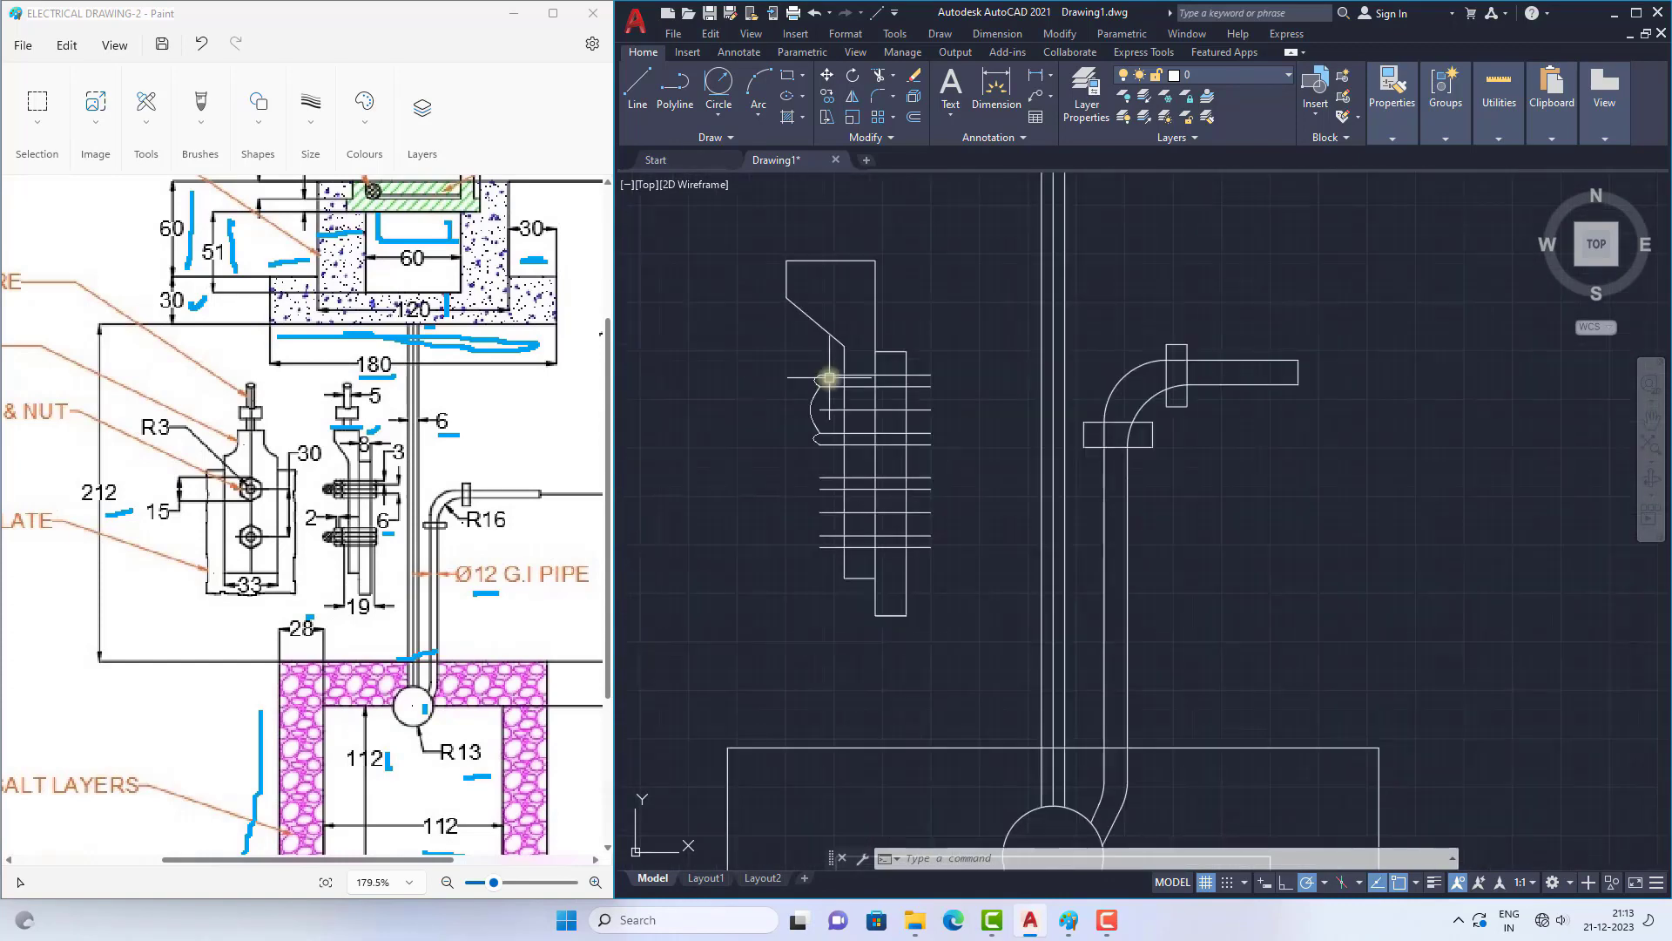
scroll(823, 373, up, 4)
scroll(842, 349, down, 2)
click(765, 336)
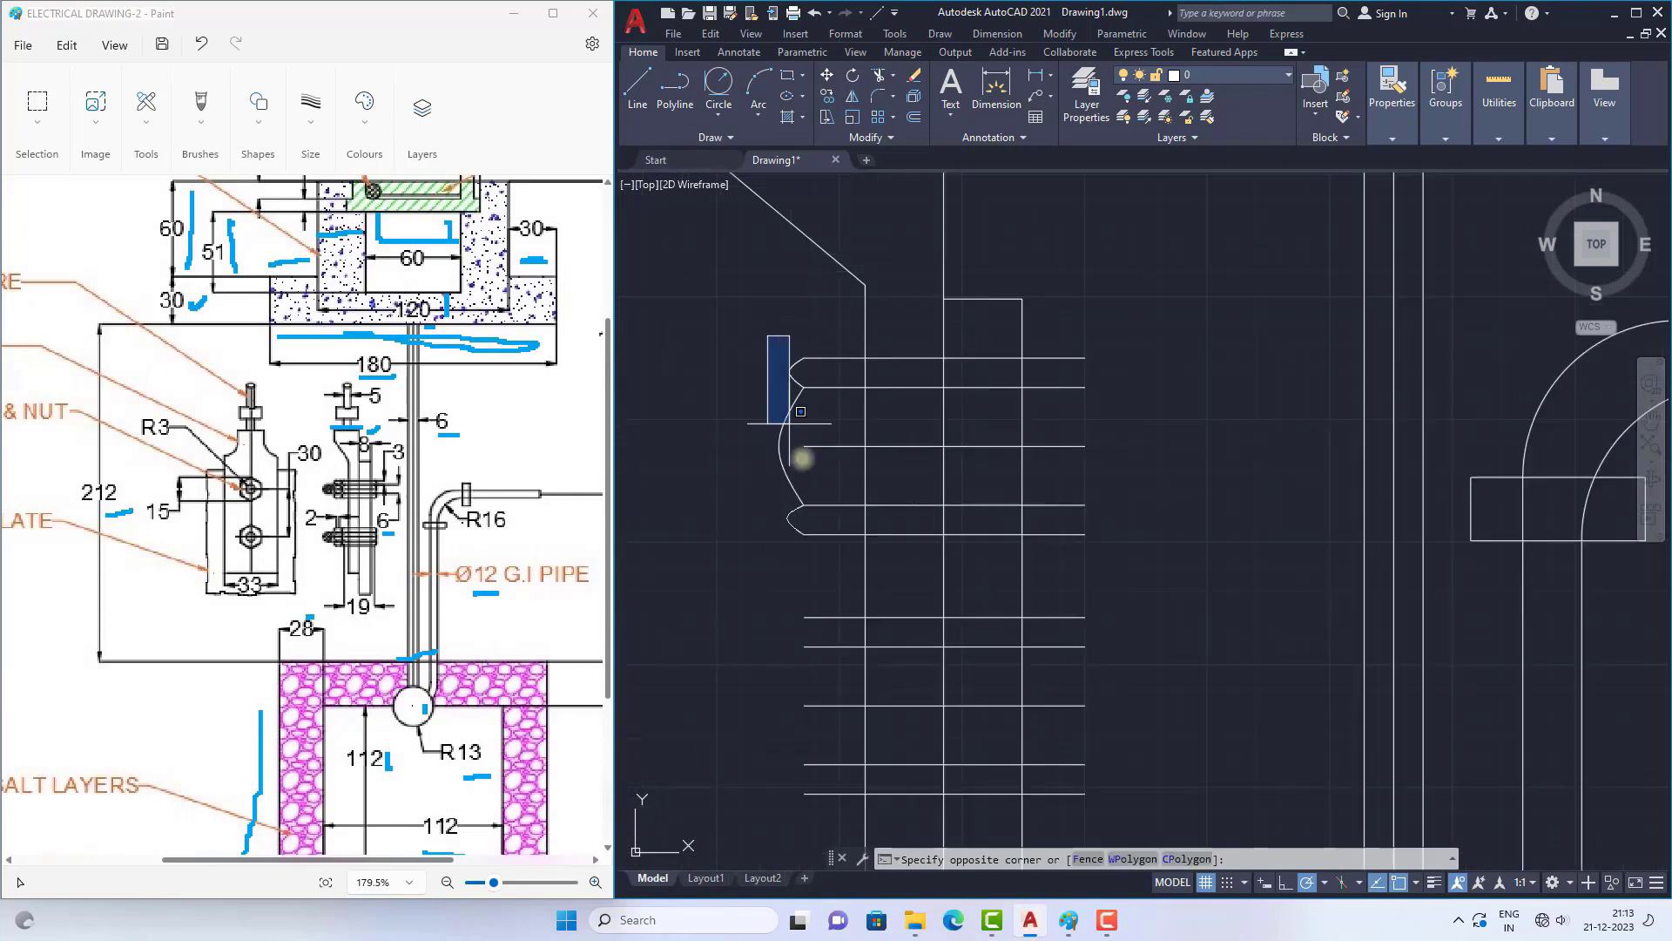
click(819, 561)
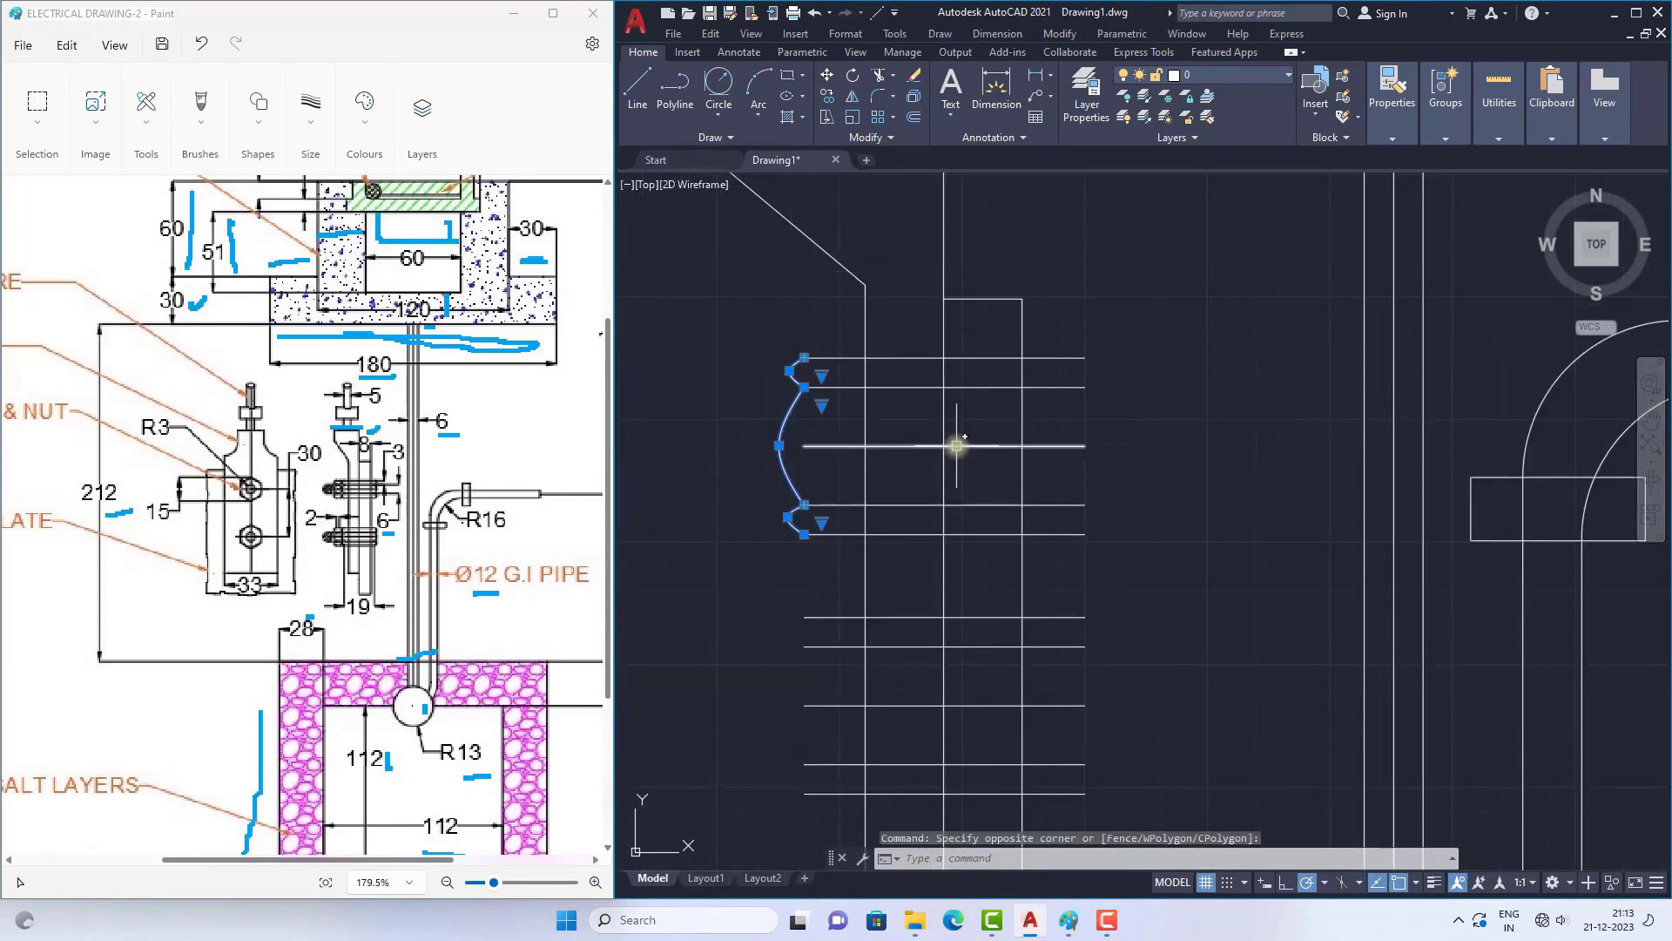
text(mi)
key(Return)
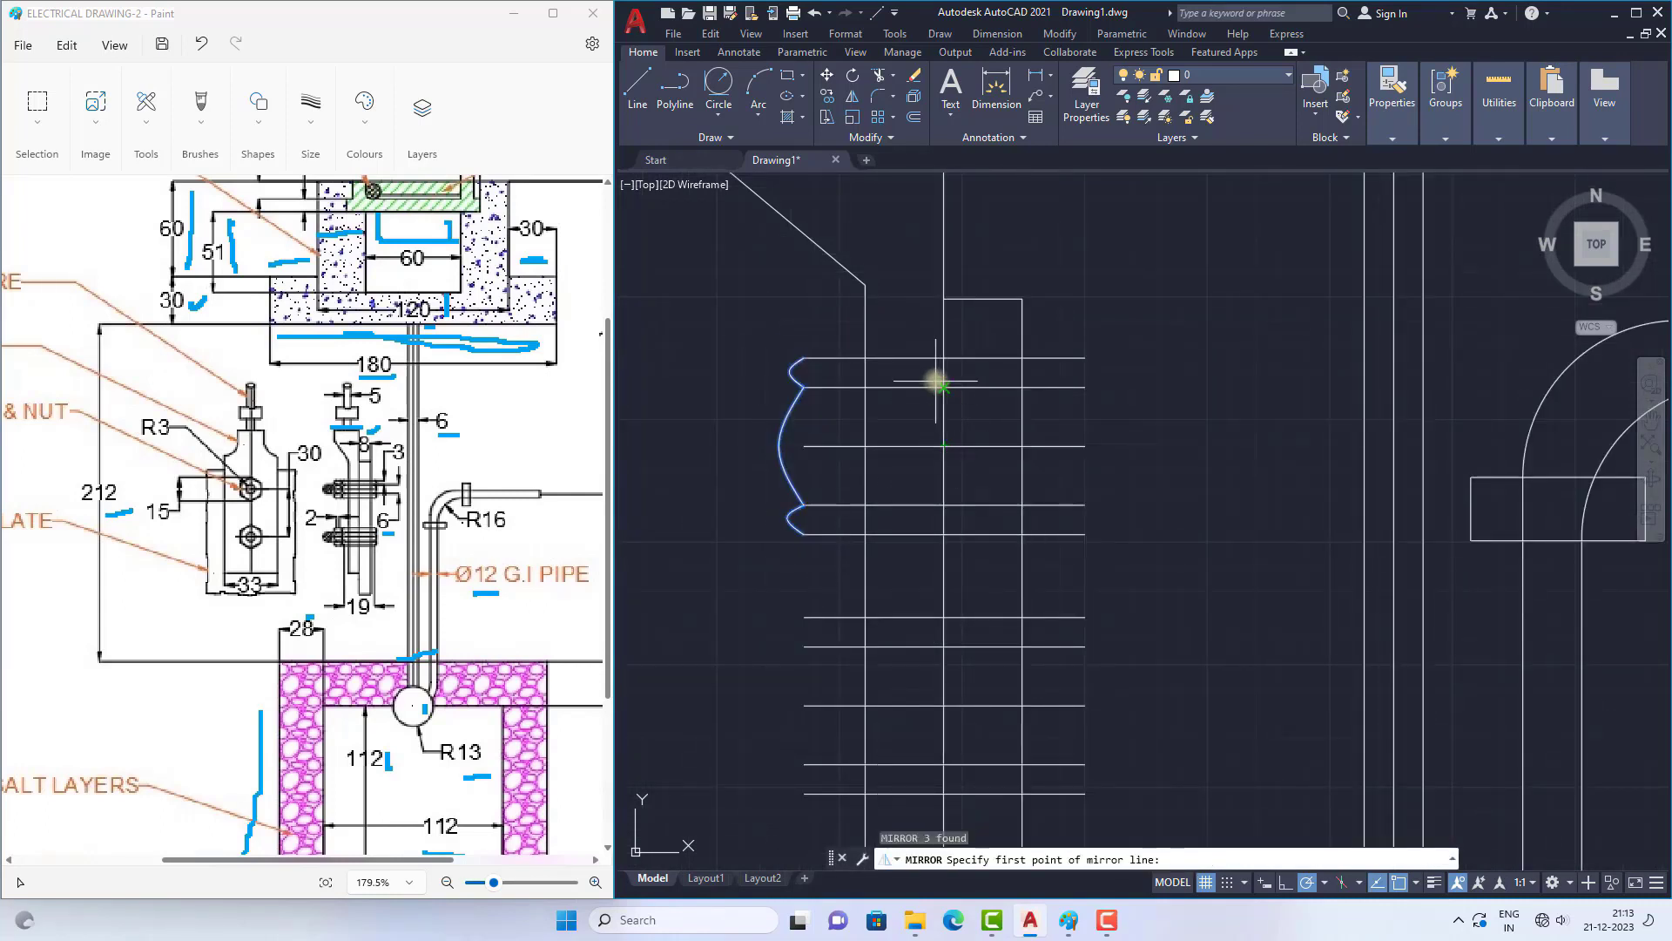
click(944, 357)
click(944, 386)
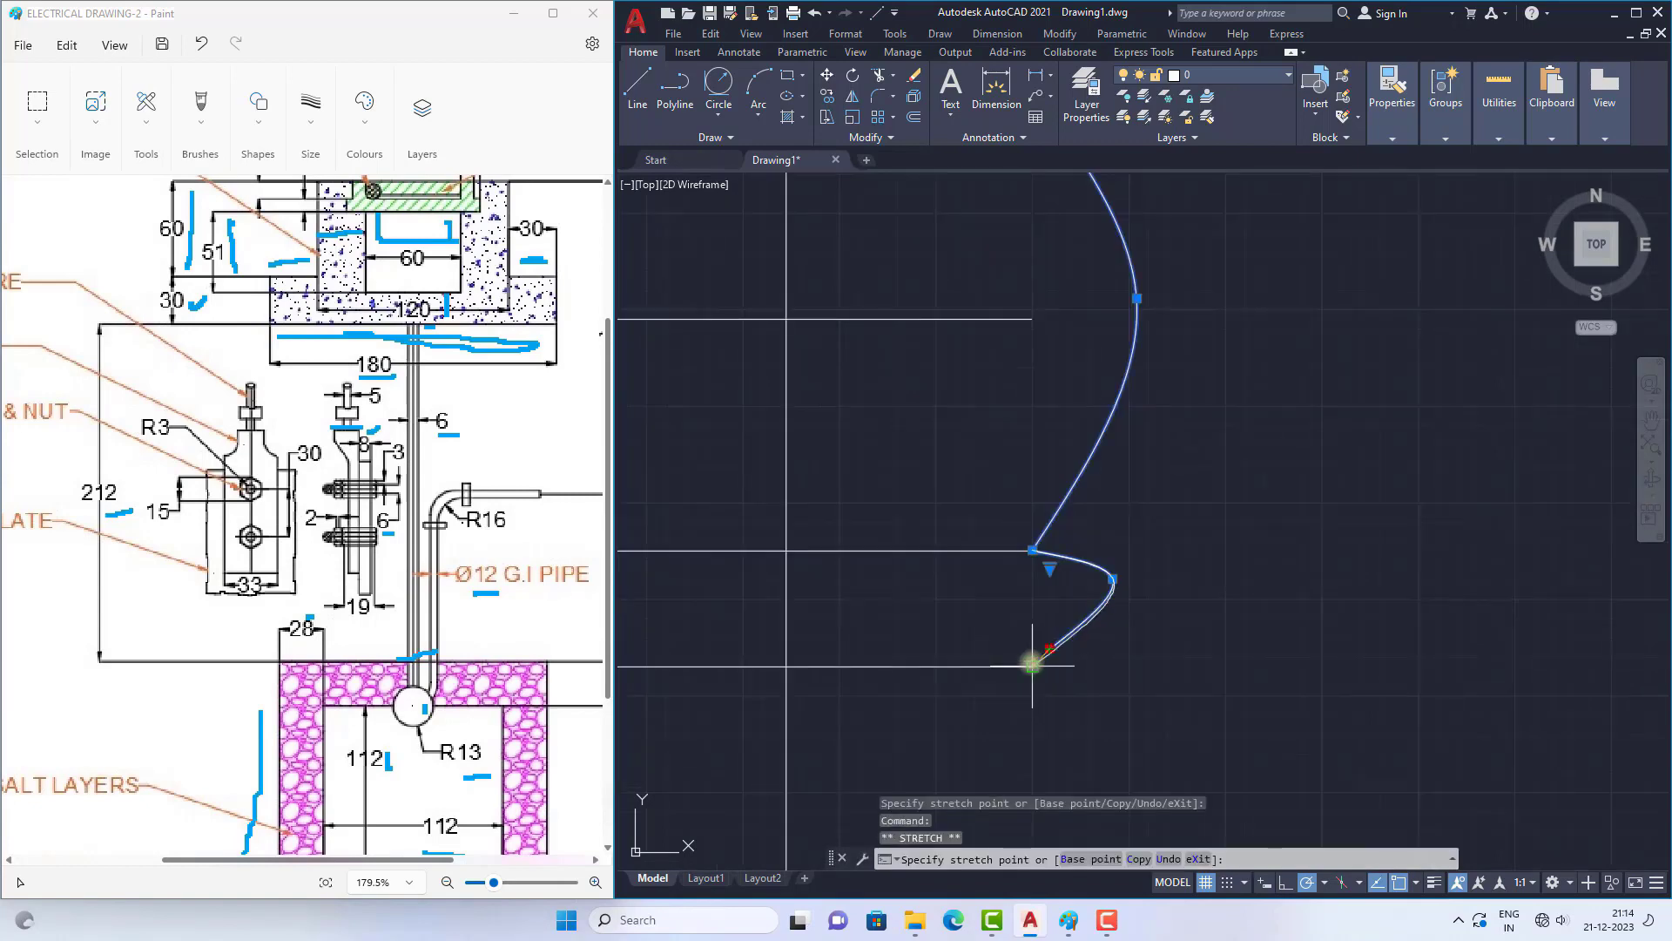
Step: Stretch the end of the upper bolt's mirrored lower small curve onto the right end of its fifth line
click(1032, 666)
key(Escape)
scroll(1064, 533, down, 5)
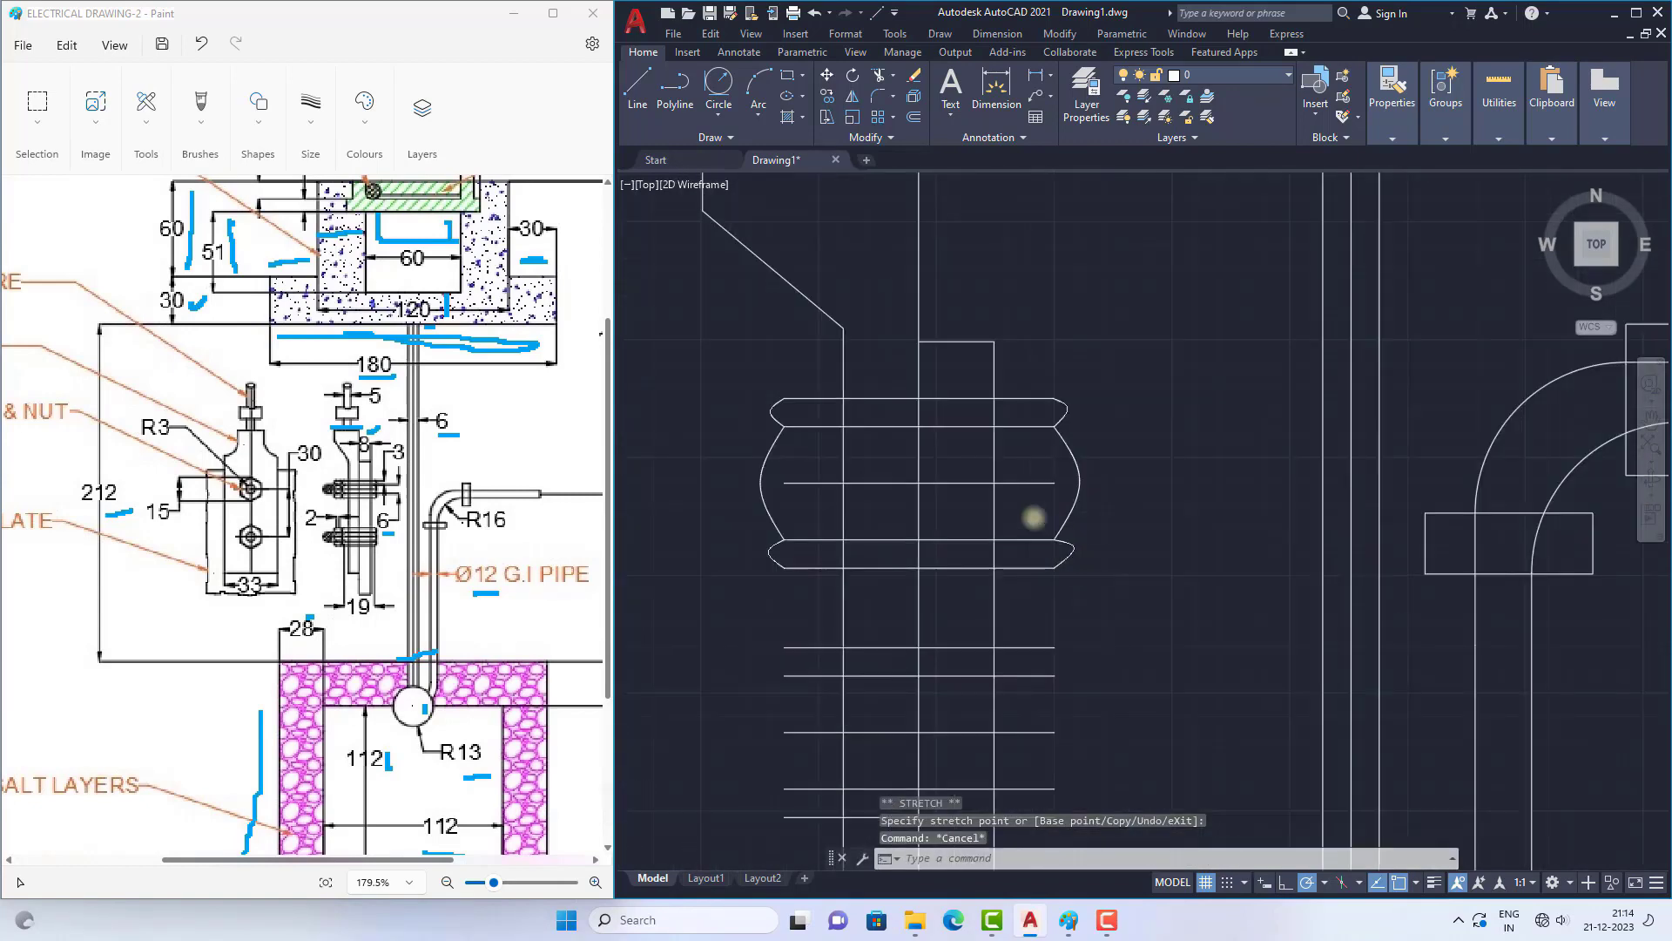
Step: Copy the upper bolt's three left end curves to the left ends of the lower bolt's lines
scroll(860, 376, down, 2)
scroll(919, 597, up, 2)
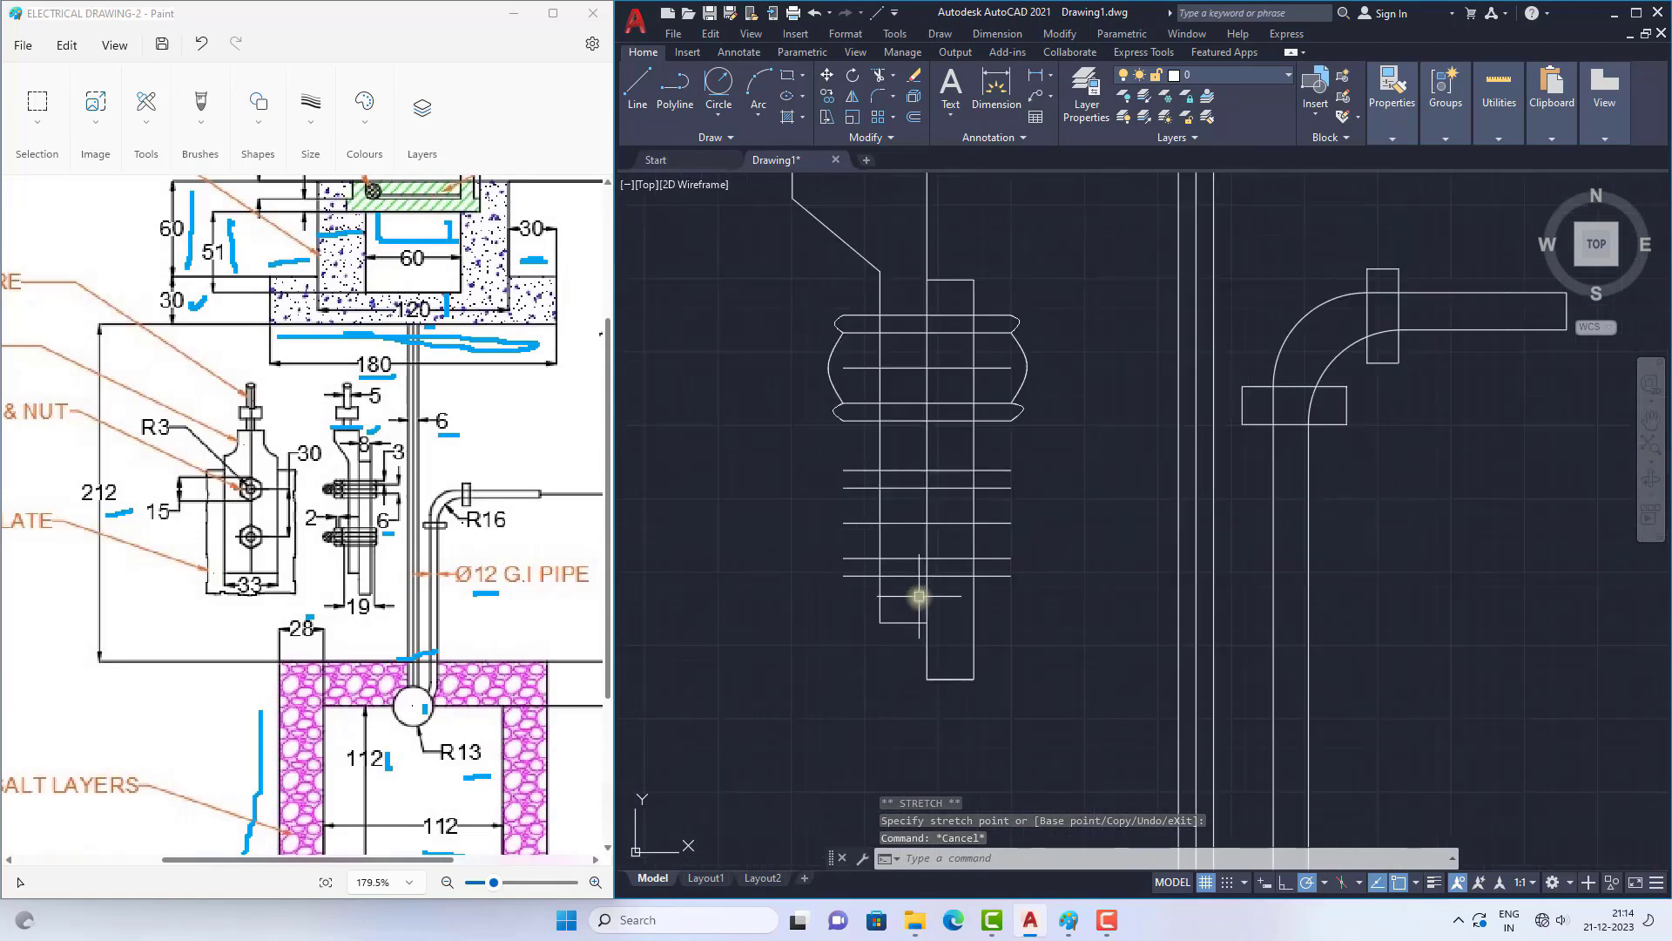
scroll(850, 353, up, 4)
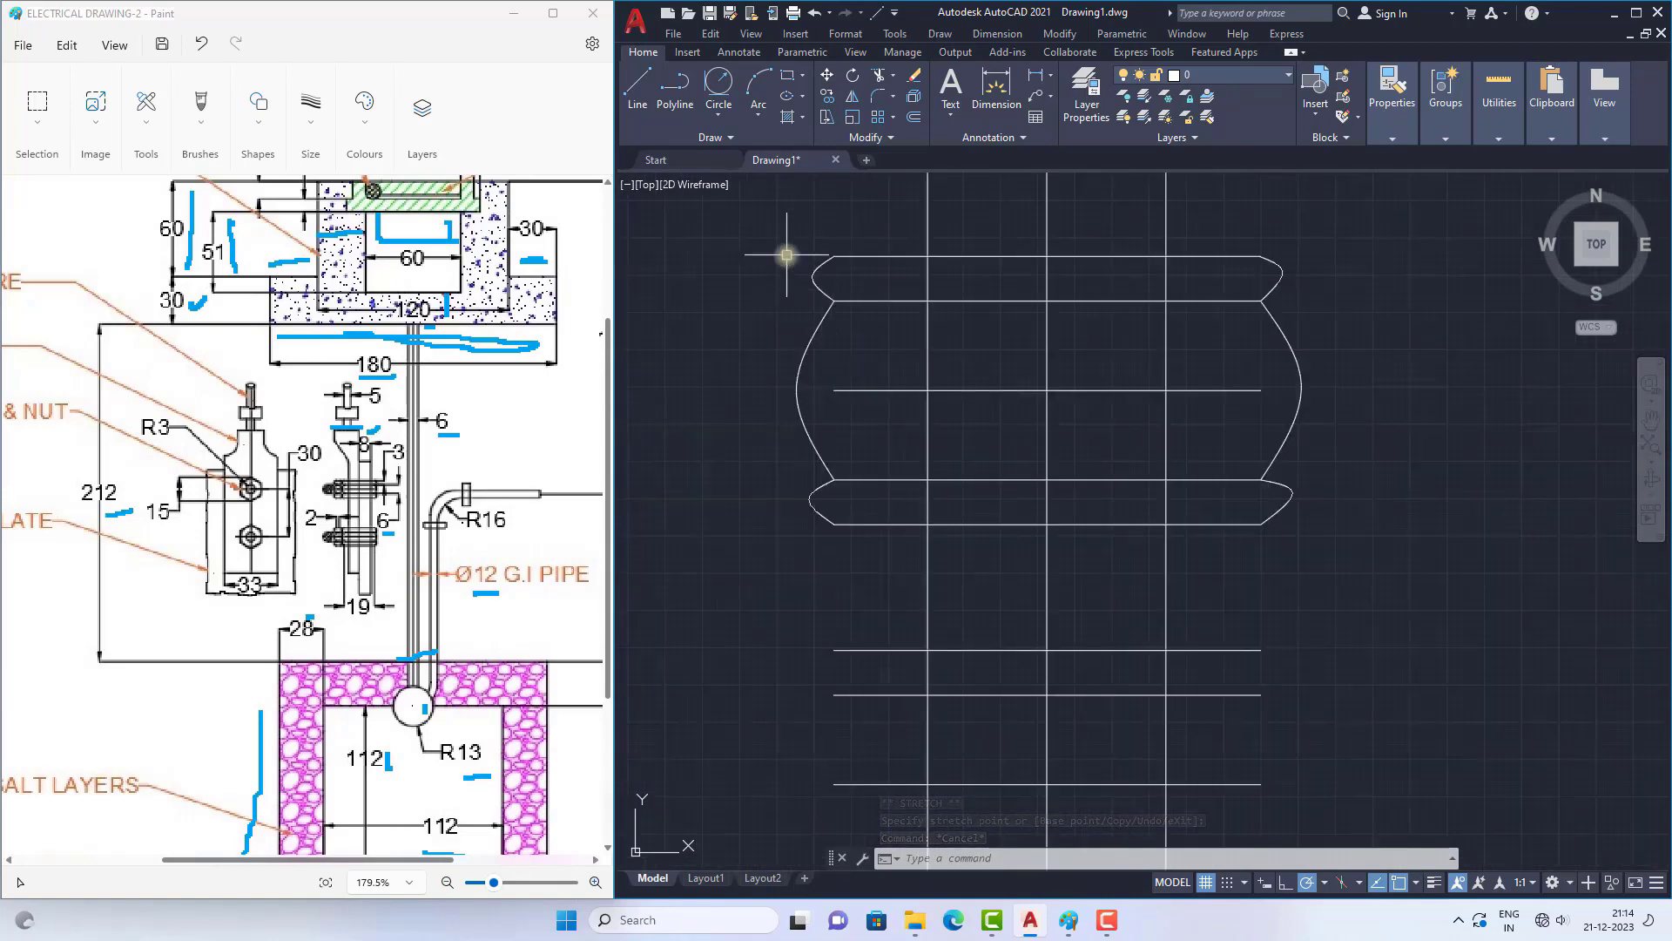
click(780, 233)
click(860, 541)
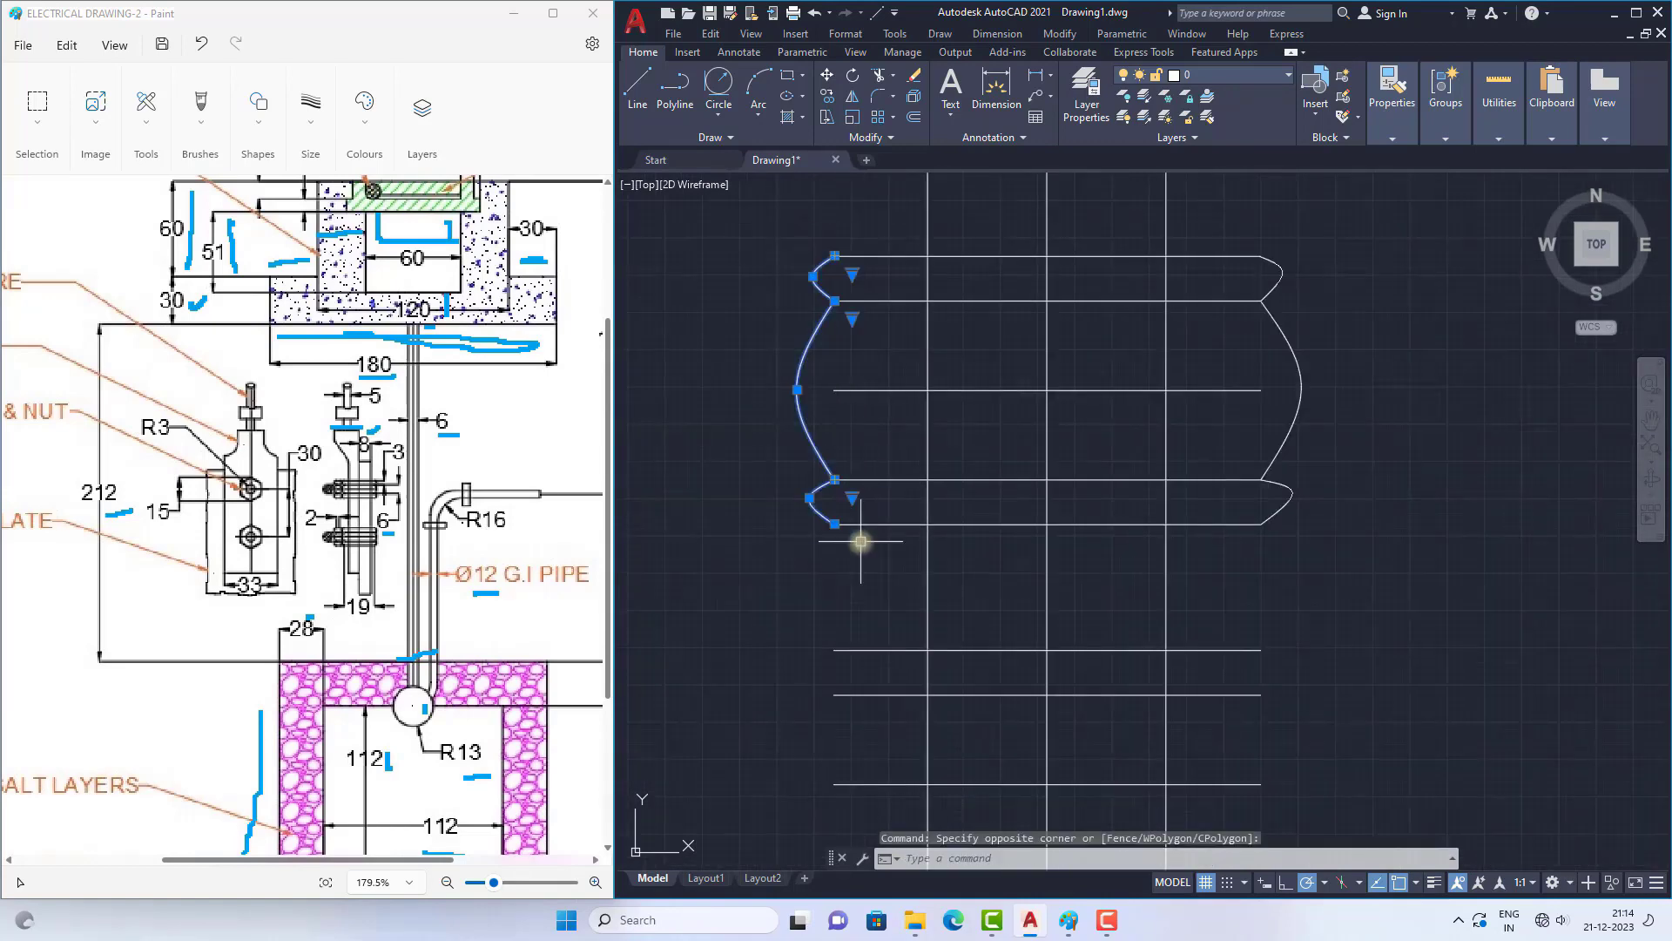
text(CO)
key(Return)
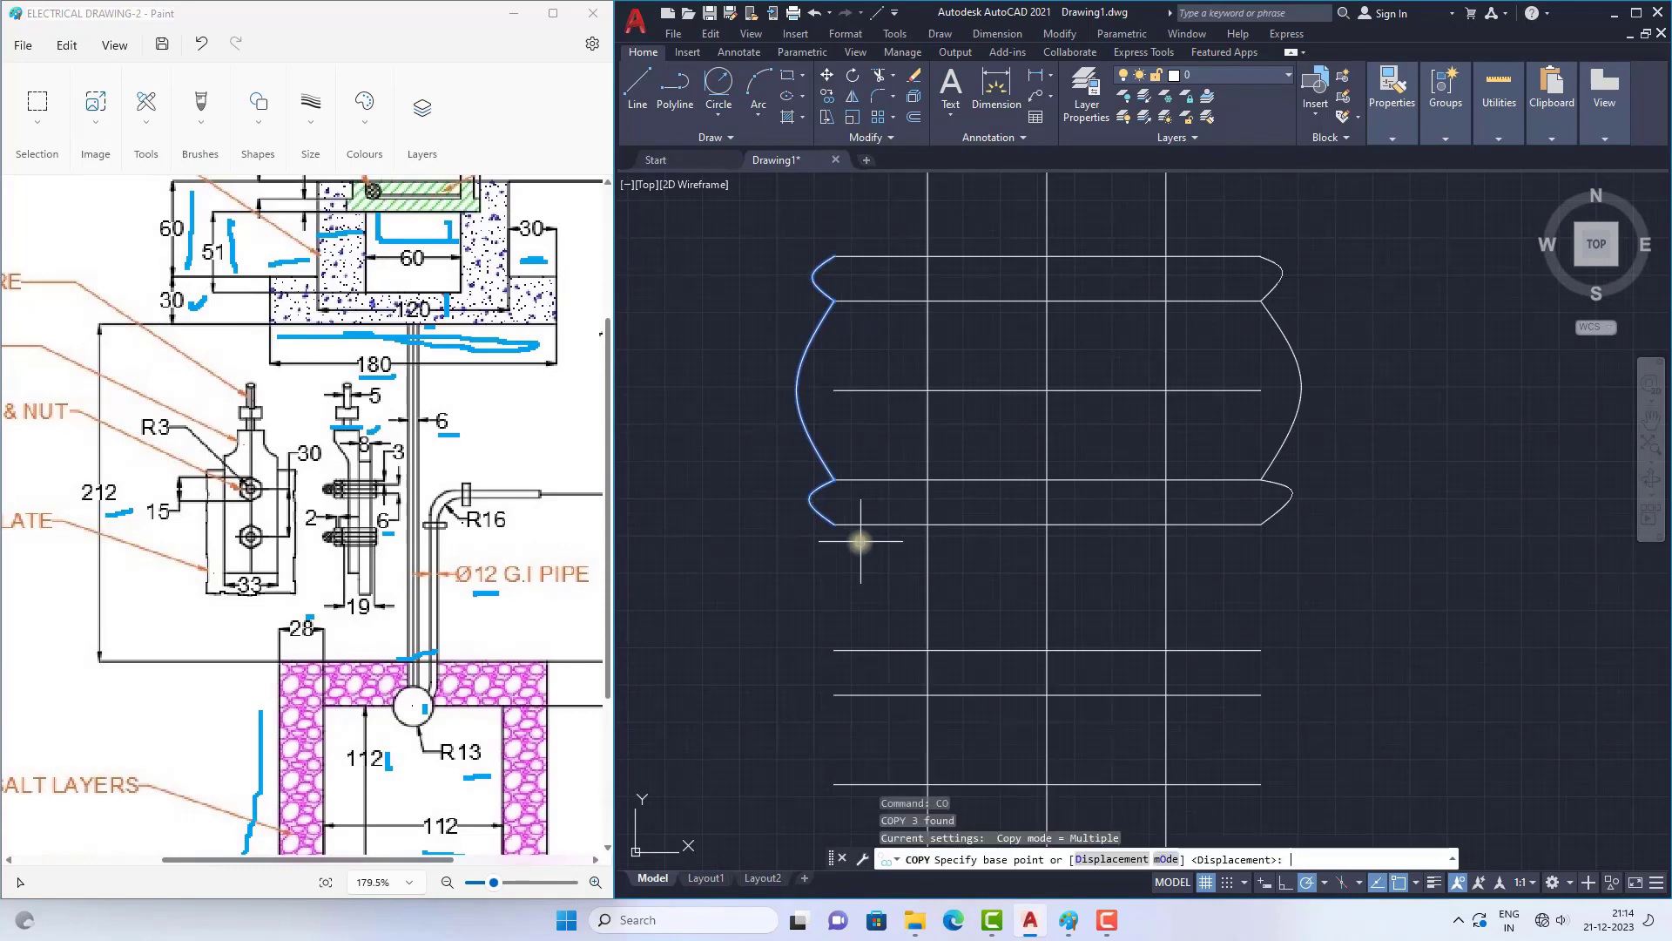
click(837, 281)
scroll(836, 254, down, 4)
scroll(845, 353, up, 4)
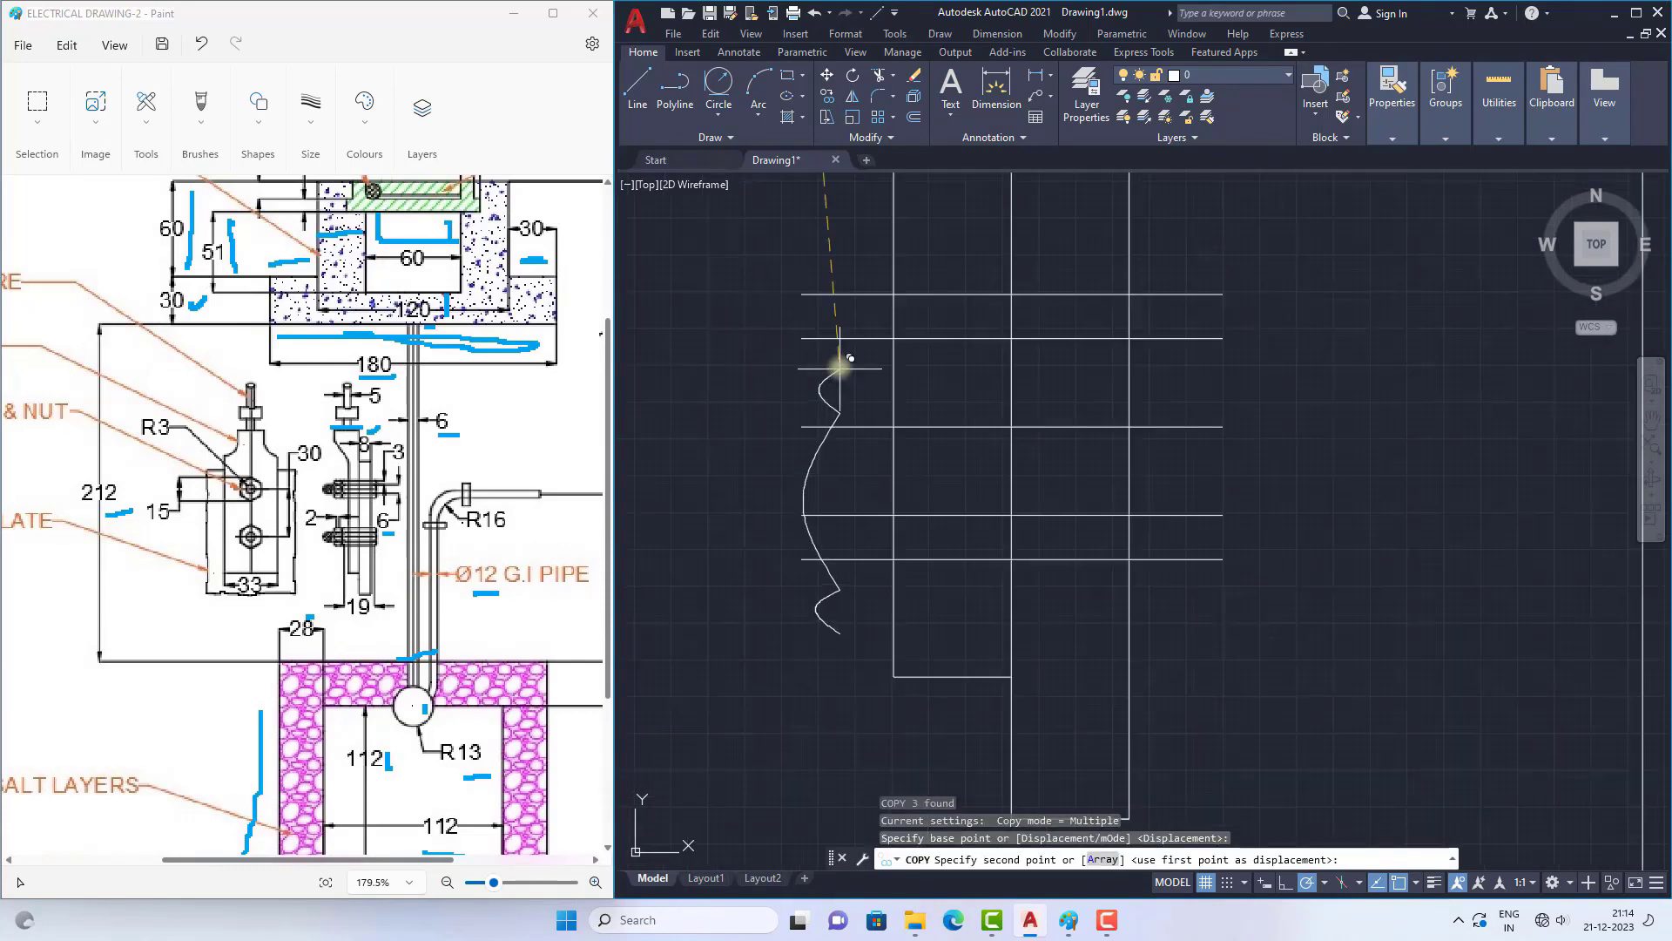
click(802, 294)
key(Escape)
Step: Copy the upper bolt's three right end curves to the right ends of the lower bolt's lines
scroll(989, 273, up, 3)
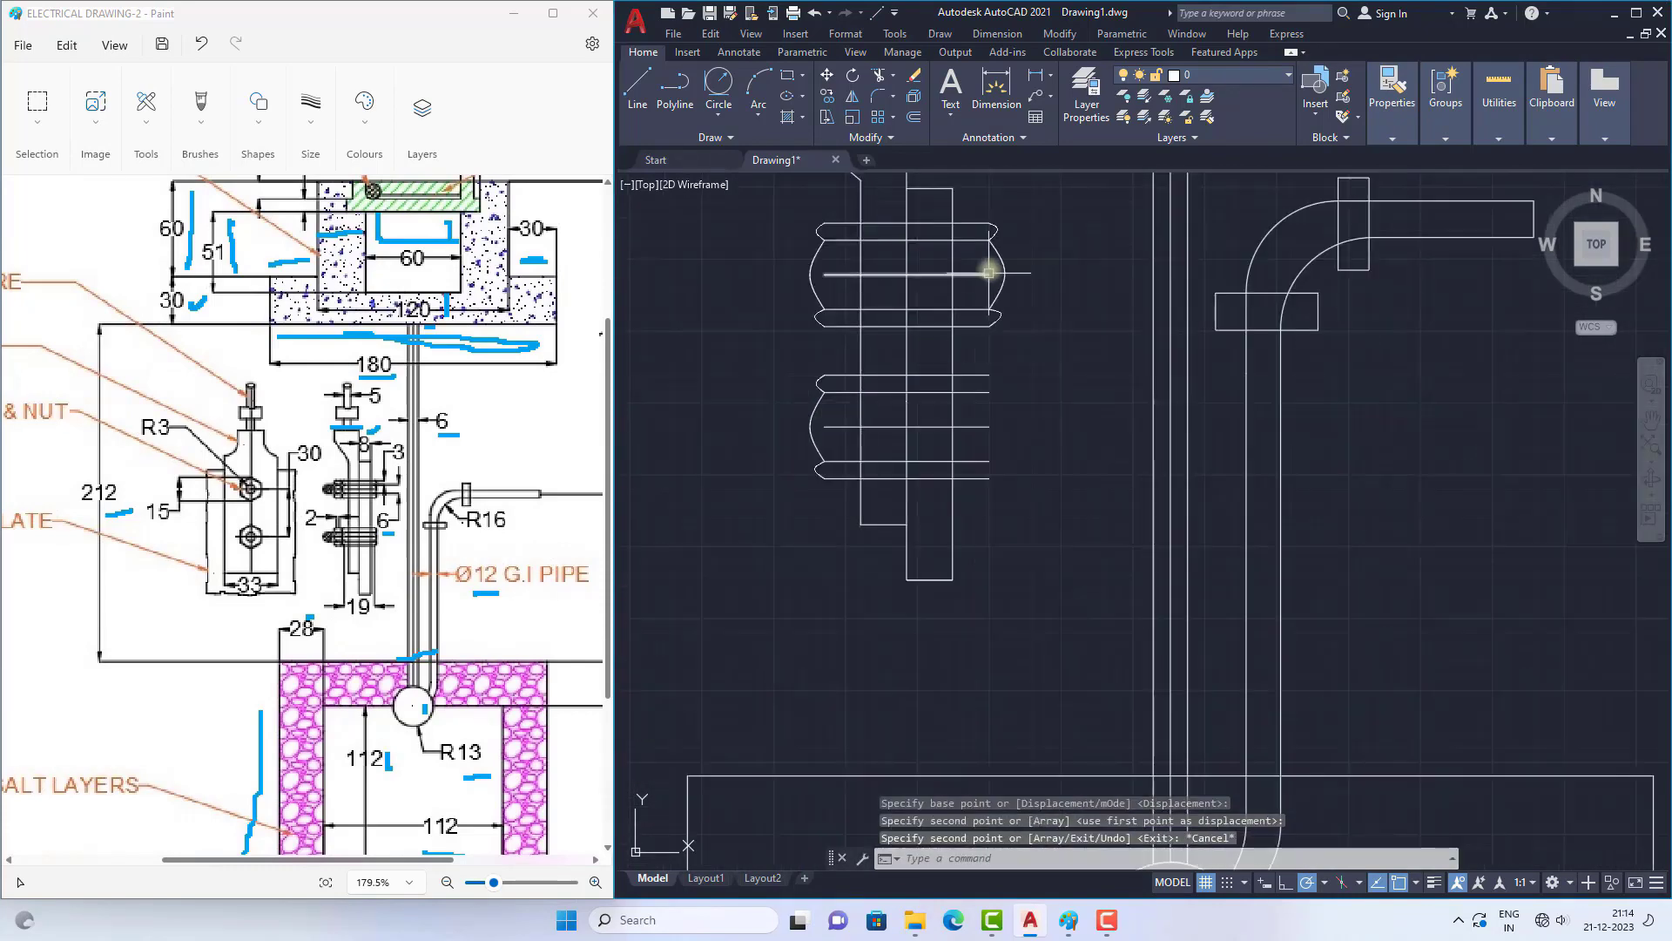
scroll(990, 224, up, 2)
click(979, 196)
click(1033, 440)
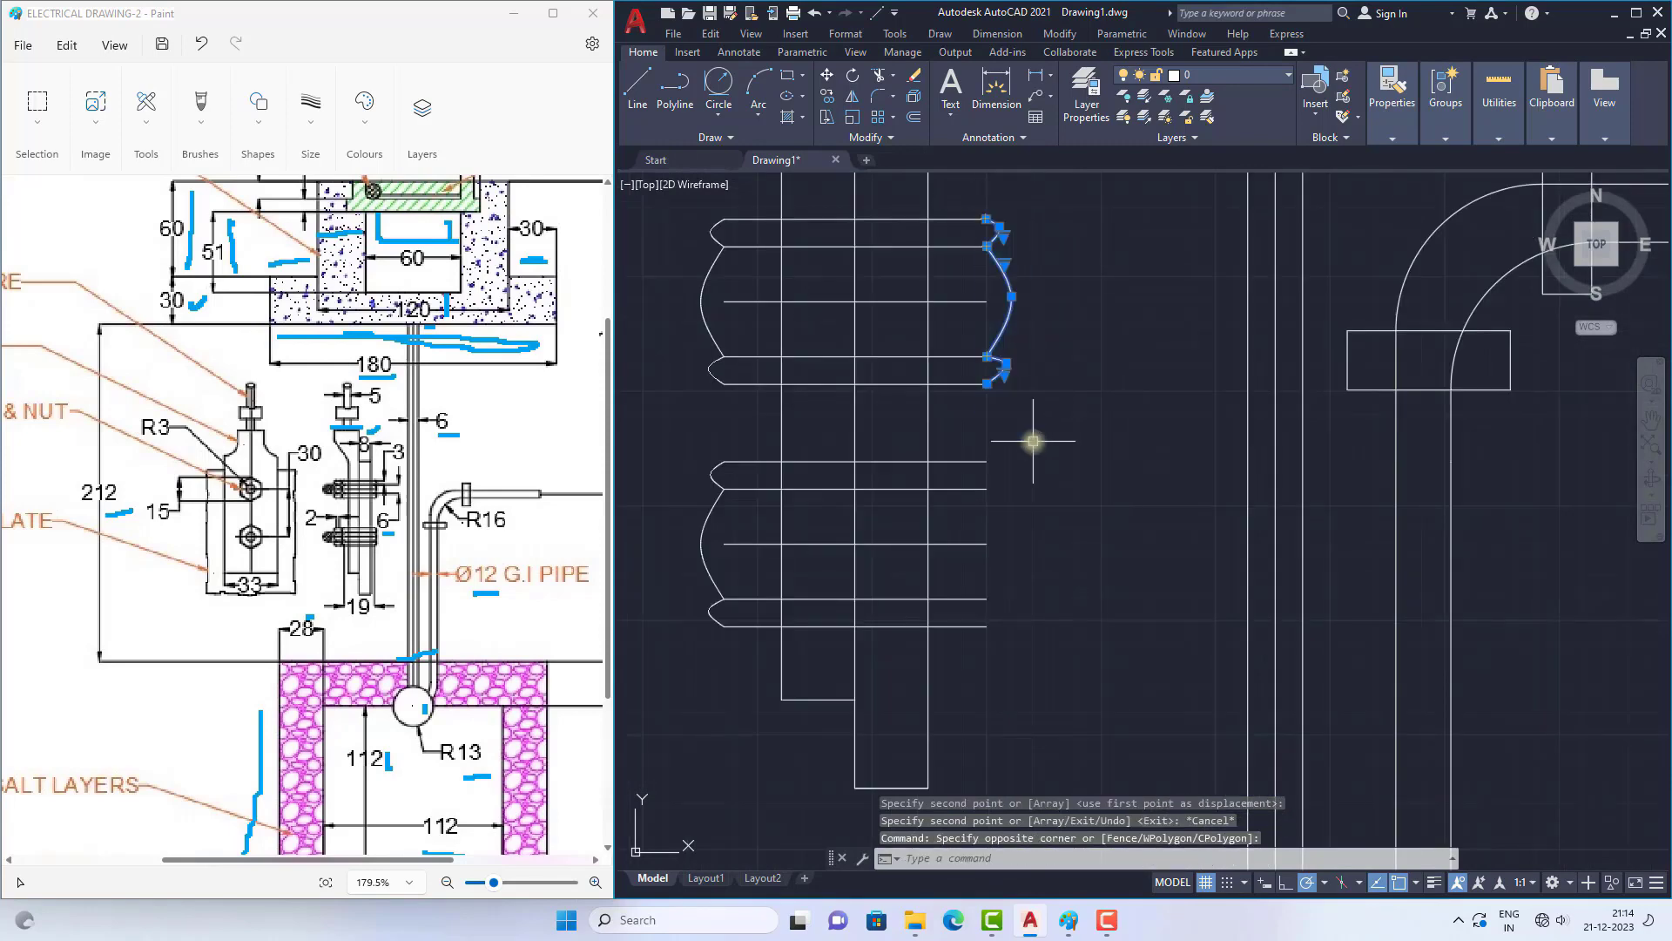
text(co)
key(Return)
click(986, 219)
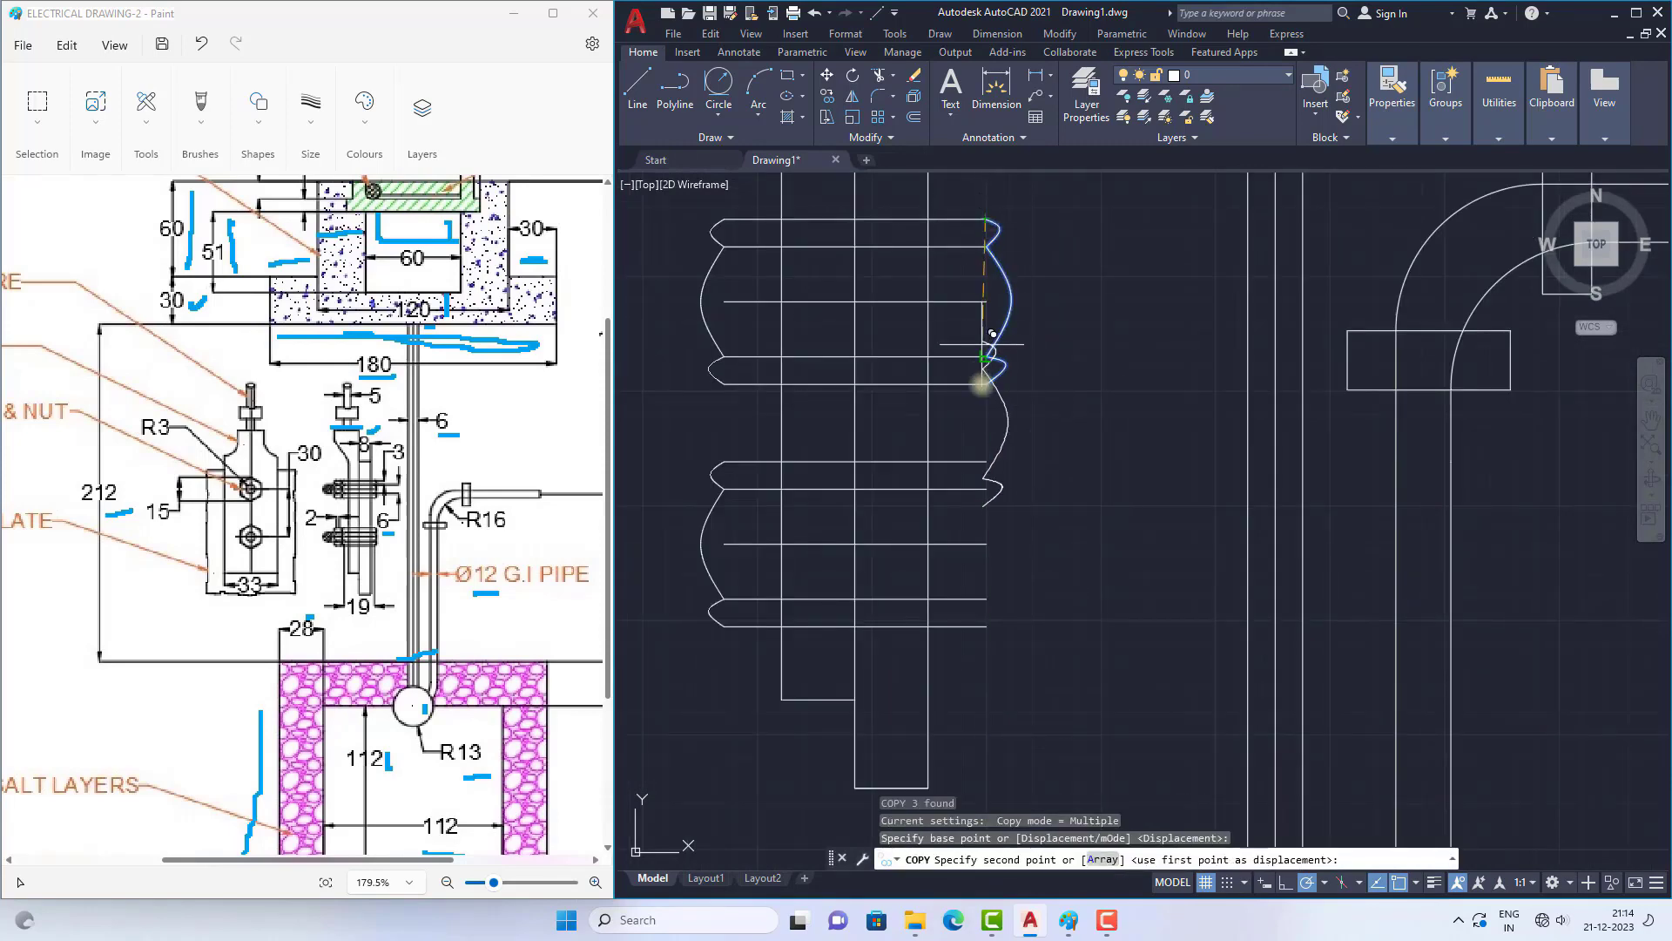
click(986, 462)
key(Escape)
scroll(985, 340, down, 2)
scroll(770, 251, up, 2)
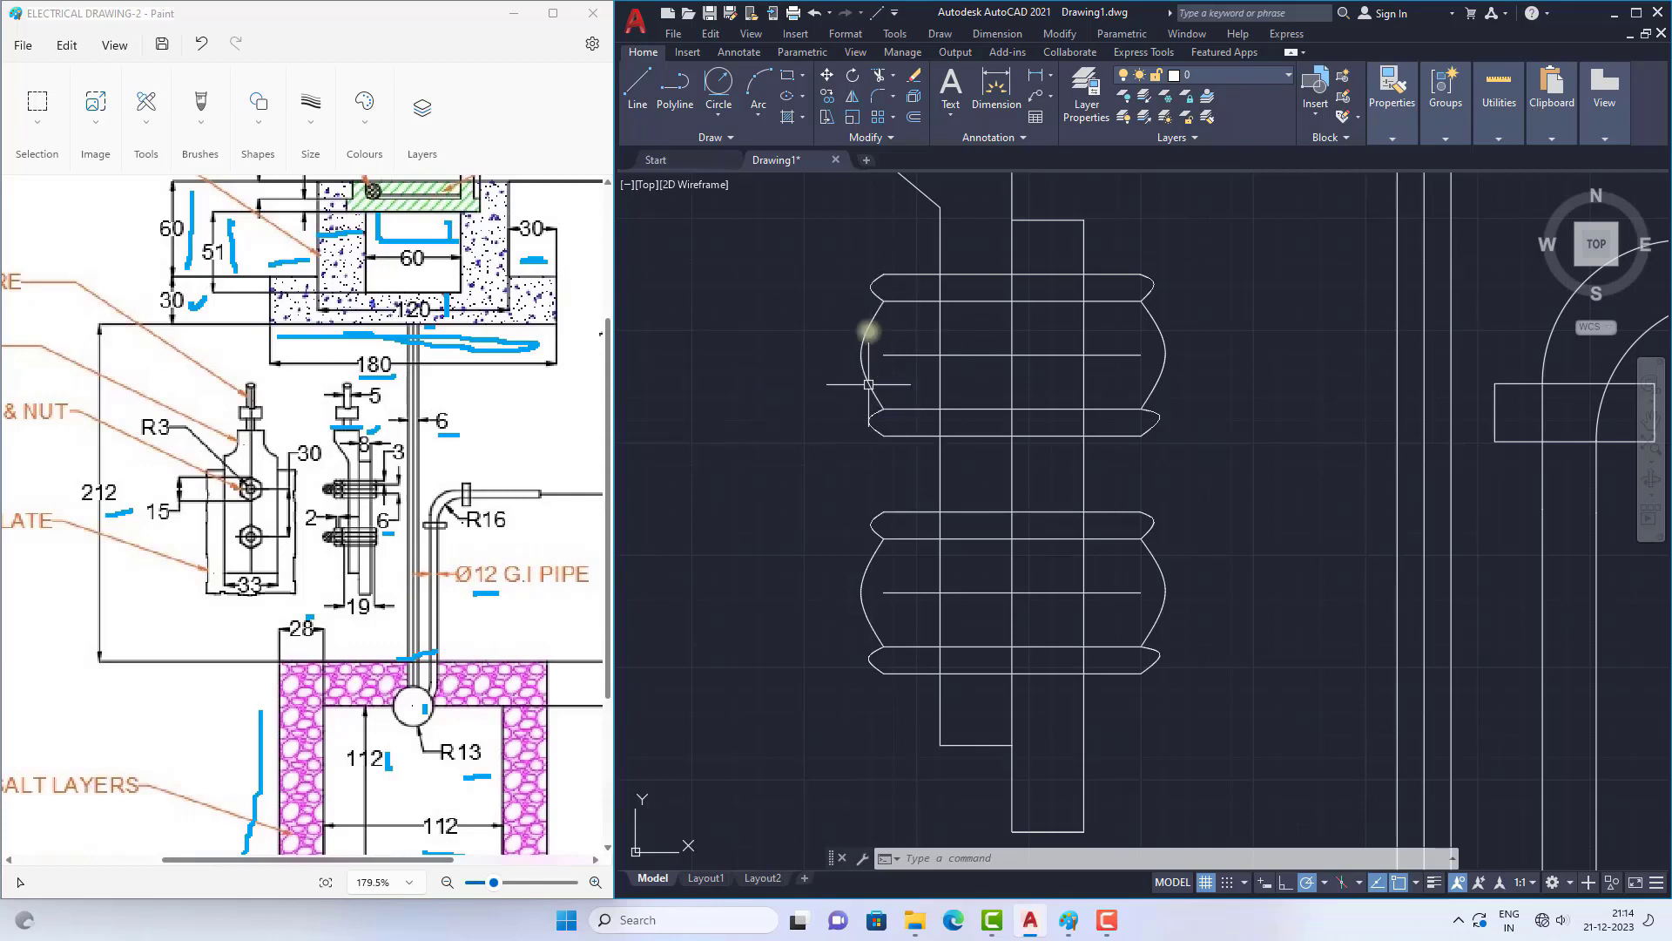
Step: Draw a vertical construction line upward from the outermost point of the upper bolt's large left end curve
click(637, 93)
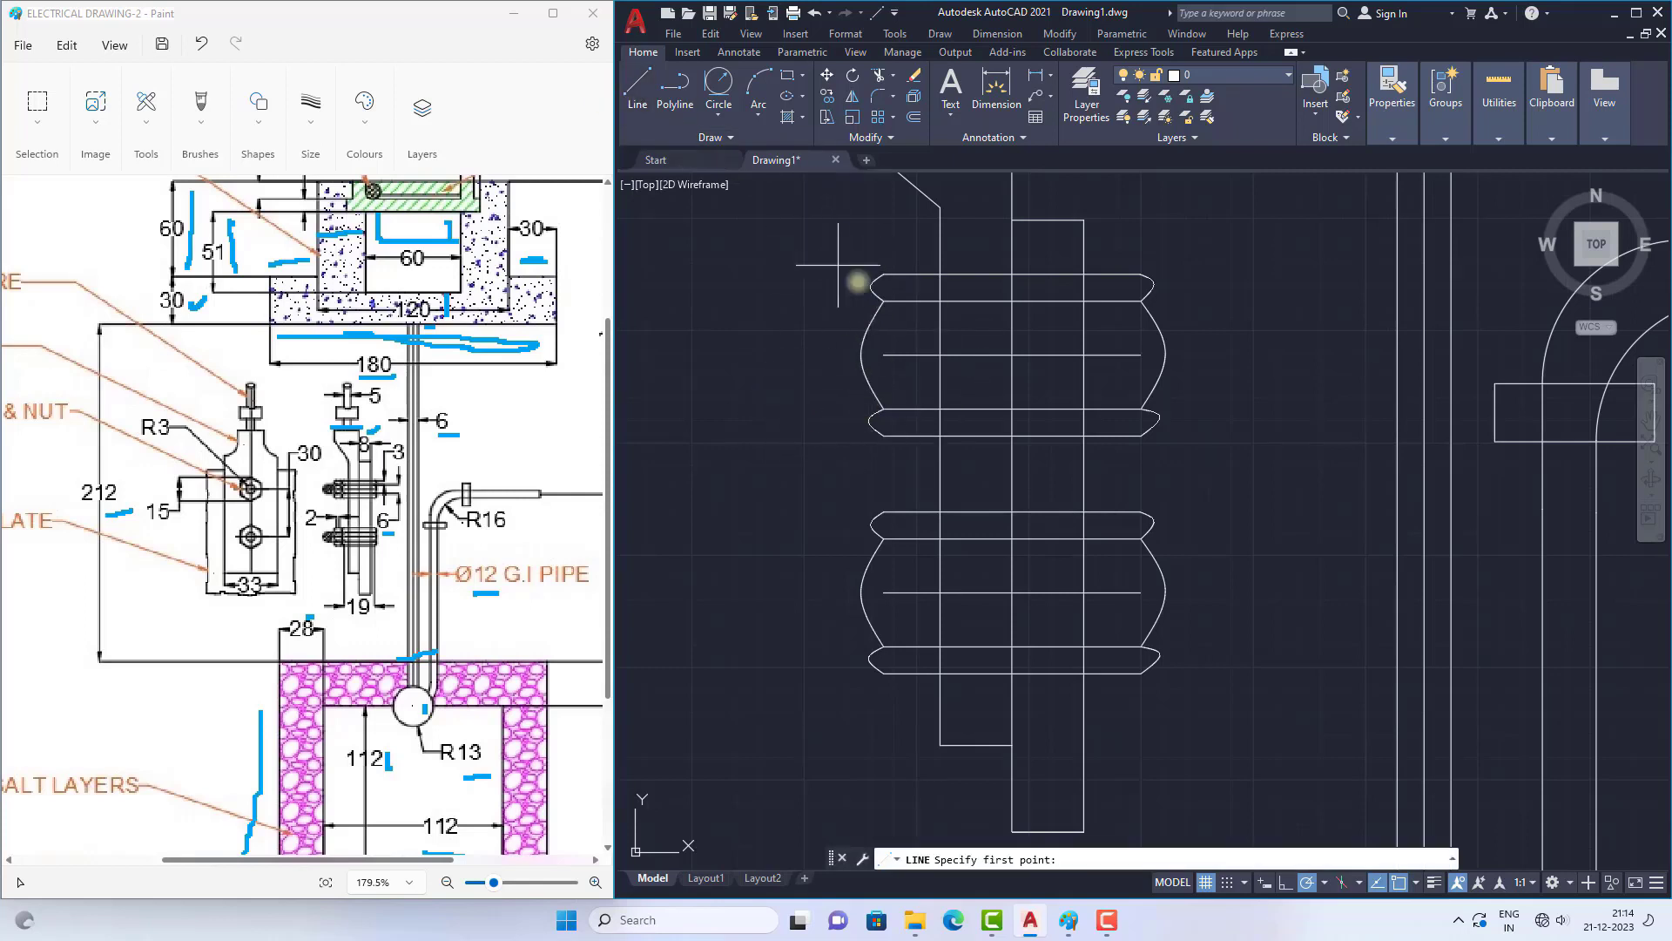
click(861, 353)
click(861, 251)
key(Escape)
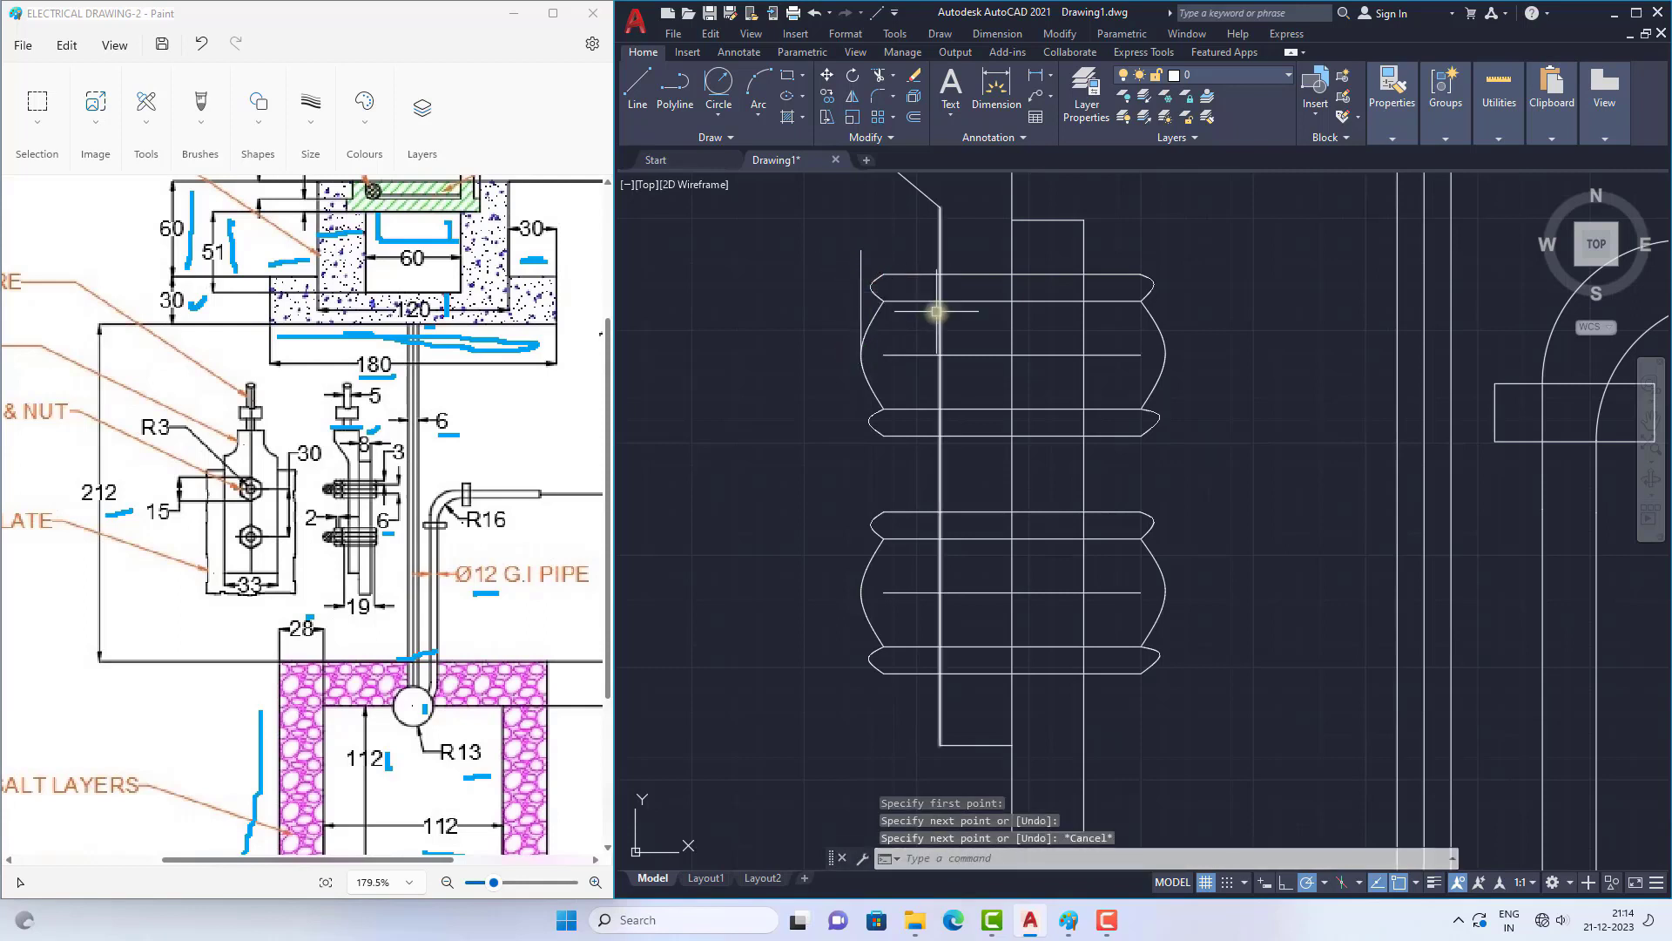
Step: Mirror the upper bolt's three left end curves outward about the construction line, keeping the originals, and erase that line
scroll(888, 318, up, 2)
click(870, 253)
click(863, 331)
click(862, 472)
text(mi)
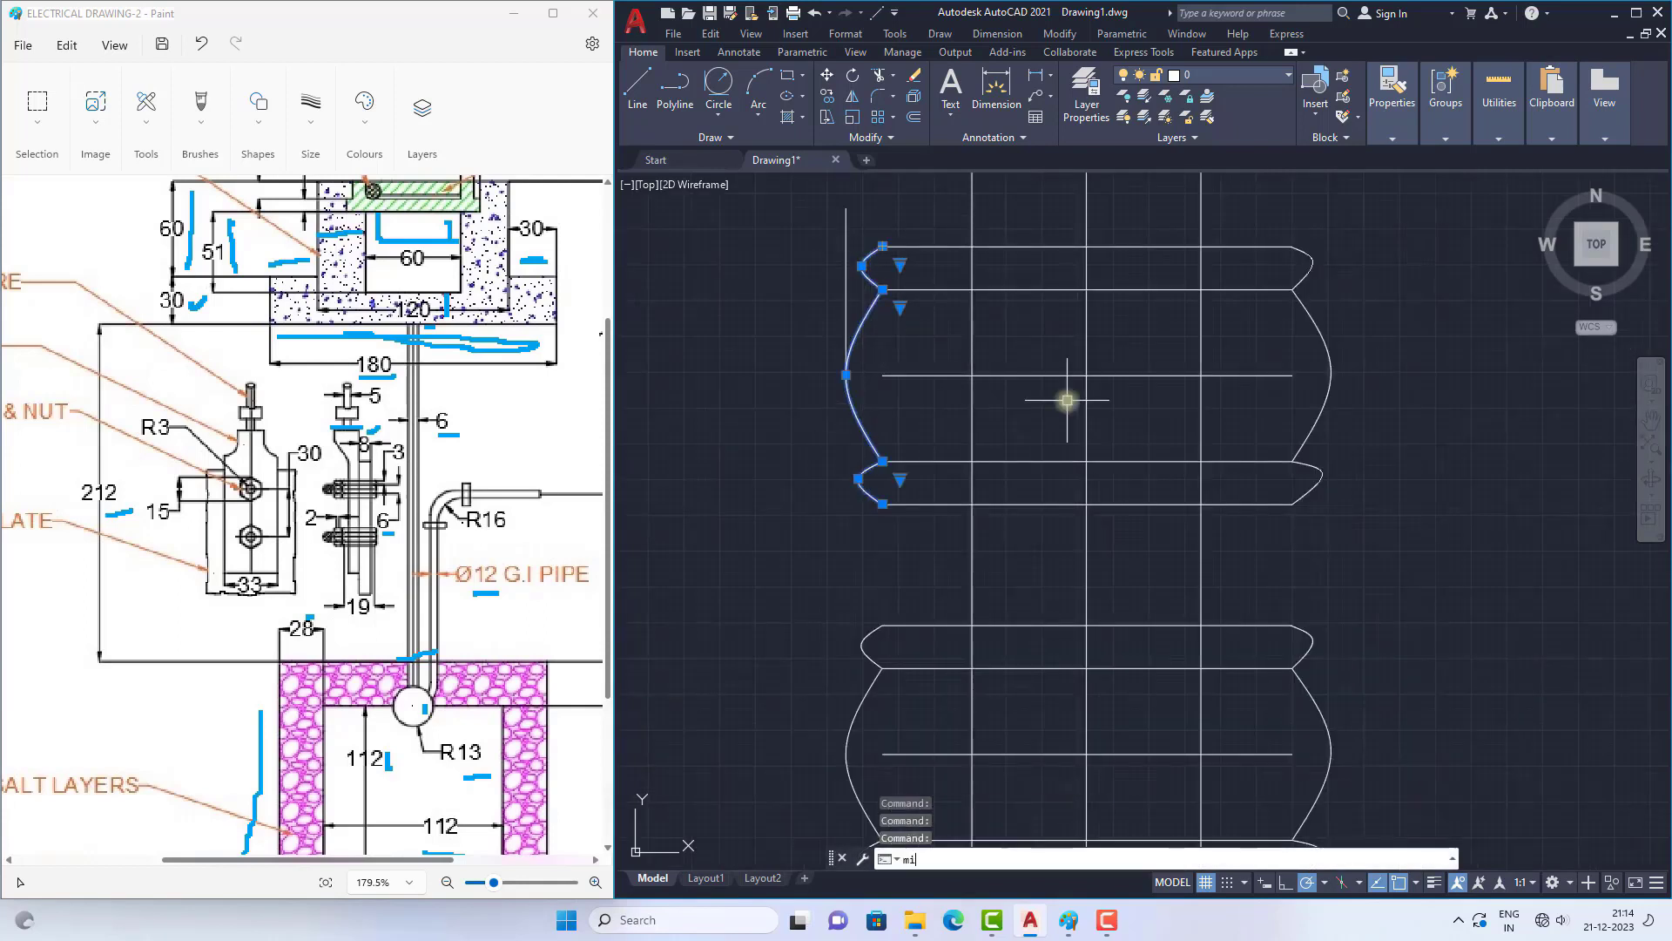
key(Return)
click(846, 208)
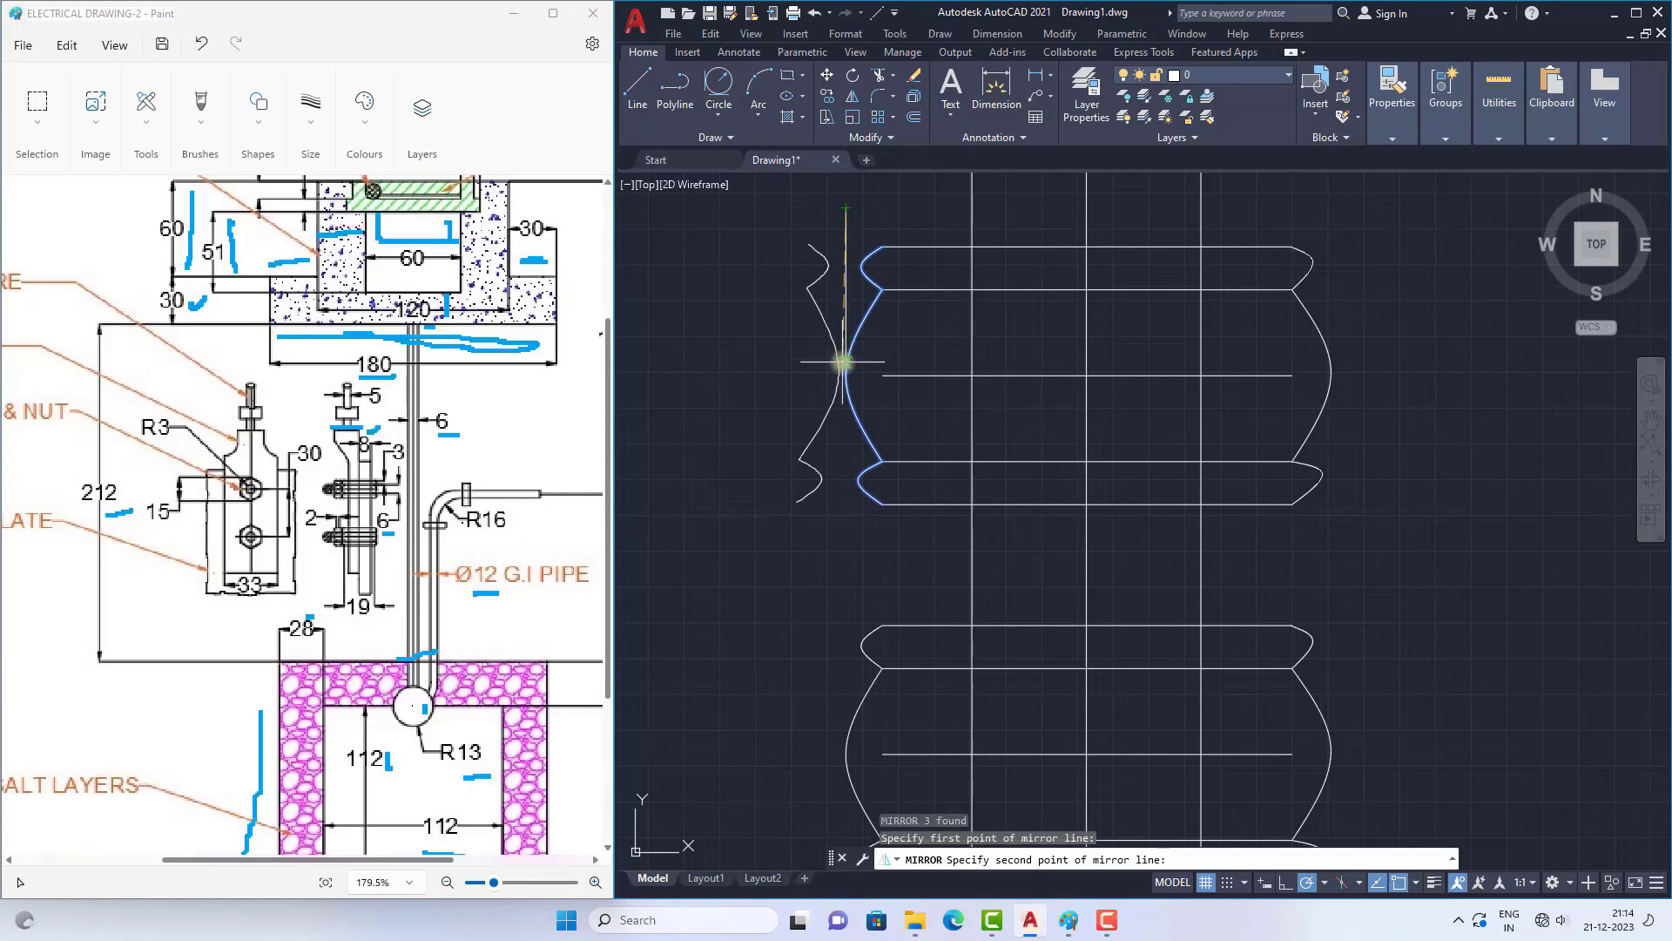
scroll(843, 366, up, 3)
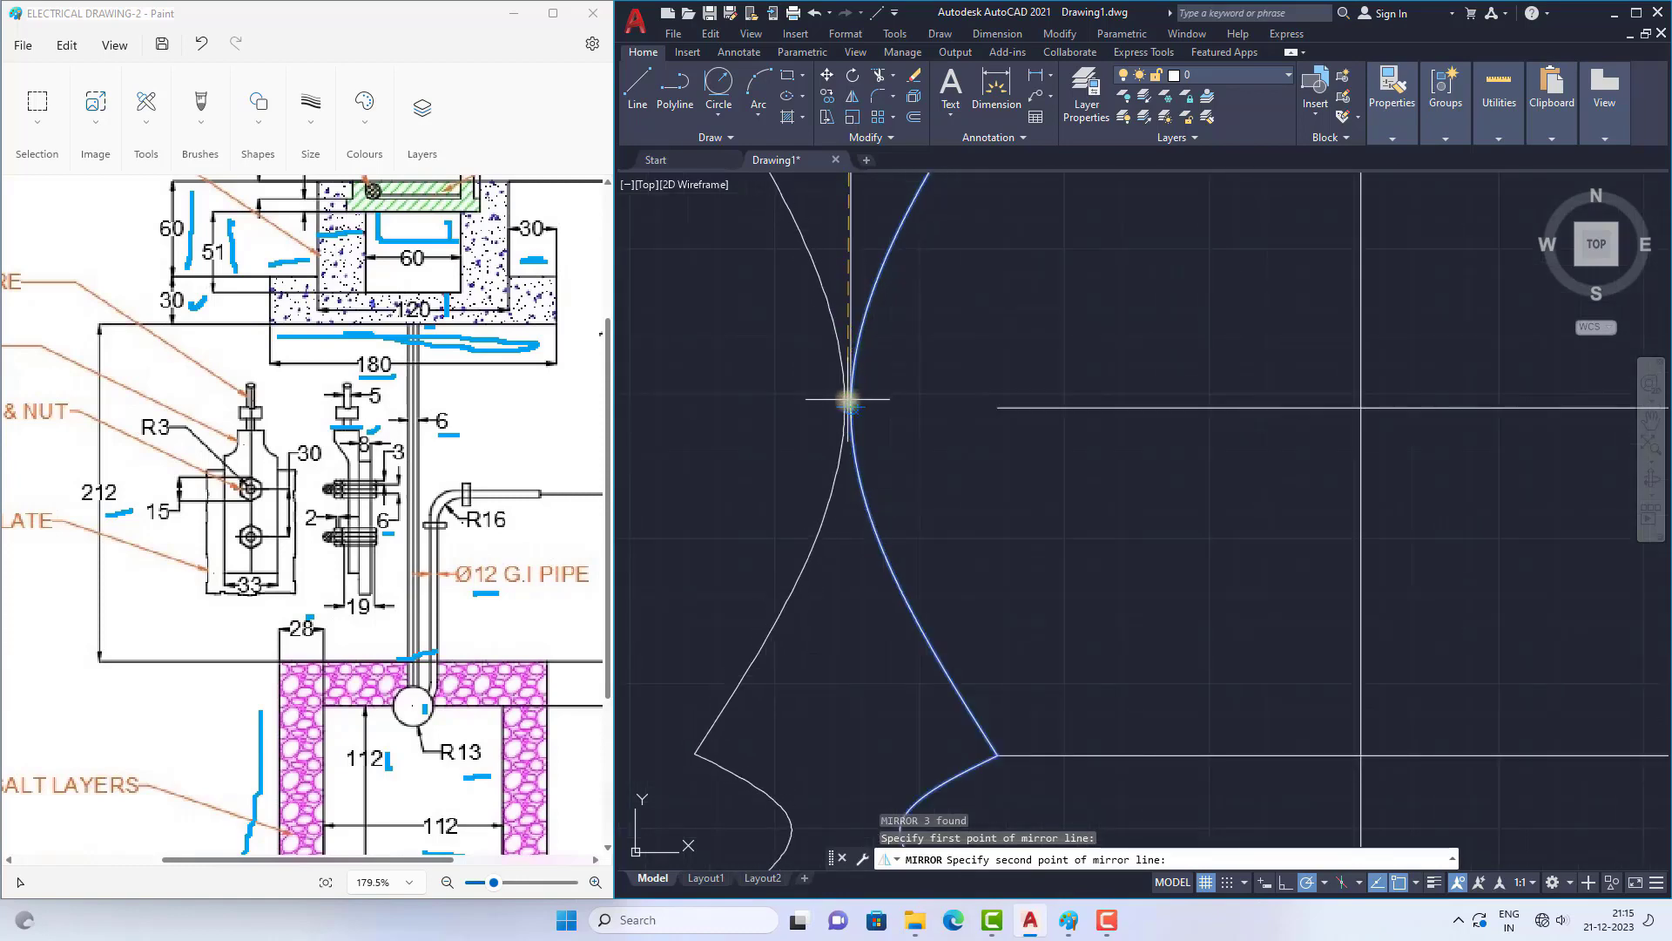
click(851, 374)
key(Return)
scroll(908, 392, down, 3)
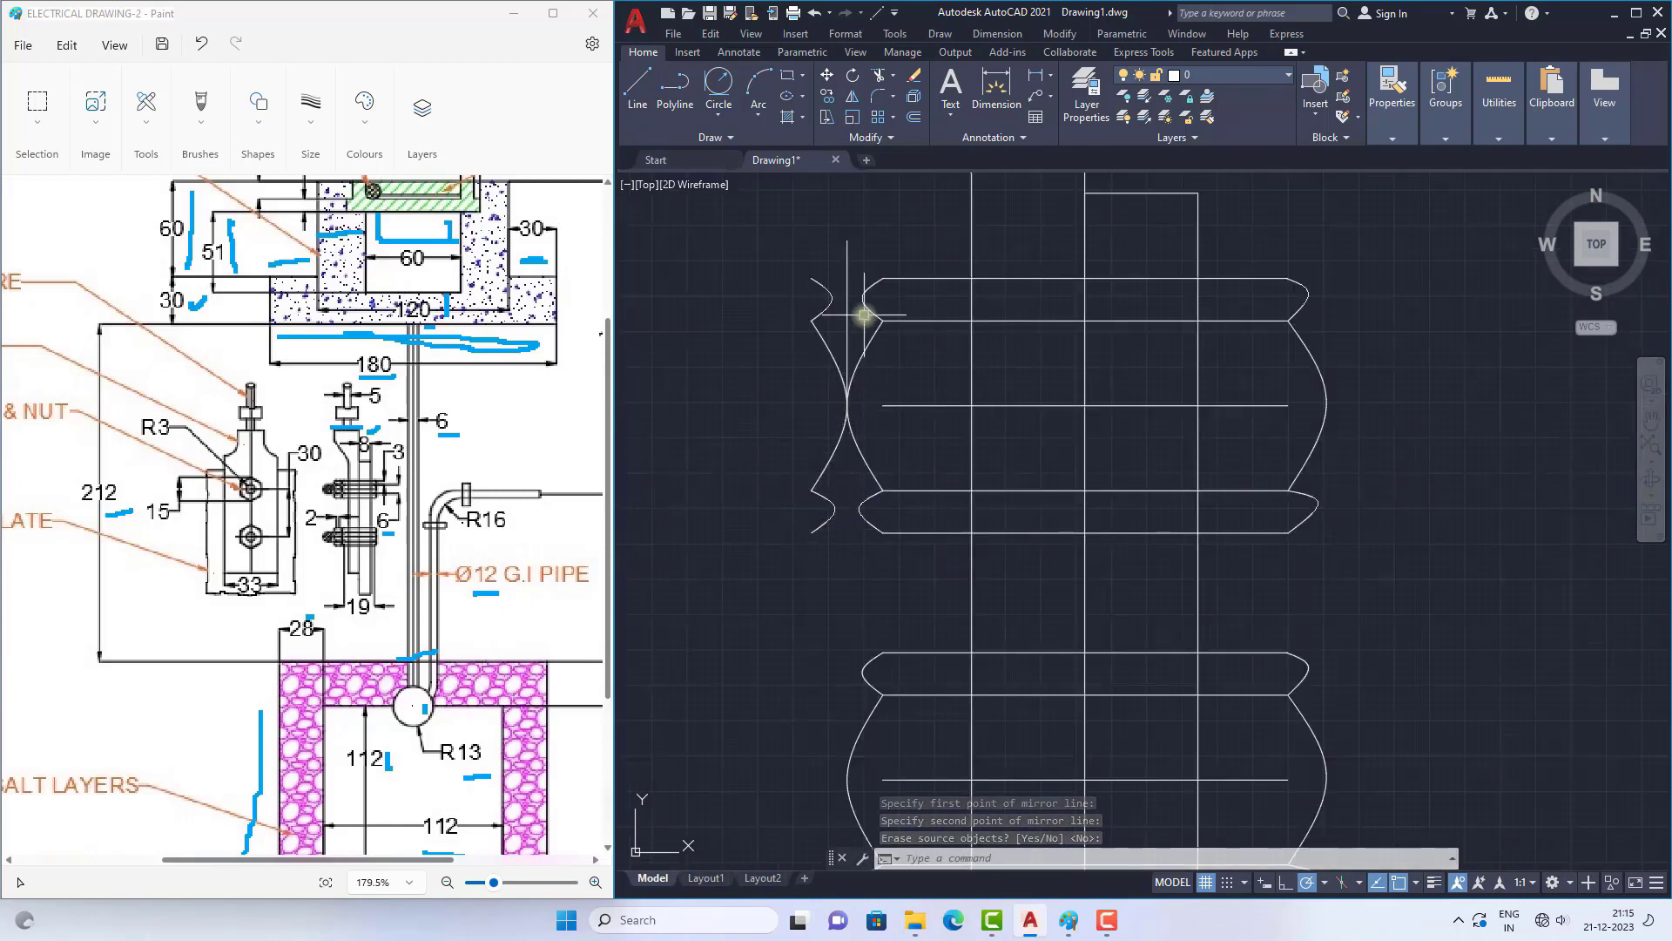
click(847, 268)
key(Delete)
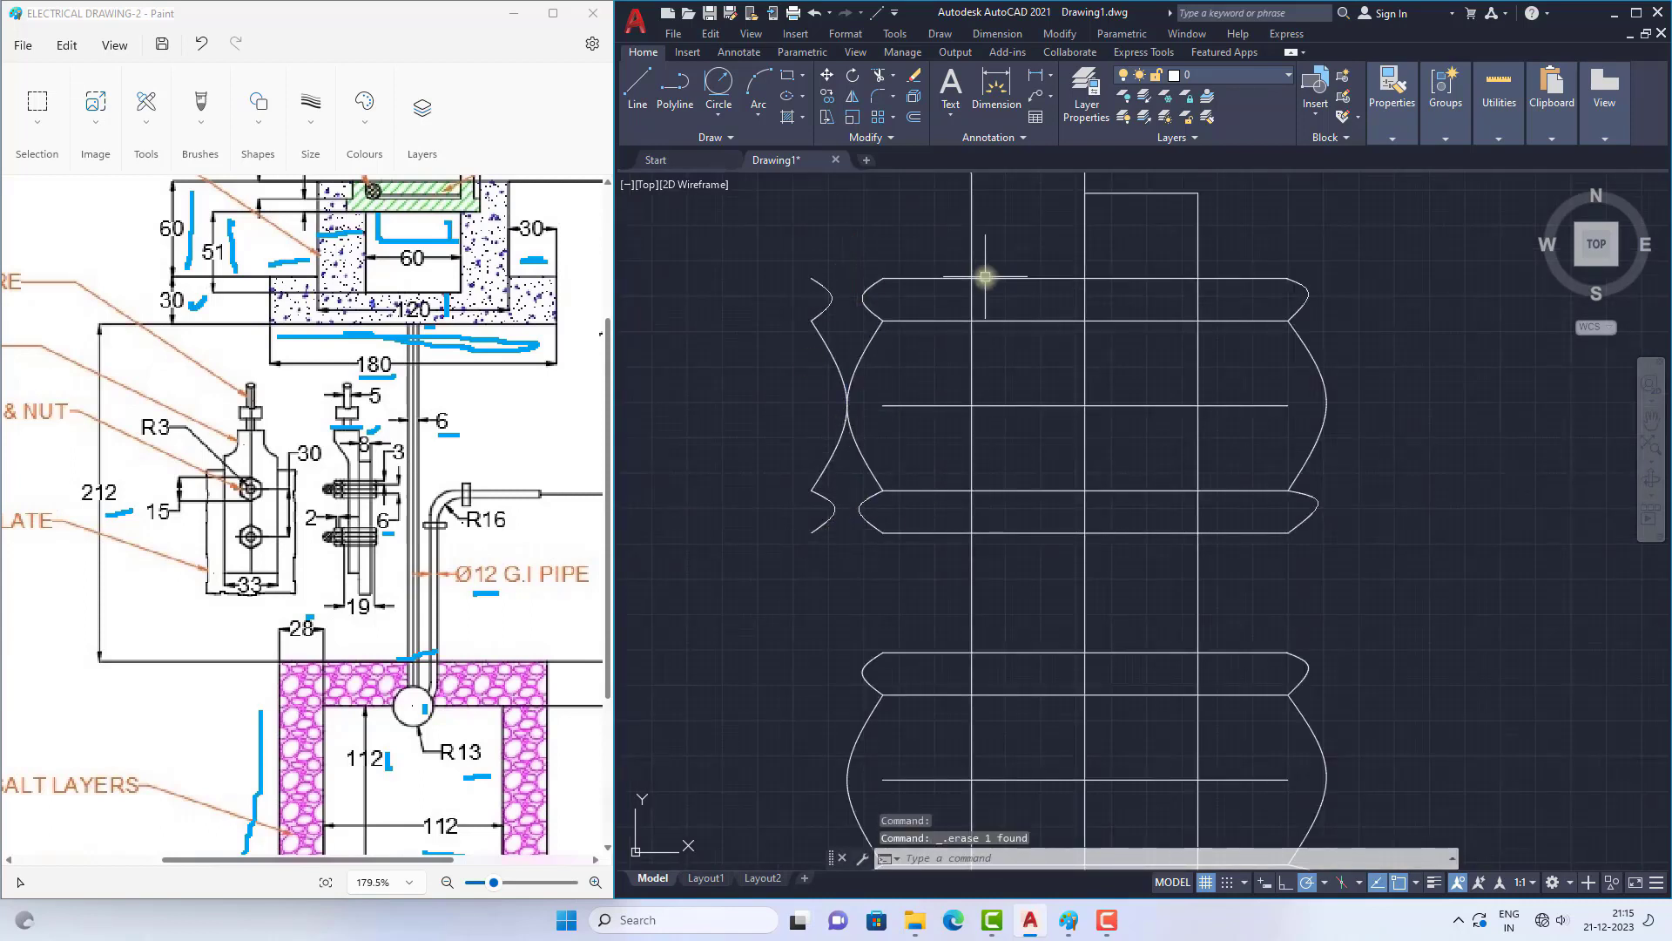
Step: Draw the upper nut's diagonal, its vertical left side and its top edge about 4 long, starting and ending at the outward-mirrored top curve
text(l)
key(Return)
scroll(704, 203, up, 2)
click(874, 323)
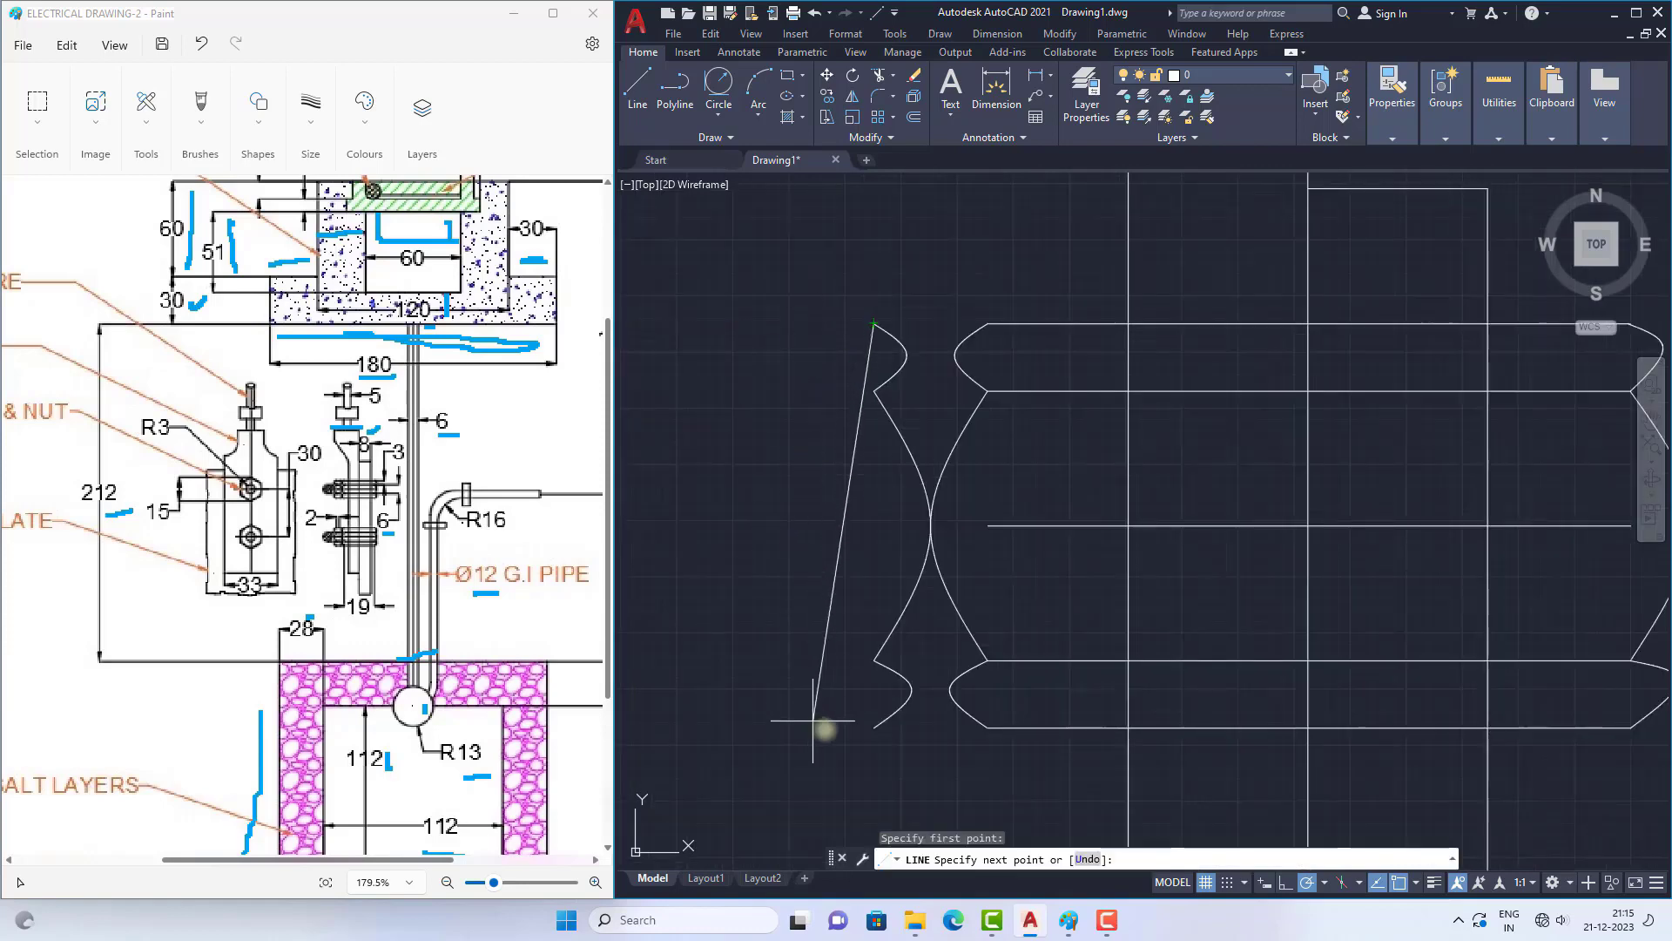
click(757, 724)
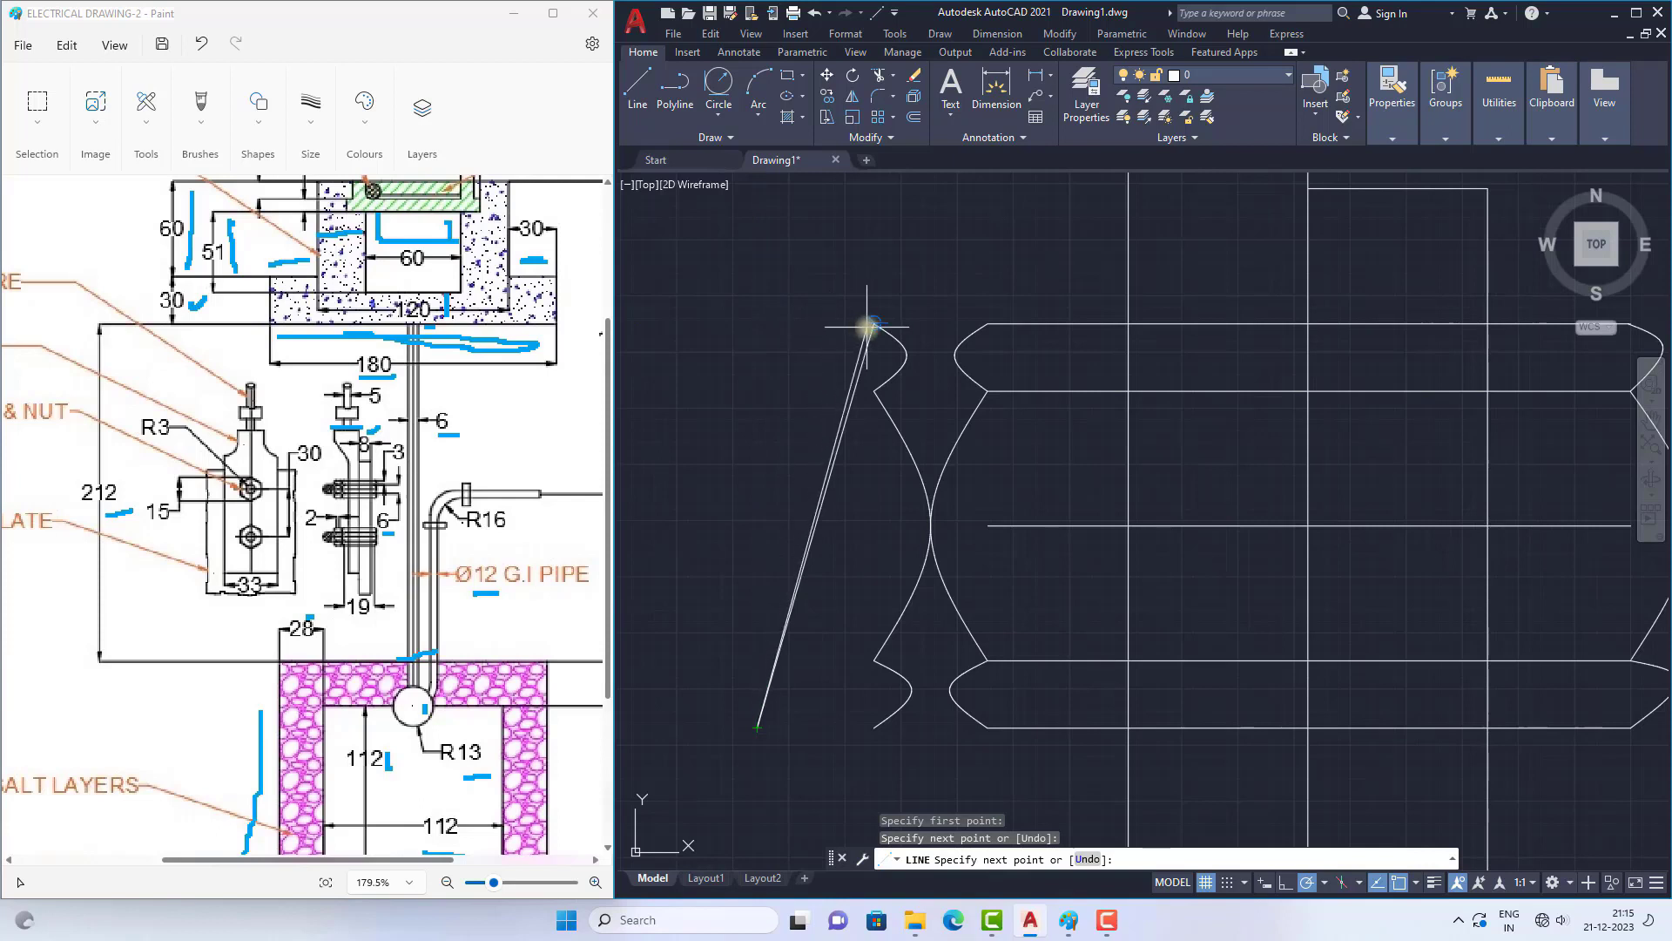
click(764, 329)
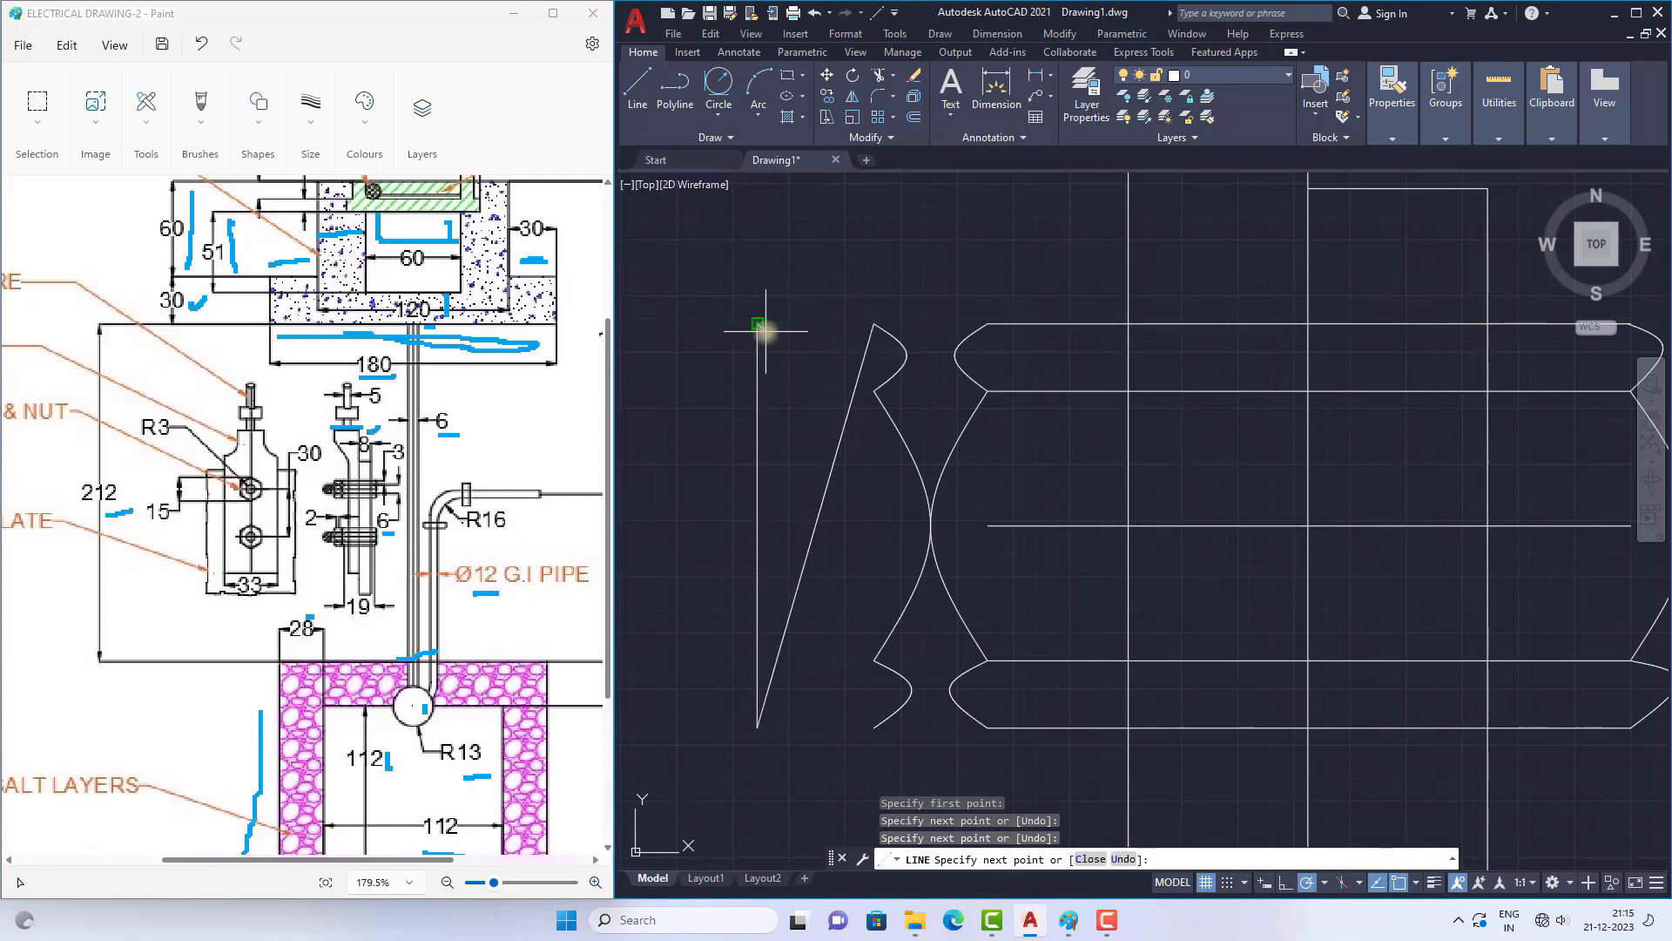
click(864, 322)
right_click(853, 257)
click(892, 266)
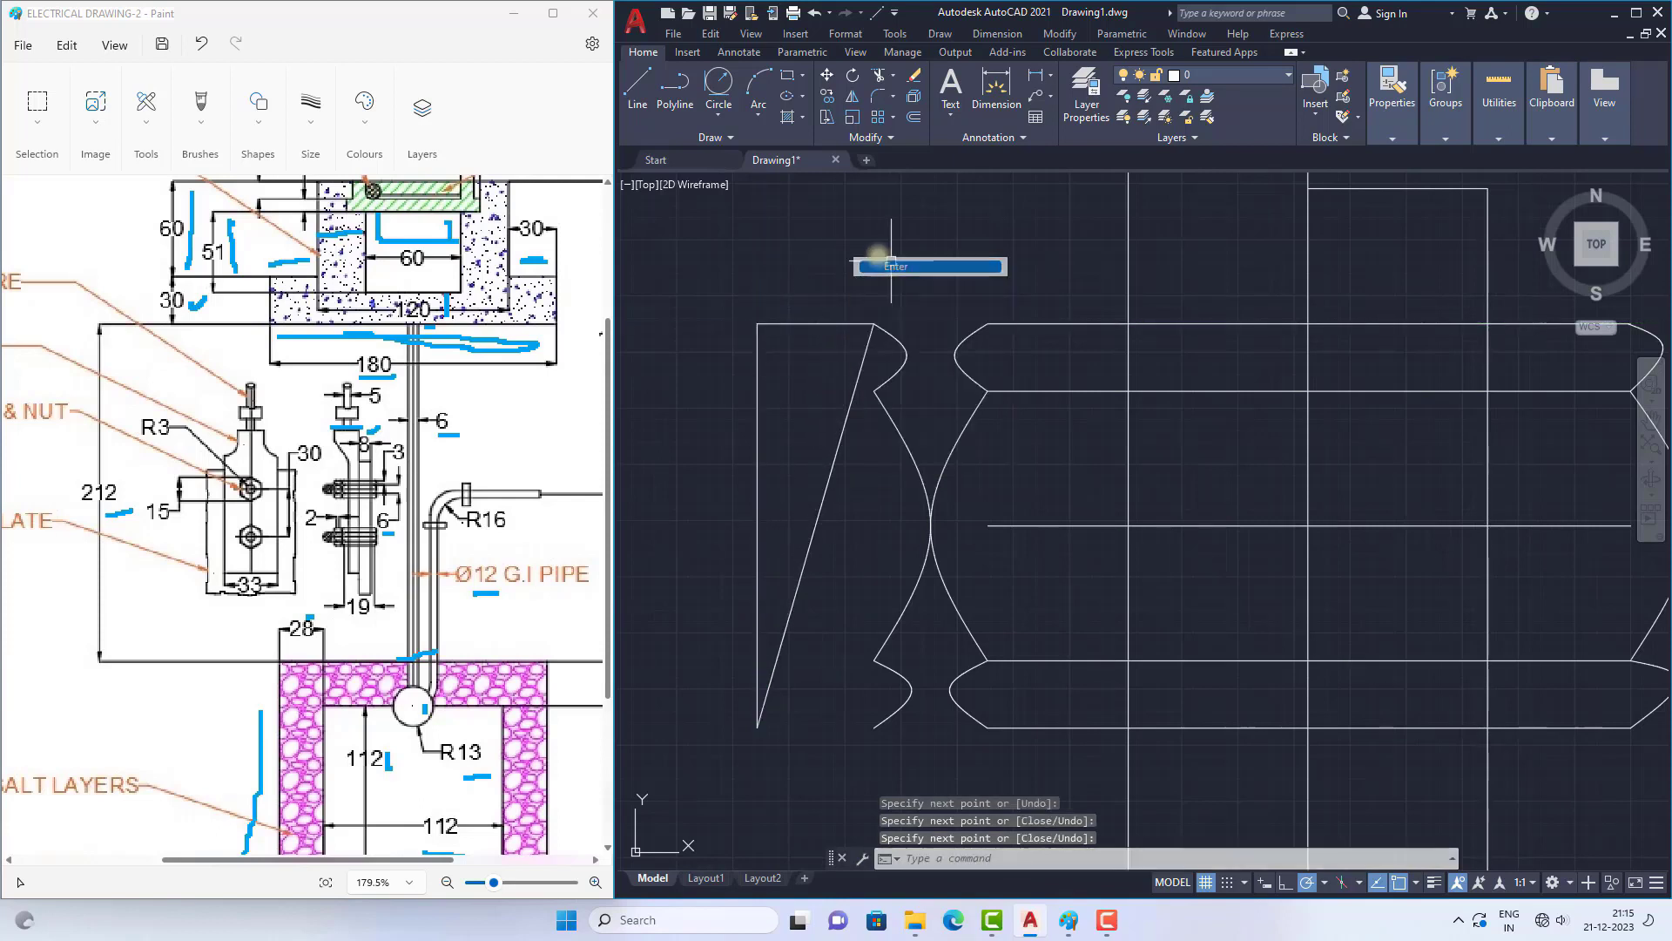
Step: Draw a horizontal line from the lower end of the upper nut's top small curve to its vertical left side
click(636, 87)
click(874, 392)
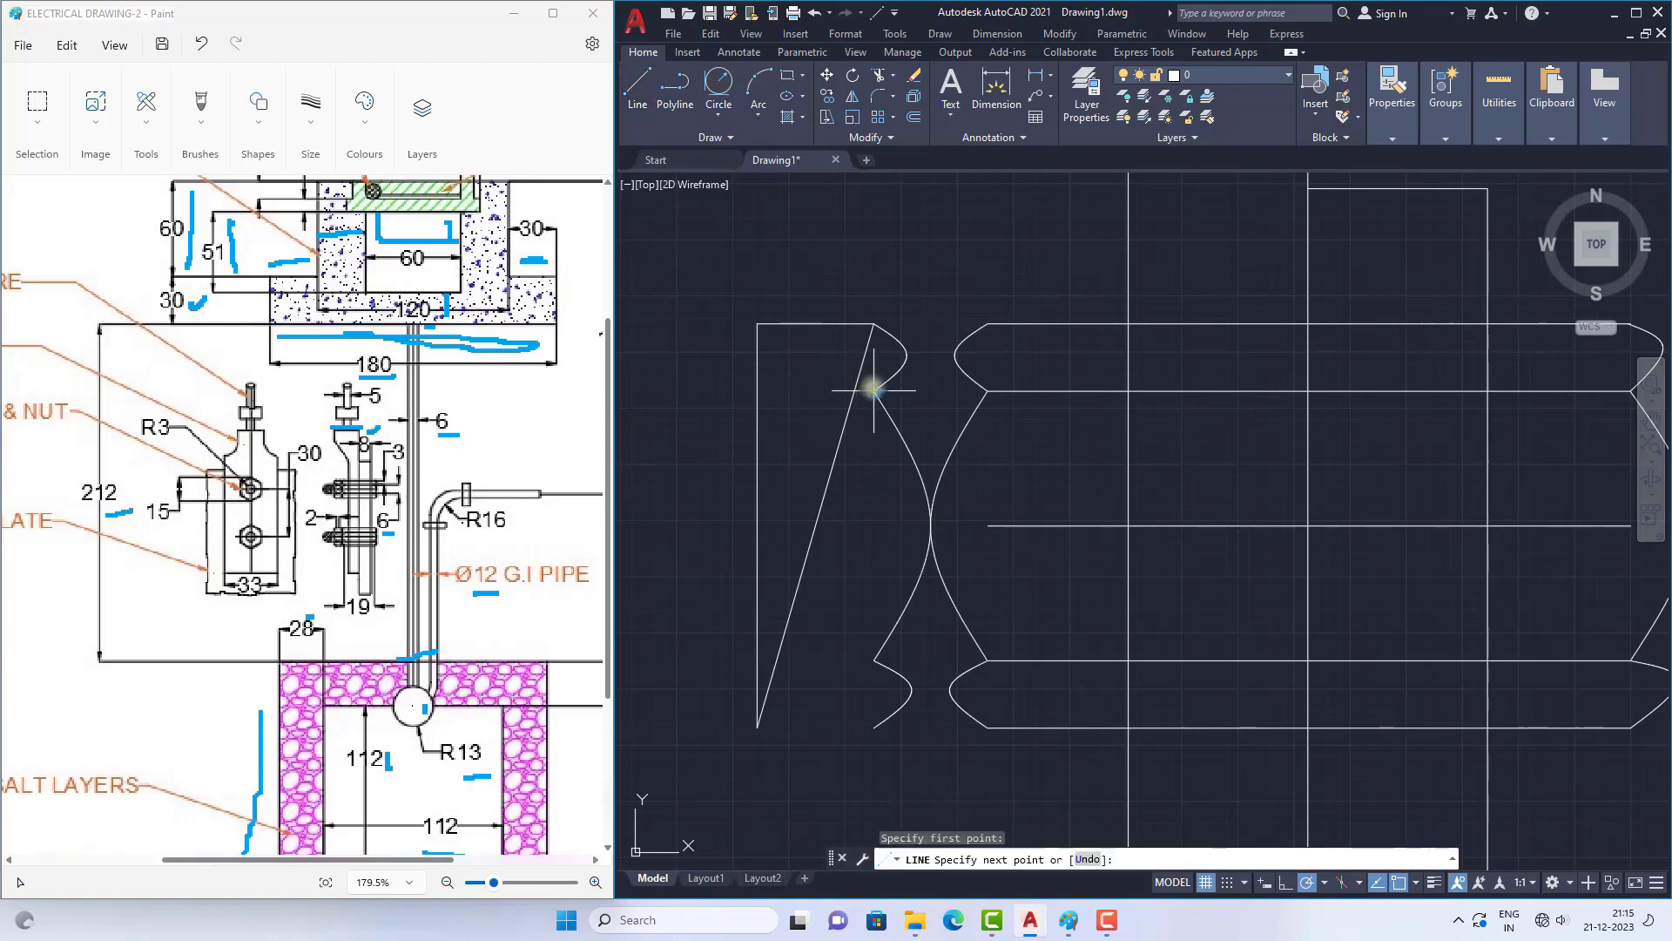
click(758, 391)
scroll(740, 237, down, 2)
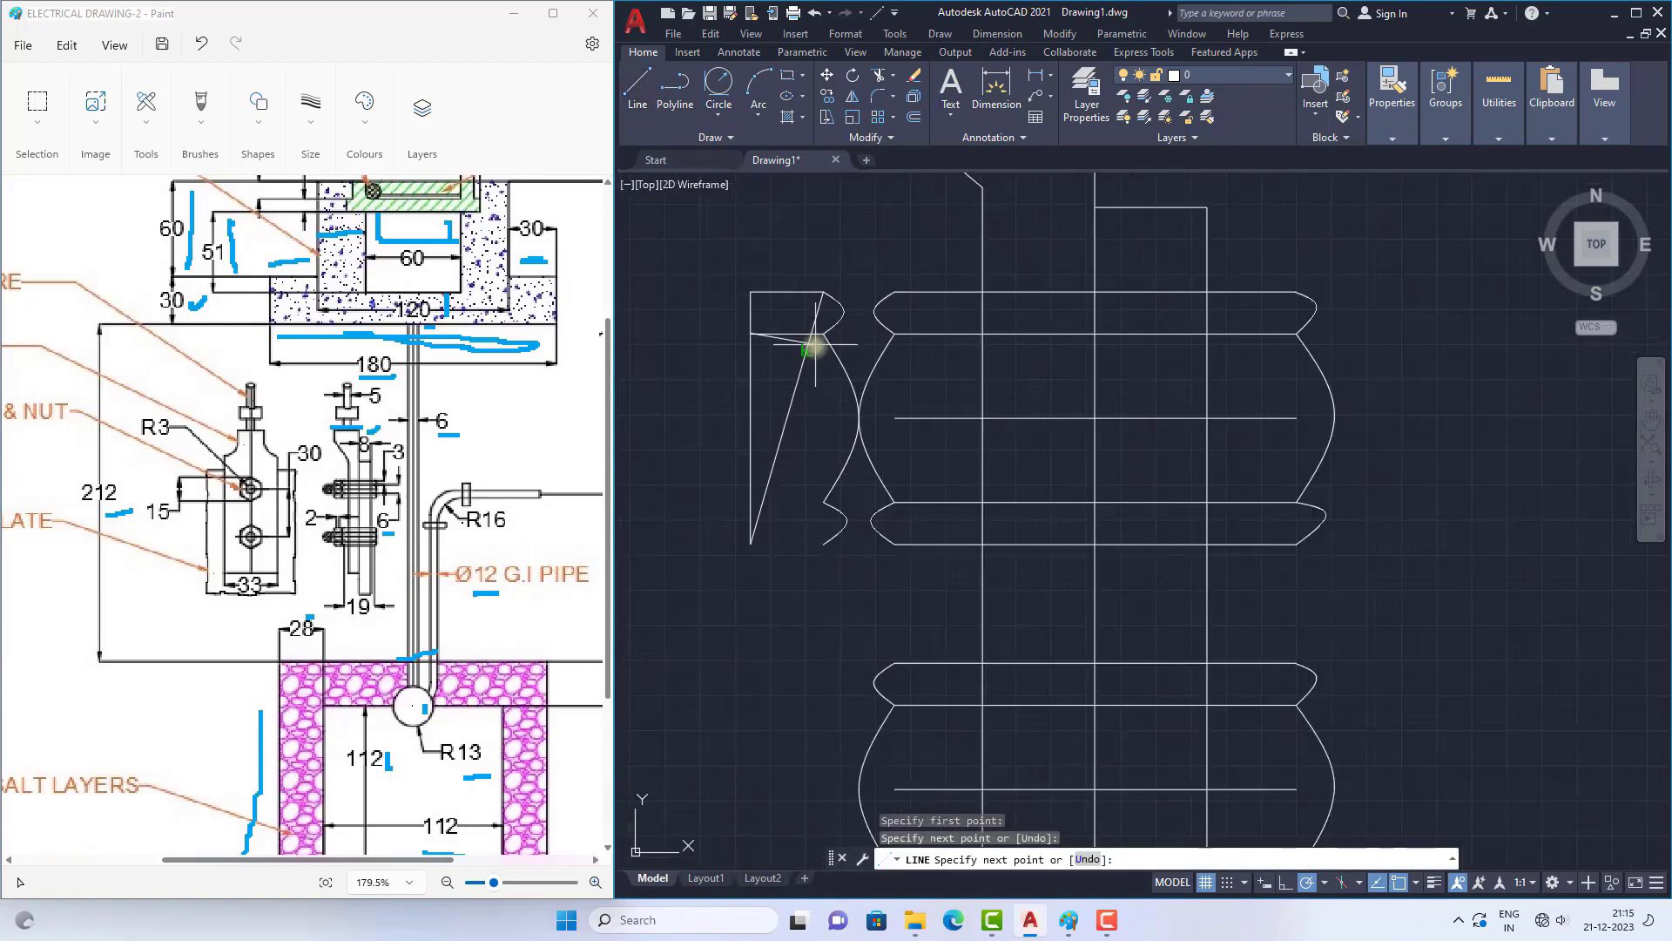
right_click(815, 350)
click(838, 358)
Step: Draw a horizontal line from the upper end of the upper nut's bottom small curve to its vertical left side
click(636, 87)
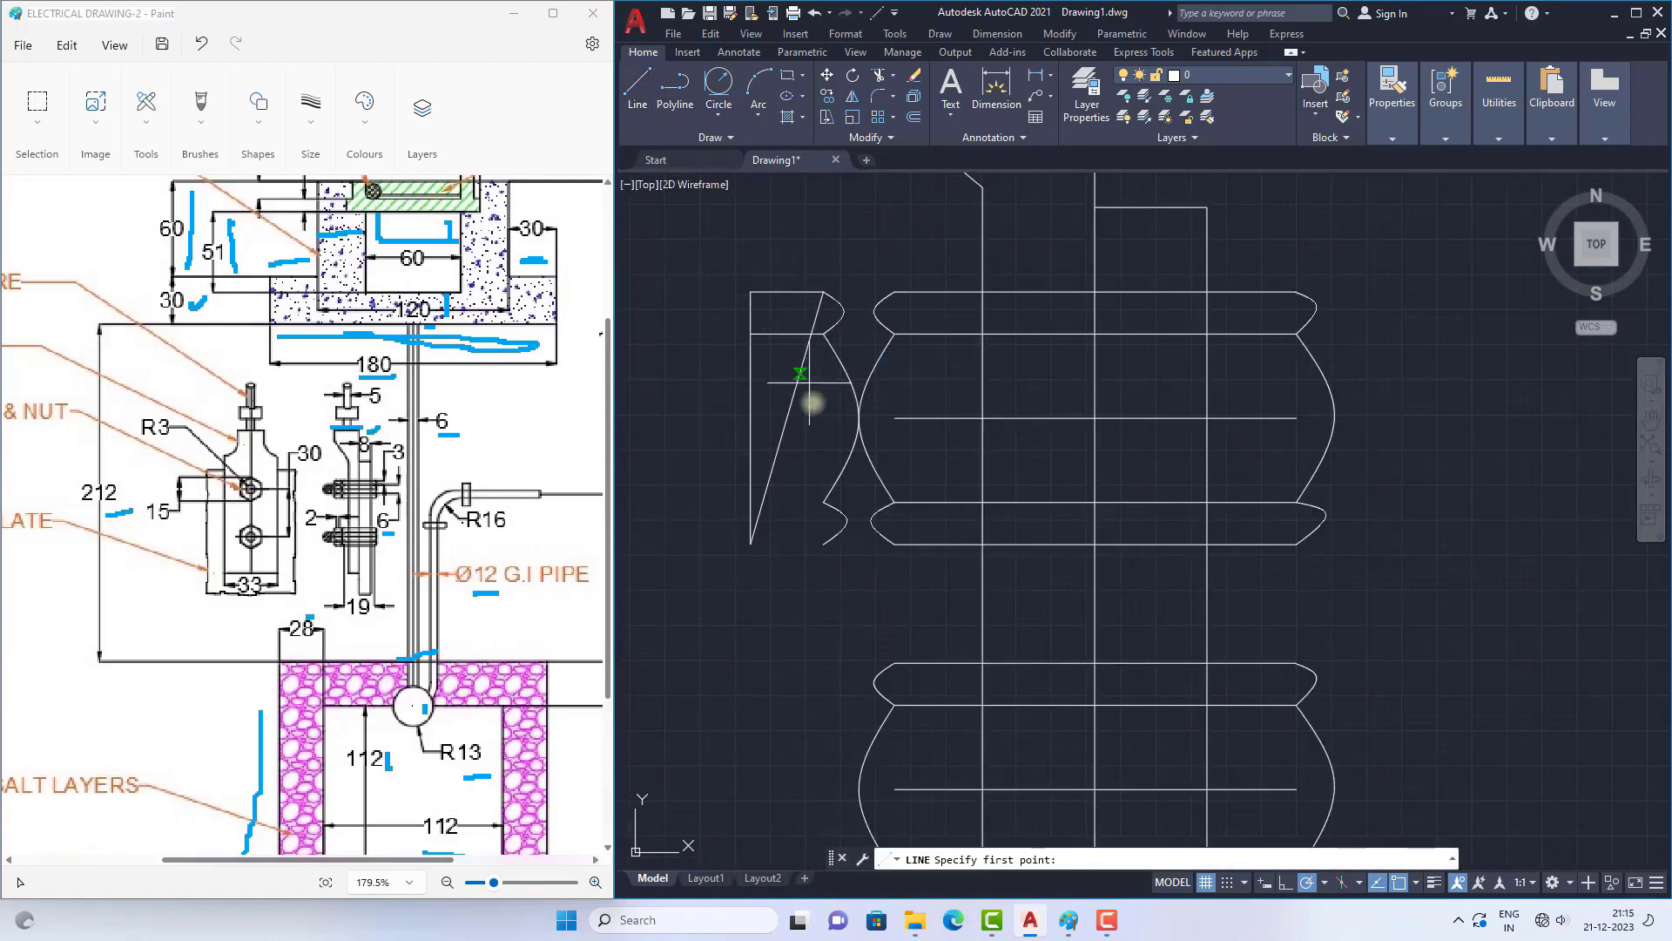
click(824, 503)
click(751, 504)
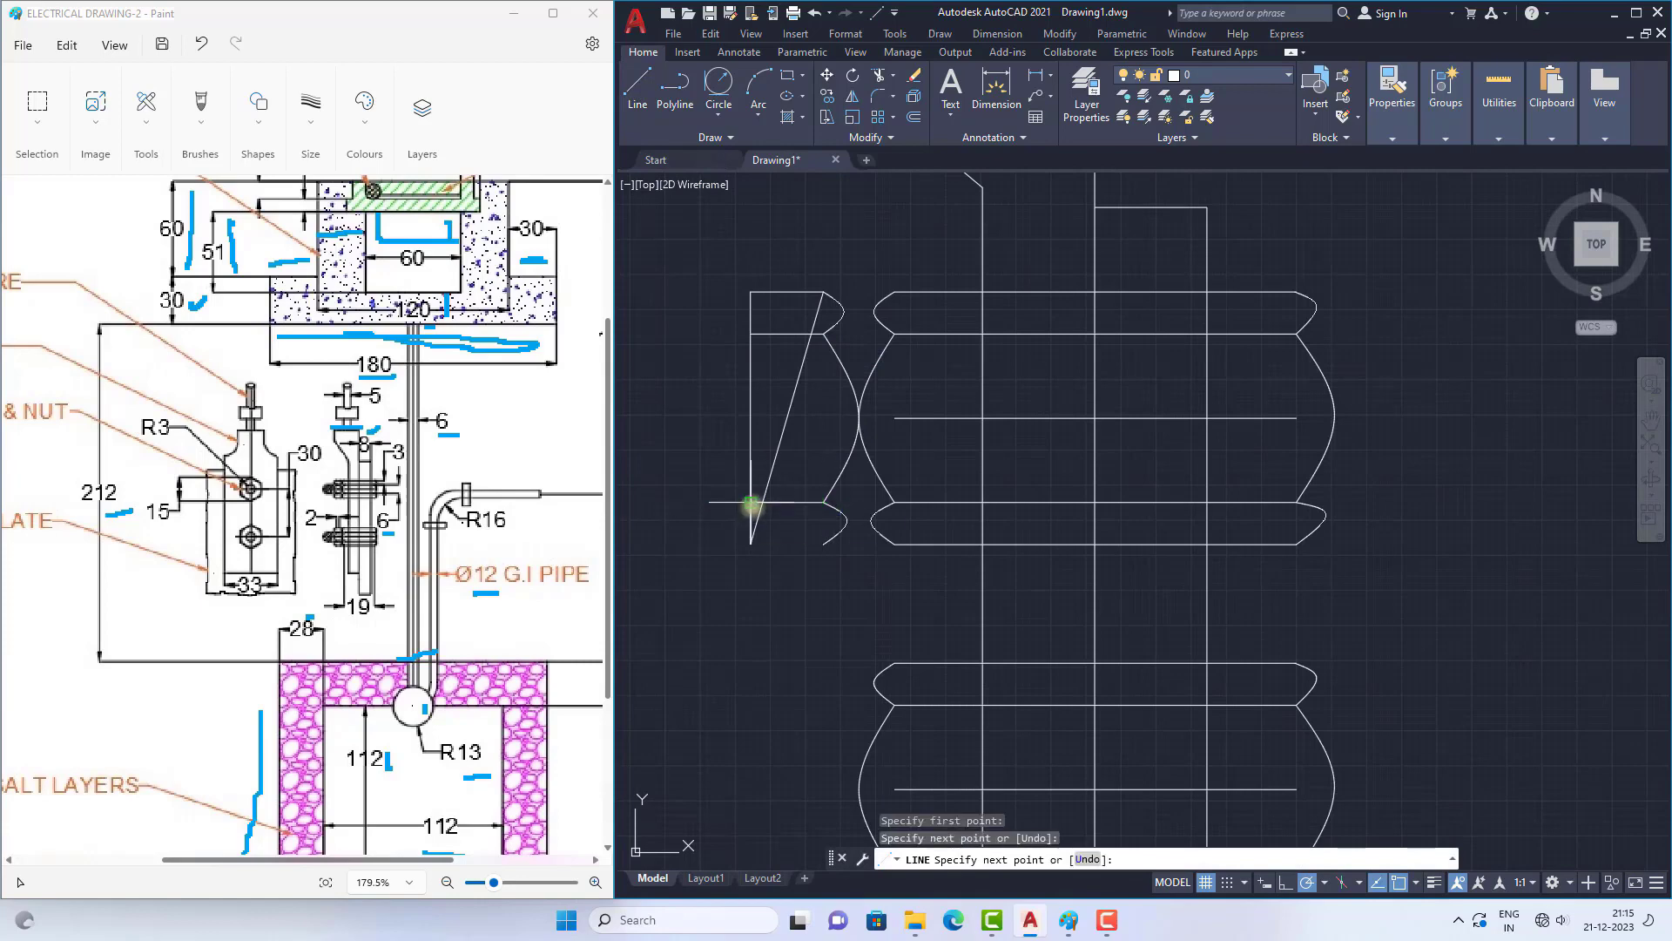
right_click(728, 359)
click(751, 371)
Step: Close the upper nut's bottom edge with a horizontal line from the bottom small curve's lower end to the vertical side's lower end
click(646, 73)
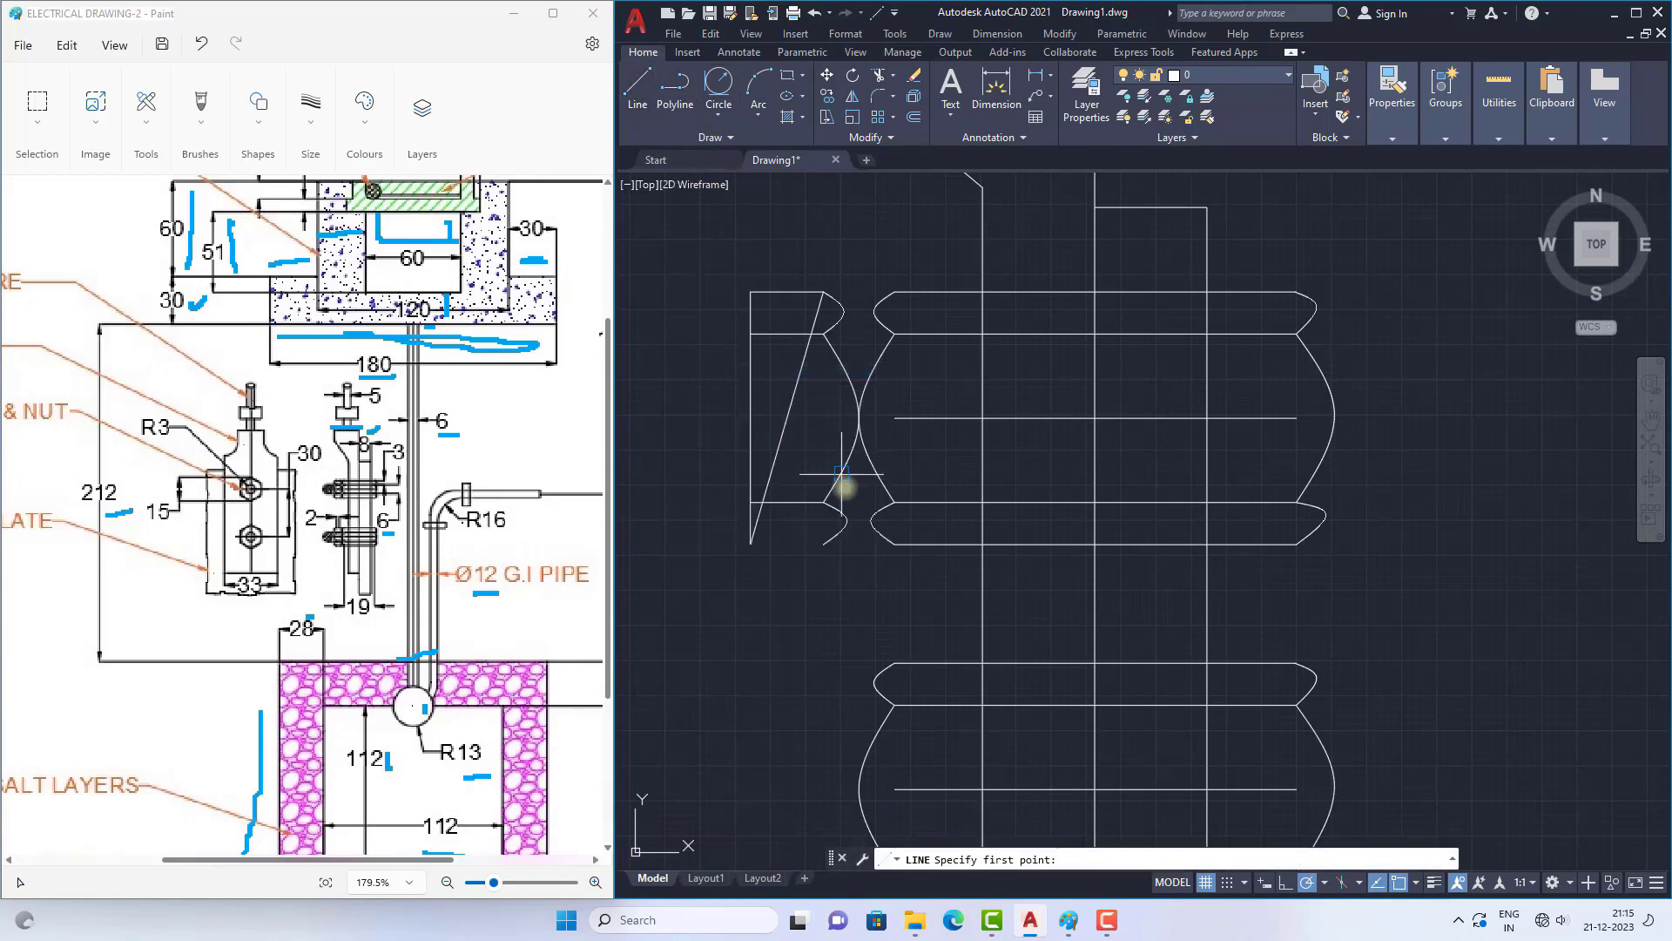
click(823, 543)
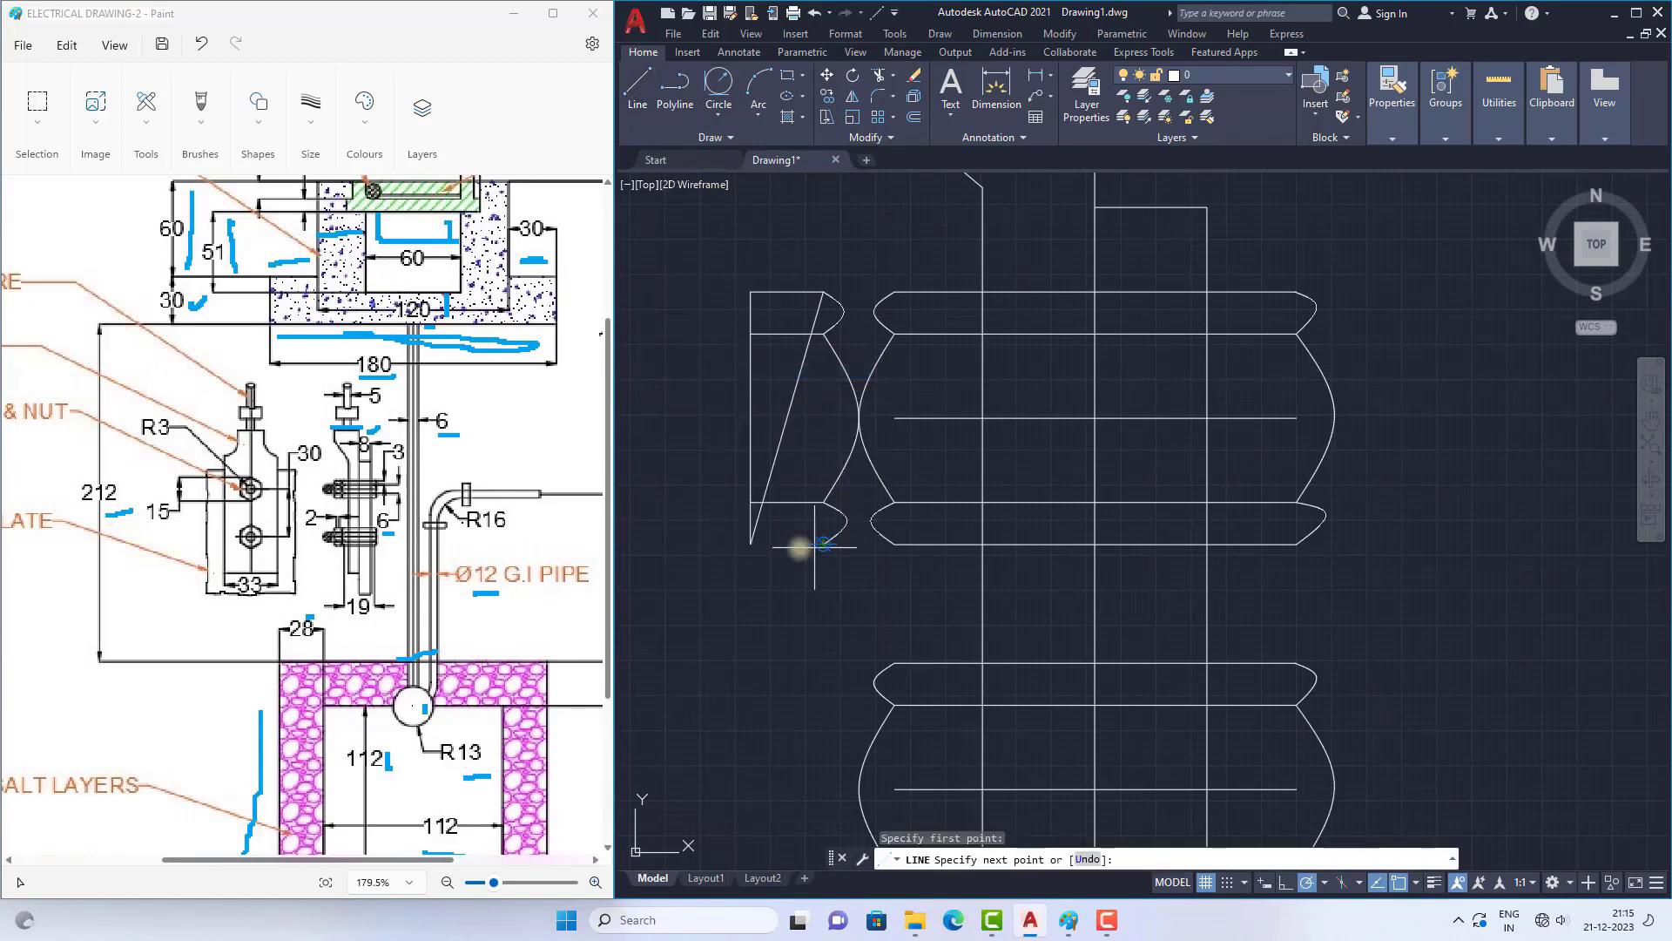
click(751, 544)
right_click(709, 410)
click(729, 422)
scroll(869, 429, down, 2)
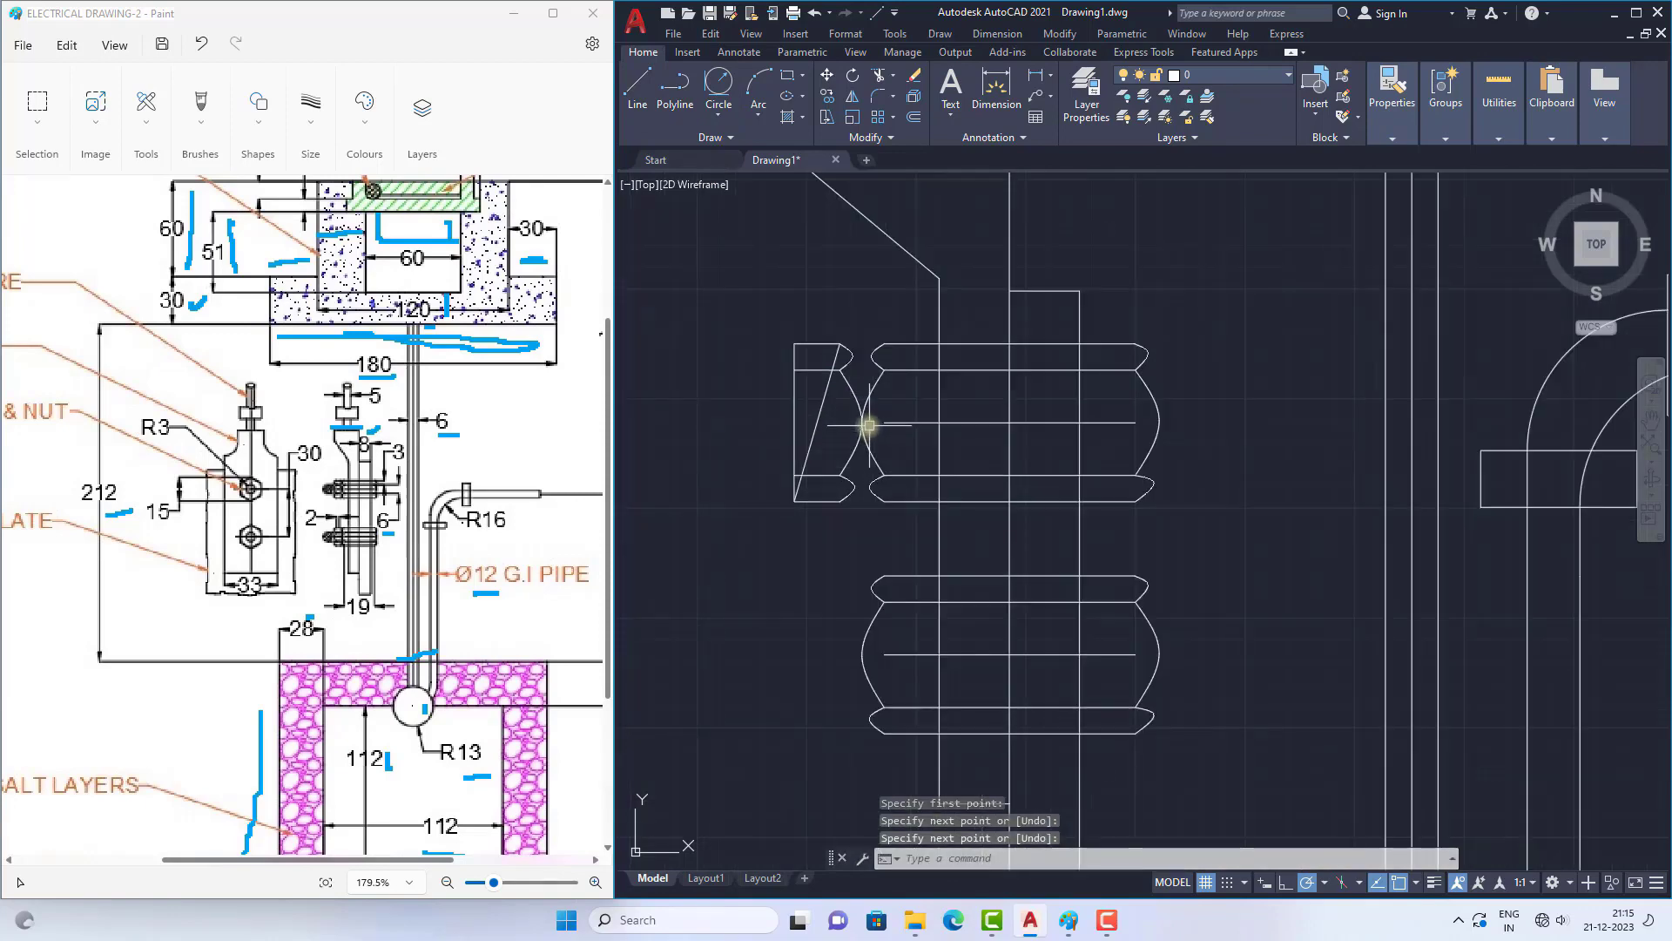
Step: Copy the three curves at the upper bolt body's left end onto the upper end of the nut's vertical left side
scroll(804, 401, up, 2)
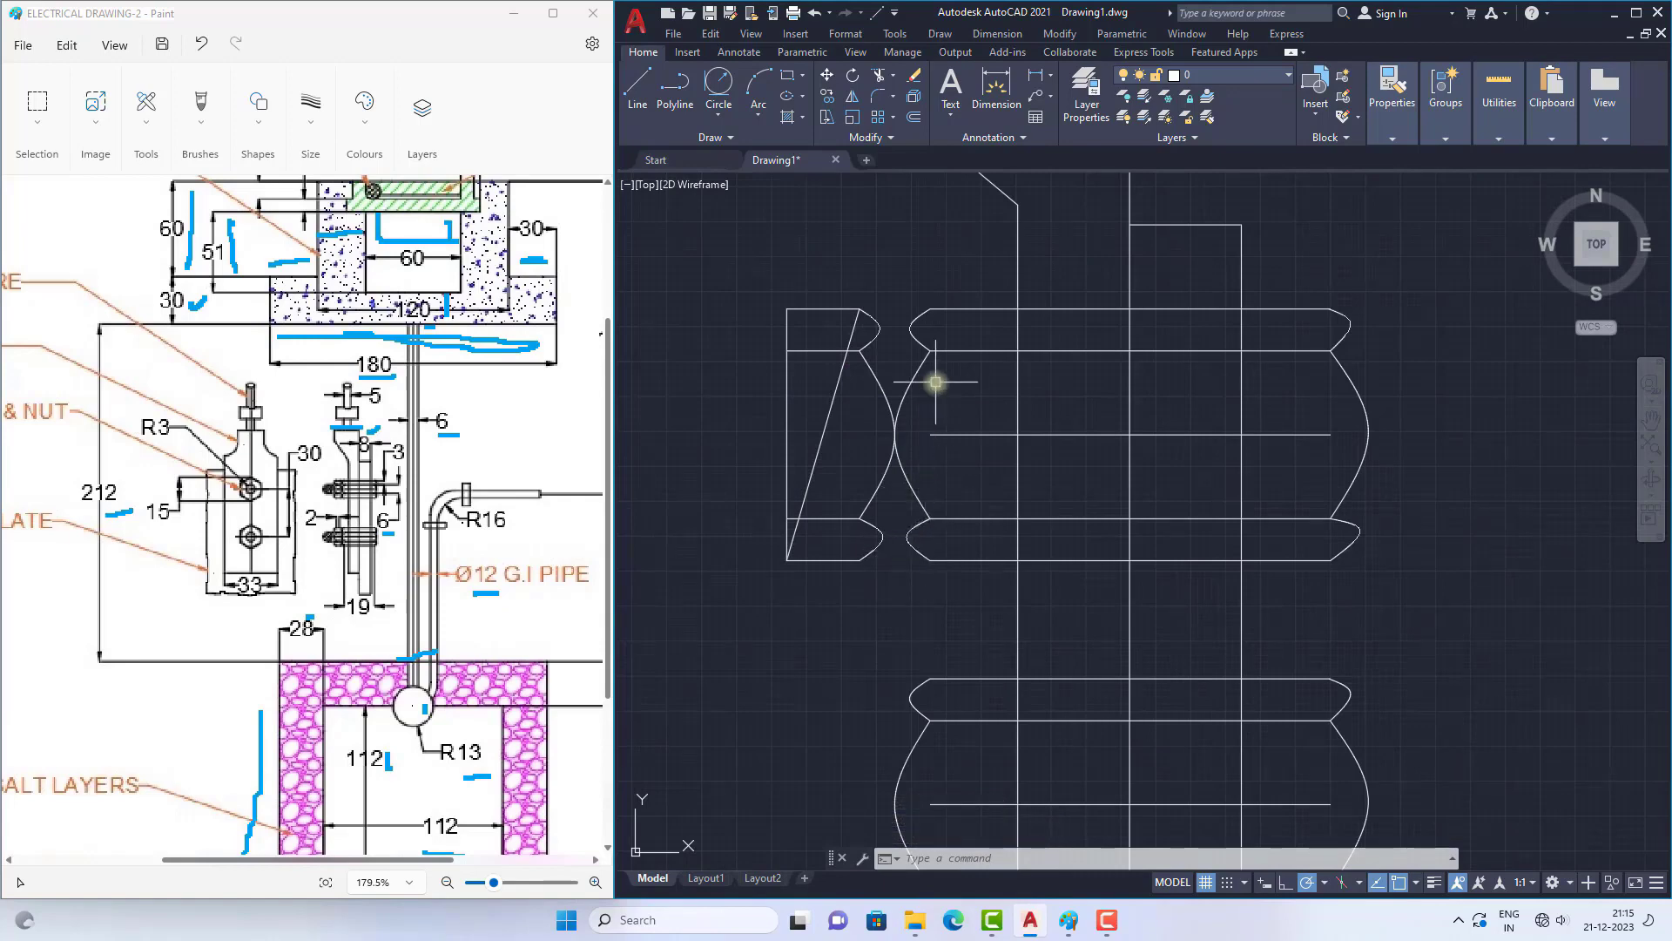
click(897, 269)
click(959, 585)
click(918, 433)
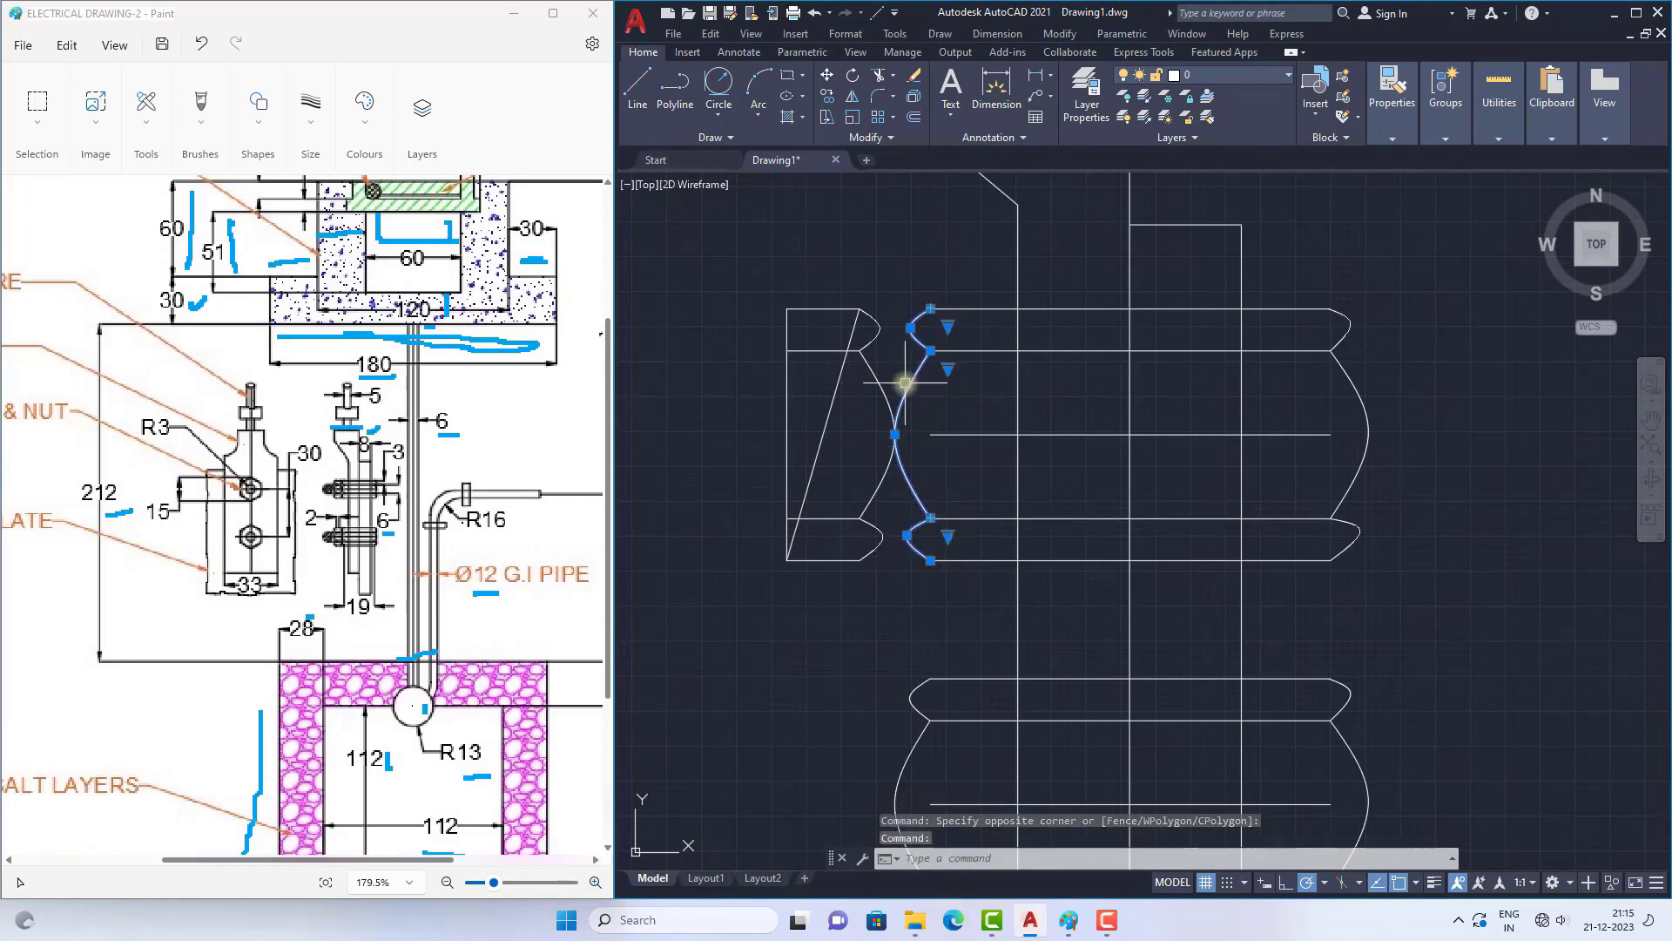
text(CO)
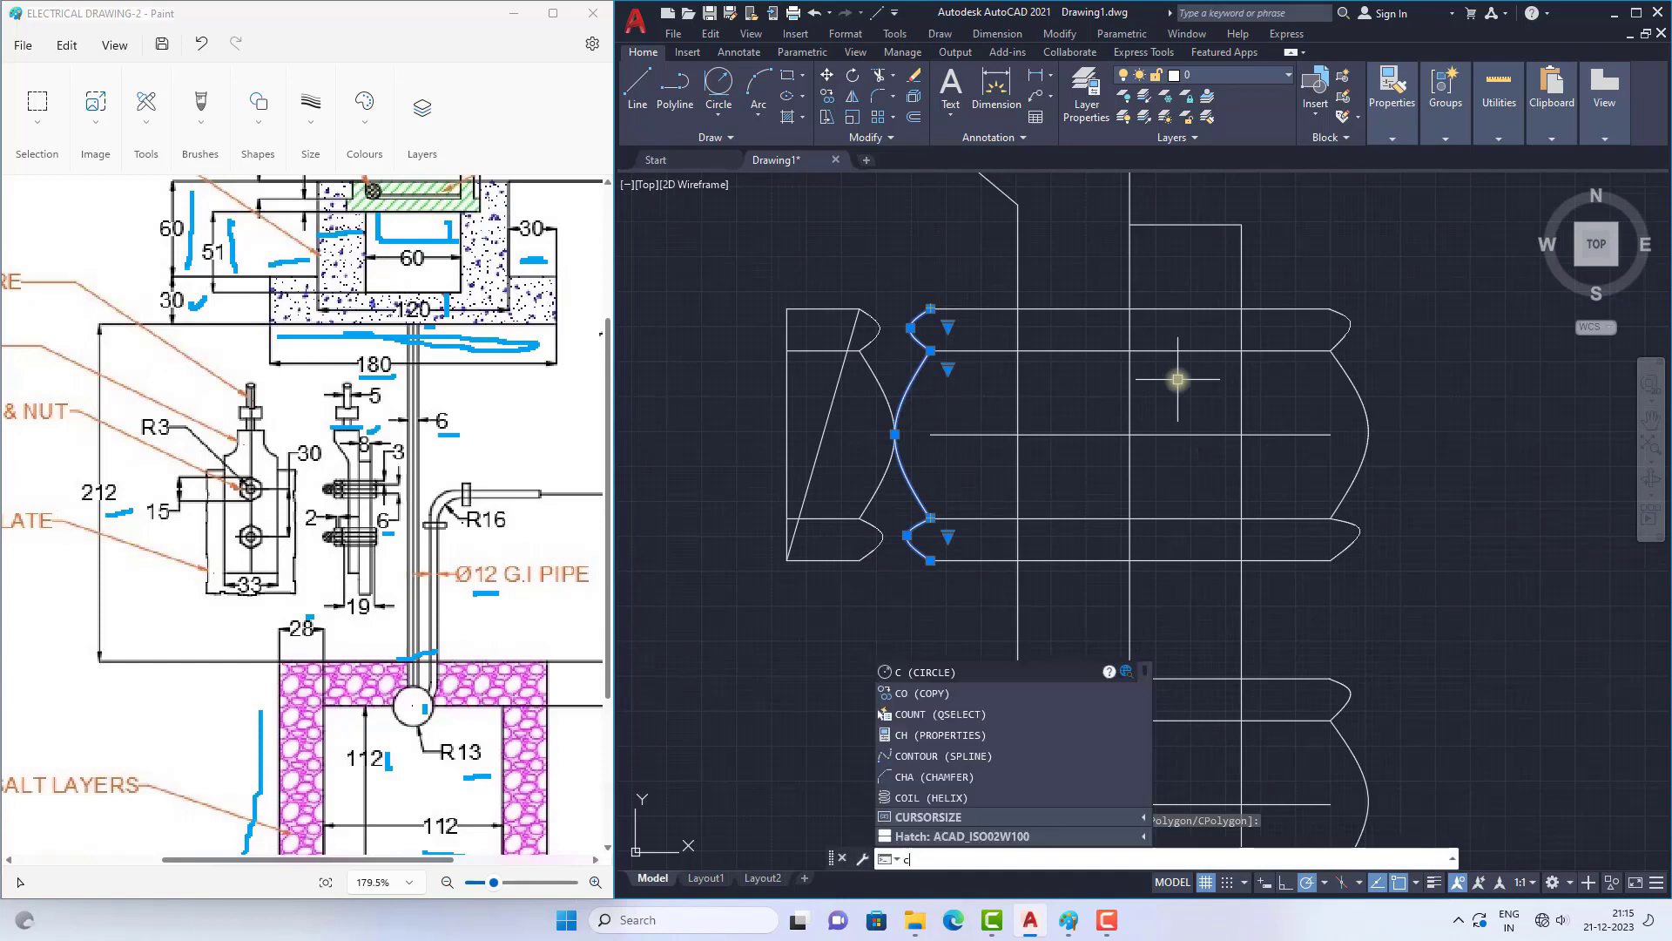
key(Return)
click(930, 310)
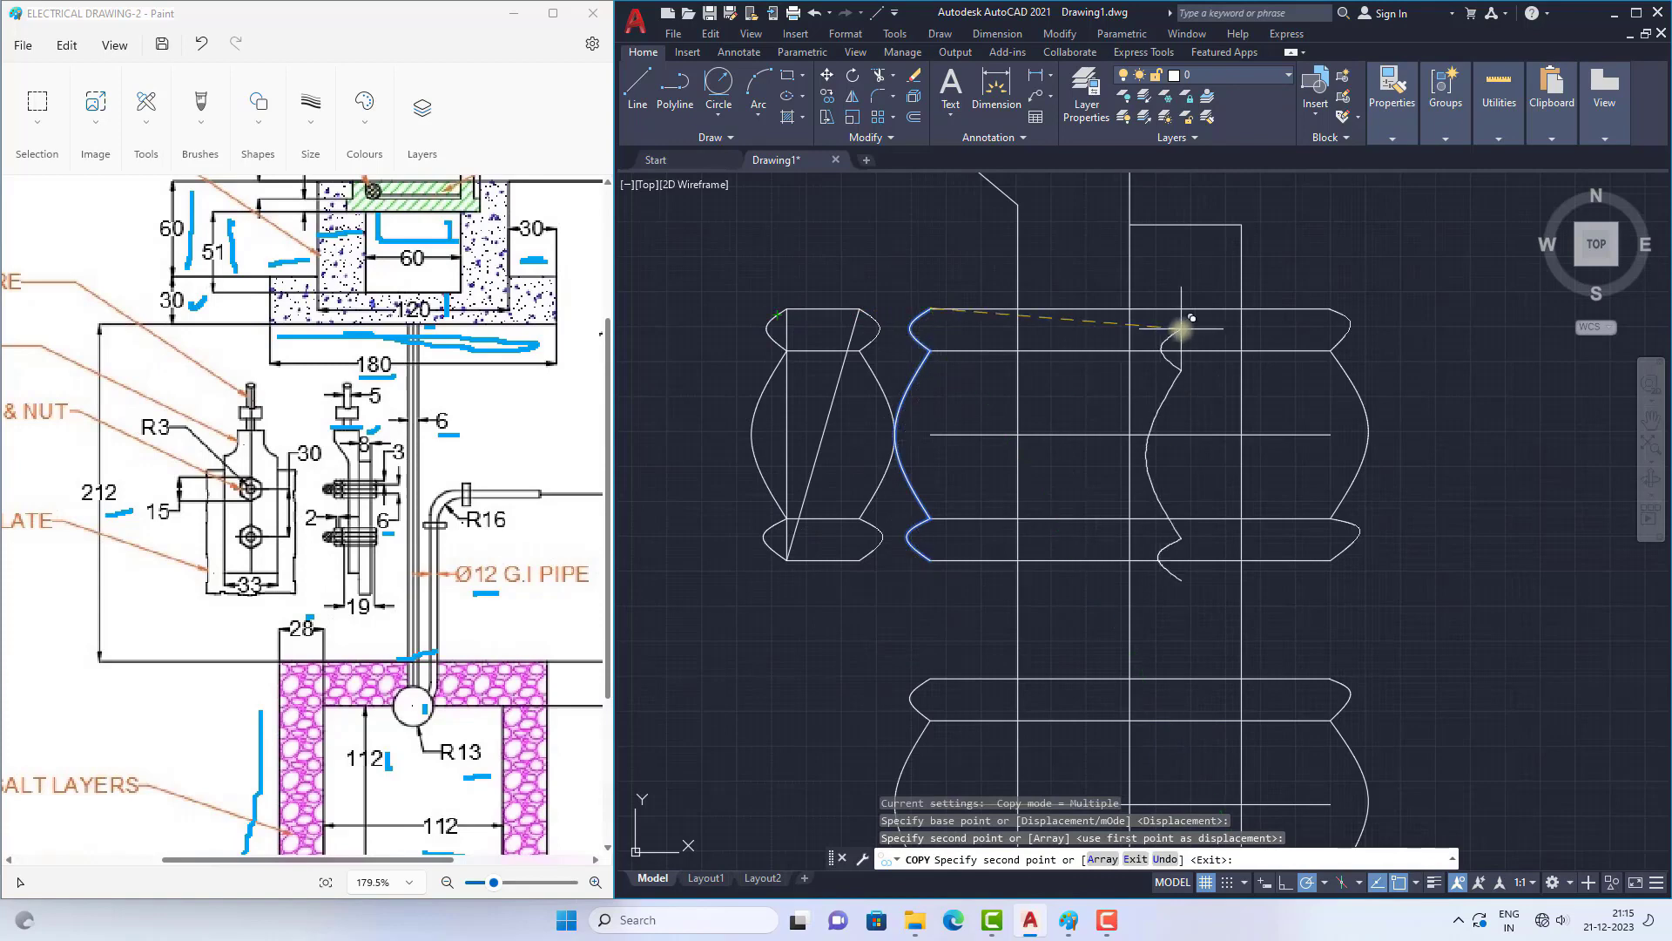
key(Escape)
key(Escape)
Step: Delete the diagonal and the vertical left side line inside the upper nut
click(829, 407)
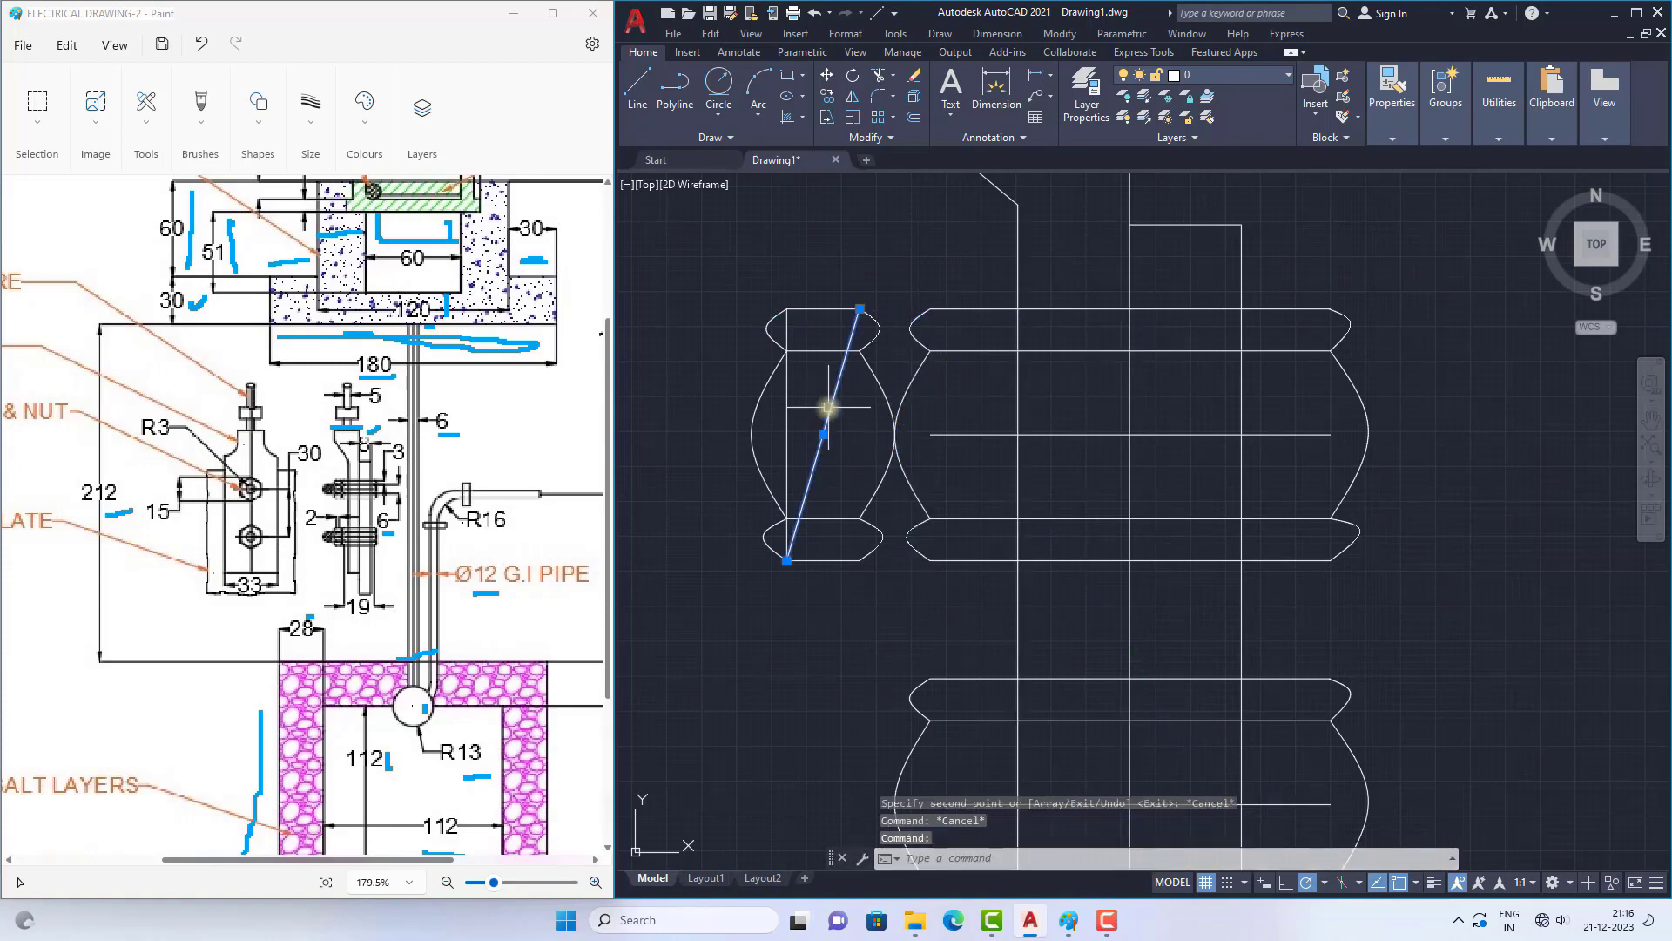
key(Delete)
click(791, 422)
key(Delete)
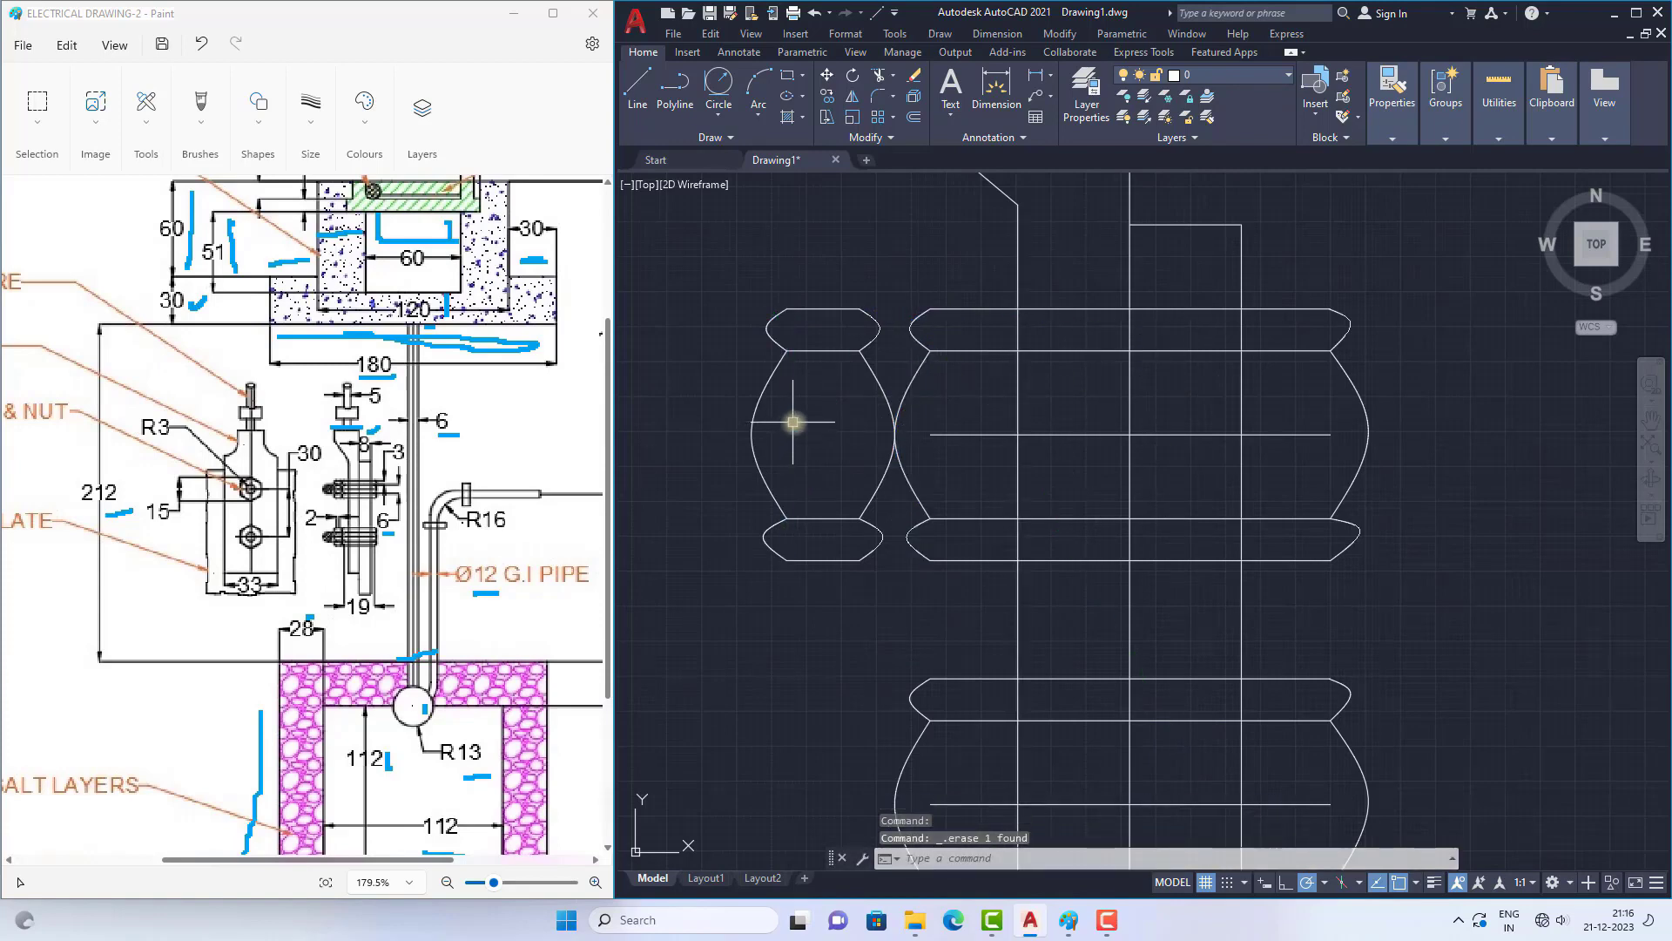
Step: Copy the whole upper nut by its left curve's midpoint to the right end of the upper bolt body
scroll(820, 410, down, 5)
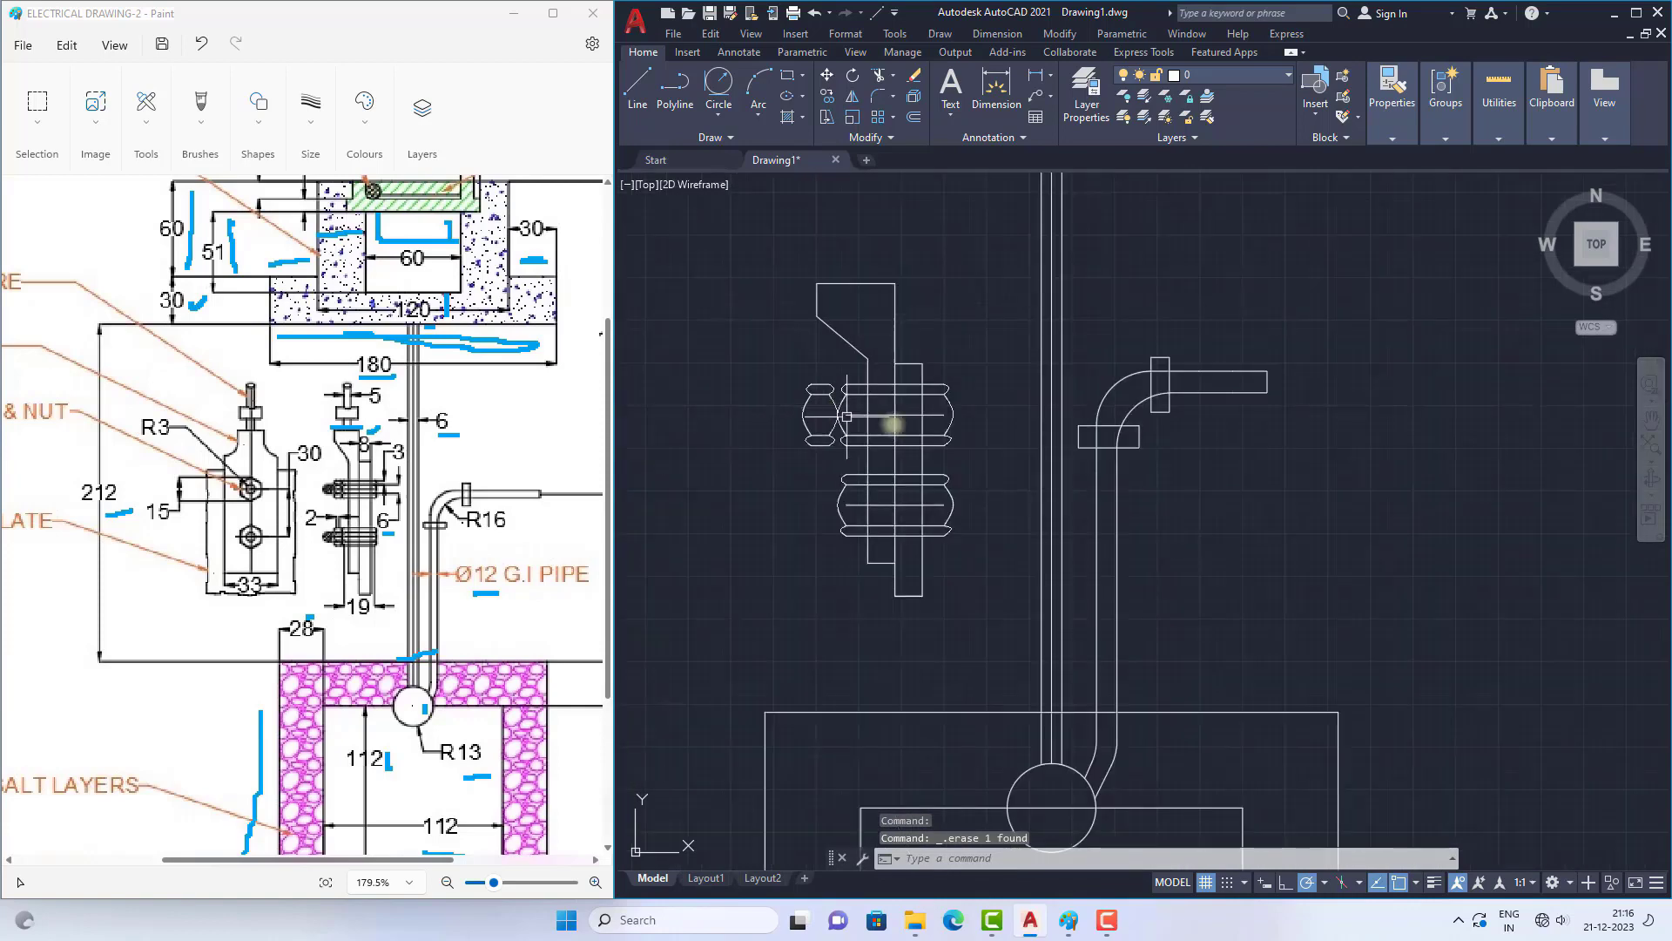
scroll(833, 423, up, 3)
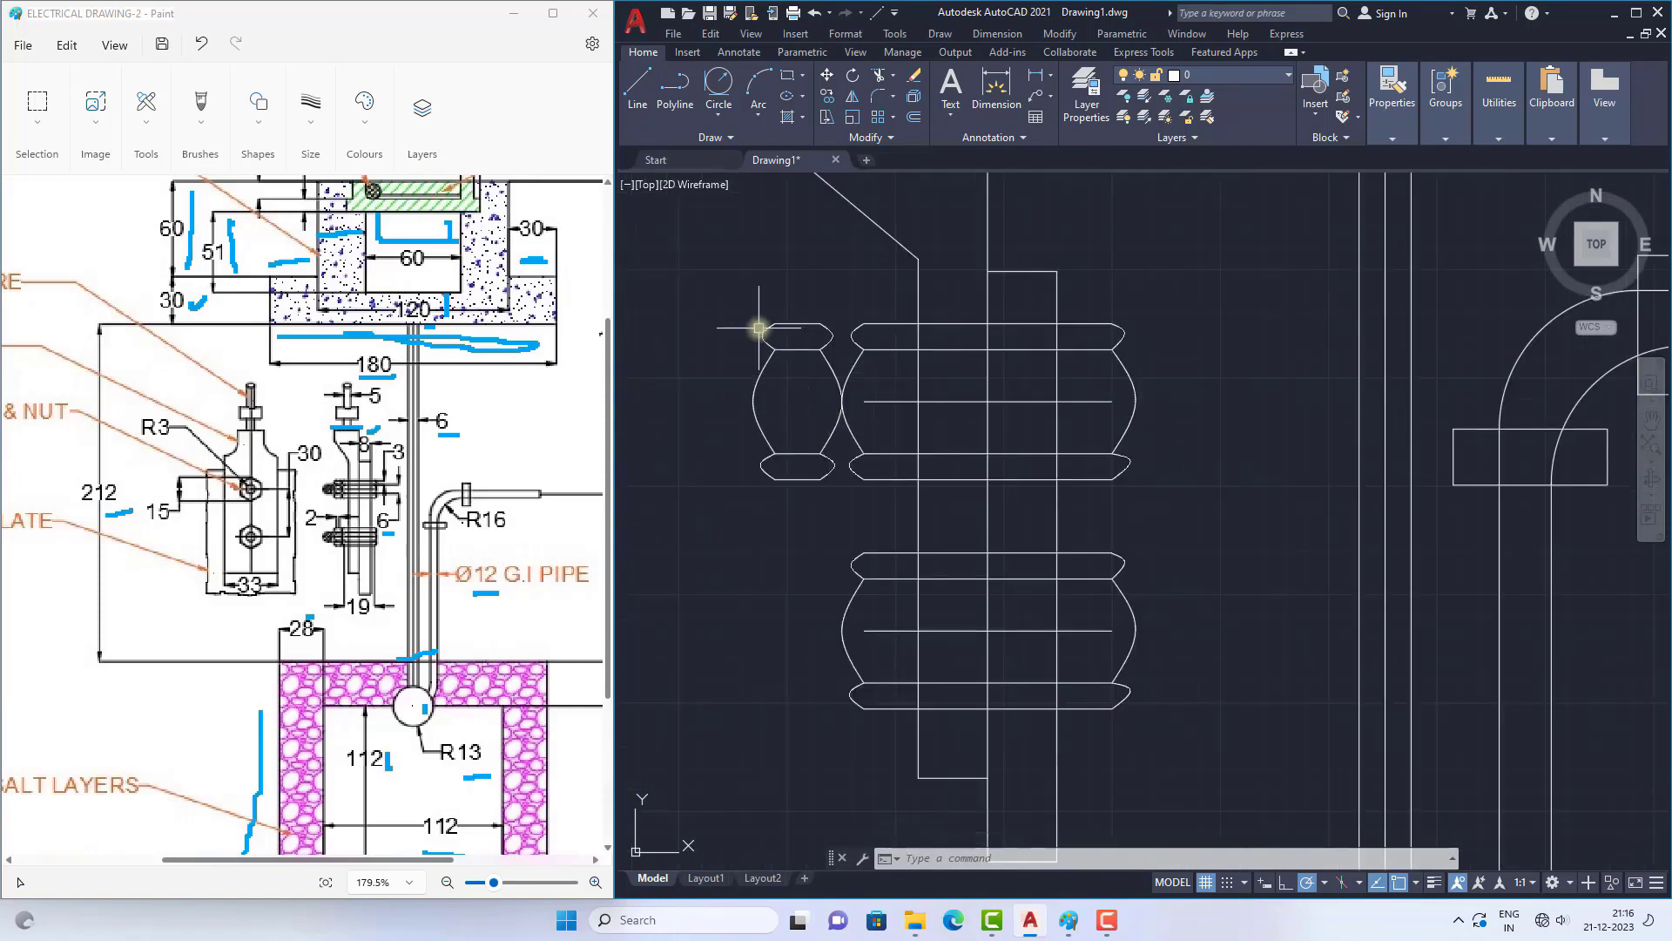
click(739, 305)
click(853, 501)
text(co)
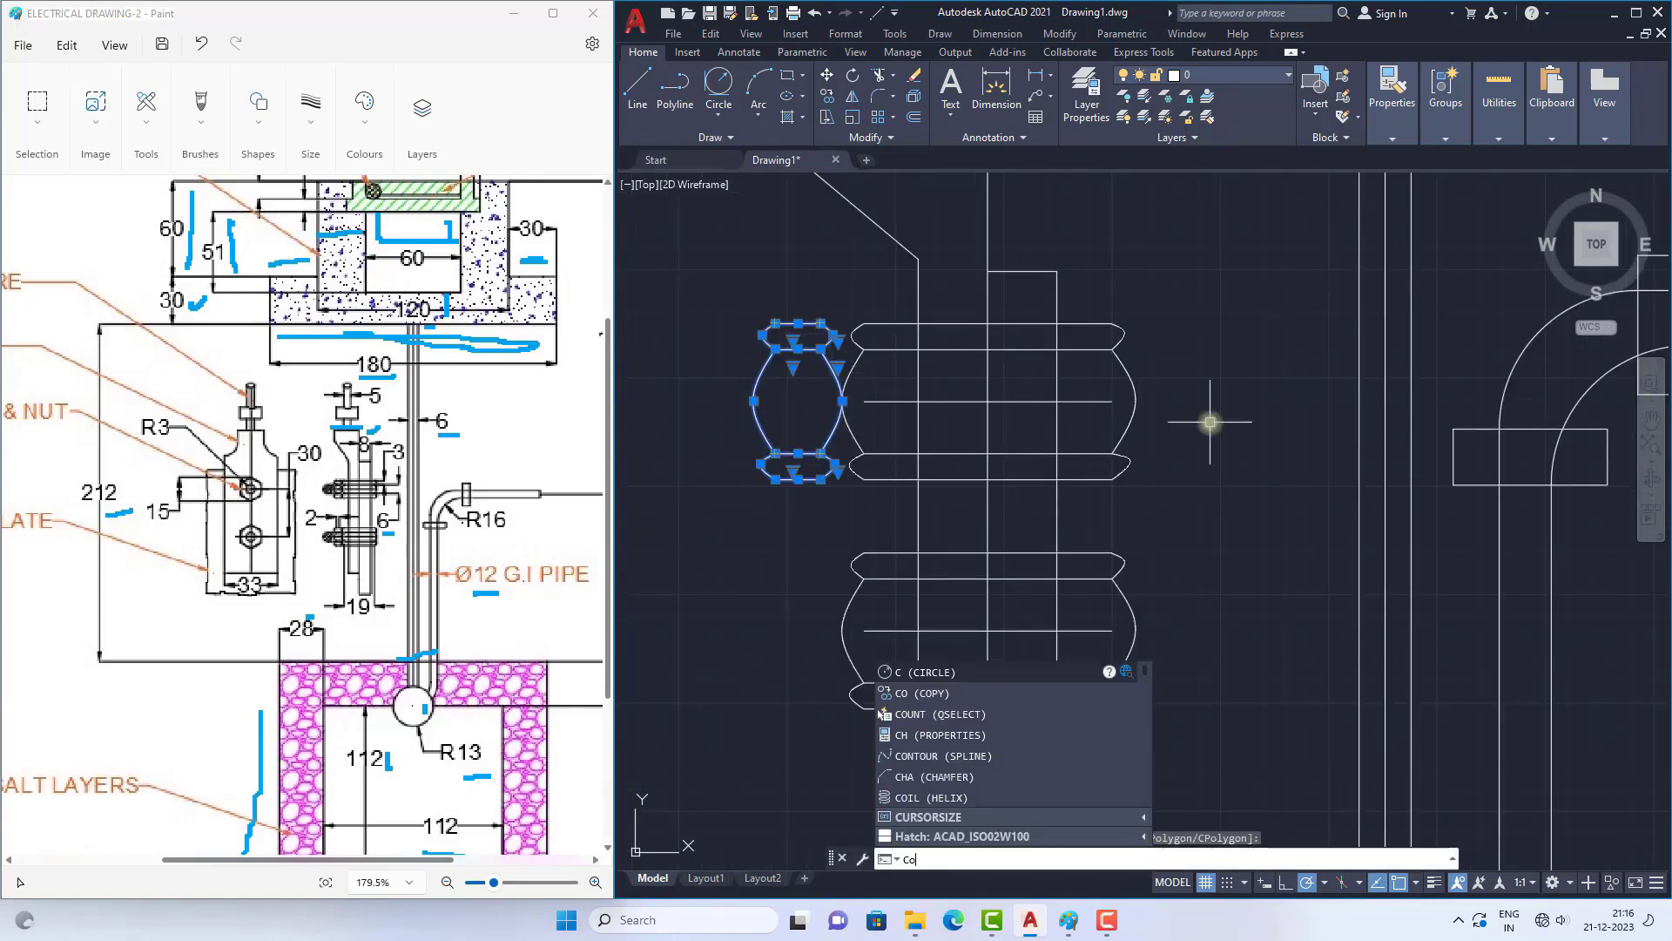
key(Return)
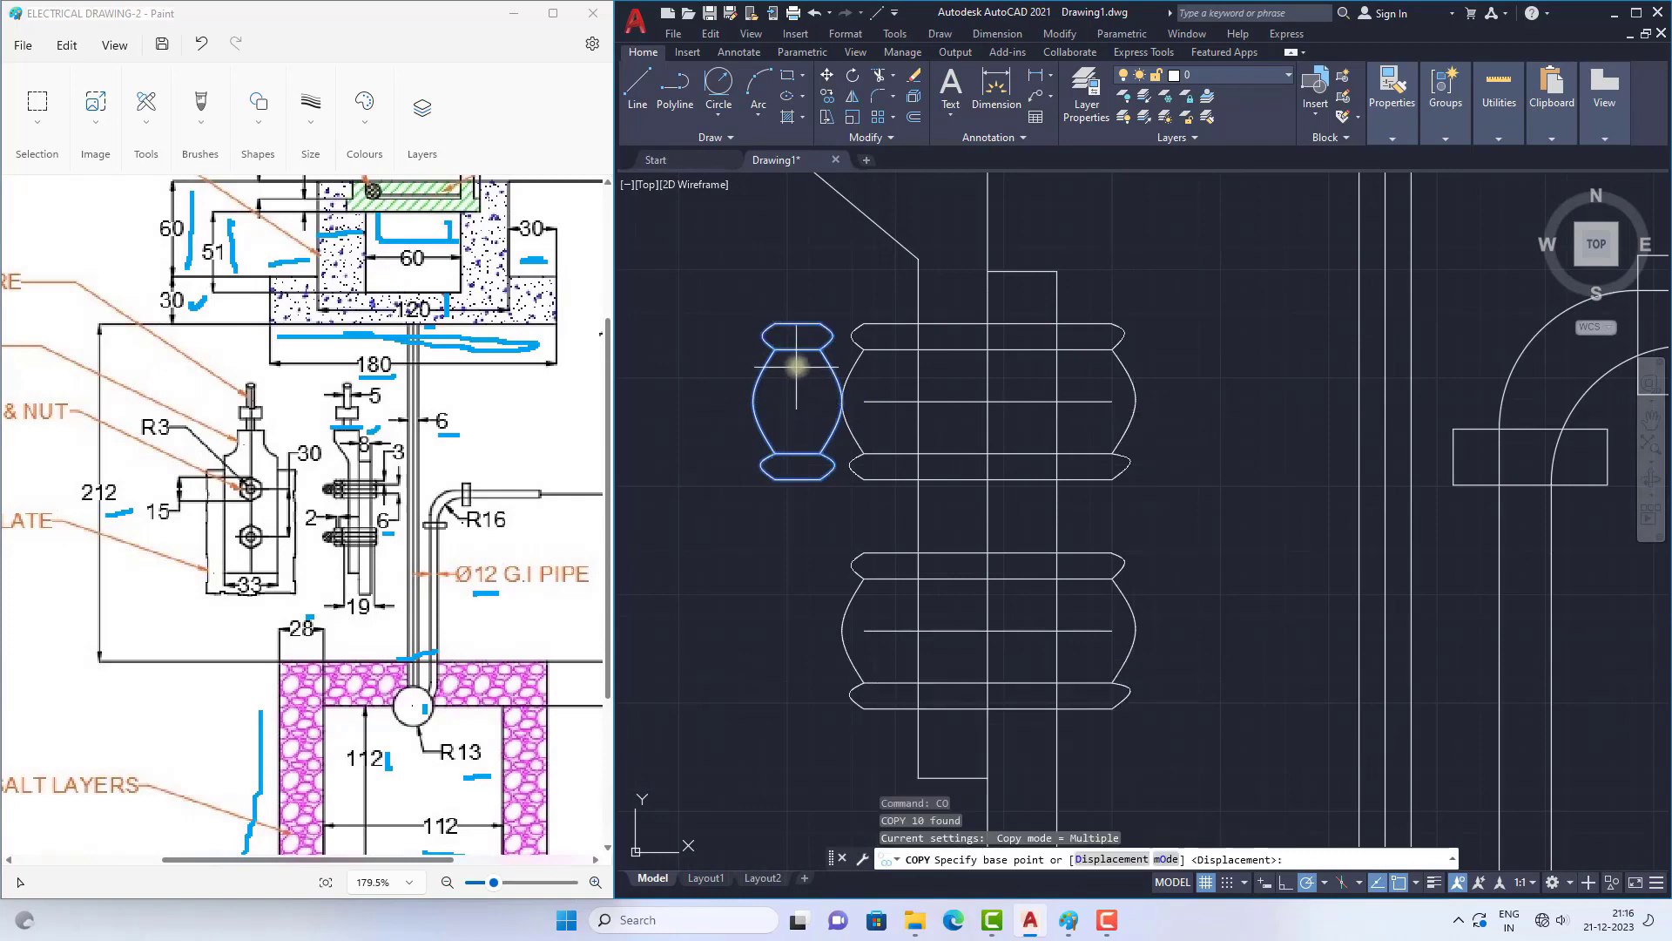
click(754, 400)
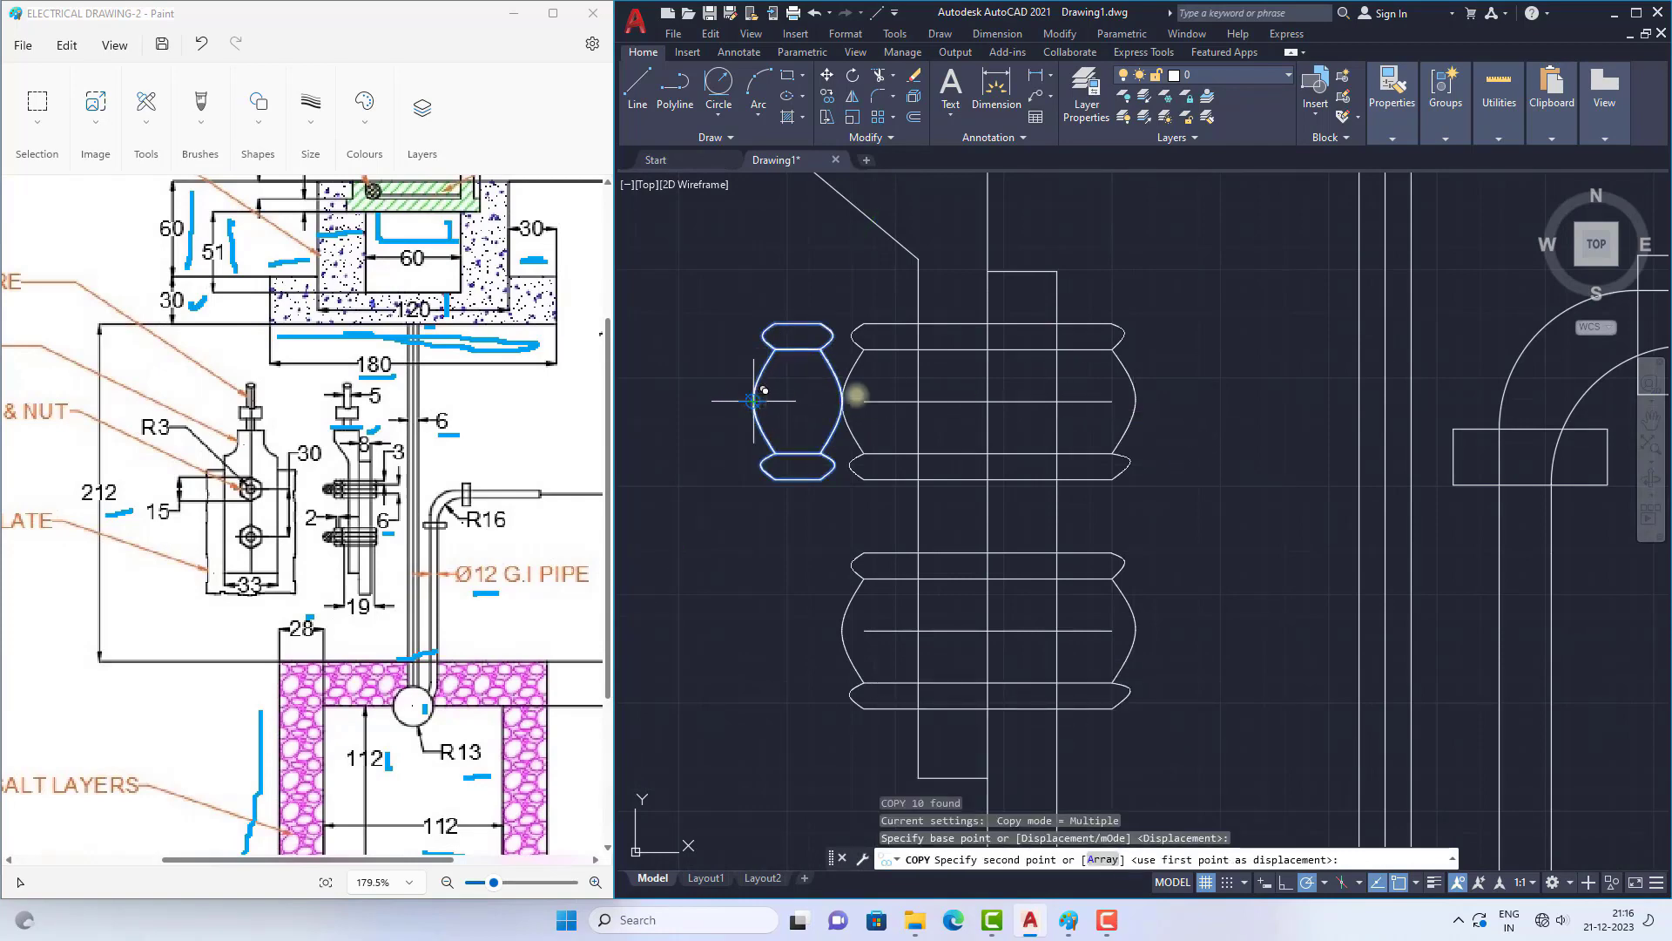
click(1104, 388)
Step: Place another copy of the nut against the right end of the lower bolt body
scroll(1002, 409, down, 3)
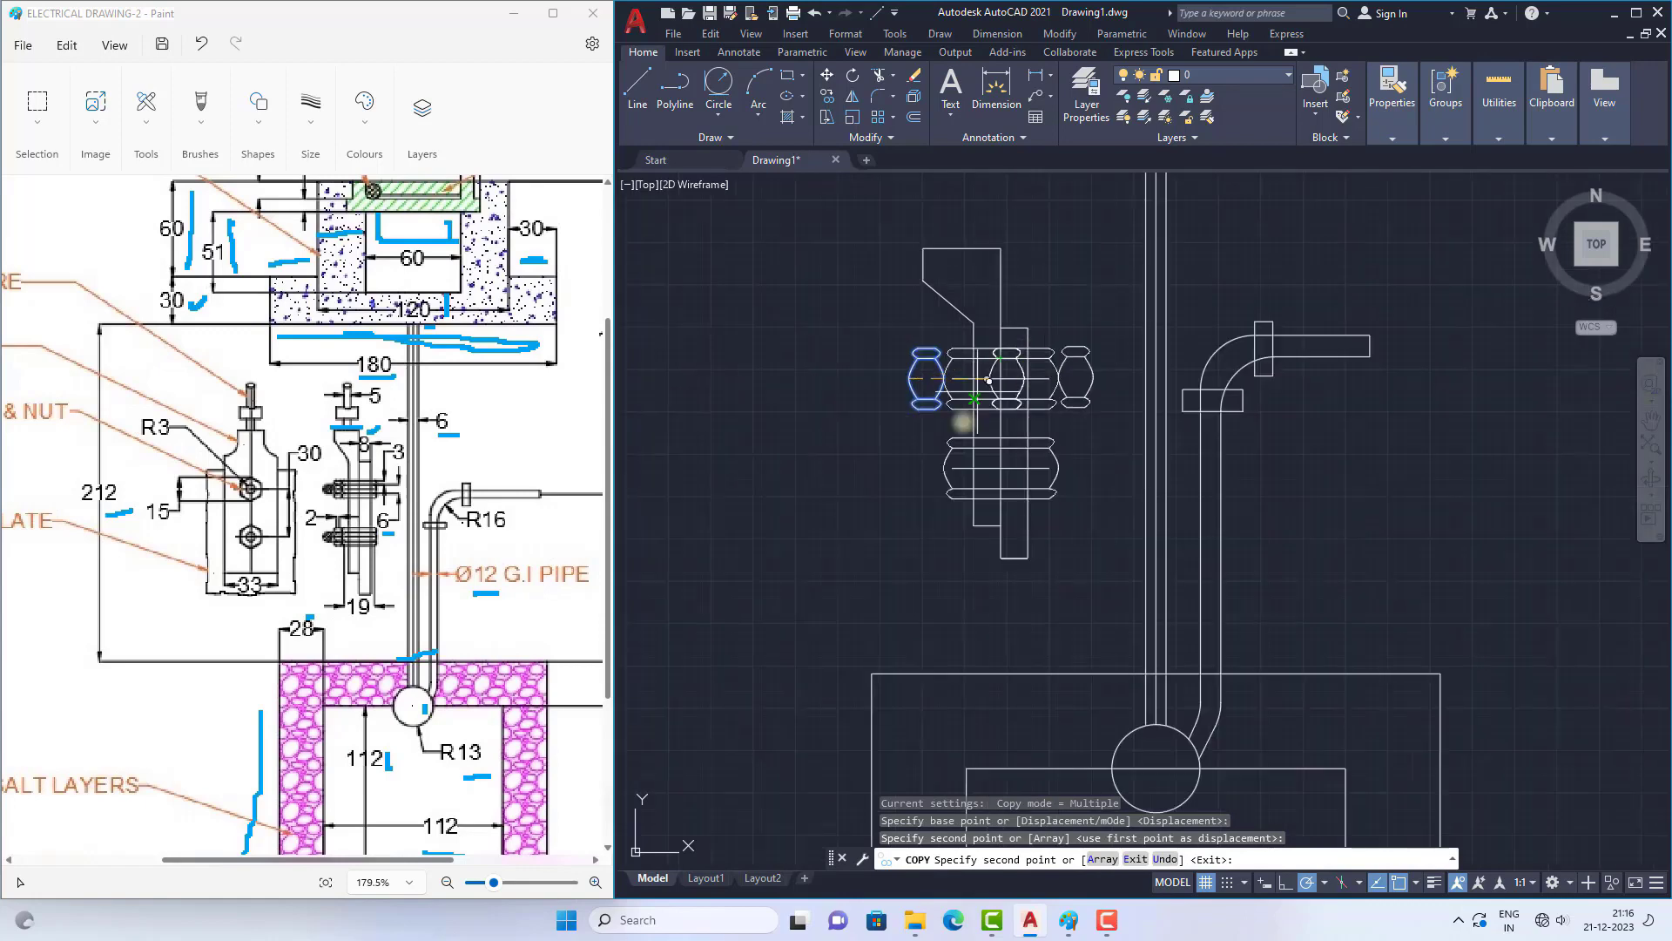
scroll(1062, 456, up, 5)
click(1016, 515)
scroll(1069, 384, down, 4)
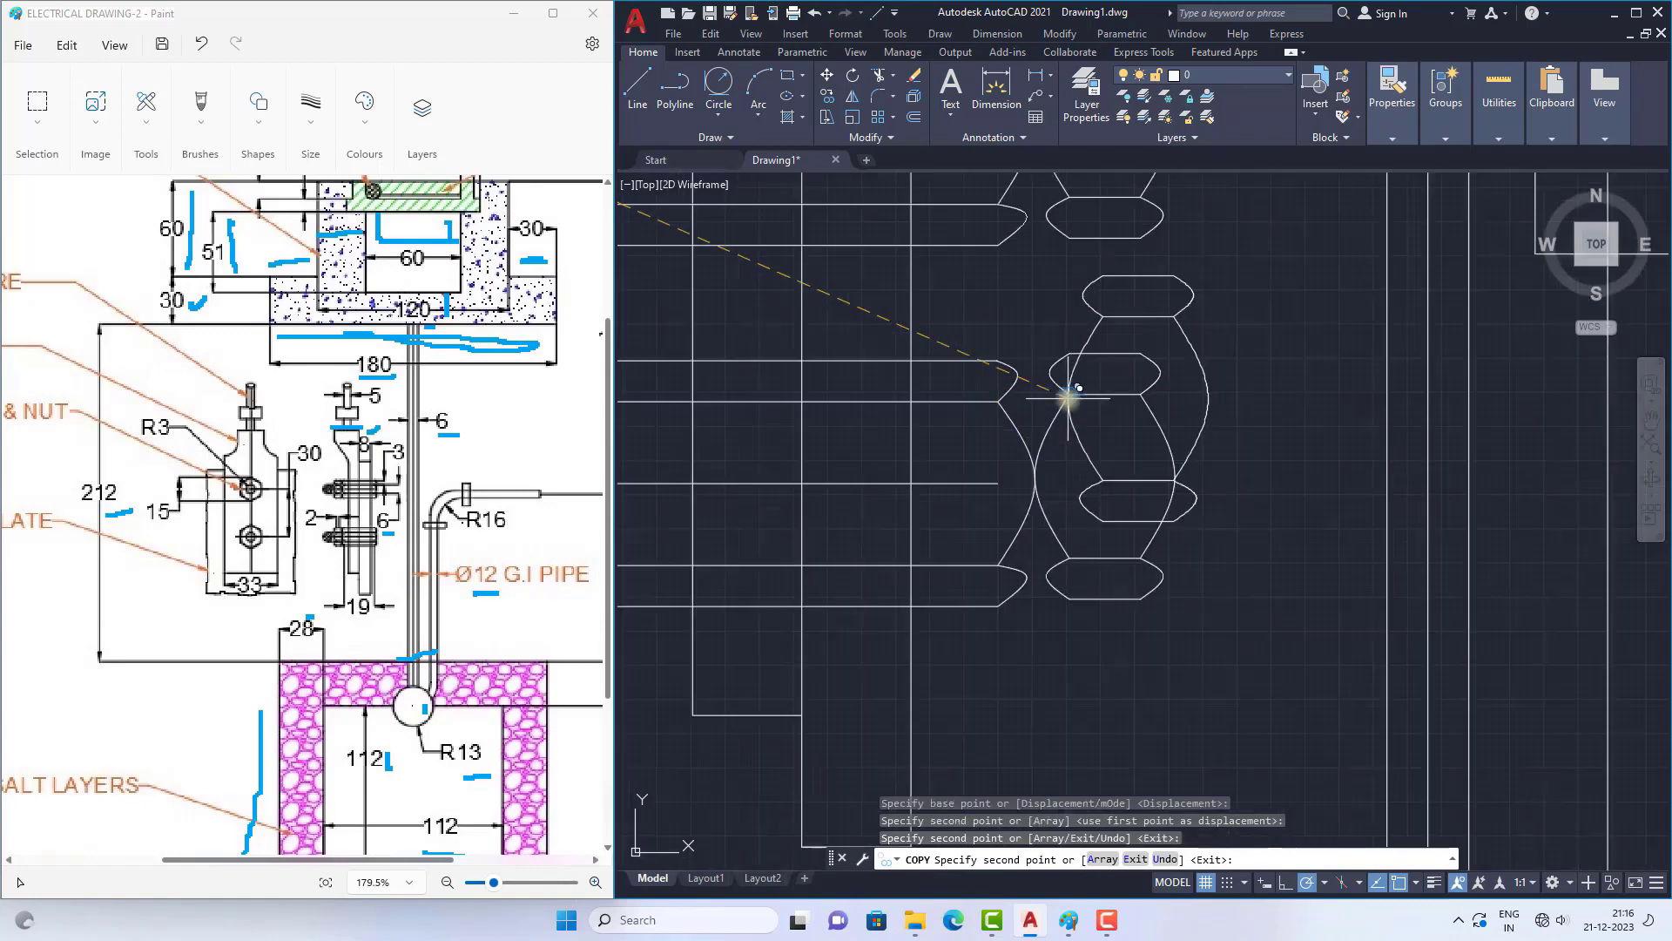
key(Escape)
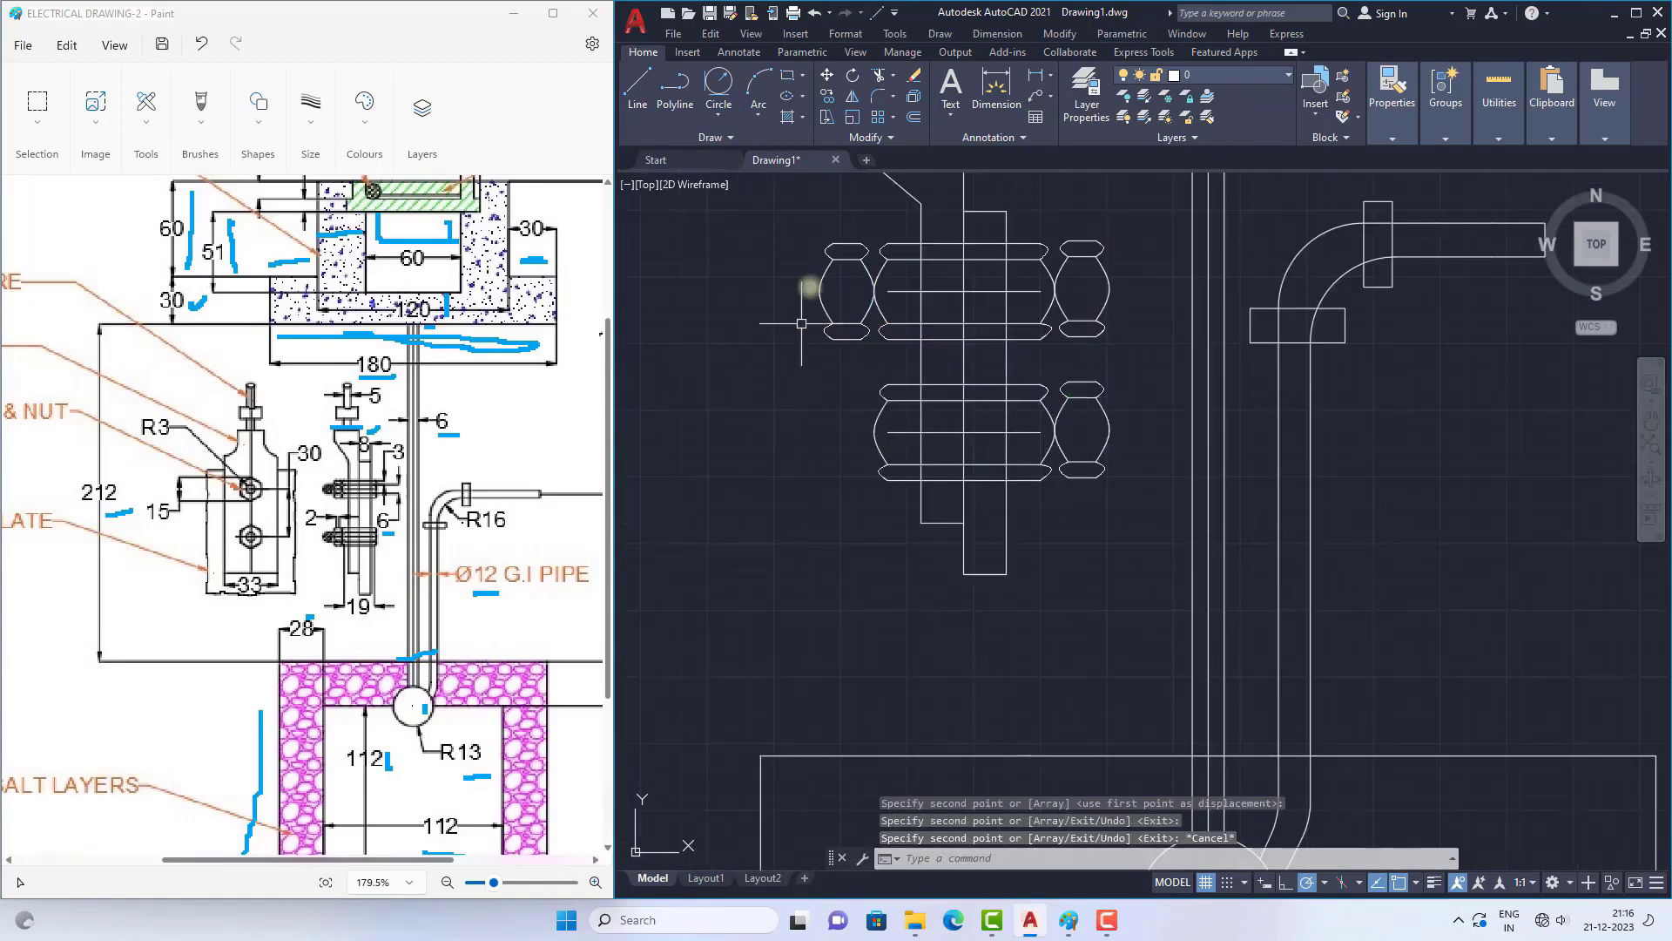
Step: Copy the upper left nut straight down to the left end of the lower bolt body
click(798, 204)
click(886, 362)
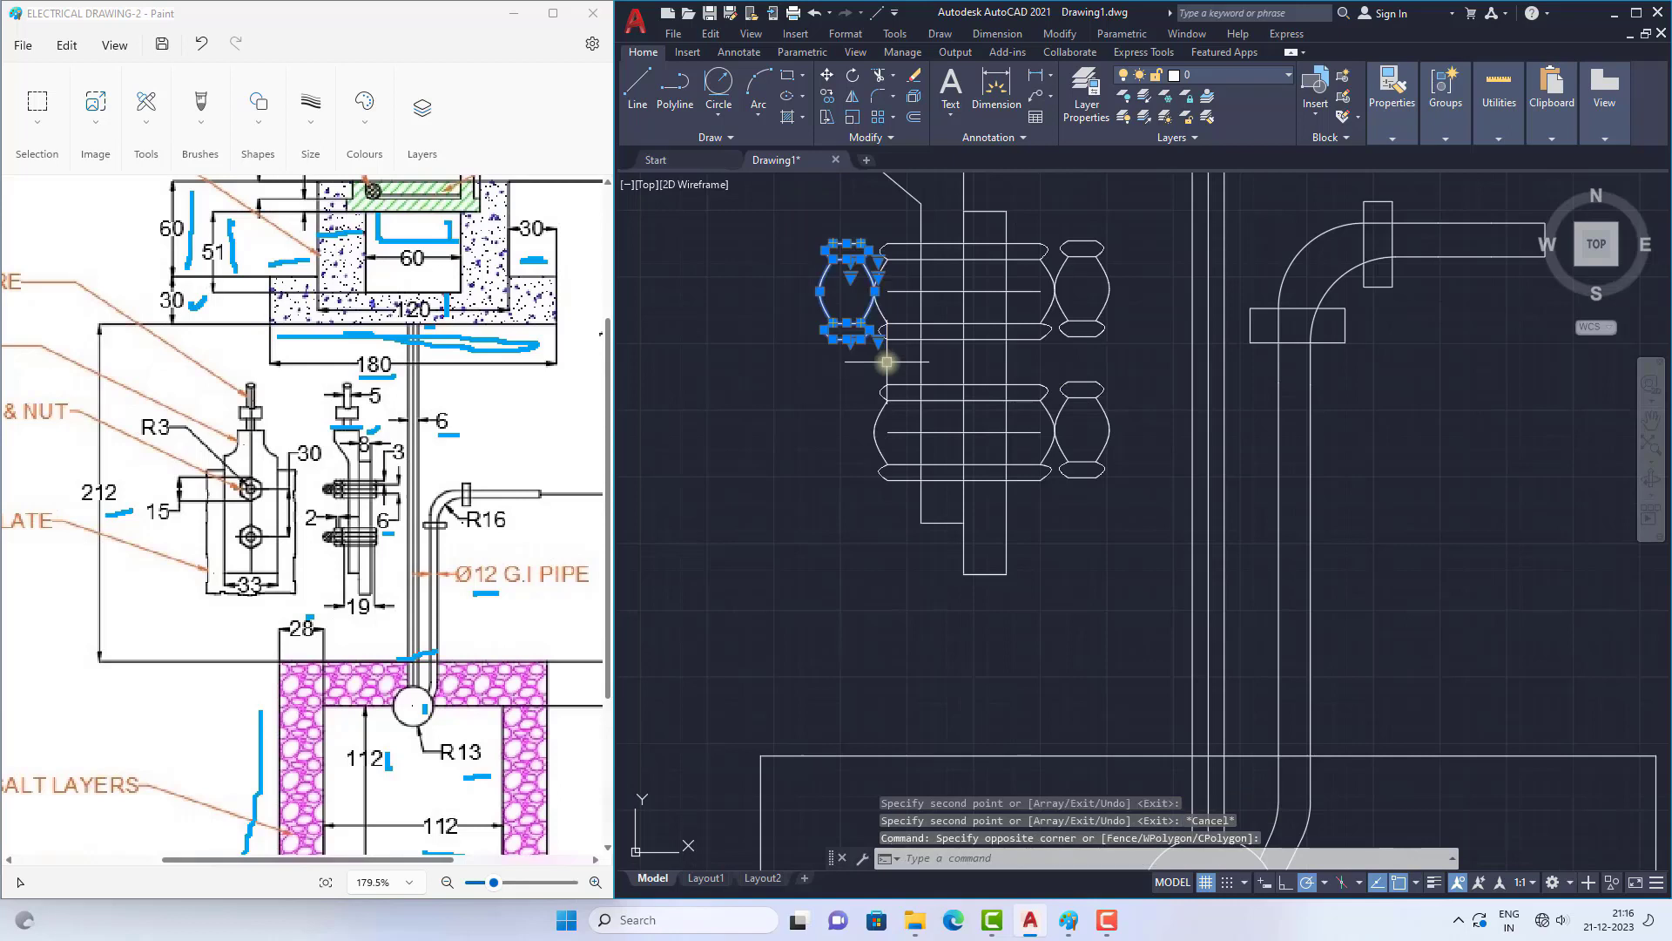
text(co)
key(Return)
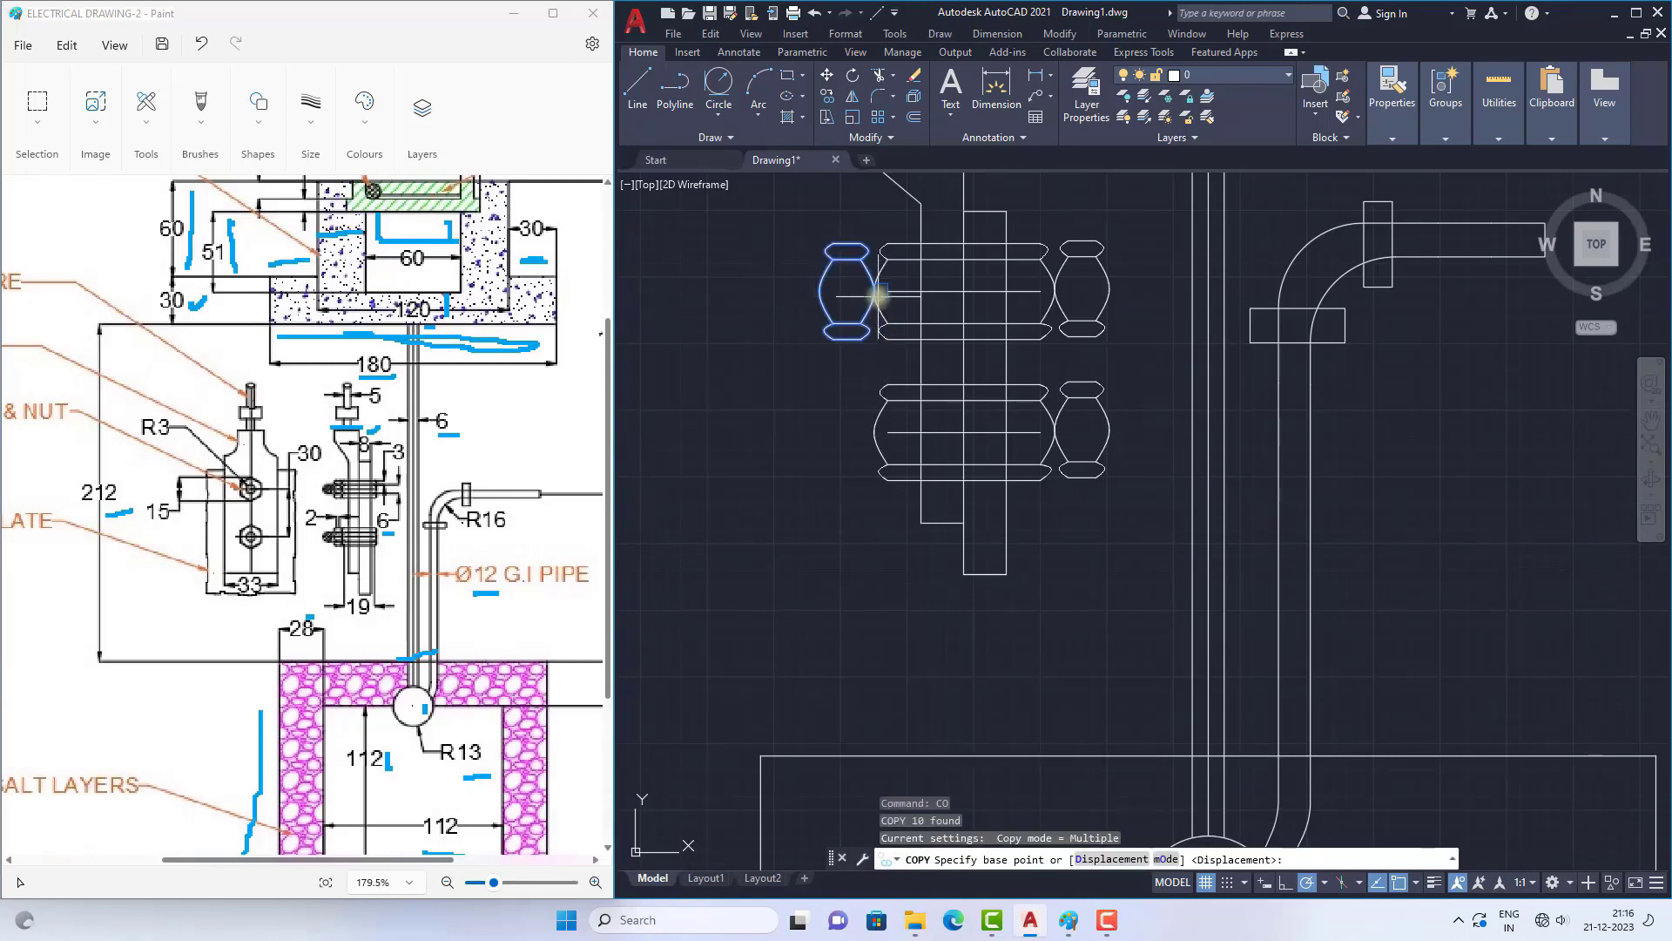
click(873, 292)
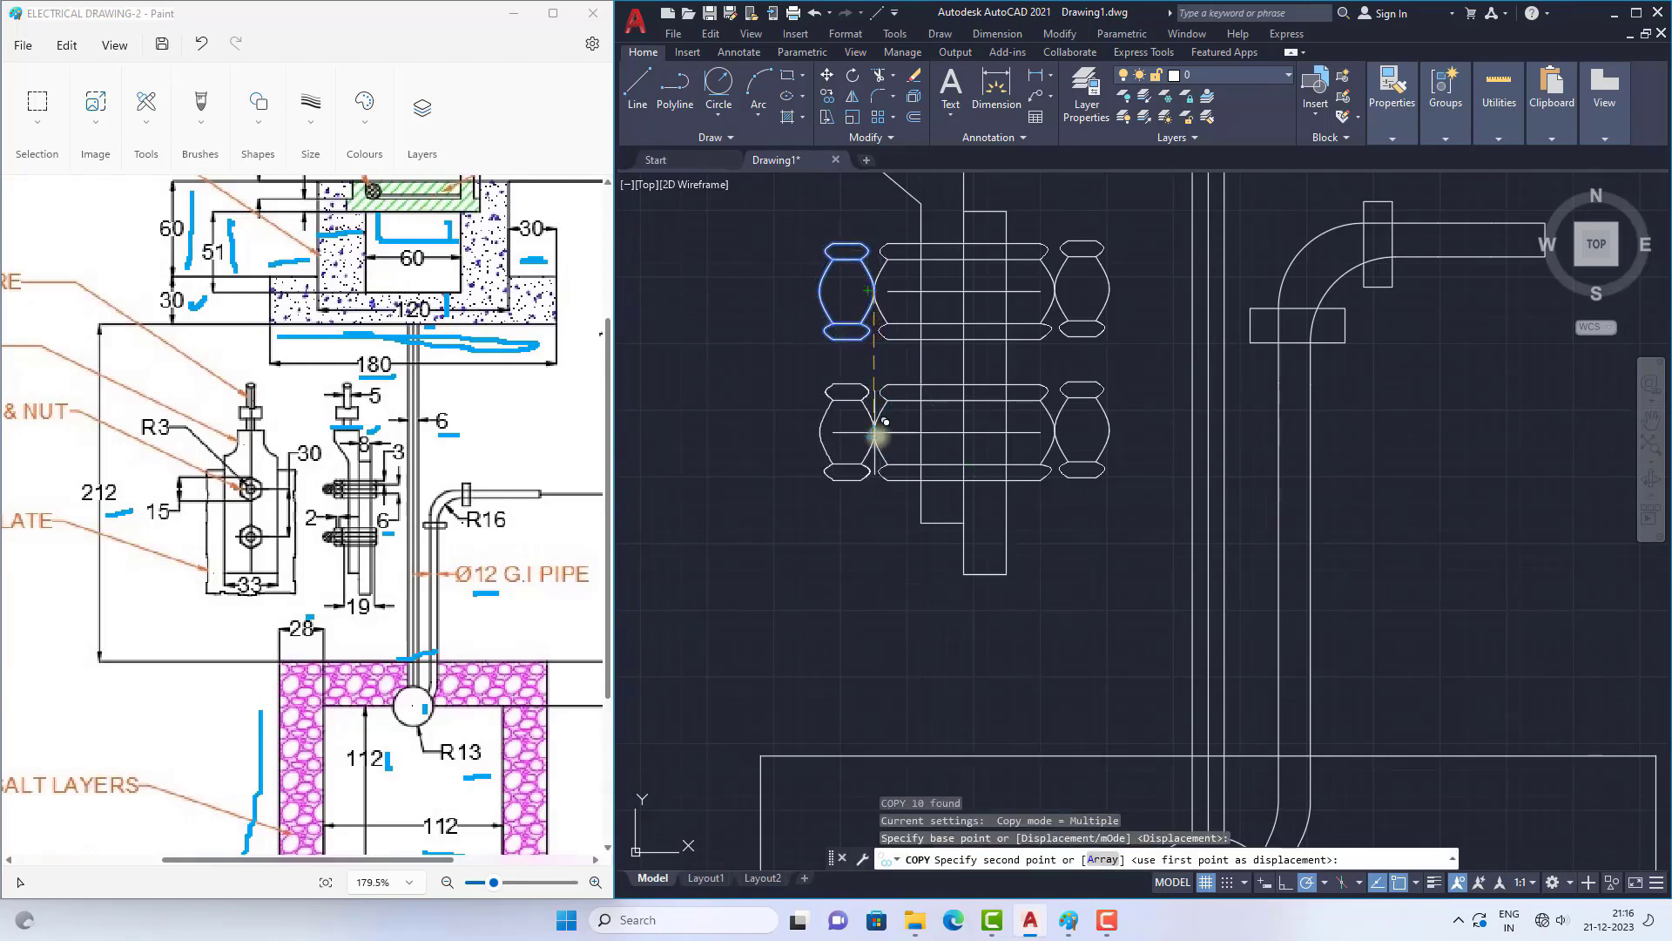
key(Escape)
scroll(1092, 398, up, 4)
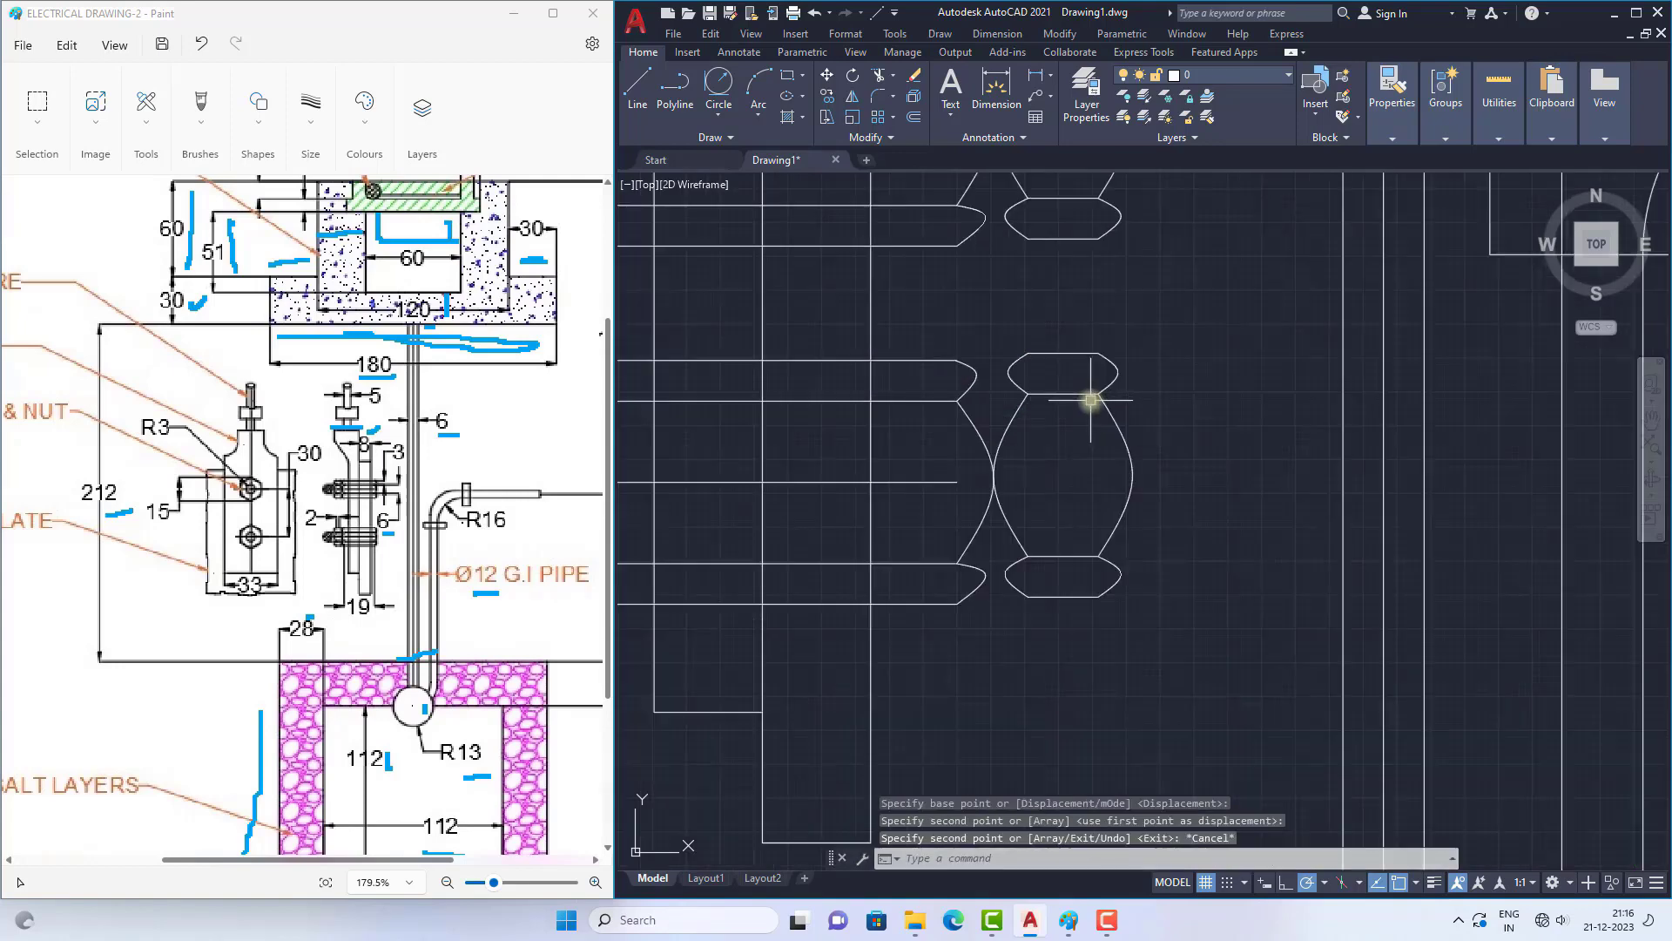
scroll(1001, 418, down, 5)
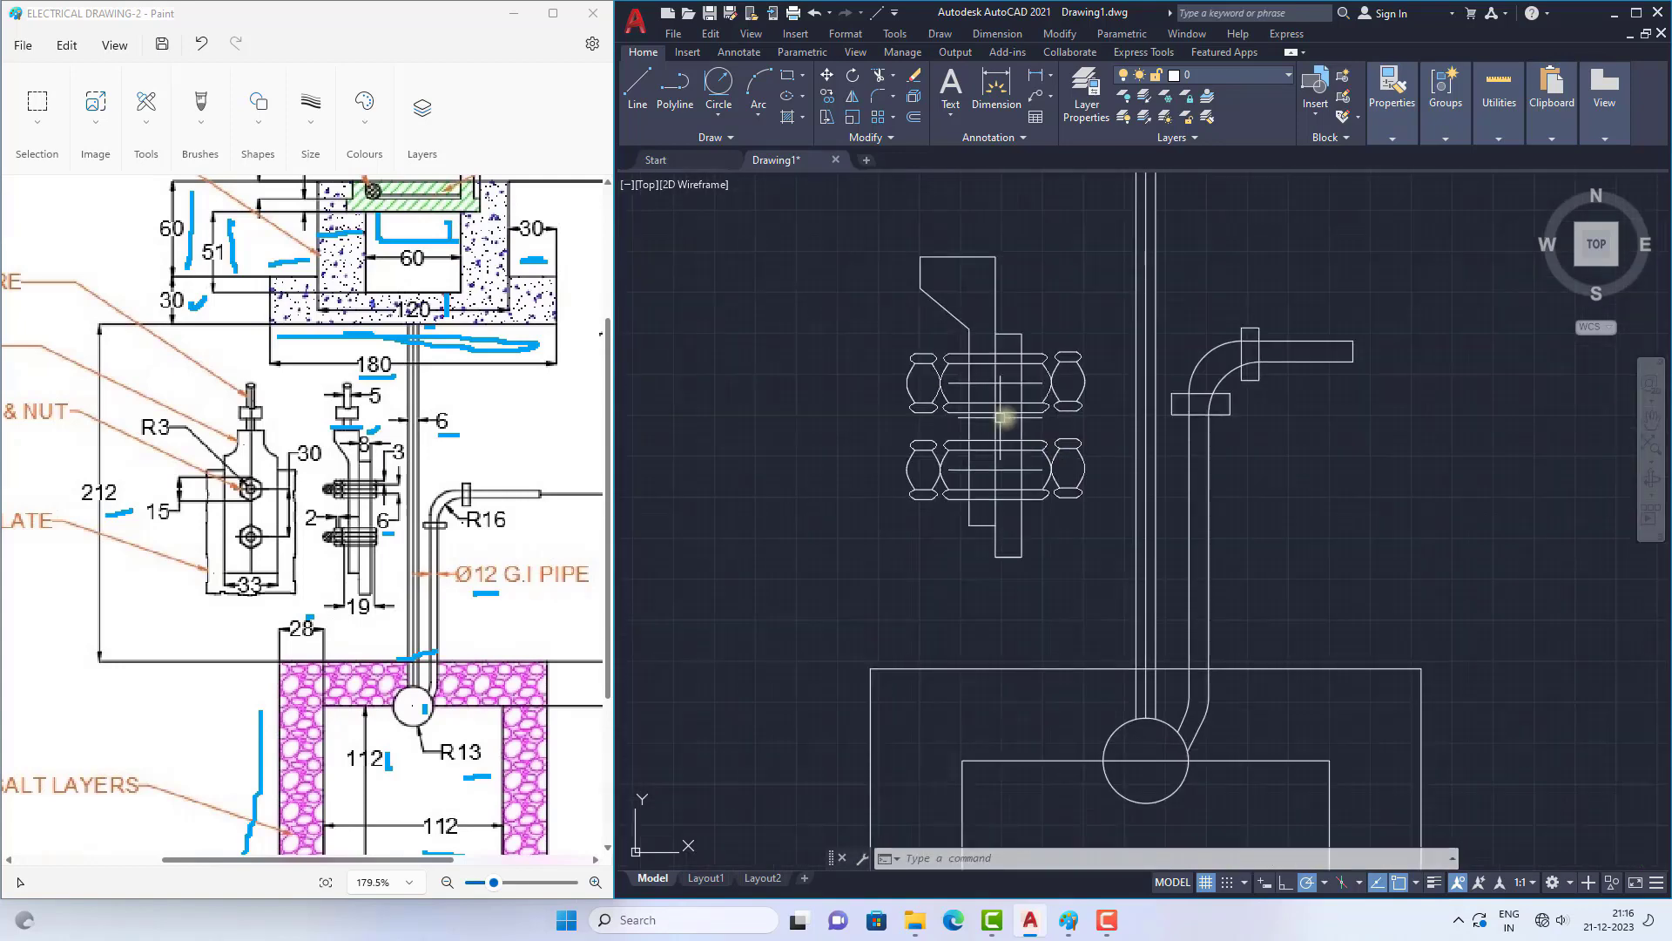
scroll(1069, 380, up, 2)
scroll(1071, 379, up, 2)
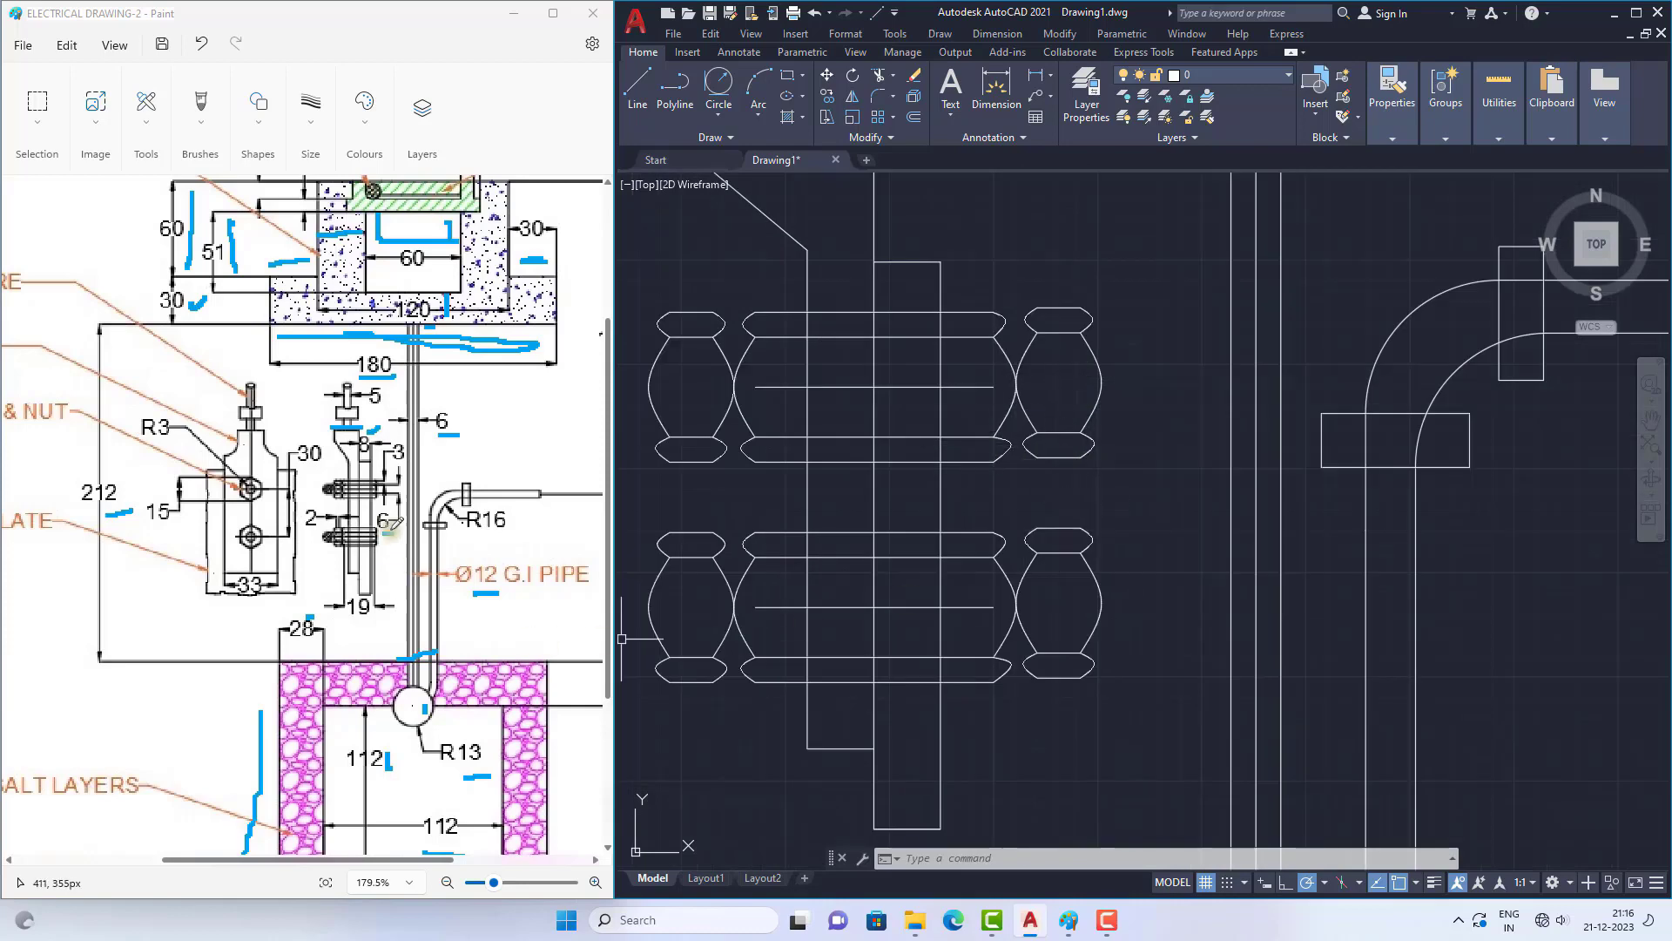
scroll(998, 424, down, 2)
Step: Draw the upper bolt's three-sided shank outline projecting left from the left nut's top small curve and returning to its bottom small curve
scroll(890, 416, up, 2)
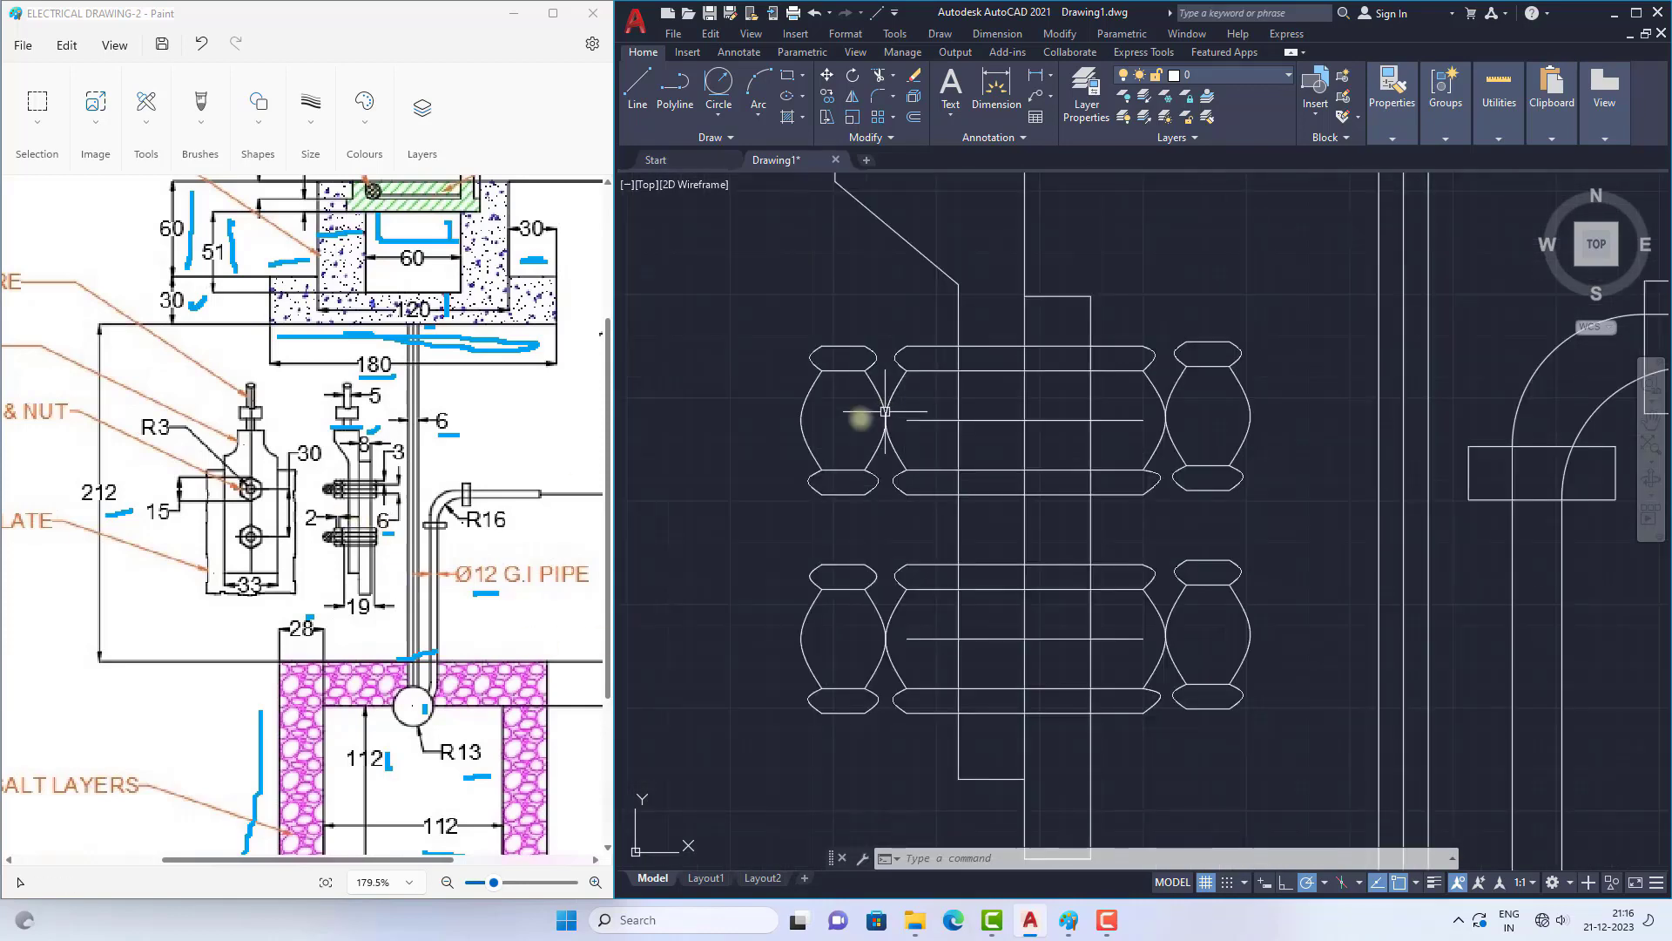
click(637, 100)
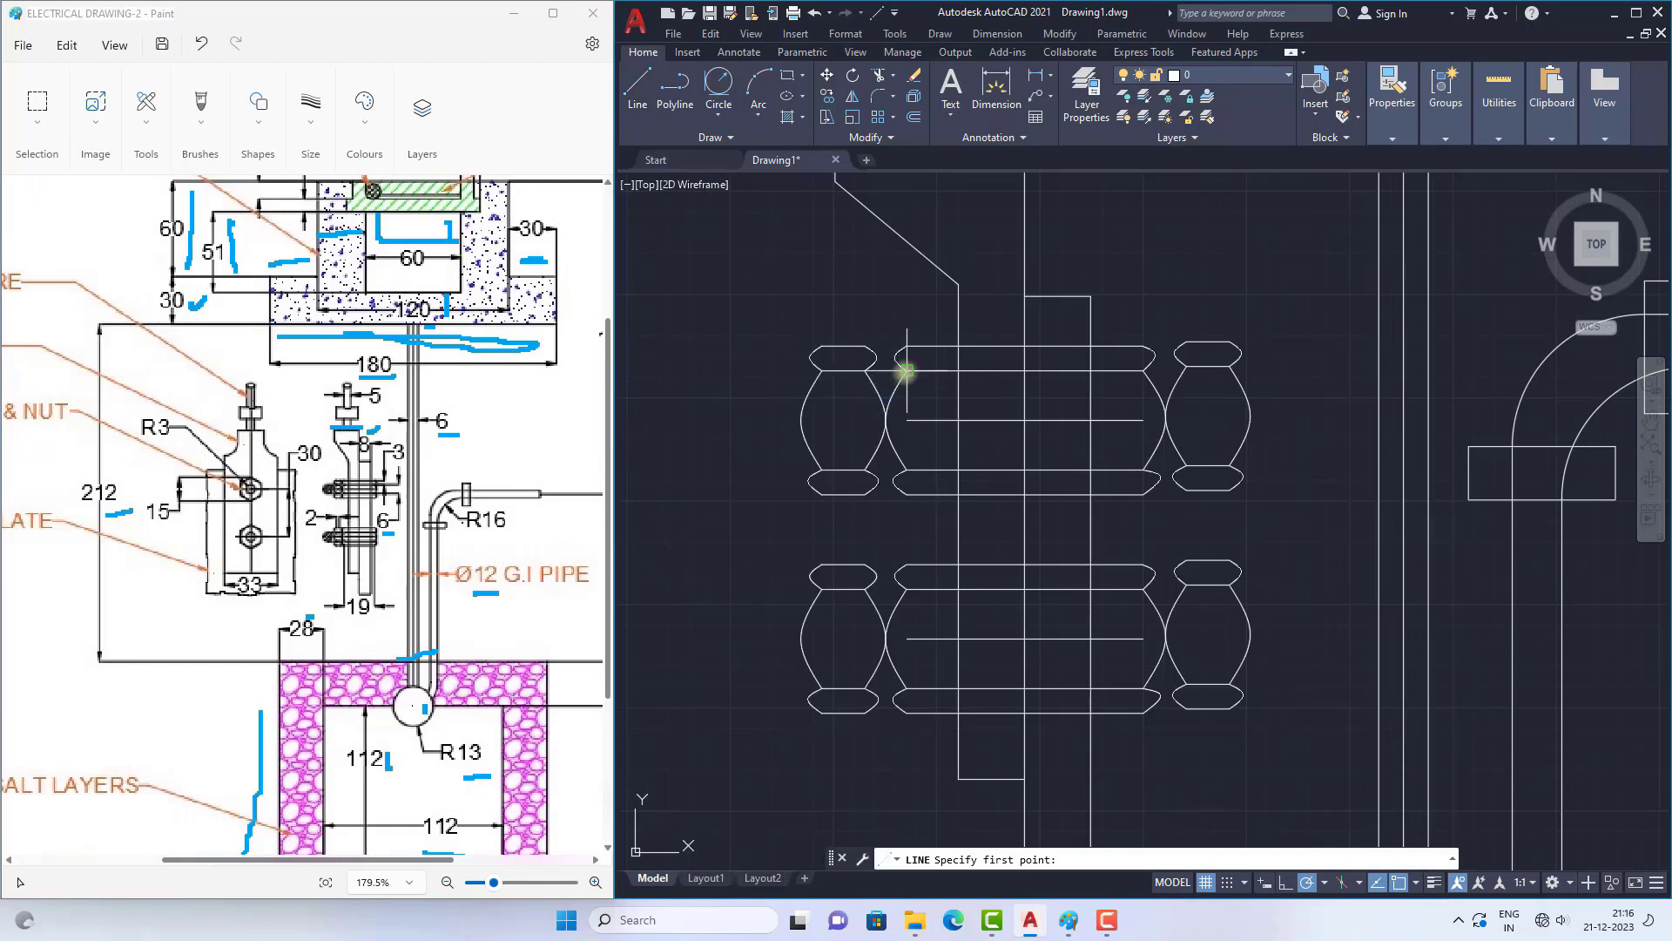
click(814, 364)
scroll(1169, 431, down, 2)
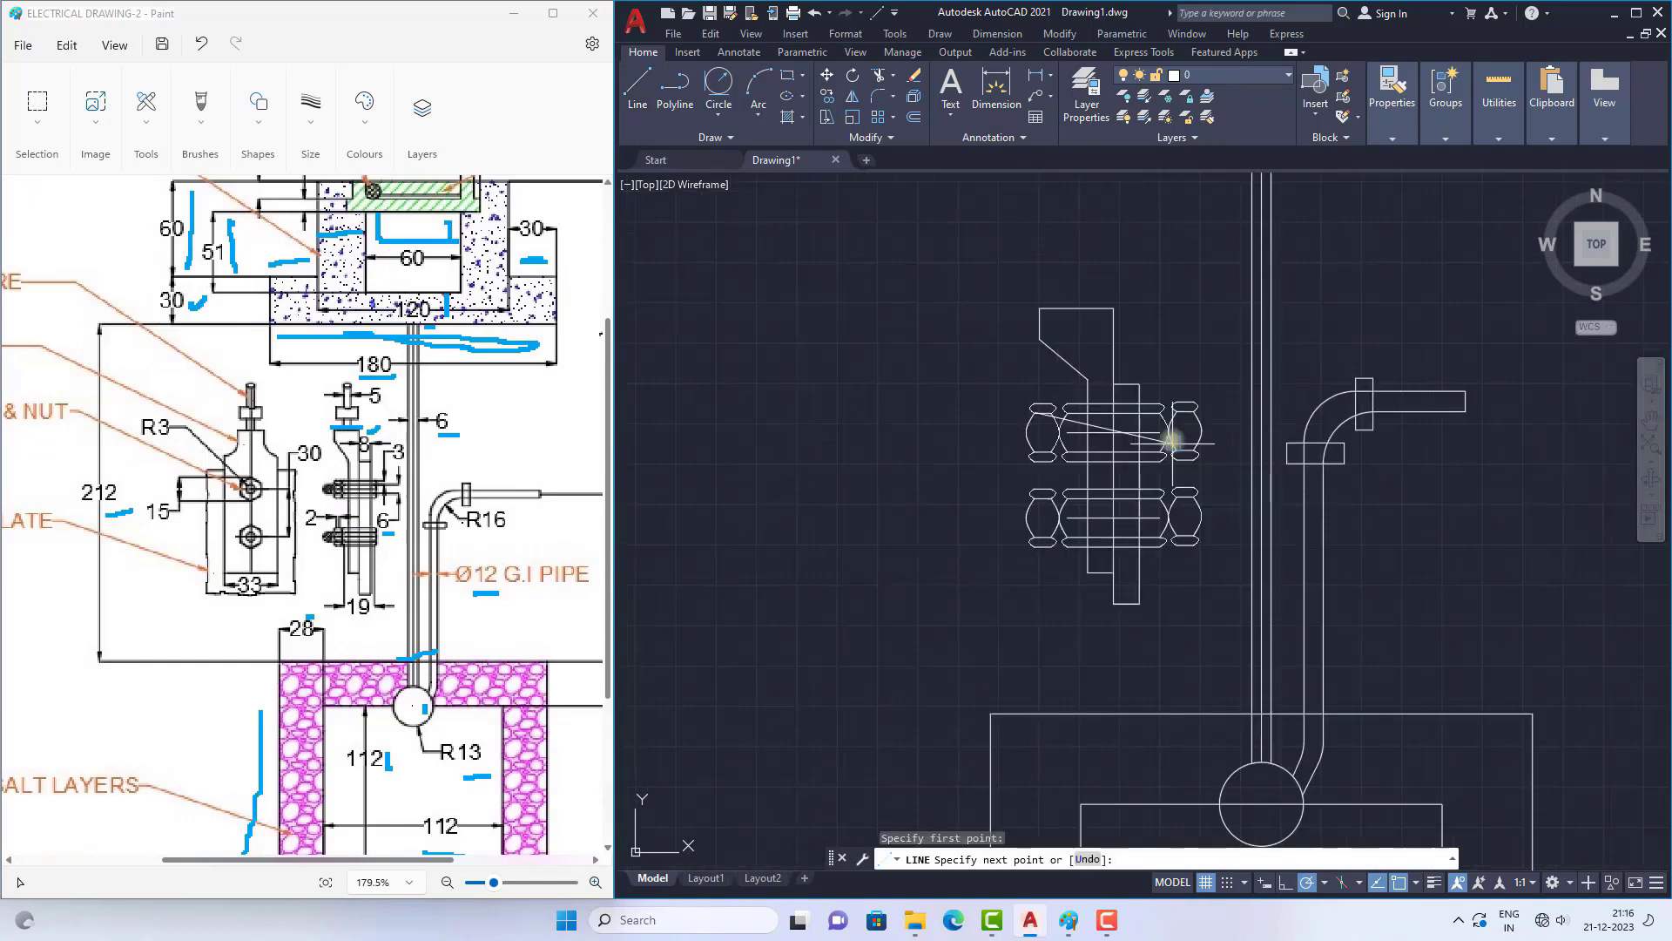
click(961, 412)
scroll(962, 418, up, 1)
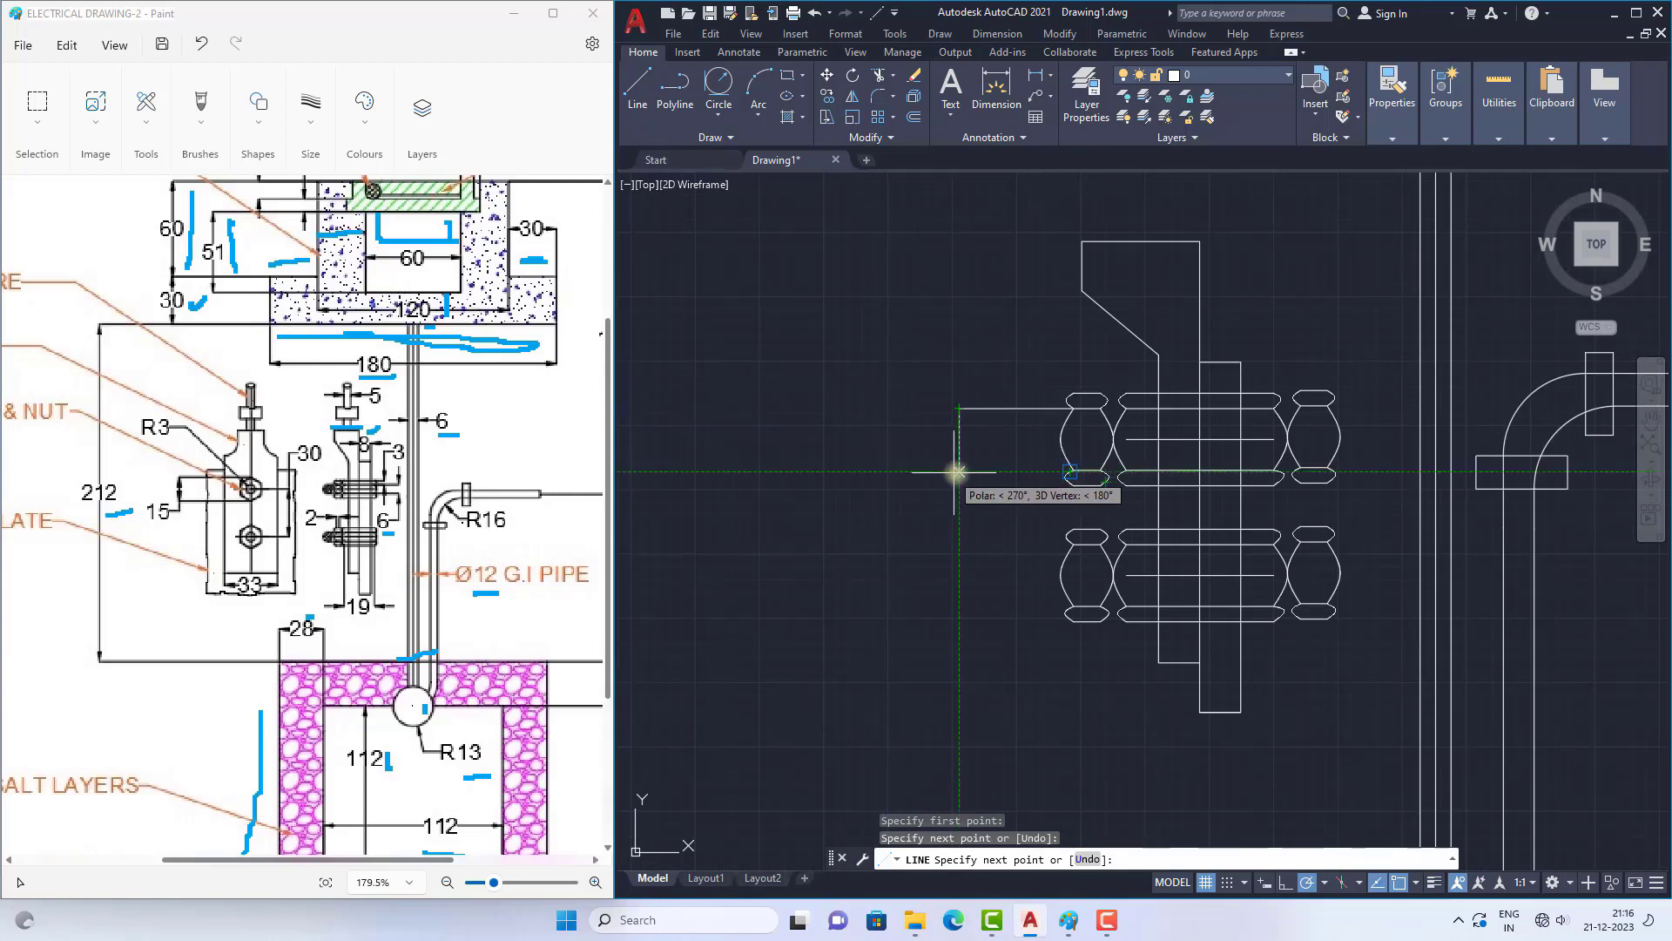
click(958, 470)
click(1073, 470)
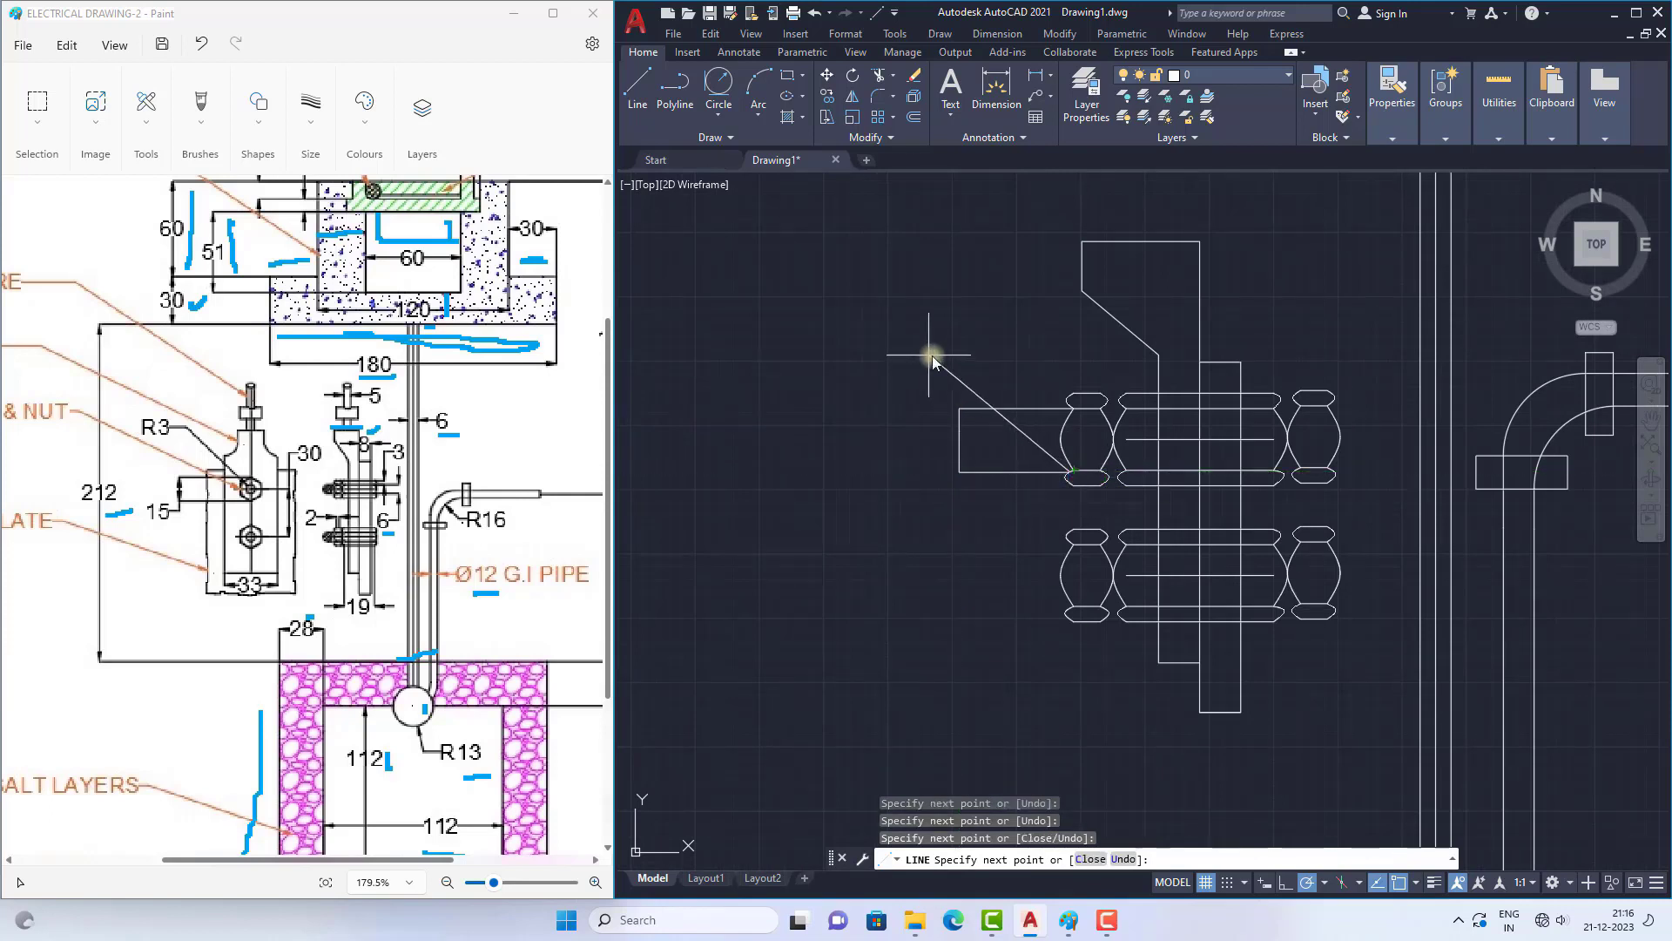
right_click(941, 357)
click(962, 364)
Step: Draw a spline between the upper and lower corners of the shank's left end as a rounded tip bulging outward
scroll(867, 429, down, 2)
scroll(1001, 437, up, 2)
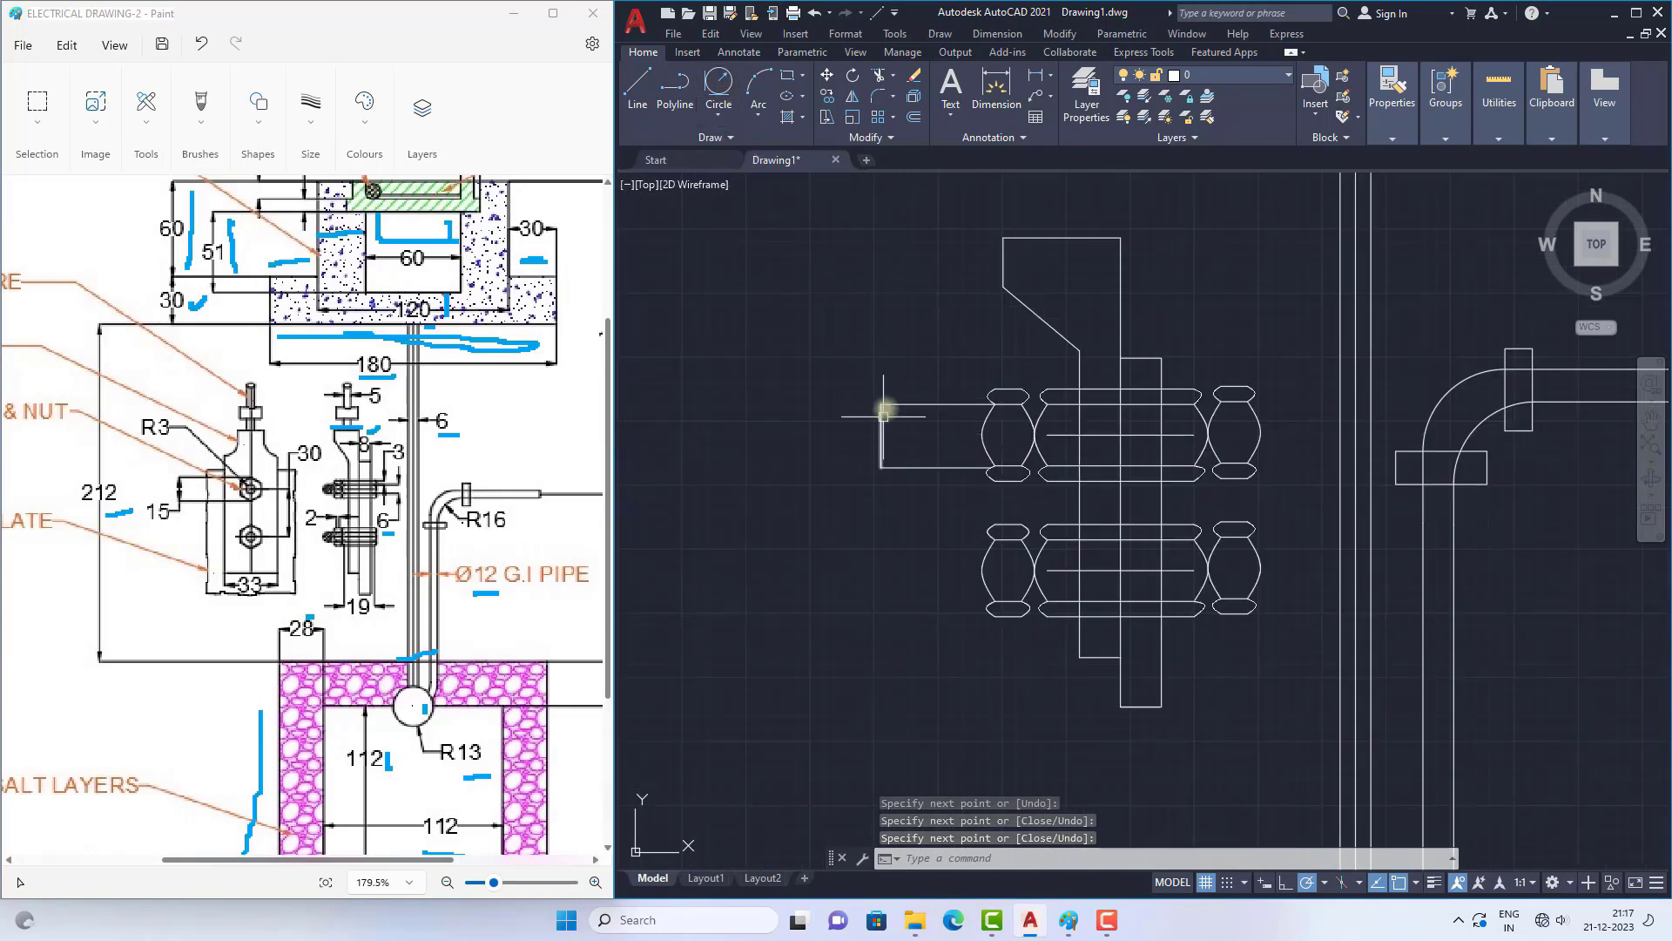
text(spl)
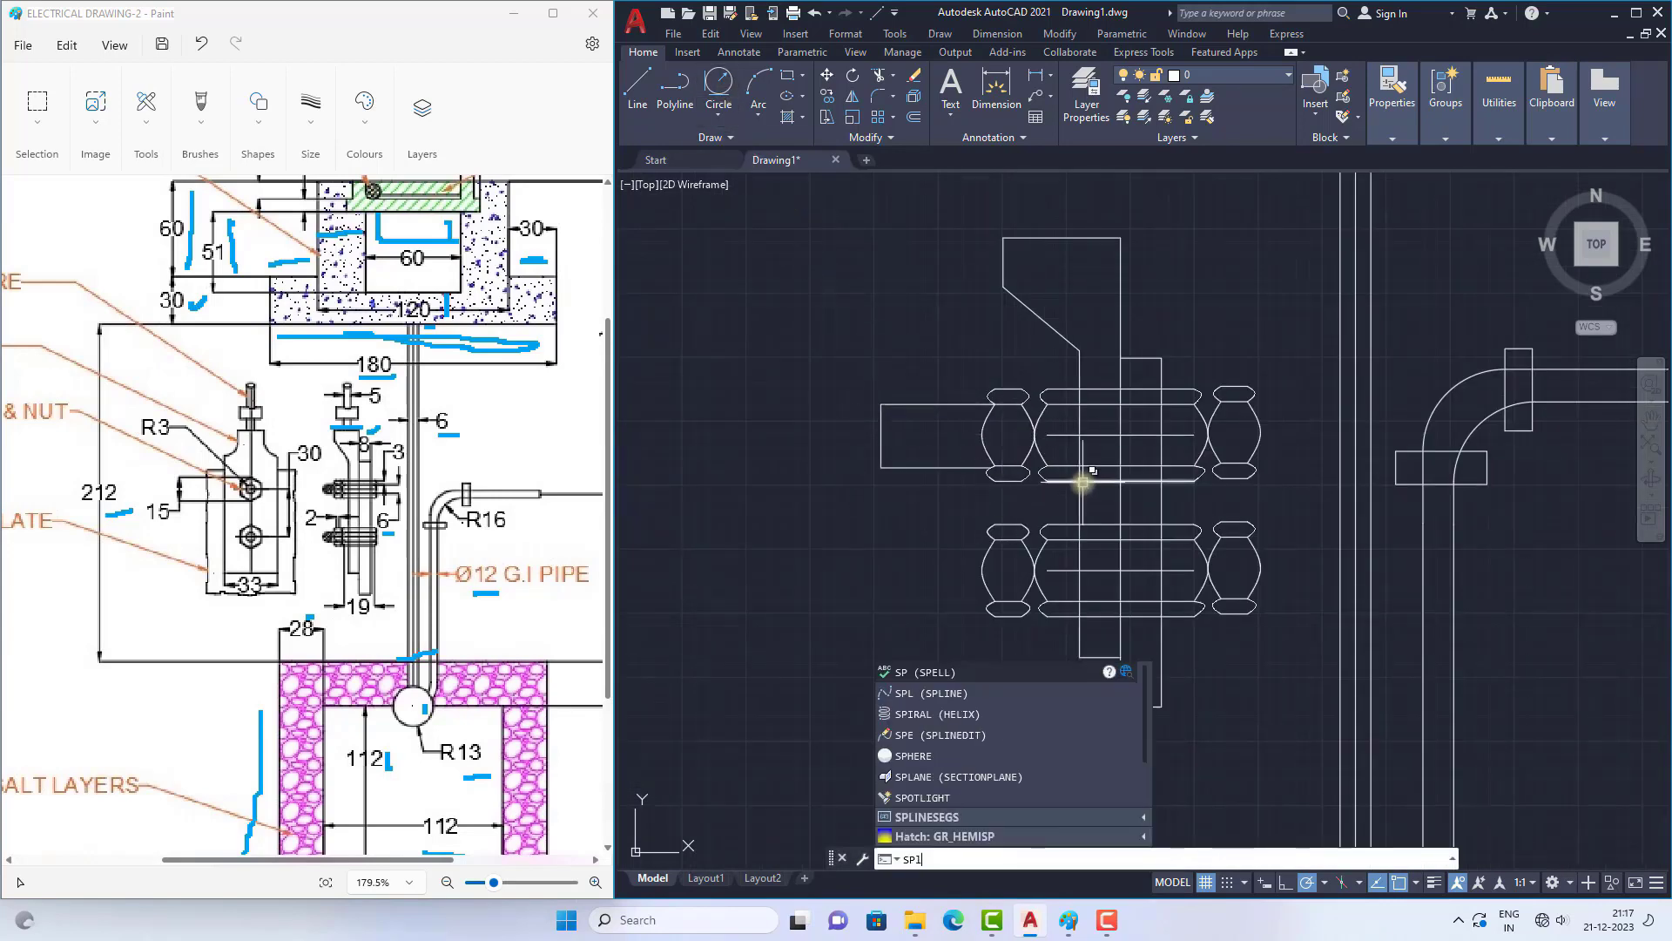
key(Return)
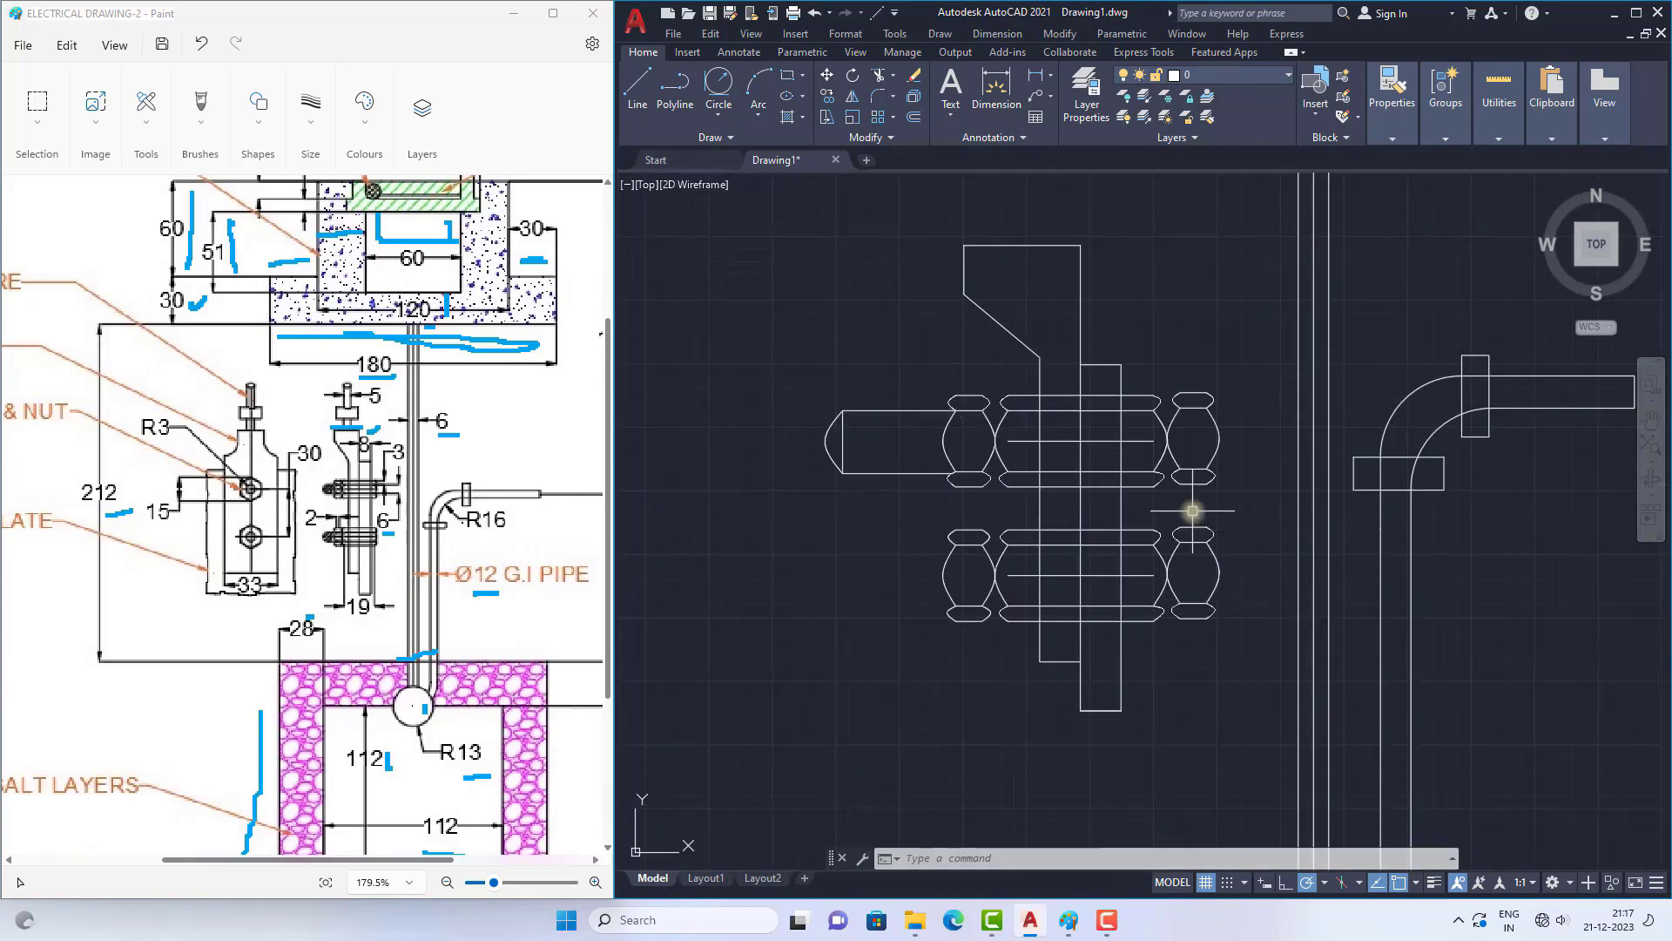
Step: Draw a slanted thread line from the shank's top edge down to its lower left corner
scroll(880, 441, up, 4)
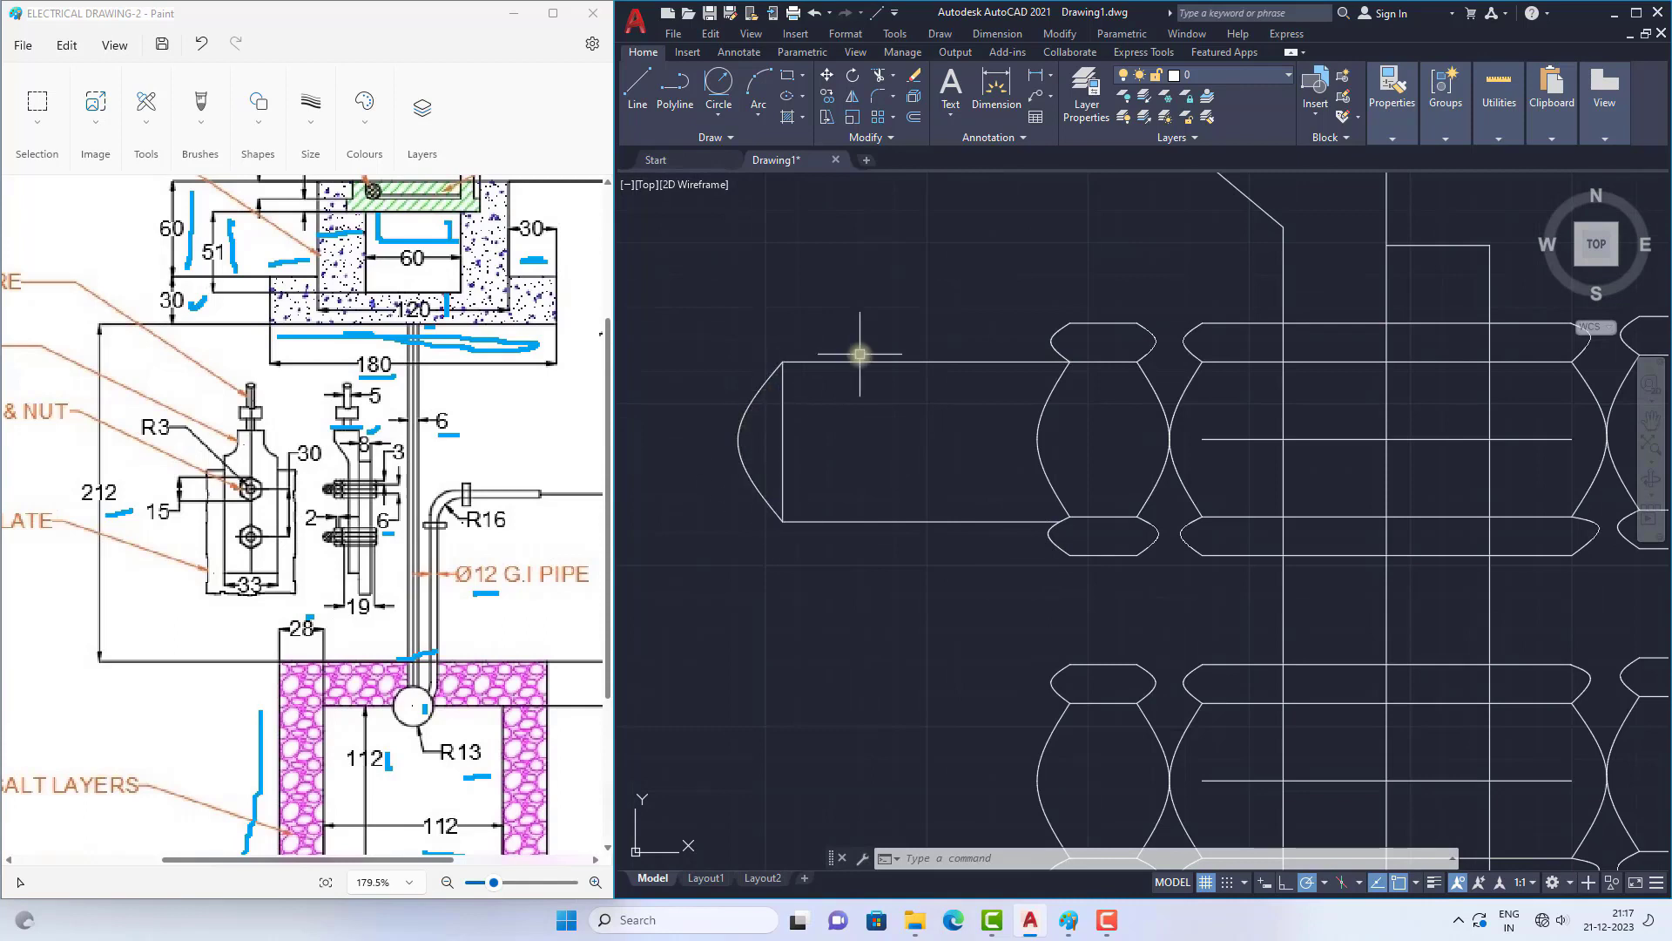
click(638, 87)
click(846, 360)
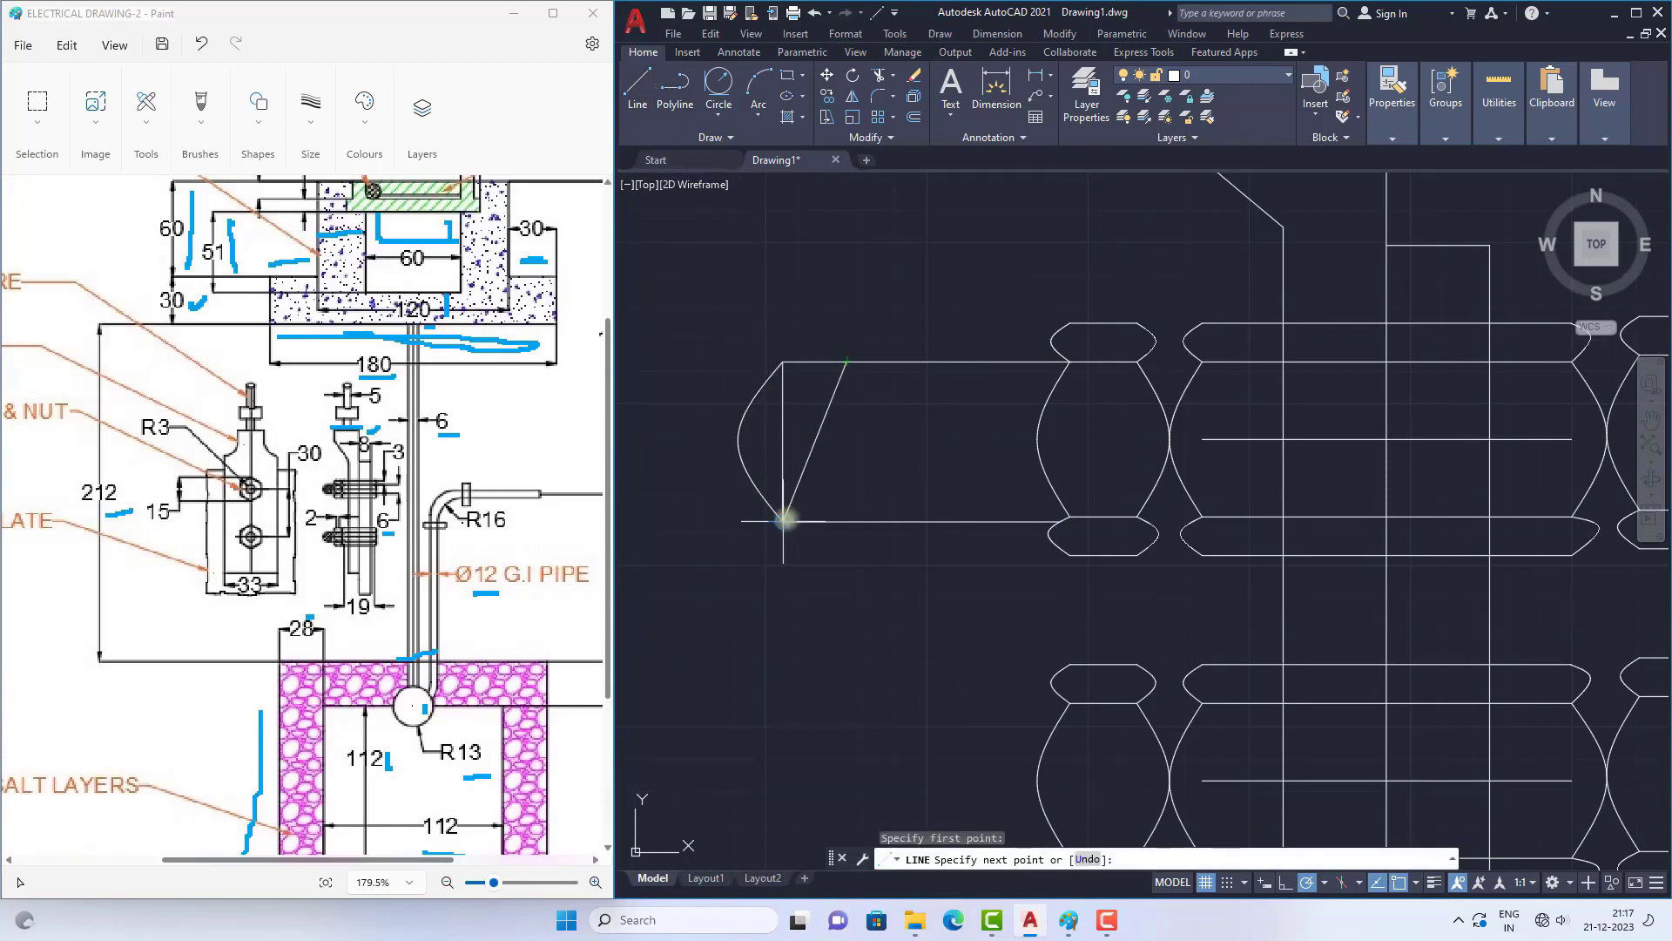
click(783, 520)
right_click(898, 377)
click(943, 403)
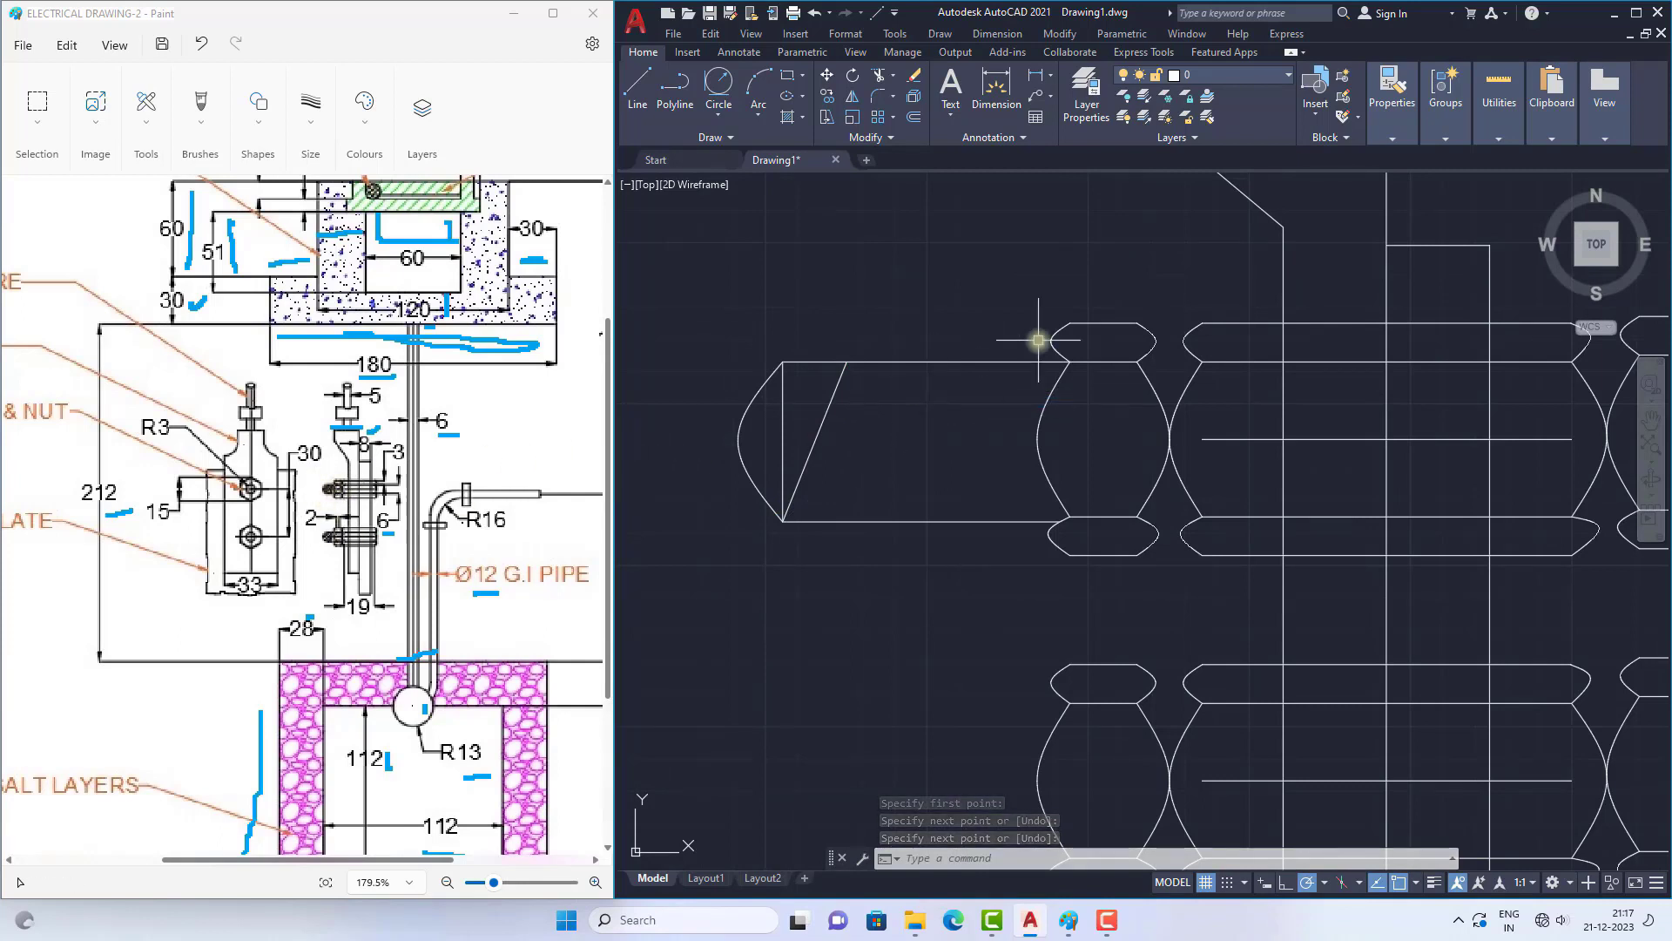
Step: Copy the slanted thread line four times along the upper bolt's shank, spaced from the first line towards the nut
text(co)
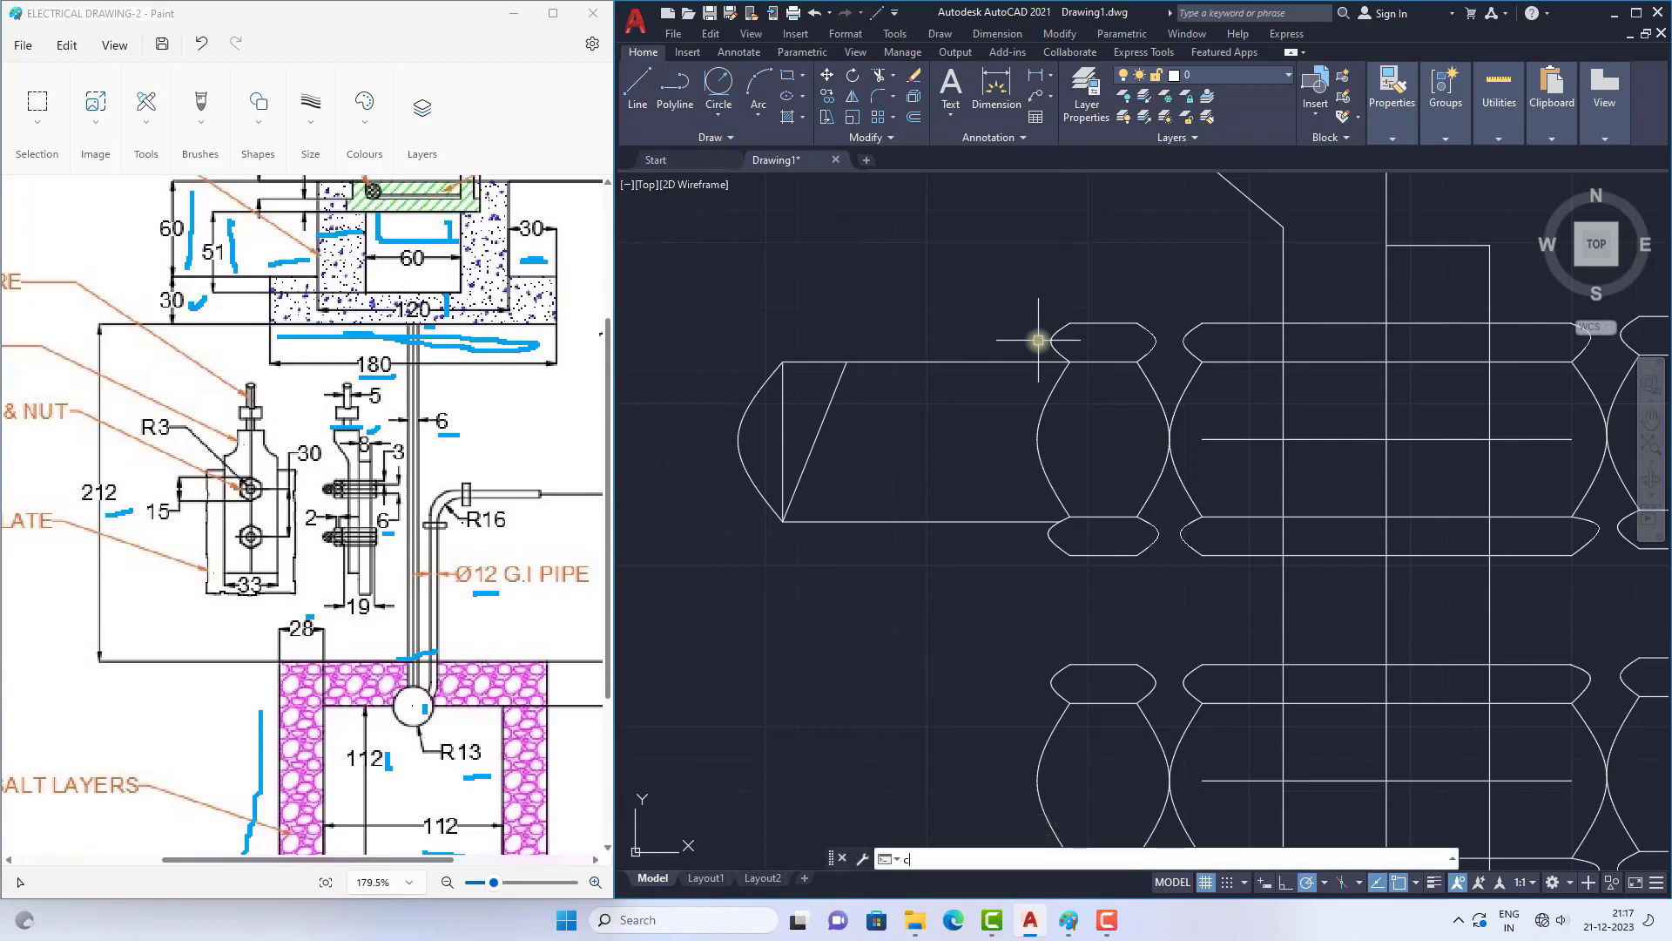
key(Return)
click(832, 401)
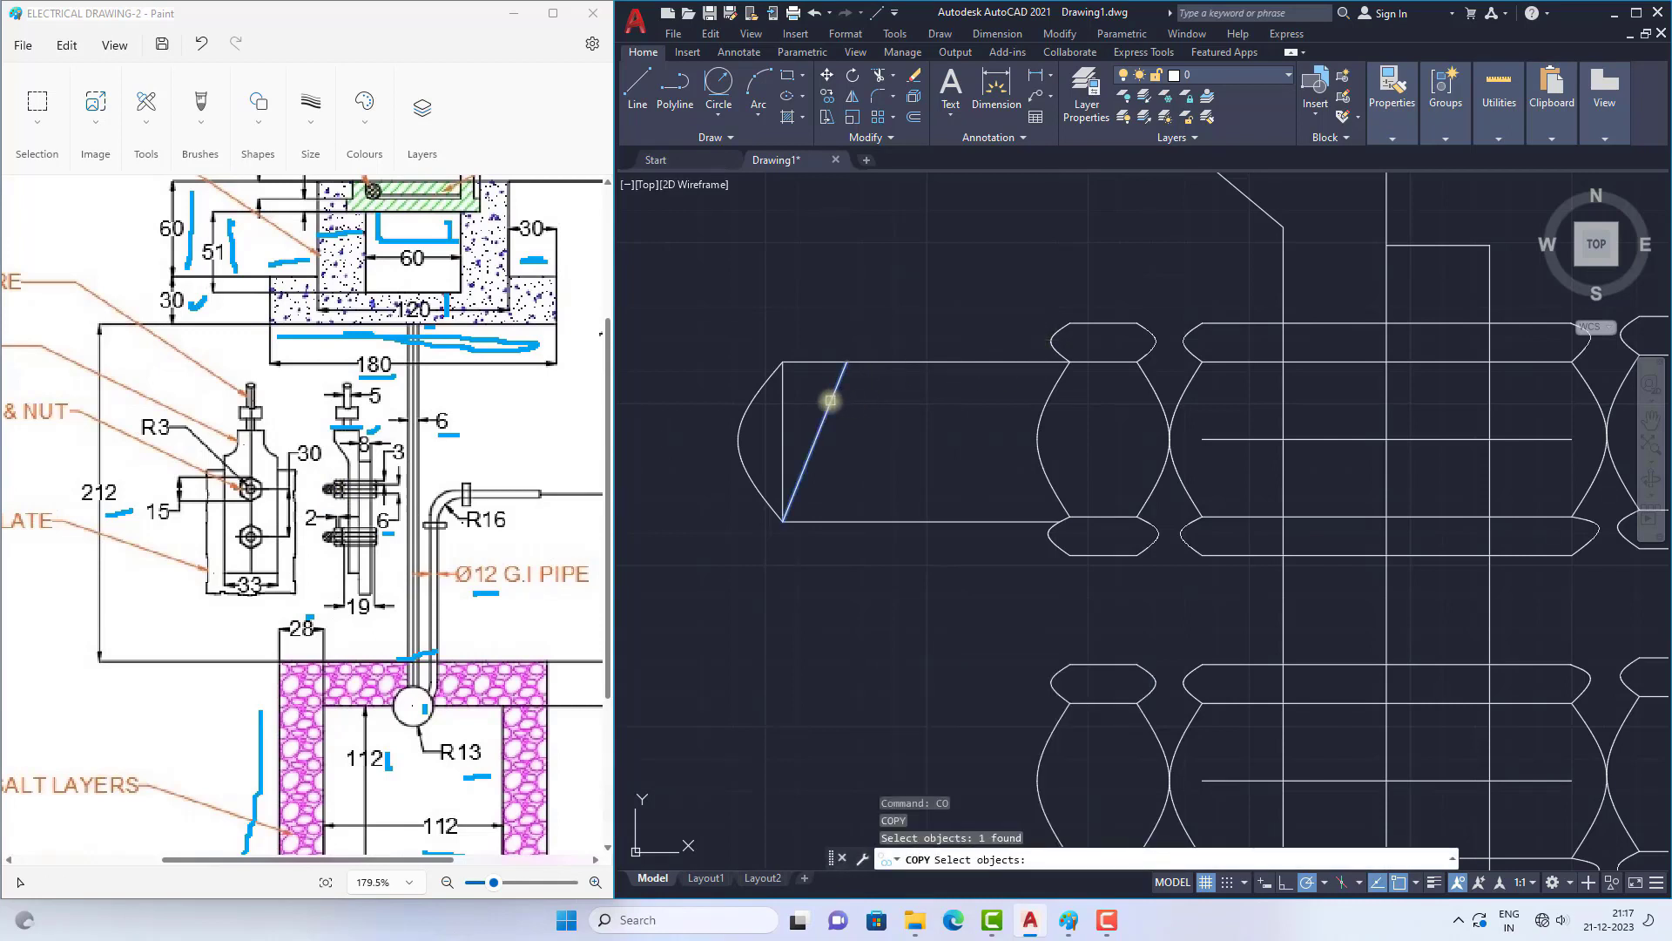
key(Return)
click(846, 361)
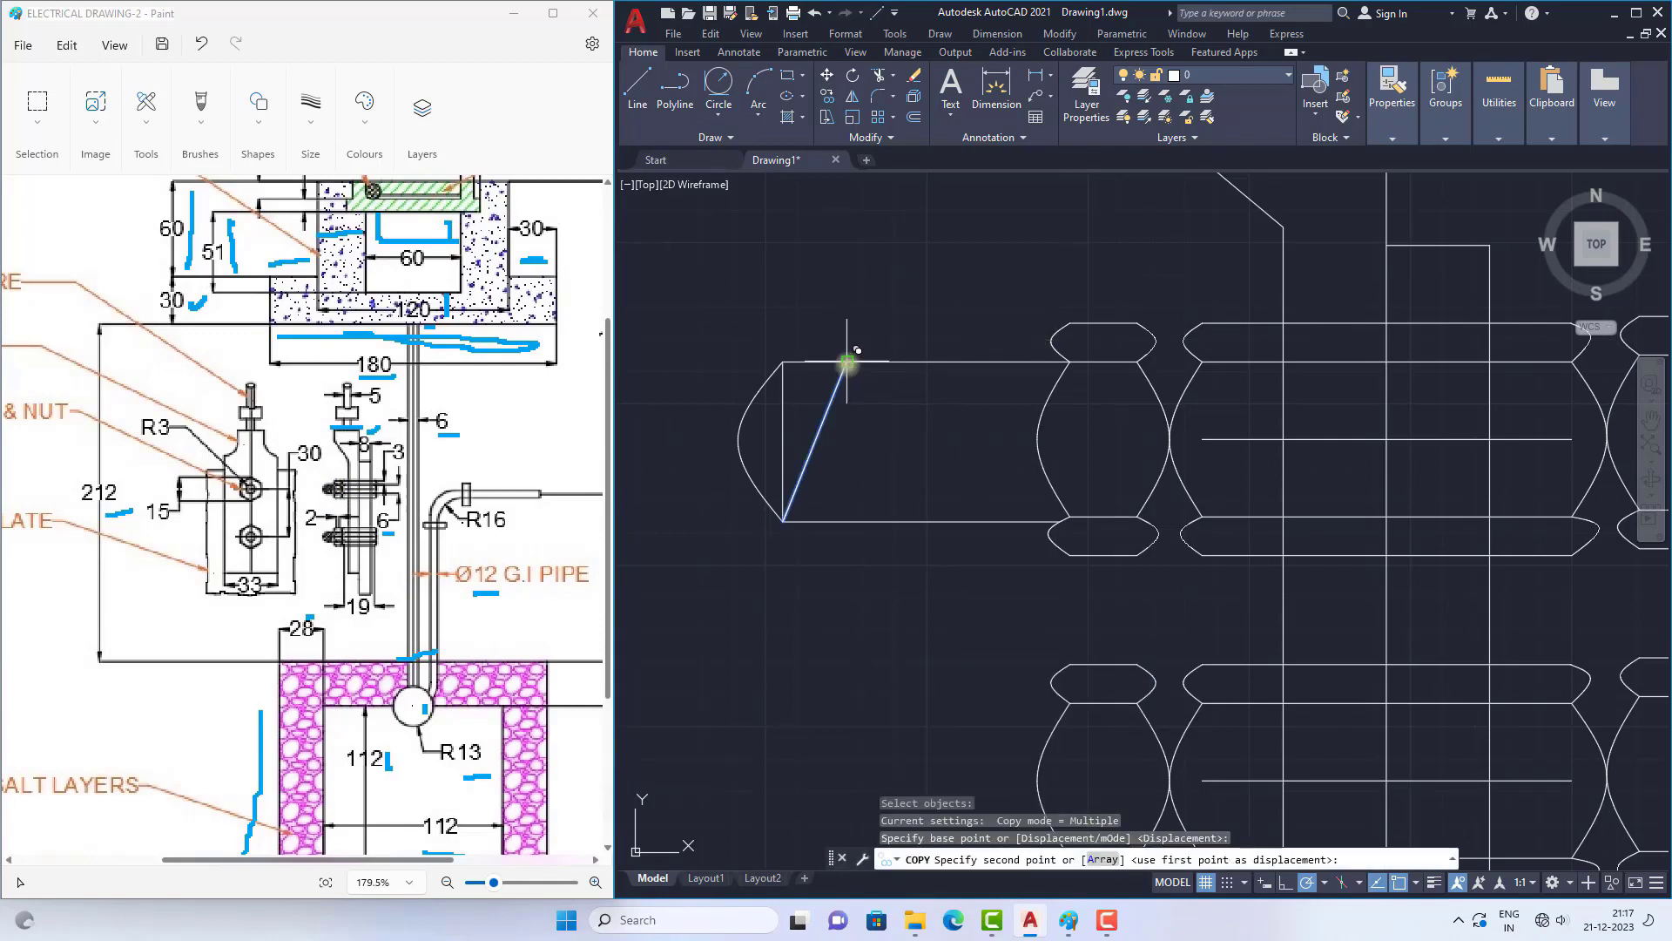
click(893, 361)
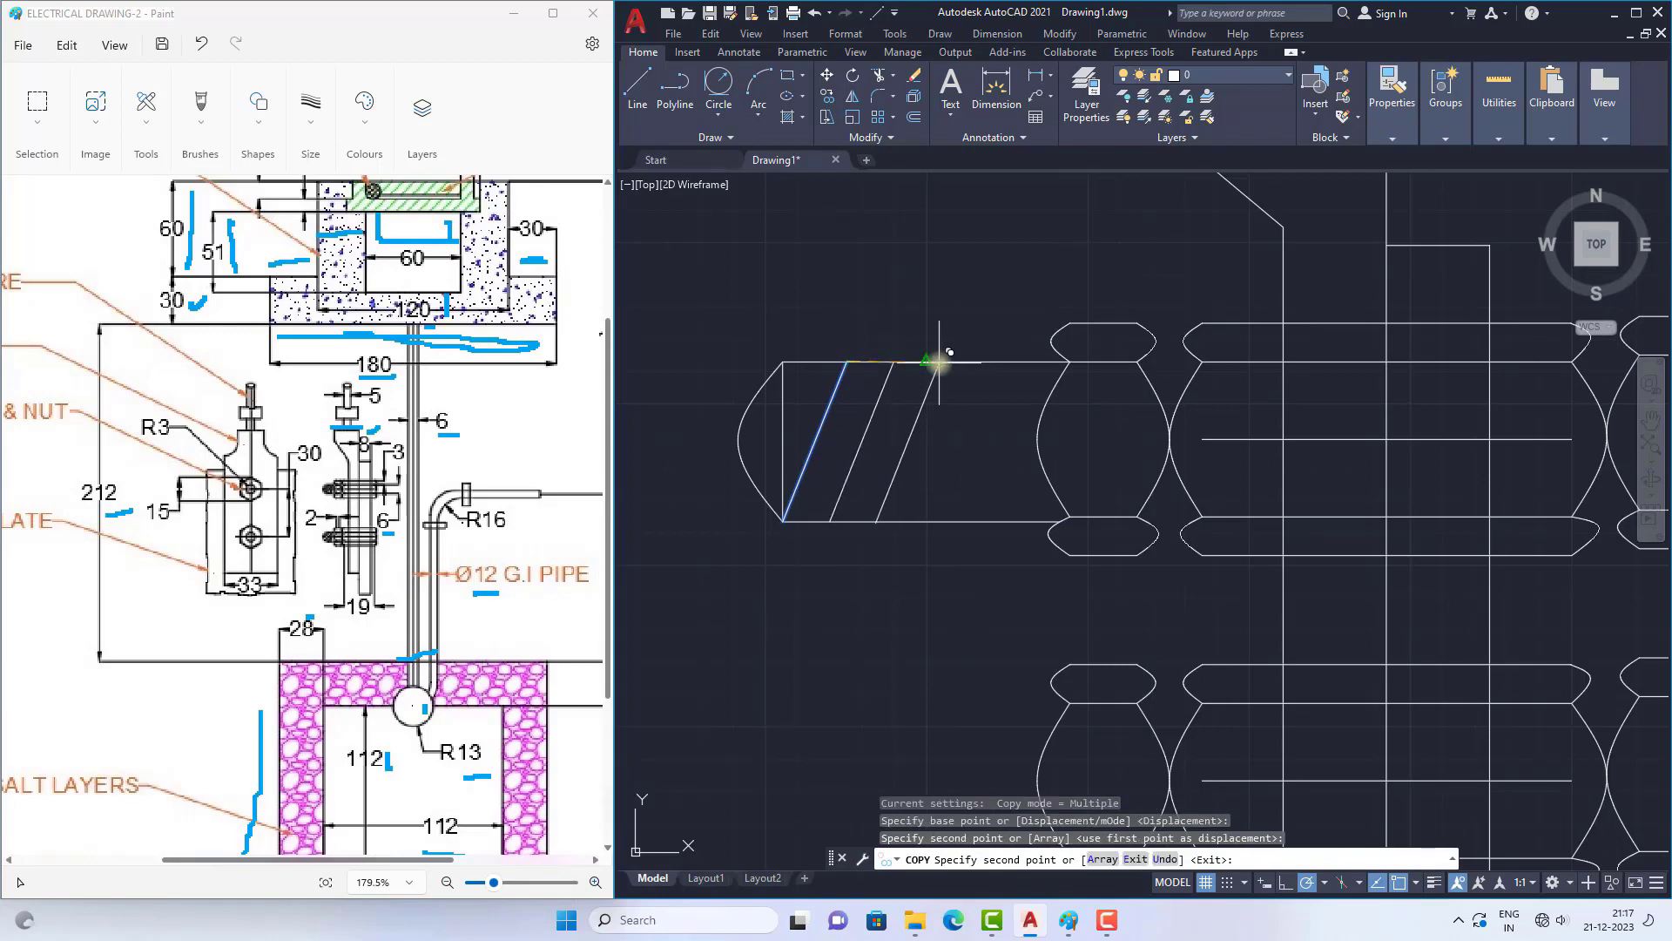
scroll(938, 363, up, 4)
click(932, 362)
click(1036, 363)
middle_drag(1142, 371, 1031, 355)
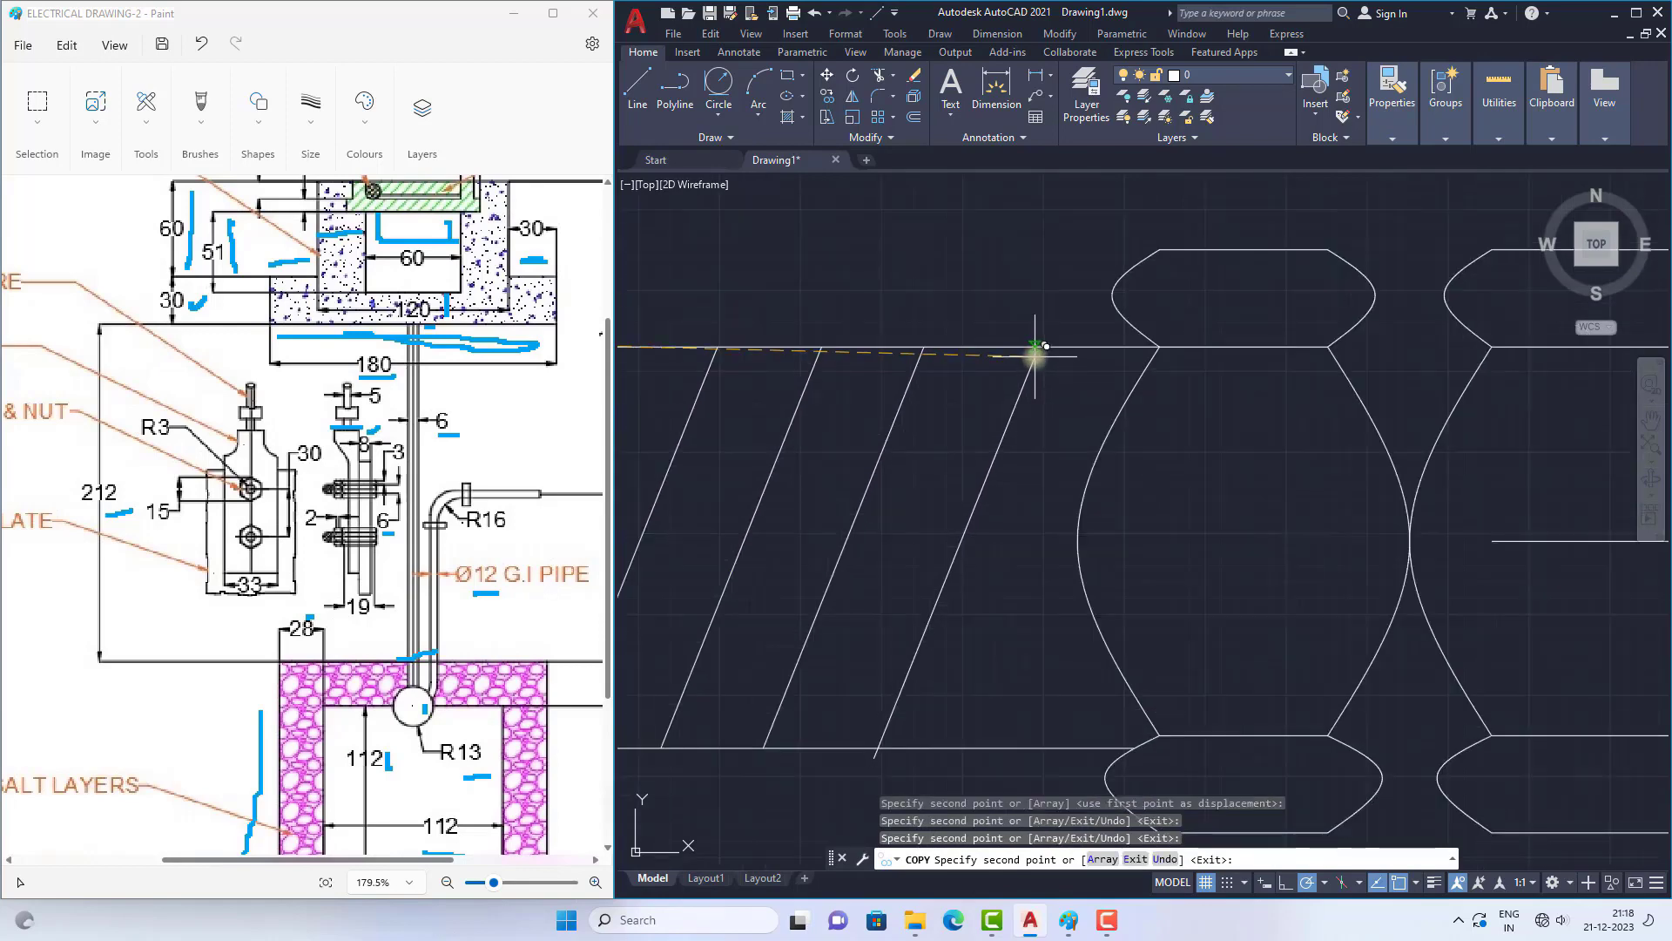
click(1035, 346)
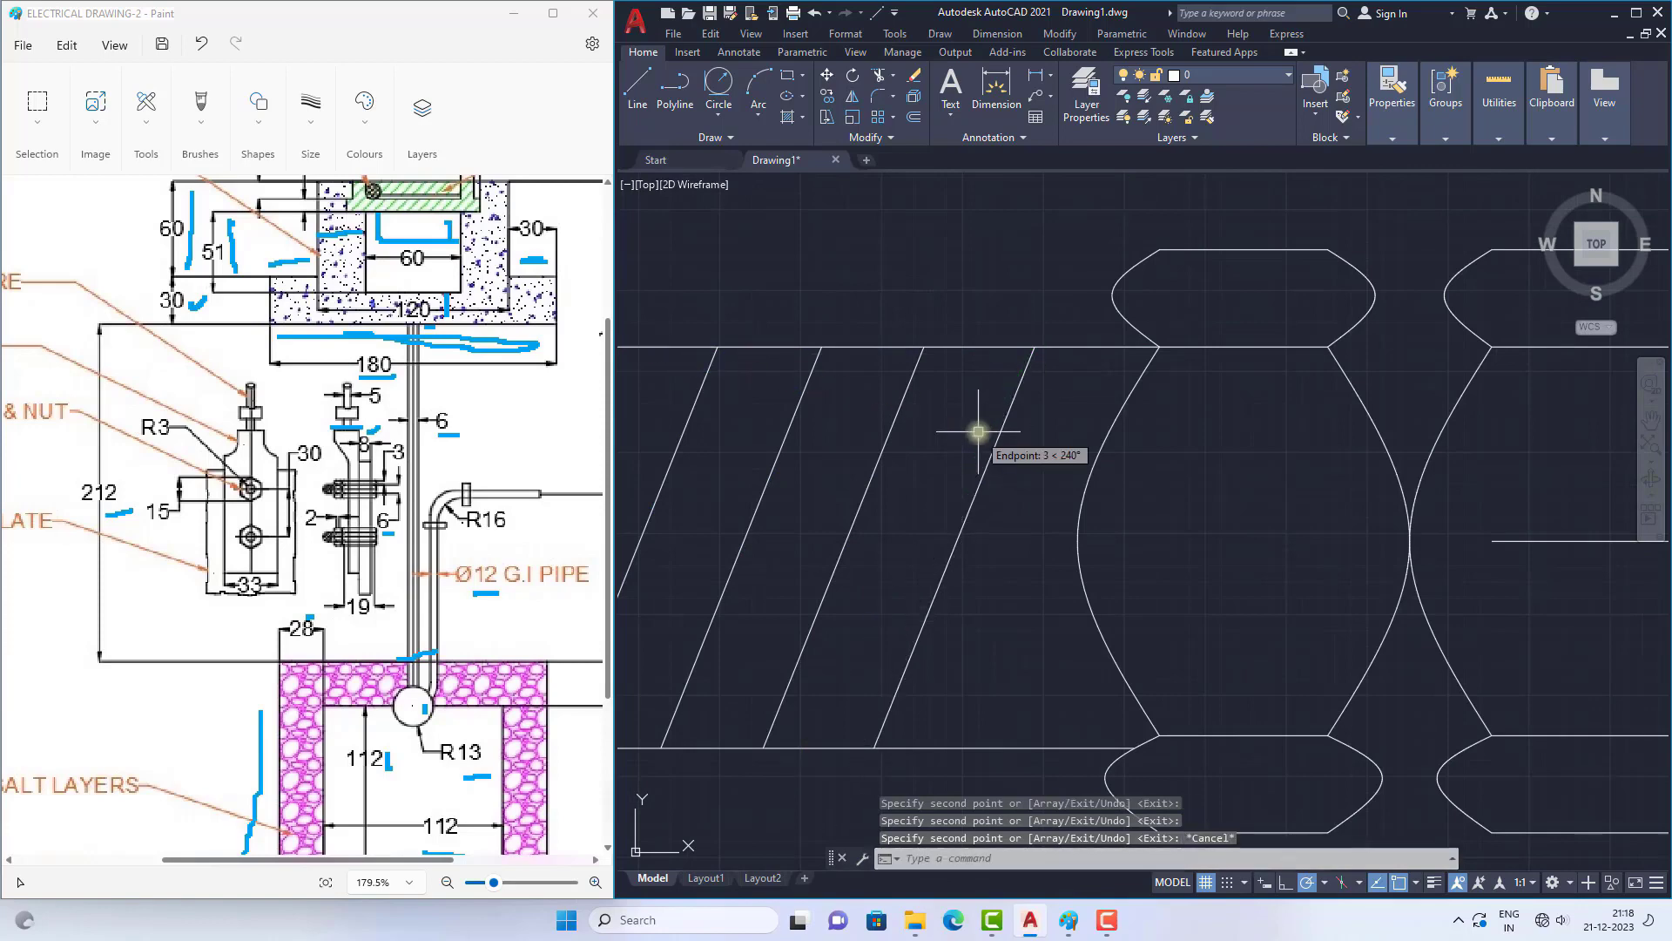
scroll(900, 410, down, 5)
key(Escape)
key(Escape)
scroll(855, 450, down, 2)
scroll(855, 451, down, 2)
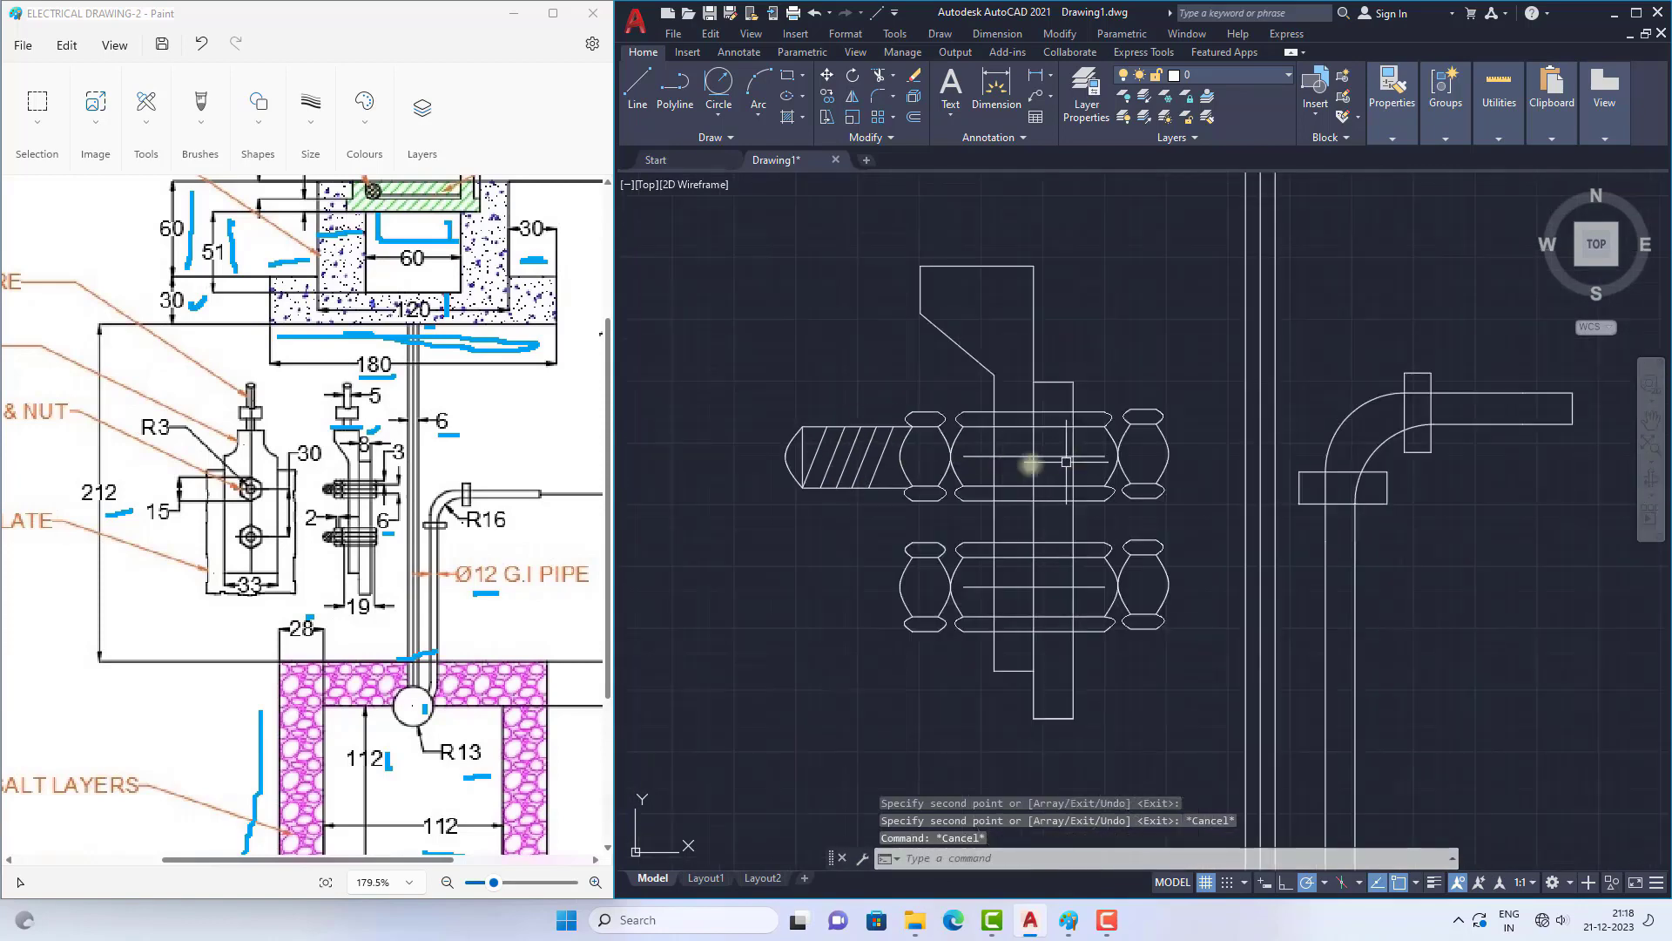
Step: Draw a short slanted line parallel to the thread lines, inside the shank between its left end and the first thread line
scroll(861, 464, up, 2)
click(890, 391)
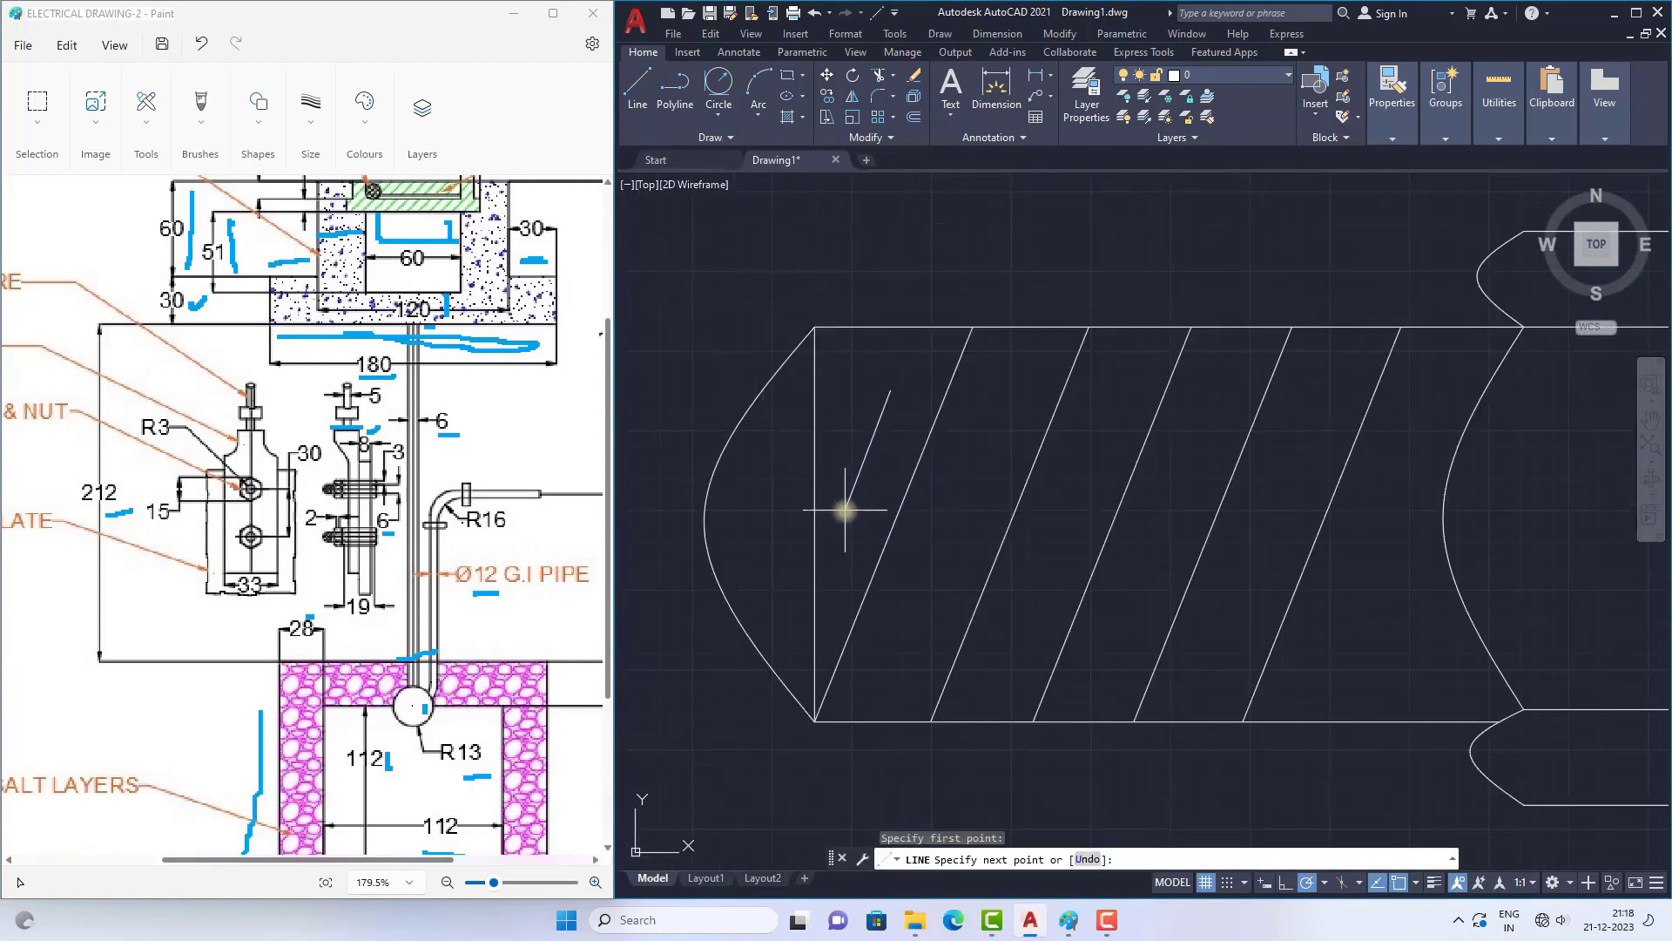
click(844, 514)
key(Return)
Step: Copy the short slanted line into the successive gaps between the long thread lines of the upper bolt
click(875, 438)
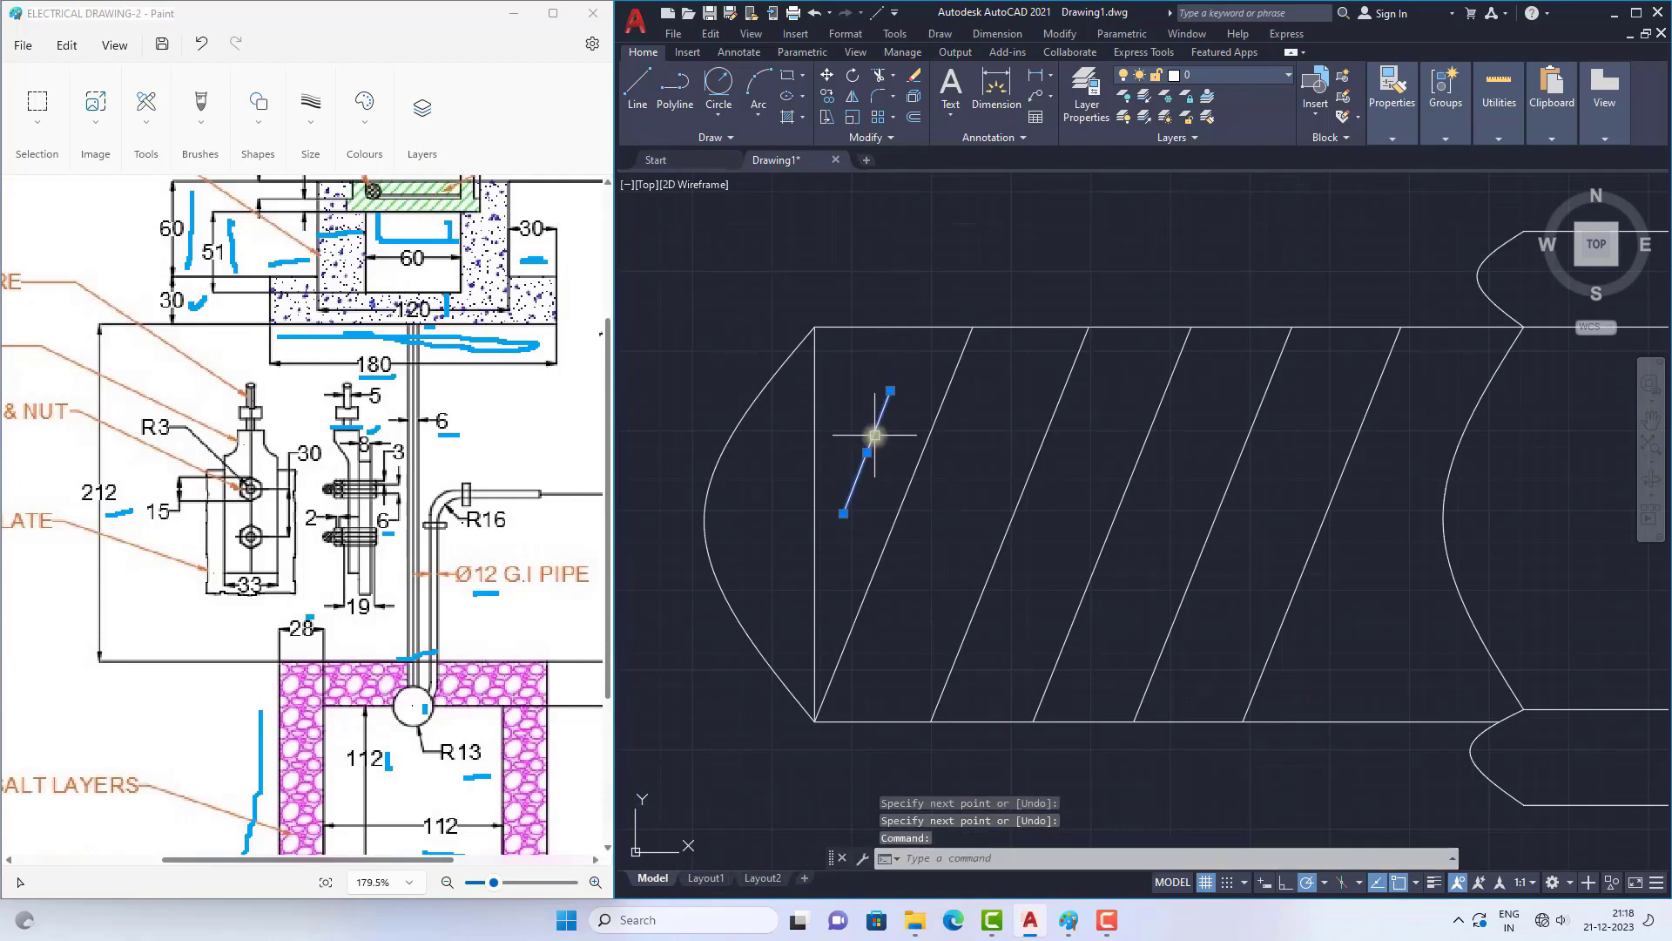
text(co)
key(Return)
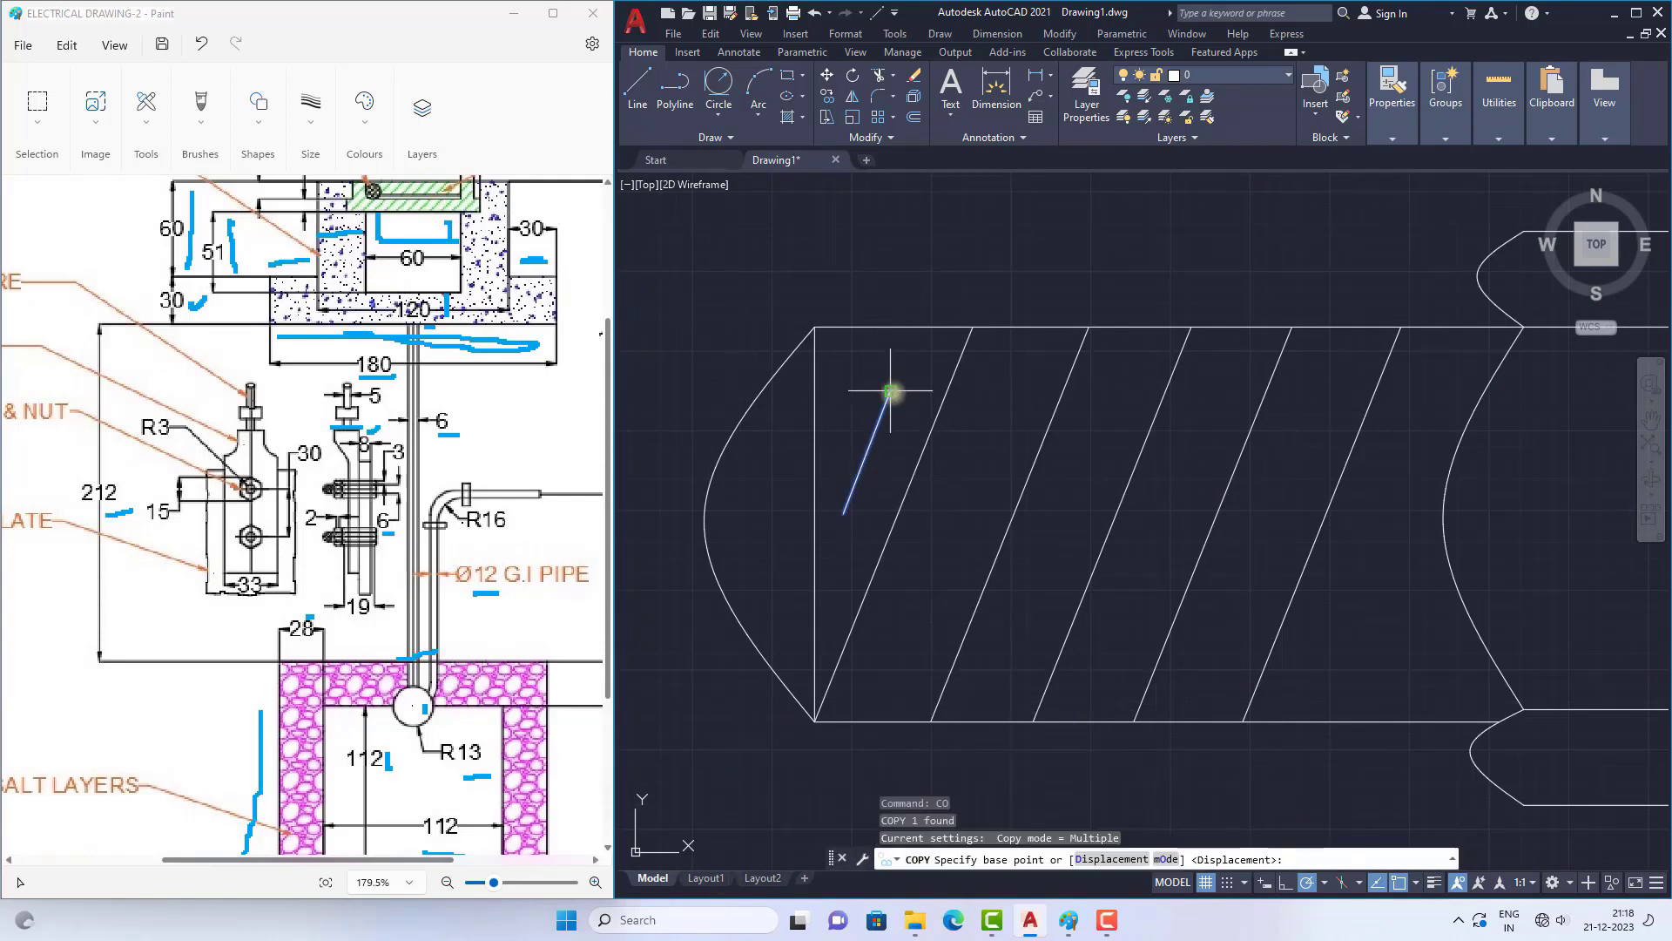
click(890, 391)
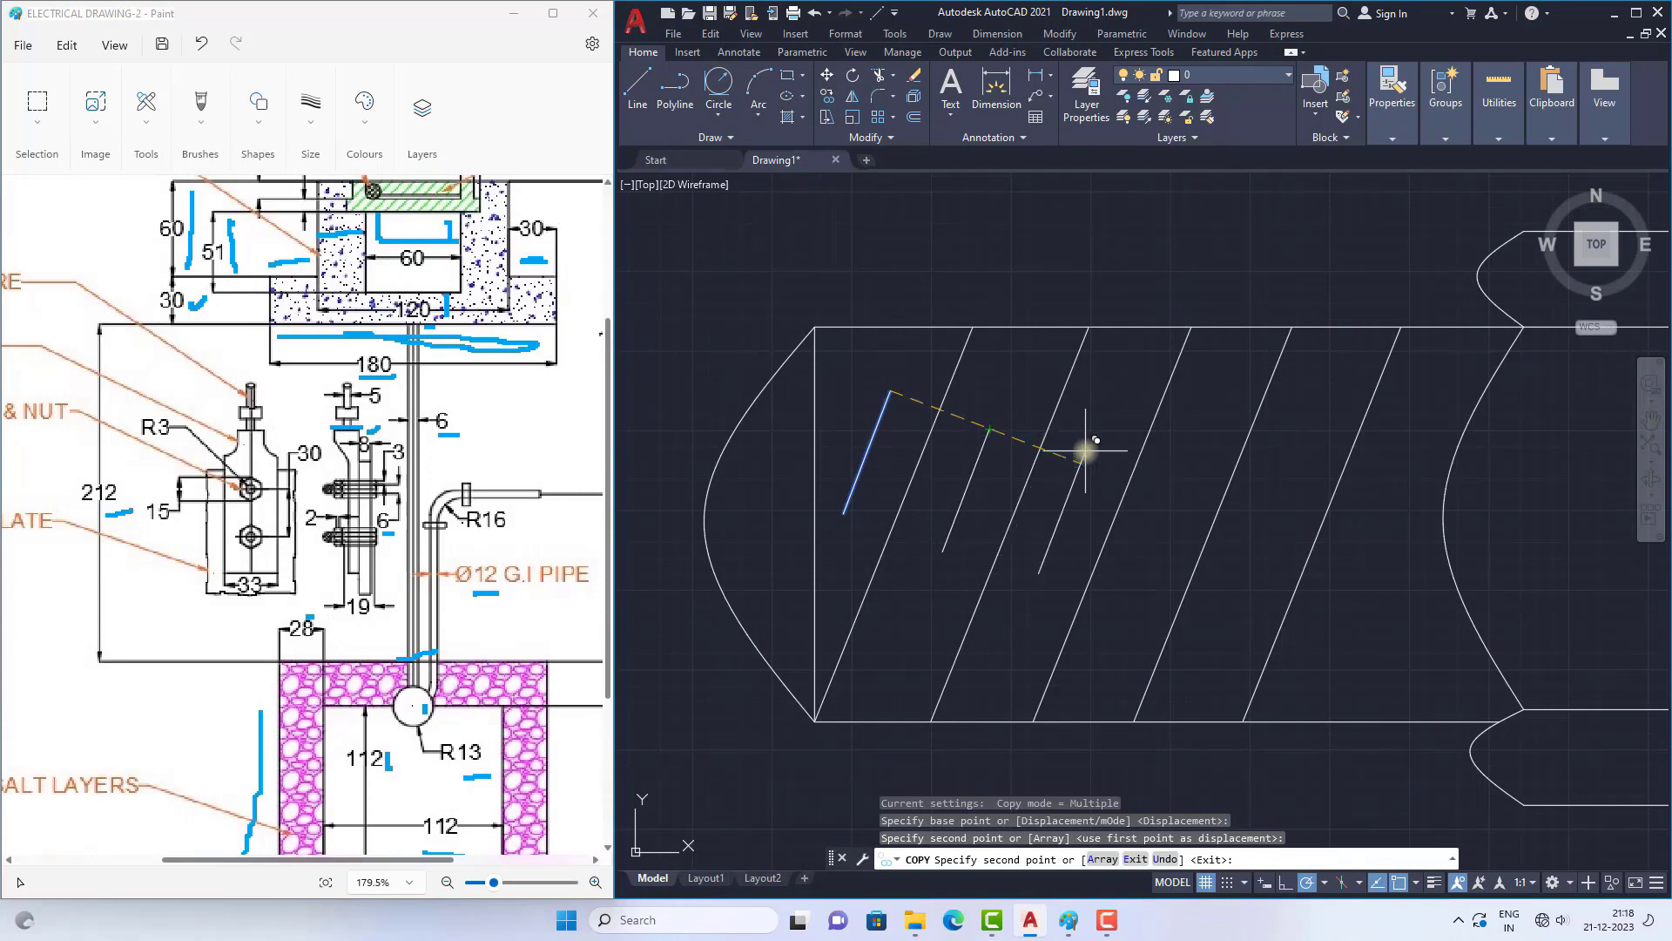
click(1084, 451)
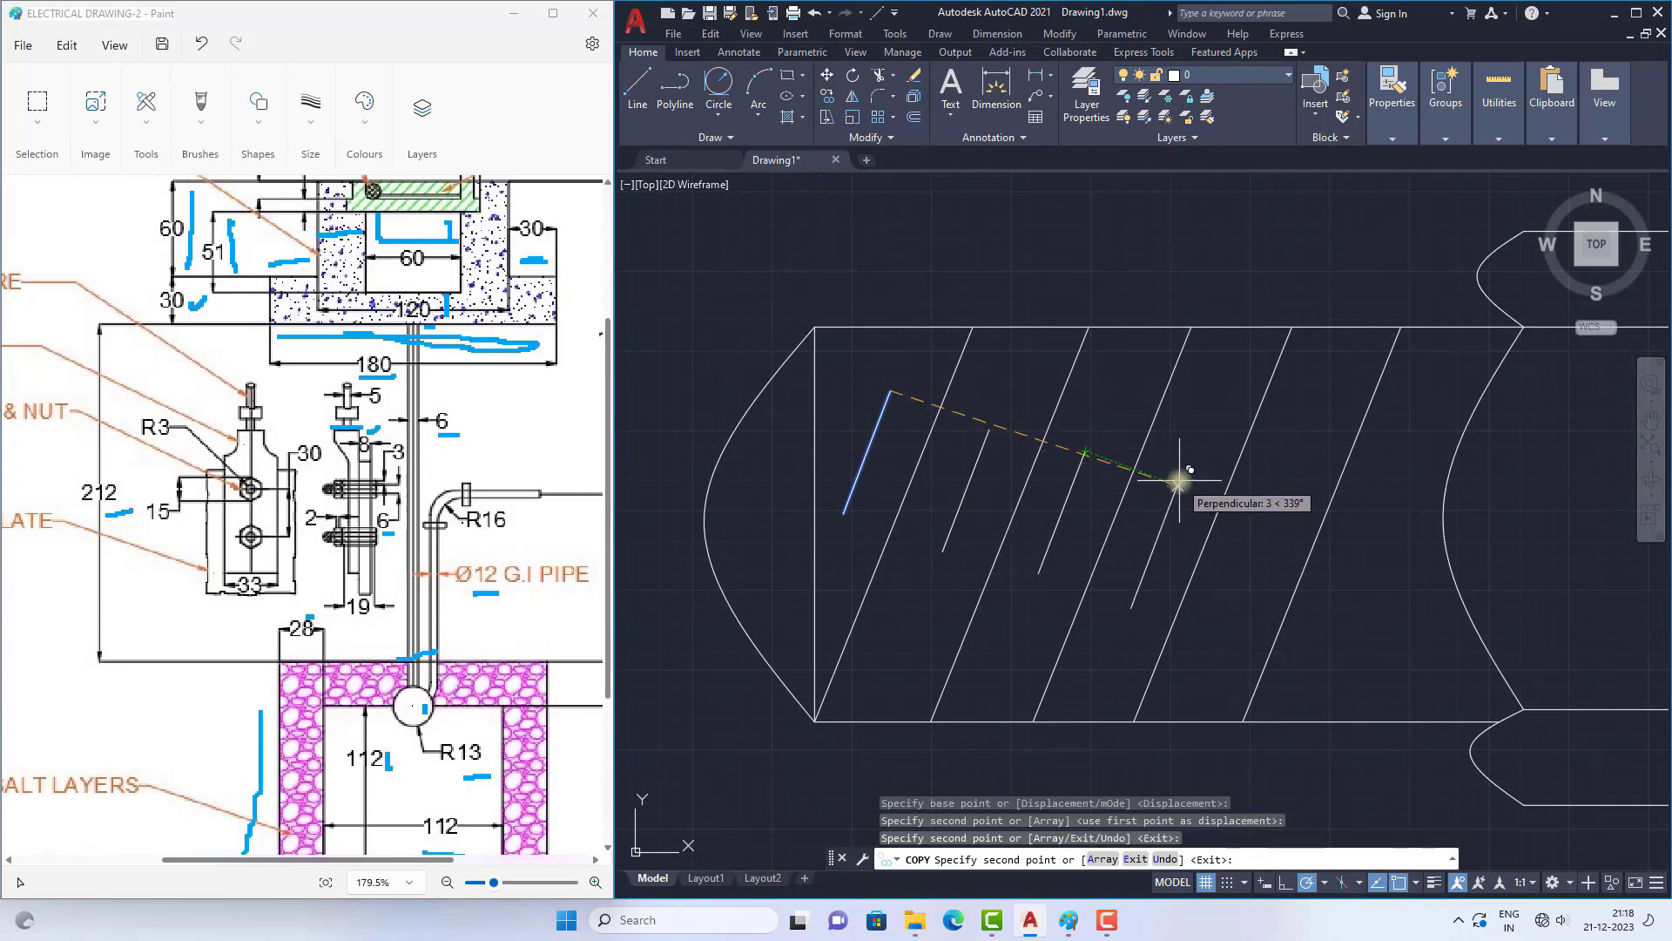
click(1177, 484)
scroll(963, 399, down, 6)
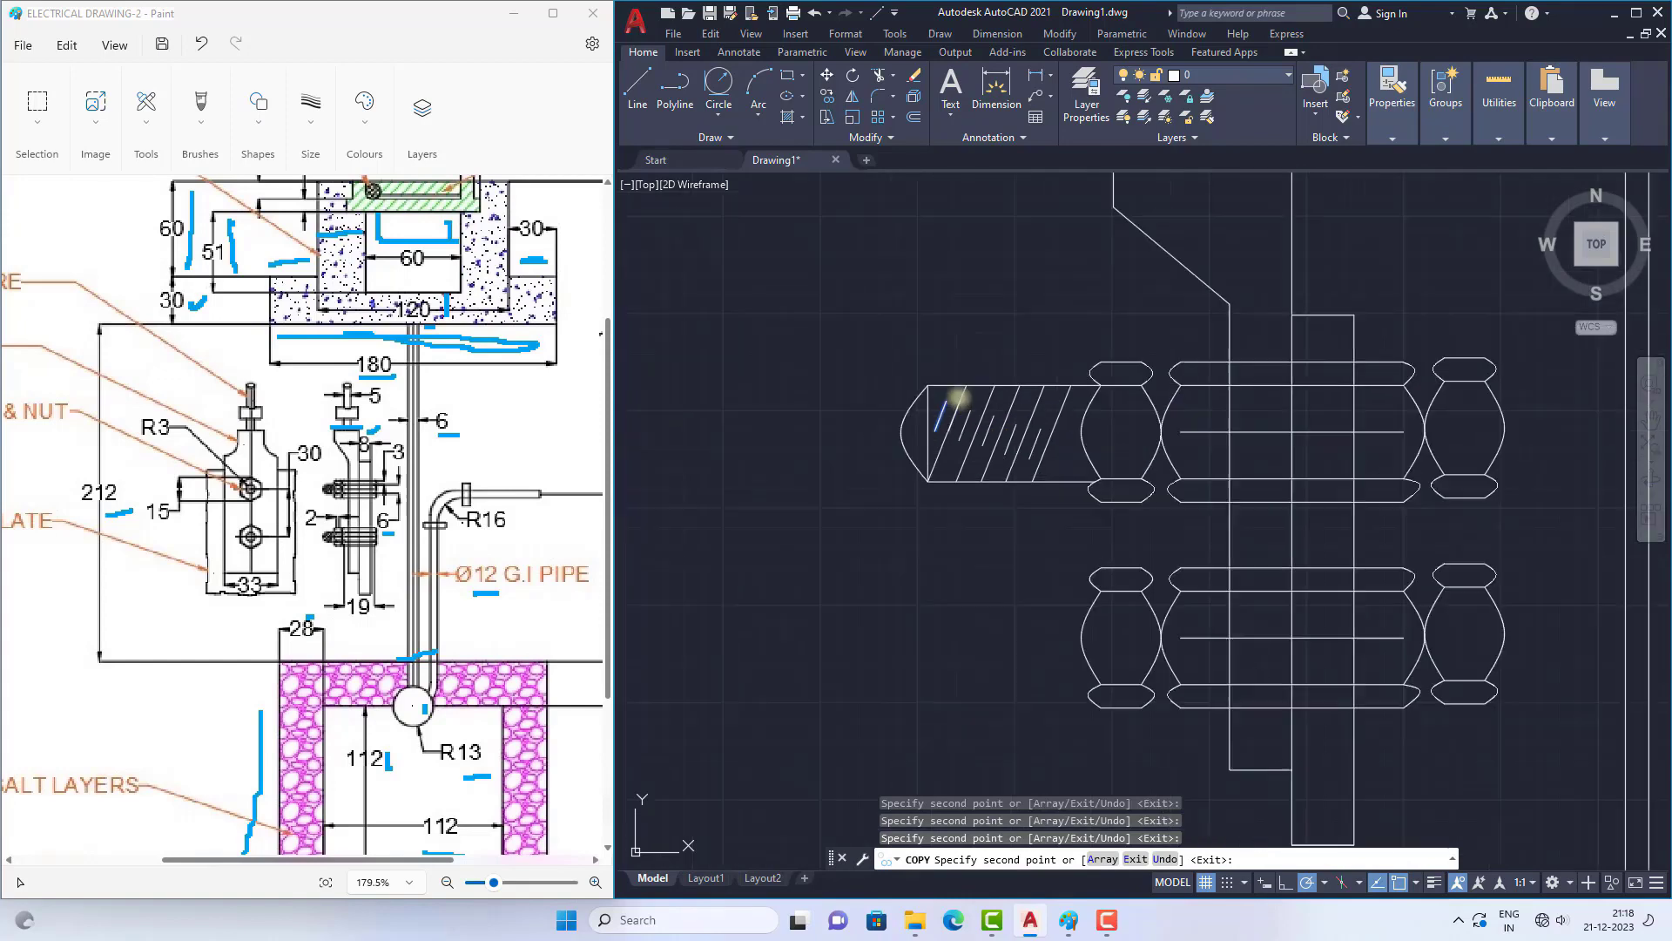
key(Escape)
scroll(949, 457, down, 4)
scroll(949, 438, up, 5)
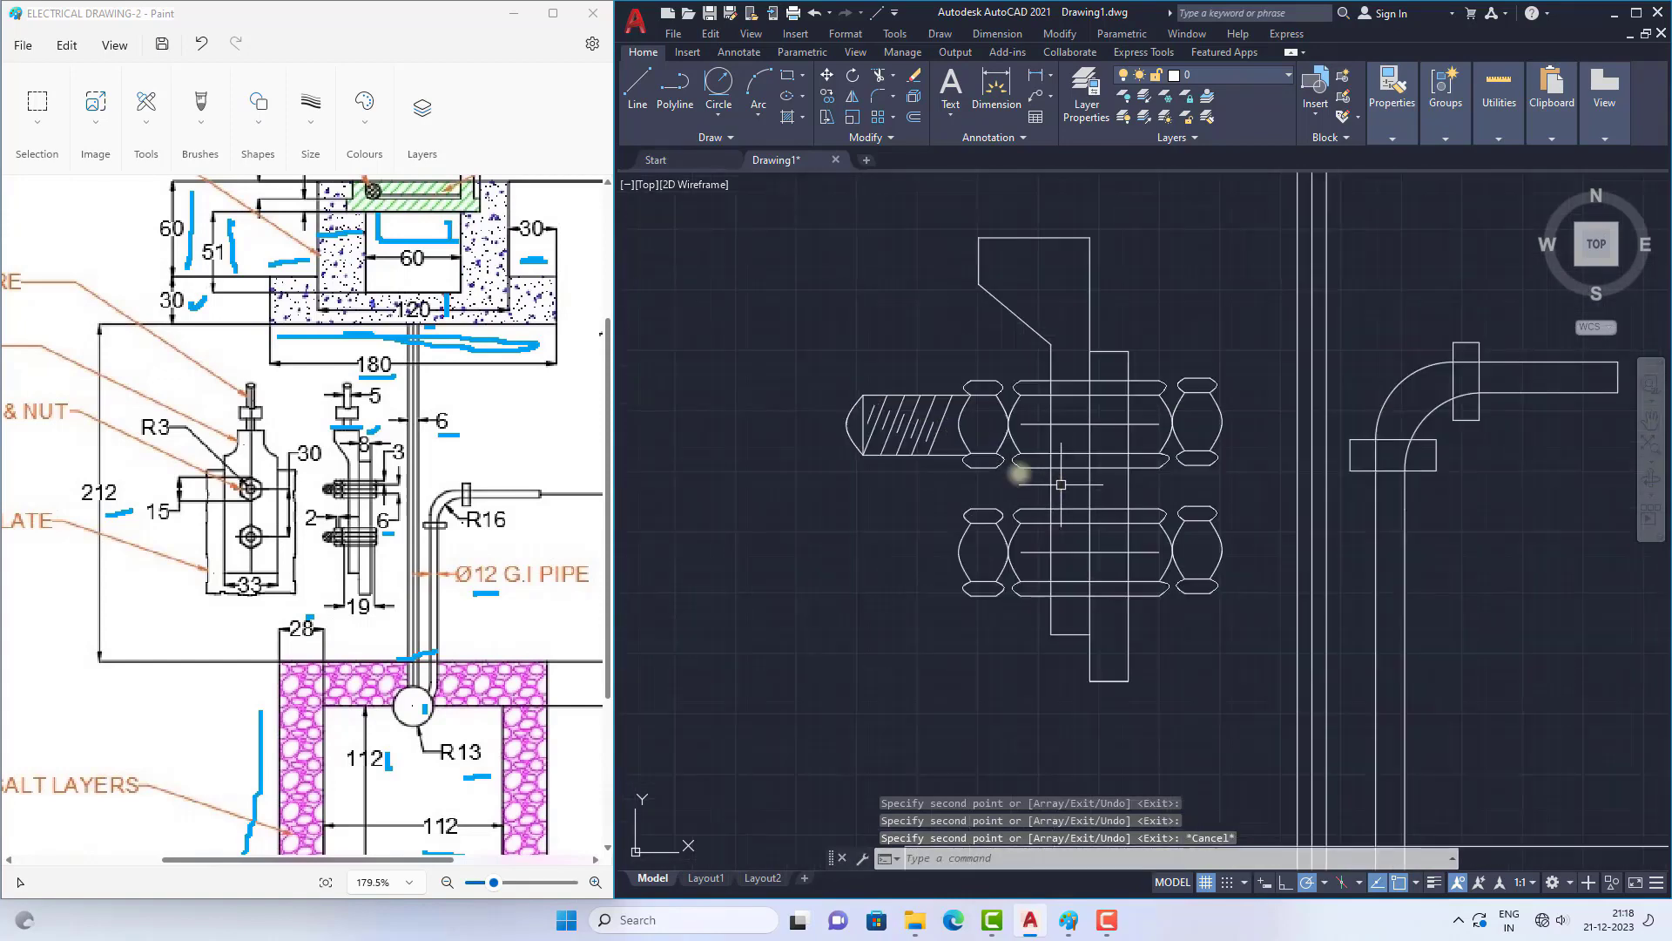
Step: Copy the upper bolt's complete threaded end straight down to the left nut of the lower bolt
click(740, 302)
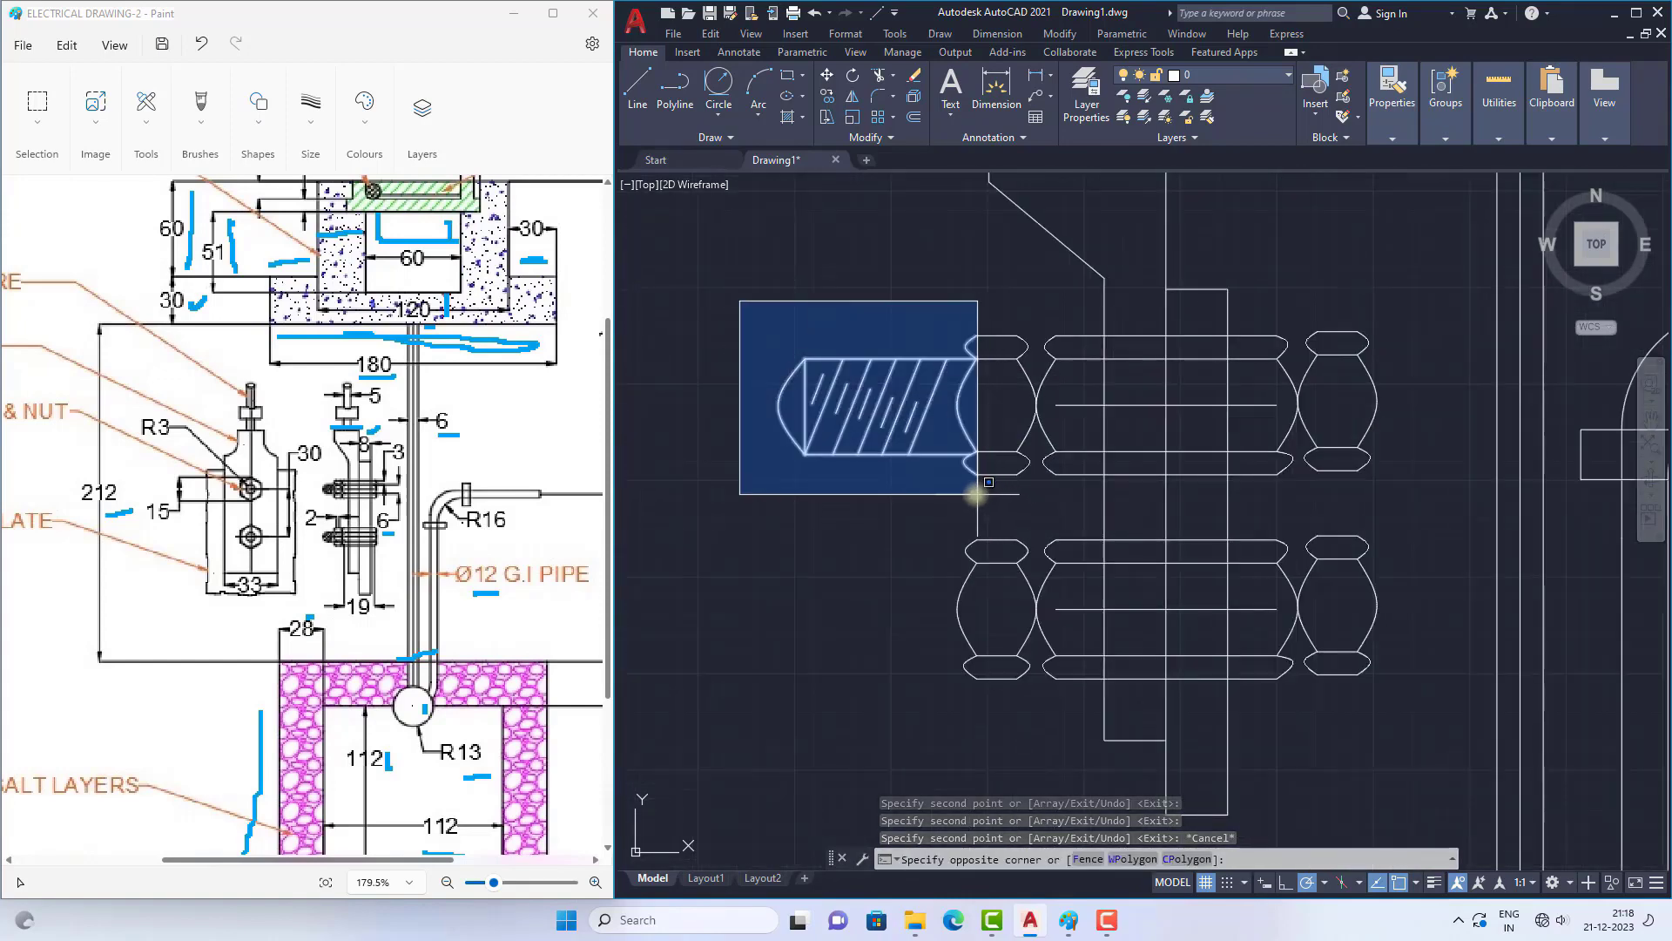
click(968, 488)
text(co)
key(Return)
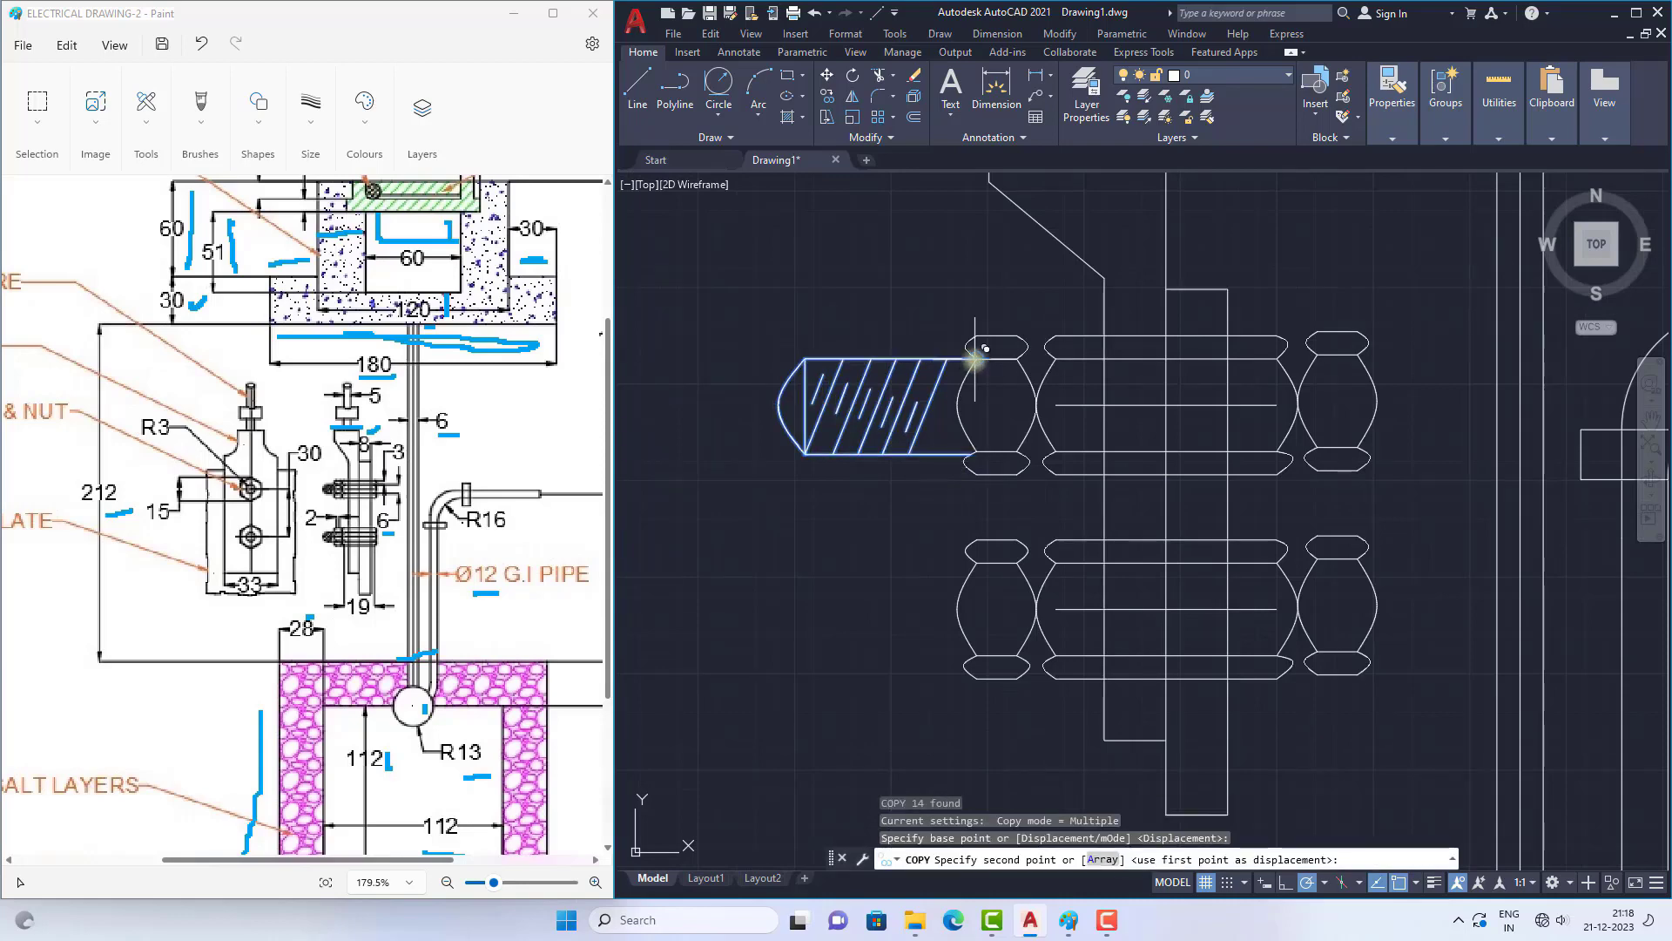
click(976, 358)
click(974, 563)
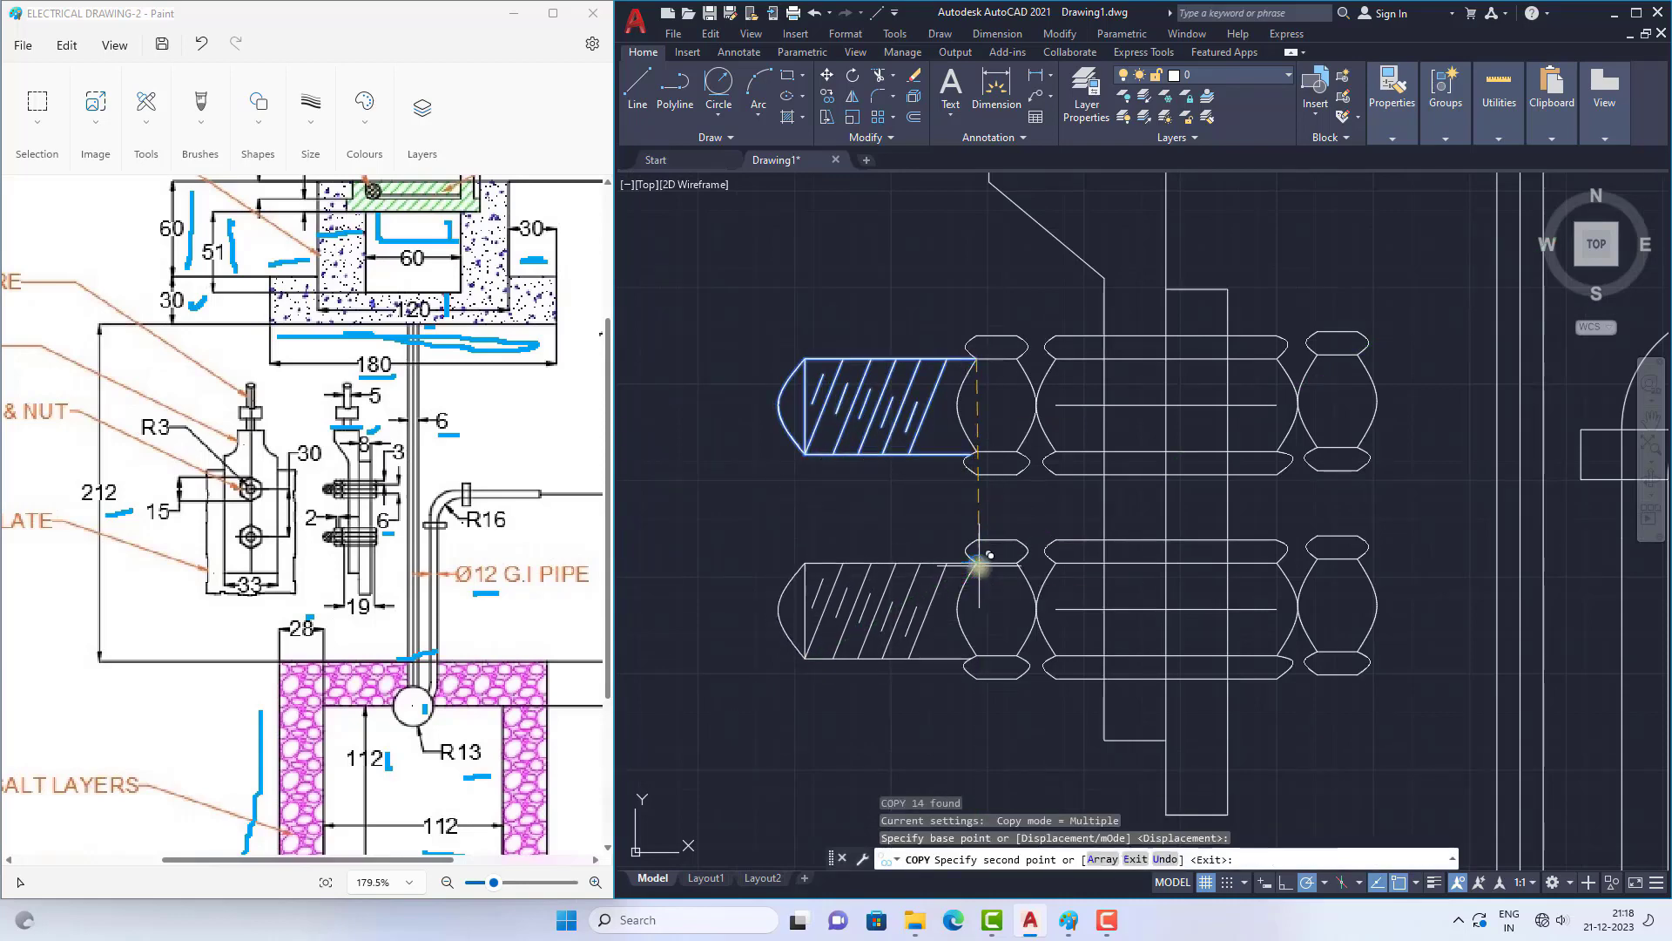
key(Escape)
scroll(1015, 452, down, 6)
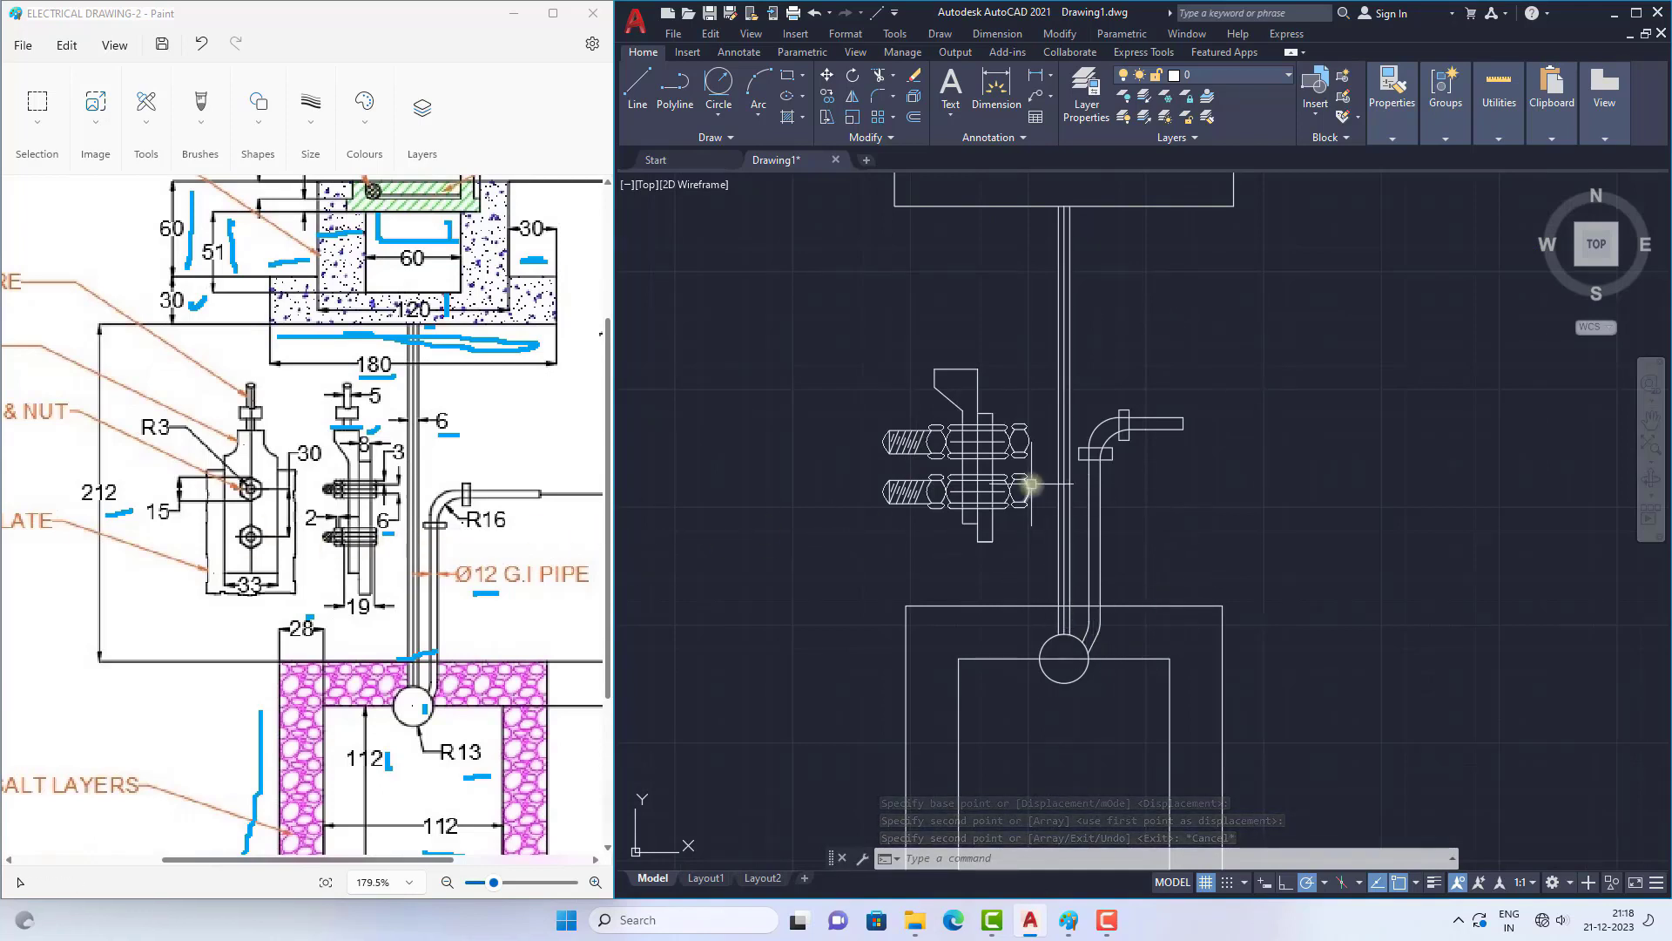
Step: Draw a horizontal projection line leftward from the middle of the upper bolt's threaded end, marking the matching bolt level in the Paint reference
scroll(1031, 484, up, 2)
scroll(1046, 470, down, 7)
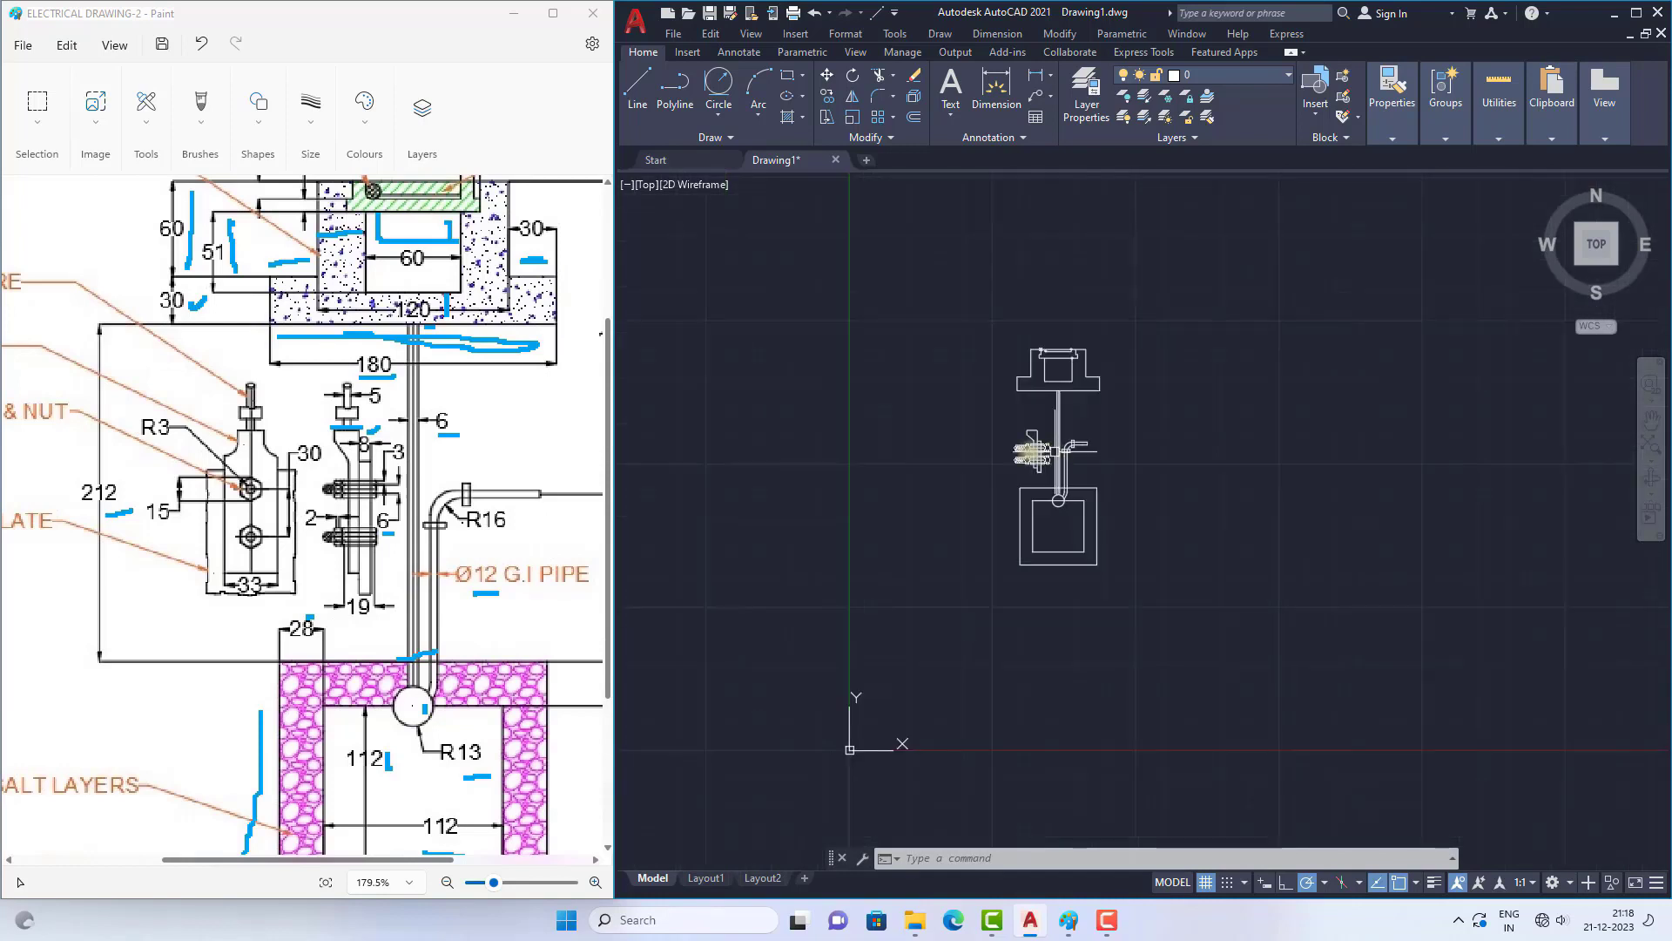
scroll(1167, 466, up, 5)
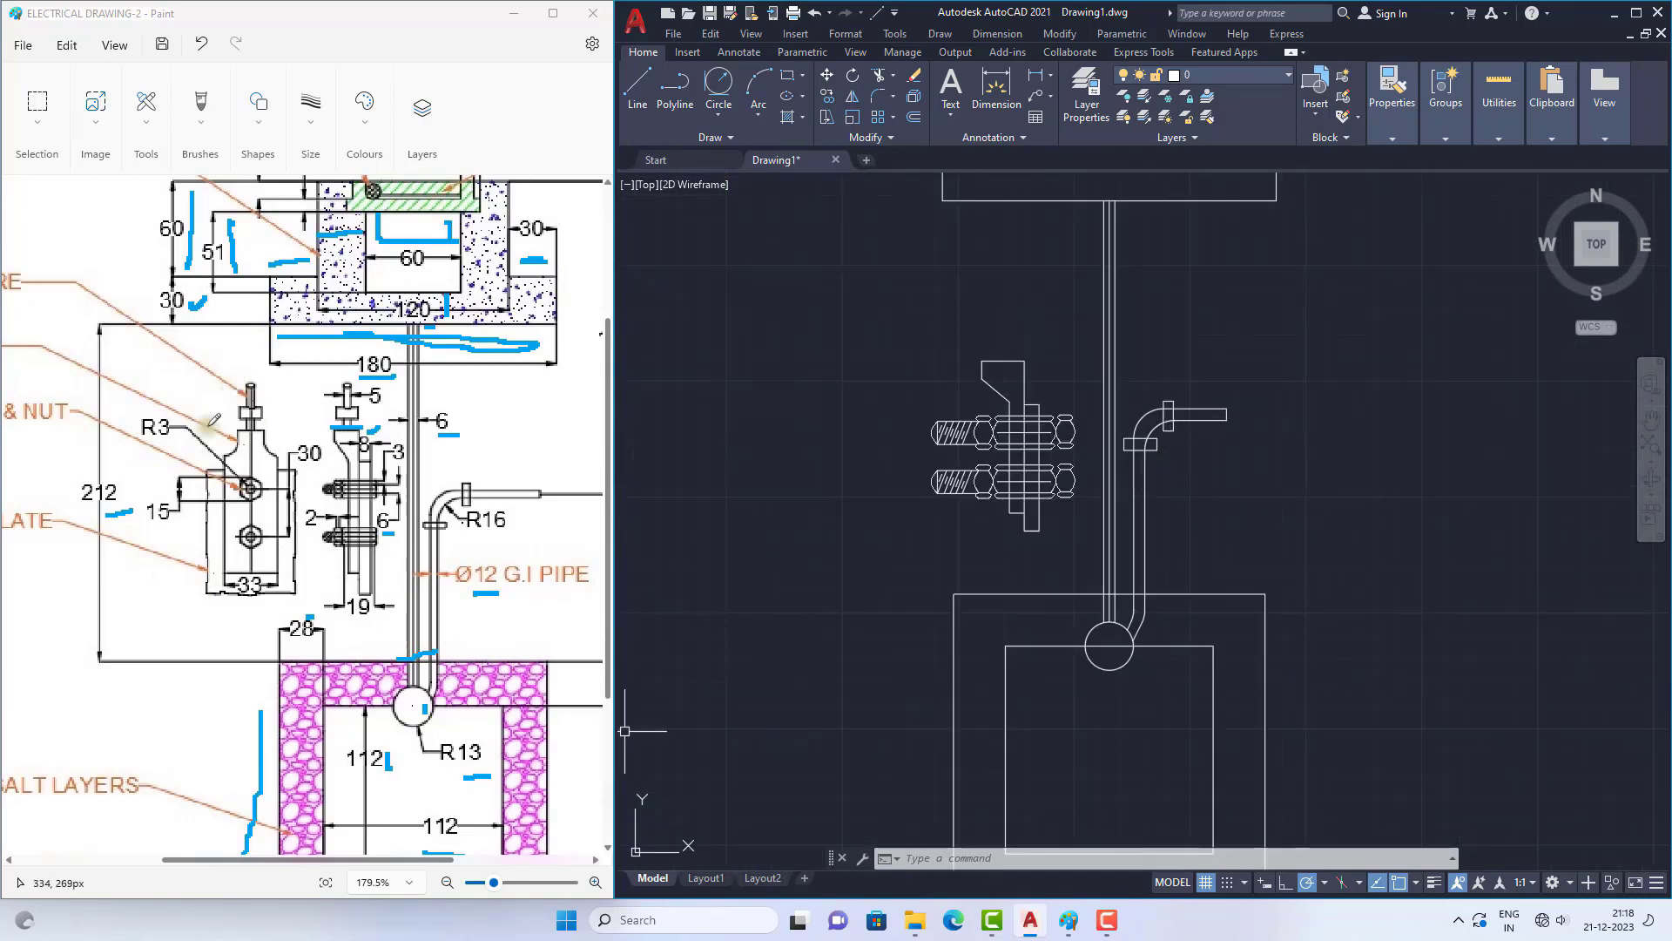
scroll(1010, 409, up, 2)
scroll(1019, 423, down, 1)
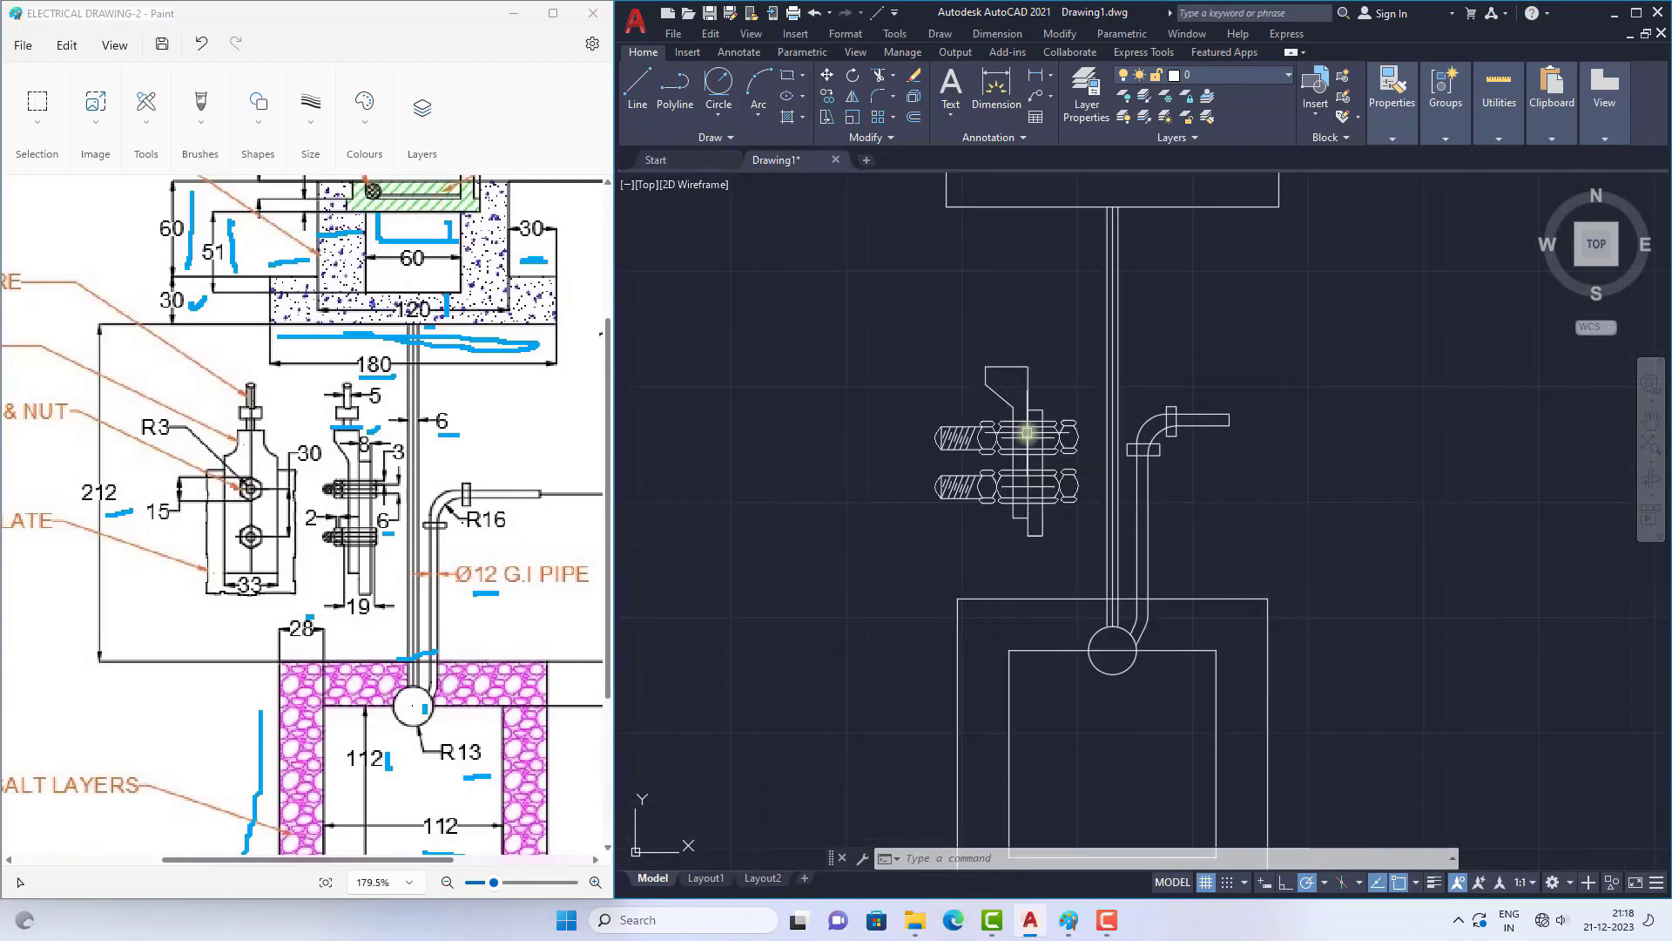
scroll(966, 436, up, 3)
click(636, 89)
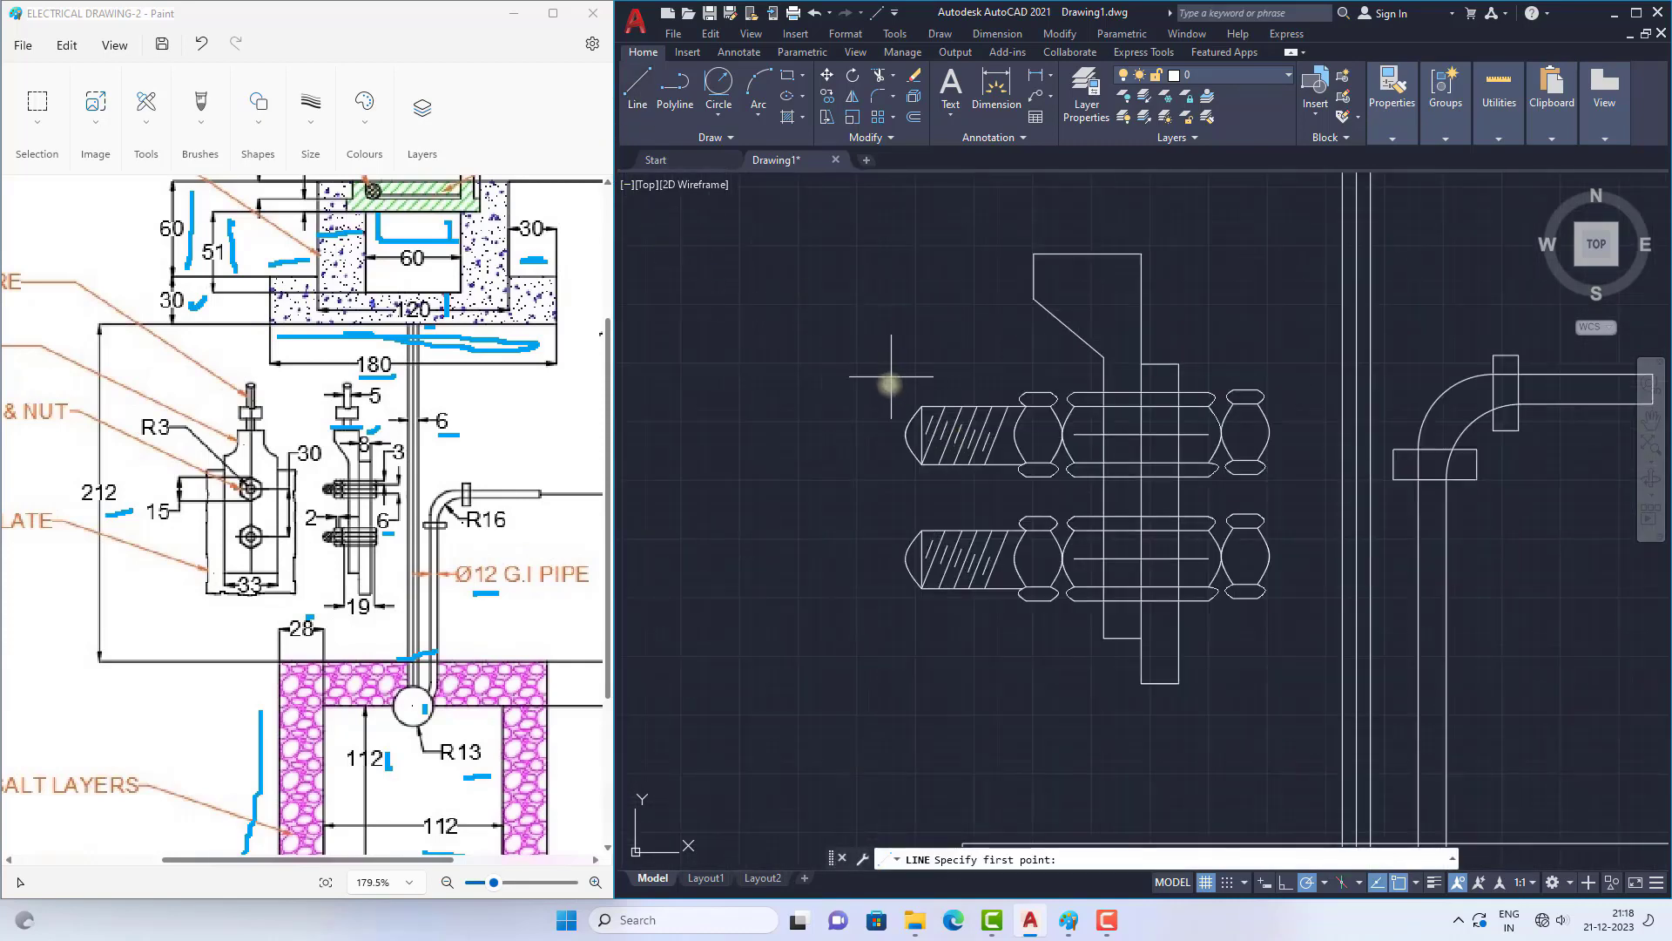
click(918, 435)
scroll(1057, 428, down, 5)
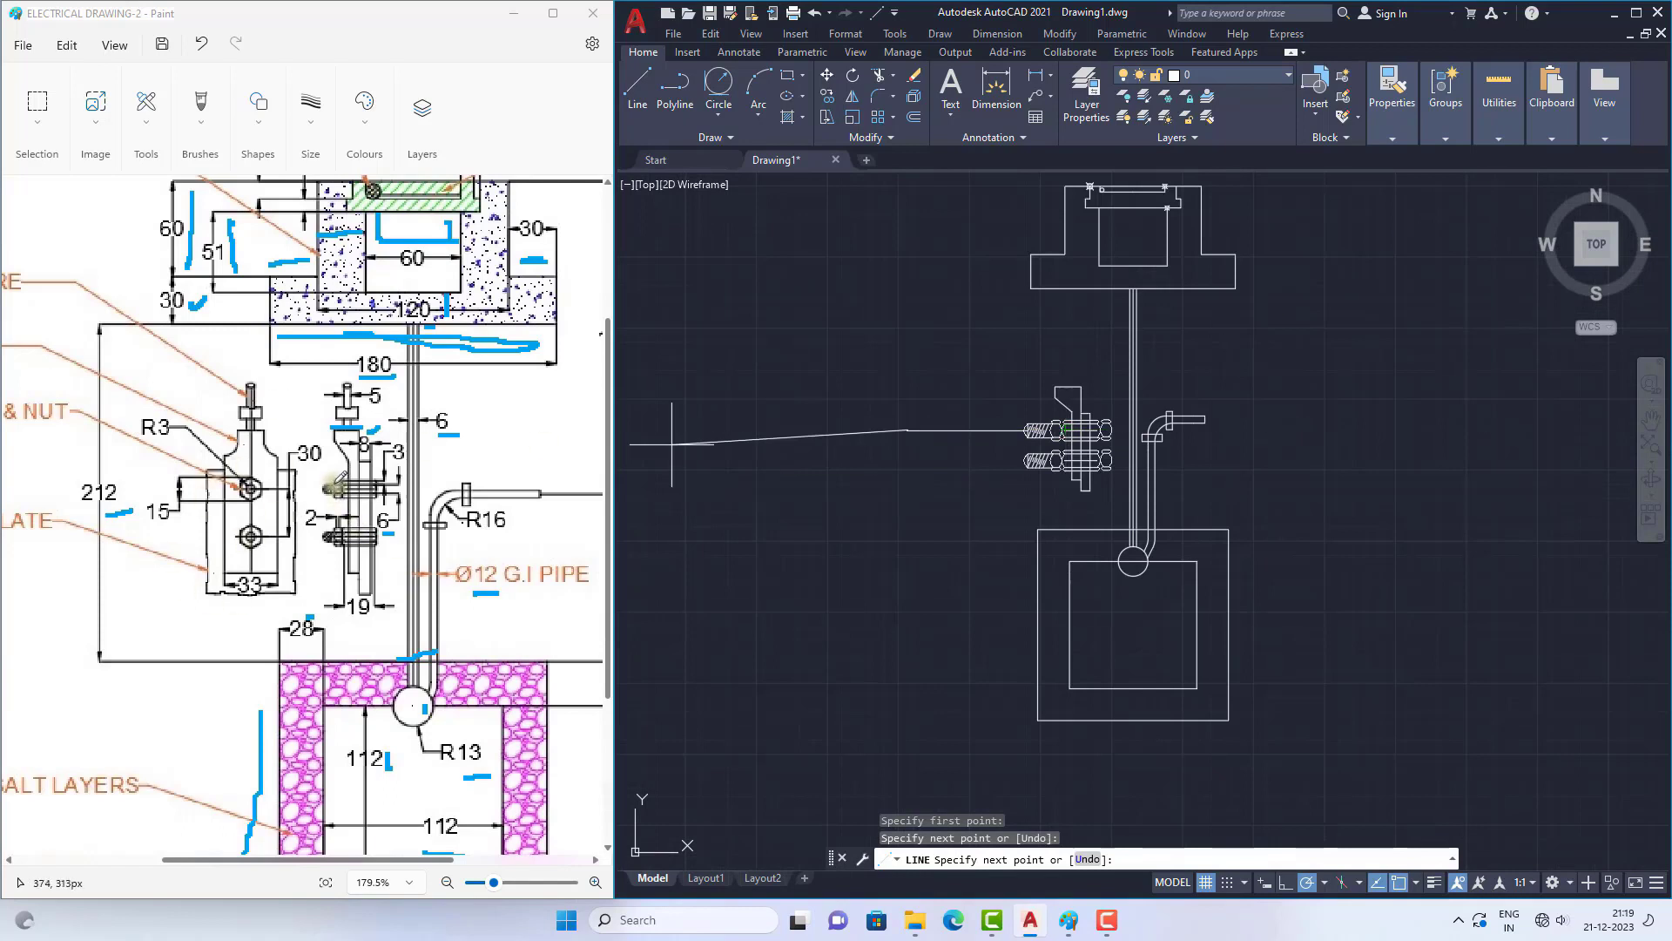
click(318, 491)
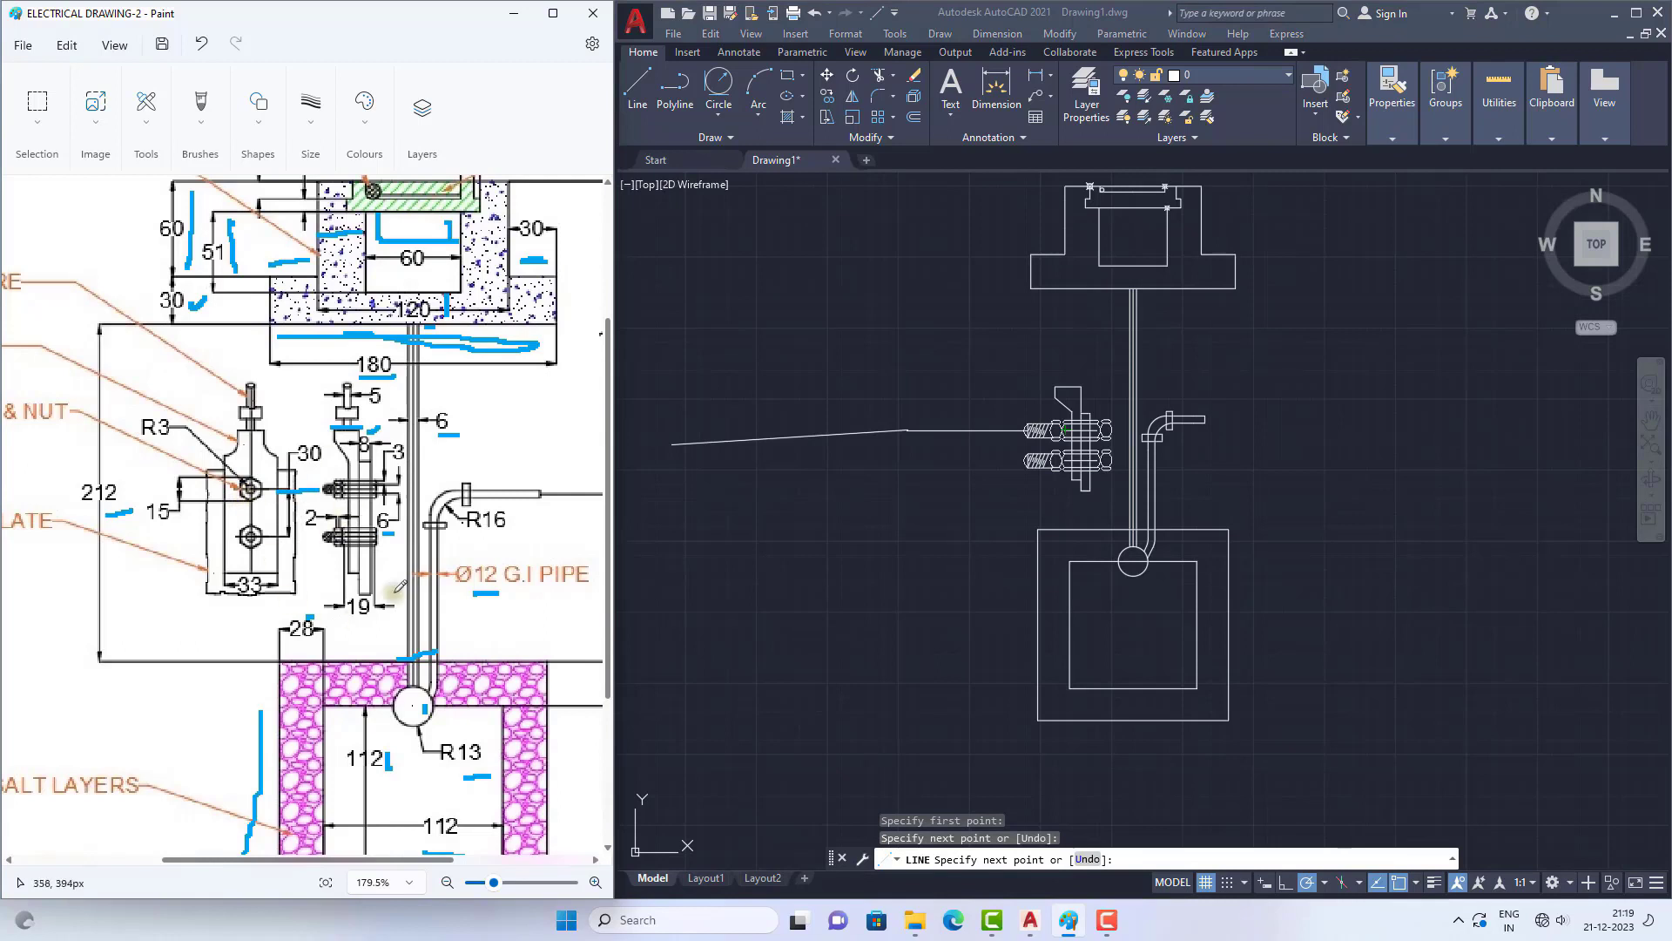
click(938, 426)
key(Escape)
Step: Stretch the left end of the upper projection line farther left
key(Escape)
click(997, 430)
click(907, 431)
scroll(855, 374, down, 3)
click(817, 409)
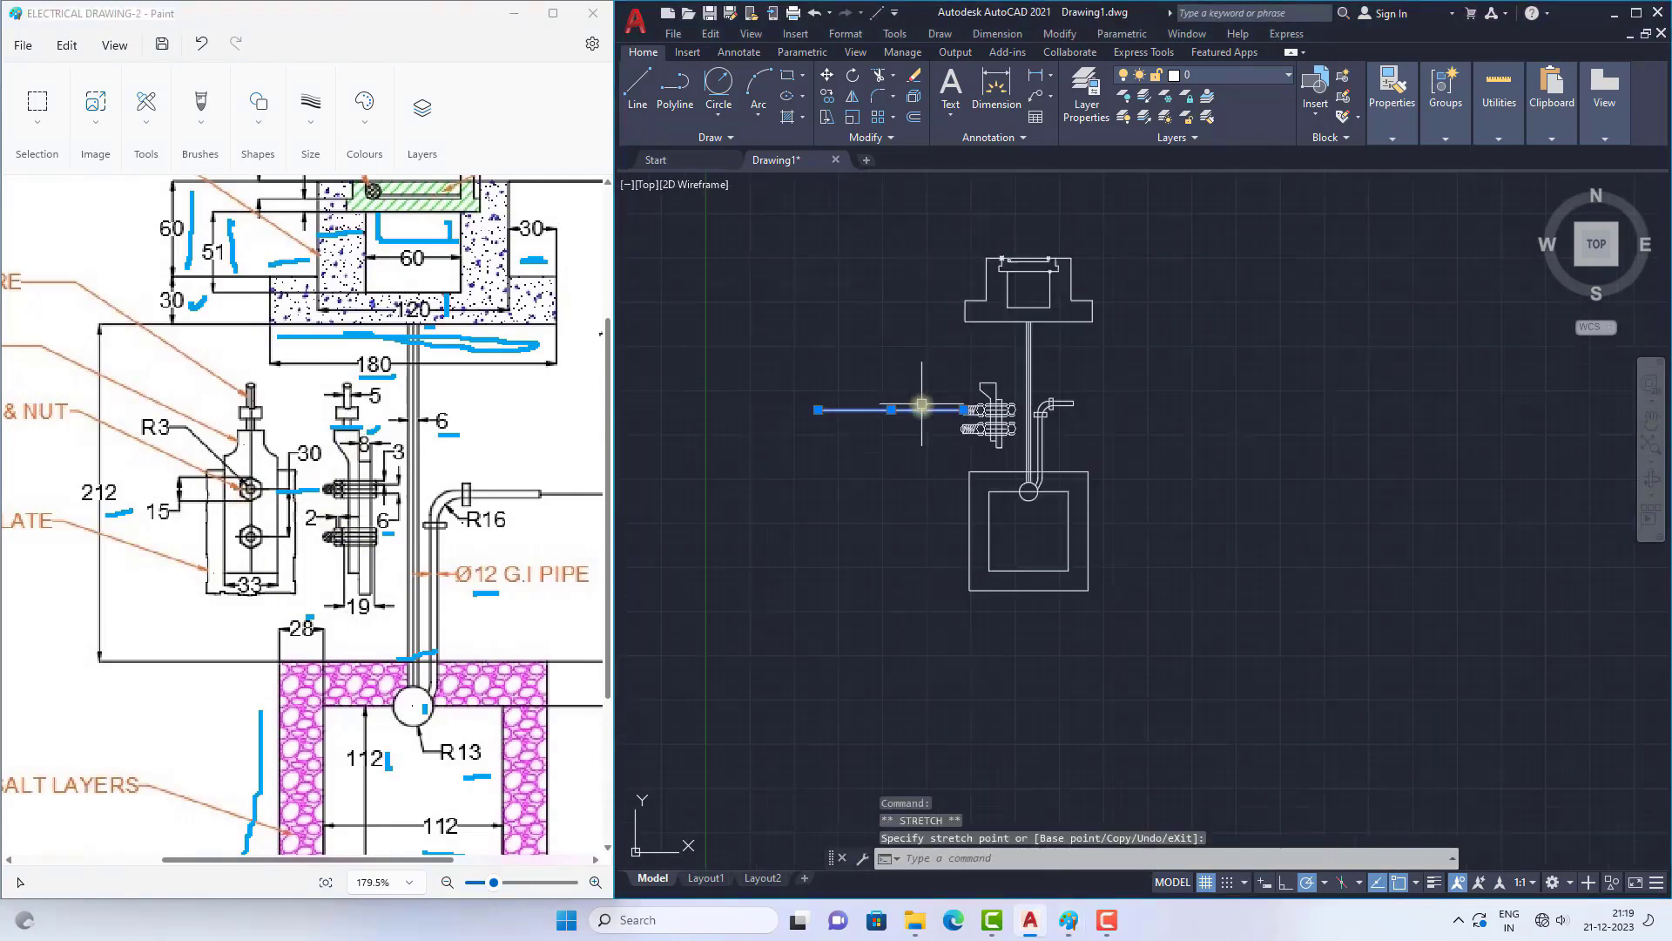
key(Escape)
Step: Draw a matching horizontal projection line leftward from the lower bolt's threaded end
scroll(995, 452, up, 6)
text(l)
key(Return)
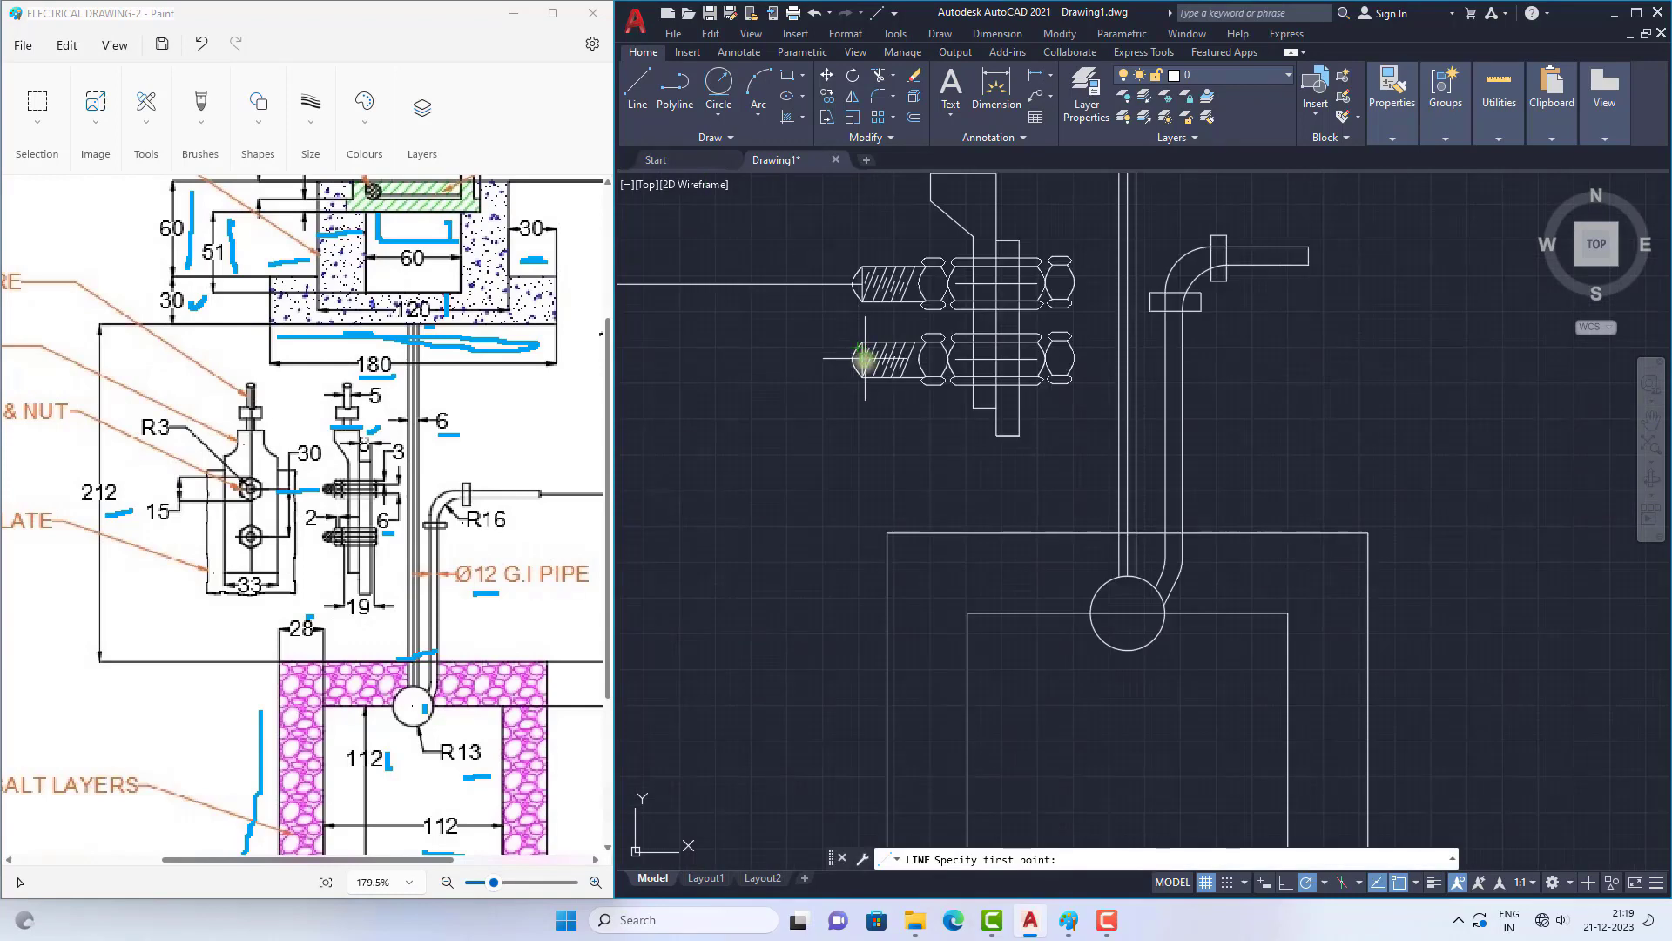
scroll(865, 358, up, 3)
scroll(1089, 501, down, 6)
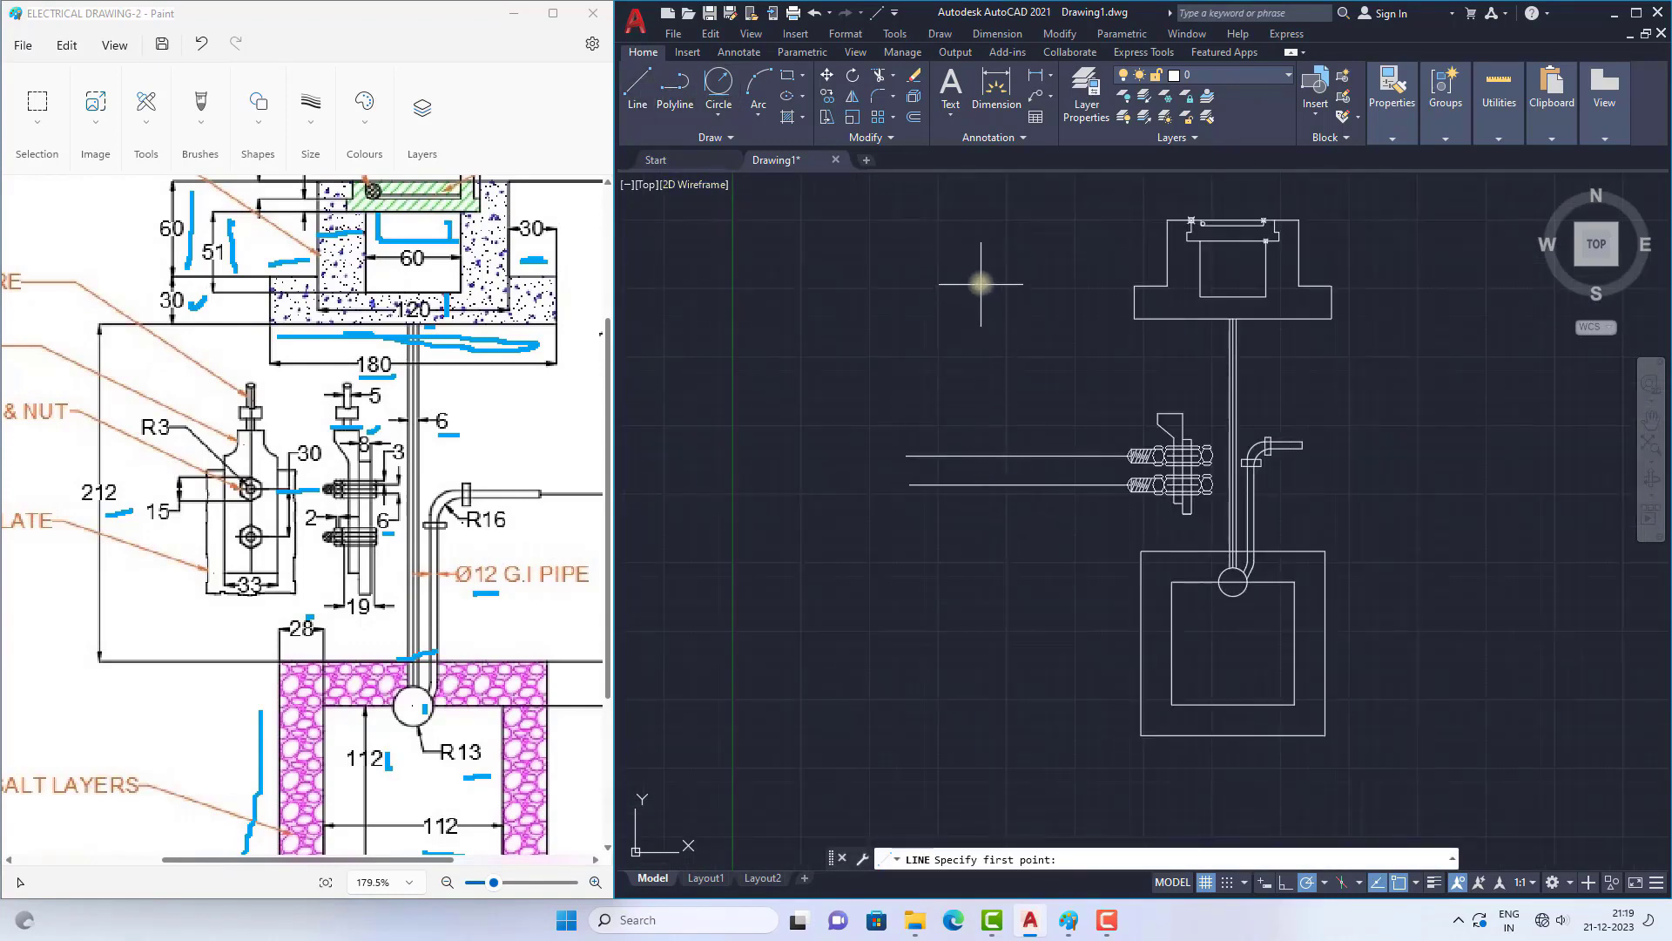
Step: Draw a vertical centre line about 336 long crossing both horizontal projection lines near their left ends
click(981, 259)
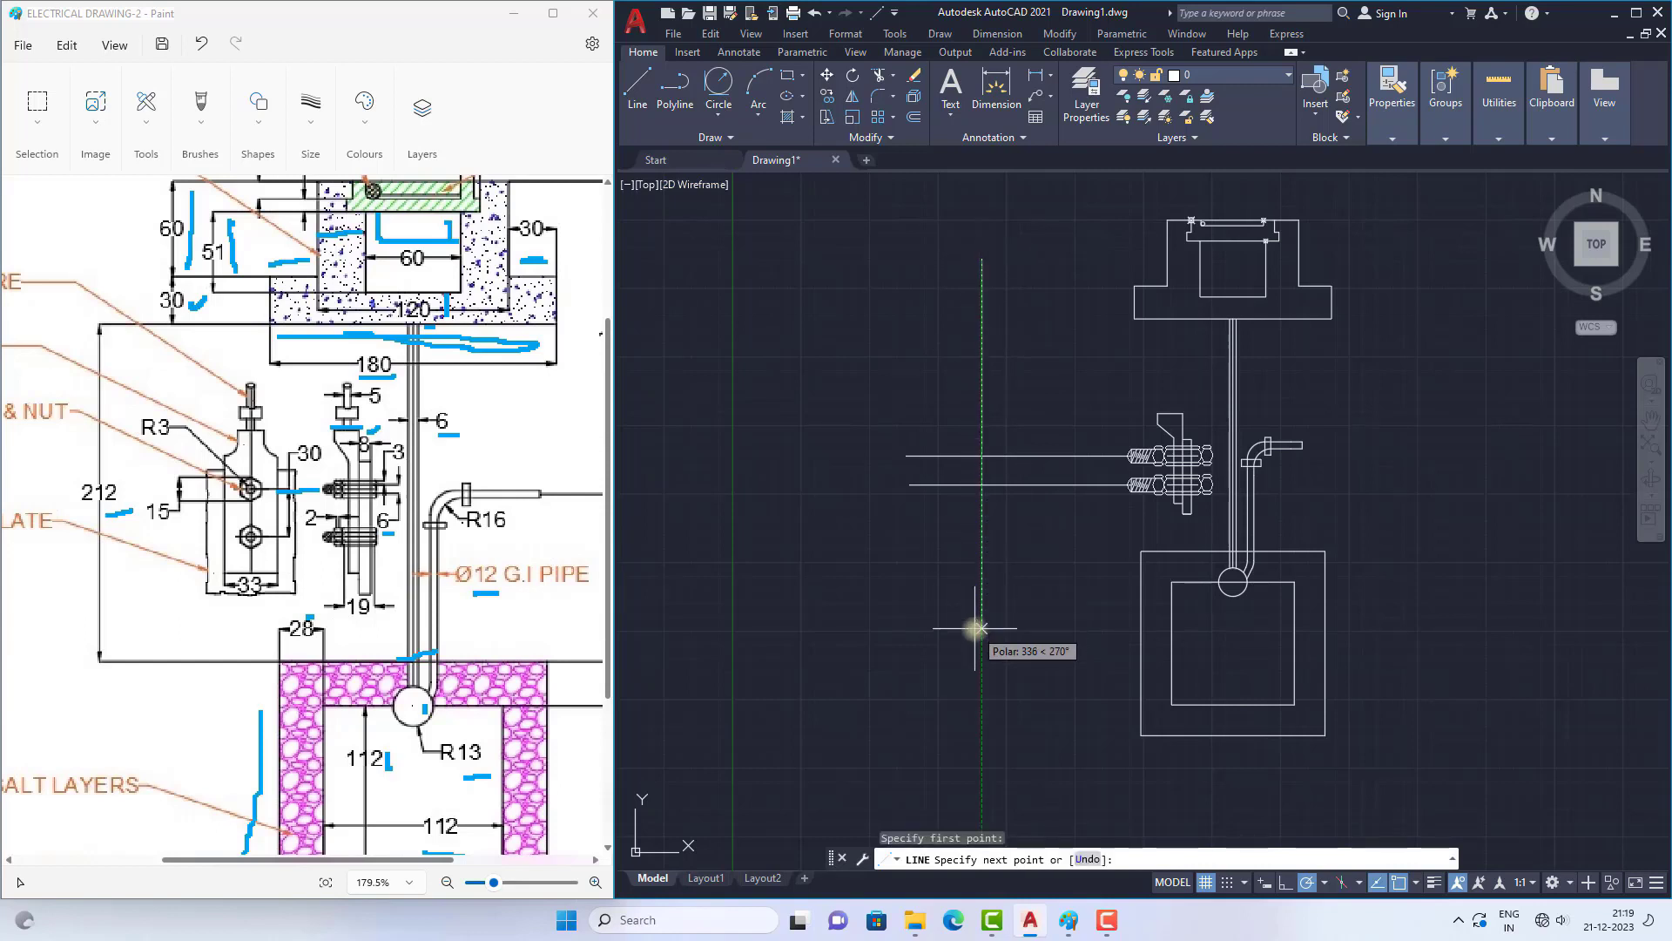
click(981, 627)
right_click(1025, 592)
click(1060, 604)
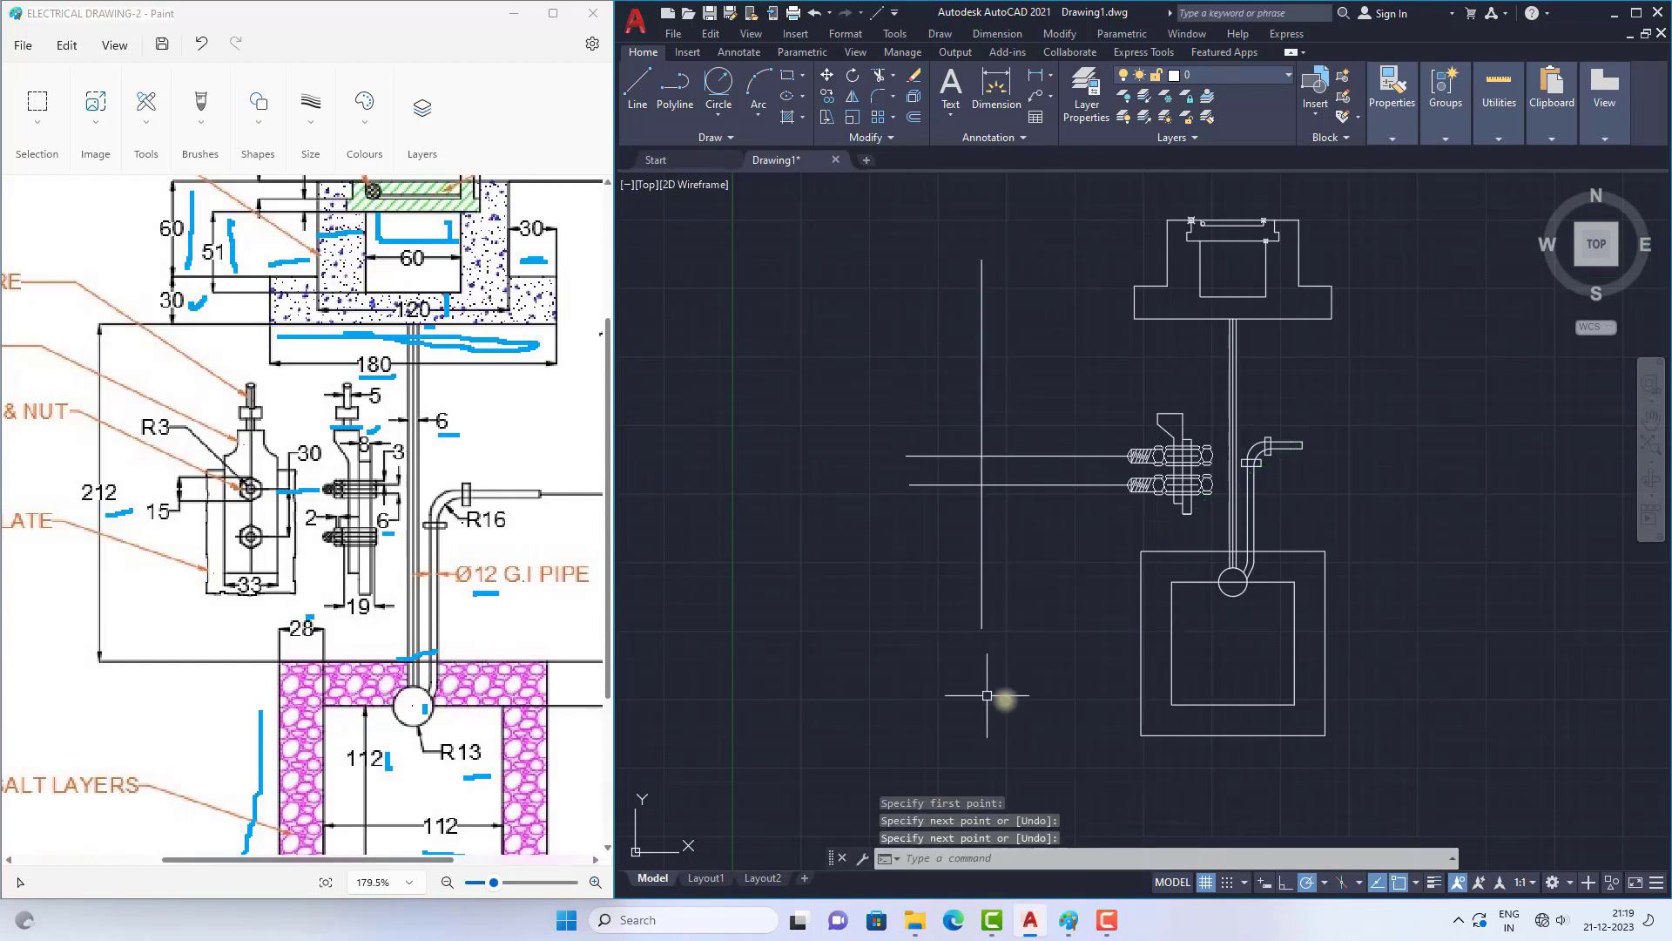
Step: Mark the thimble's lower edge in the Paint reference and draw a 33/2 line rightward from the vertical centre line at that level
drag(352, 595, 277, 571)
scroll(1098, 540, up, 2)
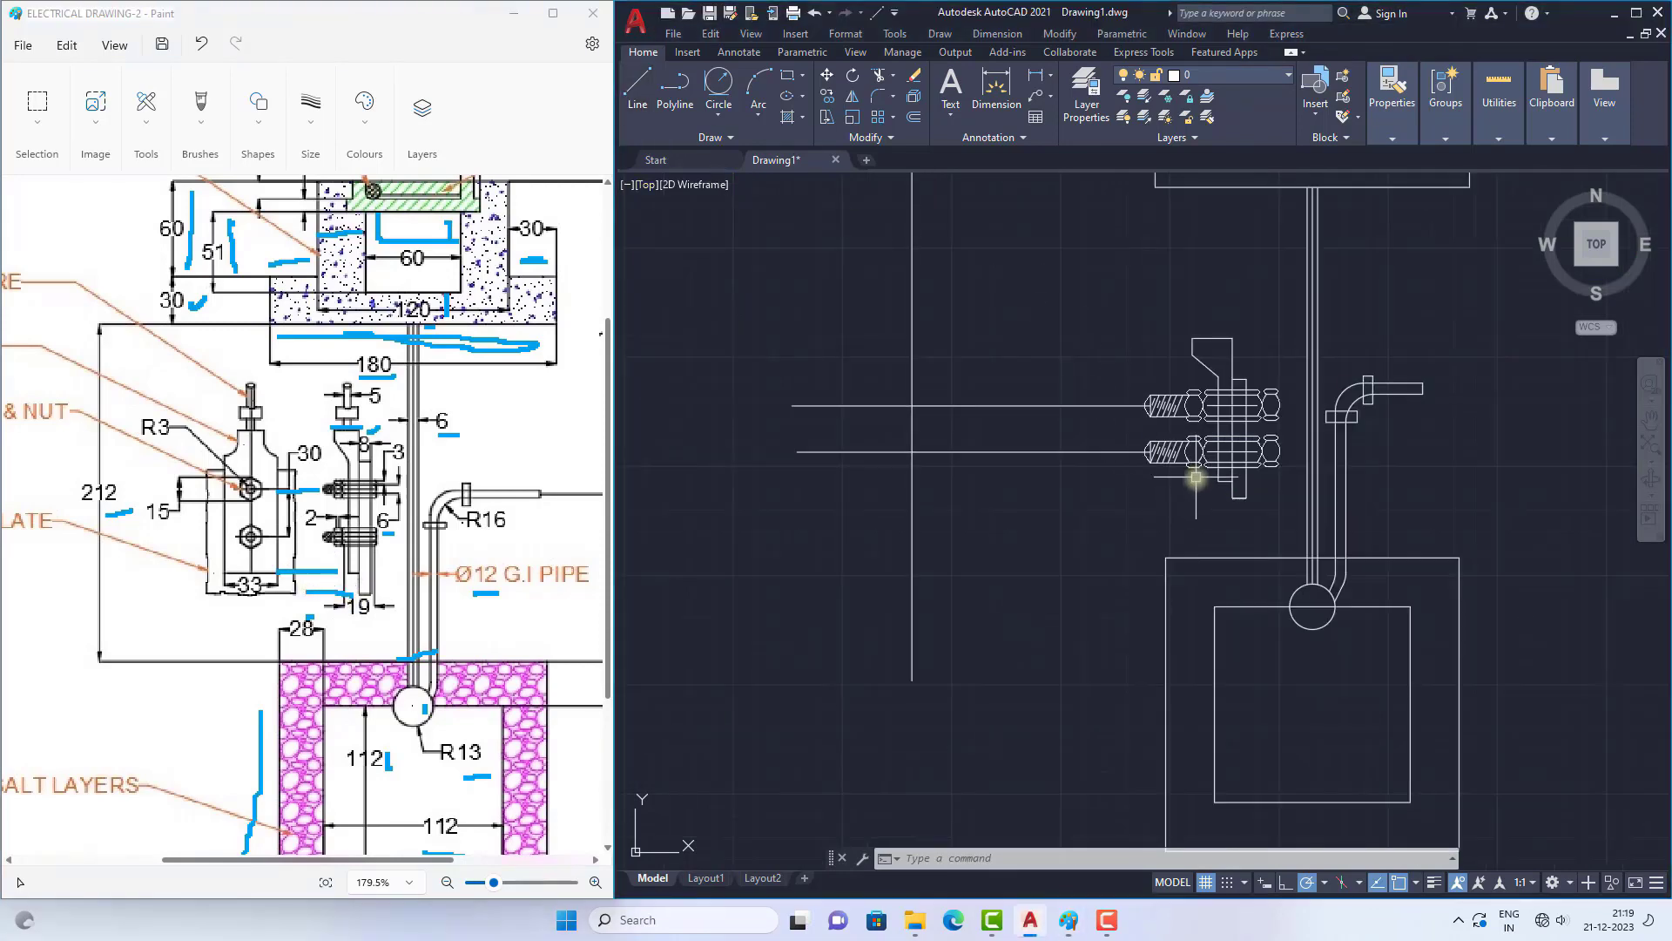
click(638, 87)
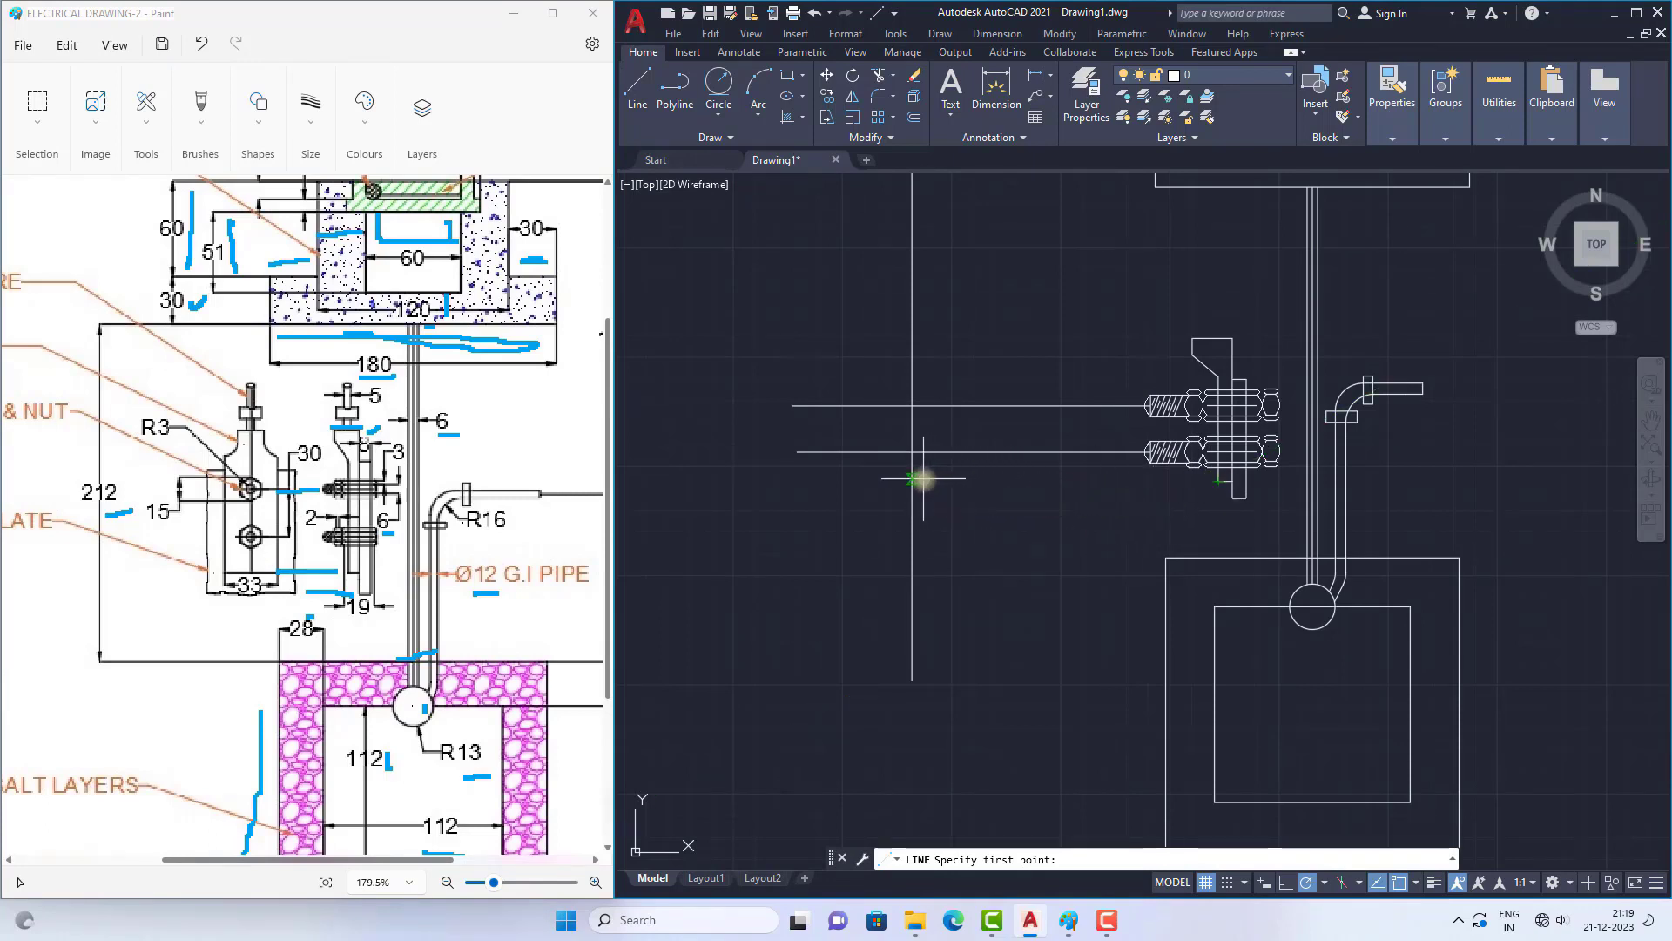
click(912, 479)
scroll(980, 478, up, 4)
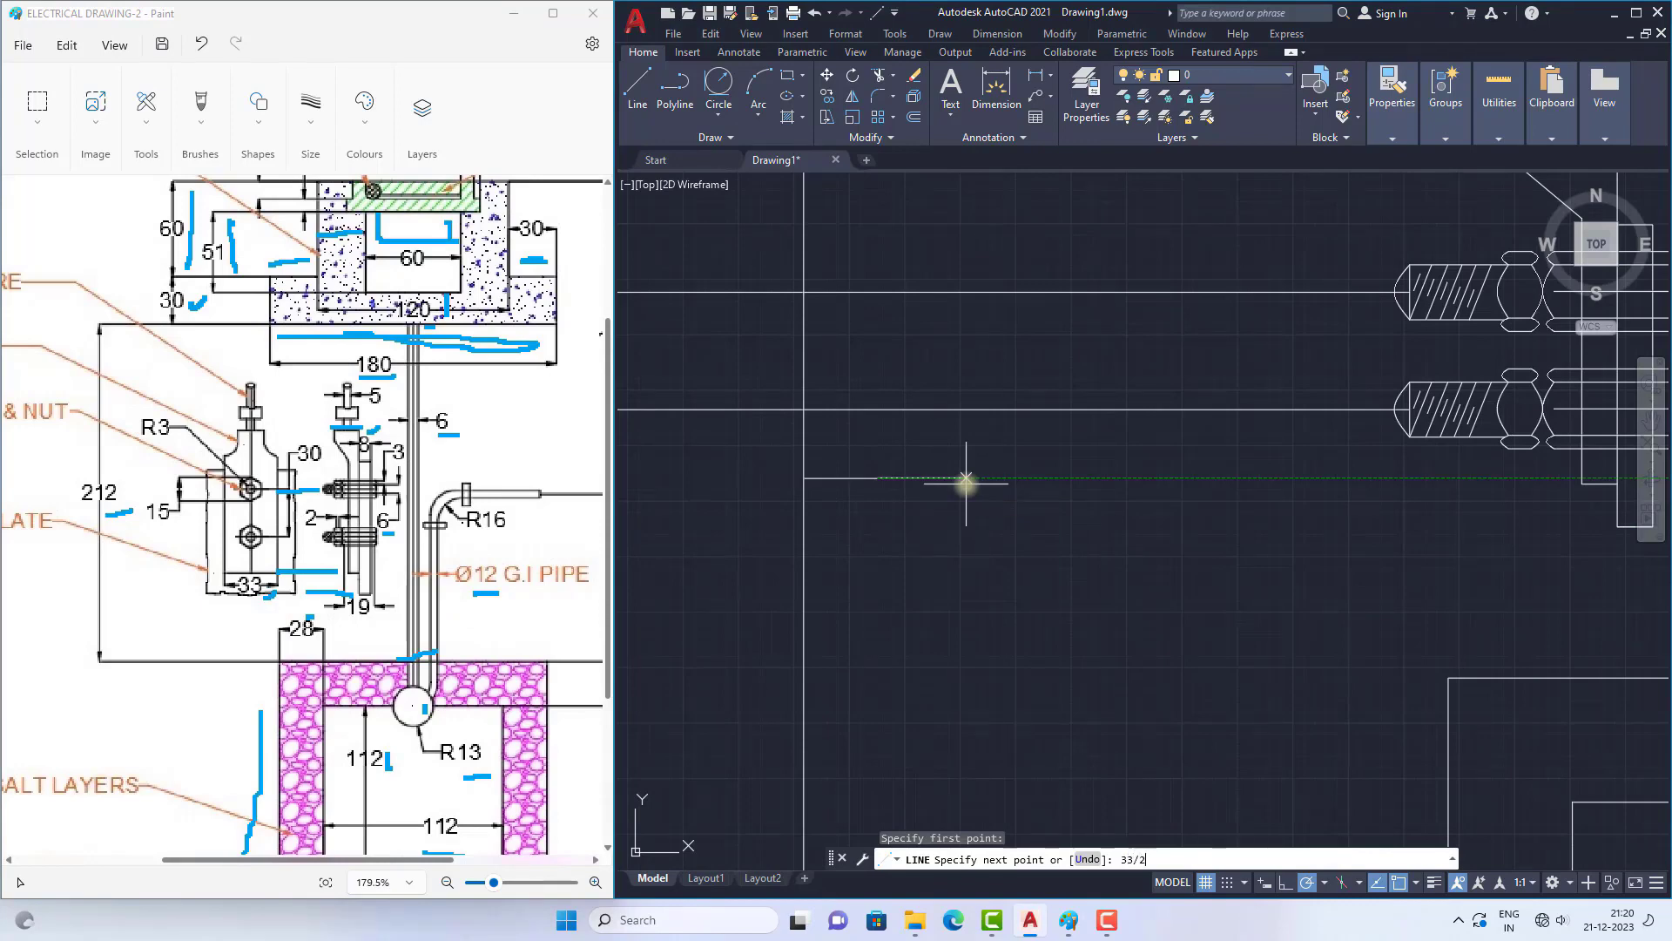
text(33/2)
key(Return)
Step: Continue the thimble outline vertically up to the shoulder level, then about 9 horizontally inward toward the centre line
scroll(965, 607, down, 4)
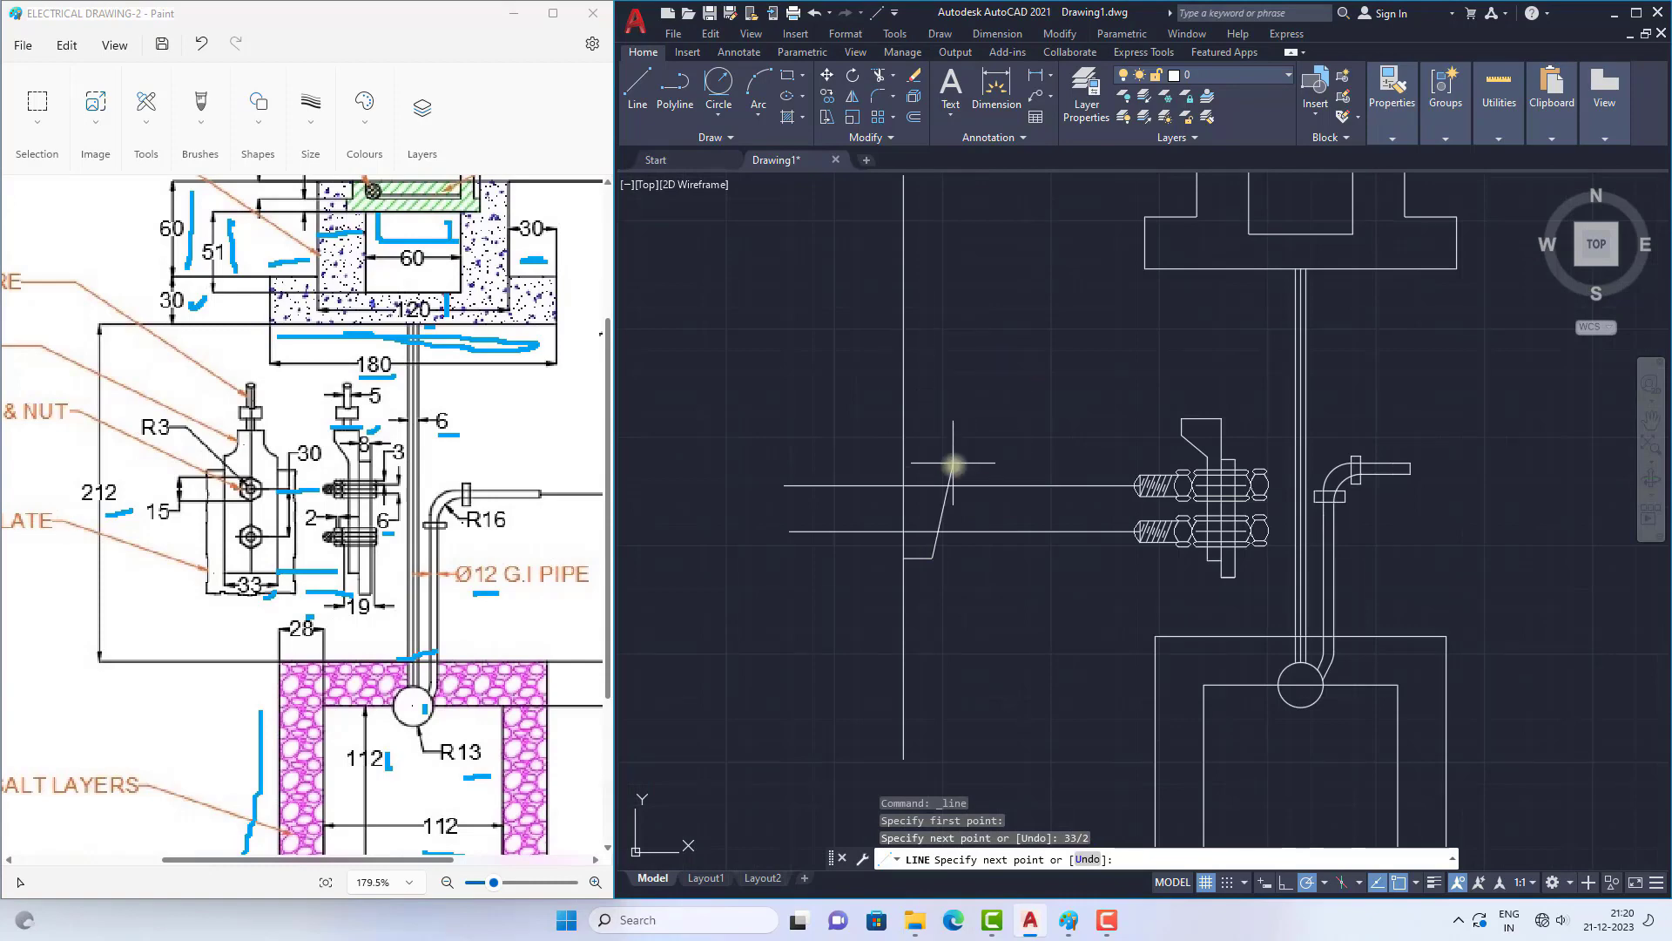
scroll(953, 464, up, 4)
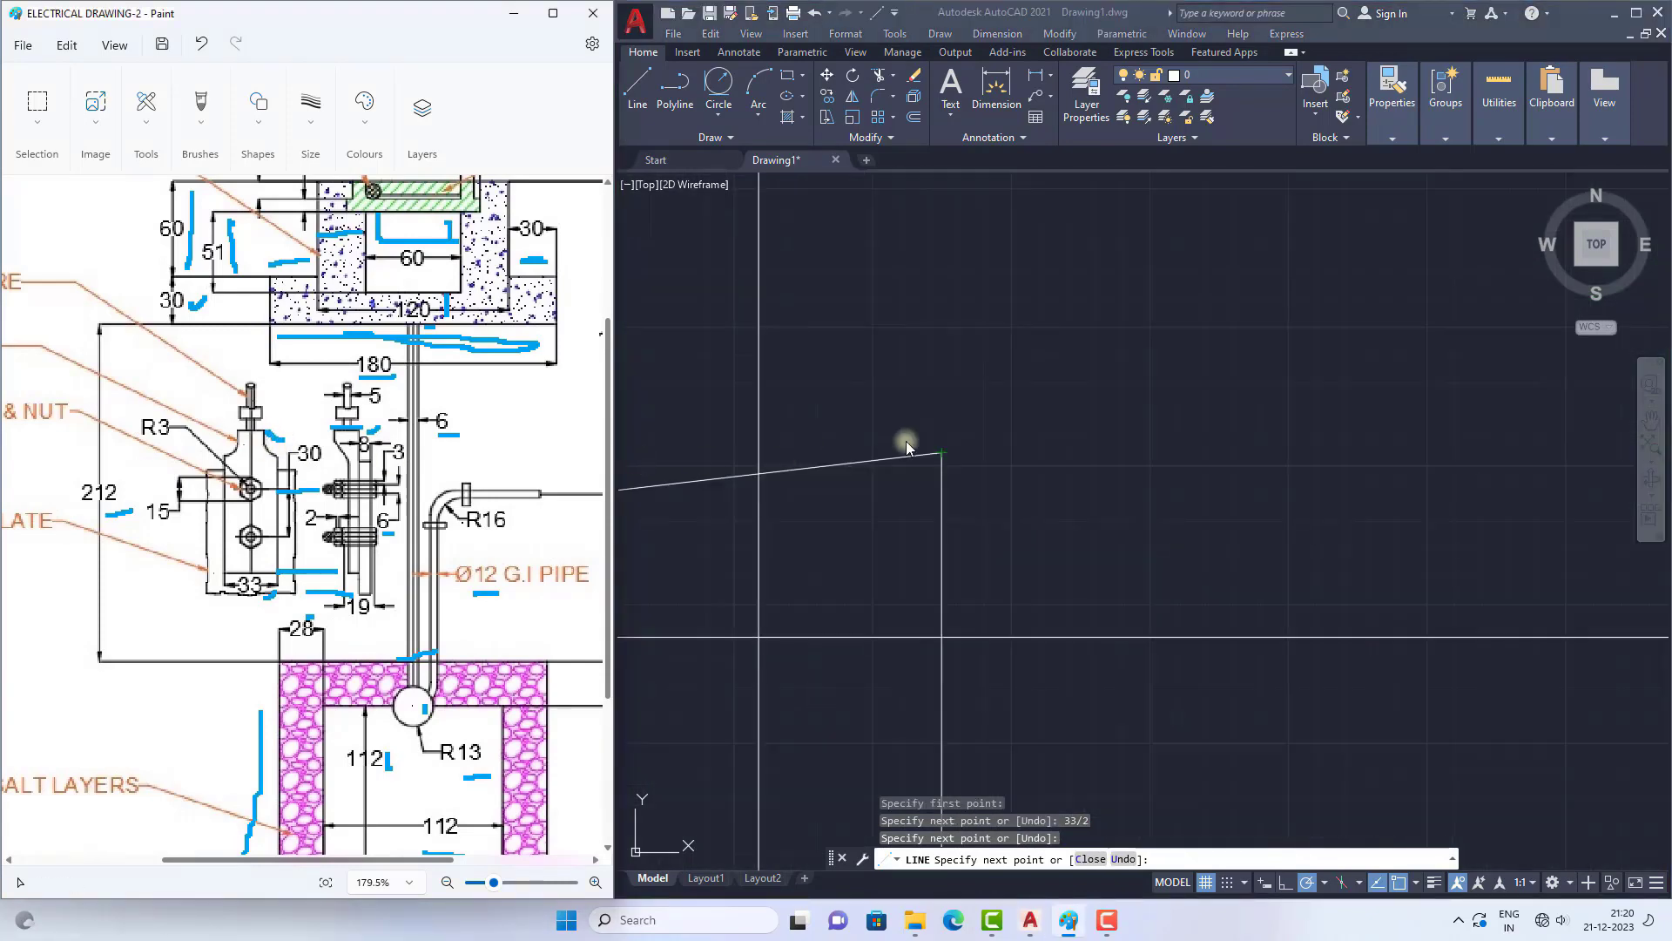
click(906, 448)
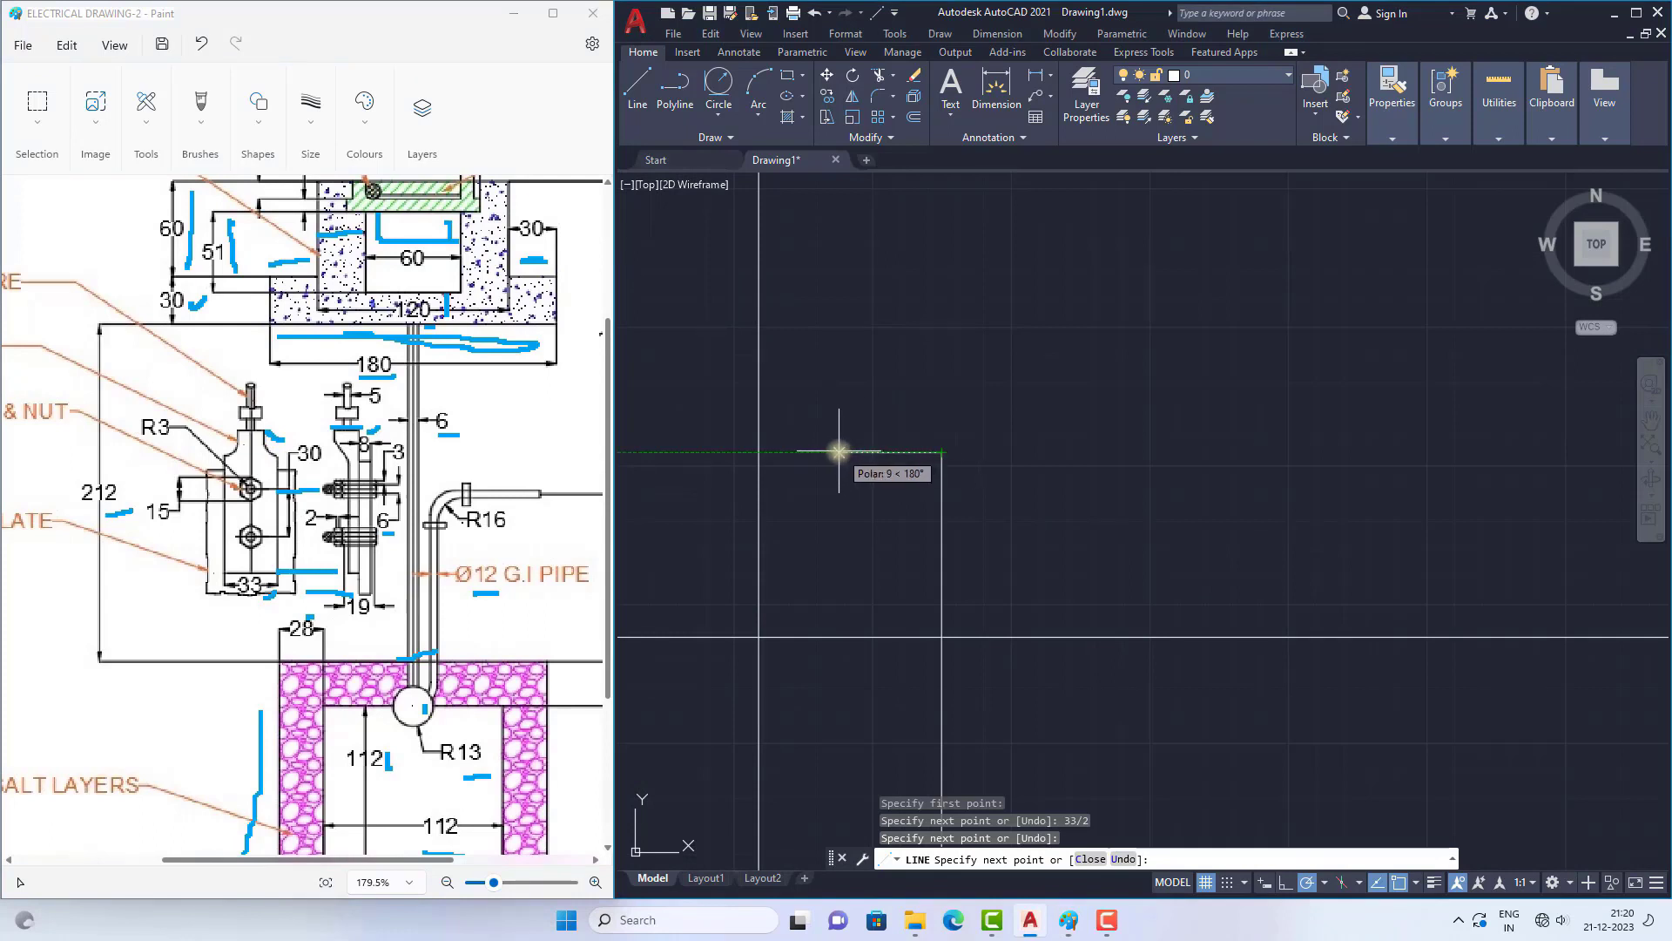
click(836, 451)
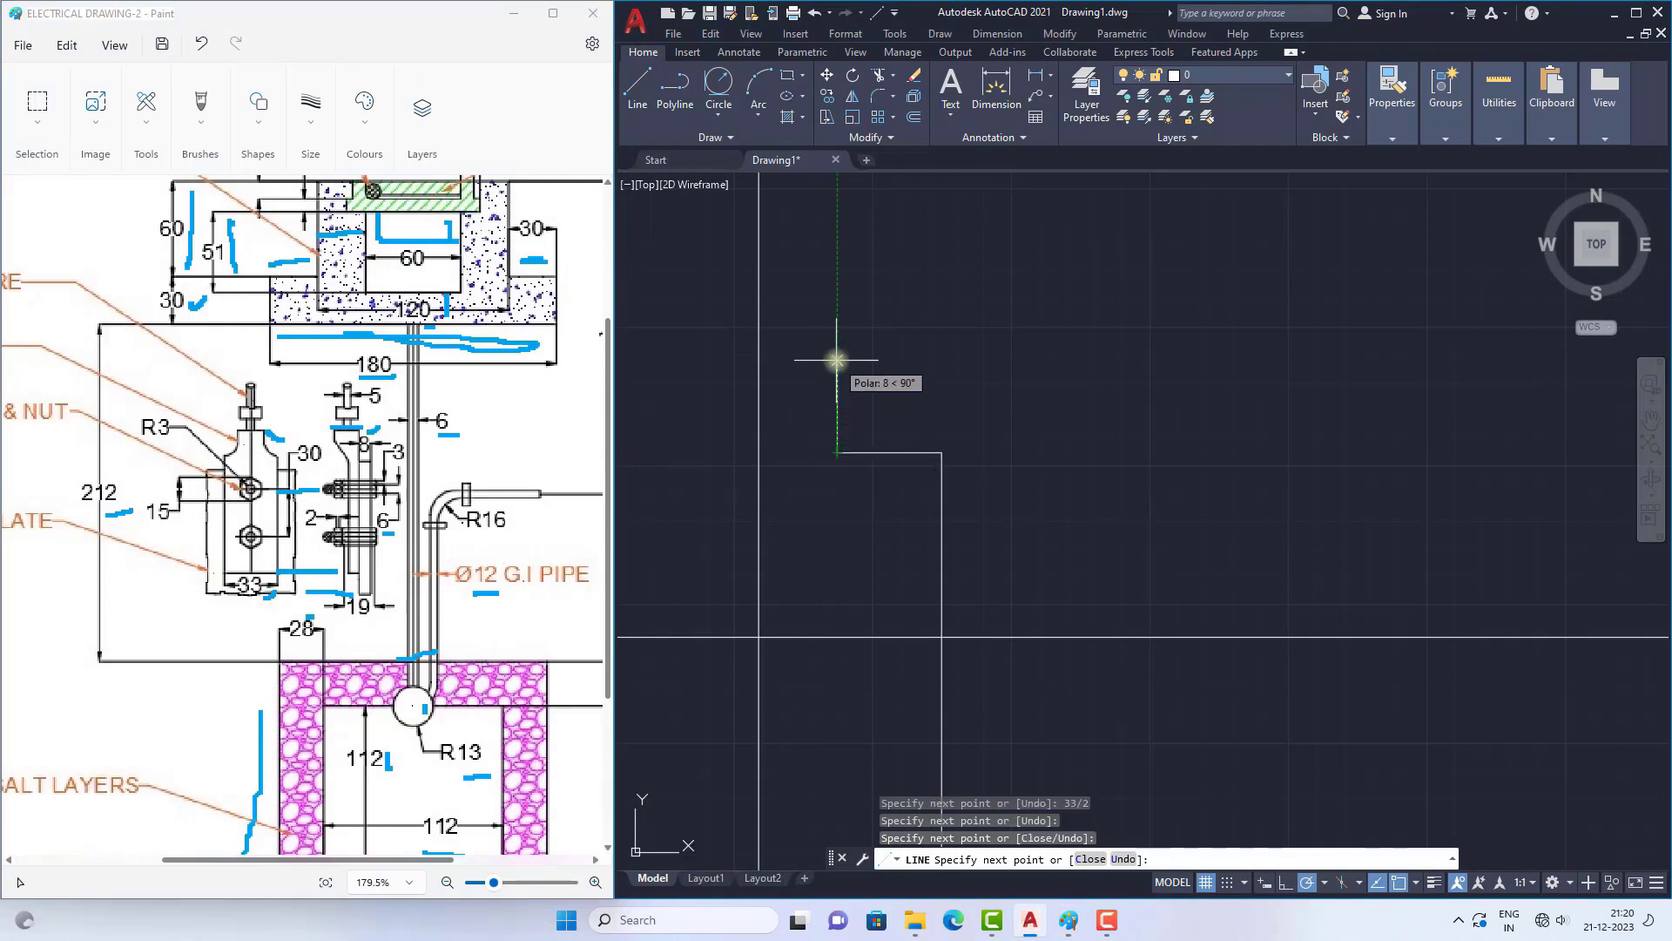
Step: Draw the thimble's right neck edge vertically up to the level of the side view's top edge
scroll(914, 422, down, 5)
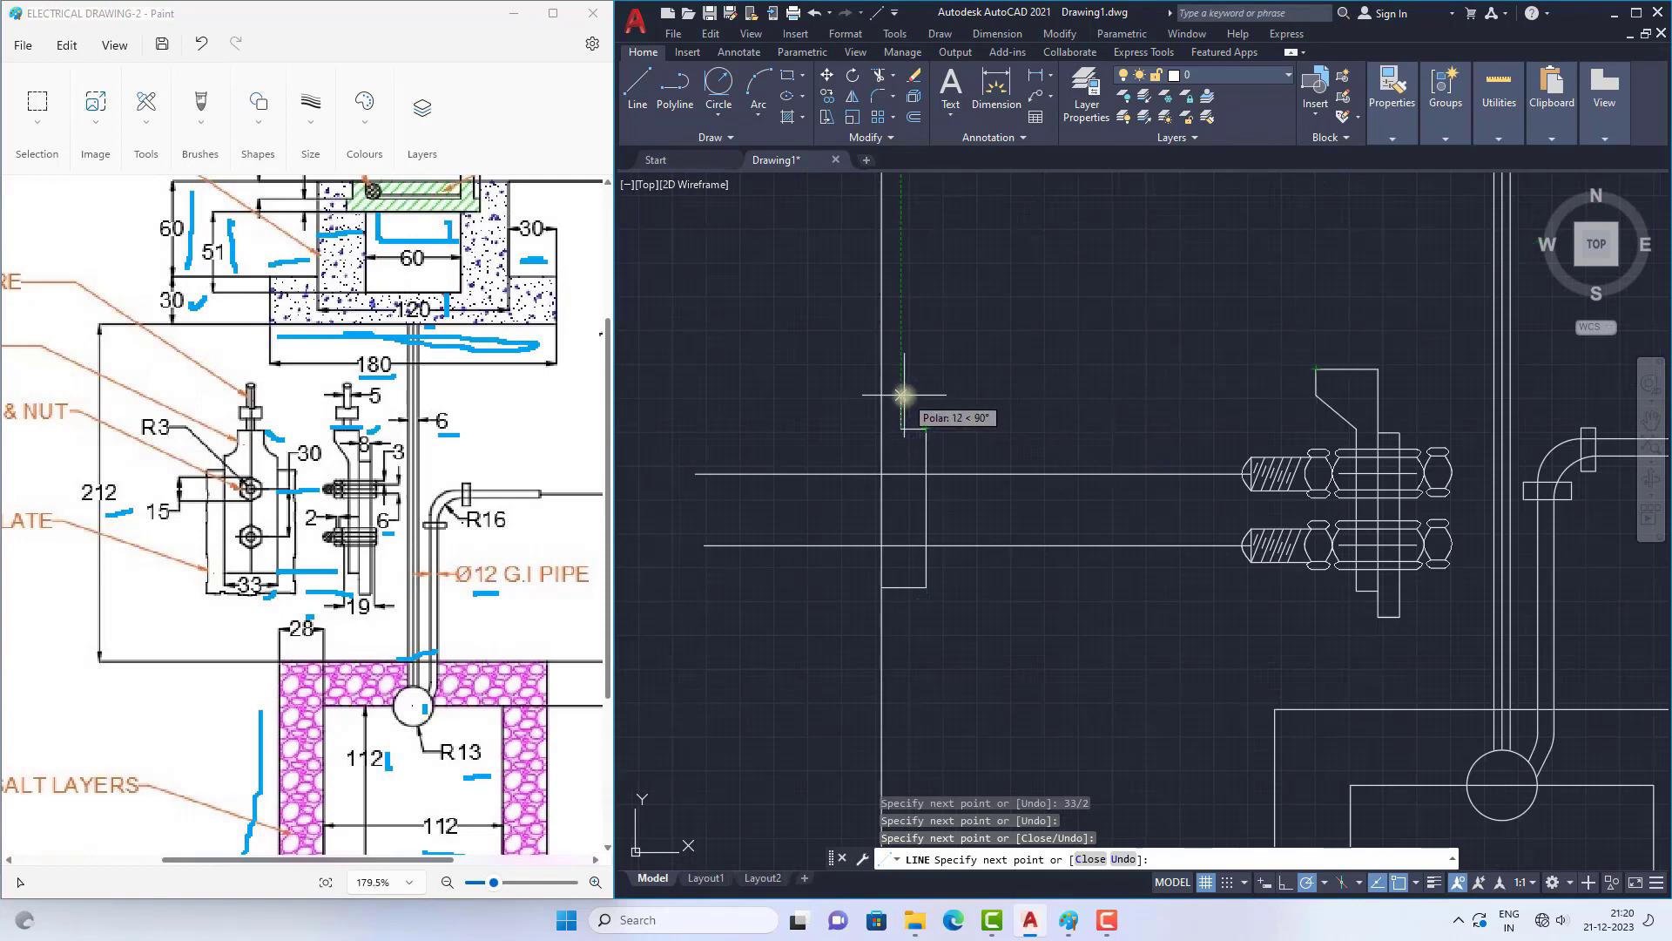
click(951, 373)
scroll(876, 384, up, 2)
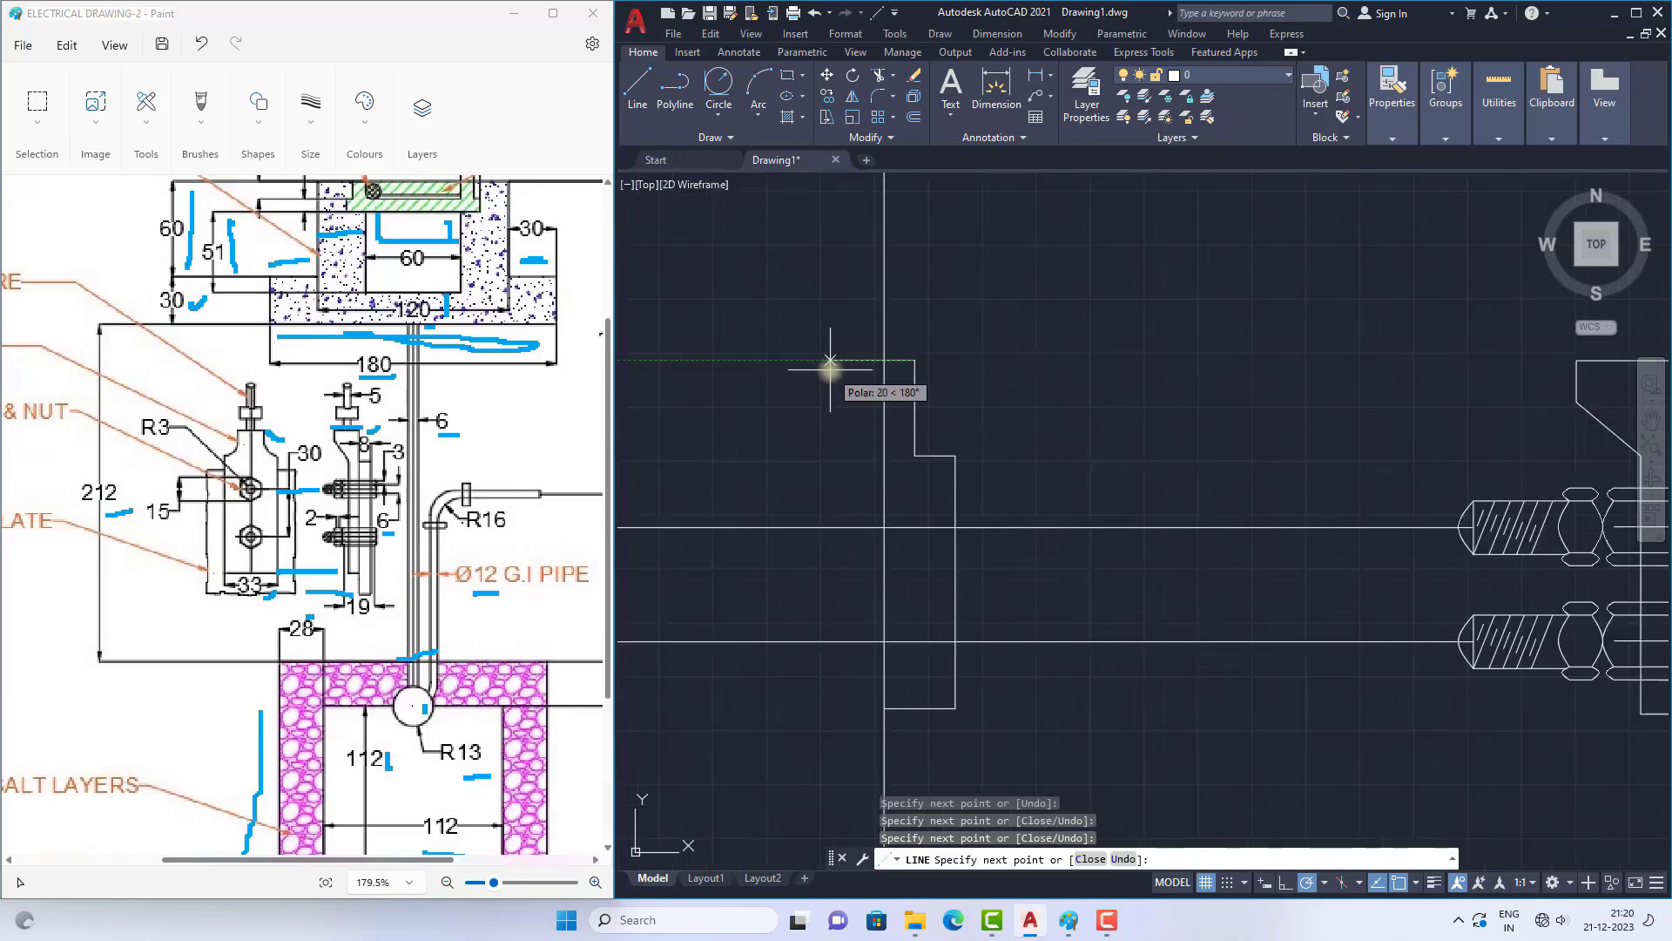
key(Escape)
Step: Mirror the thimble's four right-half outline segments about the vertical centre line, keeping the source objects
click(914, 385)
click(931, 450)
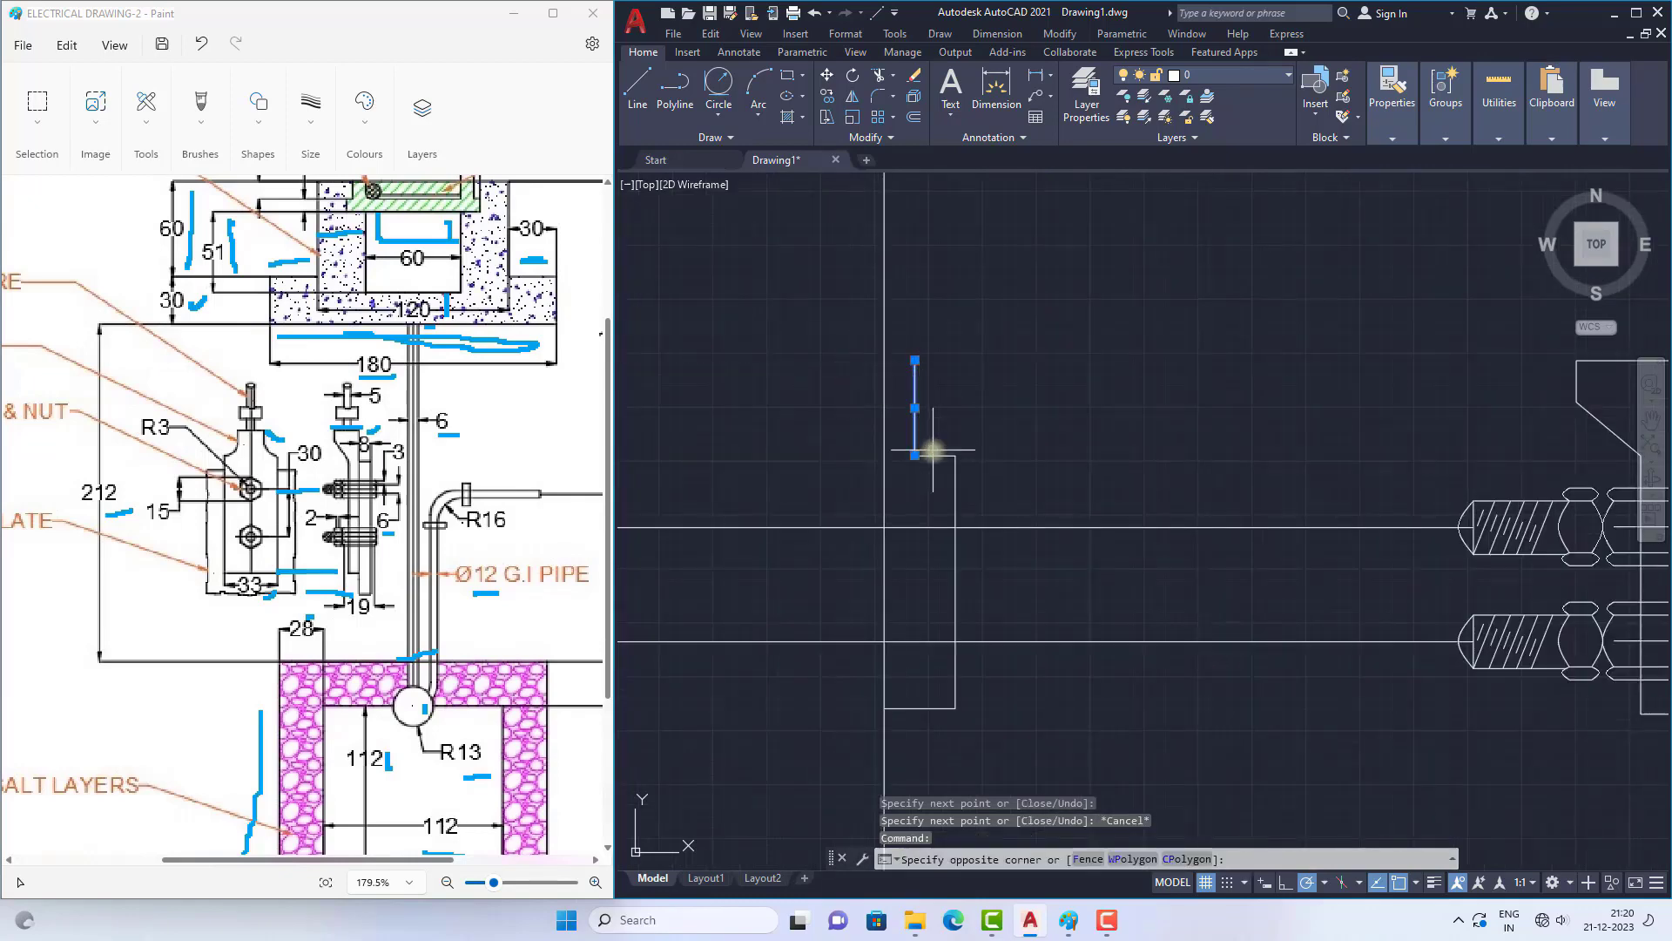
click(933, 461)
click(962, 507)
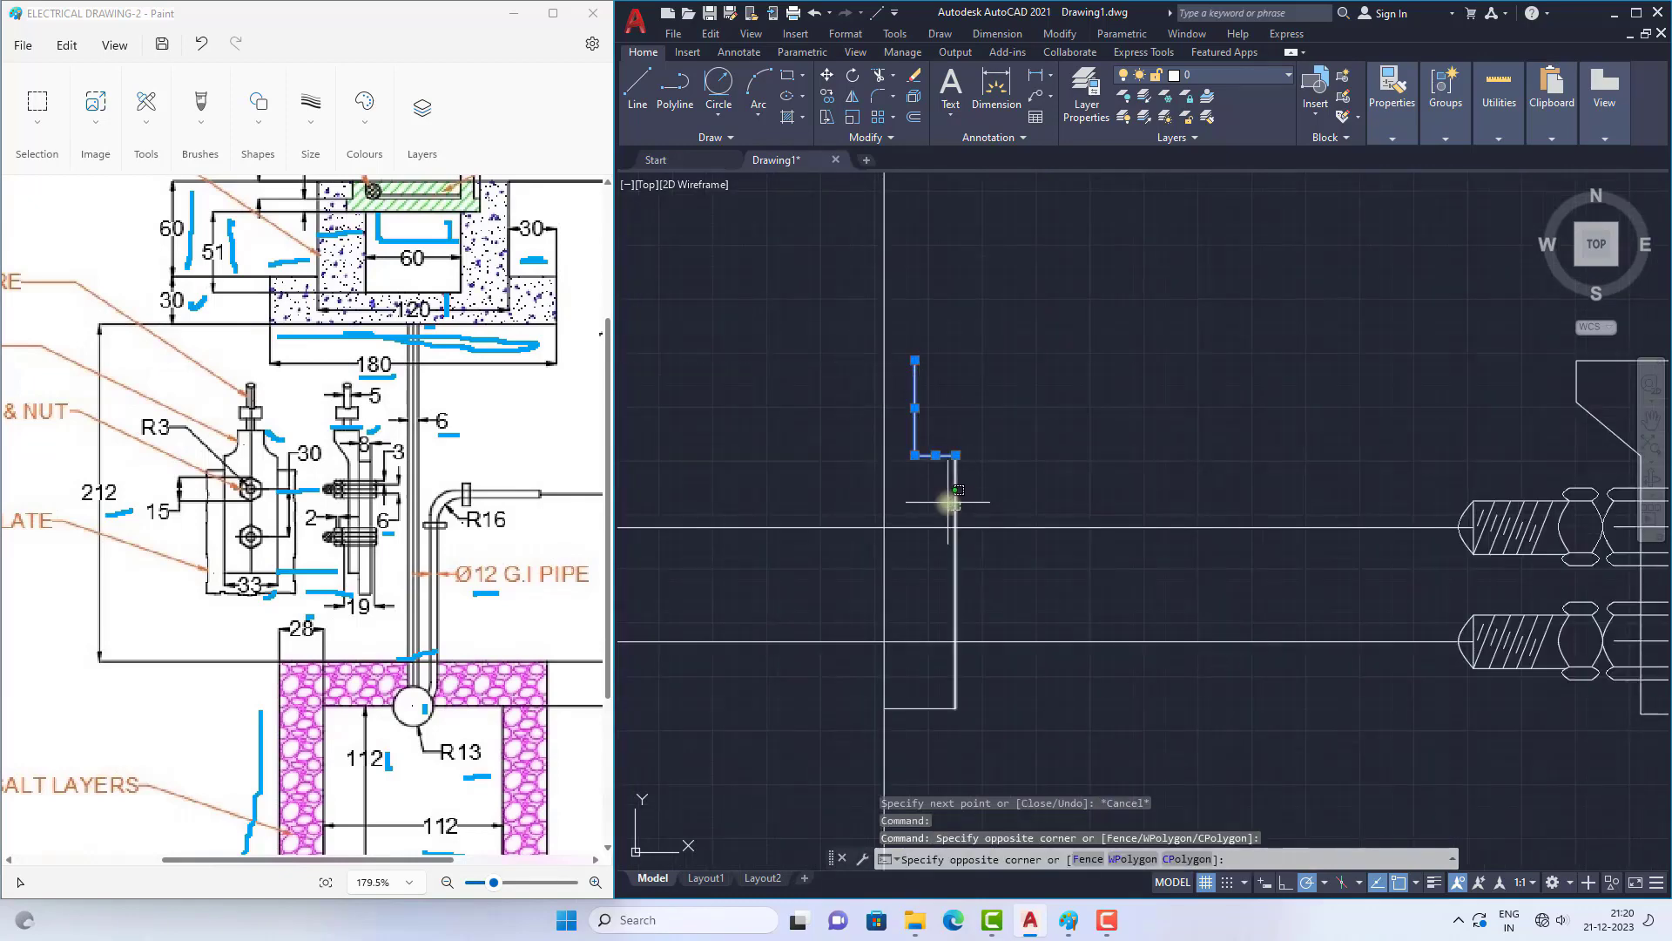
click(952, 501)
click(962, 730)
click(910, 688)
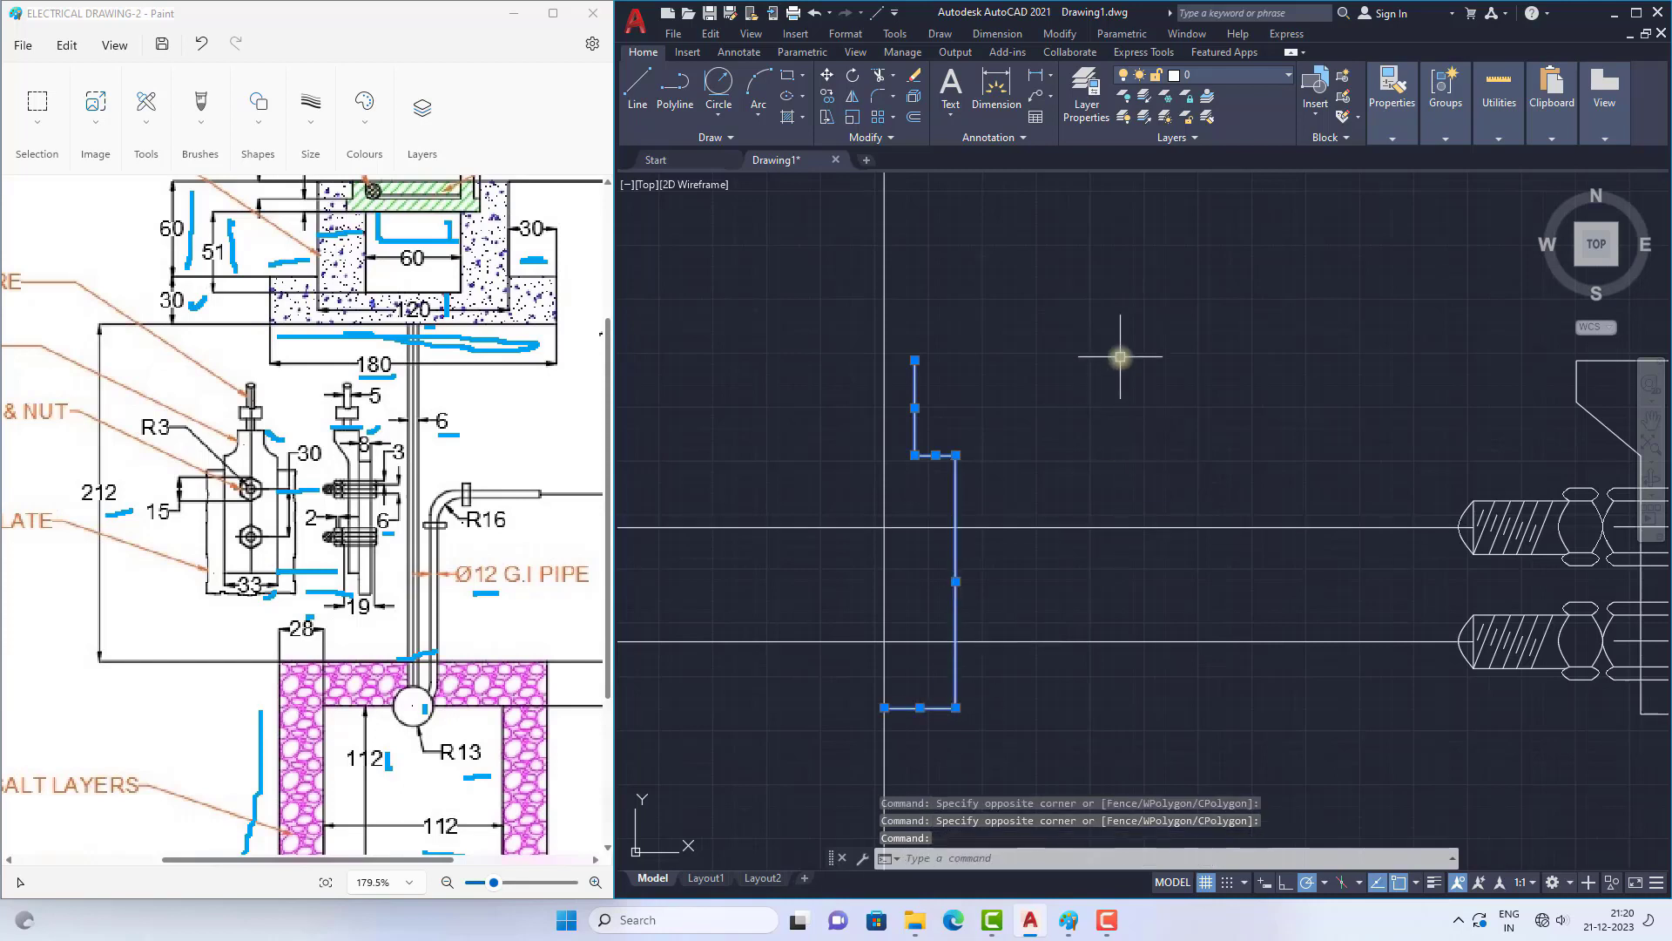
text(mi)
key(Return)
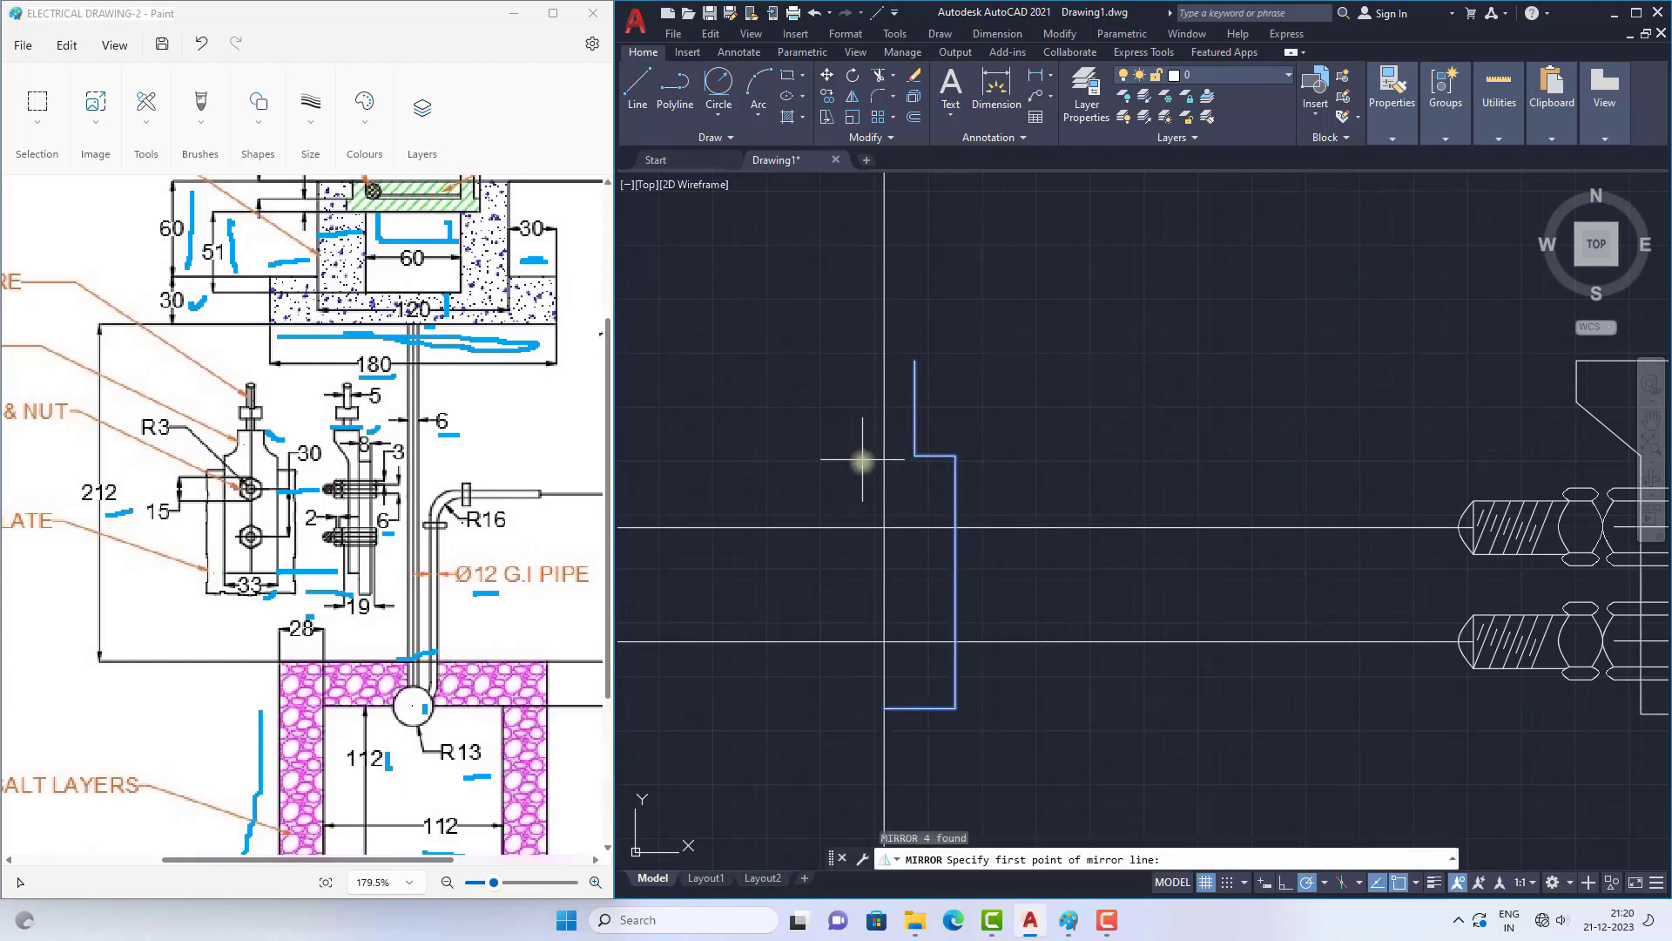
click(883, 526)
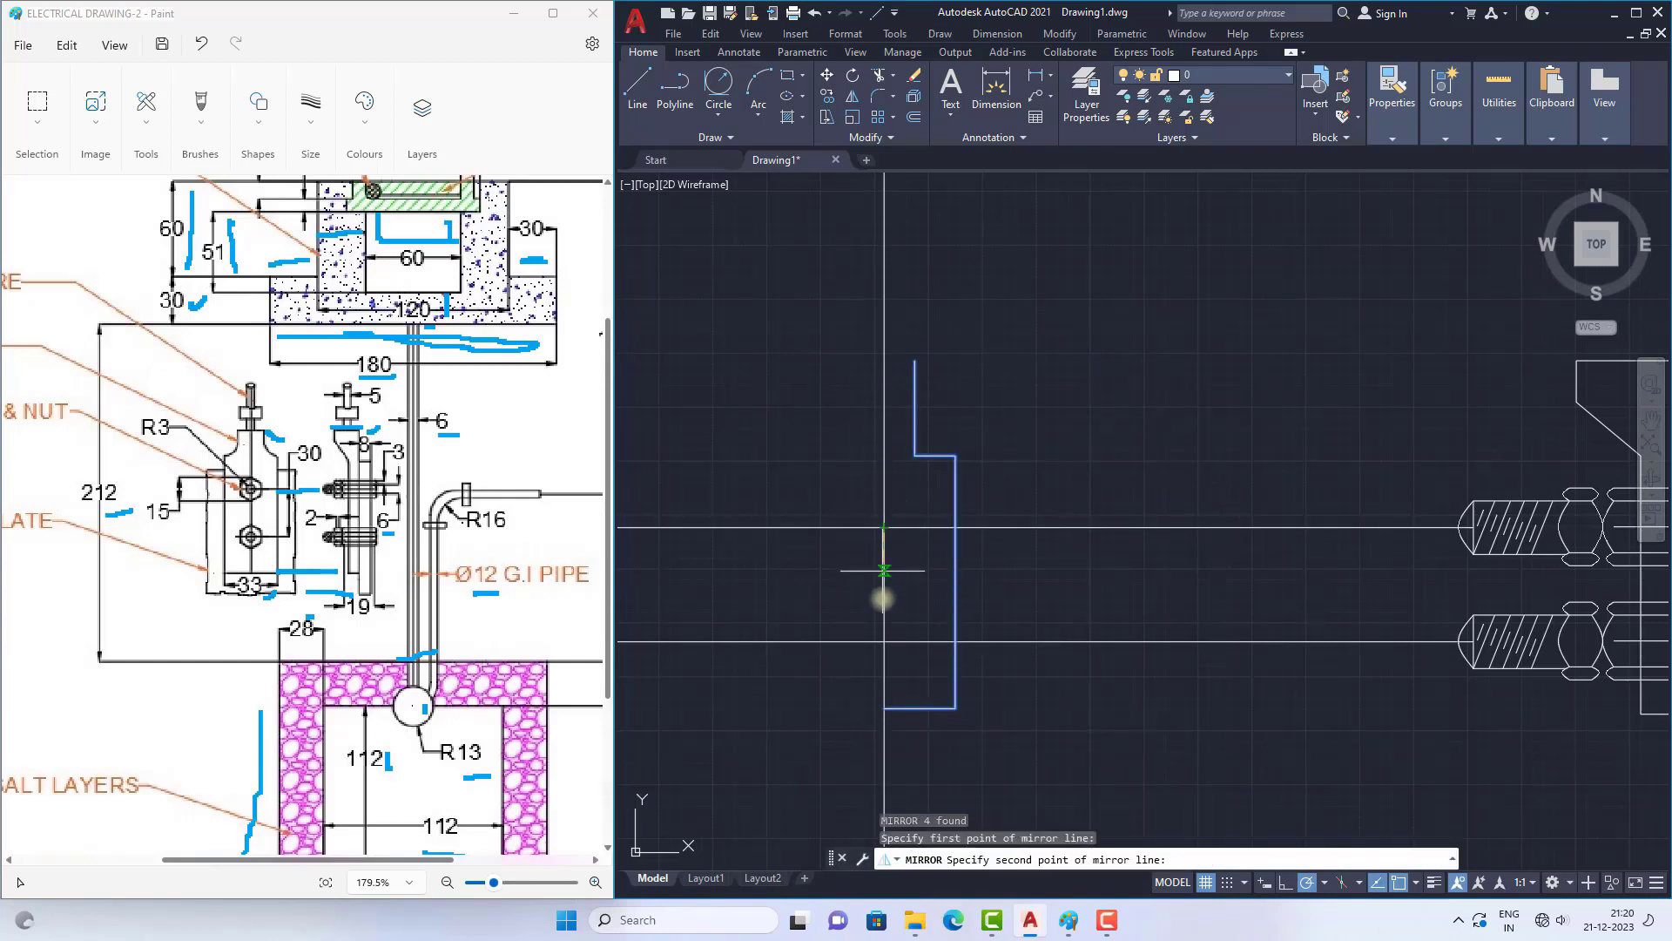
click(883, 641)
key(Return)
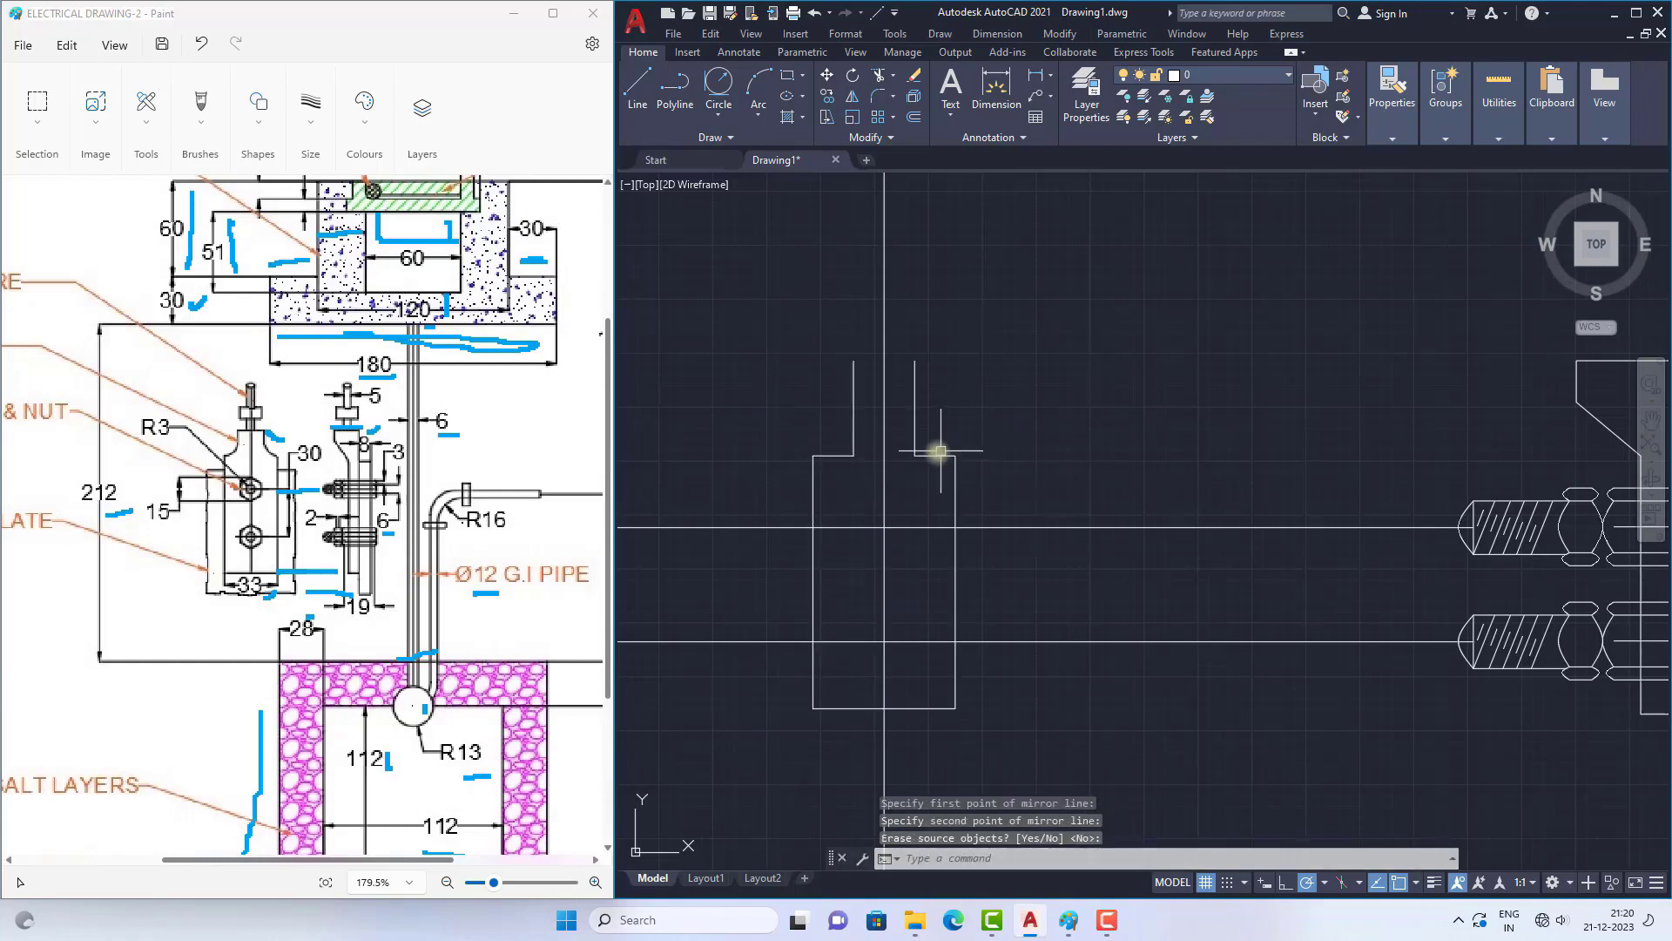
Step: Close the top of the thimble's neck with a horizontal line joining the two neck edges
click(638, 84)
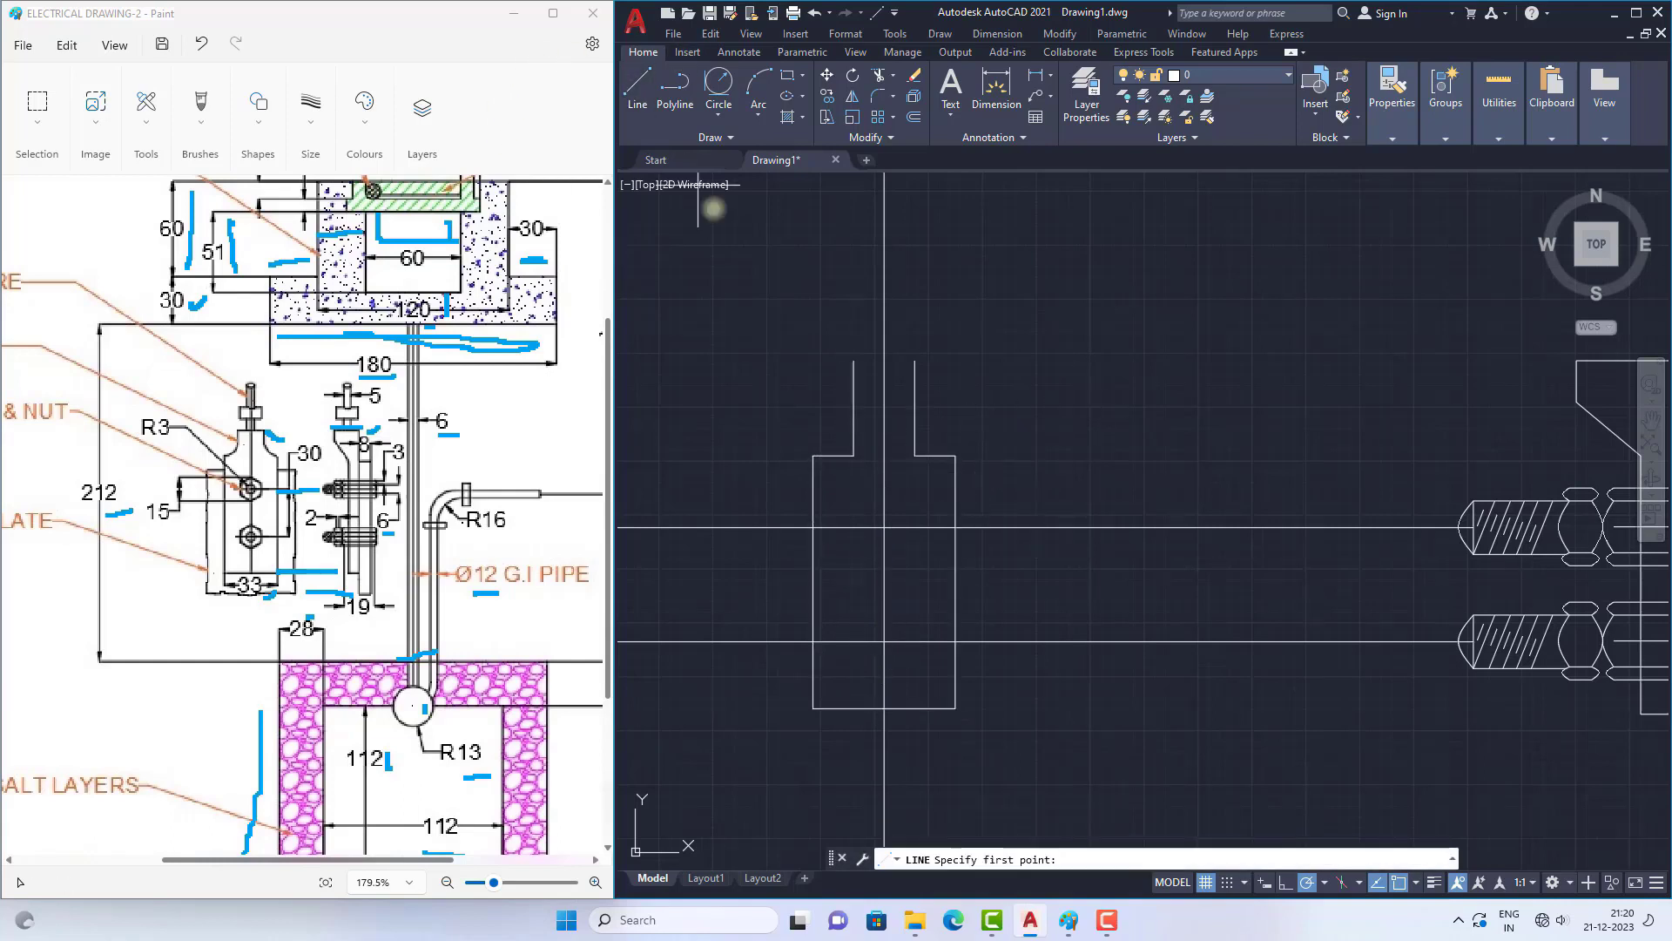
click(853, 359)
click(915, 362)
scroll(958, 462, up, 2)
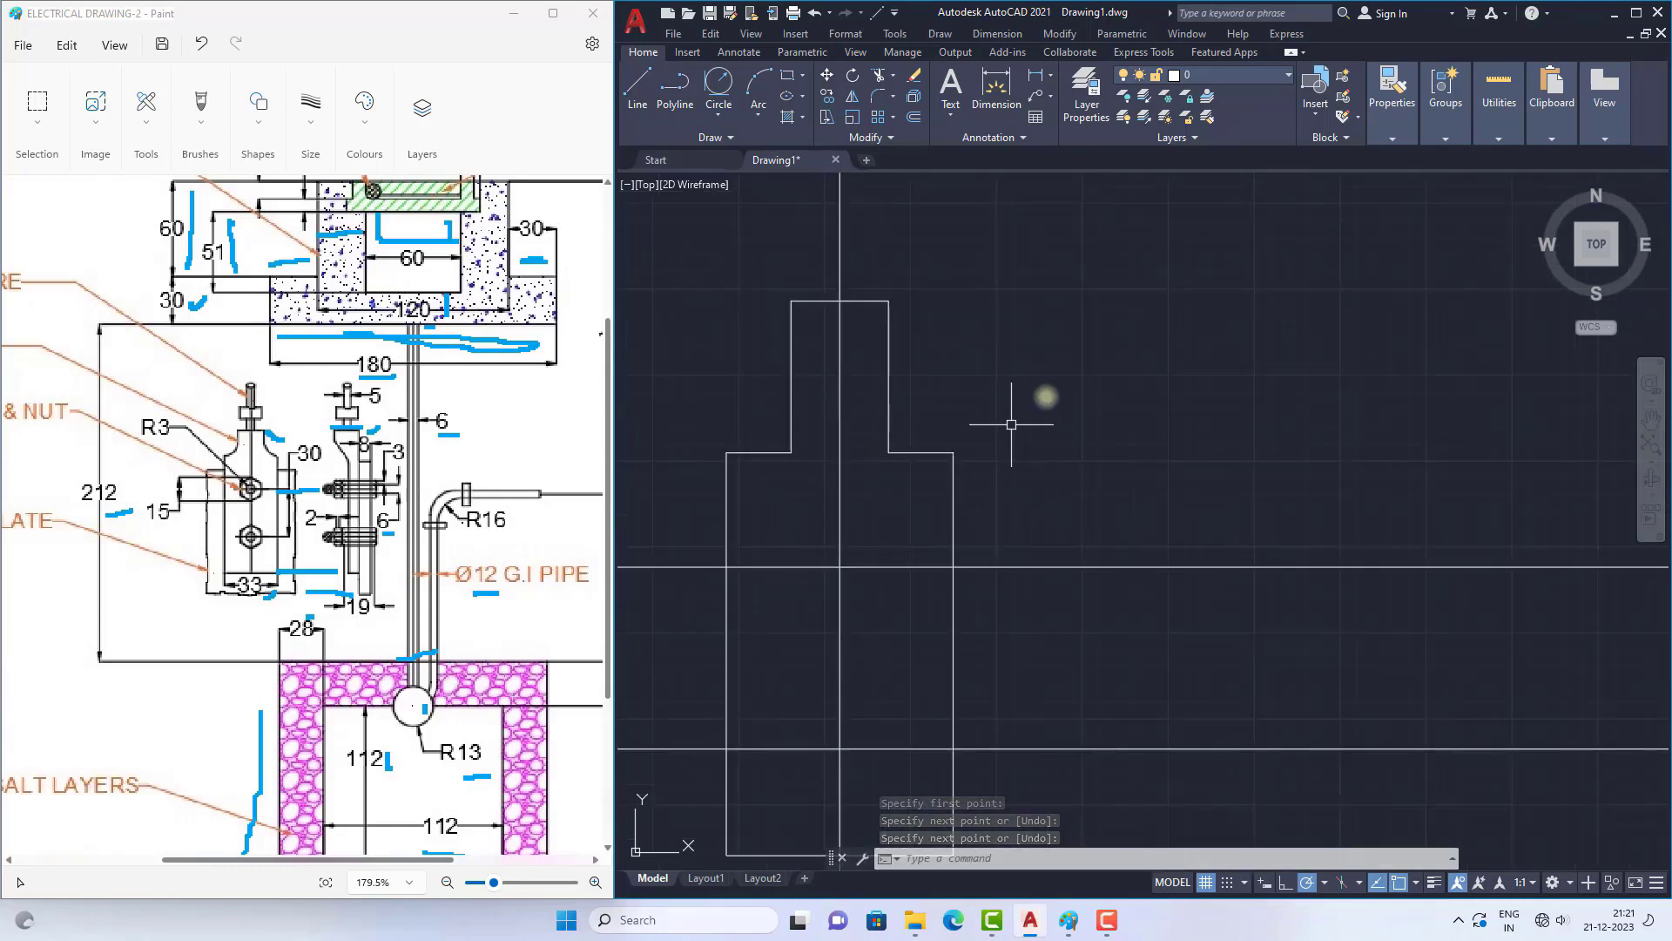
key(Return)
Step: Fillet the corner between the thimble's right neck edge and right shoulder with a radius of 5
text(f)
key(Return)
text(r)
key(Return)
text(5)
key(Return)
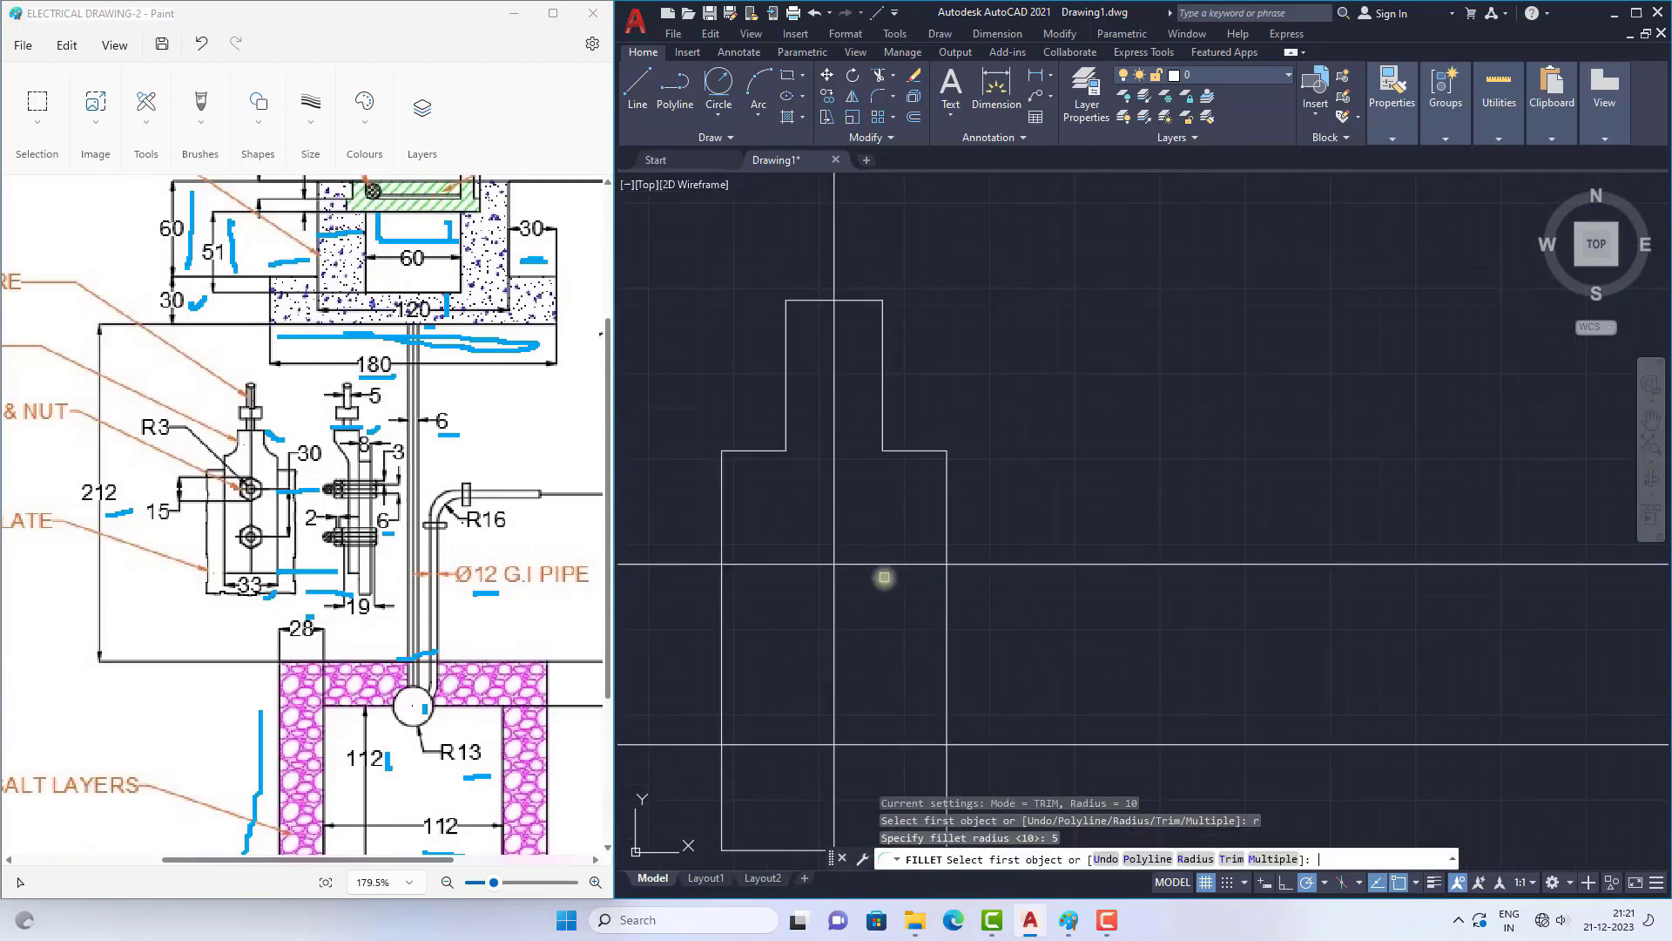
click(885, 406)
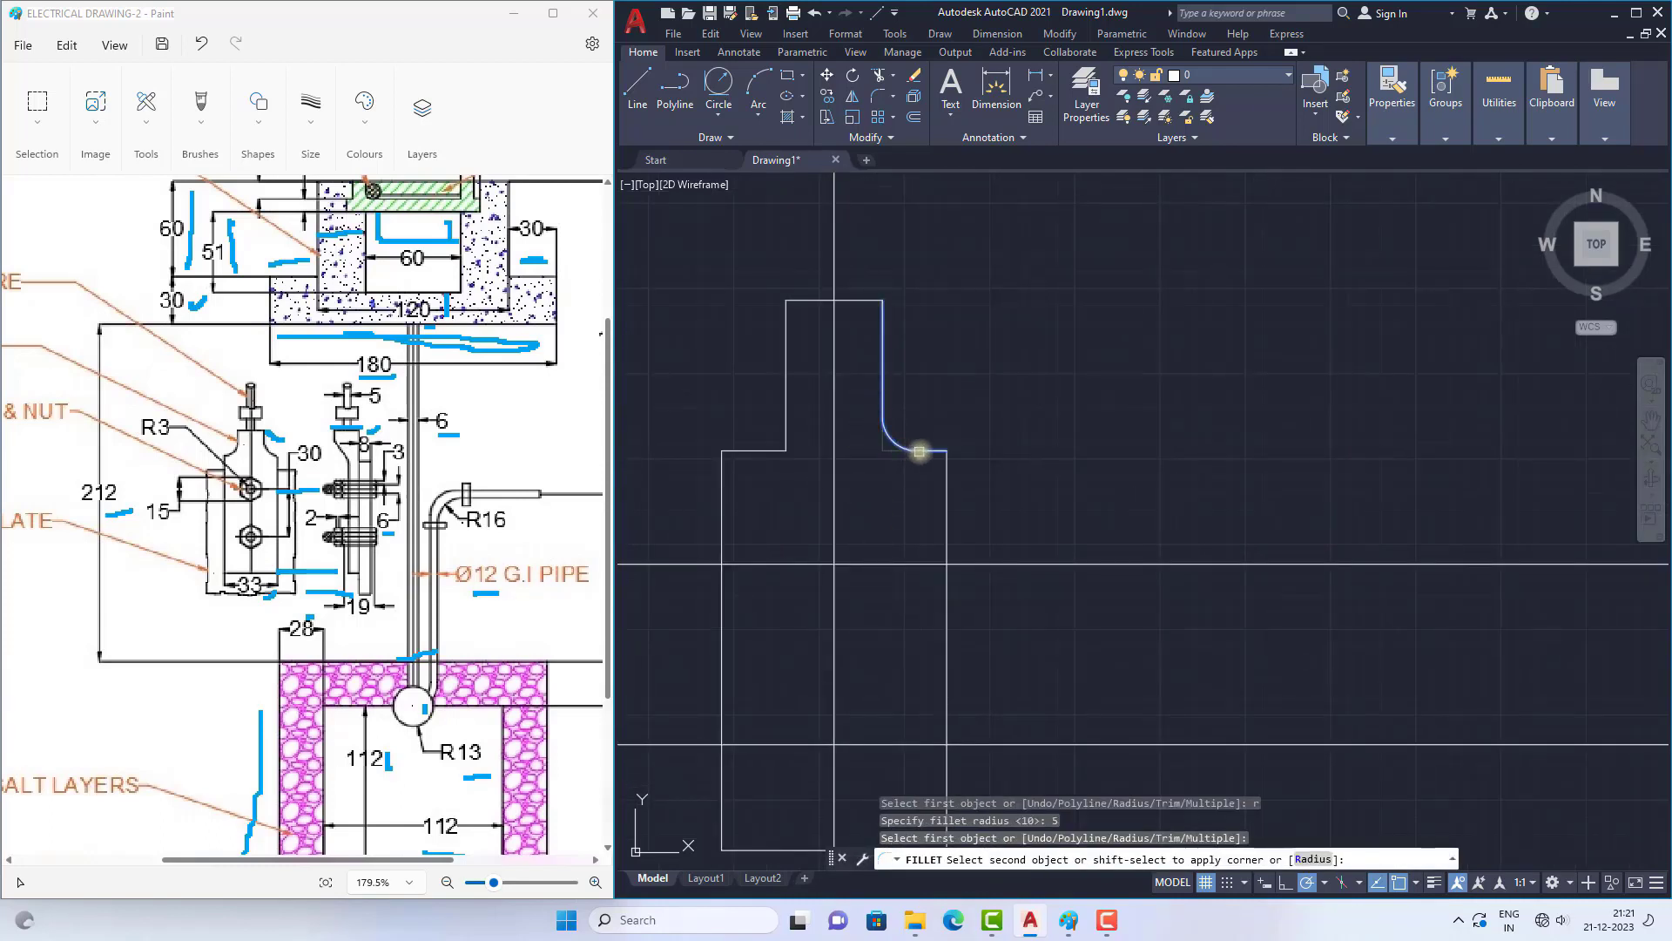
click(919, 452)
scroll(902, 445, down, 4)
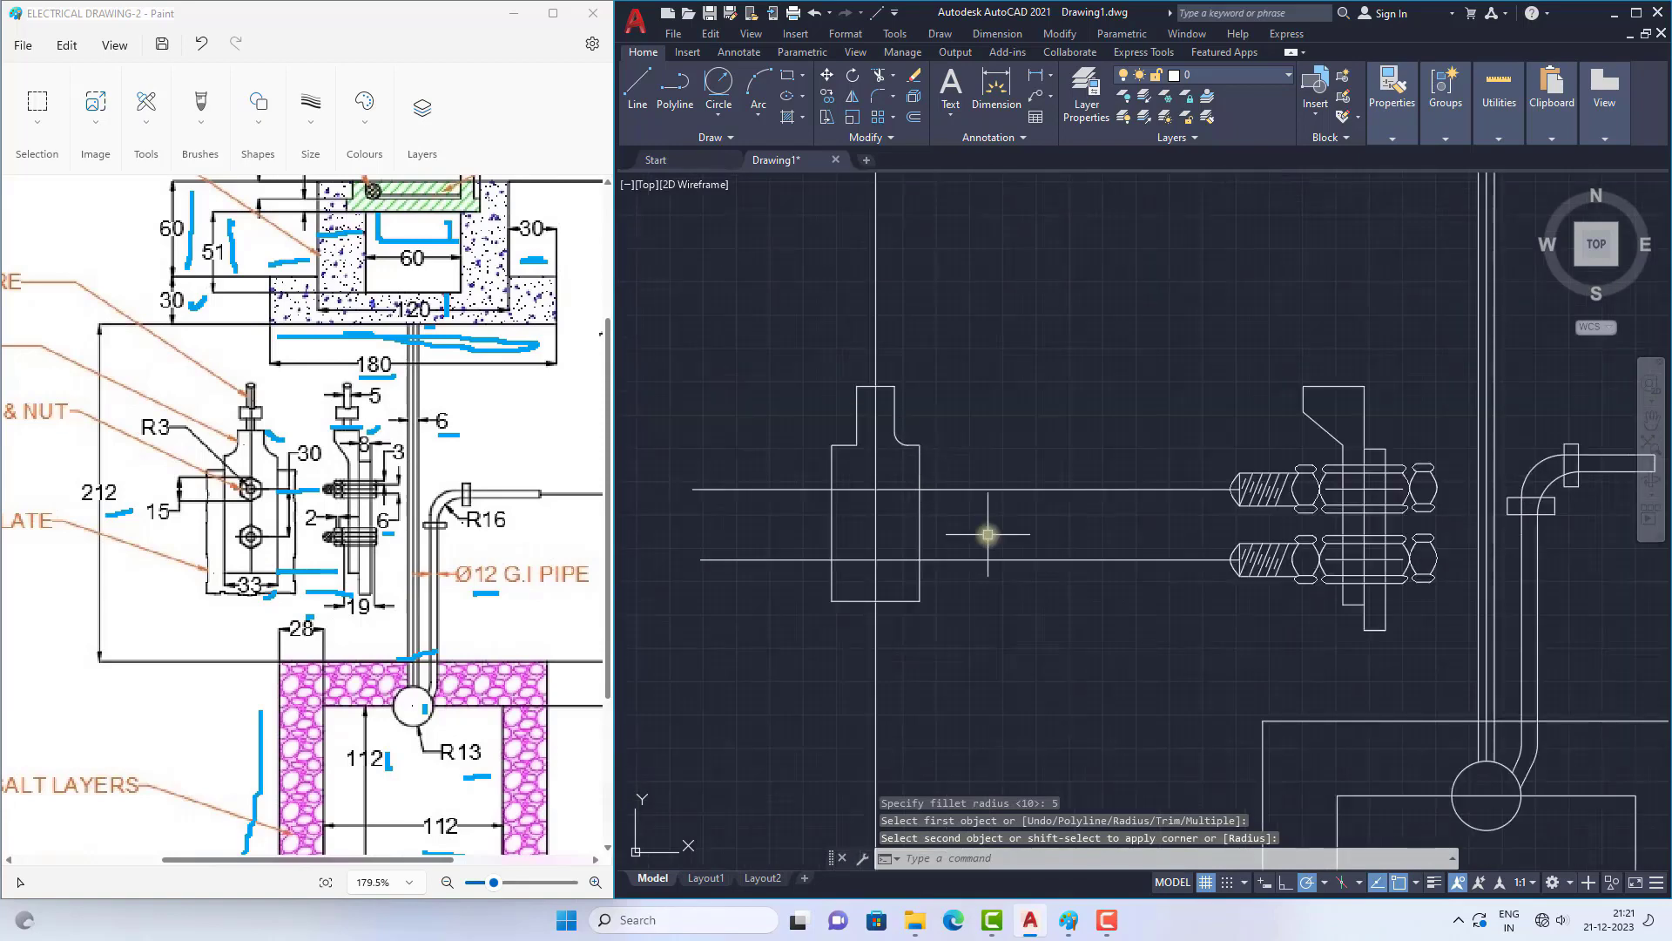
scroll(907, 443, up, 8)
key(Escape)
key(Escape)
scroll(878, 430, down, 6)
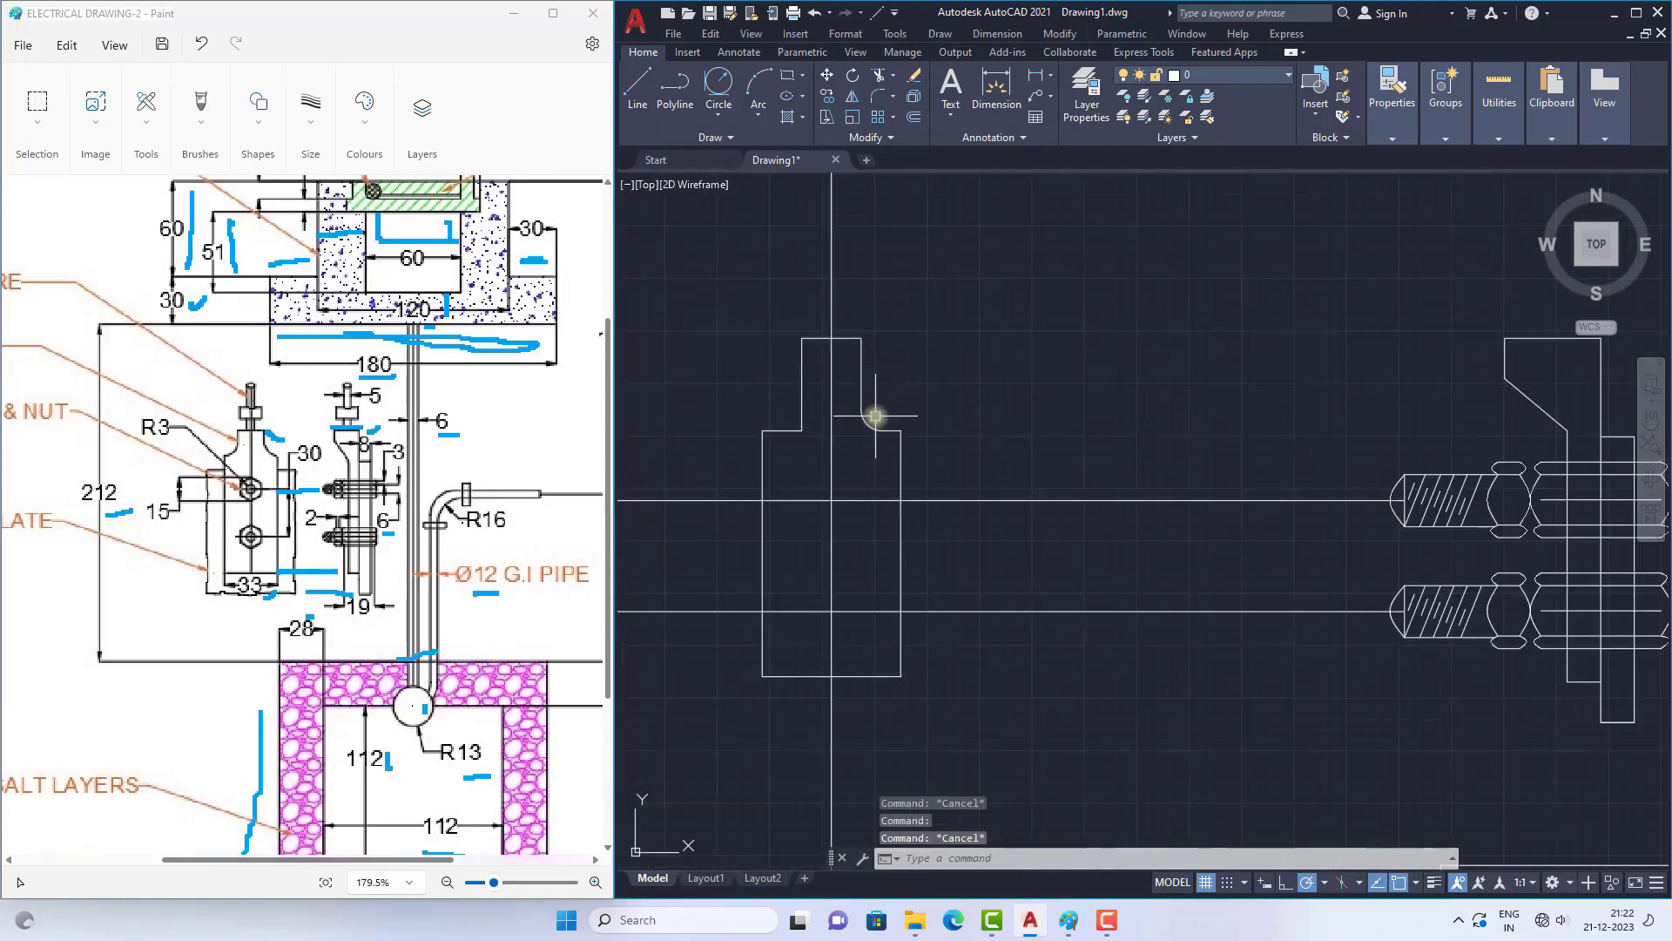
Step: Fillet the corner between the thimble's left neck edge and left shoulder with the same radius of 5
scroll(828, 430, up, 3)
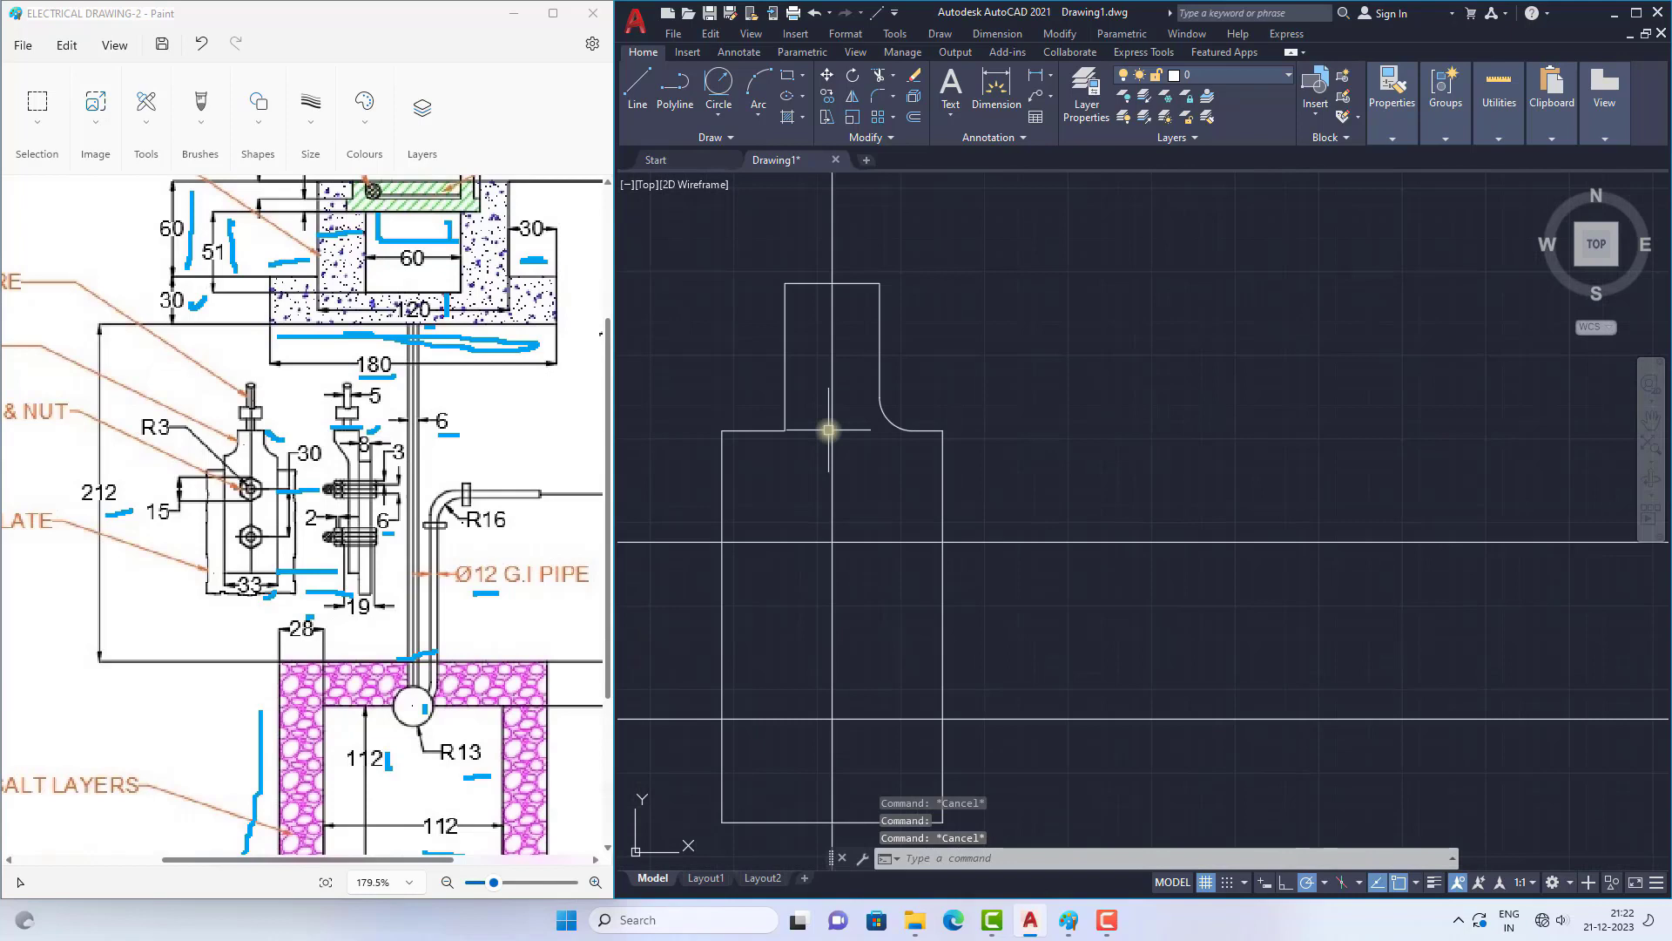
key(Return)
text(r)
key(Return)
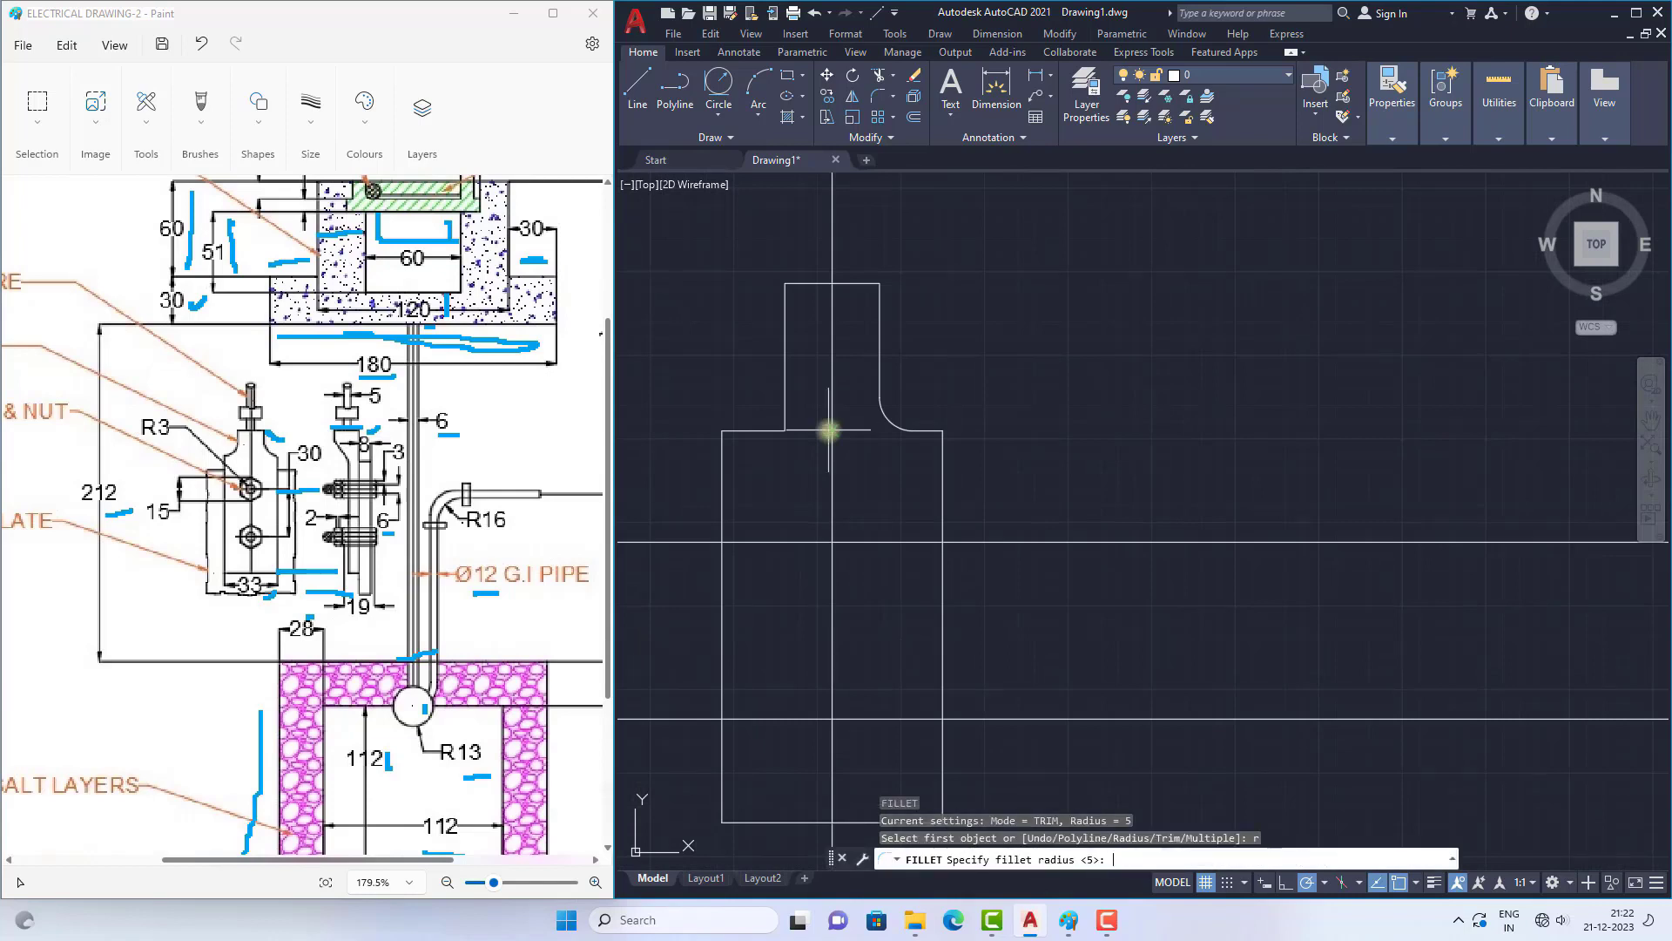
key(Return)
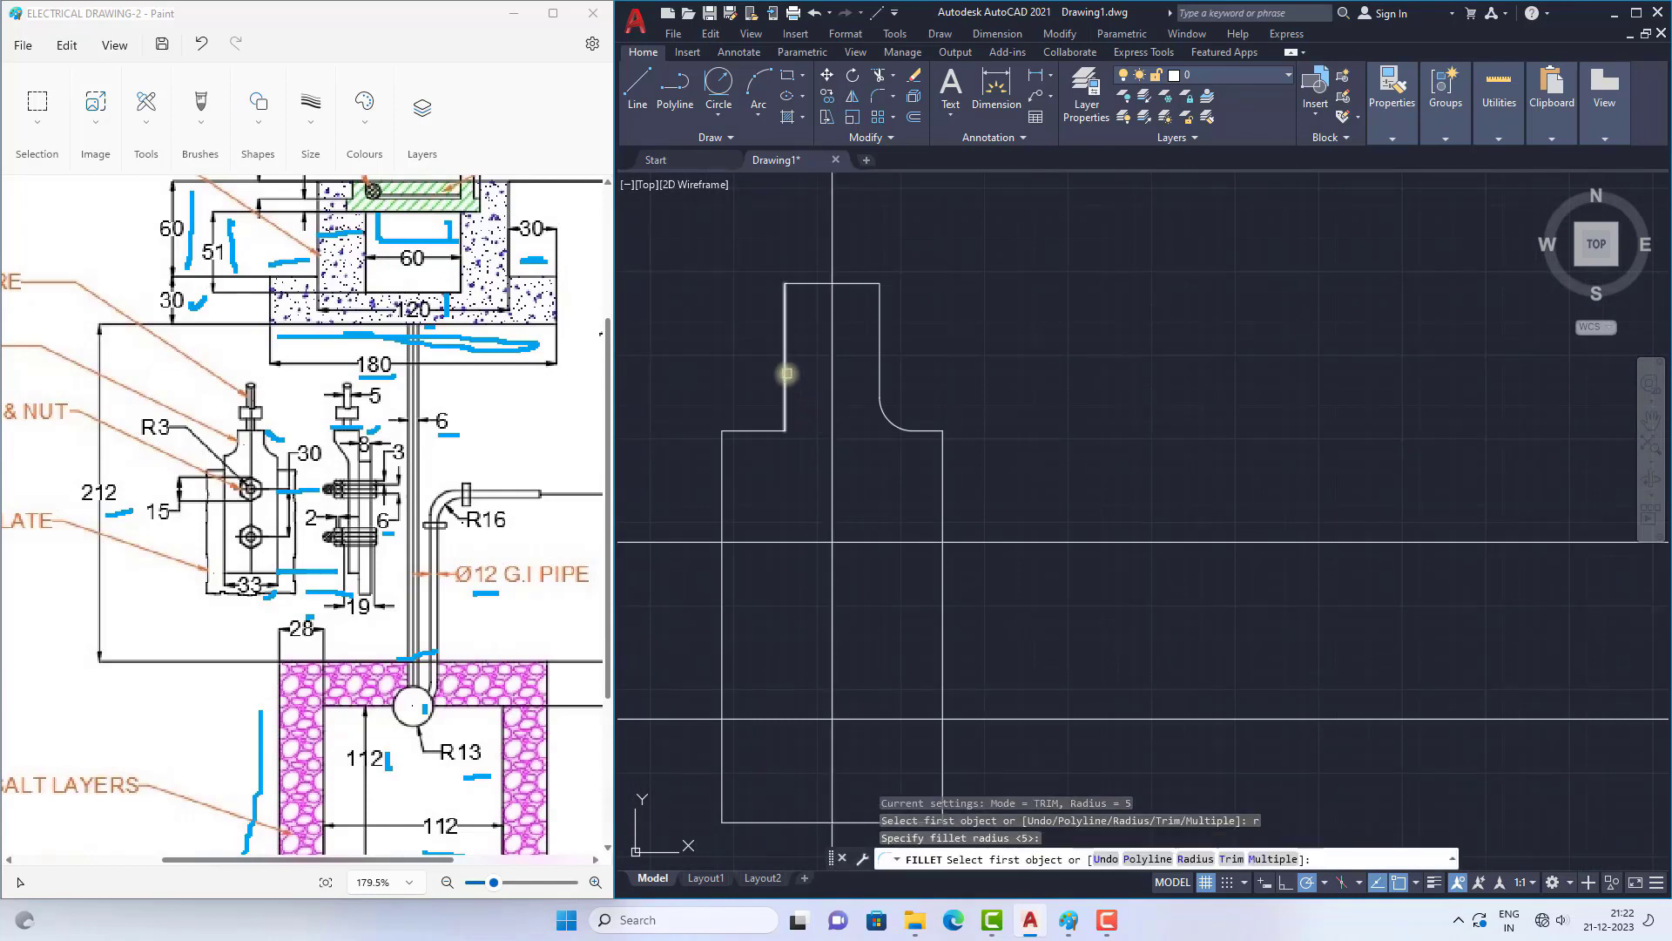
click(786, 373)
click(746, 432)
scroll(896, 357, down, 5)
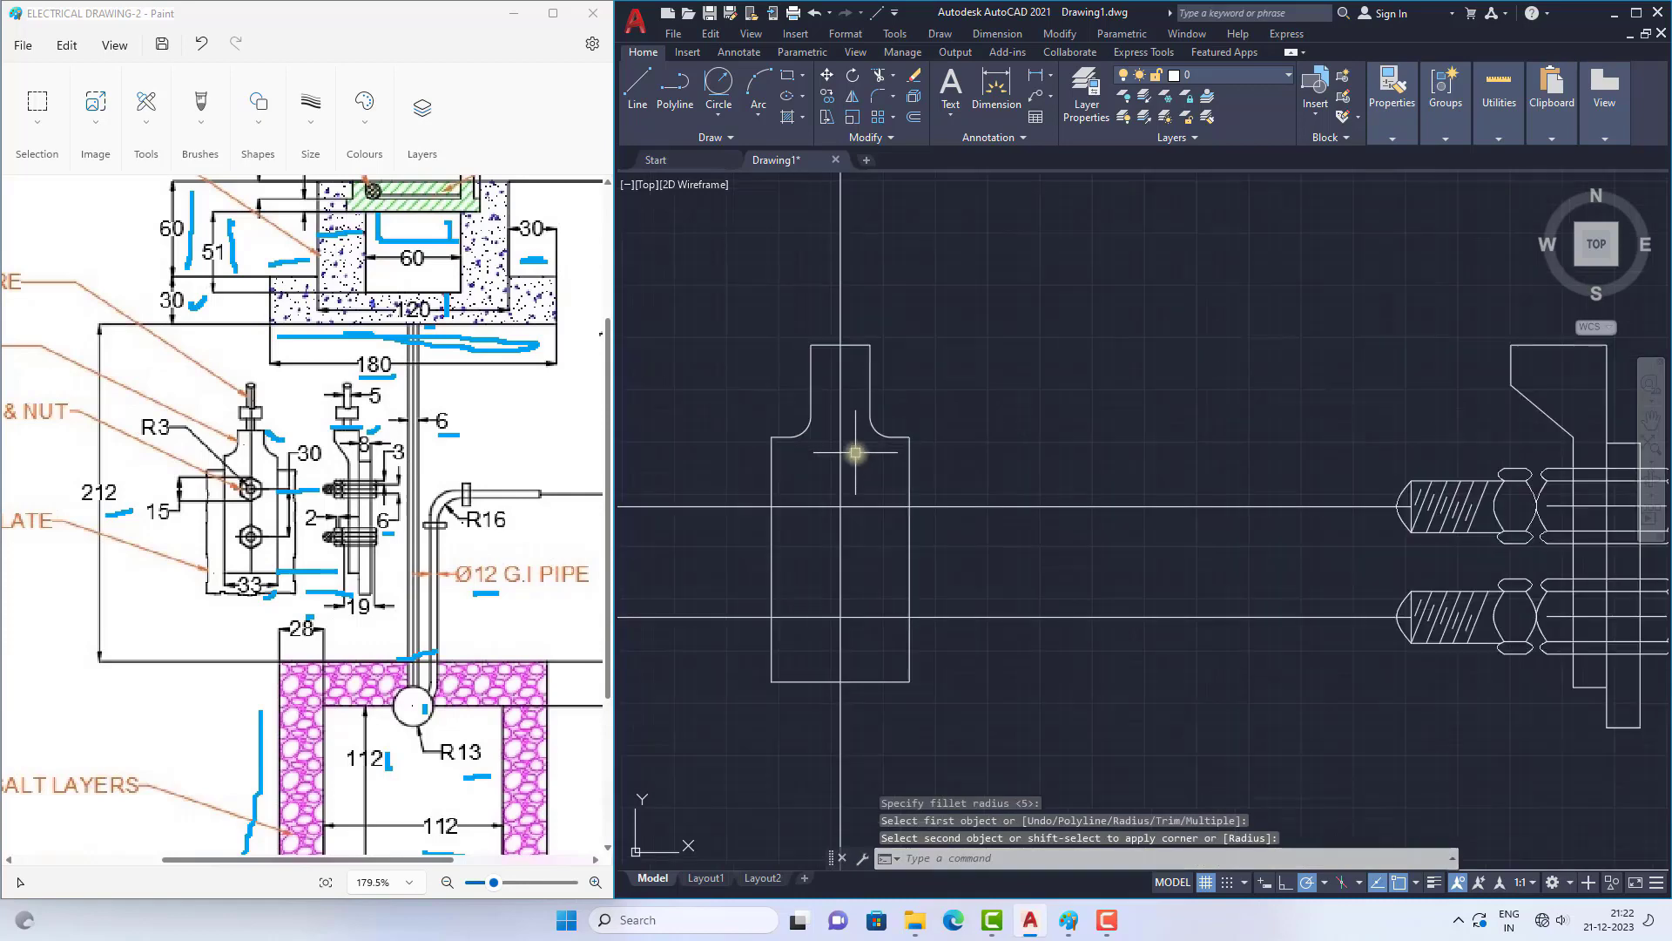
Step: Check the bolt radius in the Paint reference and draw a radius 3 circle where the centre line crosses the upper projection line
scroll(868, 516, up, 2)
scroll(868, 517, up, 4)
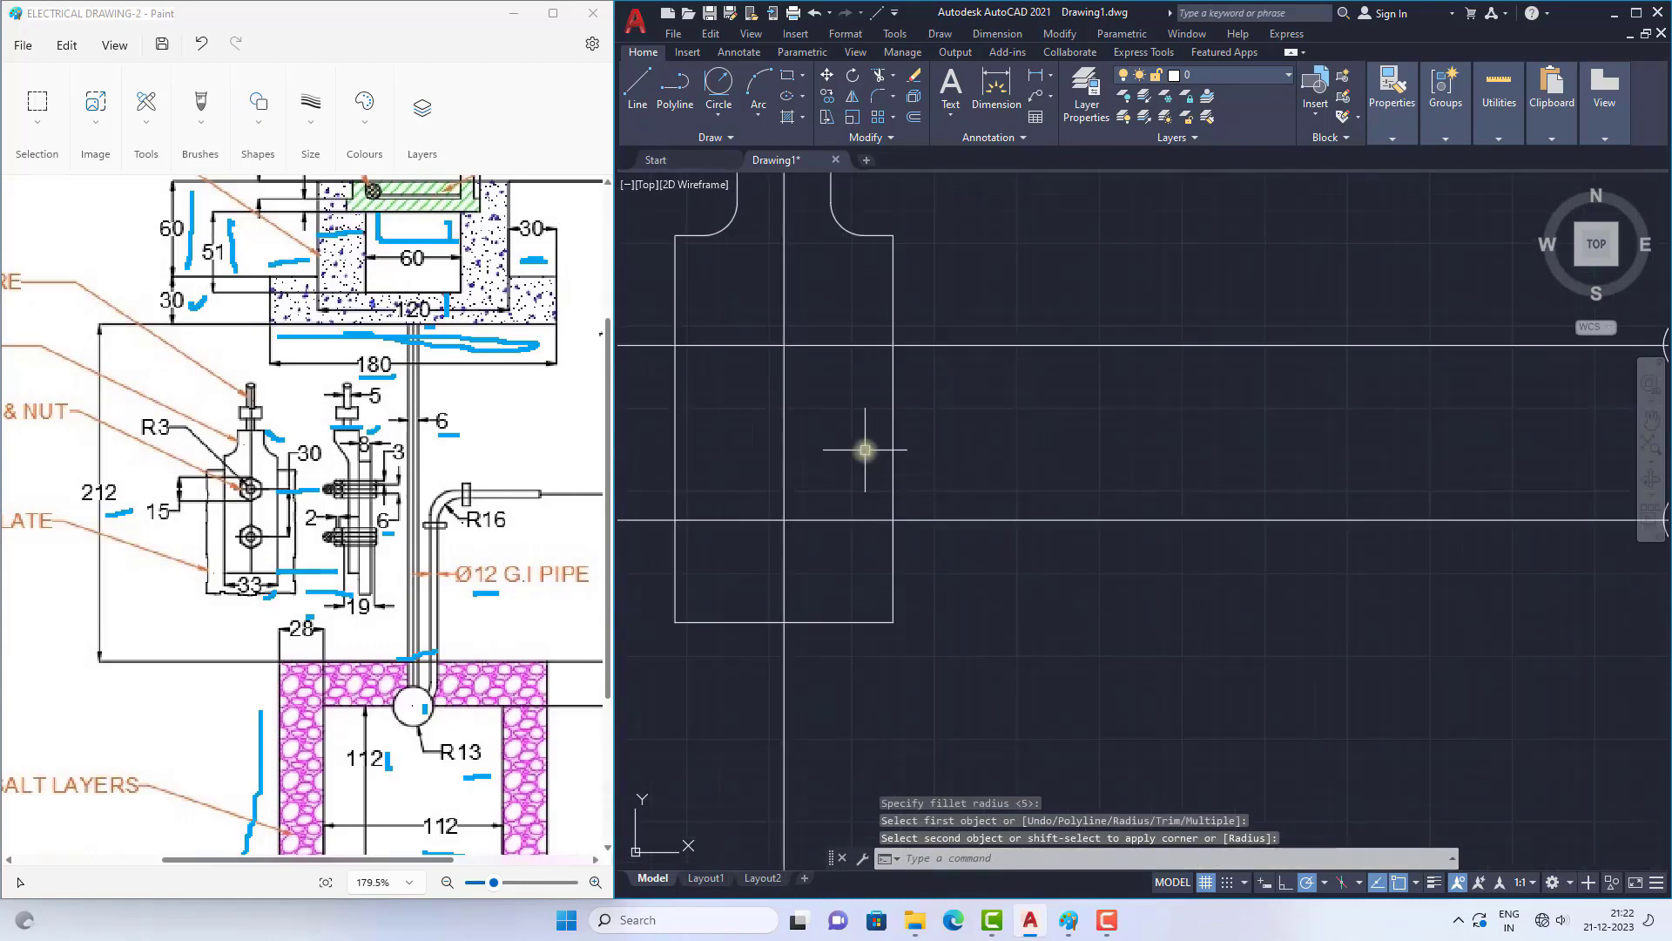
scroll(318, 566, down, 3)
scroll(288, 484, up, 3)
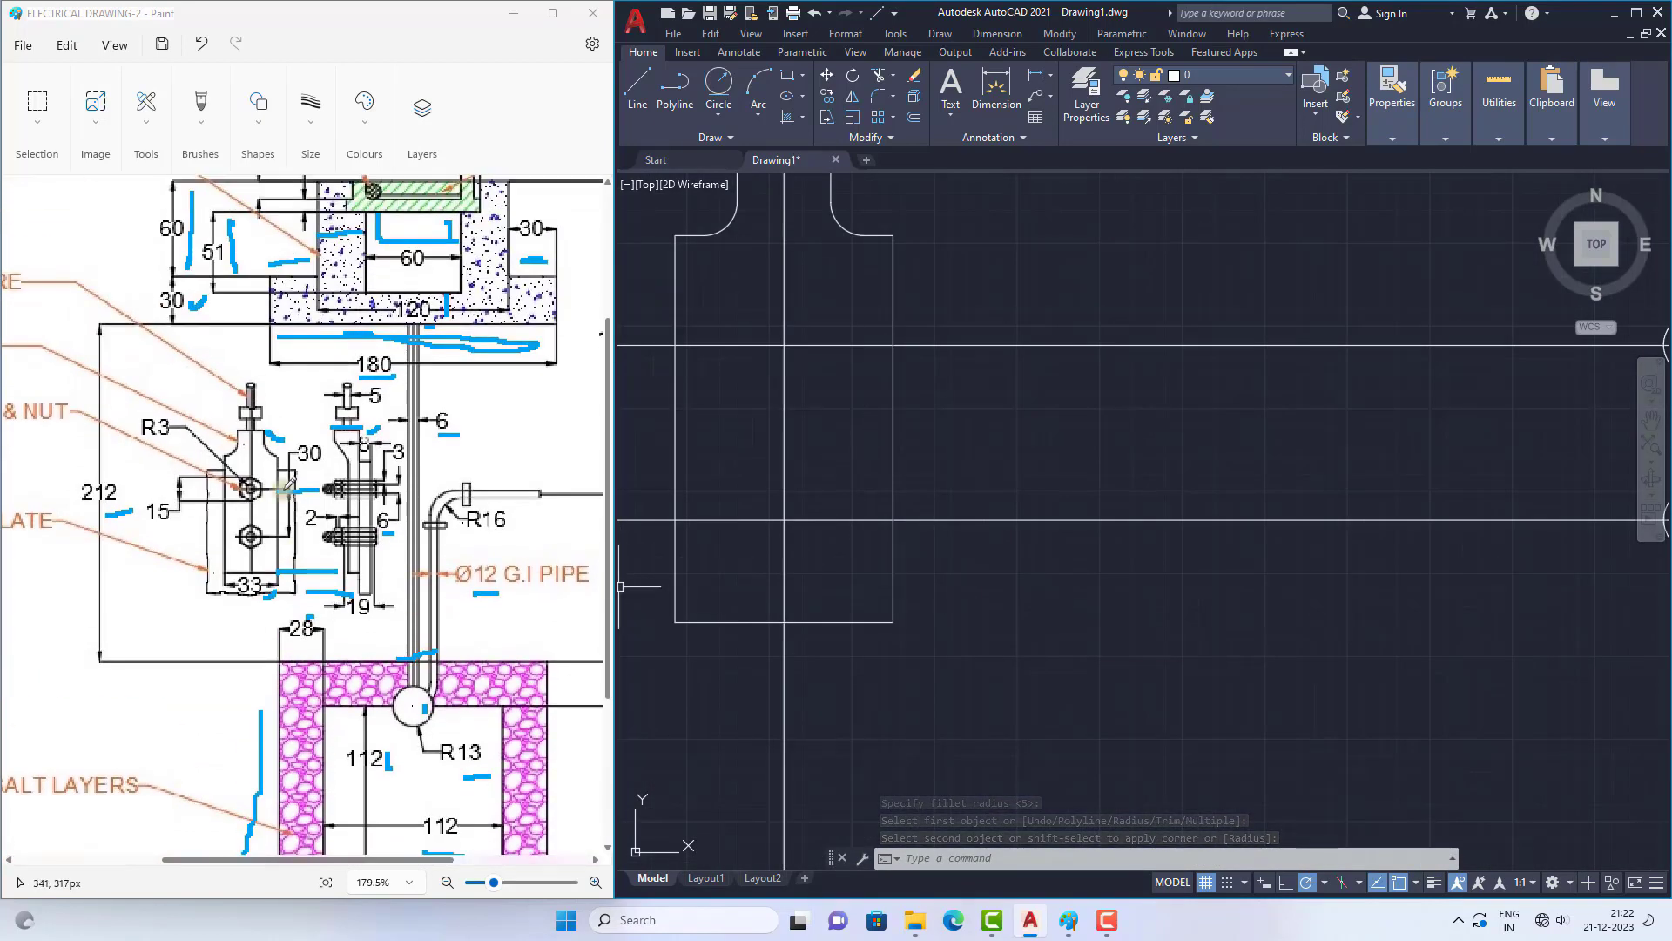
ctrl+scroll(252, 485, down, 5)
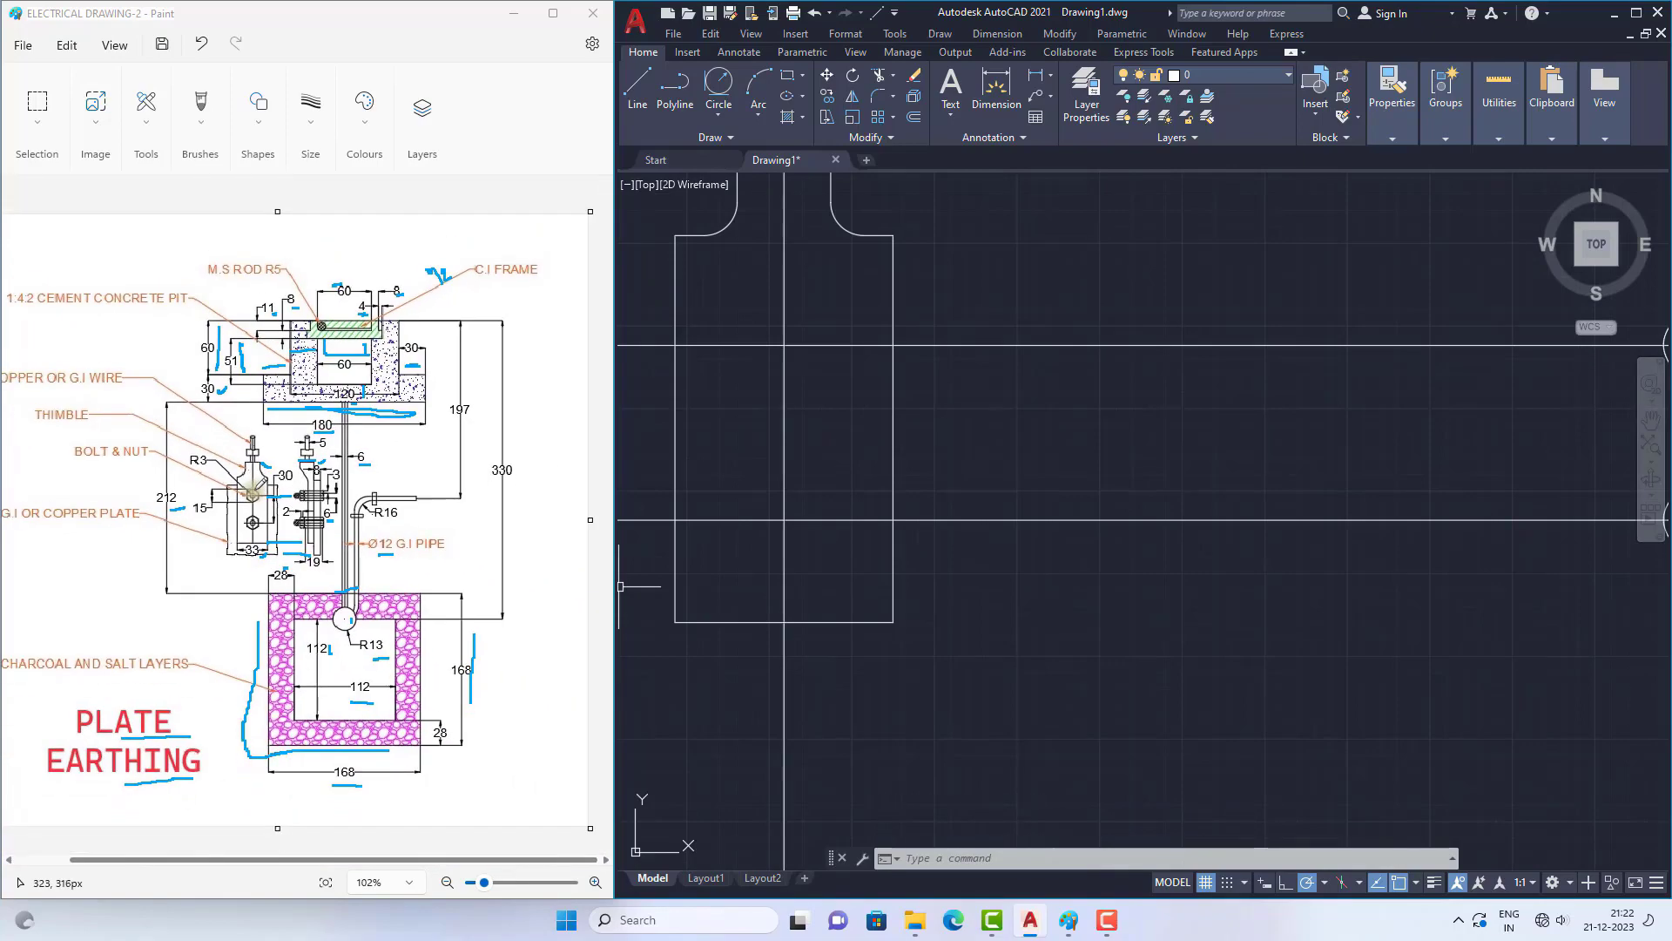
ctrl+scroll(288, 499, up, 3)
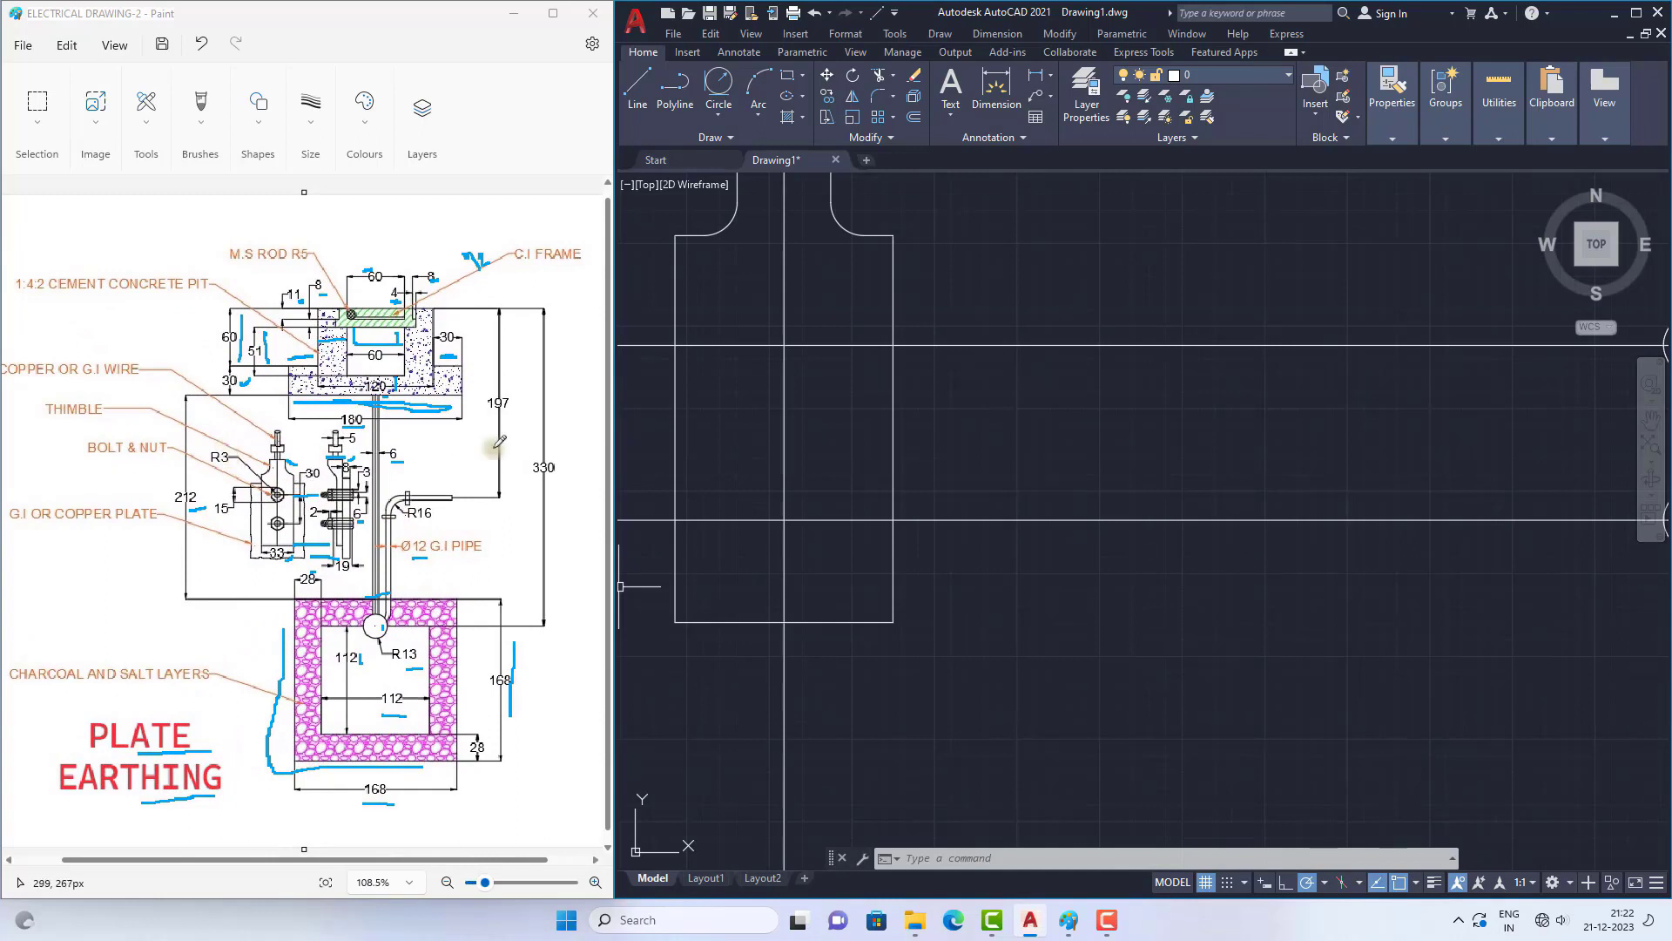
click(719, 112)
click(747, 147)
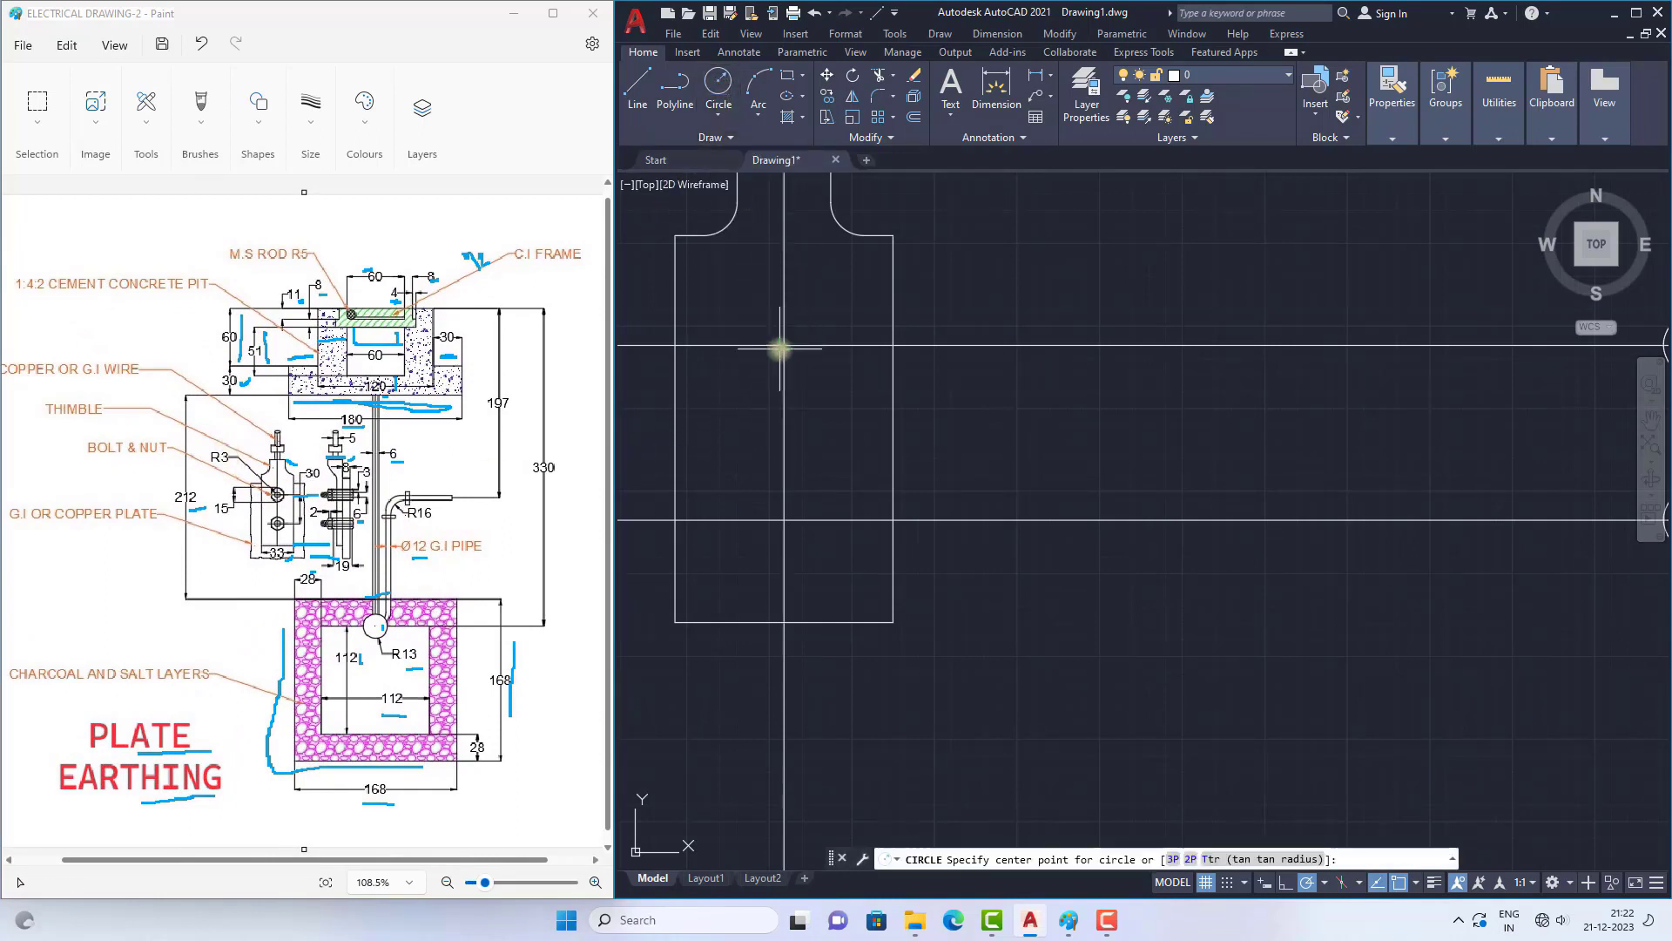
click(783, 346)
text(3)
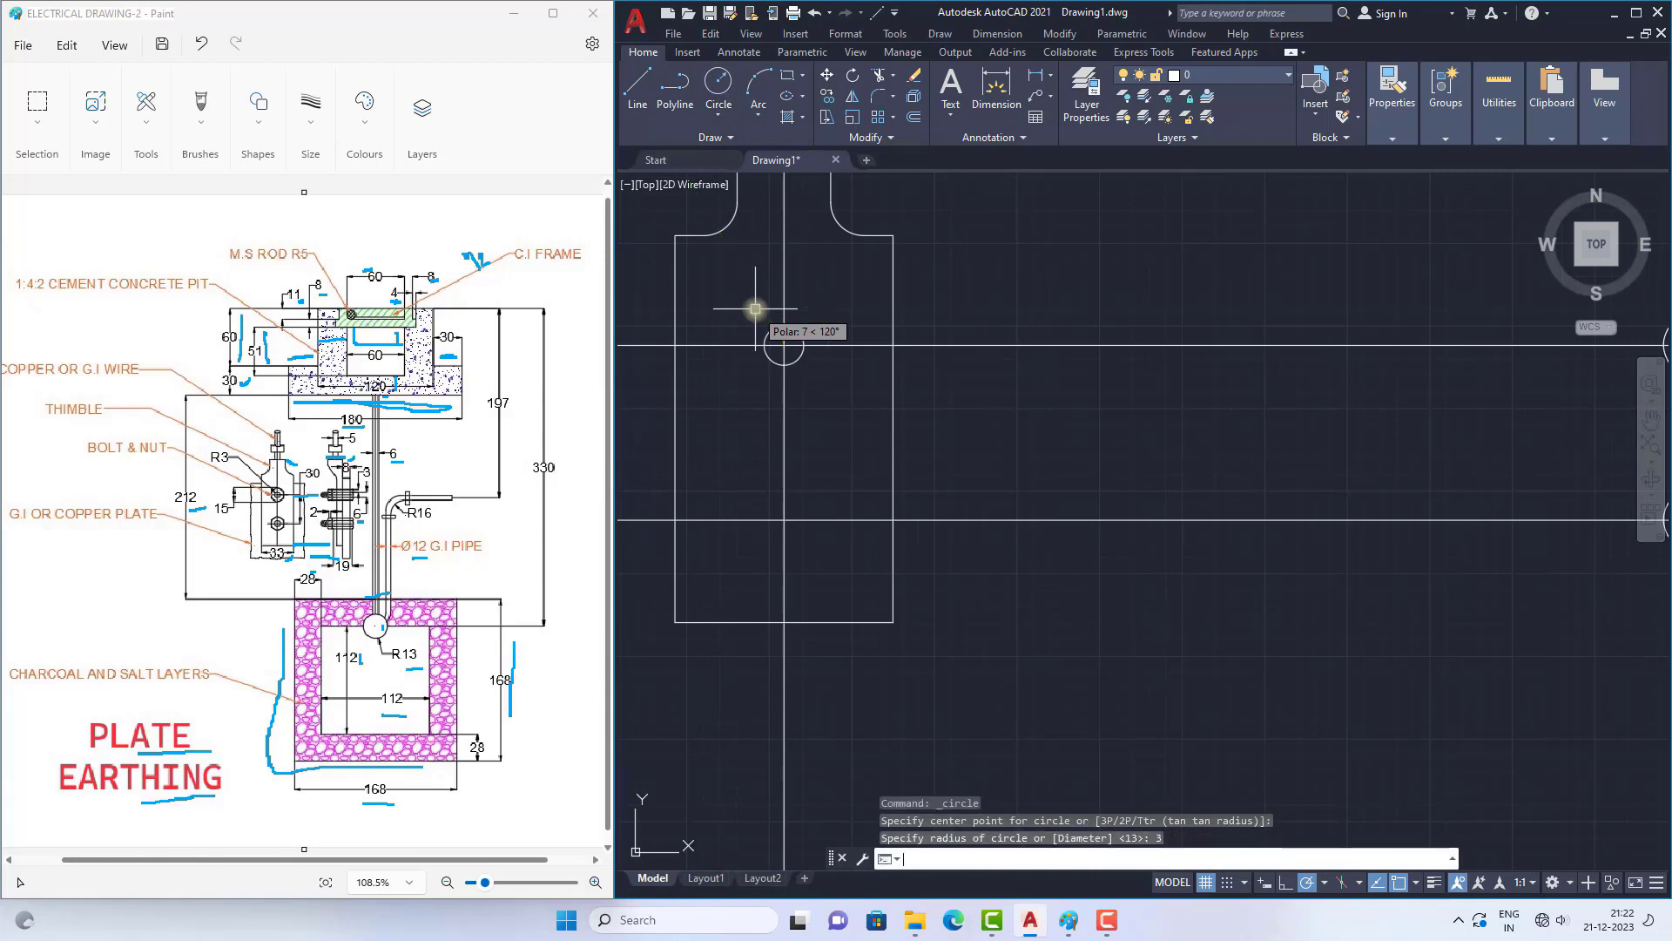
key(Return)
Step: Draw a six-sided polygon inscribed in a circle of radius 7.5, centred on the upper bolt circle in the thimble's front view
scroll(766, 323, up, 2)
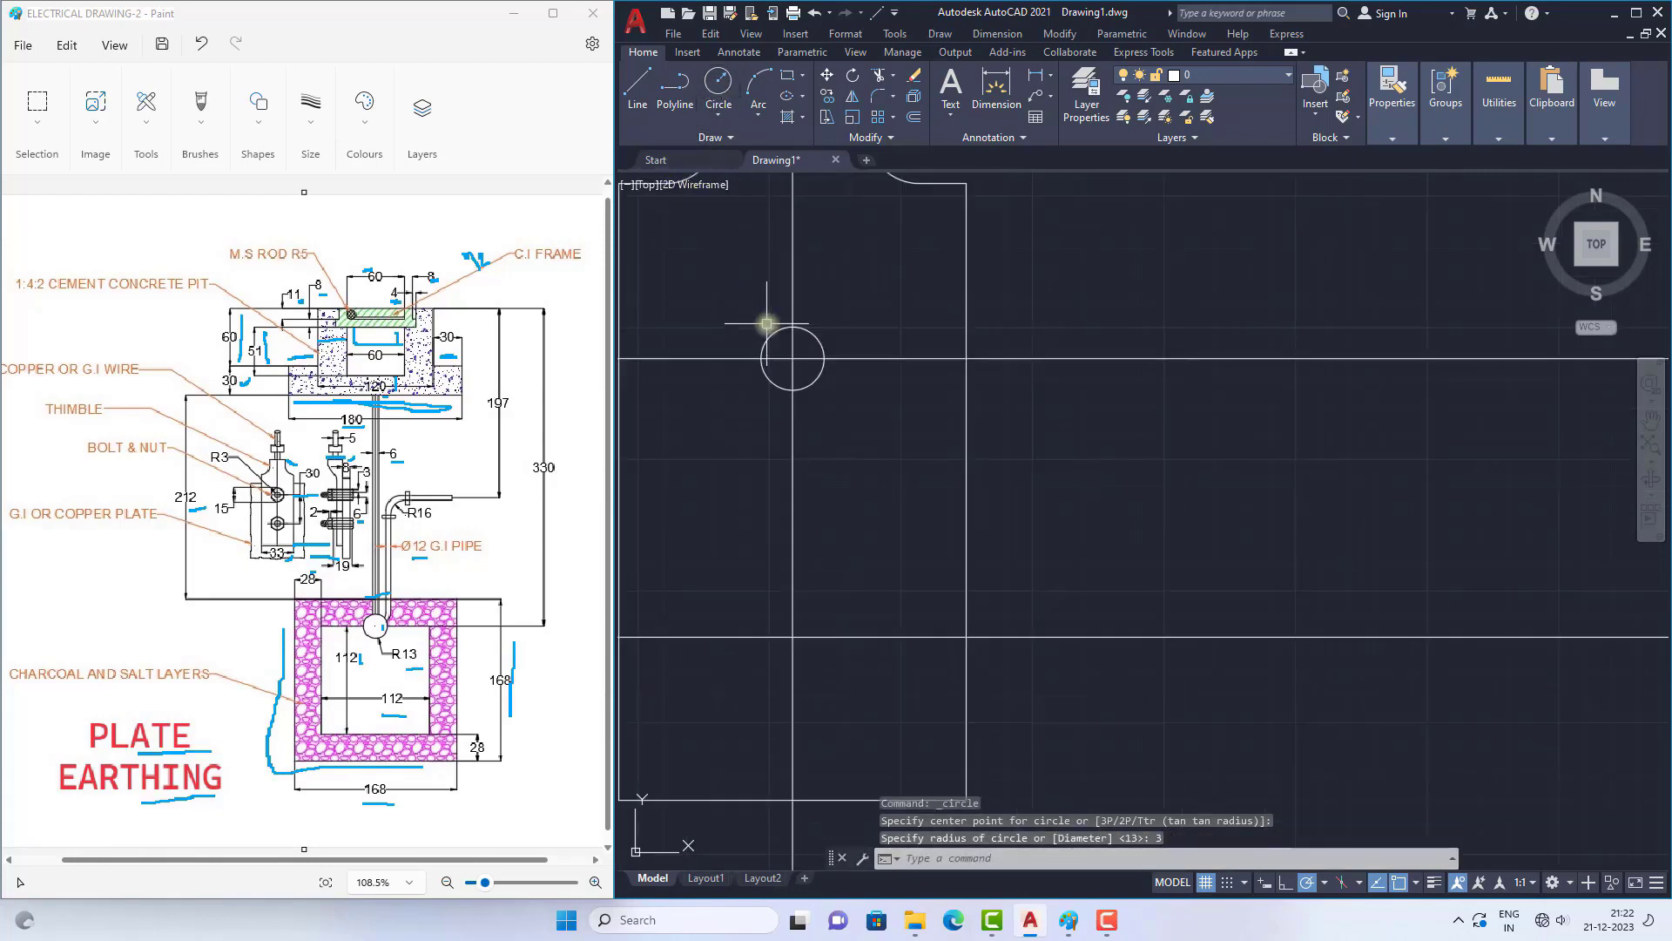
ctrl+scroll(277, 494, up, 4)
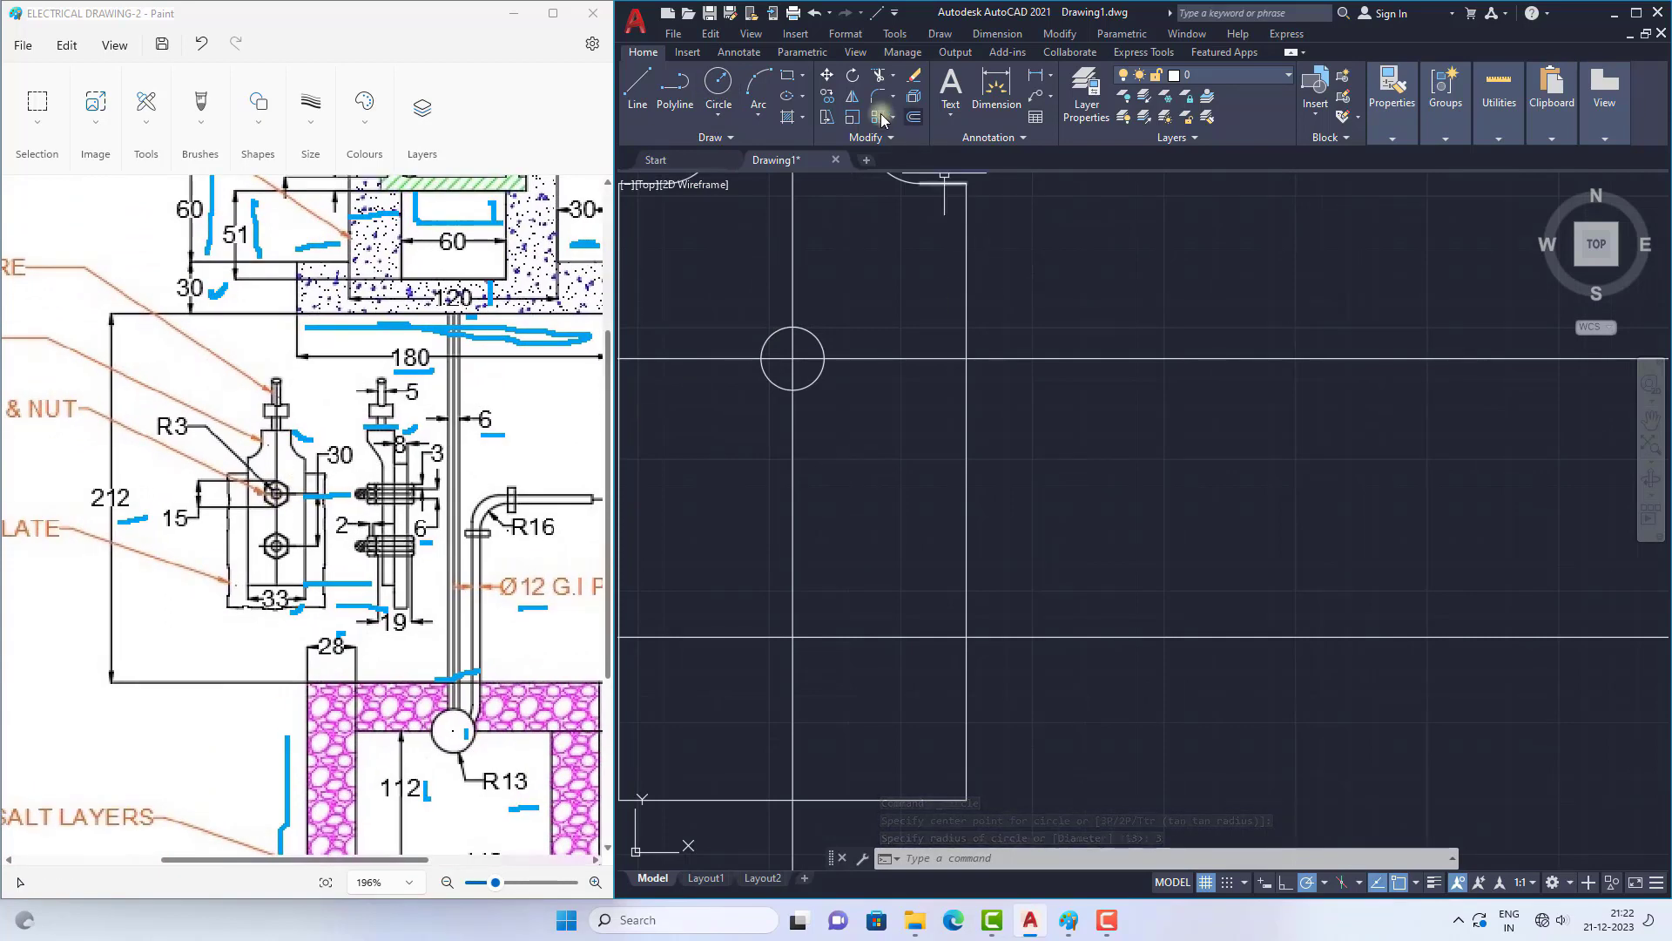
click(805, 75)
click(834, 153)
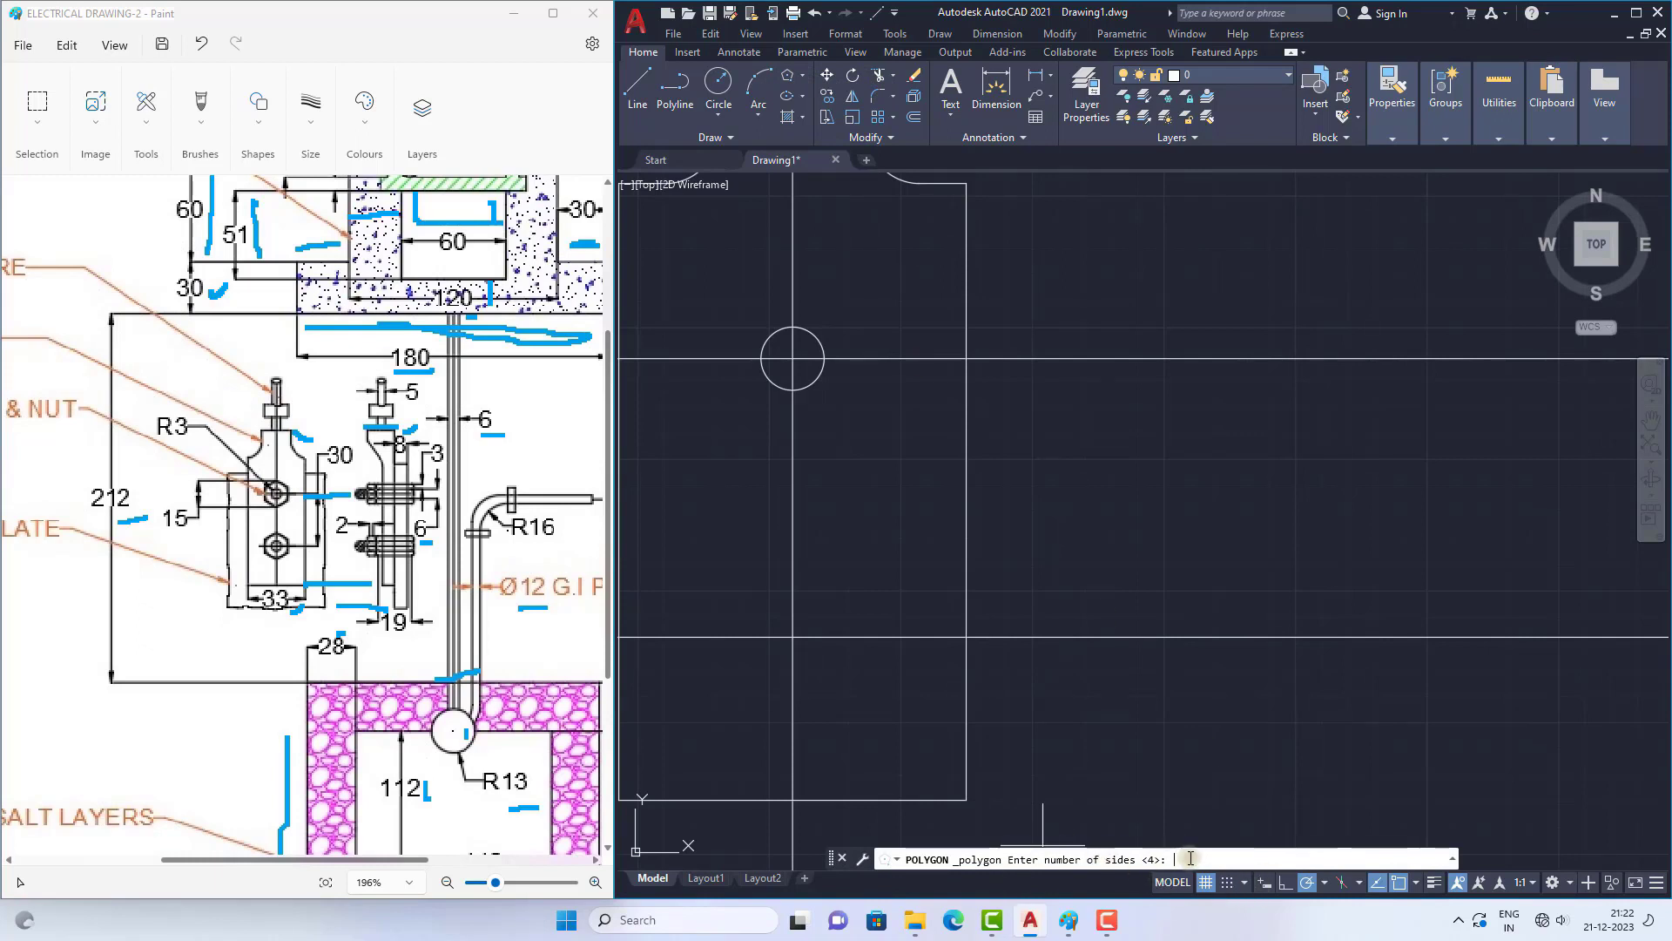
text(6)
key(Return)
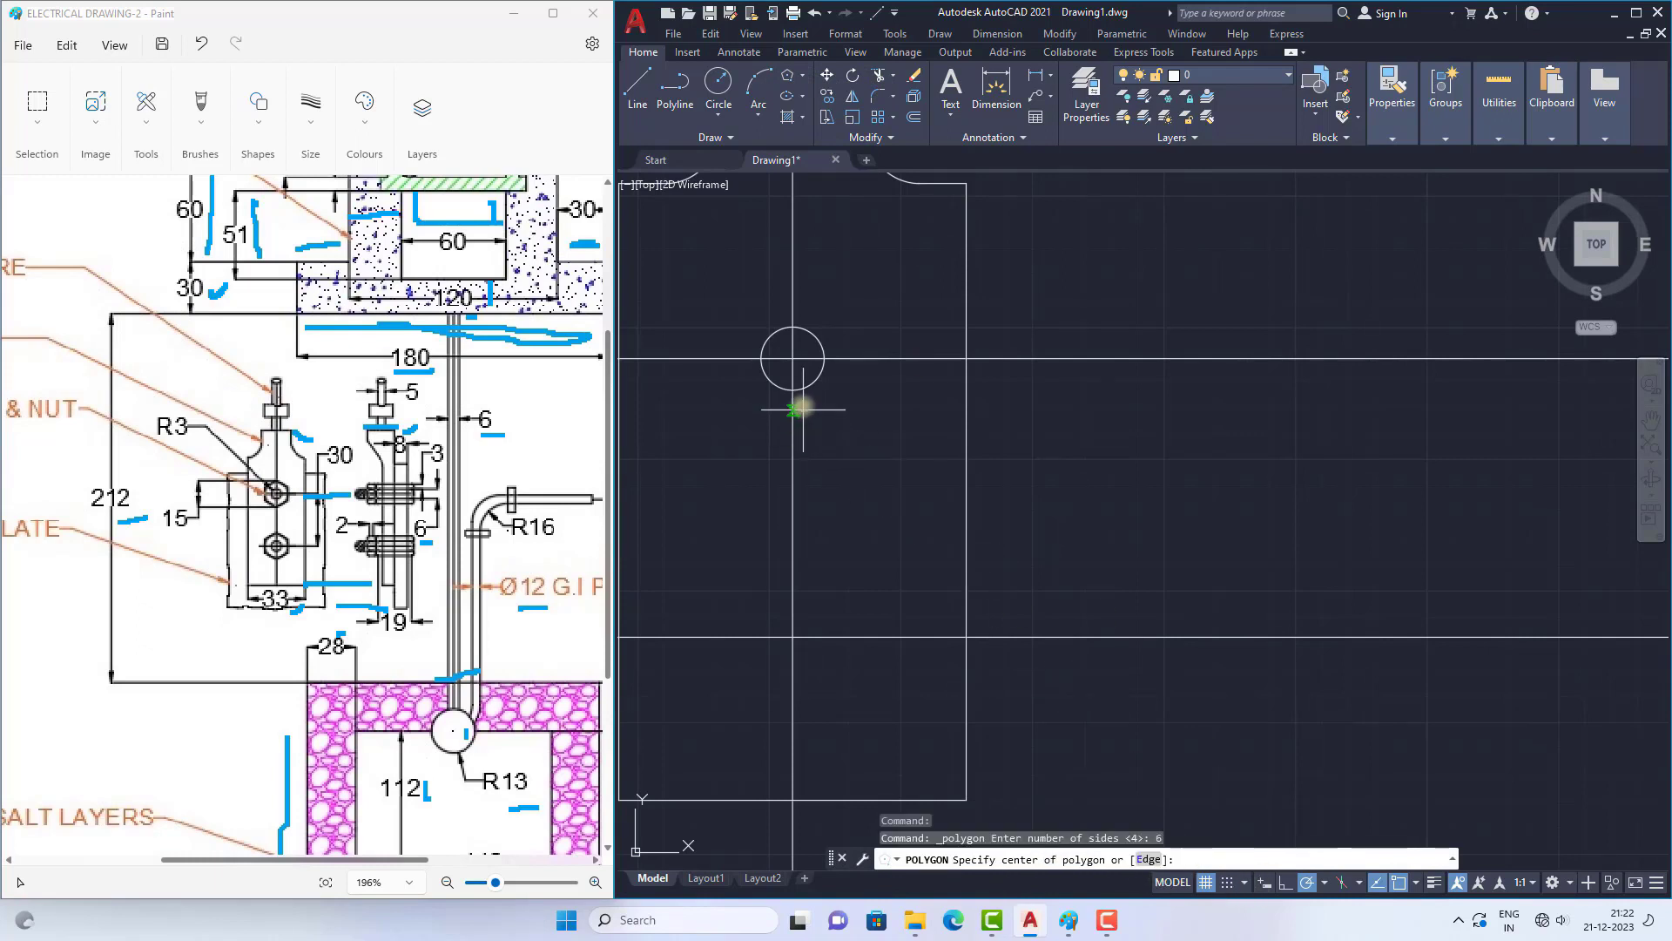
click(792, 356)
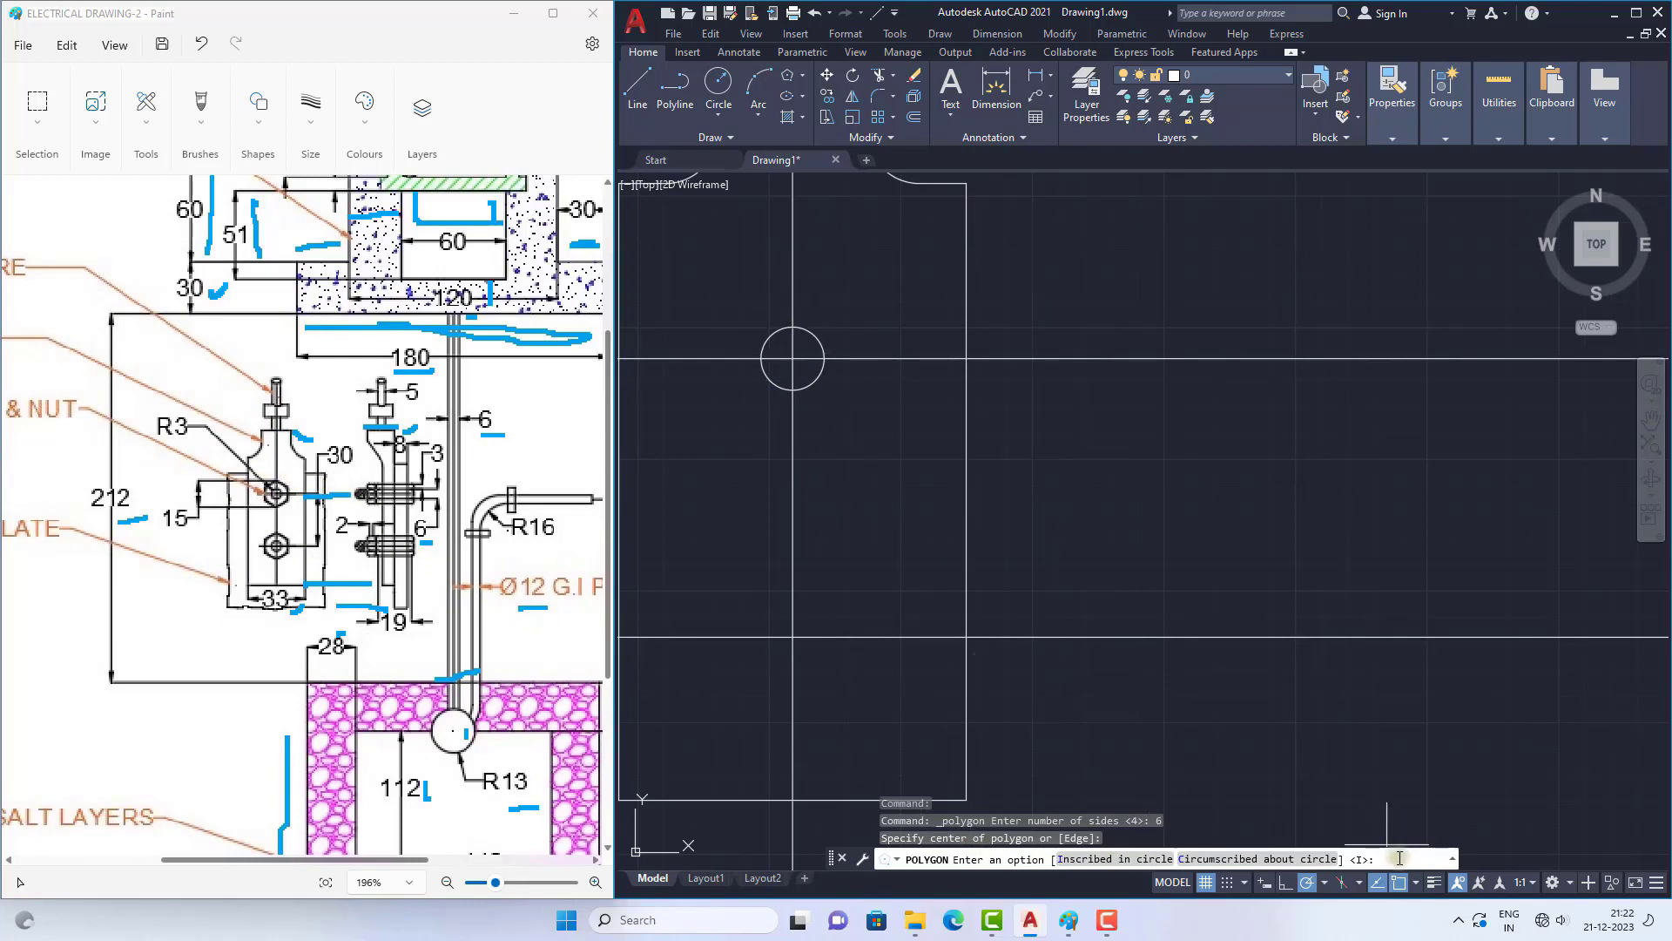
key(Return)
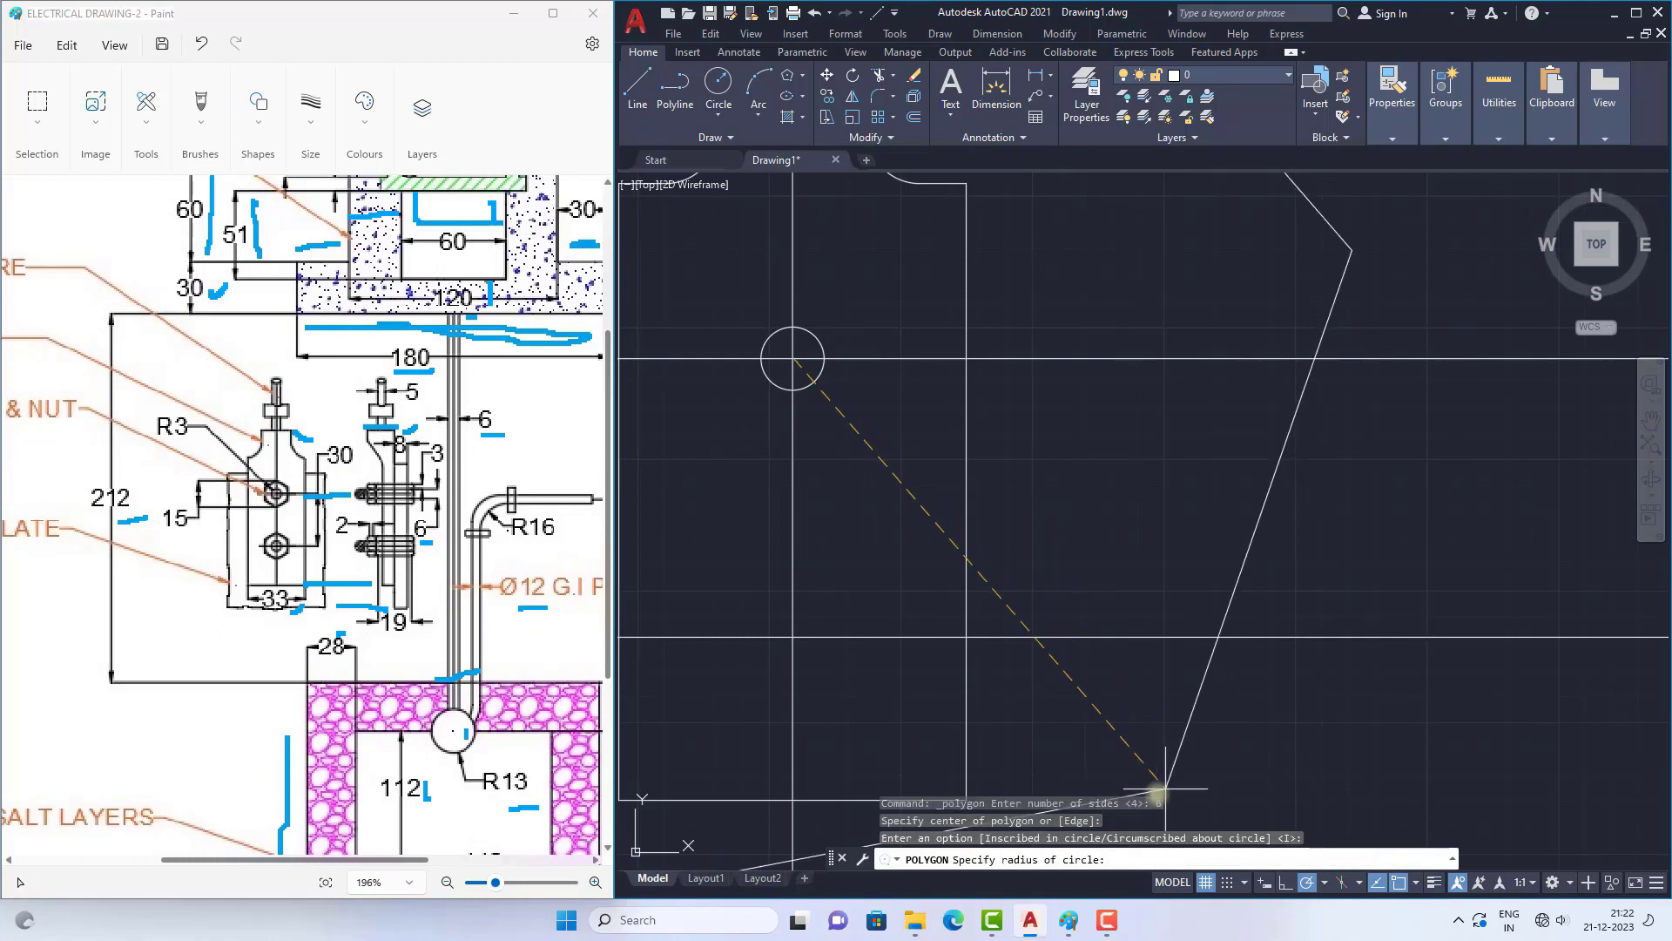
scroll(893, 470, down, 2)
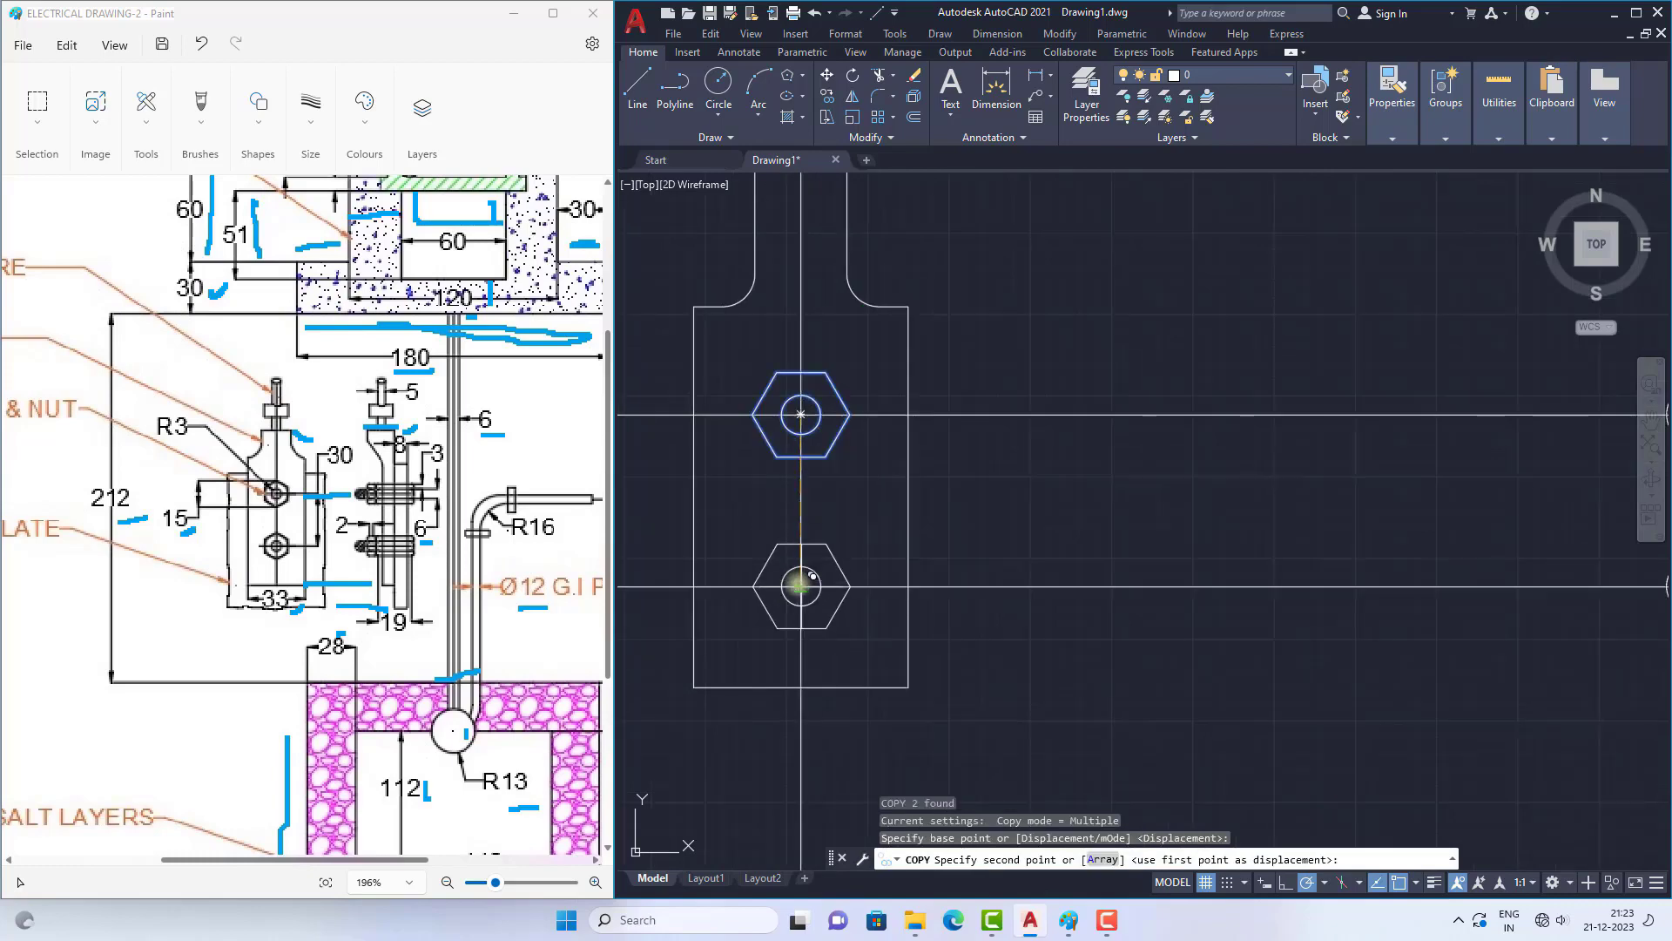
Step: Copy the upper bolt circle and its hexagon to where the centre line crosses the lower projection line
click(800, 586)
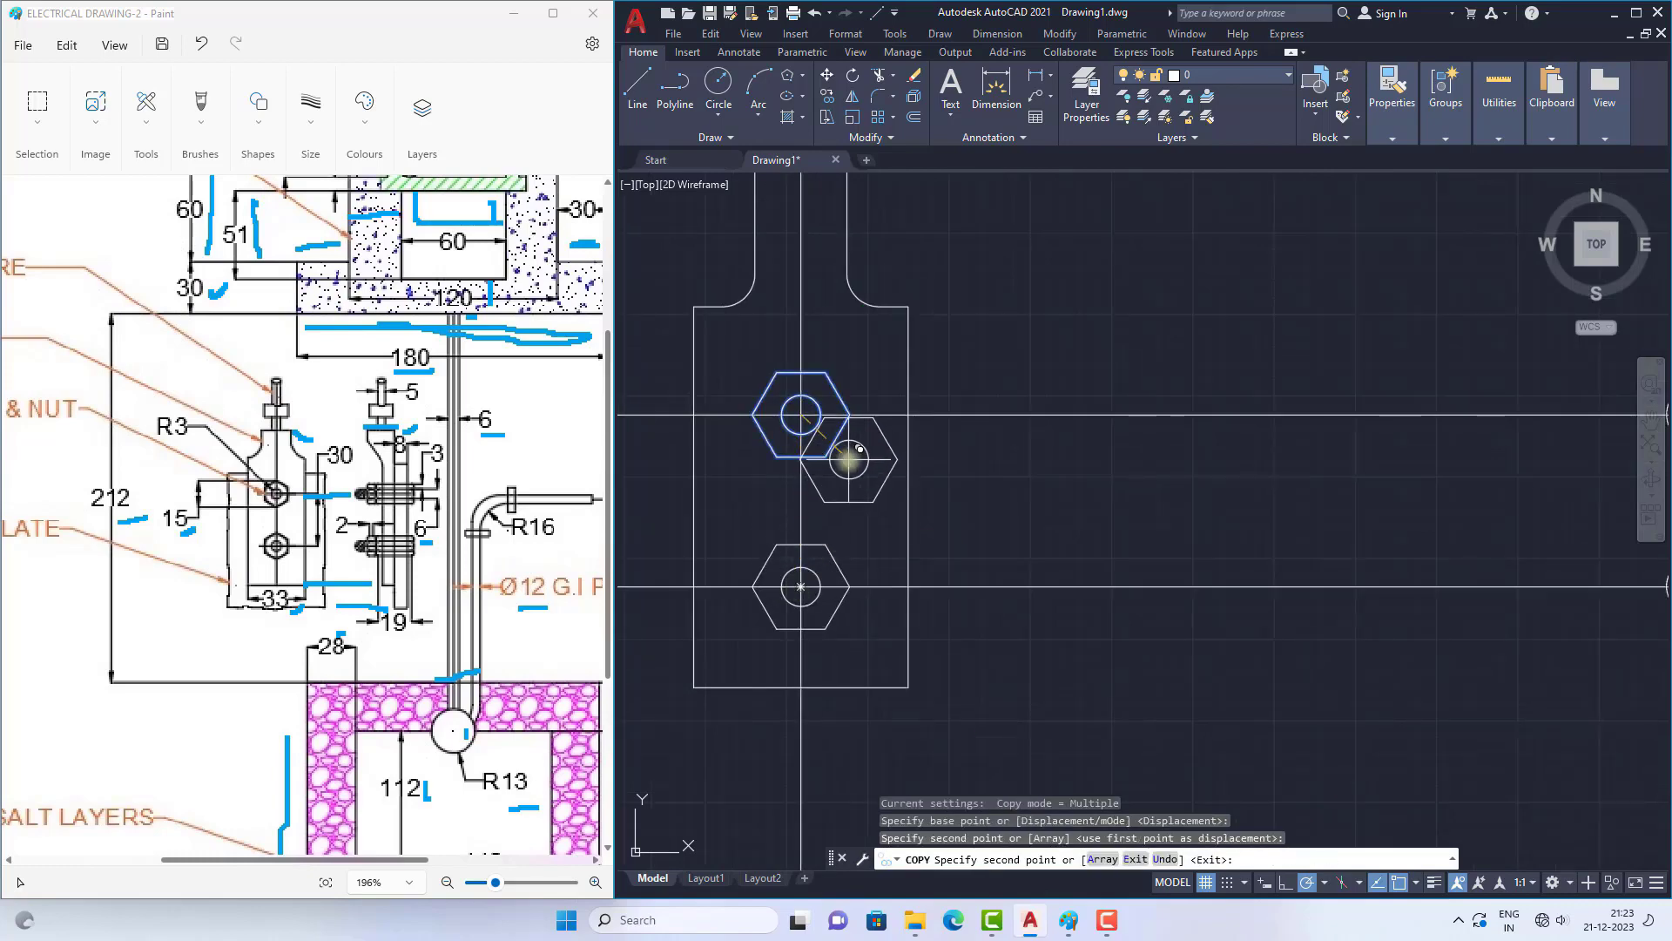
scroll(849, 459, down, 4)
key(Escape)
scroll(851, 497, down, 6)
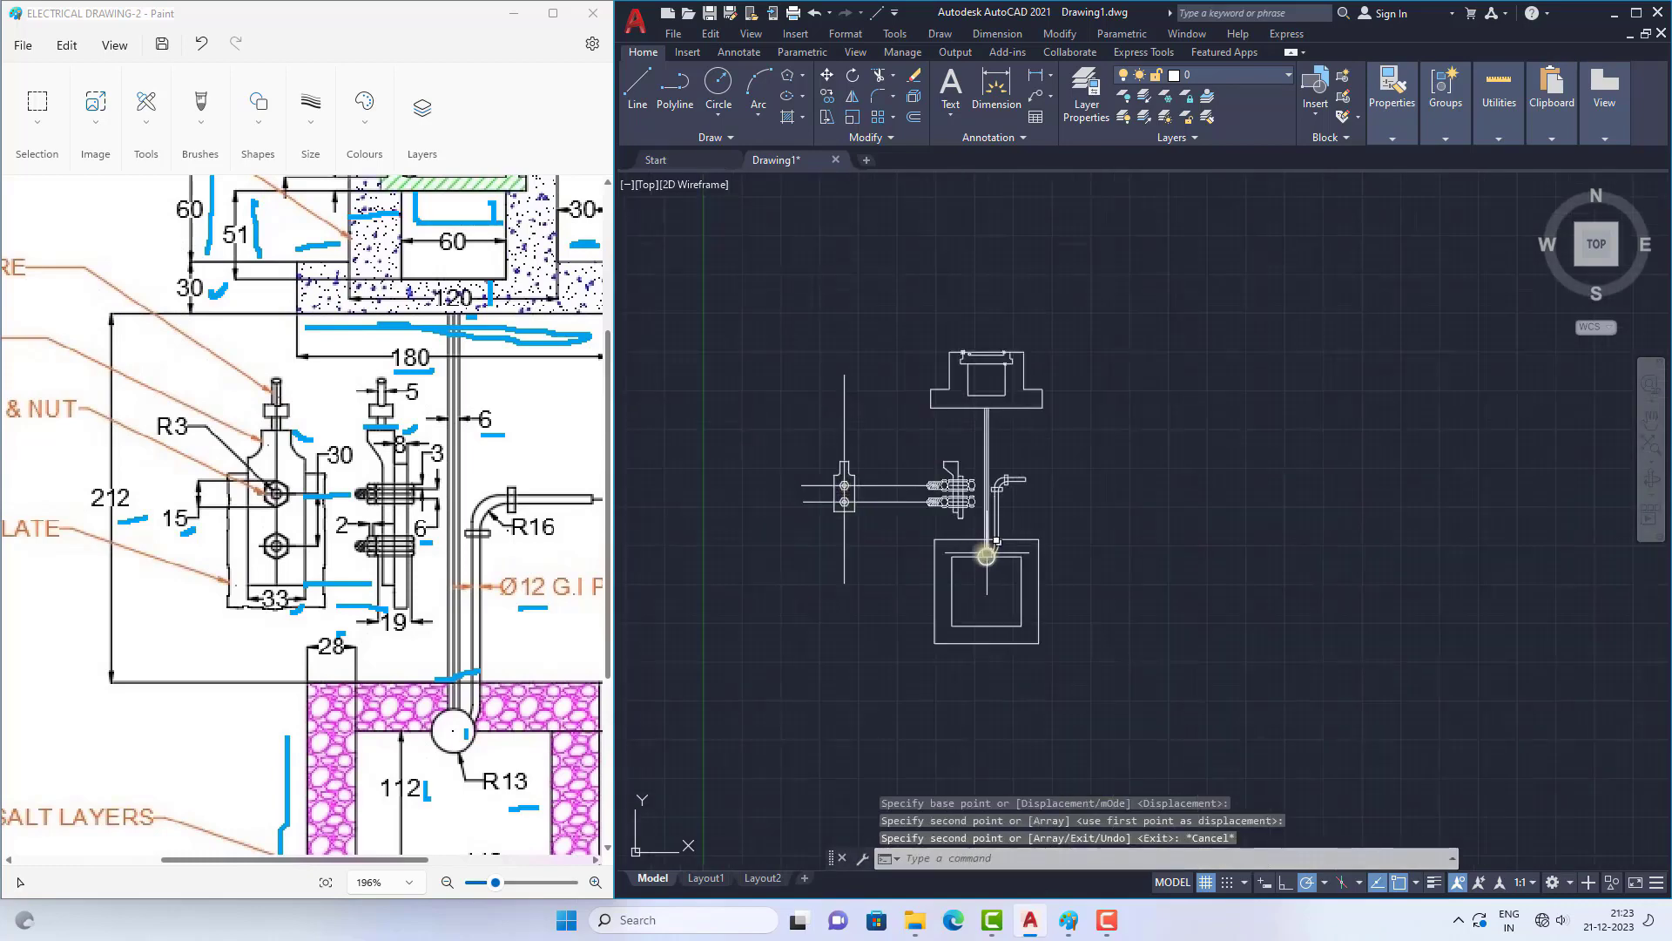
Step: Rotate the upper hexagon a quarter turn about its right corner so that it stands with one corner pointing up
scroll(924, 500, up, 4)
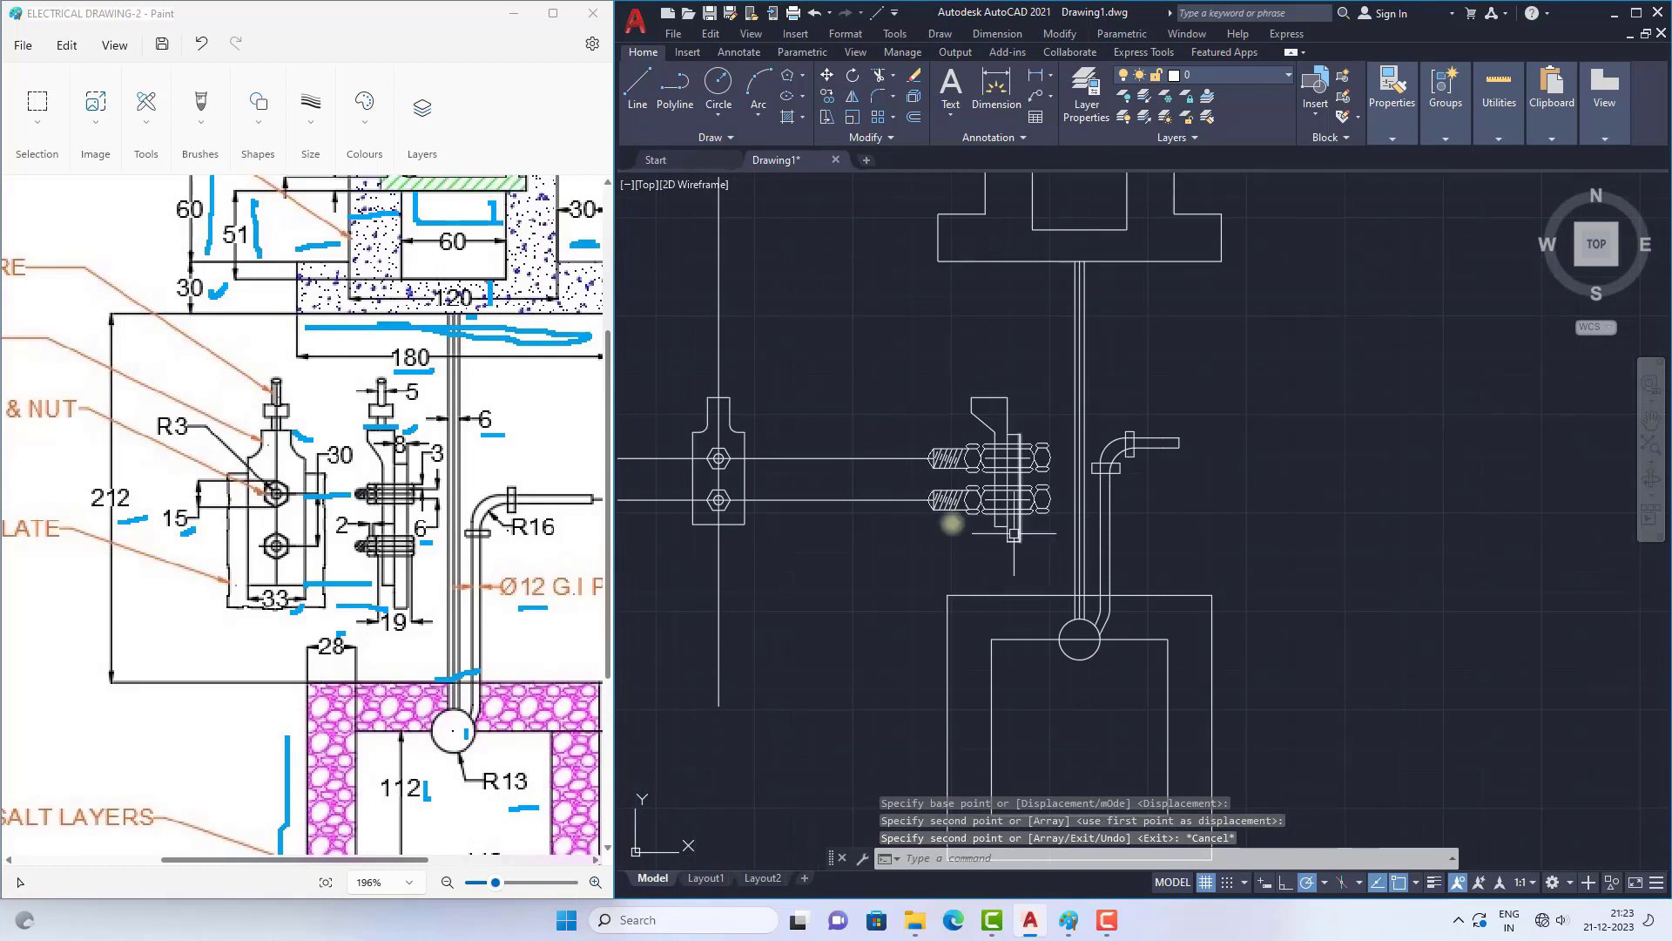
scroll(686, 448, up, 6)
scroll(845, 488, up, 2)
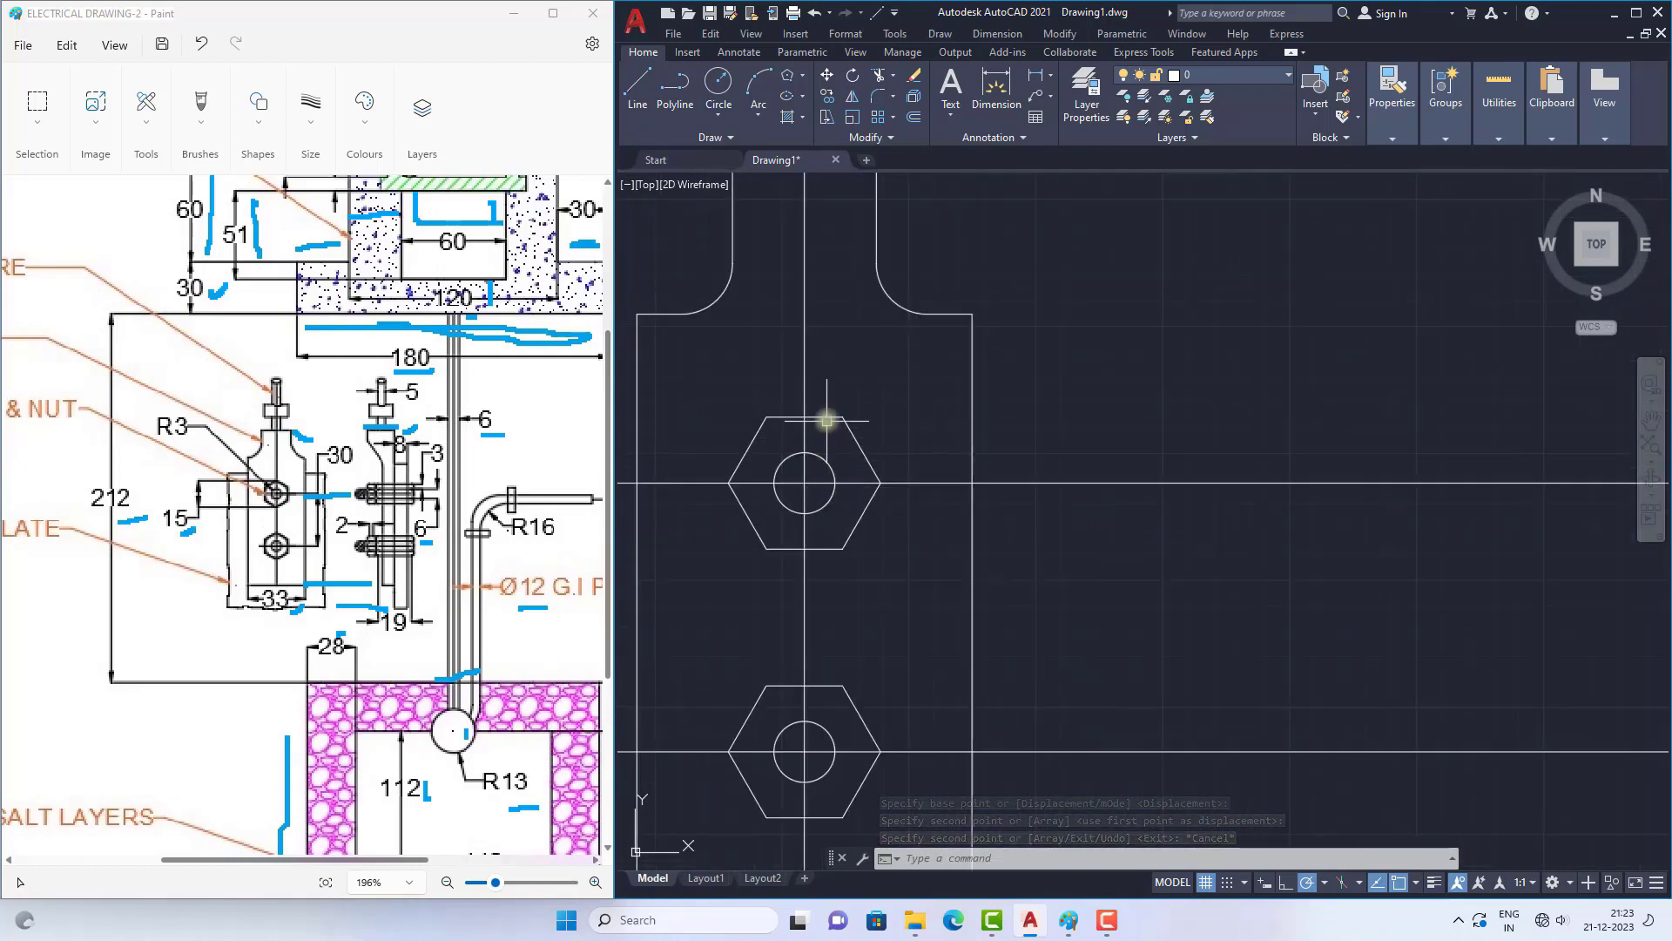
click(825, 418)
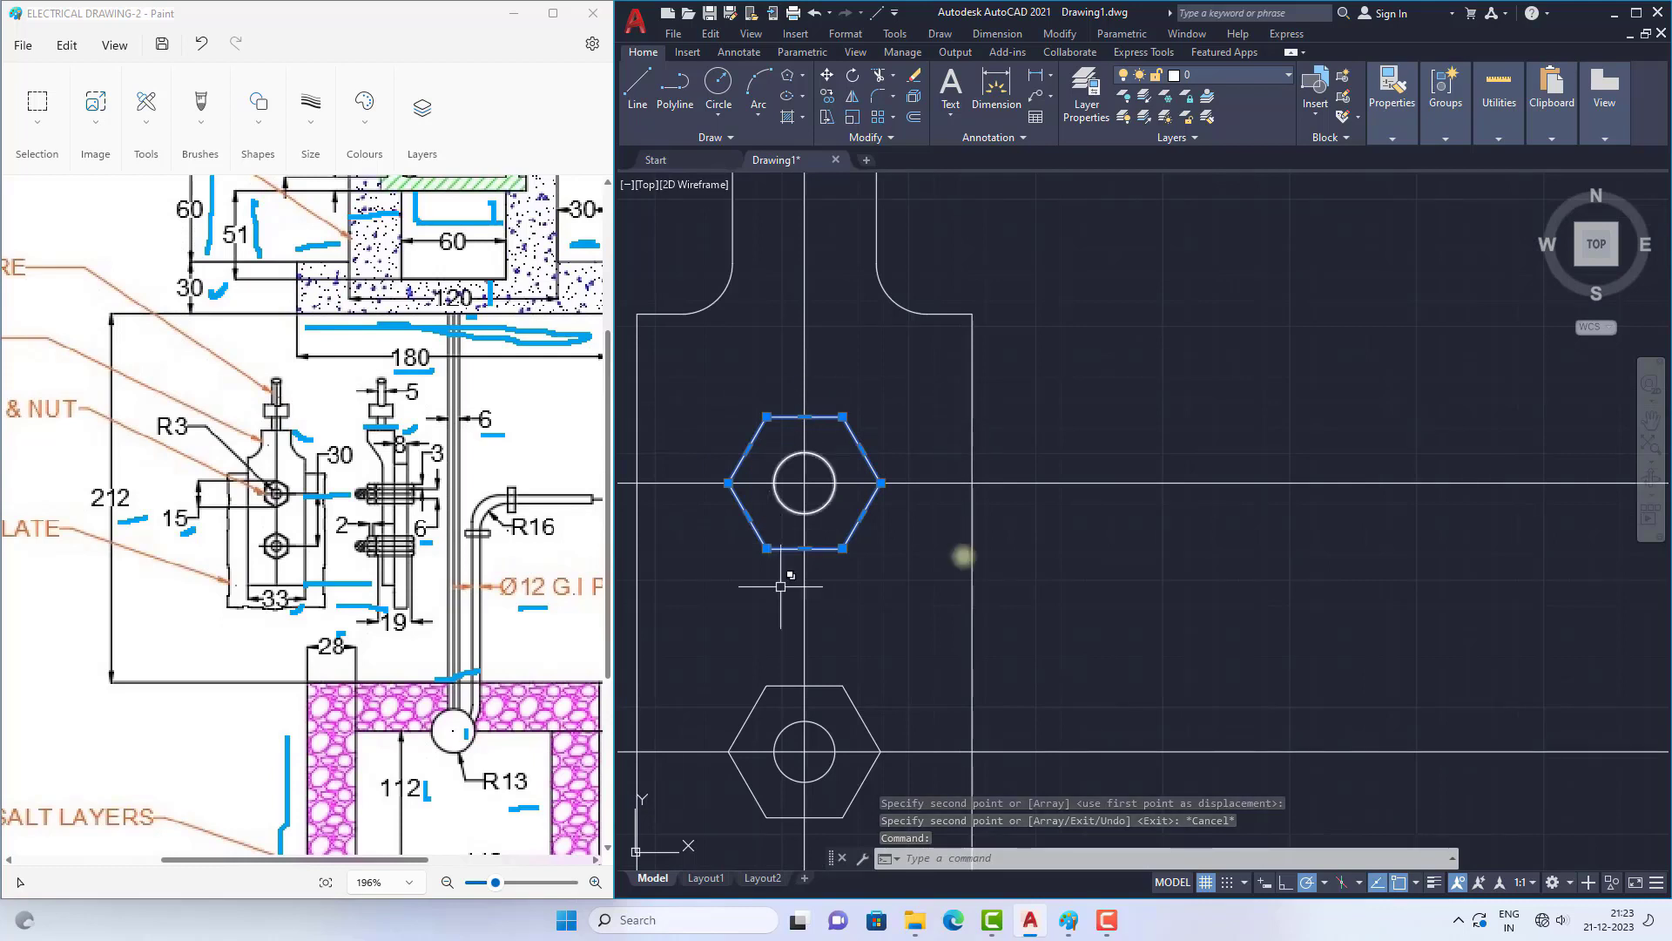
text(ro)
key(Return)
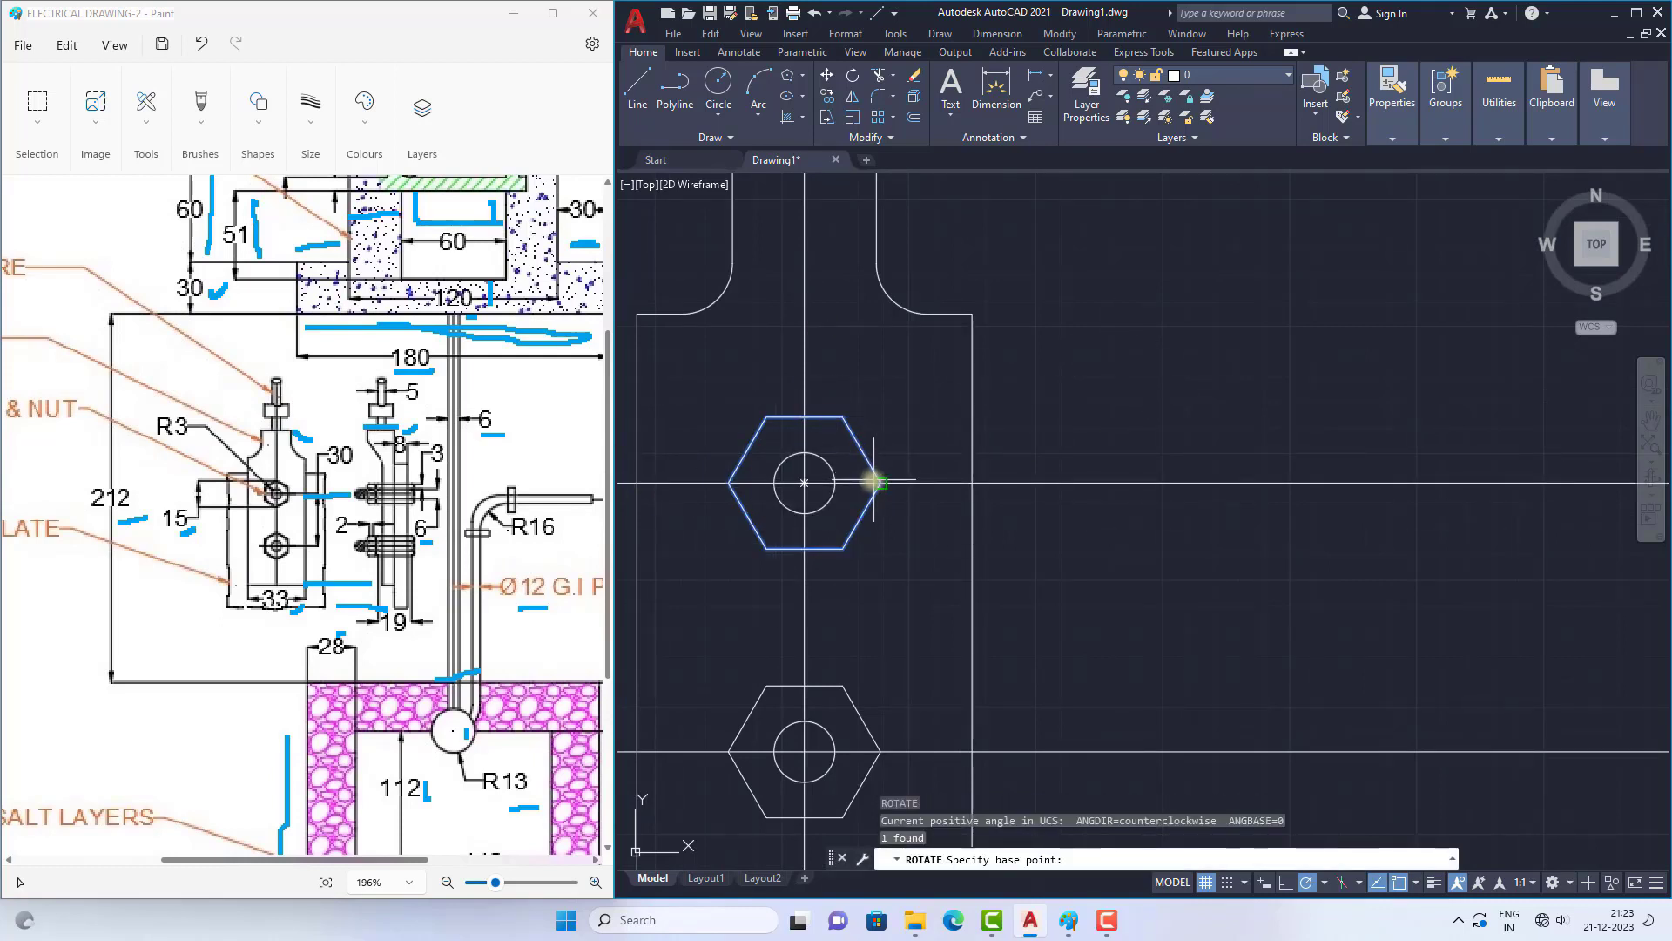
click(881, 484)
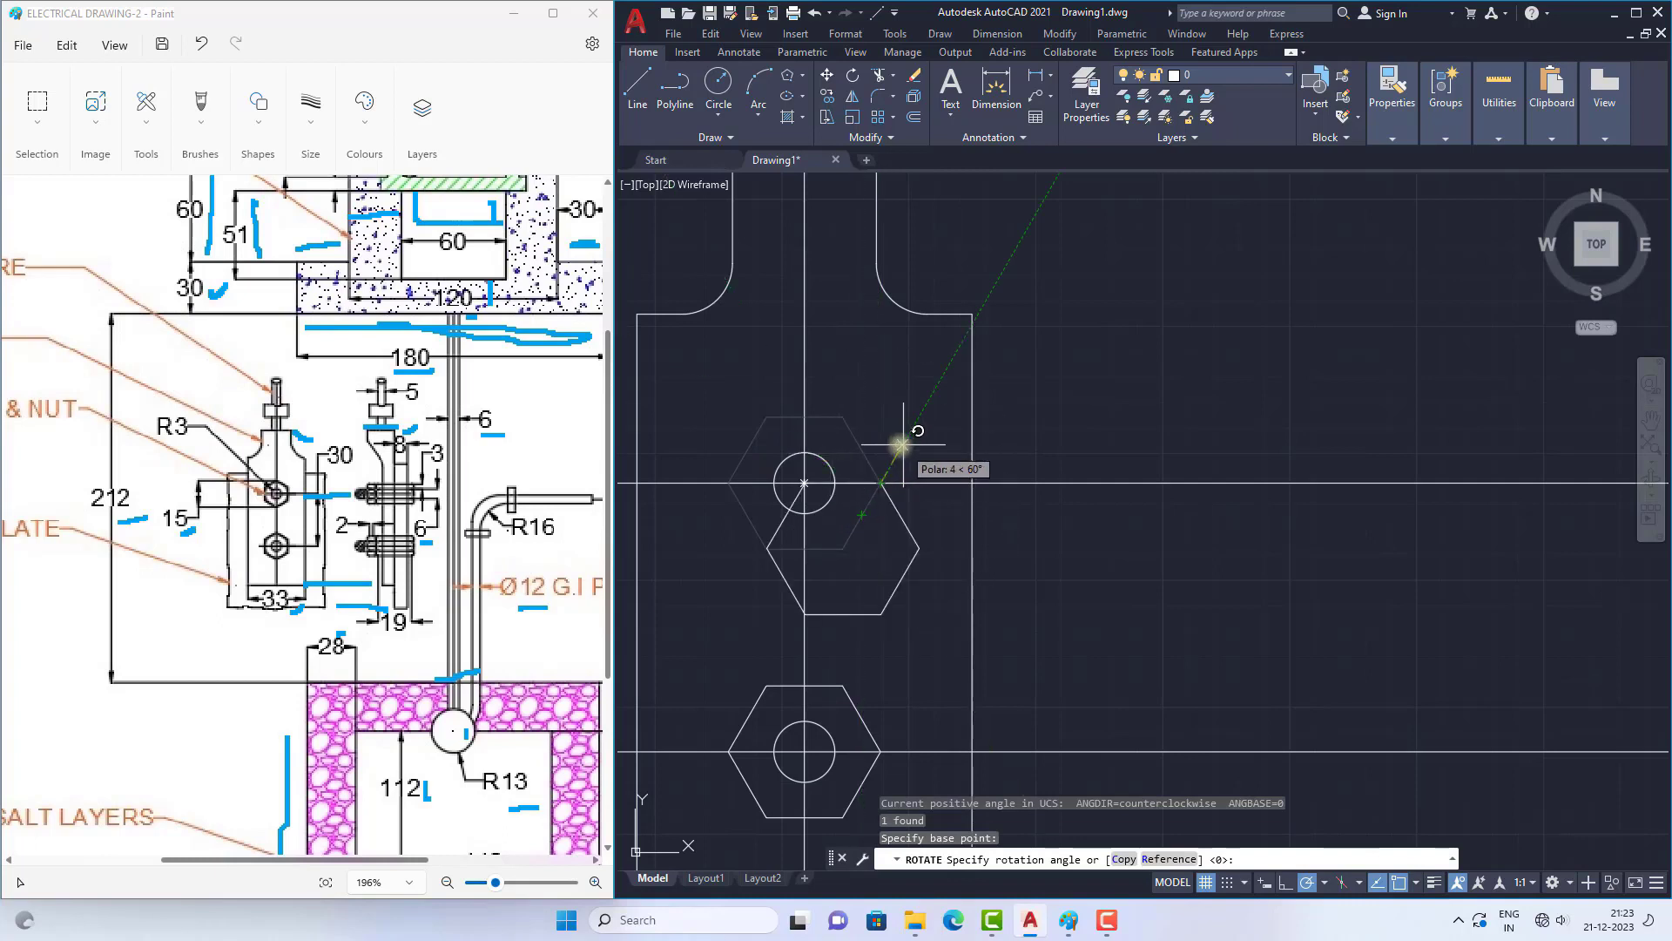
click(871, 429)
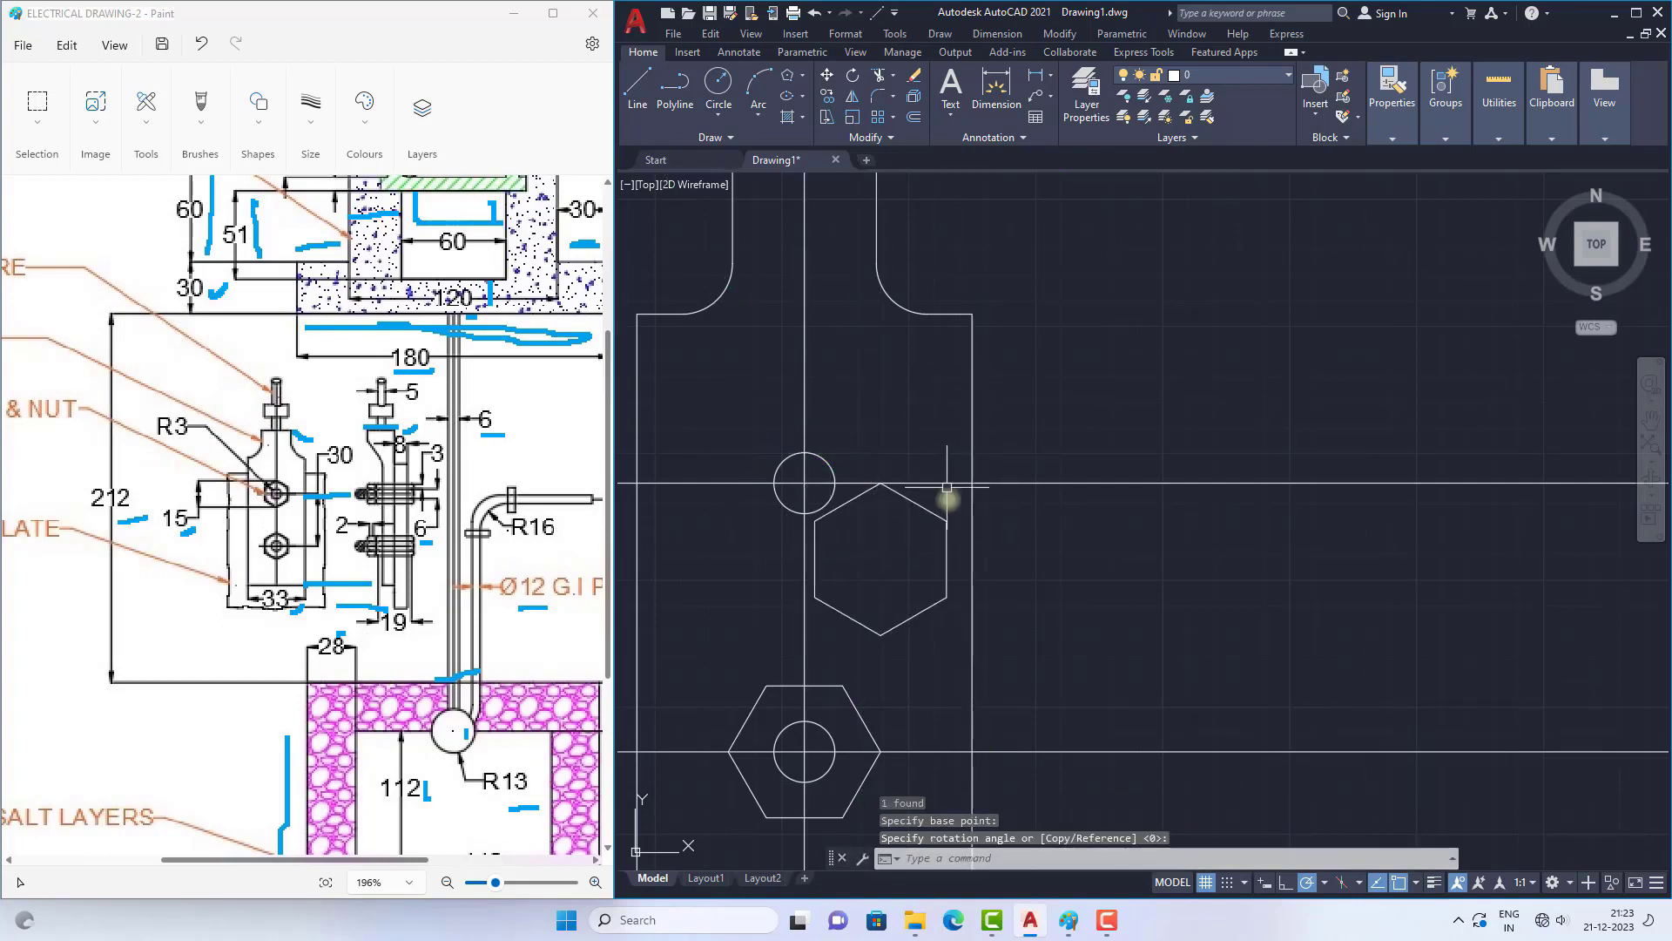
Step: Move the rotated hexagon by its centre back onto the centre of the upper bolt circle
click(946, 558)
text(m)
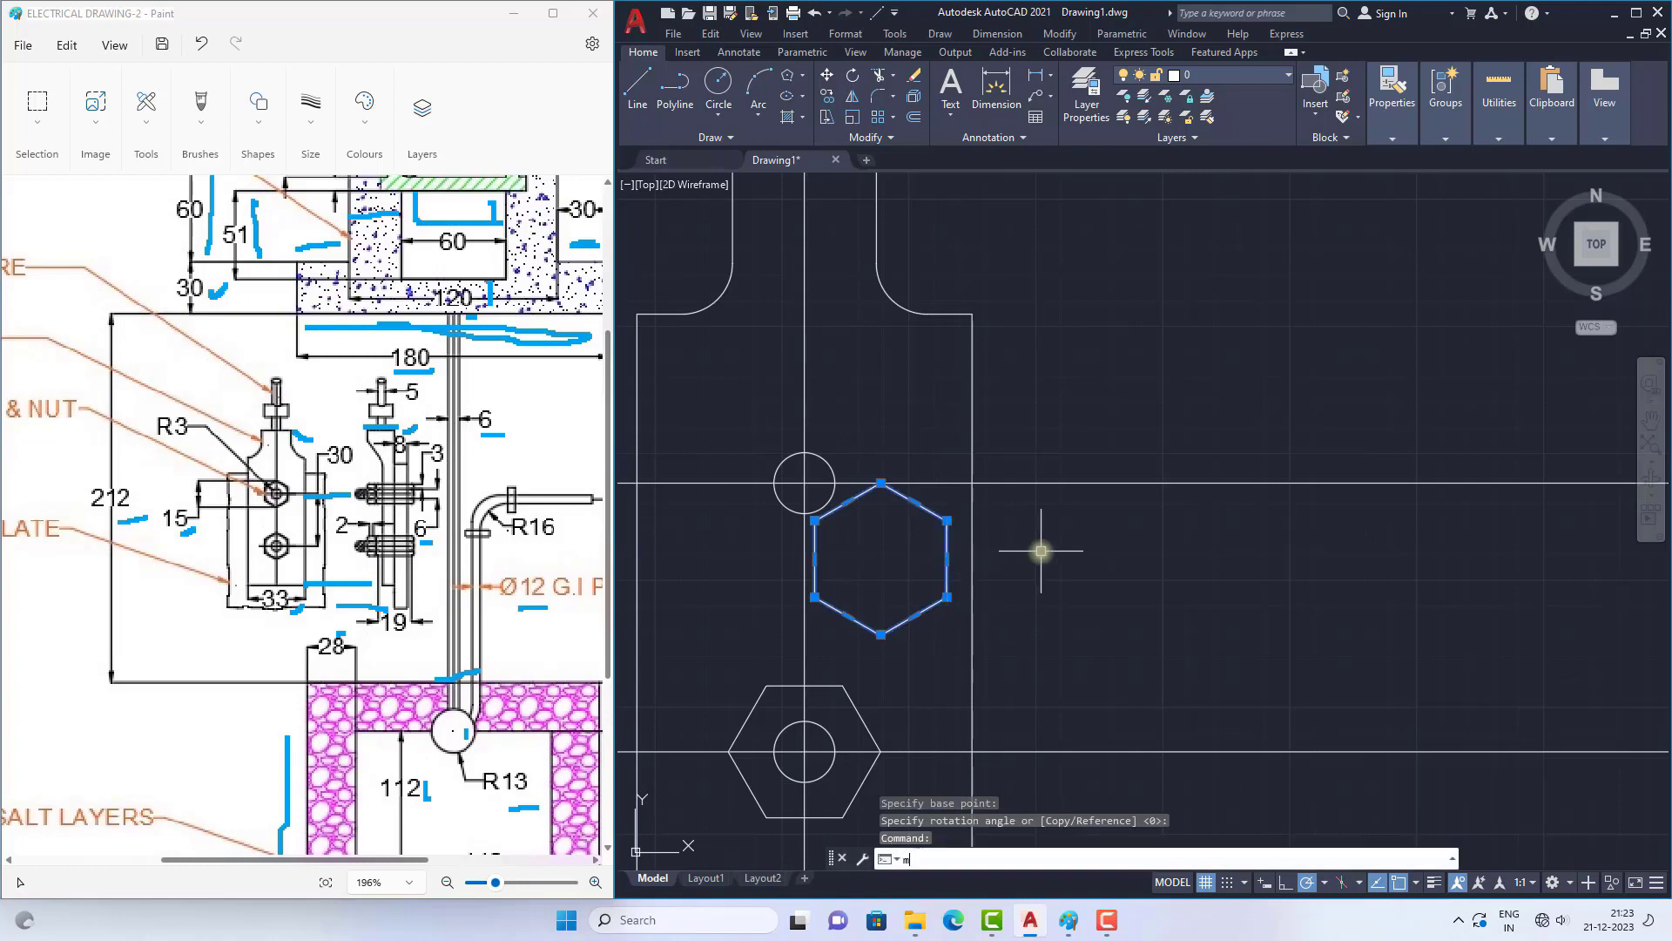
key(Return)
click(880, 558)
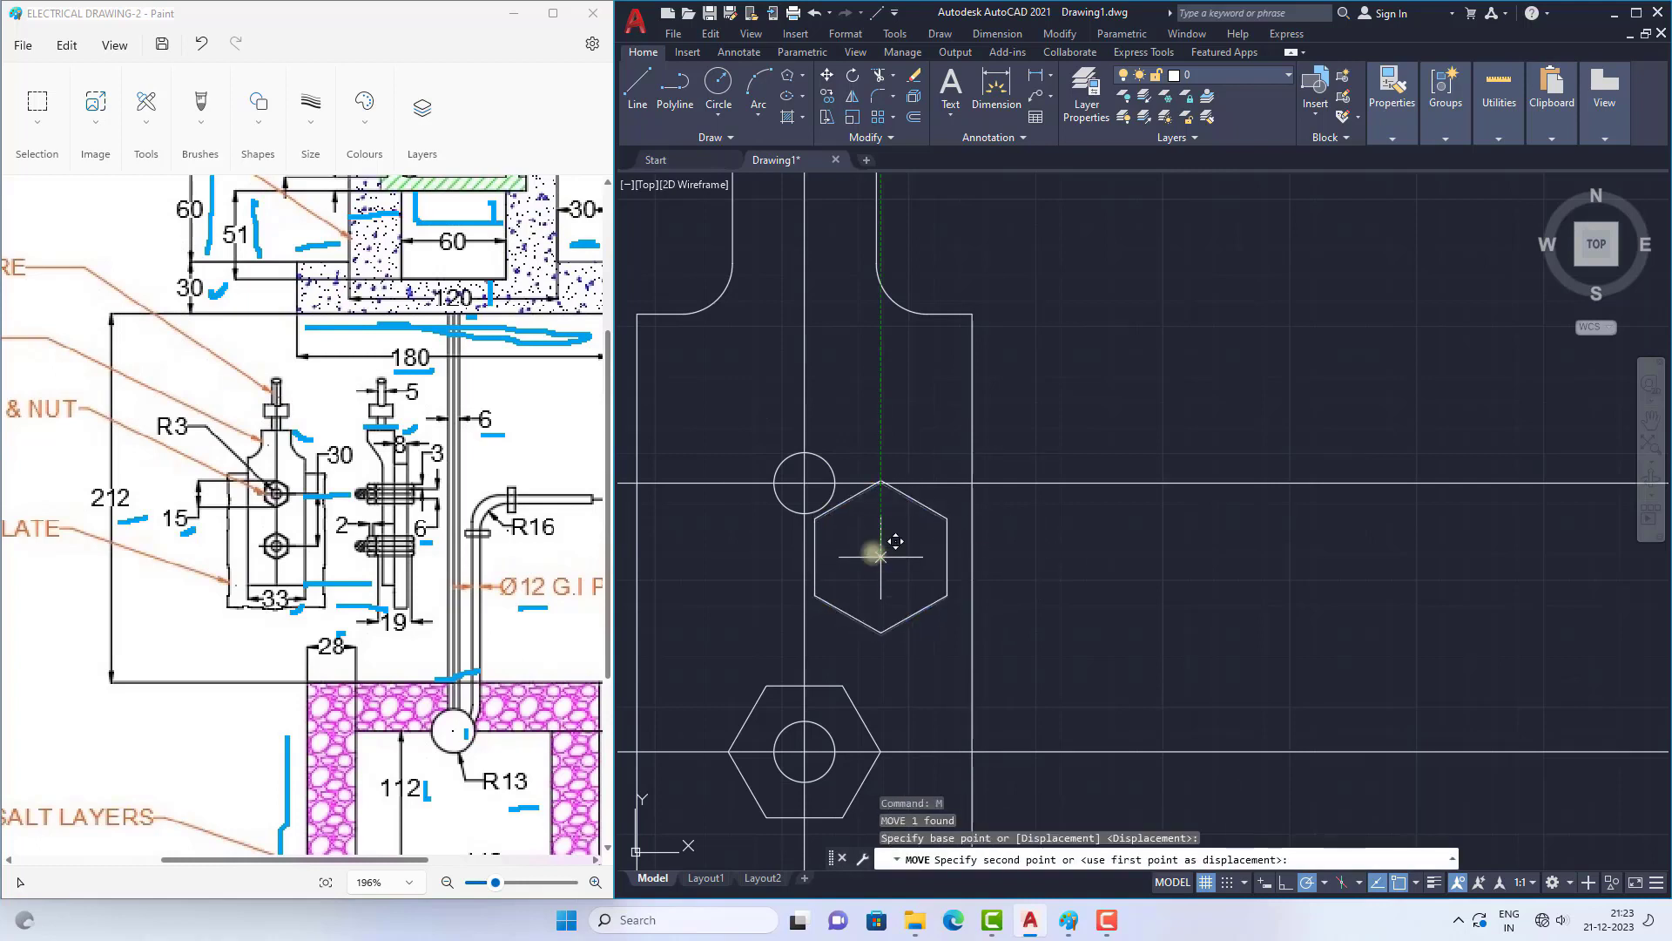
click(803, 482)
scroll(853, 391, down, 2)
key(Escape)
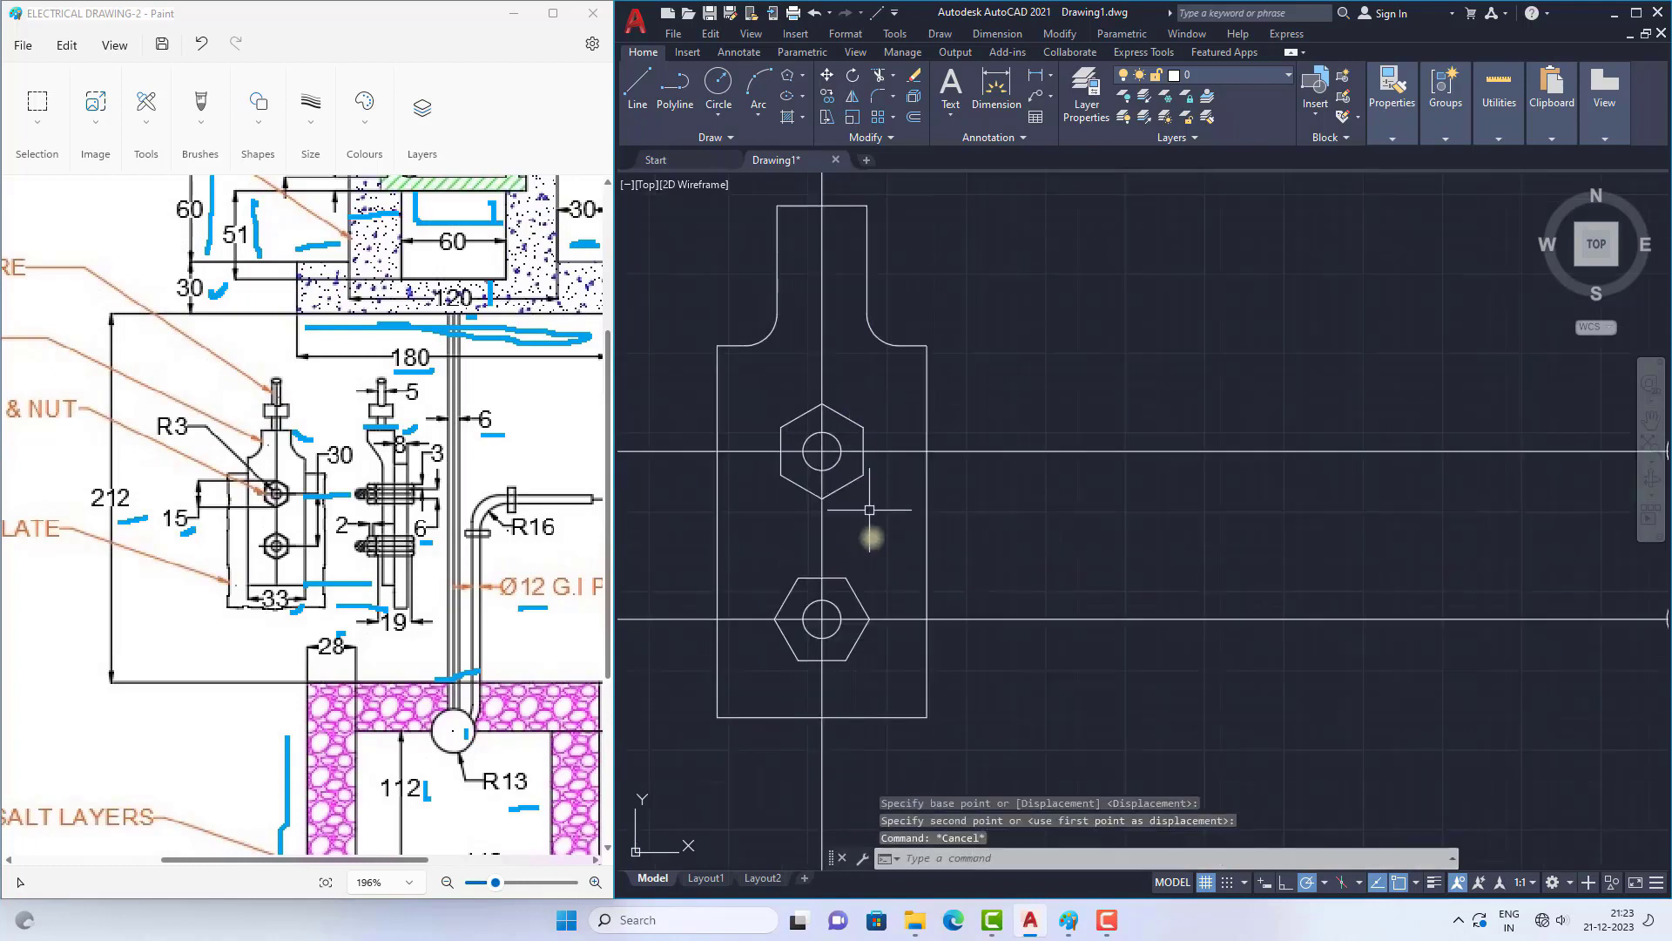
Step: Replace the lower hexagon with a copy of the rotated upper hexagon, centred on the lower bolt circle
click(839, 578)
key(Delete)
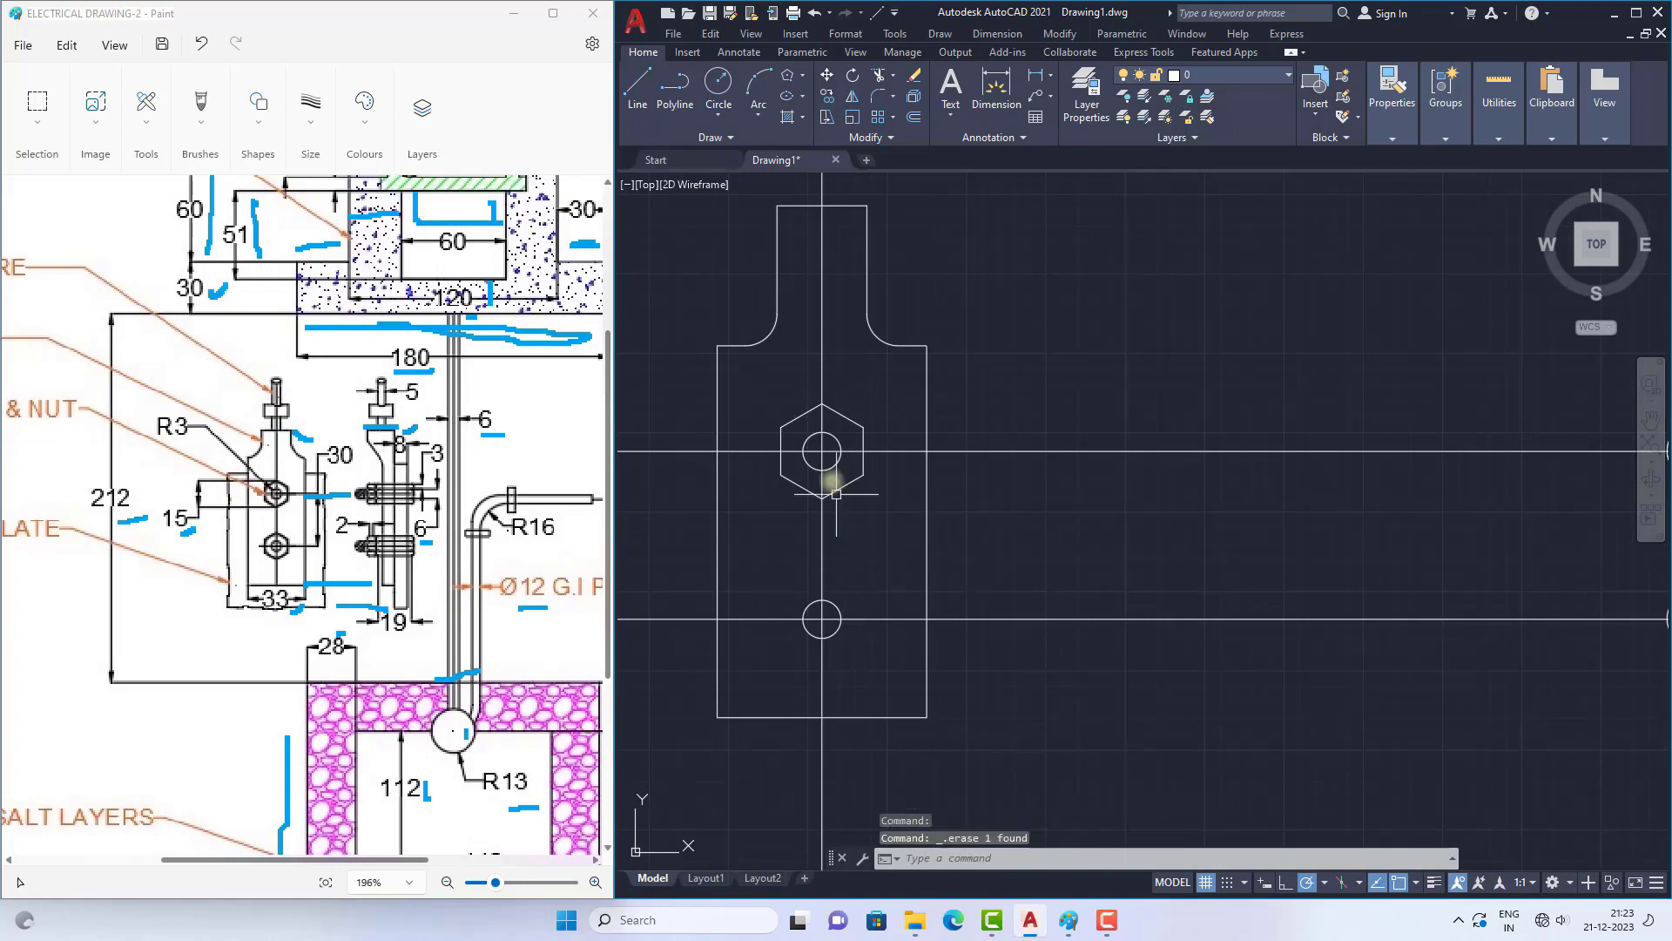
click(843, 417)
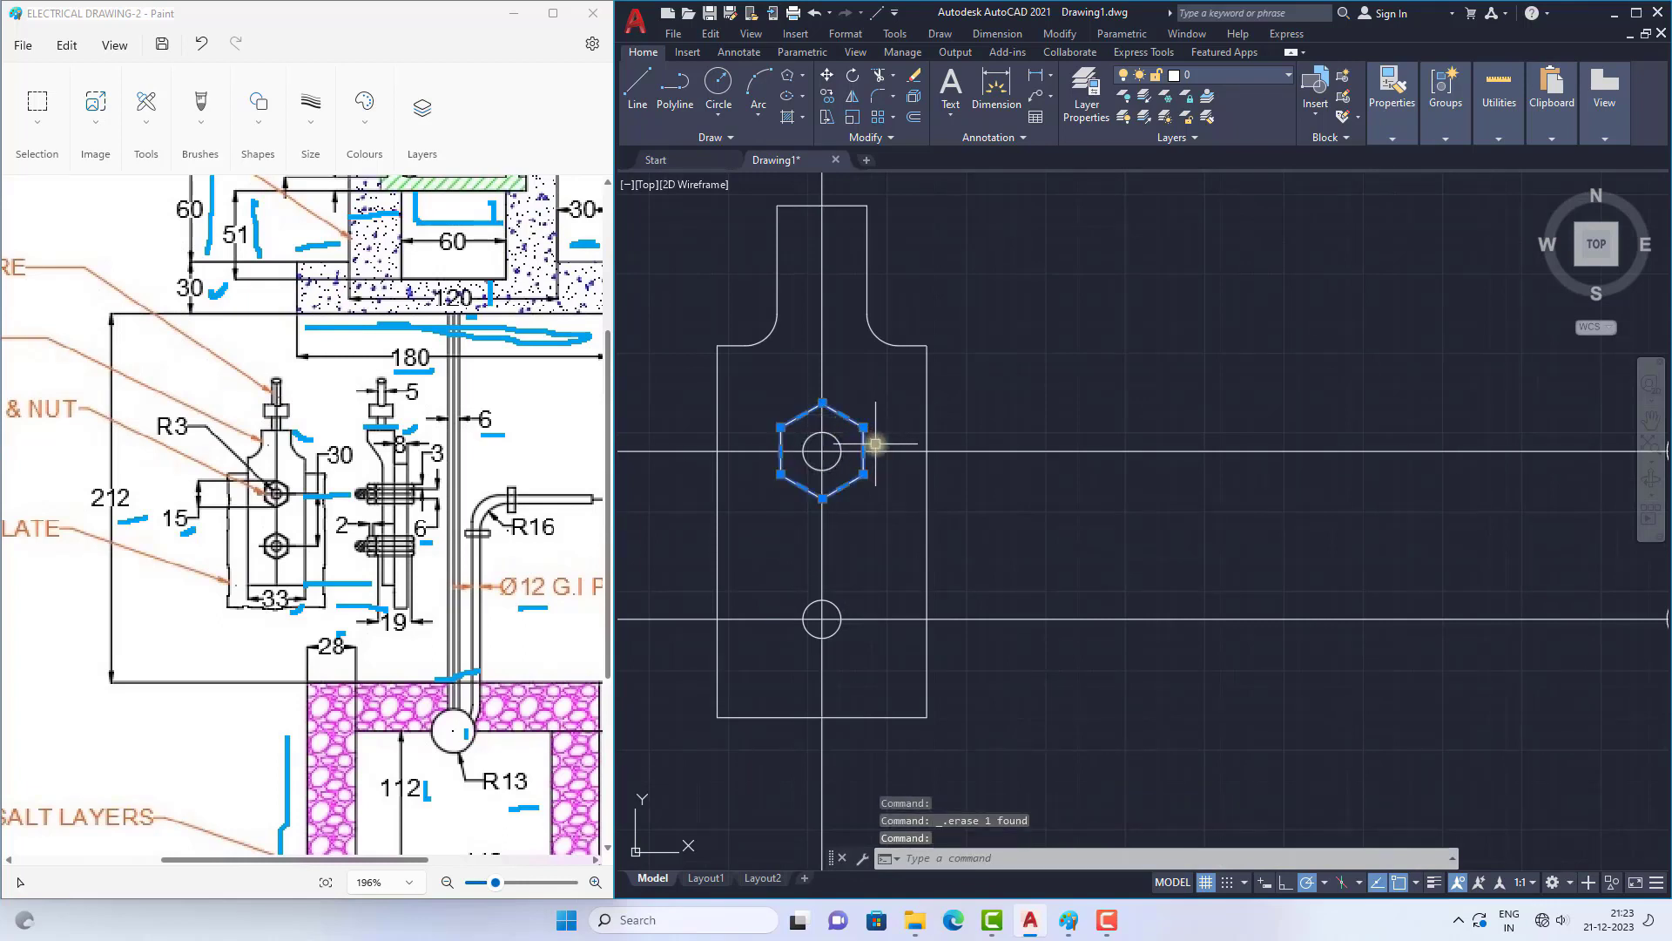
text(co)
key(Return)
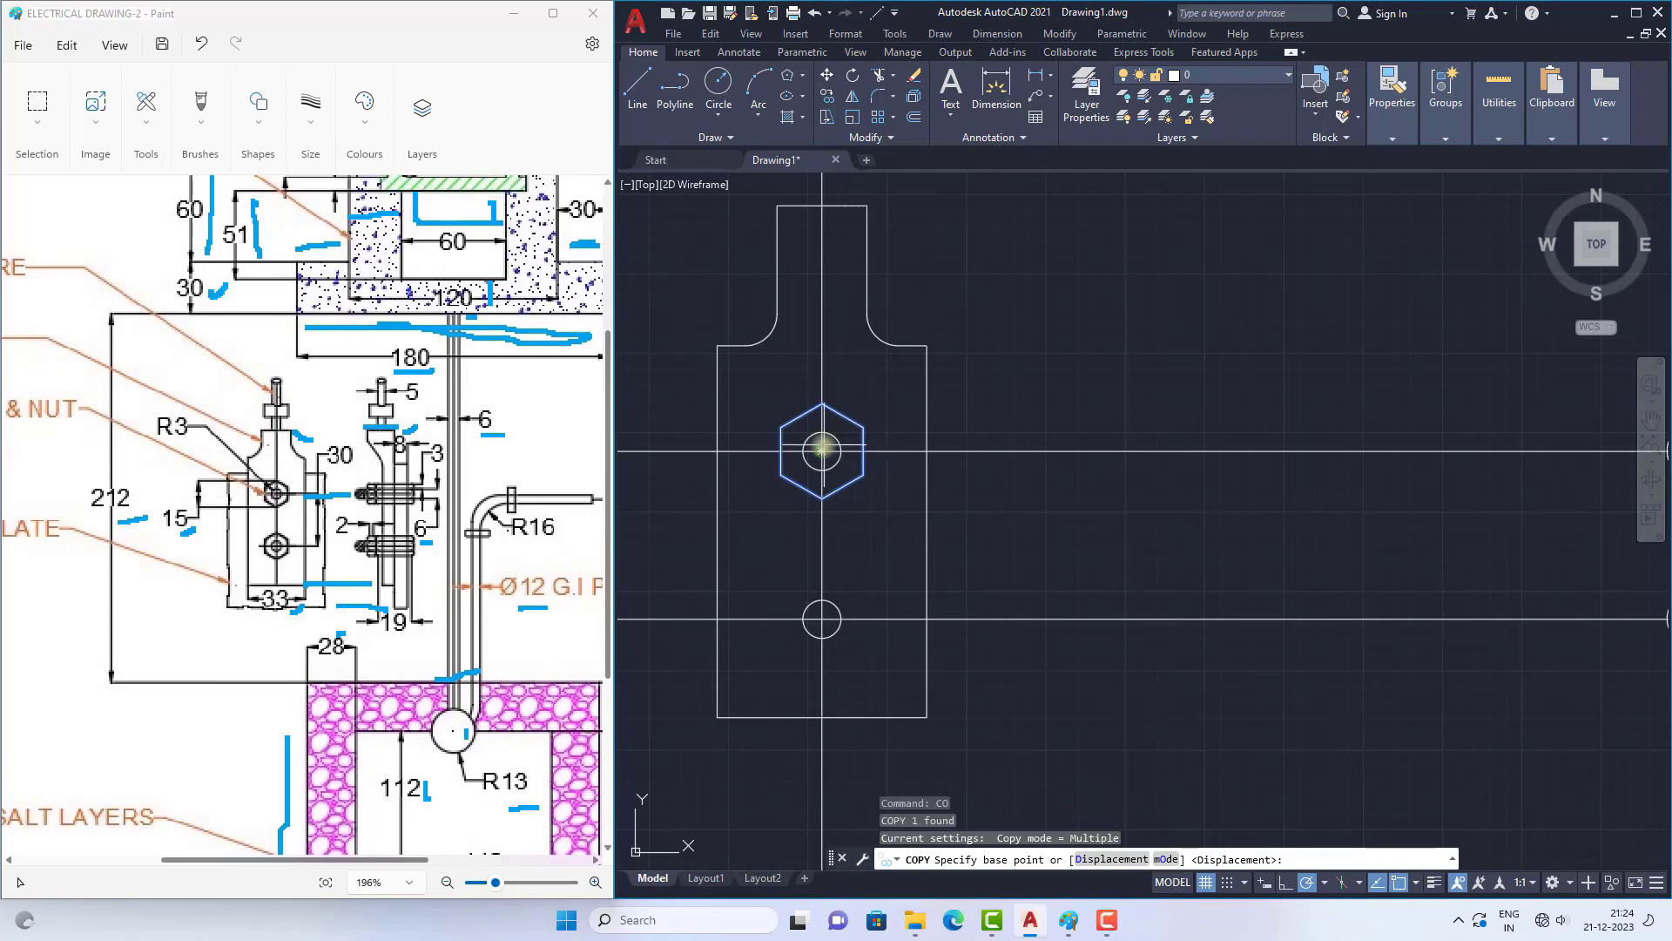
click(821, 450)
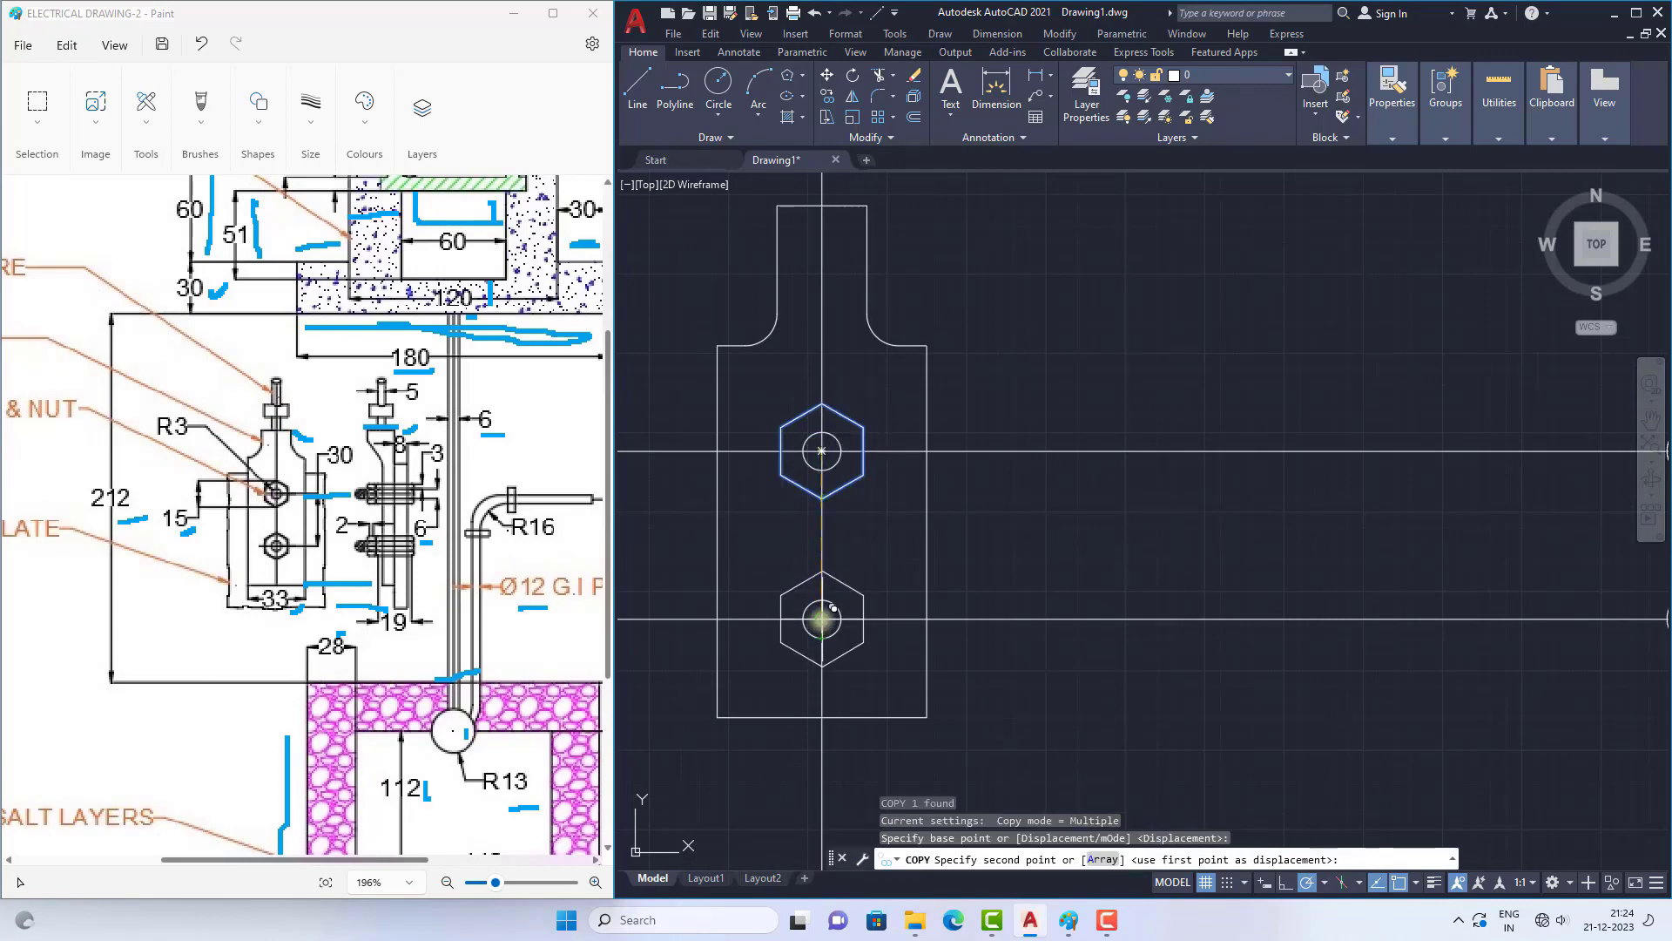
click(822, 619)
scroll(811, 520, down, 4)
key(Escape)
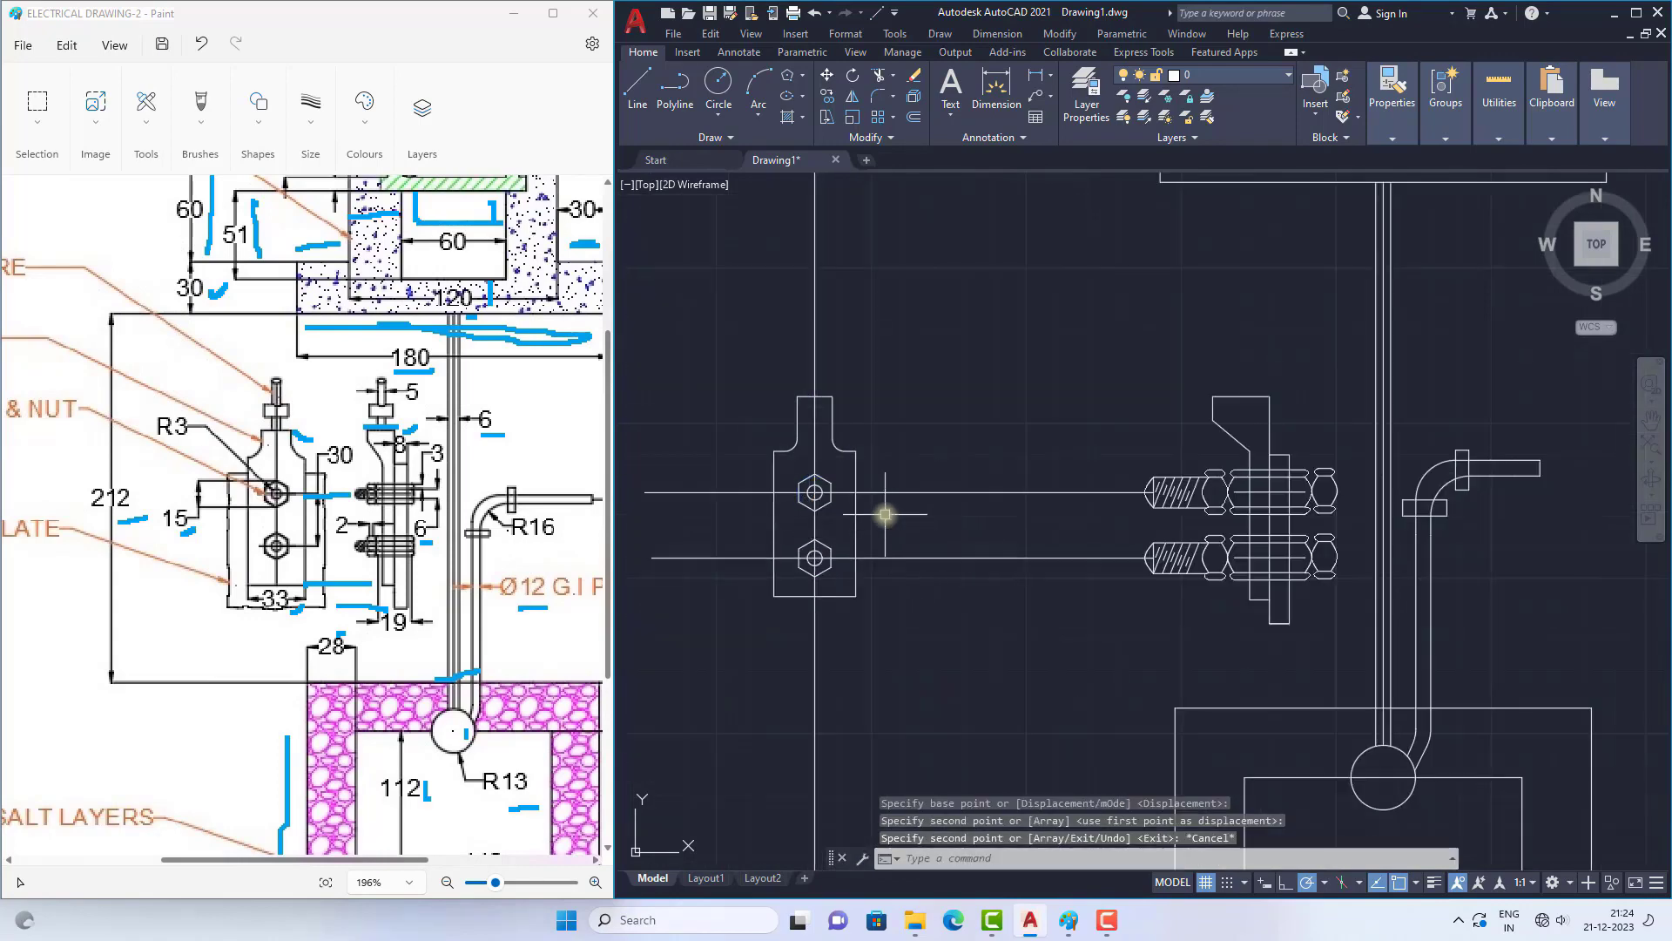
Step: Draw the wire's left edge about 30 units up from the thimble's top edge and close it horizontally to the centre line
scroll(871, 388, up, 2)
scroll(949, 505, down, 2)
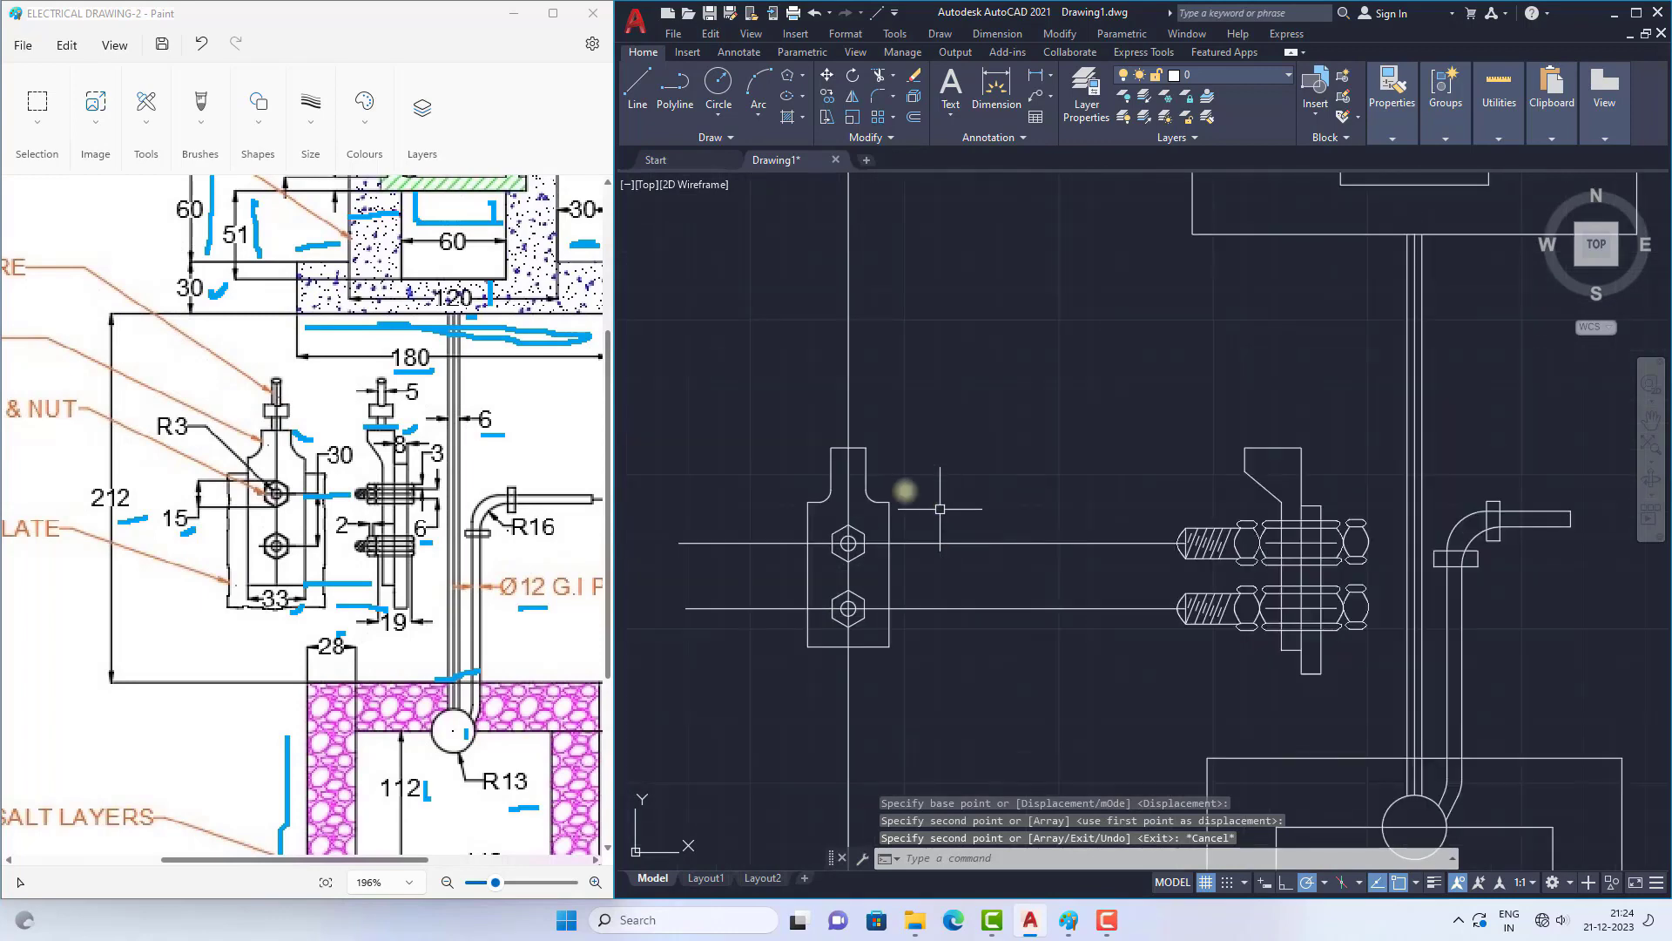
ctrl+scroll(267, 398, up, 3)
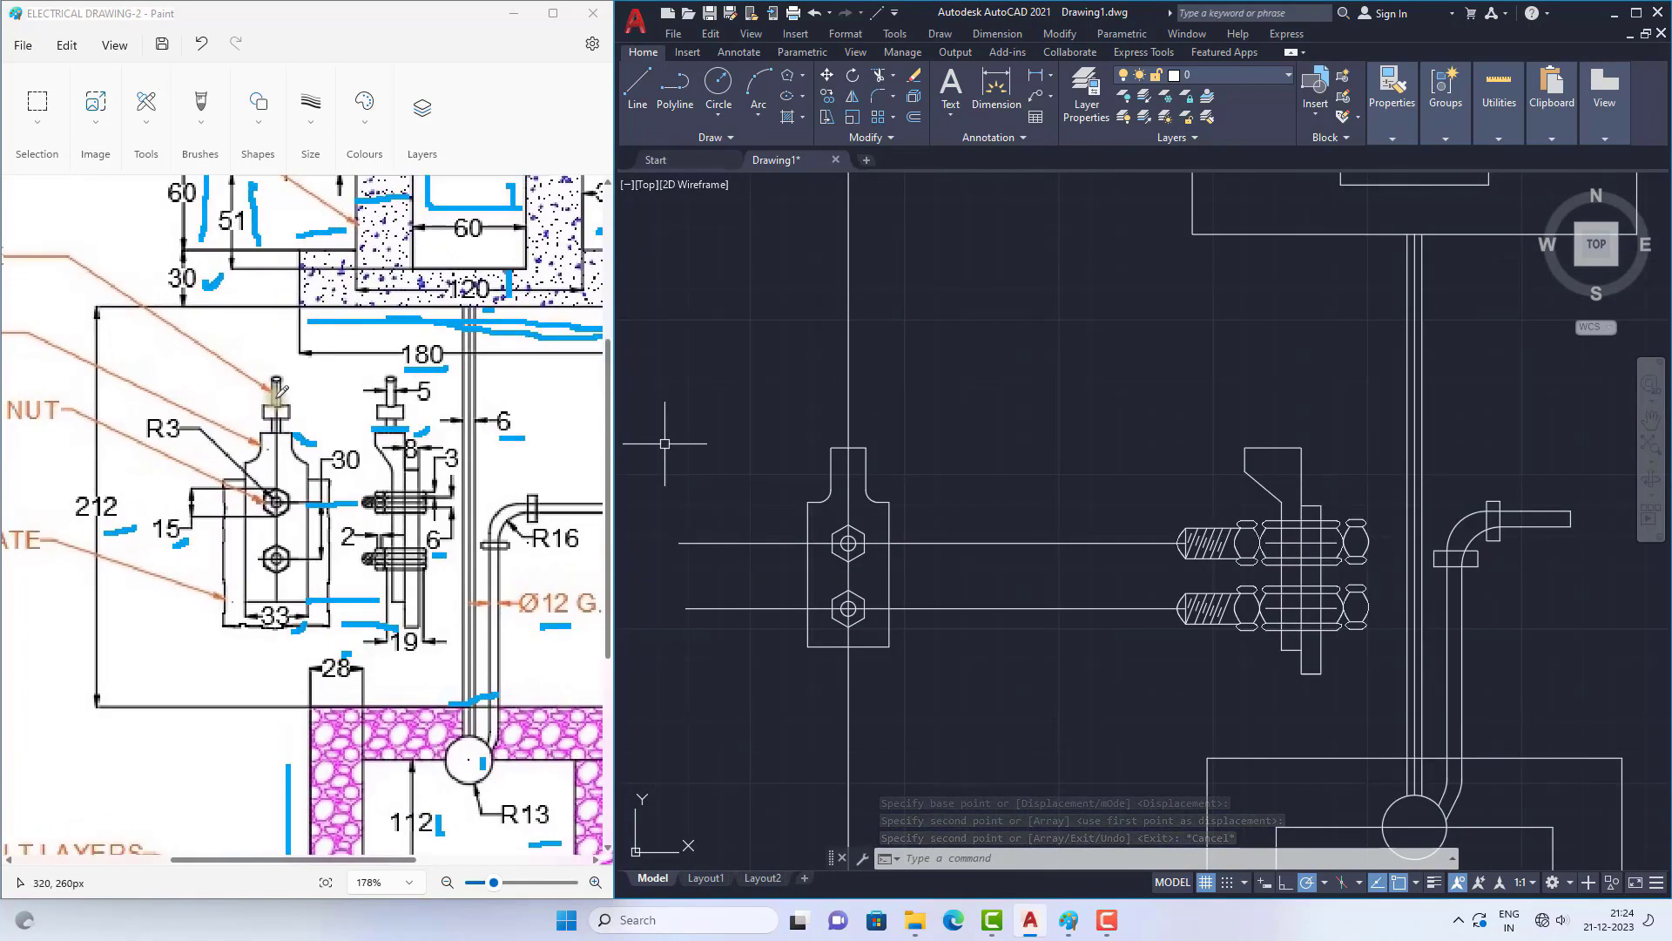
click(643, 83)
scroll(857, 339, up, 2)
click(834, 511)
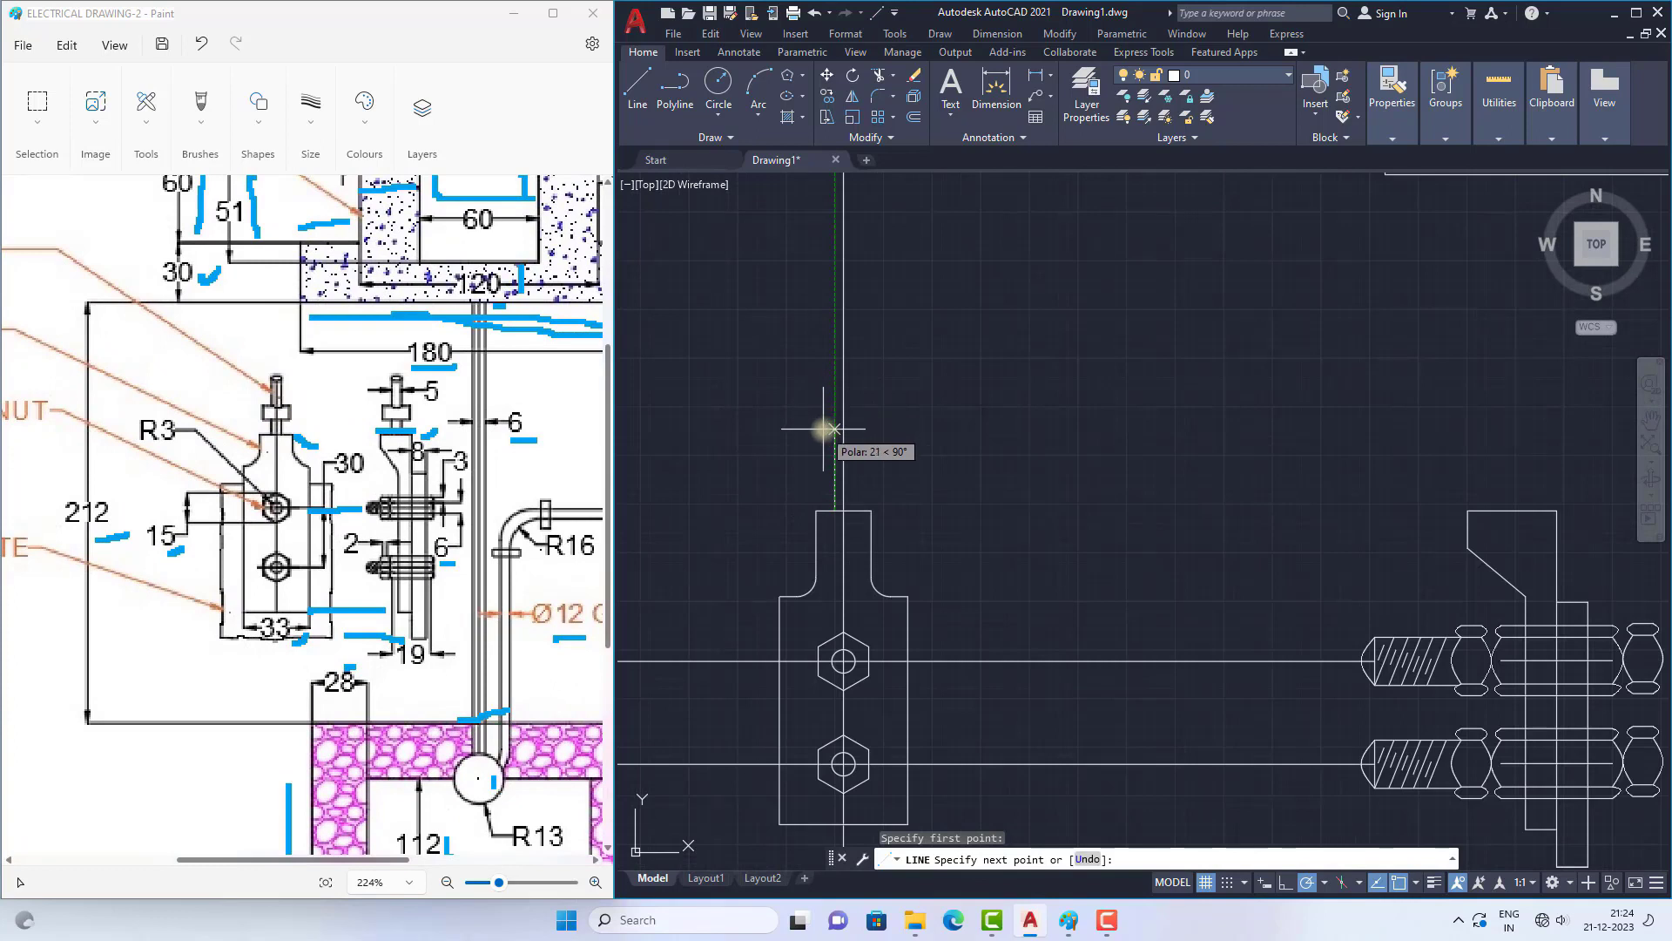
scroll(825, 428, up, 2)
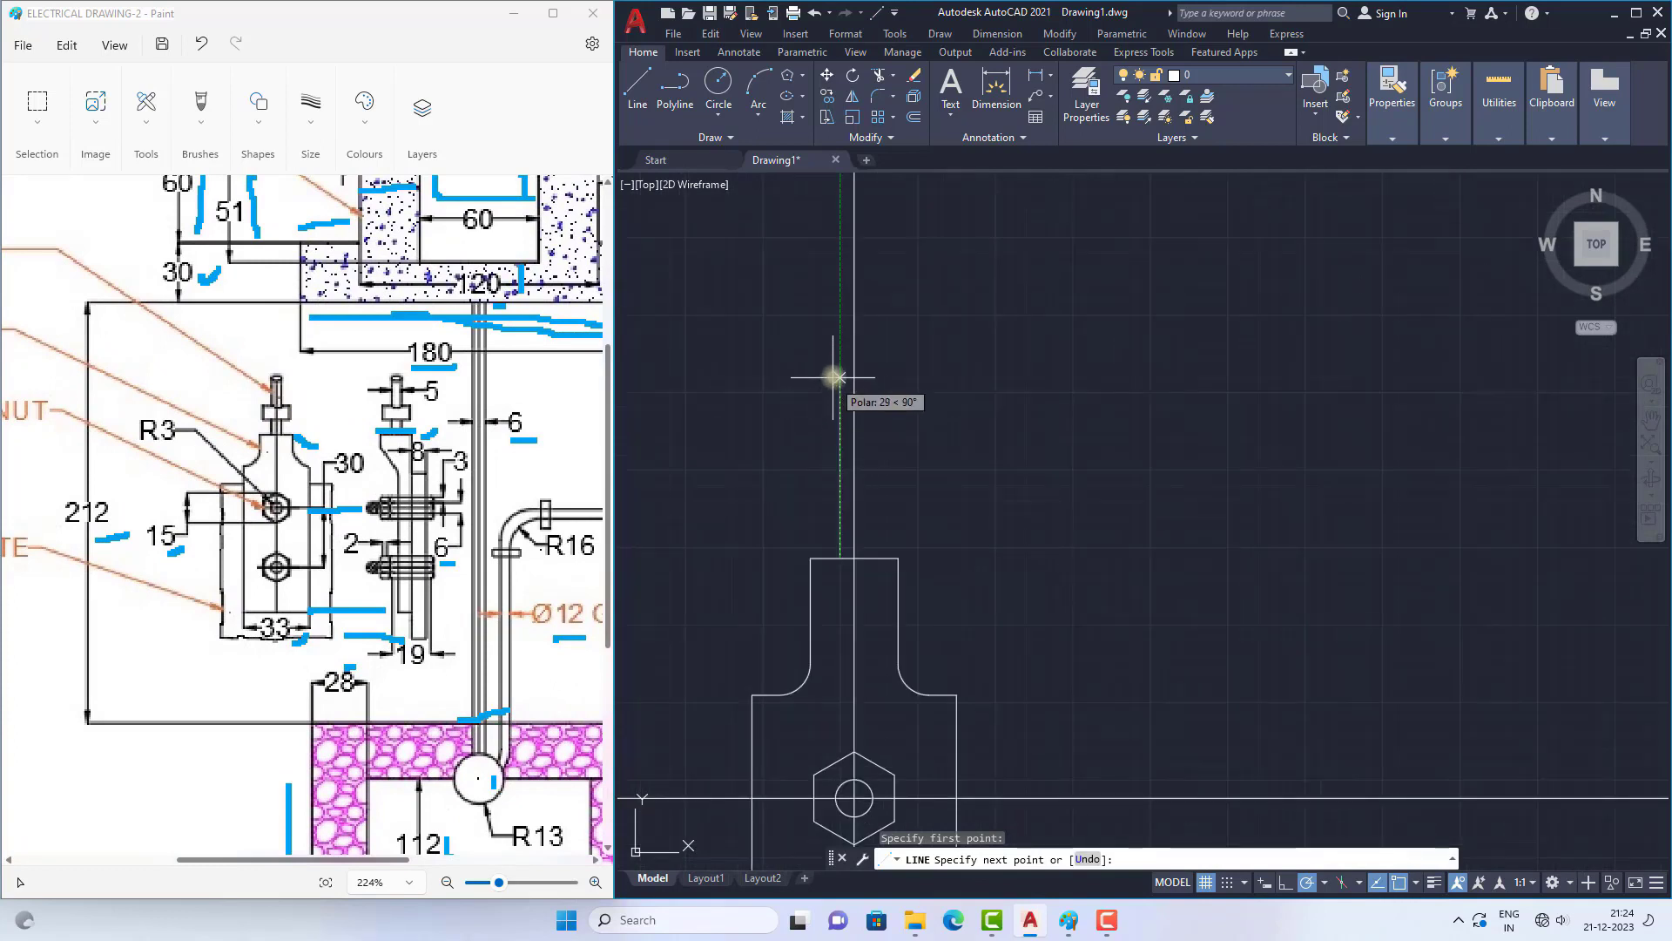
click(839, 358)
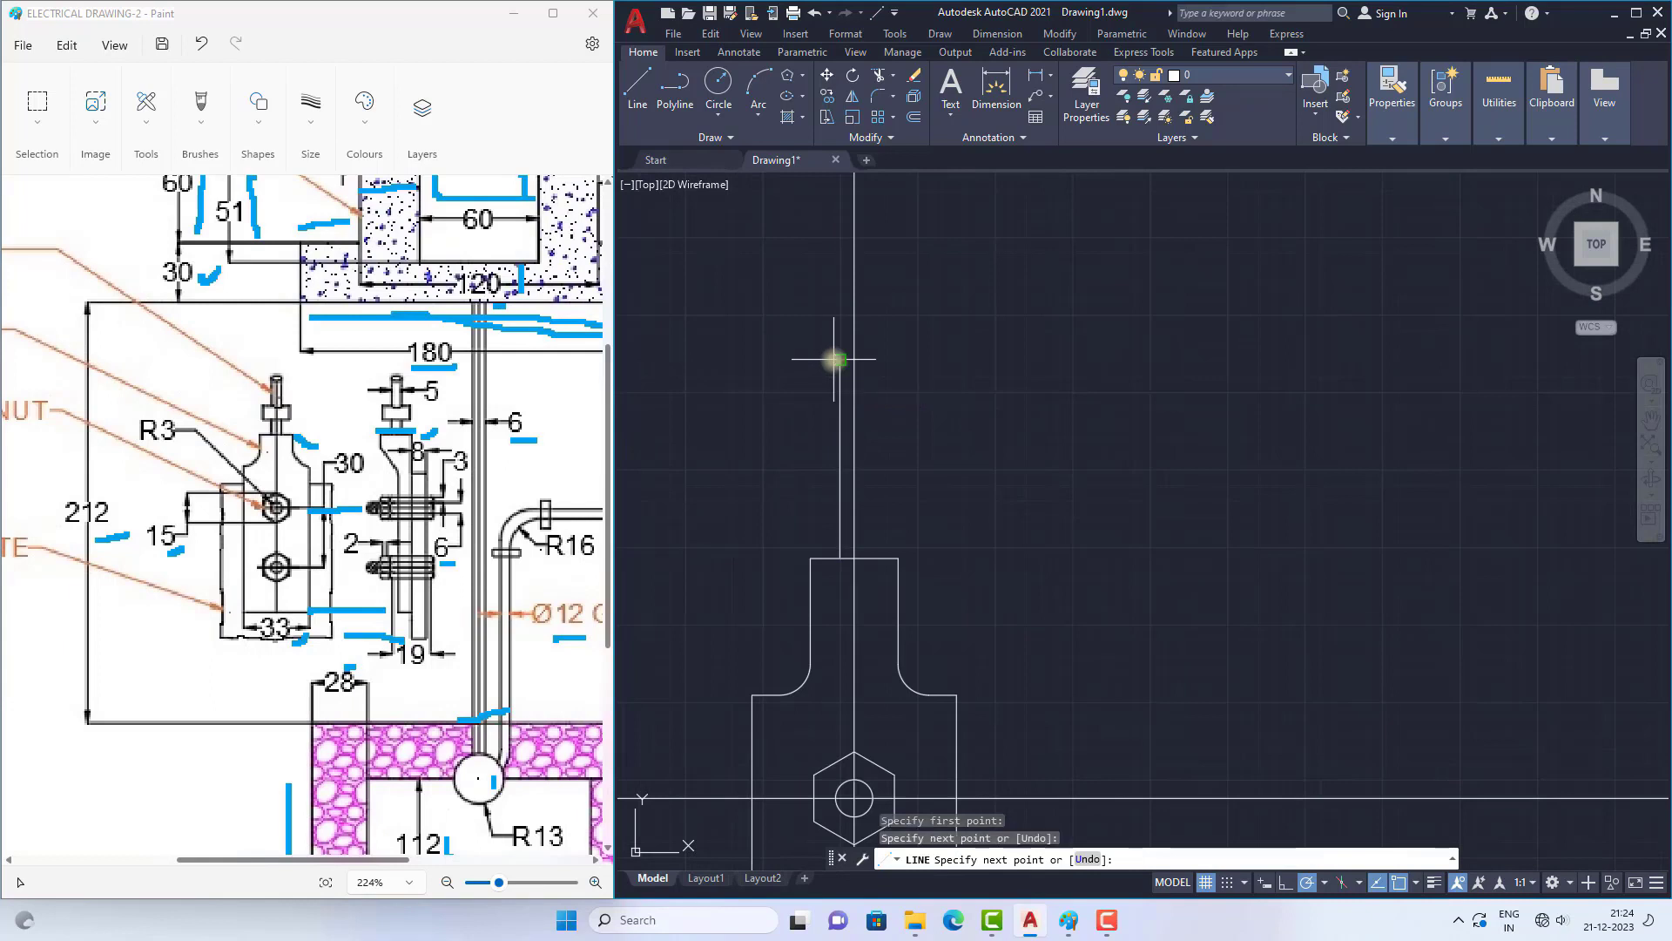
scroll(878, 359, up, 2)
click(840, 360)
key(Return)
Step: Mirror the wire's left edge and its short top line about the thimble's vertical centre line, keeping the source lines
click(827, 360)
click(815, 408)
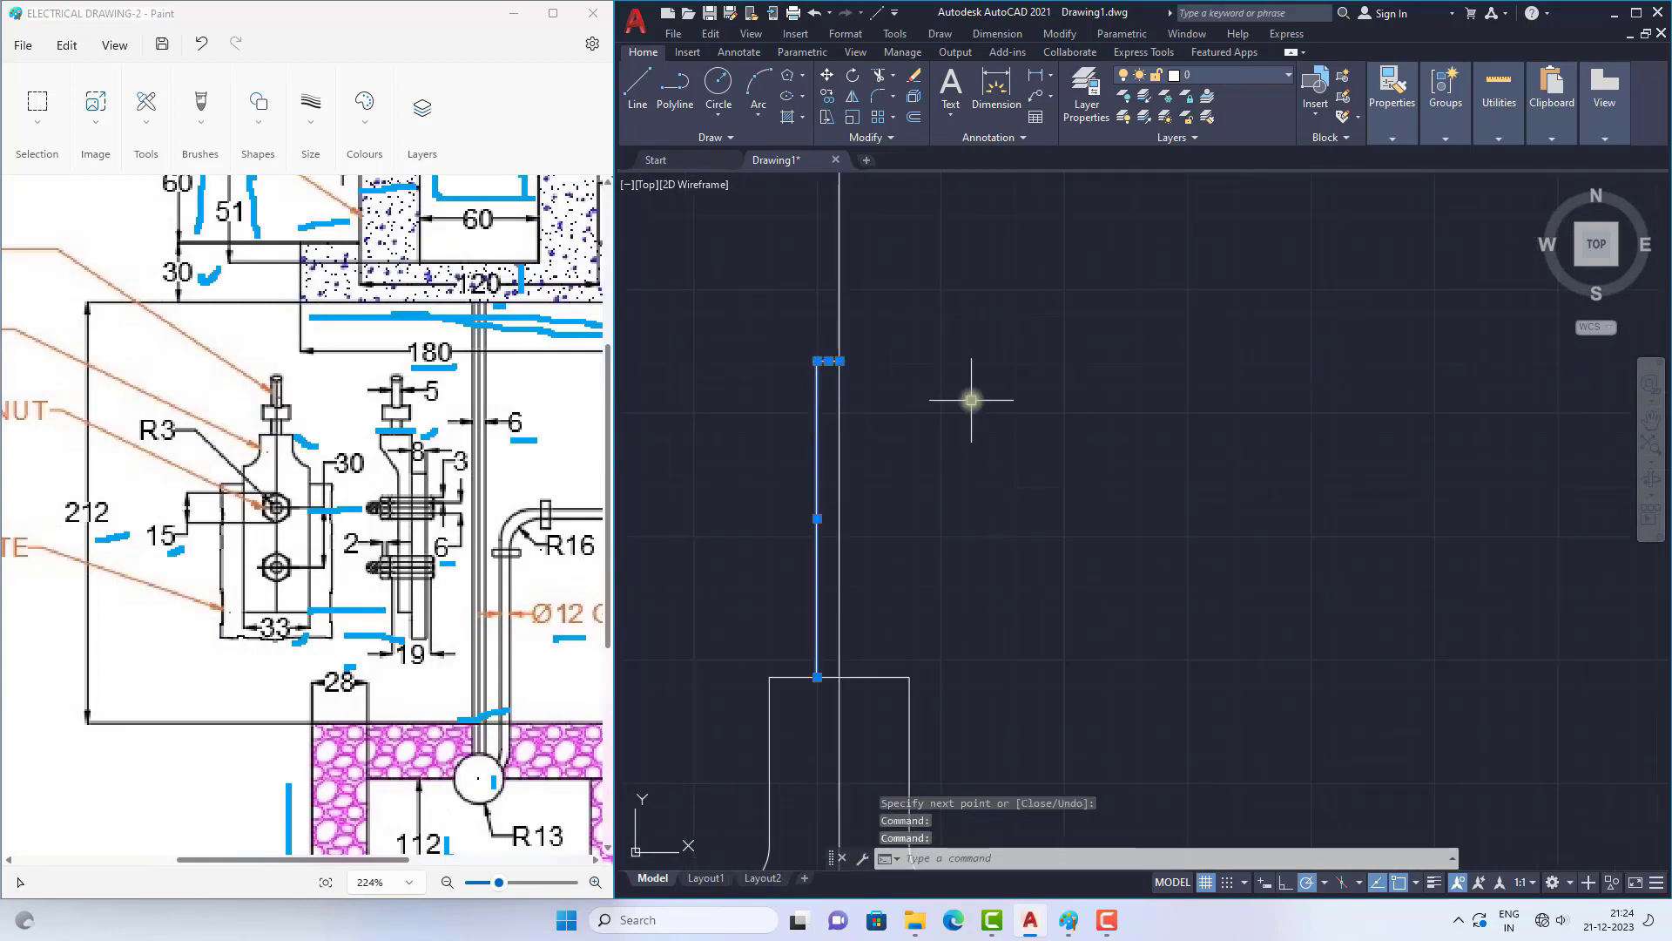
text(m)
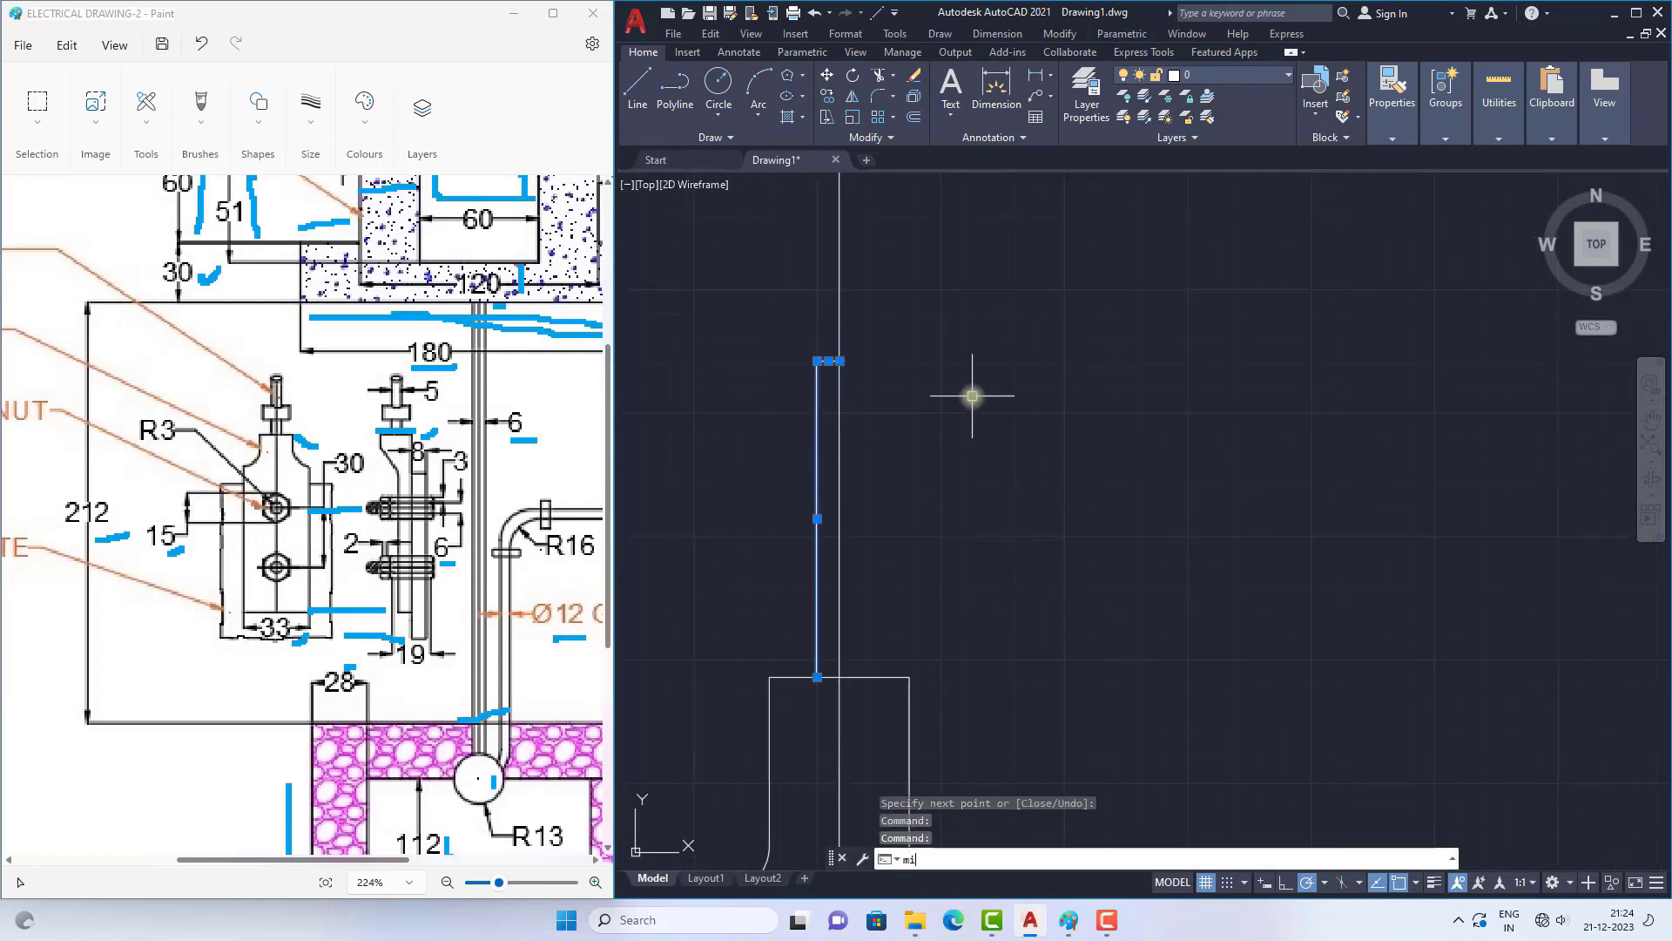
text(i)
key(Return)
click(840, 361)
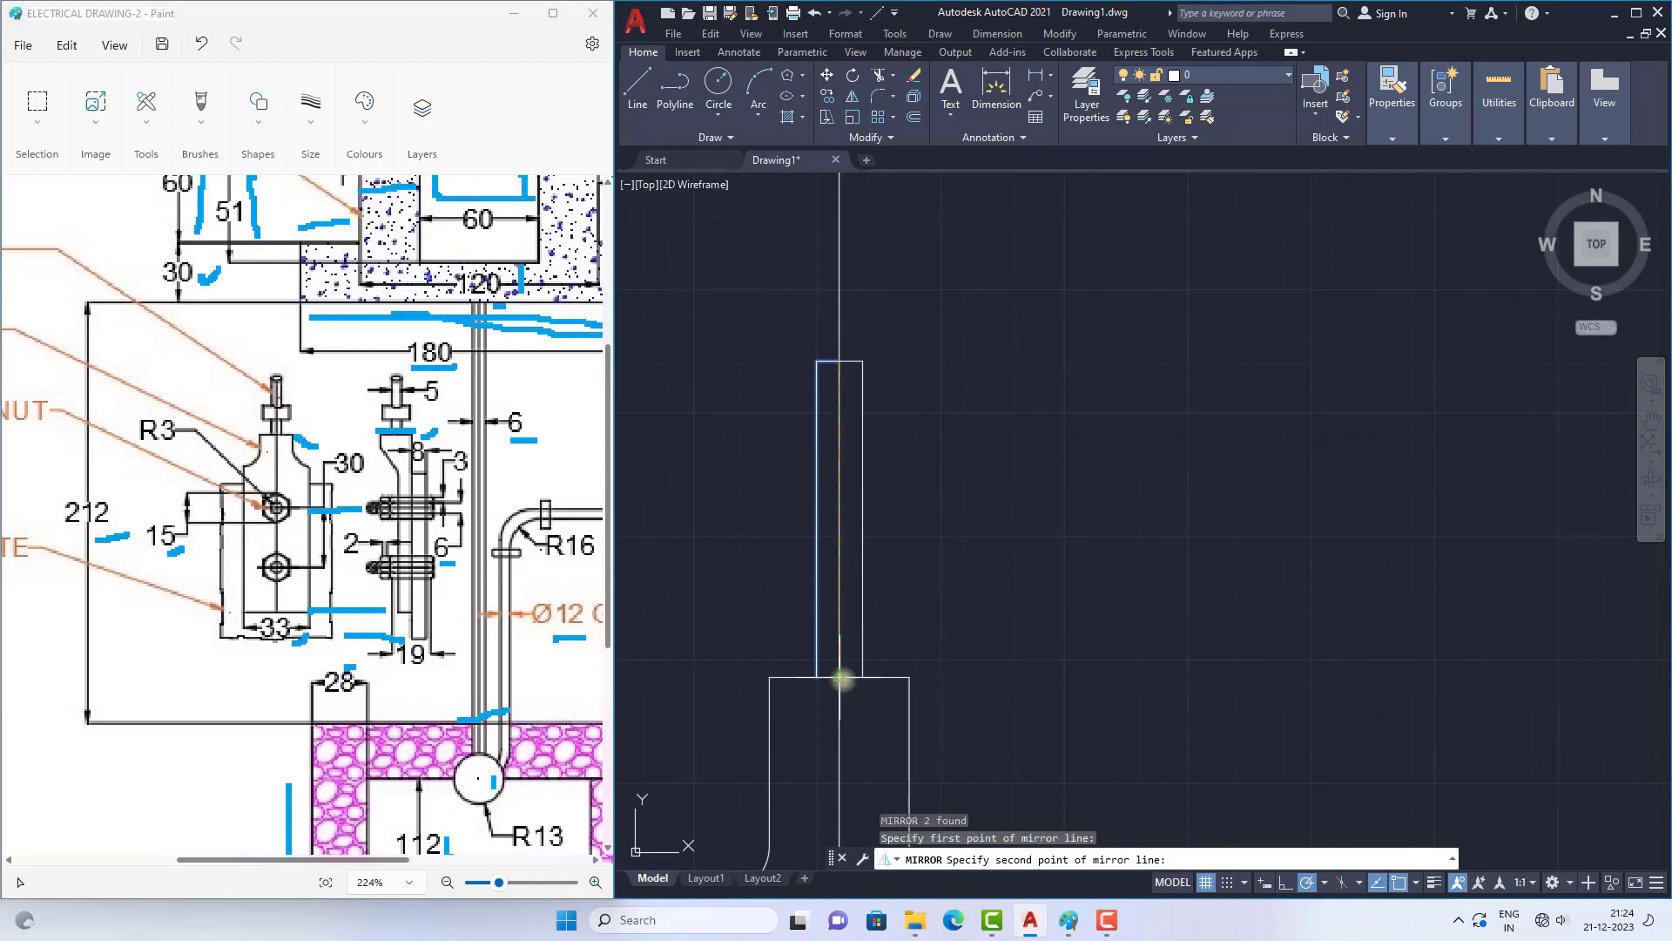
click(841, 677)
right_click(960, 363)
click(1002, 375)
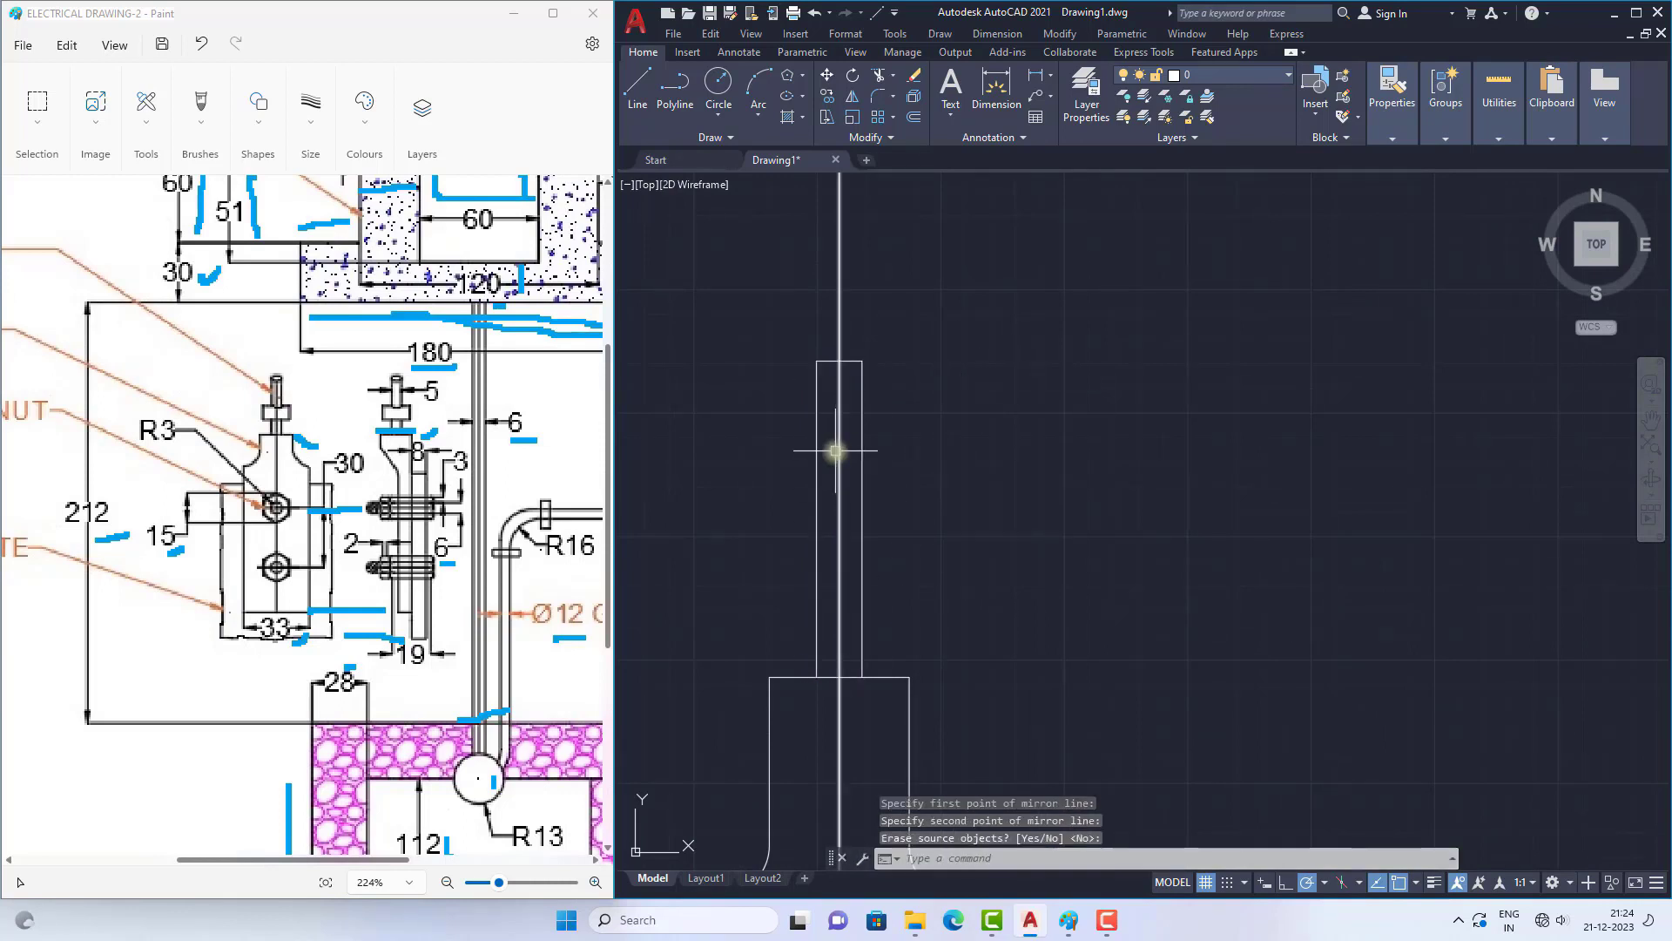
scroll(835, 451, down, 5)
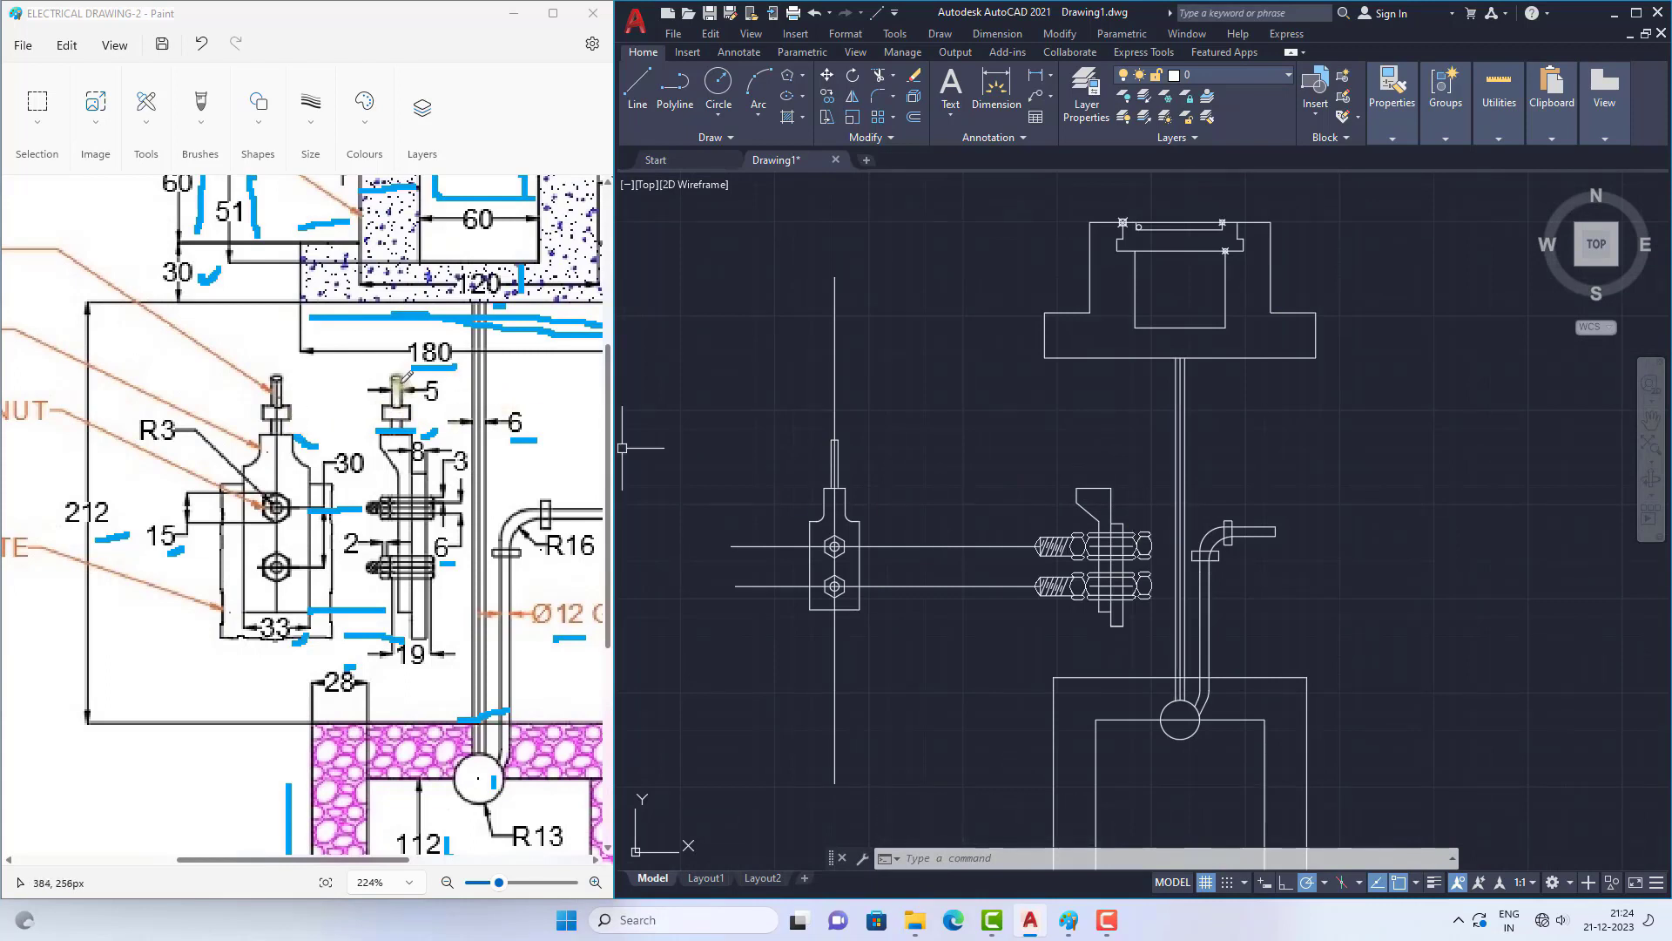
scroll(1110, 473, up, 2)
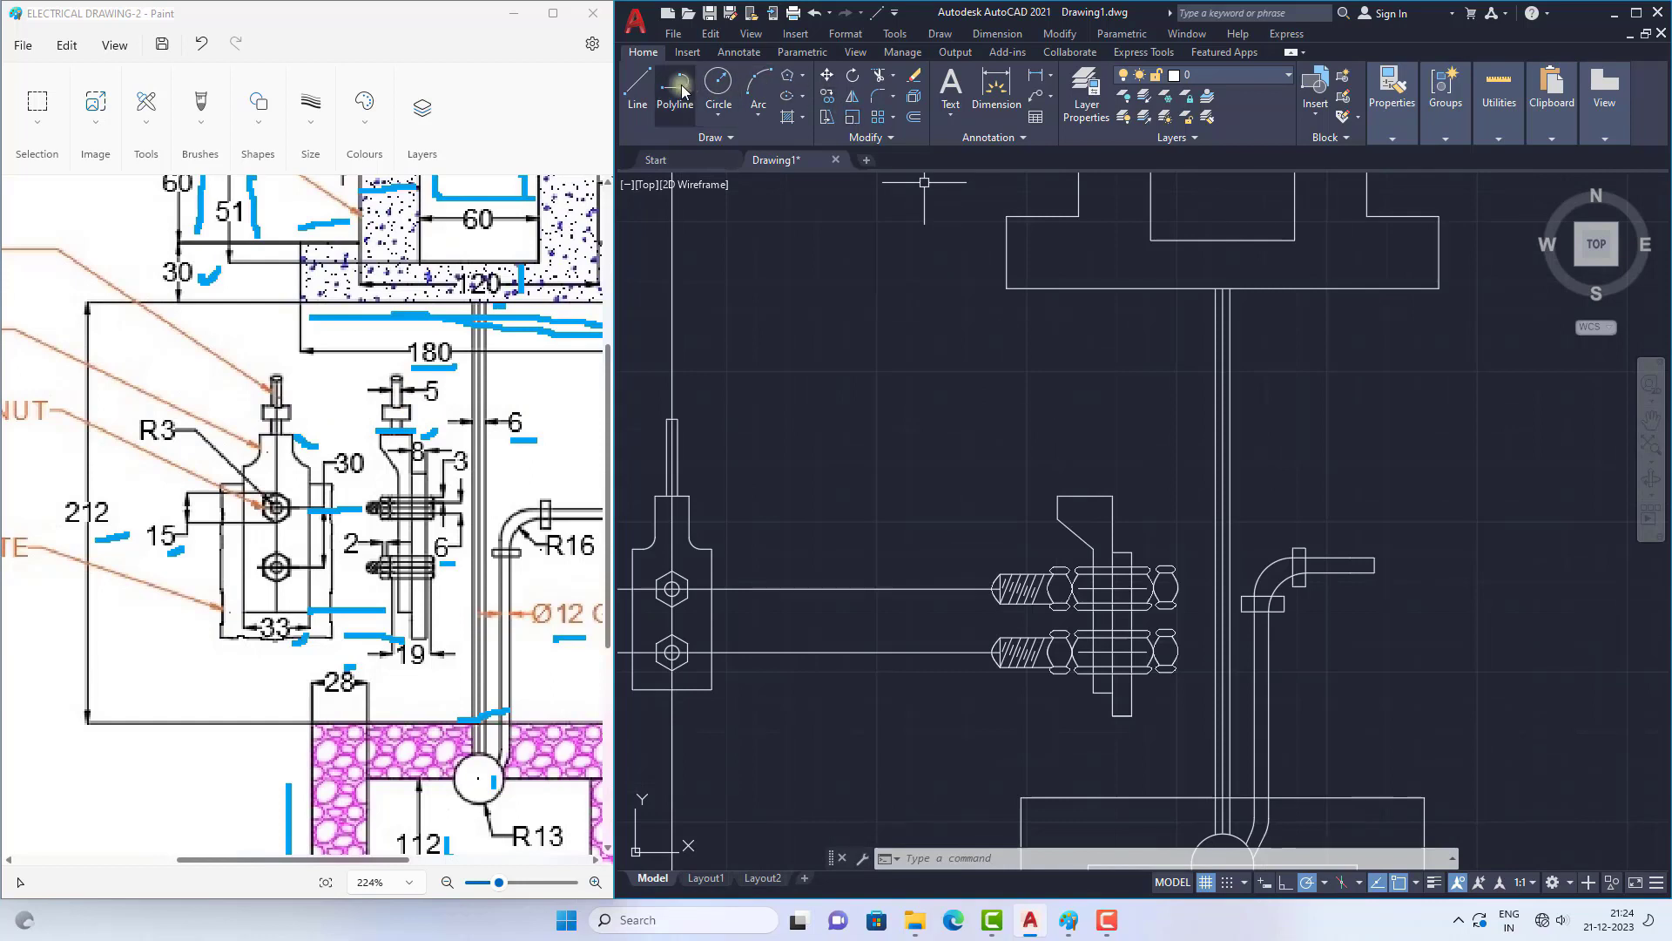
scroll(958, 423, down, 3)
scroll(825, 424, up, 3)
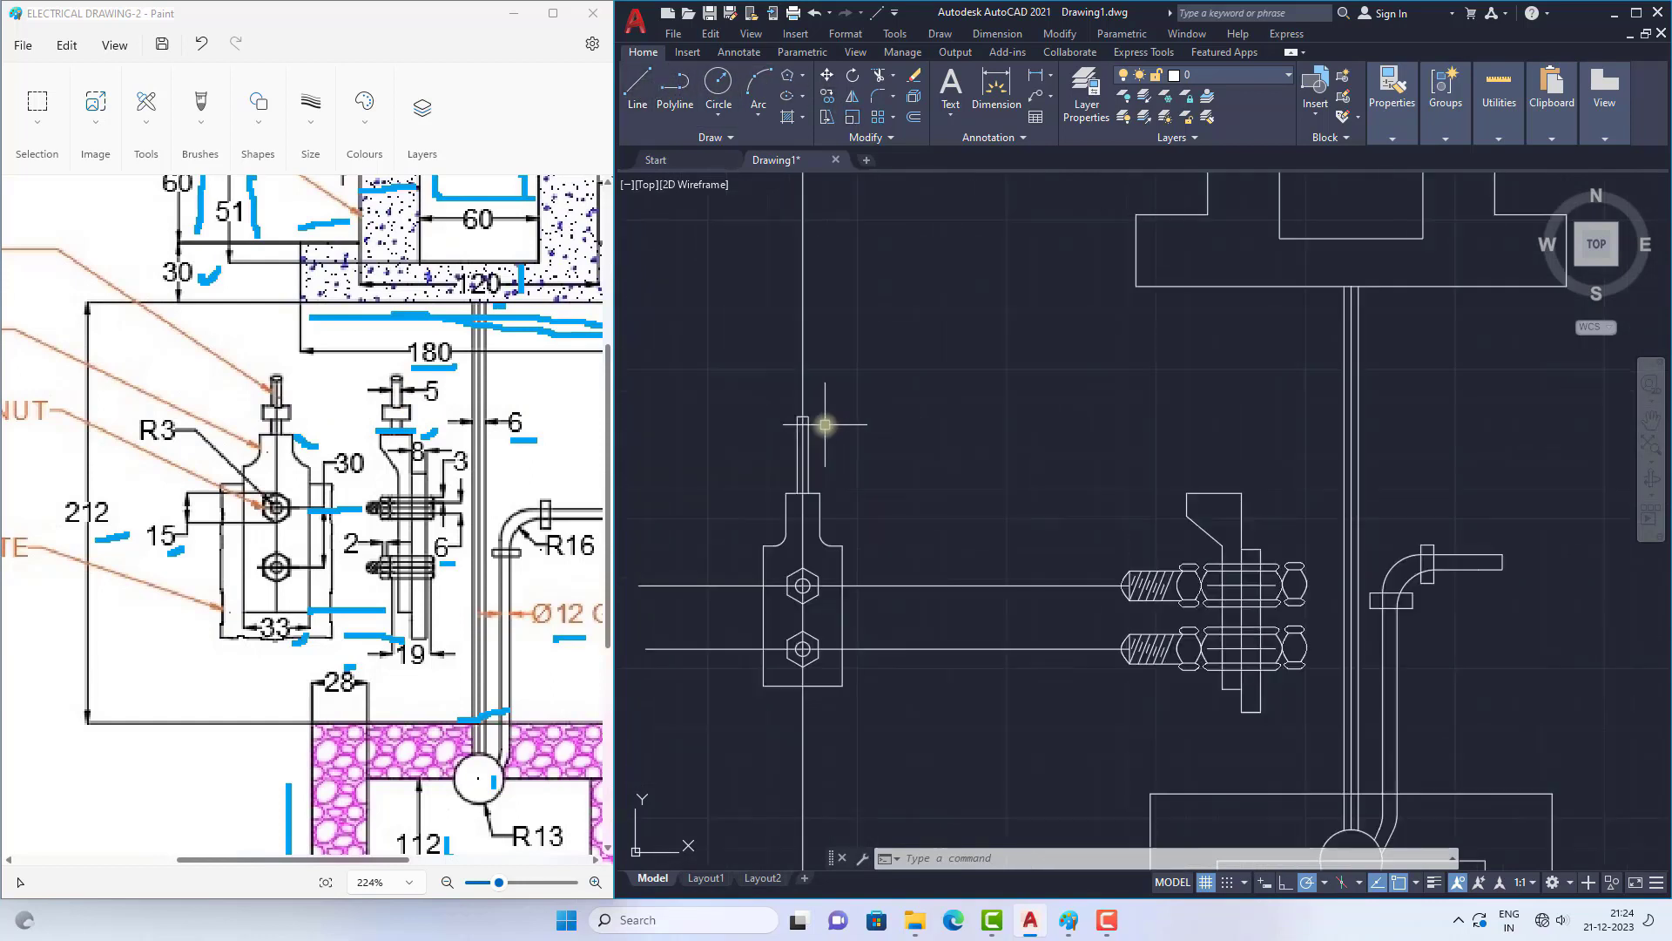
Step: Draw a rectangle across the front-view wire, as wide as the thimble's neck, with its lower edge about 15 units above the neck
scroll(782, 413, up, 3)
click(761, 389)
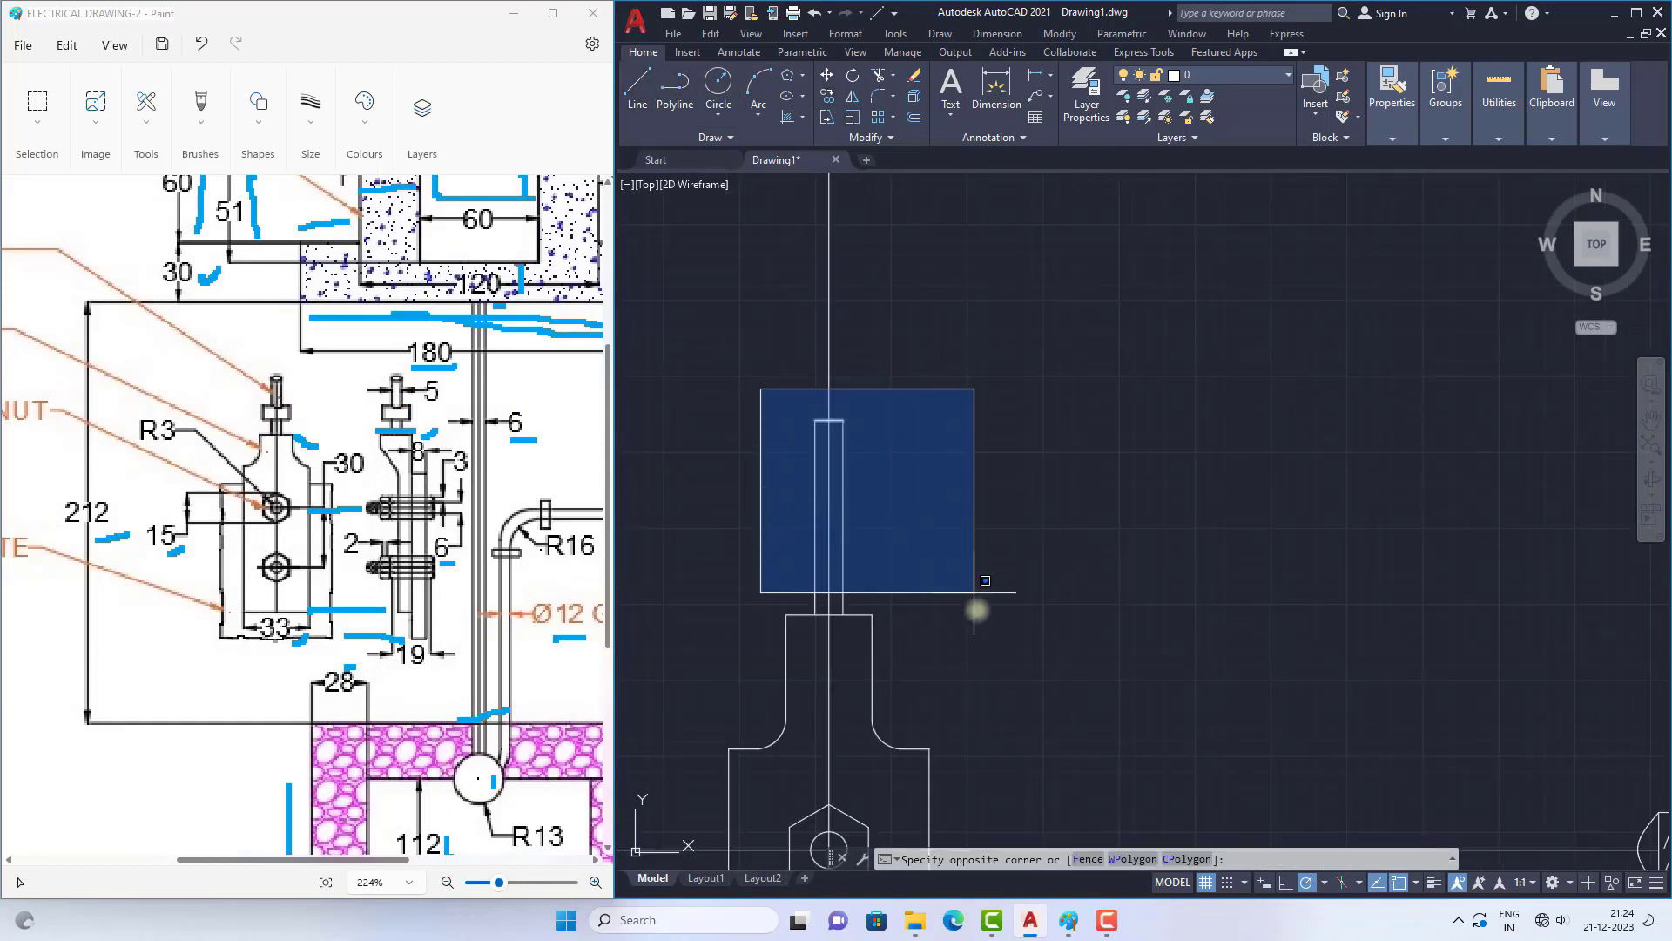
key(Escape)
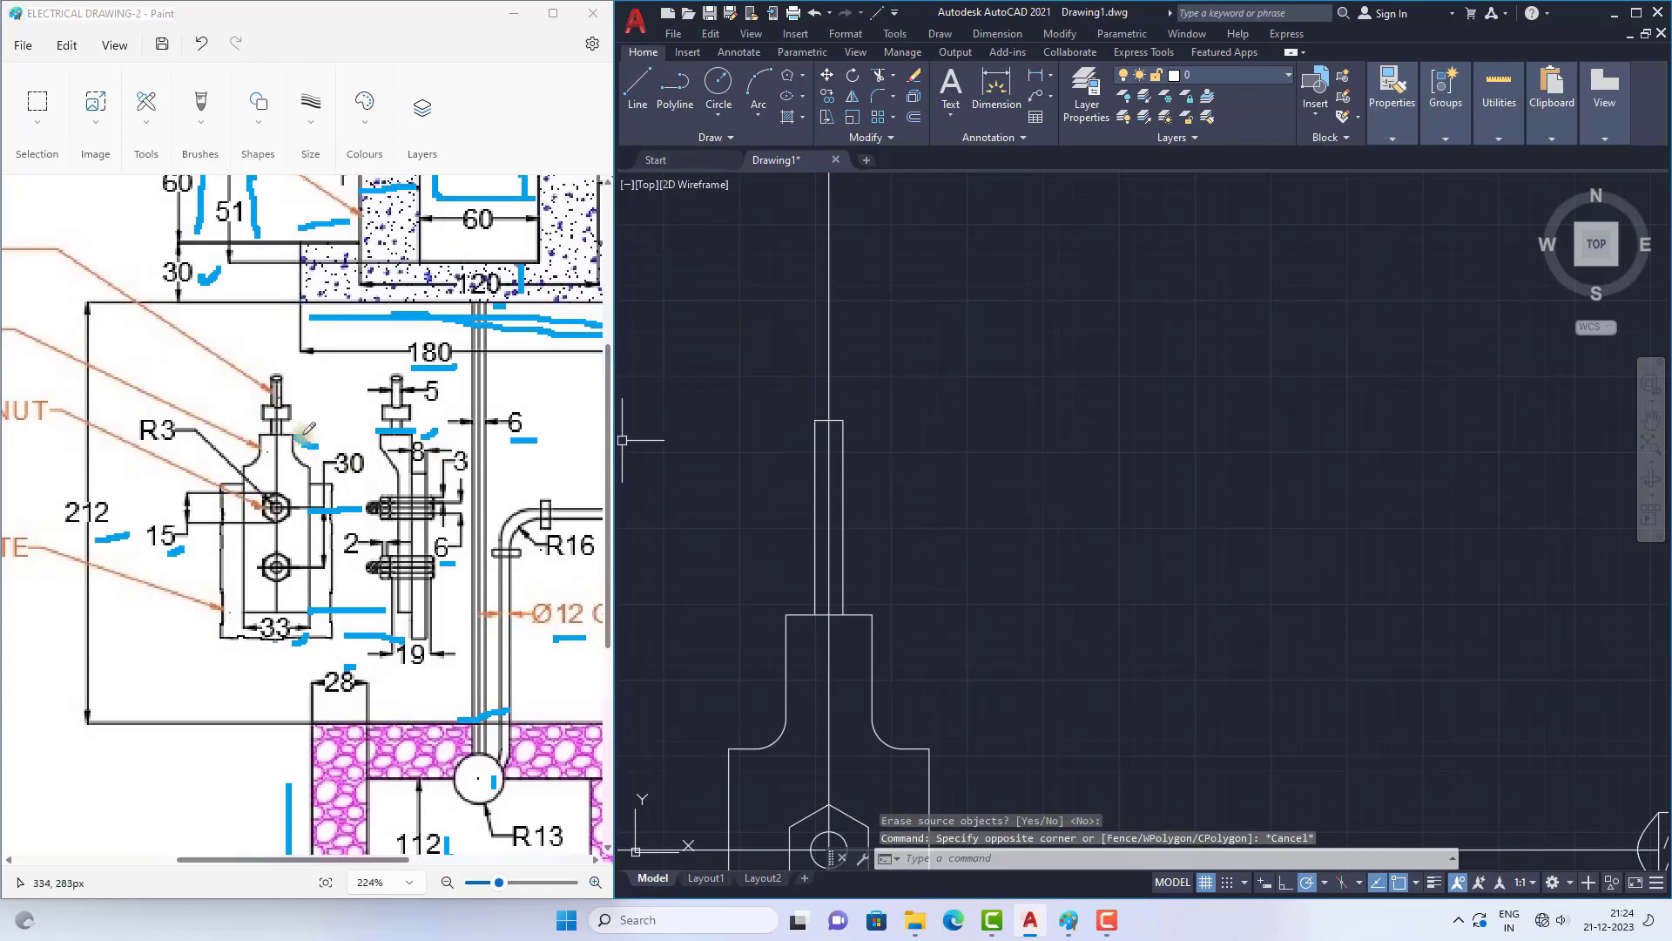
click(789, 95)
click(786, 490)
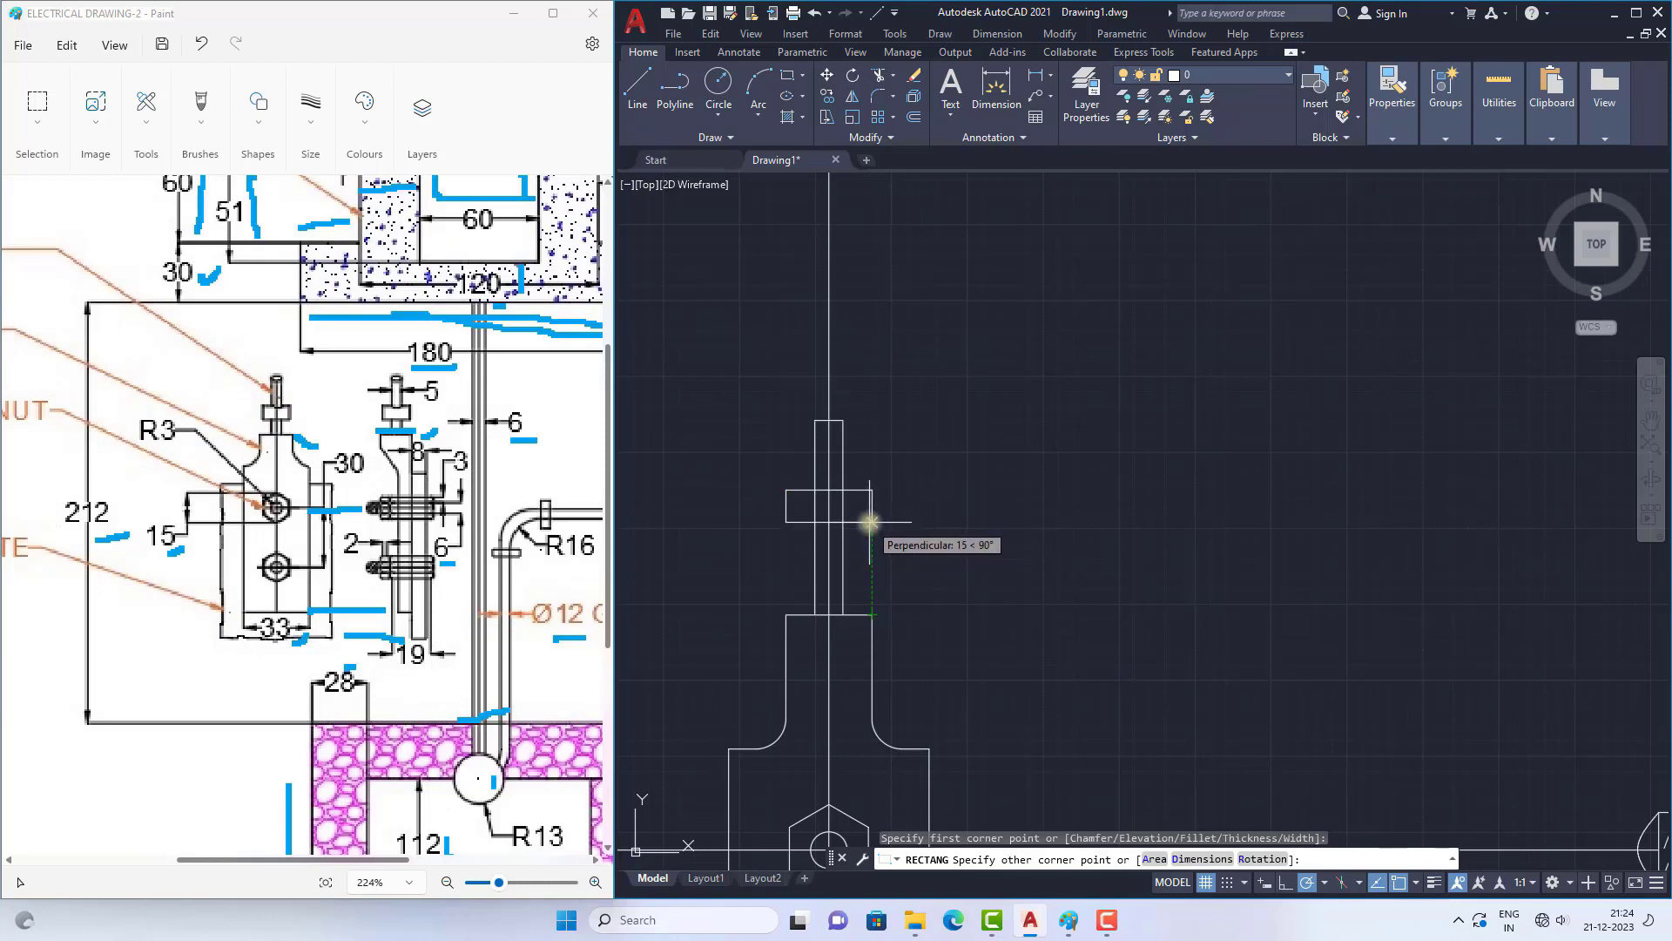
click(871, 522)
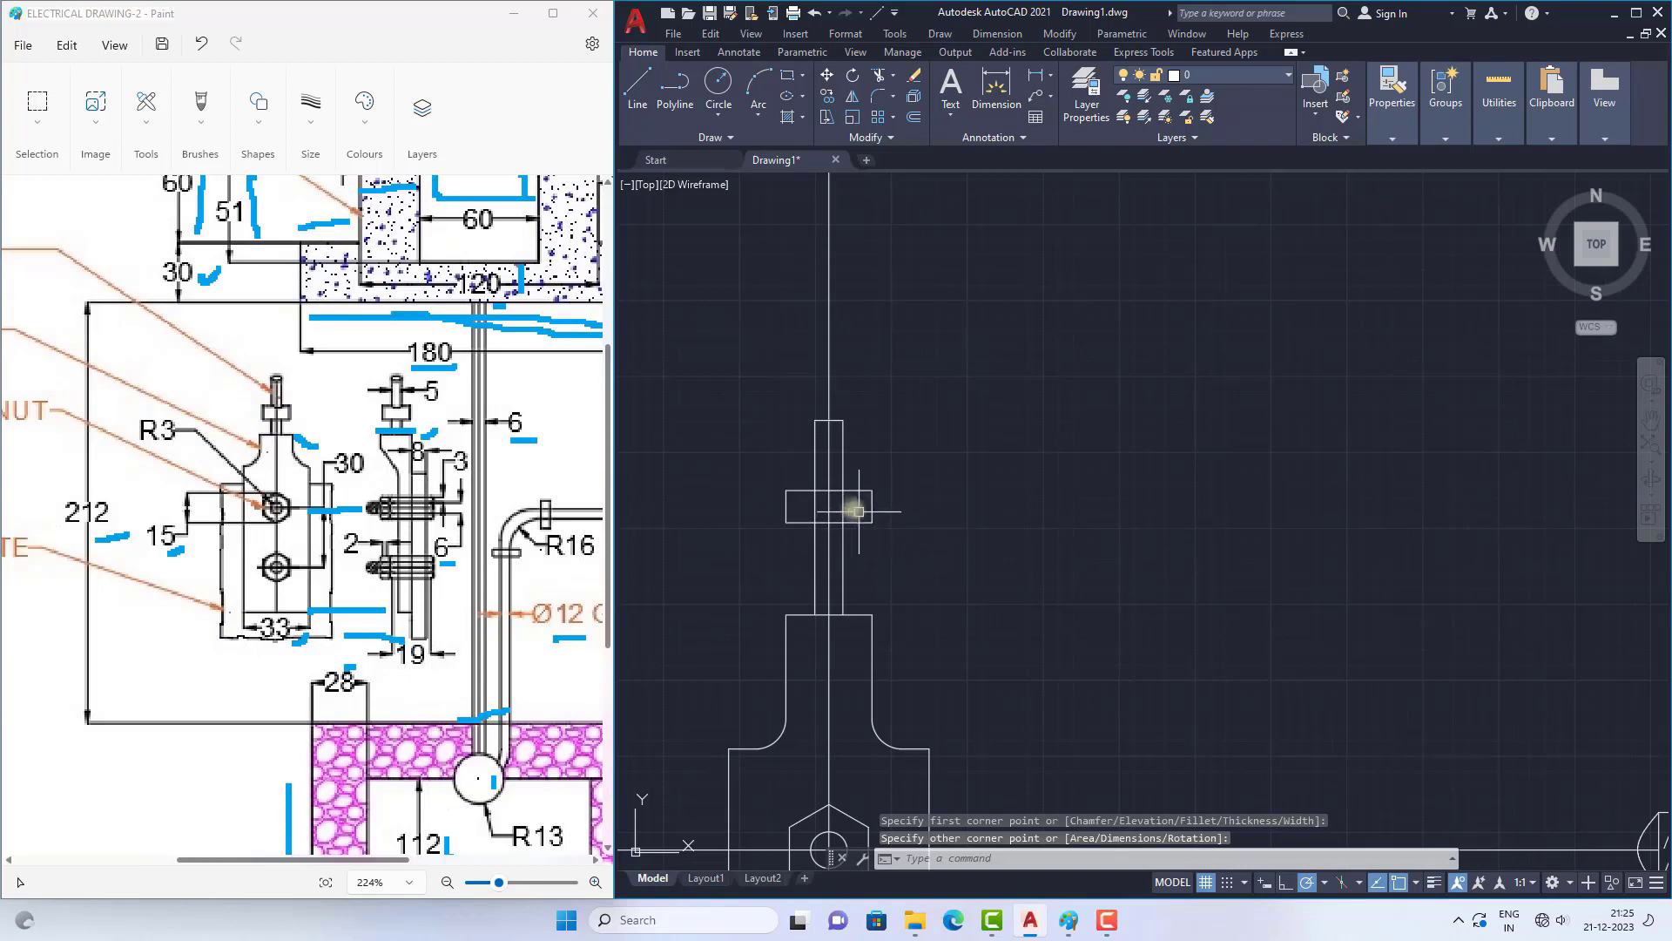
scroll(857, 511, up, 4)
text(spl)
key(Return)
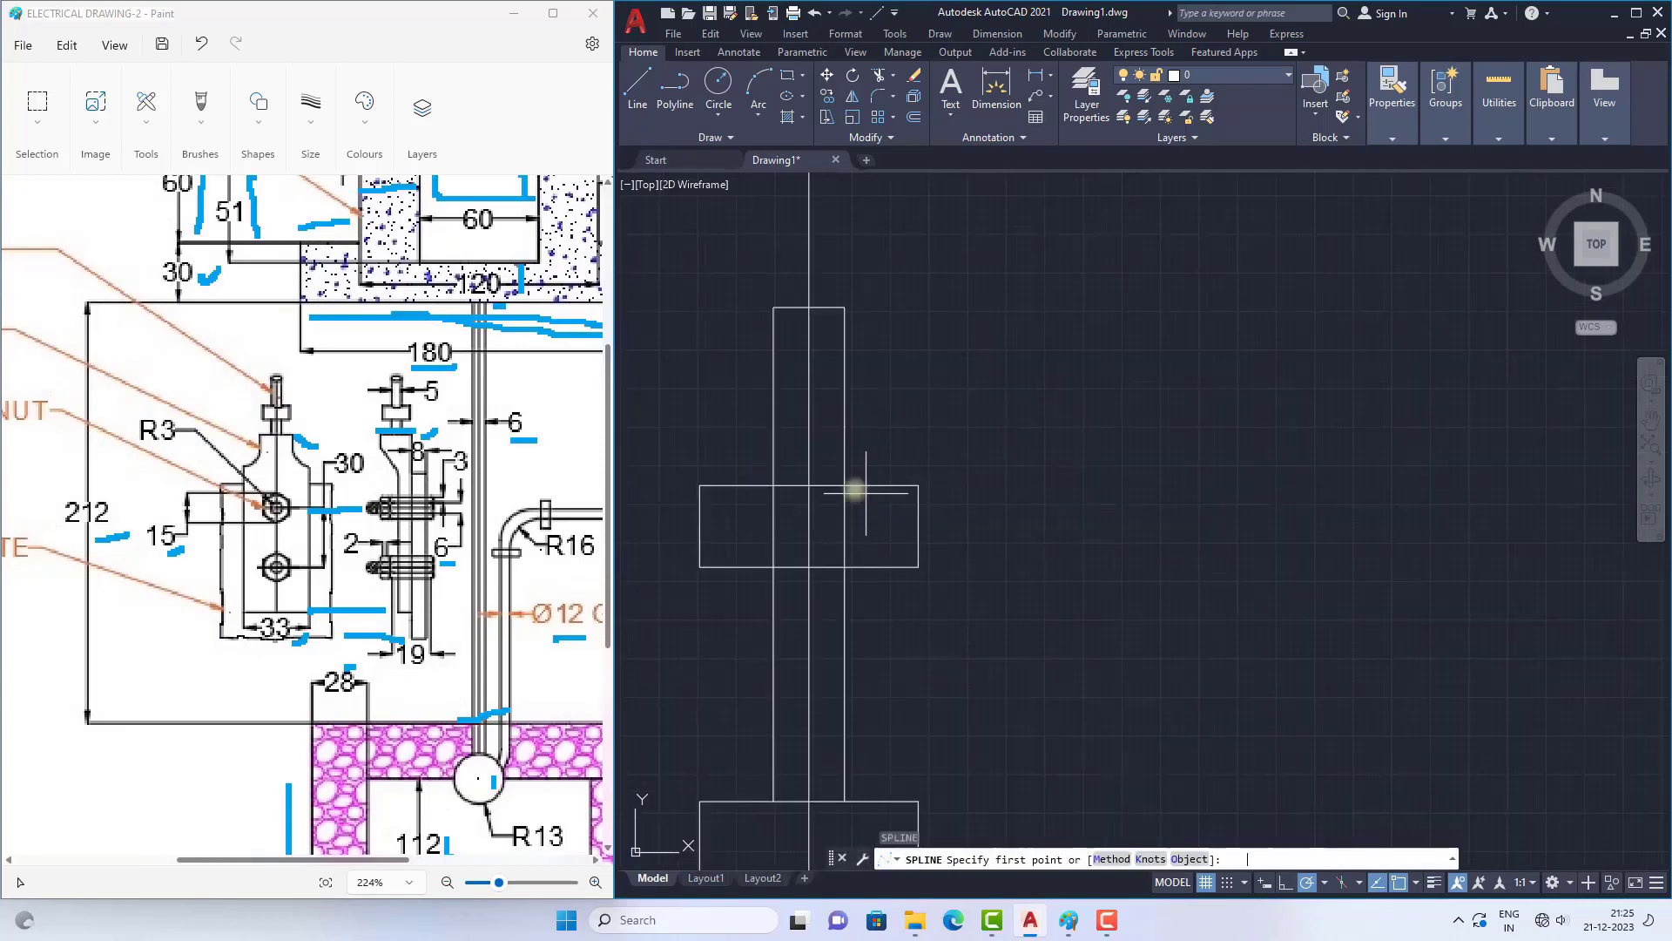
click(774, 486)
click(807, 503)
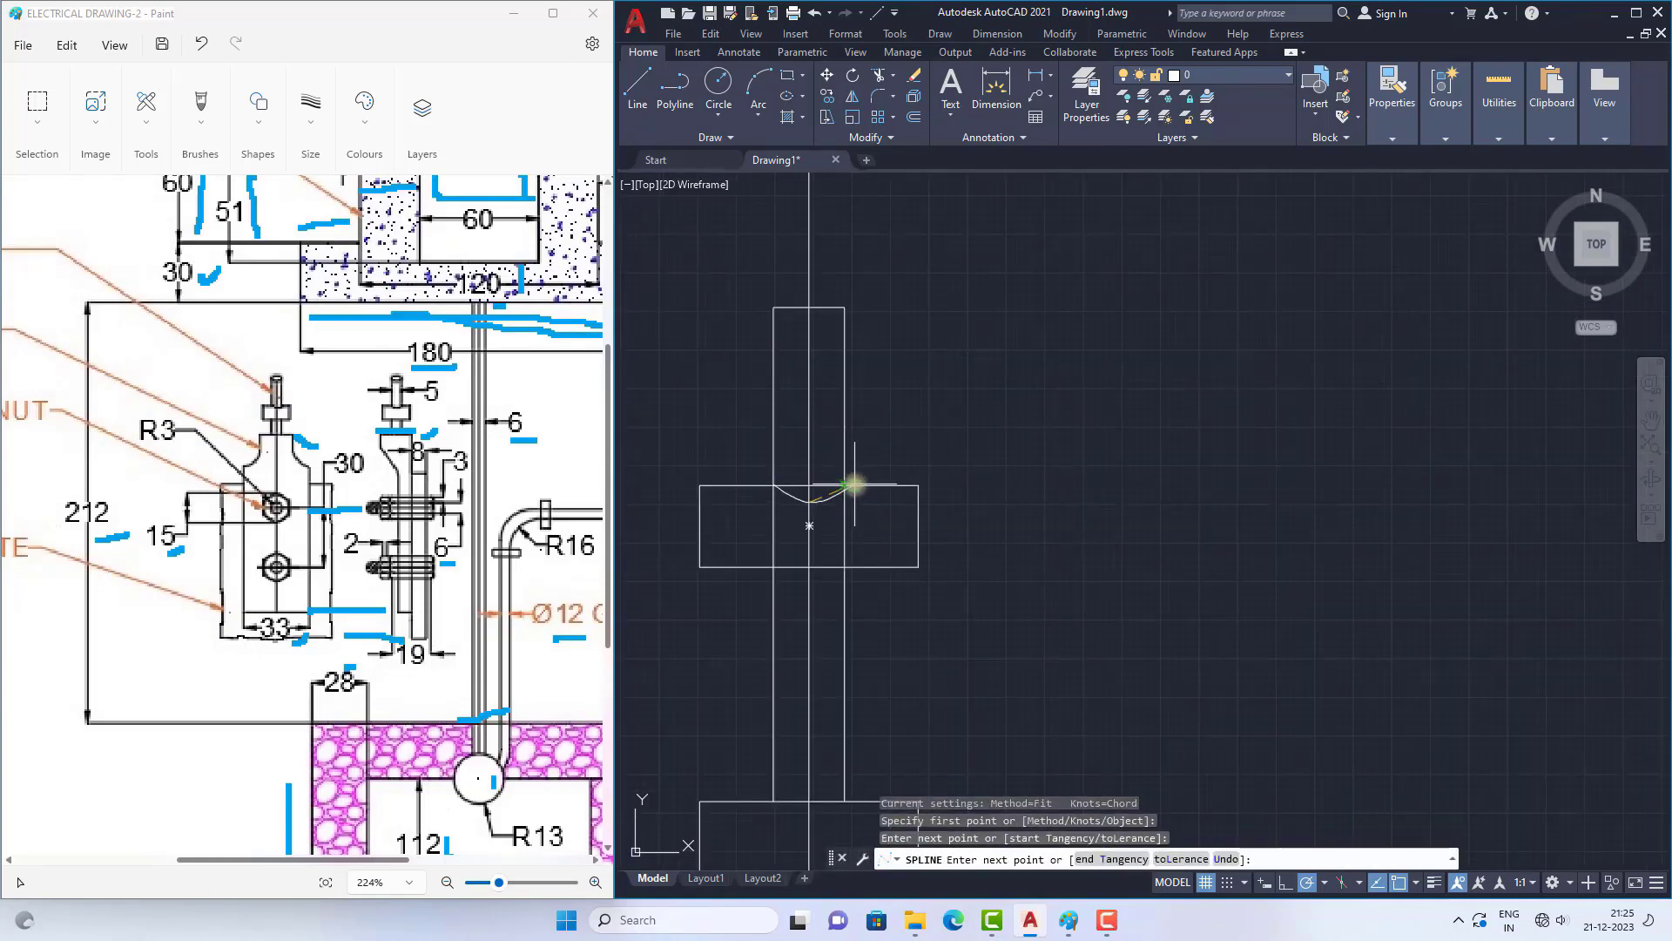
click(841, 487)
scroll(839, 488, up, 6)
key(Escape)
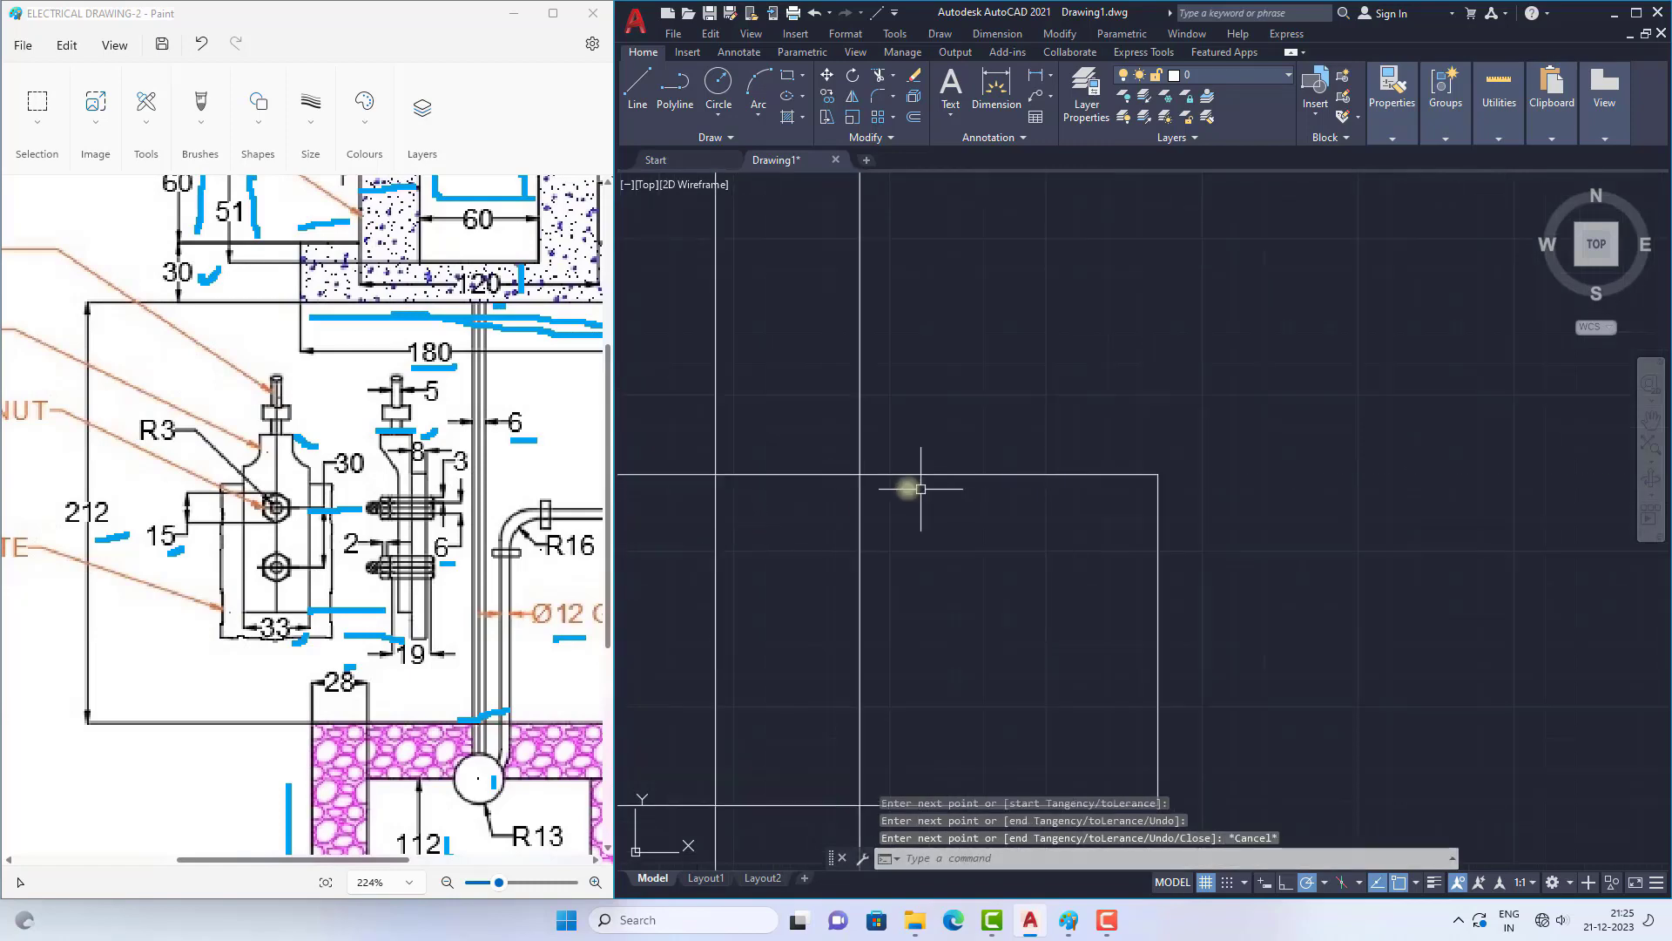
Step: Draw a shallow downward-bowed spline between the wire's two edges where they meet the rectangle's upper edge
scroll(876, 479, down, 2)
text(s)
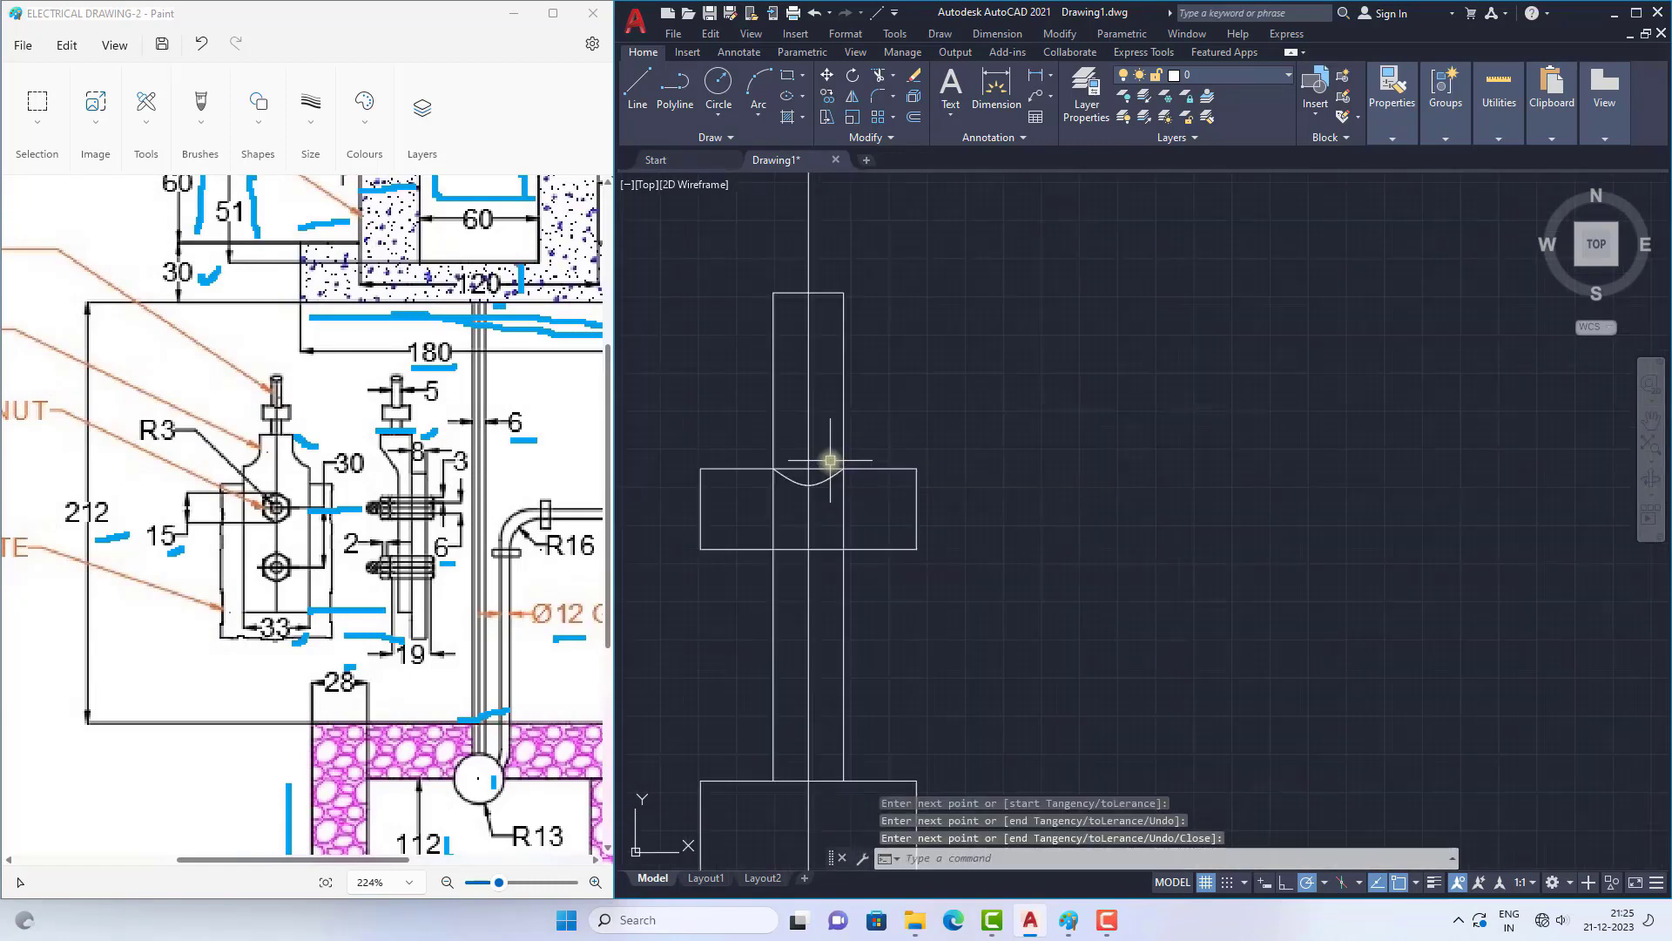
scroll(819, 475, down, 4)
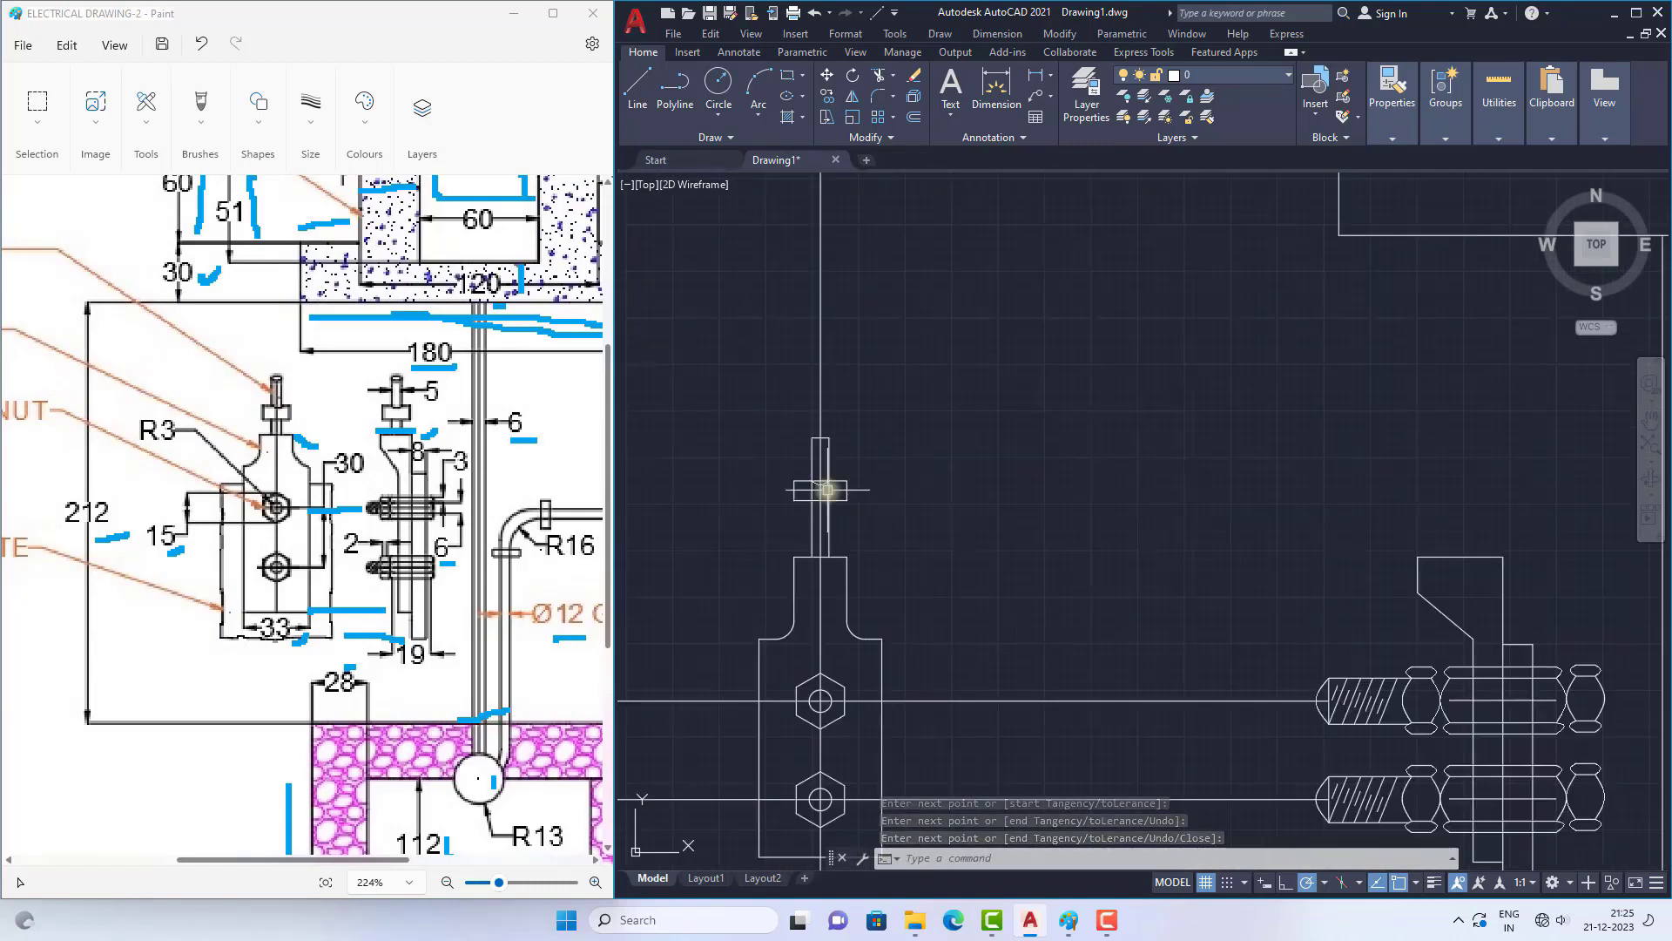
Step: Trim away the part of the rectangle's upper edge lying between the wire's edges above the spline
scroll(828, 487, up, 3)
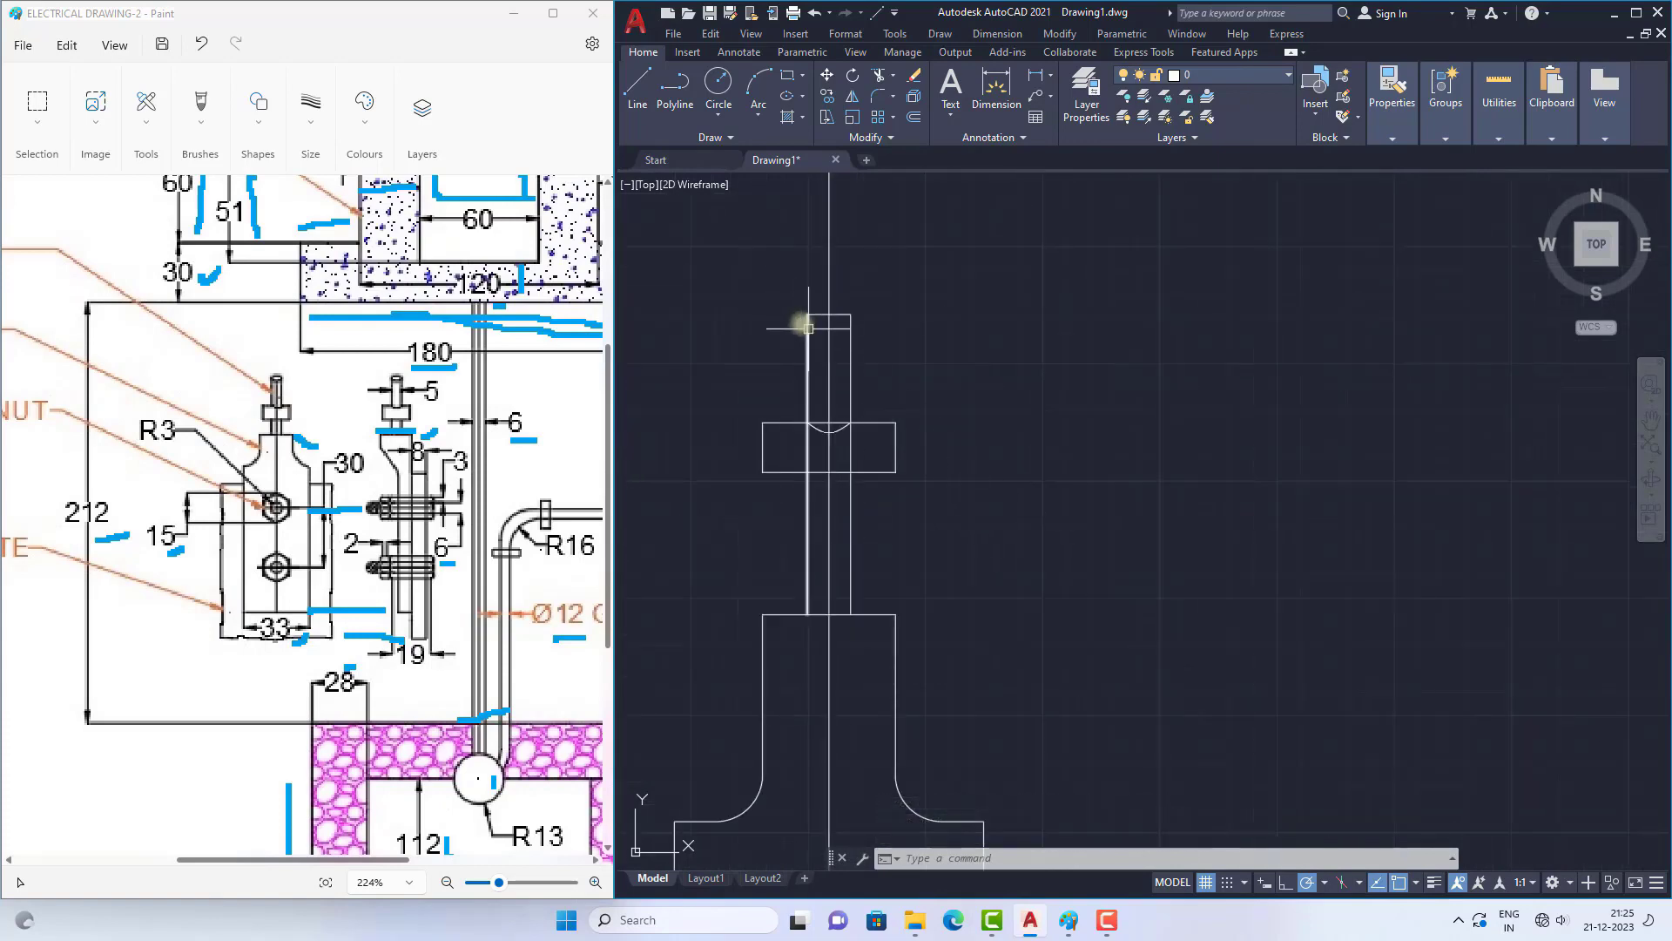
scroll(835, 425, up, 2)
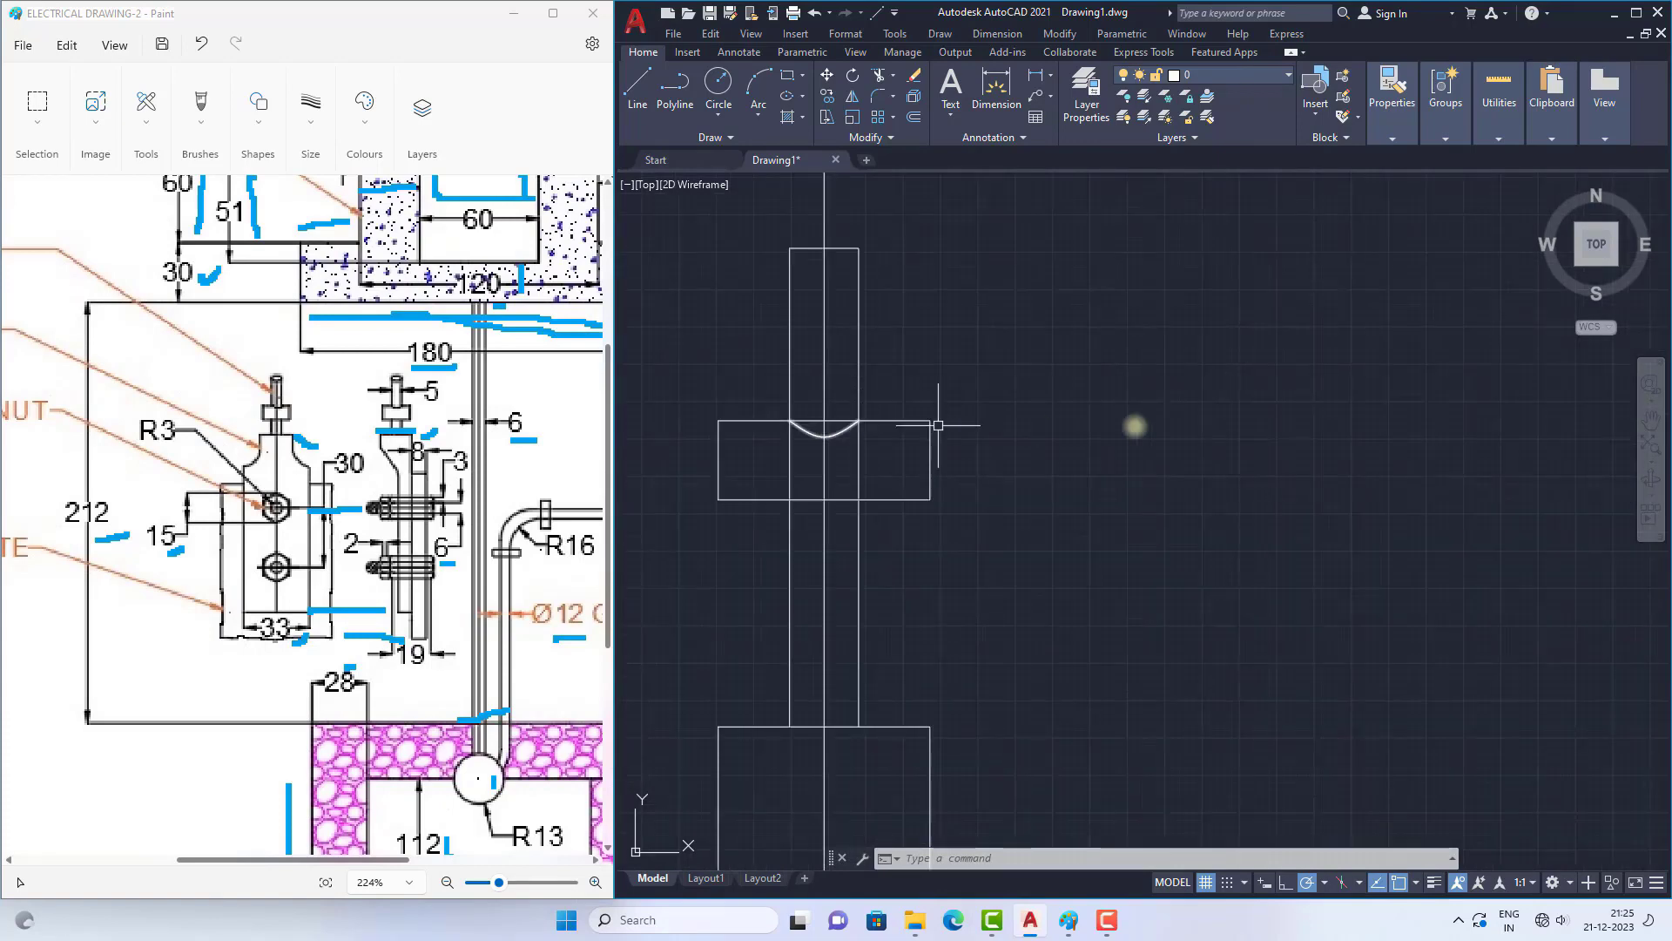
text(tr)
key(Return)
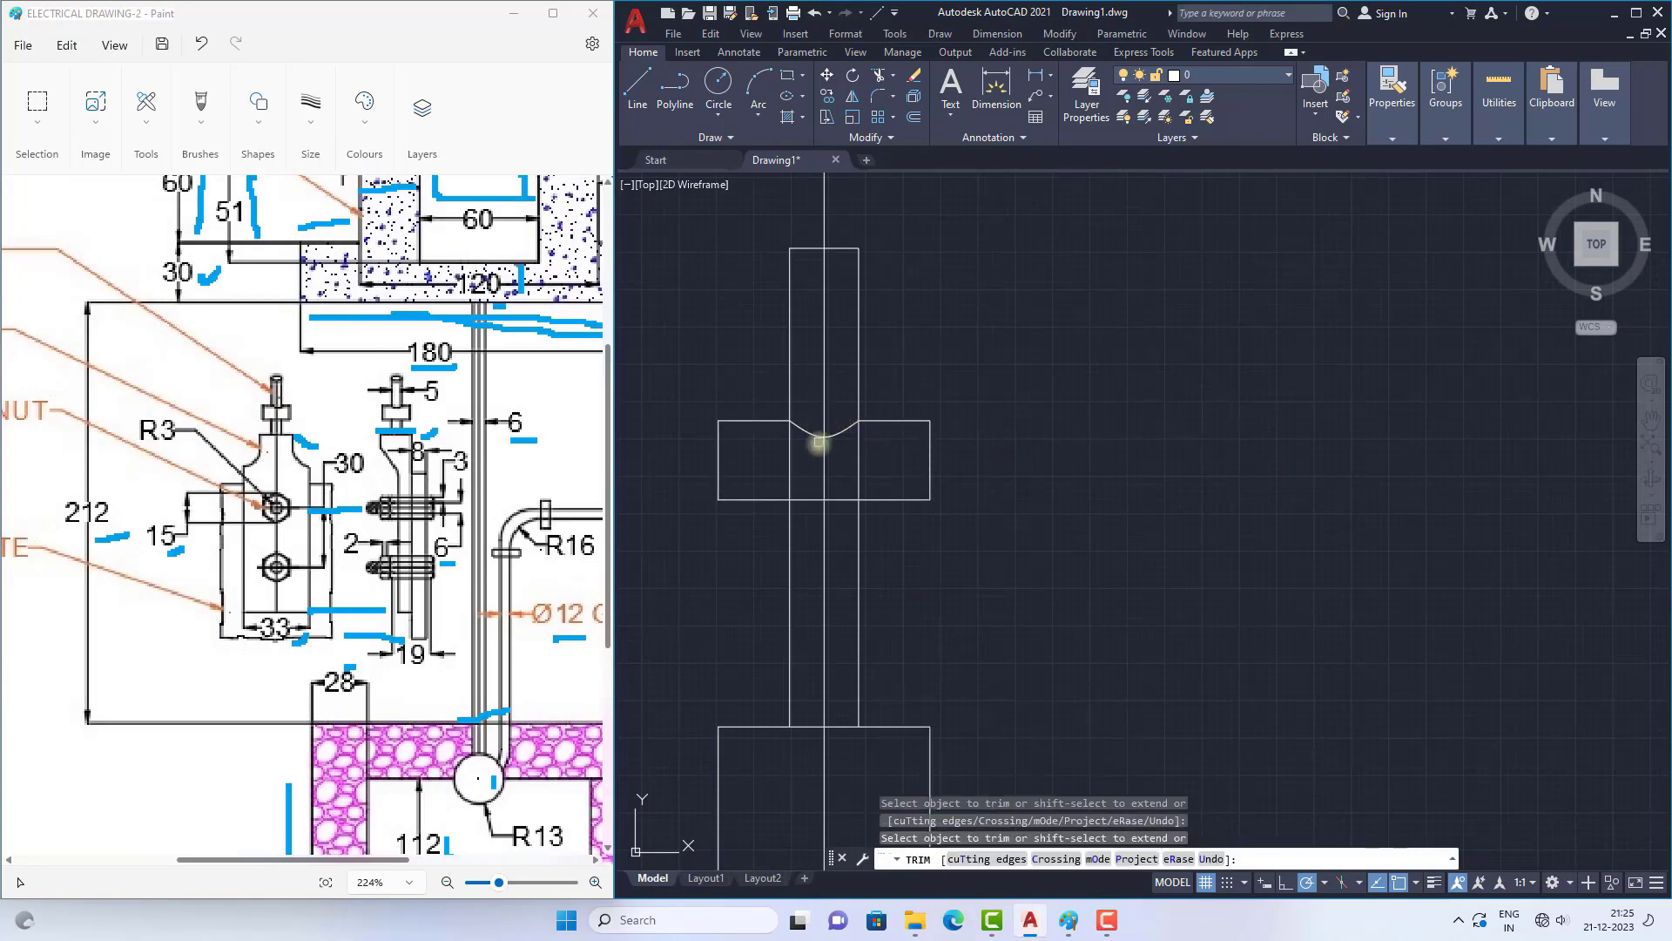
scroll(819, 443, down, 4)
key(Escape)
Step: Copy the wire, its collar and the centre line from the wire's lower left corner to the midpoint of the side view's top edge
click(747, 330)
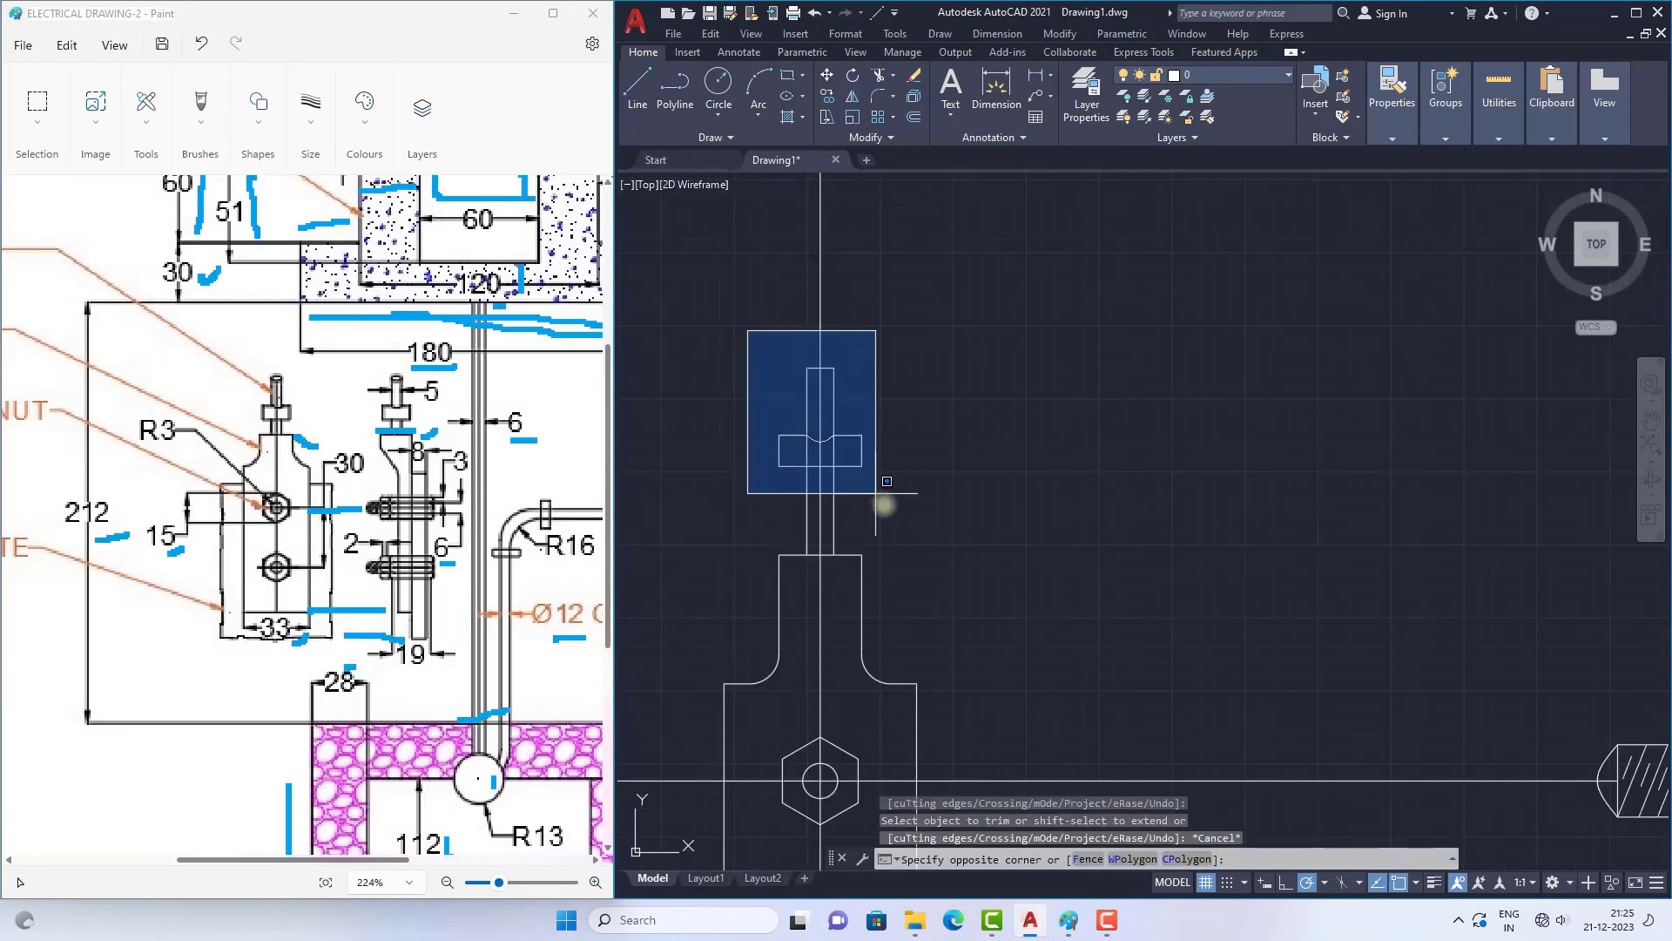
click(915, 557)
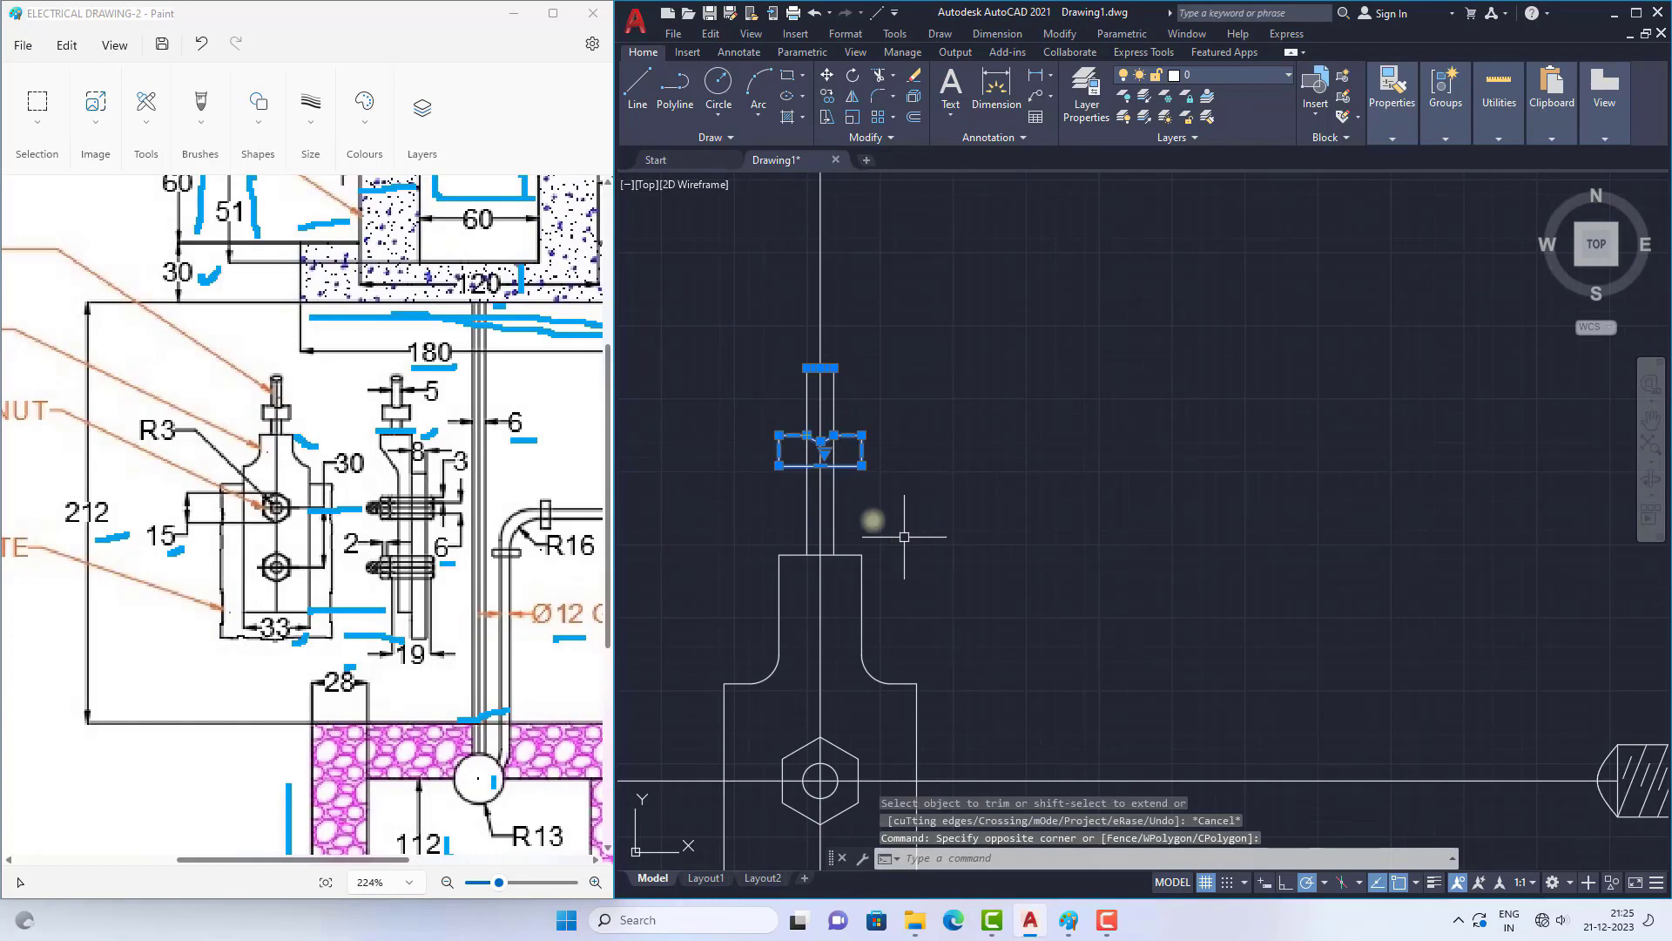
click(819, 514)
click(809, 514)
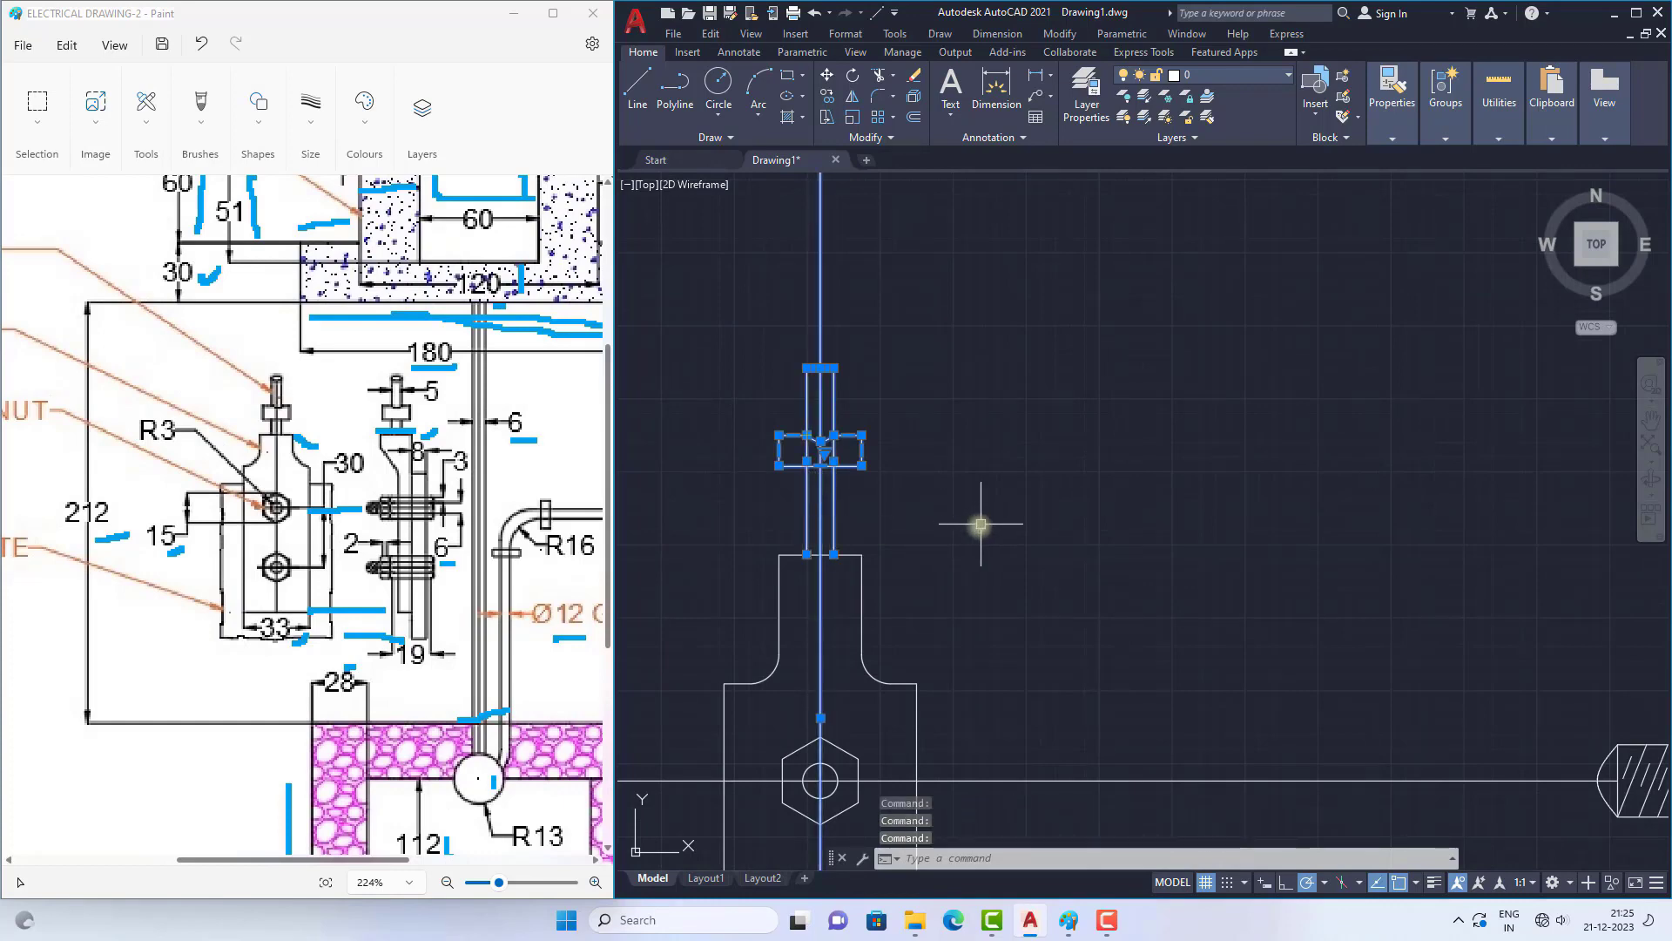
scroll(803, 526, down, 5)
scroll(803, 492, up, 1)
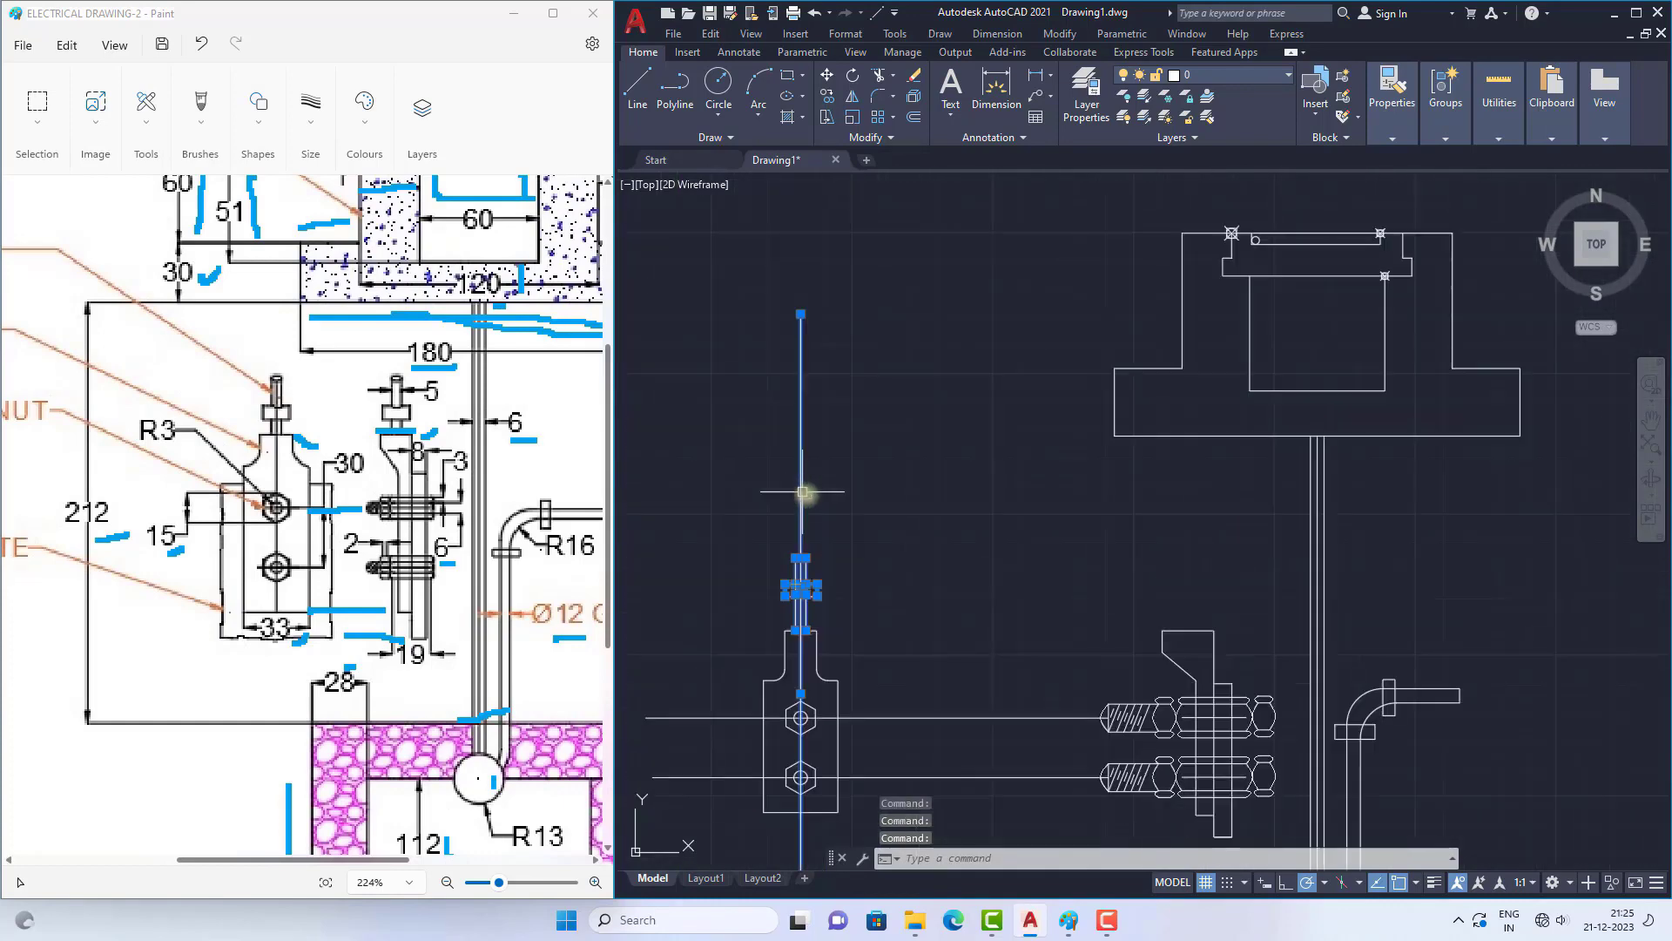
scroll(828, 515, up, 2)
text(co)
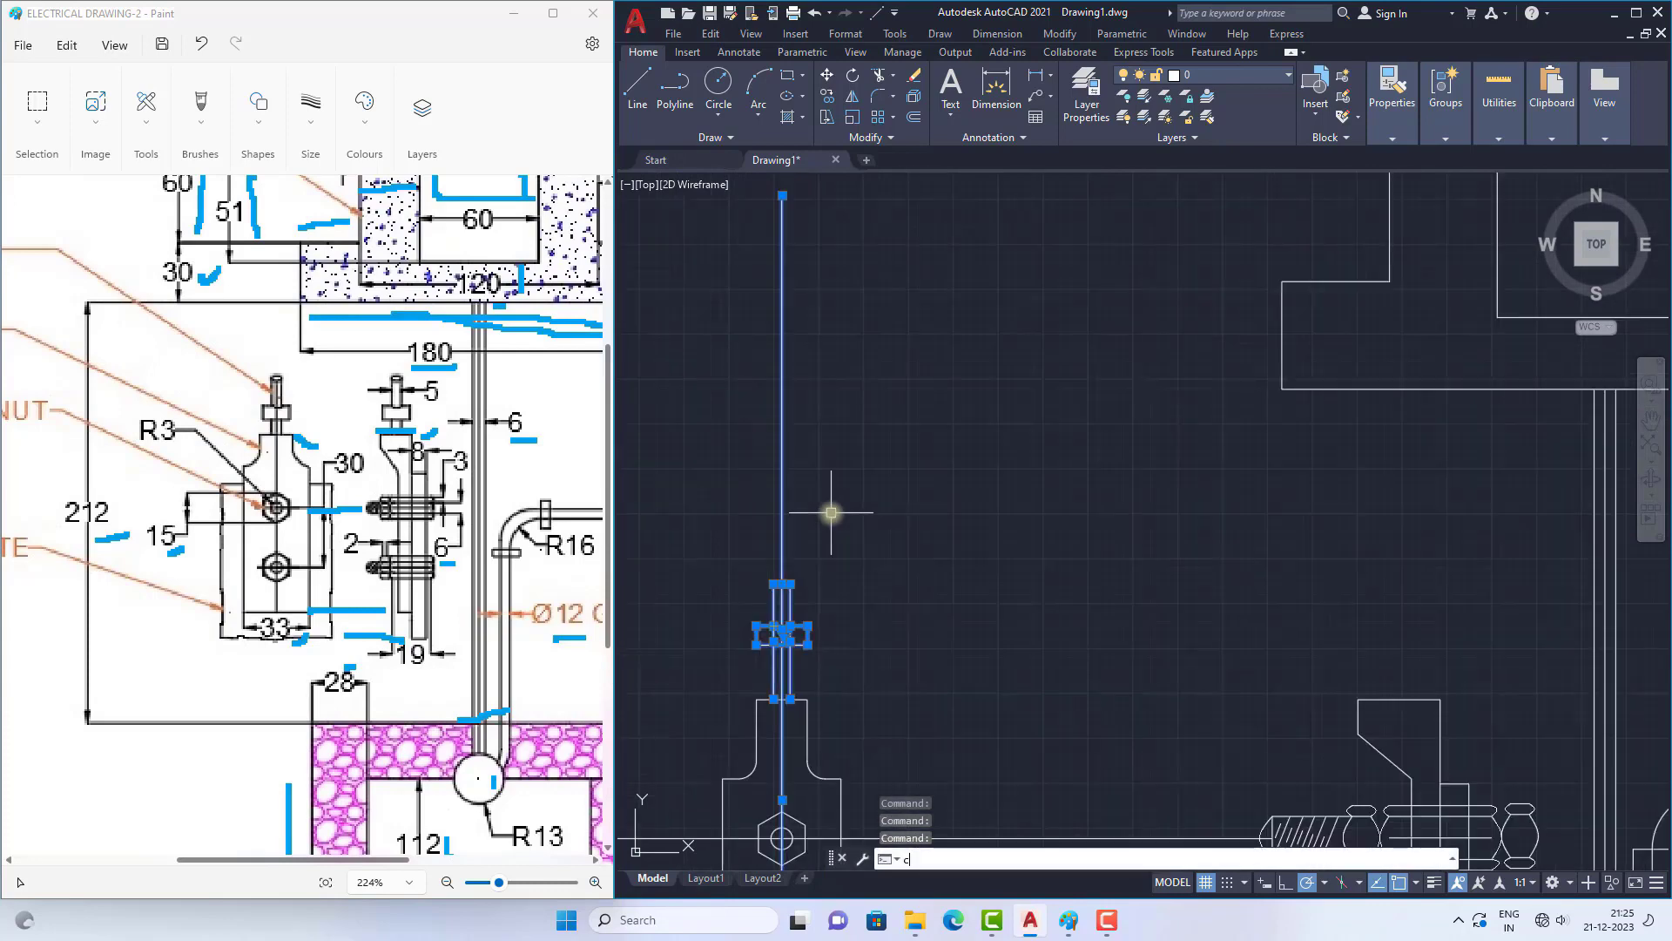
key(Return)
click(772, 697)
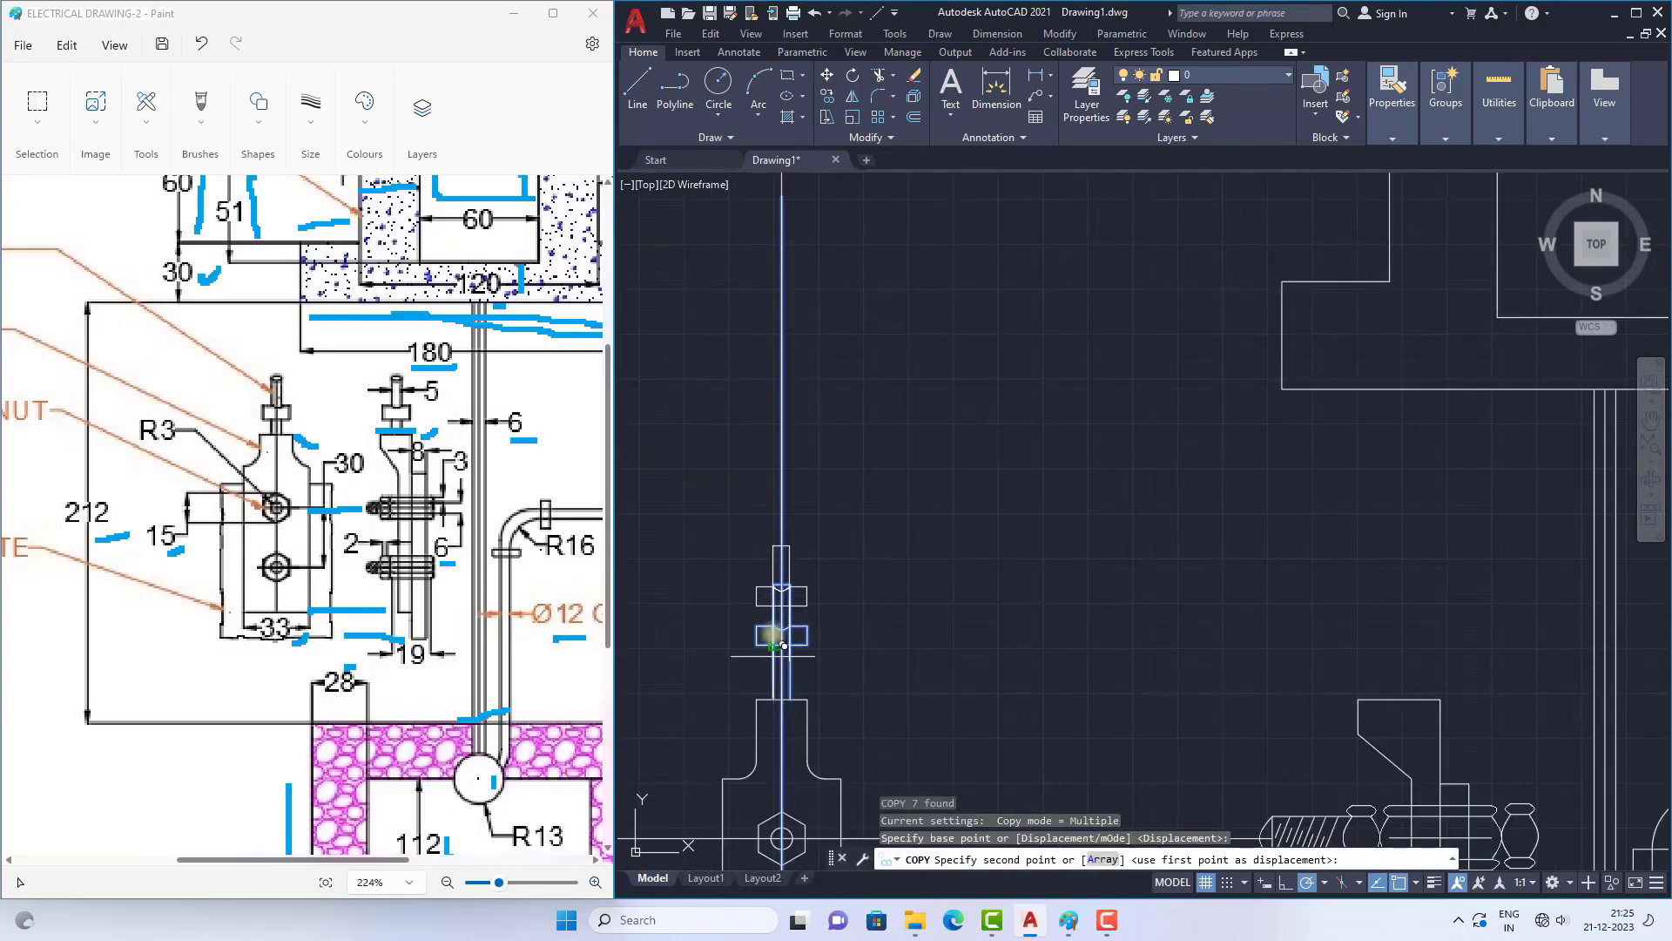
scroll(775, 679, up, 5)
scroll(1017, 616, down, 2)
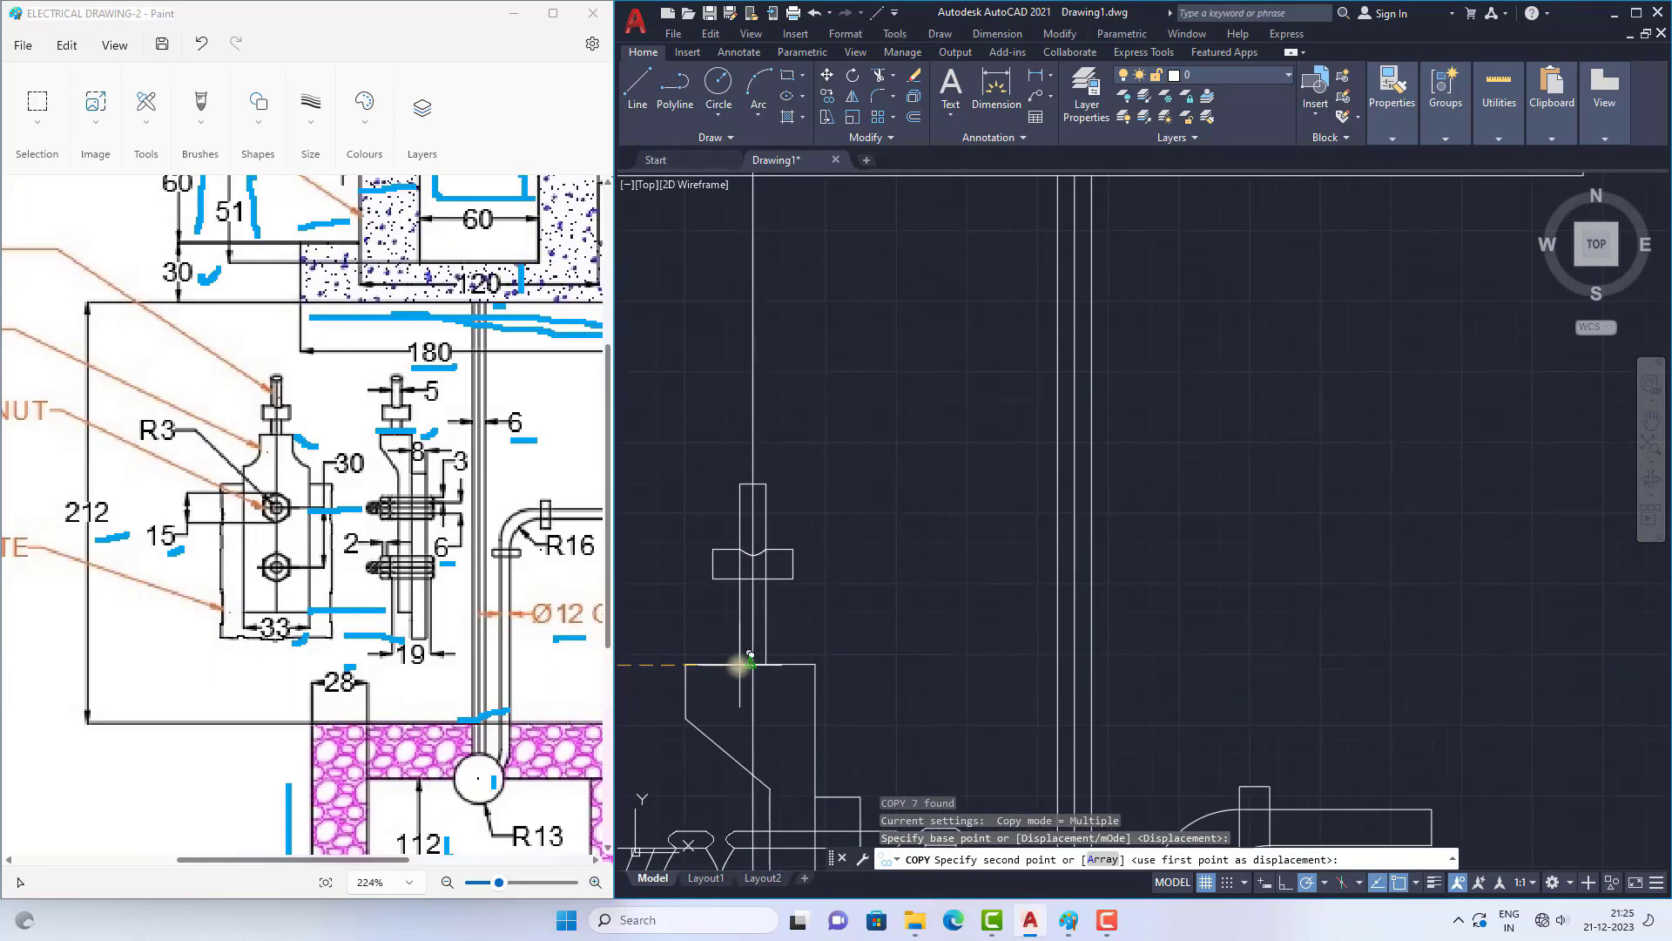
click(749, 663)
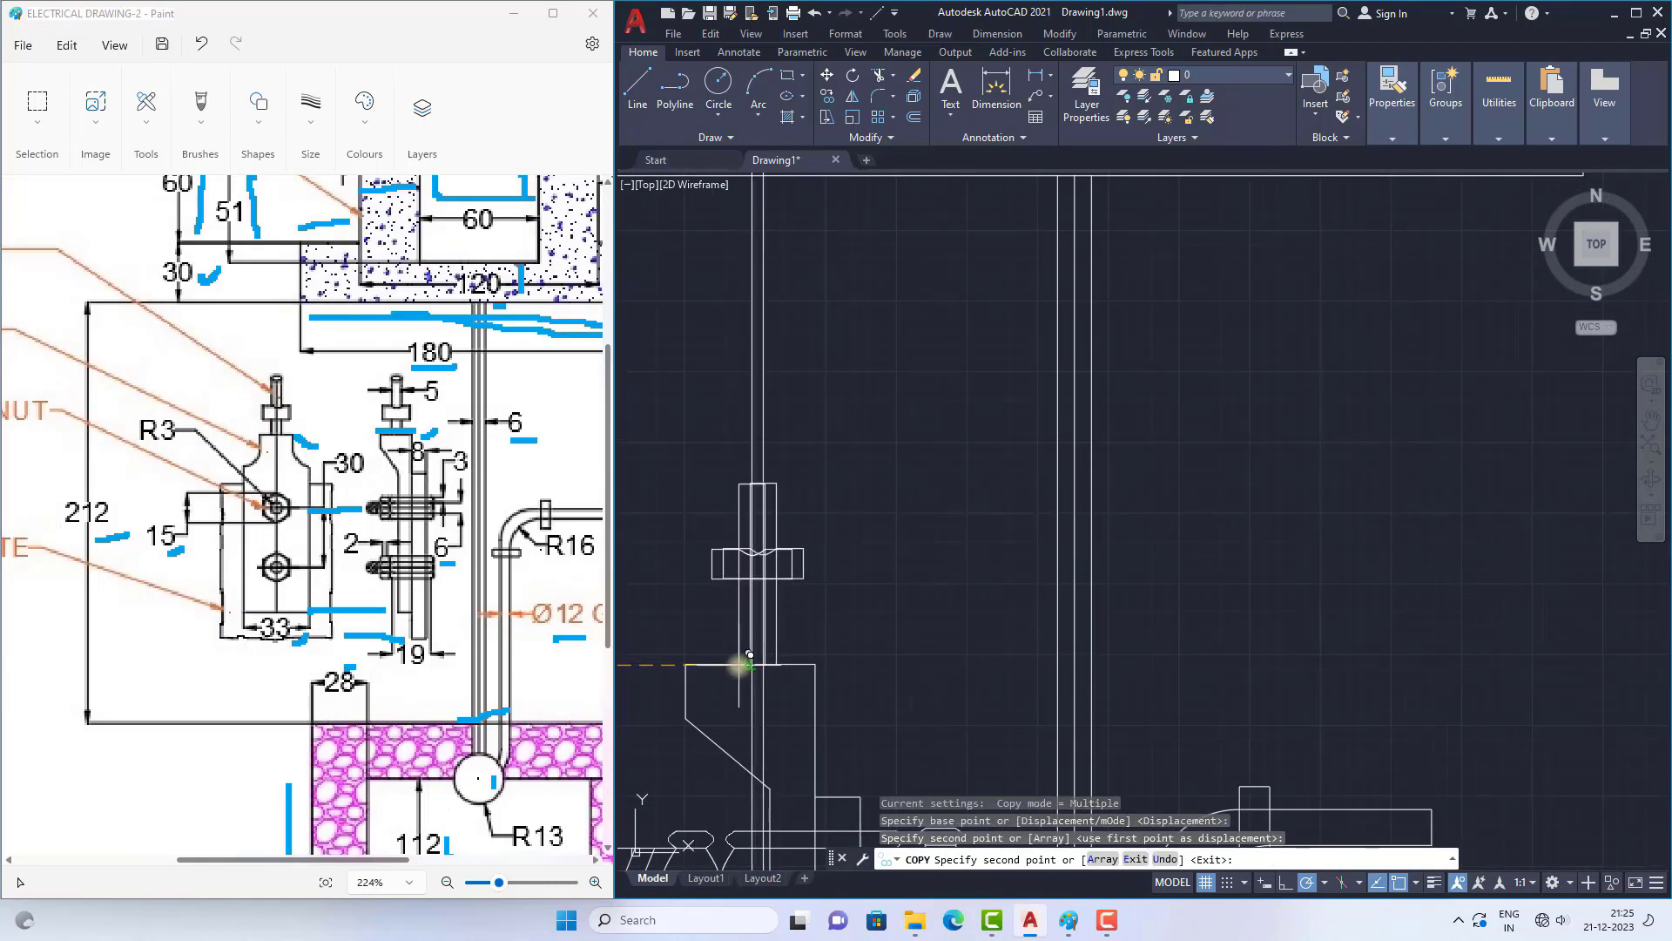
key(Escape)
Step: Delete the vertical centre lines running through the thimble's front and side views
scroll(933, 541, down, 3)
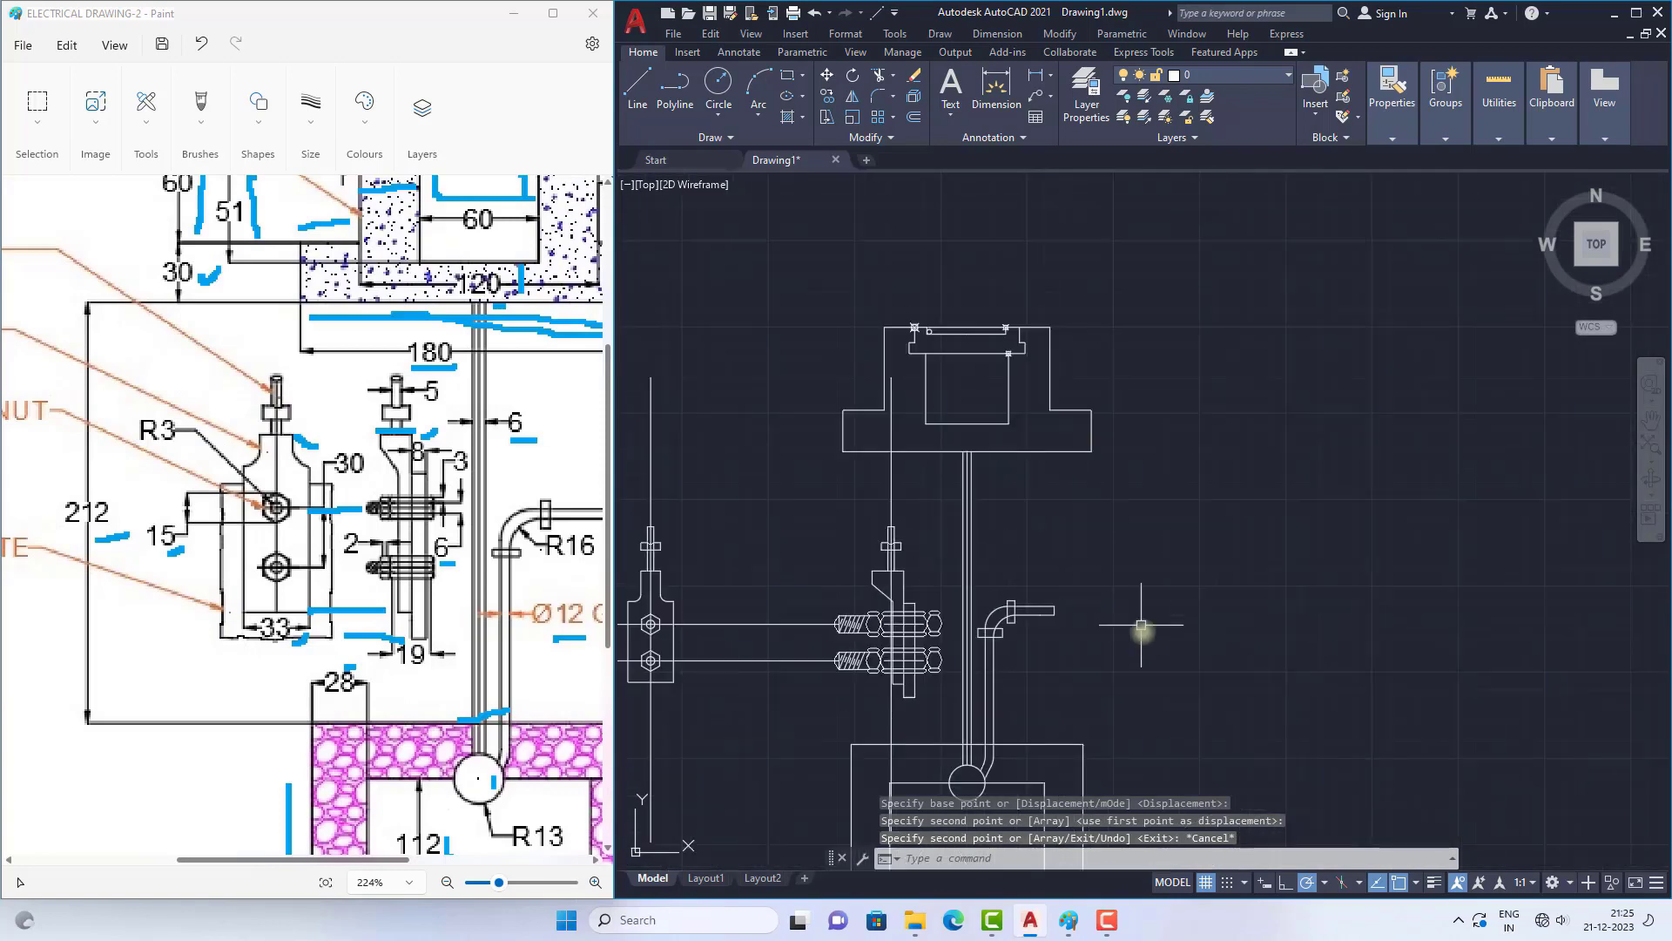
click(893, 493)
key(Delete)
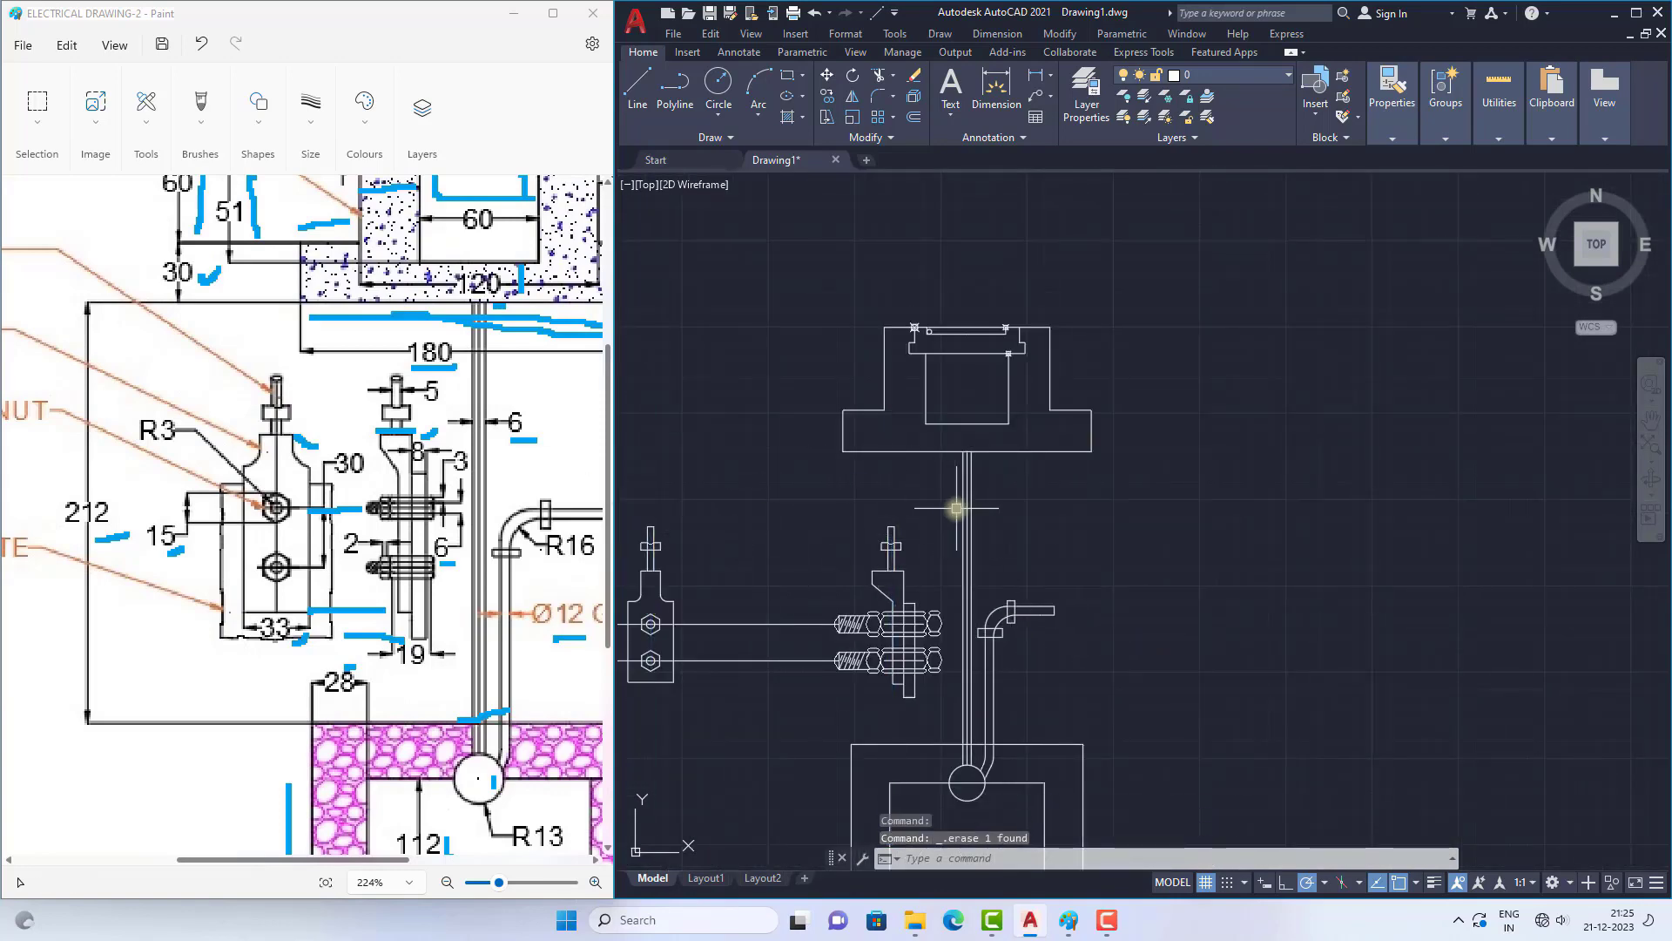
Step: Delete the two horizontal construction lines running from the front-view bolt holes to the side-view bolts
scroll(967, 504, down, 3)
scroll(871, 557, up, 3)
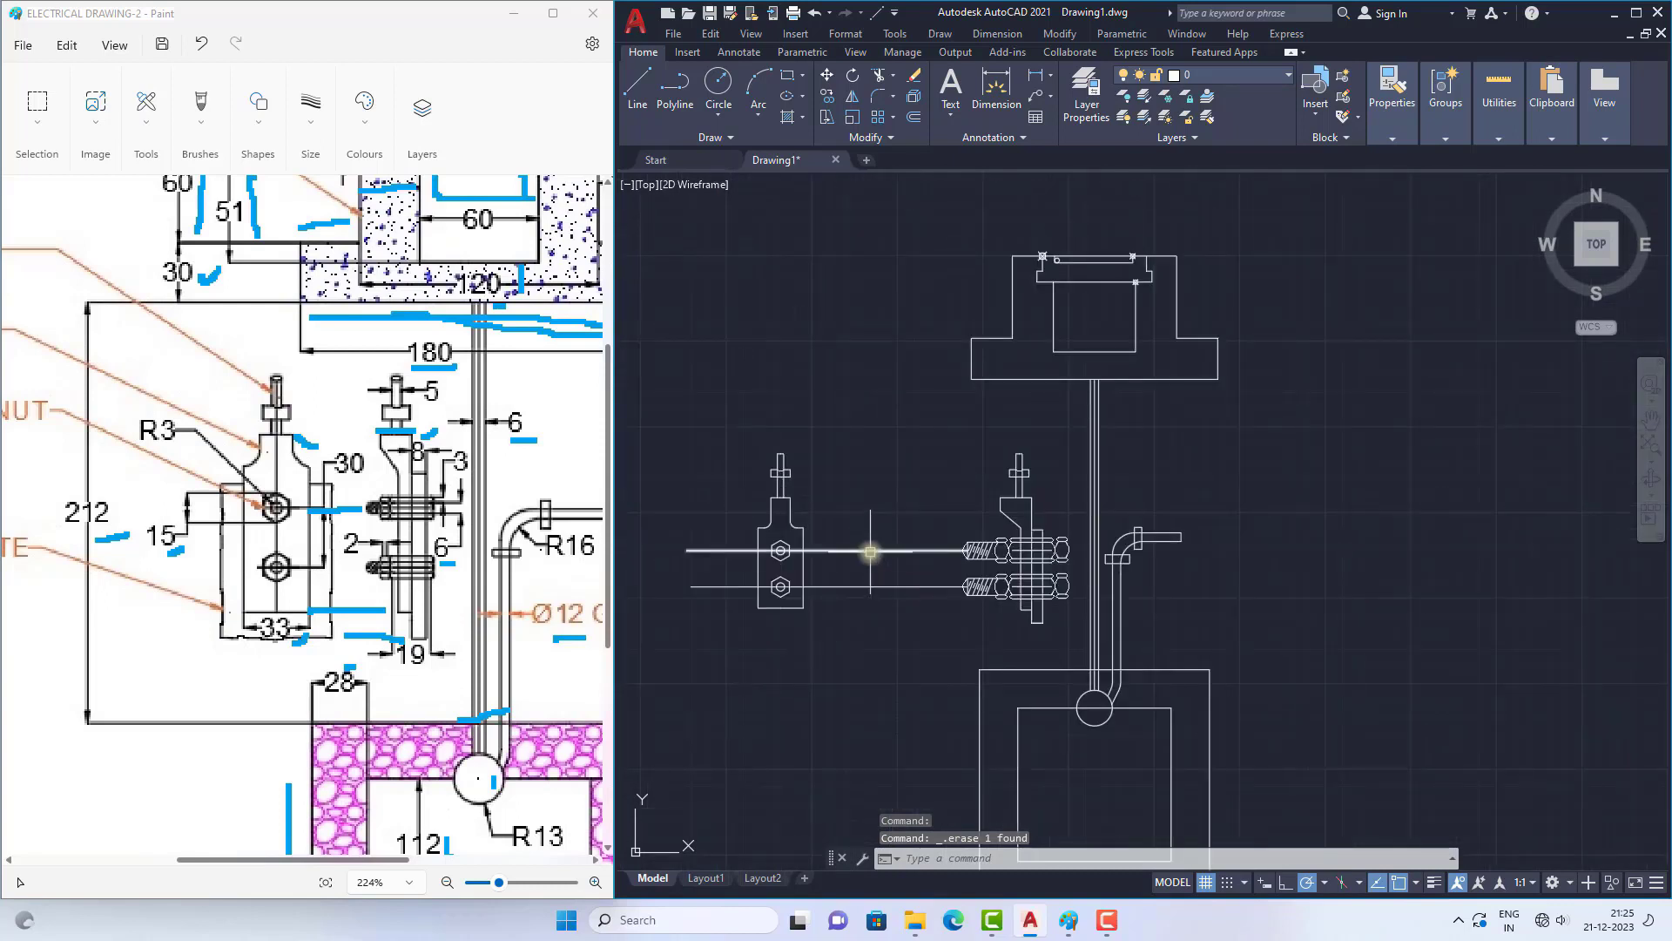
click(868, 550)
click(866, 586)
key(Delete)
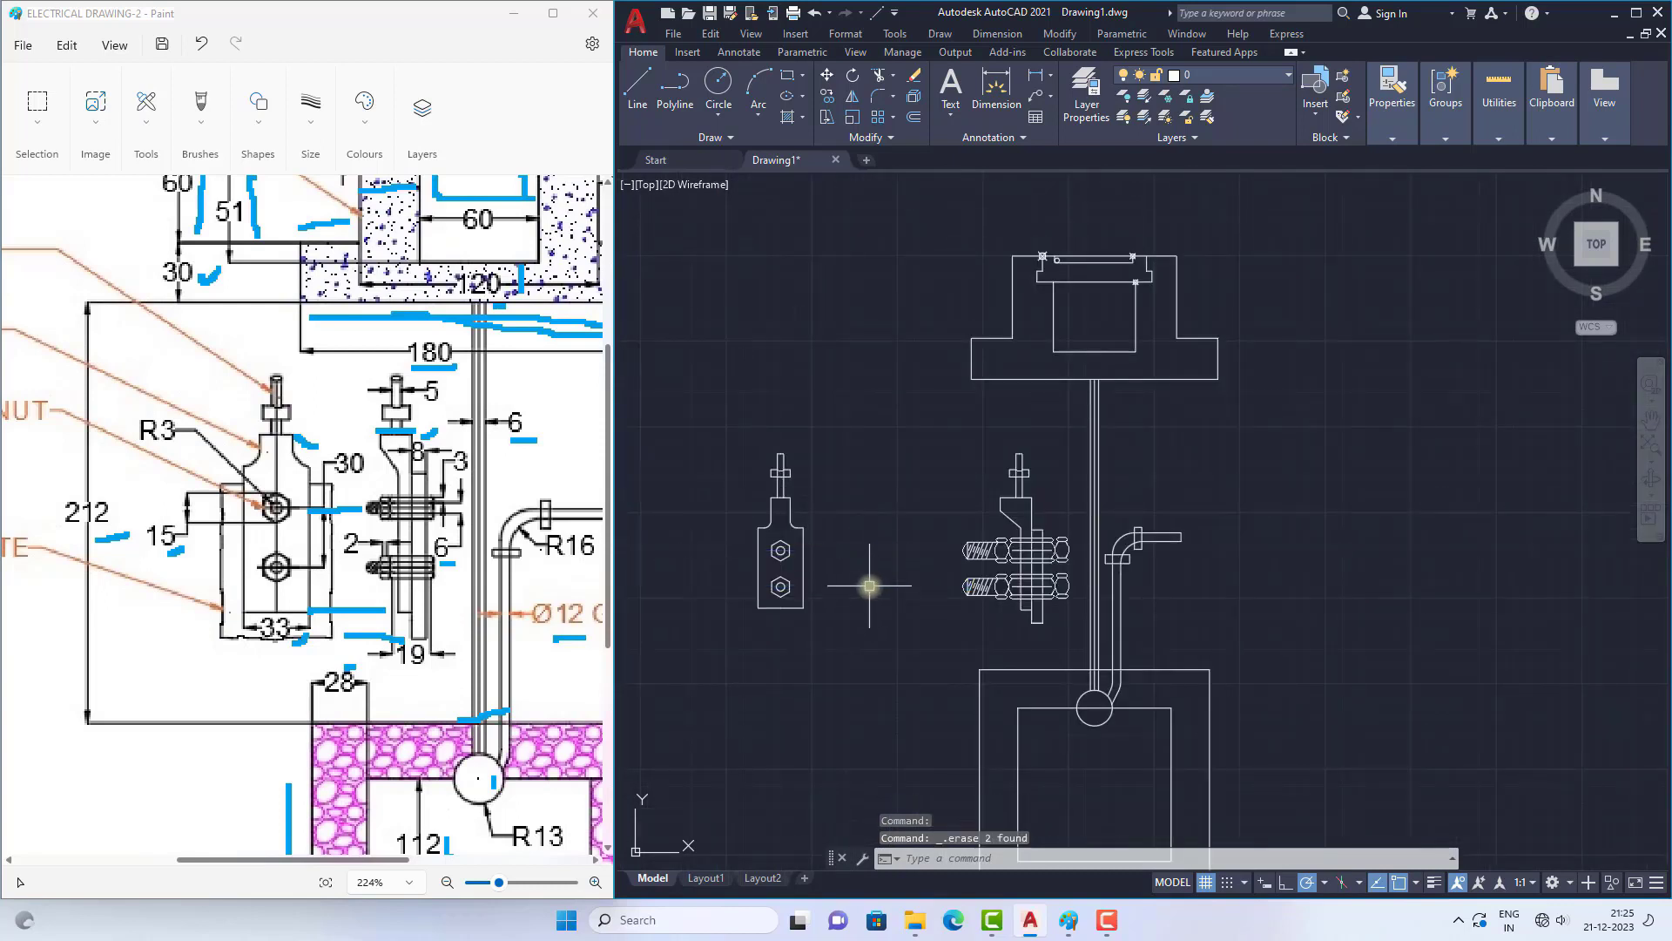
Step: Draw a short horizontal line outward from the front-view thimble's right edge, slightly below its upper corner
scroll(796, 544, up, 2)
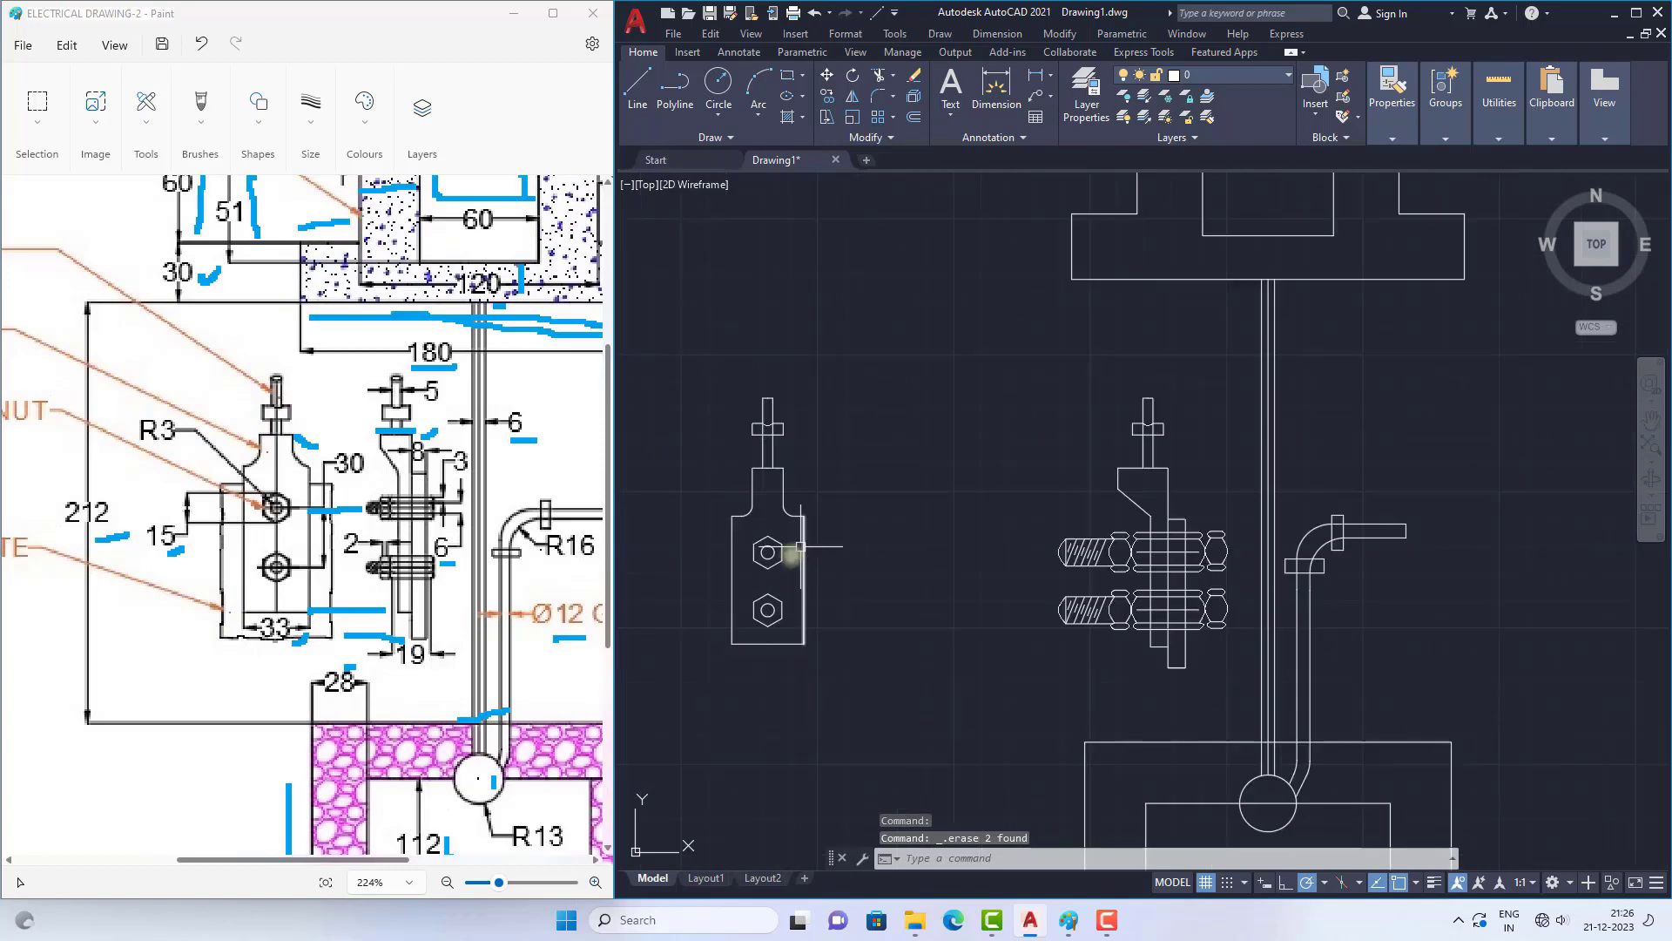
scroll(828, 549, down, 1)
scroll(870, 548, up, 3)
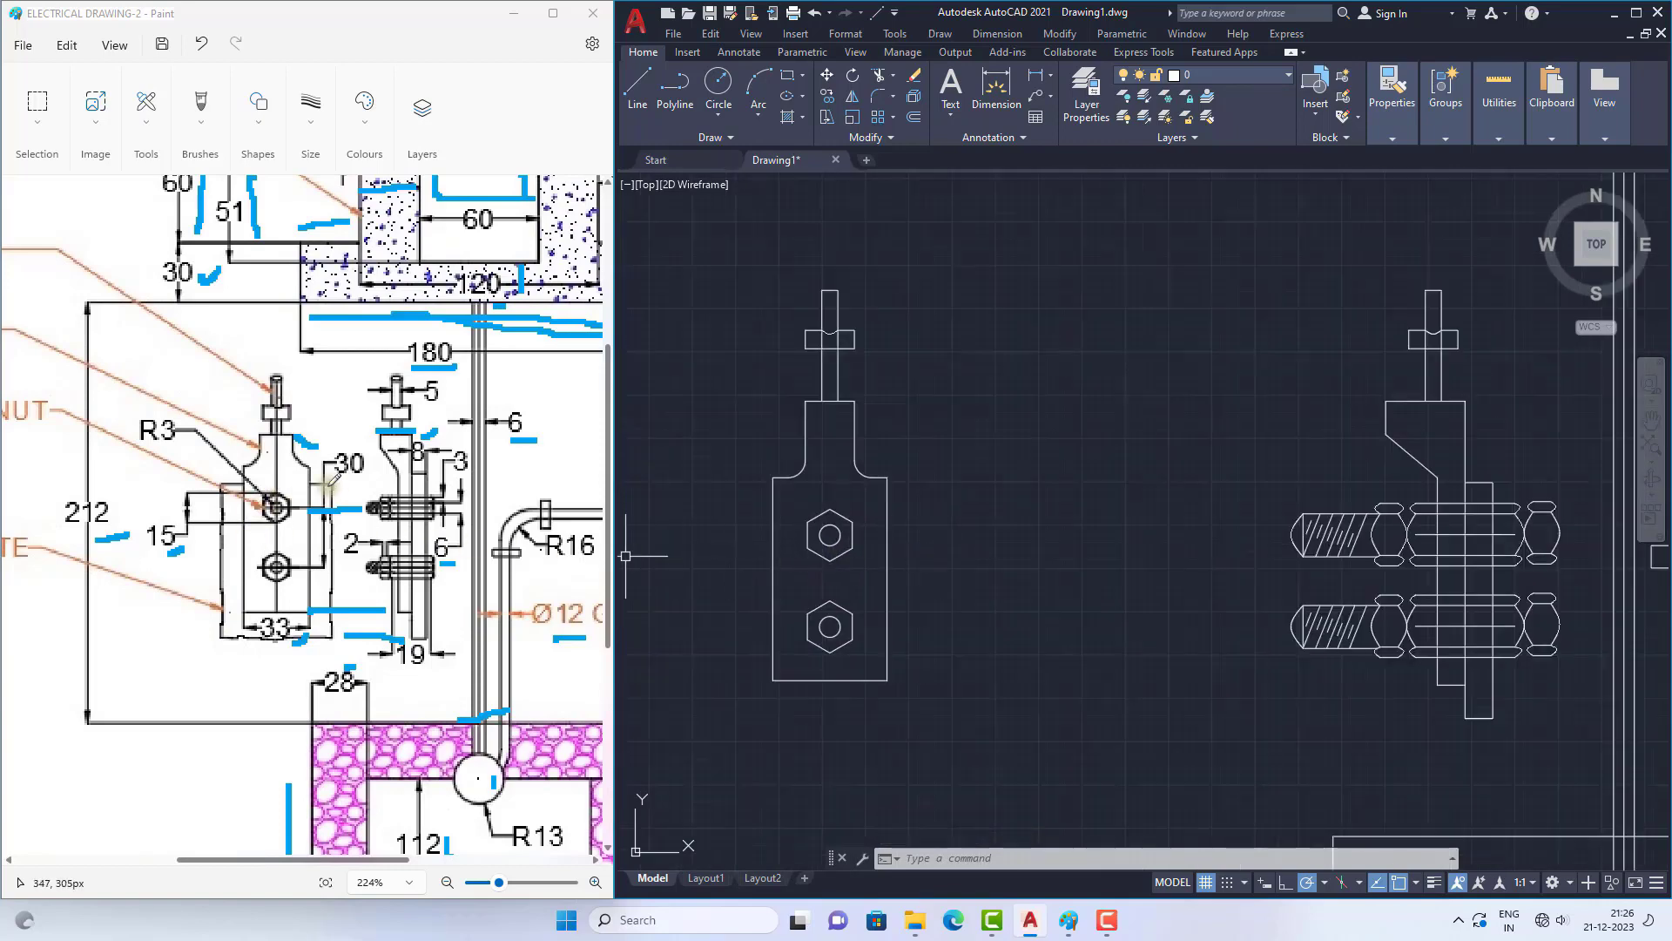
click(637, 92)
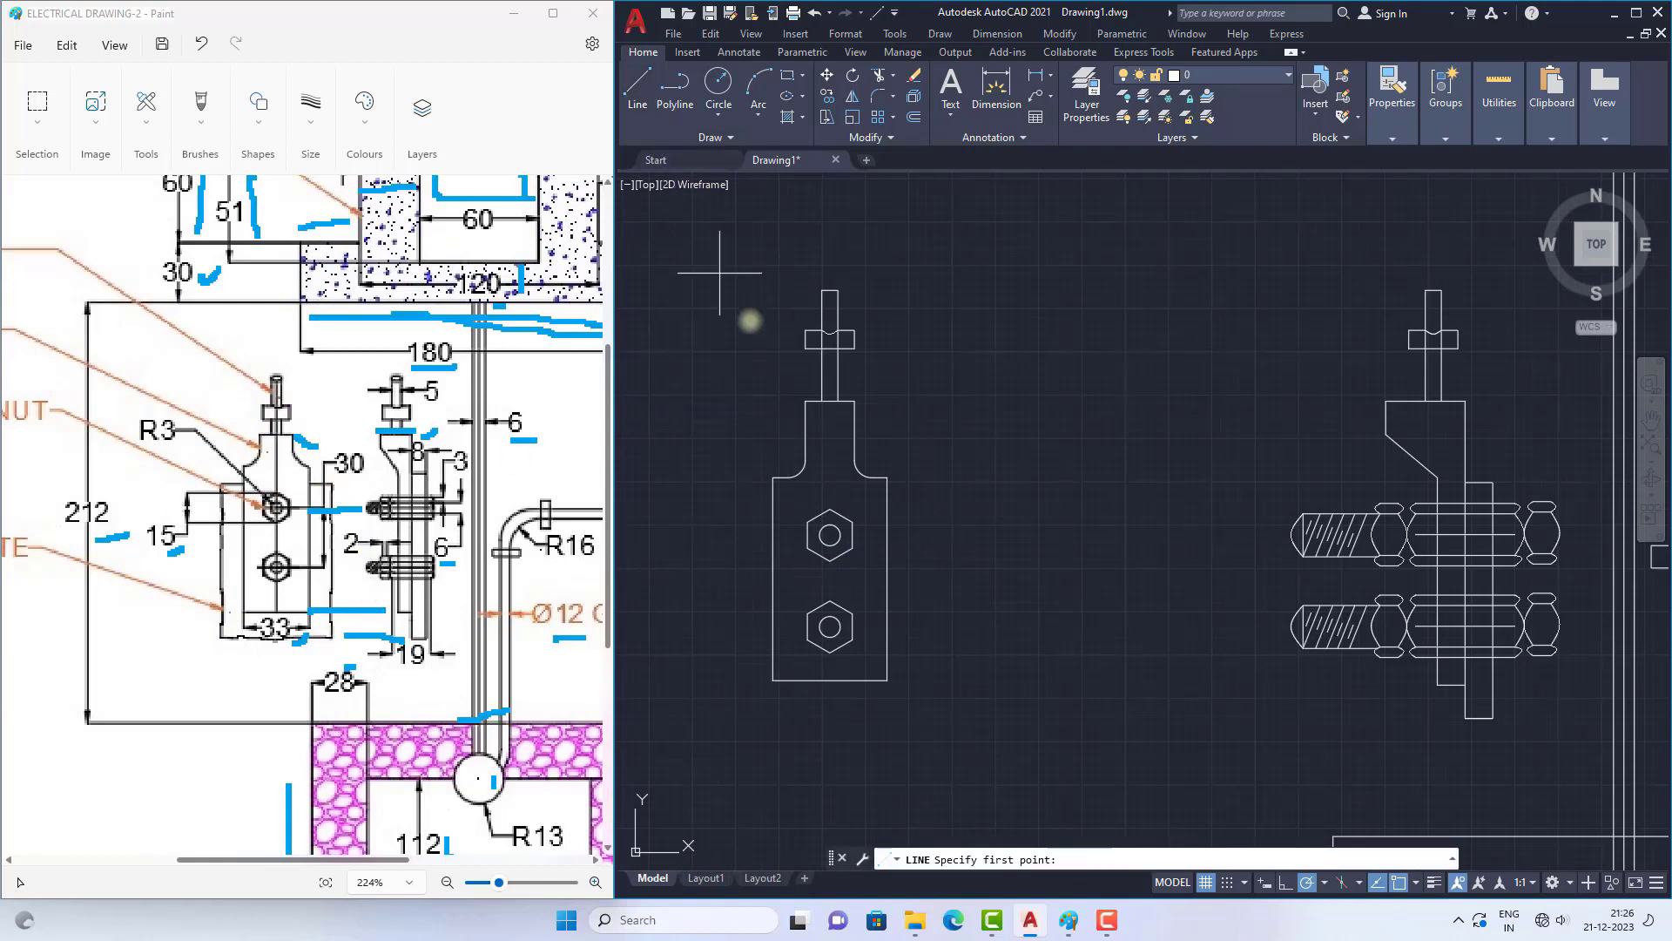
click(887, 500)
click(925, 500)
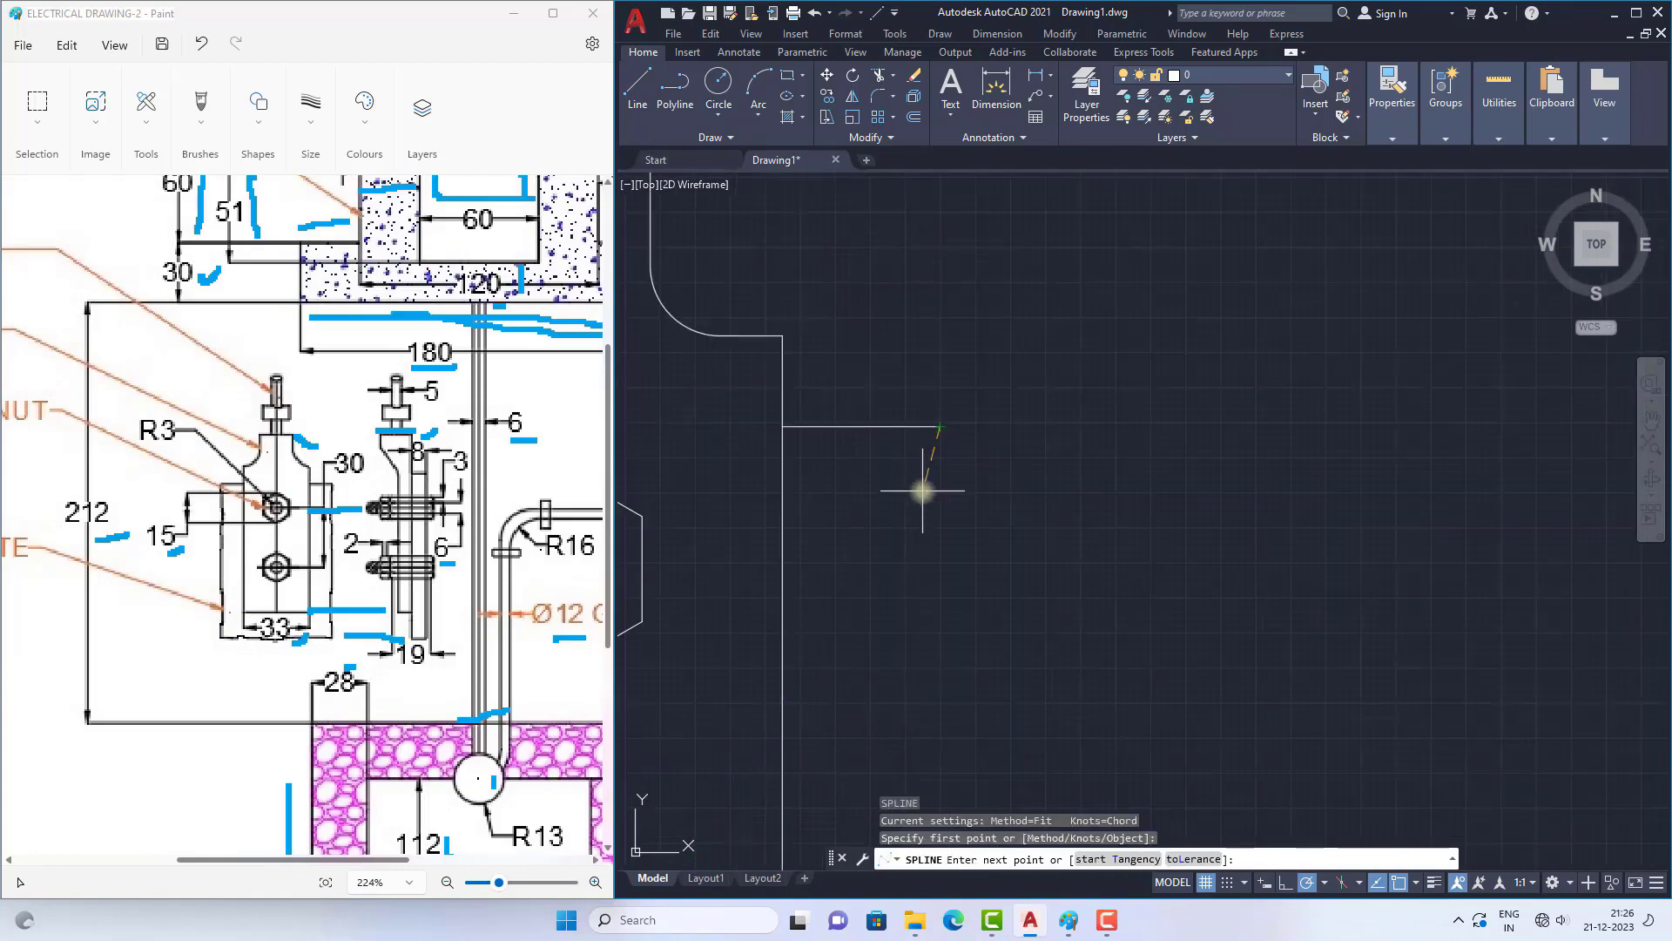
Step: Draw a wavy spline from the short line's outer end down to just below the thimble's bottom edge as the plate's broken edge
click(930, 510)
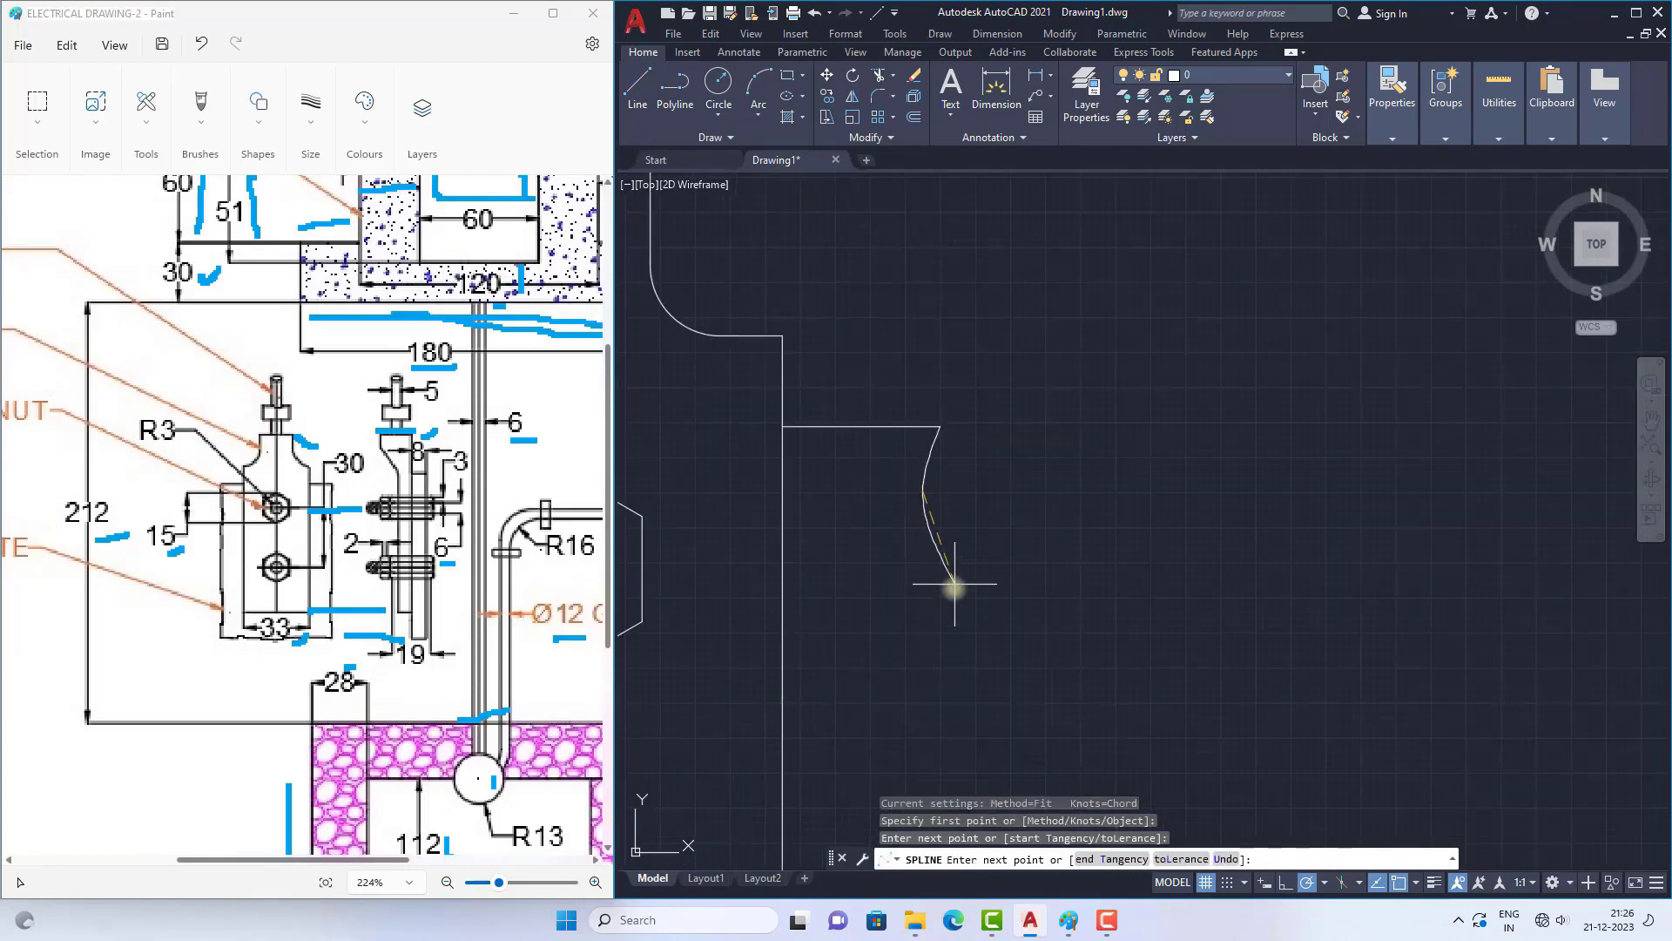
click(935, 614)
scroll(962, 413, down, 3)
scroll(963, 414, up, 5)
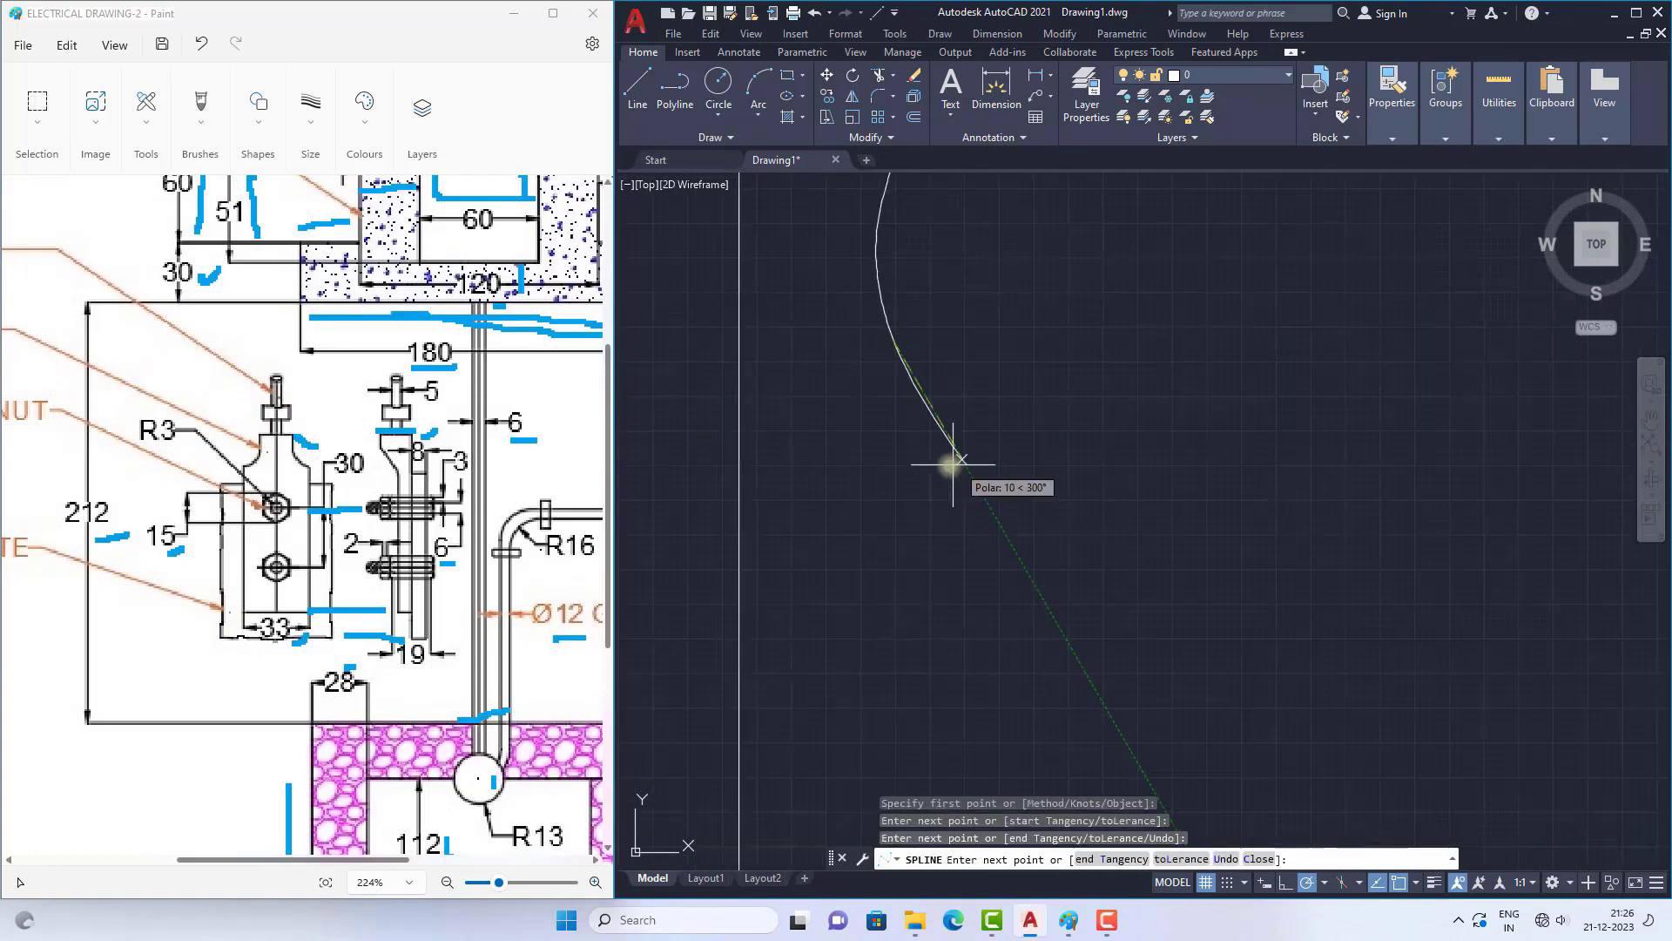
click(921, 474)
click(888, 627)
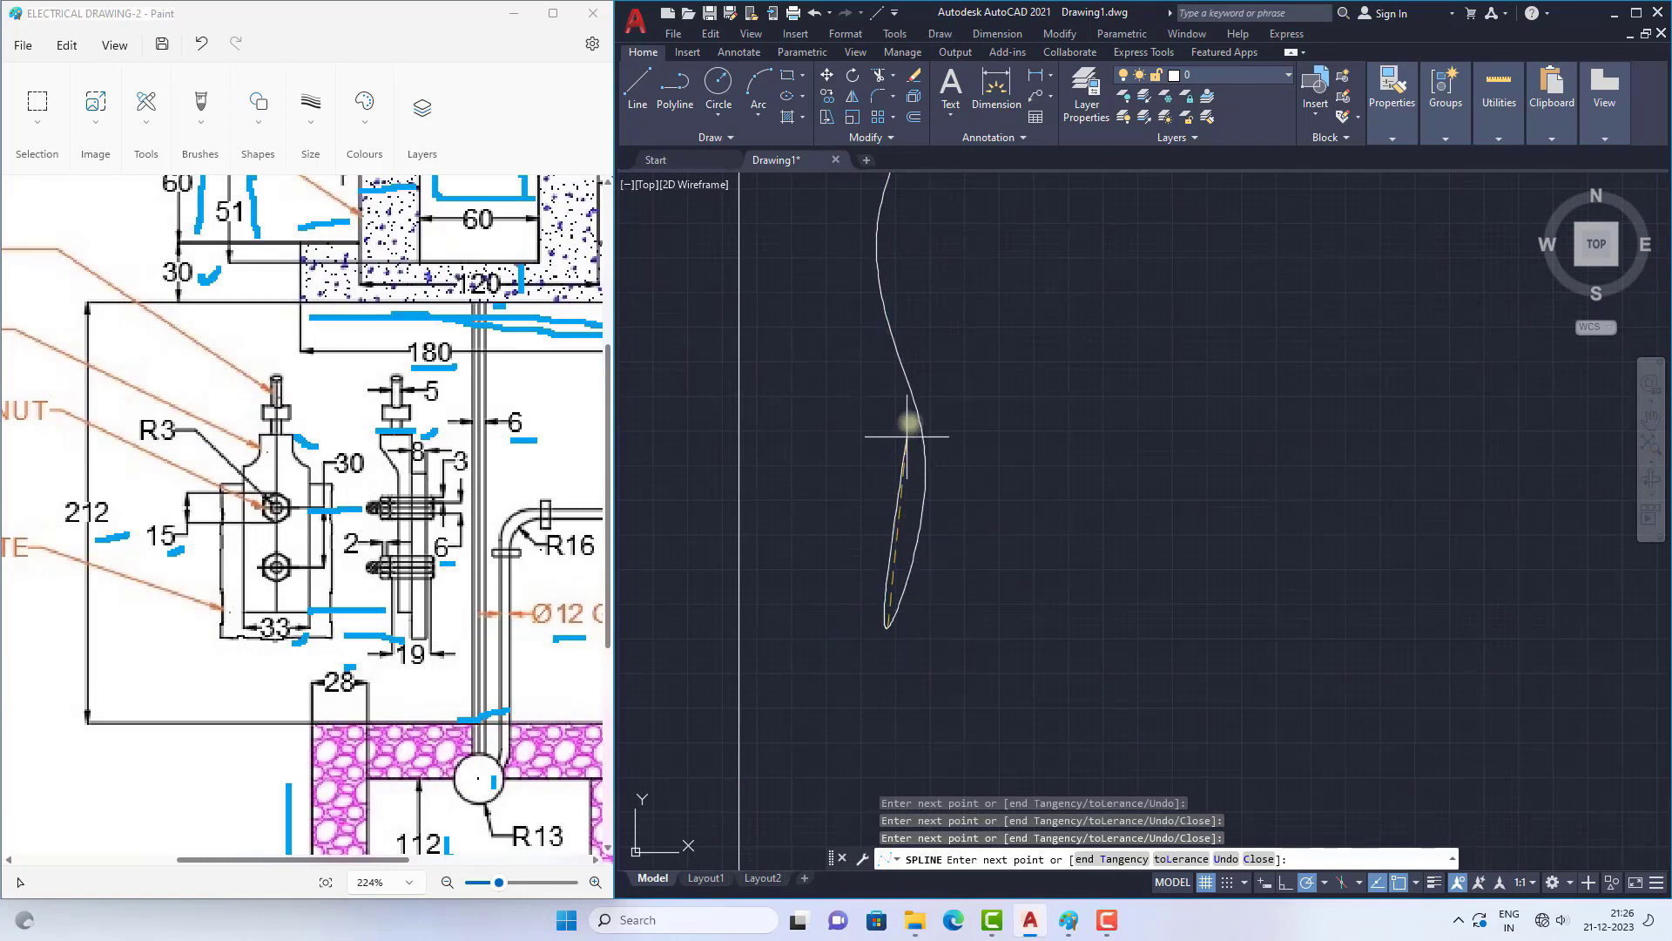
scroll(908, 419, down, 3)
click(915, 599)
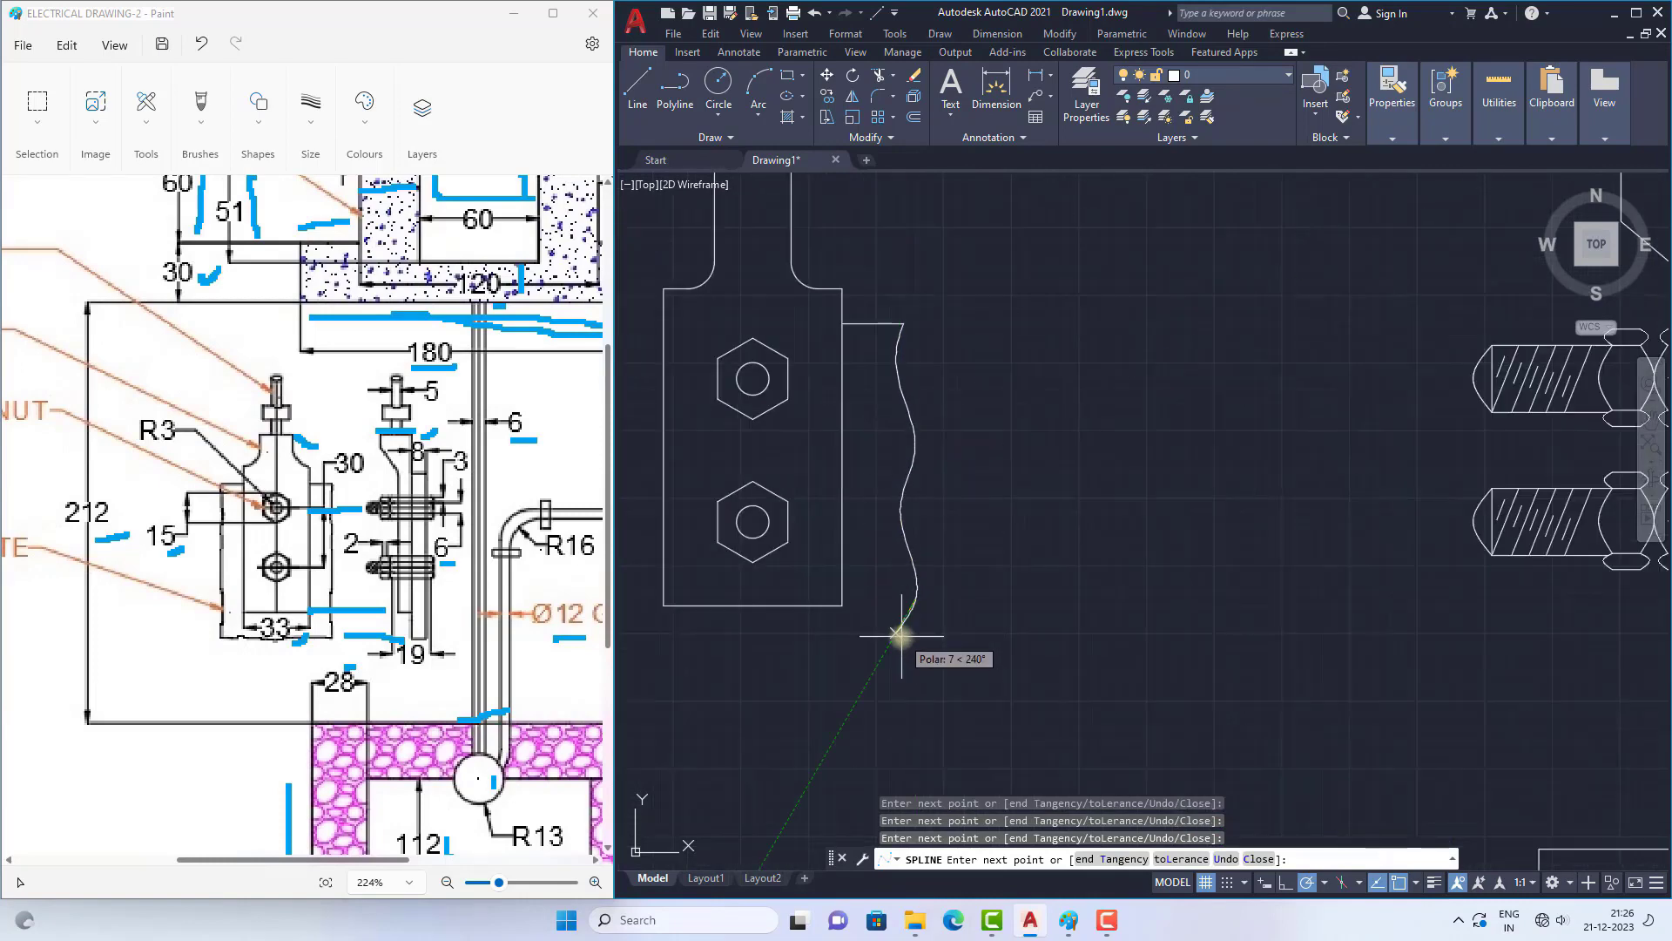
click(901, 651)
scroll(923, 428, down, 4)
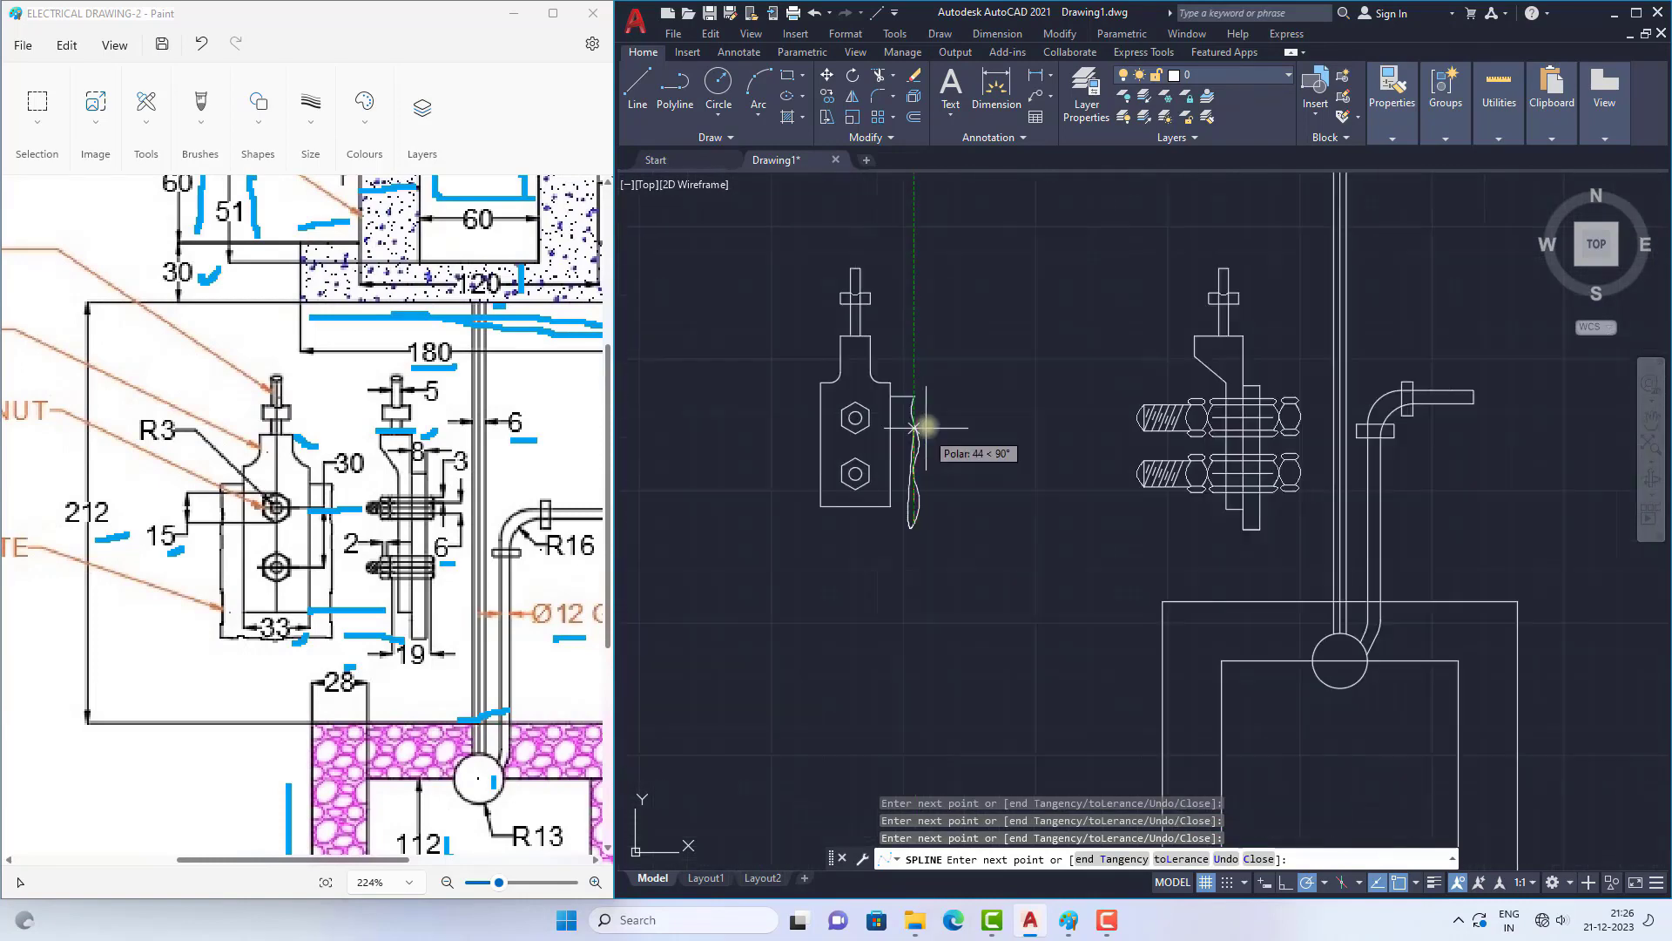
scroll(914, 535, up, 2)
key(Return)
Step: Draw a horizontal line about 63 units long leftward from the wavy spline's lower end, passing below the thimble
text(l)
key(Return)
click(912, 512)
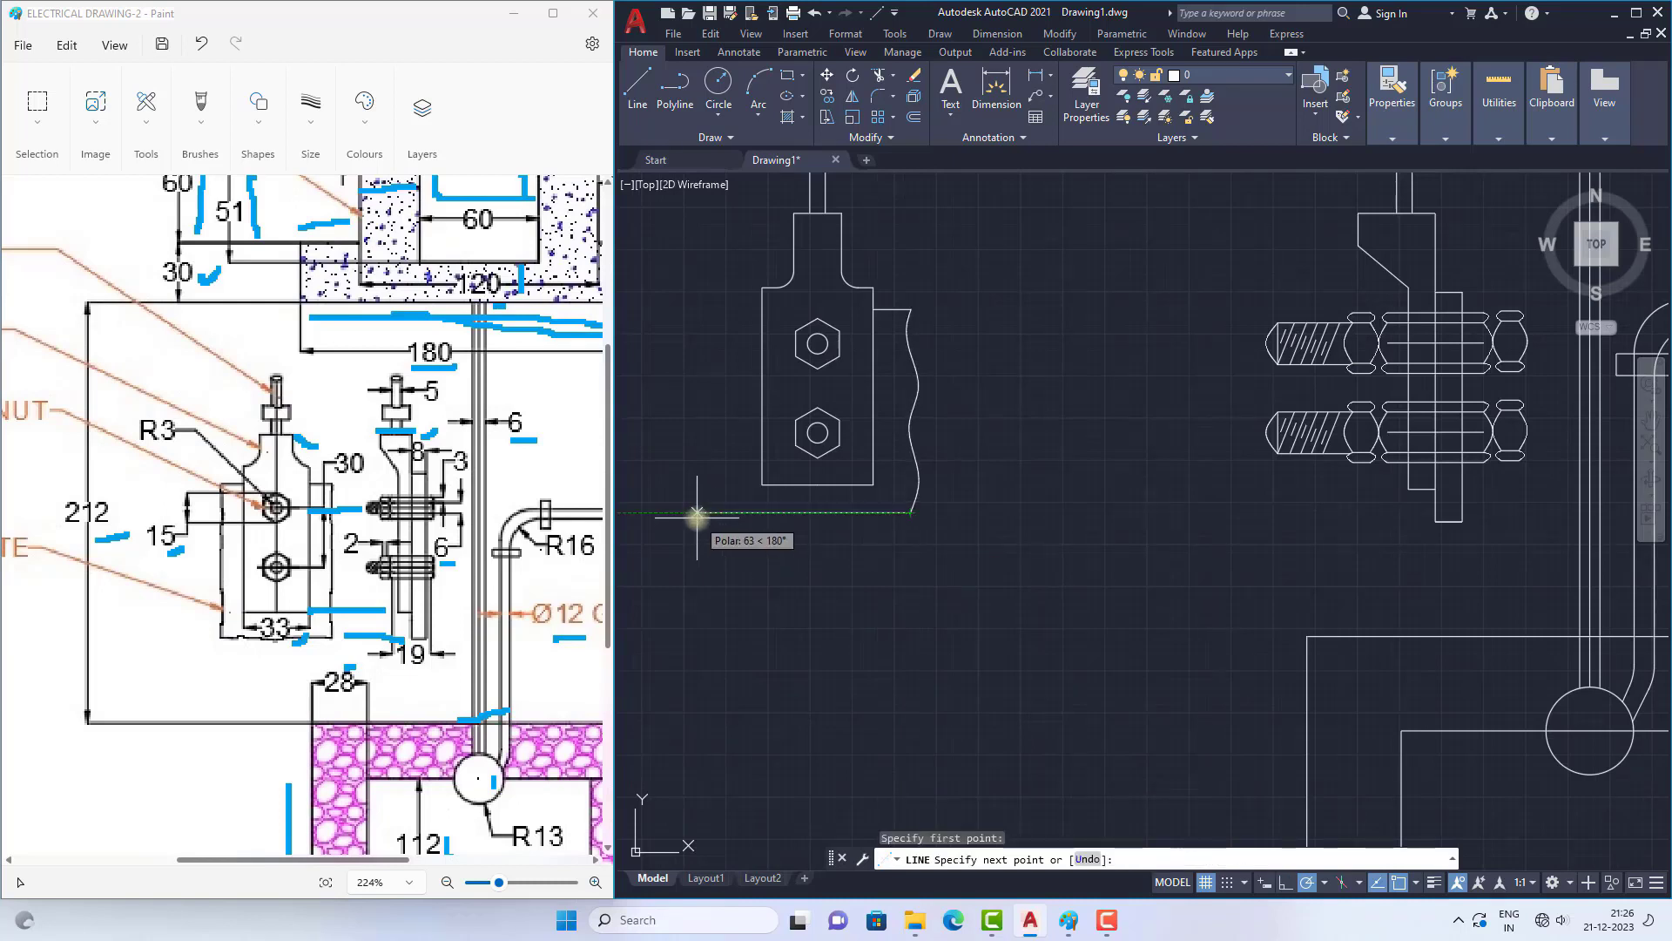
click(697, 515)
key(Escape)
Step: Mirror the wavy spline and short top line about the thimble's vertical centre axis, keeping the originals
click(909, 316)
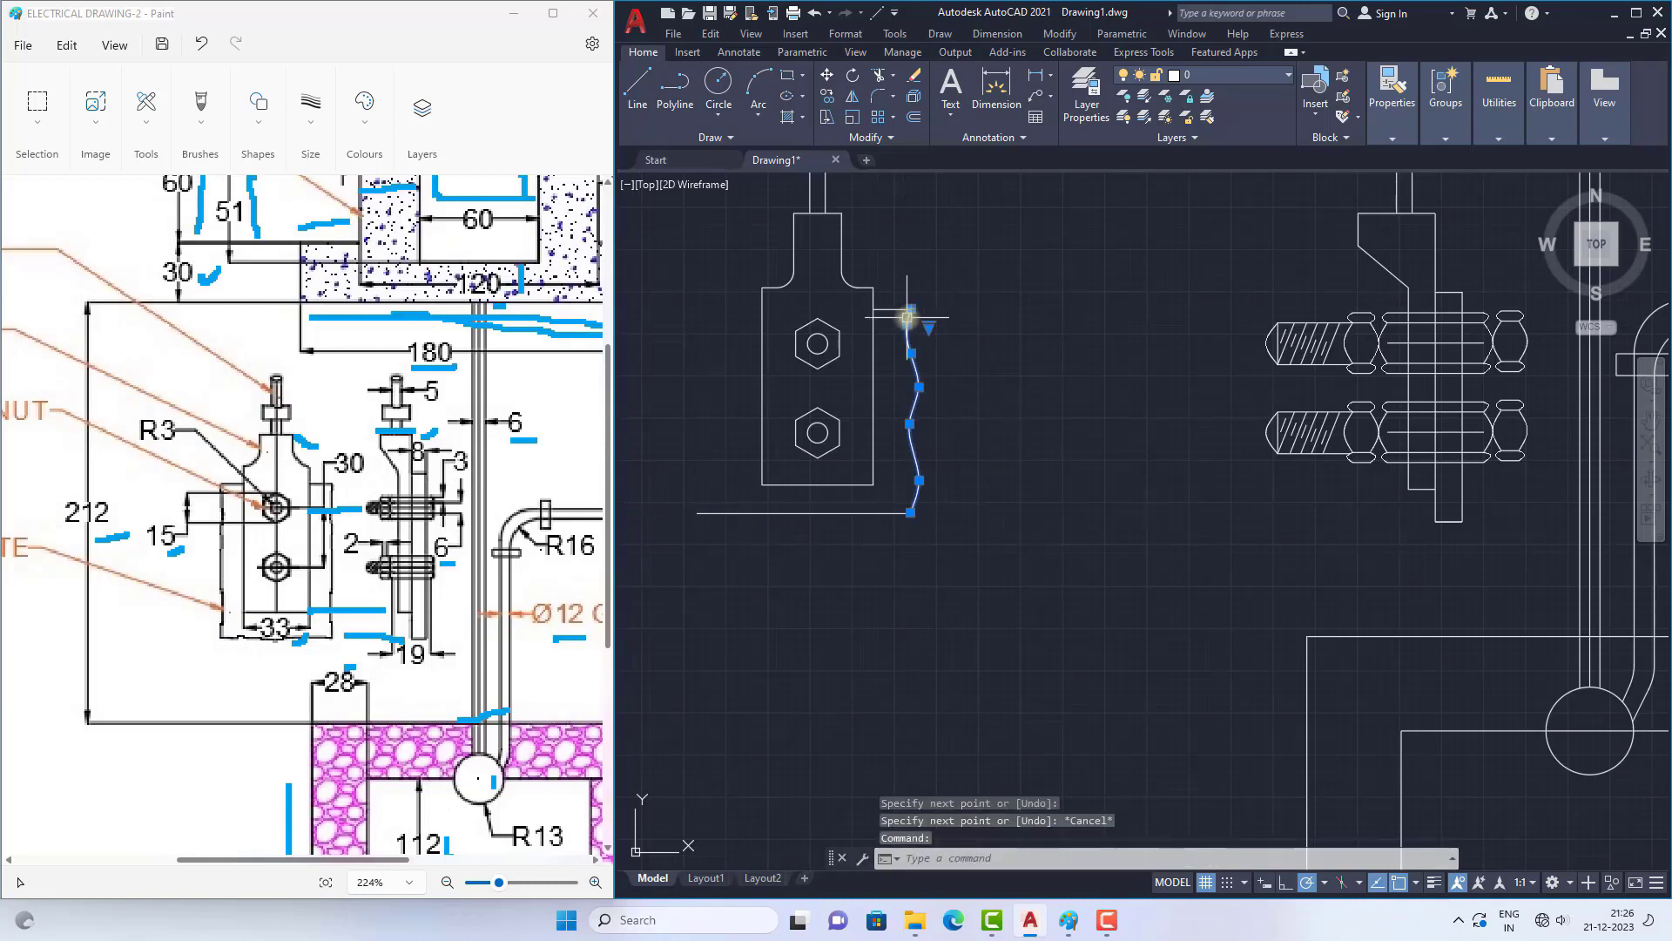
click(896, 309)
text(mi)
key(space)
click(817, 484)
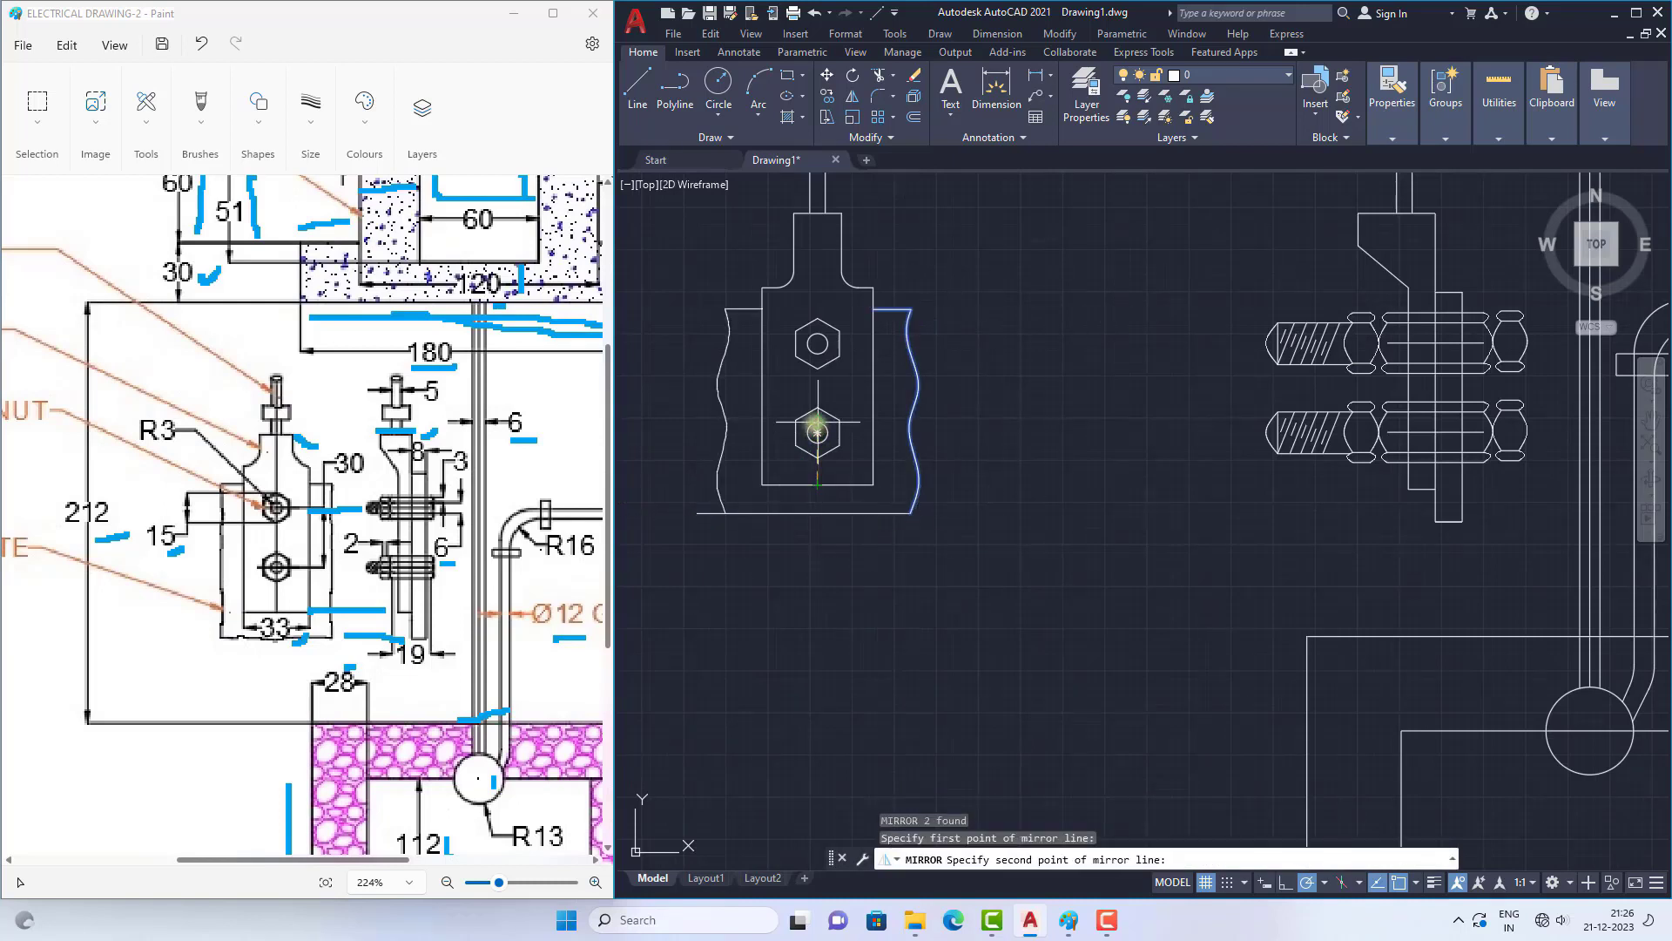
click(815, 406)
key(Return)
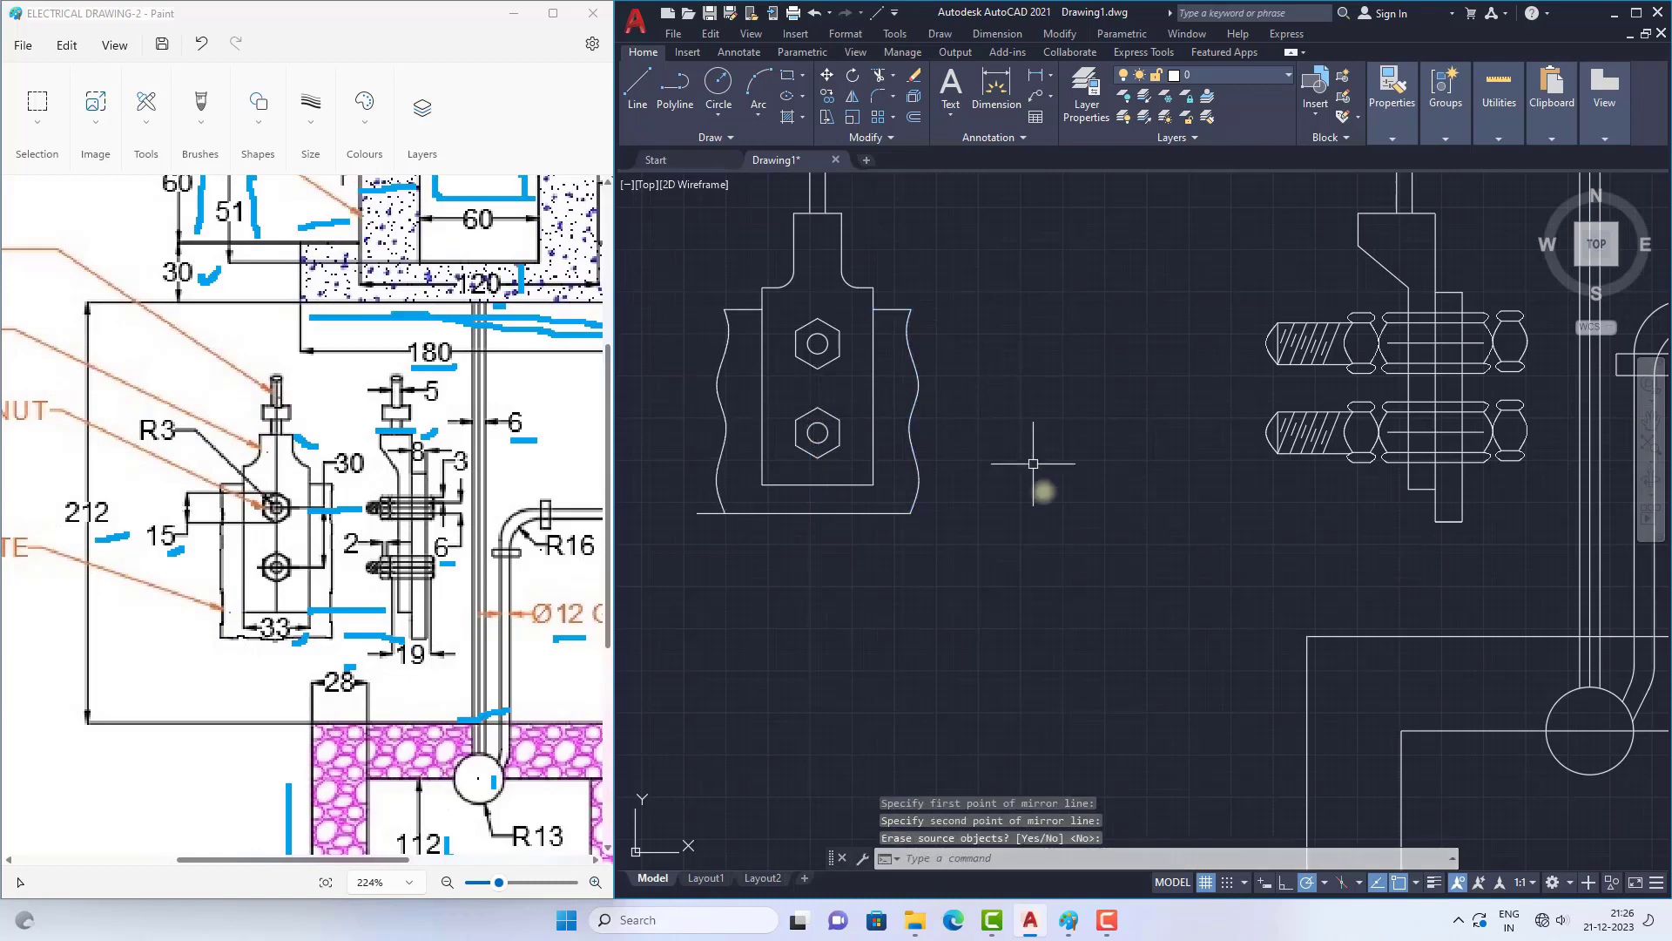
Step: Trim the plate's bottom line where it overshoots the mirrored wavy edge
text(tr)
key(space)
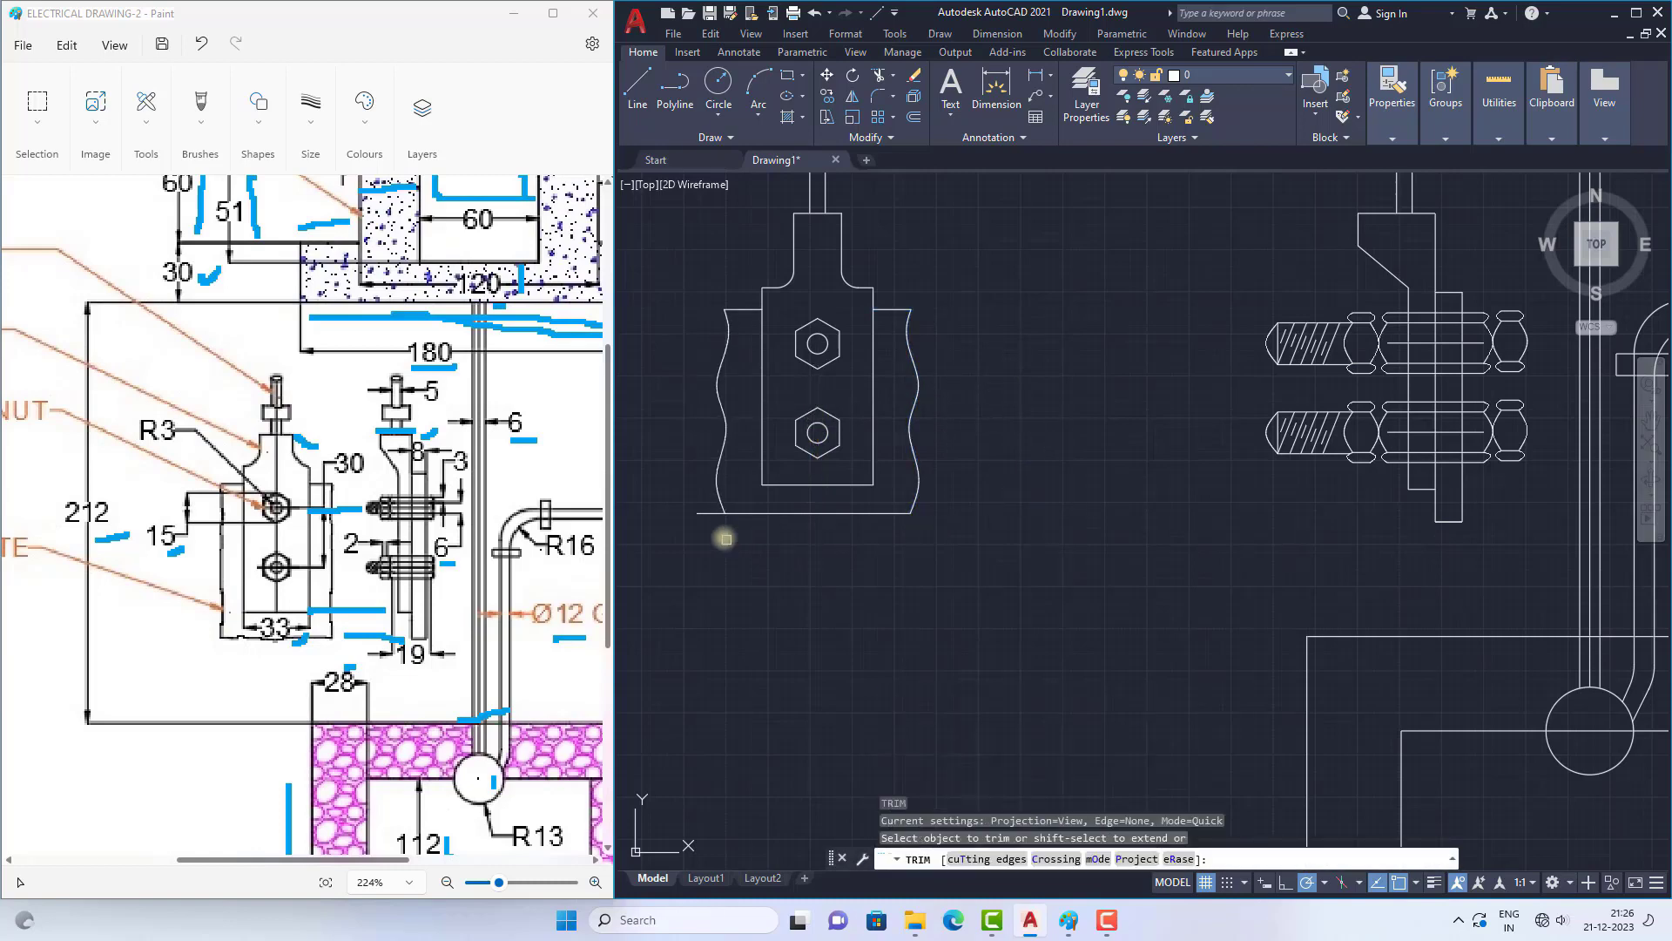
key(Escape)
Step: Move the complete front view of the thimble and plate about 61 units horizontally toward the side view
scroll(784, 503, down, 6)
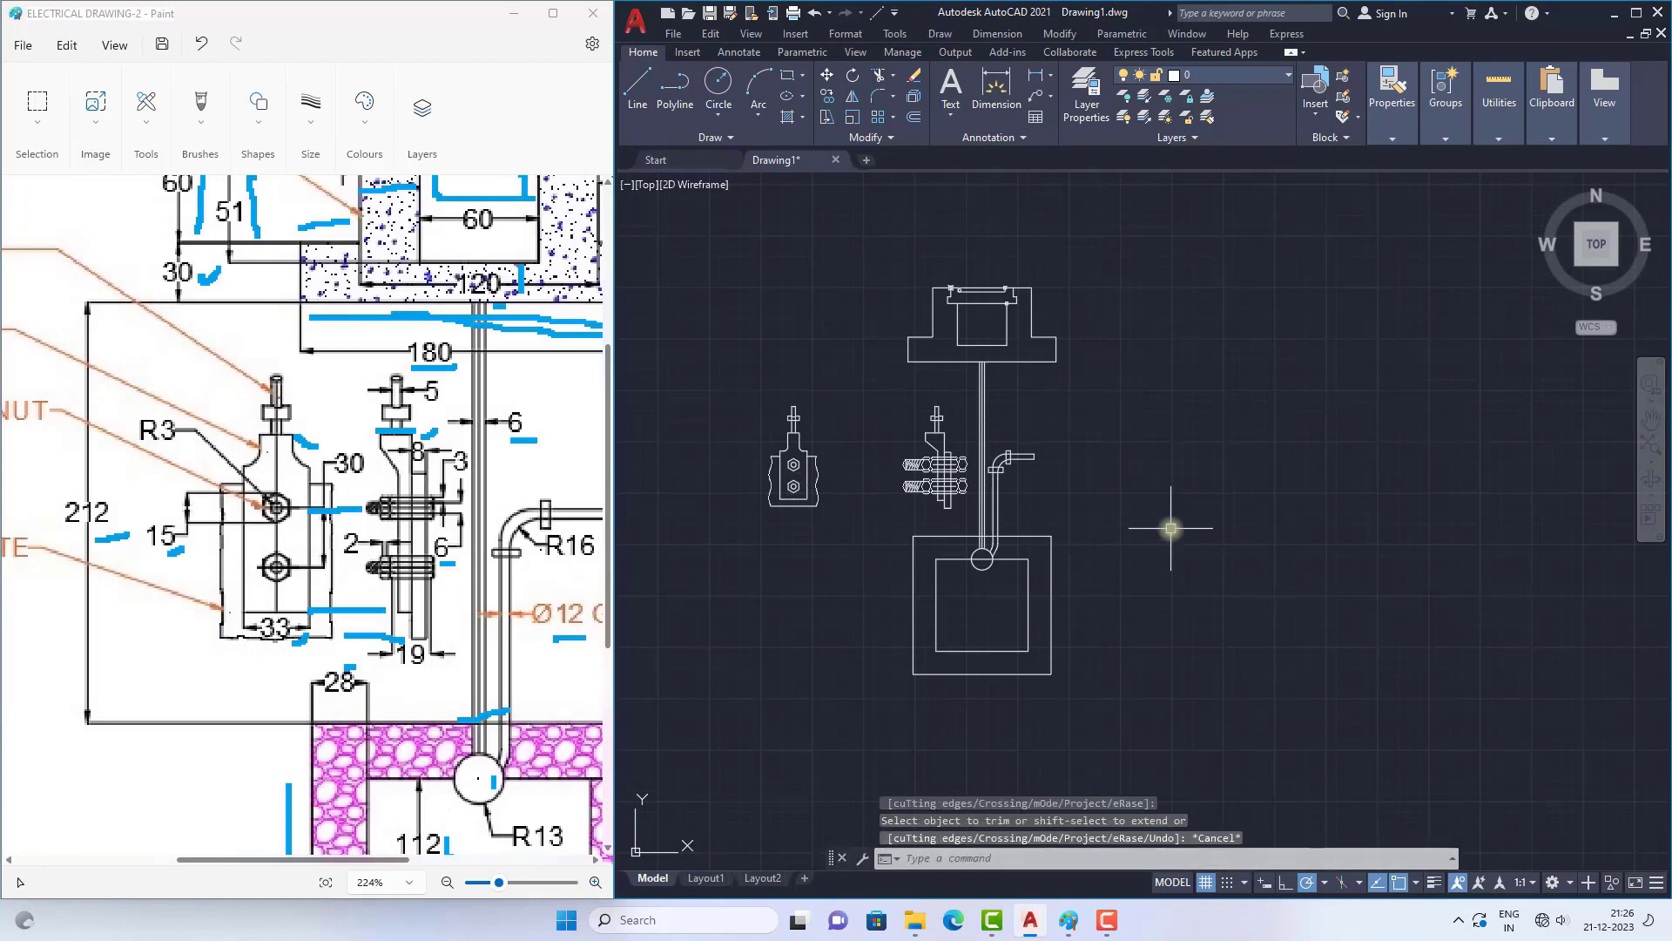
scroll(952, 441, down, 2)
scroll(952, 478, up, 4)
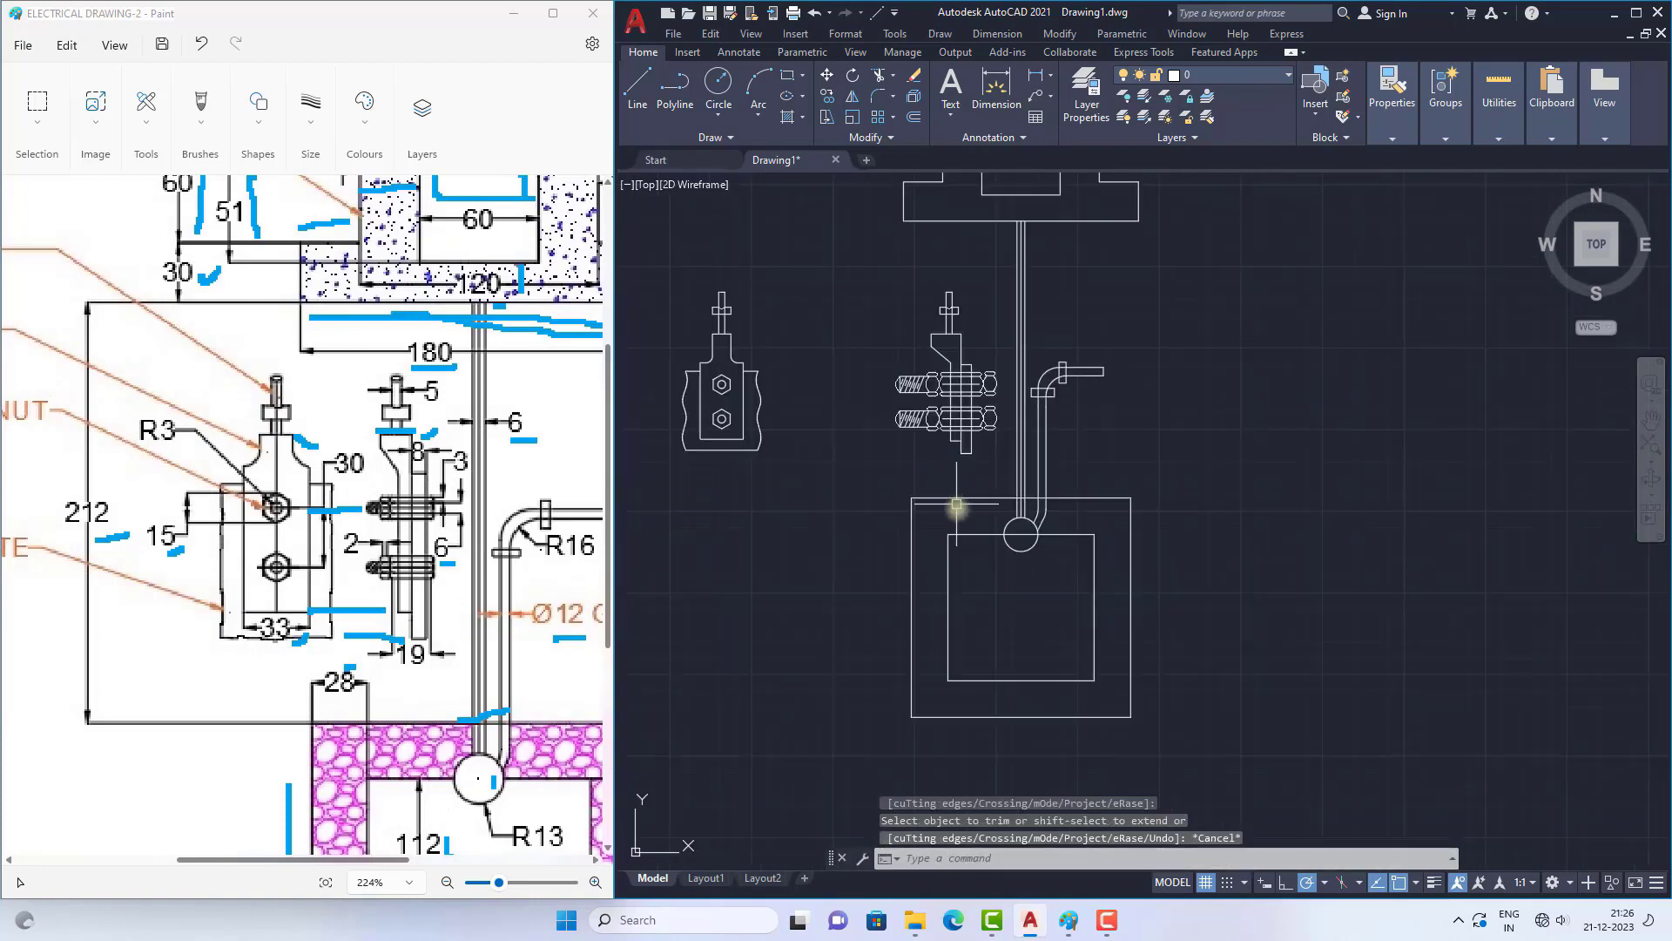
scroll(911, 420, down, 2)
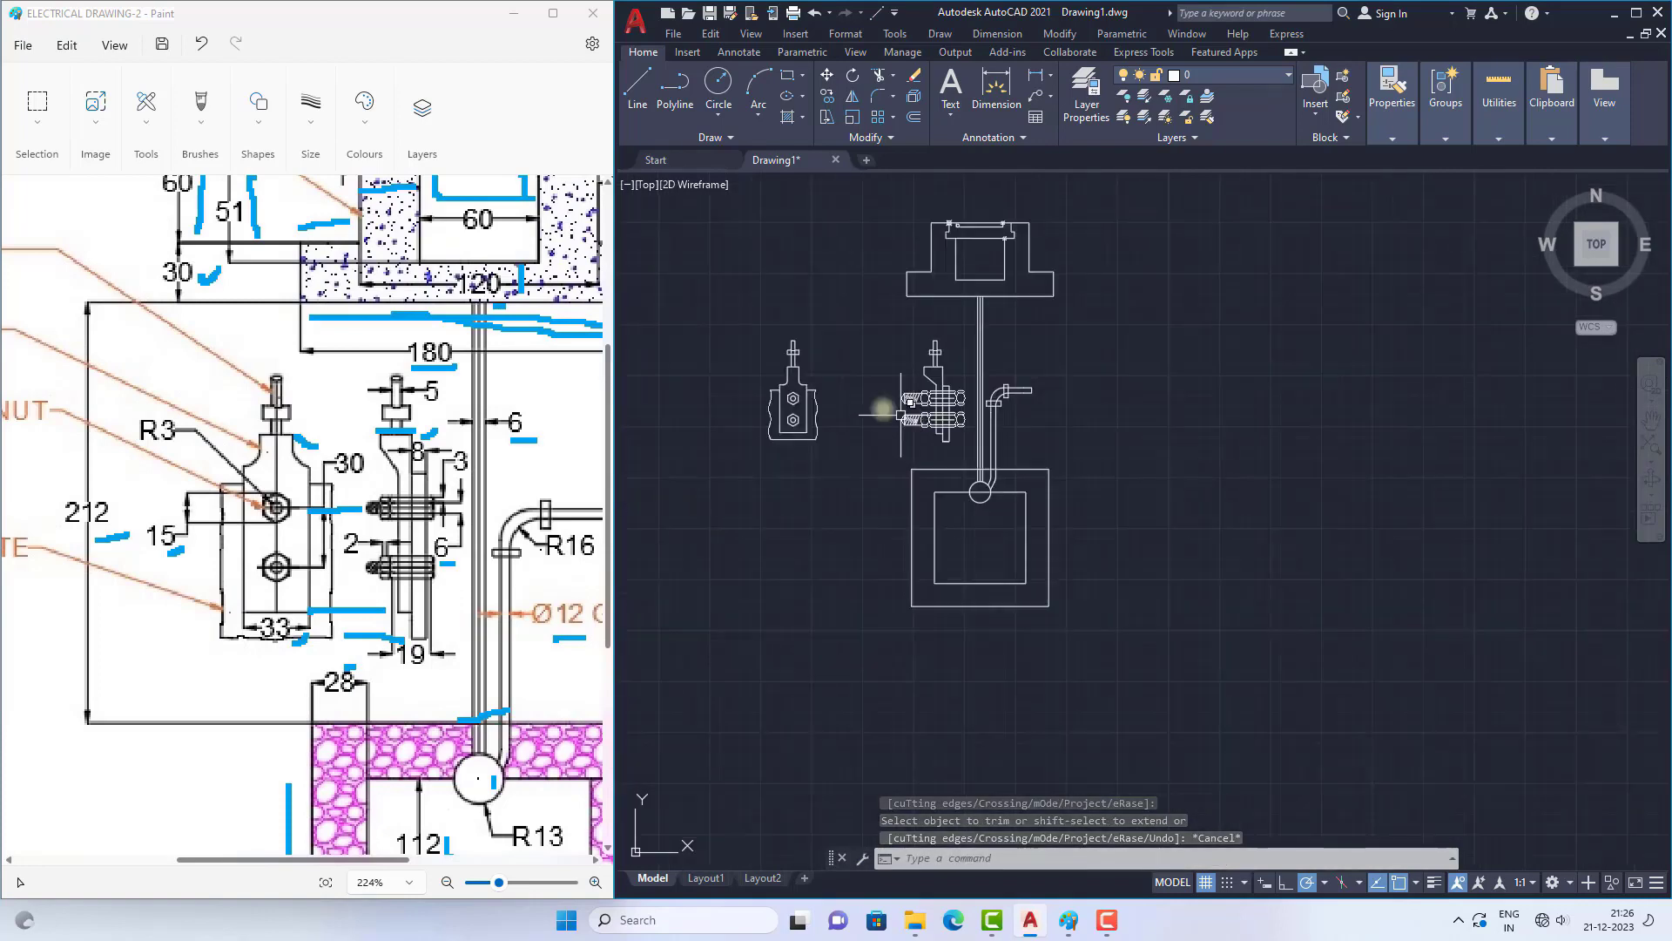
click(736, 297)
click(842, 468)
text(m)
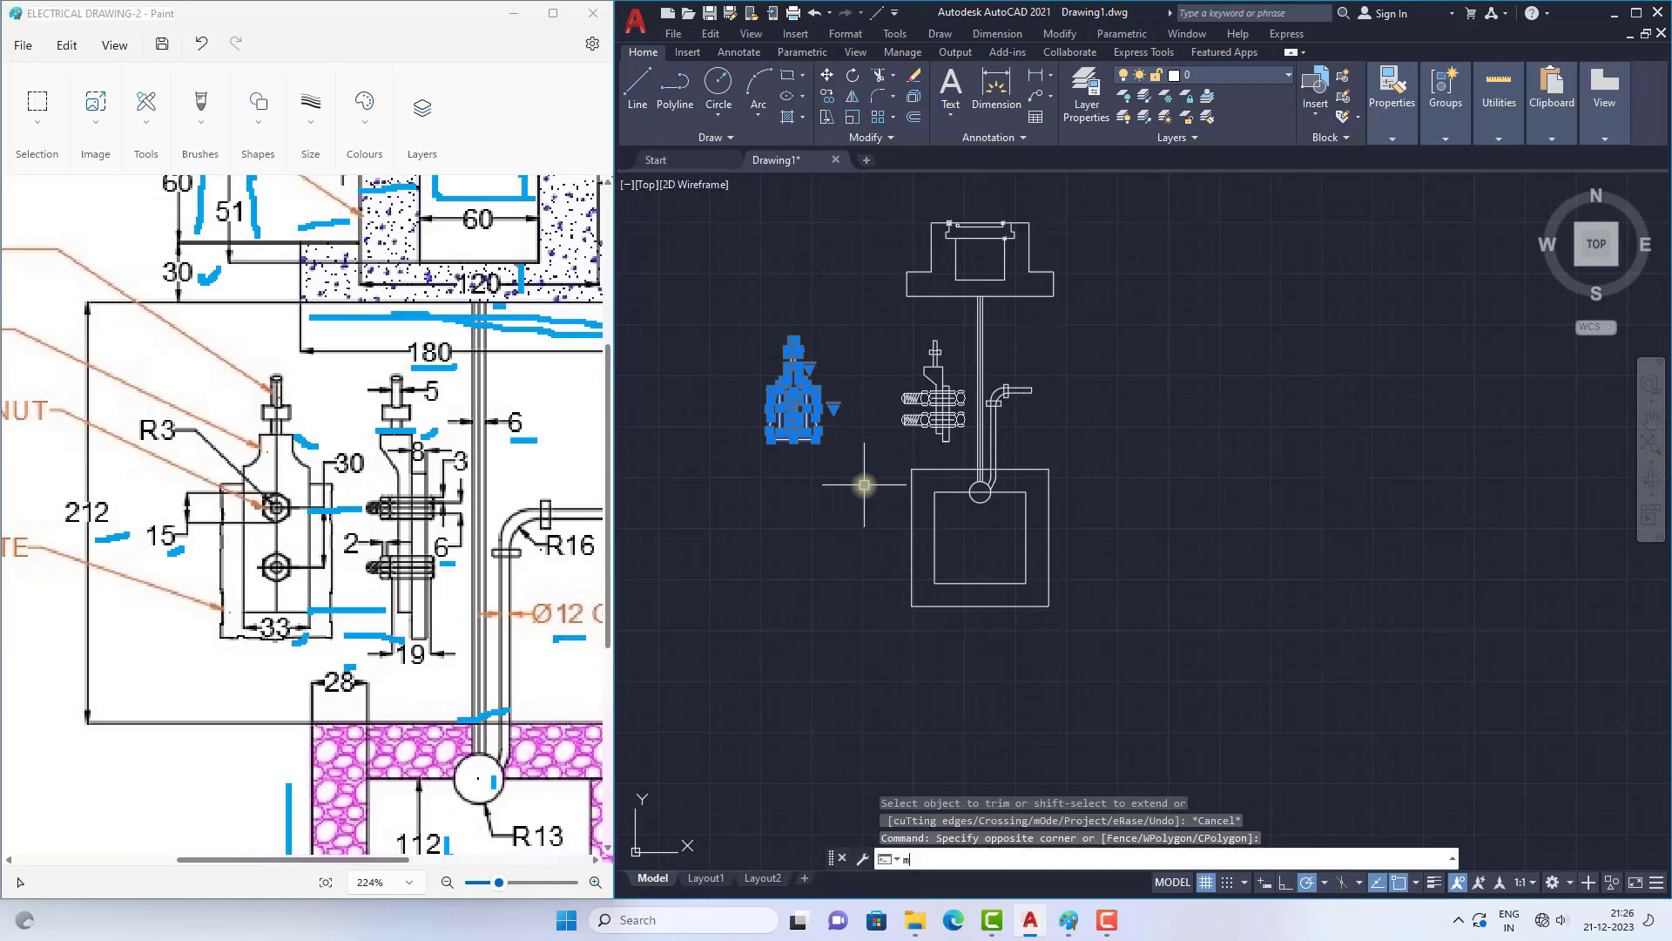
key(Return)
scroll(801, 392, up, 5)
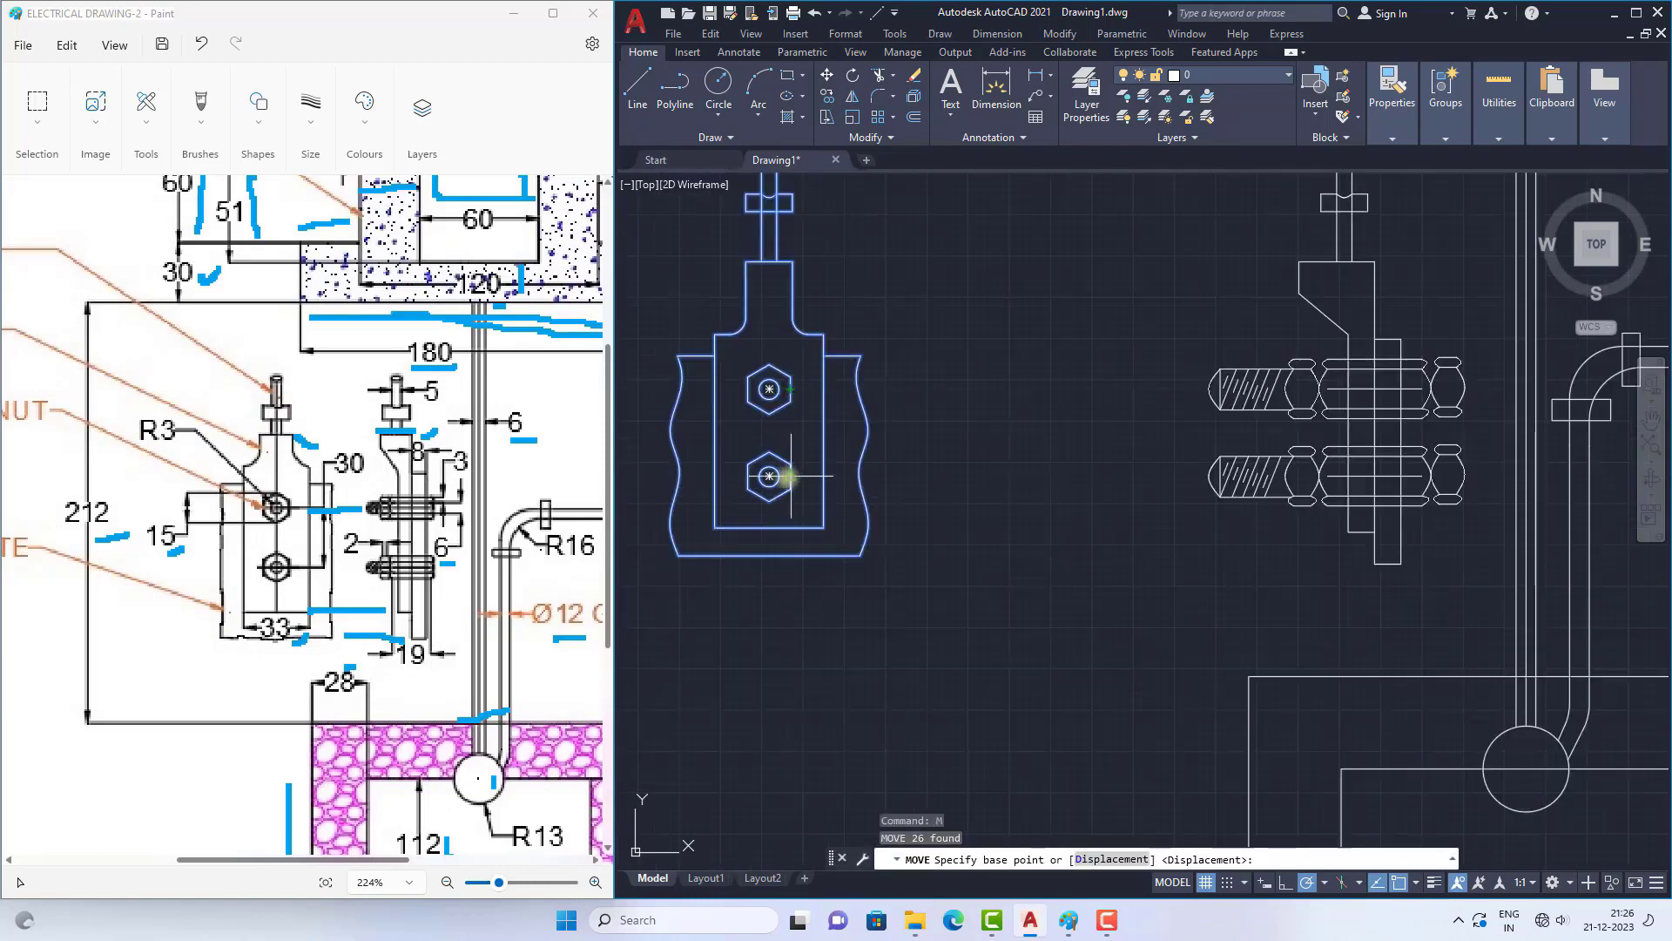
click(769, 476)
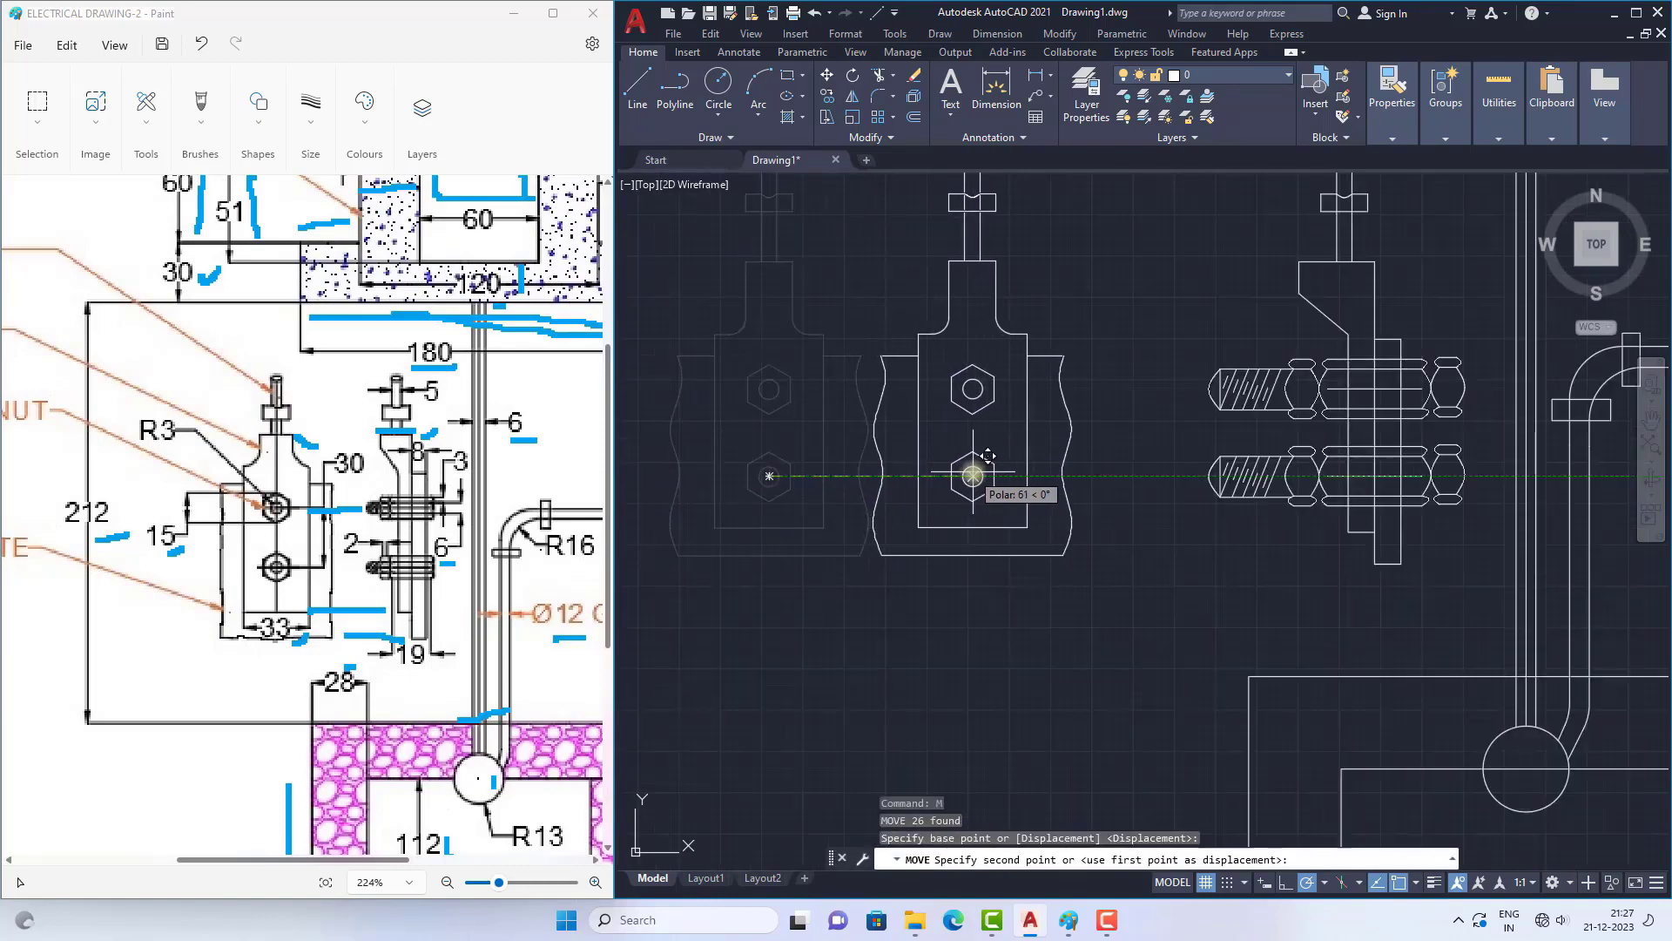
click(970, 475)
scroll(902, 455, down, 5)
key(Escape)
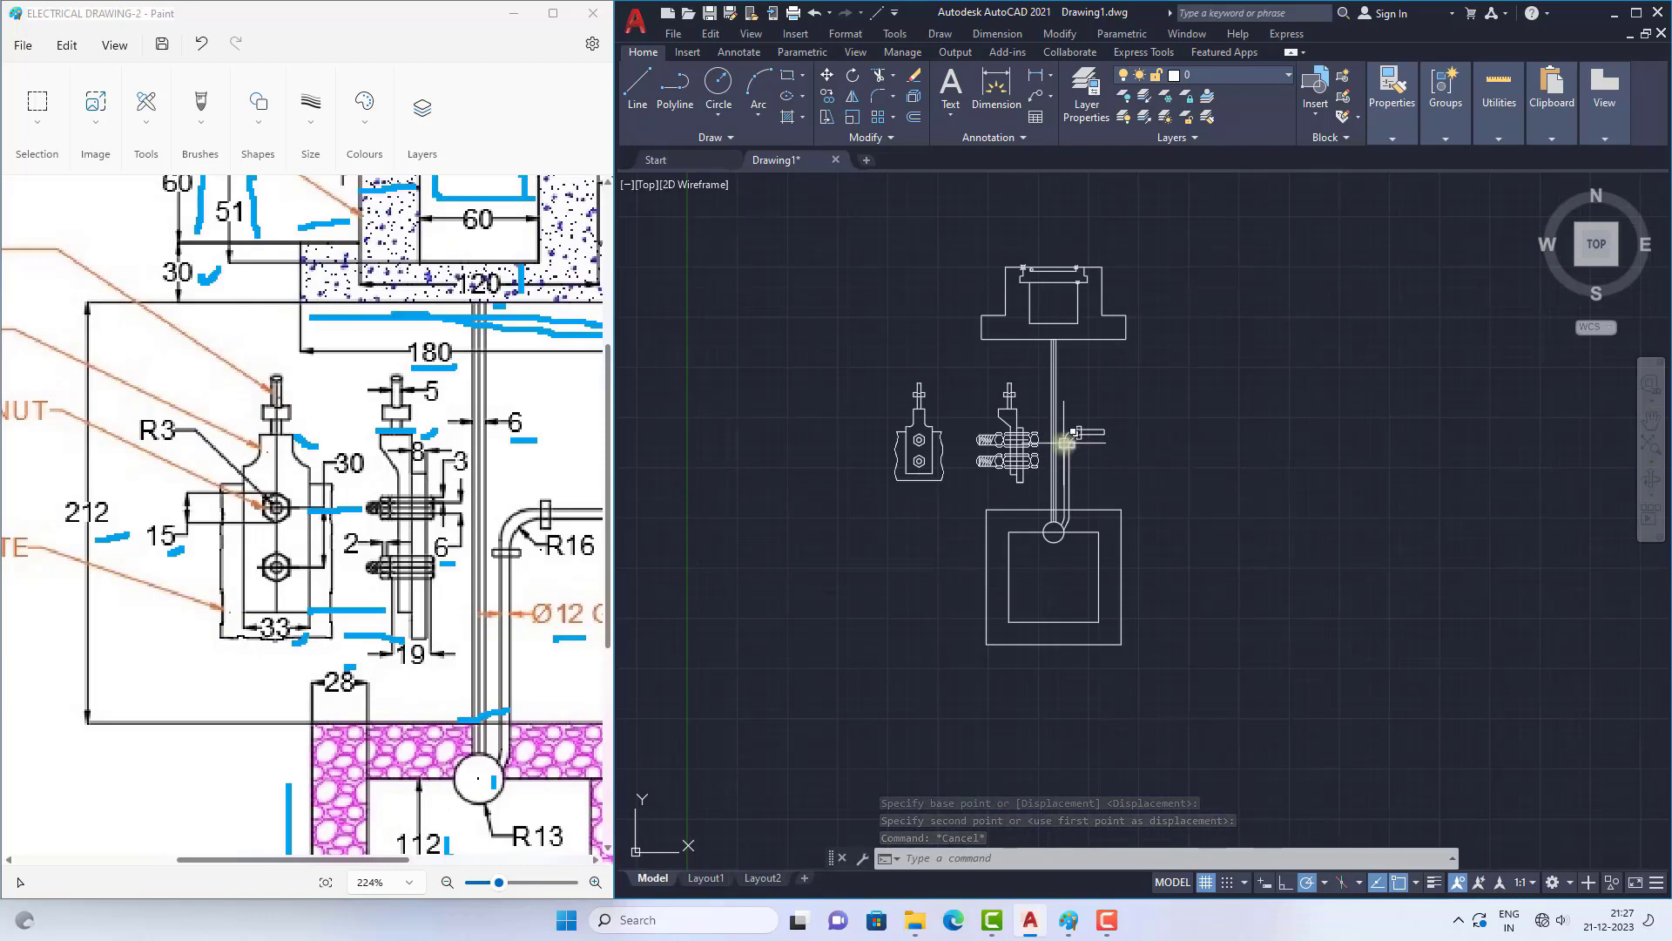
Step: Add centre marks to both bolt holes in the front view, with centre lines extending past the hexagonal nuts
scroll(925, 430, up, 5)
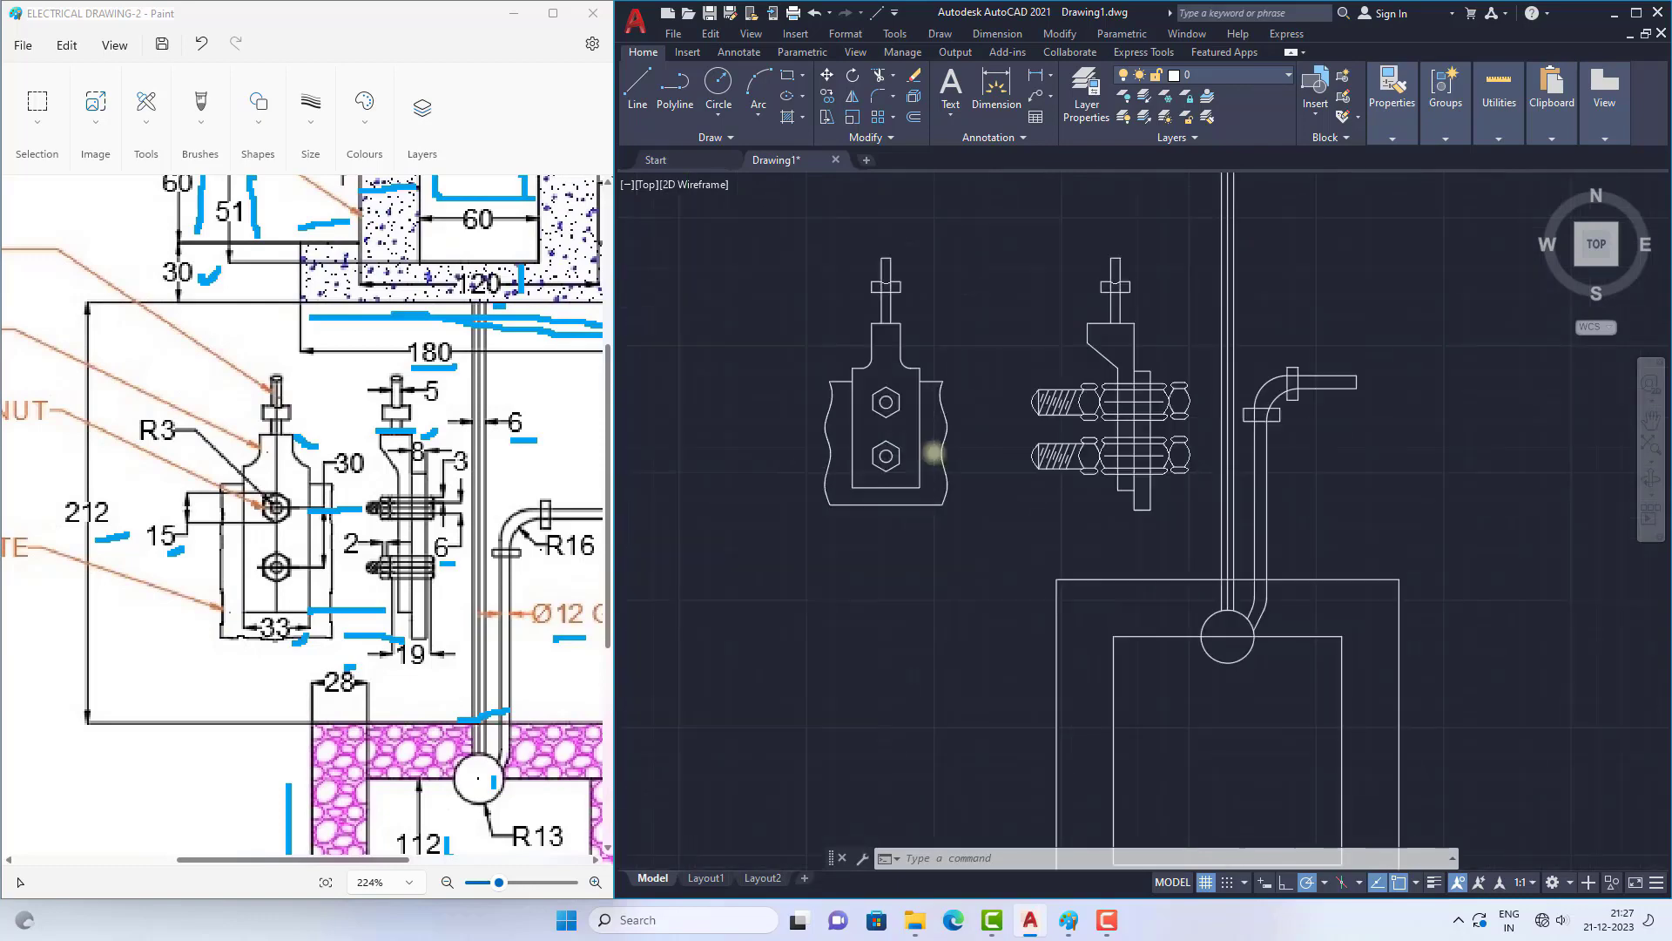
scroll(883, 332, up, 2)
click(740, 52)
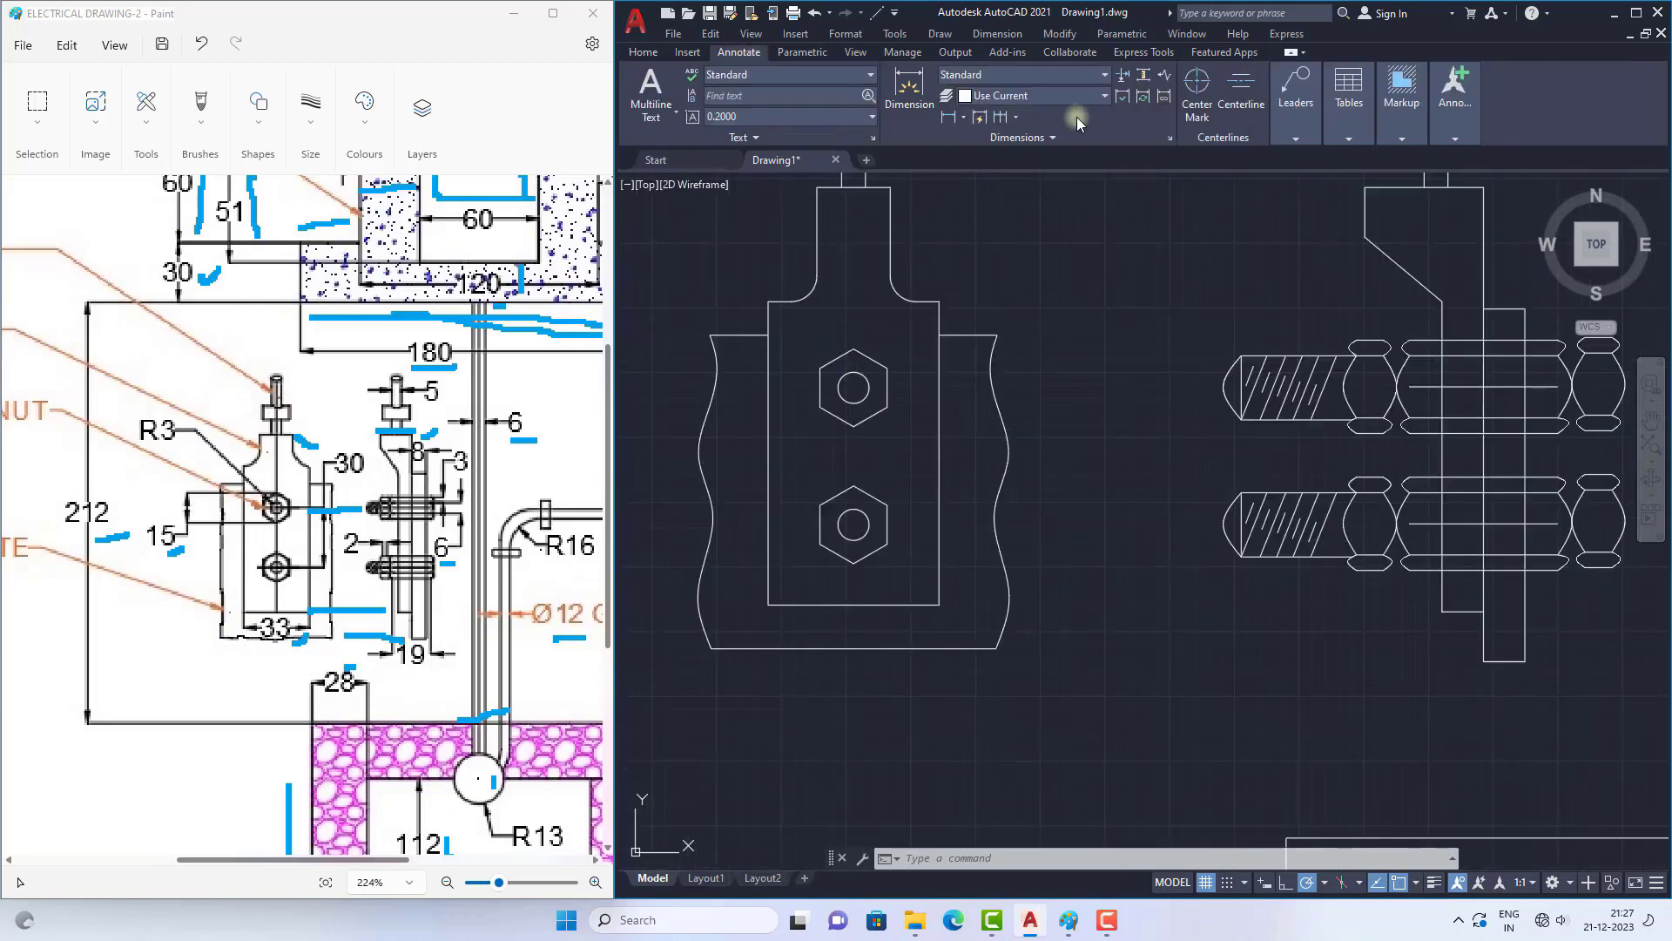
click(1197, 84)
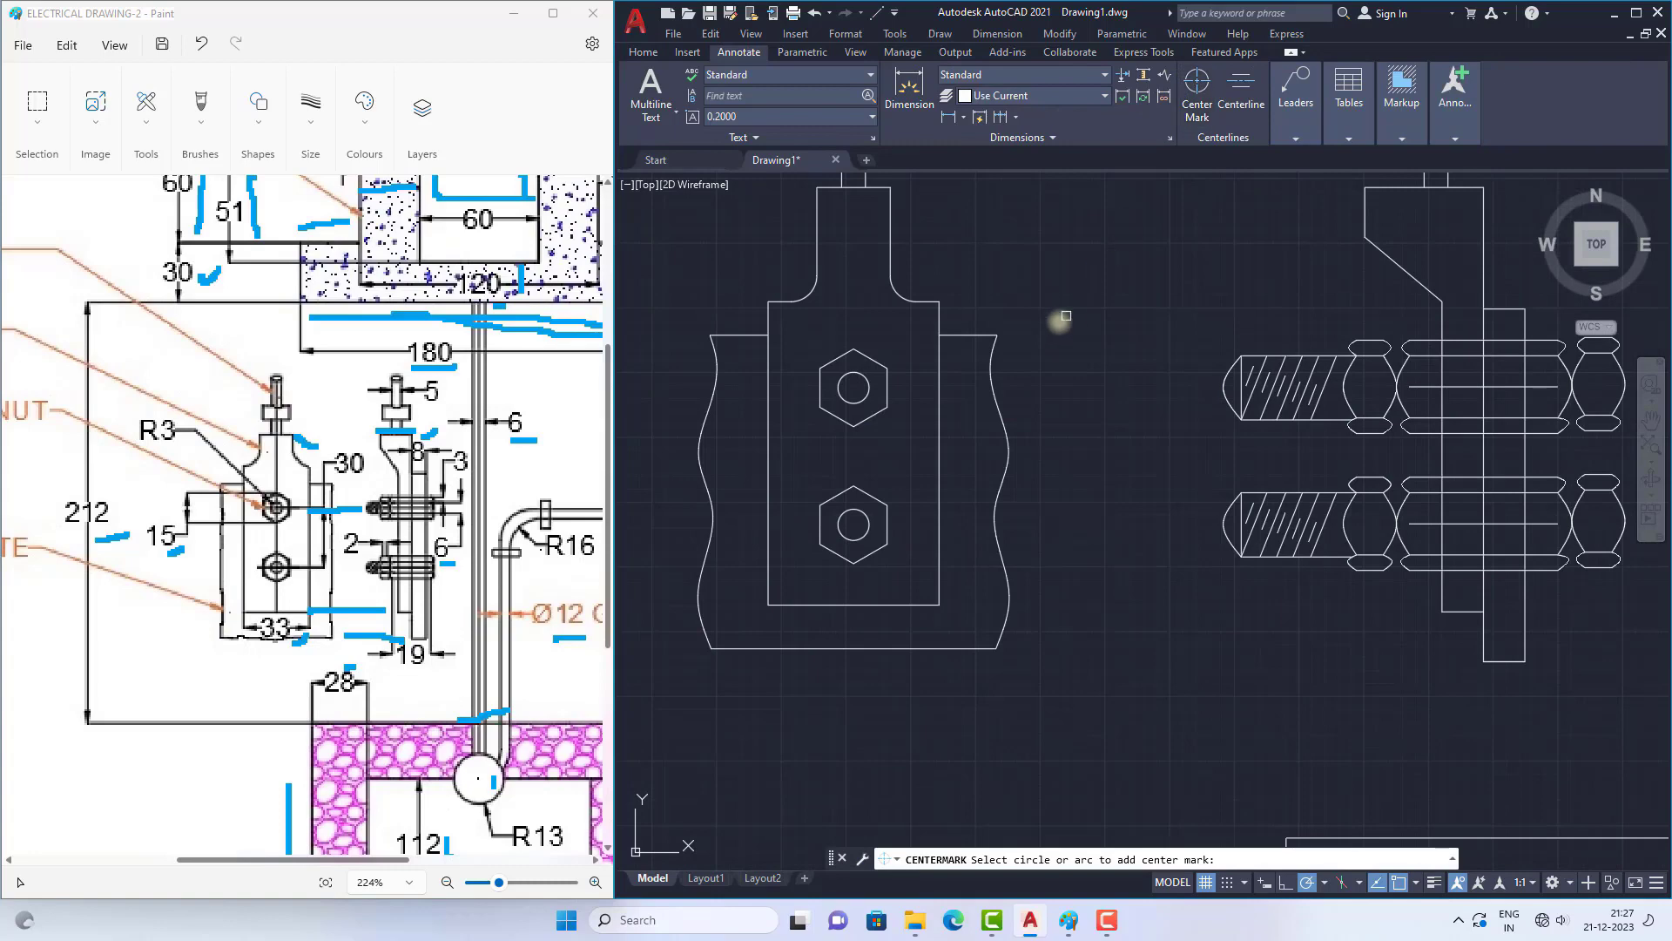
click(868, 381)
click(869, 511)
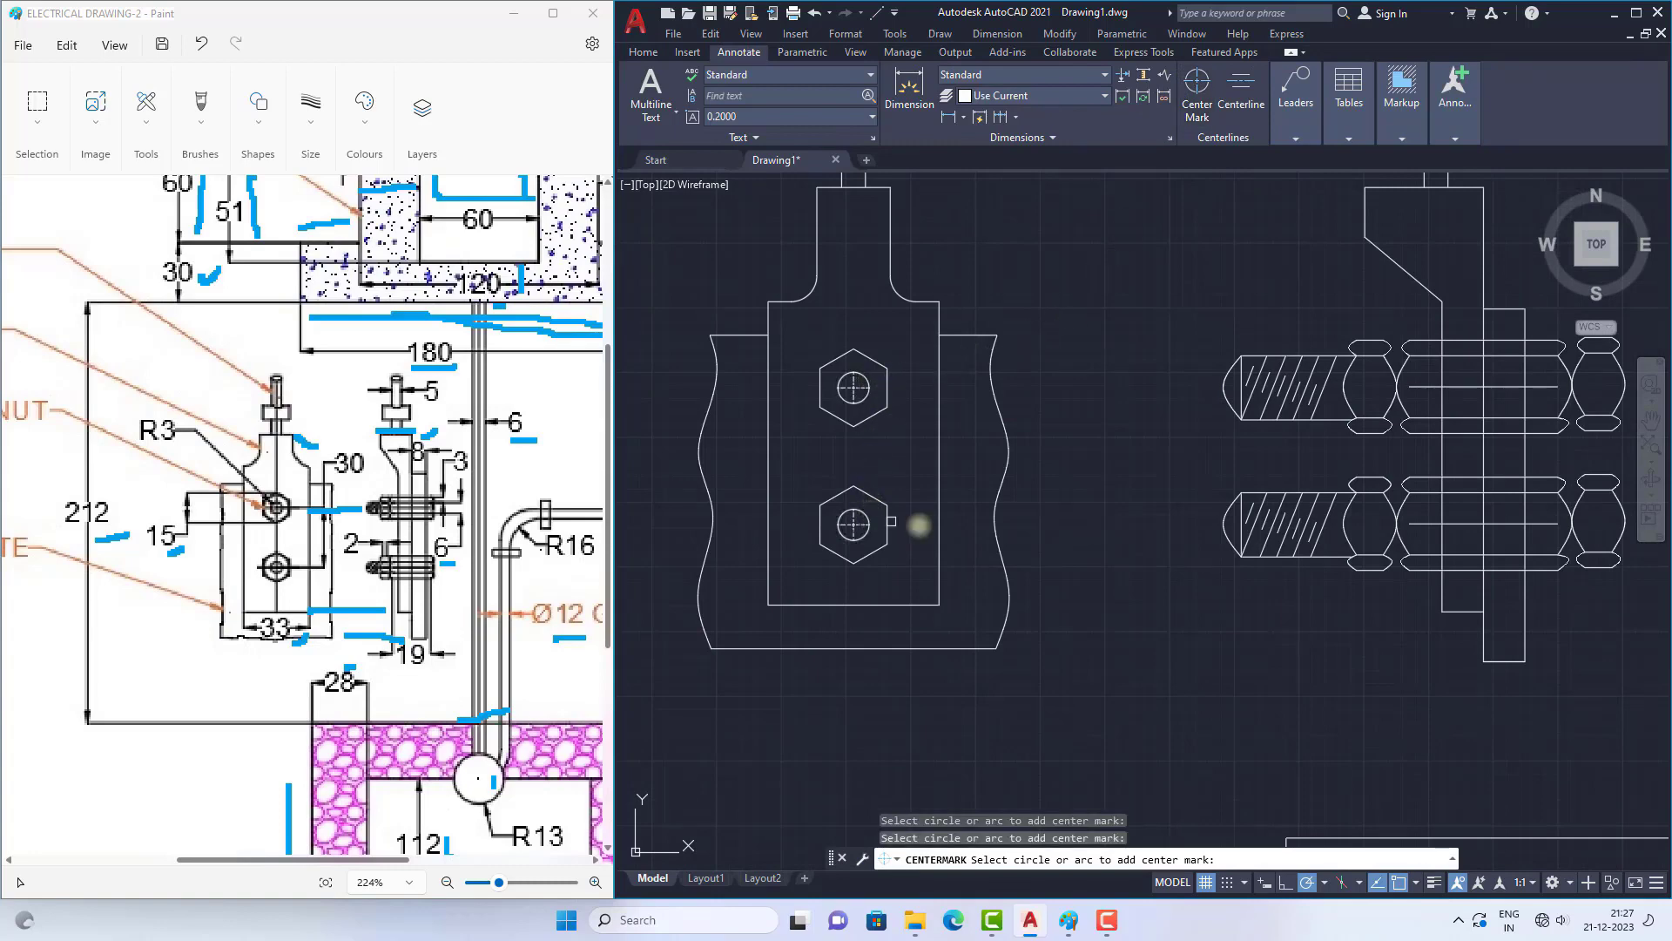
key(Escape)
scroll(841, 387, up, 8)
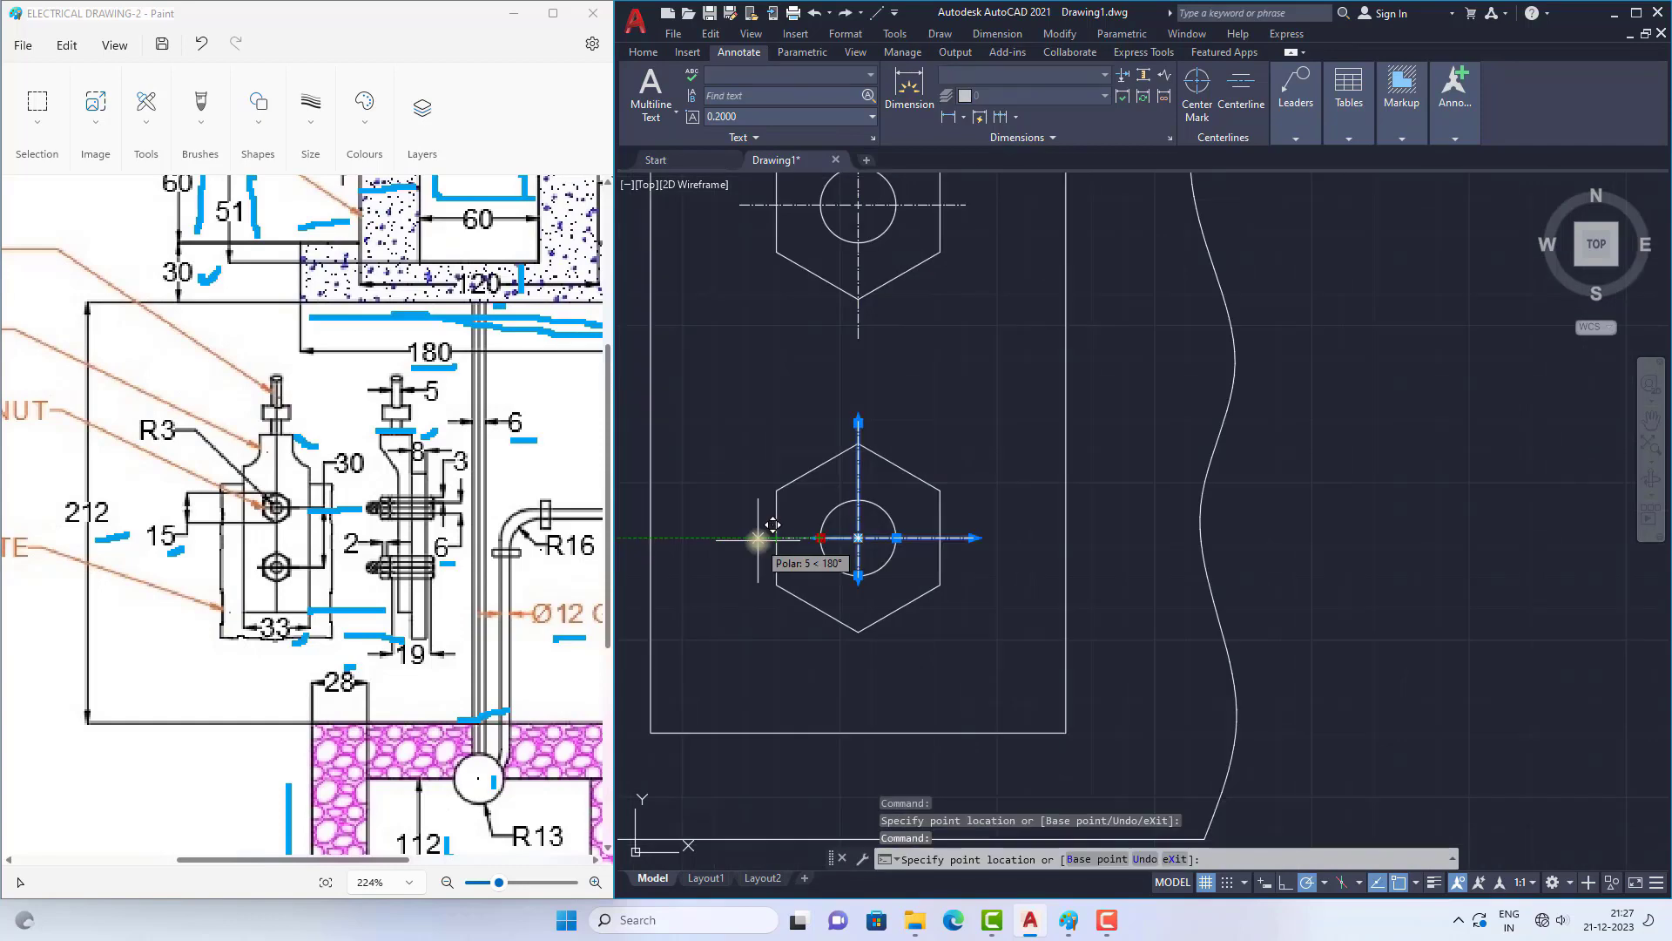
click(756, 538)
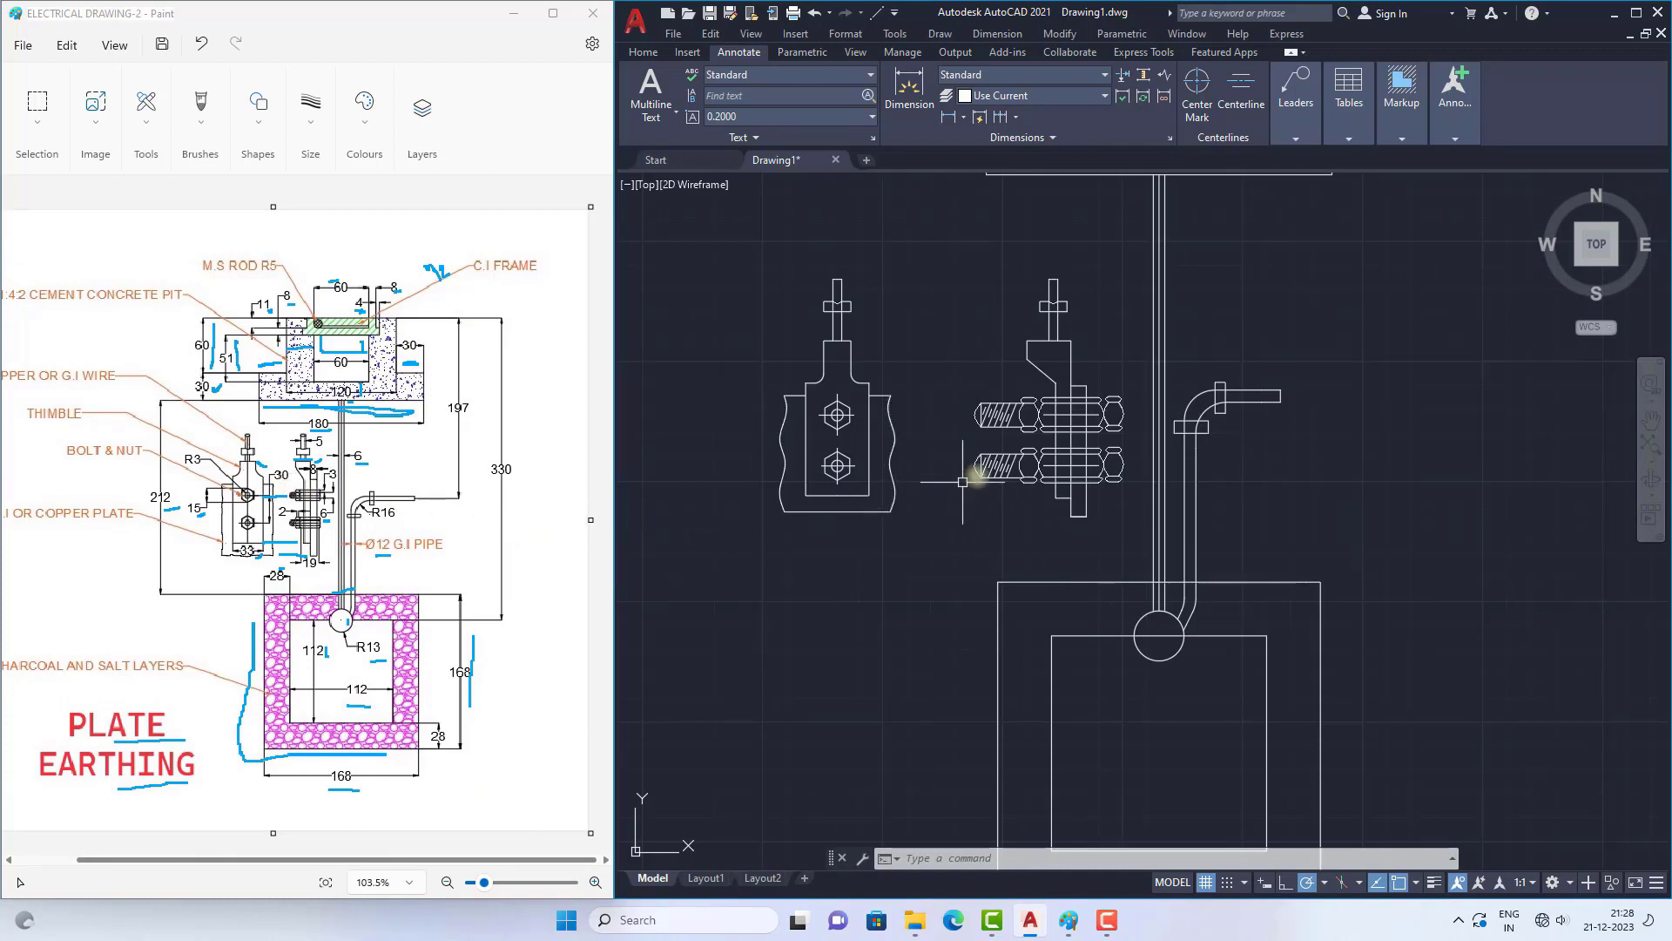
Step: Hatch the C.I. frame section at the top of the concrete pit with the ANSI31 pattern at scale 20
scroll(980, 463, down, 4)
scroll(1039, 397, up, 2)
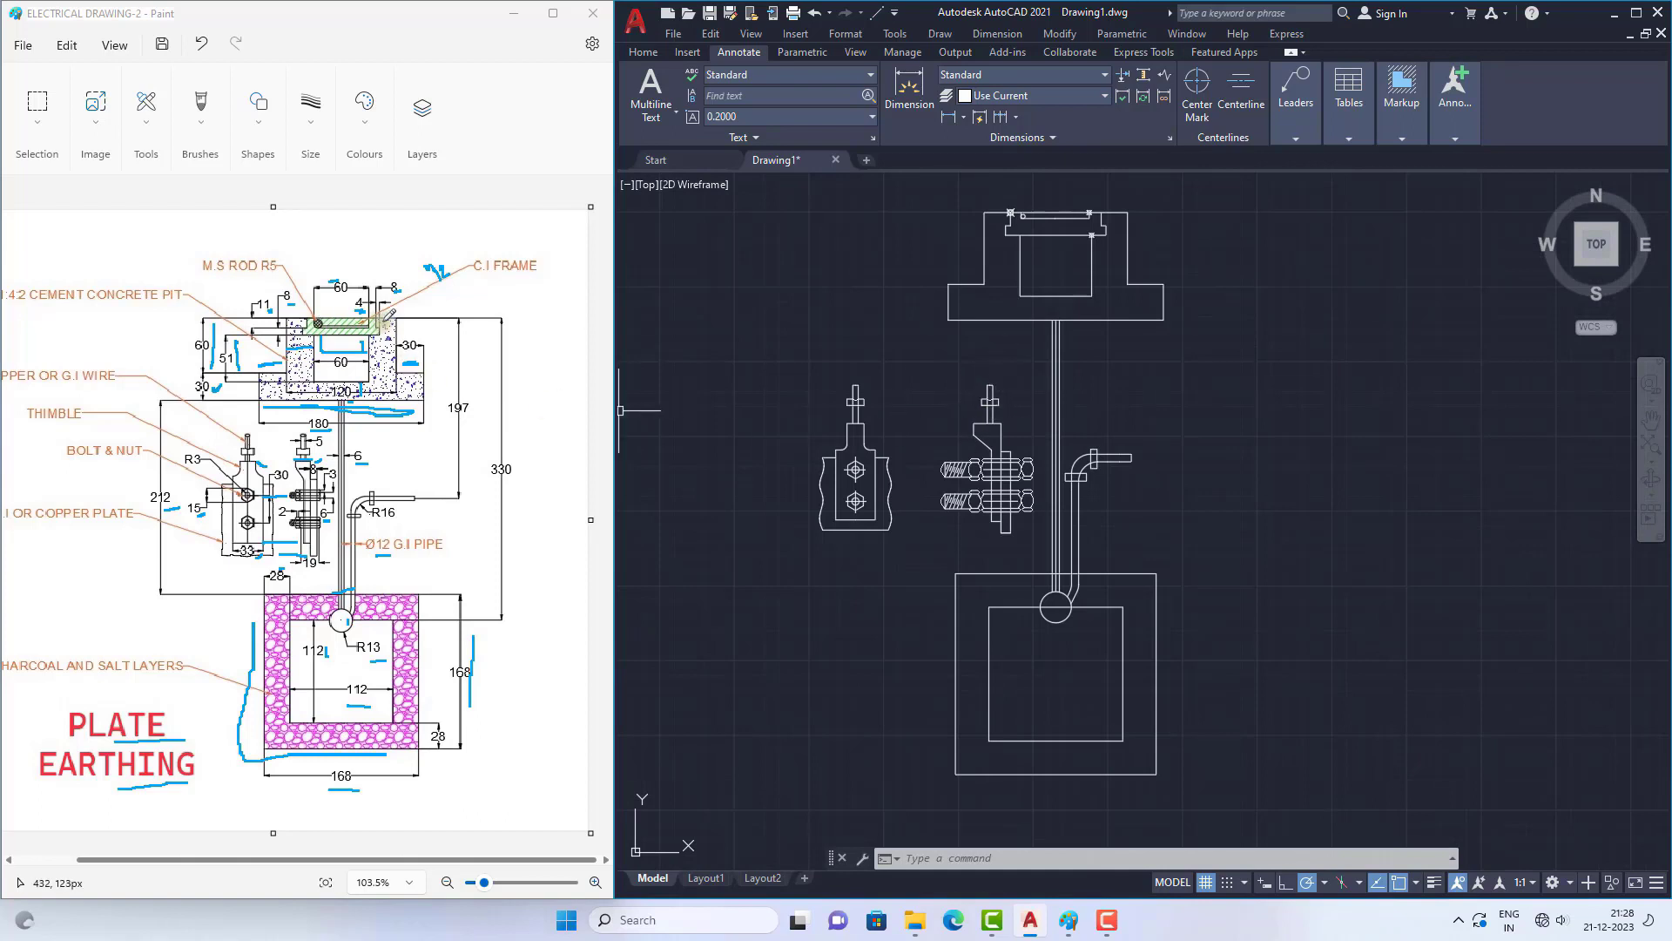
scroll(1078, 218, up, 3)
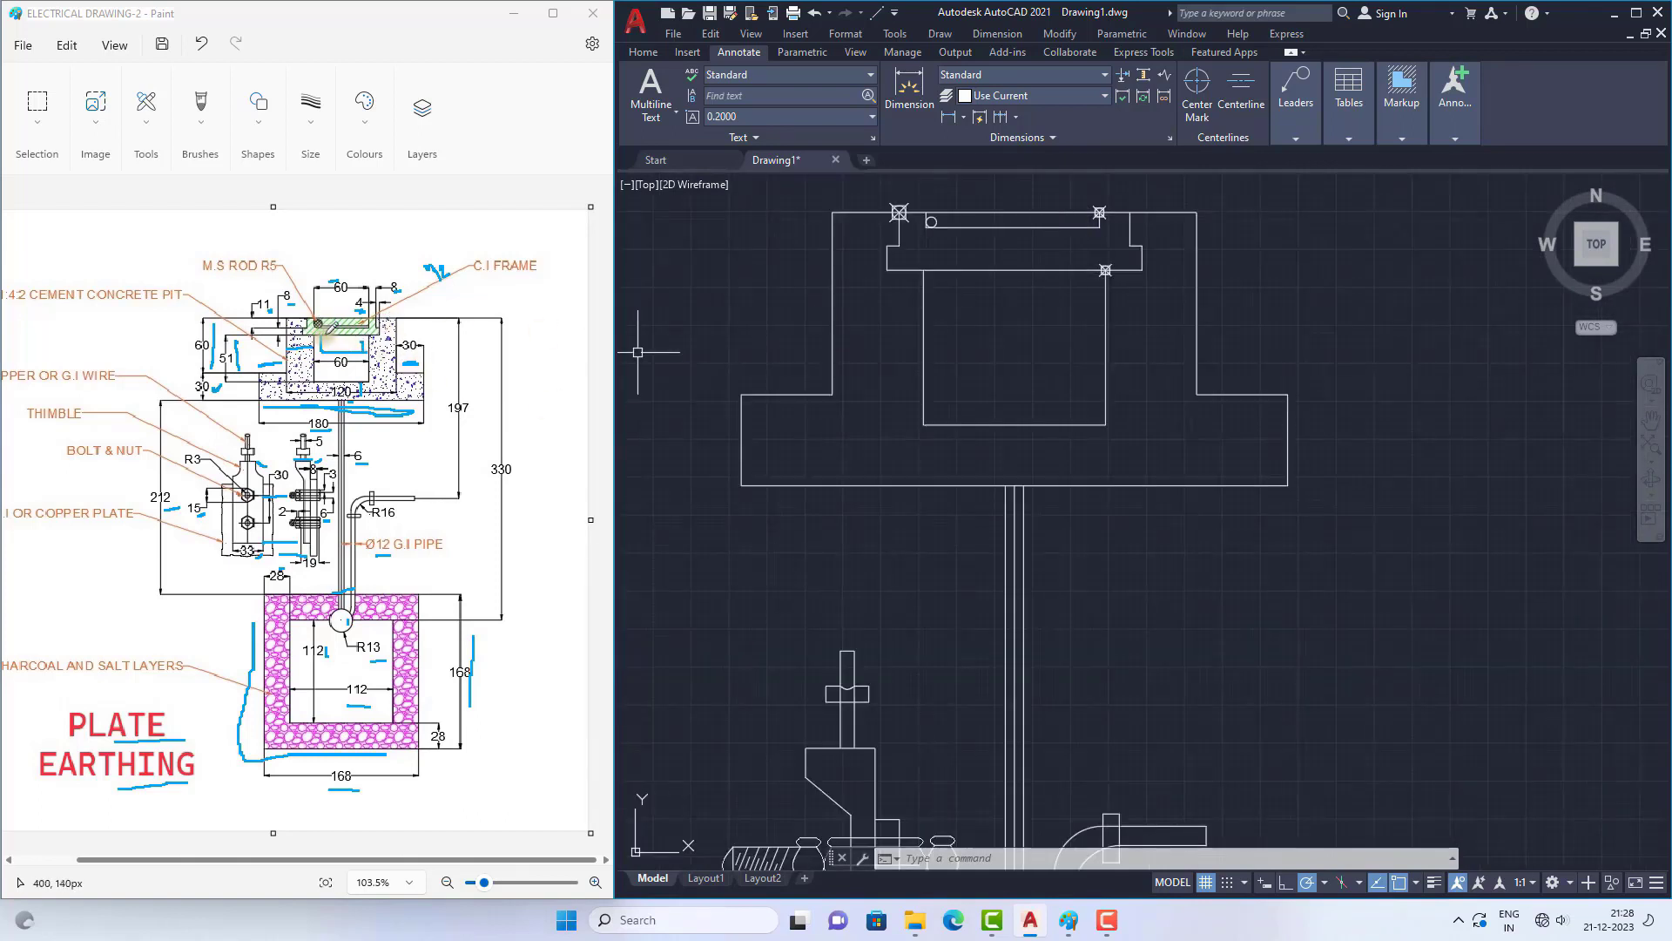
ctrl+scroll(340, 323, up, 4)
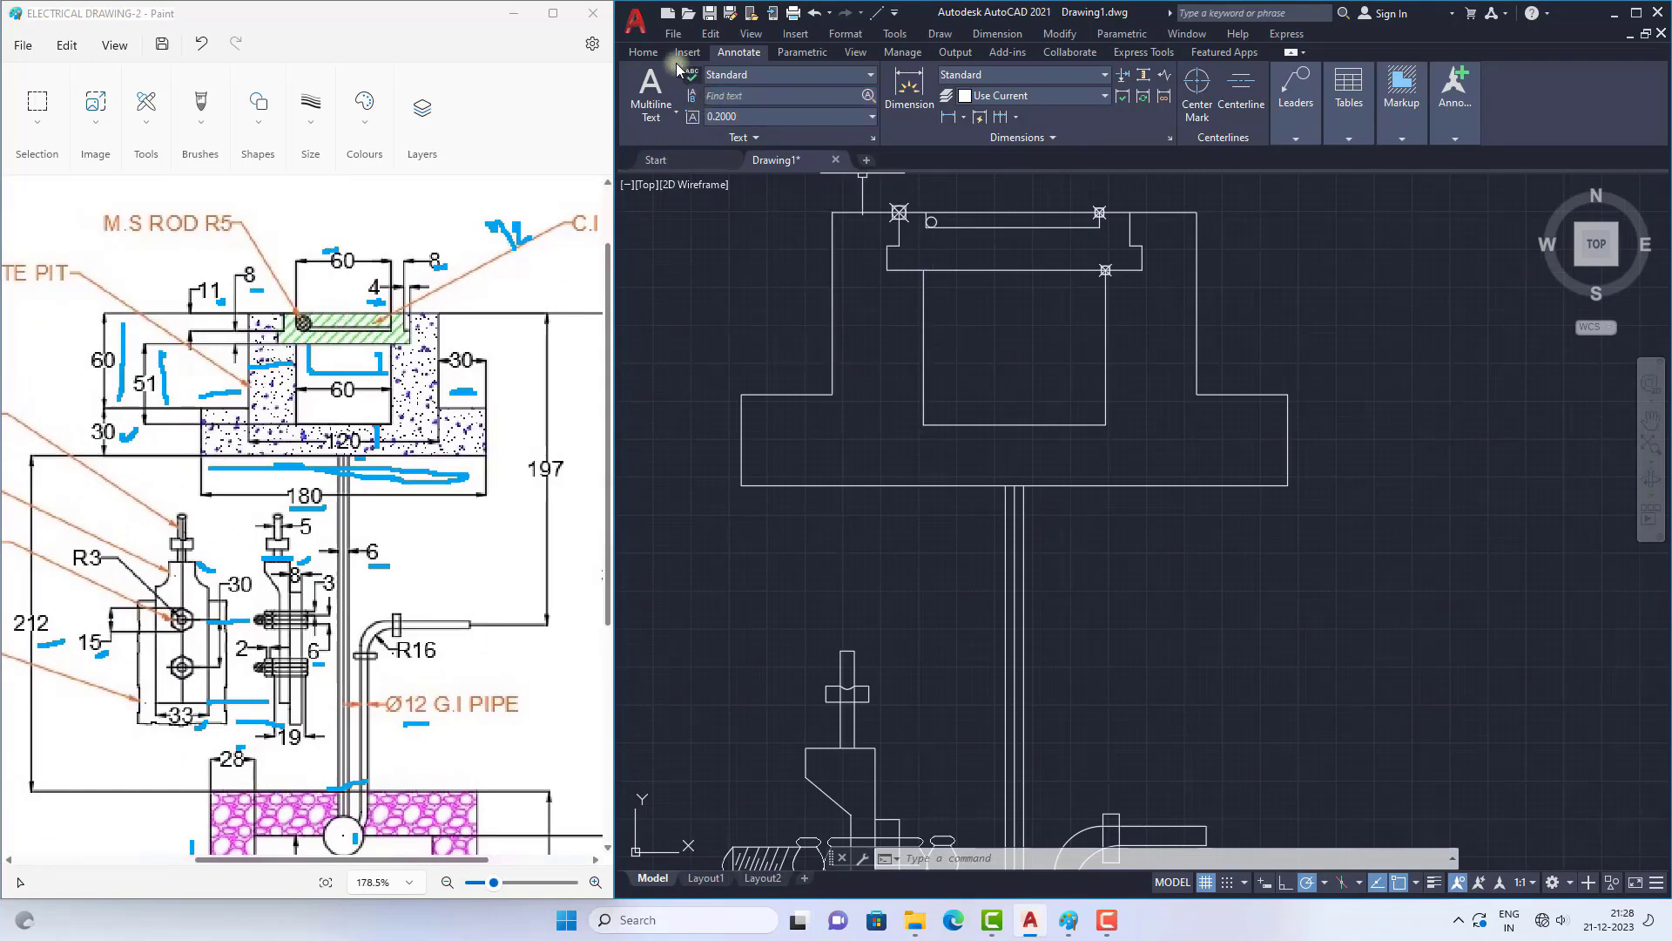
click(643, 53)
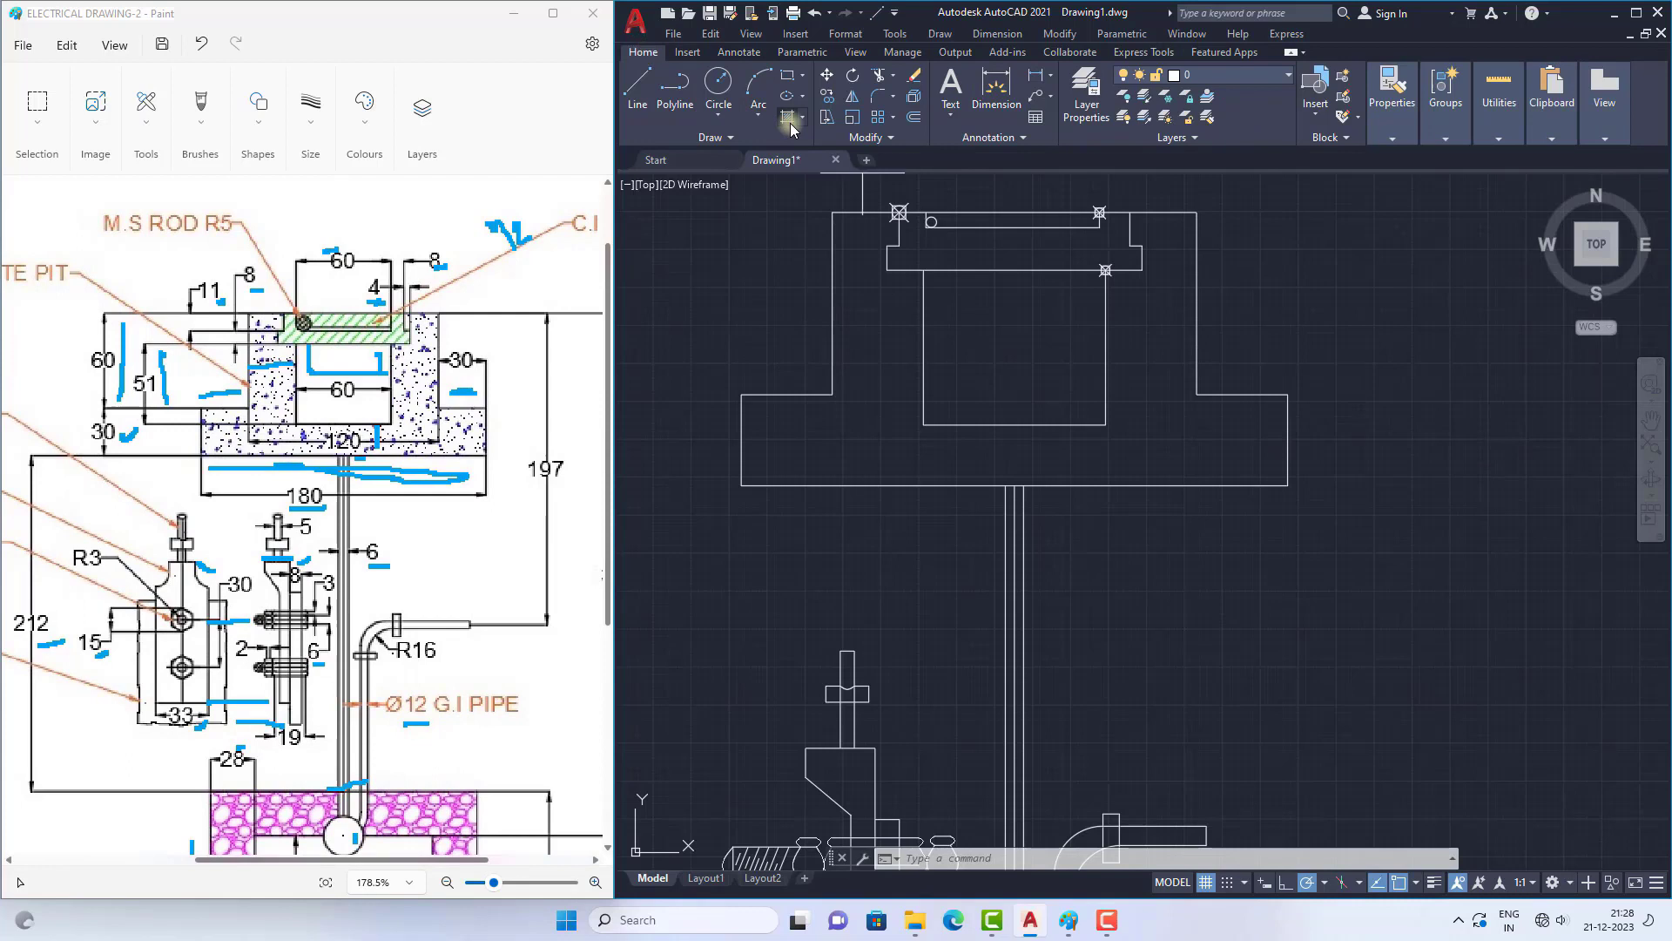
click(789, 119)
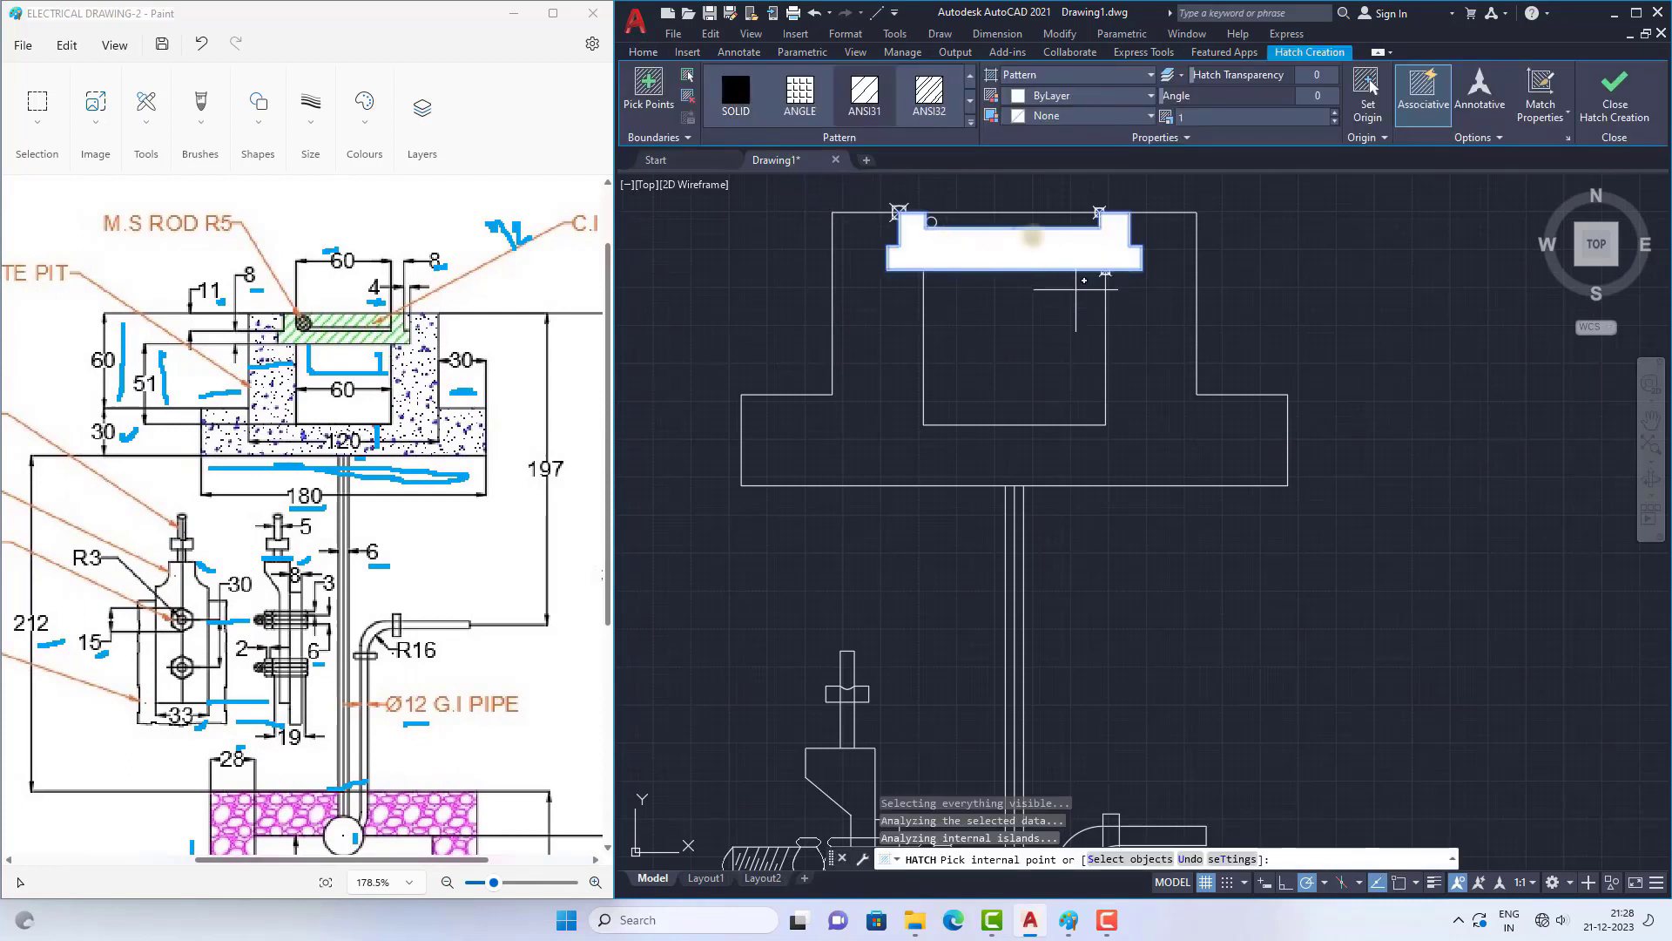
click(865, 102)
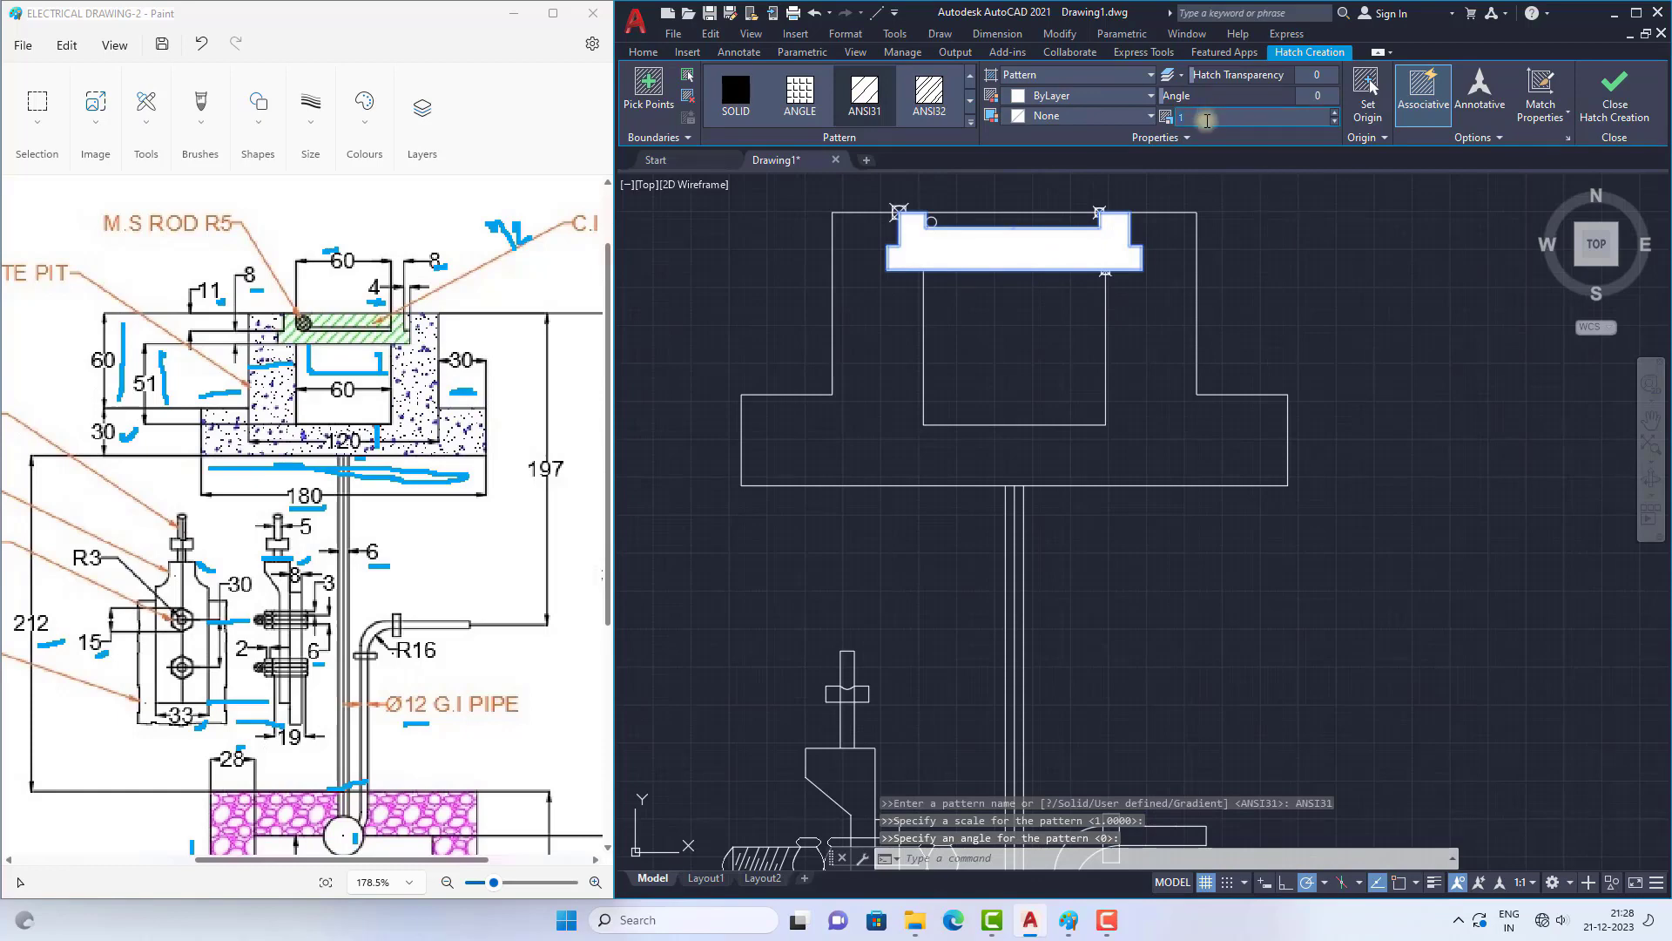
key(Return)
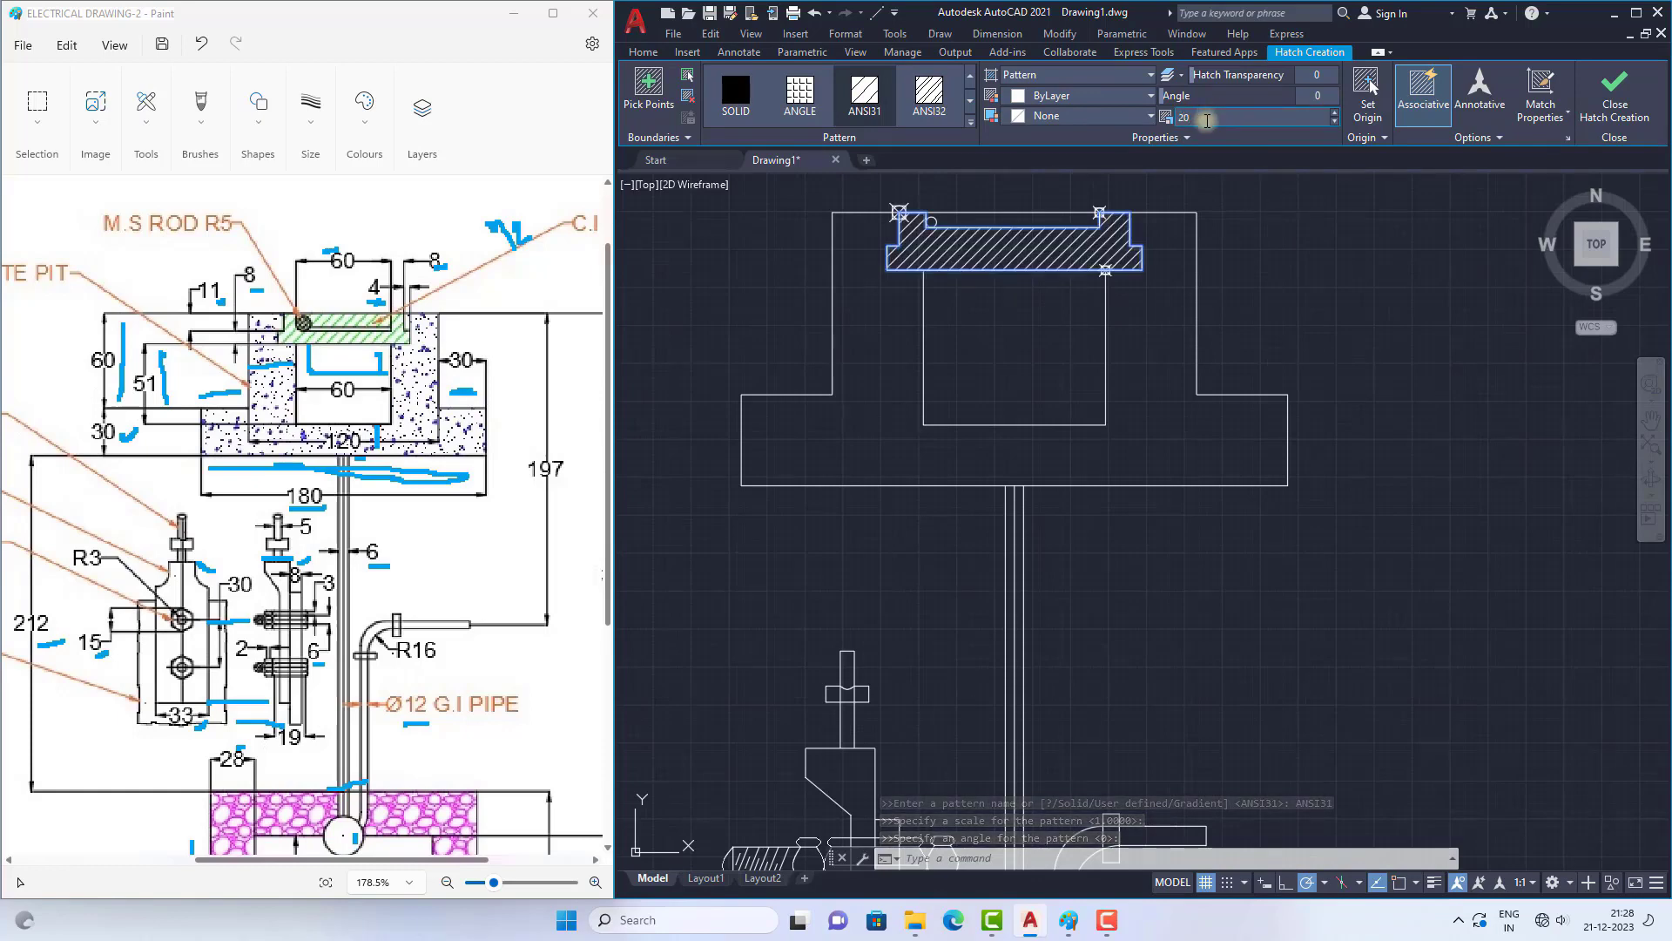
Step: Set the C.I. frame hatch's scale to 30
scroll(1106, 383, down, 8)
scroll(1098, 388, up, 4)
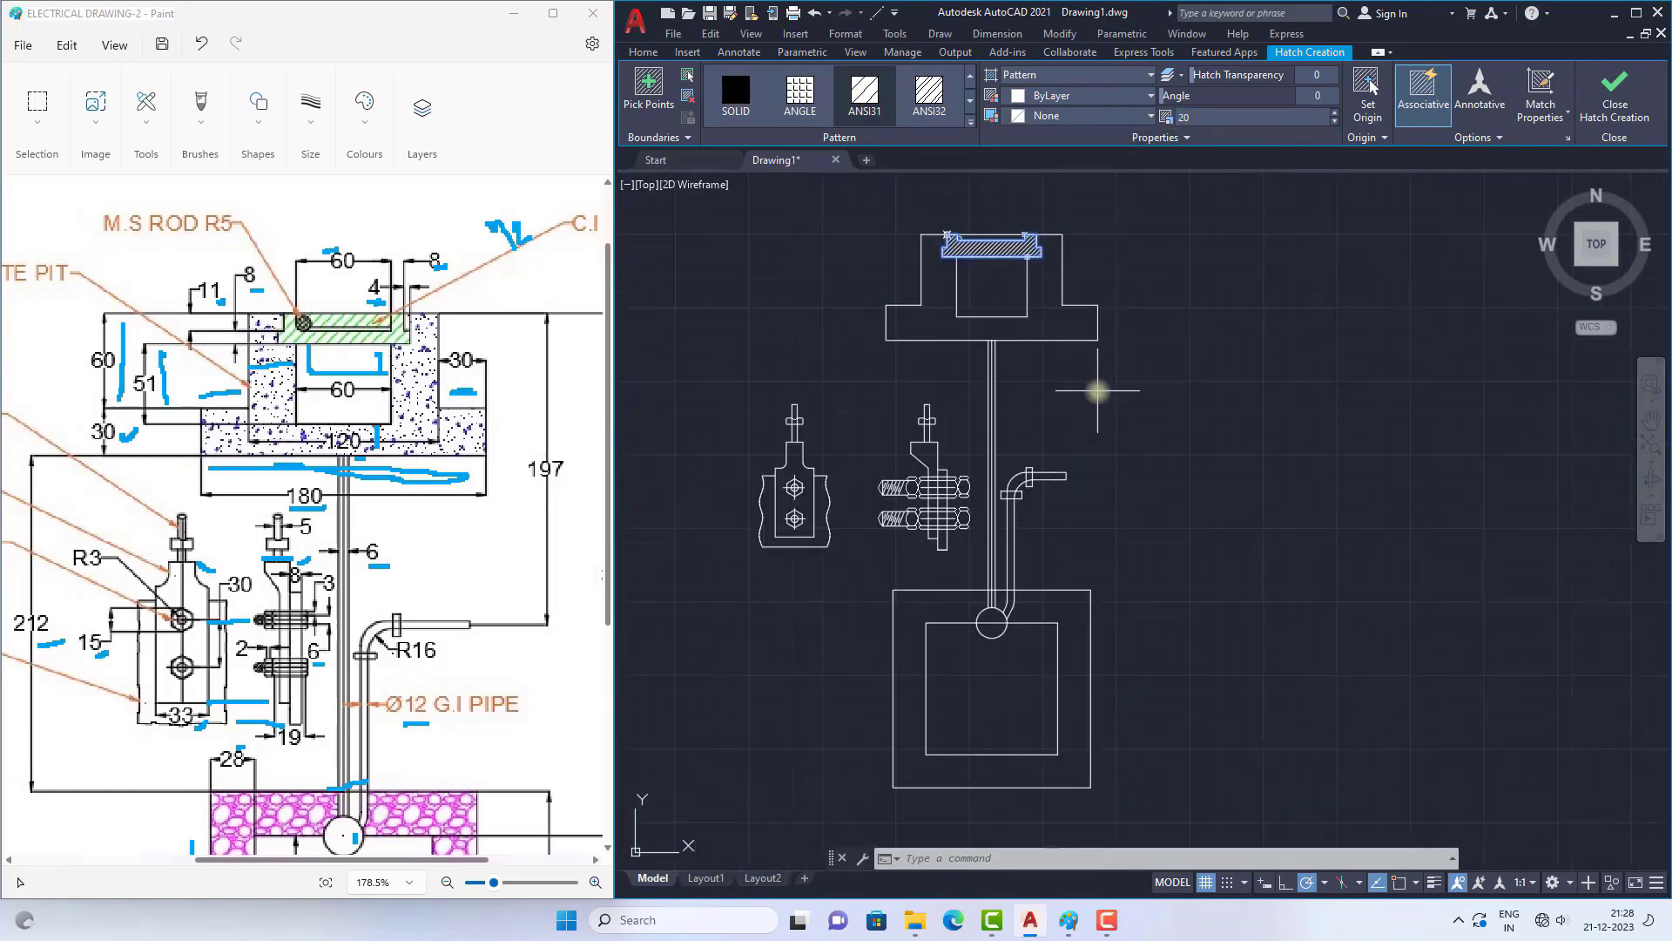
double_click(1199, 117)
text(30)
key(Return)
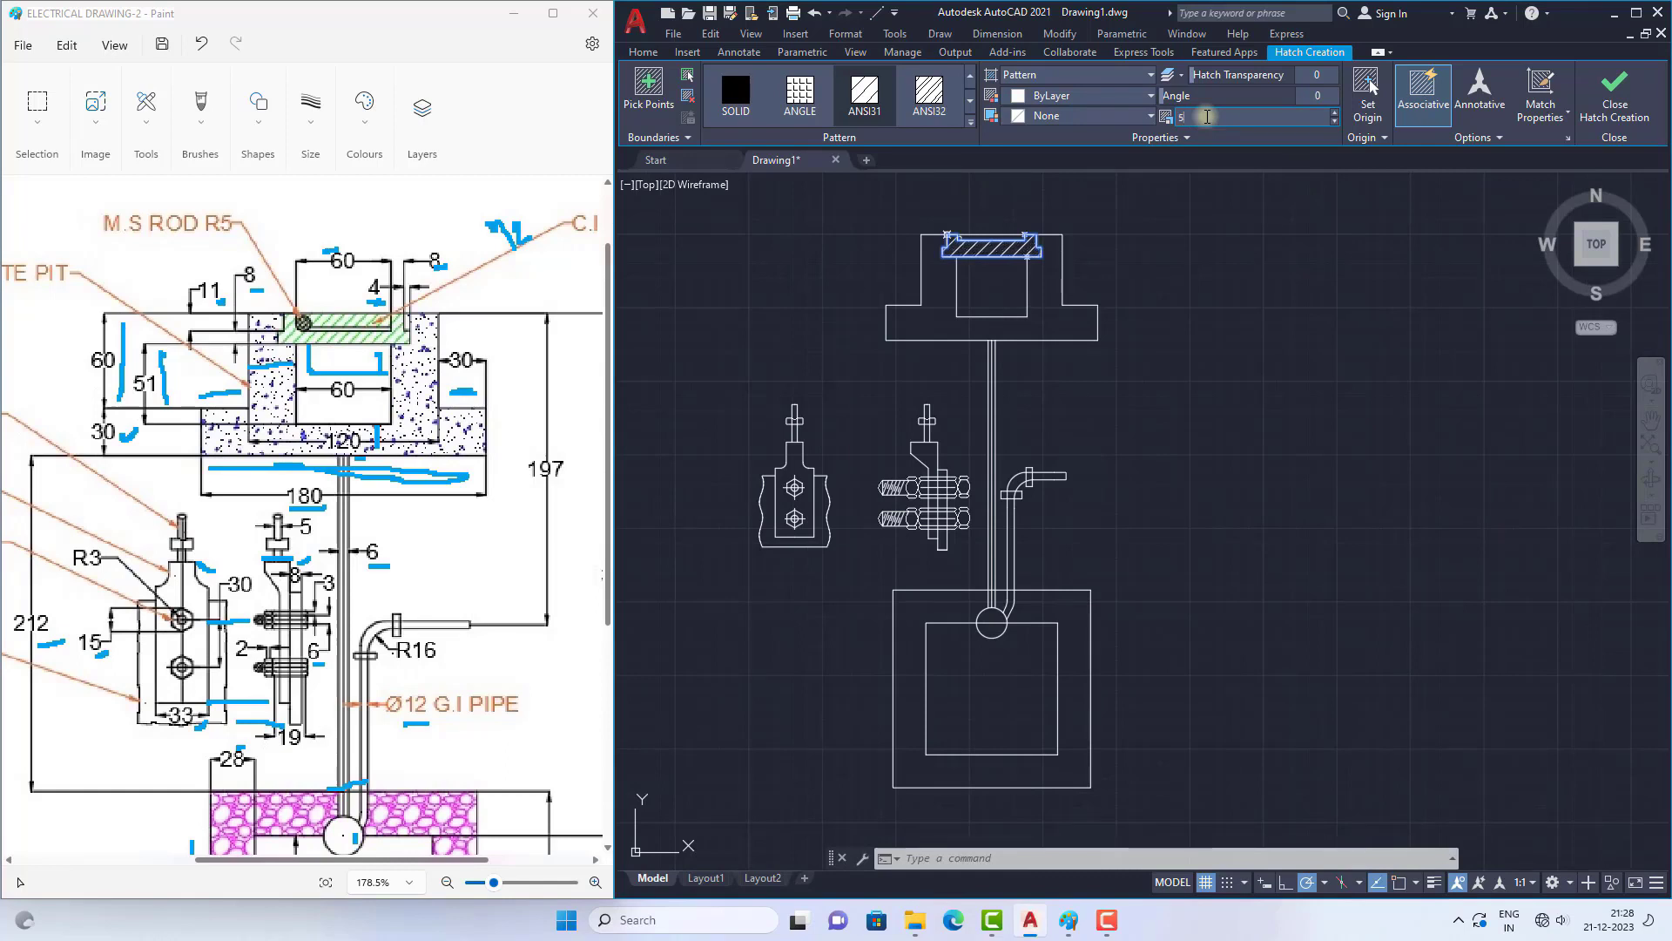
Step: Finish the C.I. frame hatch at scale 50 and erase the three leftover point markers around the frame
click(1614, 96)
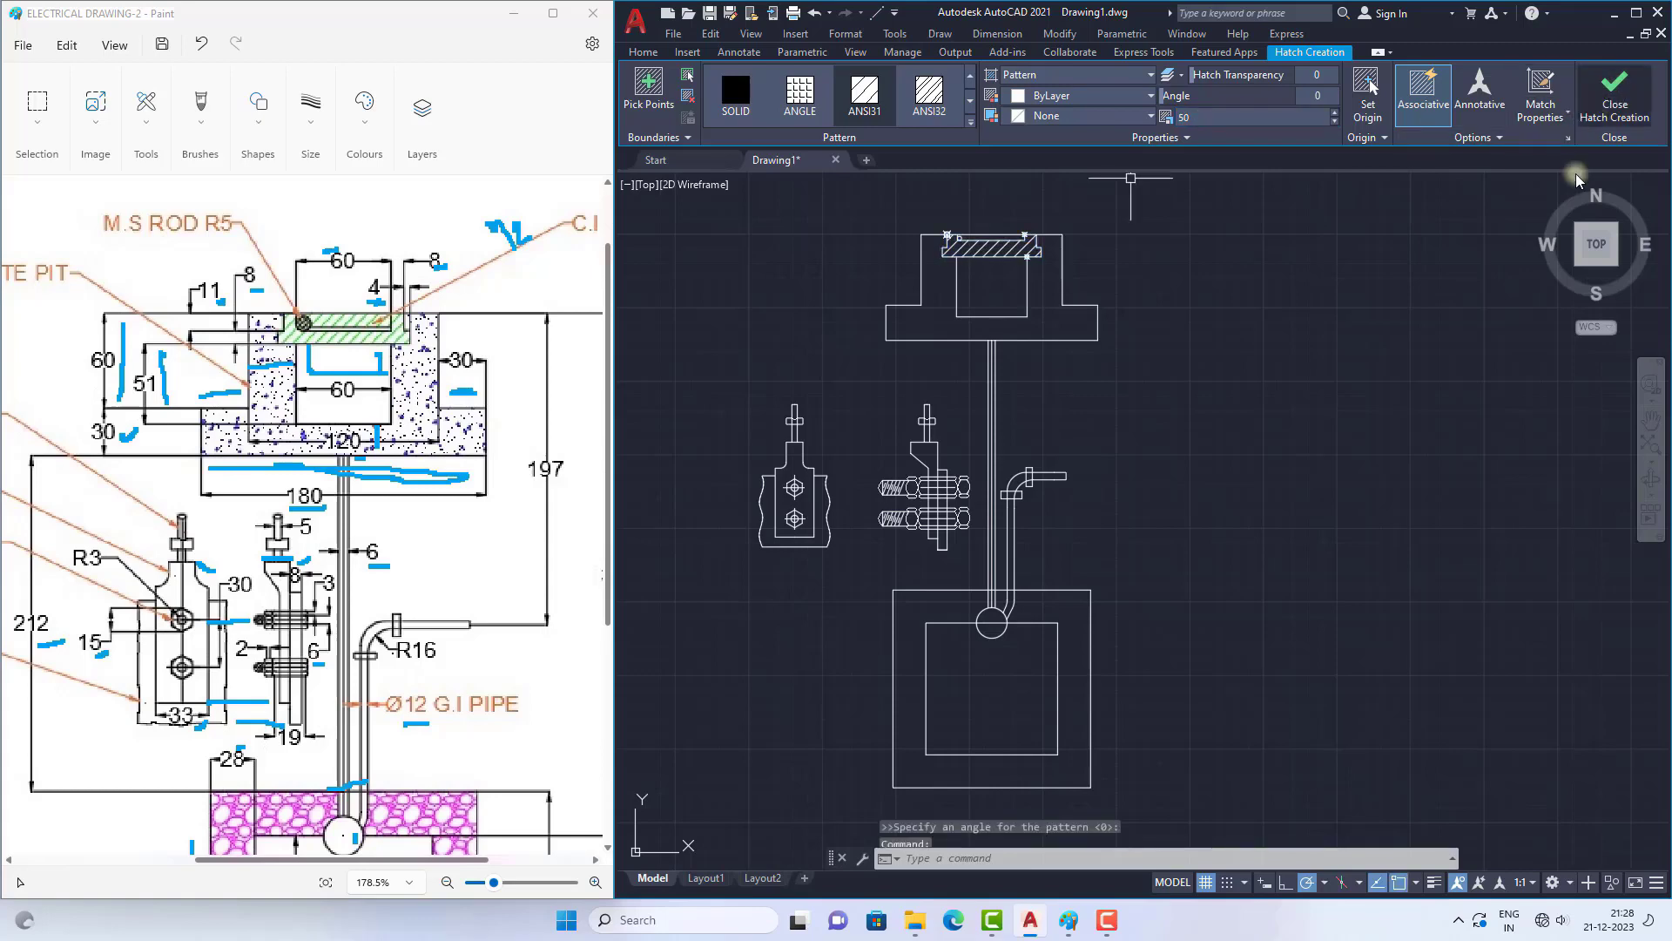
scroll(990, 251, up, 5)
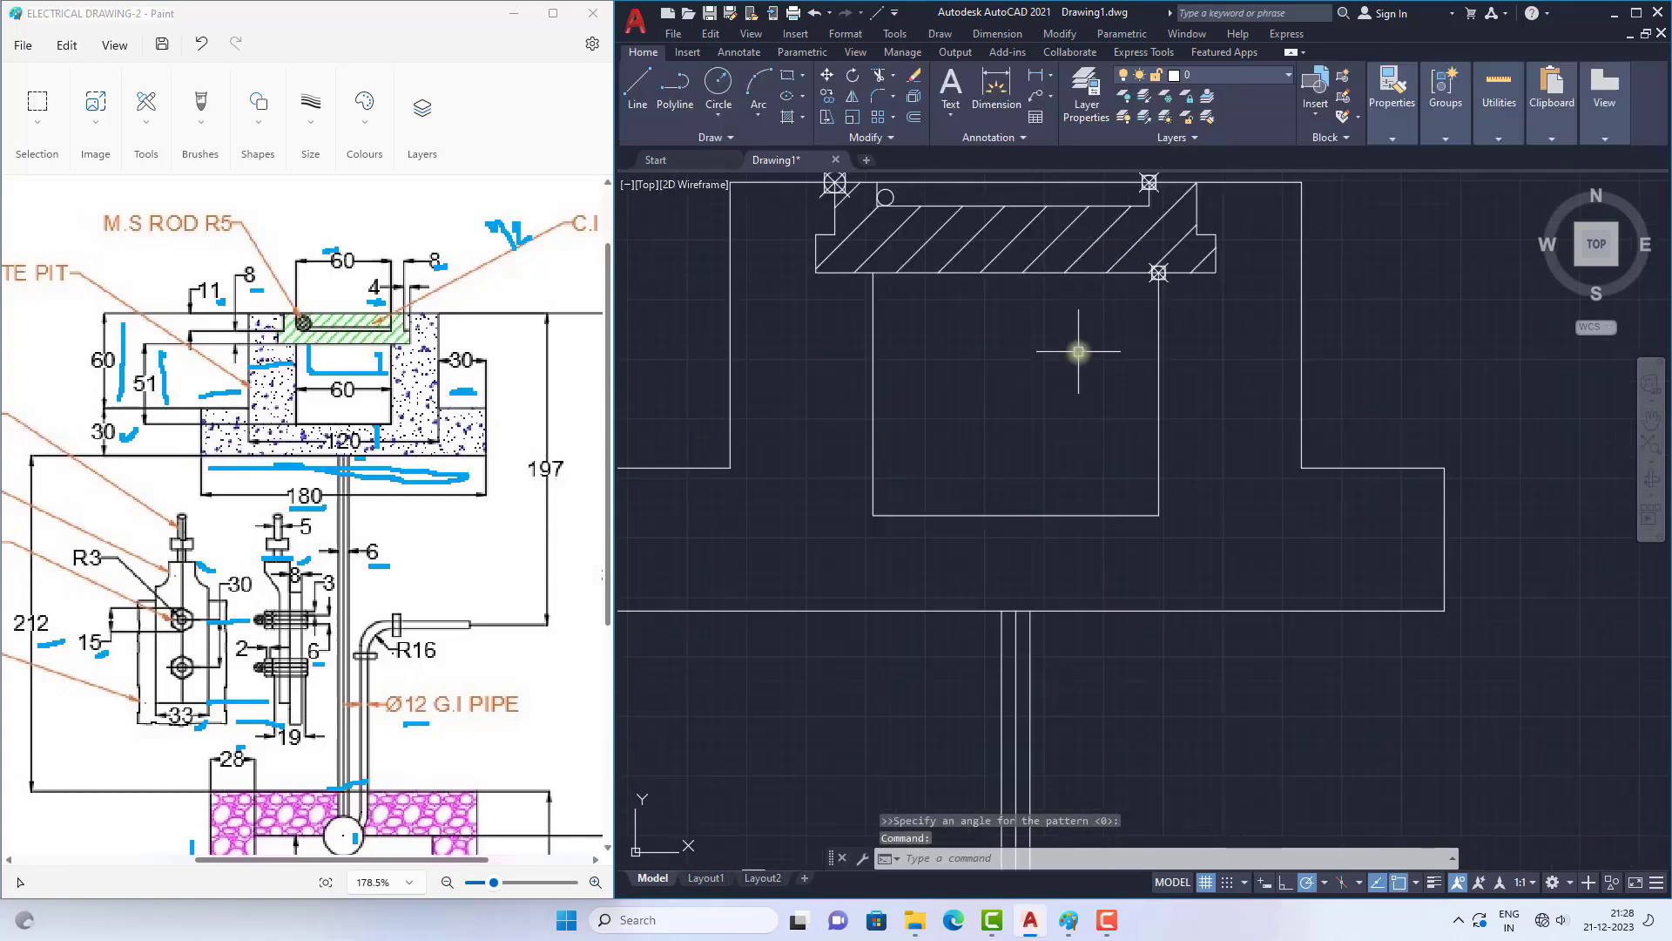
scroll(944, 235, up, 3)
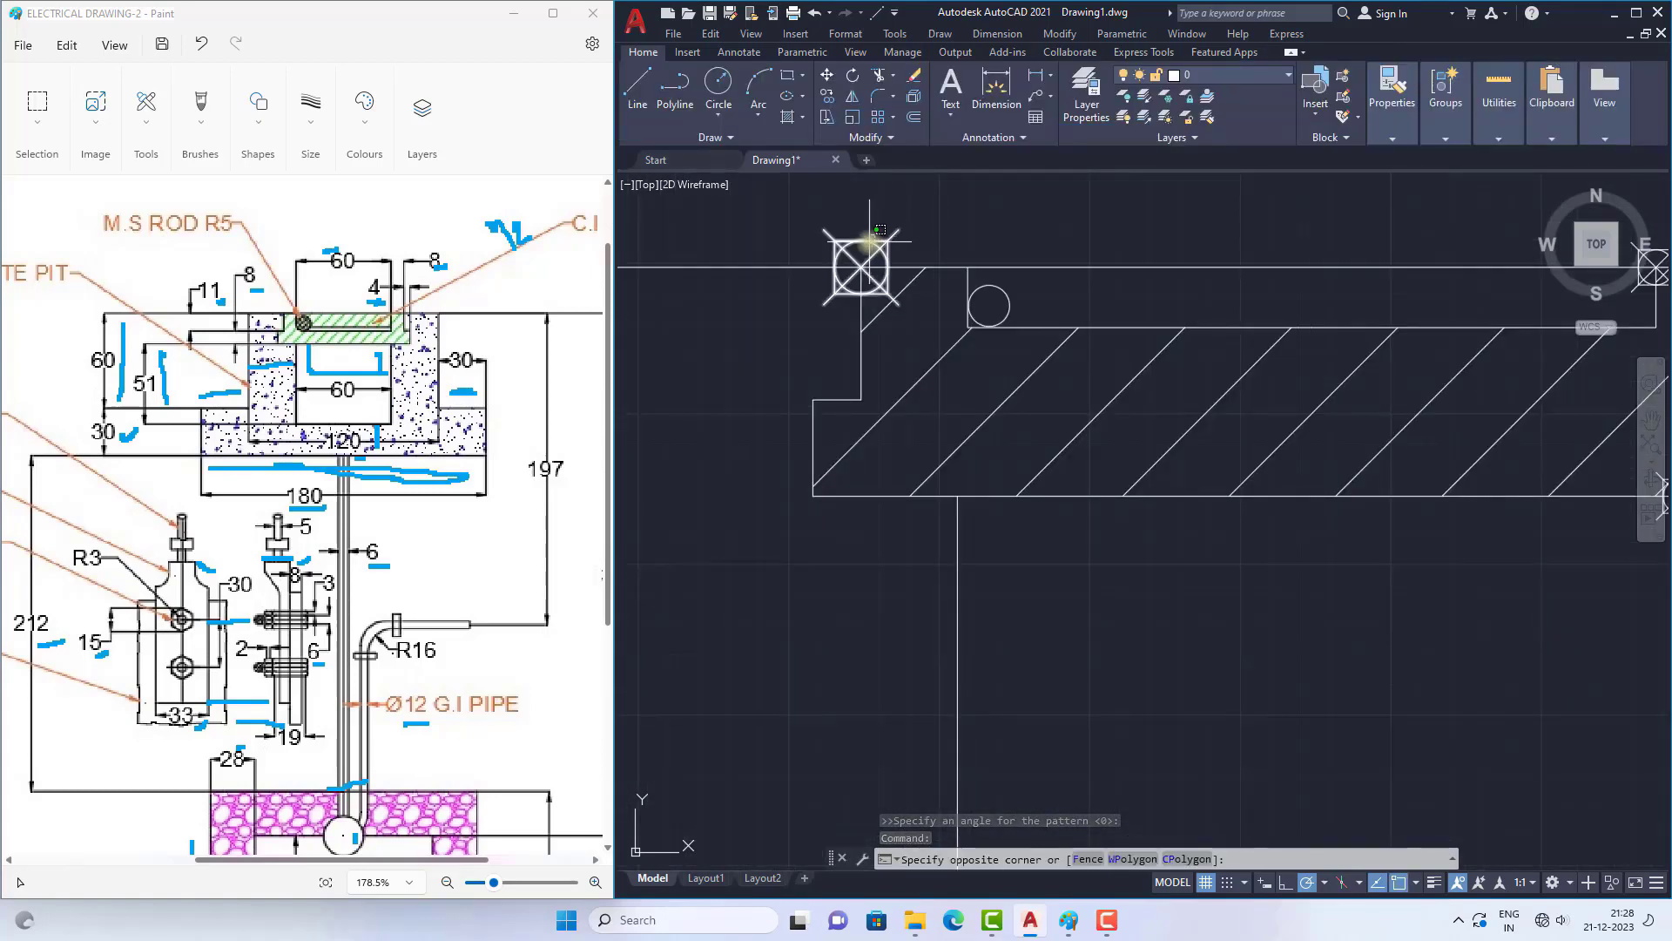
click(859, 263)
scroll(858, 261, down, 2)
click(1366, 250)
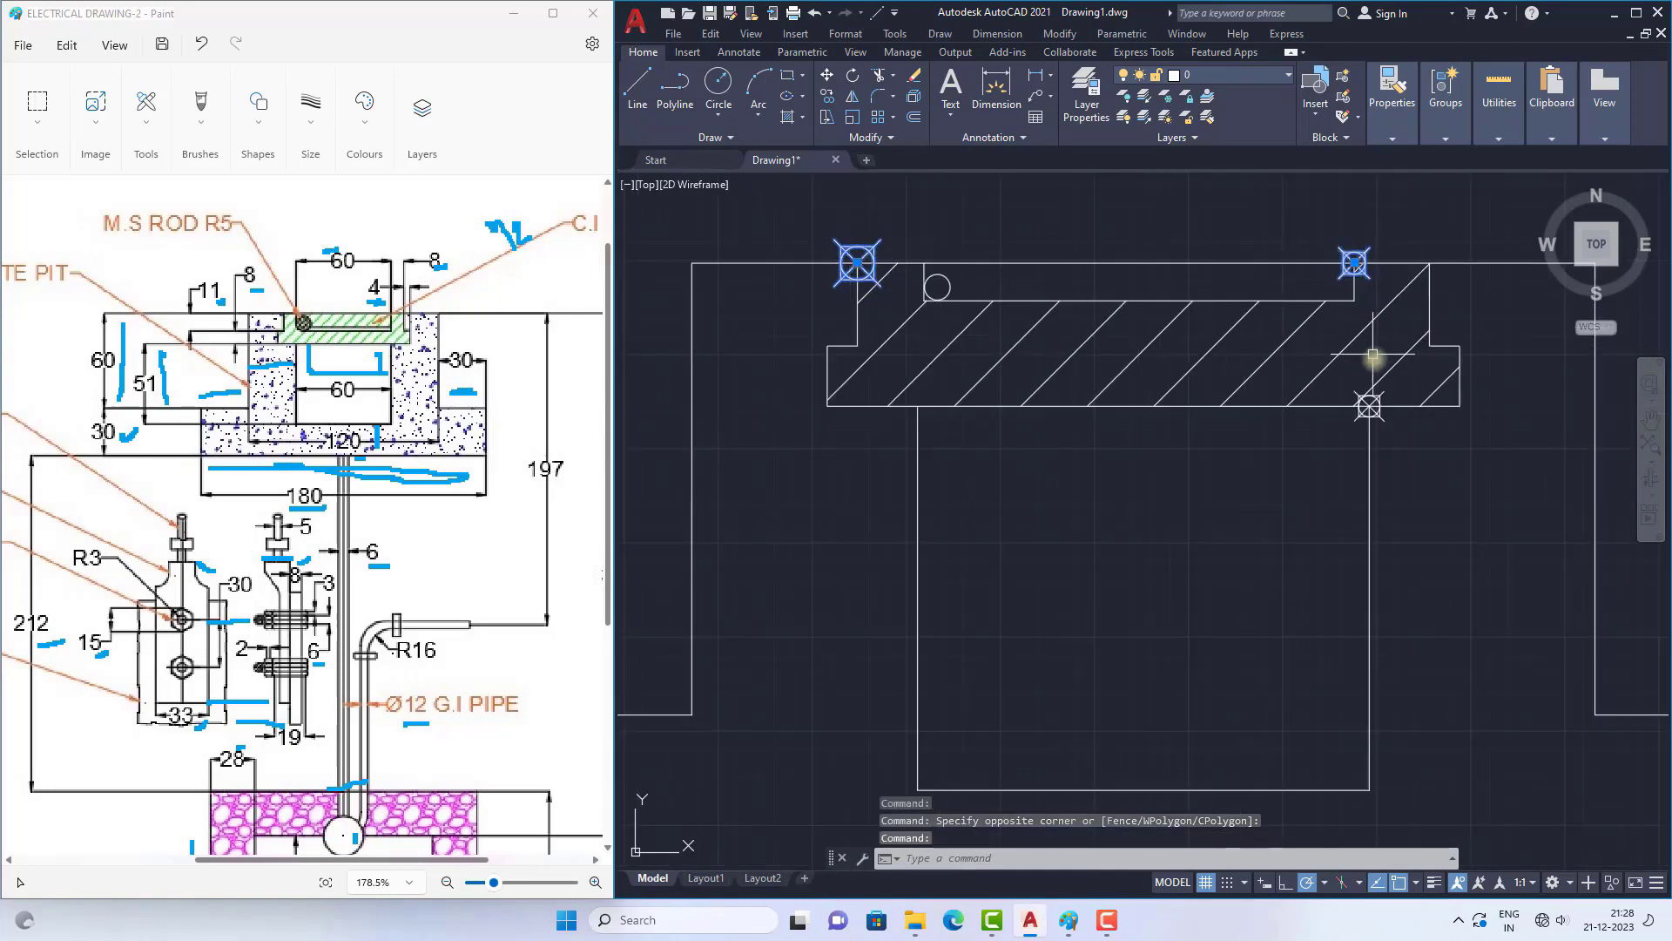
key(Delete)
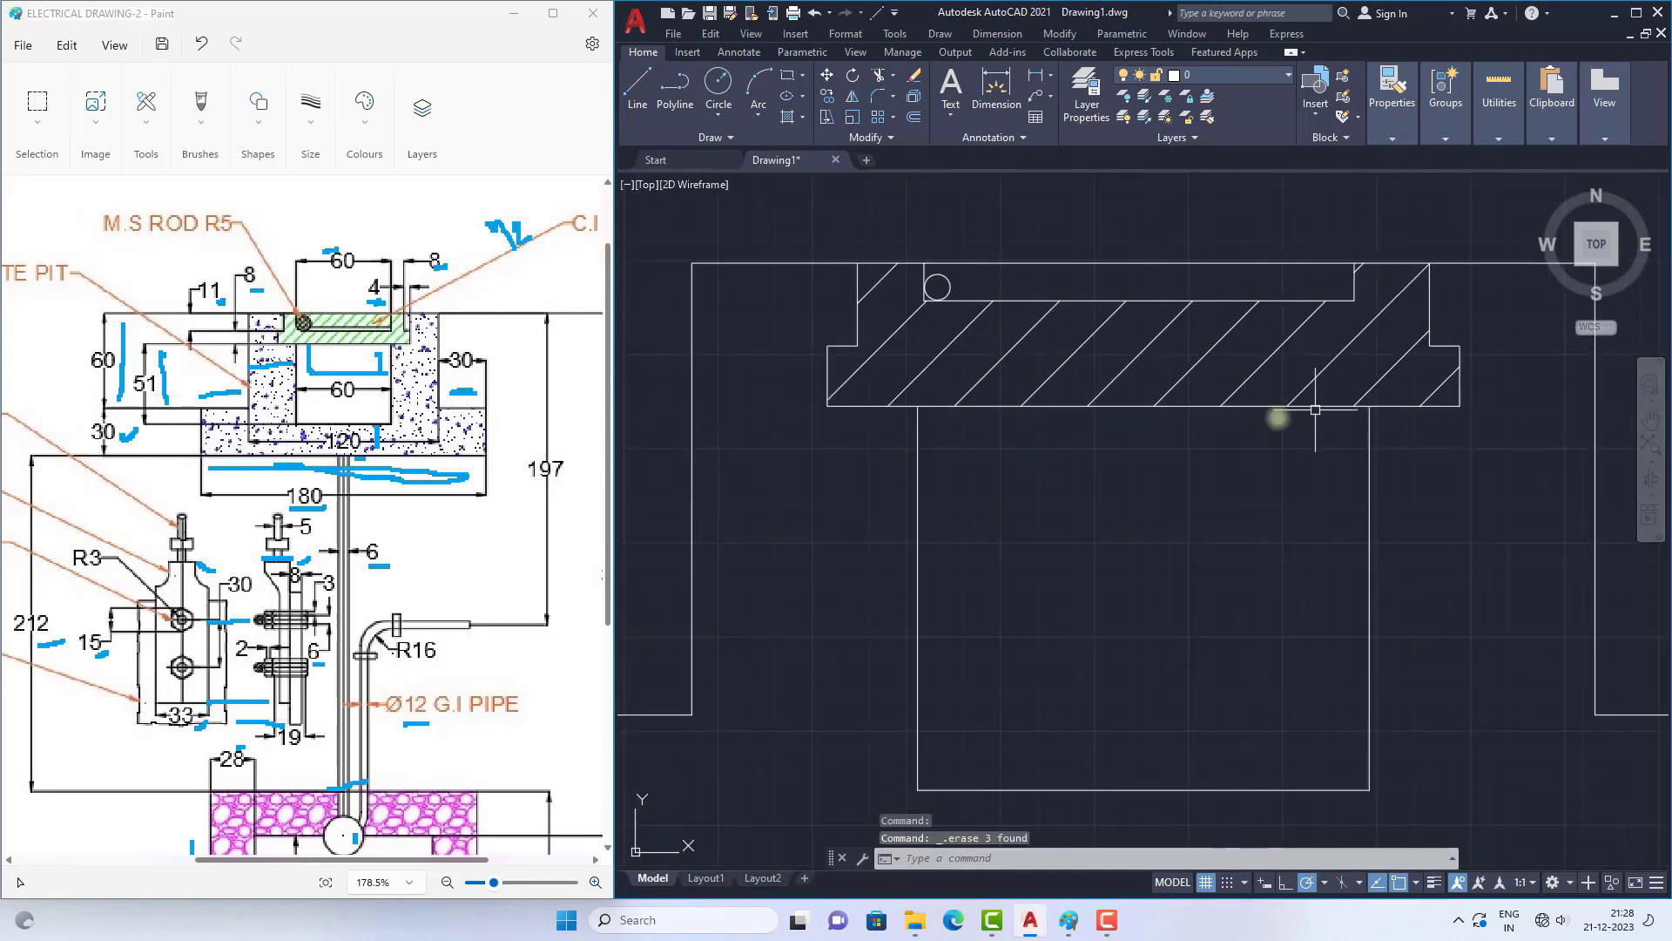
Step: Hatch the cement concrete pit section around the inner opening with the AR-CONC pattern at scale 10
scroll(1007, 355, down, 5)
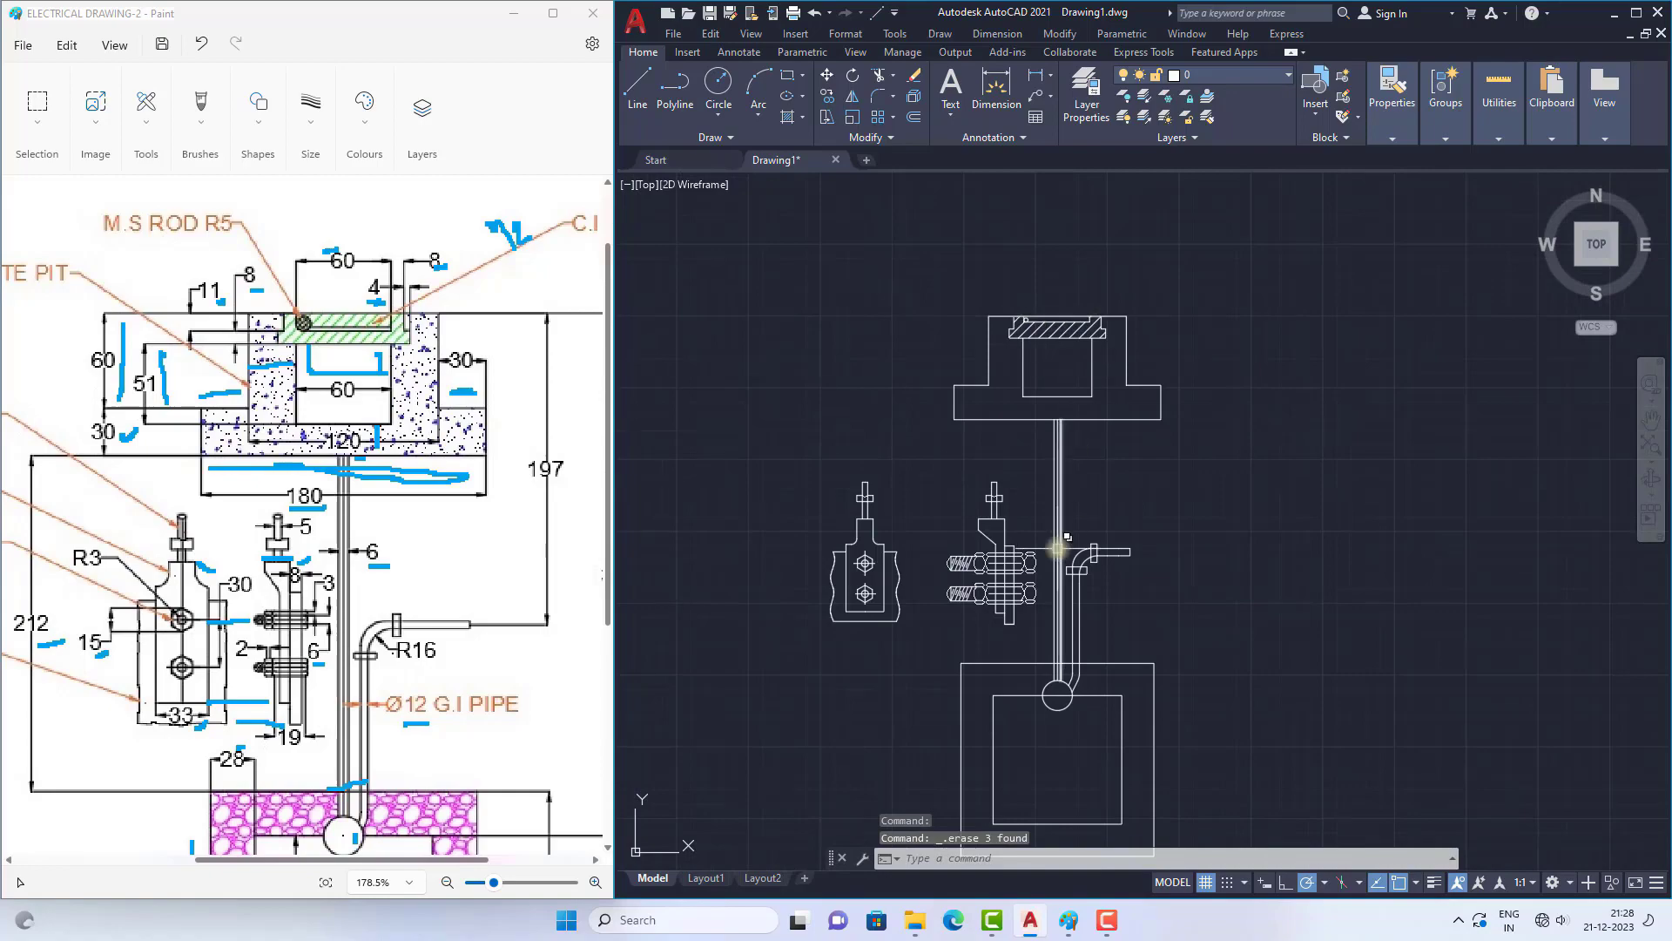
scroll(1032, 357, up, 2)
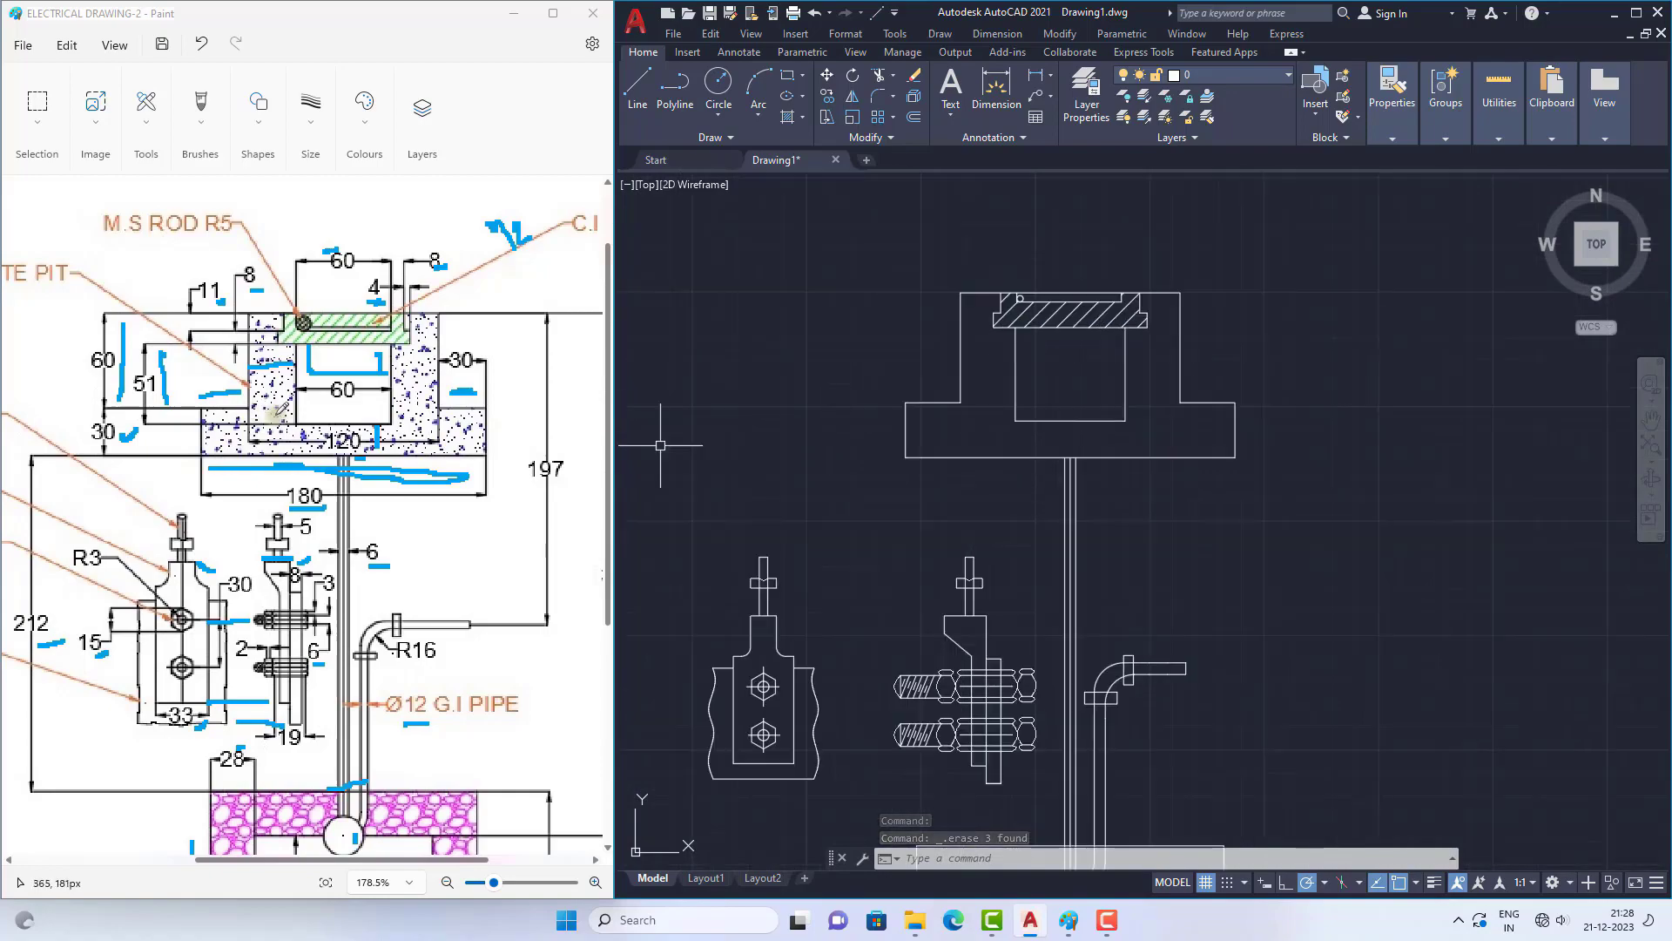
ctrl+scroll(277, 413, down, 5)
ctrl+scroll(277, 413, down, 2)
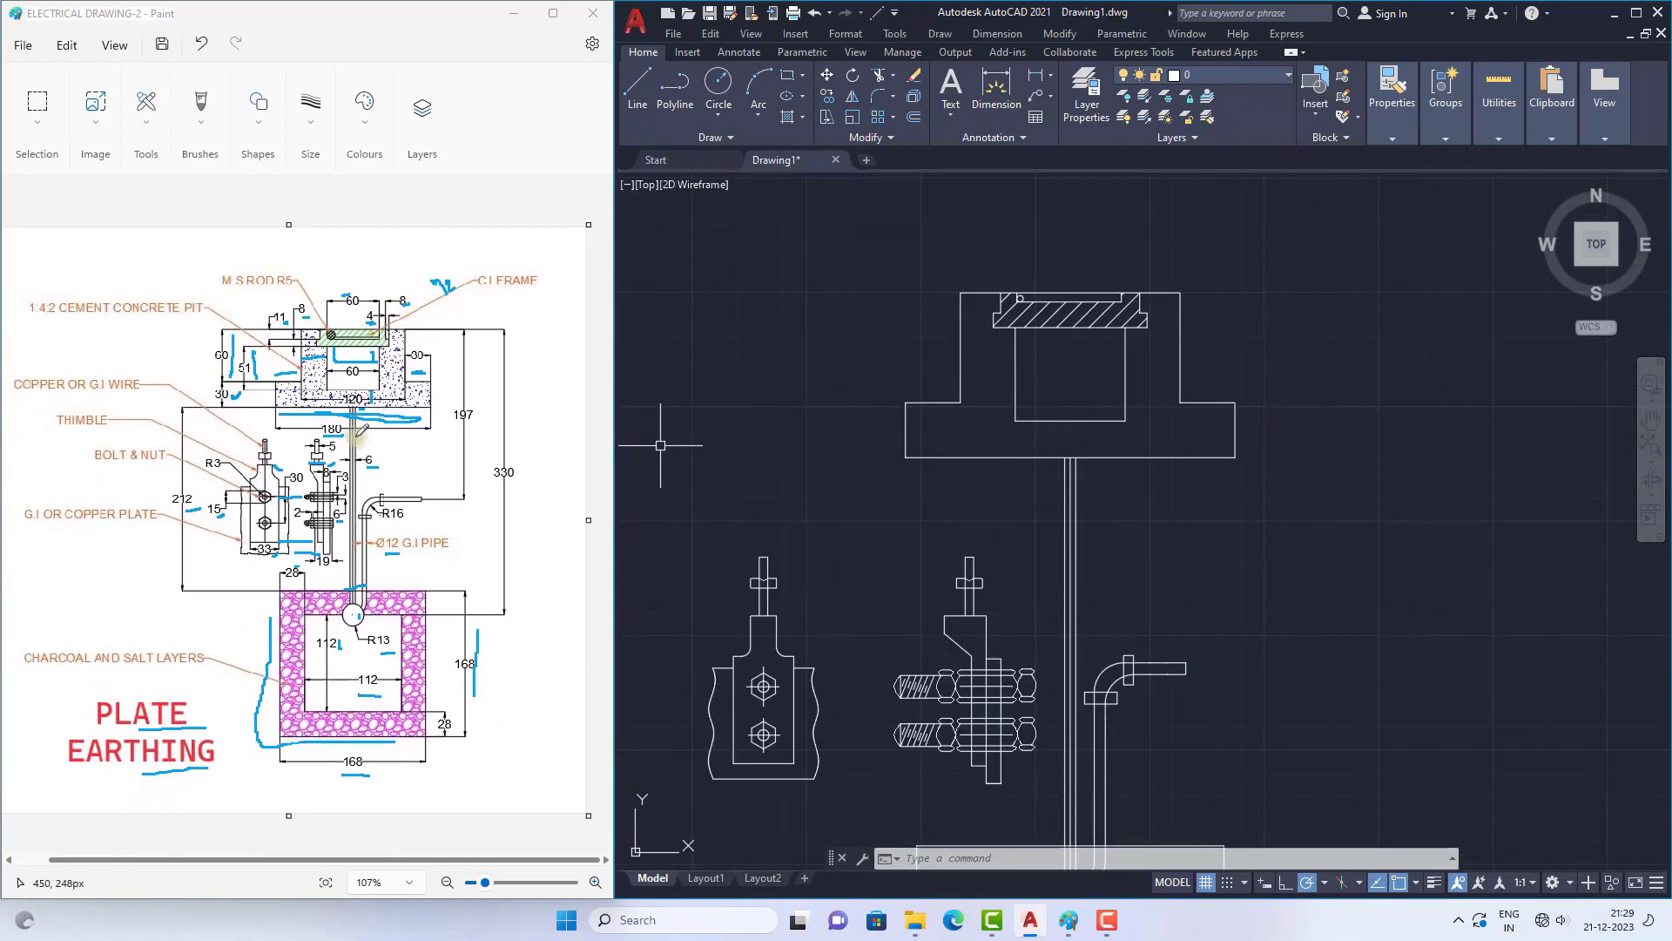
ctrl+scroll(331, 362, up, 4)
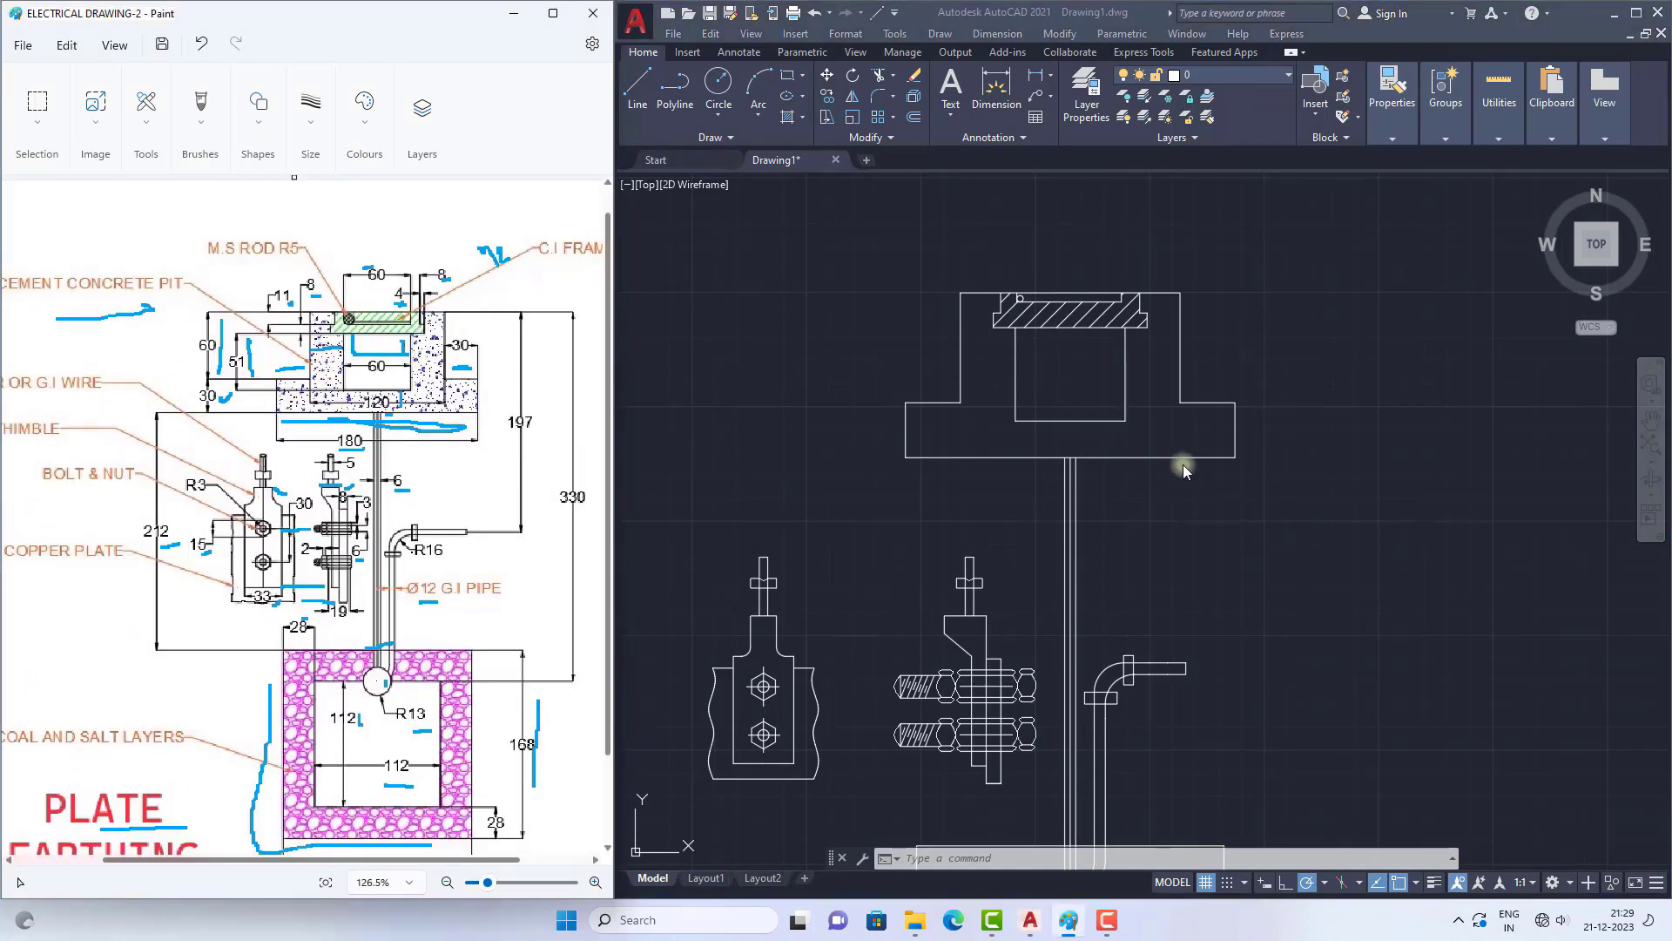
click(786, 107)
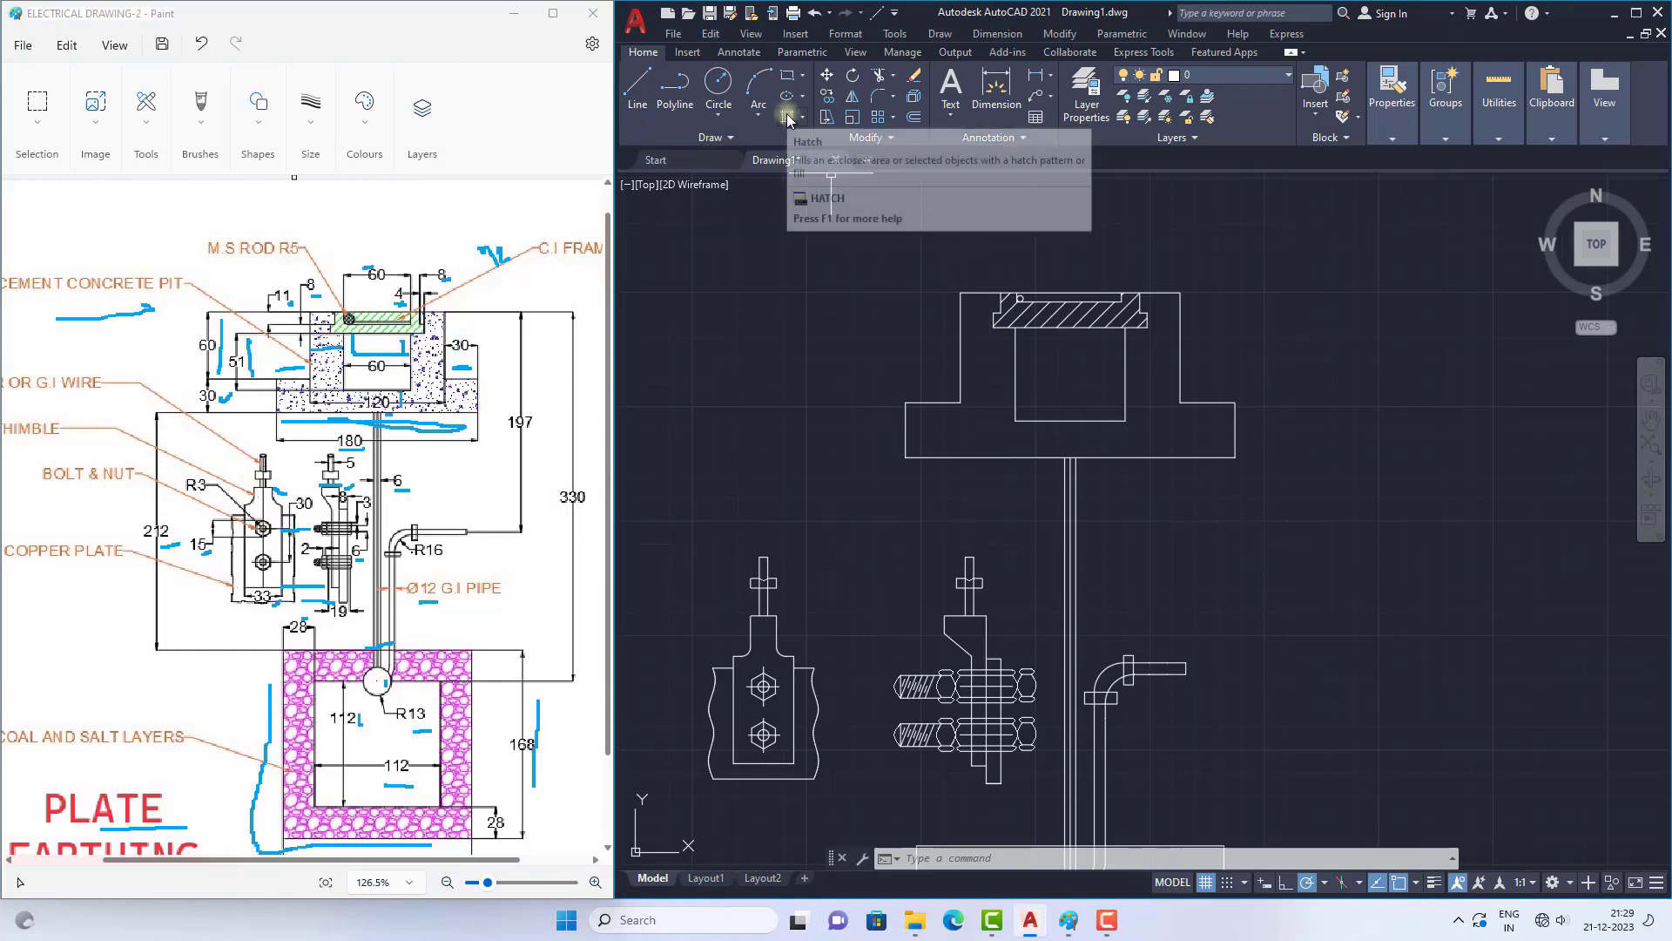
click(787, 117)
click(988, 373)
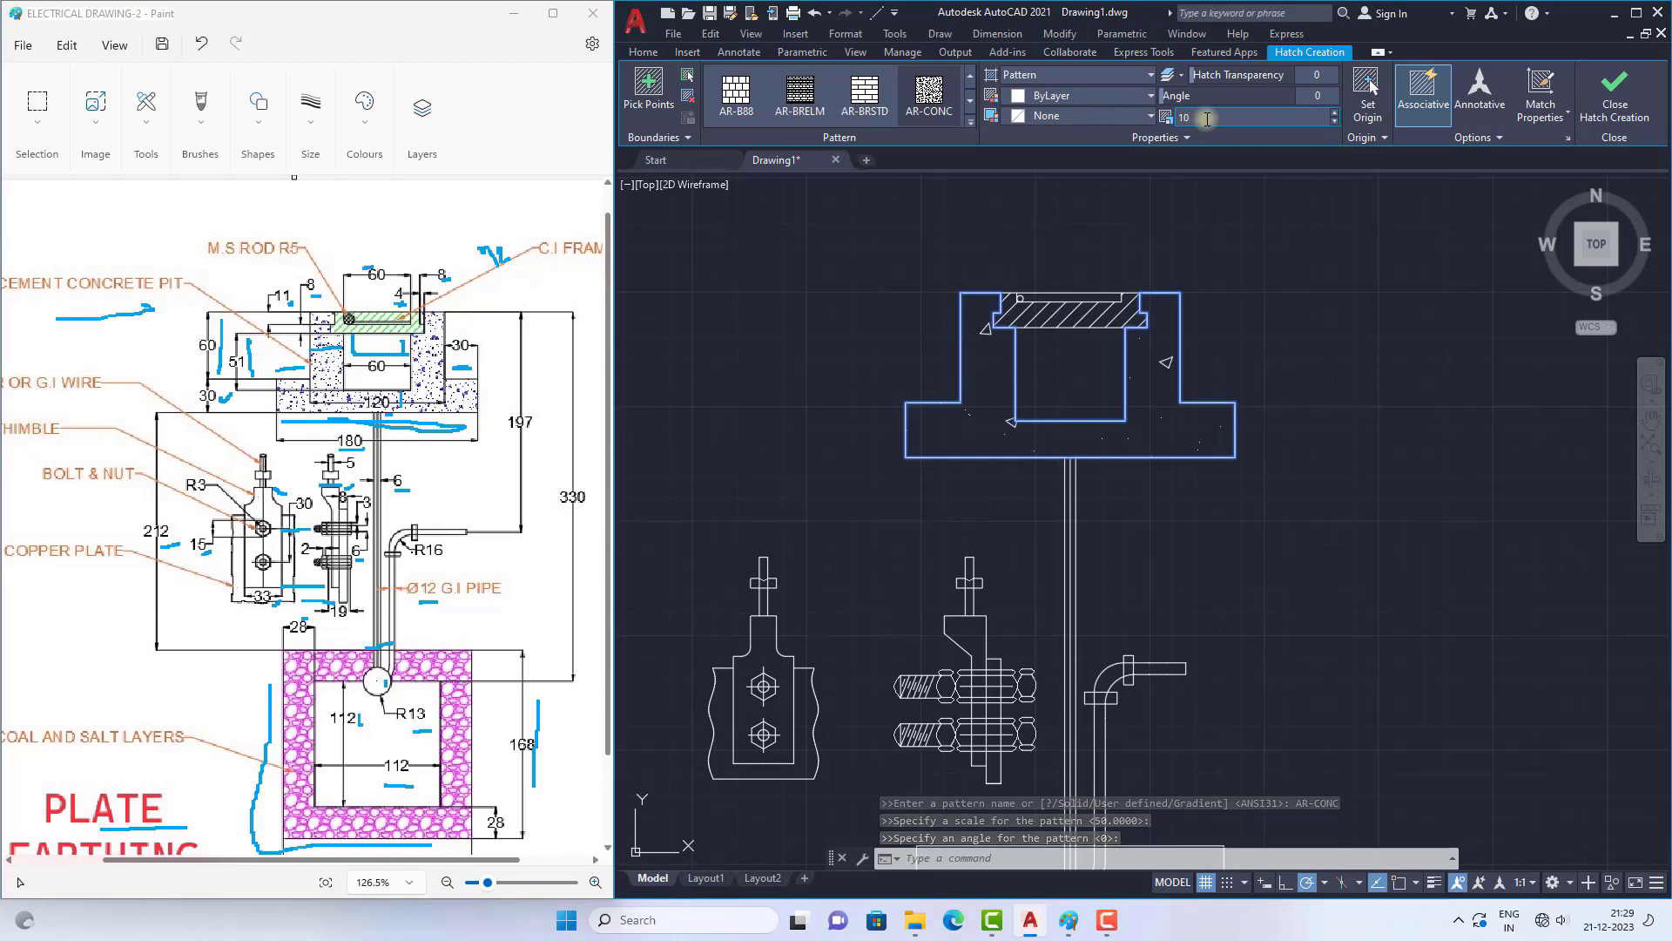
Step: Set the concrete pit hatch's scale to 3 and finish the hatch
double_click(1193, 118)
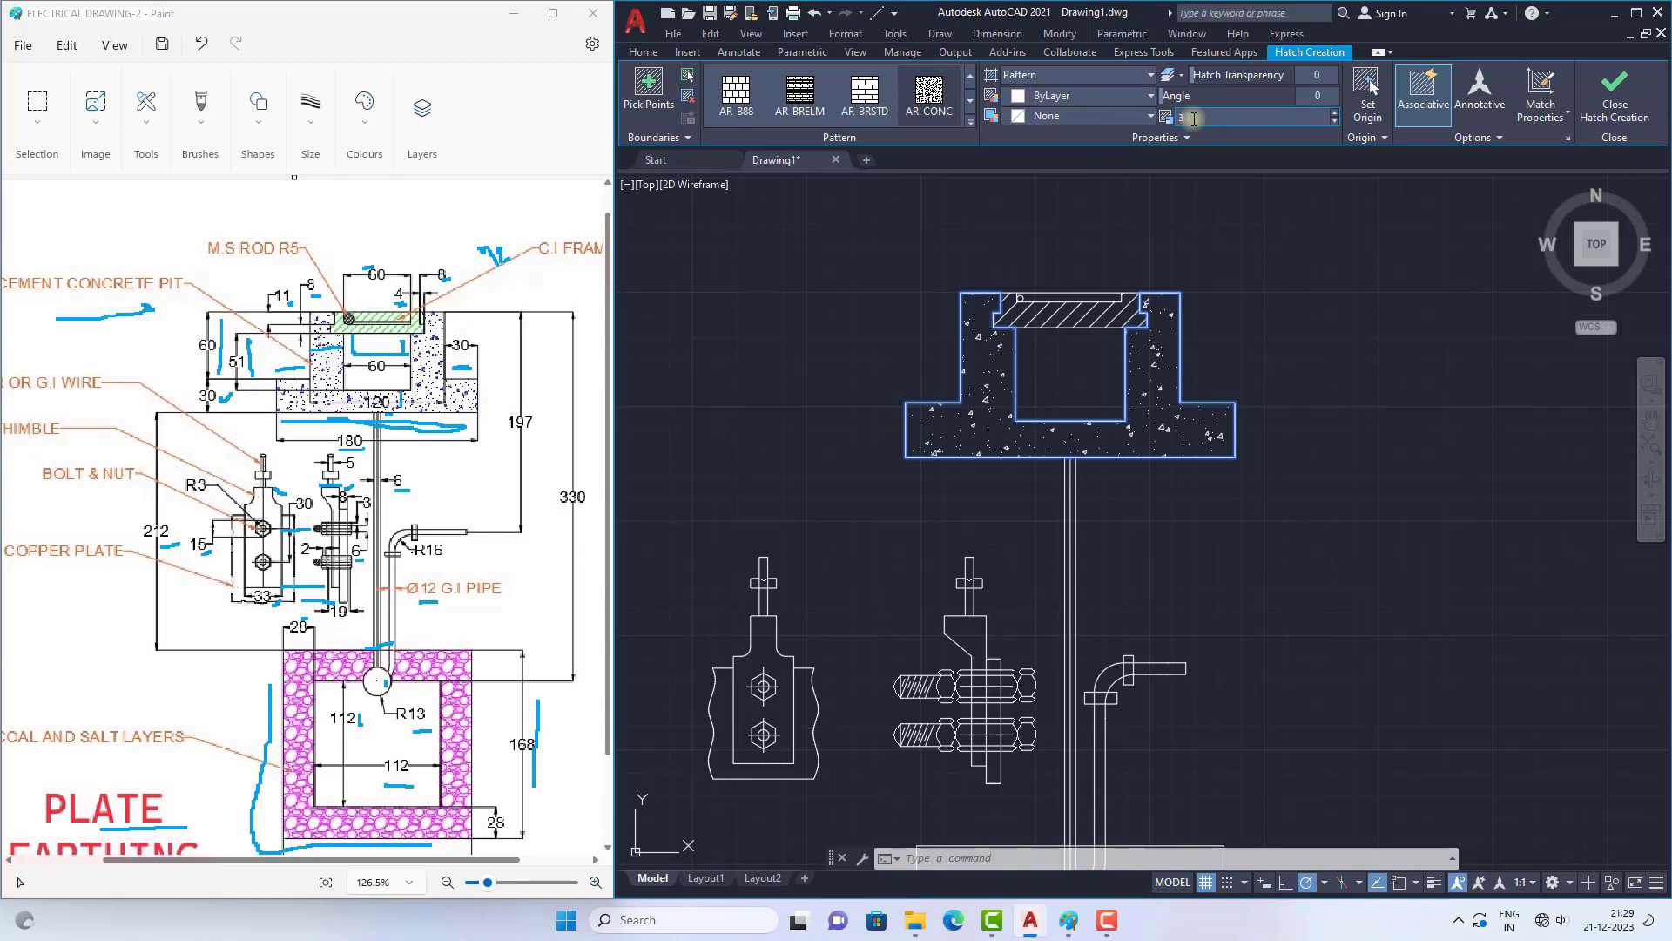
text(3)
key(BackSpace)
text(1)
scroll(1012, 383, down, 5)
scroll(1014, 390, up, 3)
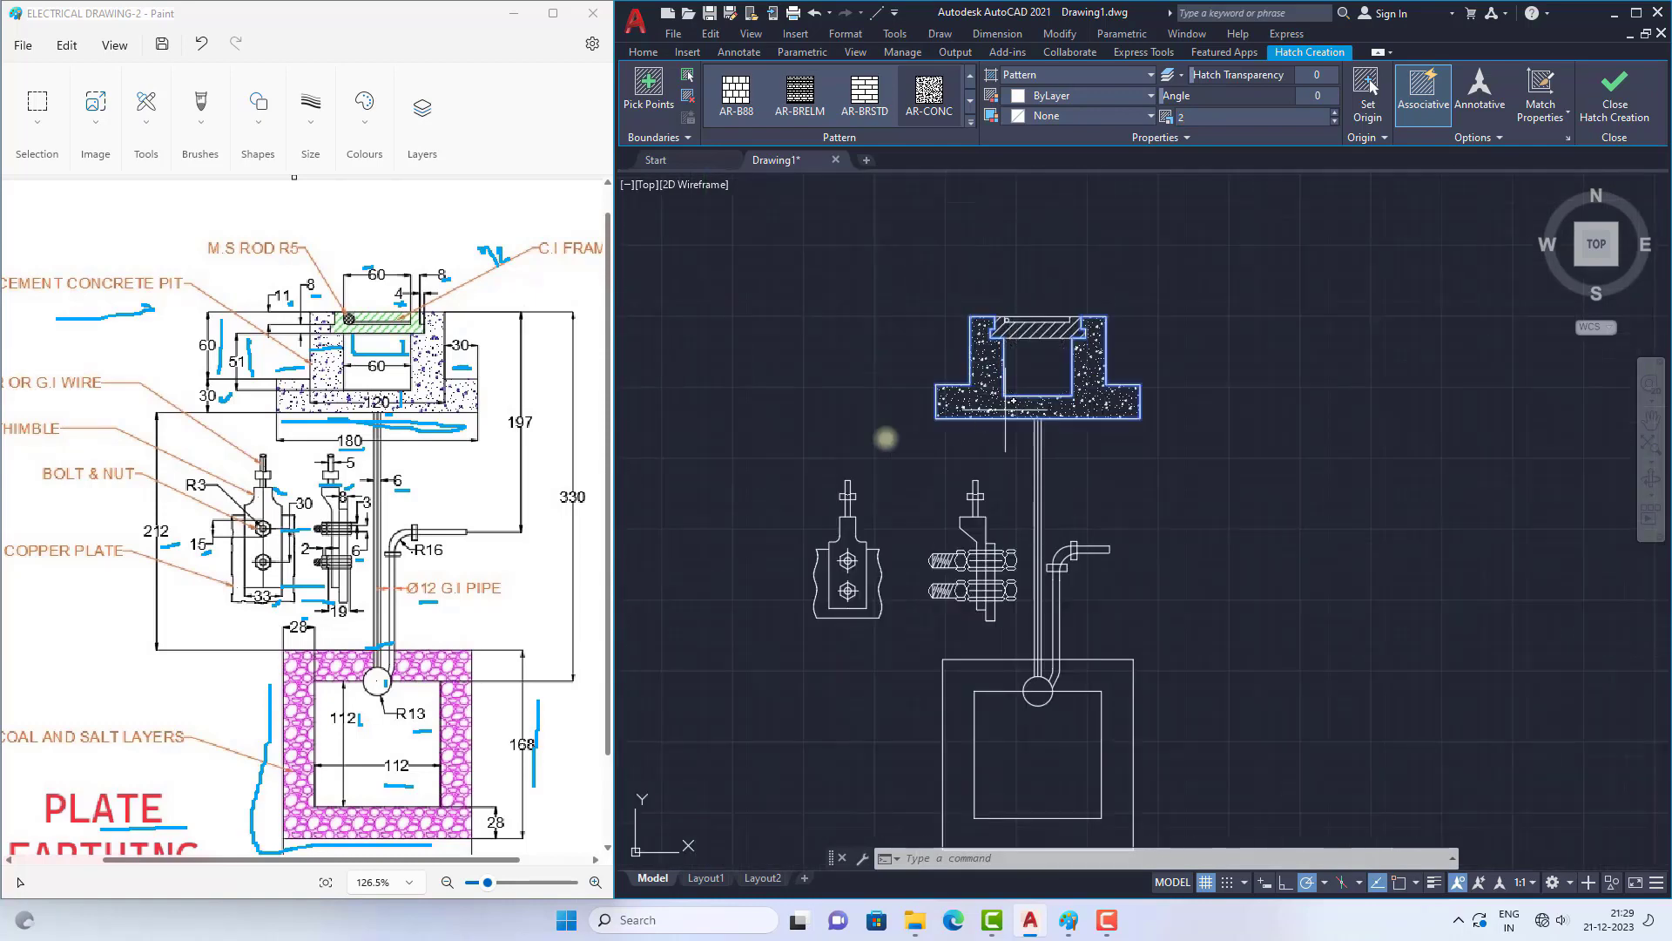
scroll(1113, 352, up, 2)
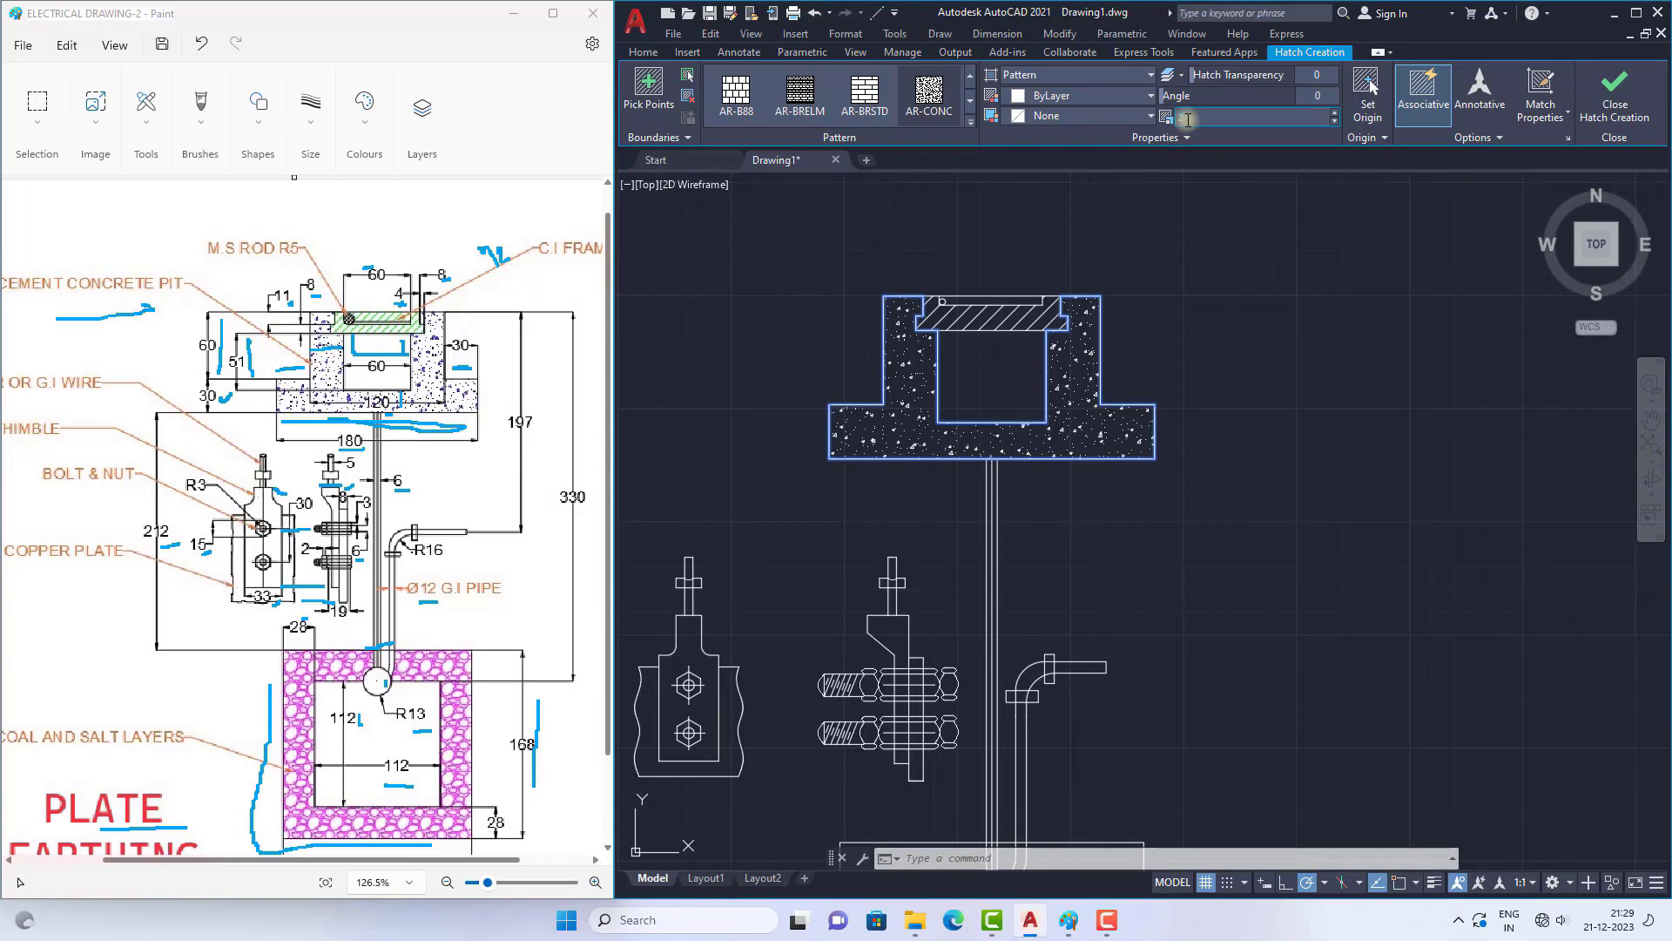
text(3)
key(Return)
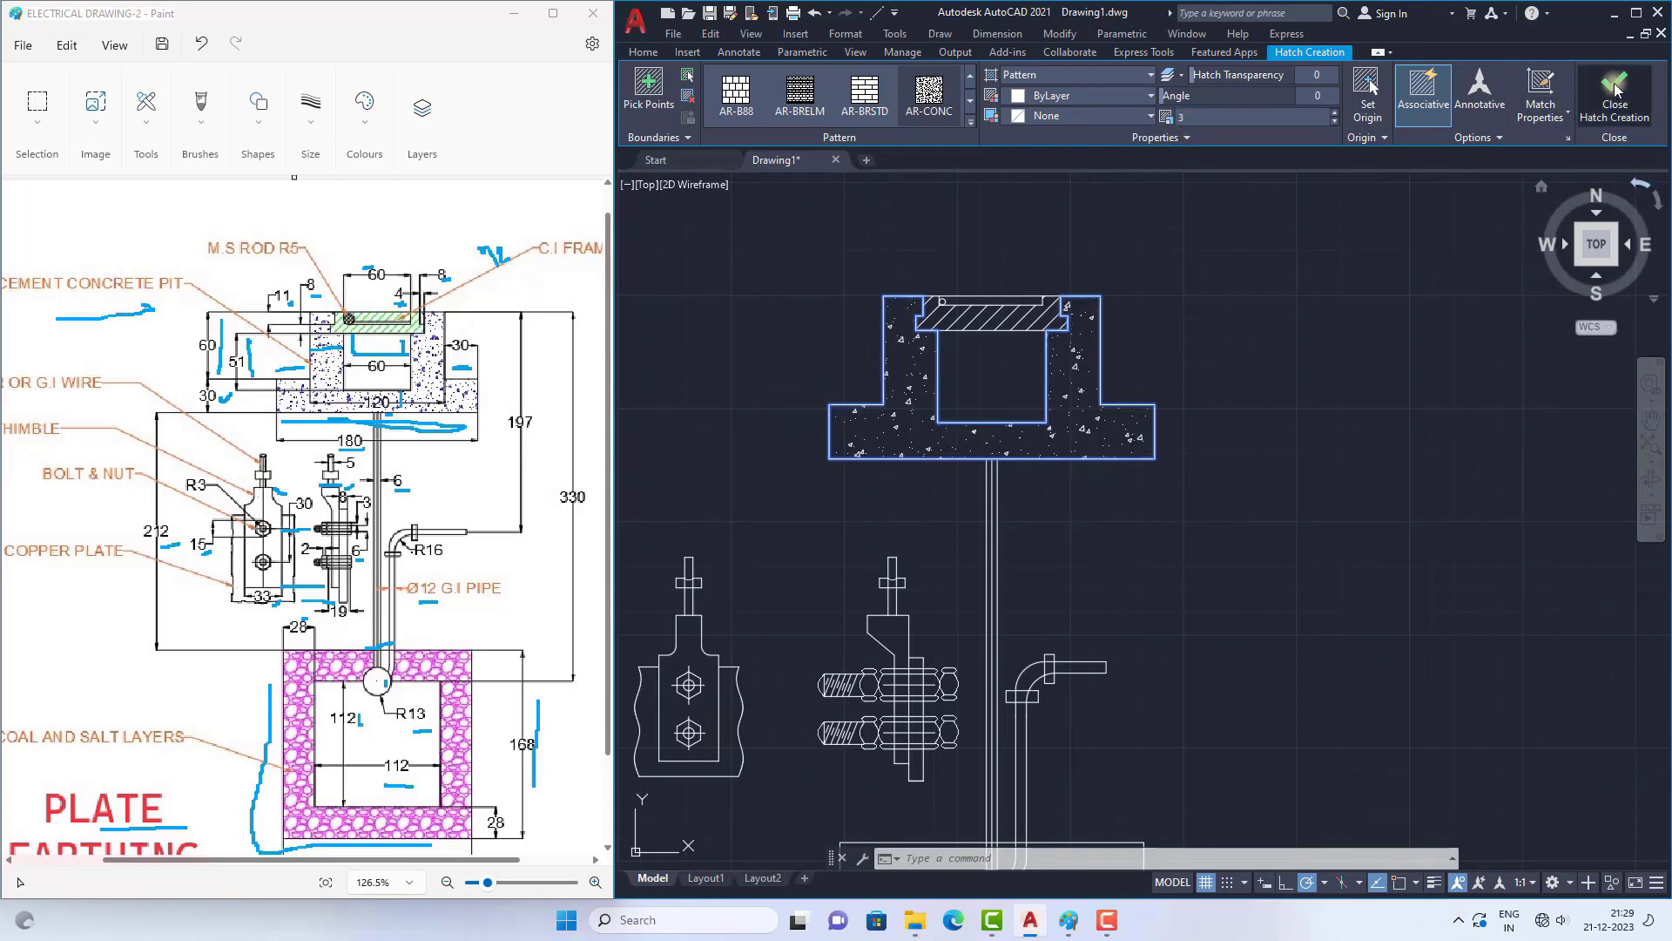
click(1616, 87)
Step: Hatch the charcoal and salt layers between the outer and inner squares with the GRAVEL pattern
scroll(1045, 461, down, 4)
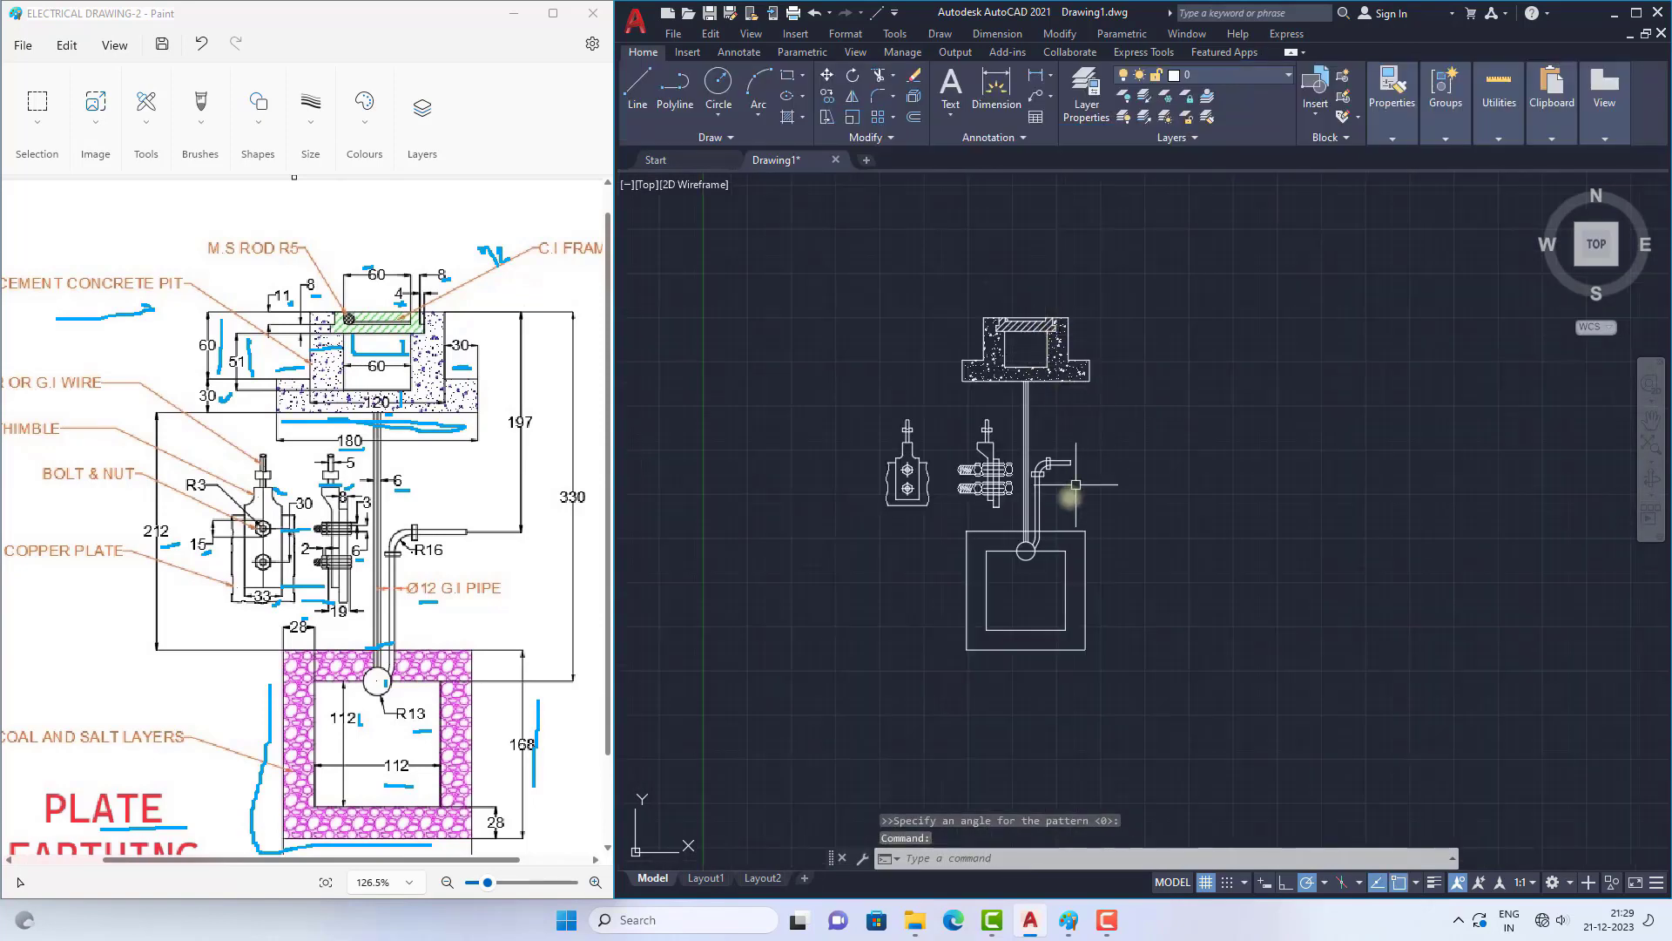
scroll(1063, 583, up, 2)
scroll(994, 498, down, 2)
ctrl+scroll(374, 496, down, 1)
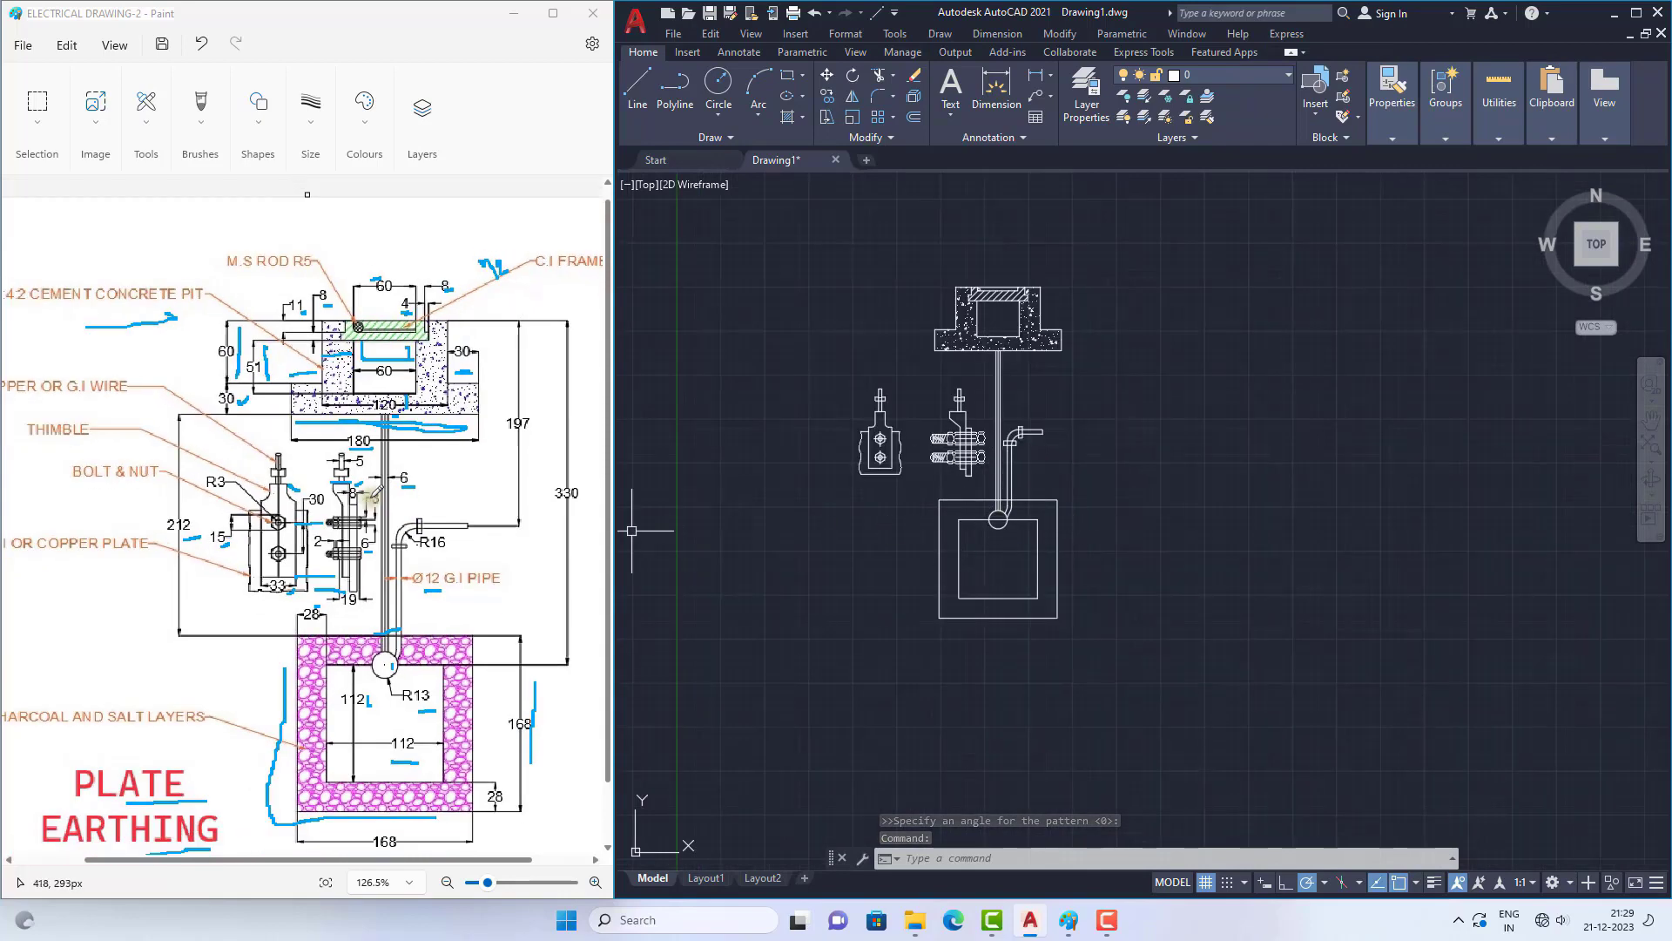
ctrl+scroll(375, 494, down, 2)
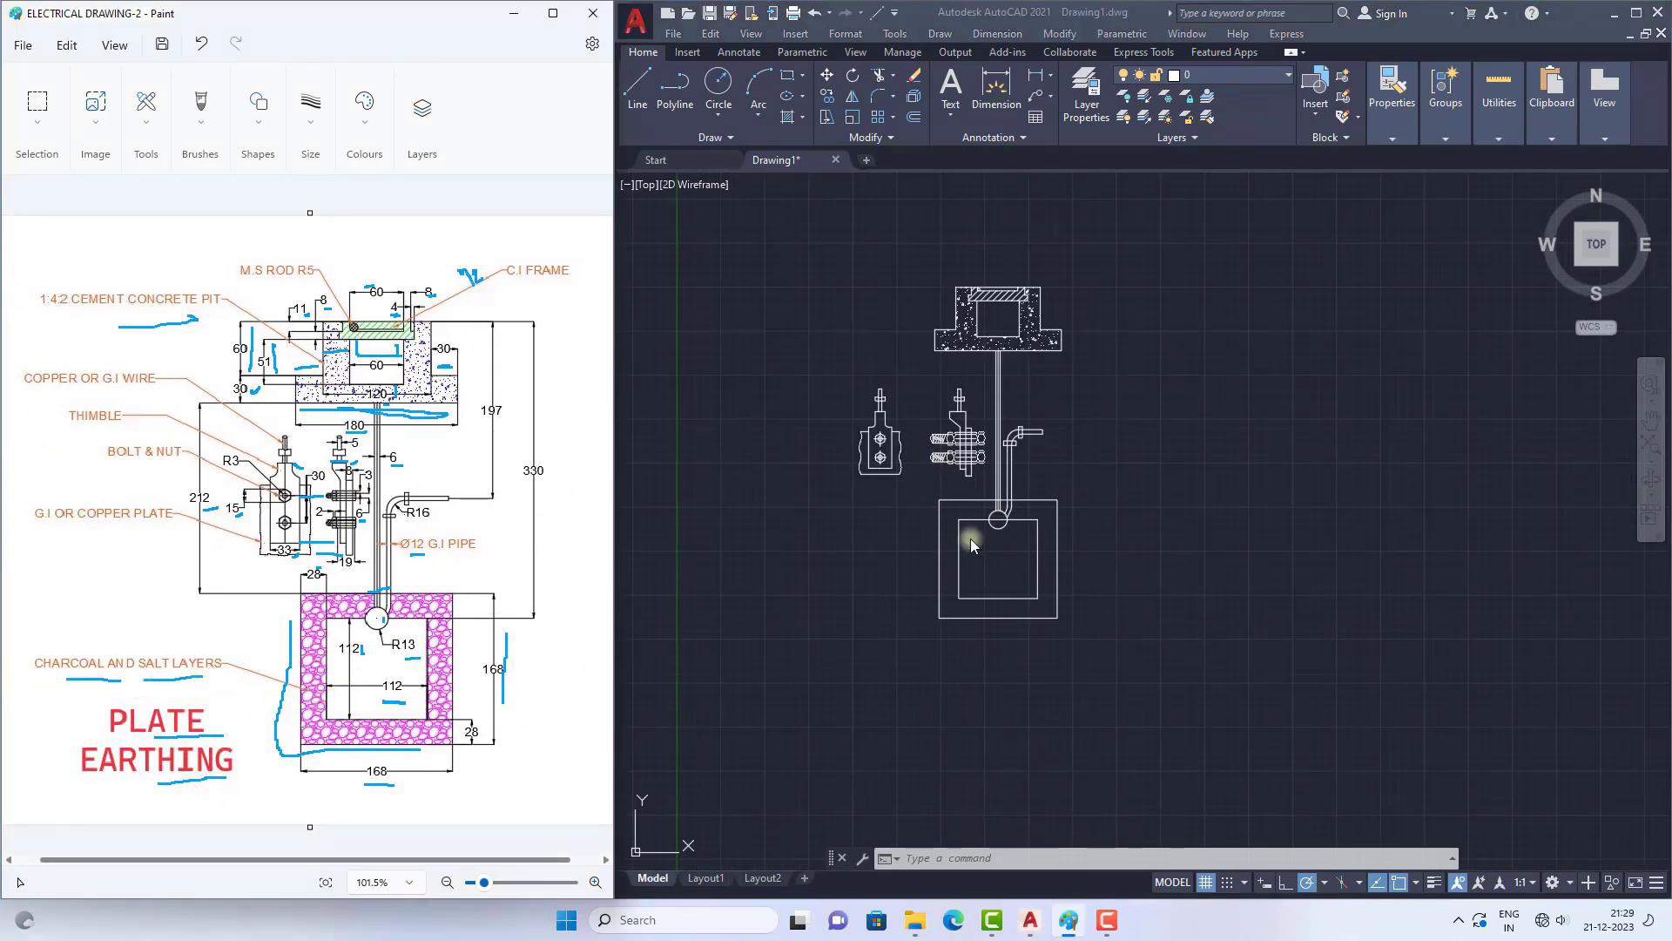
scroll(975, 591, up, 2)
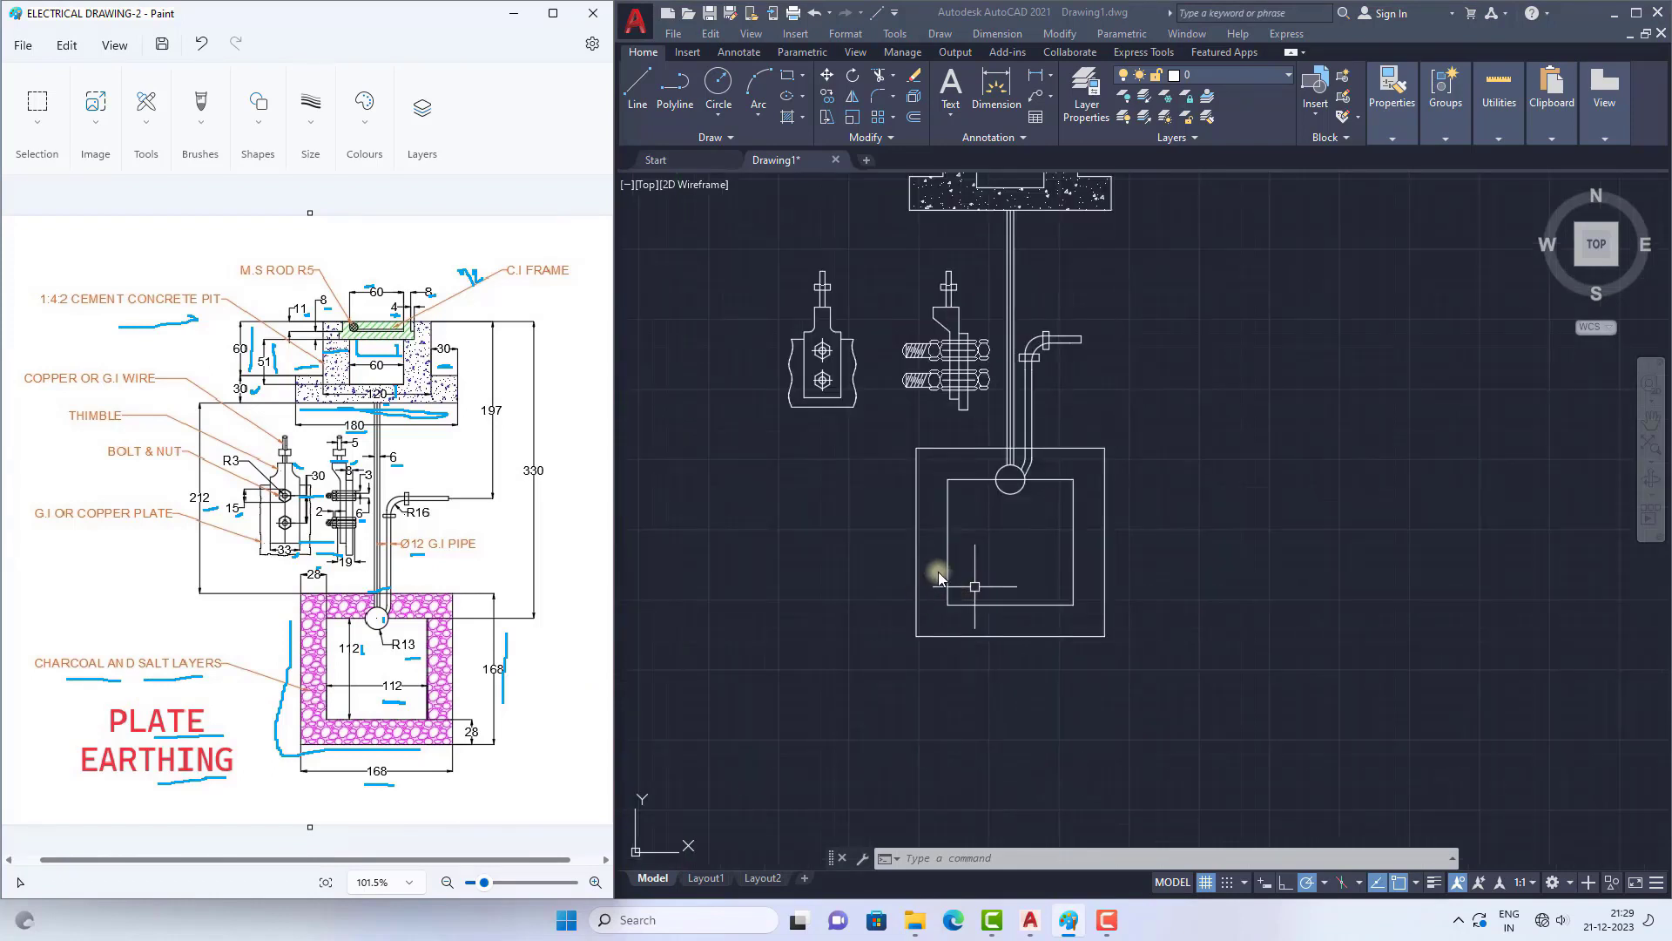
scroll(975, 587, up, 2)
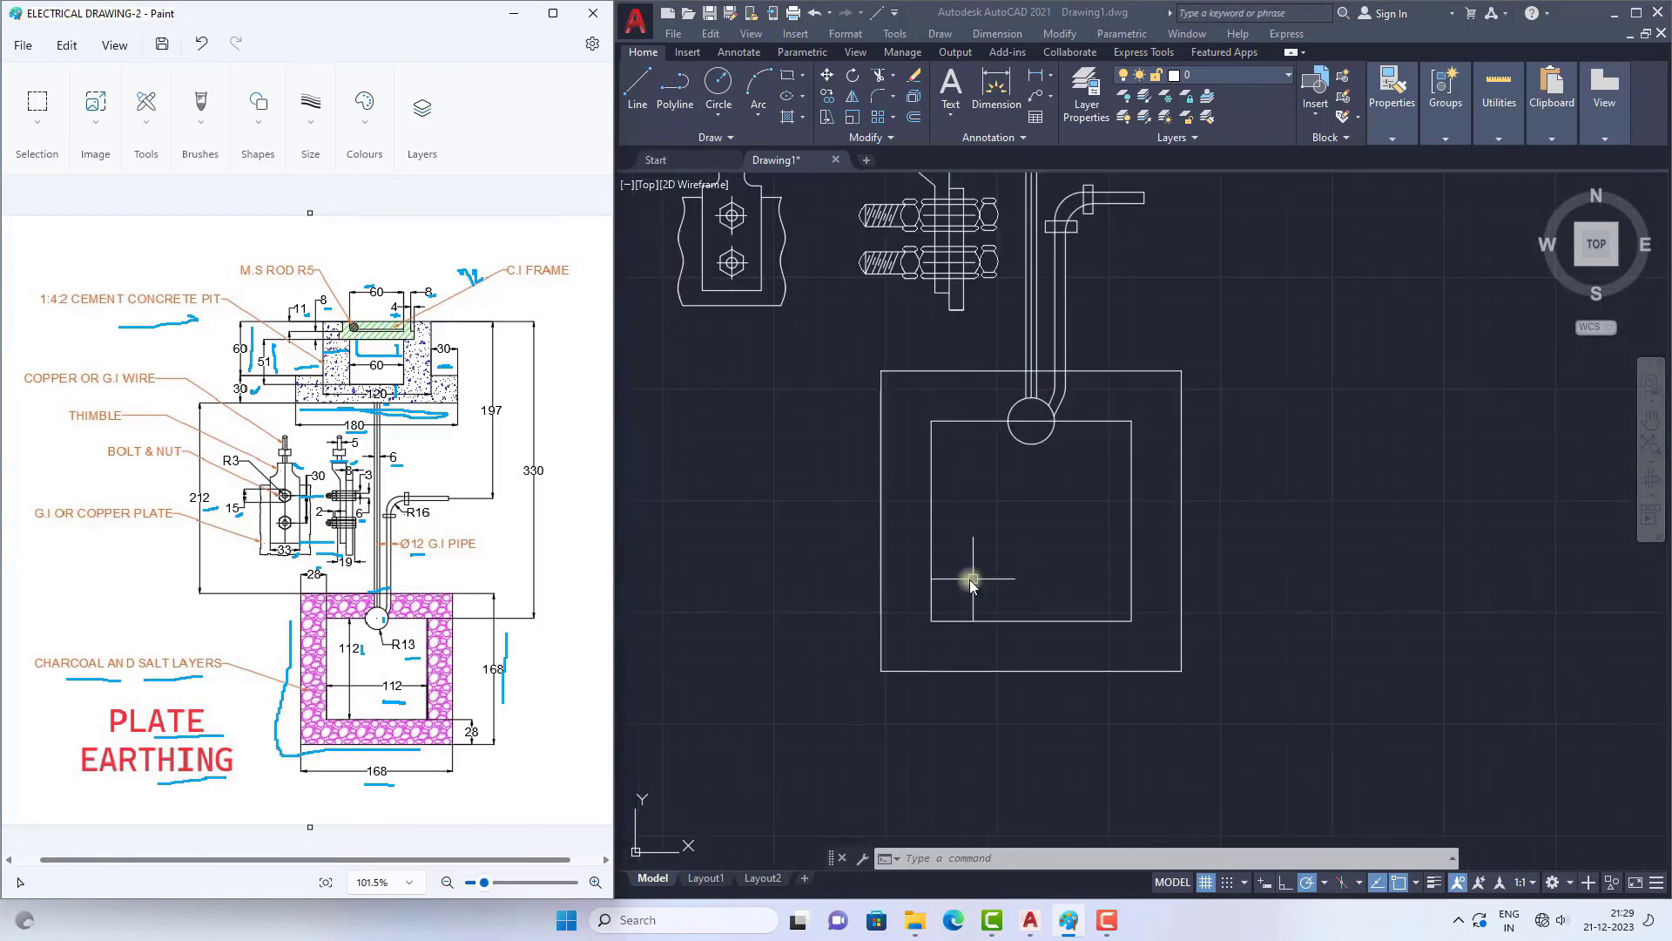
click(786, 118)
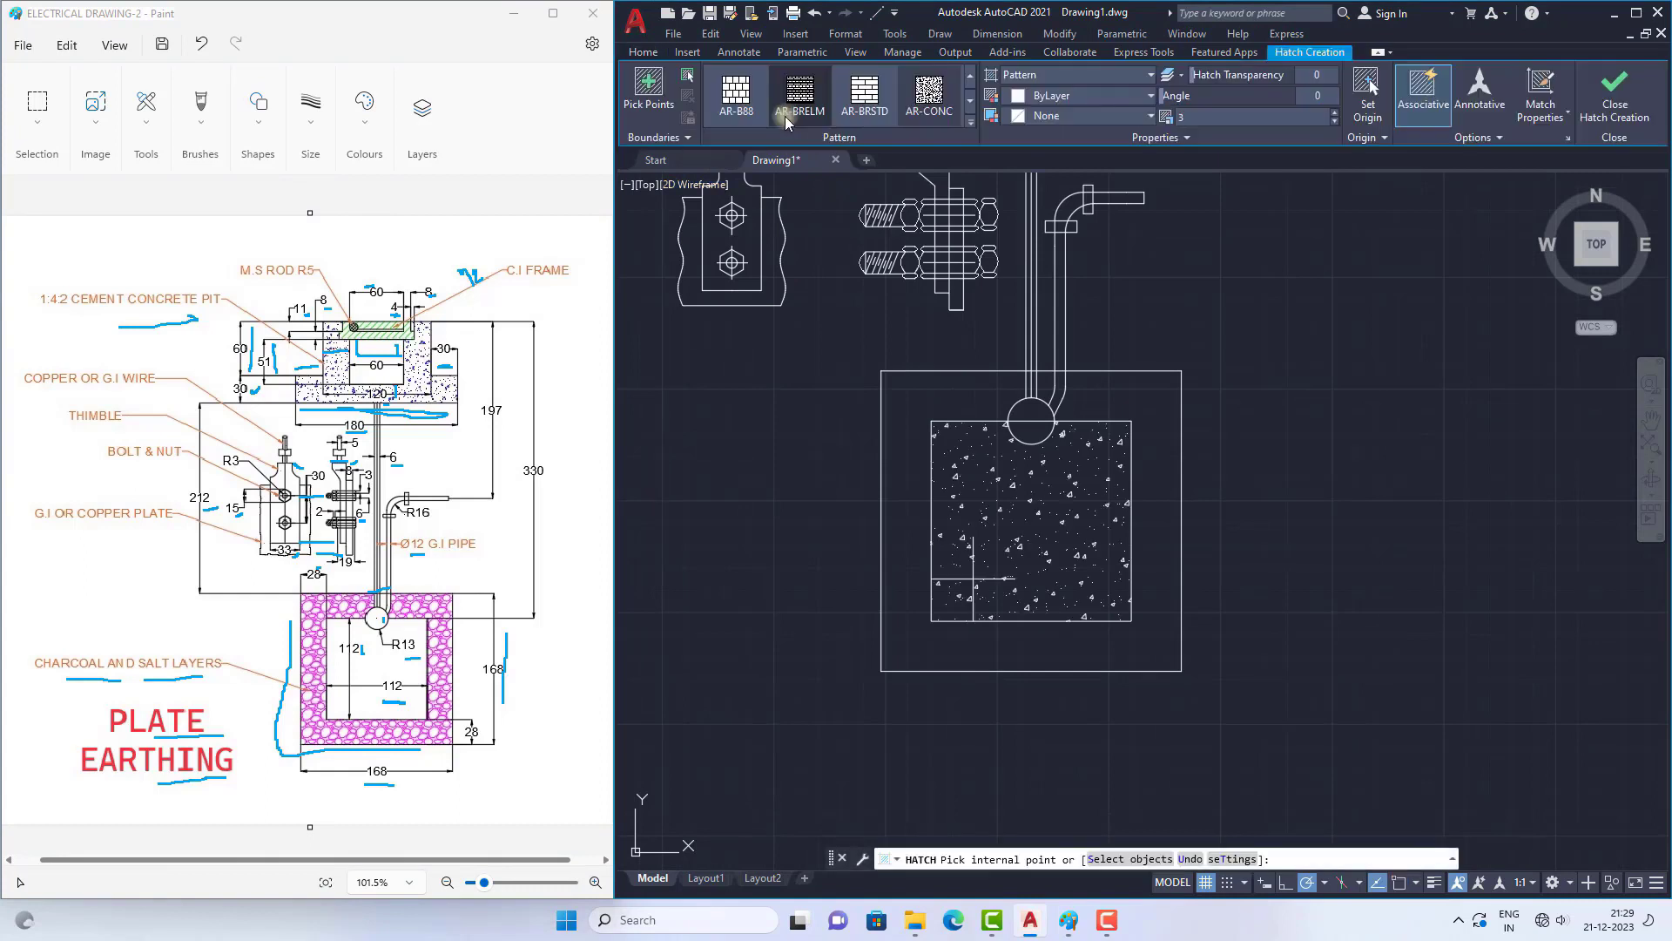
click(900, 521)
click(970, 122)
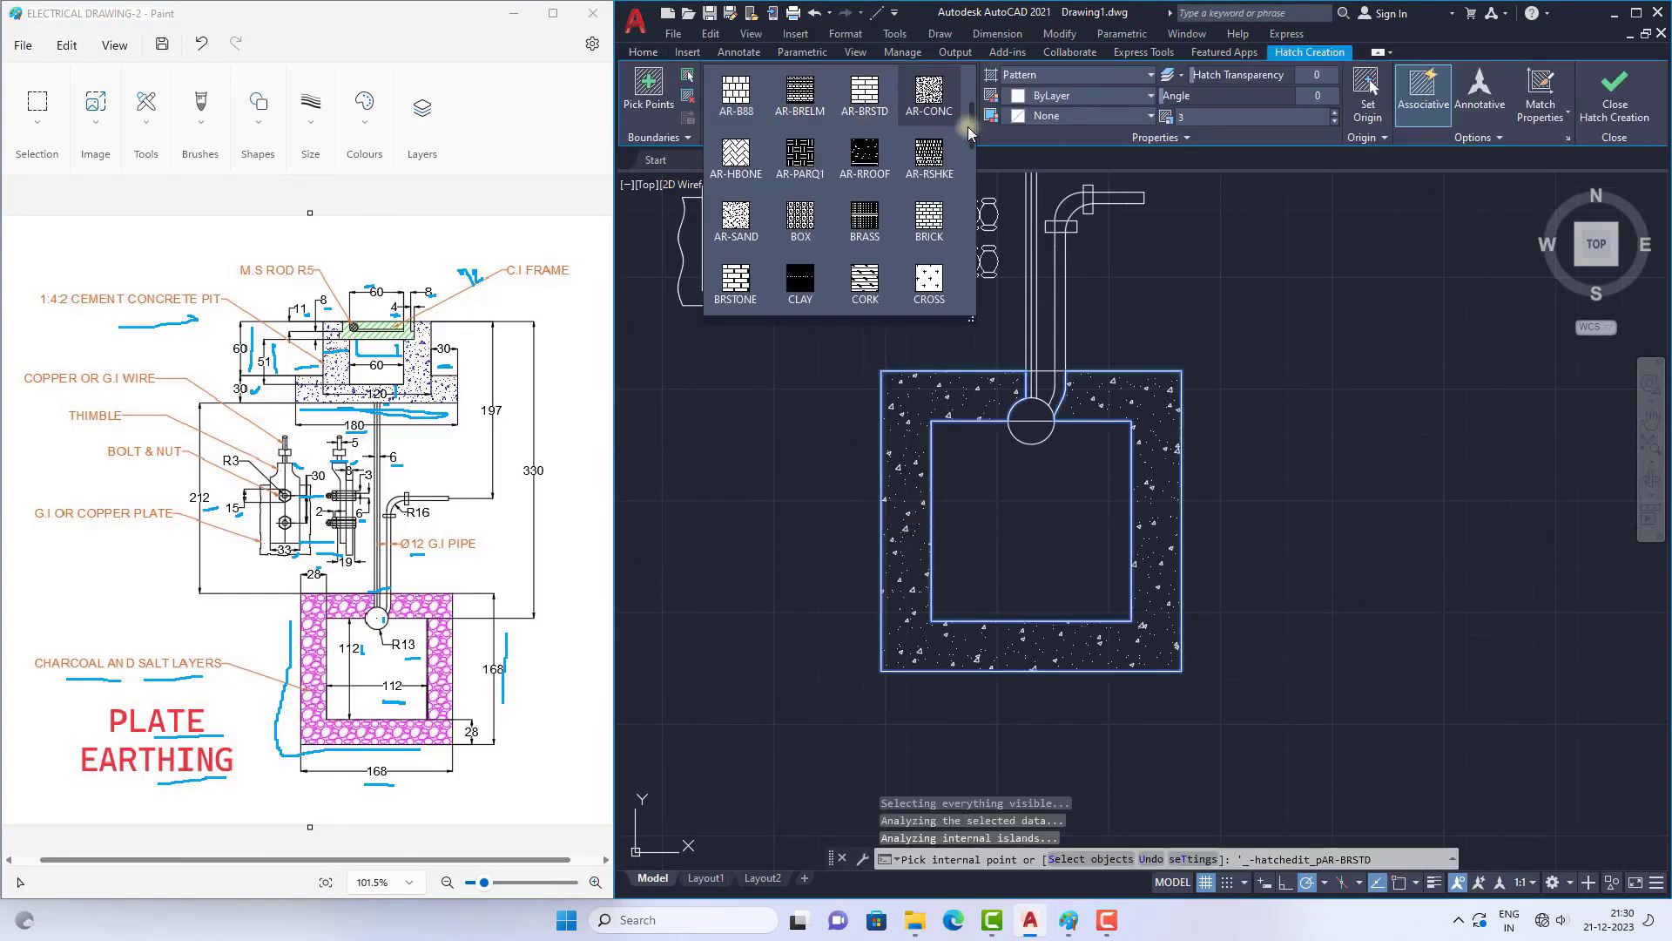
scroll(923, 174, down, 5)
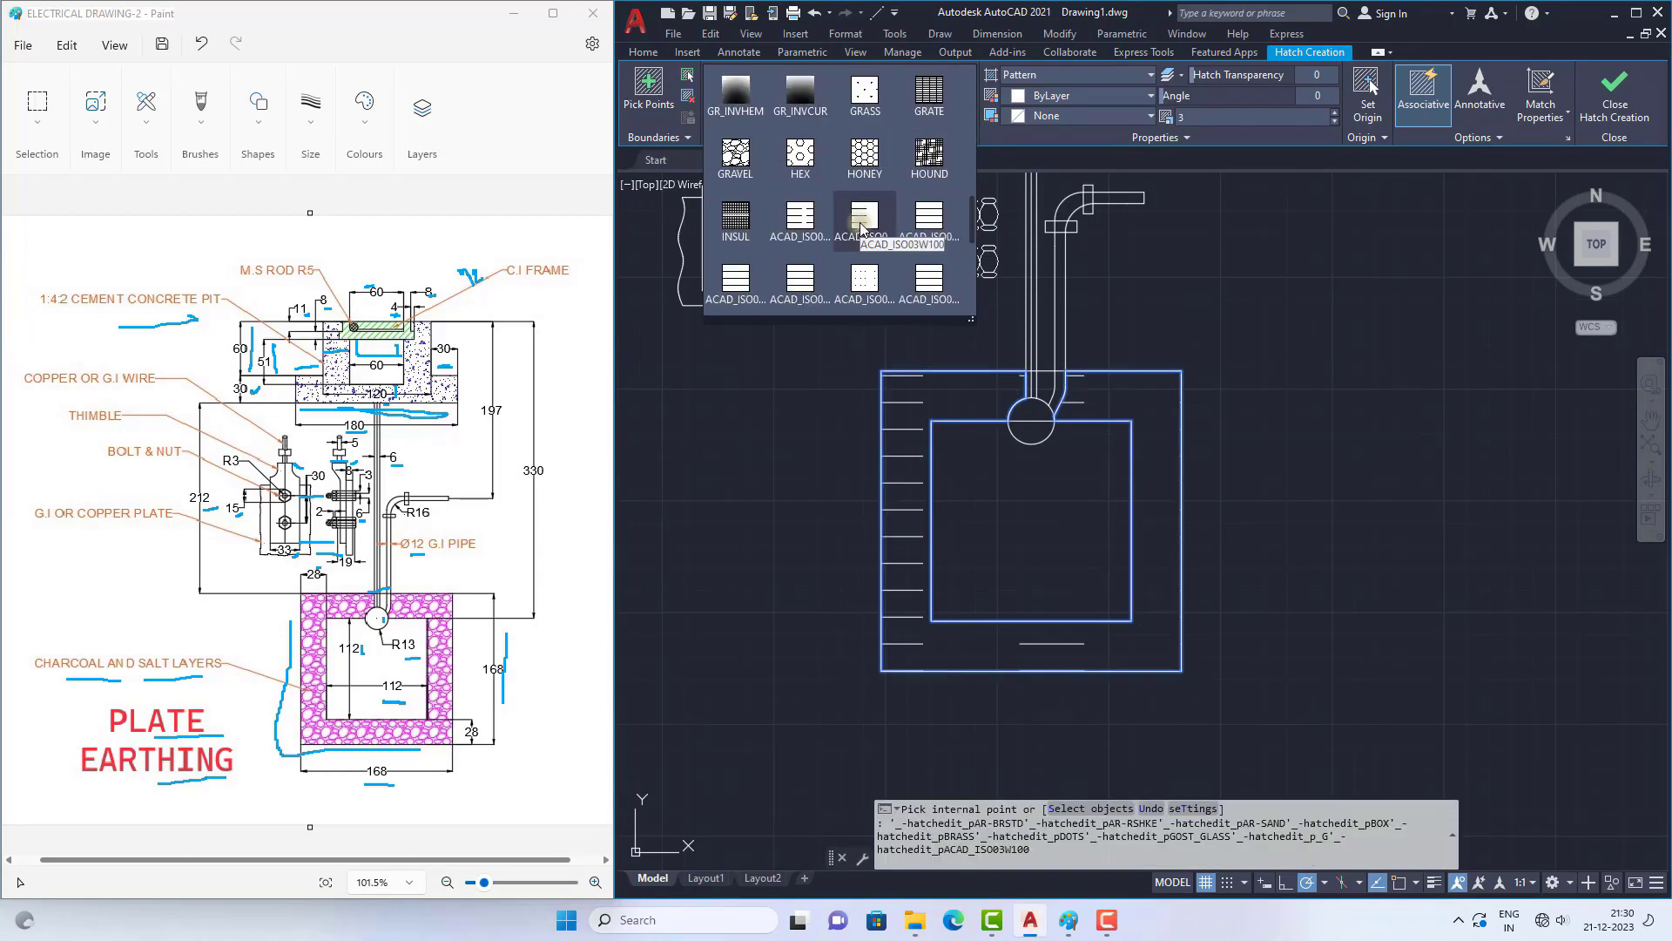
click(735, 155)
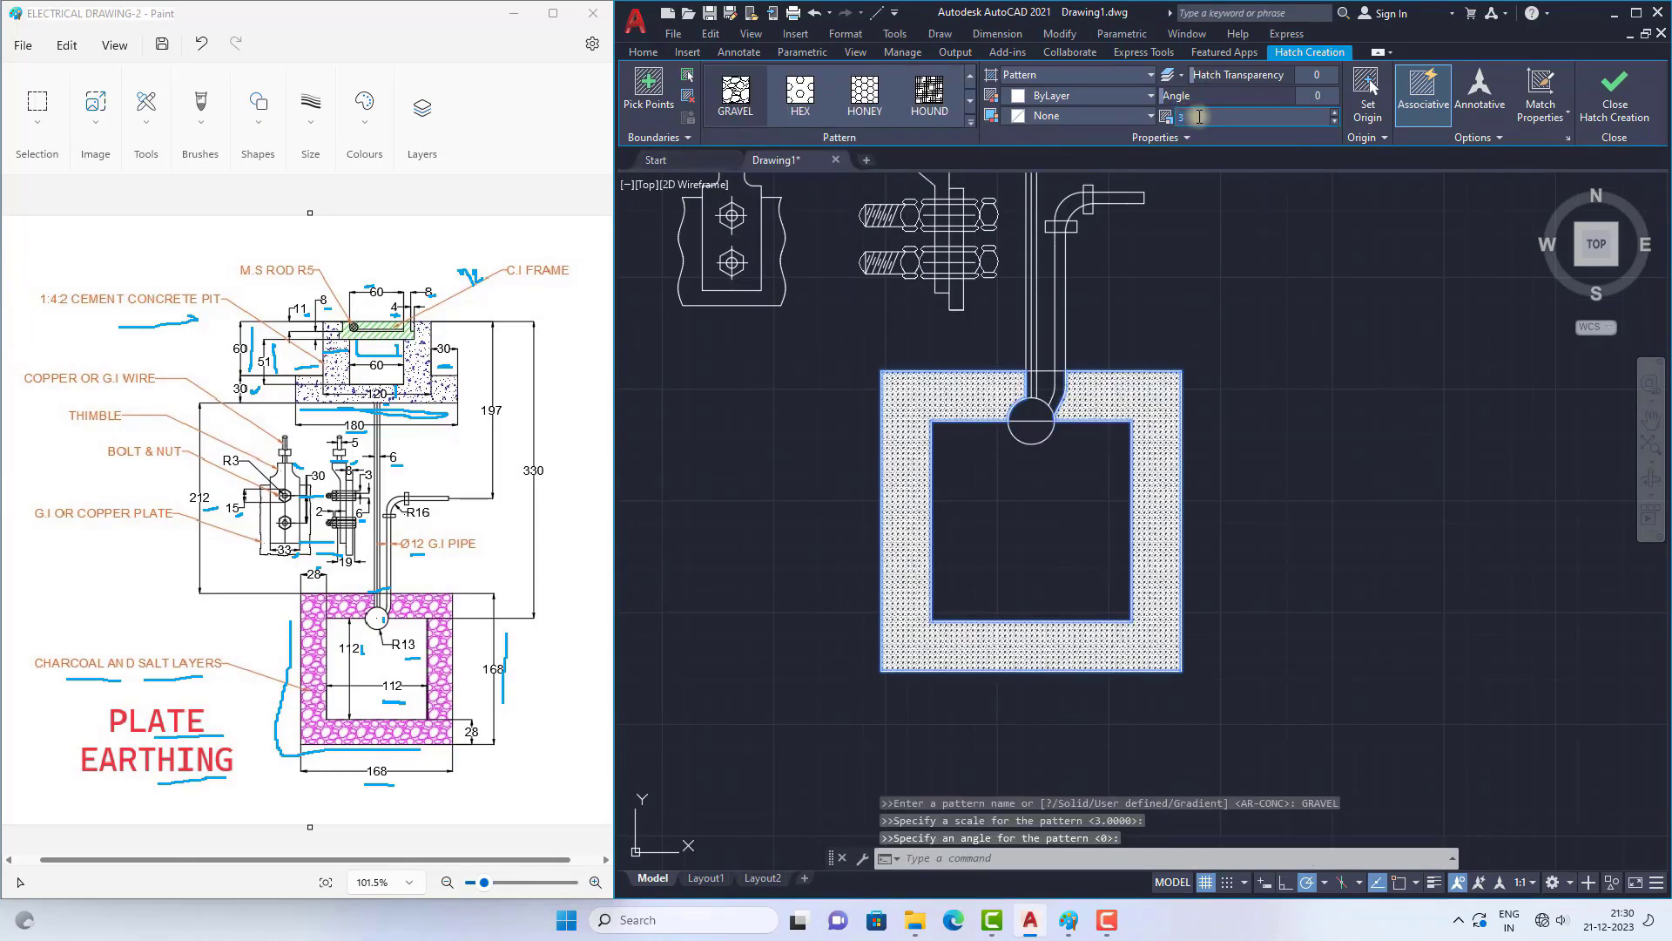
Step: Set the gravel hatch's scale to 30 and finish the hatch
text(0)
drag(1199, 116, 1176, 114)
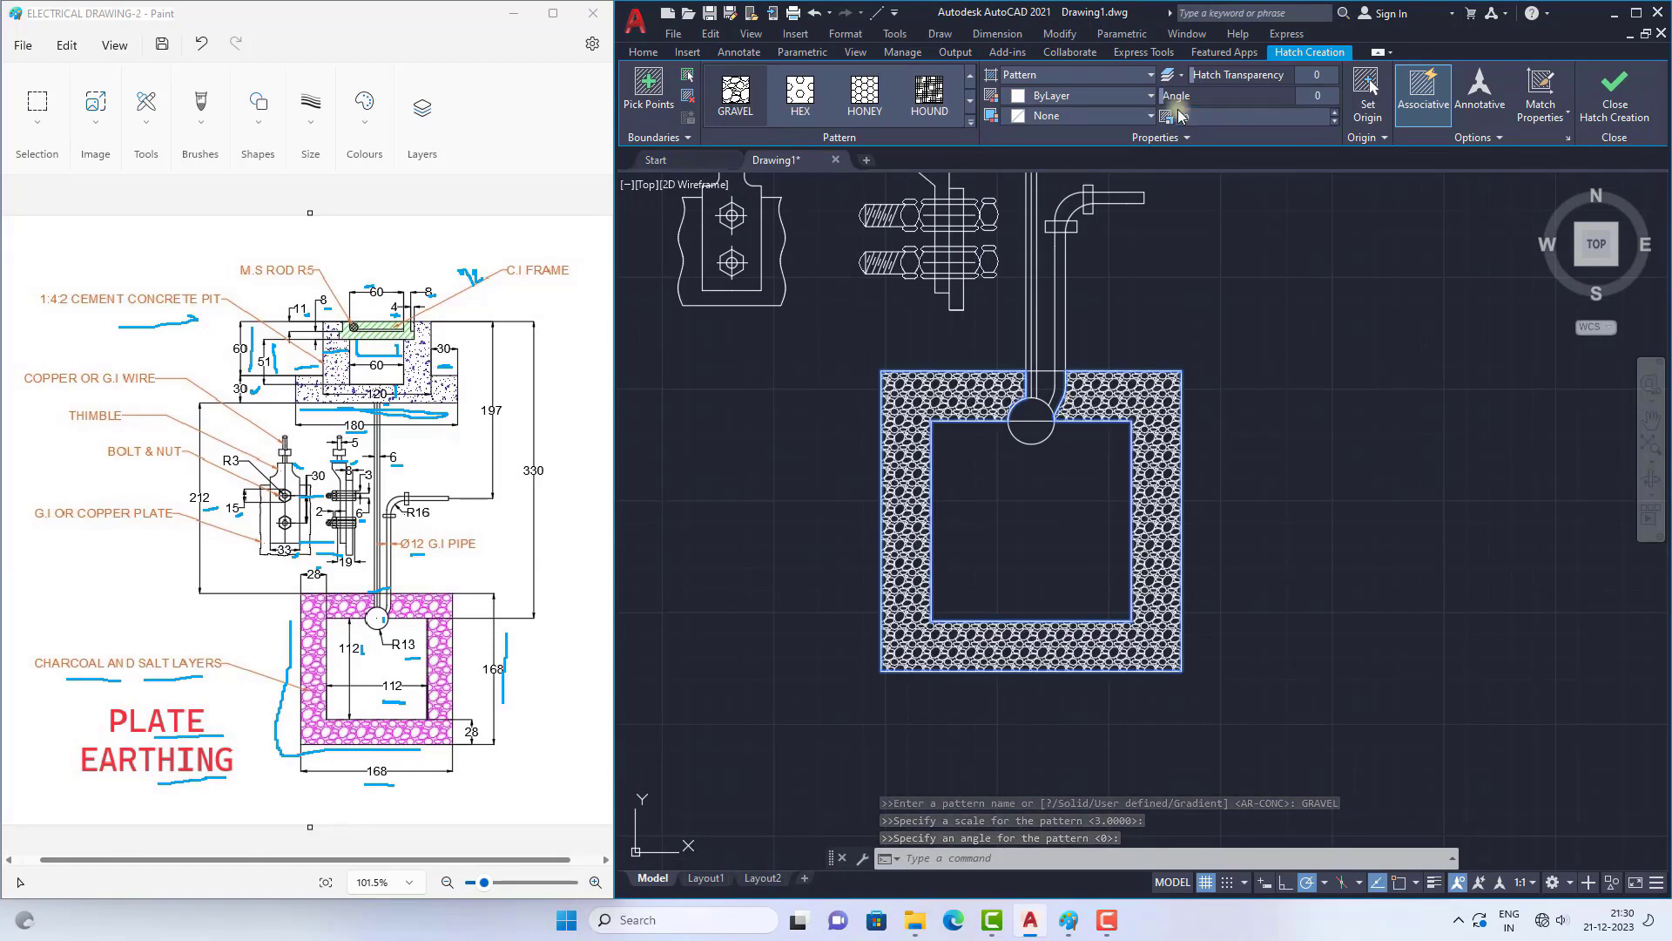
text(30)
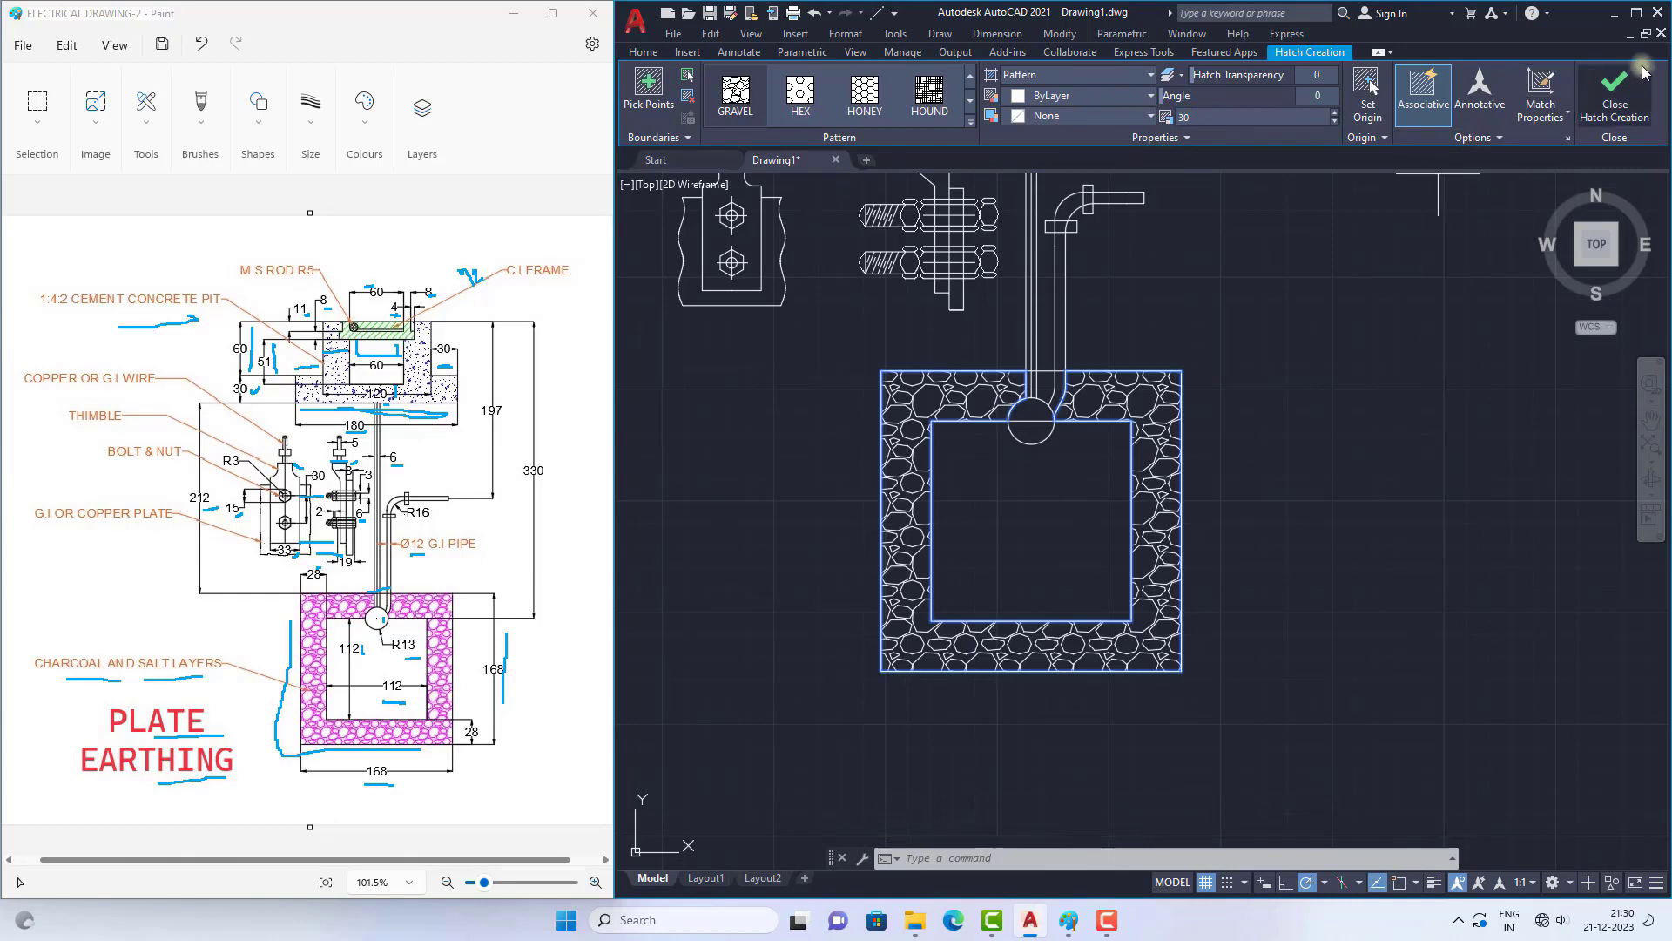
click(1615, 87)
Step: Set the Standard dimension style's text height to 30 and apply it to the drawing
scroll(1100, 439, down, 4)
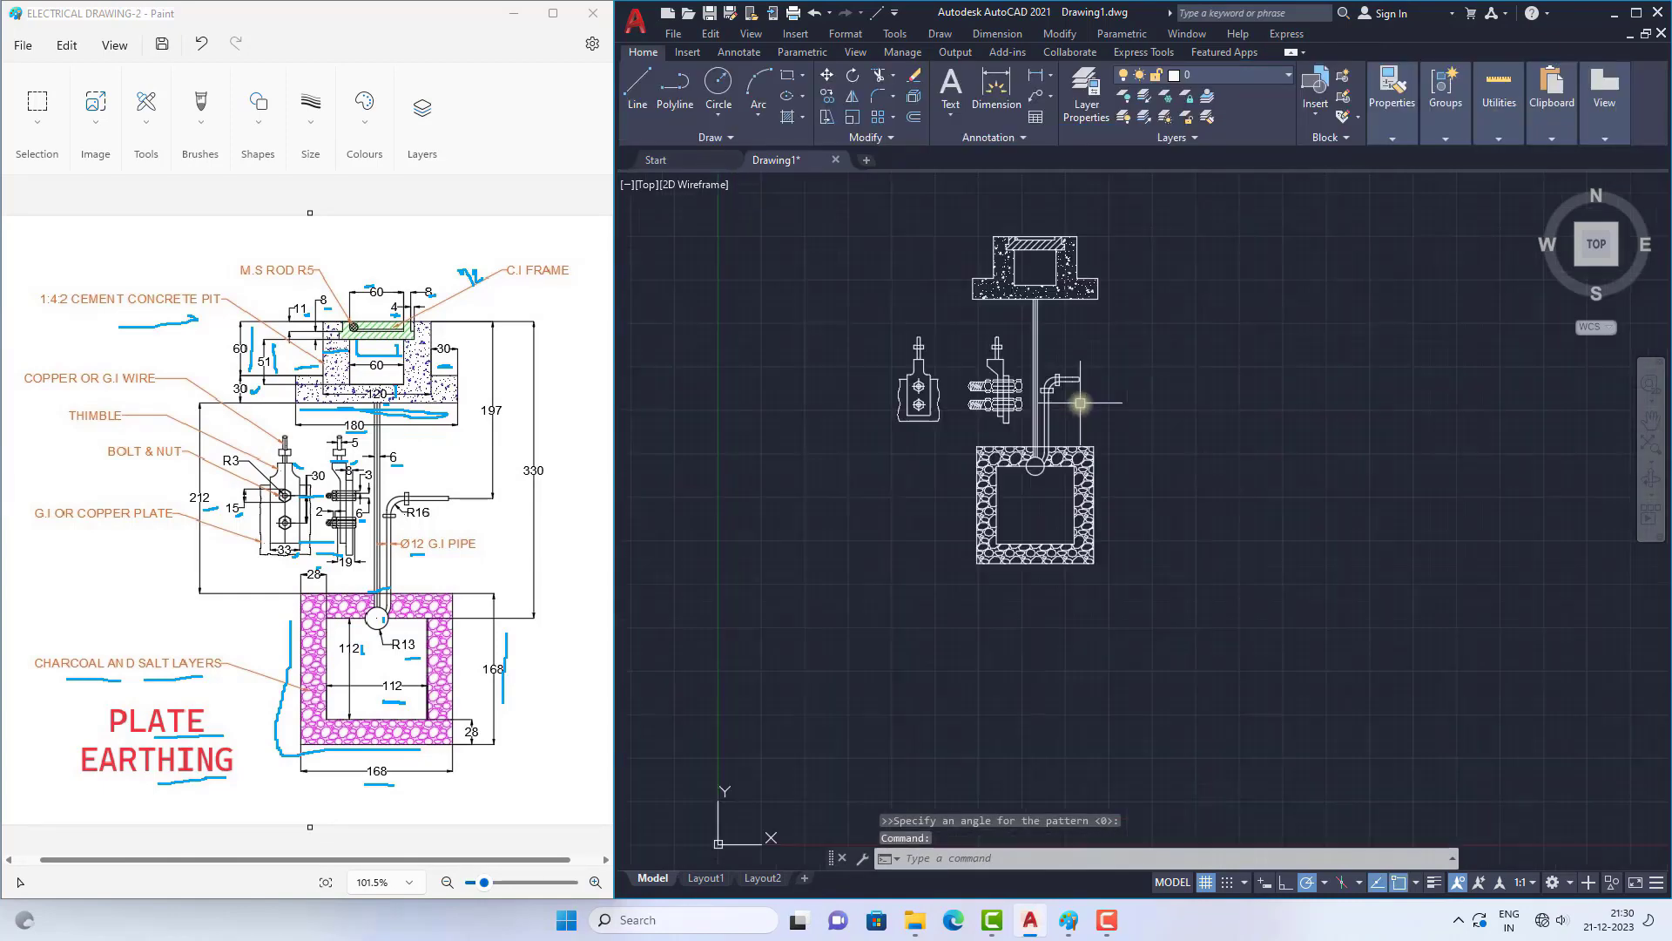
scroll(1018, 336, up, 2)
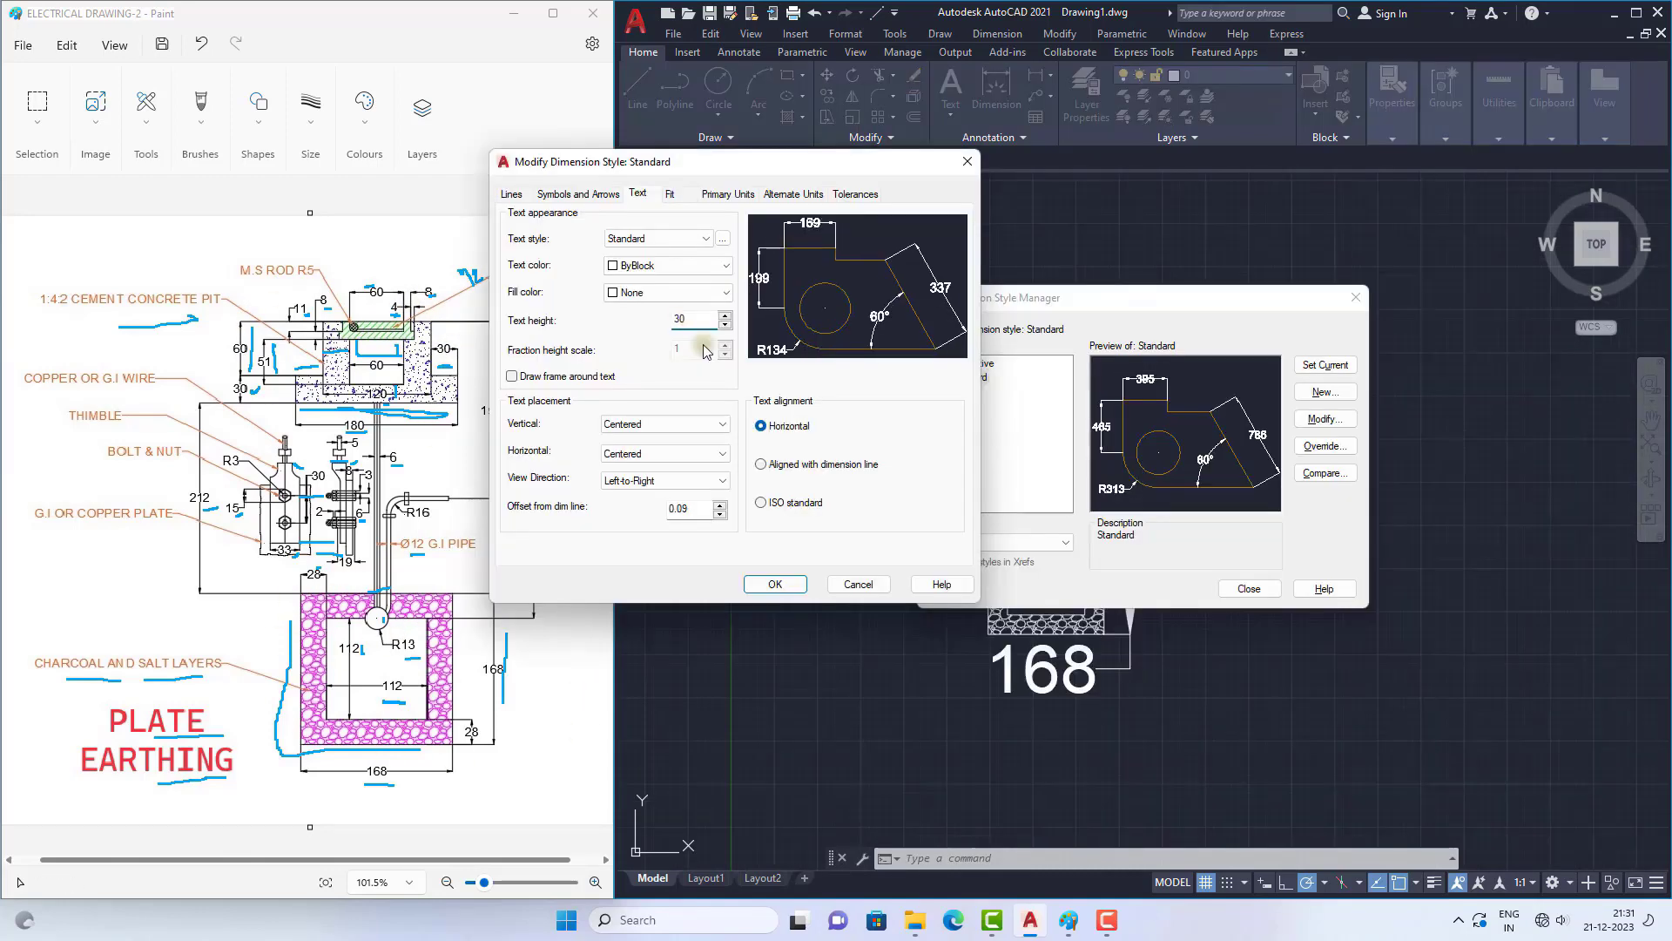
click(766, 589)
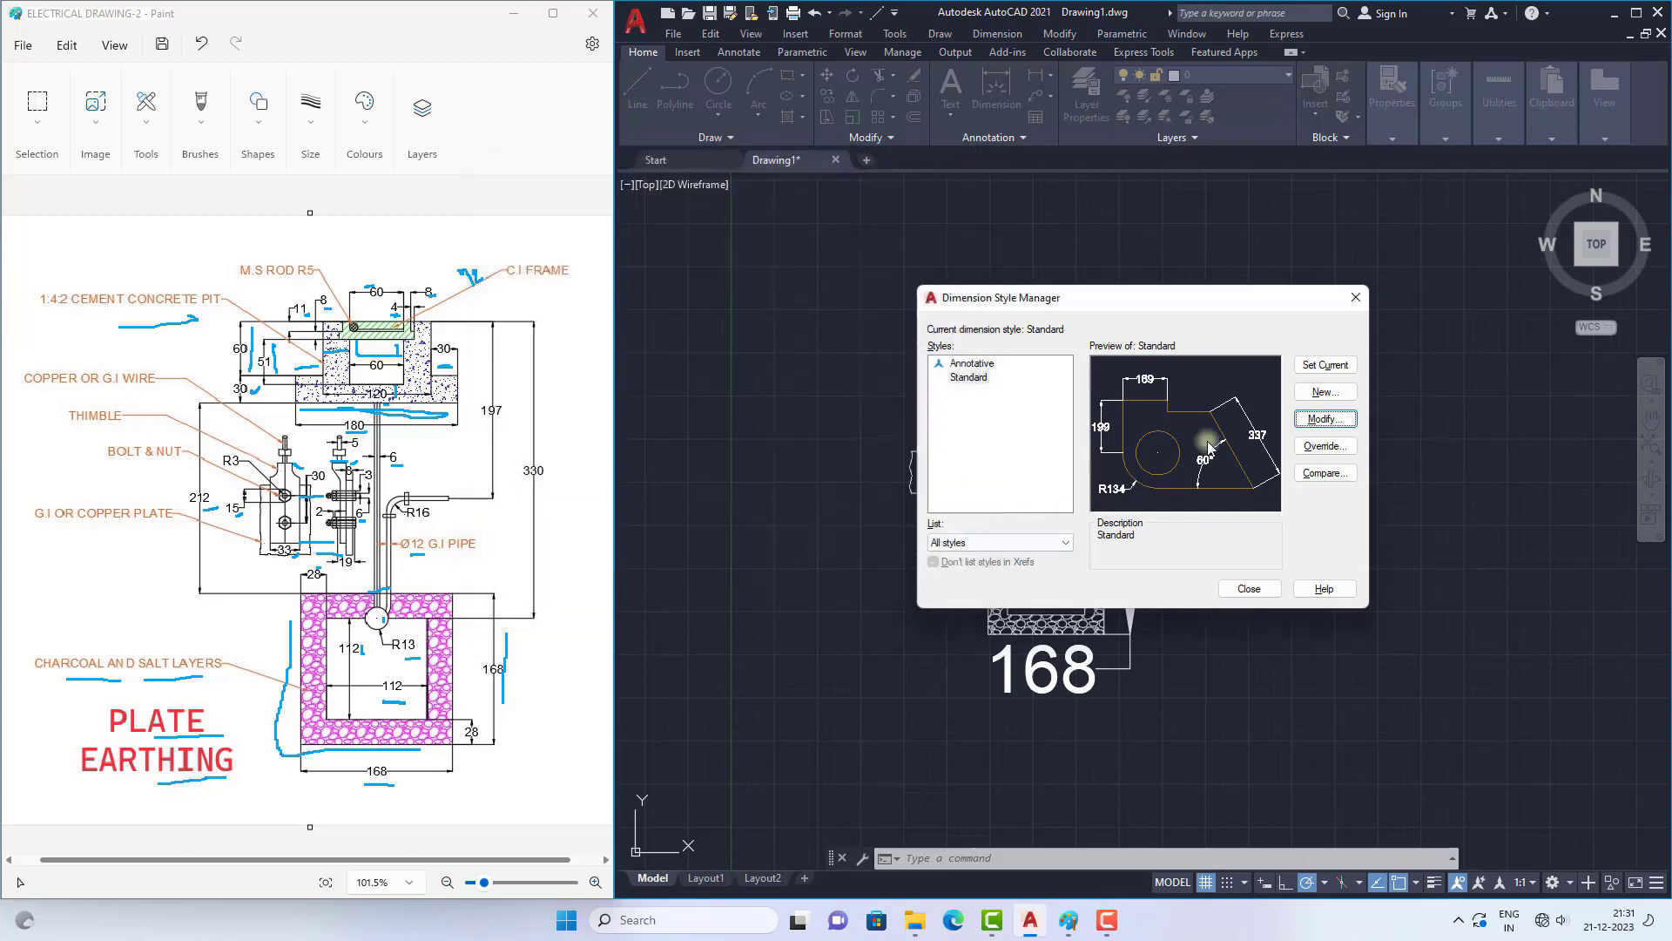
click(1247, 589)
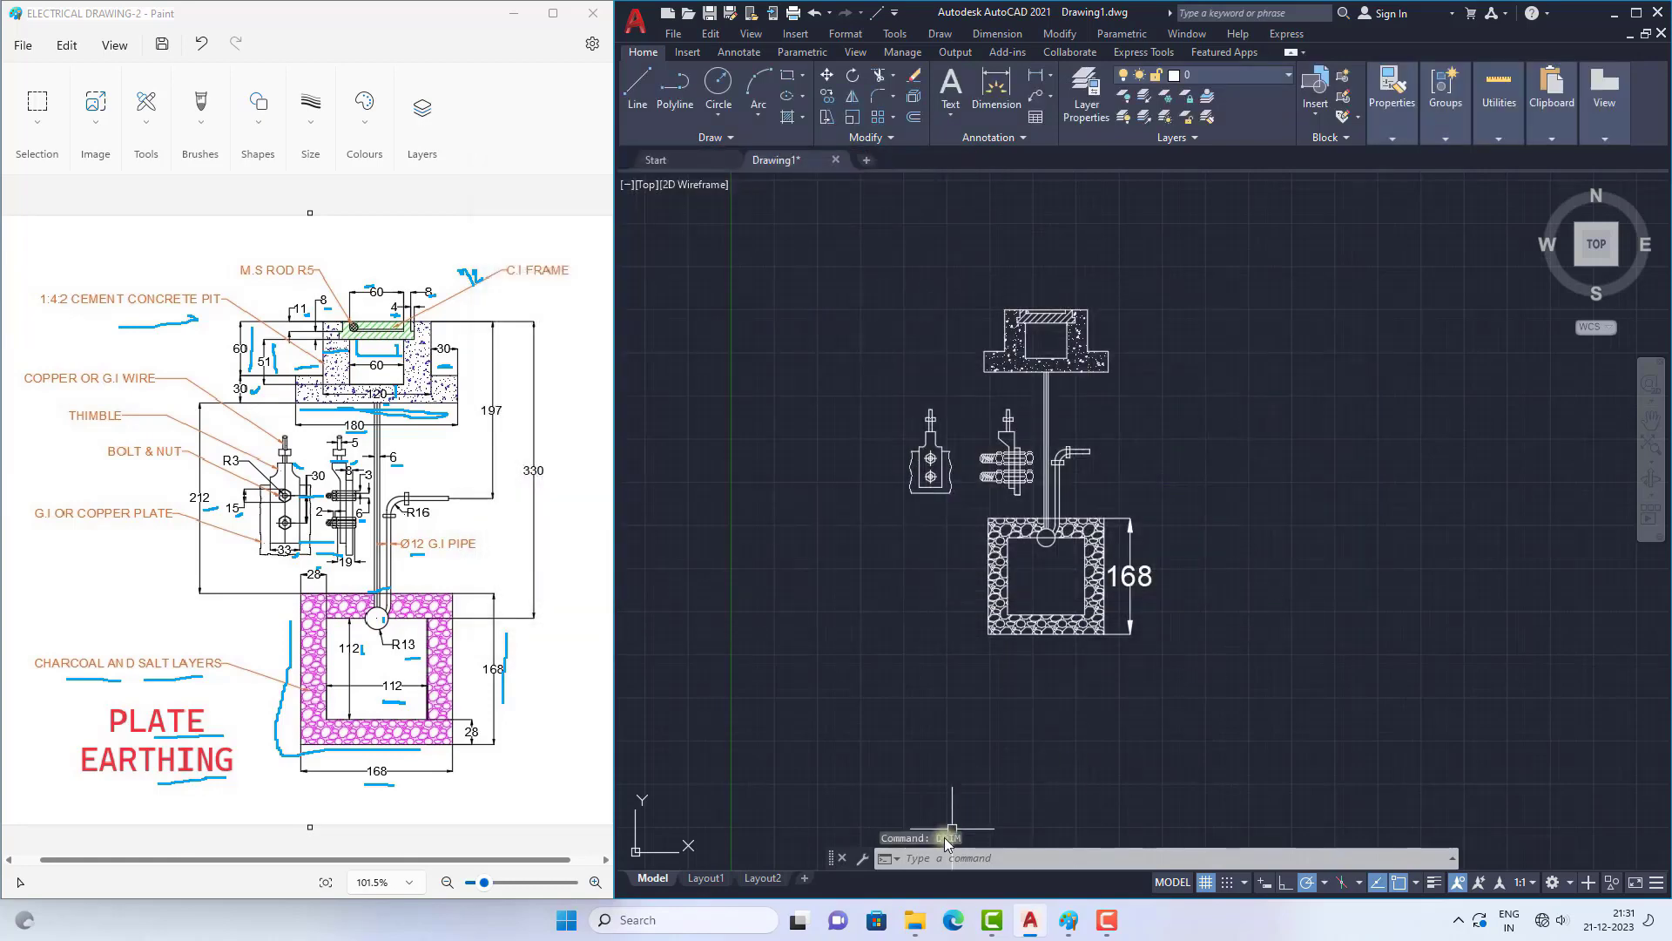
Step: Open the Standard dimension style for modification and set its arrow size to 10
click(931, 859)
text(dd)
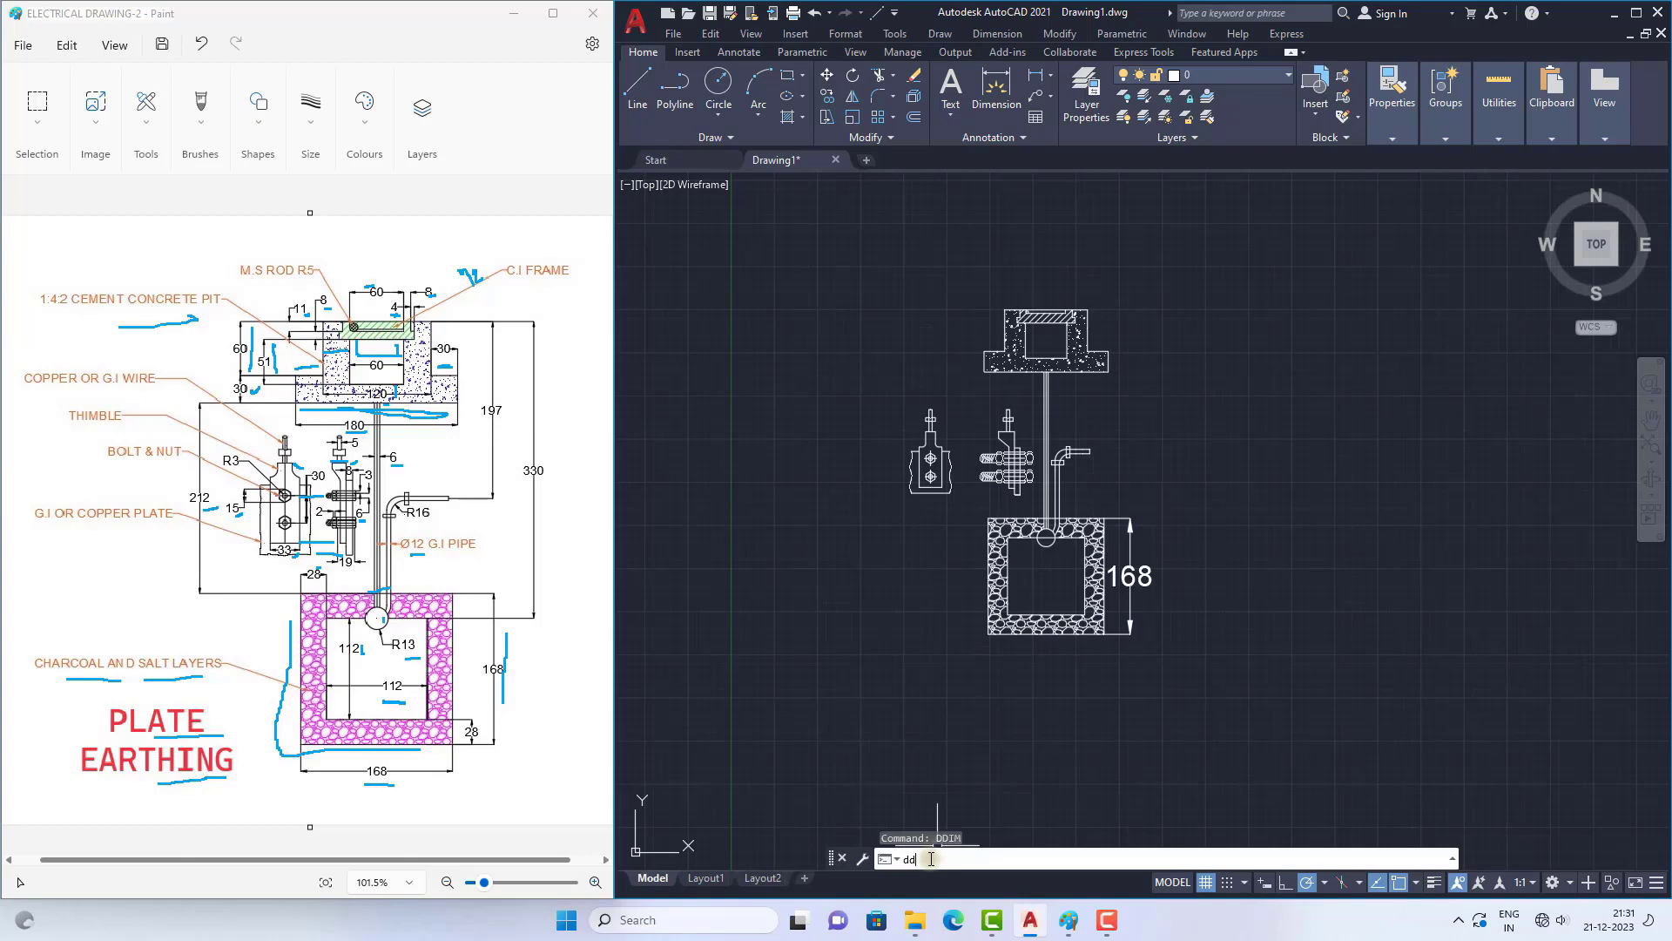
text(im)
key(Return)
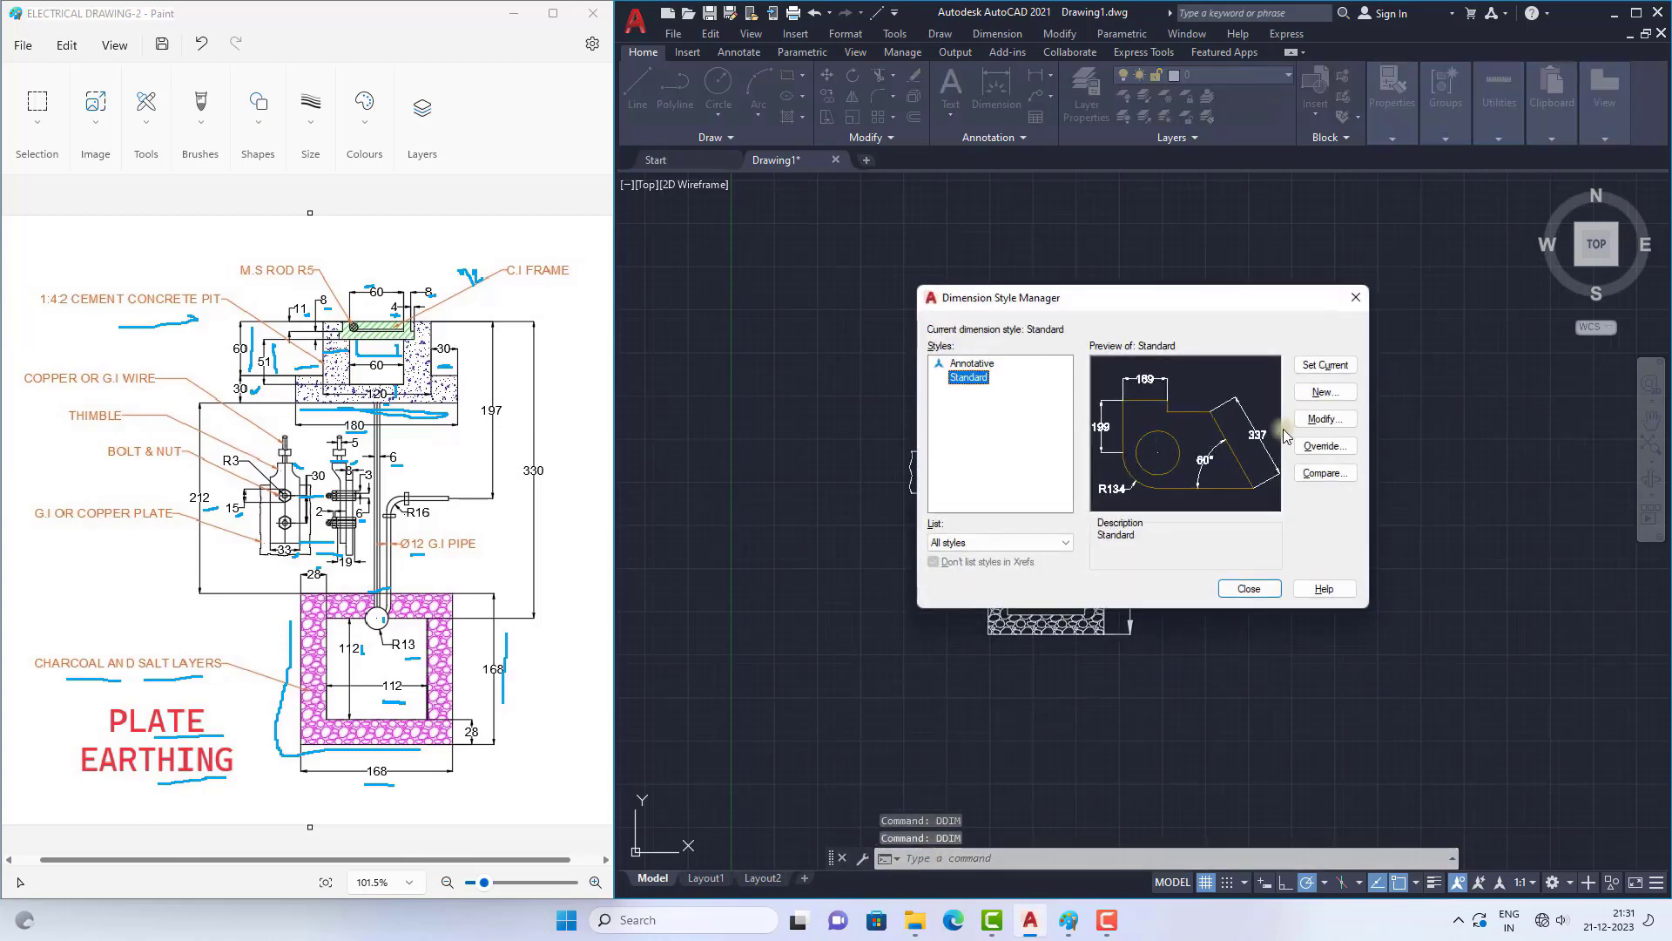
click(1324, 419)
click(578, 193)
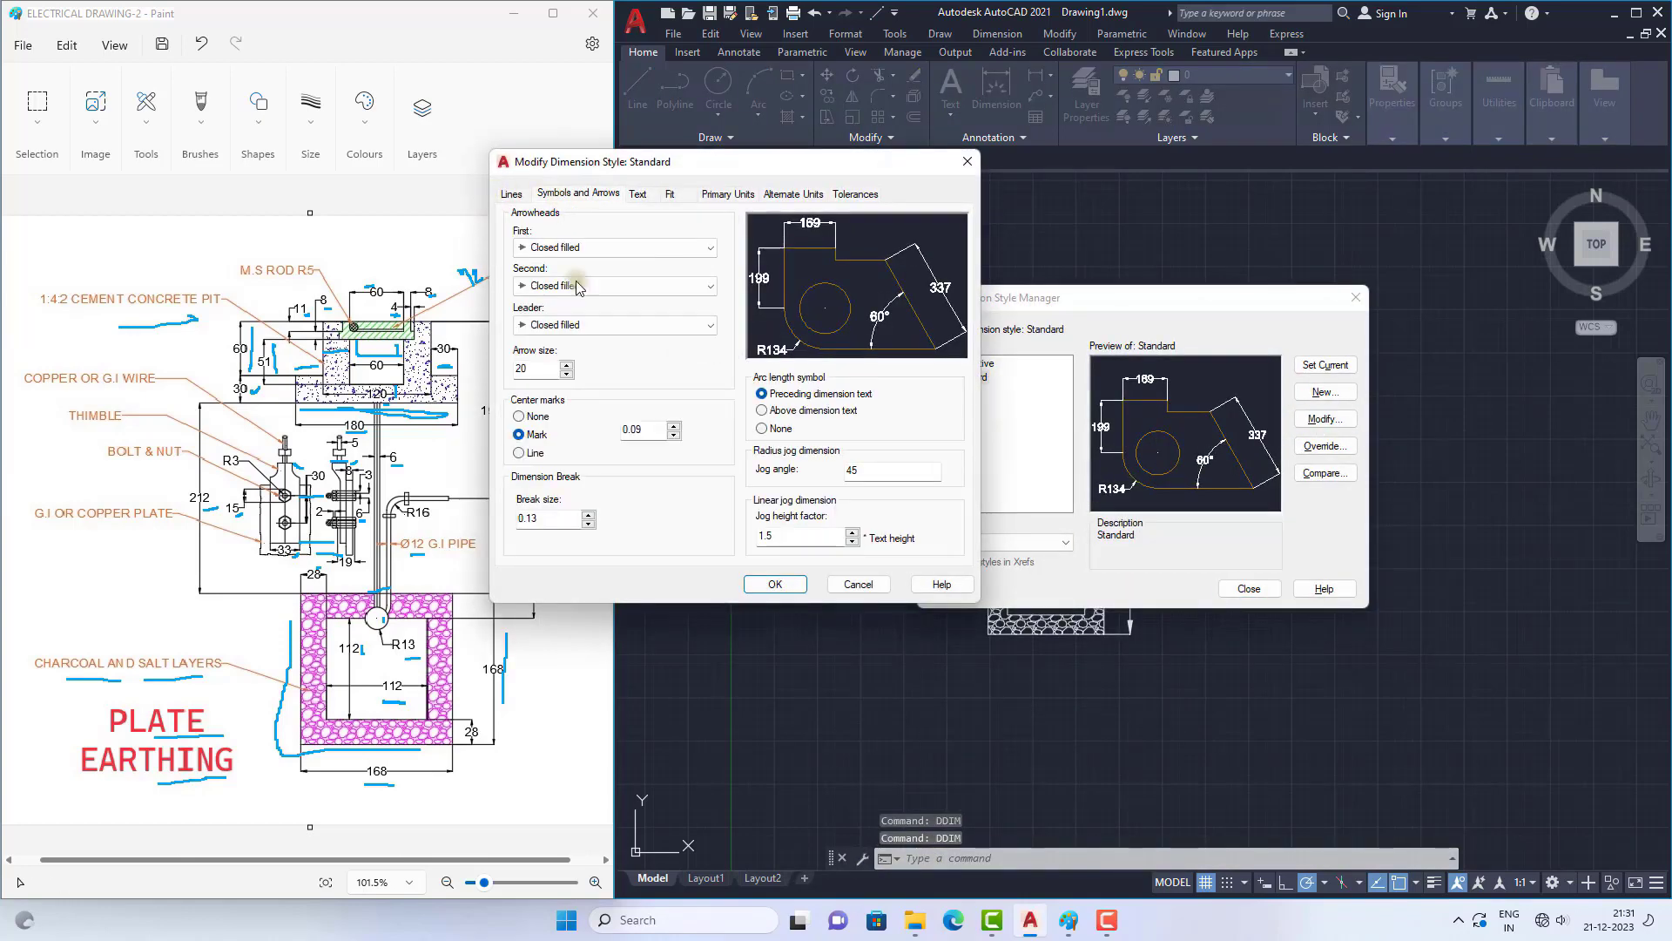
click(539, 376)
text(10)
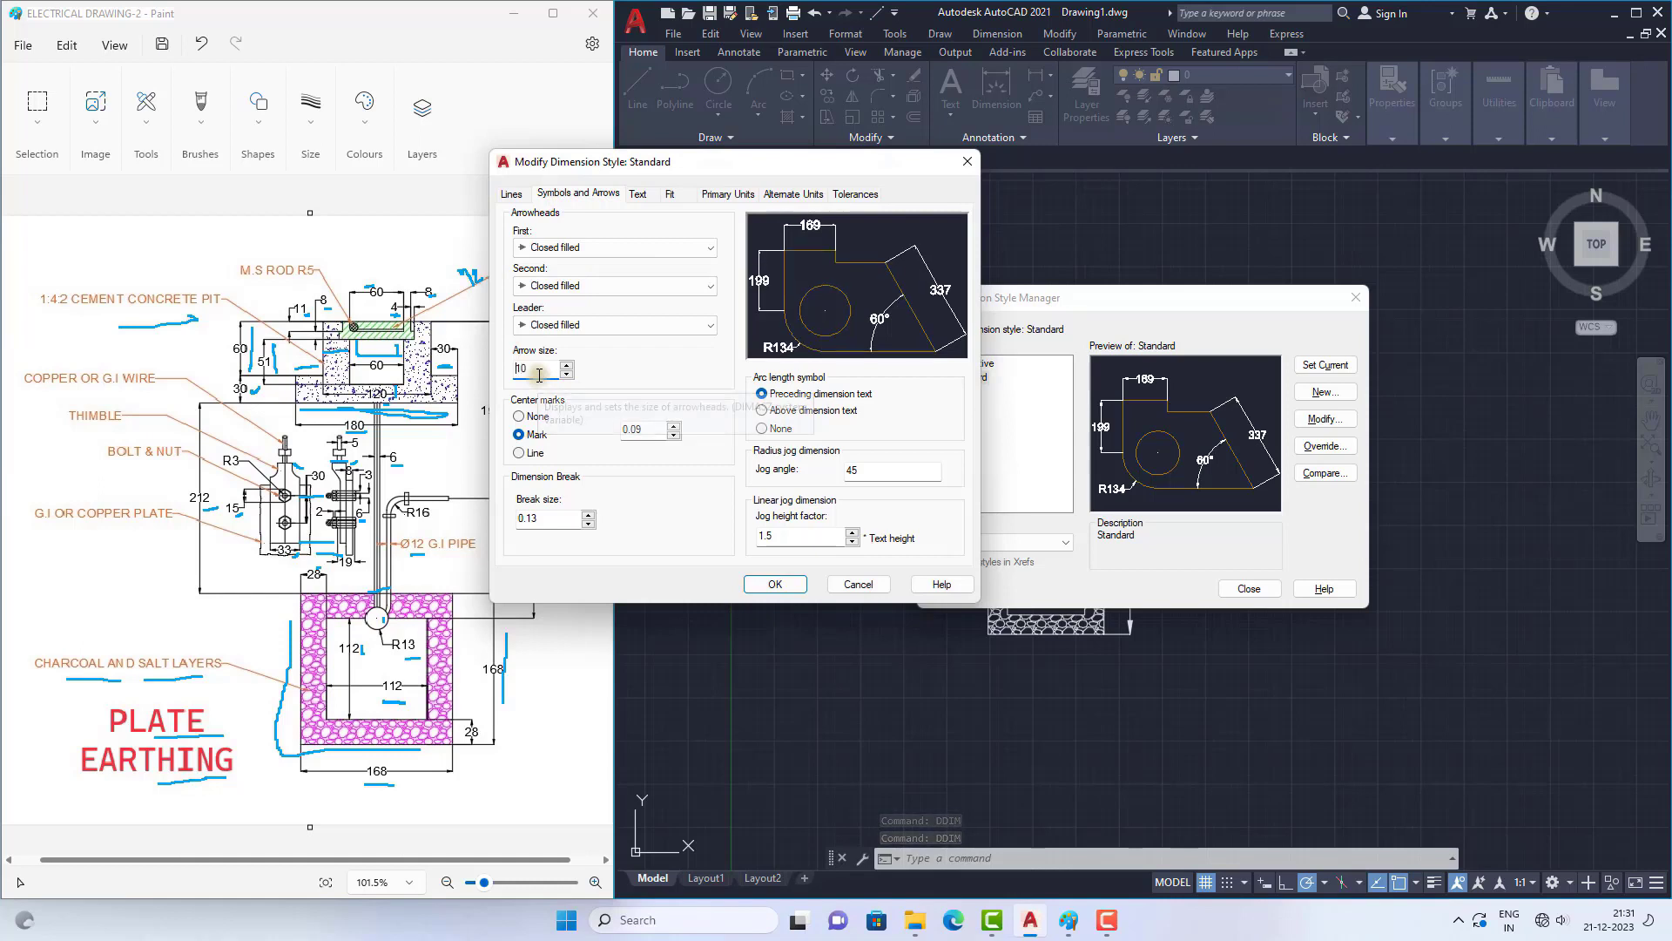
Step: Set the Standard dimension style's text height to 15 and make the style current
click(640, 201)
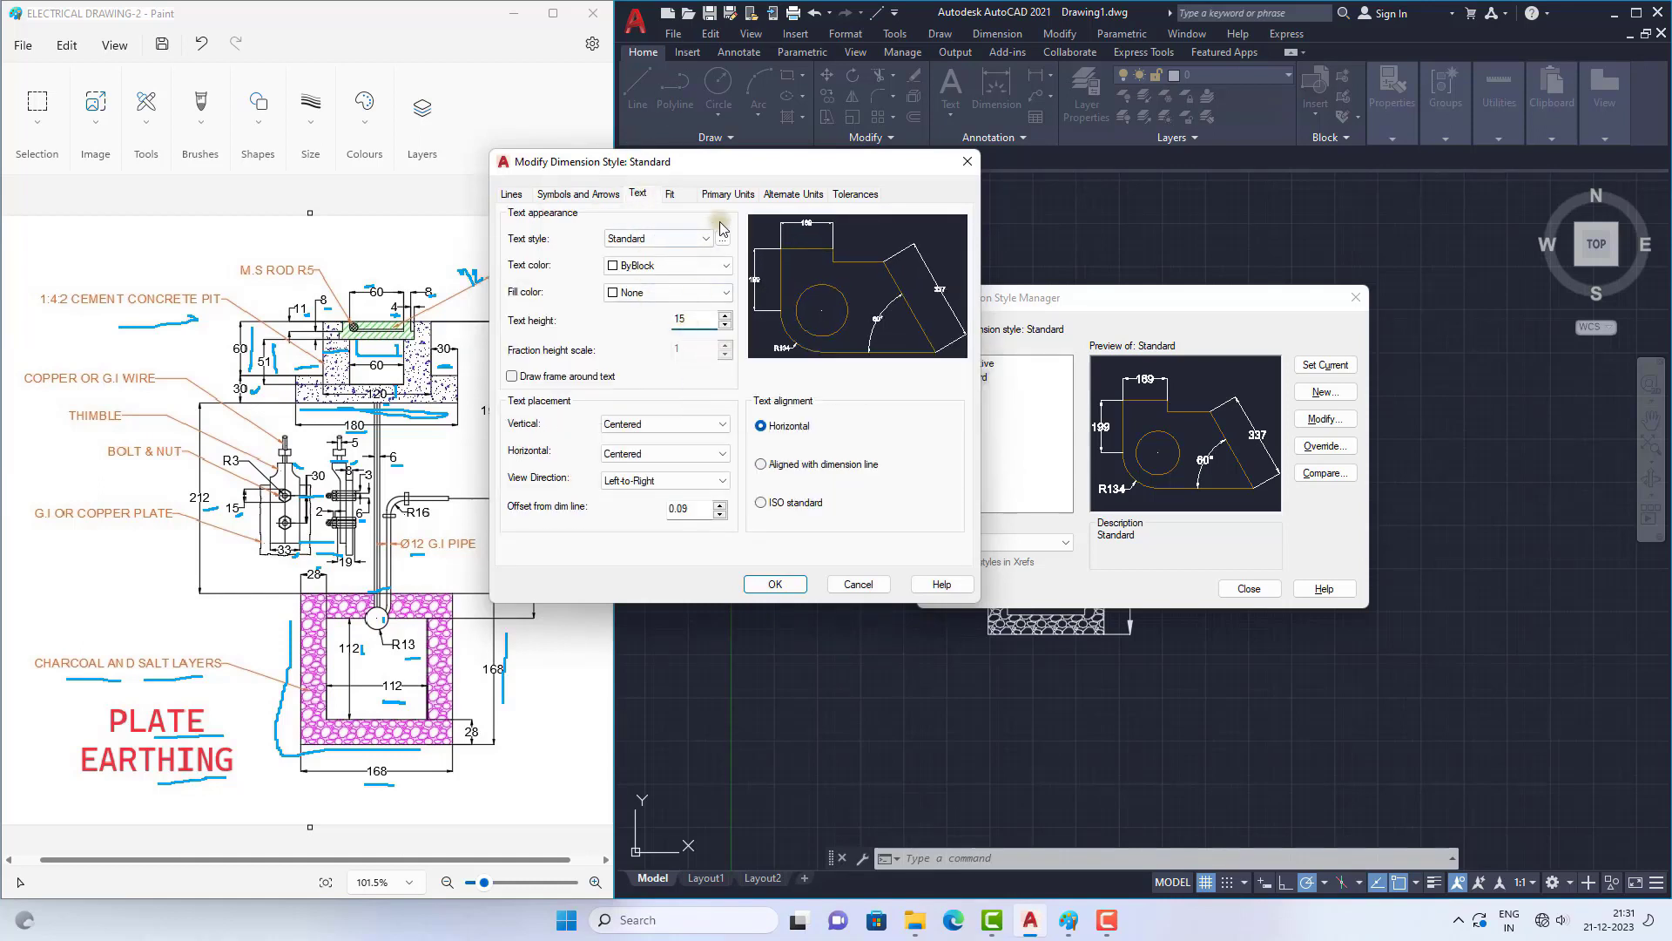
click(787, 579)
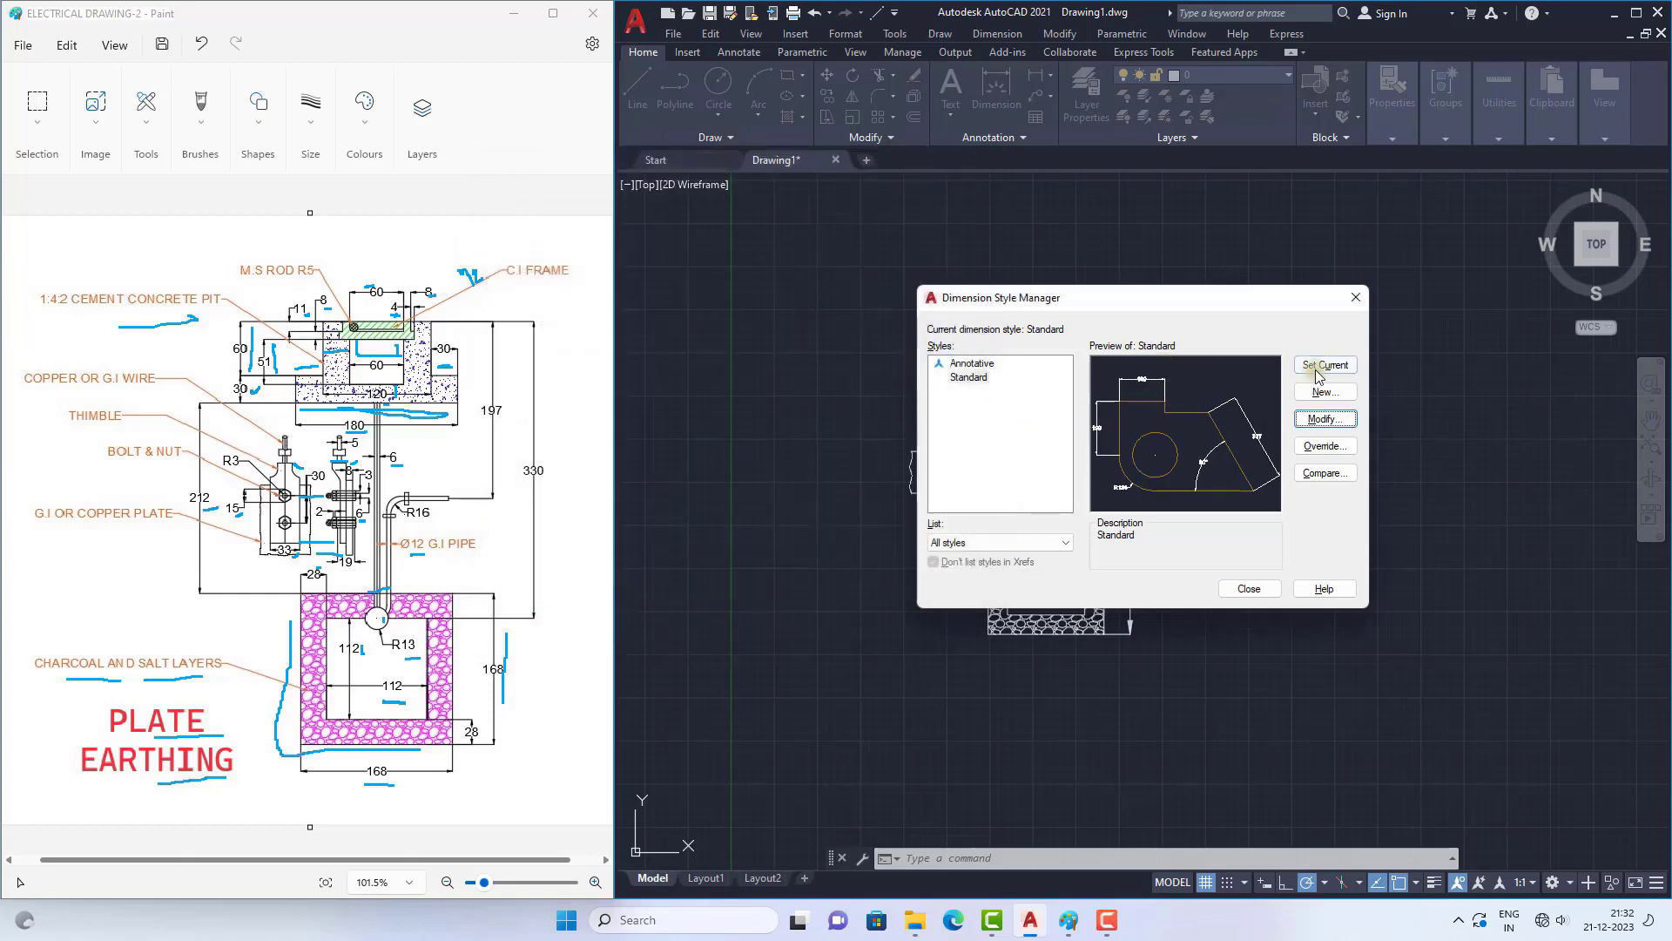
click(1324, 365)
click(1249, 588)
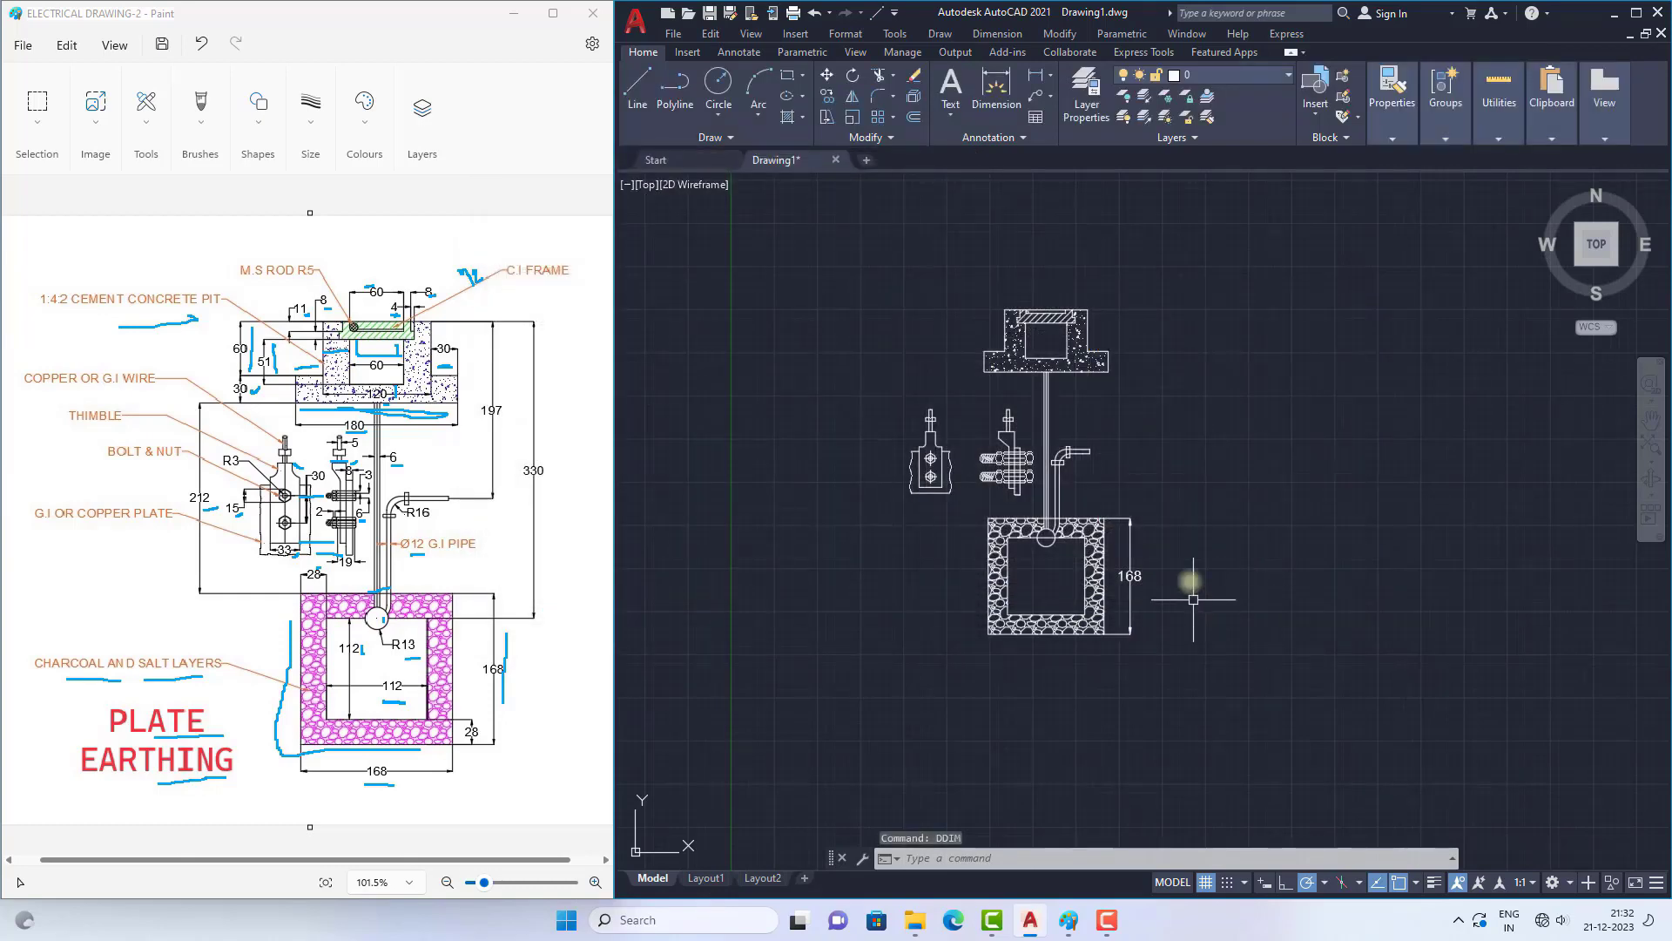
Step: Add a linear dimension for the outer square's width, placed below the charcoal and salt layers
scroll(1167, 486, up, 3)
scroll(1167, 486, down, 3)
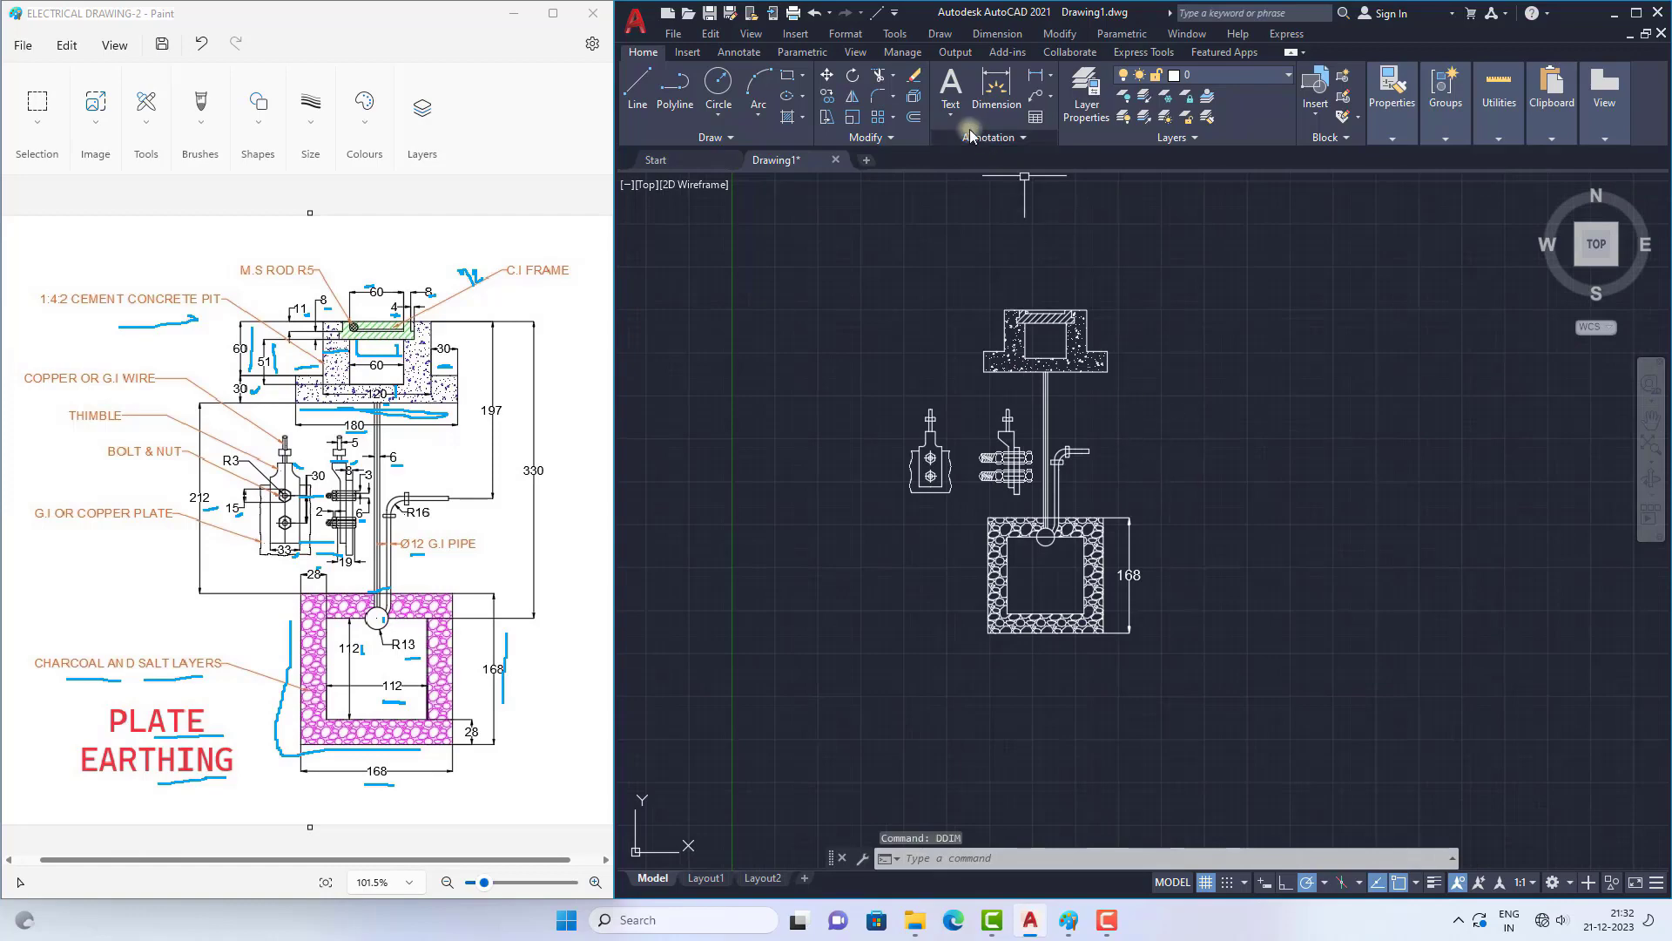
click(1037, 75)
scroll(1010, 671, up, 4)
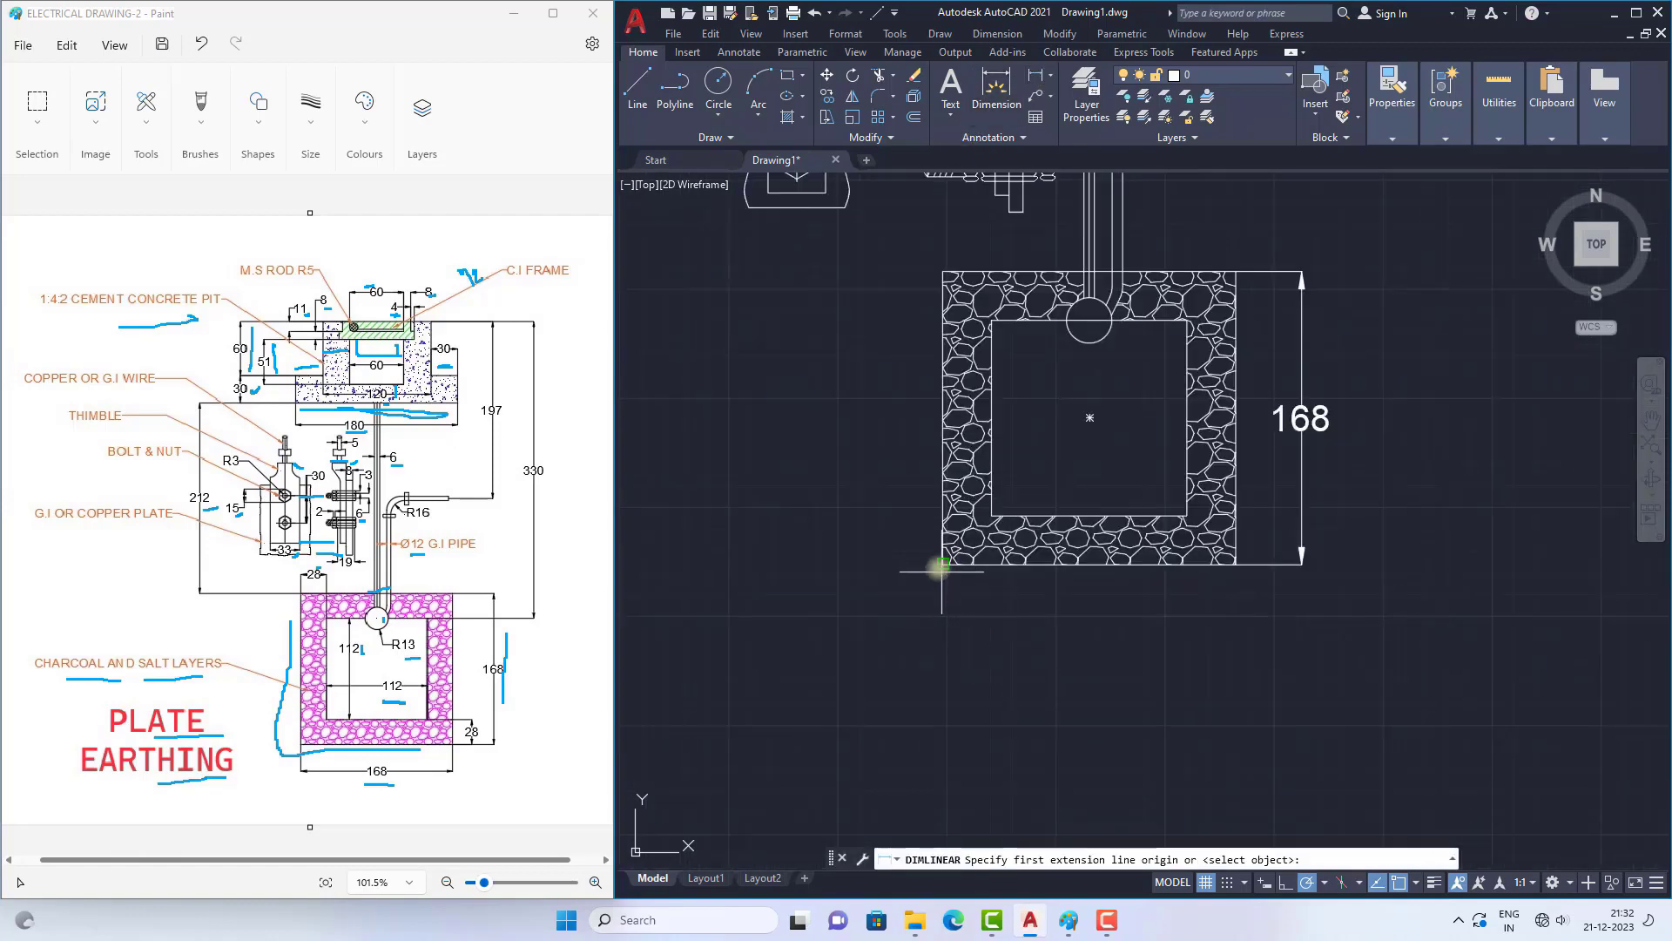
click(942, 564)
click(1236, 564)
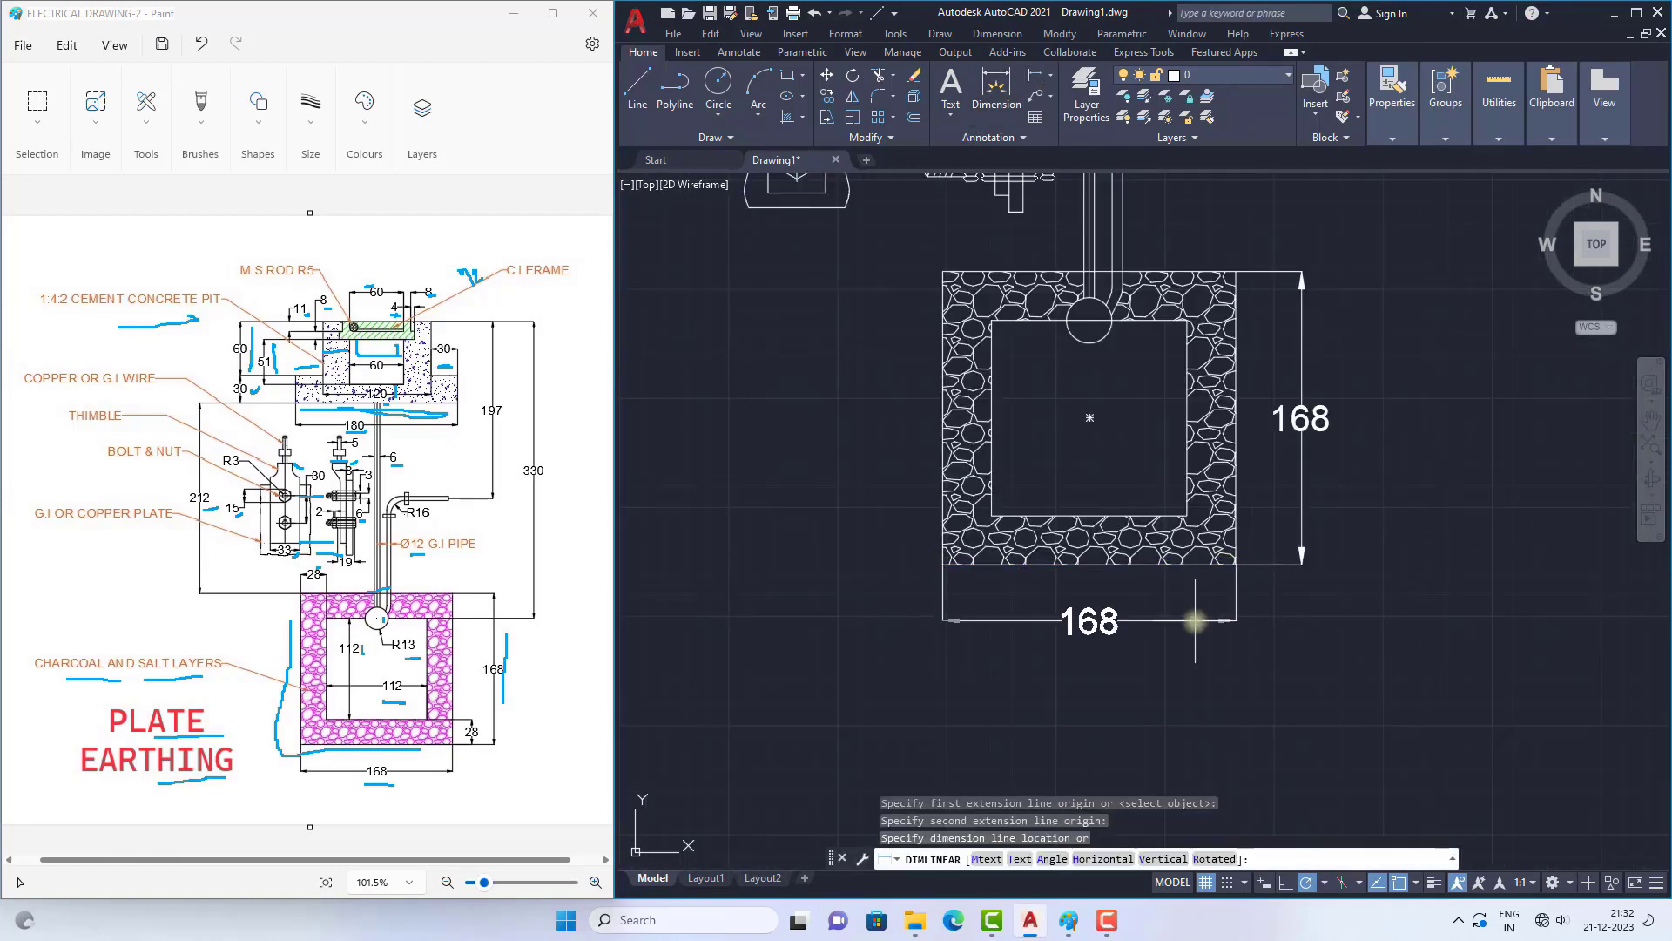
click(1193, 622)
Step: Dimension the thickness of the bottom charcoal and salt layer, placing it to the left of the square
click(1035, 78)
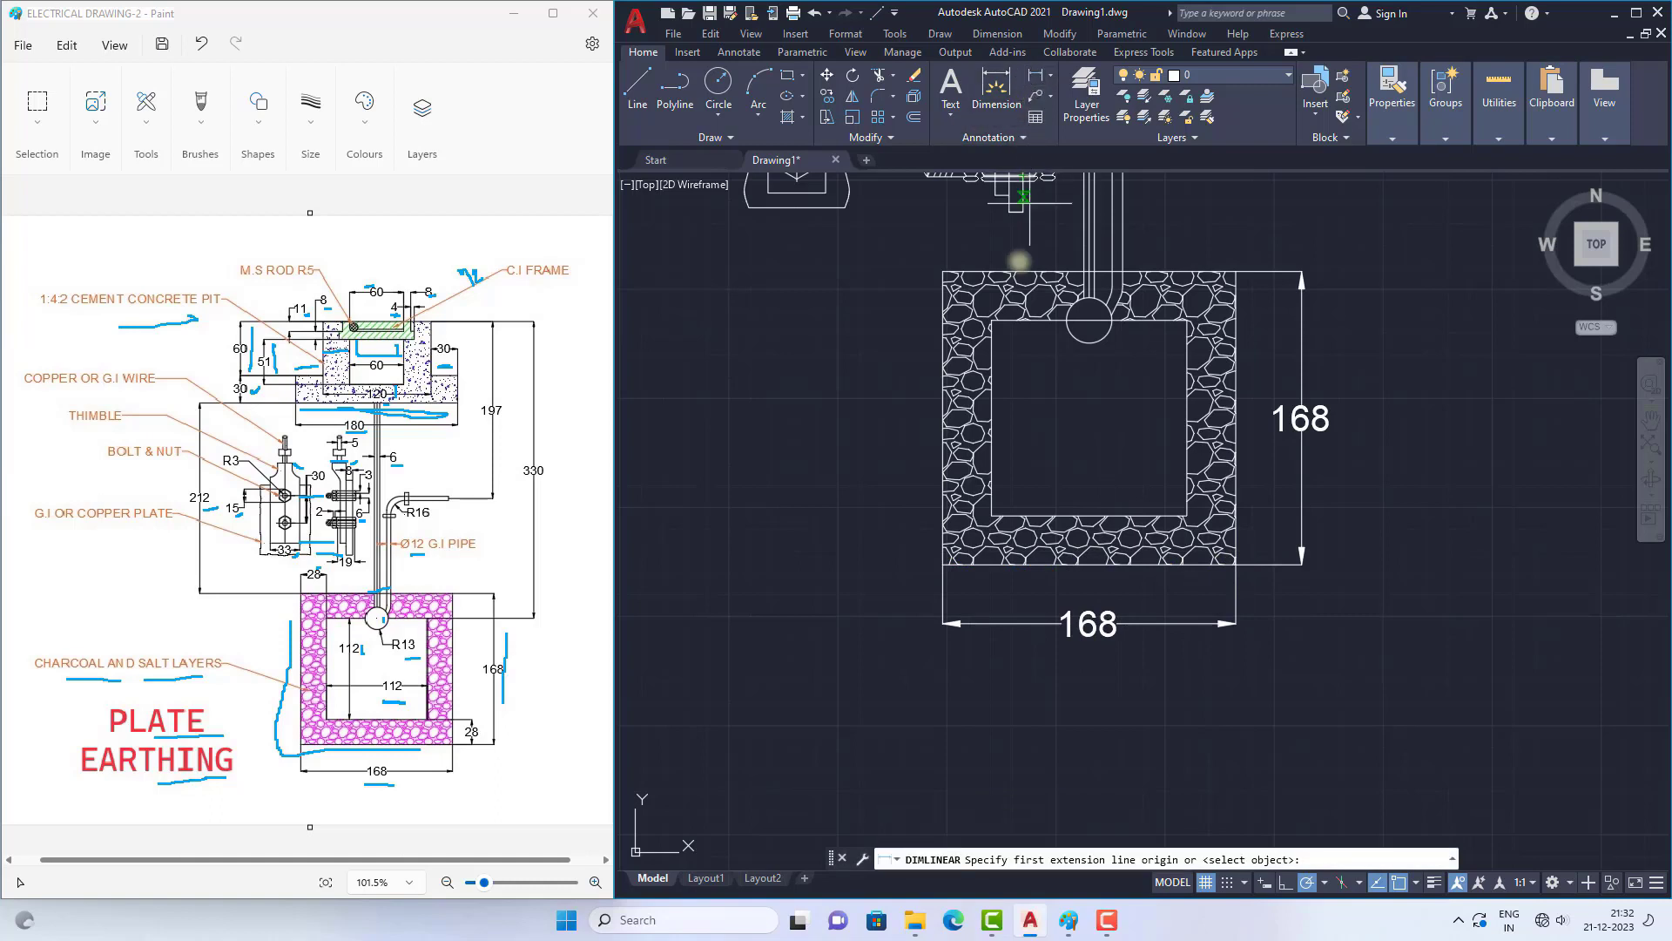
click(991, 514)
click(942, 564)
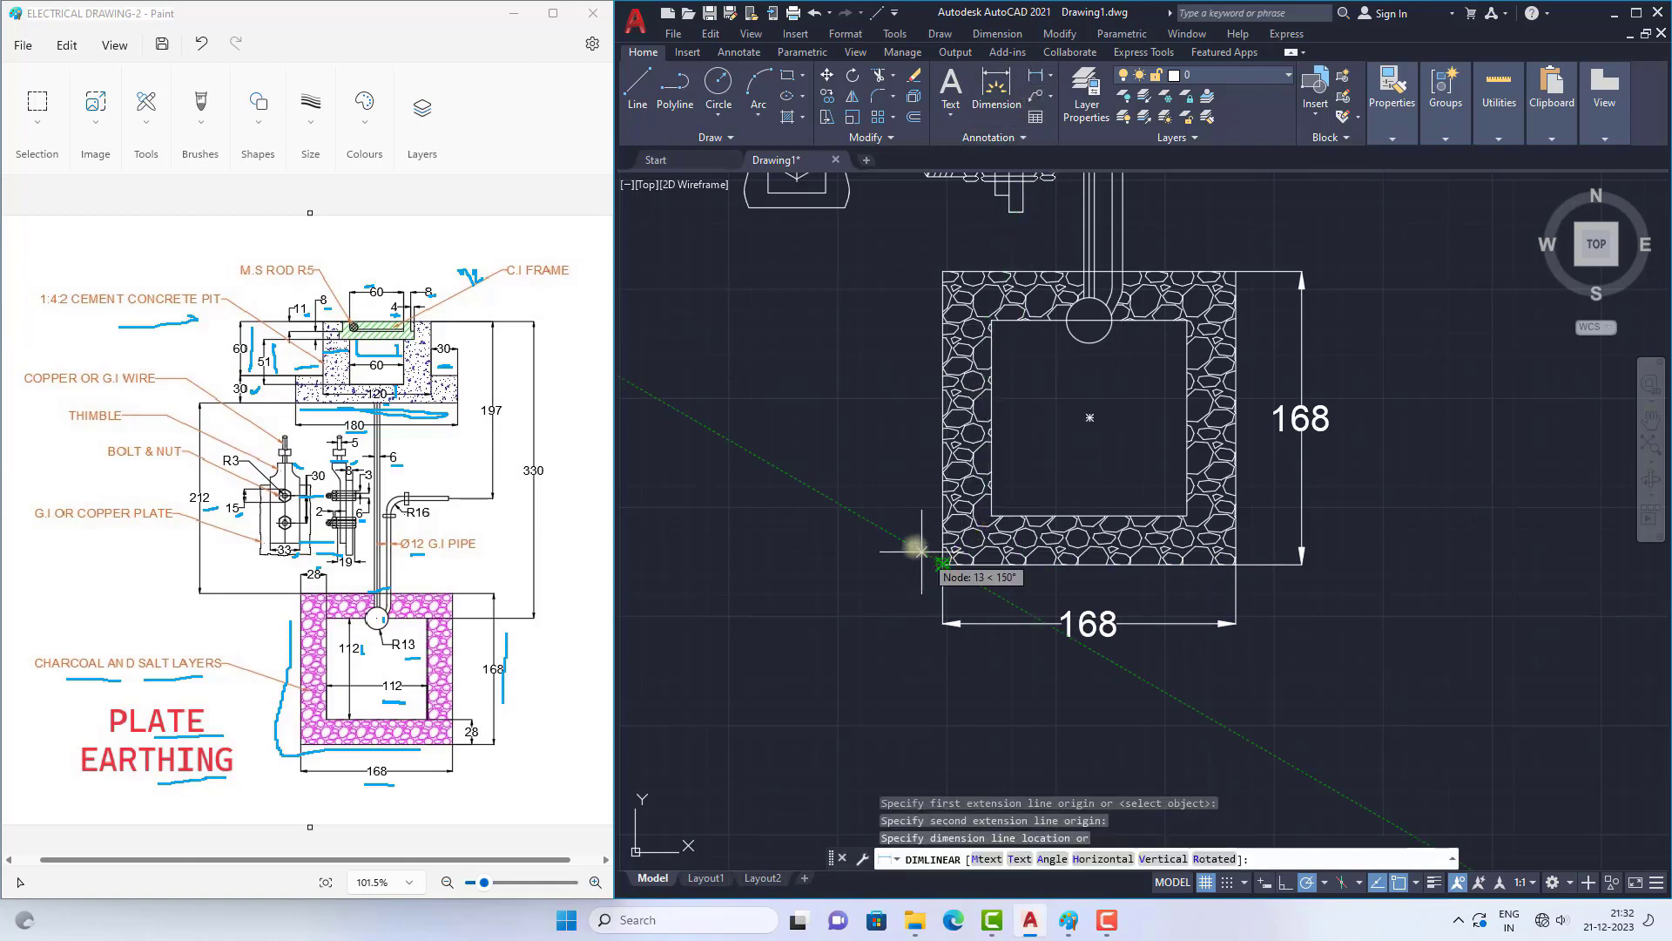
click(883, 535)
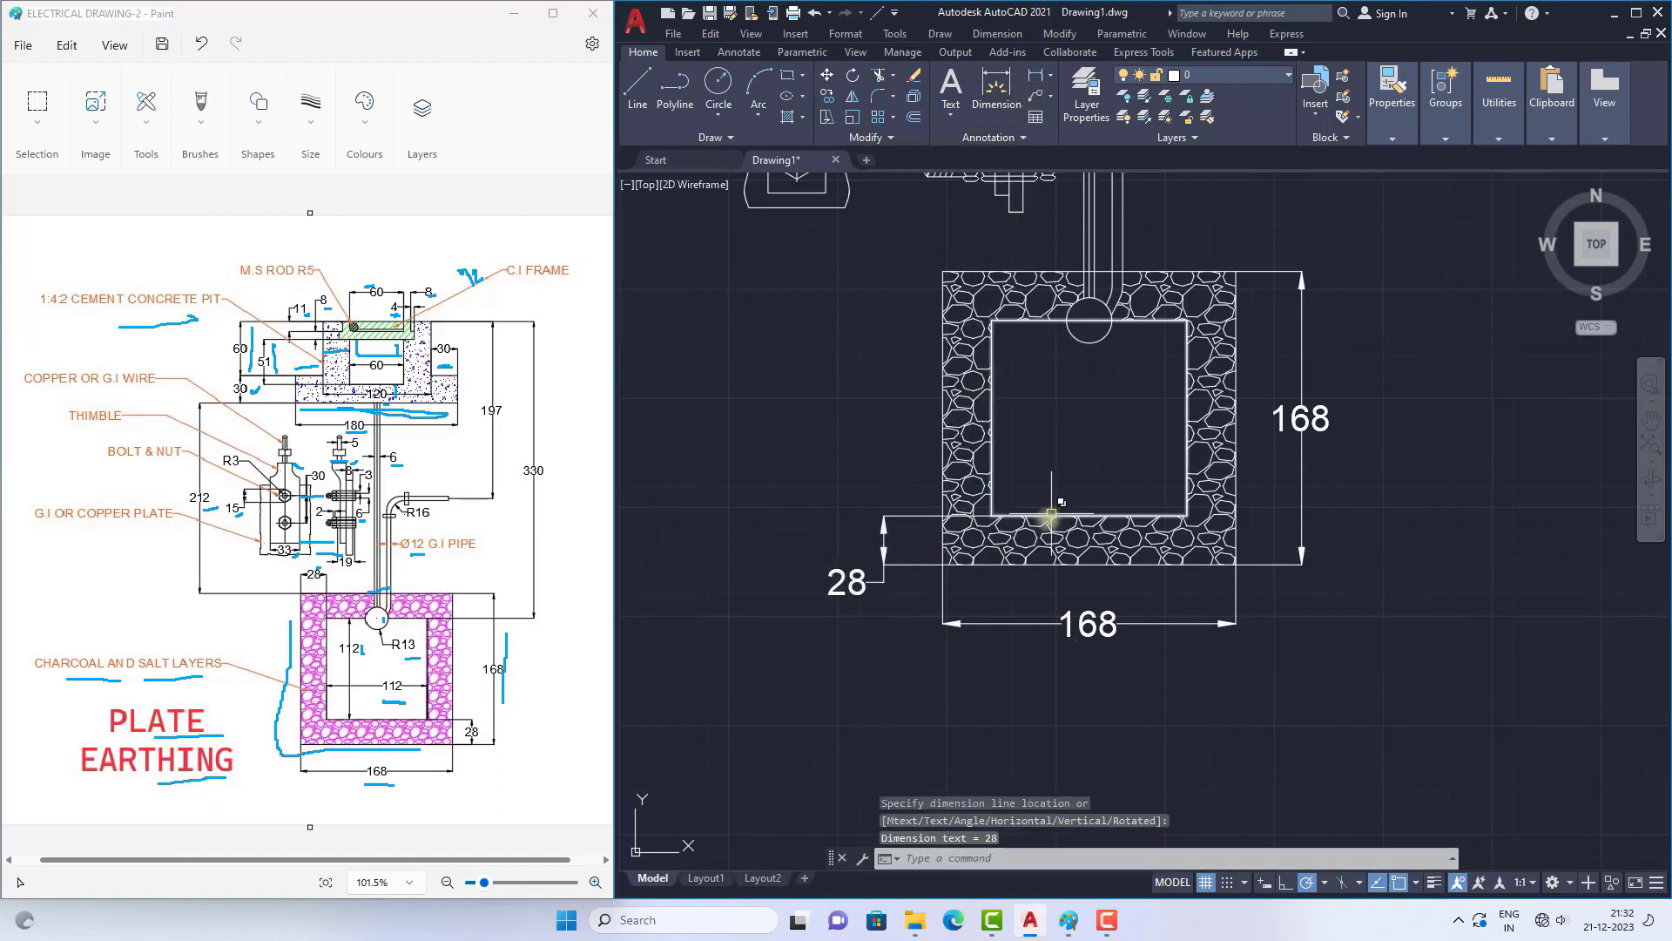
Step: Dimension the vertical distance from the concrete pit's underside to the outer square's top edge, placed on the right
scroll(960, 549, down, 3)
key(Return)
scroll(962, 361, down, 2)
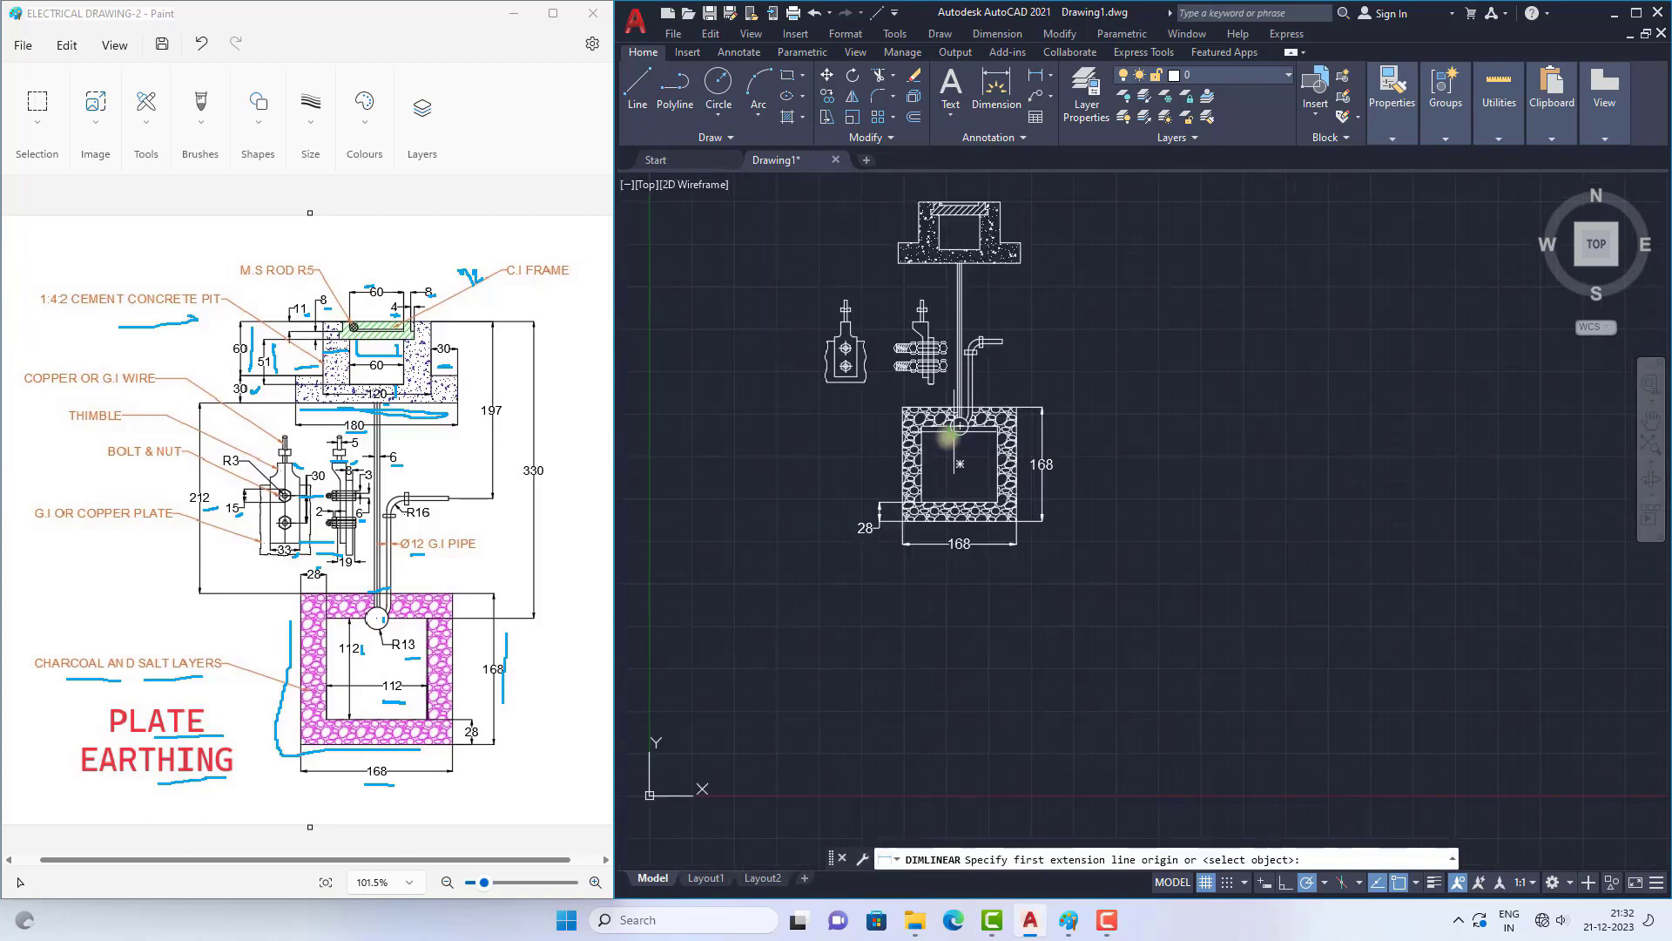
scroll(981, 265, up, 4)
click(1079, 257)
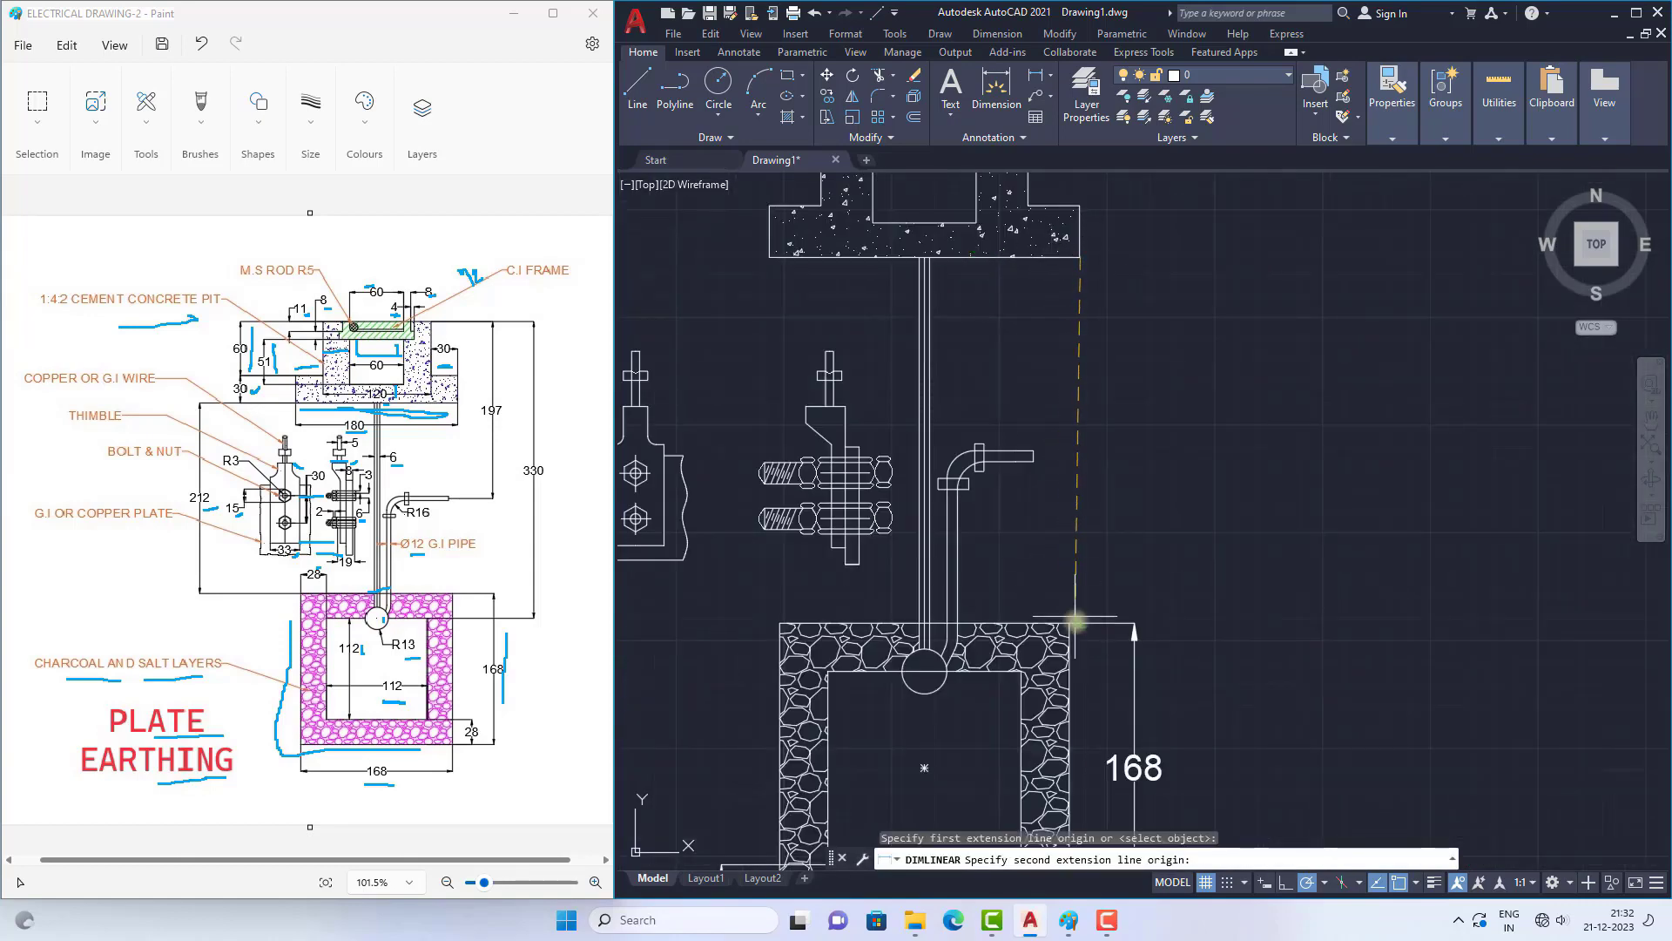
click(1070, 623)
click(1191, 540)
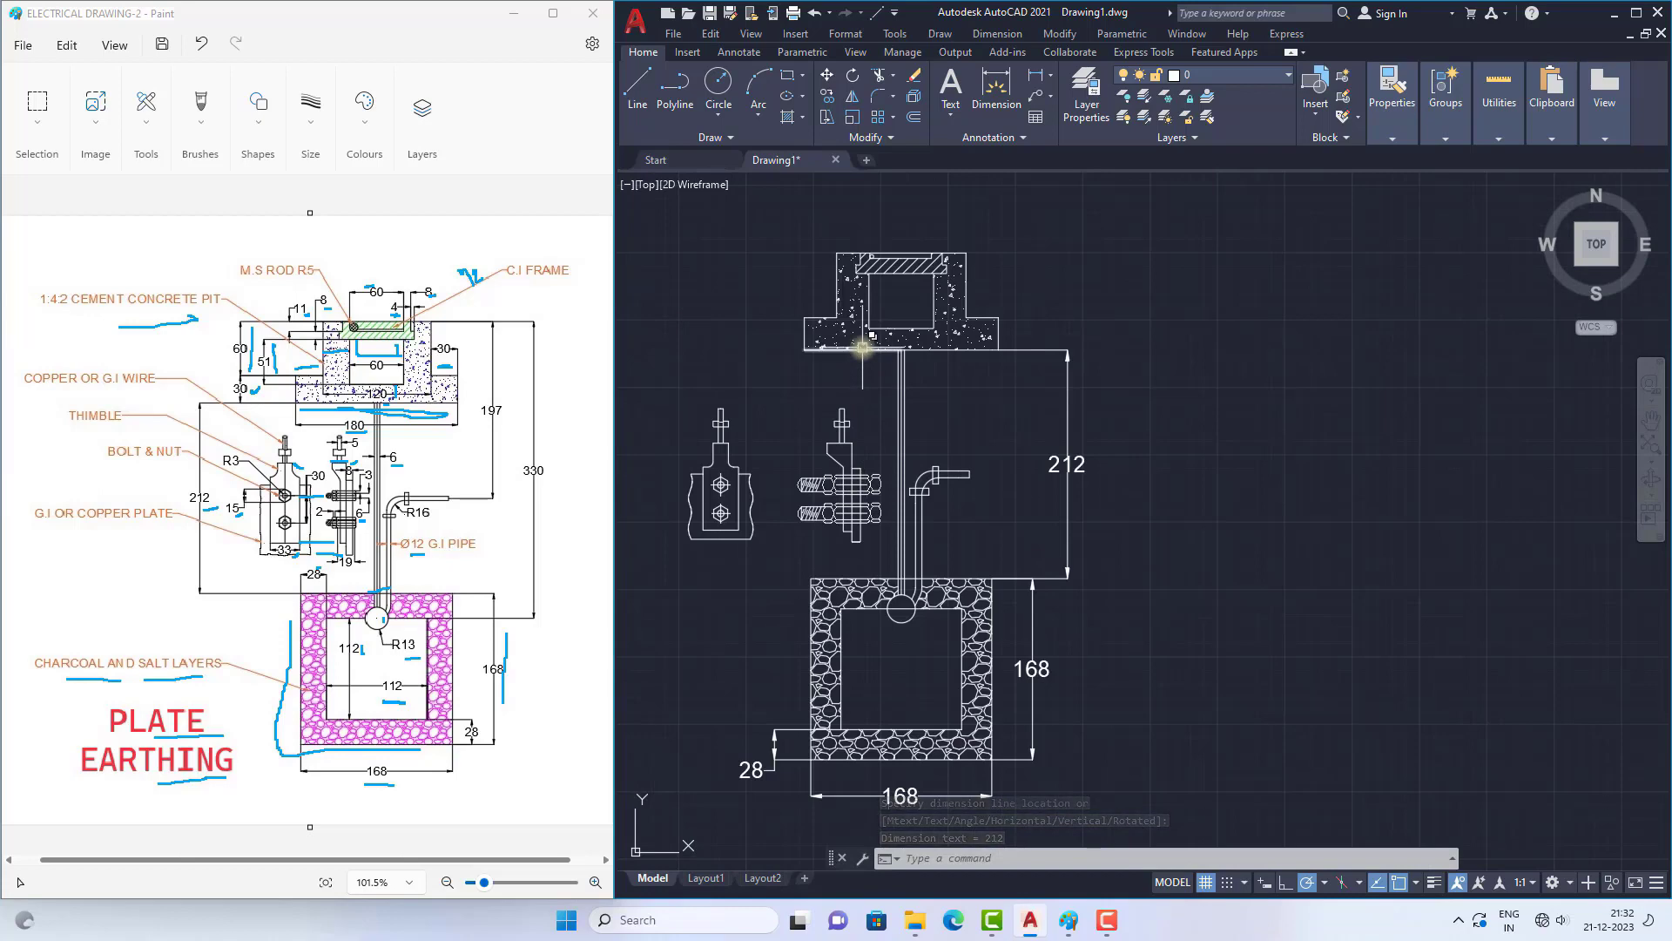
Step: Dimension the height of the concrete pit's wide base on its right side and select the dimension's text
scroll(864, 313, down, 1)
scroll(870, 280, up, 3)
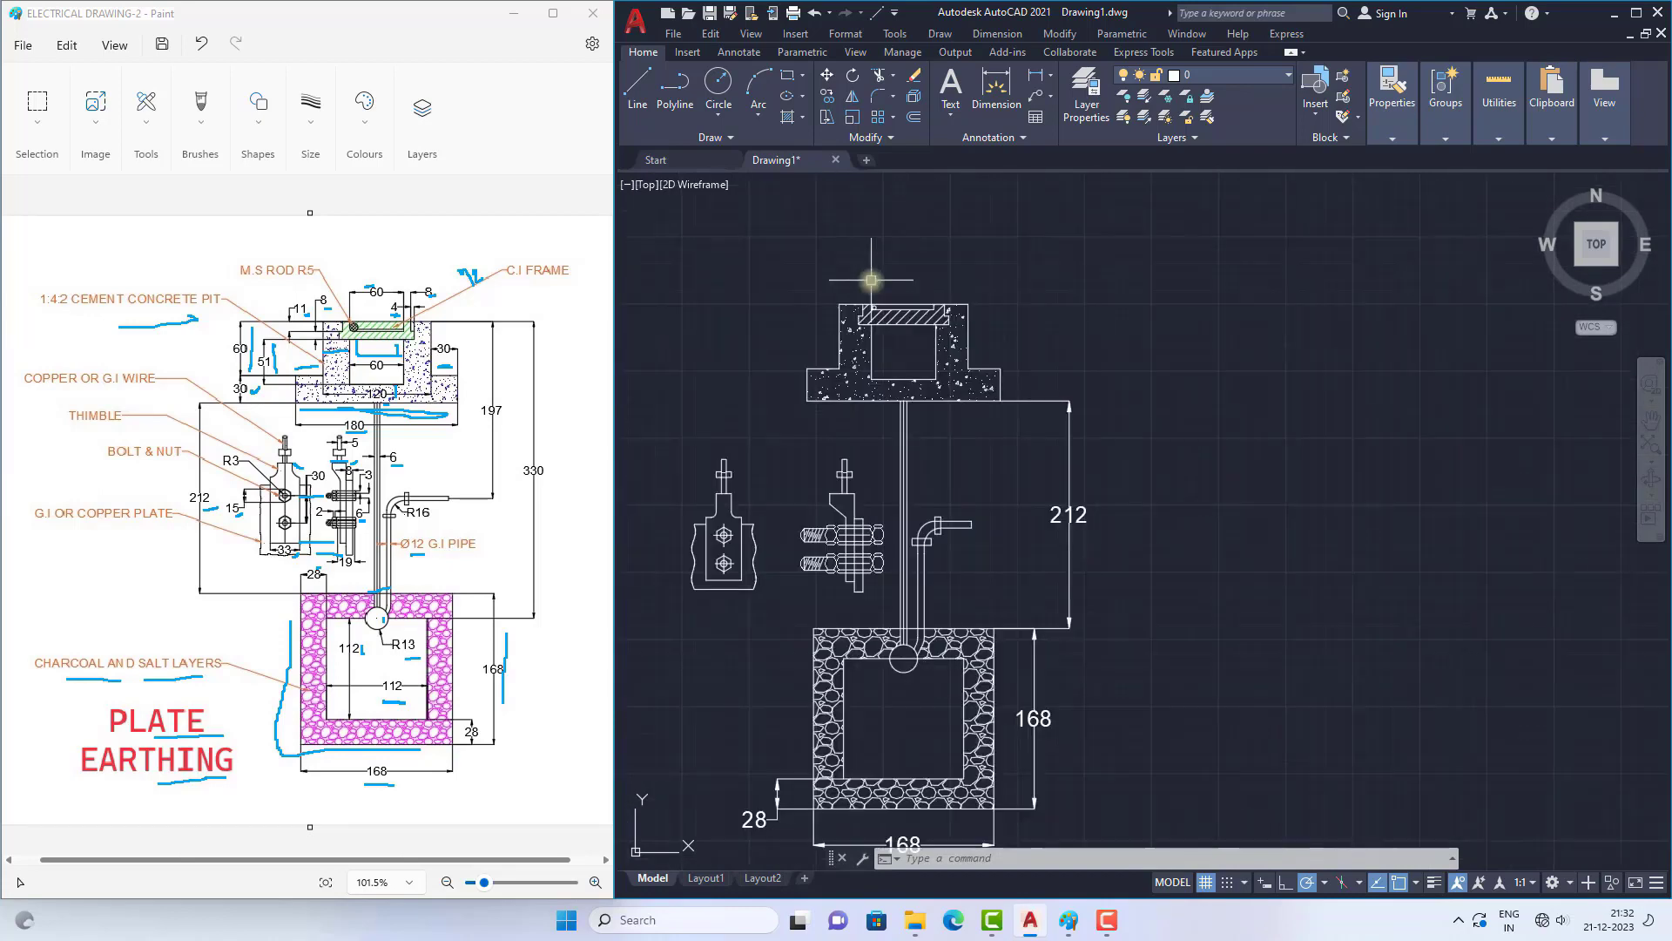
click(1036, 75)
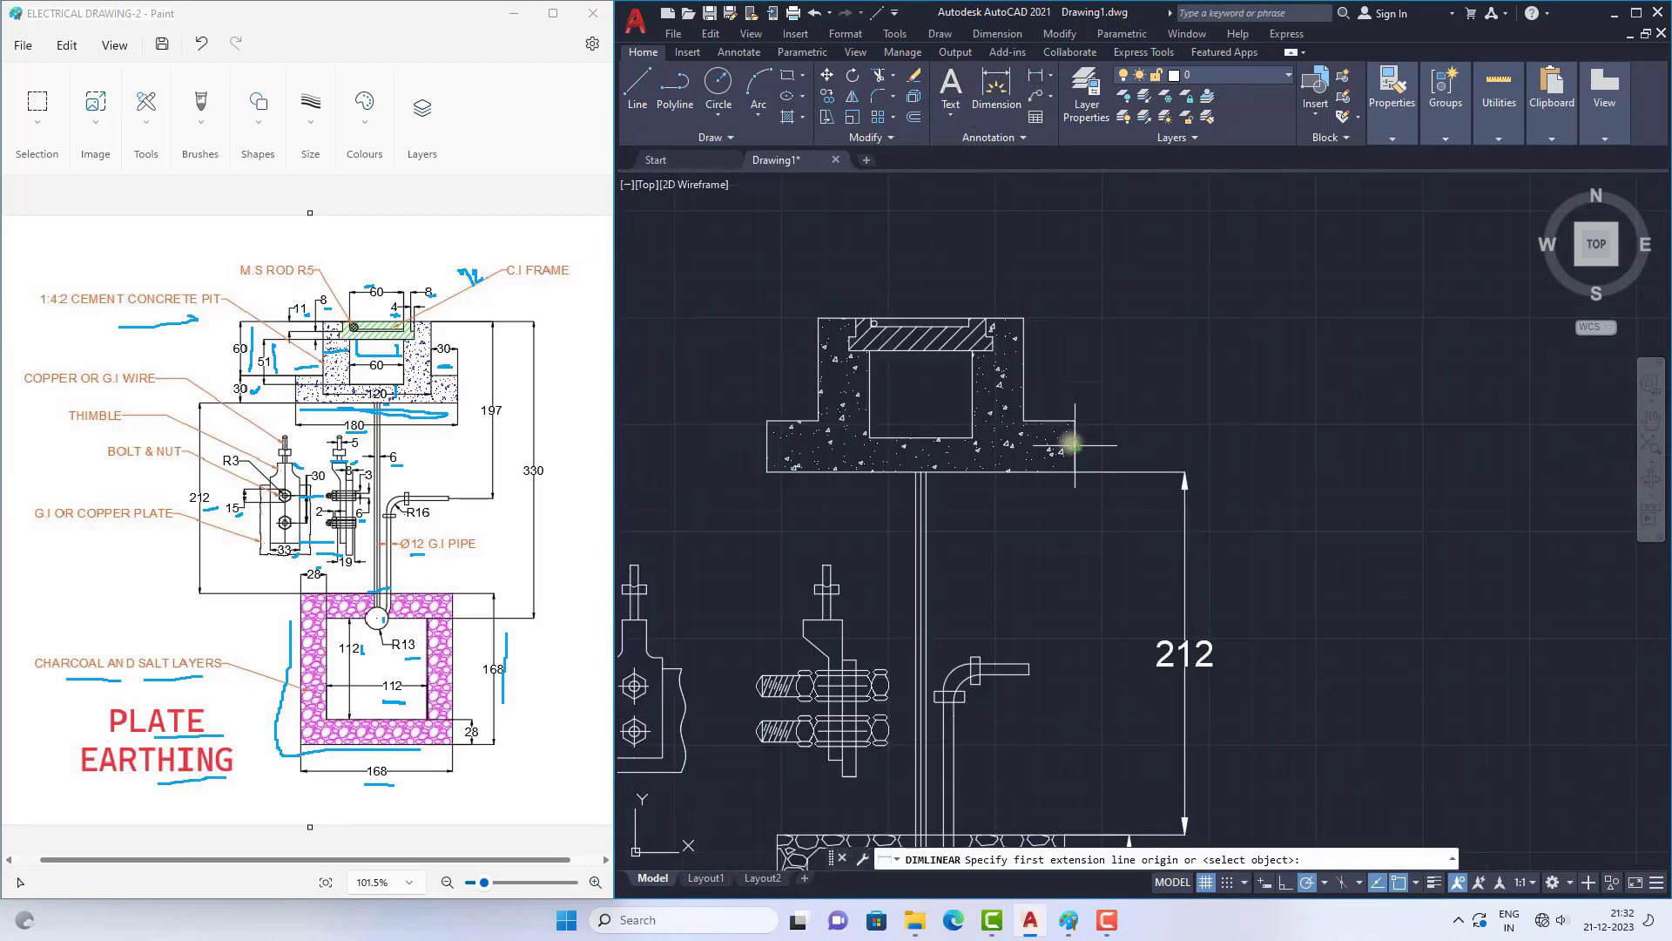
click(1074, 472)
click(1074, 472)
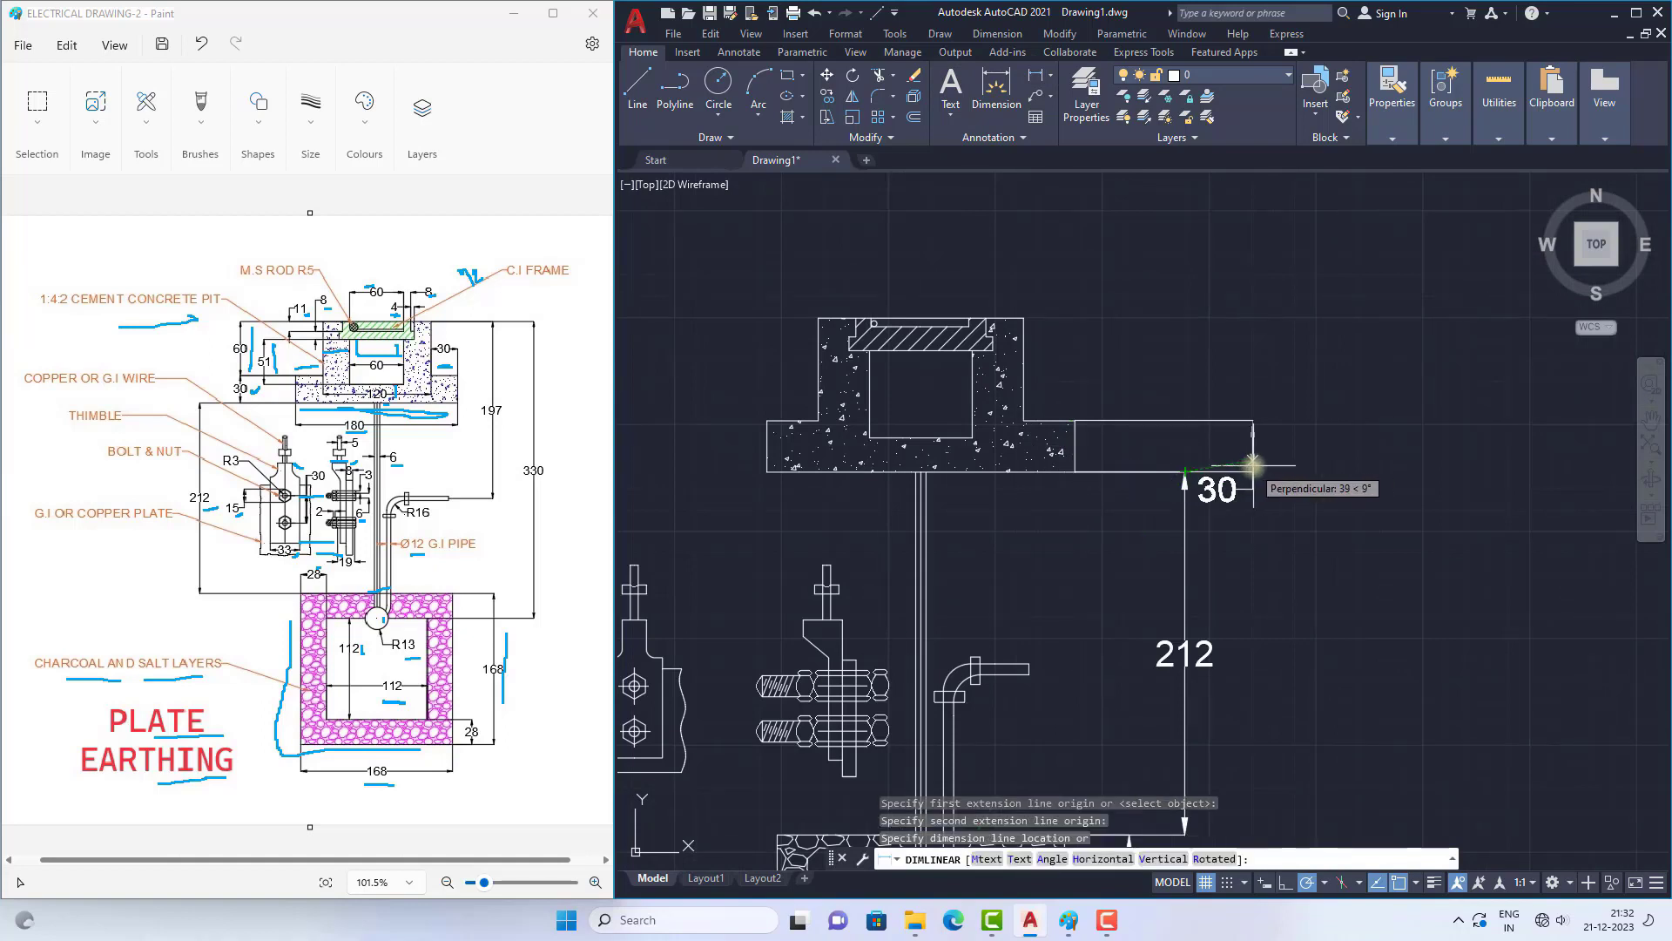
click(1193, 460)
click(1170, 507)
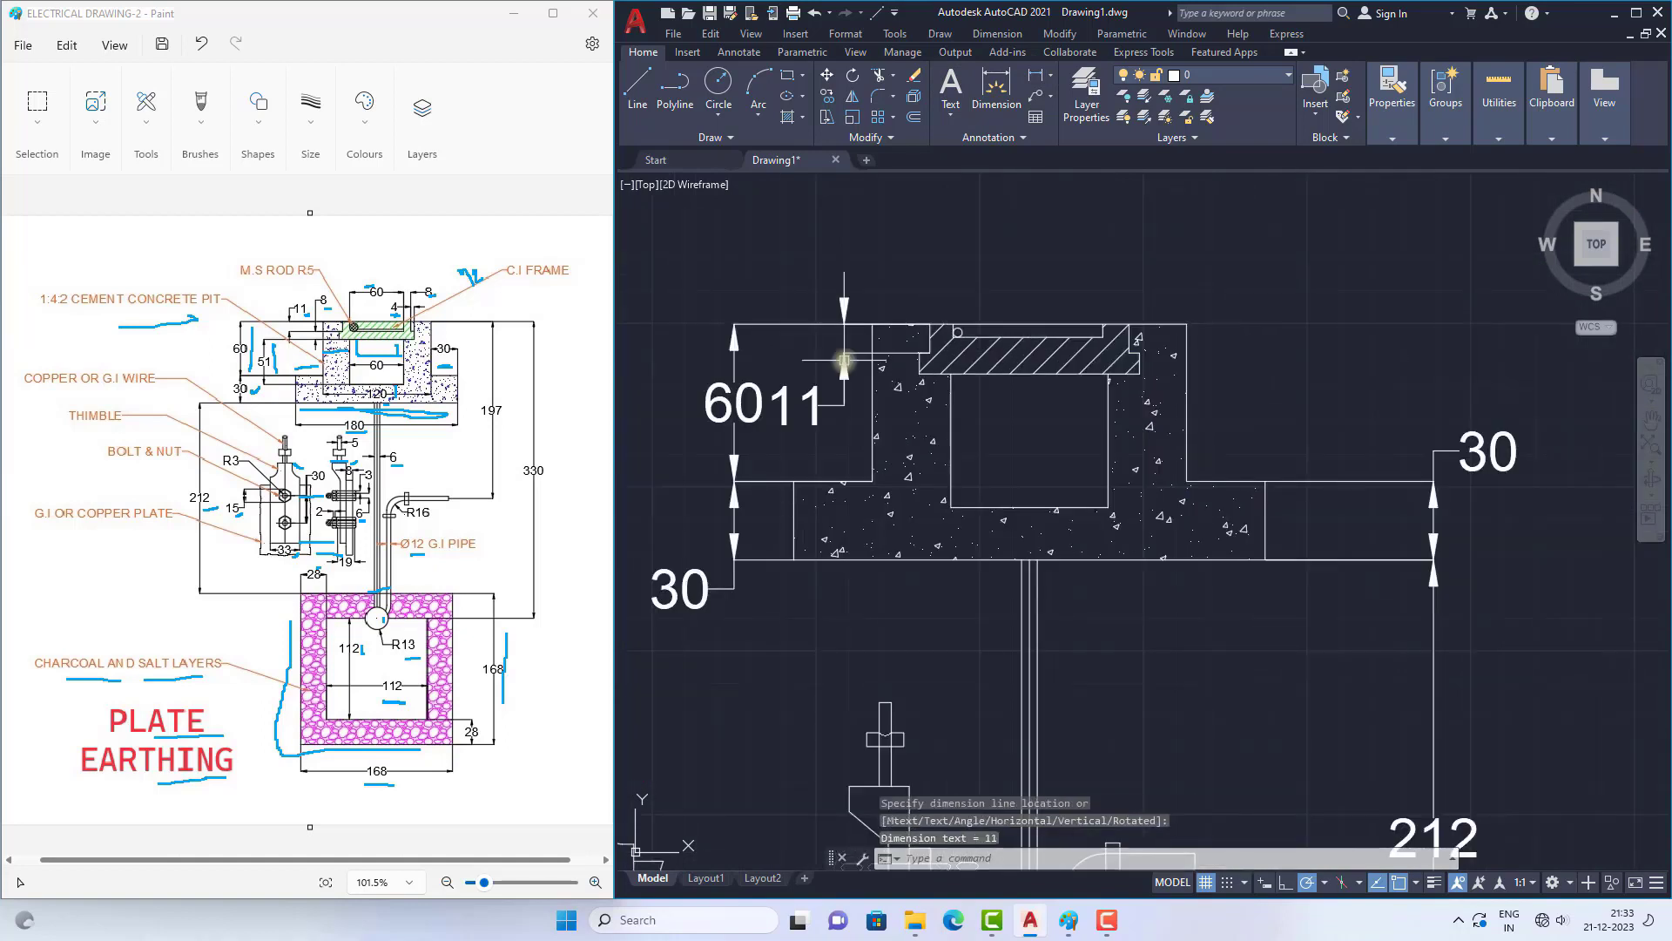
Step: Move the text of the 11 dimension above its arrows, clear of the 60 dimension
click(799, 401)
click(788, 406)
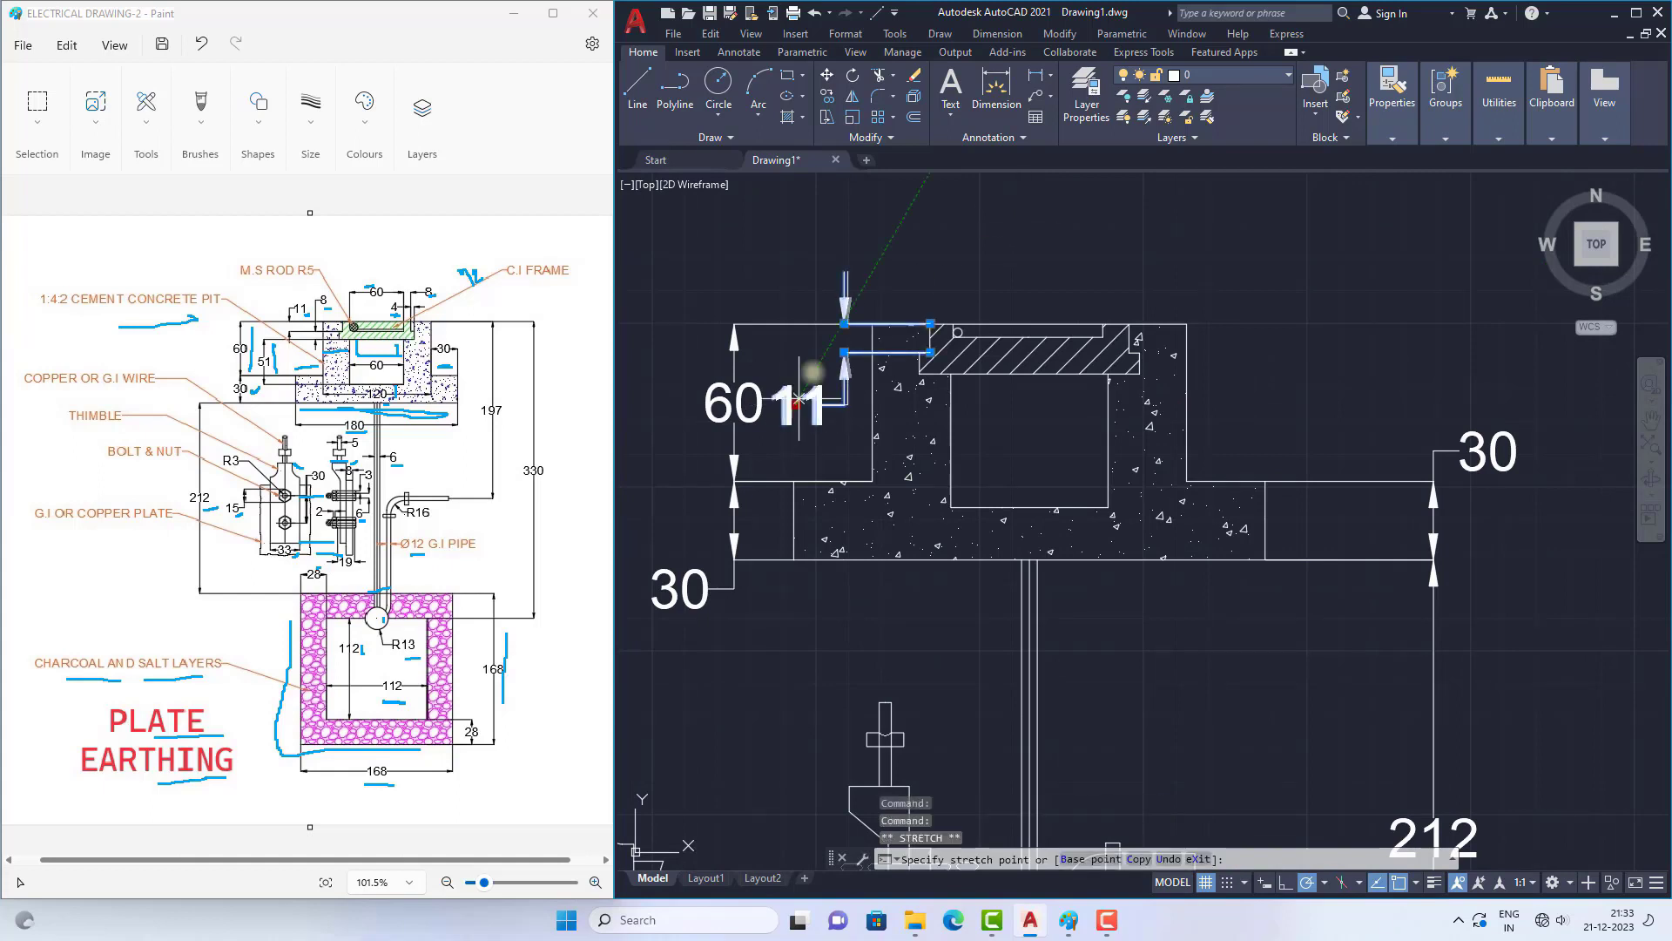
click(873, 263)
key(Escape)
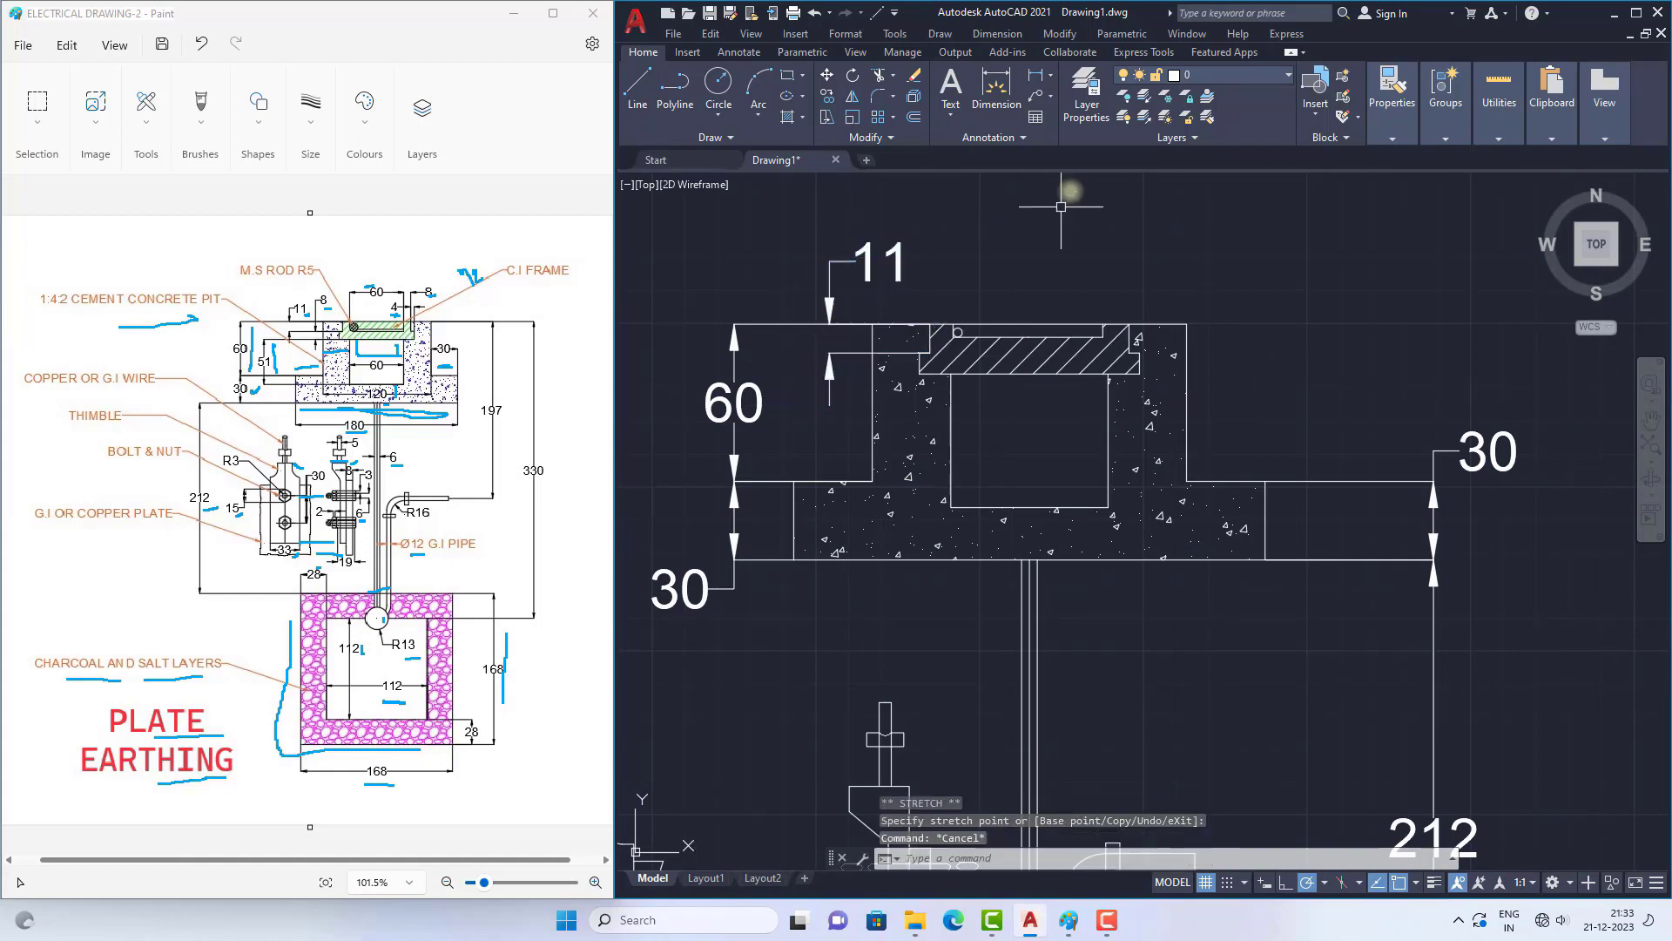
Step: Dimension the height of the hatched frame's lower step on the right and move the text above its arrows
click(1038, 80)
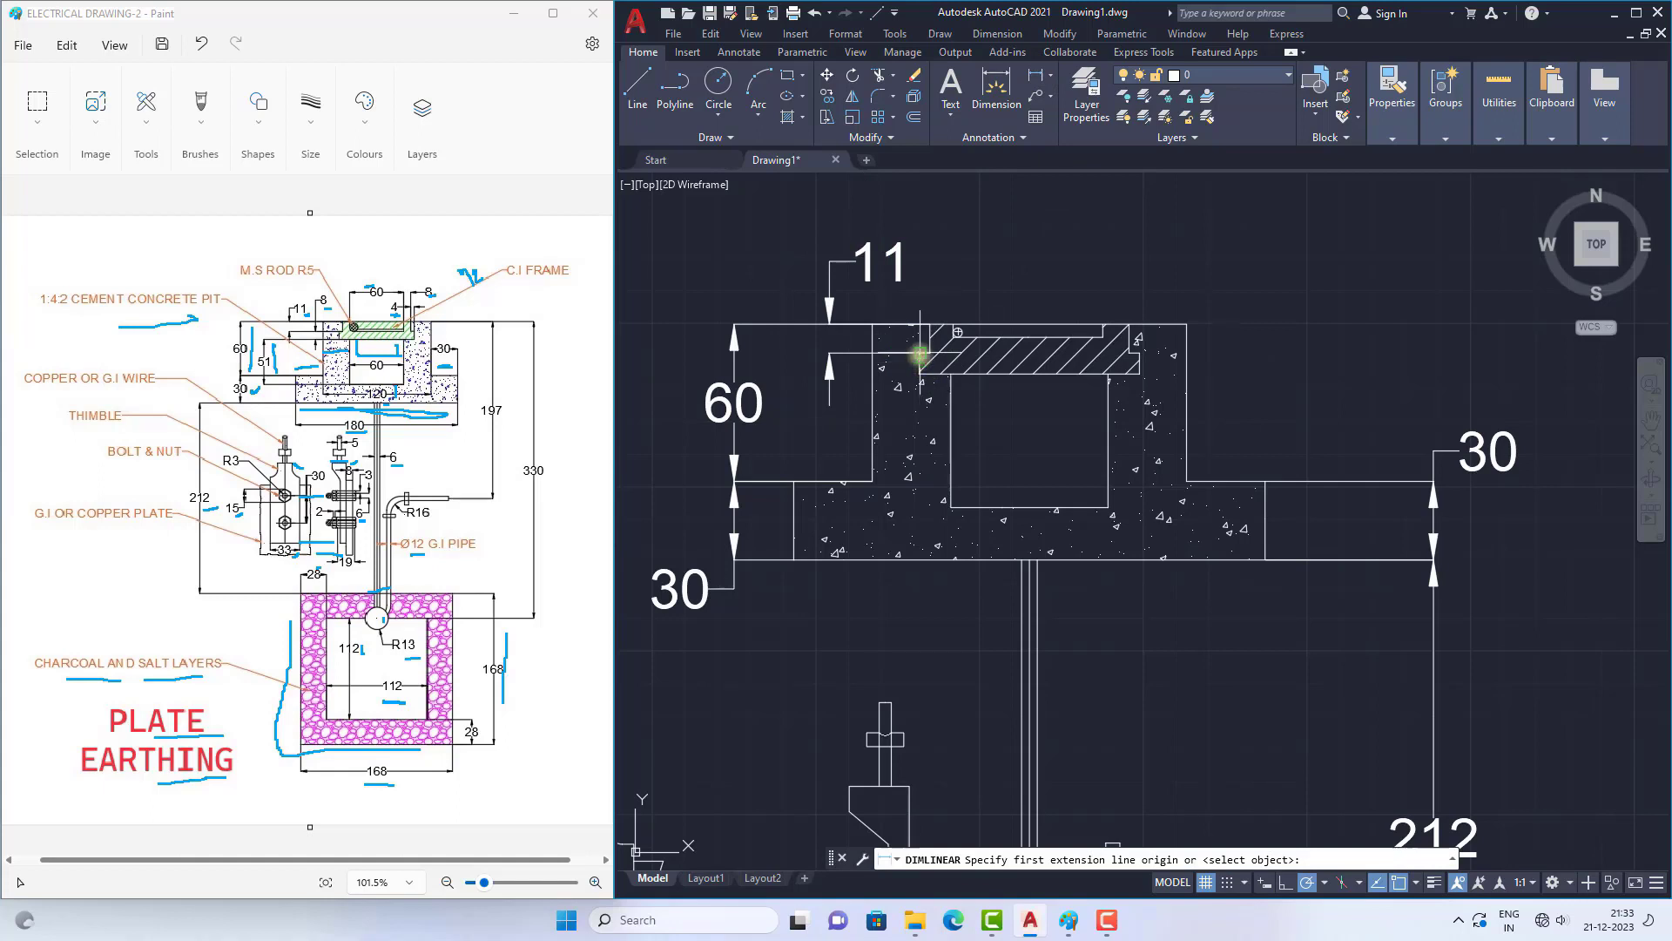
click(1140, 351)
click(1139, 373)
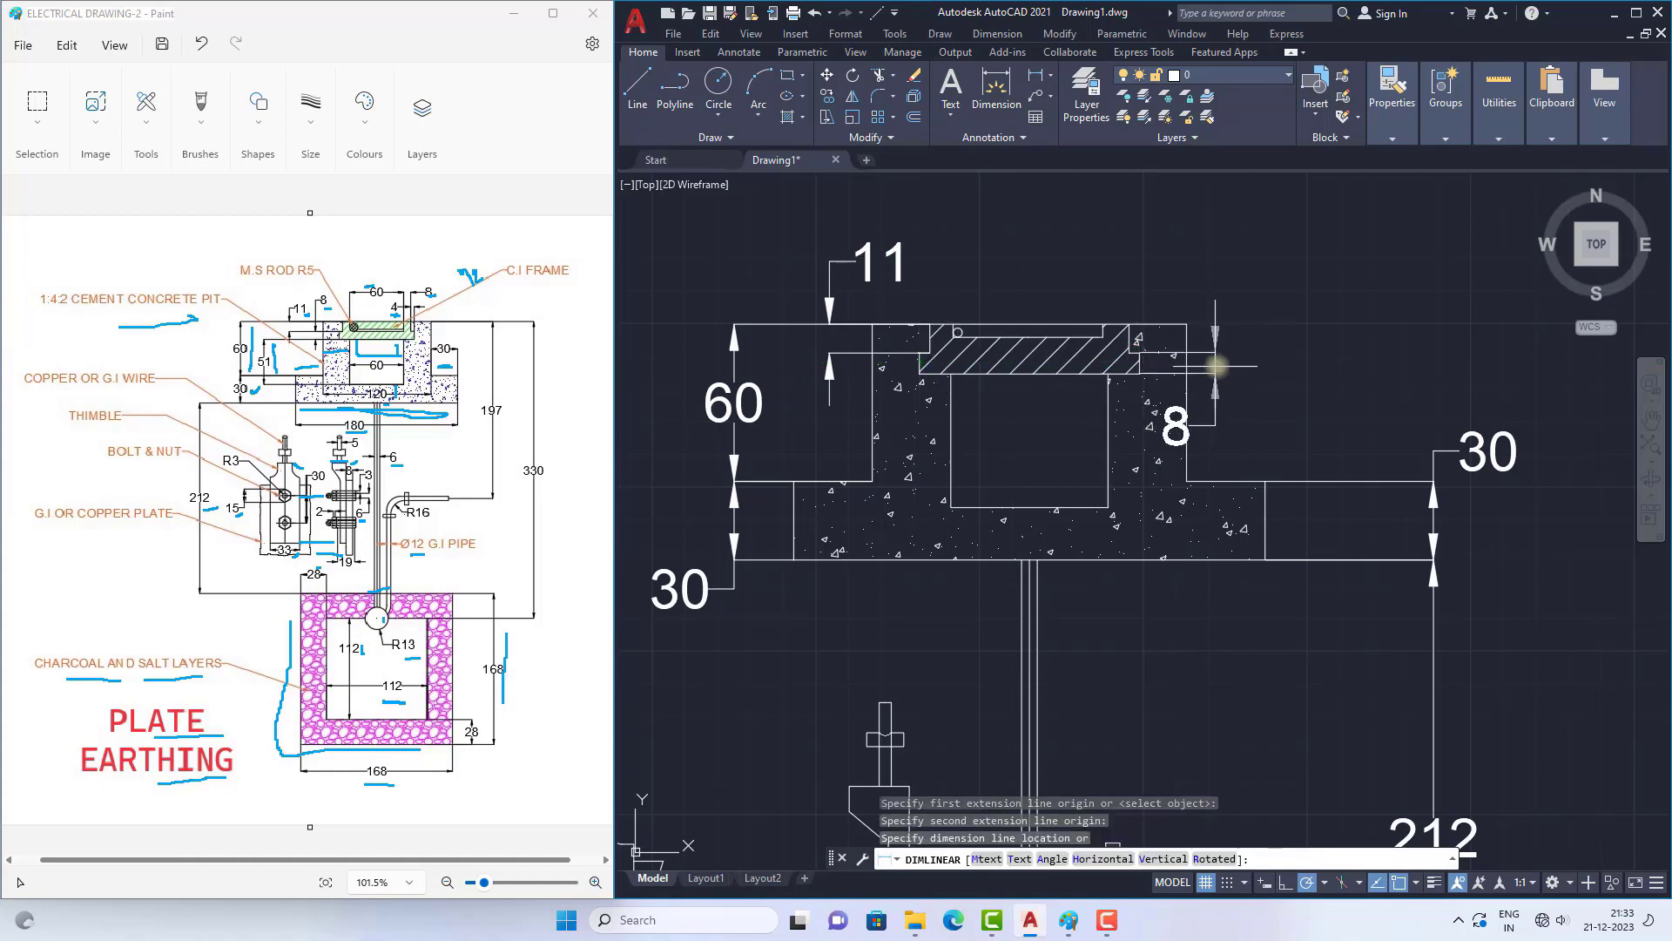
click(1222, 431)
click(1222, 431)
click(1213, 427)
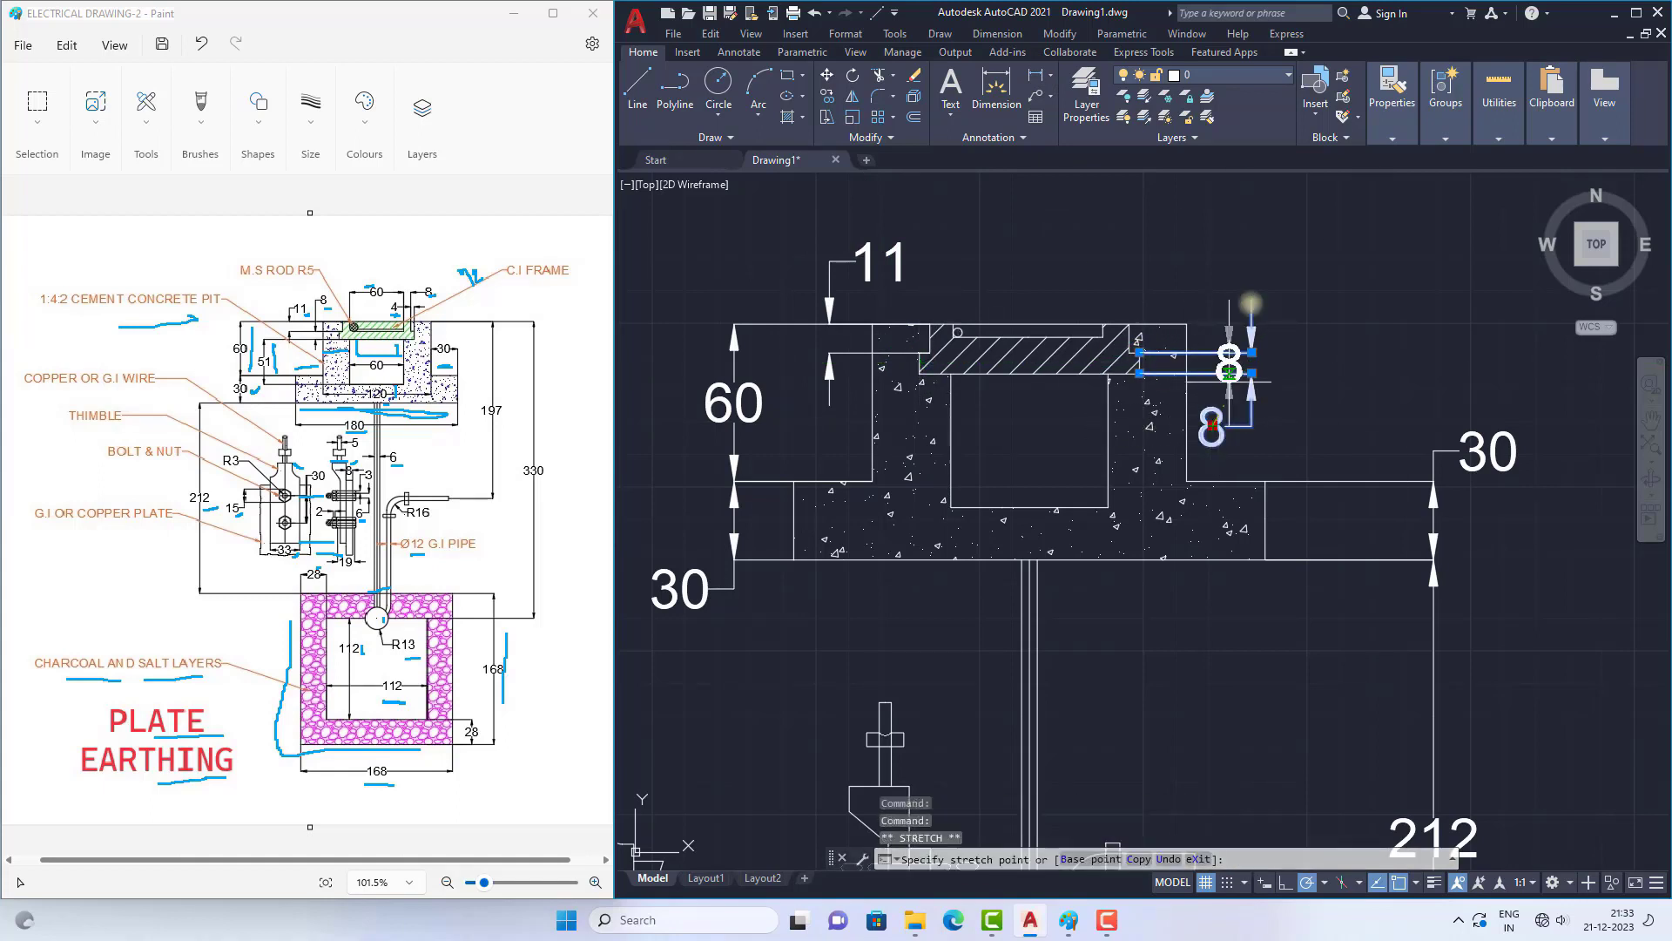
key(Escape)
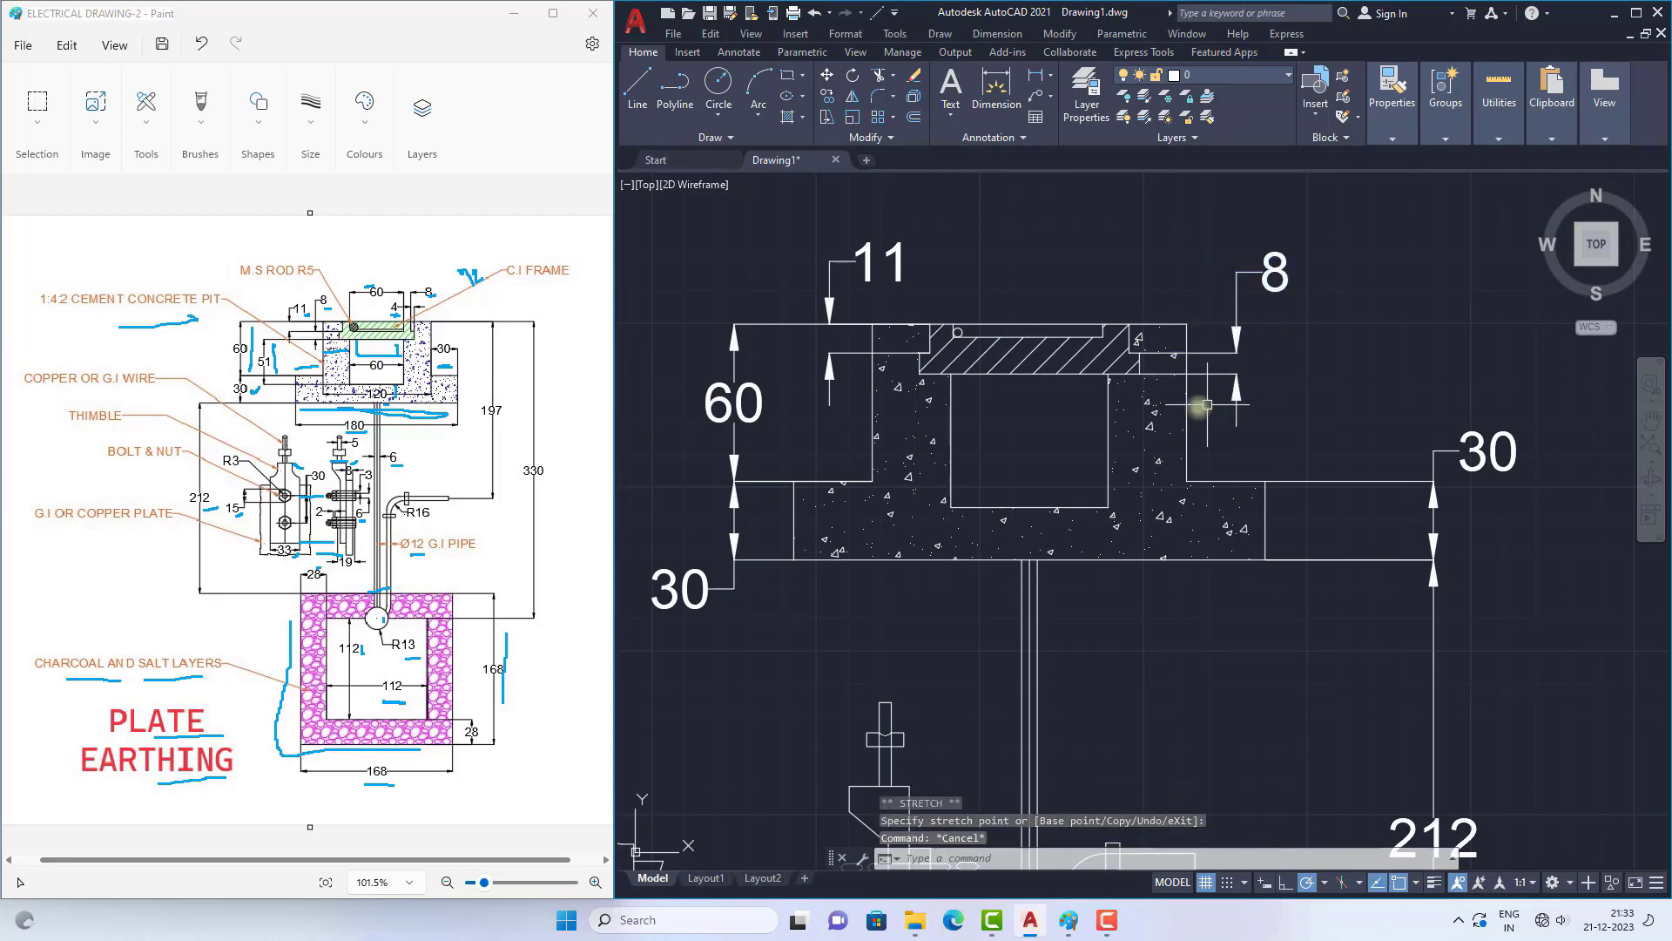
Step: Move only the text of the 120 width dimension to the left of the vertical pipe lines
scroll(1088, 418, down, 2)
click(1035, 84)
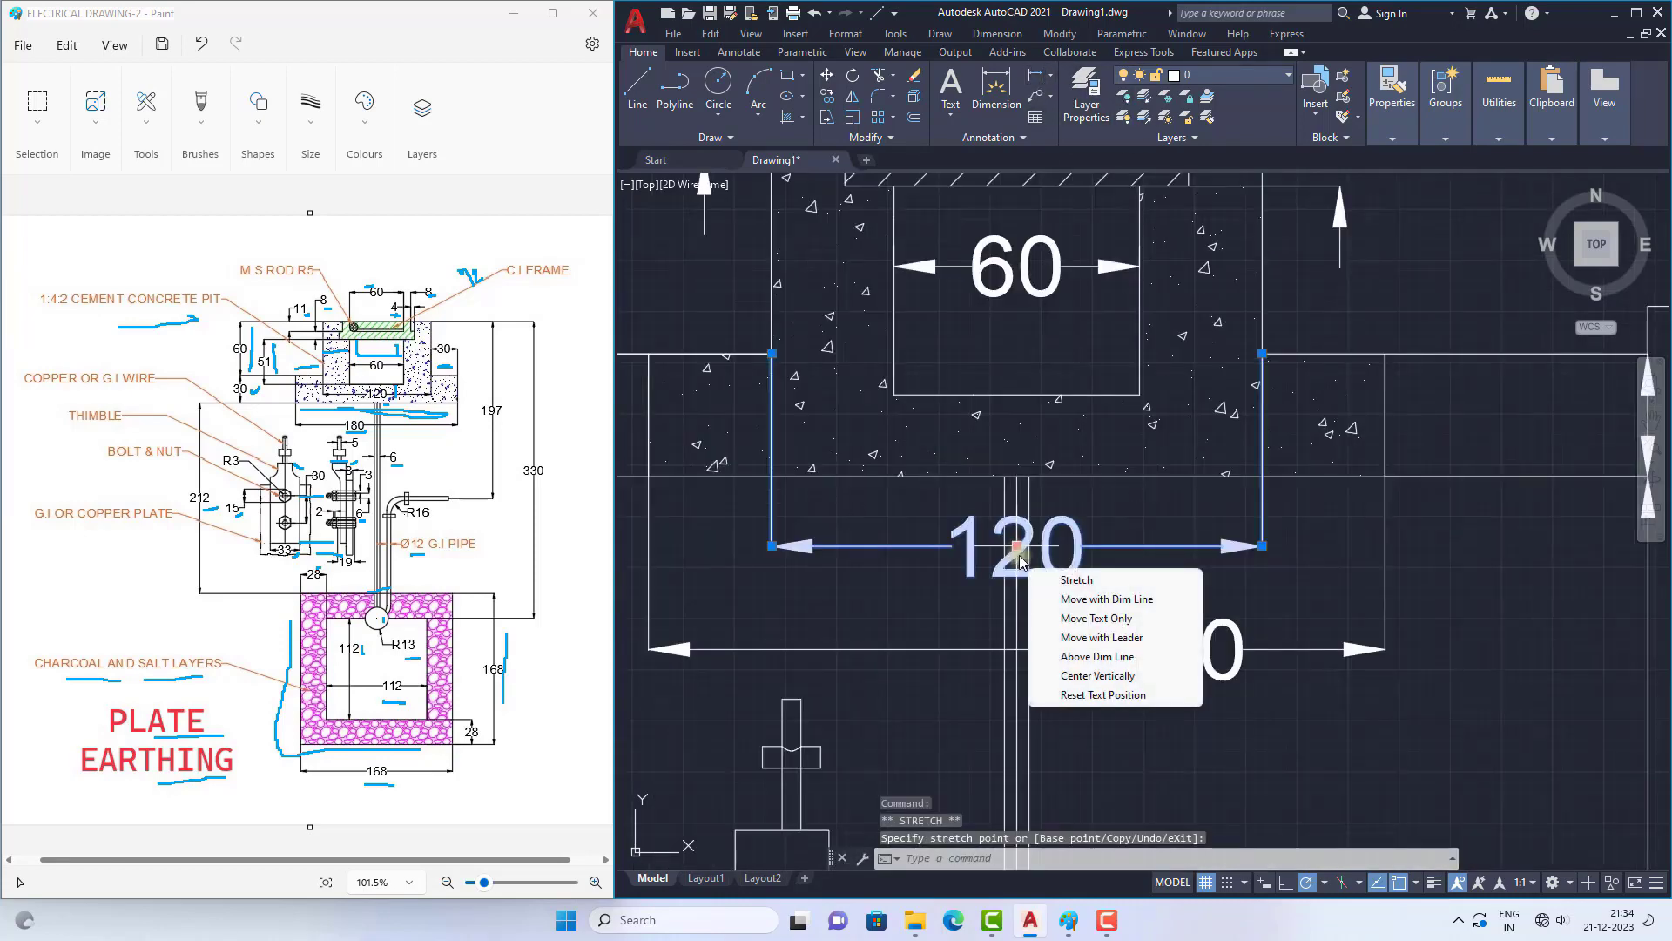
click(1088, 619)
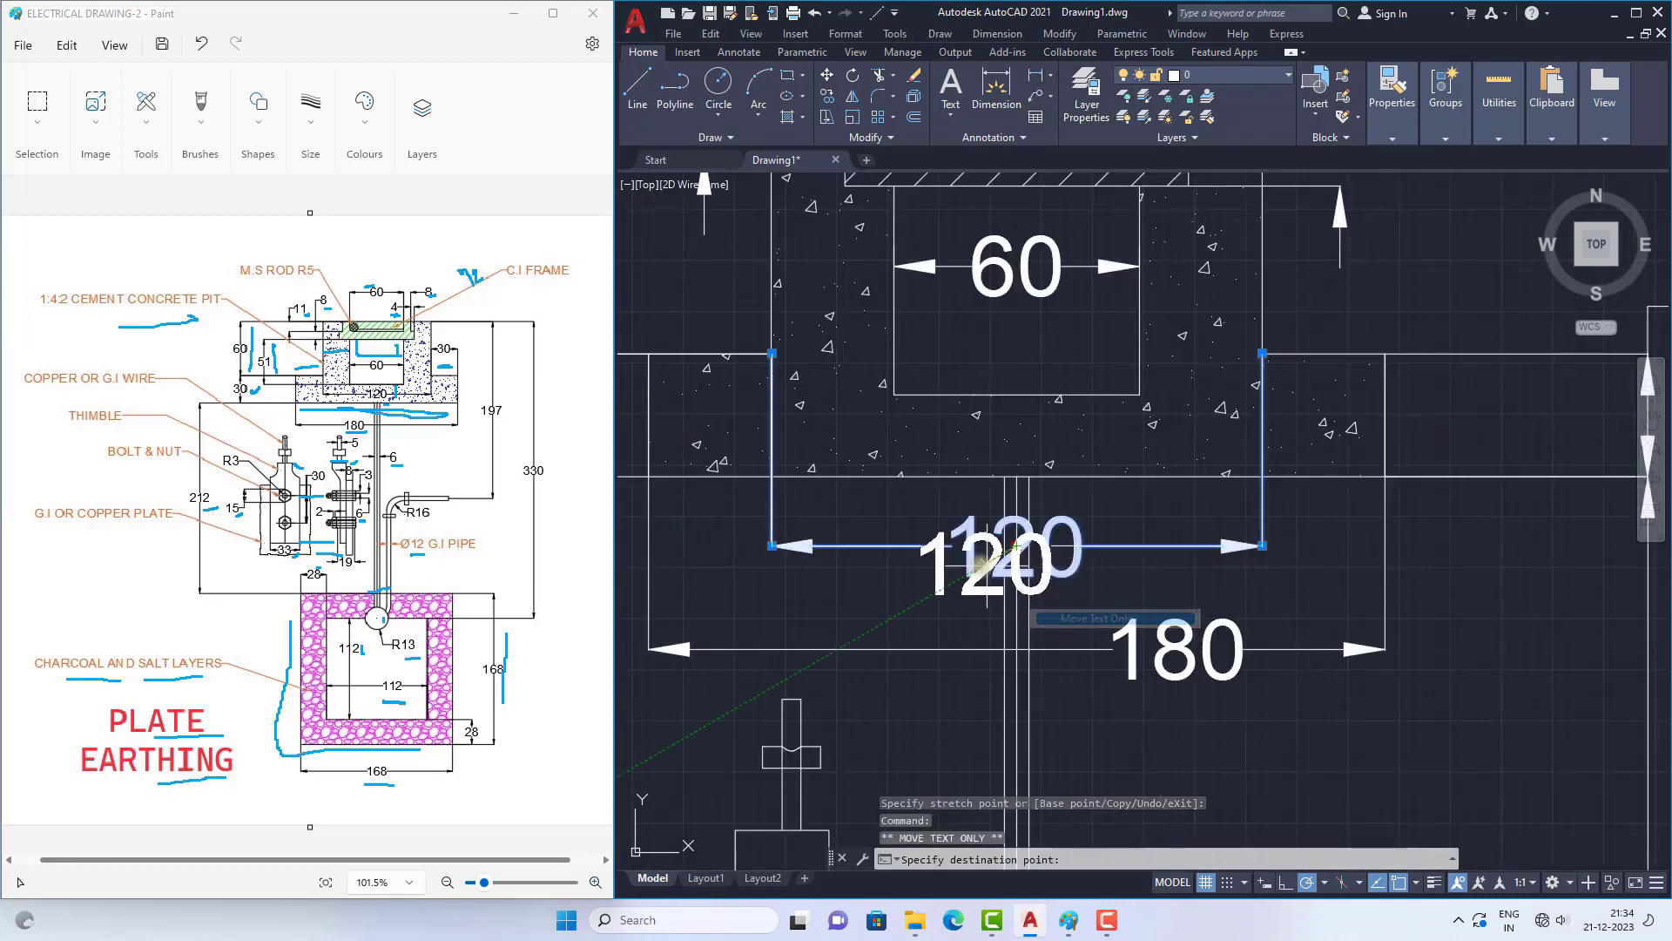
click(916, 547)
key(Escape)
Step: Add a linear dimension across the outer vertical lines running down from the pit, placed beneath the 180 dimension
scroll(1060, 433, down, 2)
click(1050, 76)
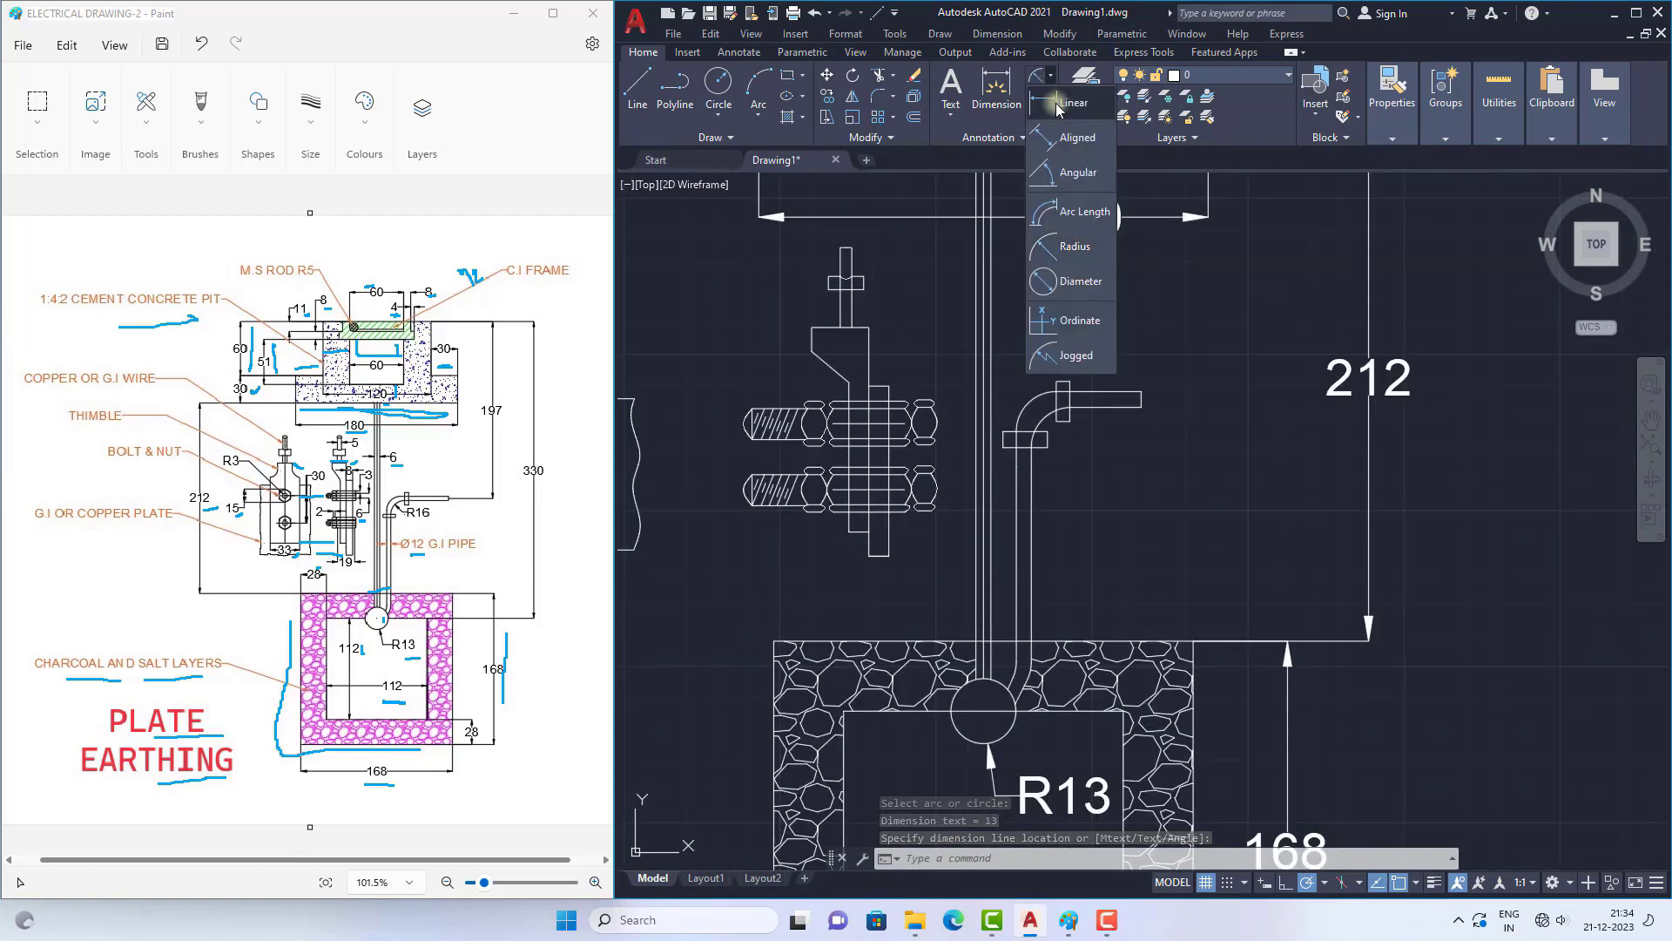
click(1064, 99)
click(977, 310)
click(992, 310)
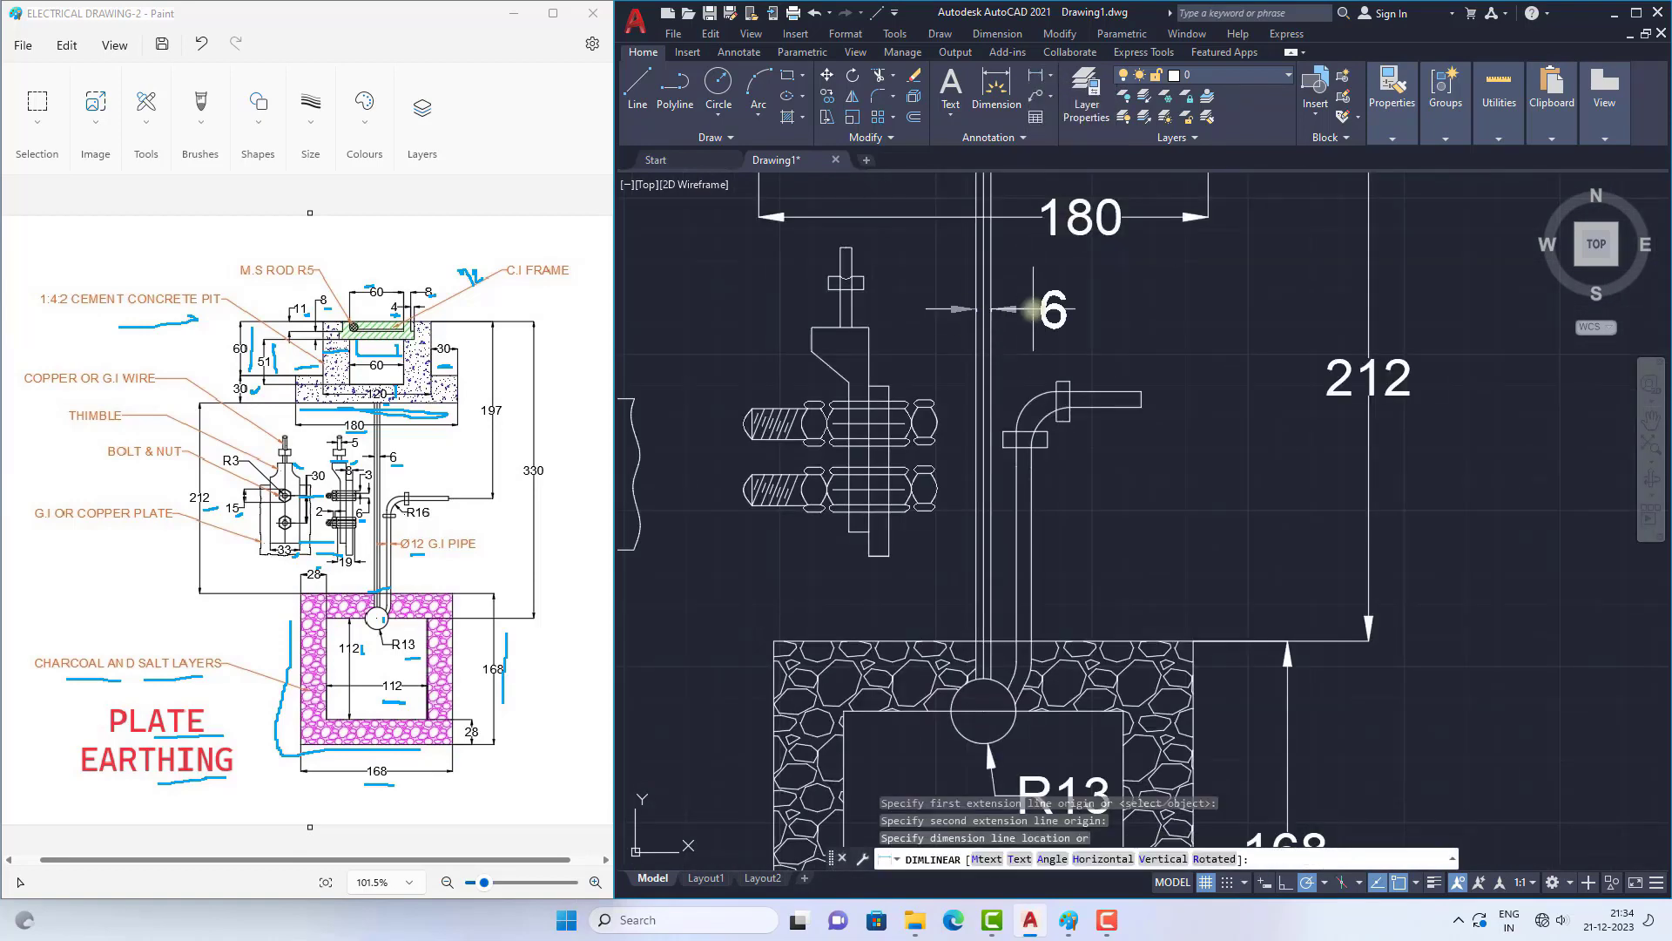
click(1010, 309)
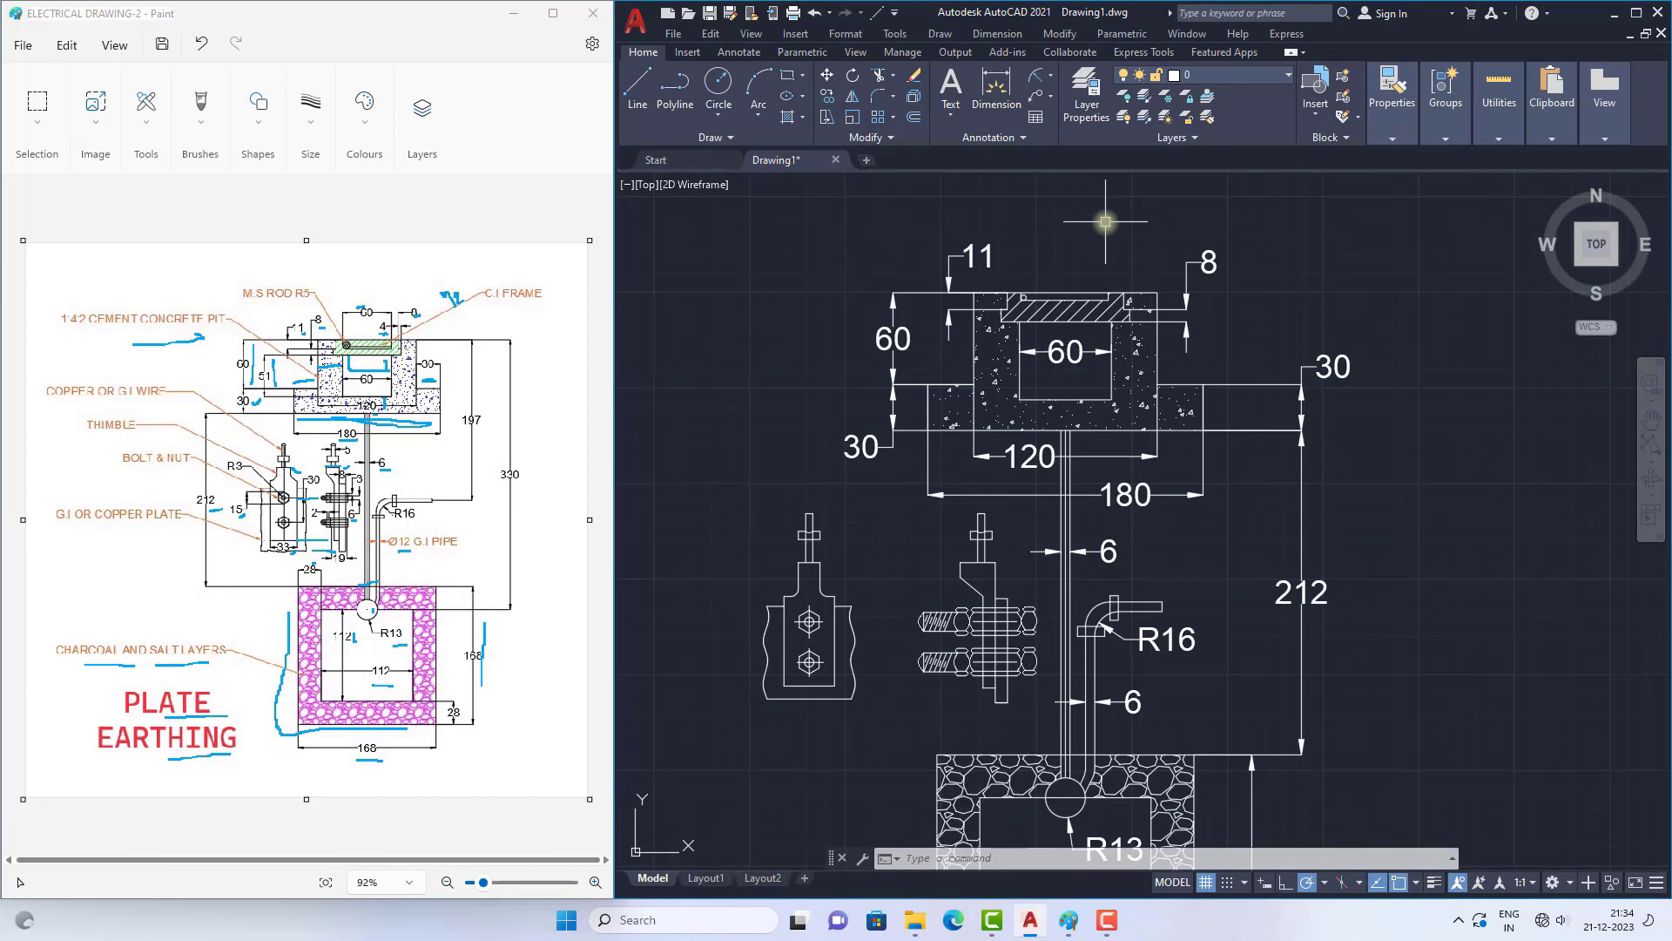
Step: Add a radius dimension to the small M.S rod circle in the frame, placing its text above the pit
scroll(1082, 248, up, 2)
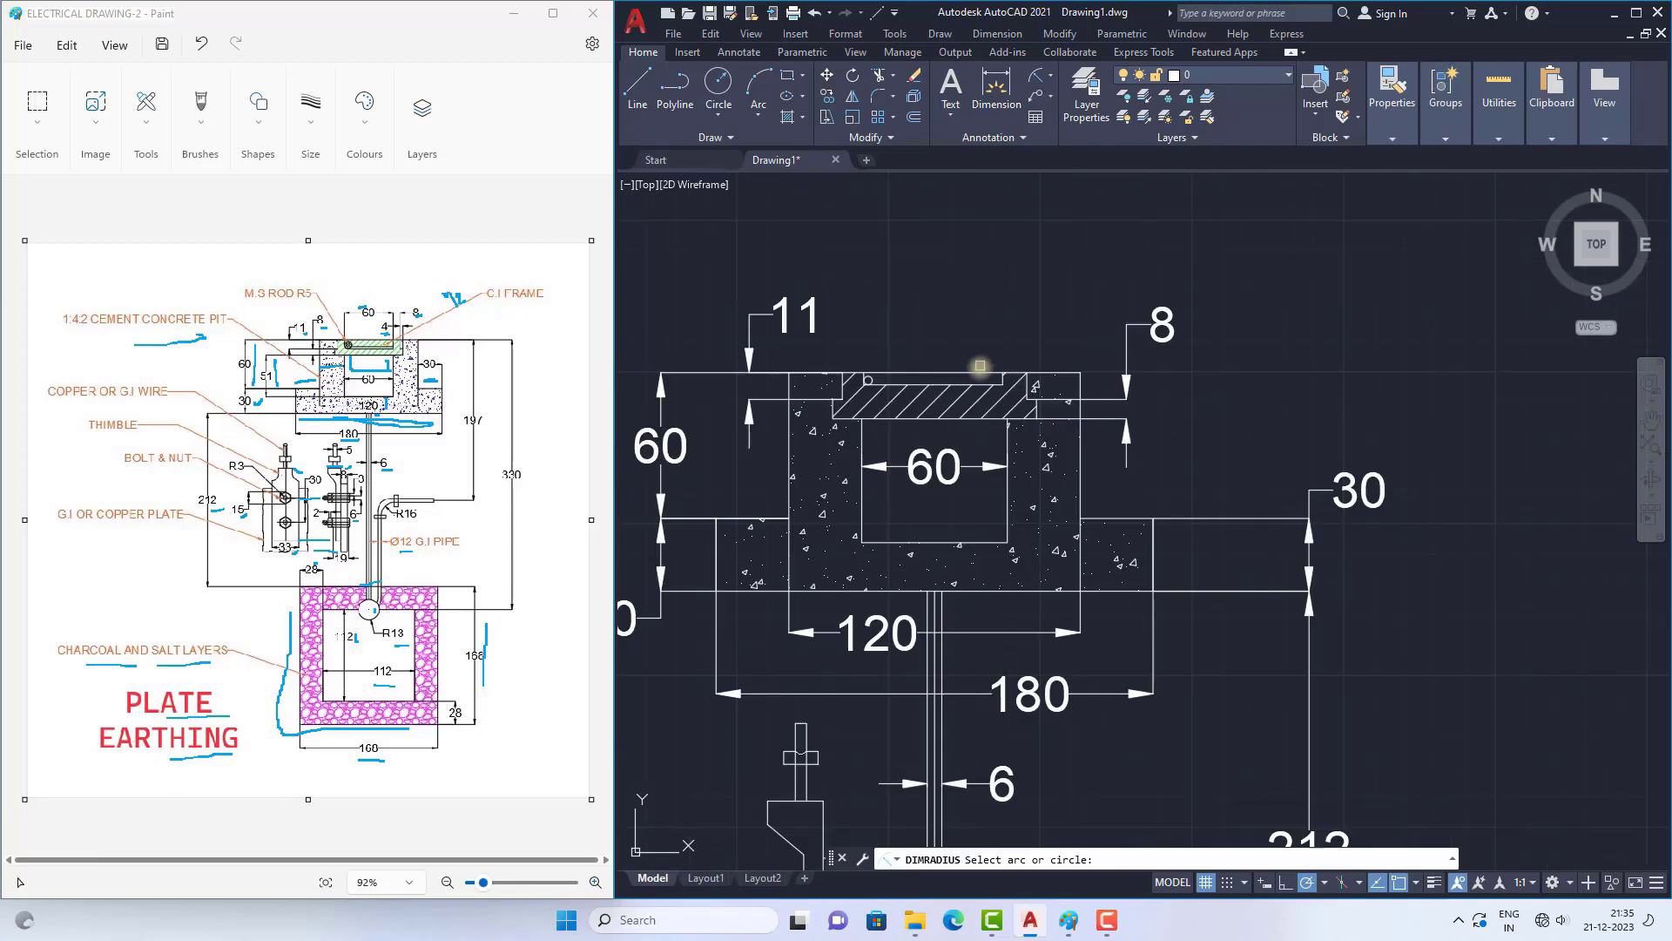
scroll(1020, 380, up, 5)
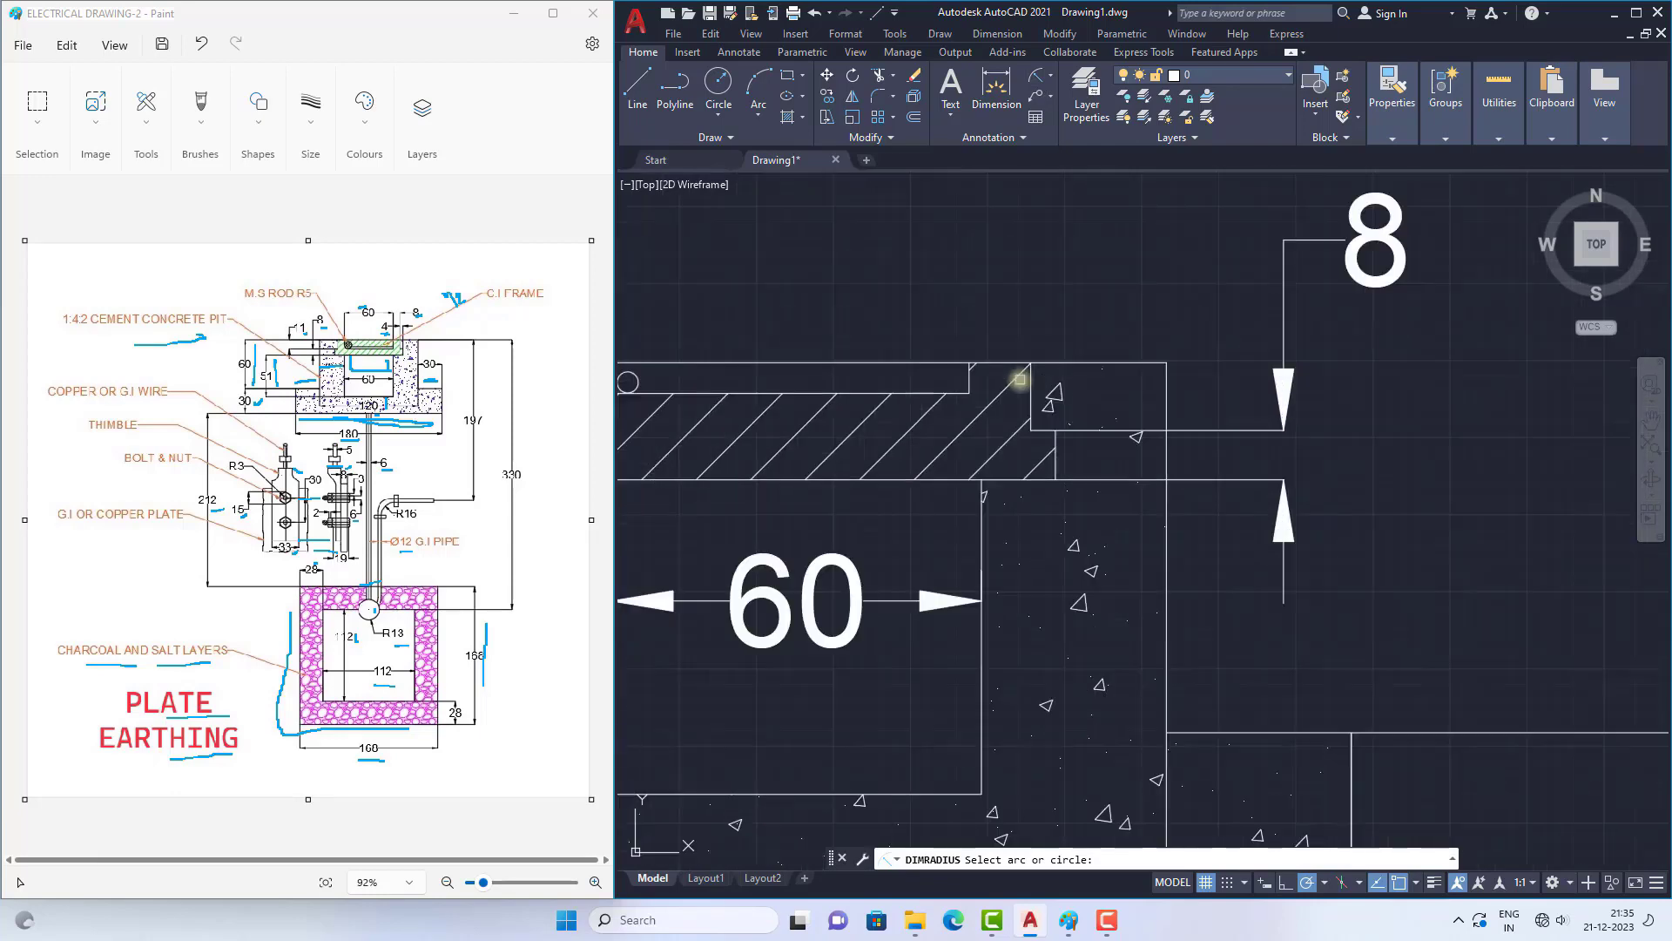
click(1017, 378)
scroll(961, 378, down, 5)
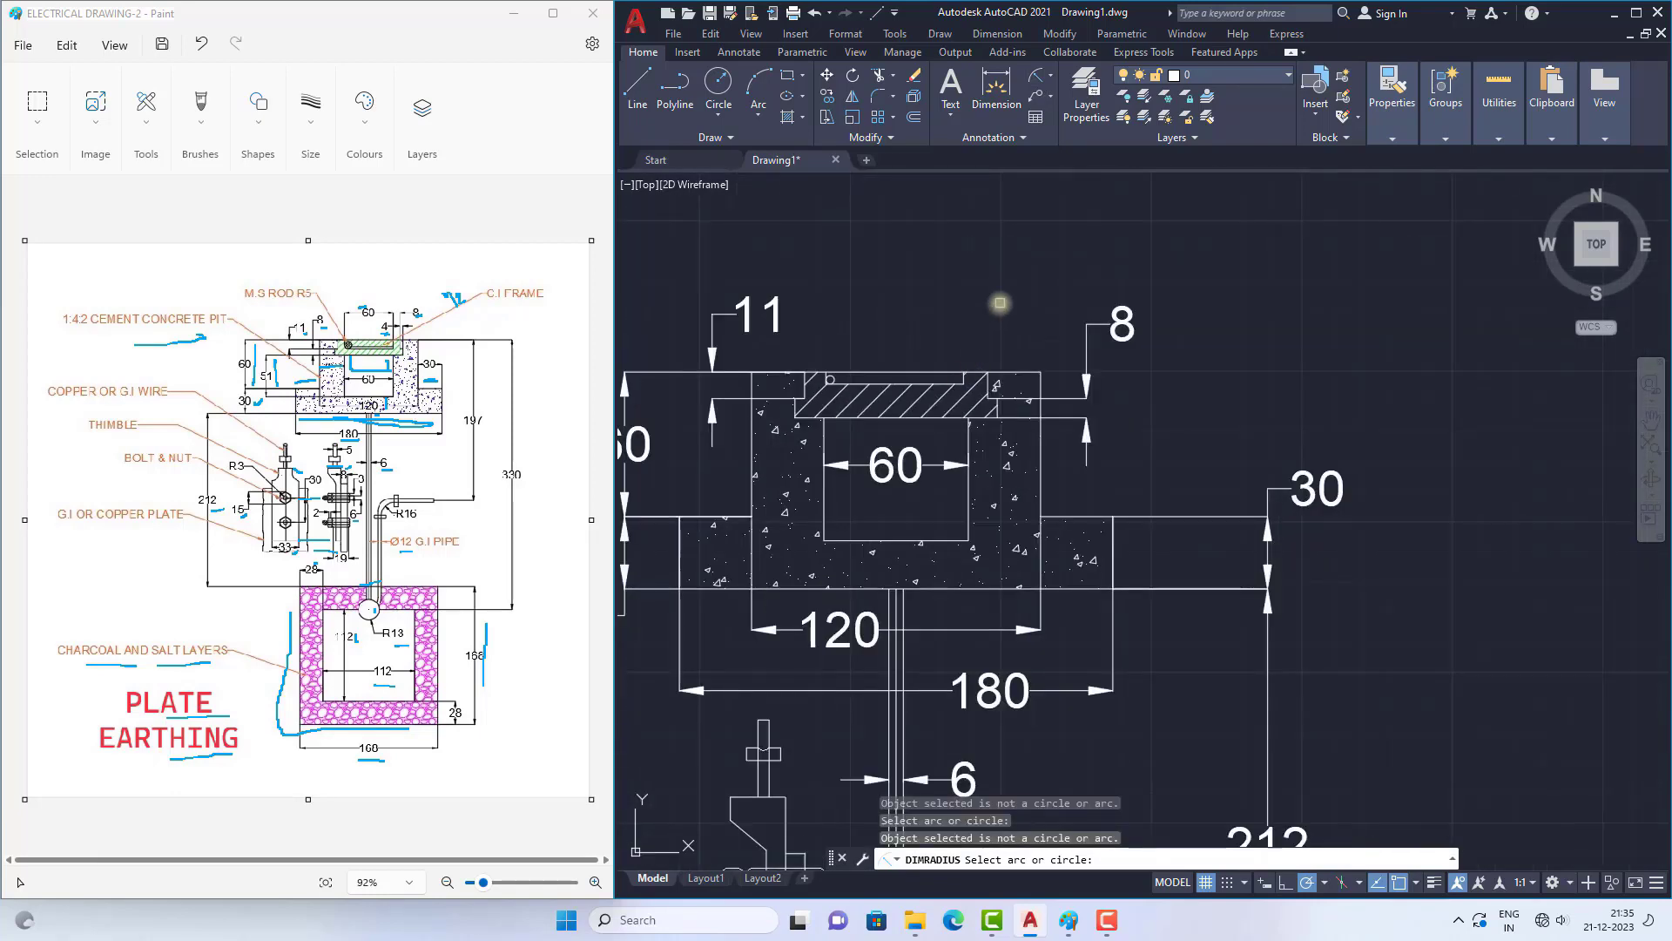
scroll(827, 381, up, 5)
click(971, 384)
scroll(989, 257, down, 5)
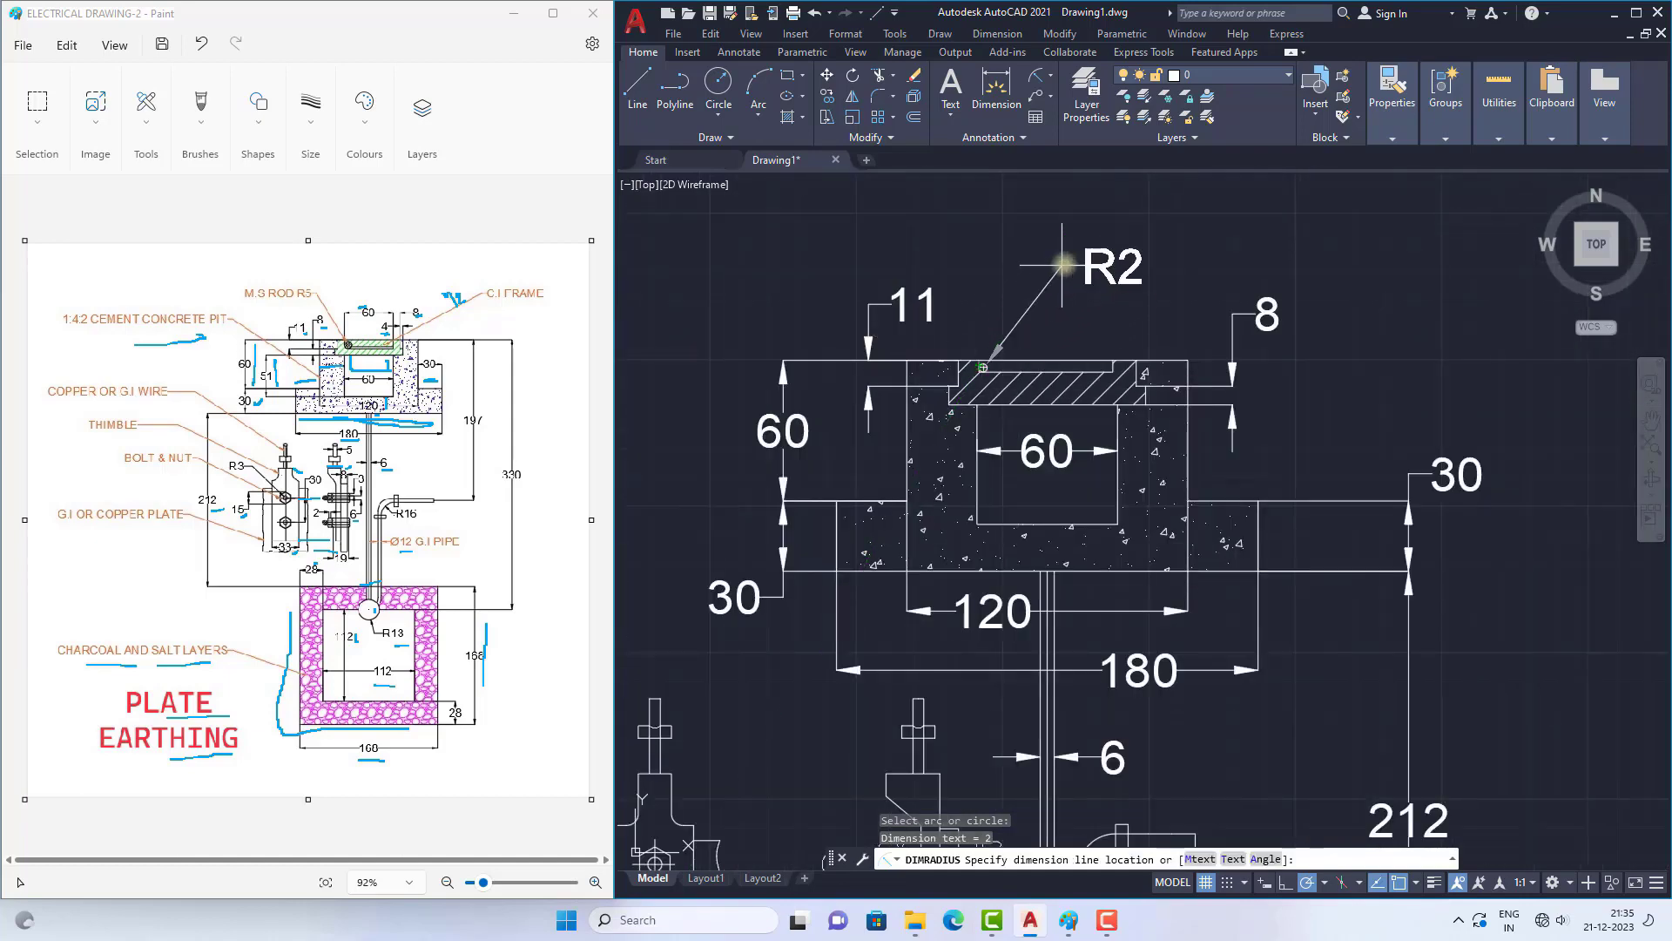
click(1089, 257)
Step: Move the R2 radius dimension's arrow from the small rod circle to the far side of the hatched frame, near the 8 dimension
scroll(1088, 258, up, 4)
scroll(968, 267, down, 4)
key(Escape)
click(965, 301)
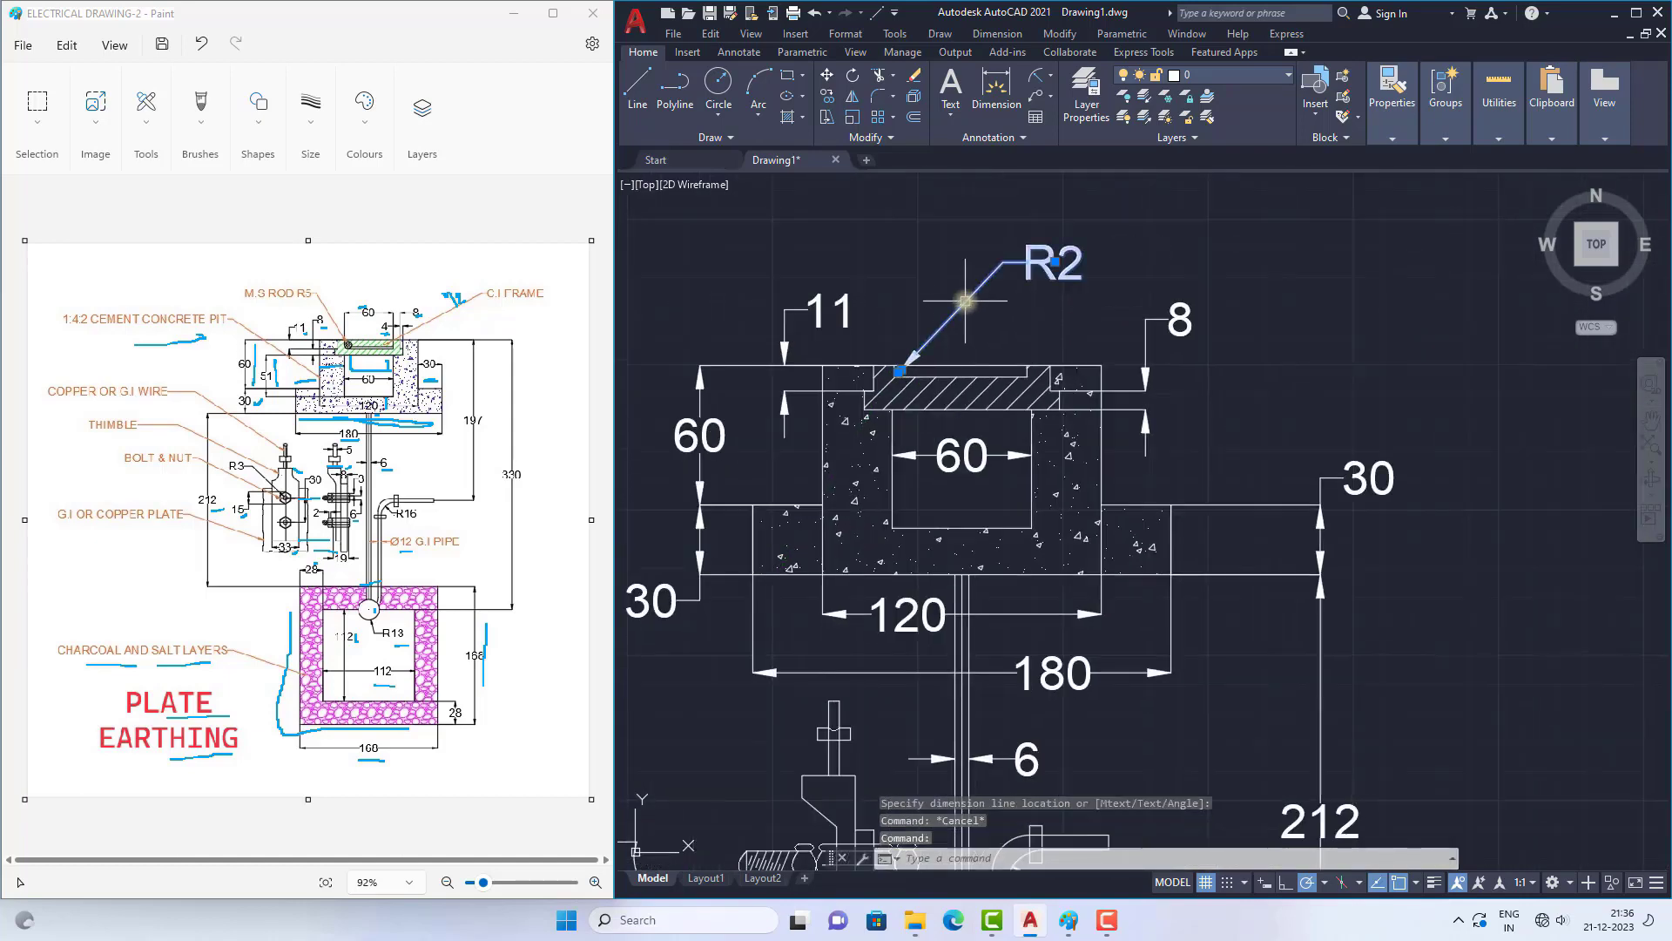
scroll(917, 356, up, 6)
click(900, 371)
key(Escape)
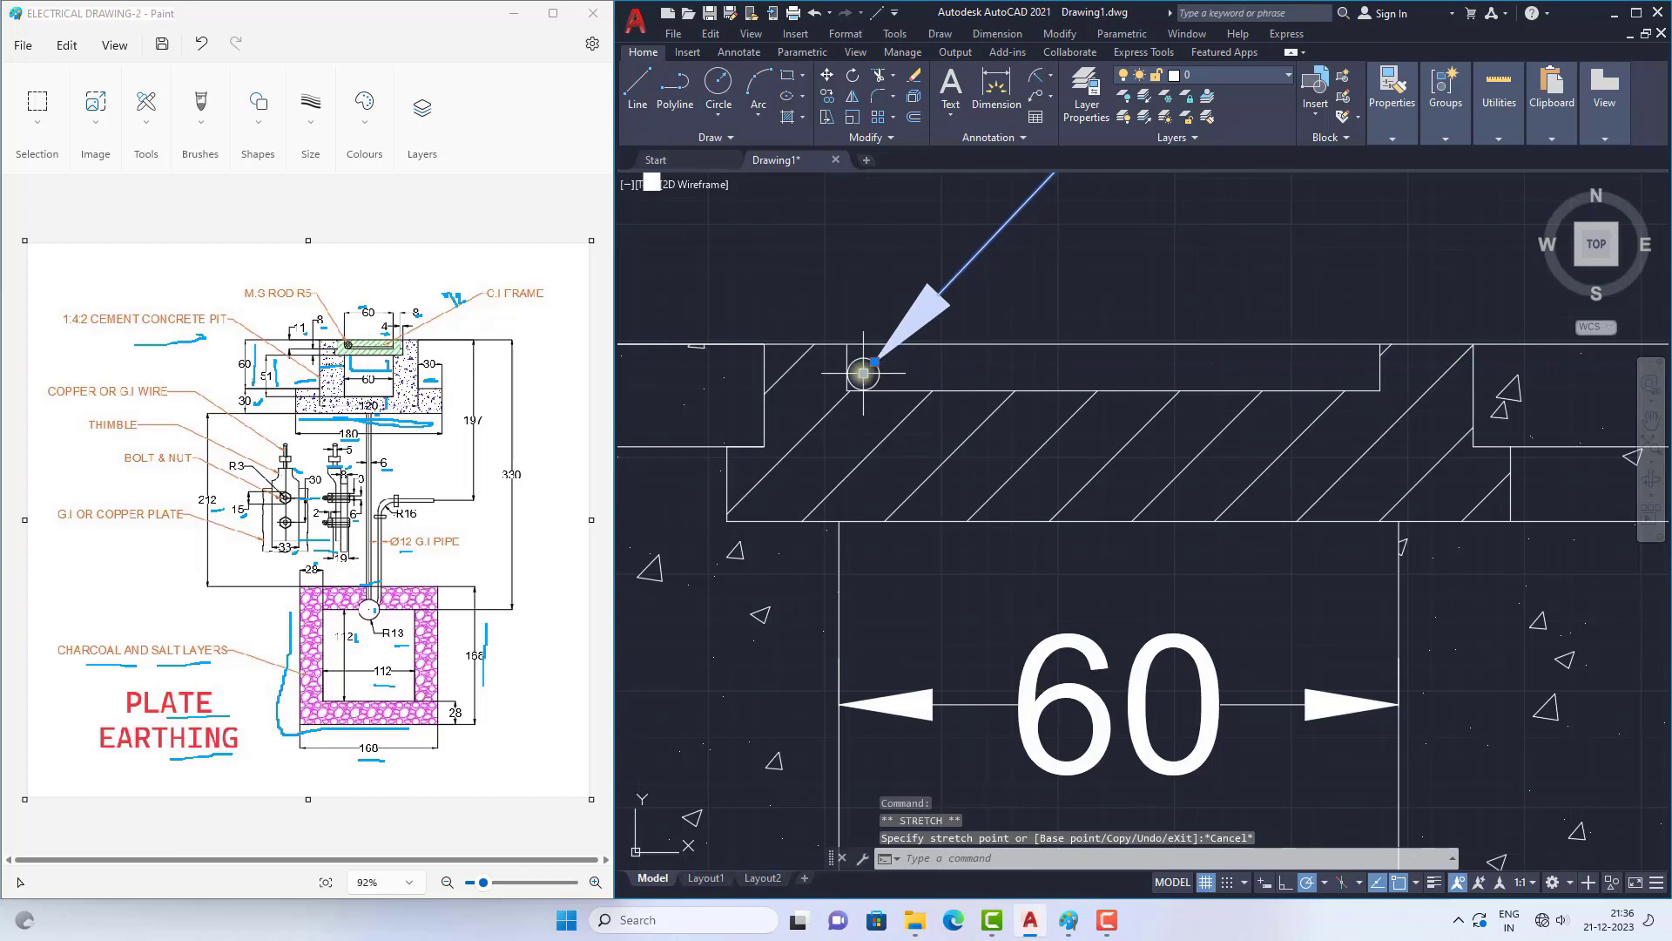
click(863, 373)
scroll(863, 373, down, 5)
click(878, 401)
Step: Reposition the R2 dimension's text up and away from the pit, clear above the 8 dimension
click(987, 224)
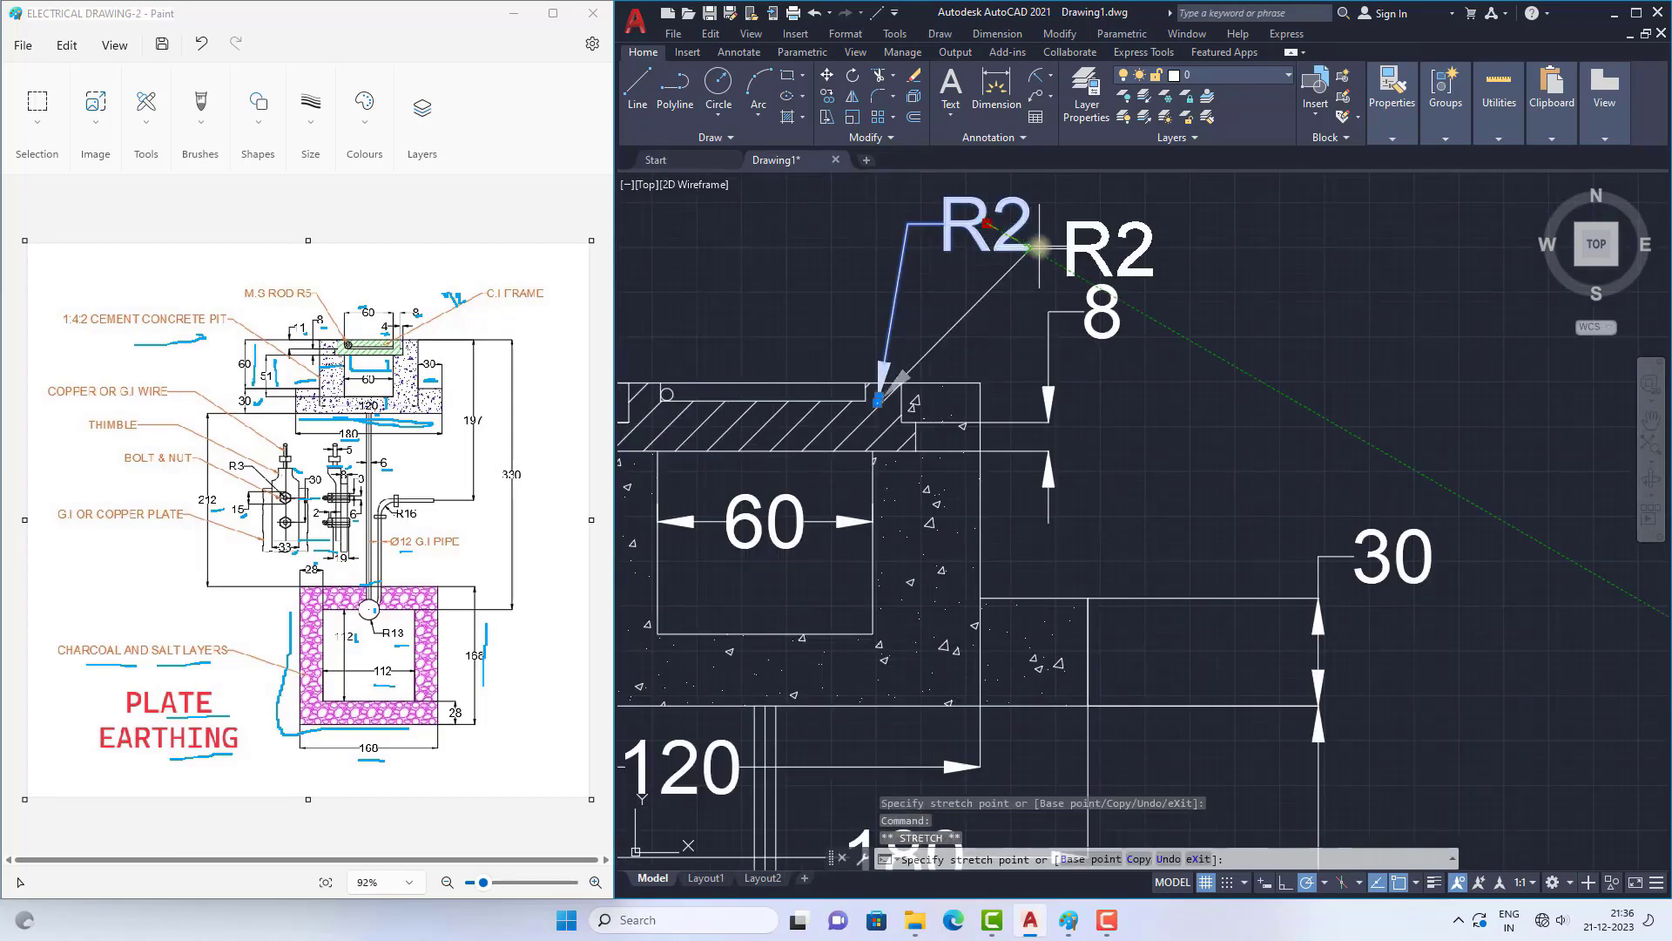
click(1039, 246)
key(Escape)
scroll(994, 272, down, 2)
scroll(1035, 254, up, 4)
click(1058, 241)
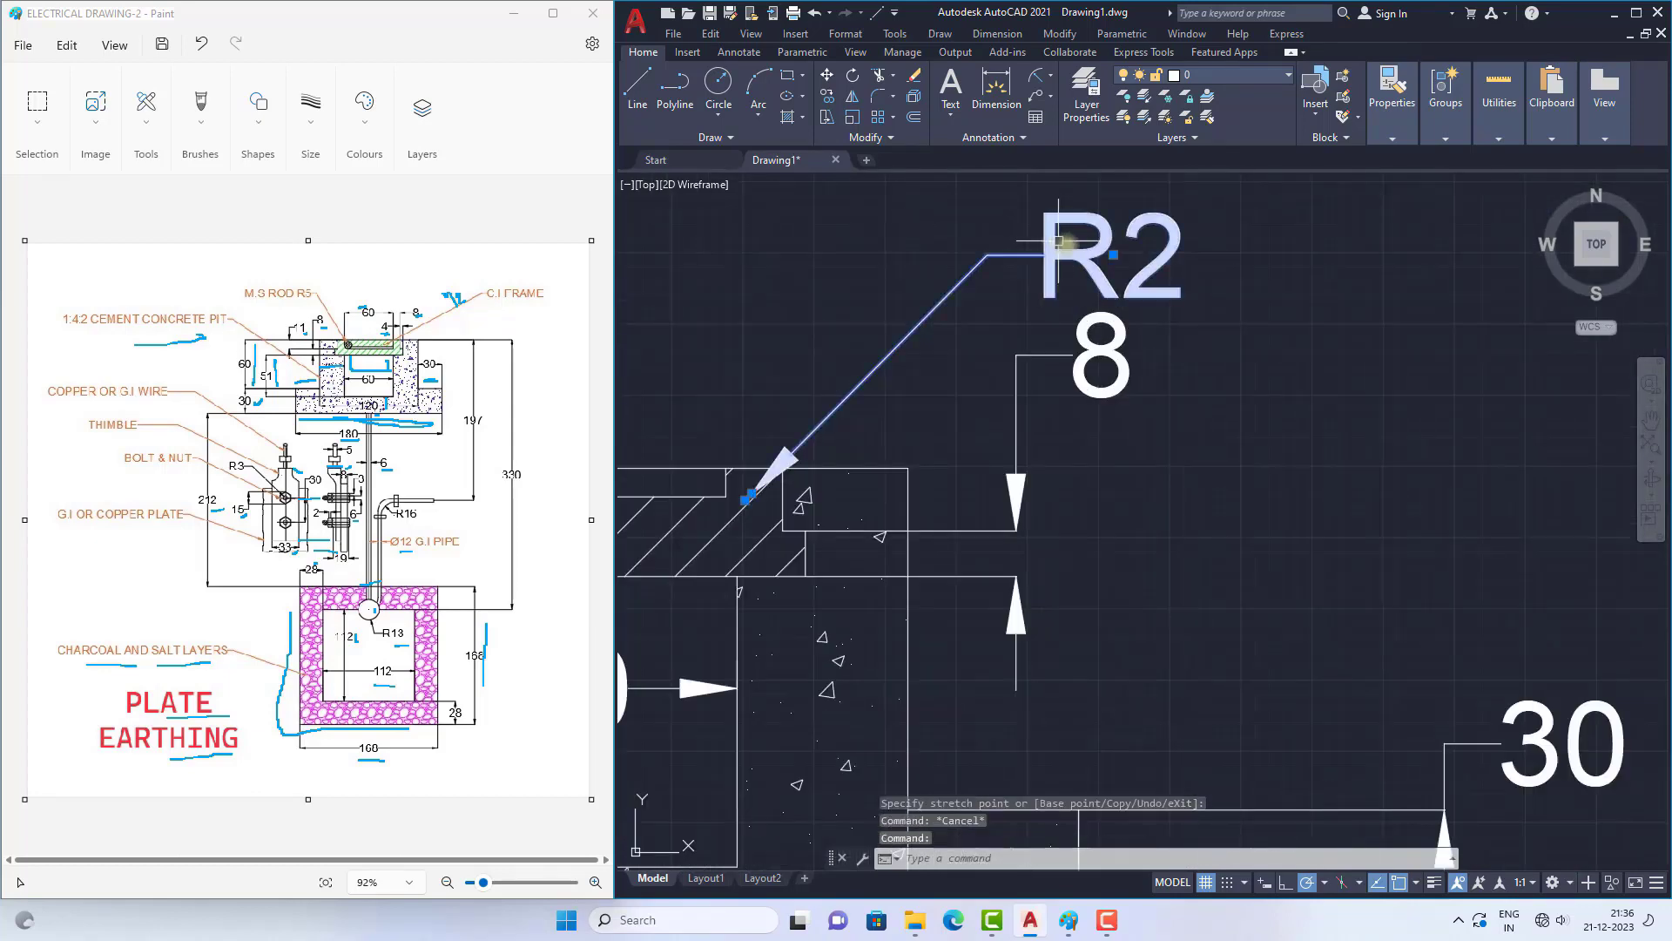
click(1113, 254)
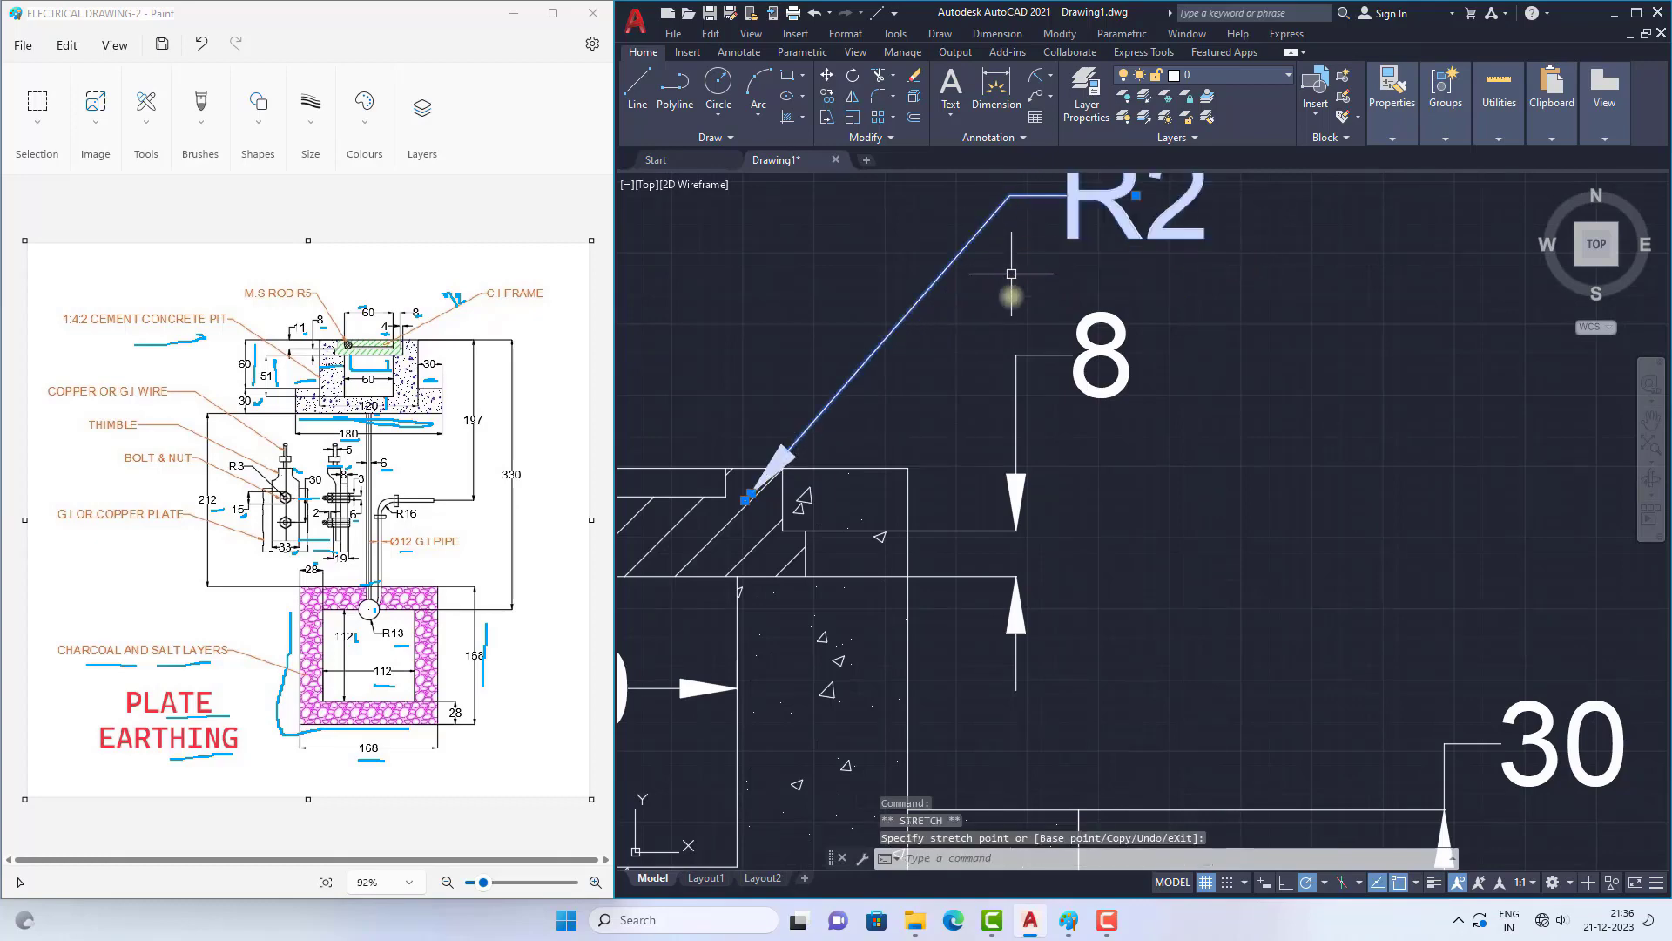
scroll(1035, 349, down, 3)
key(Escape)
Step: Replace the R2 dimension's text with "C.I FRAME"
scroll(1066, 279, up, 5)
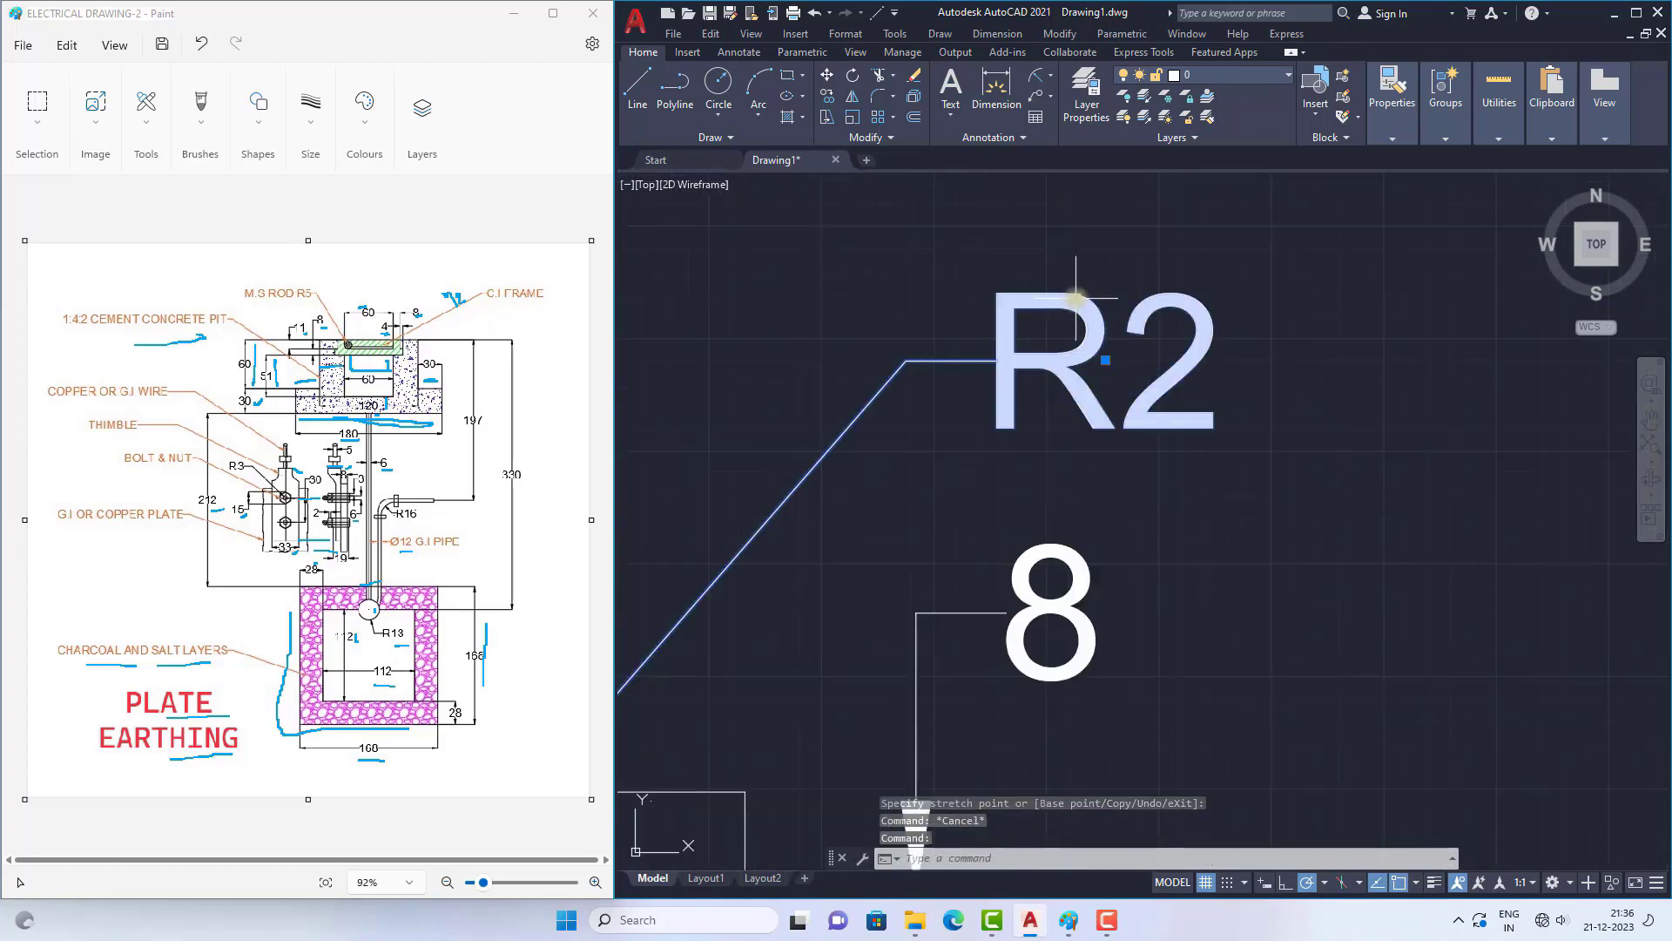
double_click(1083, 322)
text(C.I F)
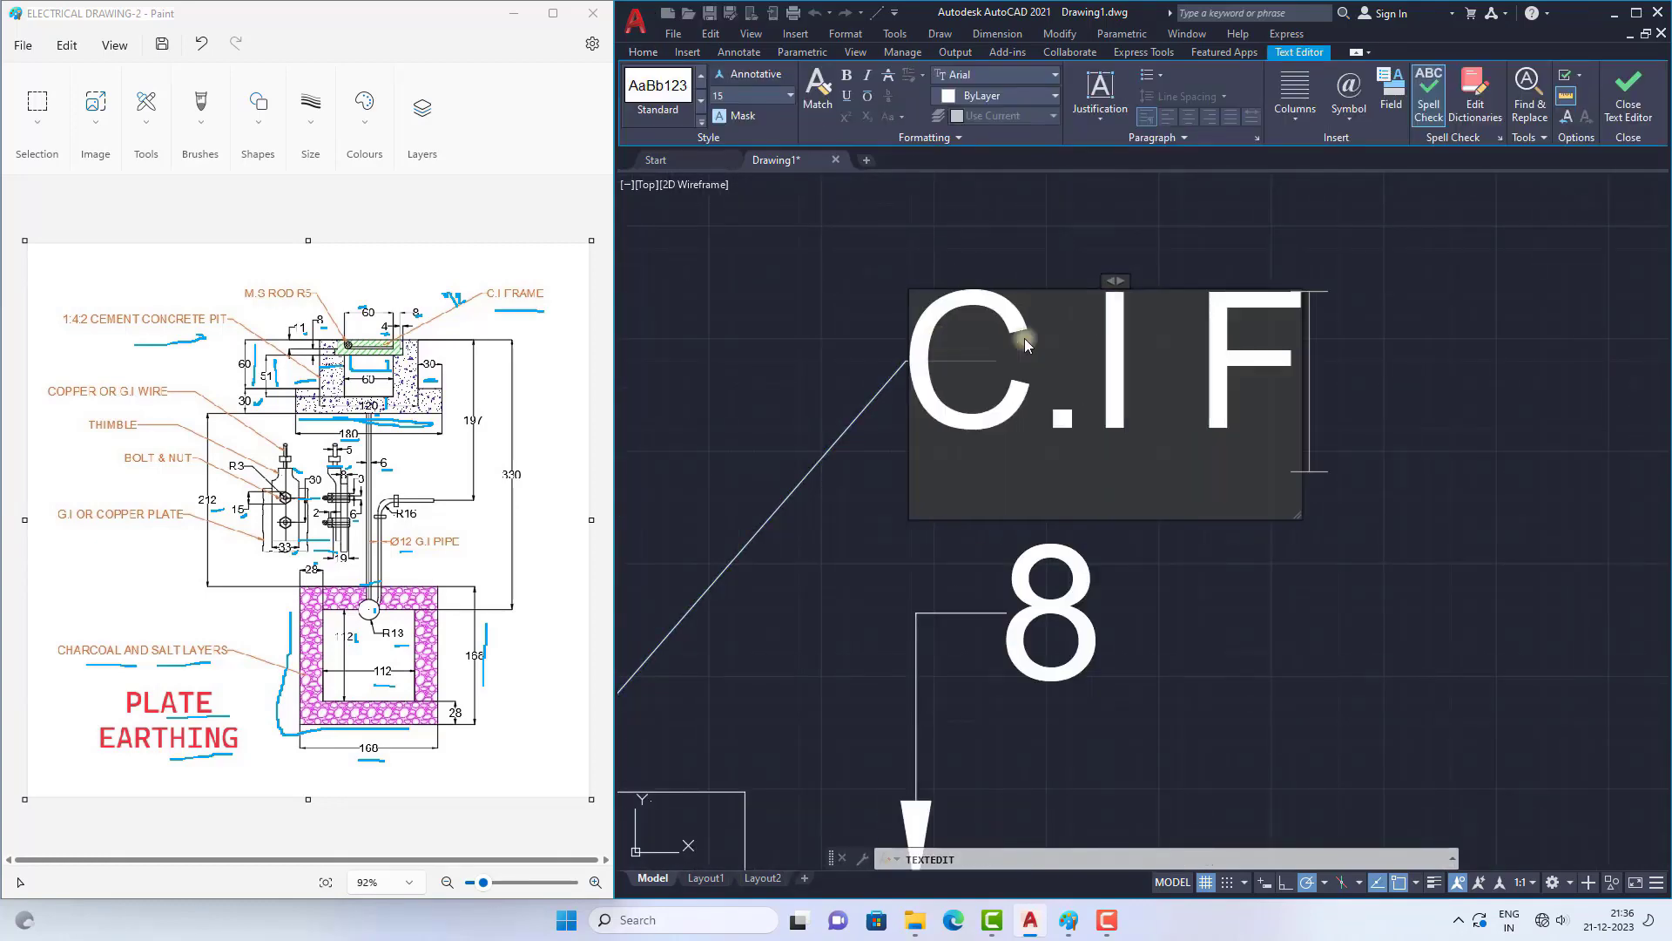
text(RAME)
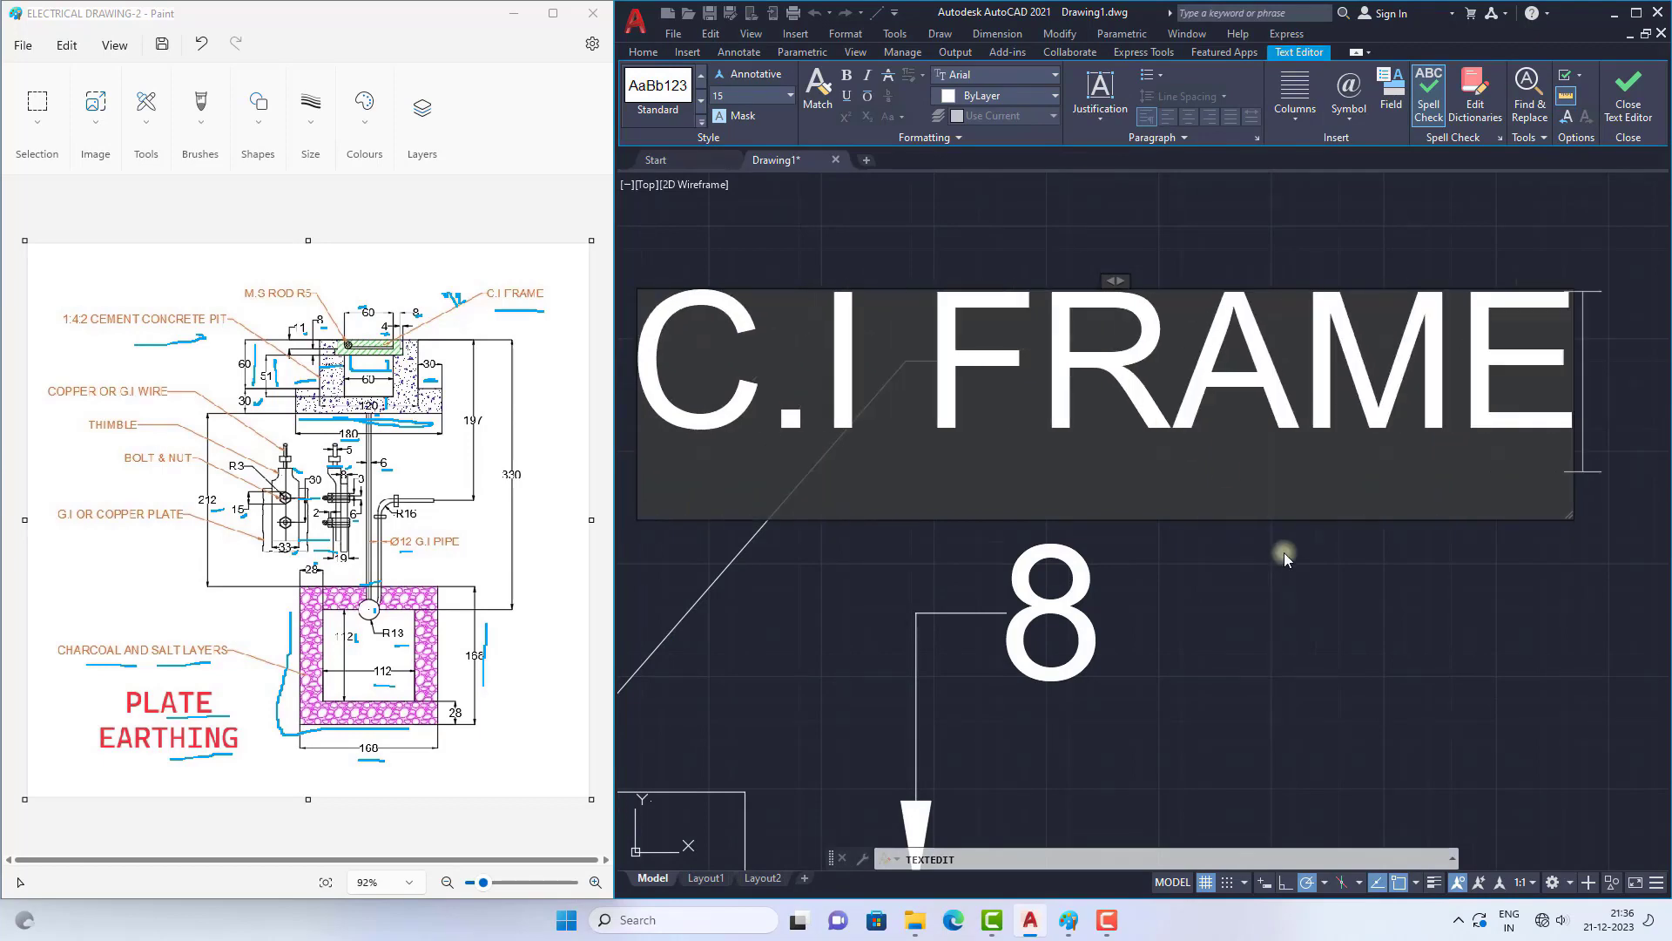
click(1254, 548)
scroll(1041, 379, down, 6)
key(Escape)
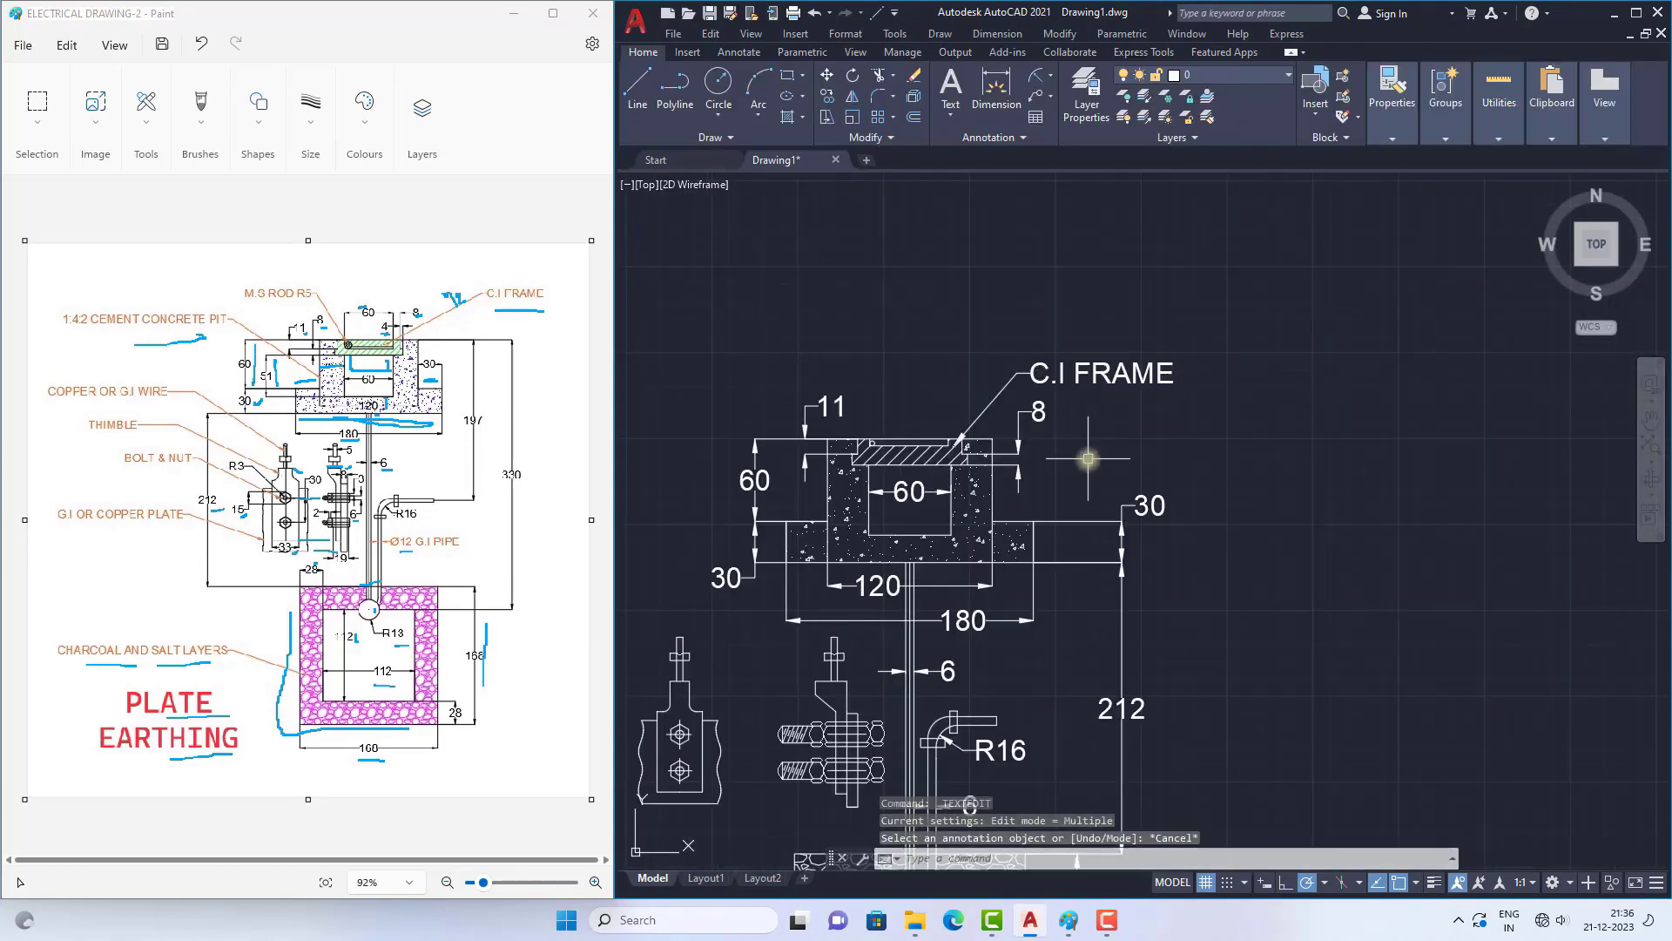
Step: Switch to Paint and underline the C.I FRAME label on the reference drawing
scroll(1088, 458, down, 3)
scroll(1050, 471, up, 3)
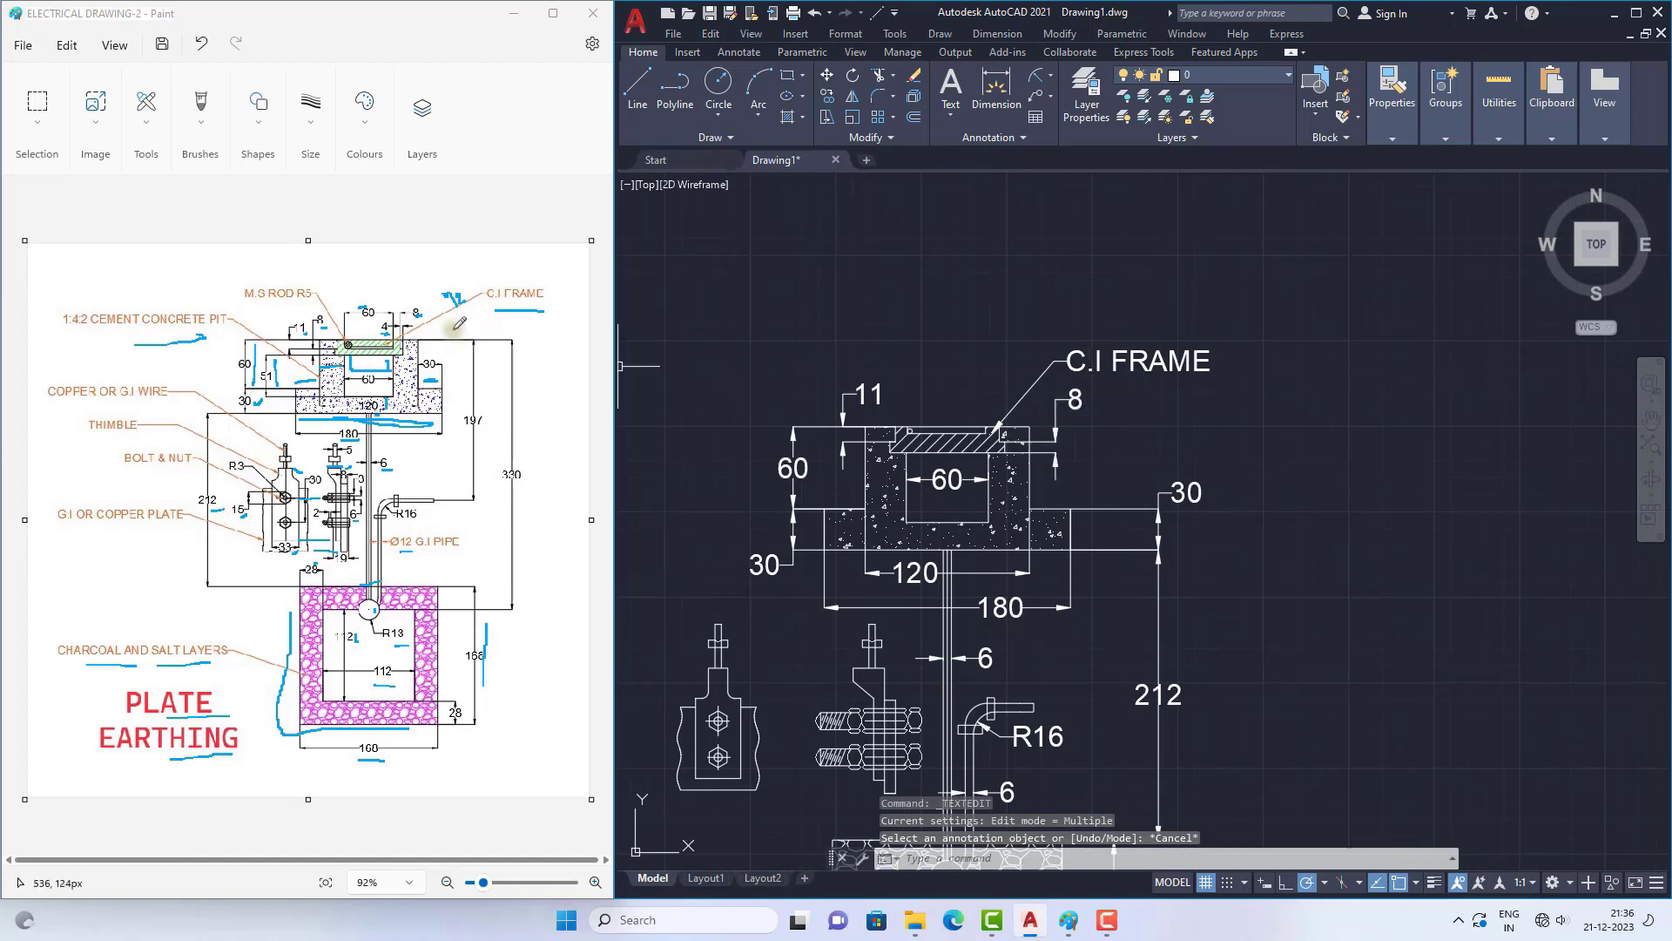
click(505, 297)
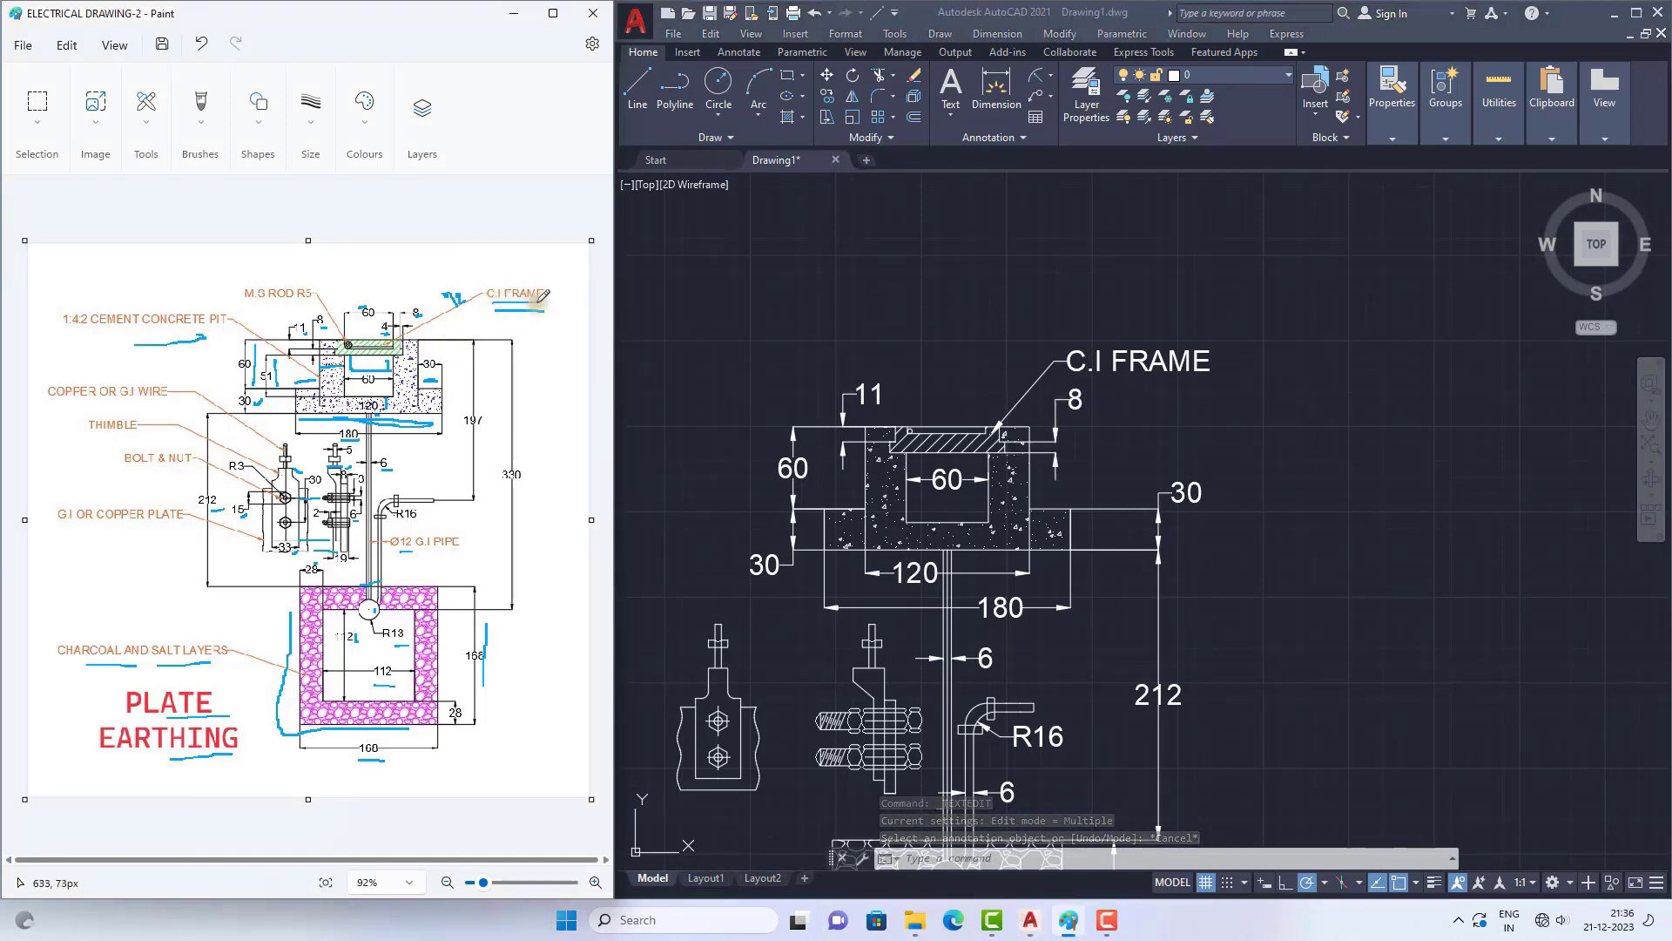
ctrl+scroll(405, 361, up, 2)
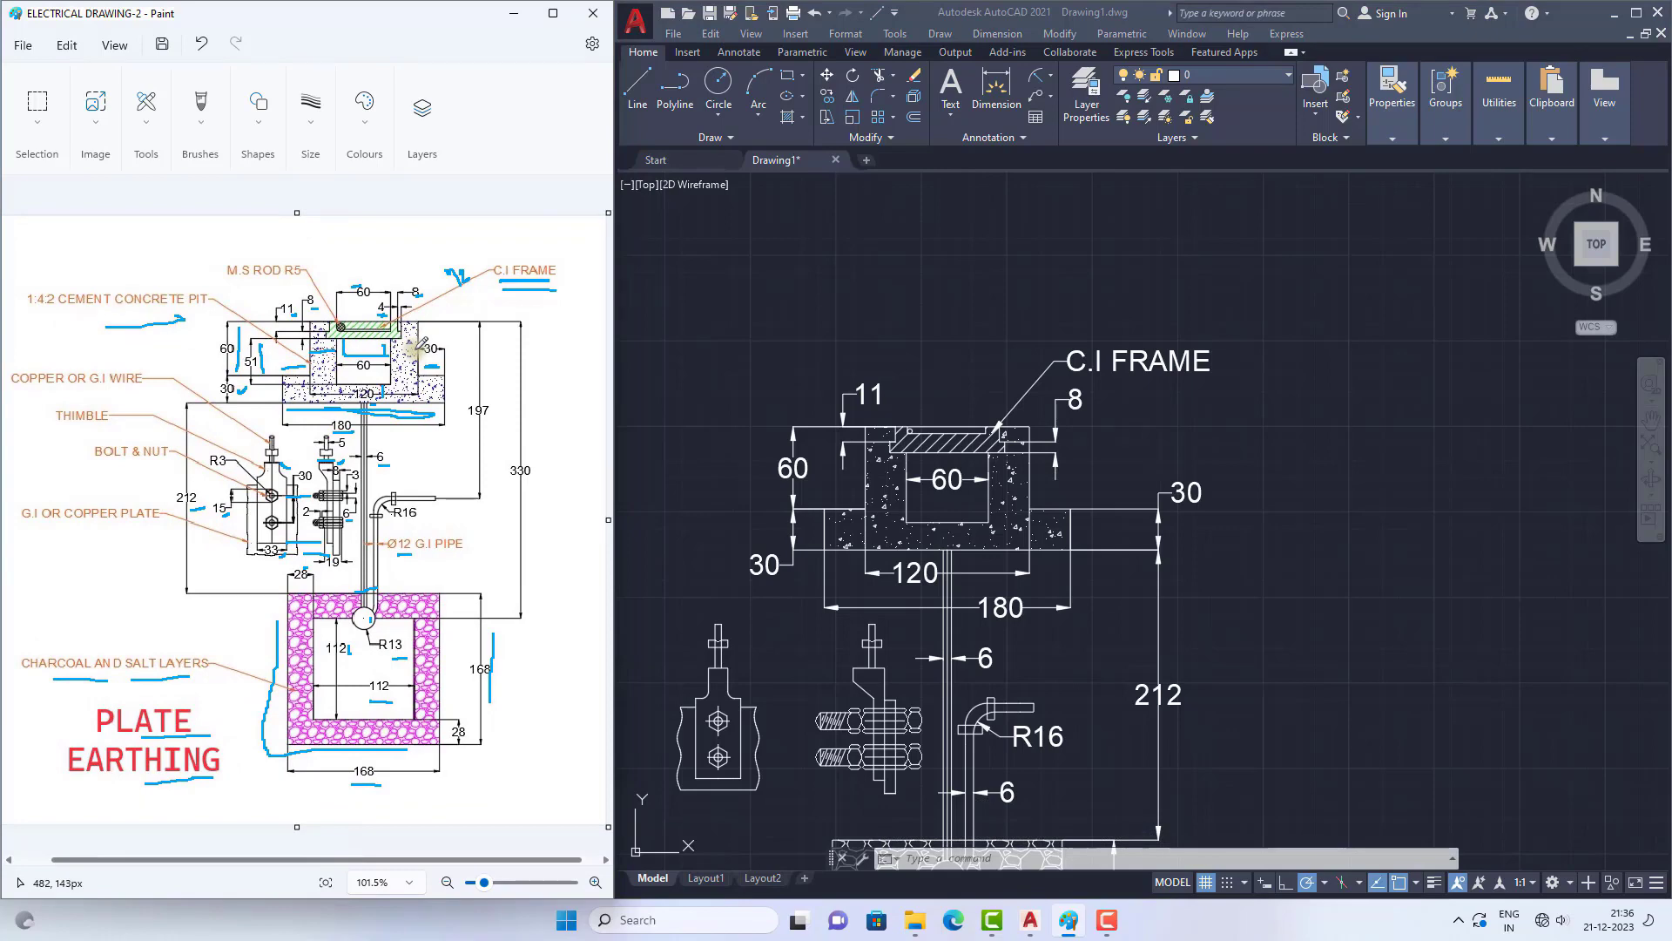
ctrl+scroll(418, 346, down, 2)
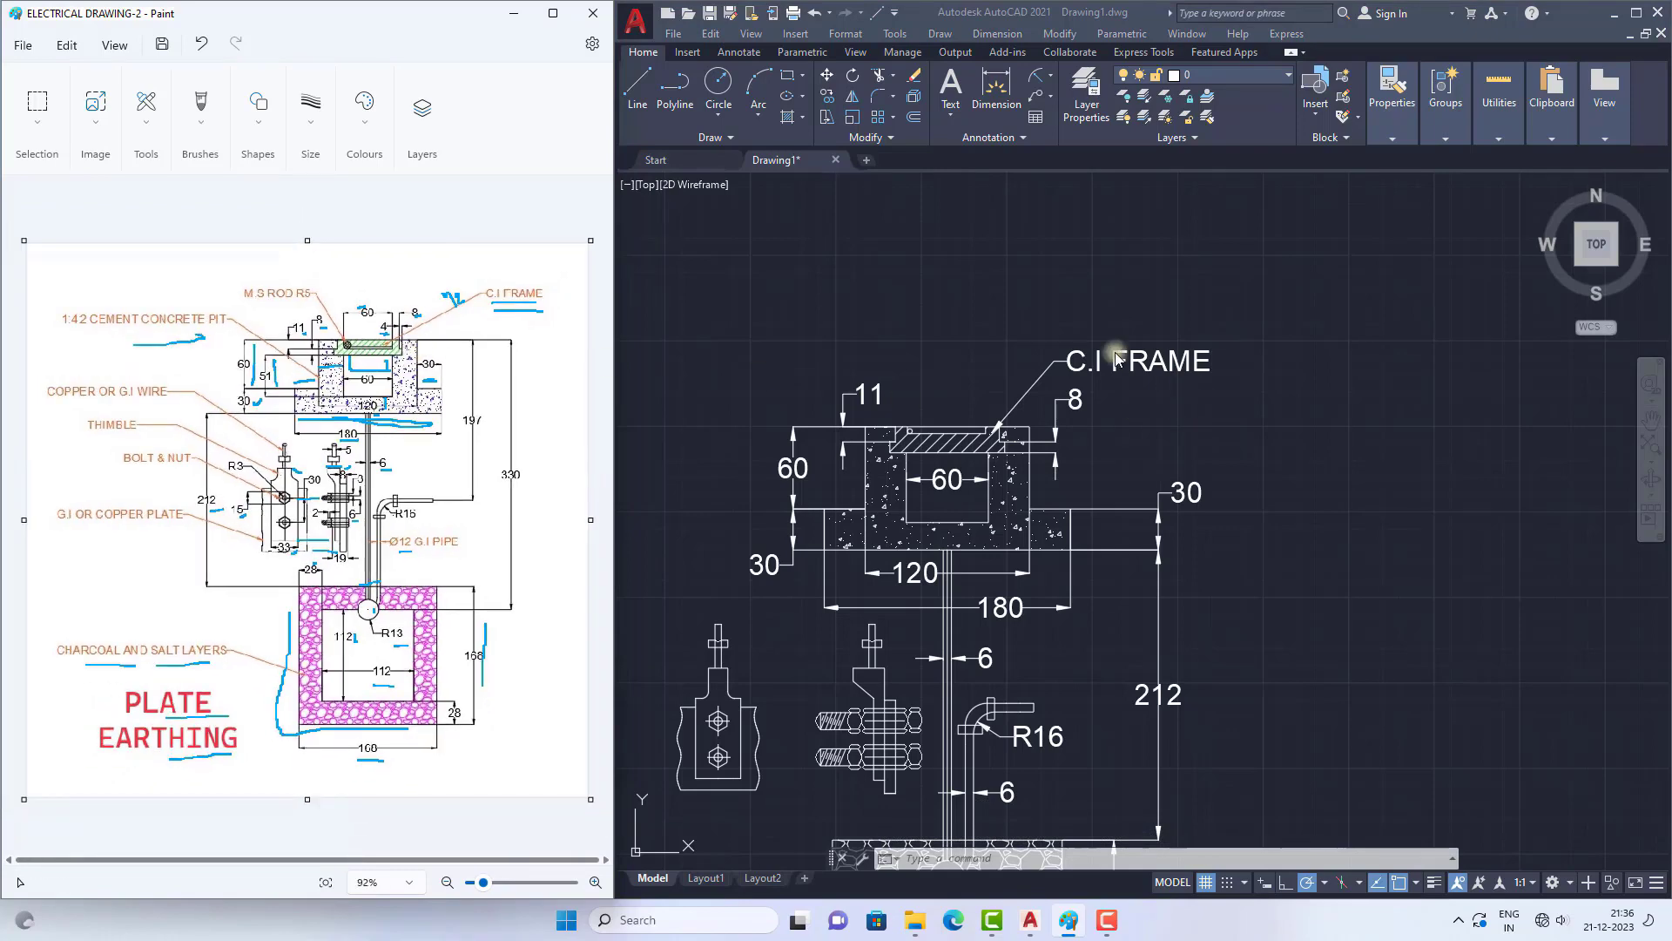
Step: Copy the C.I FRAME leader from its arrow tip to the small rod circle in the hatched frame
click(1076, 362)
click(1064, 359)
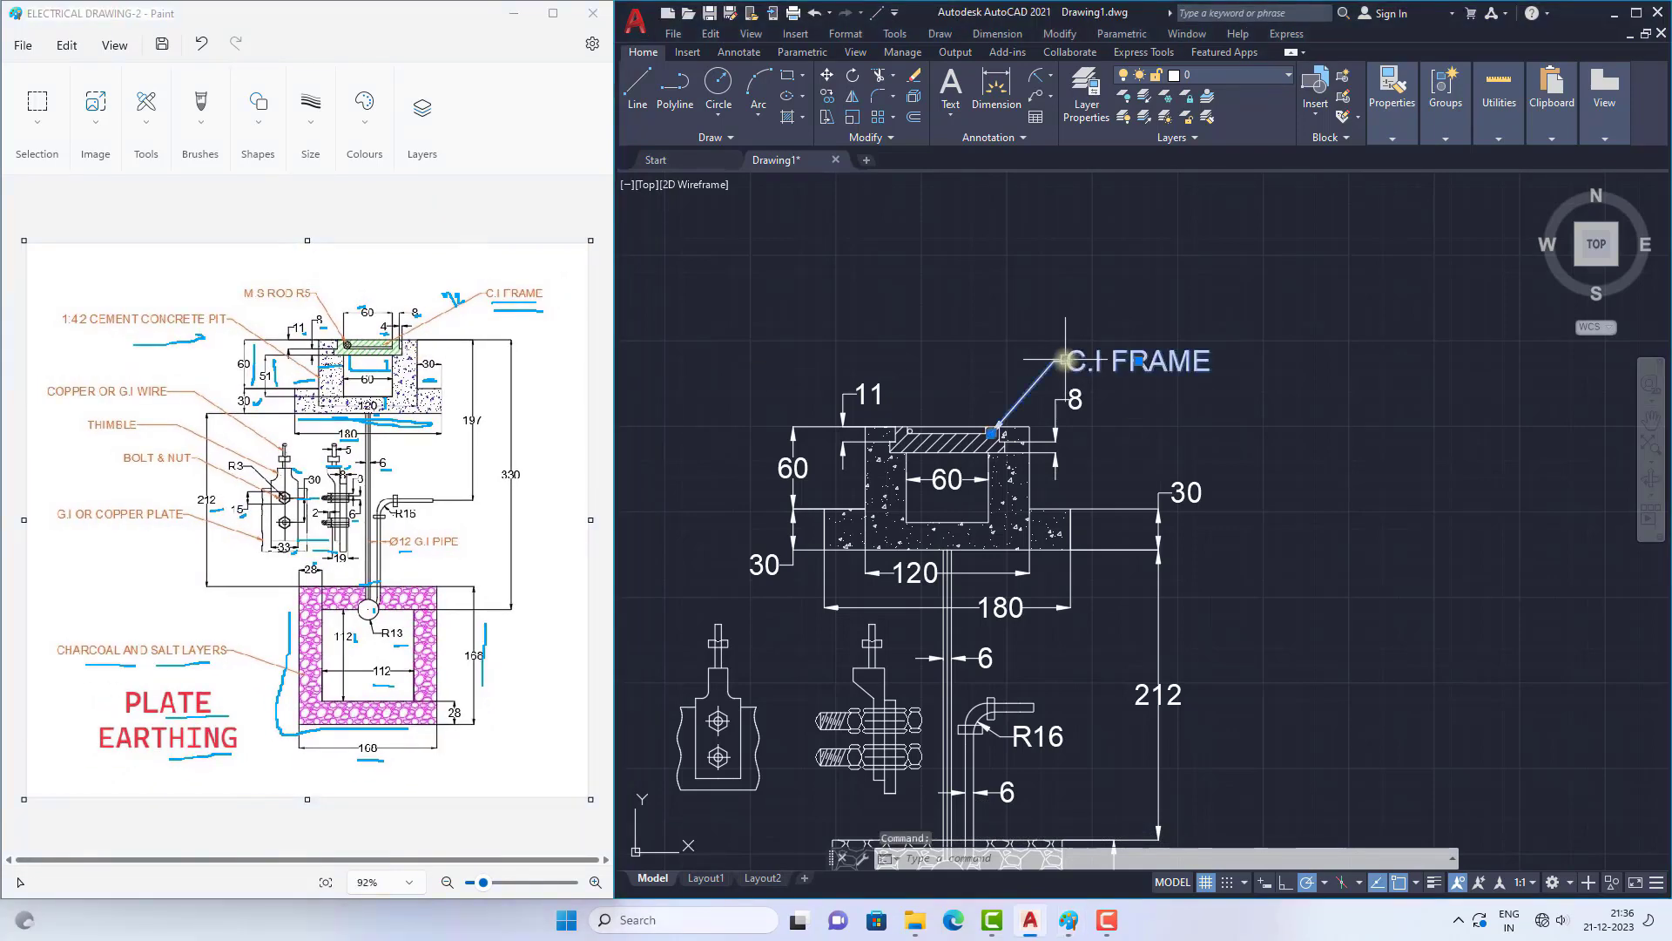
text(CO)
key(Return)
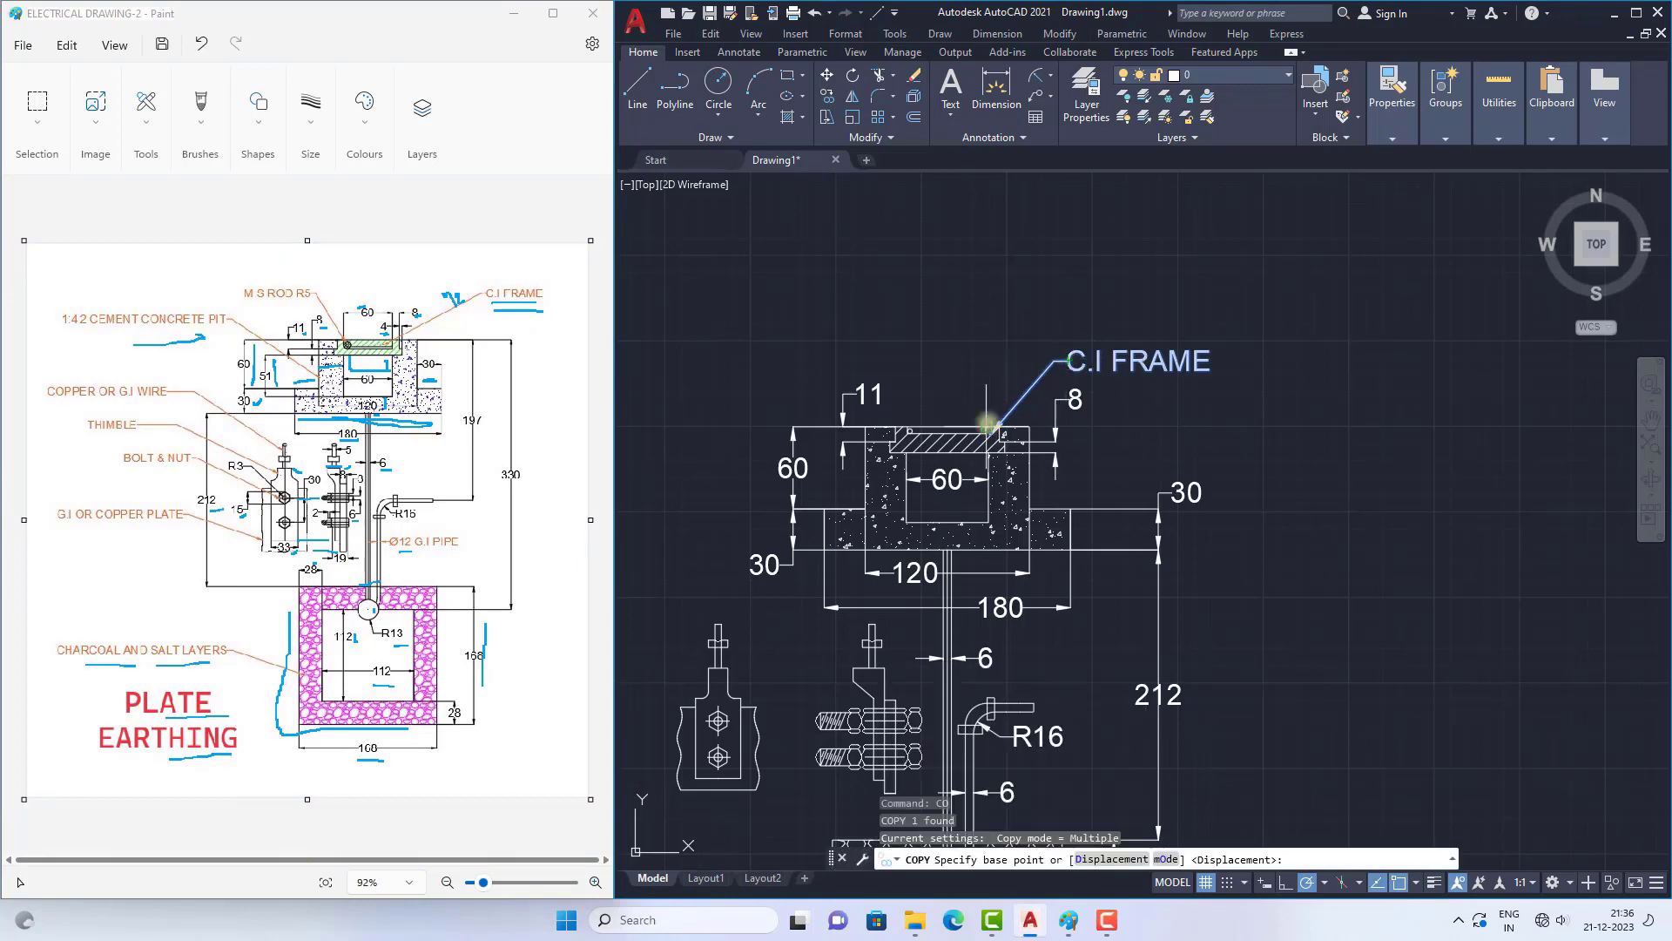
scroll(986, 424, up, 5)
click(995, 462)
scroll(1045, 375, down, 3)
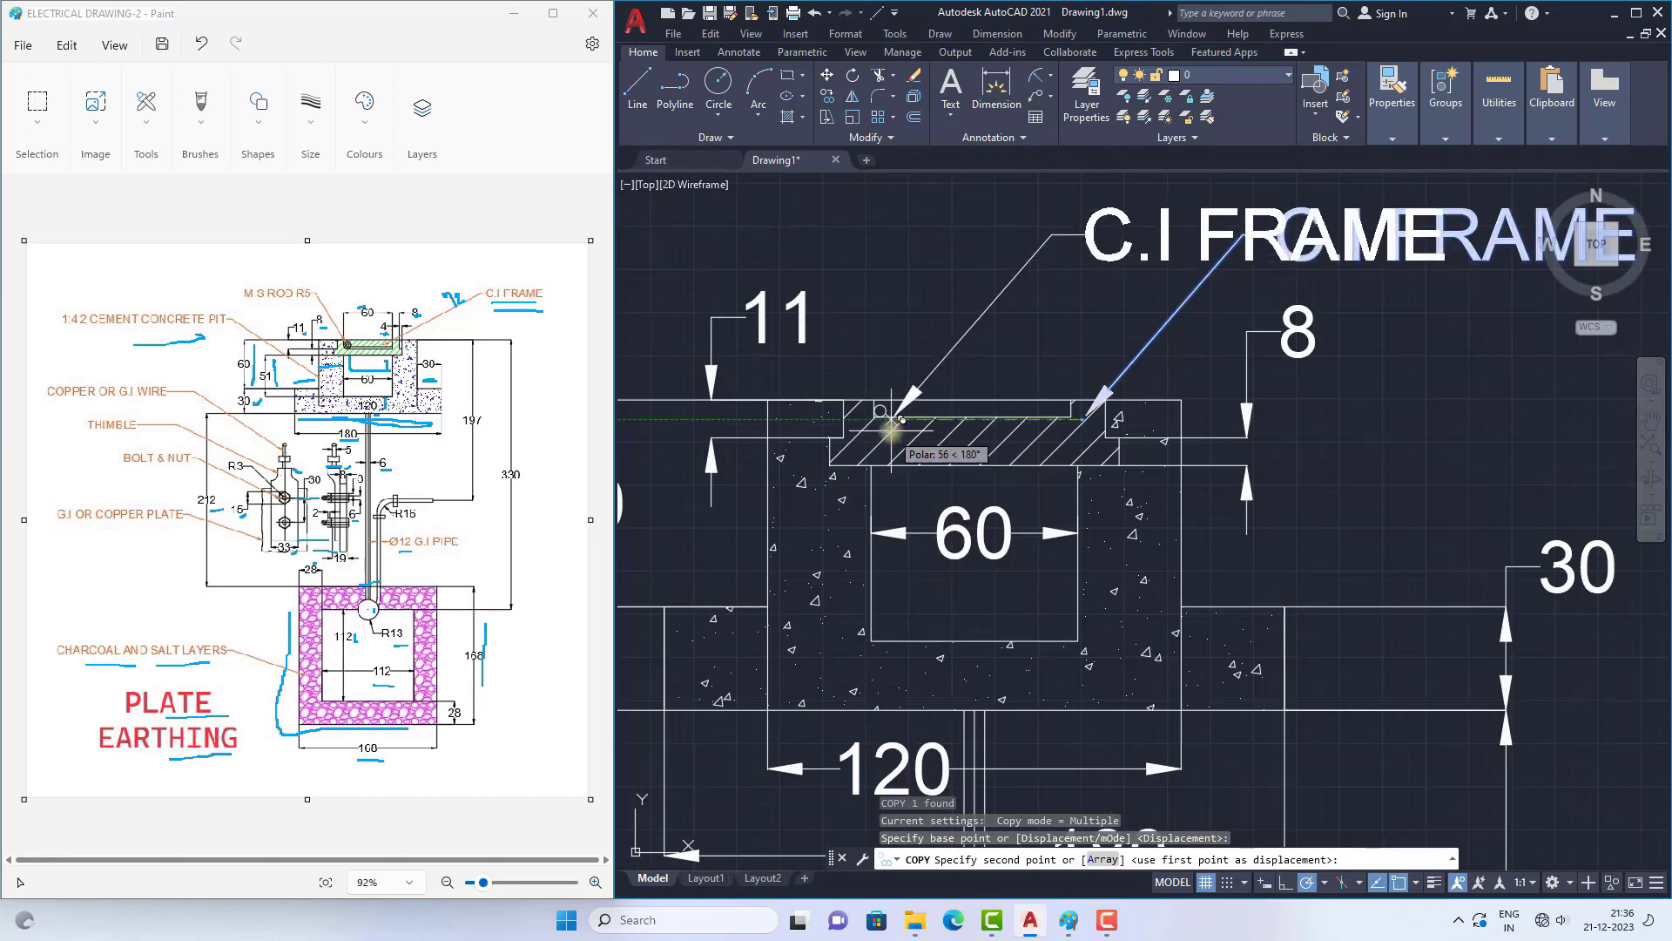
scroll(891, 423, up, 8)
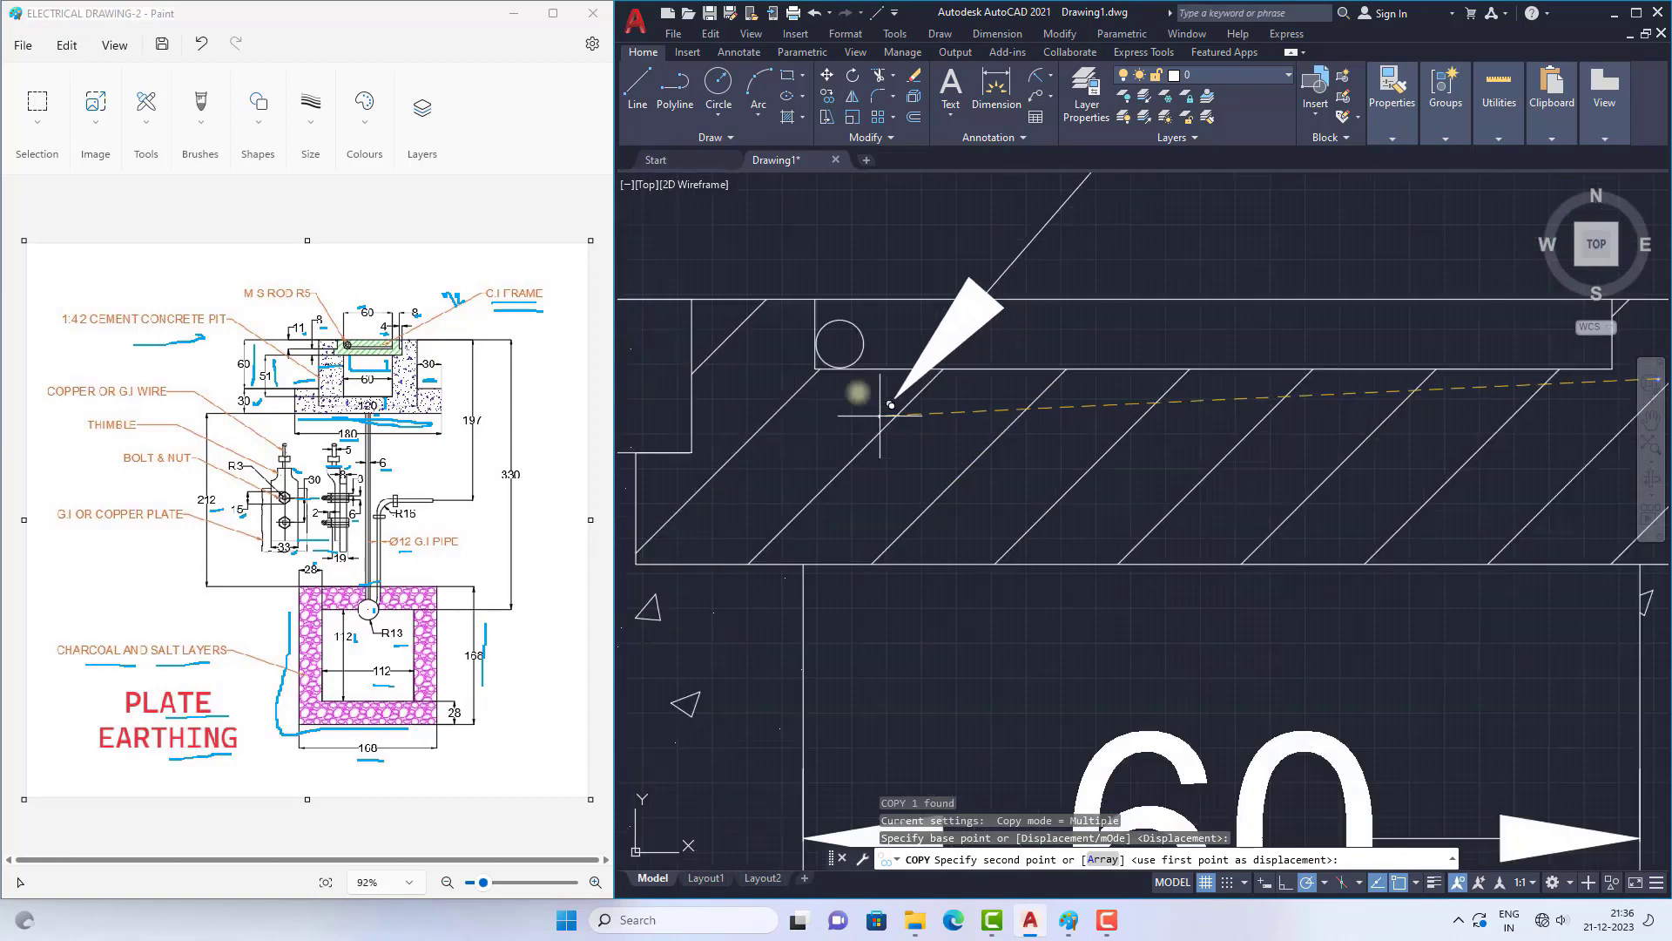
click(850, 335)
scroll(904, 388, down, 5)
scroll(904, 388, down, 4)
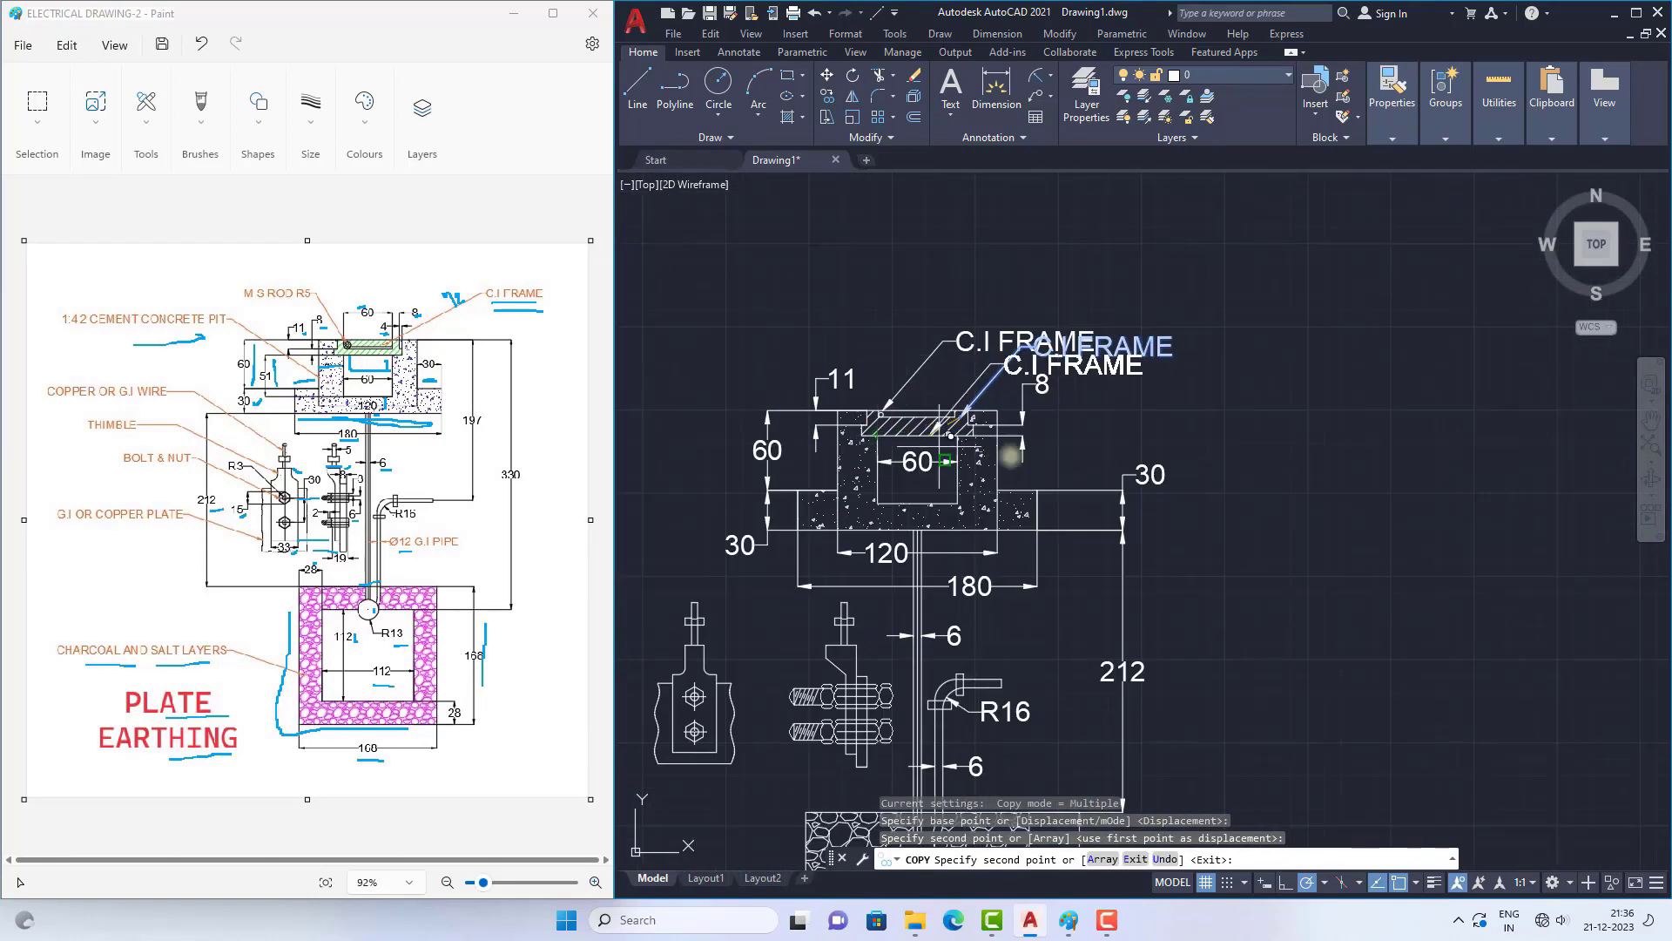
key(Escape)
Step: Move the copied leader's text to the upper left of the pit, above the 11 dimension
click(1026, 339)
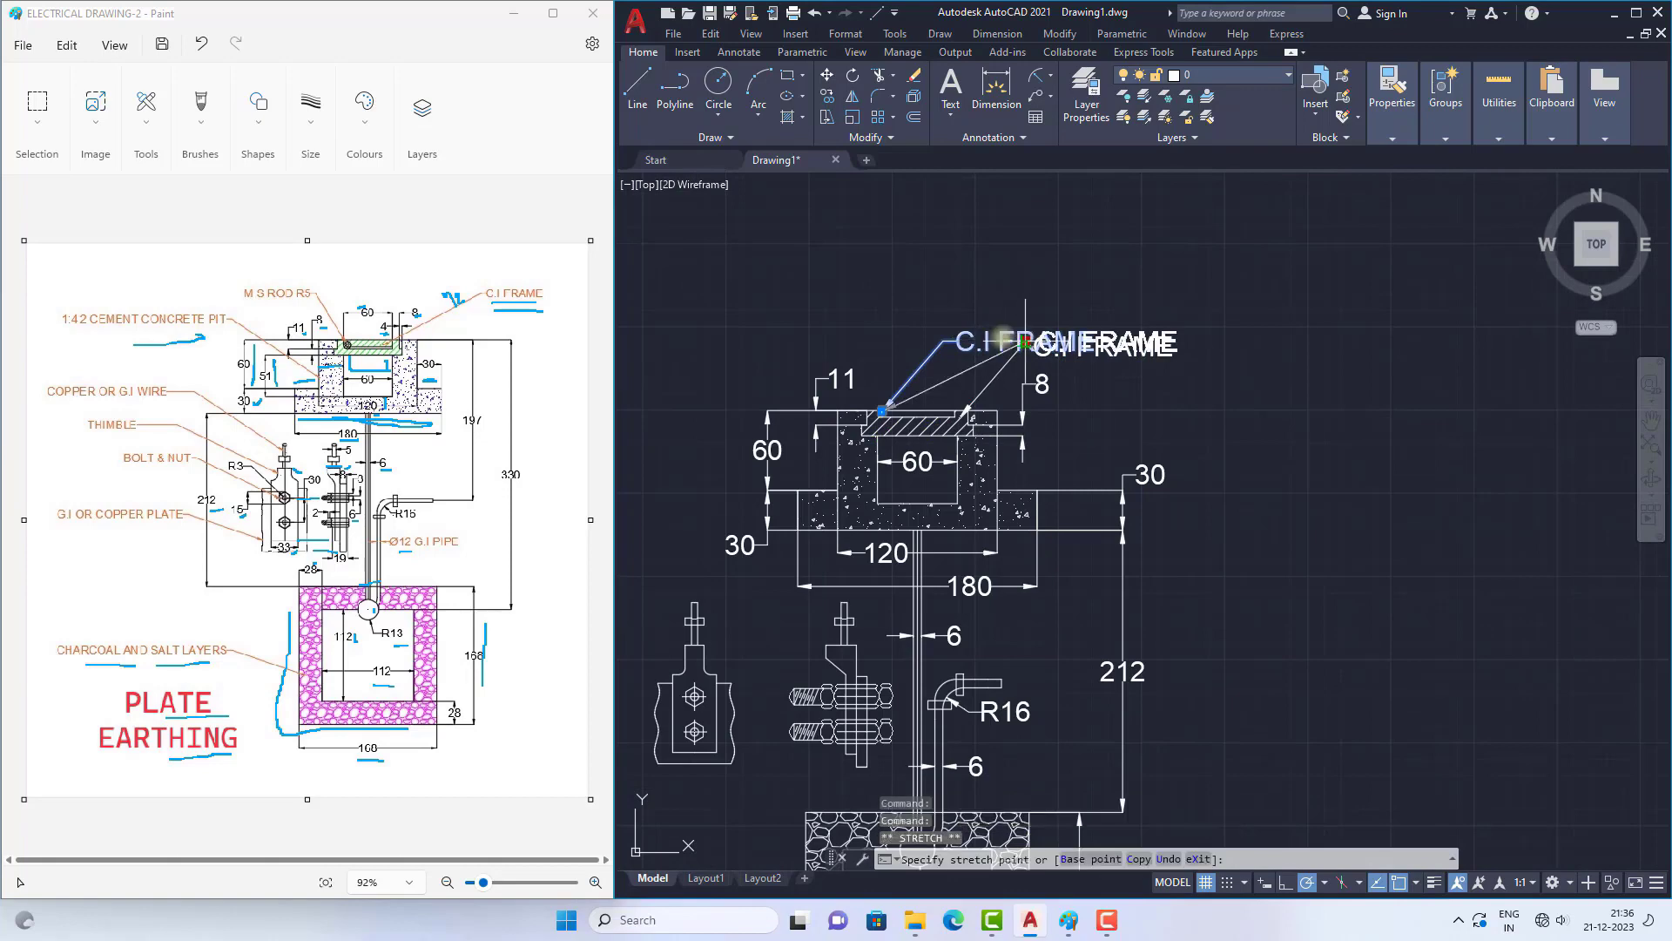
click(858, 321)
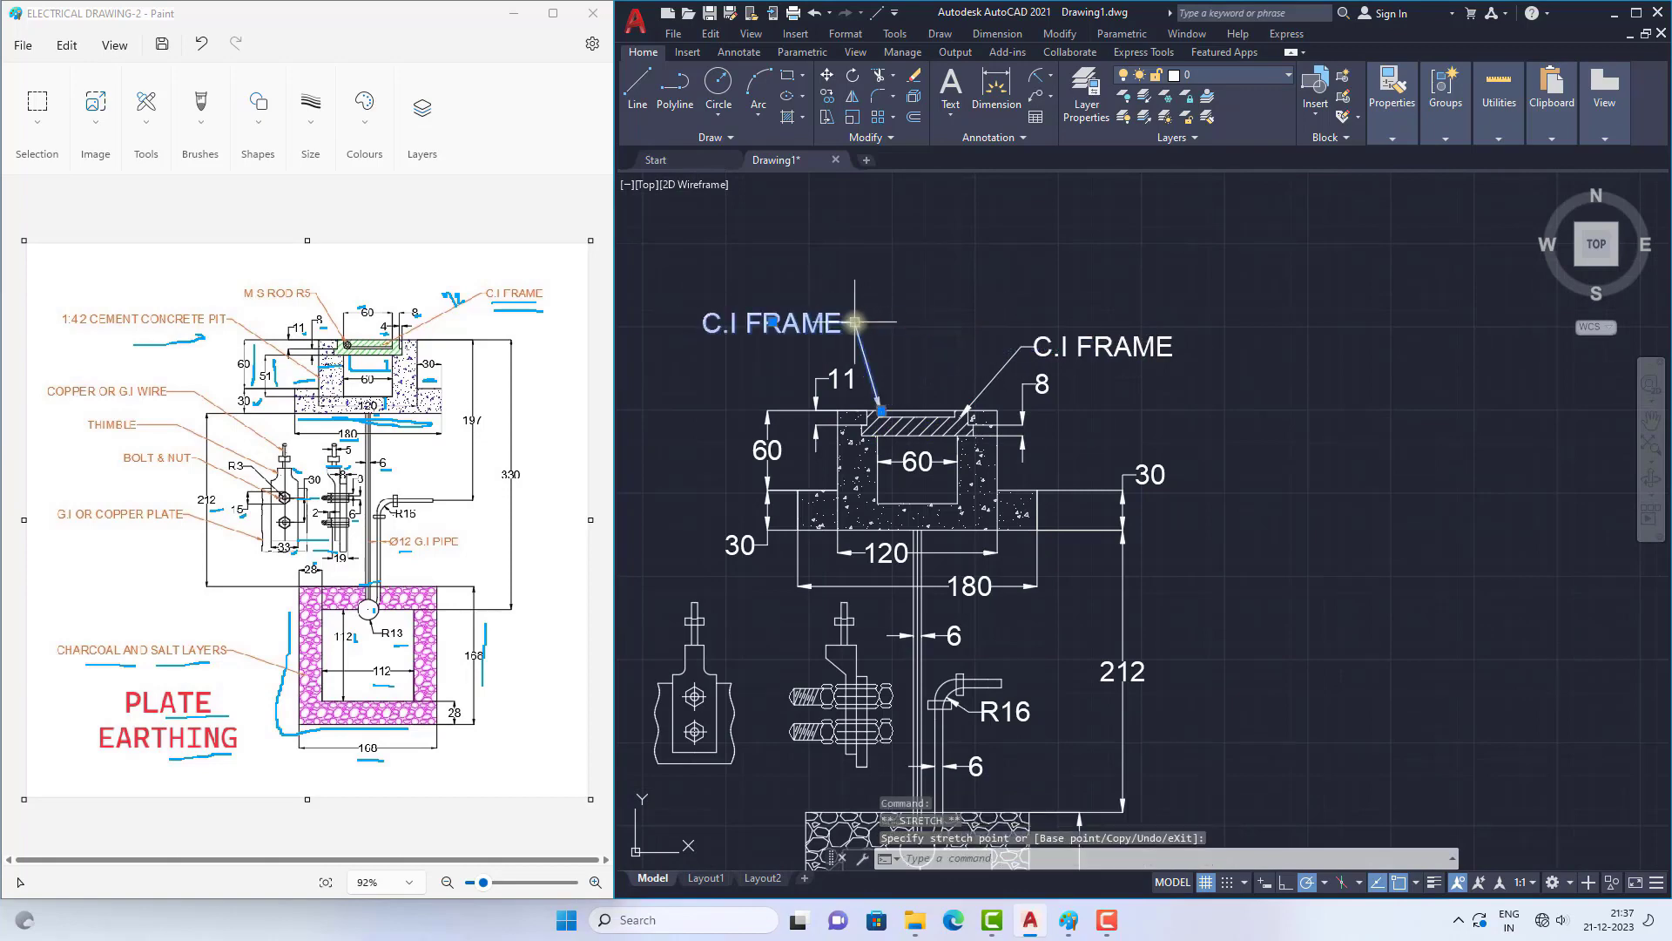
key(Escape)
scroll(969, 439, down, 3)
scroll(928, 425, up, 5)
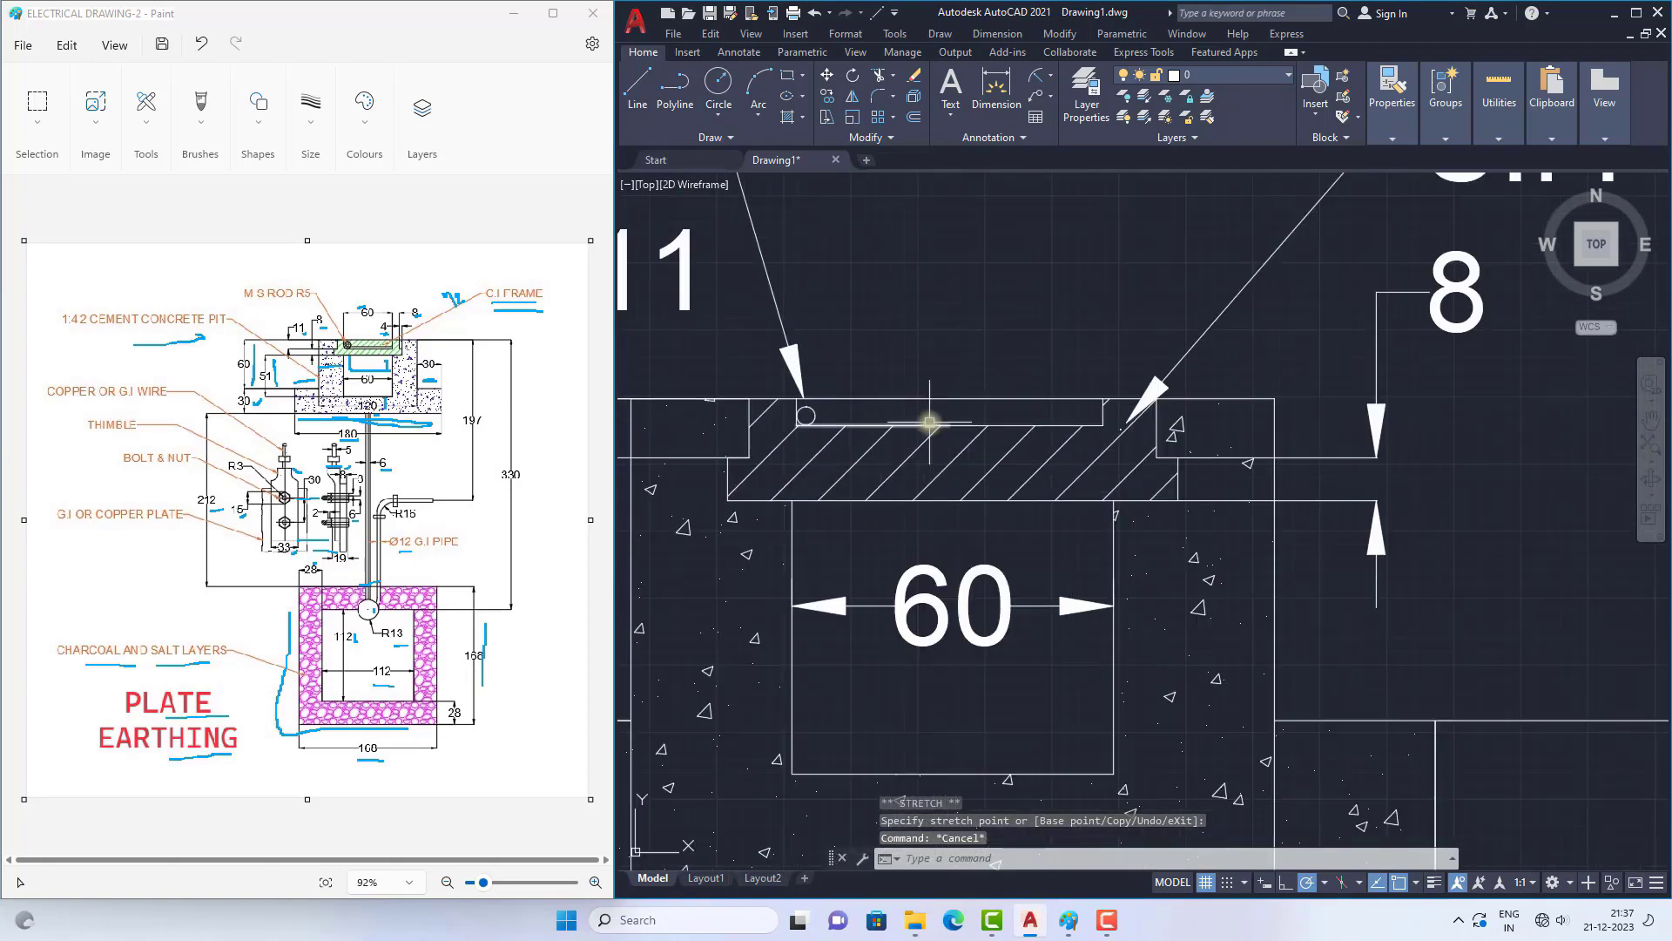
Step: Change the text of the leader pointing at the small rod circle to "M.D ROD R5"
scroll(879, 396, down, 5)
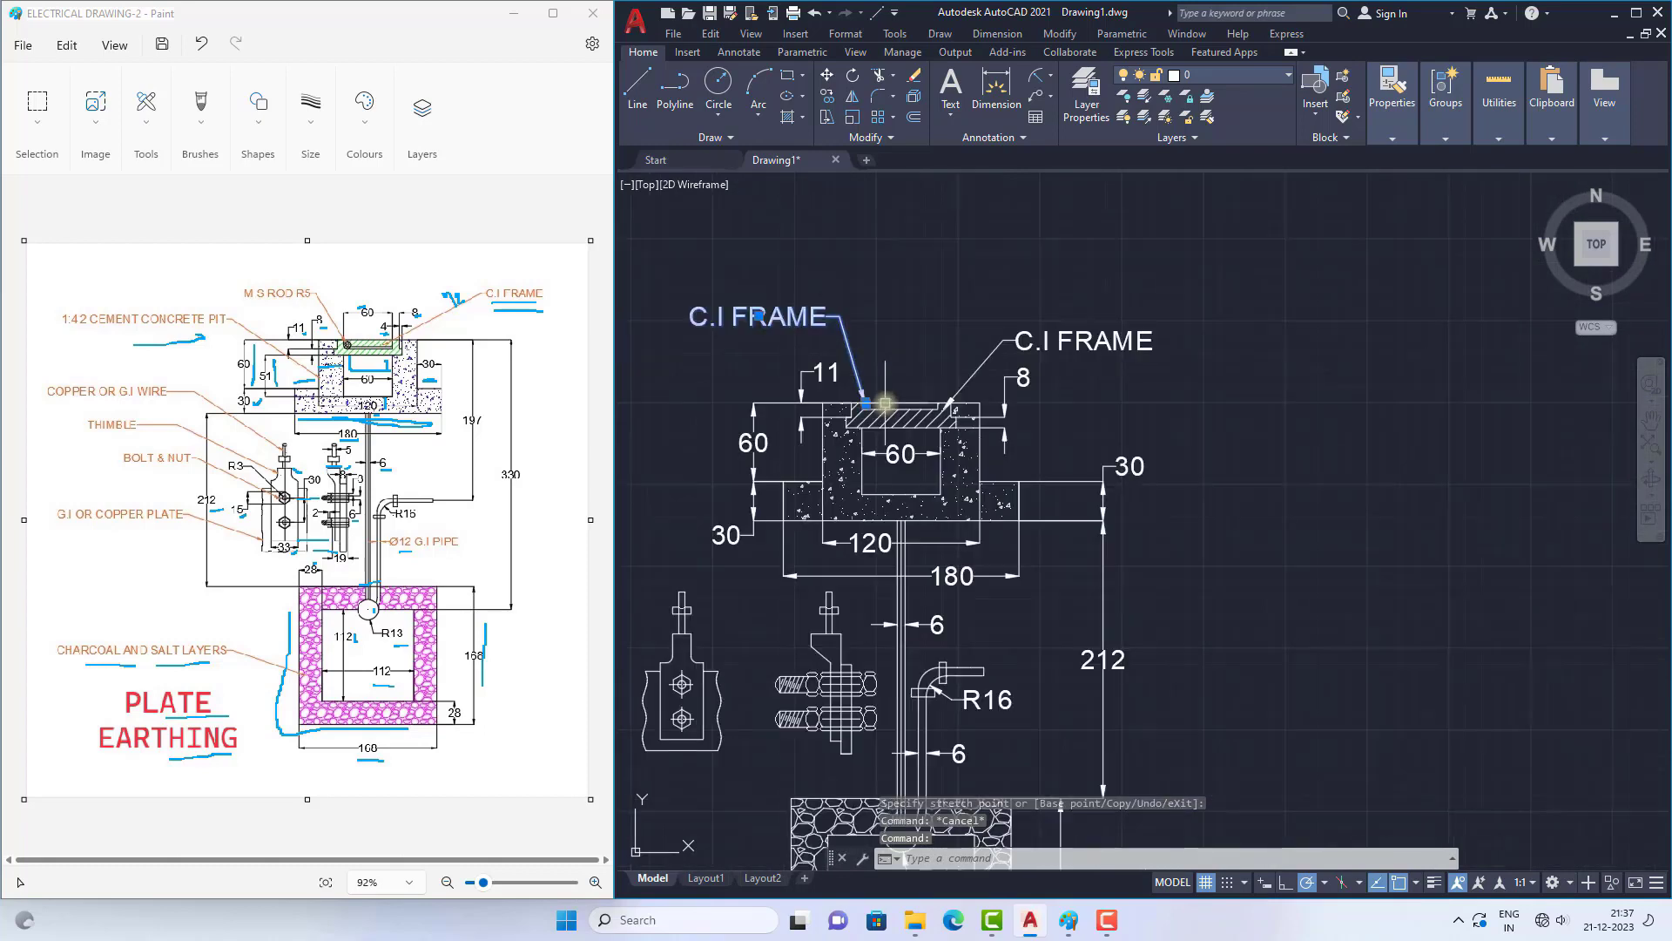
double_click(778, 319)
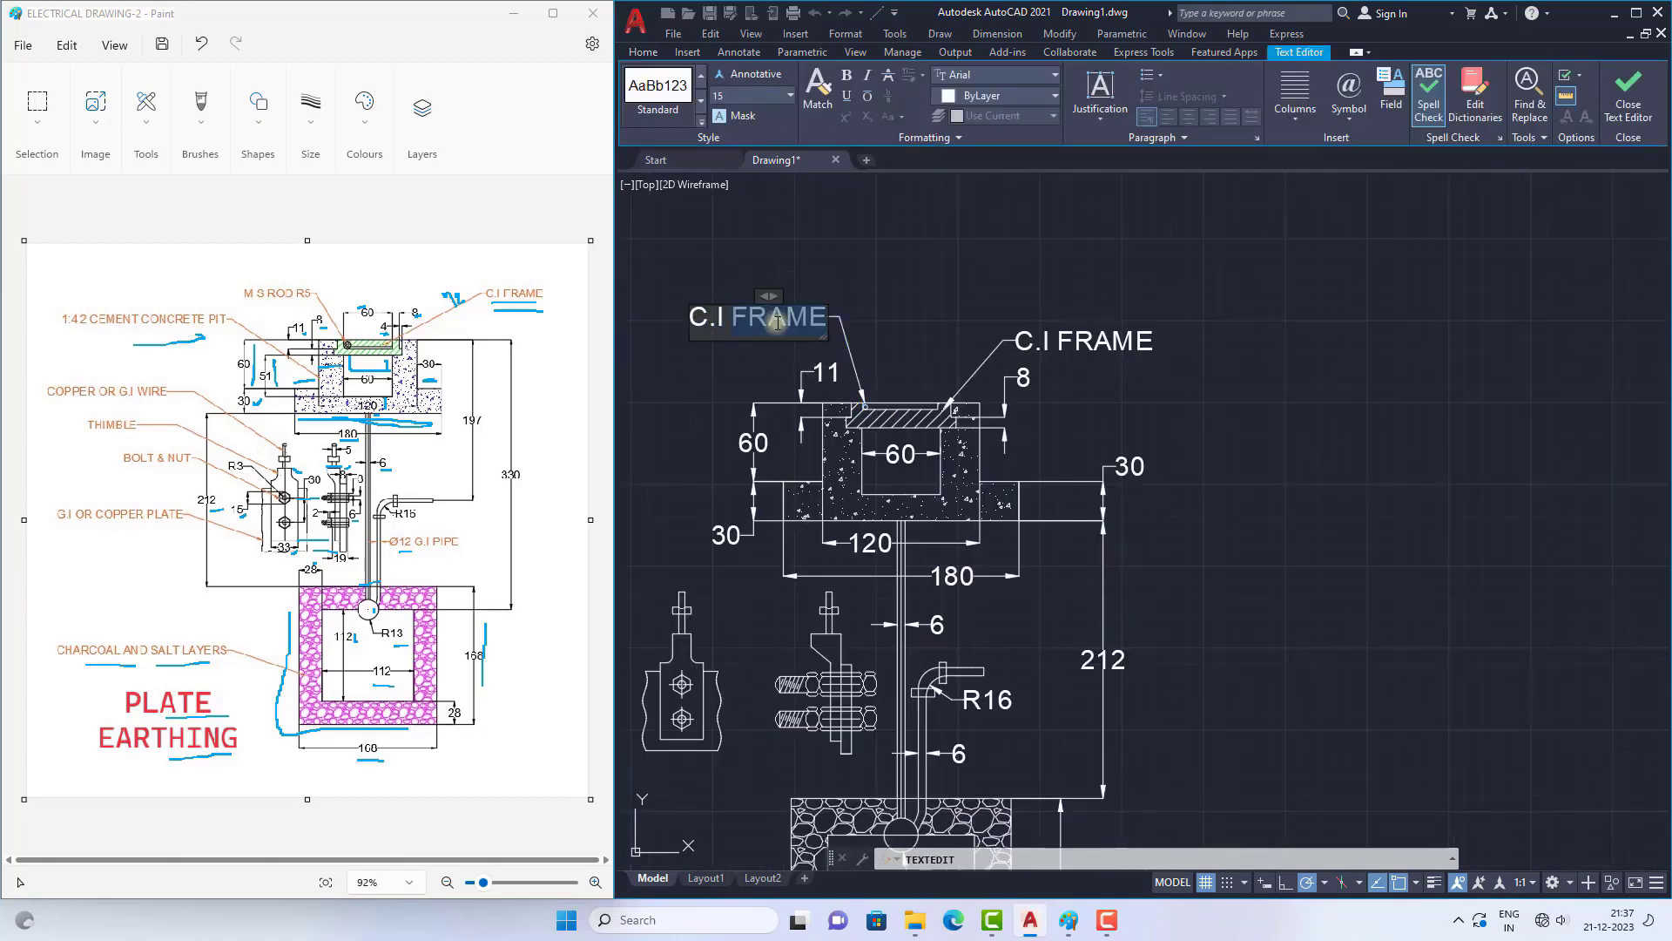
key(ctrl+a)
text(M.D R)
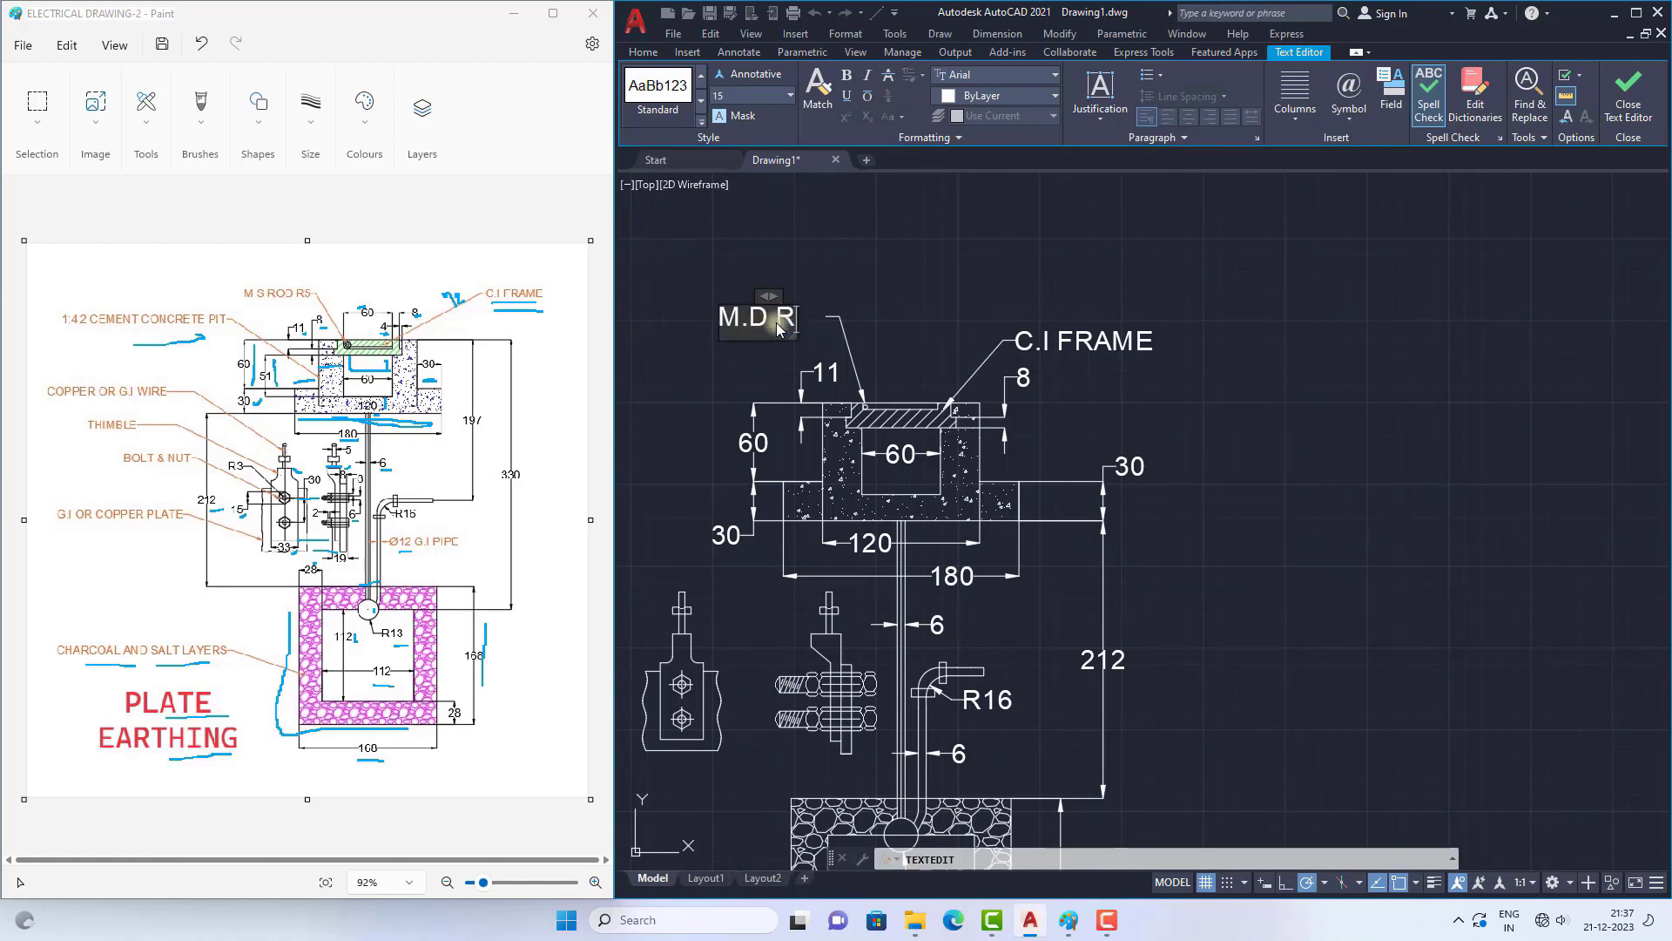
text(OF)
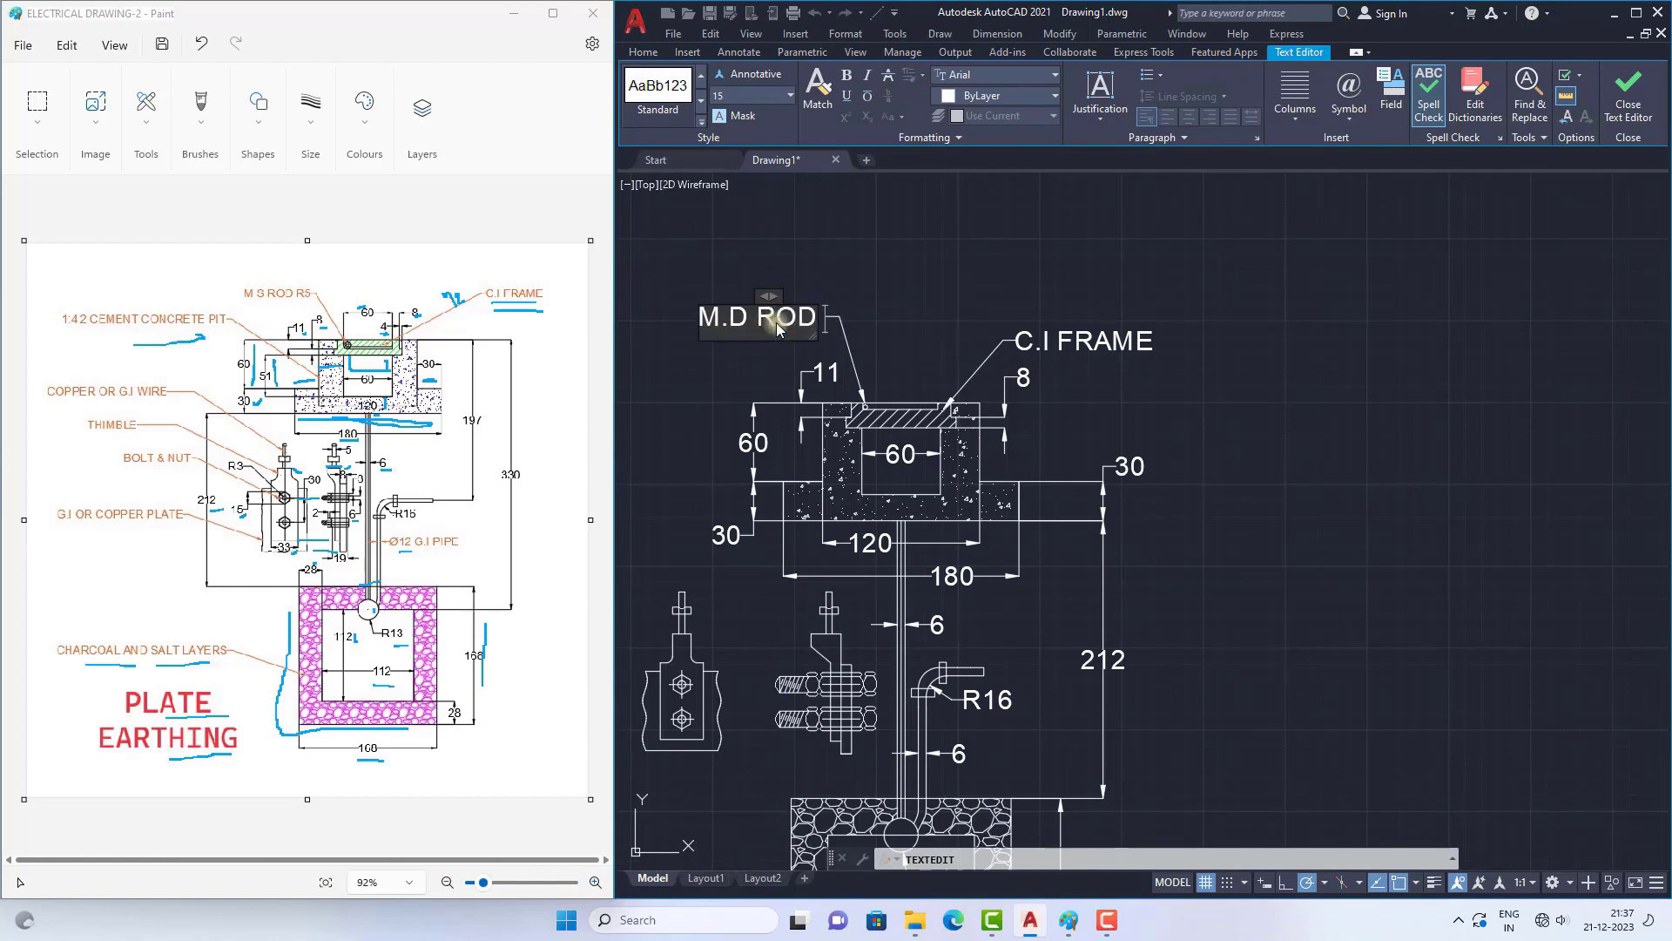
text( R5)
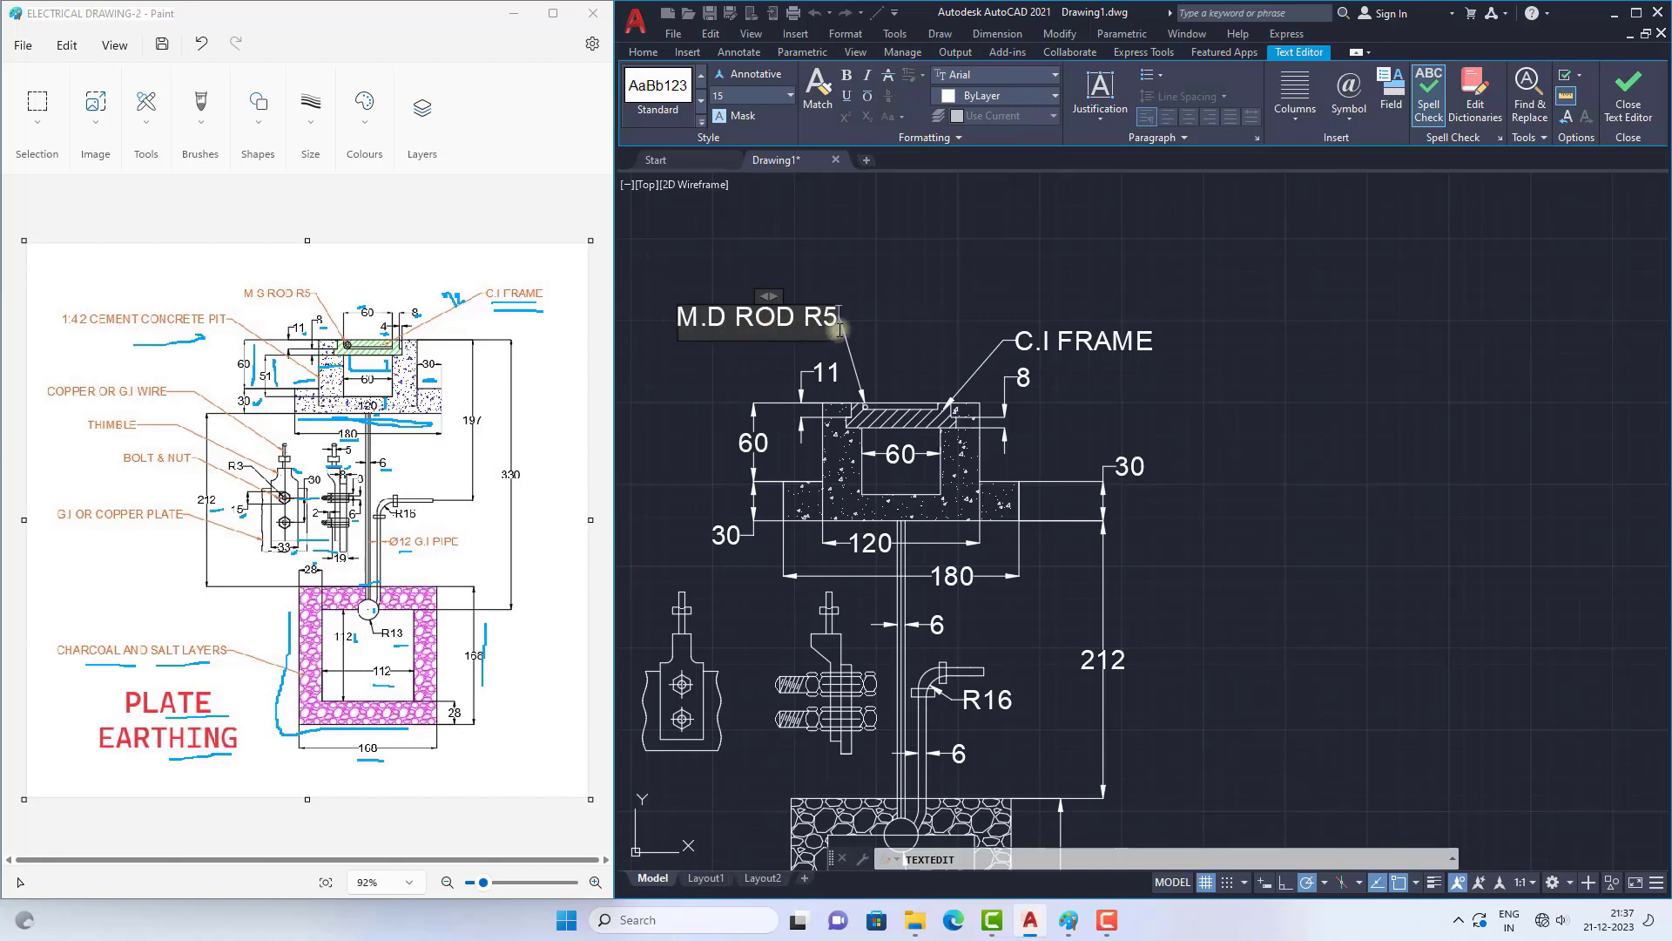
click(916, 283)
key(Escape)
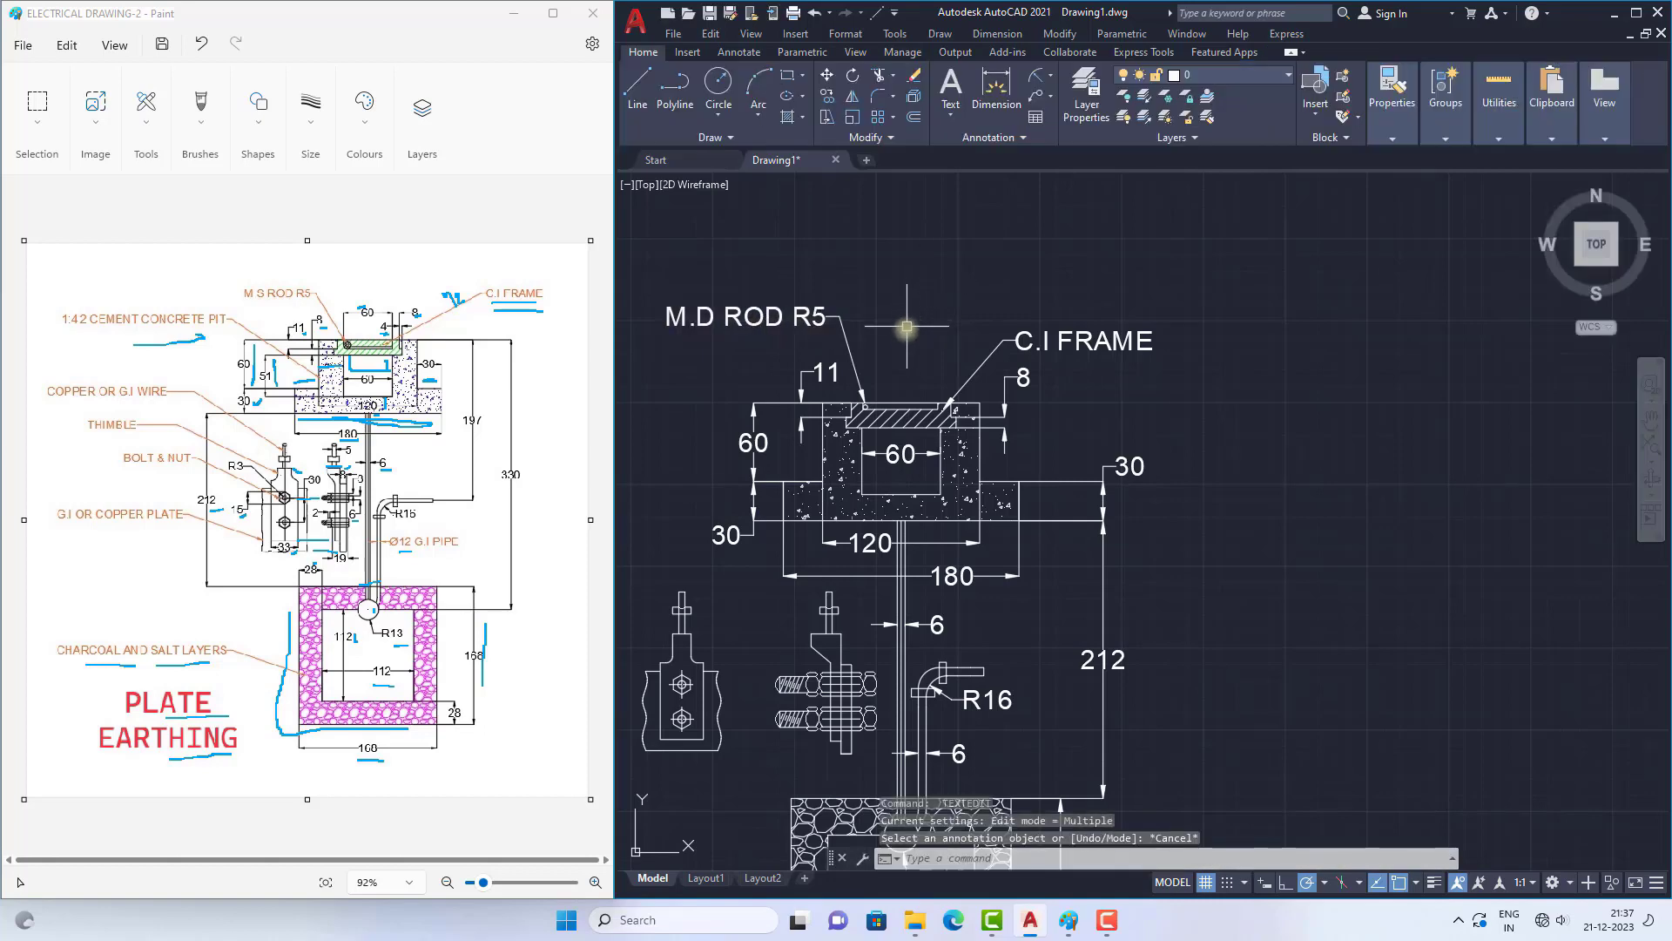
Step: Copy the M.D ROD R5 leader from the top of the rod circle onto the left concrete wall of the pit
scroll(907, 327, down, 2)
scroll(885, 361, up, 6)
text(co)
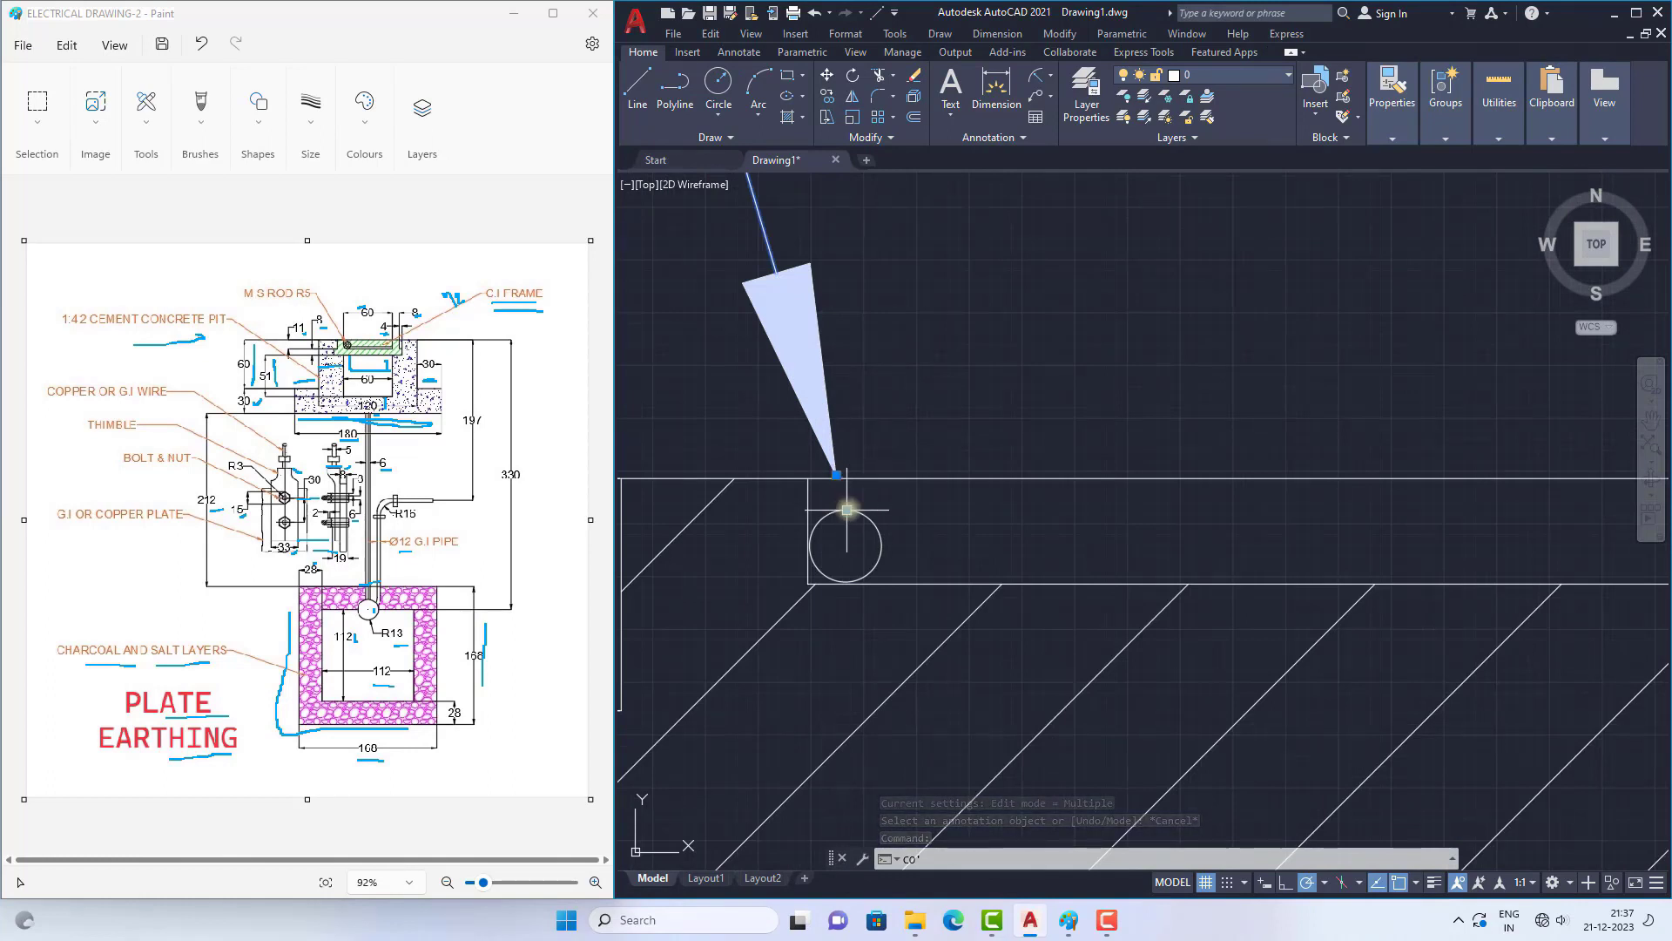
text(')
key(Return)
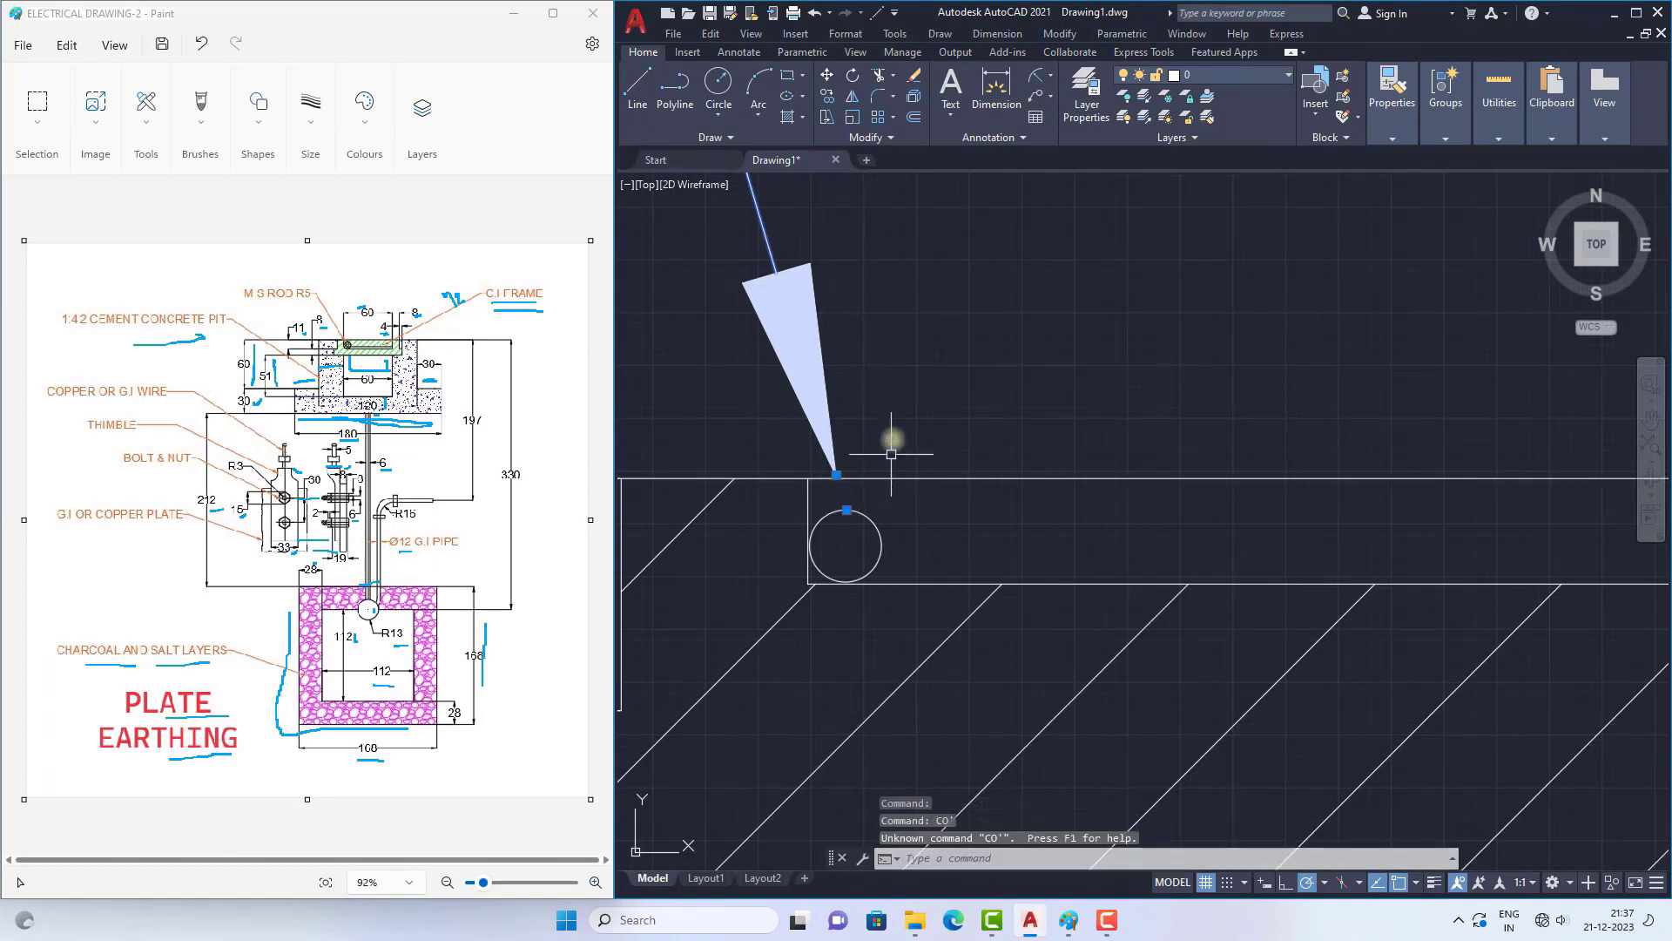
text(co)
key(Return)
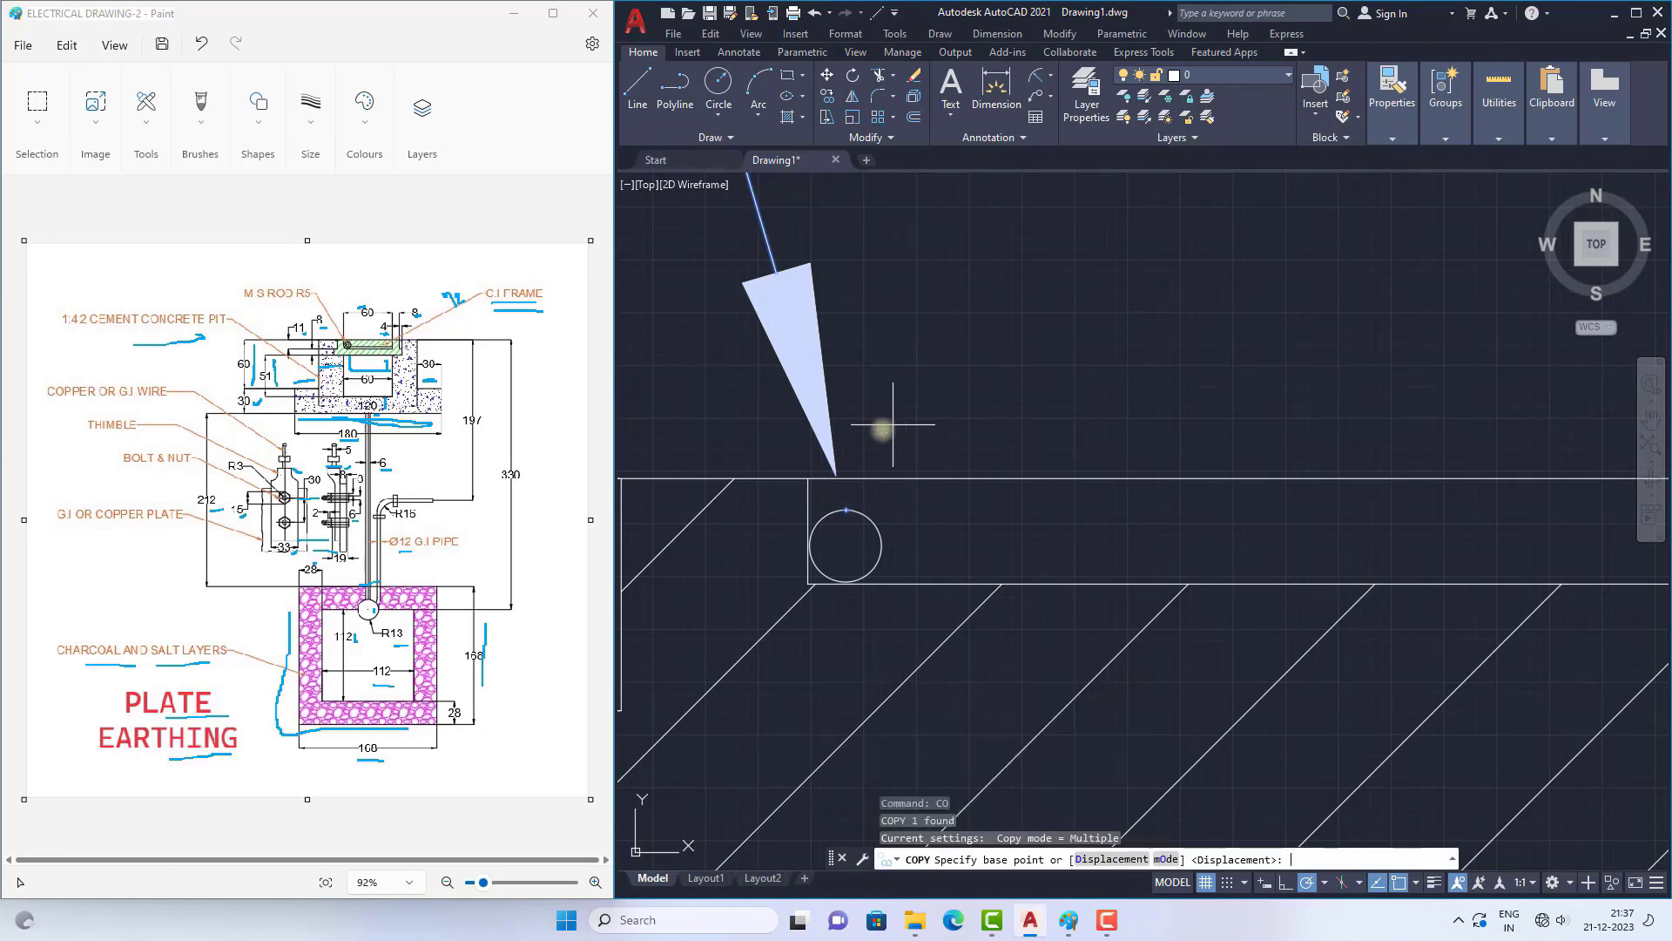
click(843, 510)
scroll(858, 392, down, 8)
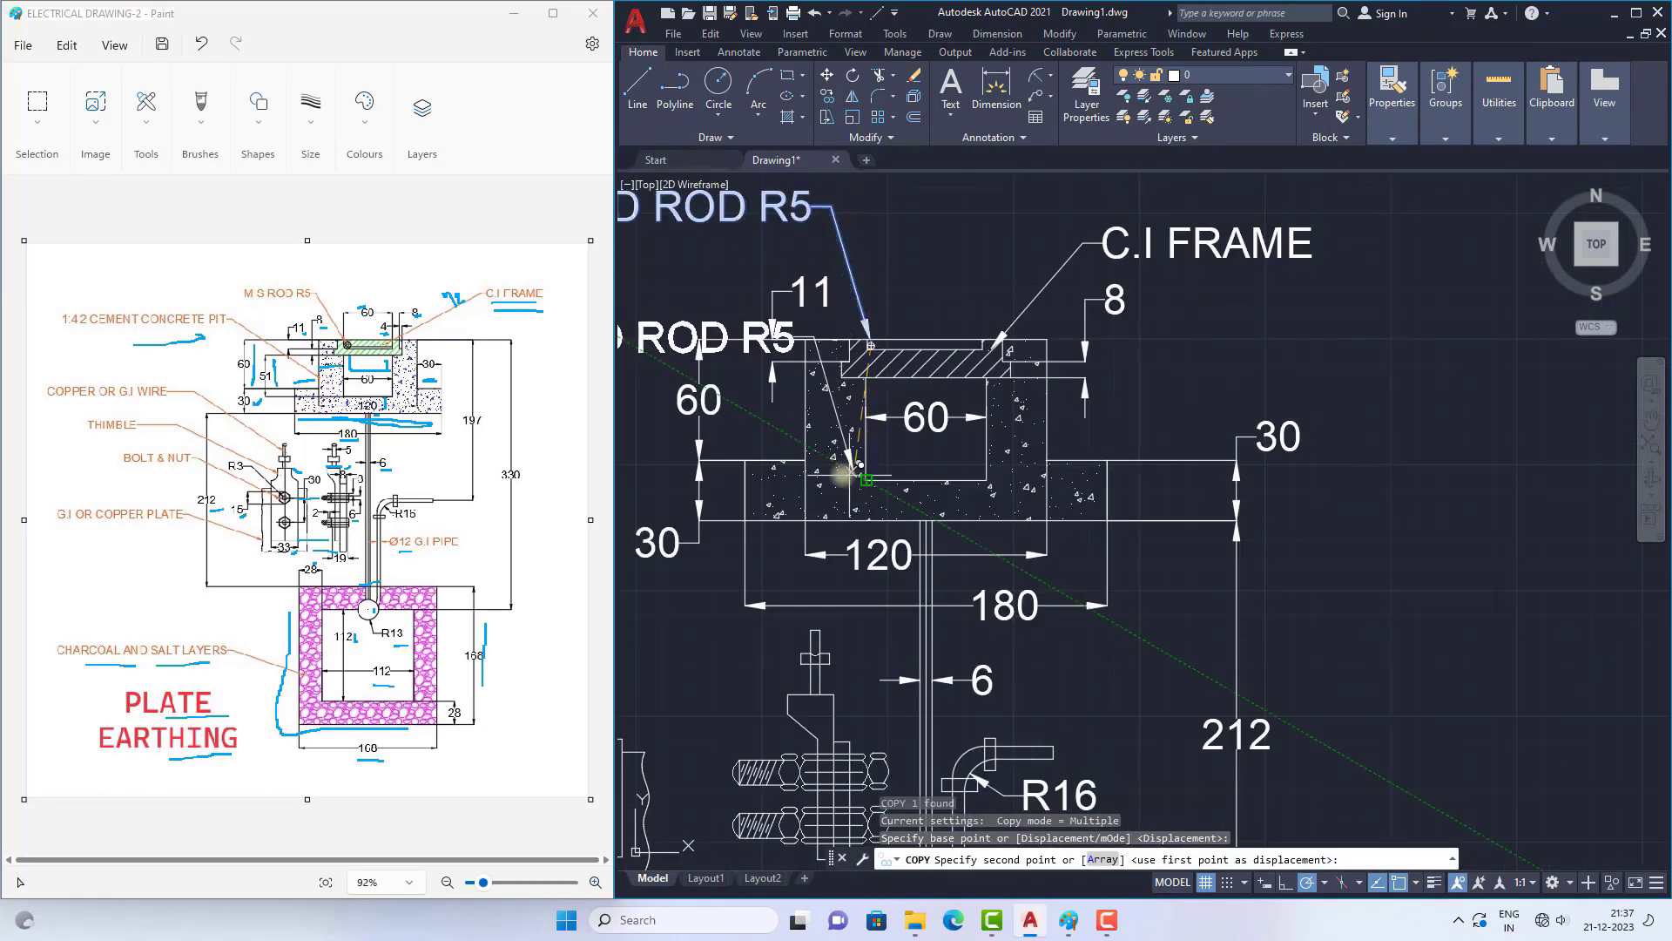
click(842, 461)
scroll(842, 462, down, 2)
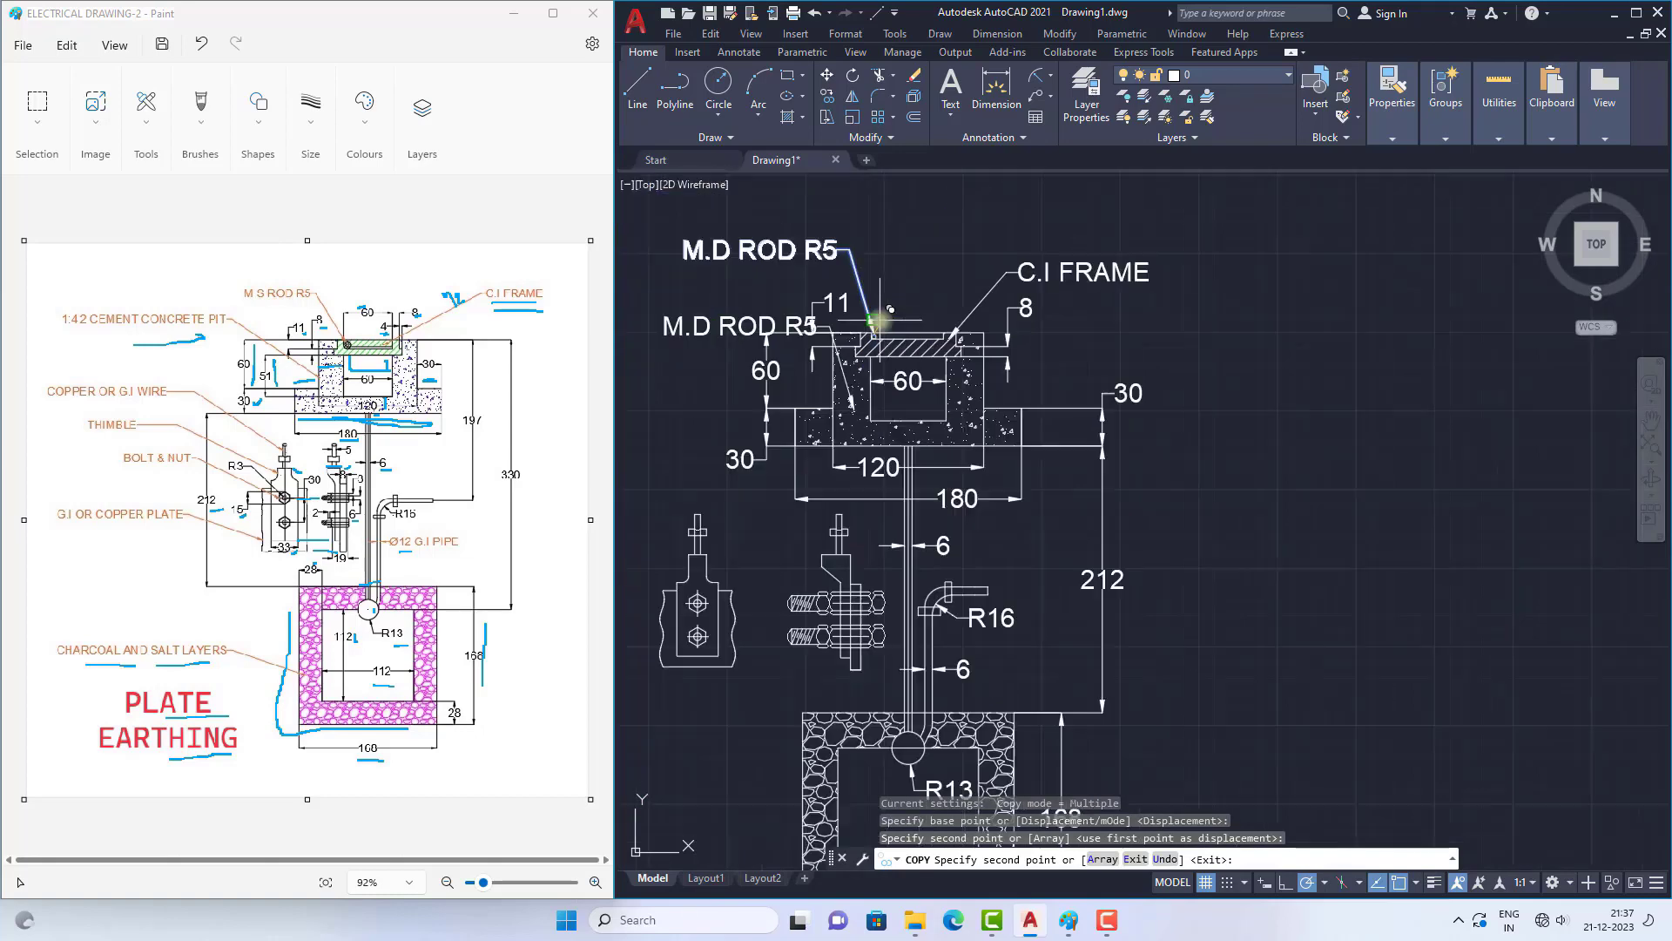
Step: Place copies of the M.D ROD R5 leader on the front-view clamp's neck, upper bolt and the plate's left edge
scroll(856, 515, up, 8)
click(784, 422)
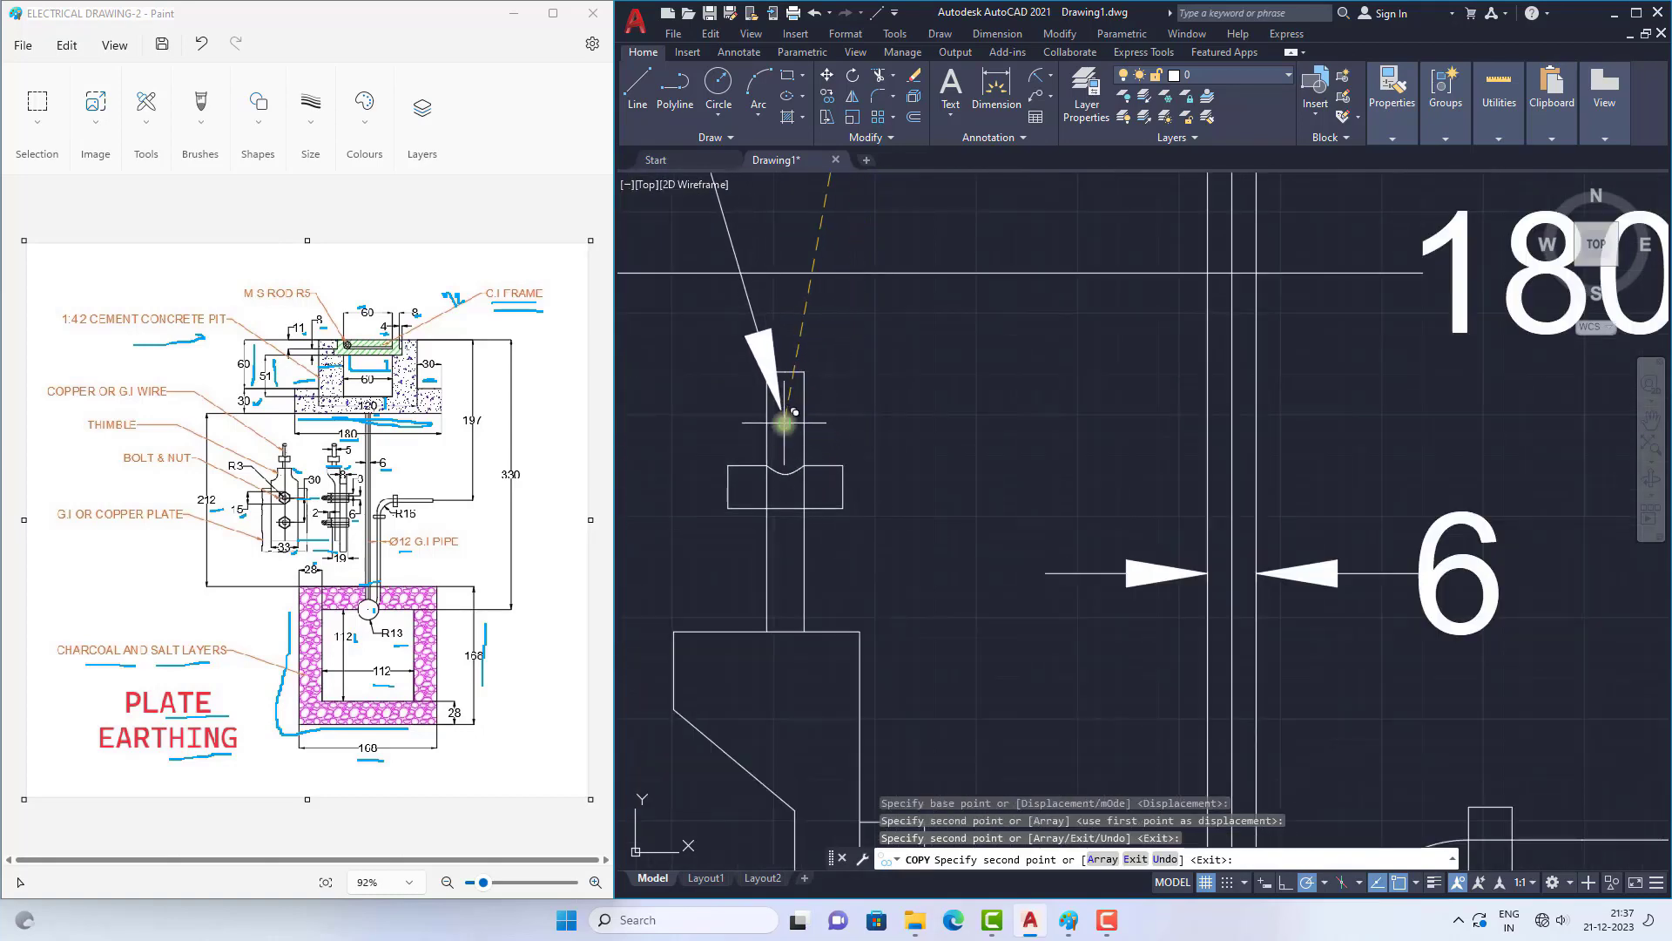
scroll(840, 344, down, 4)
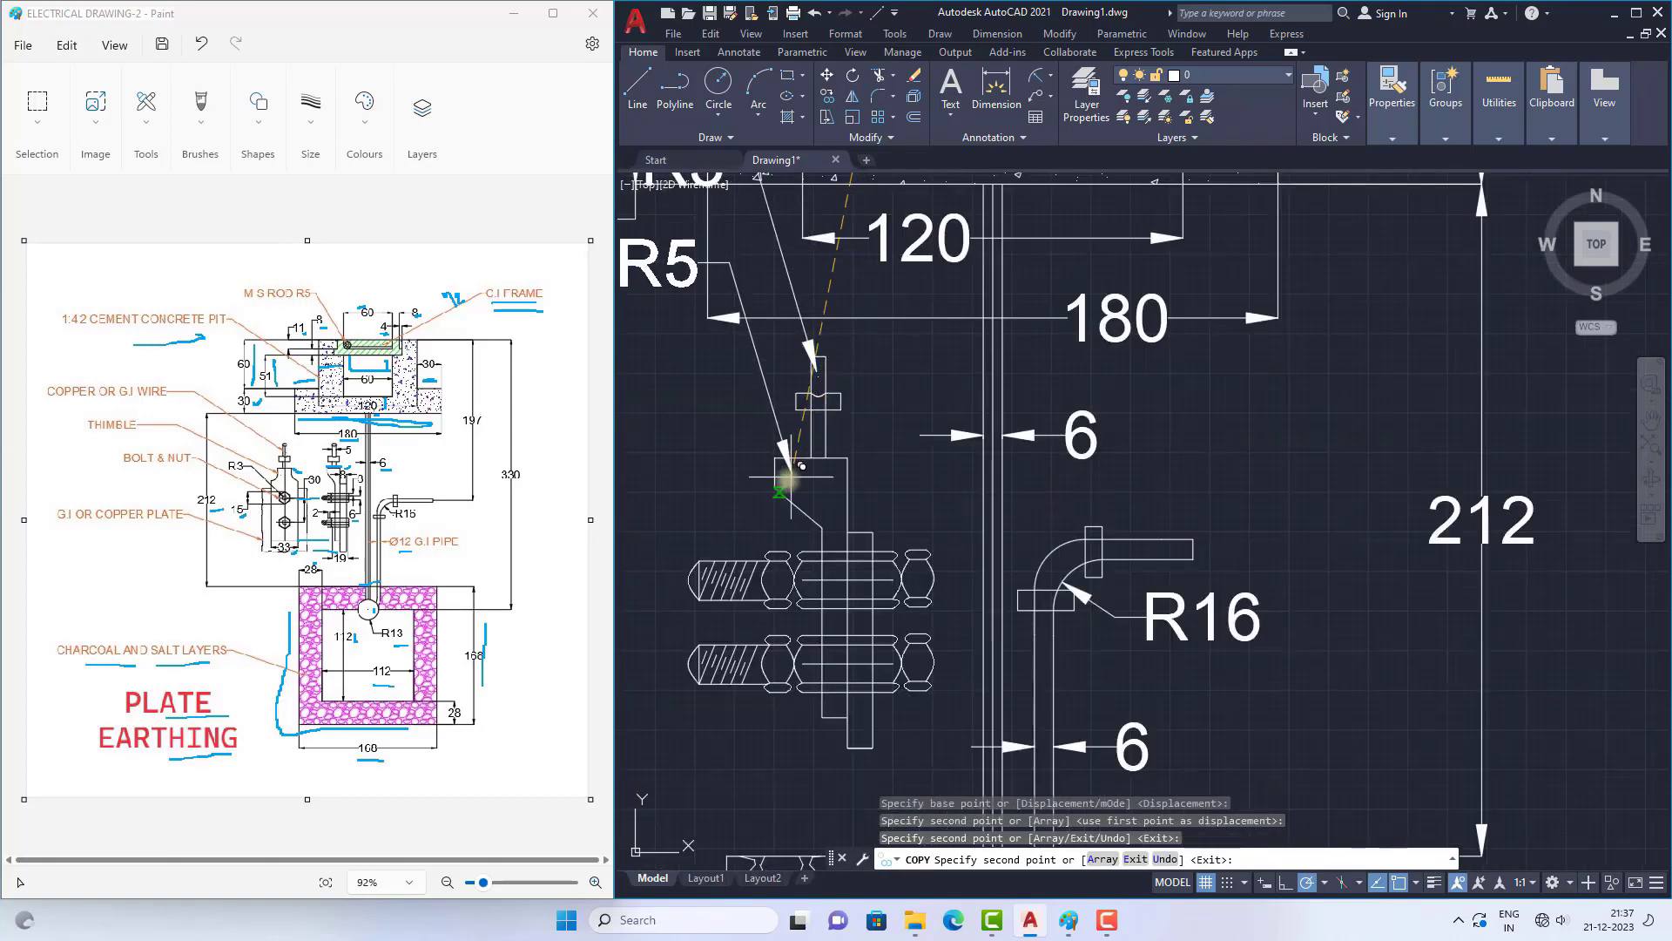
scroll(775, 479, up, 4)
scroll(1015, 385, down, 4)
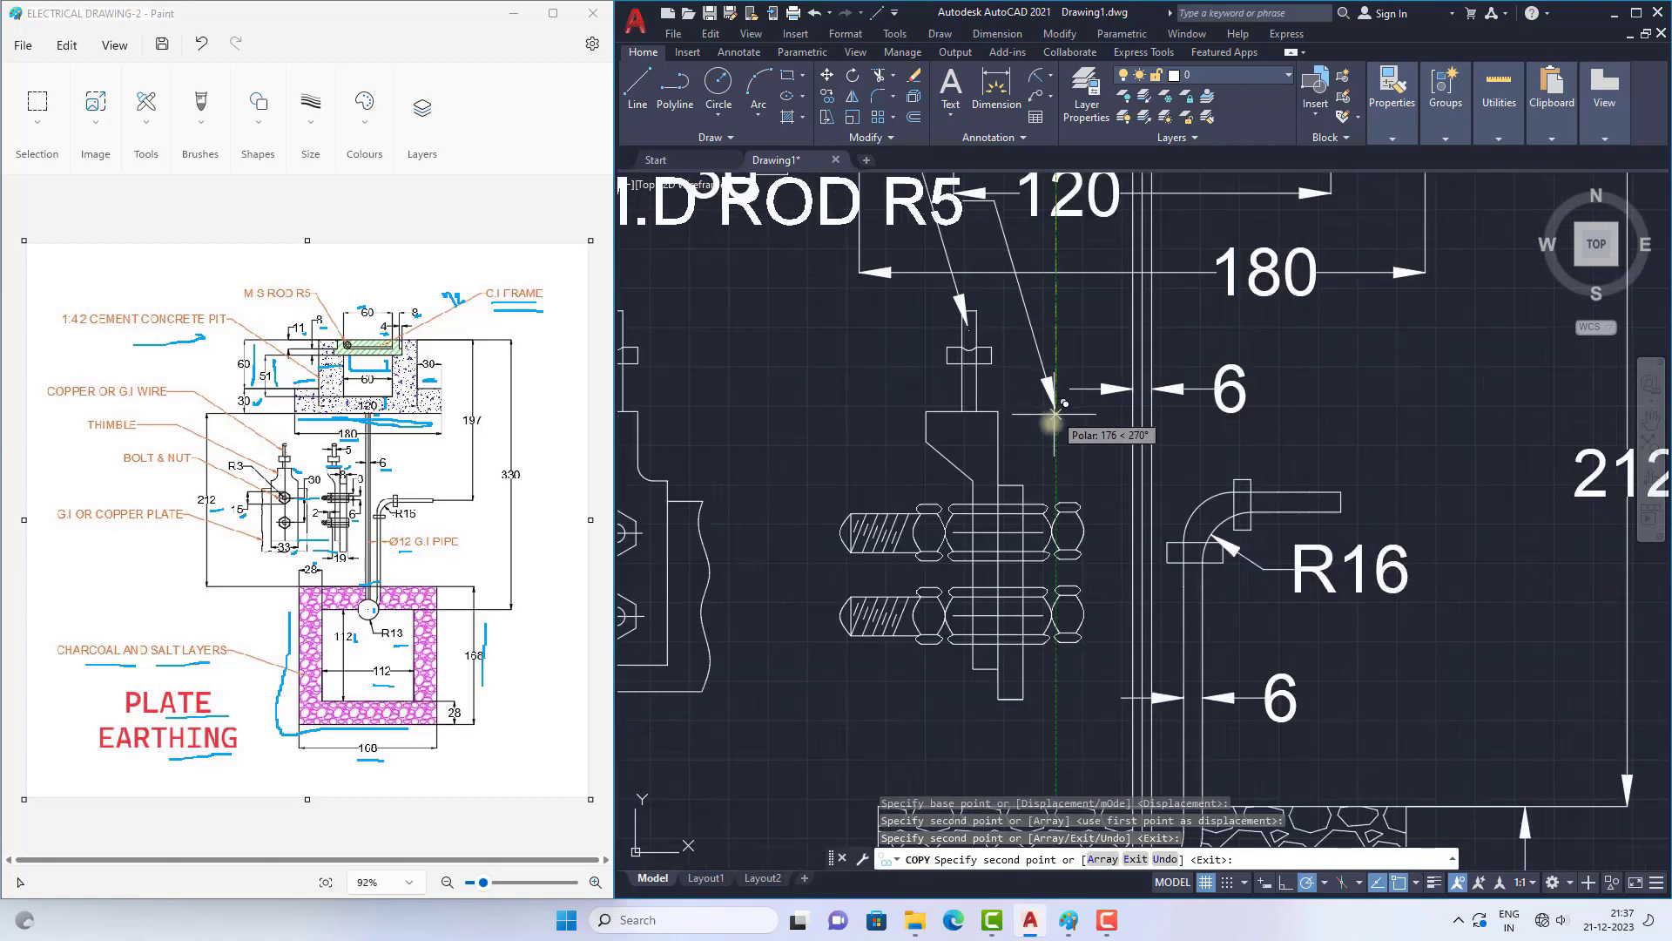
scroll(1056, 409, down, 1)
scroll(1002, 418, down, 2)
scroll(861, 375, up, 4)
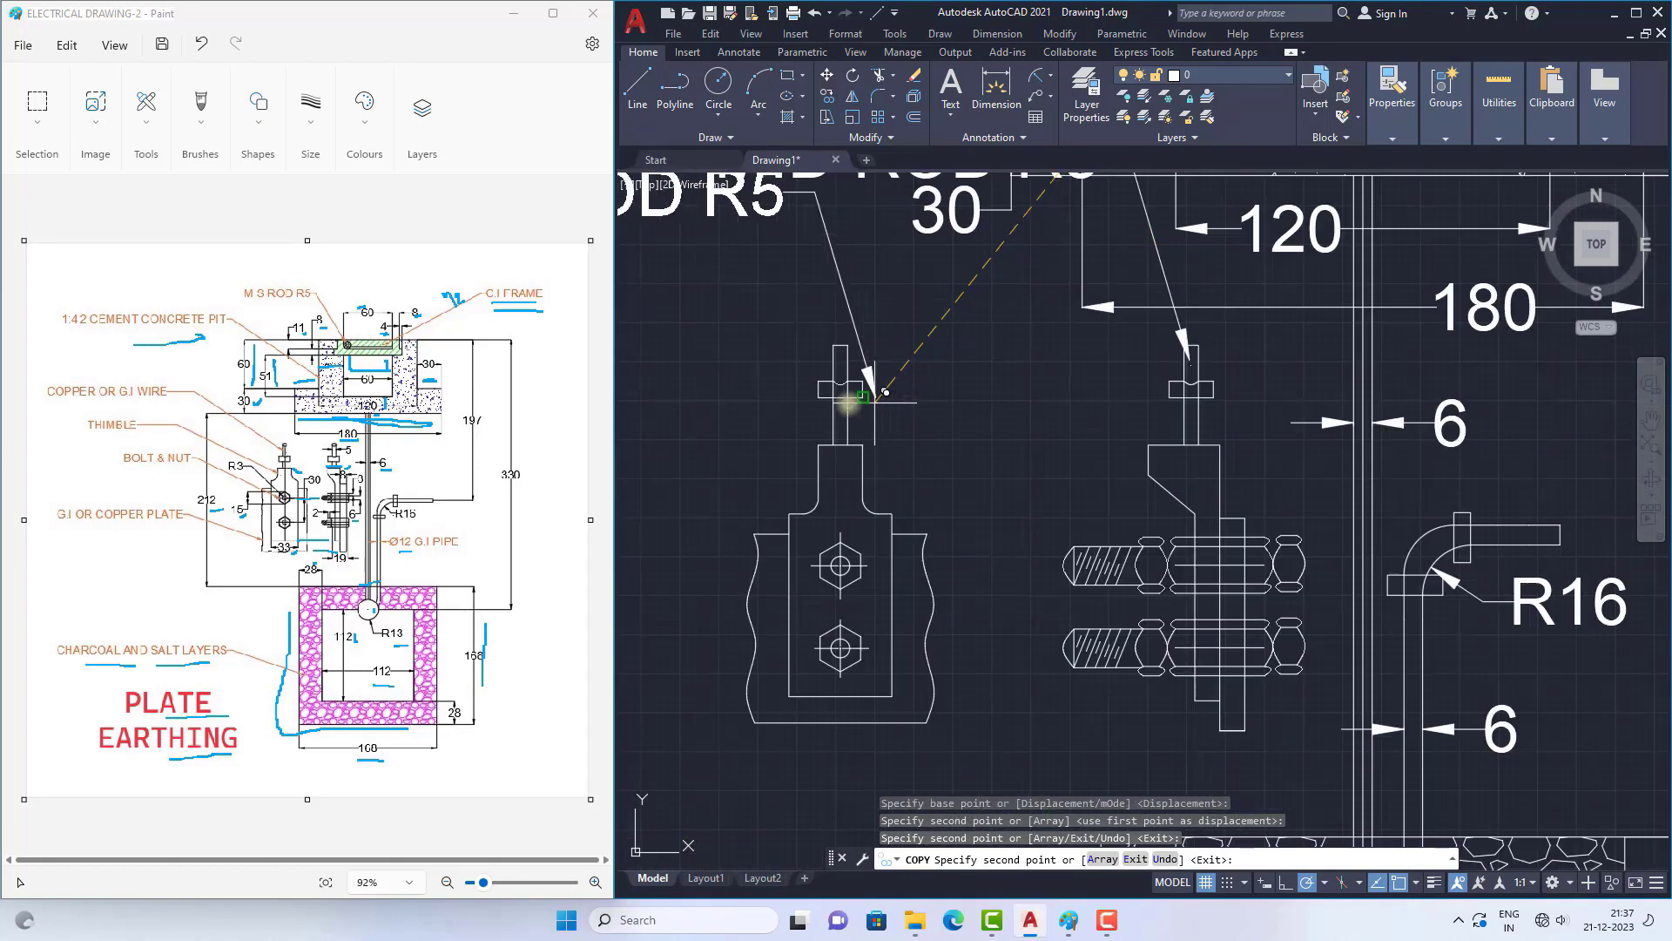
scroll(816, 464, up, 6)
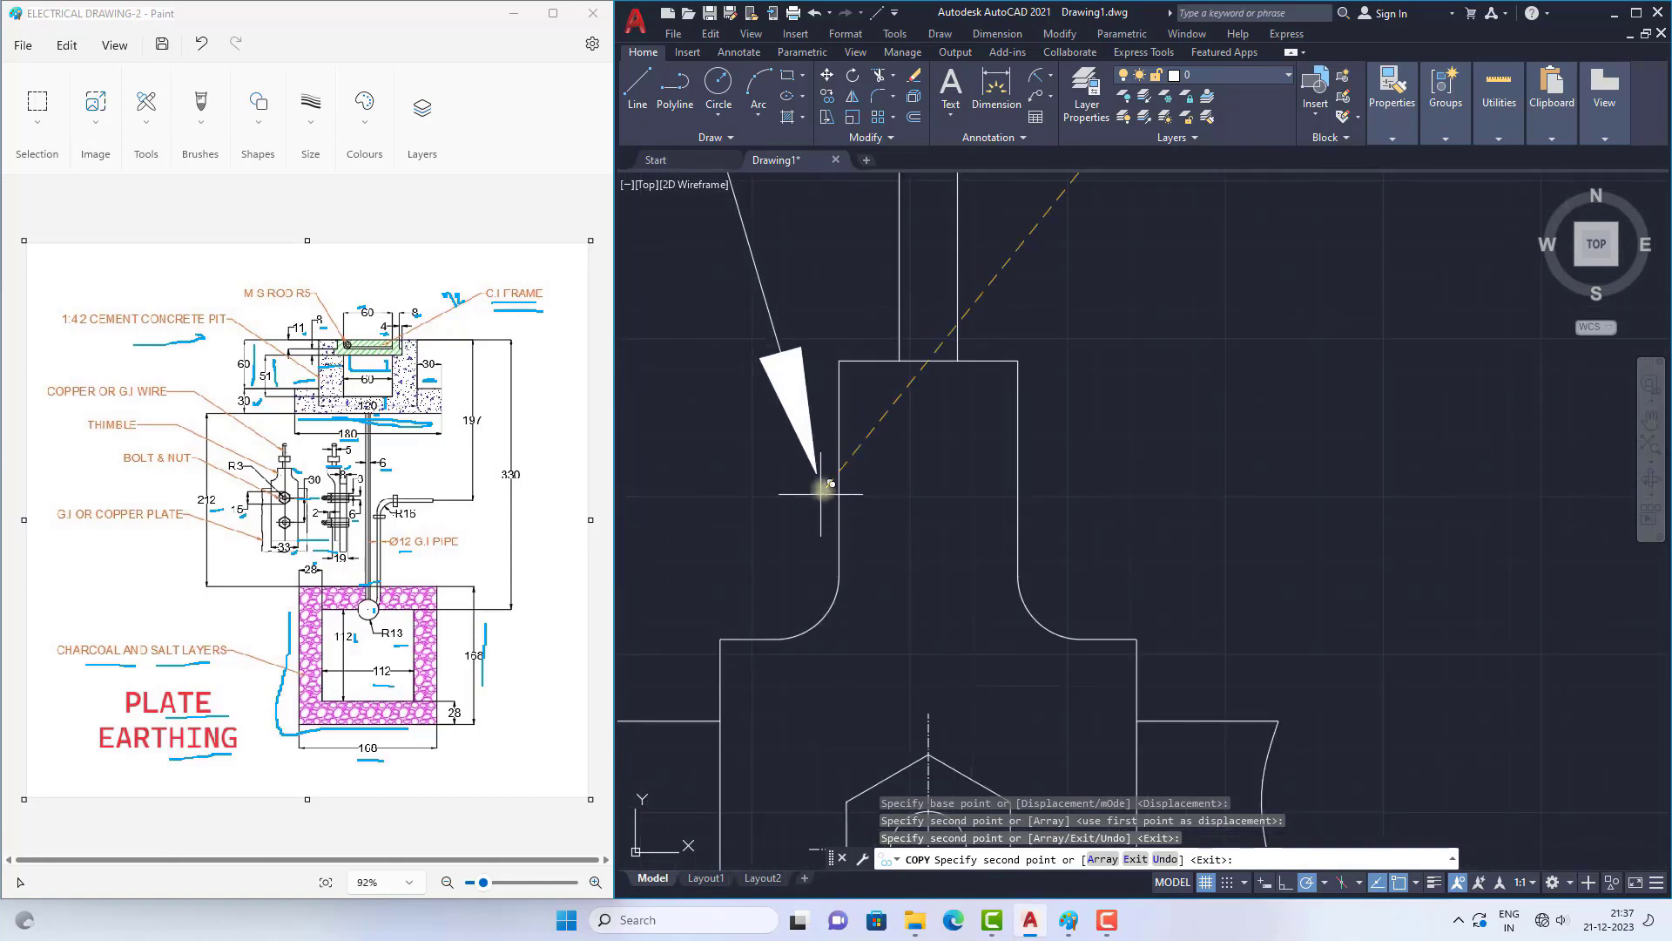
scroll(866, 416, down, 4)
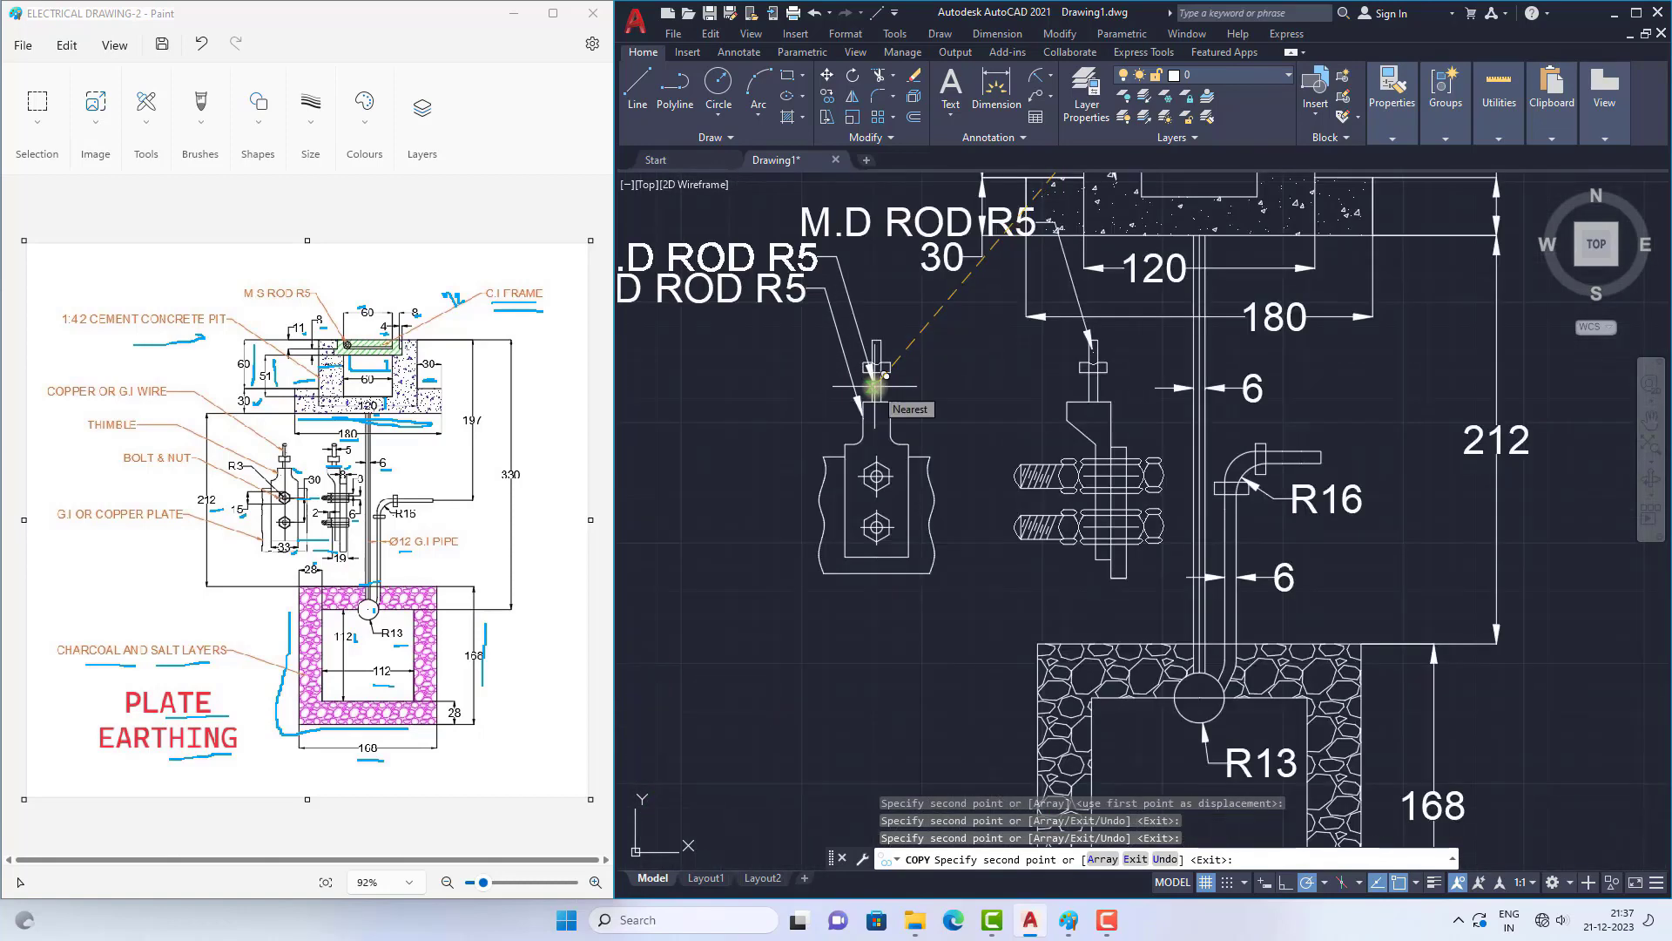
click(829, 524)
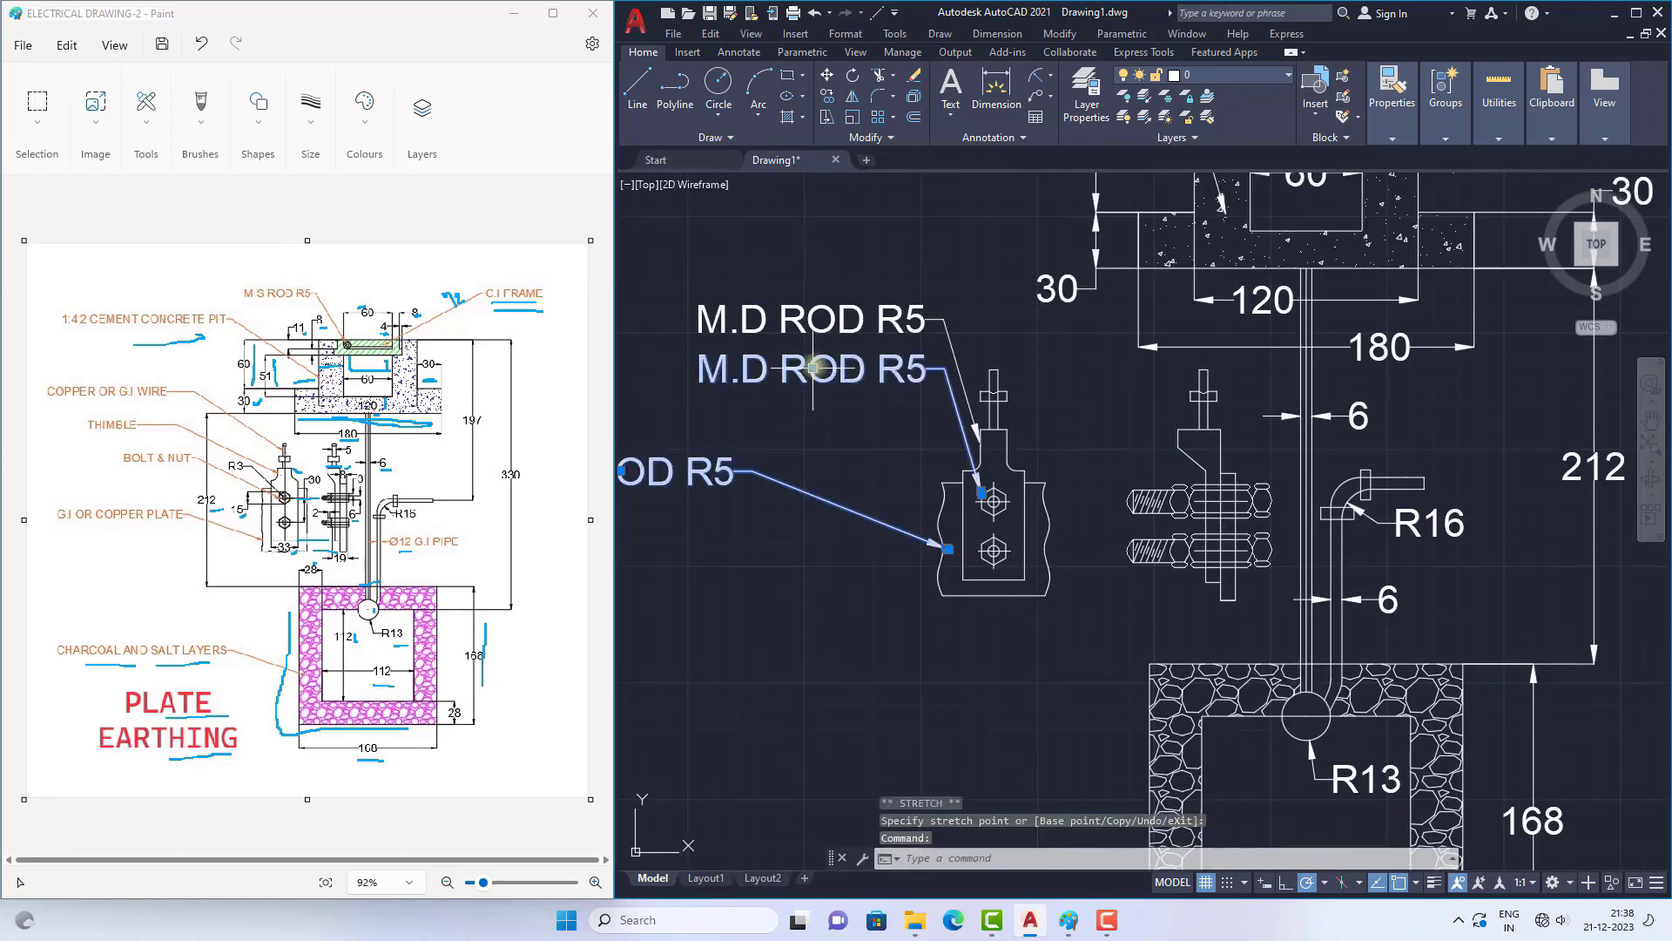
Step: Move the texts of the neck, bolt and plate leaders farther left of the front view, staggered at different heights
scroll(815, 366, down, 6)
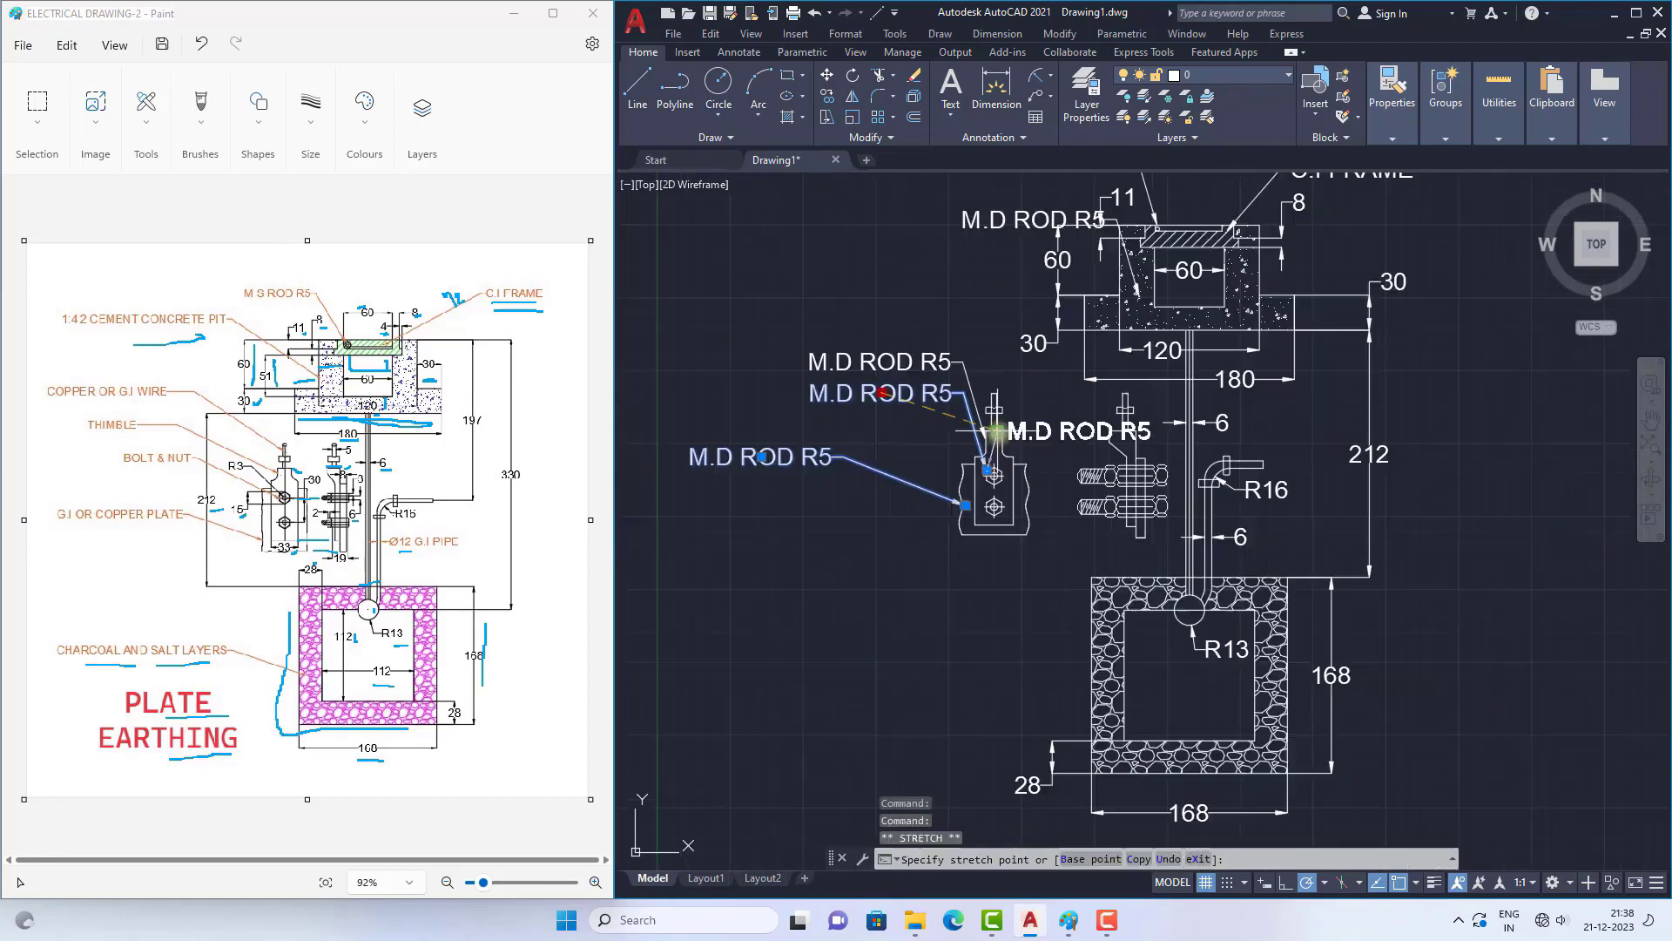
click(858, 406)
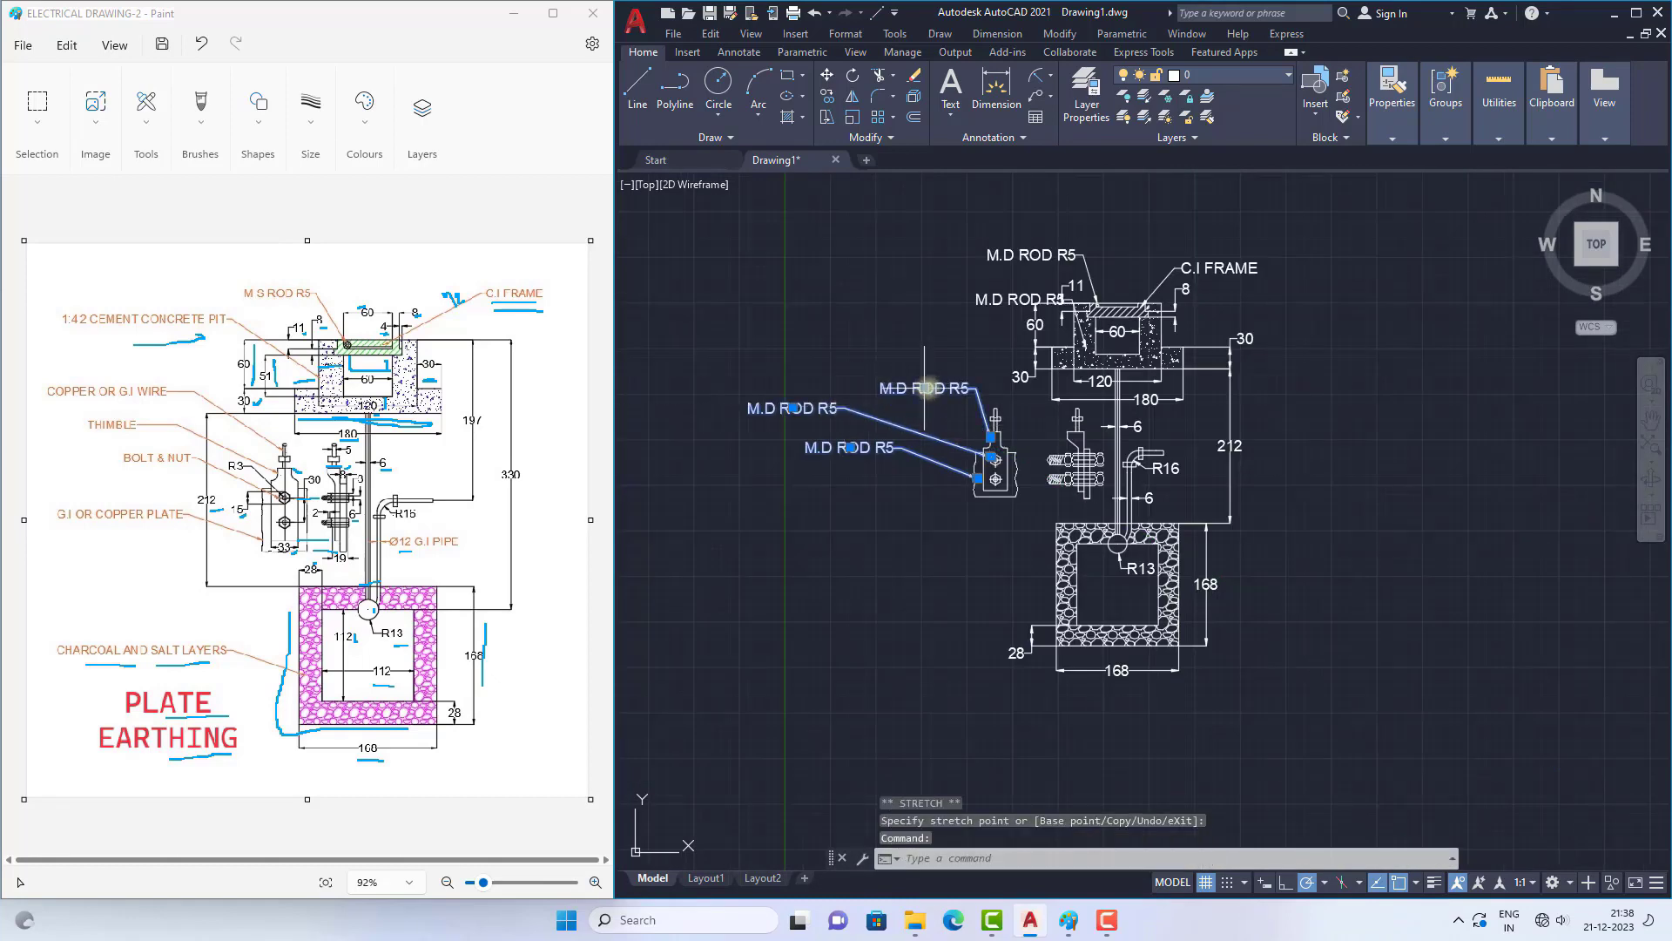
click(759, 355)
key(Escape)
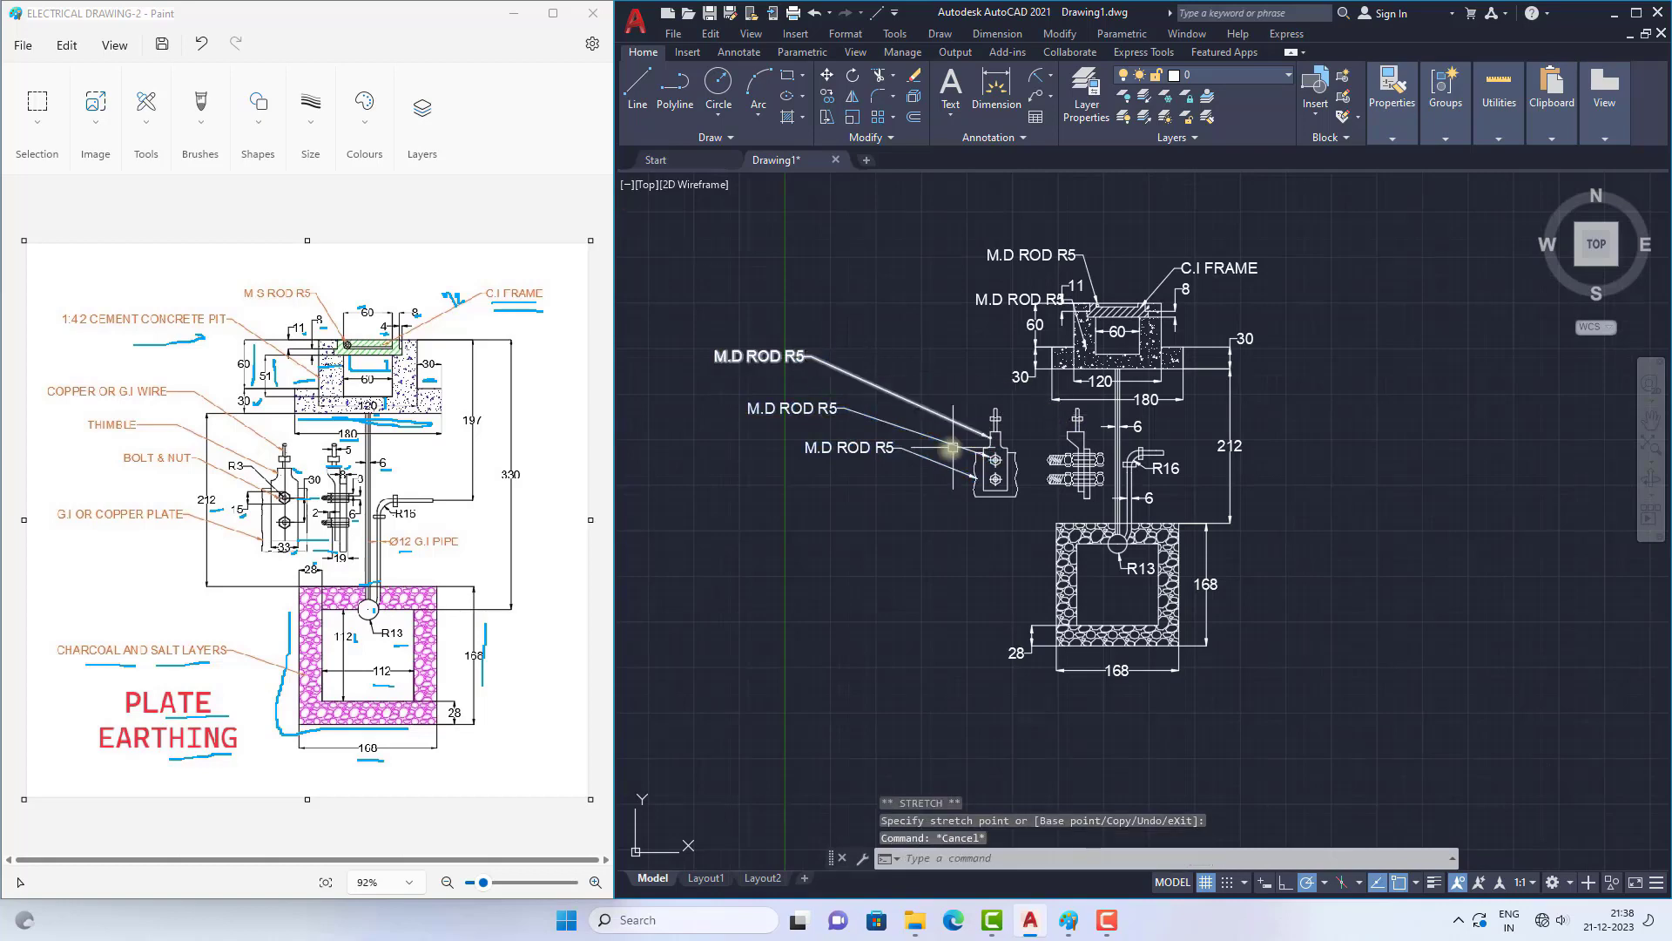
Step: Copy the leader at the front-view clamp's neck from its arrow tip to the top of the wire above it
scroll(924, 409, up, 2)
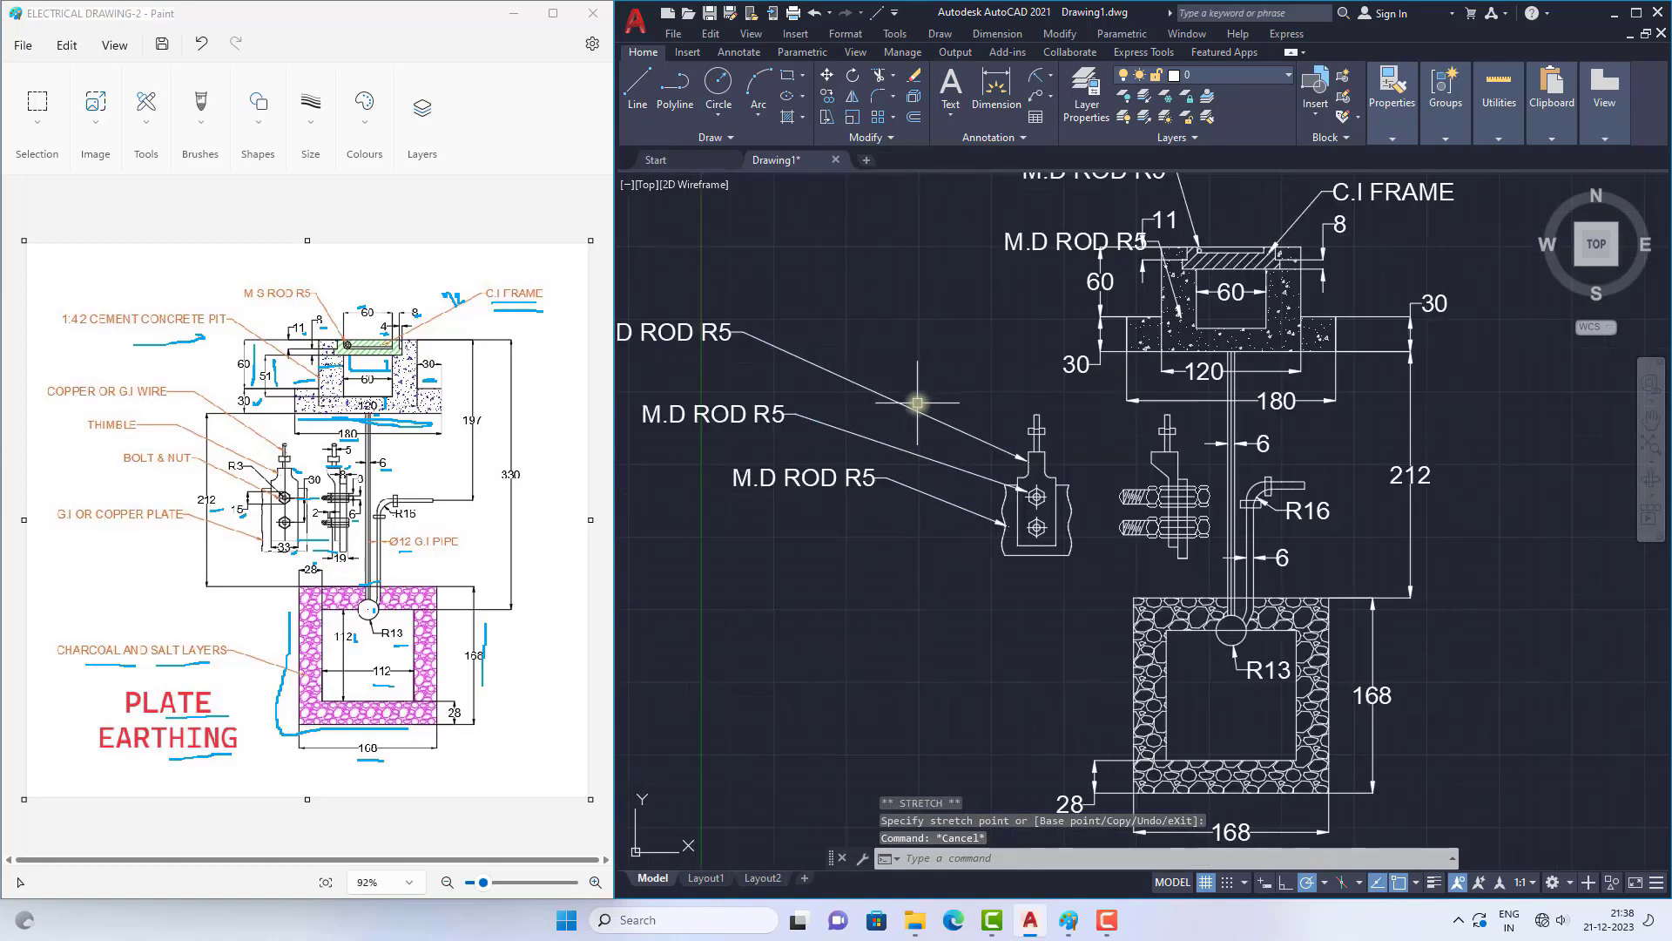
click(917, 402)
text(CO)
key(Return)
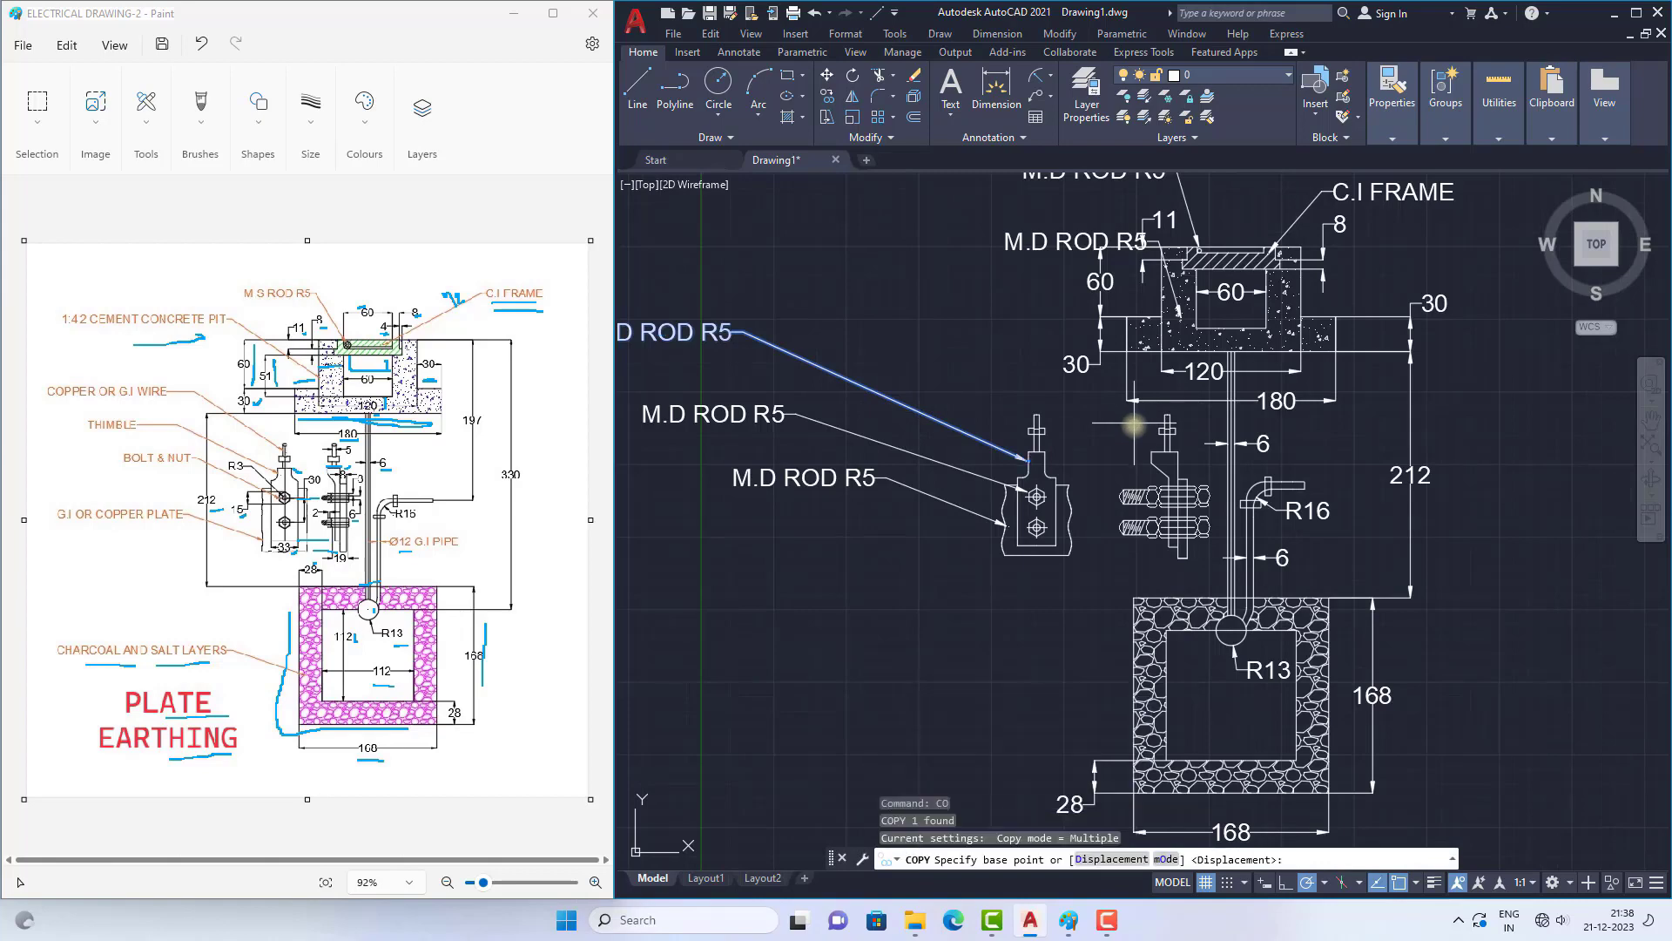
scroll(1037, 451, up, 4)
click(1103, 431)
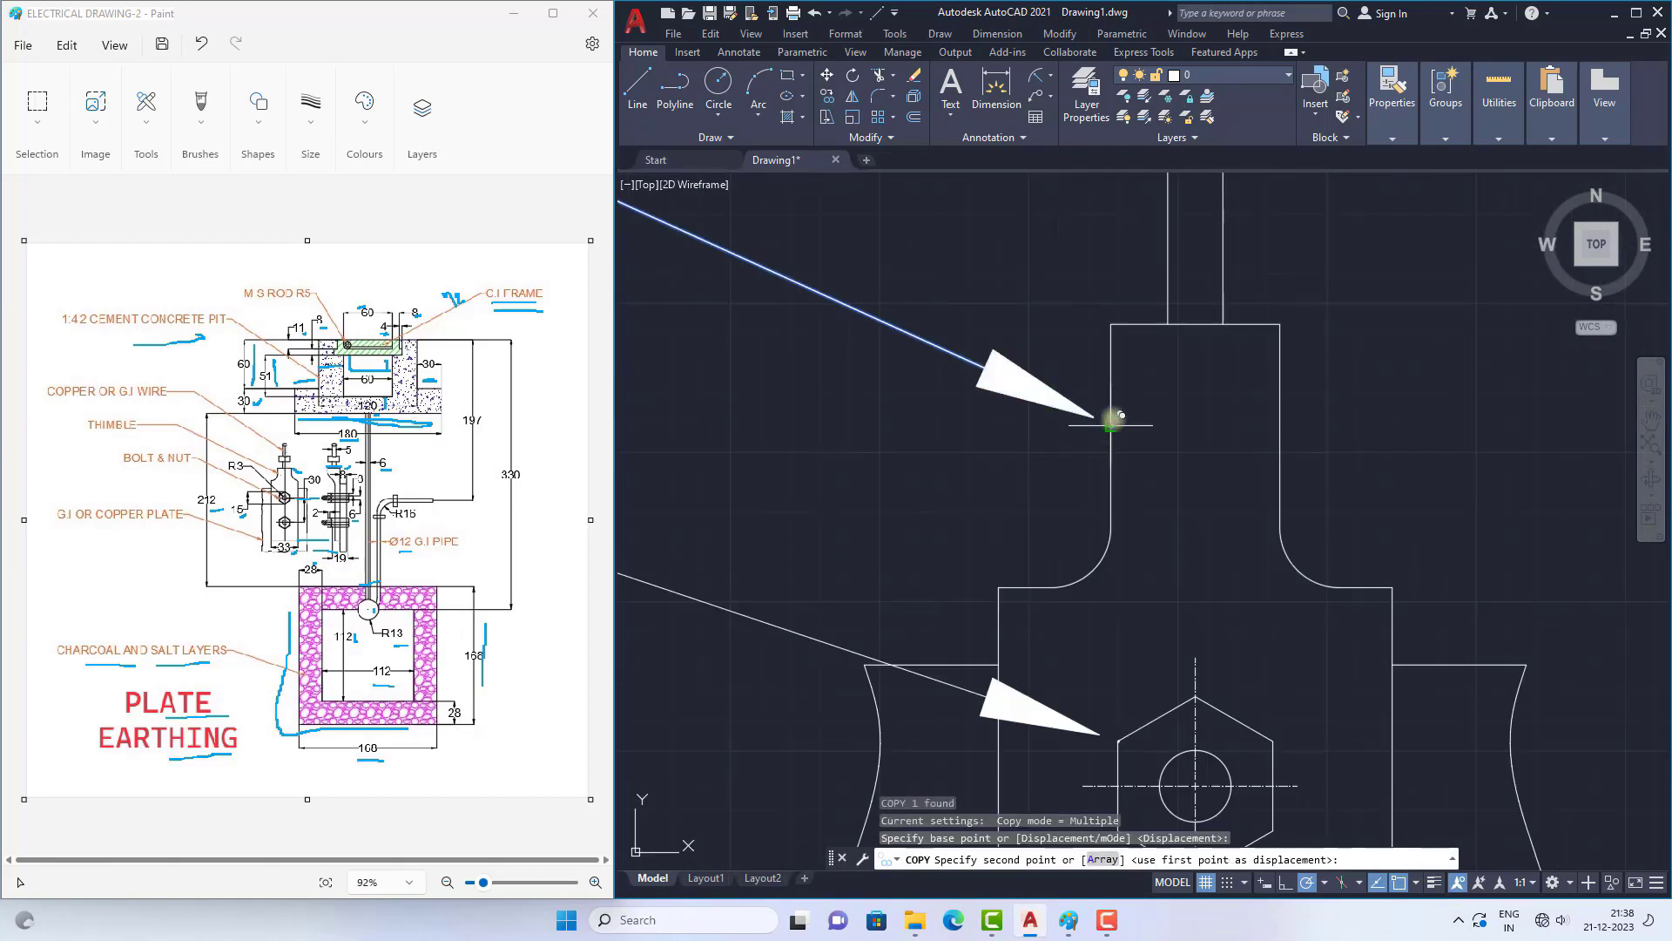
scroll(1023, 453, down, 4)
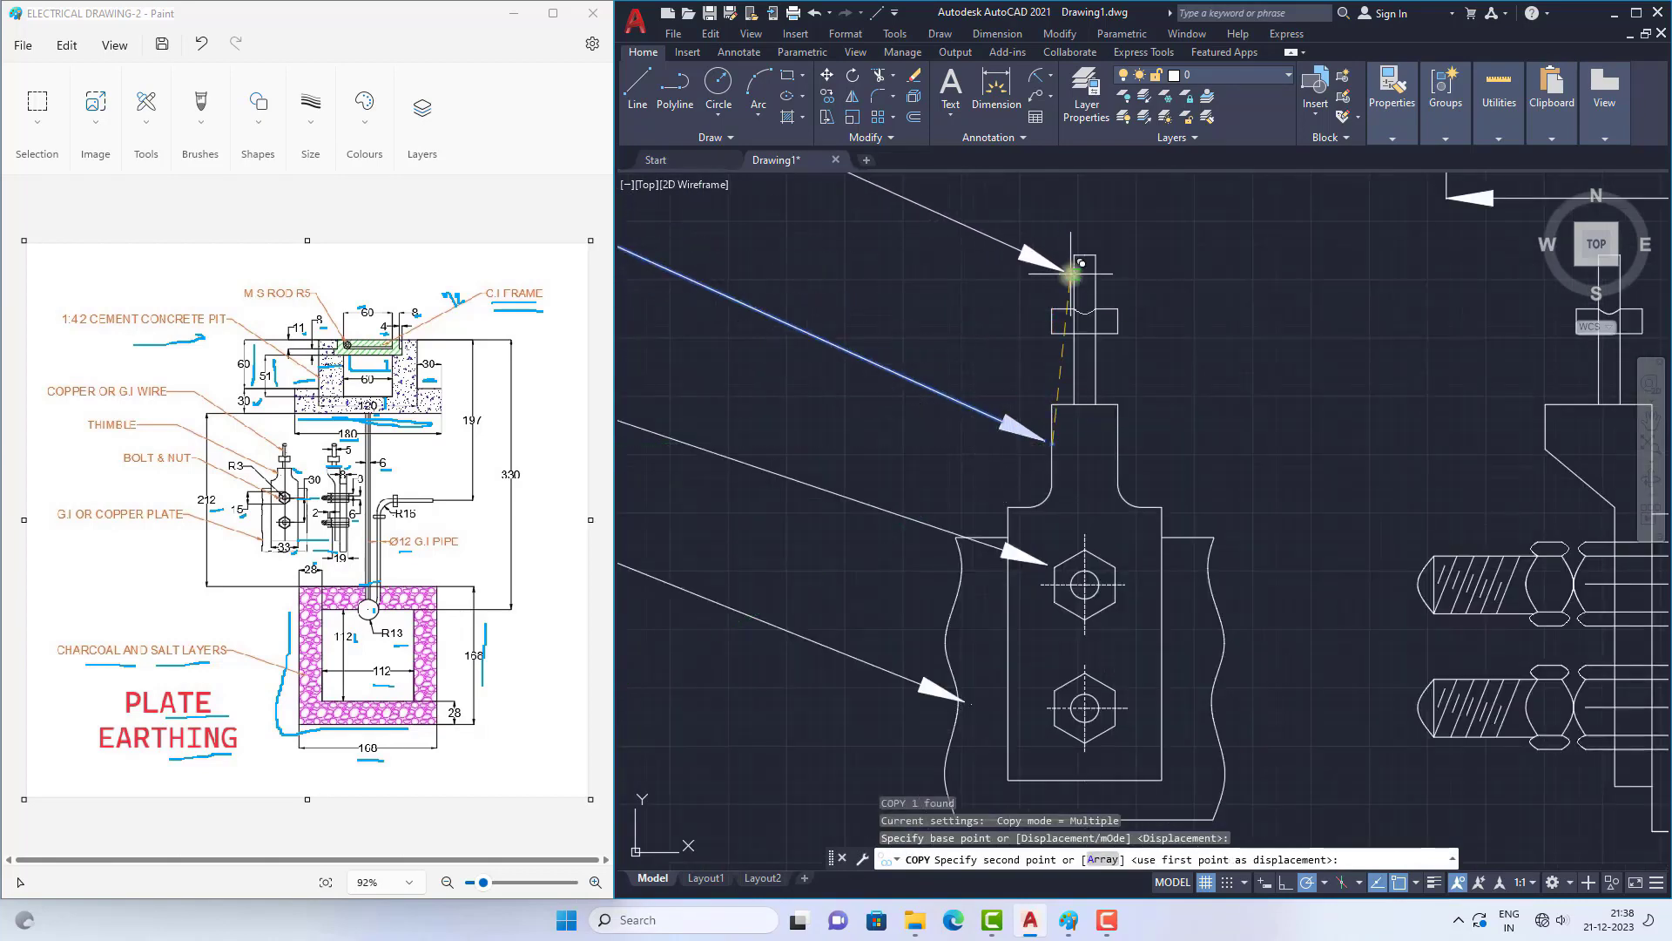
click(1076, 261)
scroll(944, 374, down, 4)
key(Escape)
scroll(1116, 465, down, 5)
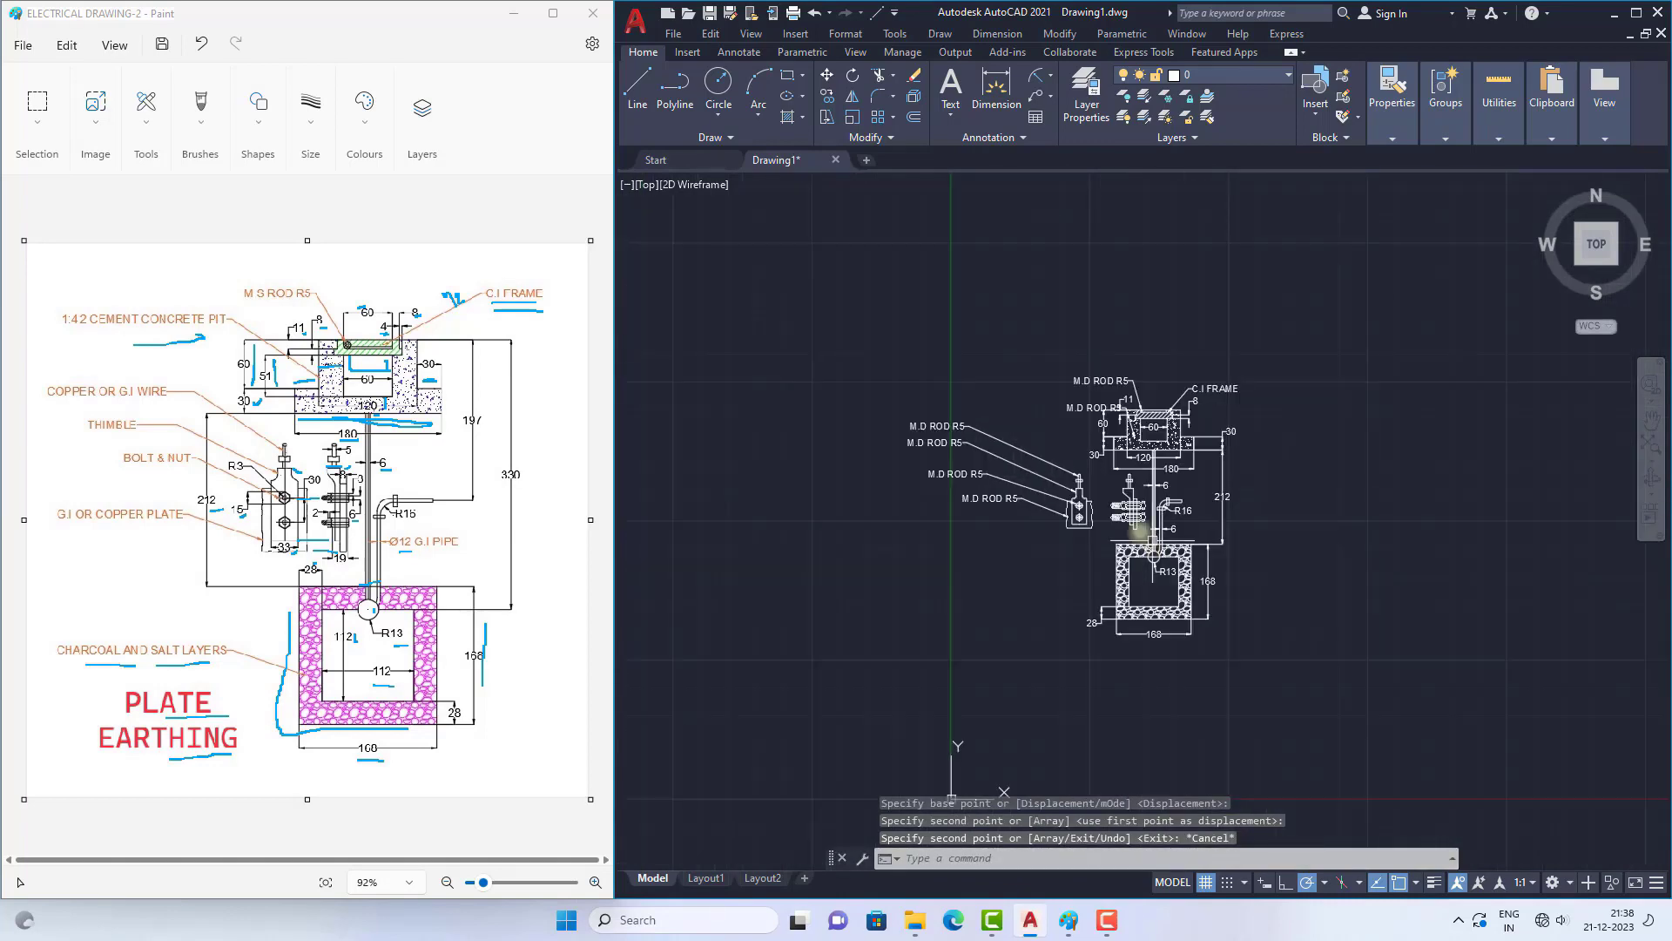
Step: Move the text of the leader on the concrete pit wall to the upper left, clear of the 11 and 60 dimensions
scroll(1043, 458, up, 3)
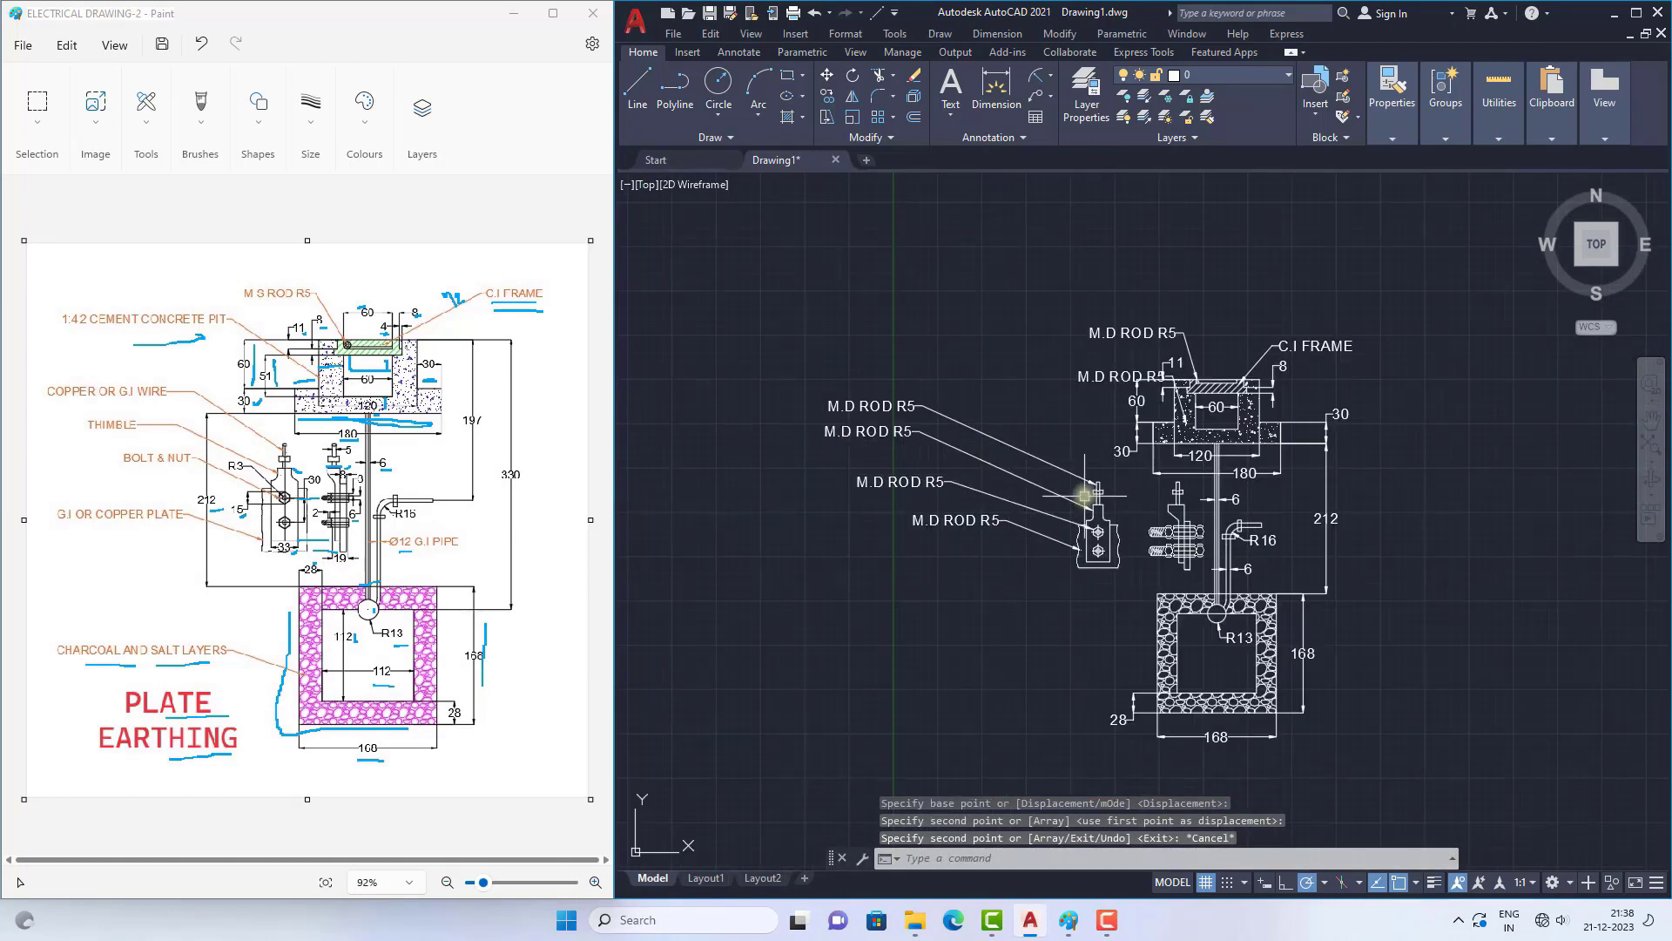
scroll(821, 430, down, 2)
scroll(1044, 463, up, 4)
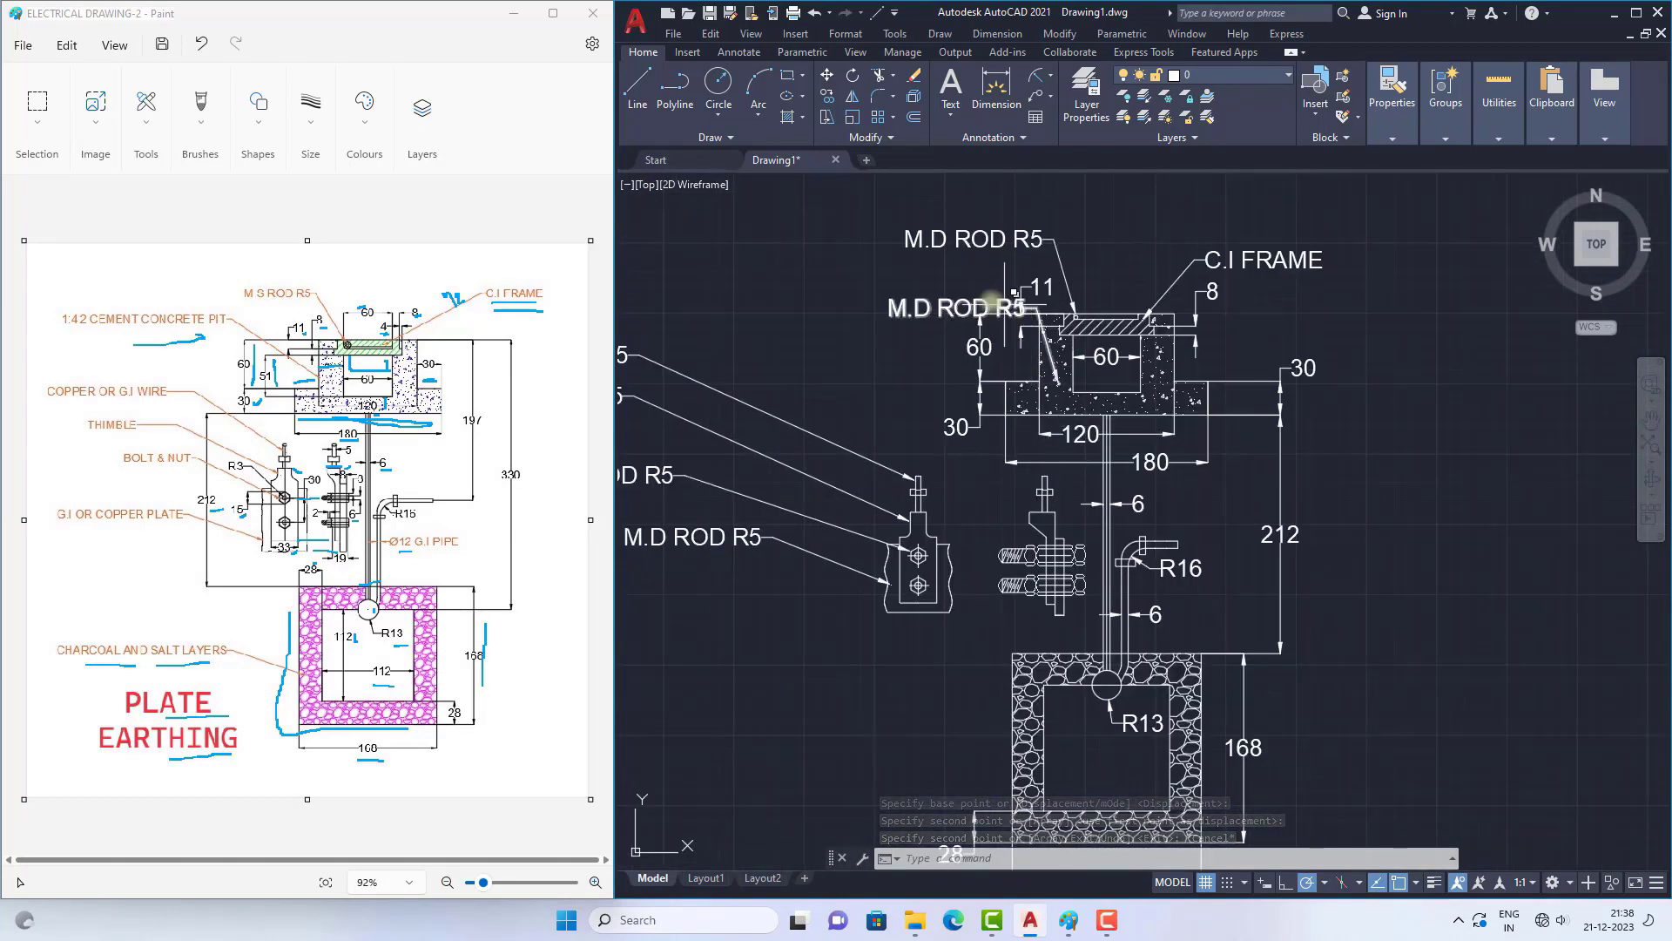
click(937, 307)
click(1038, 307)
scroll(1066, 367, down, 2)
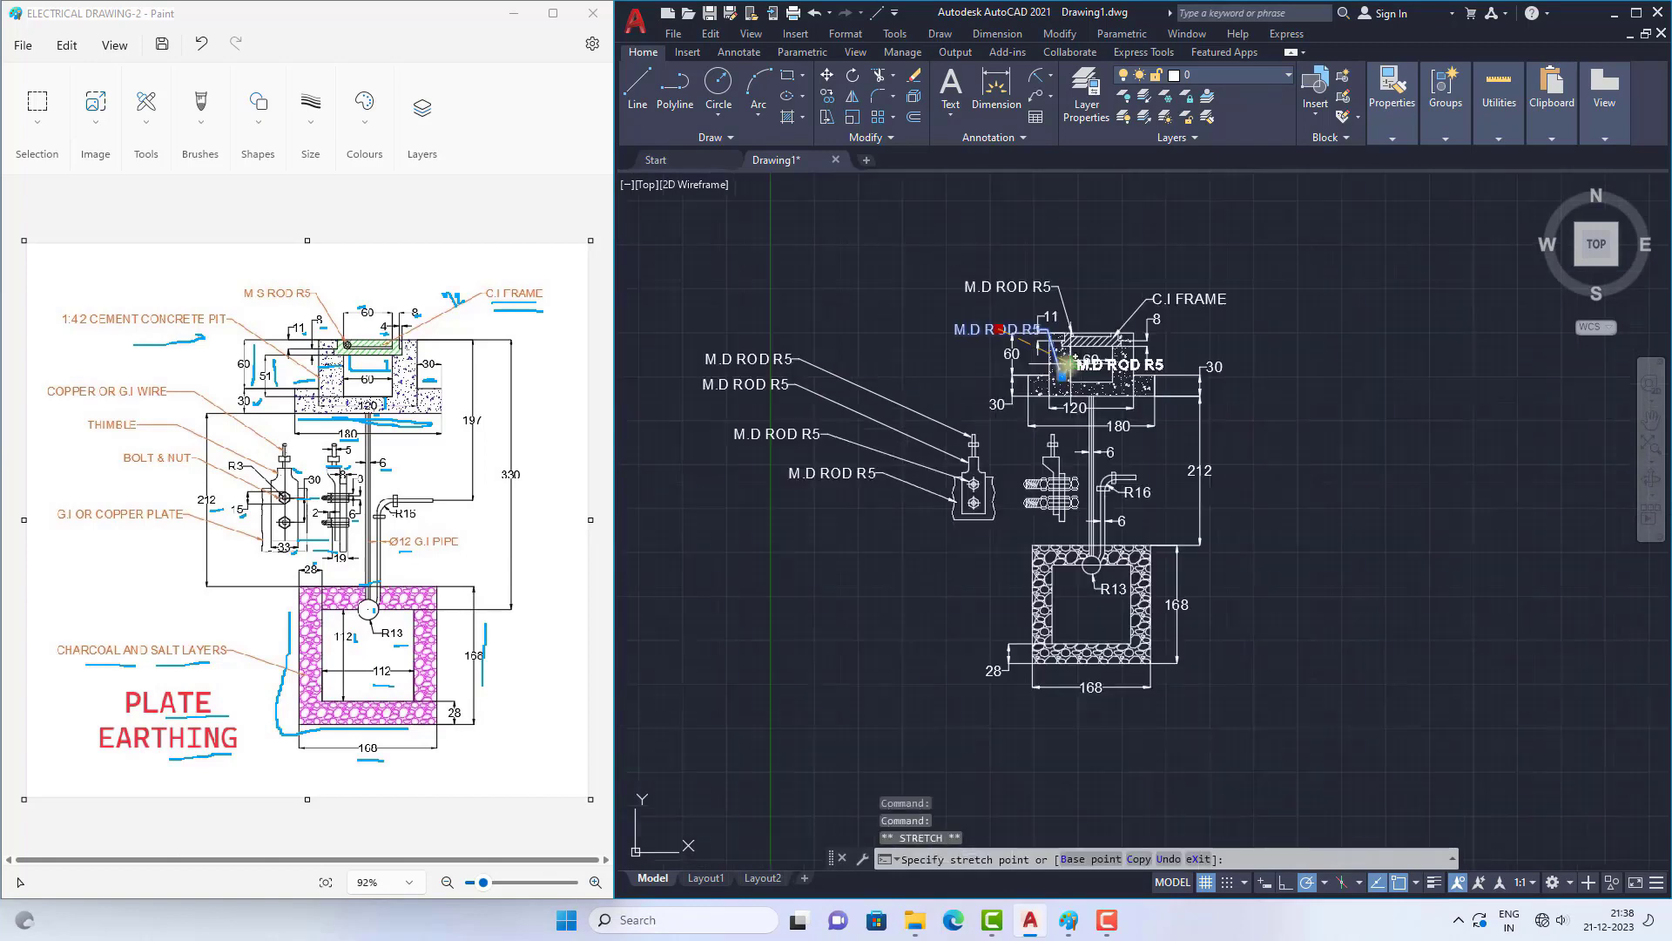
click(886, 300)
key(Escape)
Step: Change the text of the leader pointing at the concrete pit wall to "1:4:2 CEMENT CONCRETE PIT"
double_click(849, 297)
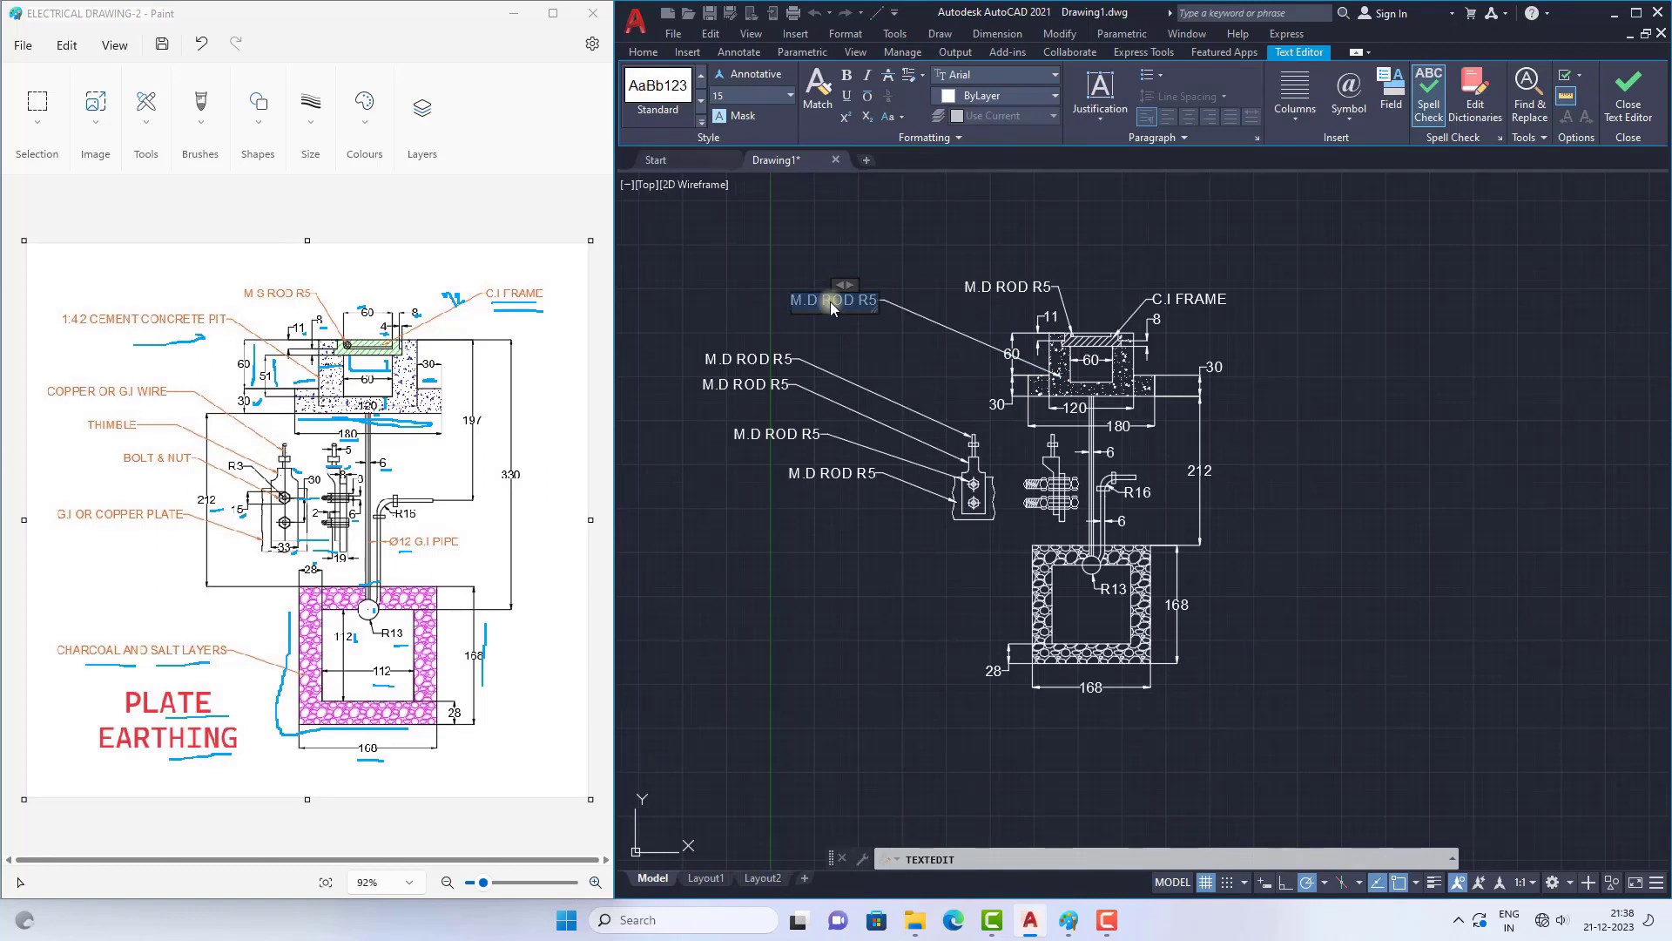
text(1:)
text(4:2 CEMENT CO)
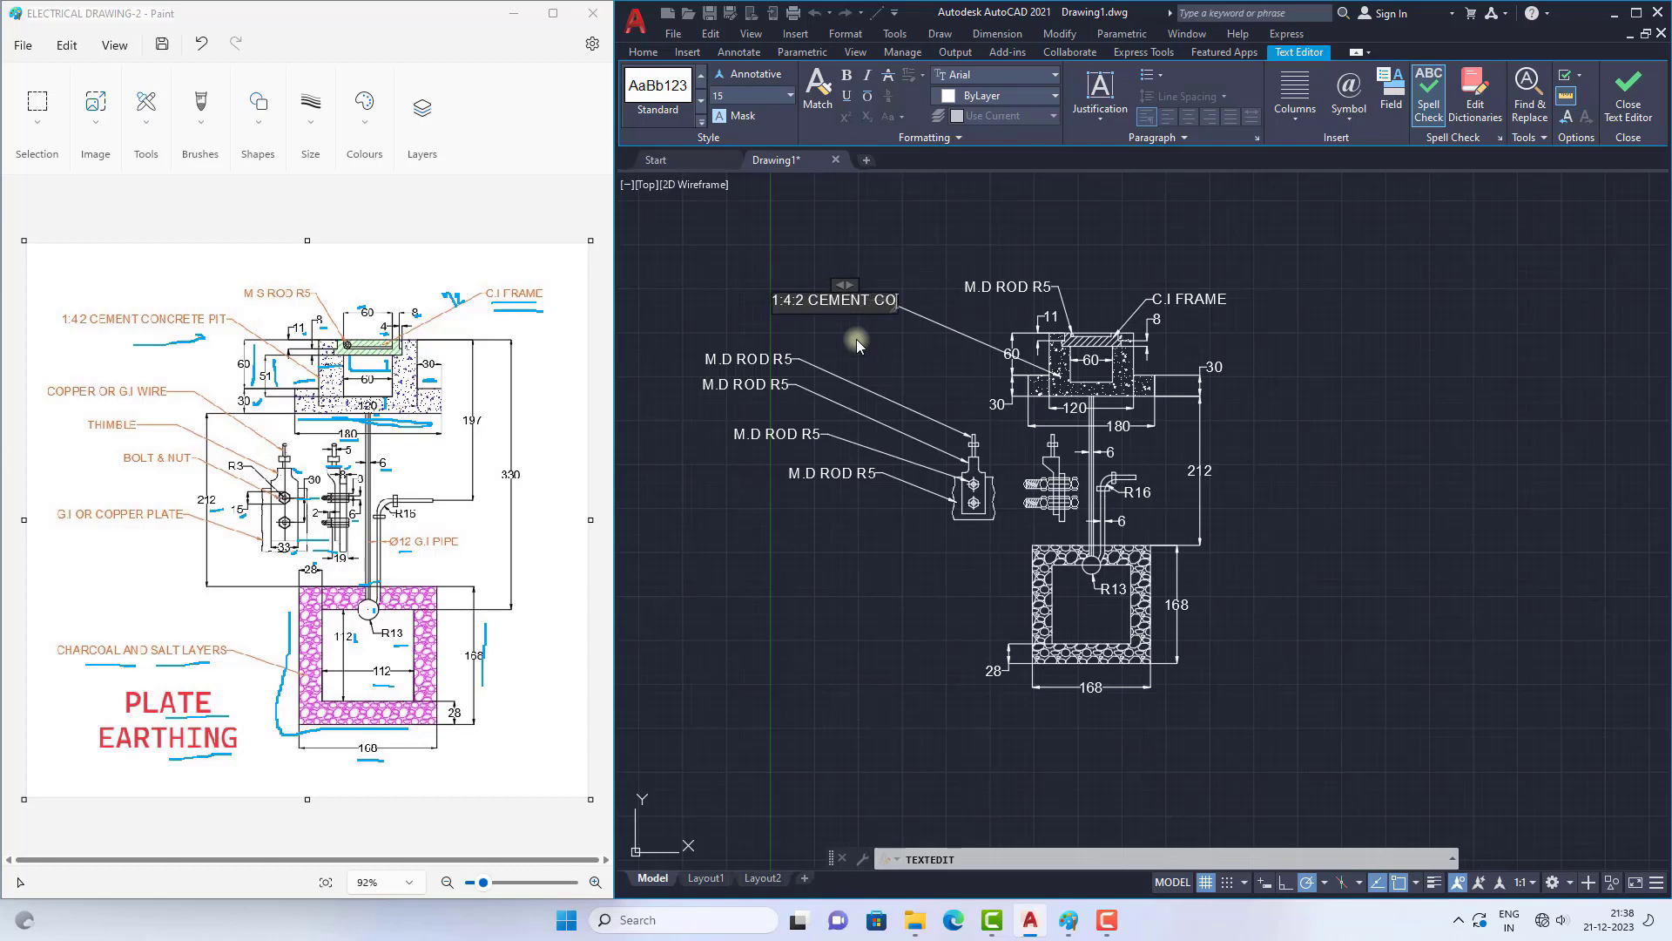
text(NCRETE PIT)
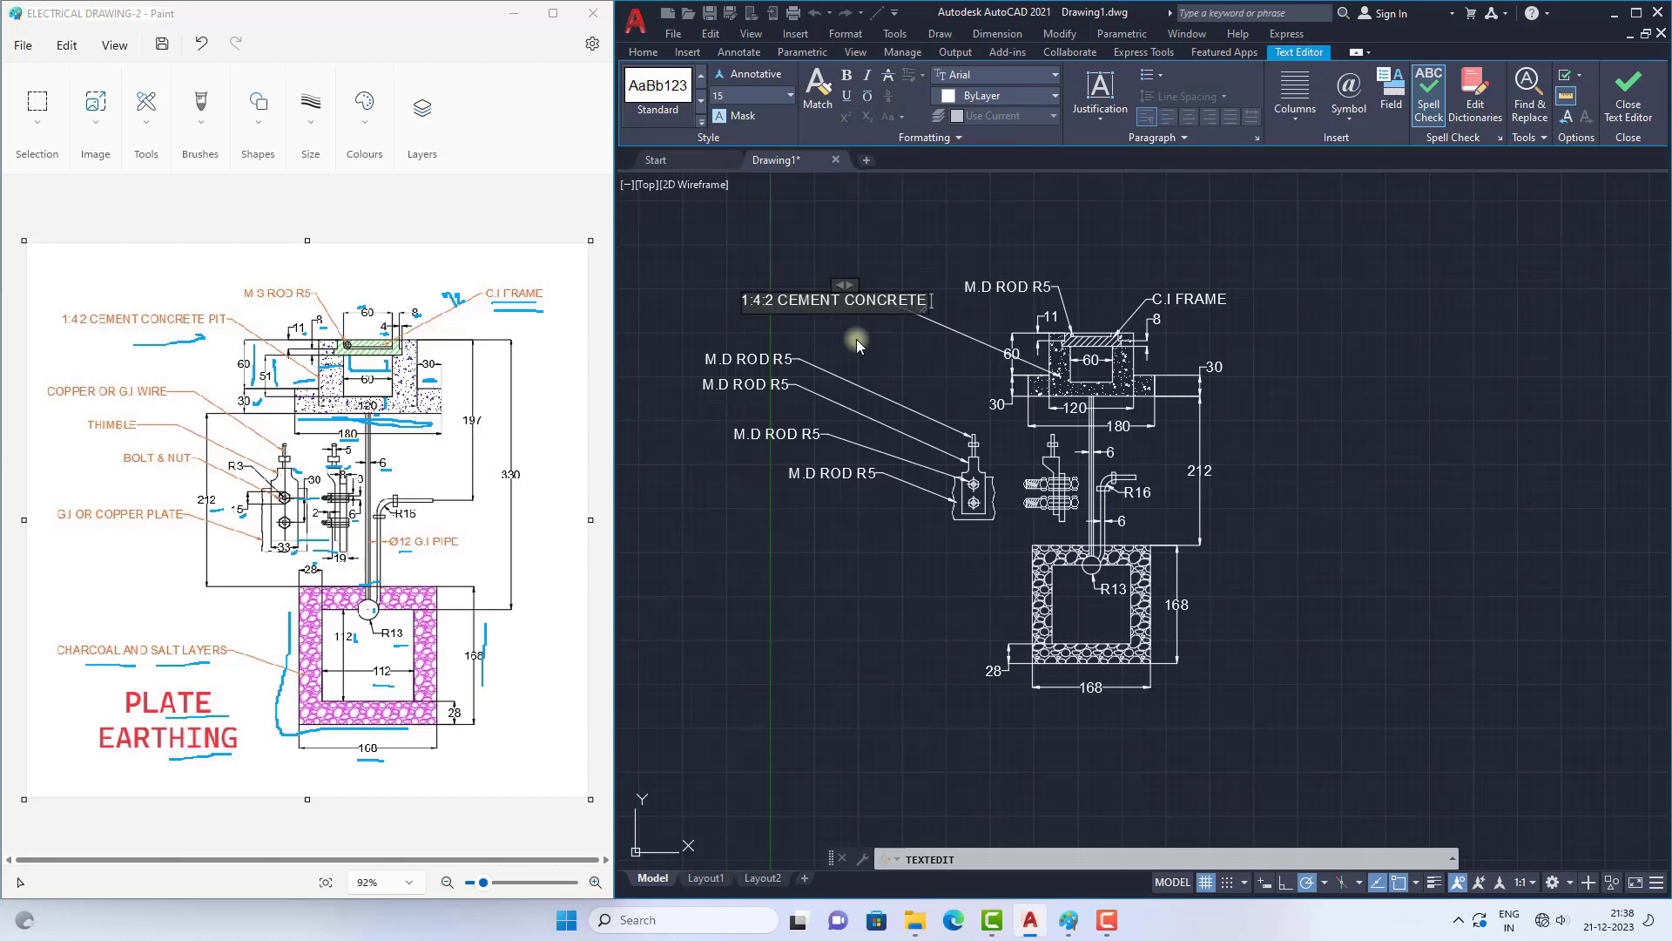
click(882, 348)
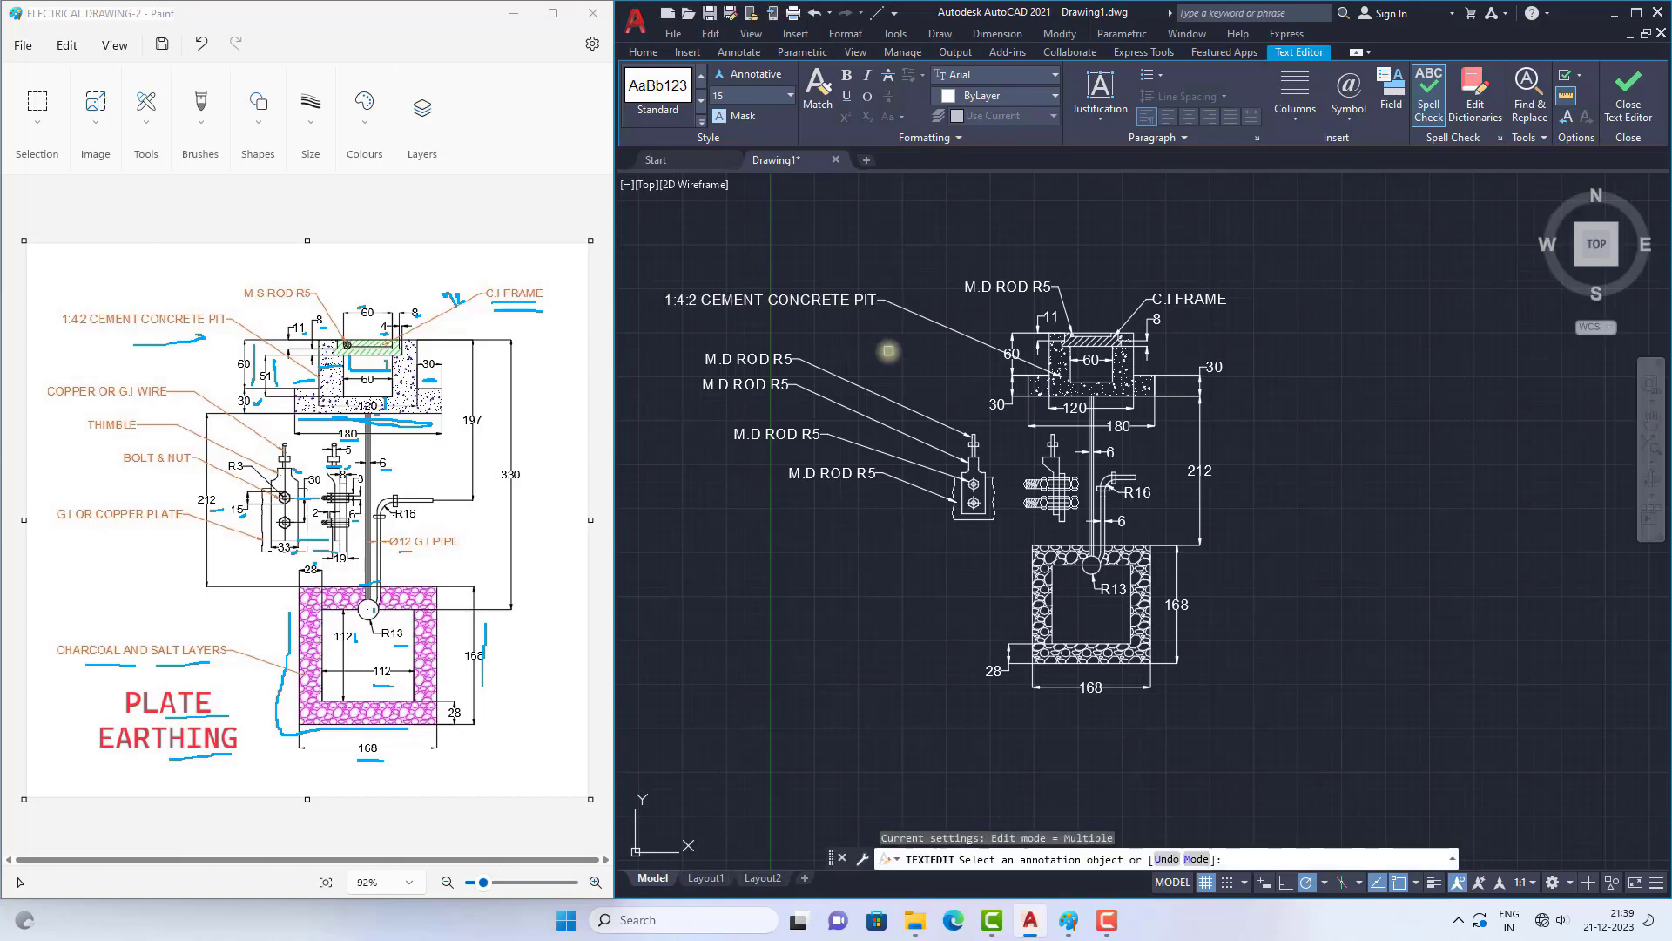
key(Escape)
Step: Switch to the Paint reference, underline the 1:4:2 ratio and examine the wire, thimble, bolt and plate labels
scroll(766, 298, up, 5)
scroll(694, 296, down, 5)
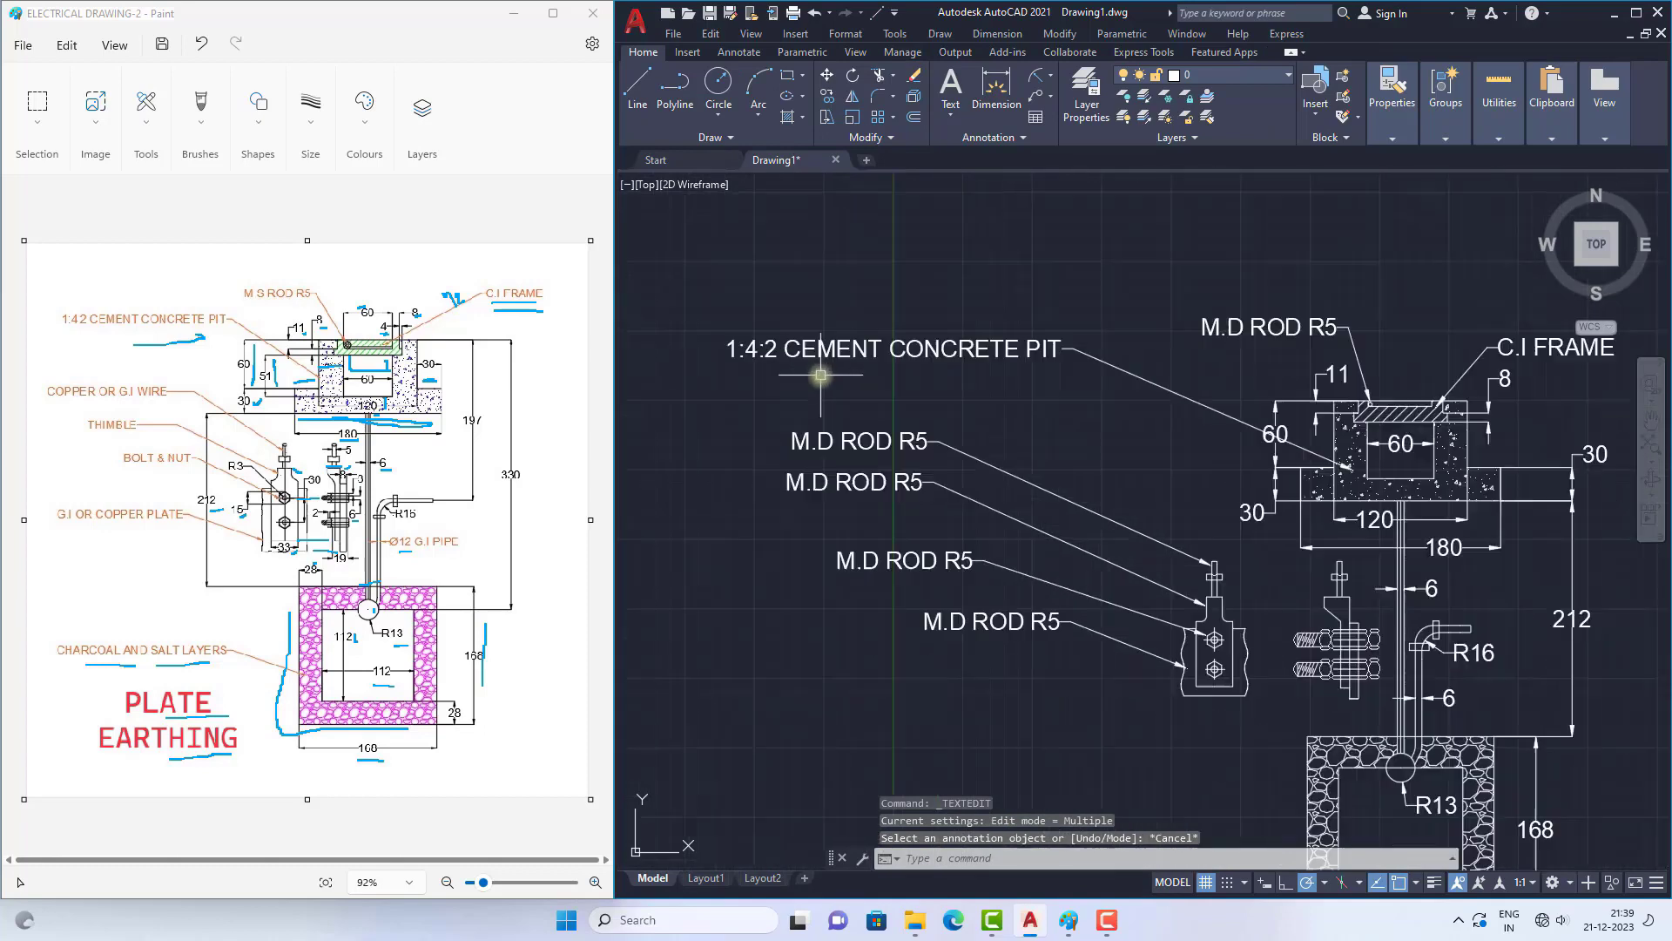
click(71, 328)
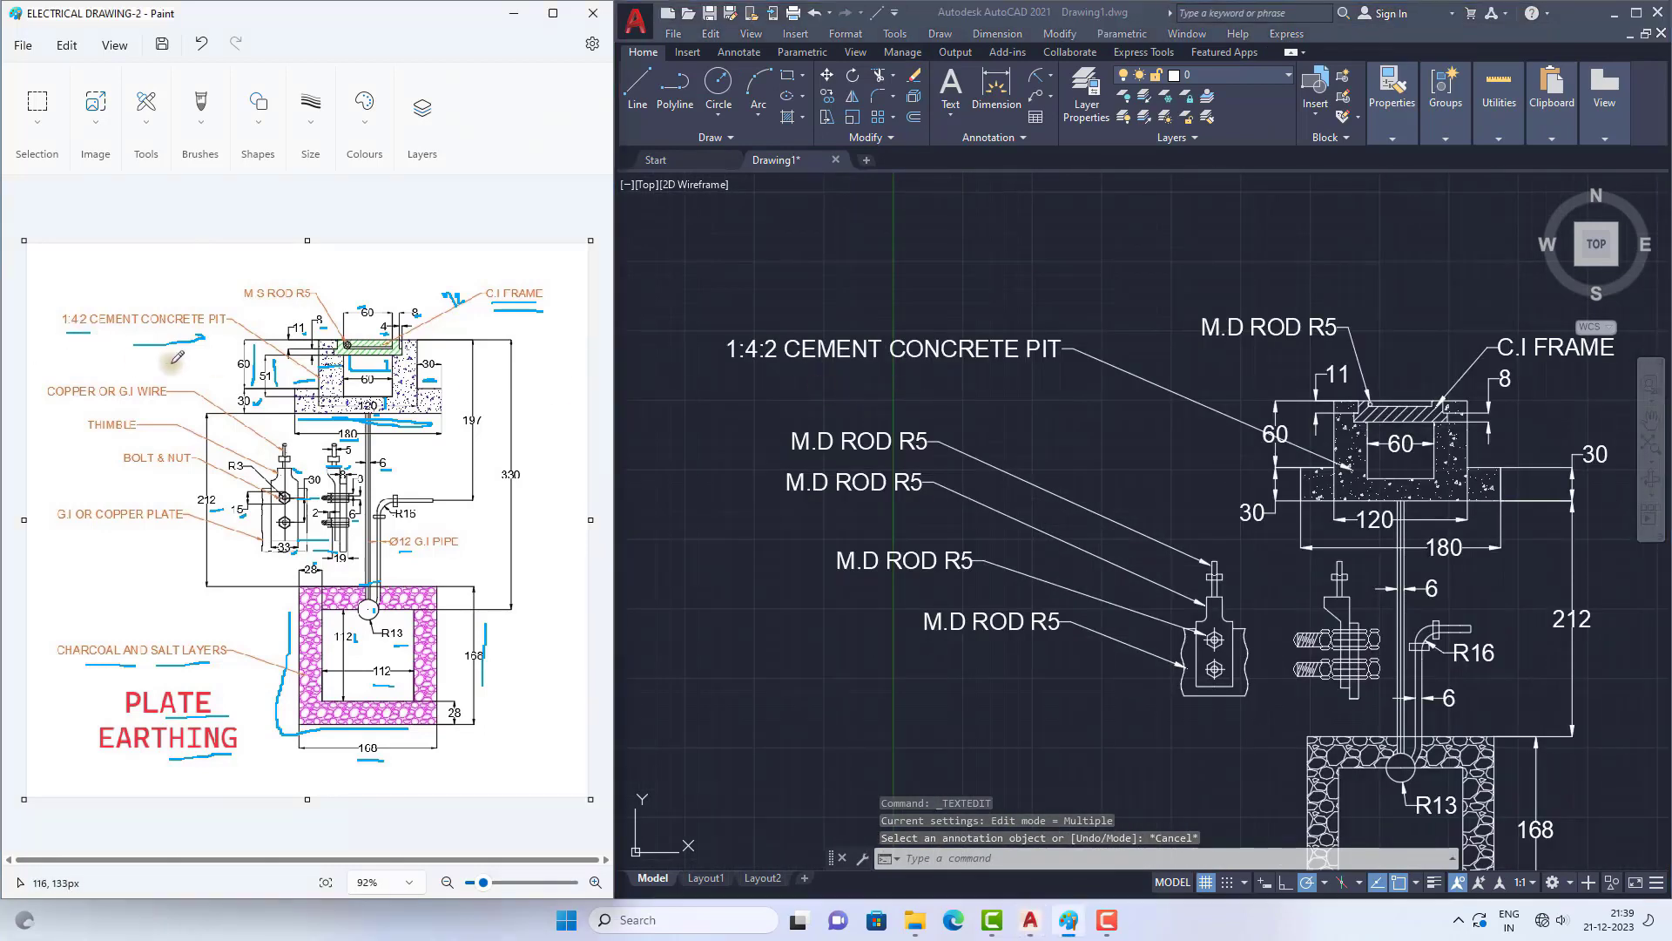
ctrl+scroll(174, 353, up, 1)
ctrl+scroll(150, 351, up, 1)
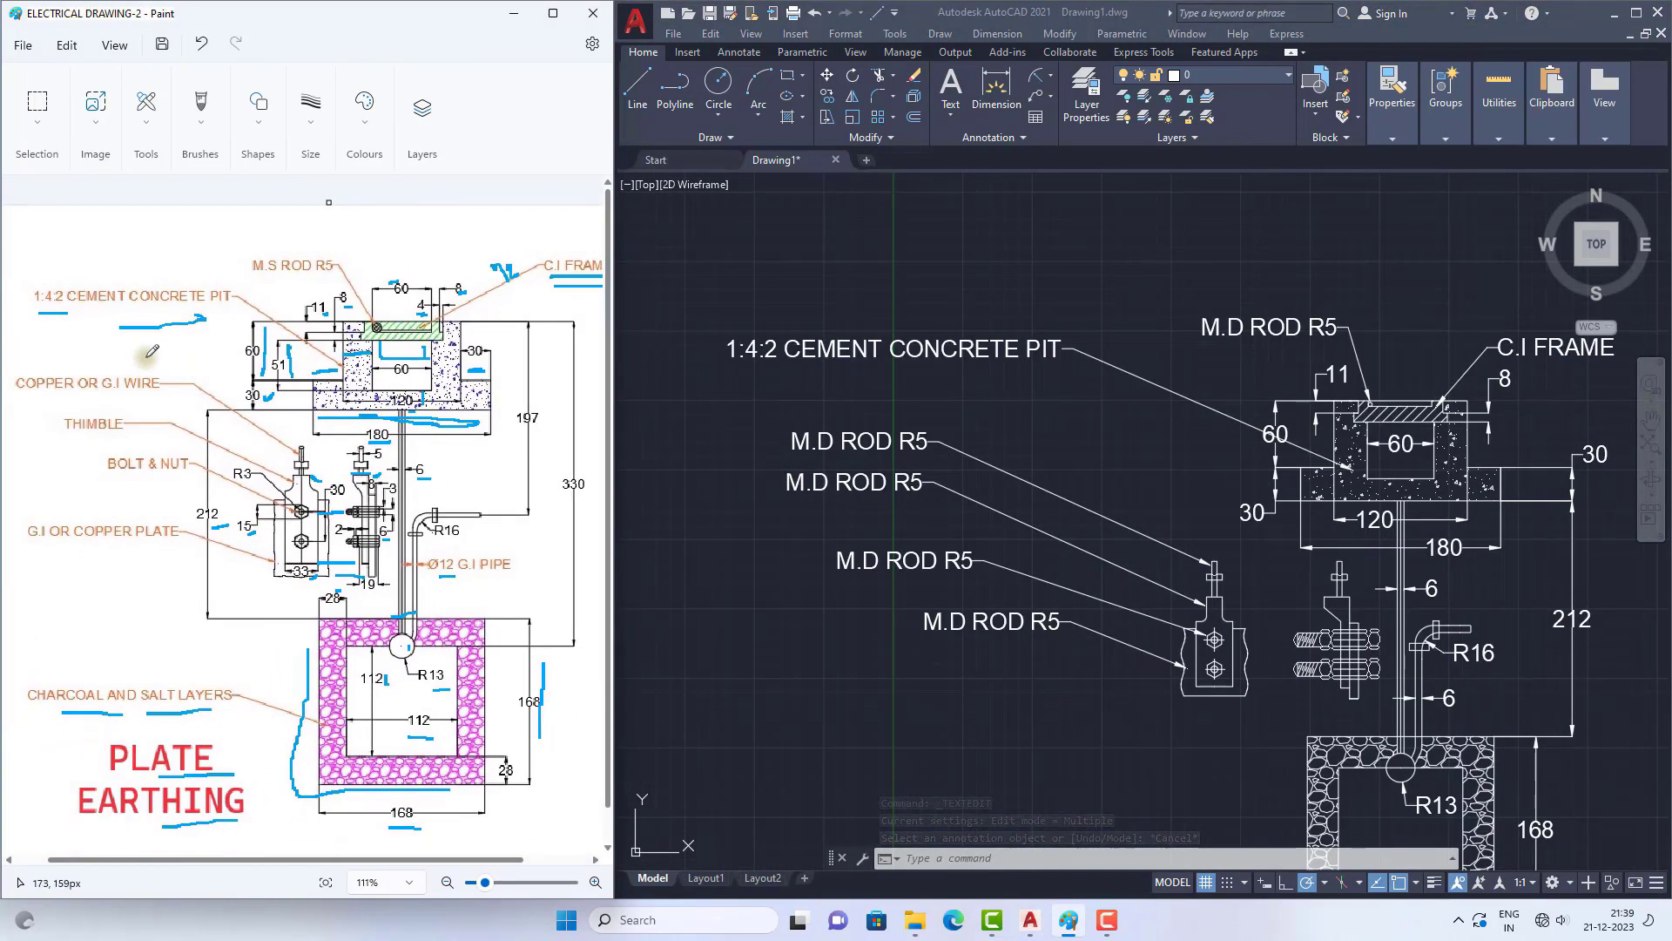
ctrl+scroll(359, 406, down, 1)
ctrl+scroll(98, 314, up, 1)
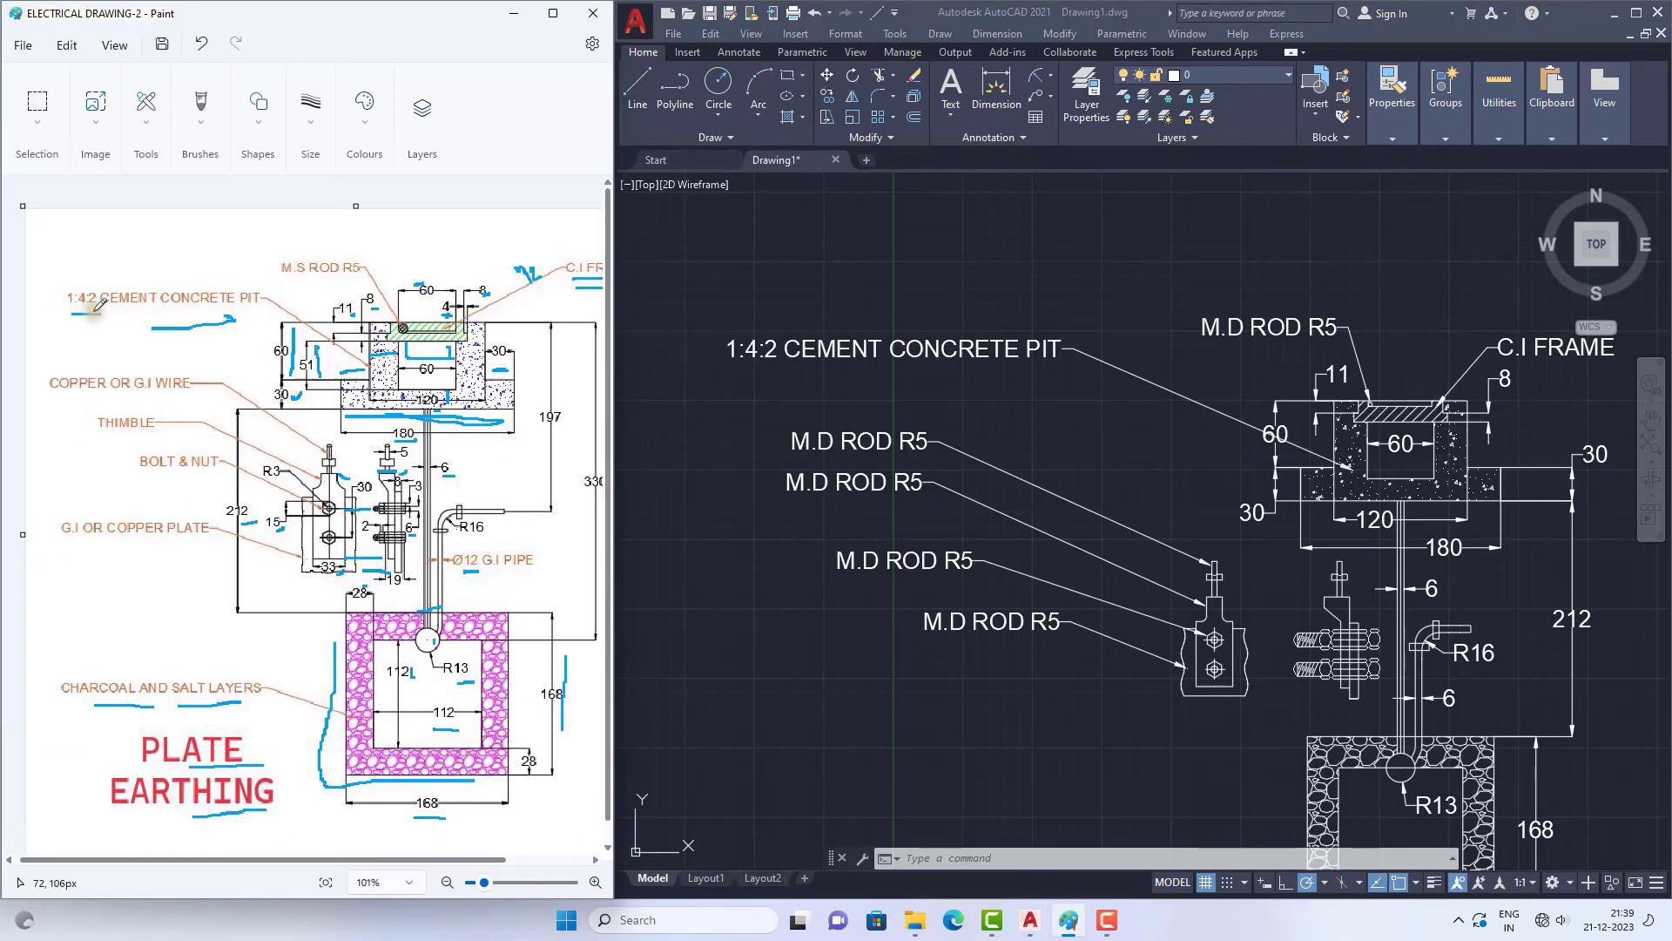
Step: In AutoCAD, change the text of the leader pointing at the top of the wire to "COPPER OR G.I WIRE"
double_click(859, 440)
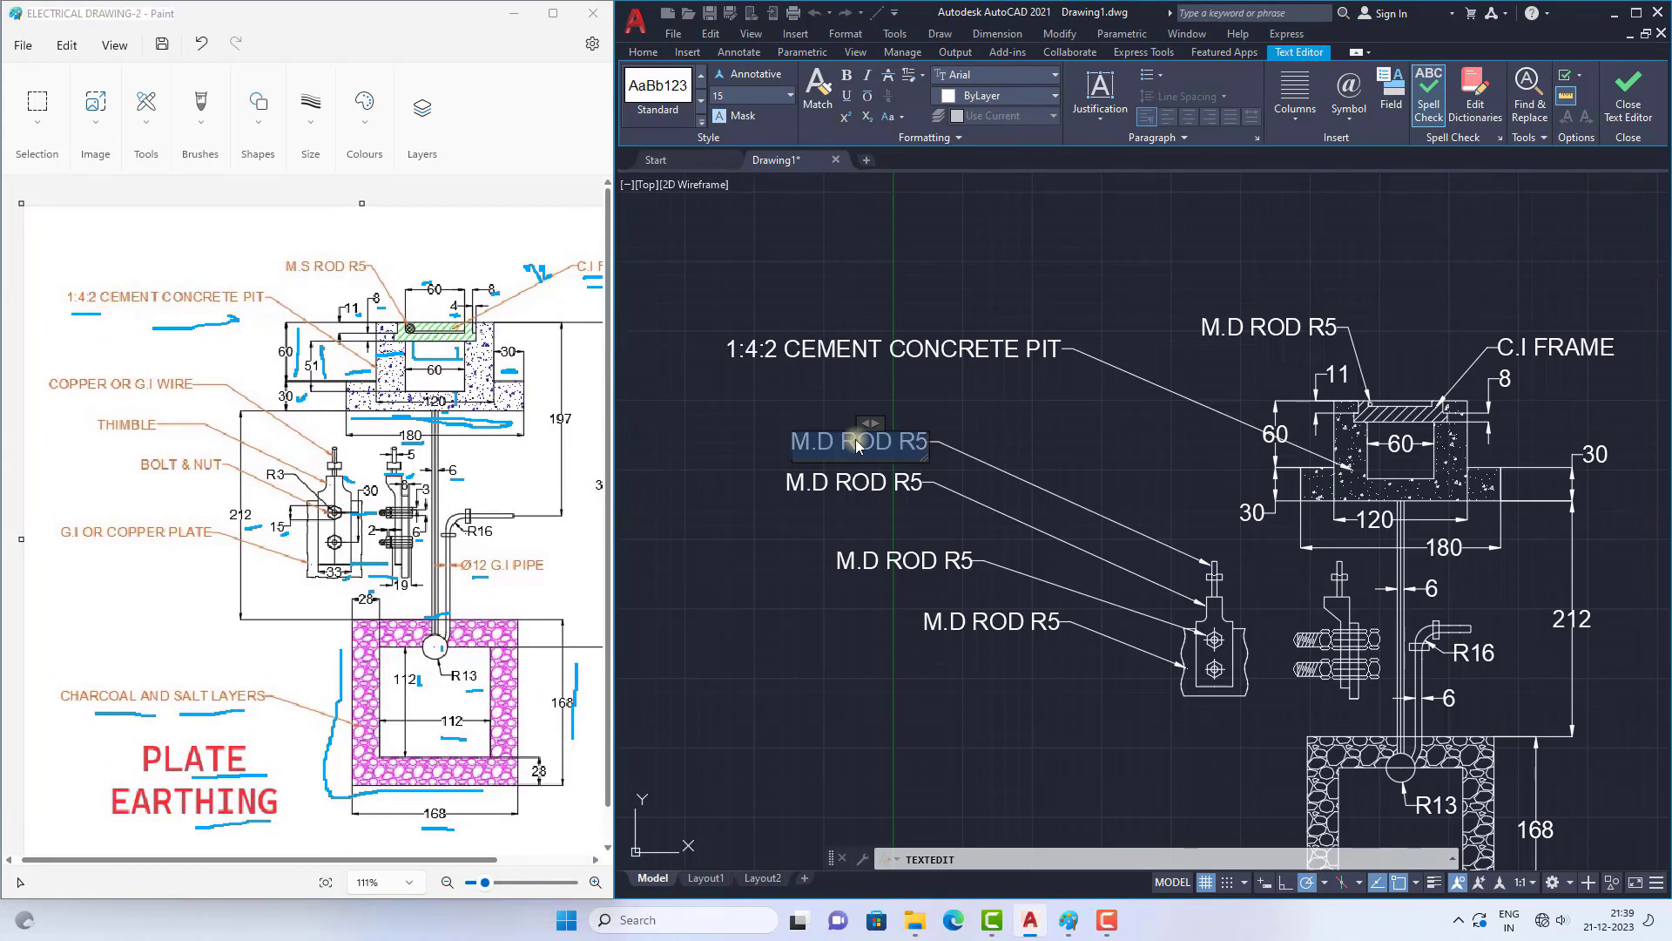
text(COP)
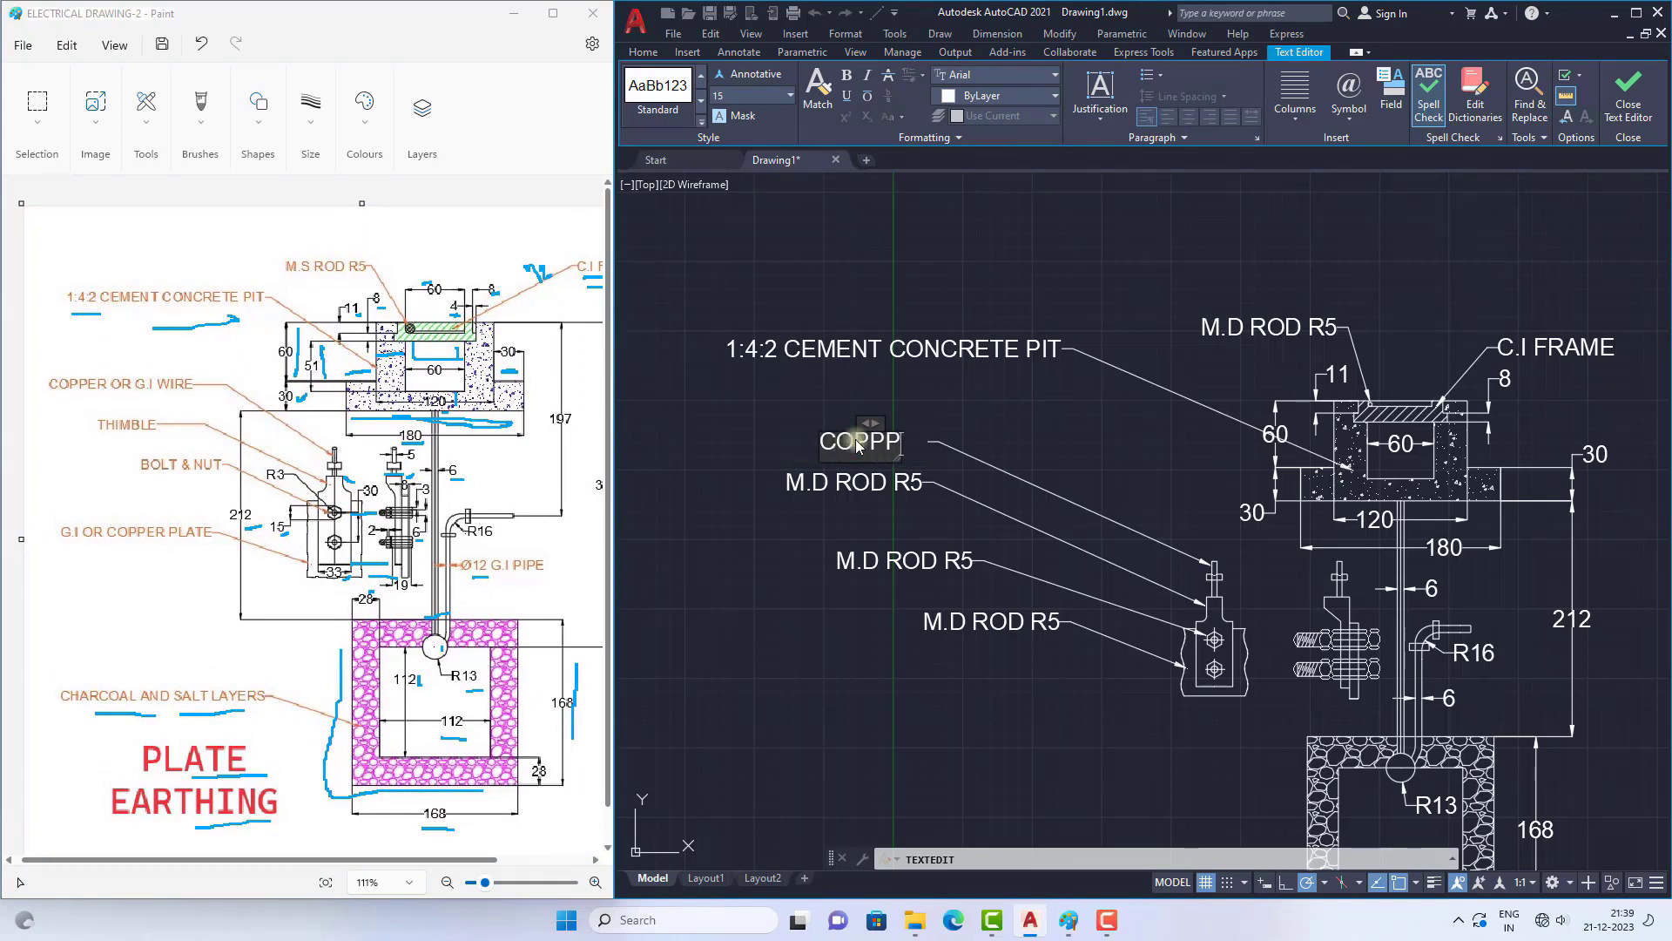
text(PER)
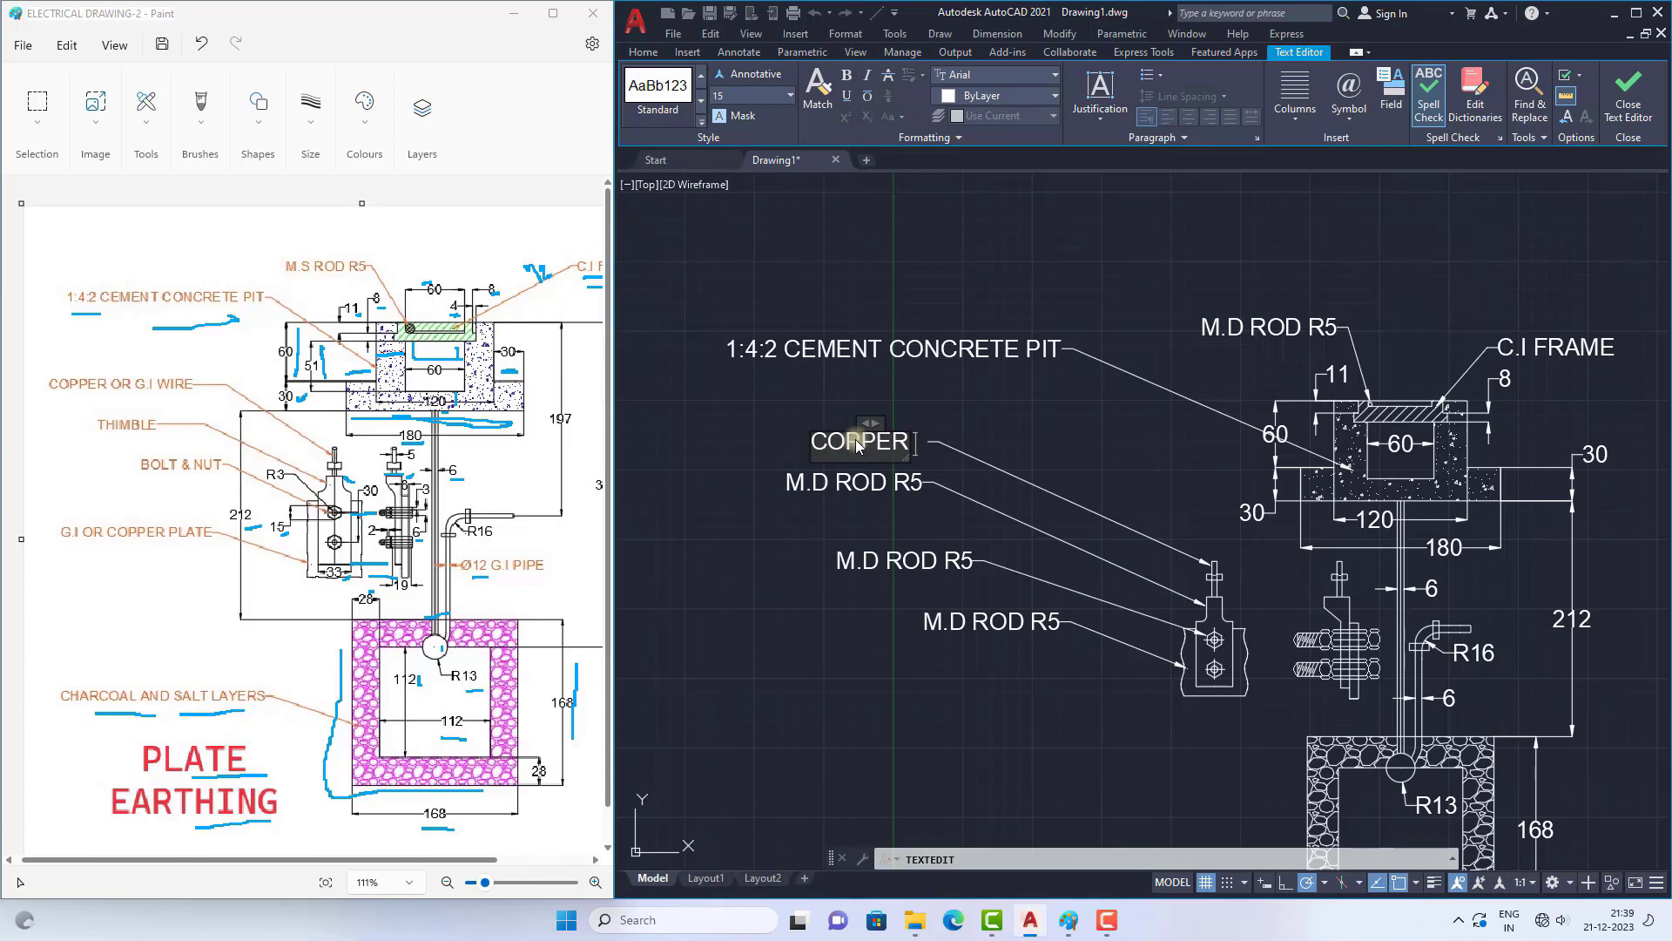
text( OR G.)
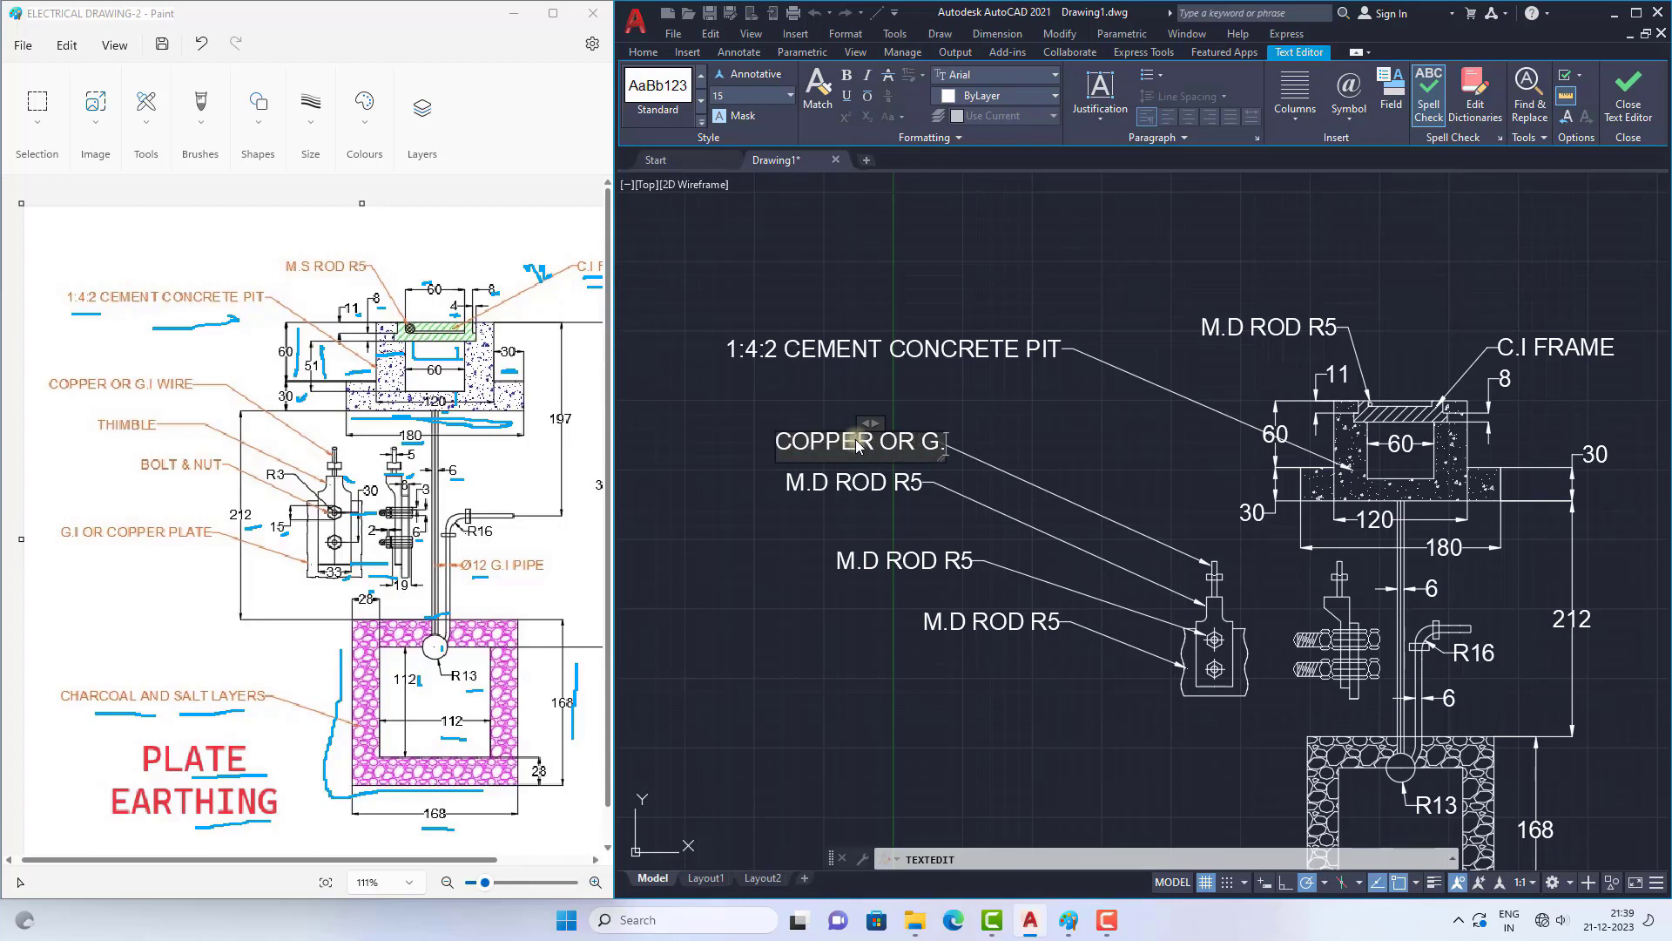
text(I WIRE)
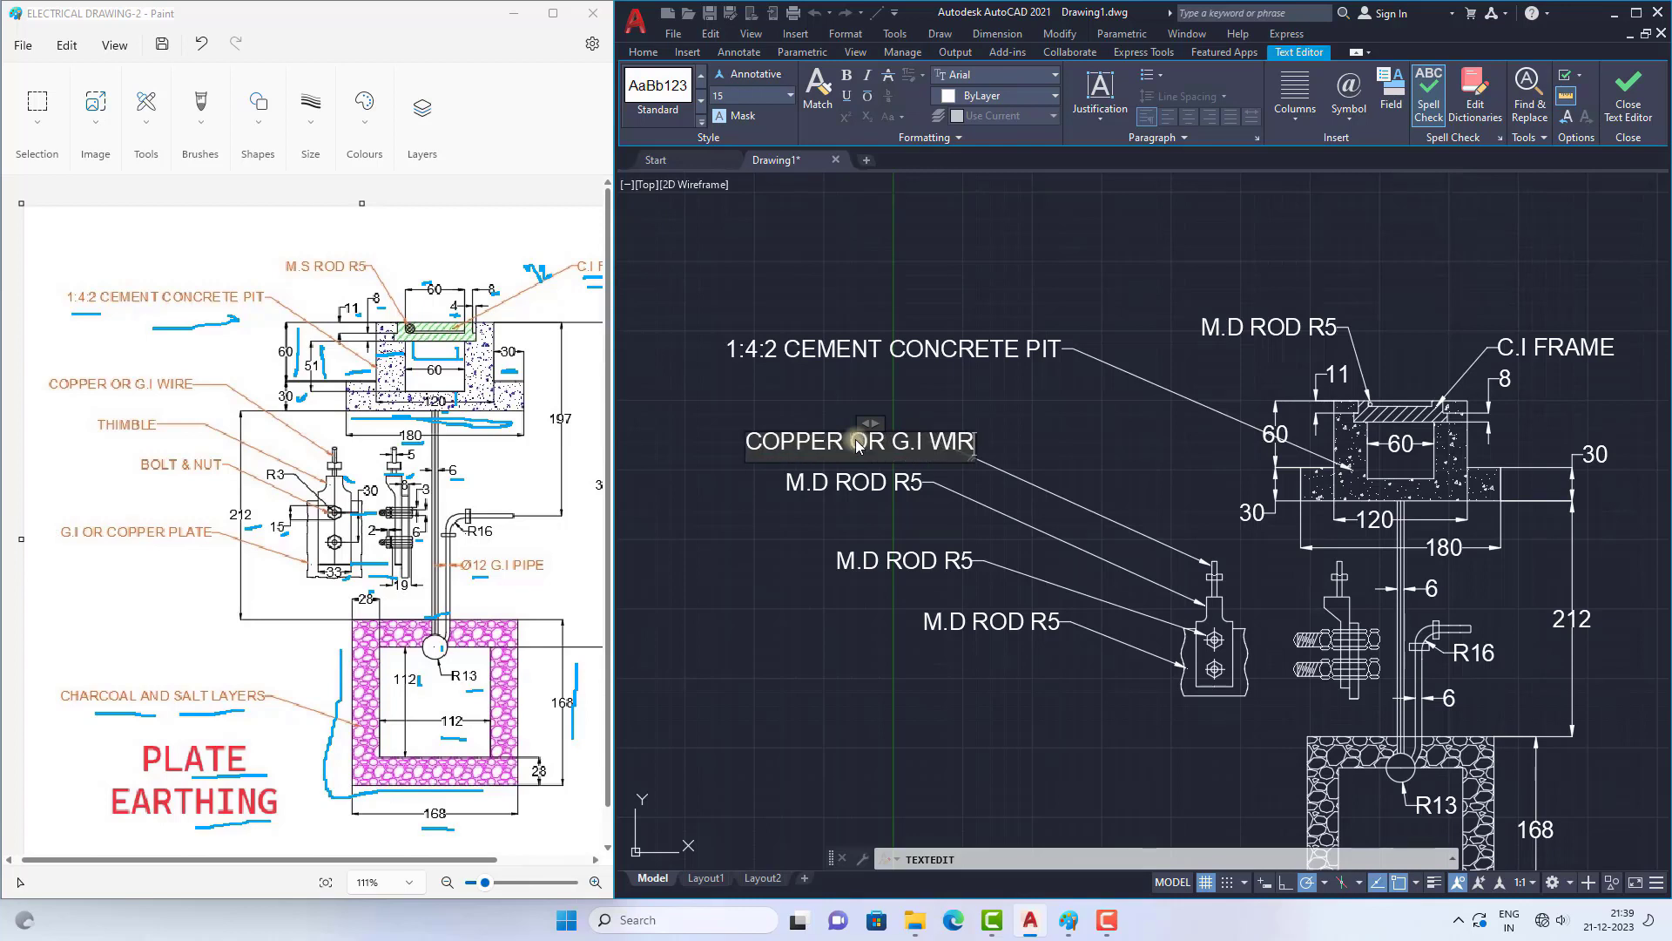
click(775, 514)
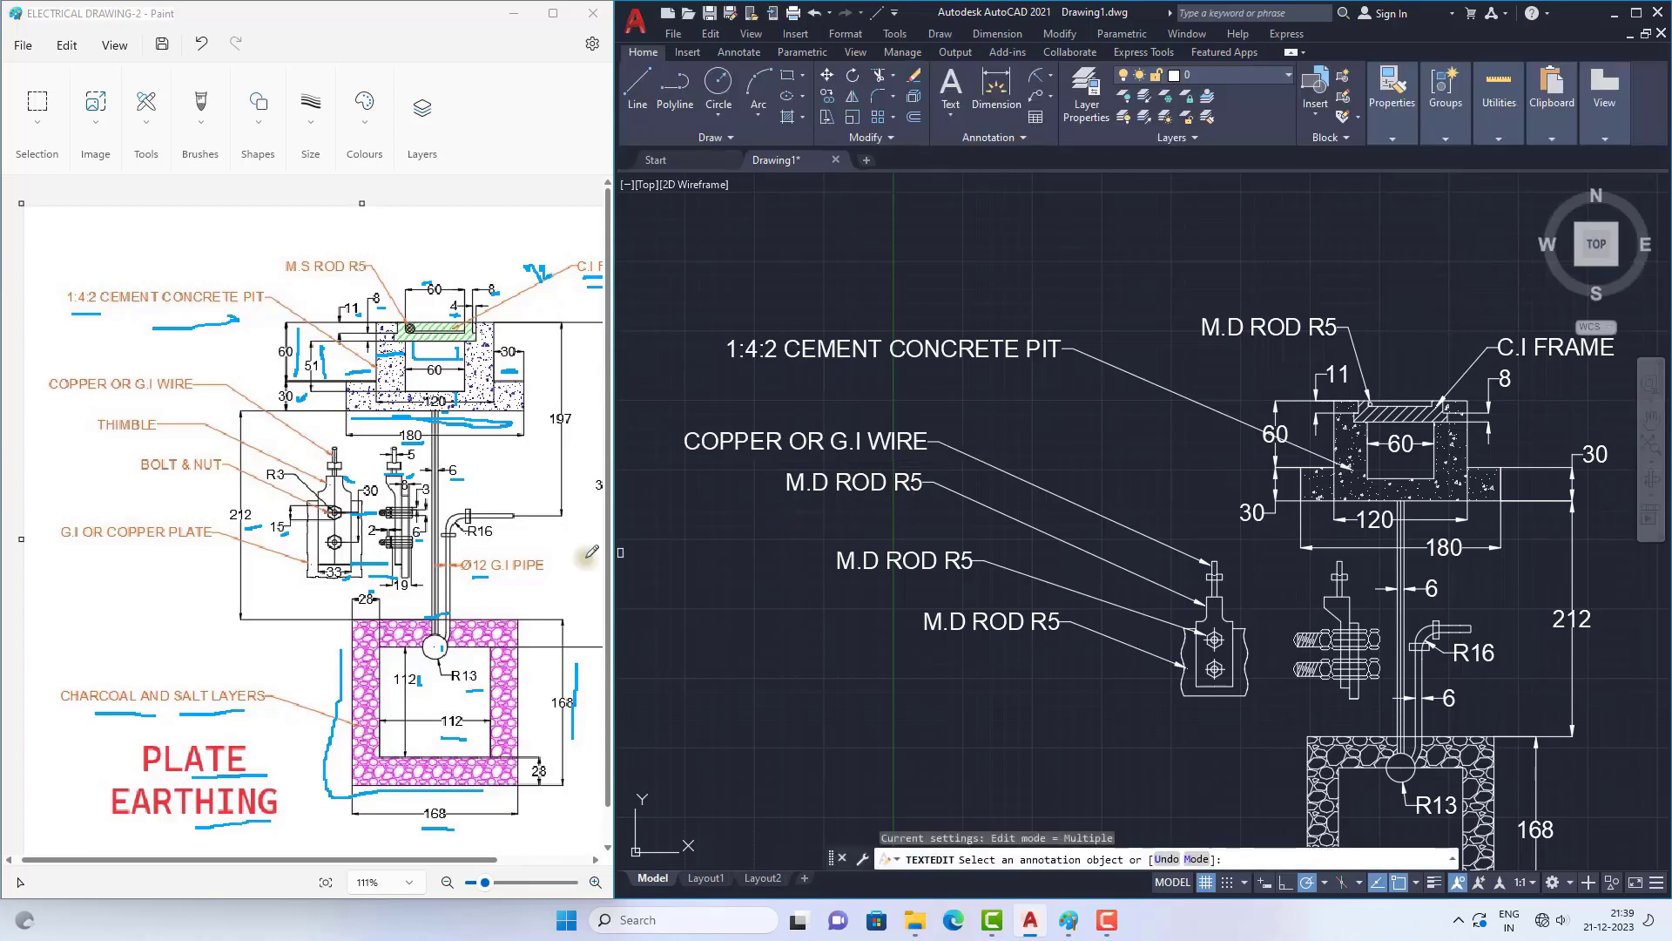
key(Escape)
Step: Underline the thimble label in the Paint reference and change the matching leader text in AutoCAD to "THIMBLE"
click(135, 397)
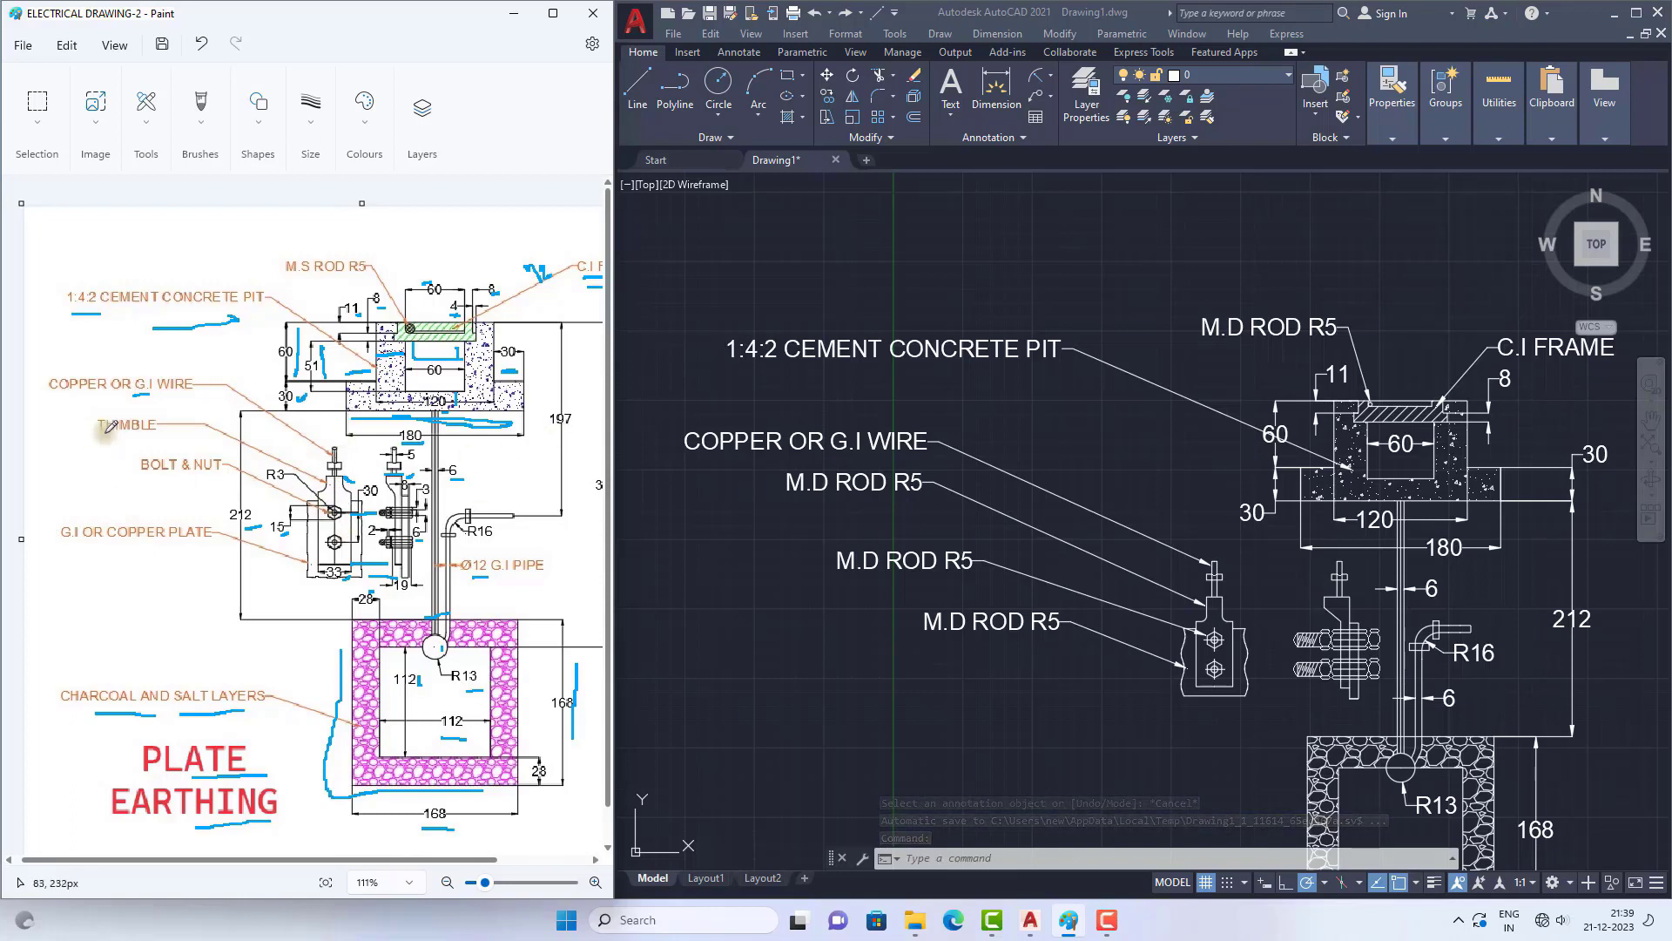
double_click(852, 484)
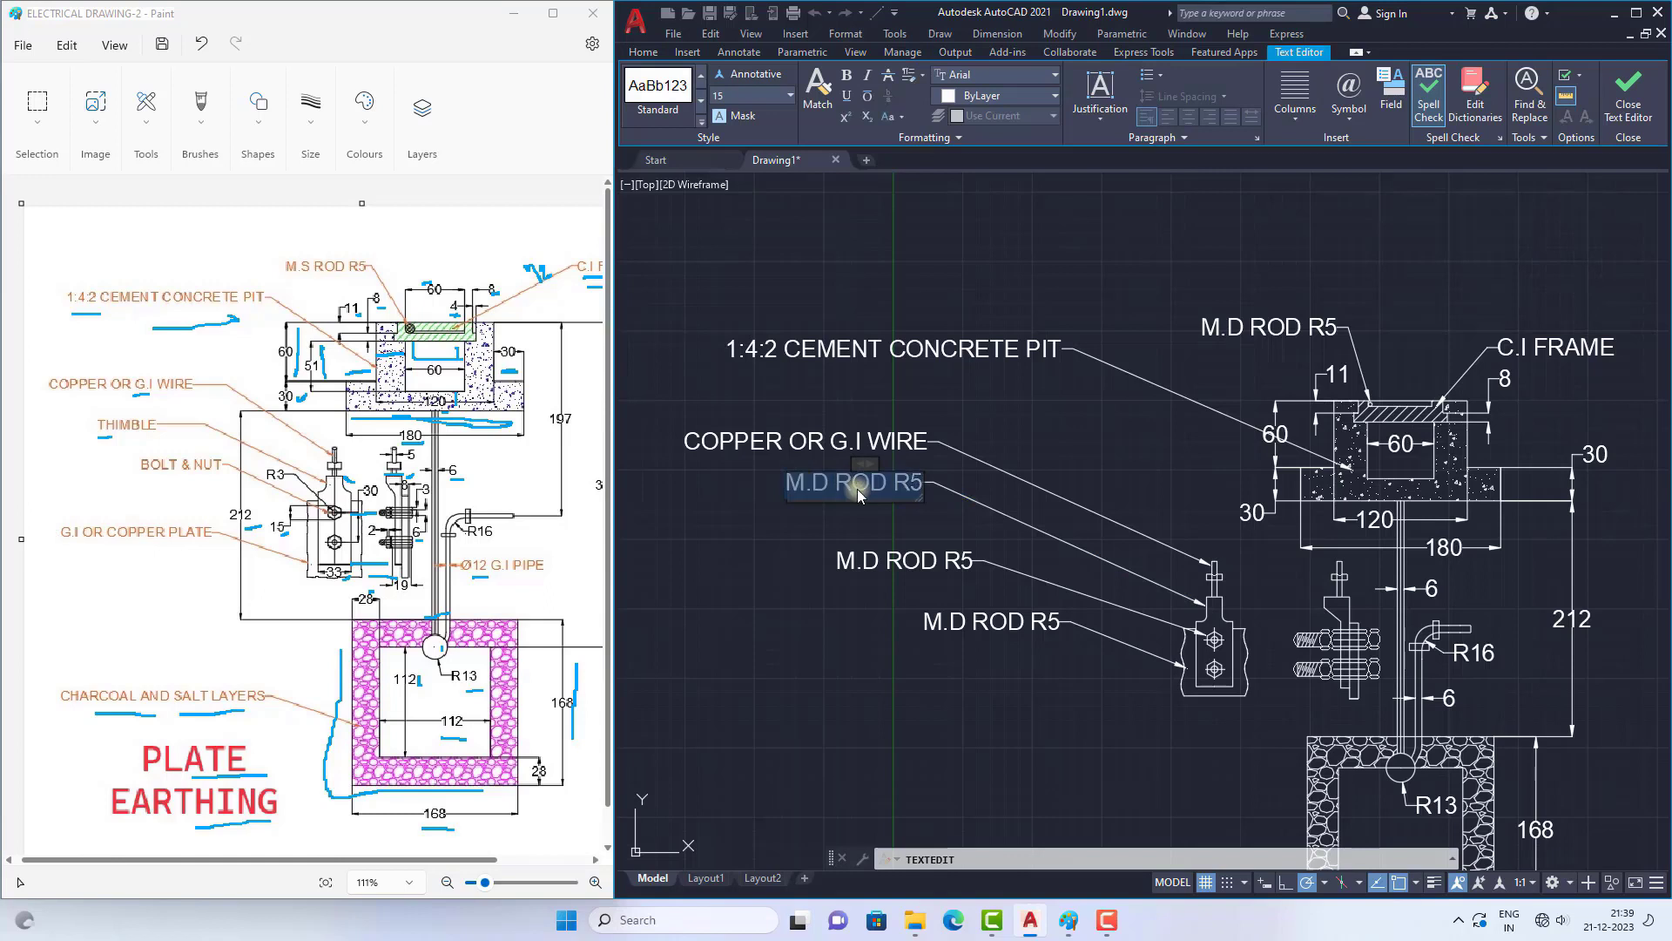
key(Delete)
text(THIMN)
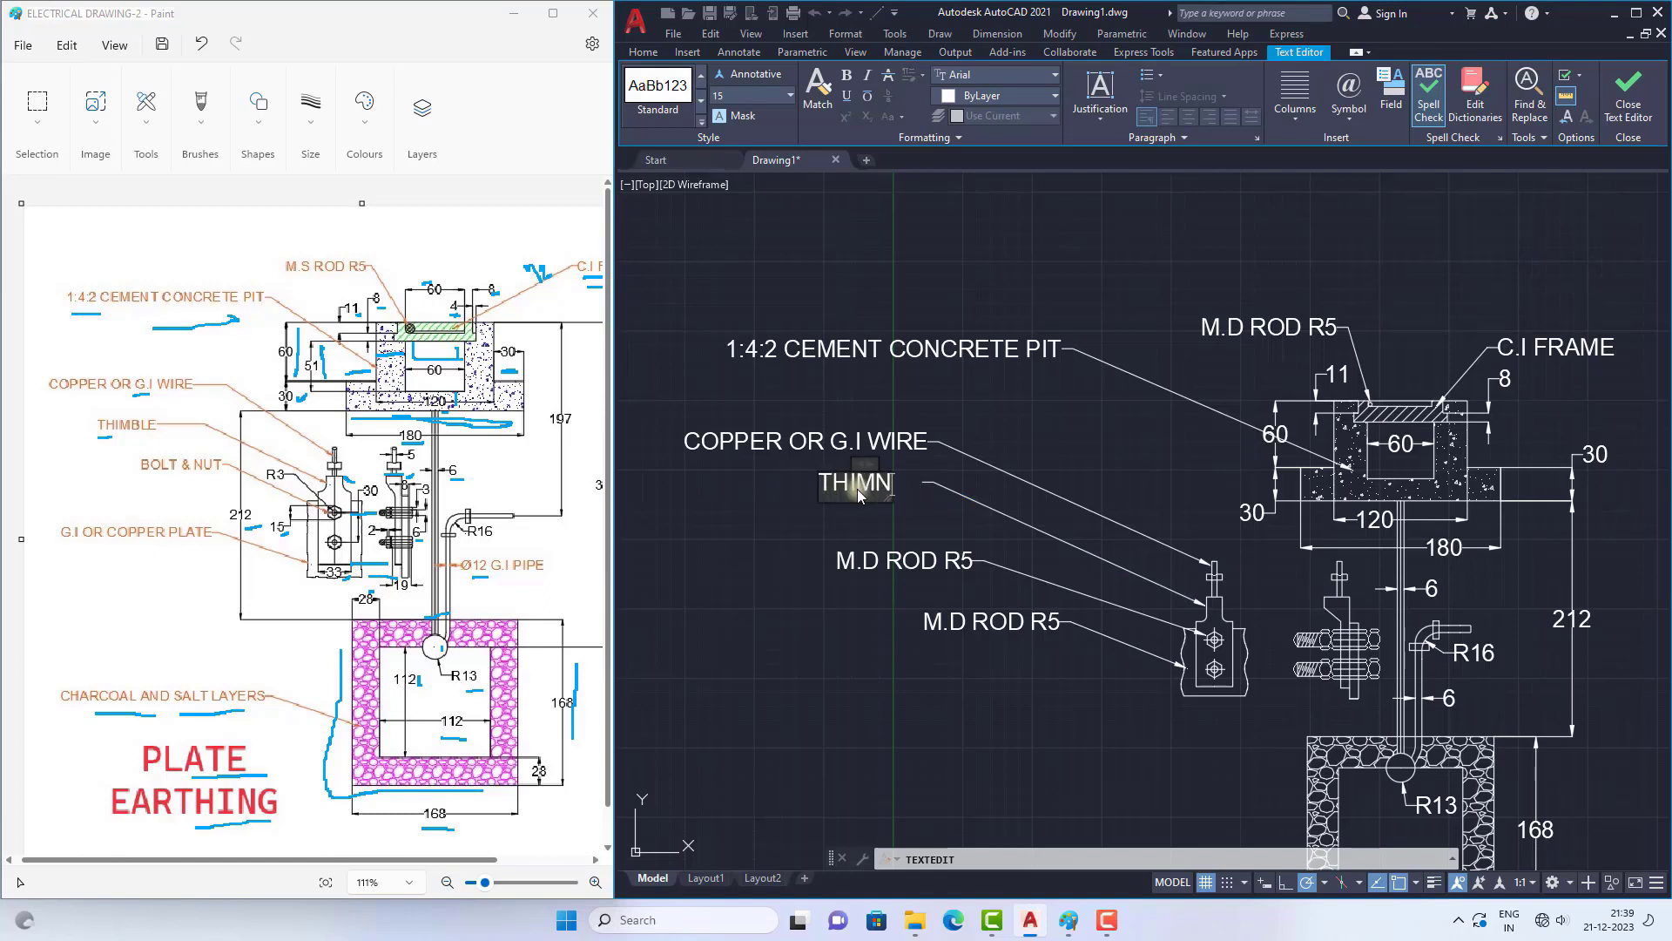
key(BackSpace)
text(BLE)
click(771, 554)
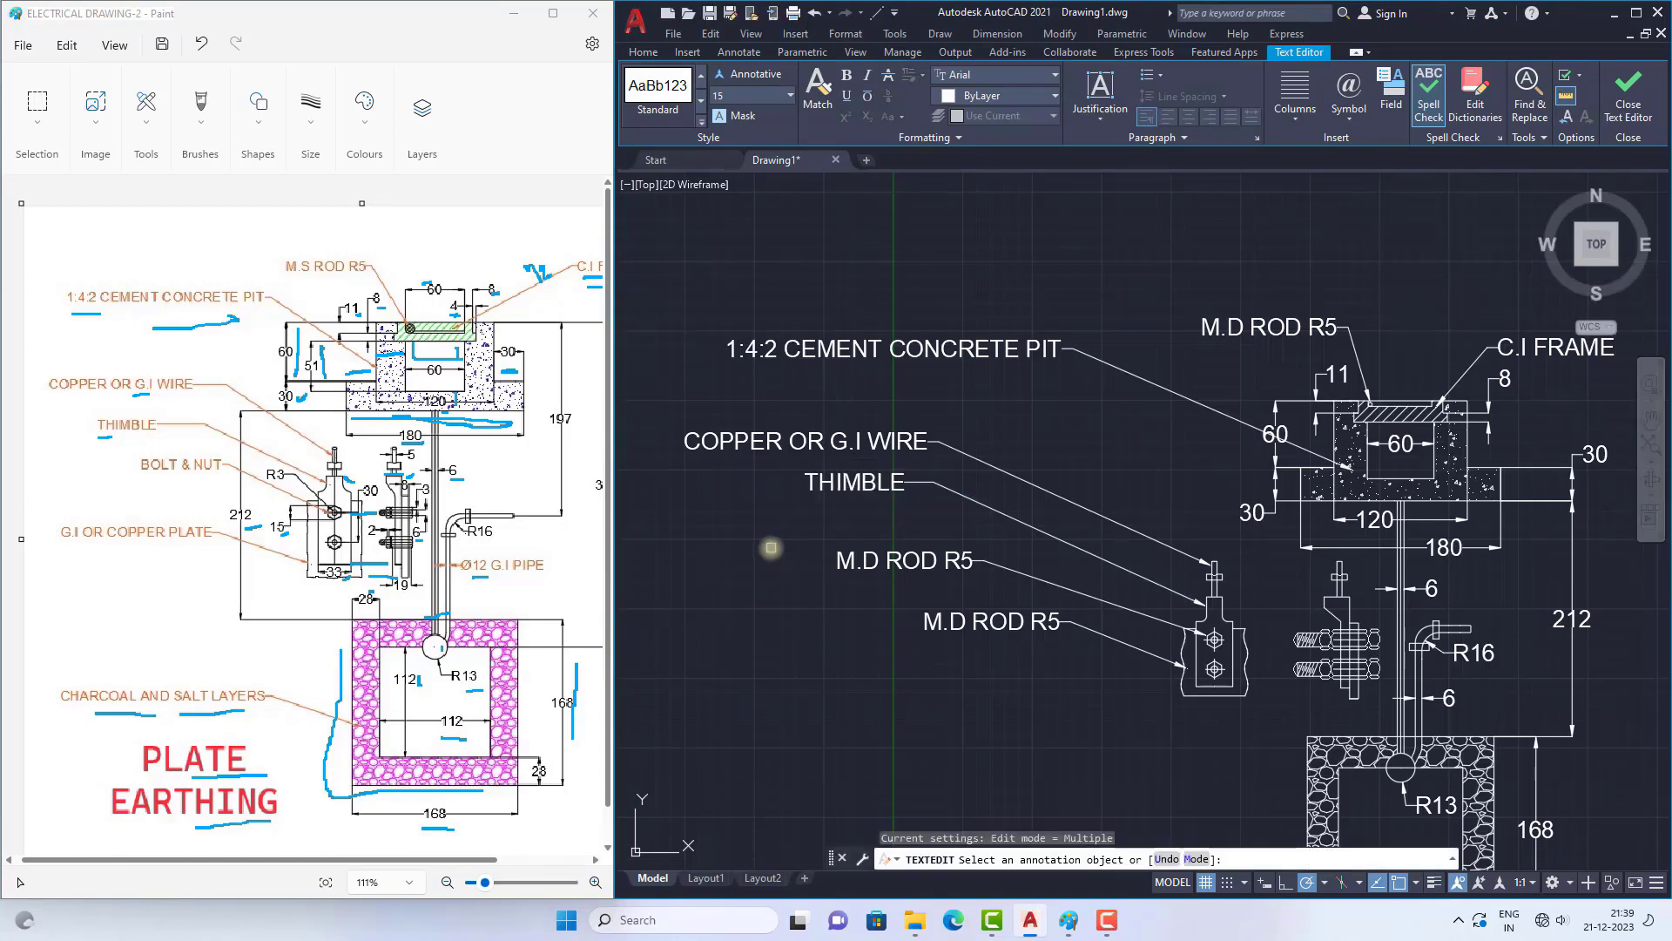
key(Escape)
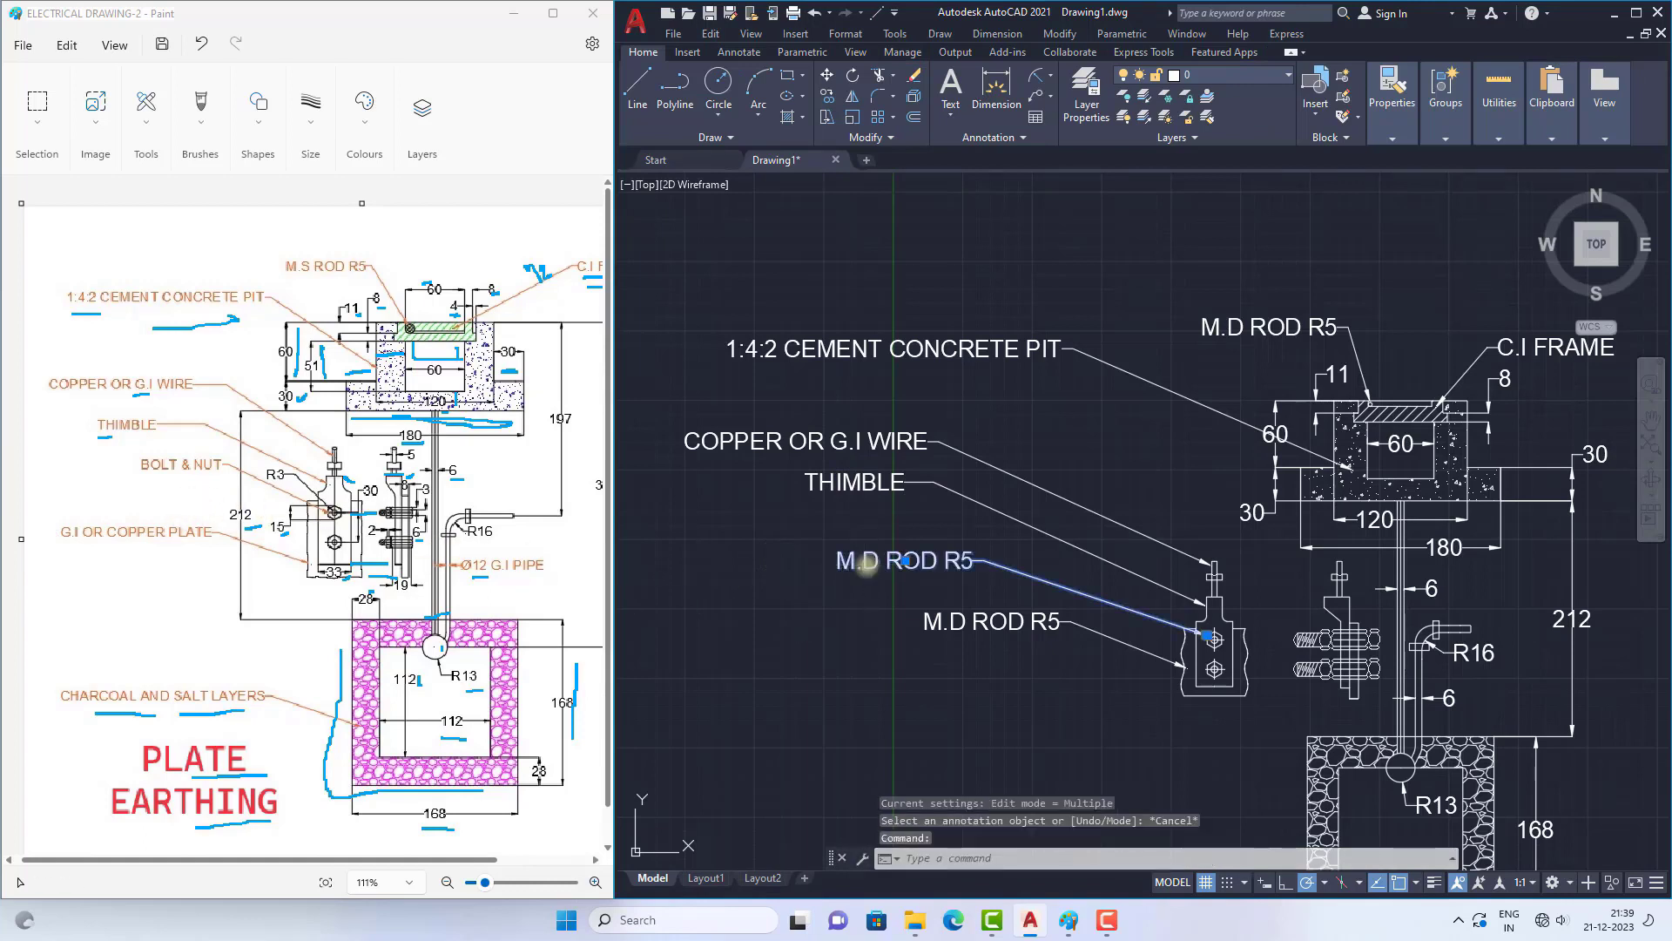
Step: Change the text of the leader pointing at the upper bolt hole to "BOLT AND NUT"
double_click(867, 563)
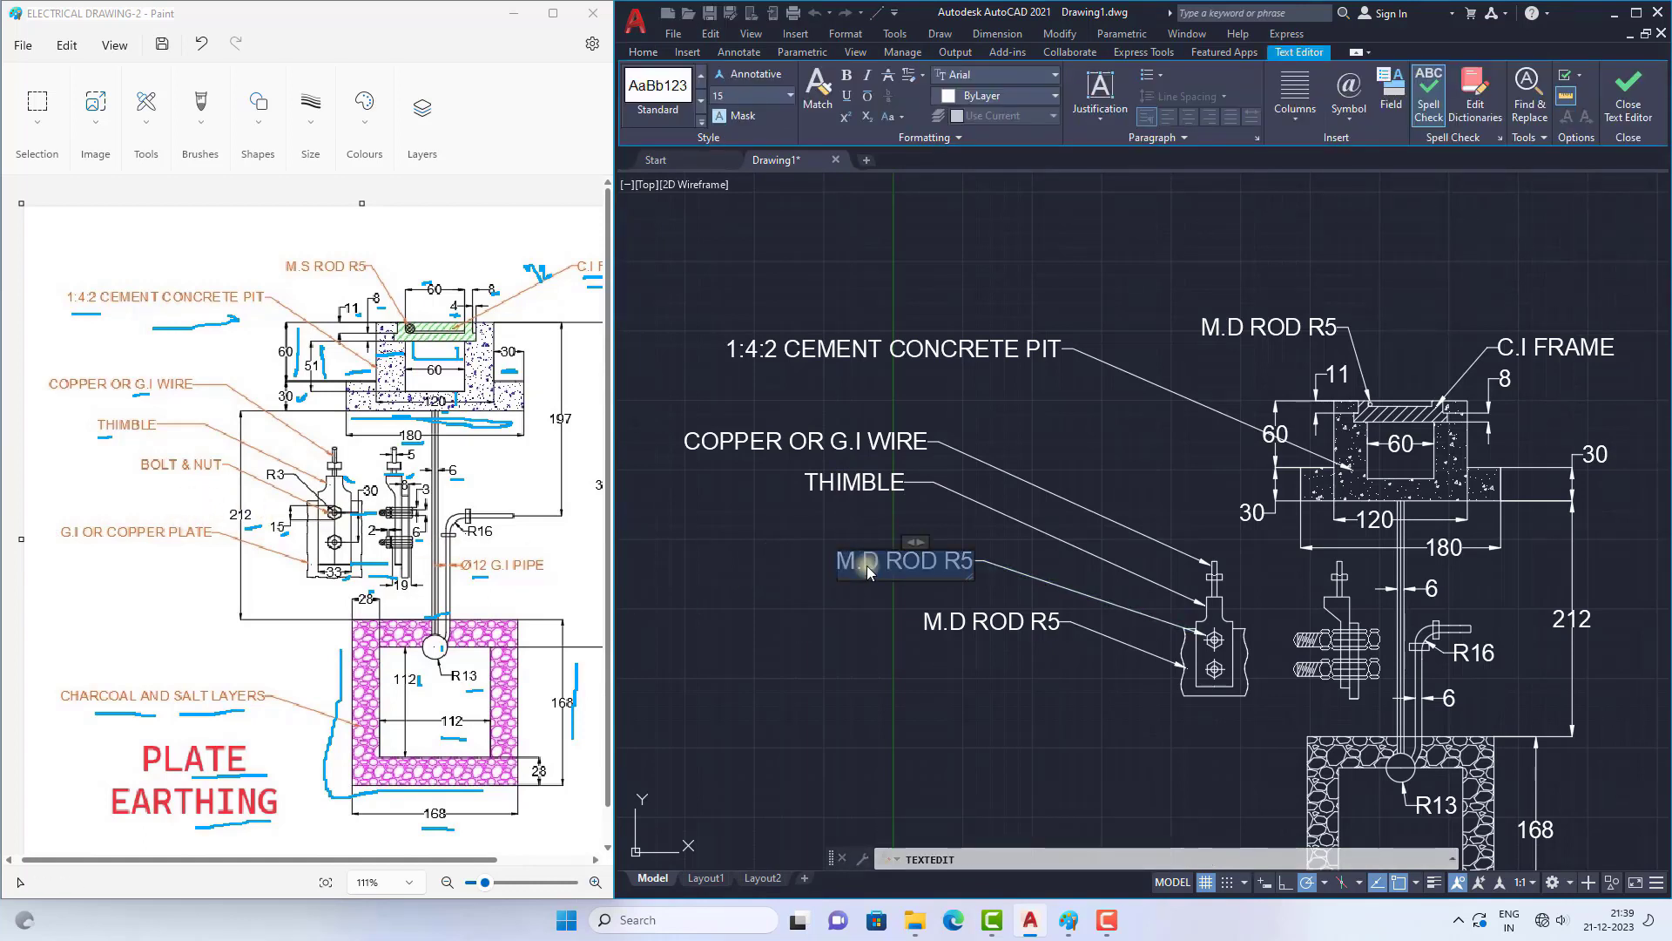
text(BOLT)
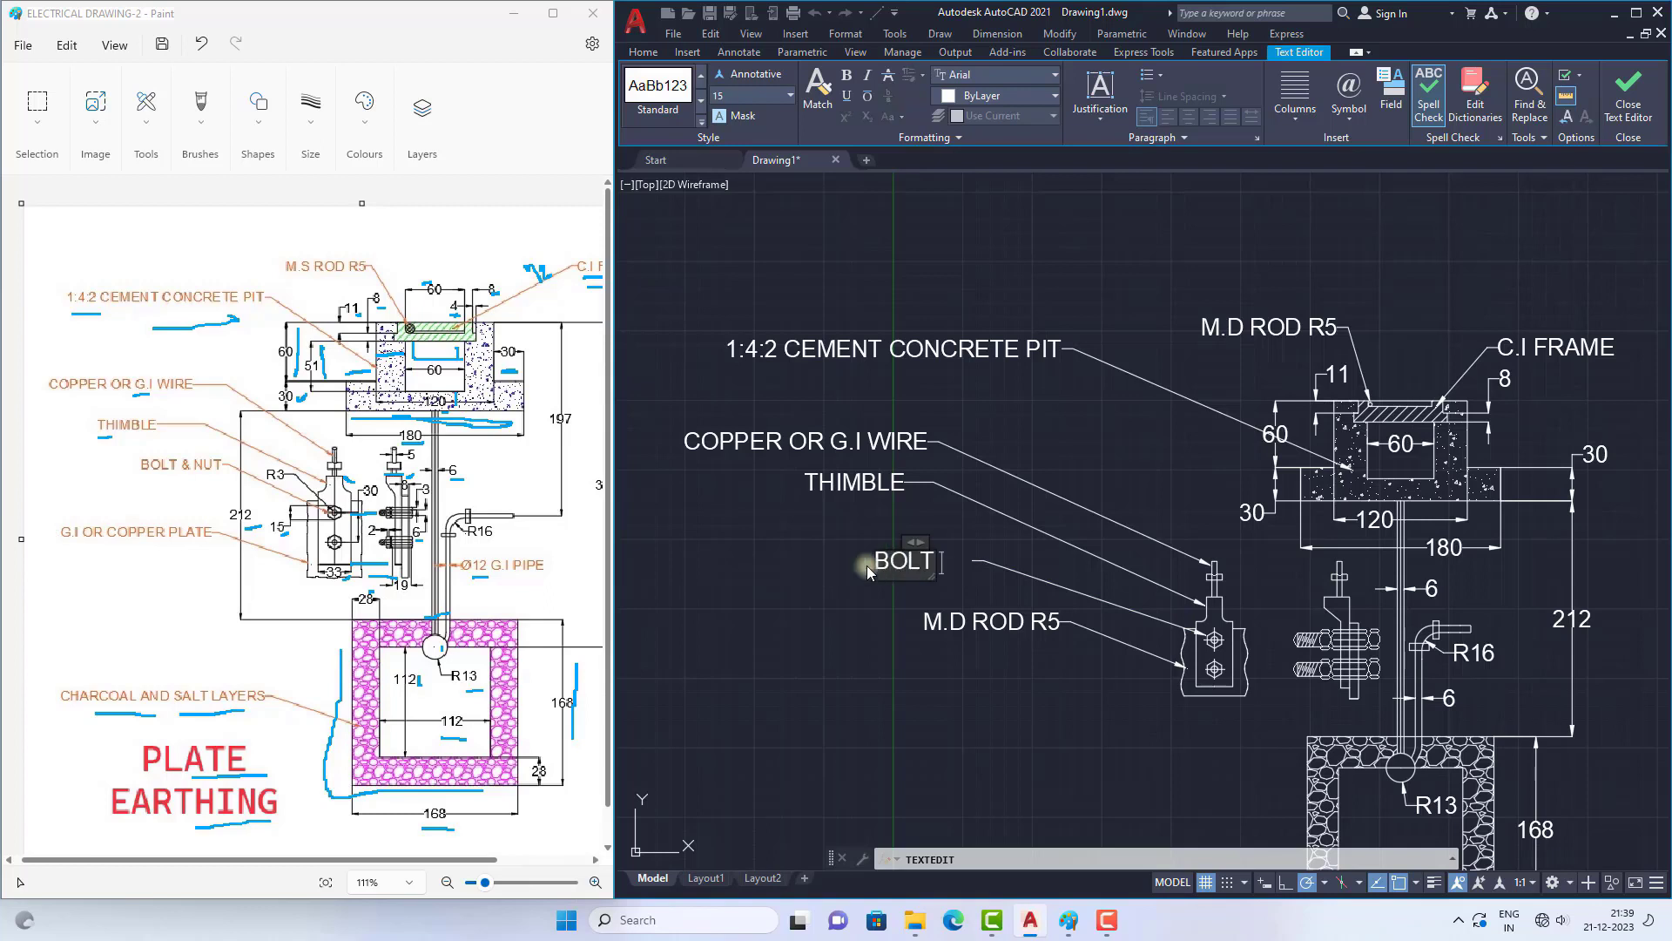
text( AND NUT)
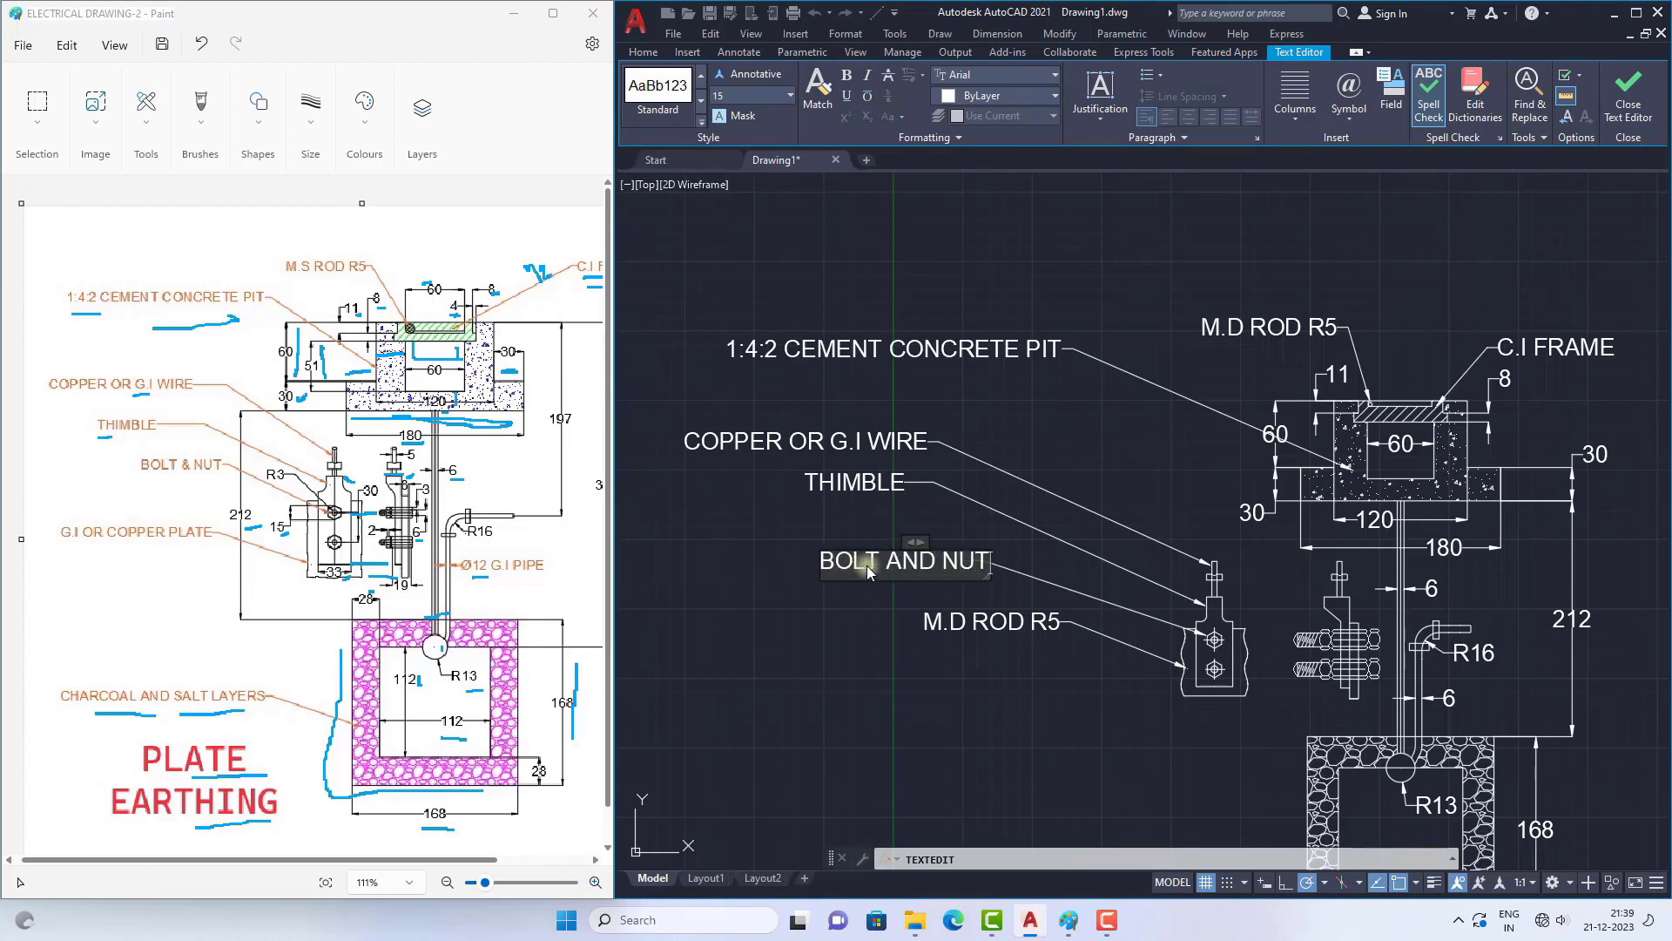
Step: Change the text of the leader pointing at the plate's edge to "G.I OR COPPER PLATE"
click(980, 626)
text(G.I)
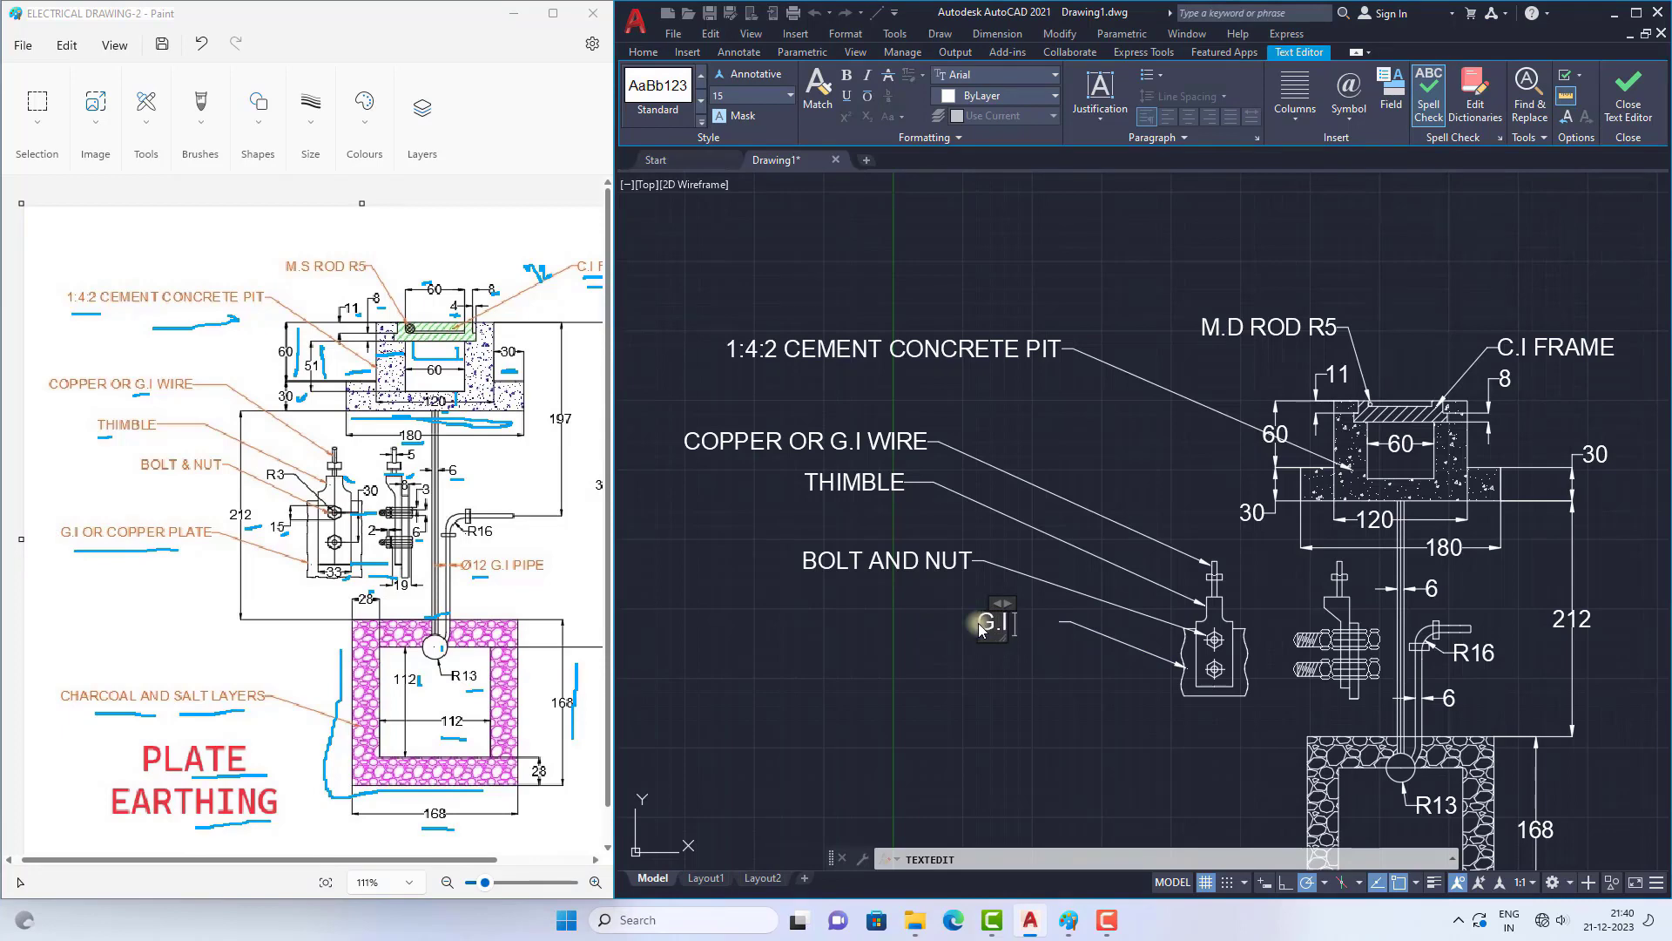
text( OR COPPER PLATE)
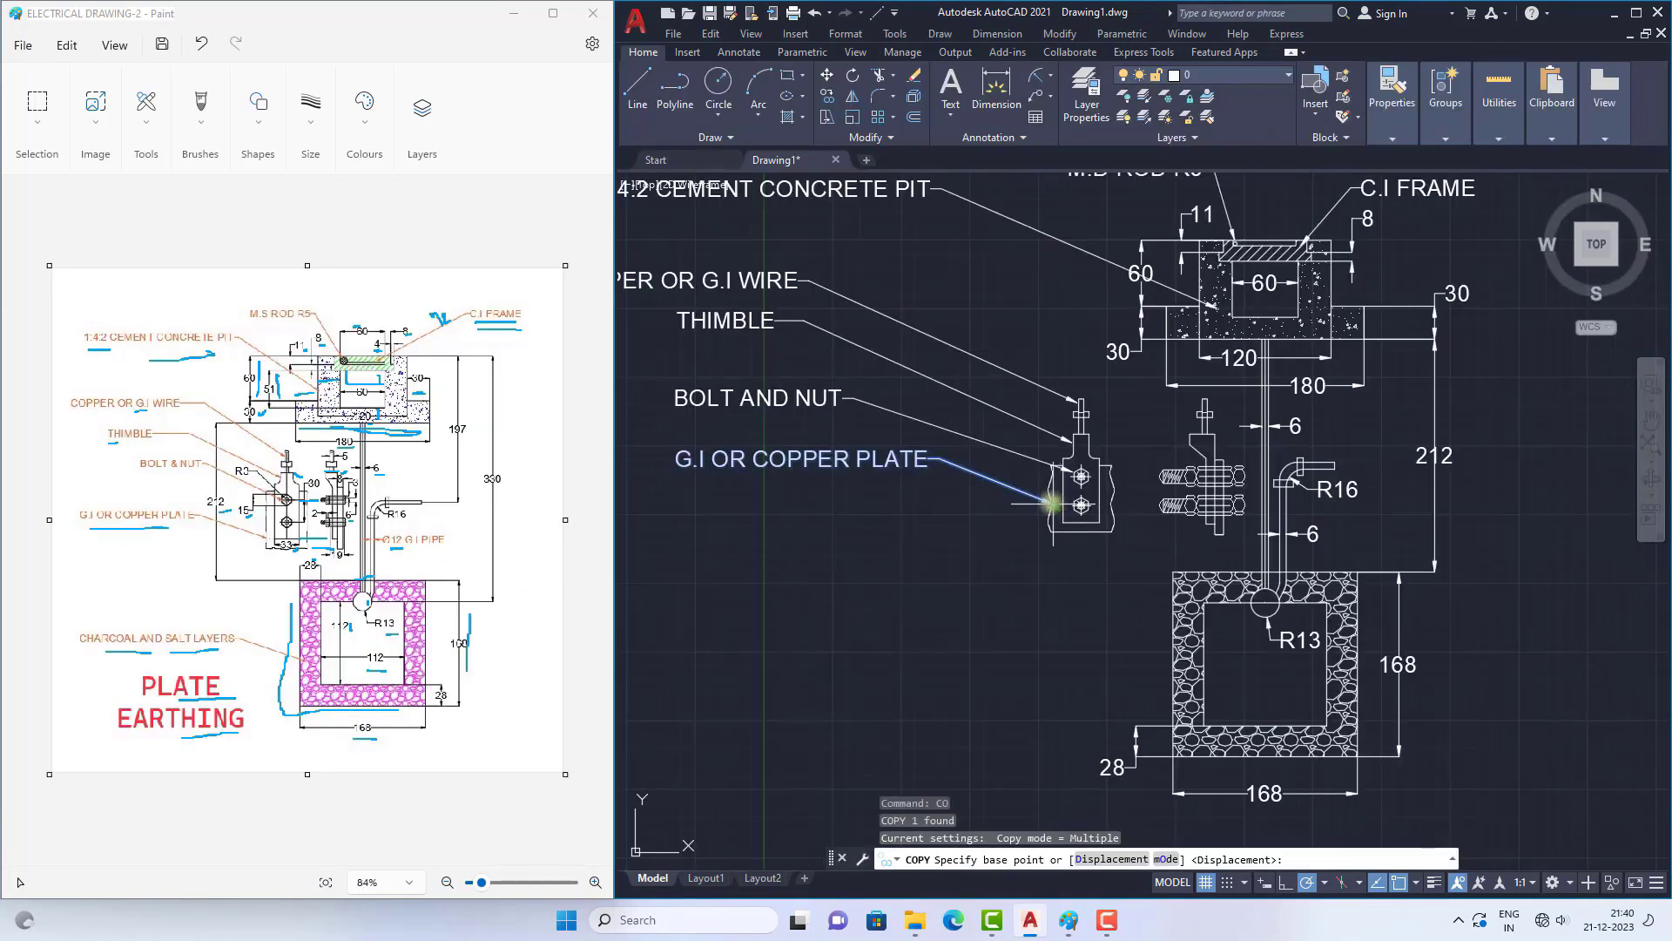
Step: Copy the "G.I OR COPPER PLATE" leader from its arrow tip to the midpoint of the stone-hatched square's left edge
click(1049, 503)
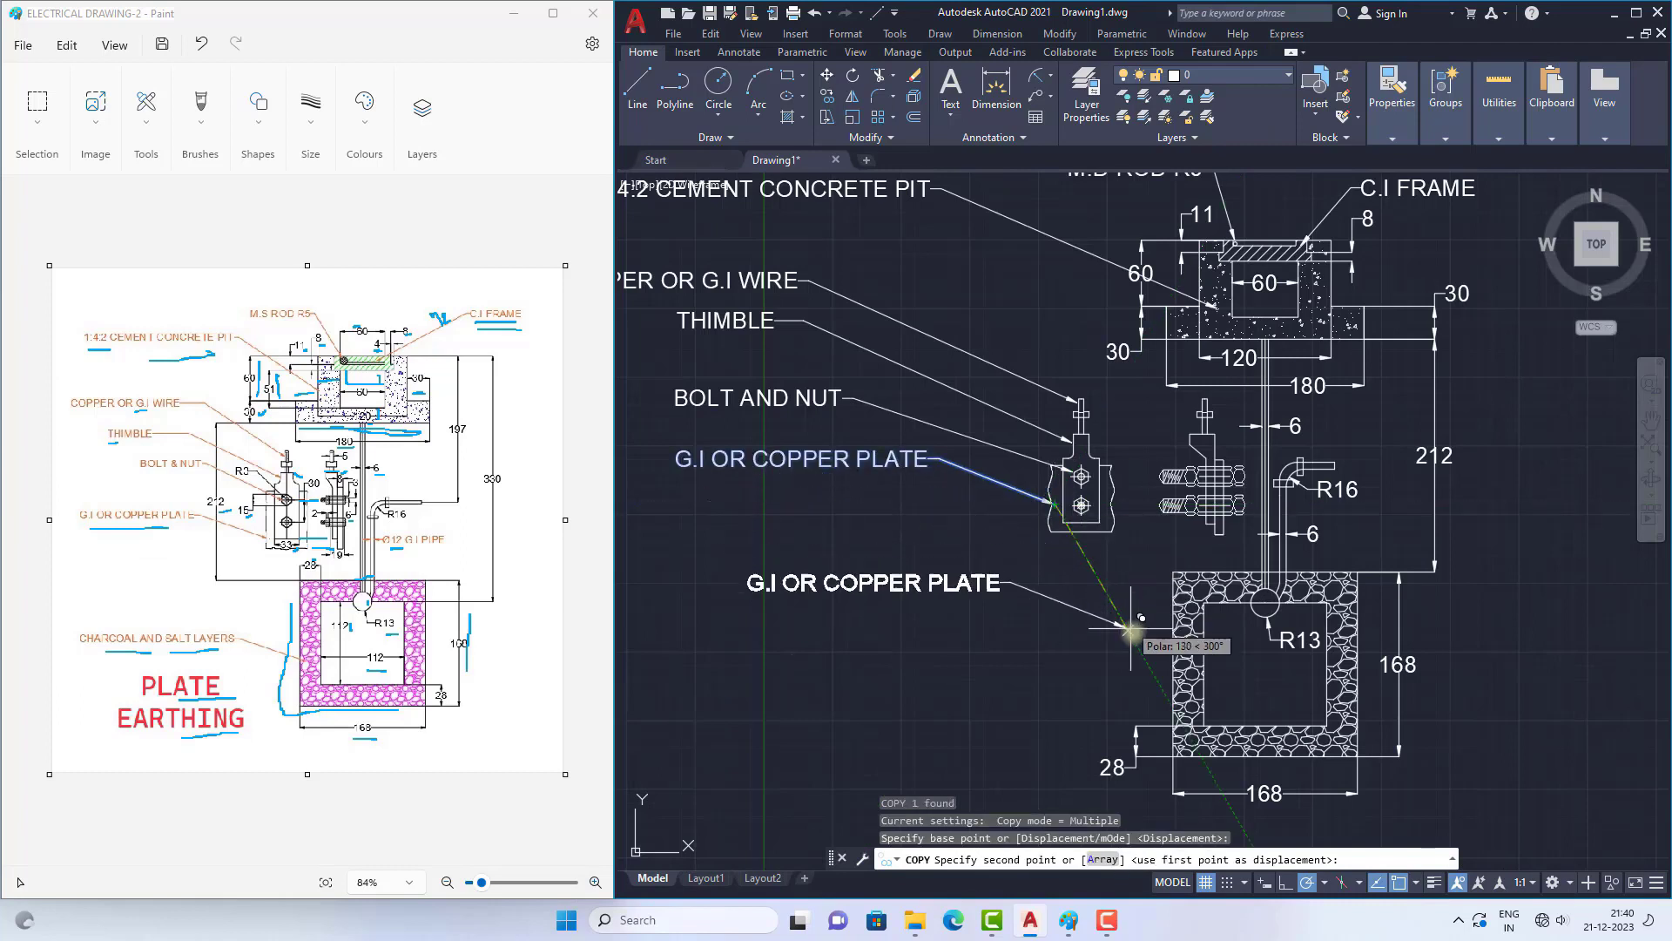
click(1172, 664)
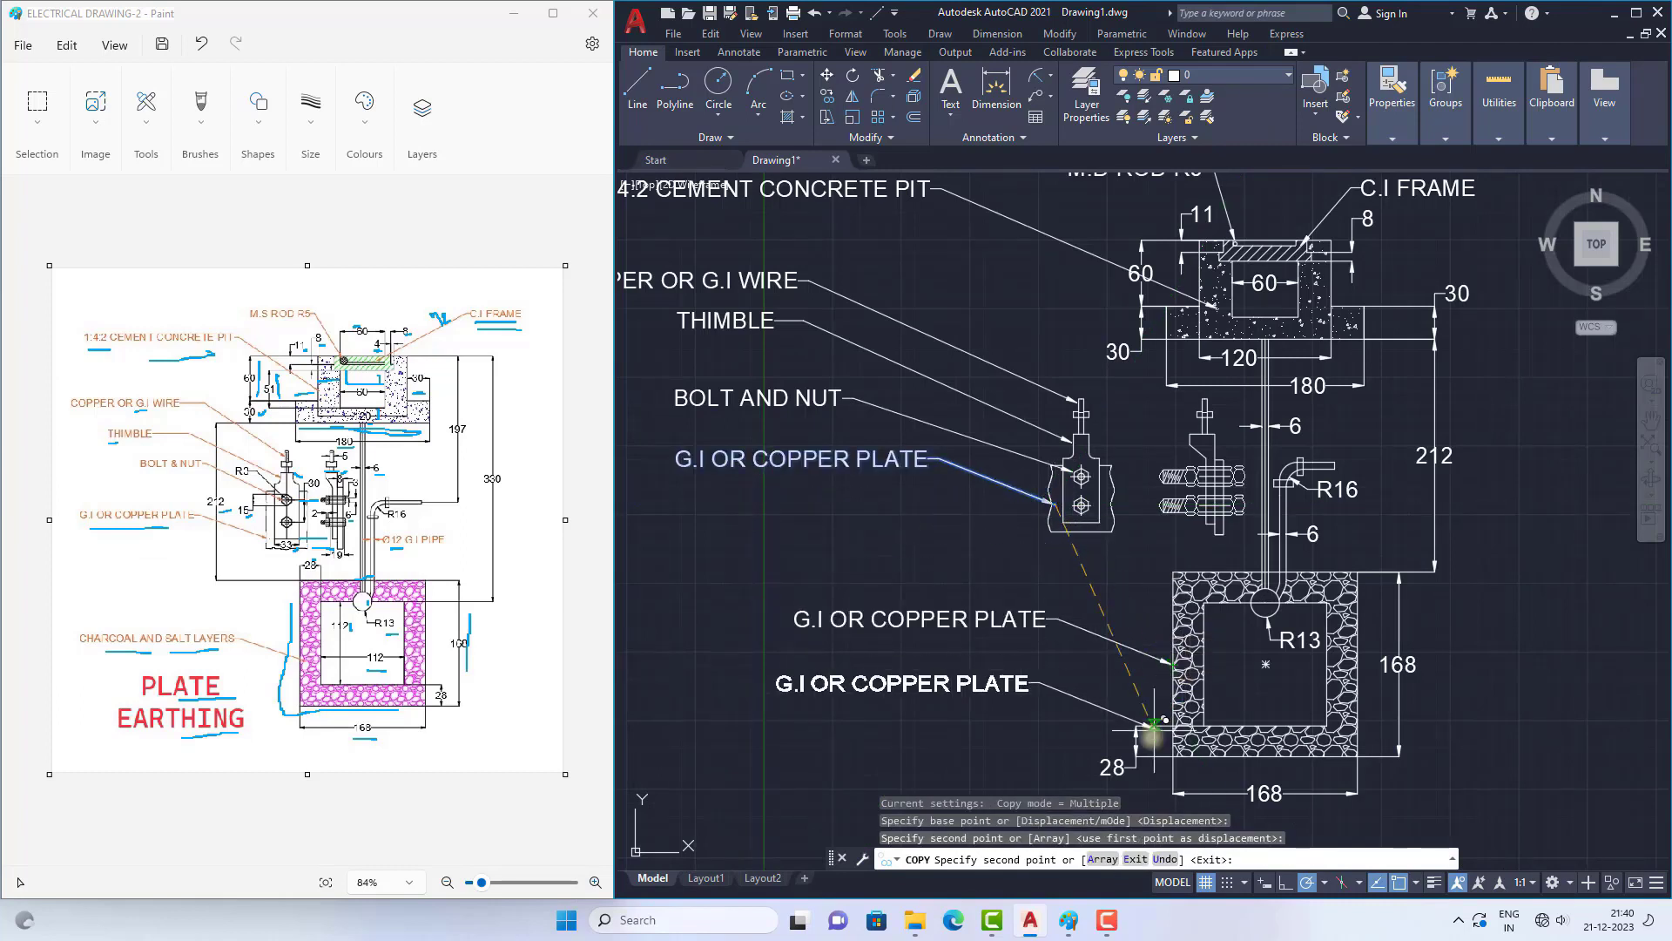
key(Escape)
Step: Change the text of the copied leader on the stone-hatched square to "CHARCOAL AND SALT LAYERS"
double_click(958, 619)
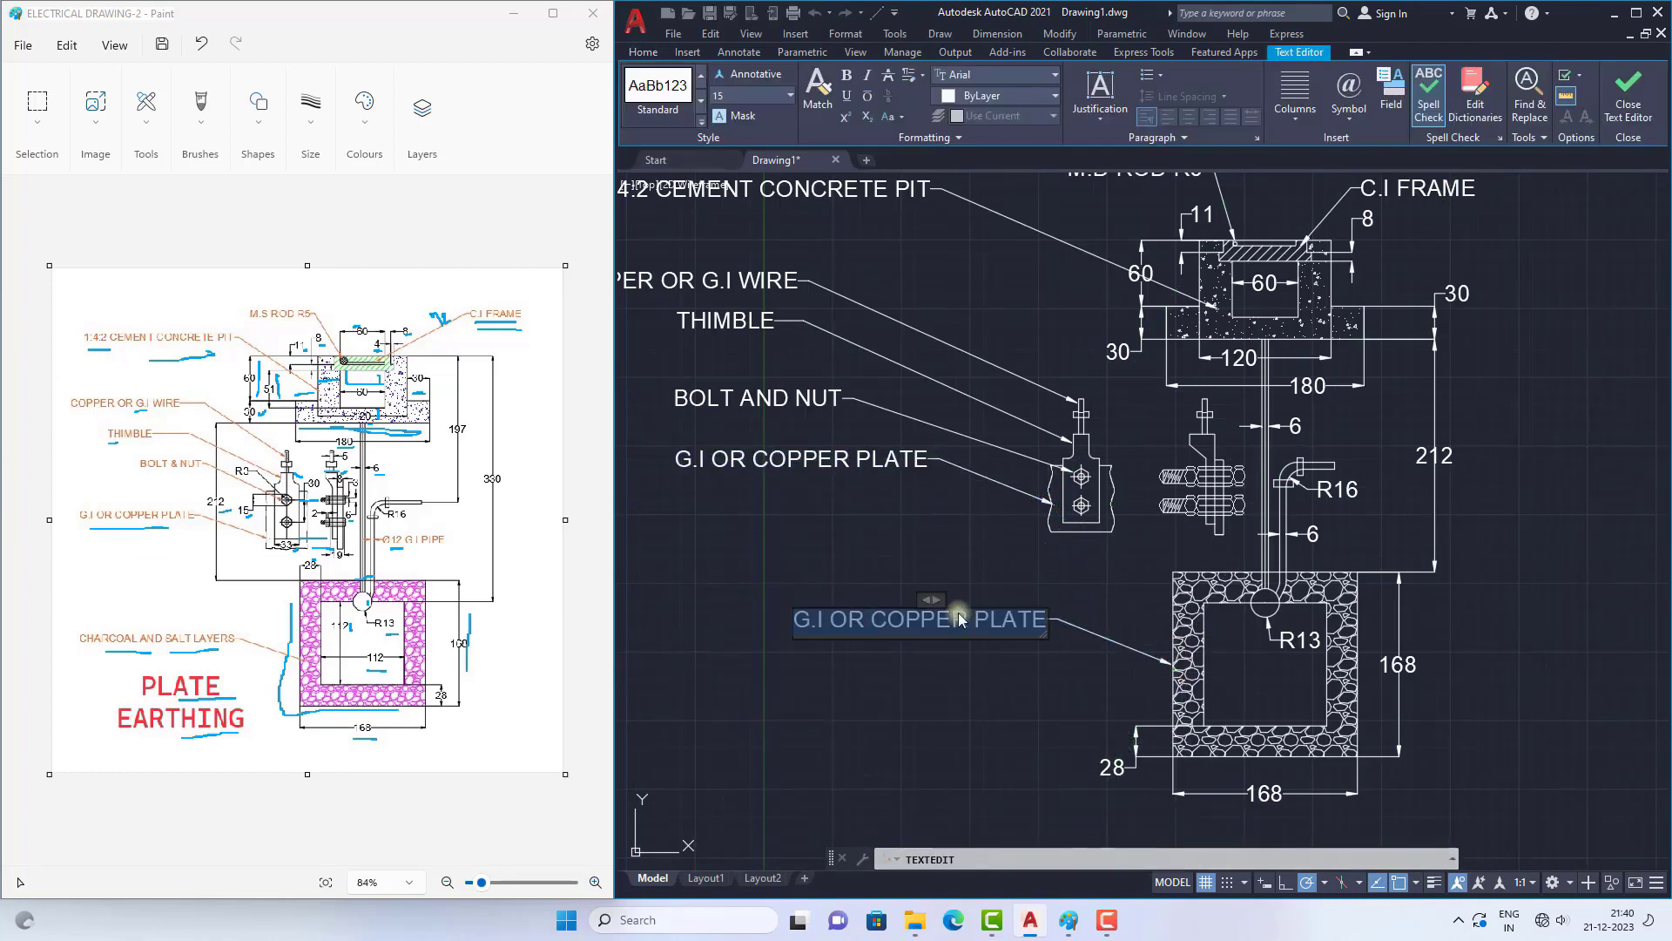
text(CHARCO)
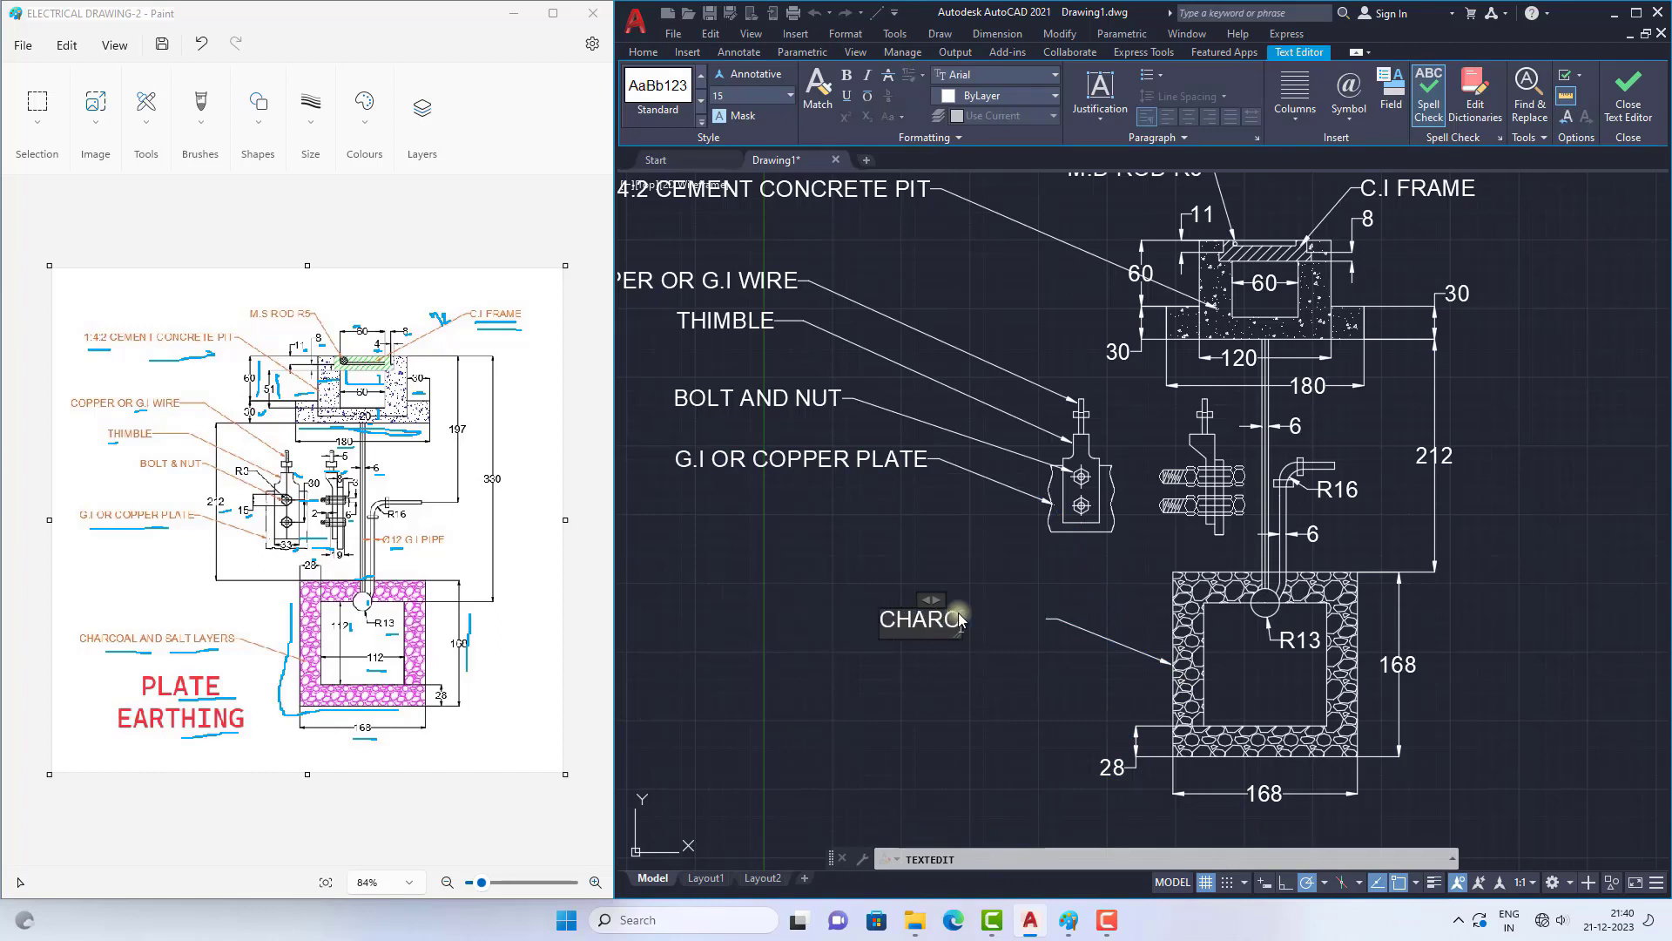
text(AL OR)
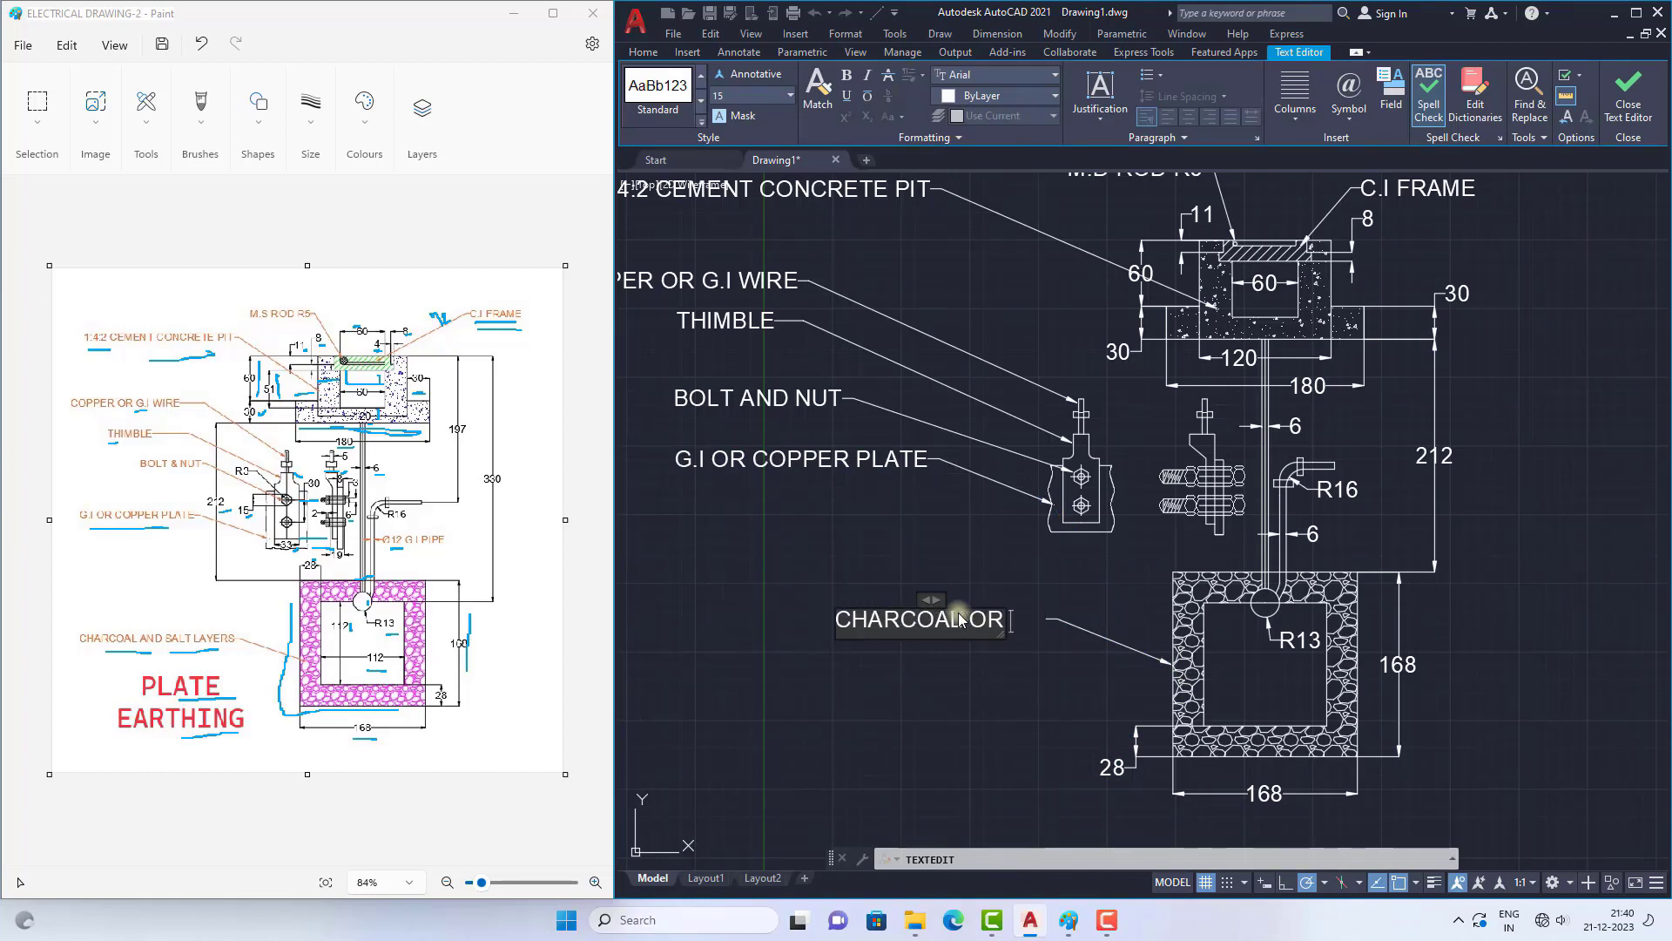
text( SAL)
key(BackSpace)
key(BackSpace)
key(BackSpace)
key(BackSpace)
key(BackSpace)
key(BackSpace)
key(BackSpace)
text(AND S)
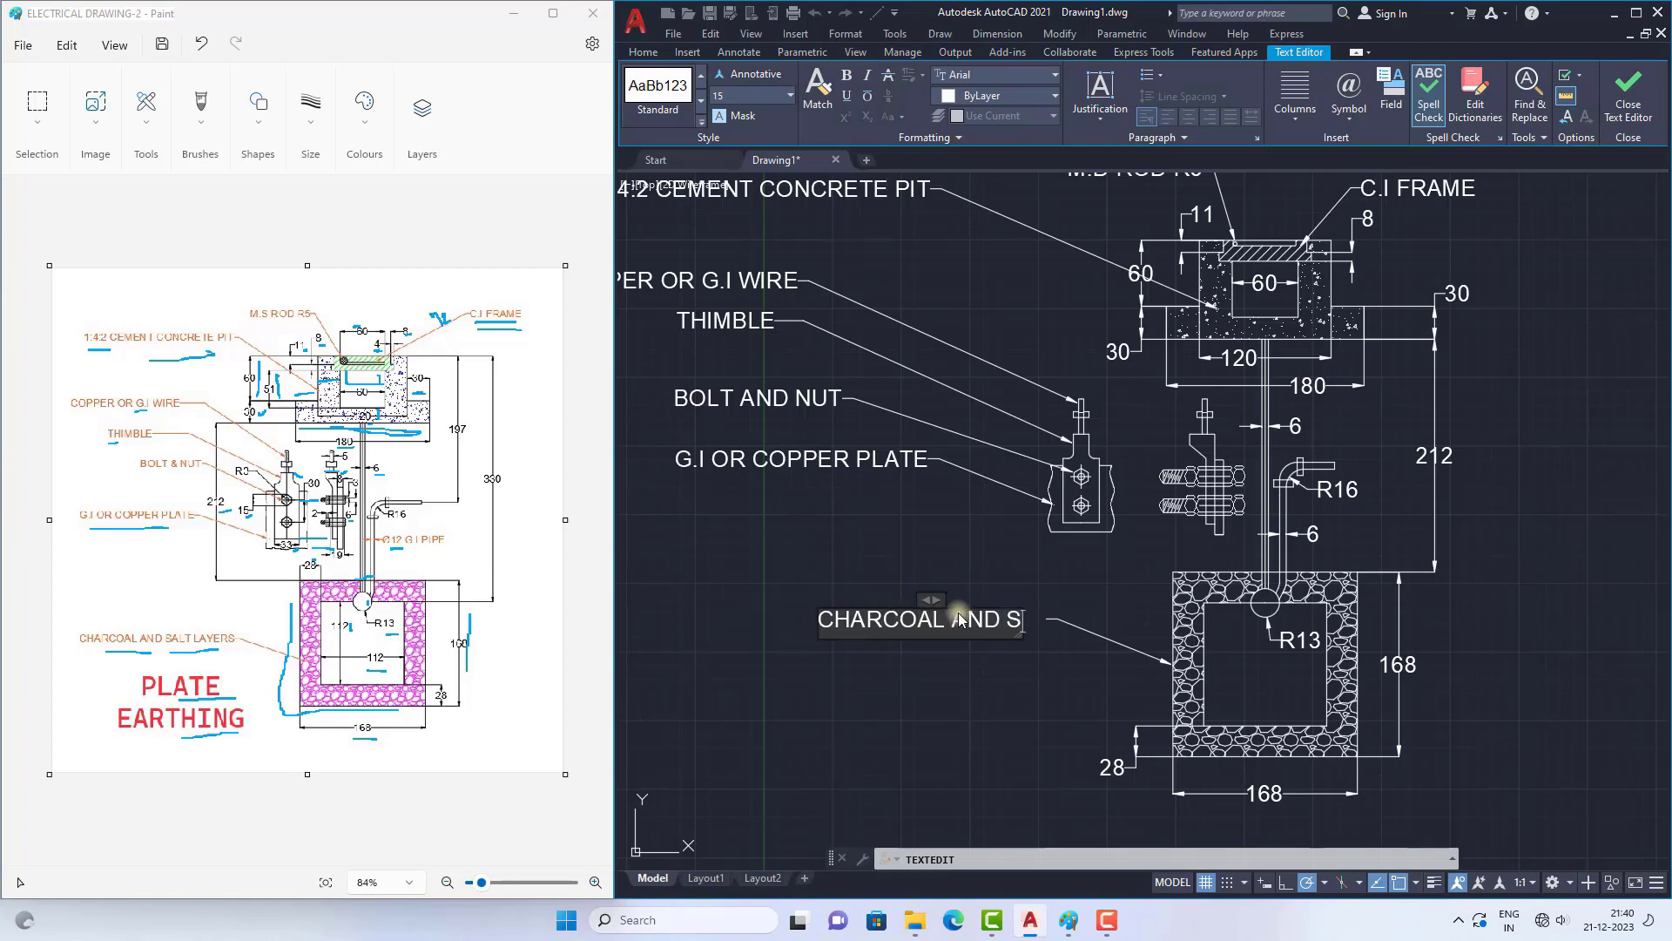
text(ALT LAYERS)
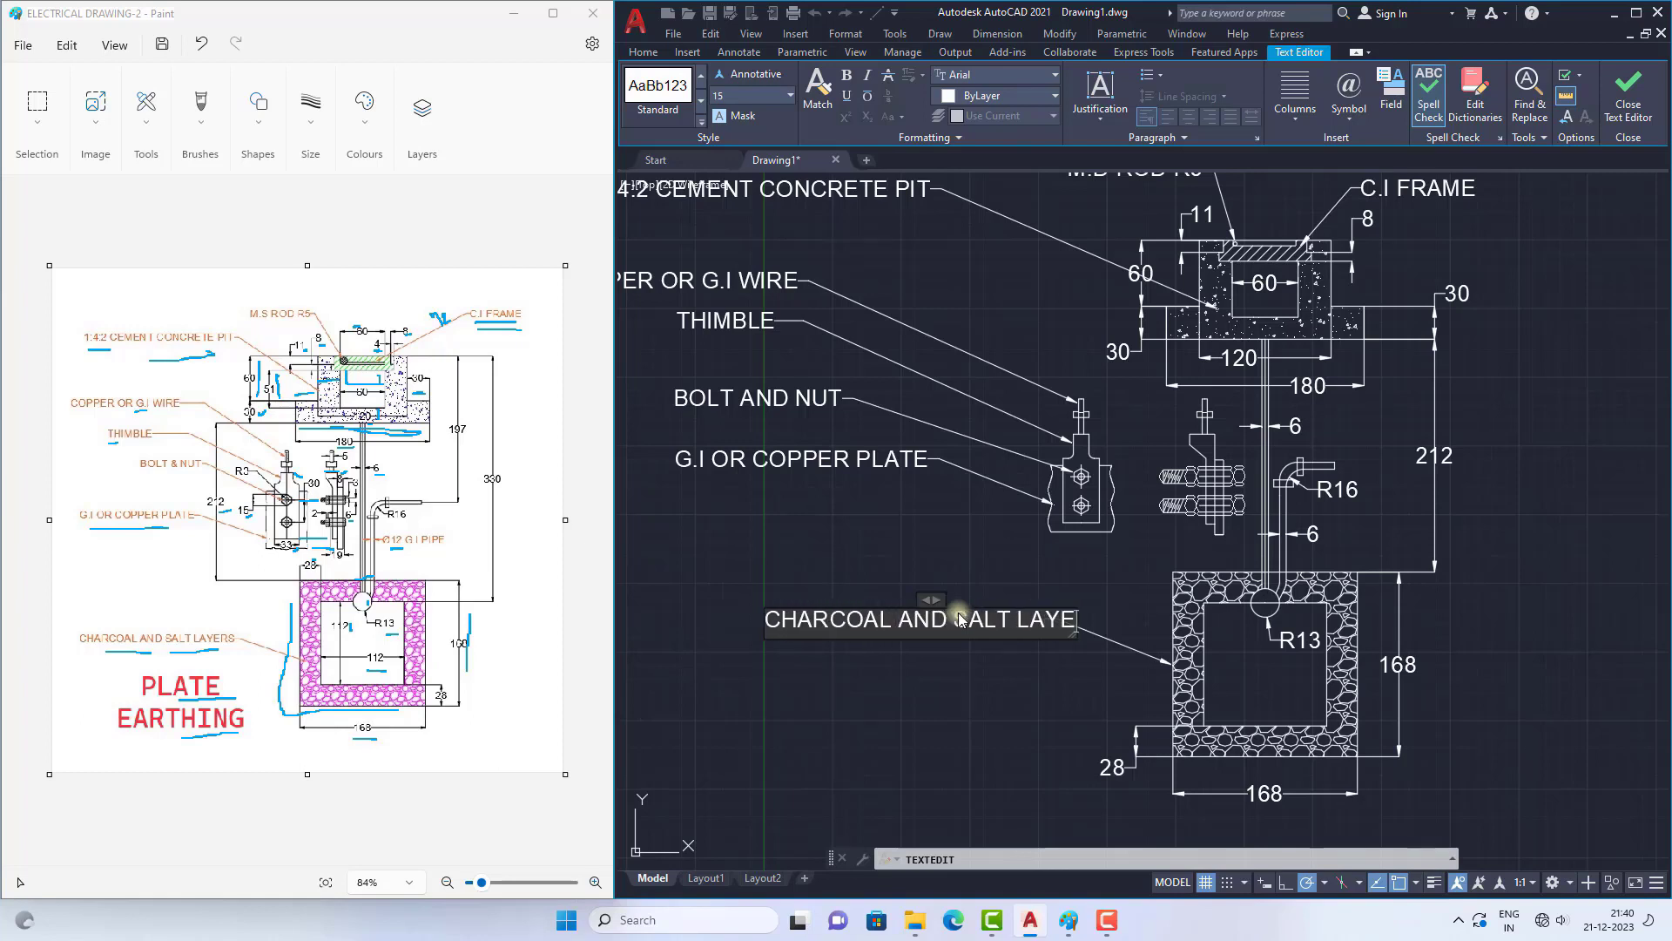
click(930, 676)
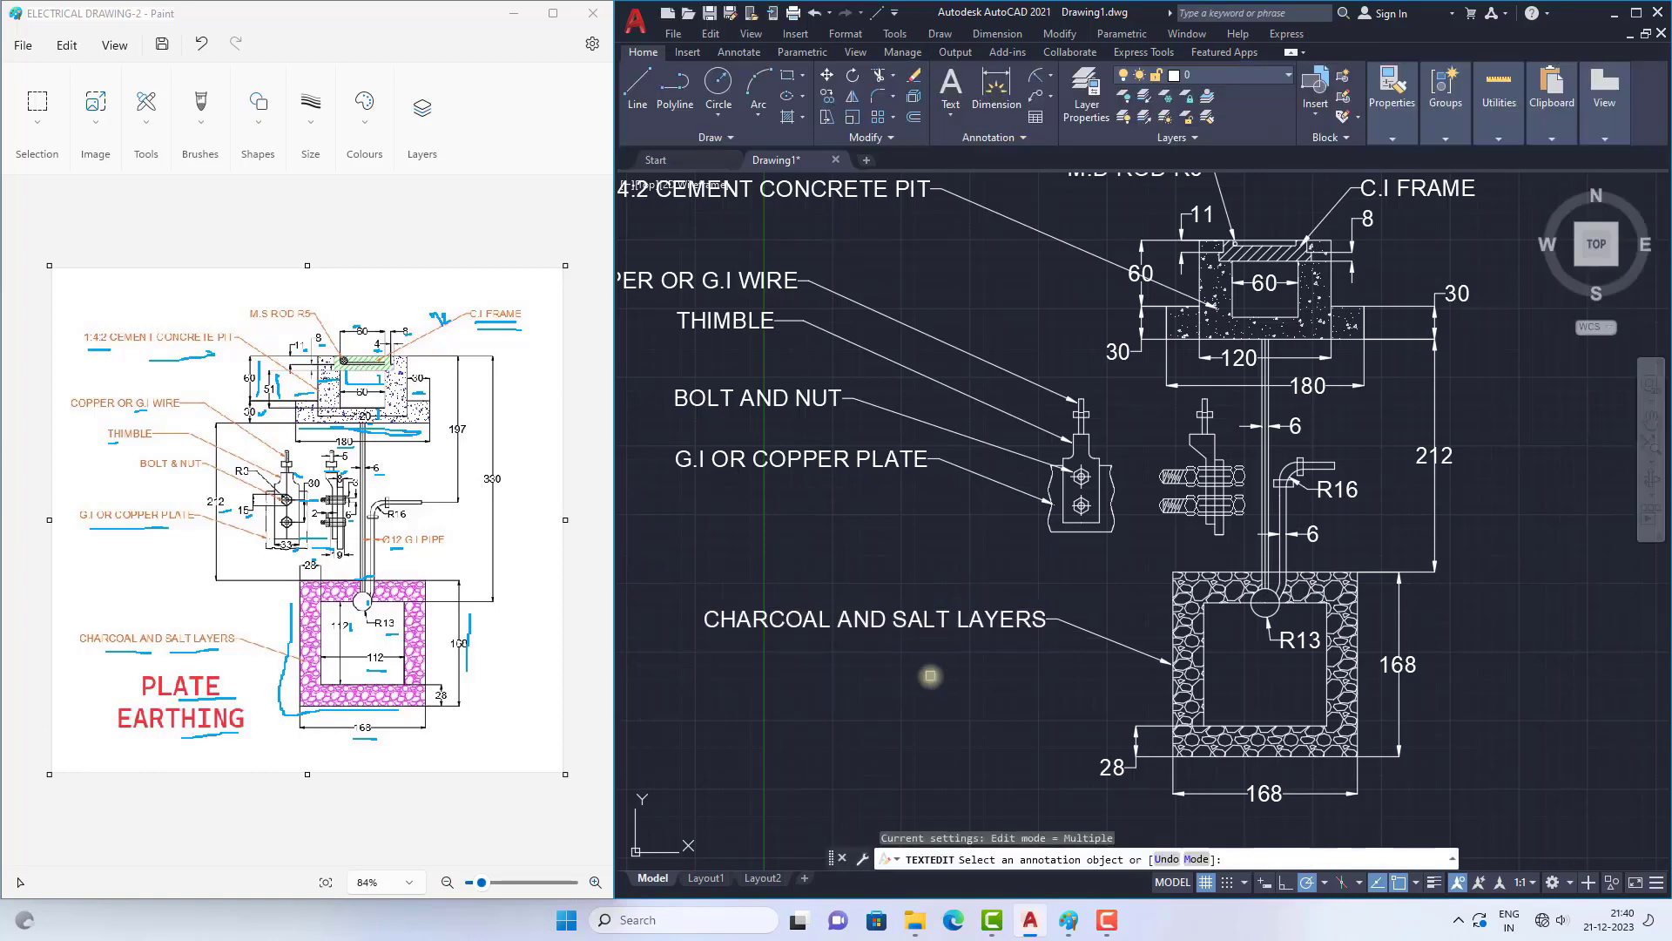
key(Escape)
Step: Add the single-line text "PLATE EARTHING" as a large title below the drawing, picking its start point and height
scroll(1045, 549, down, 4)
scroll(1045, 560, up, 4)
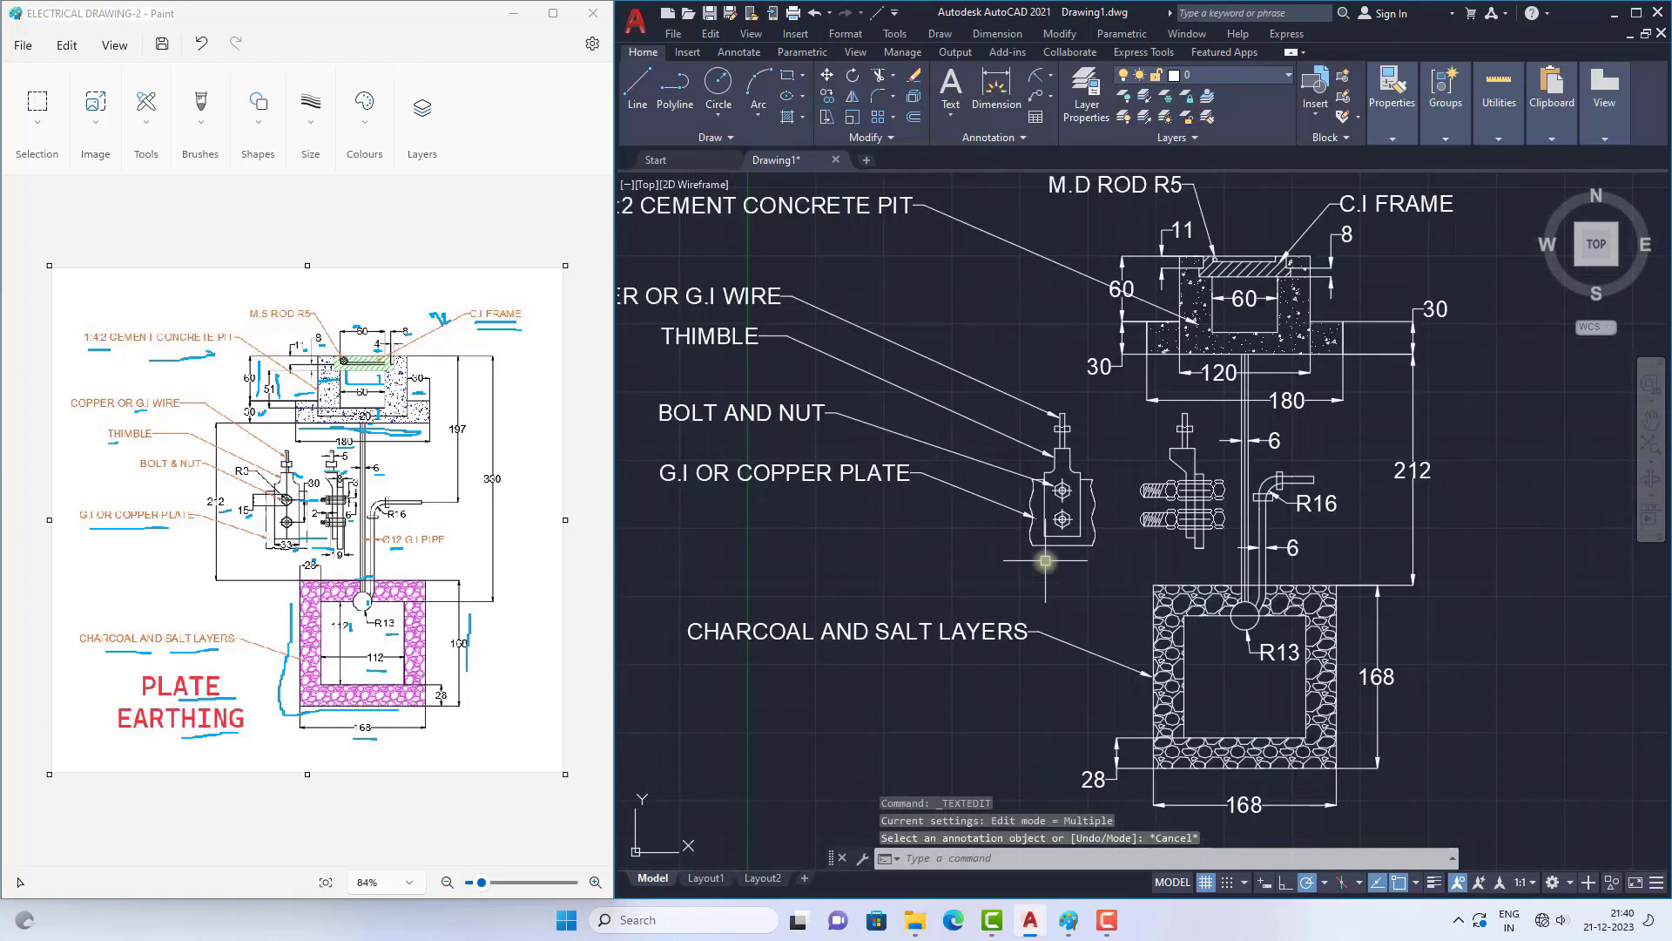
scroll(1062, 517, down, 2)
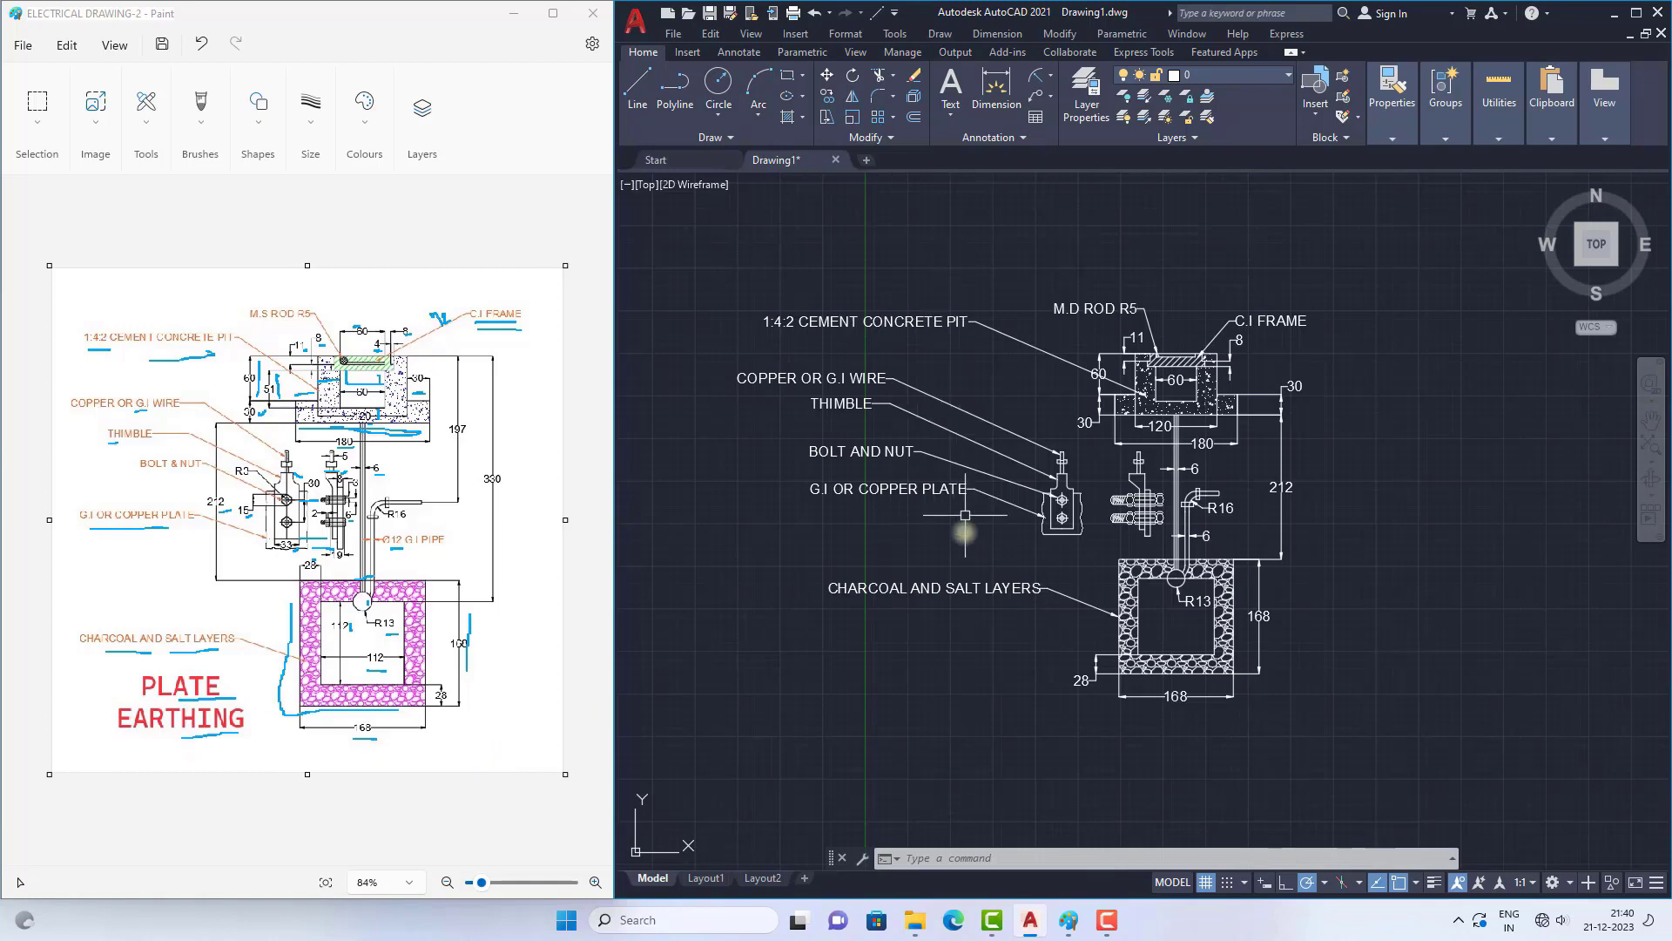
click(970, 187)
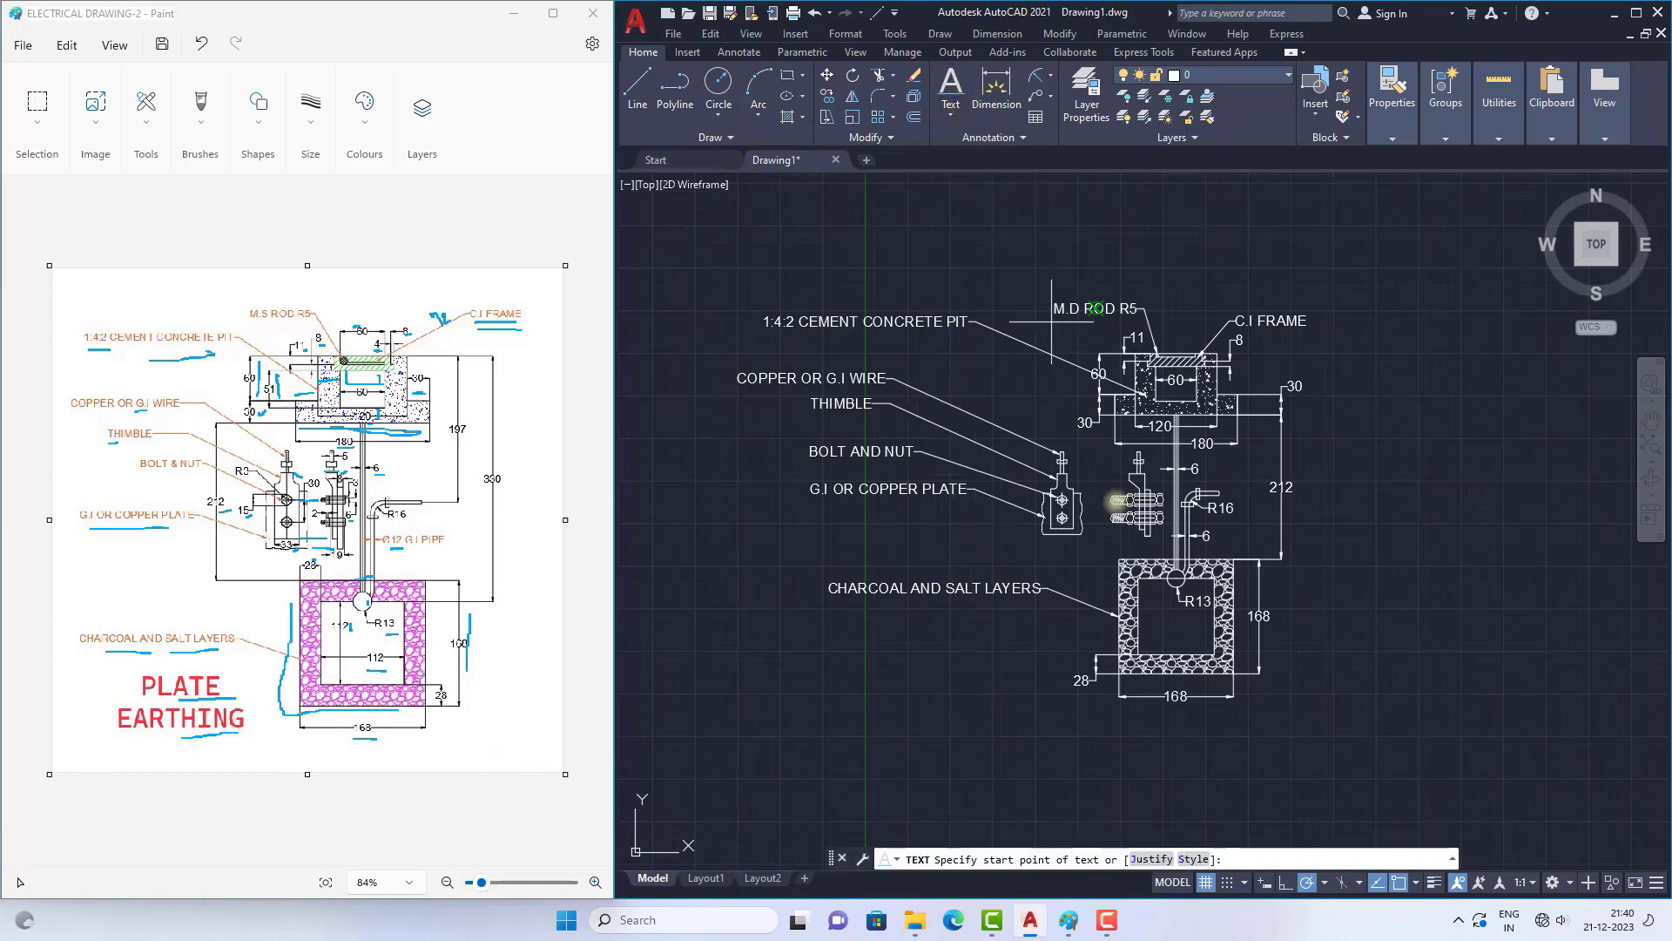
scroll(1156, 737, up, 4)
click(881, 673)
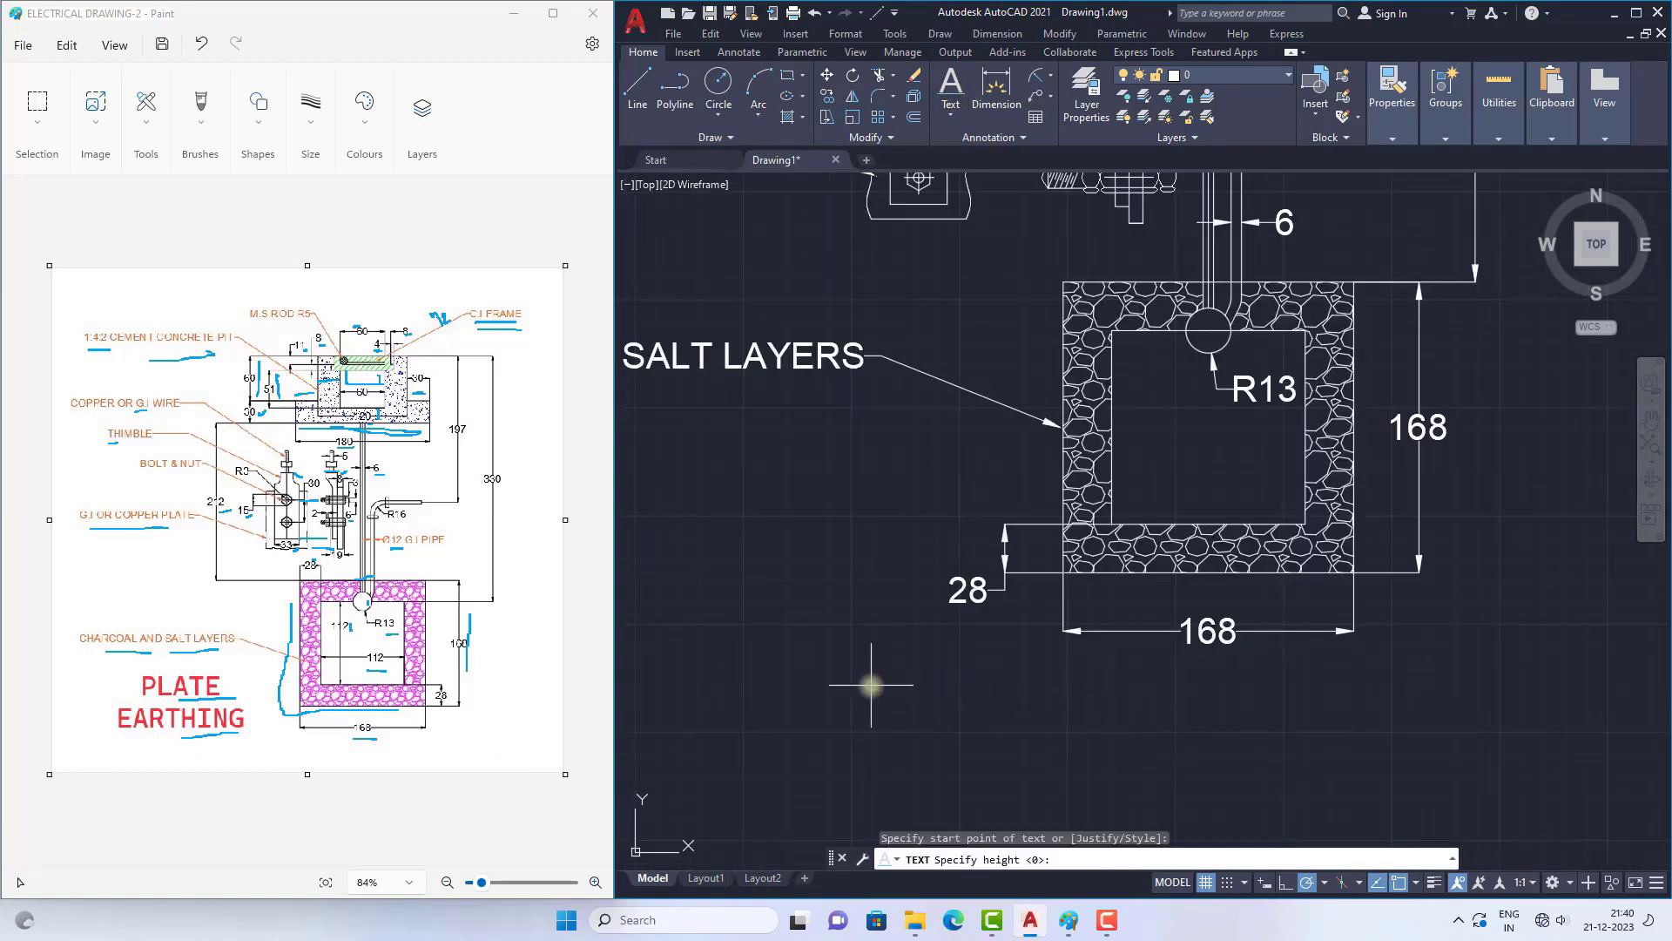
click(856, 773)
scroll(924, 595, down, 4)
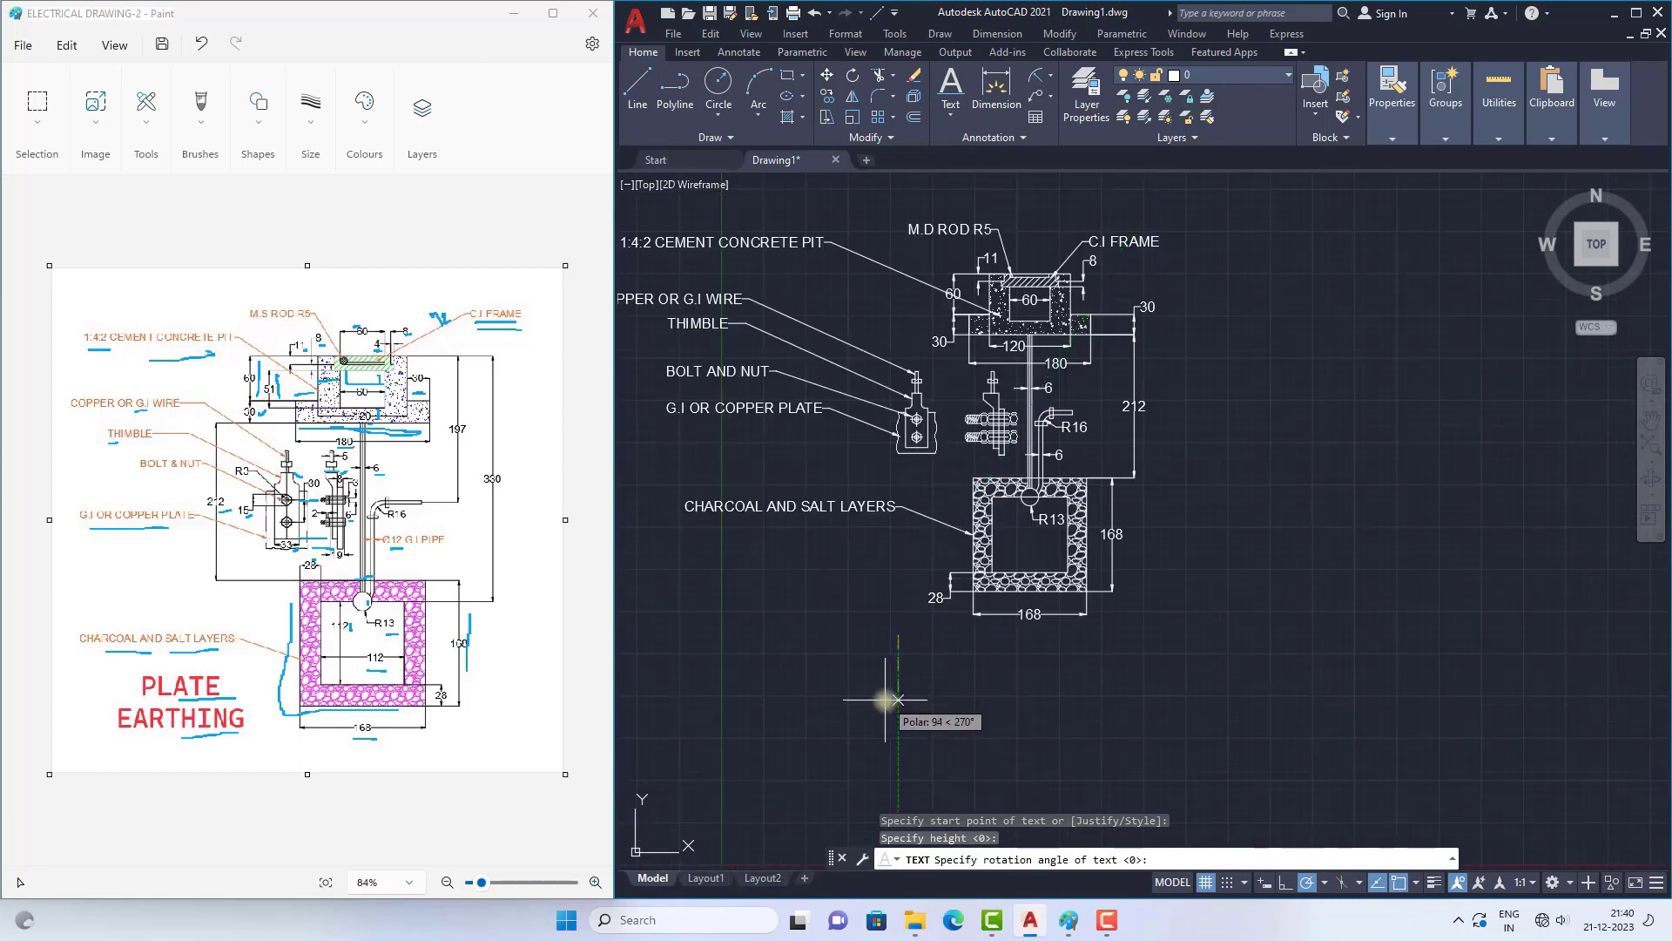
key(Return)
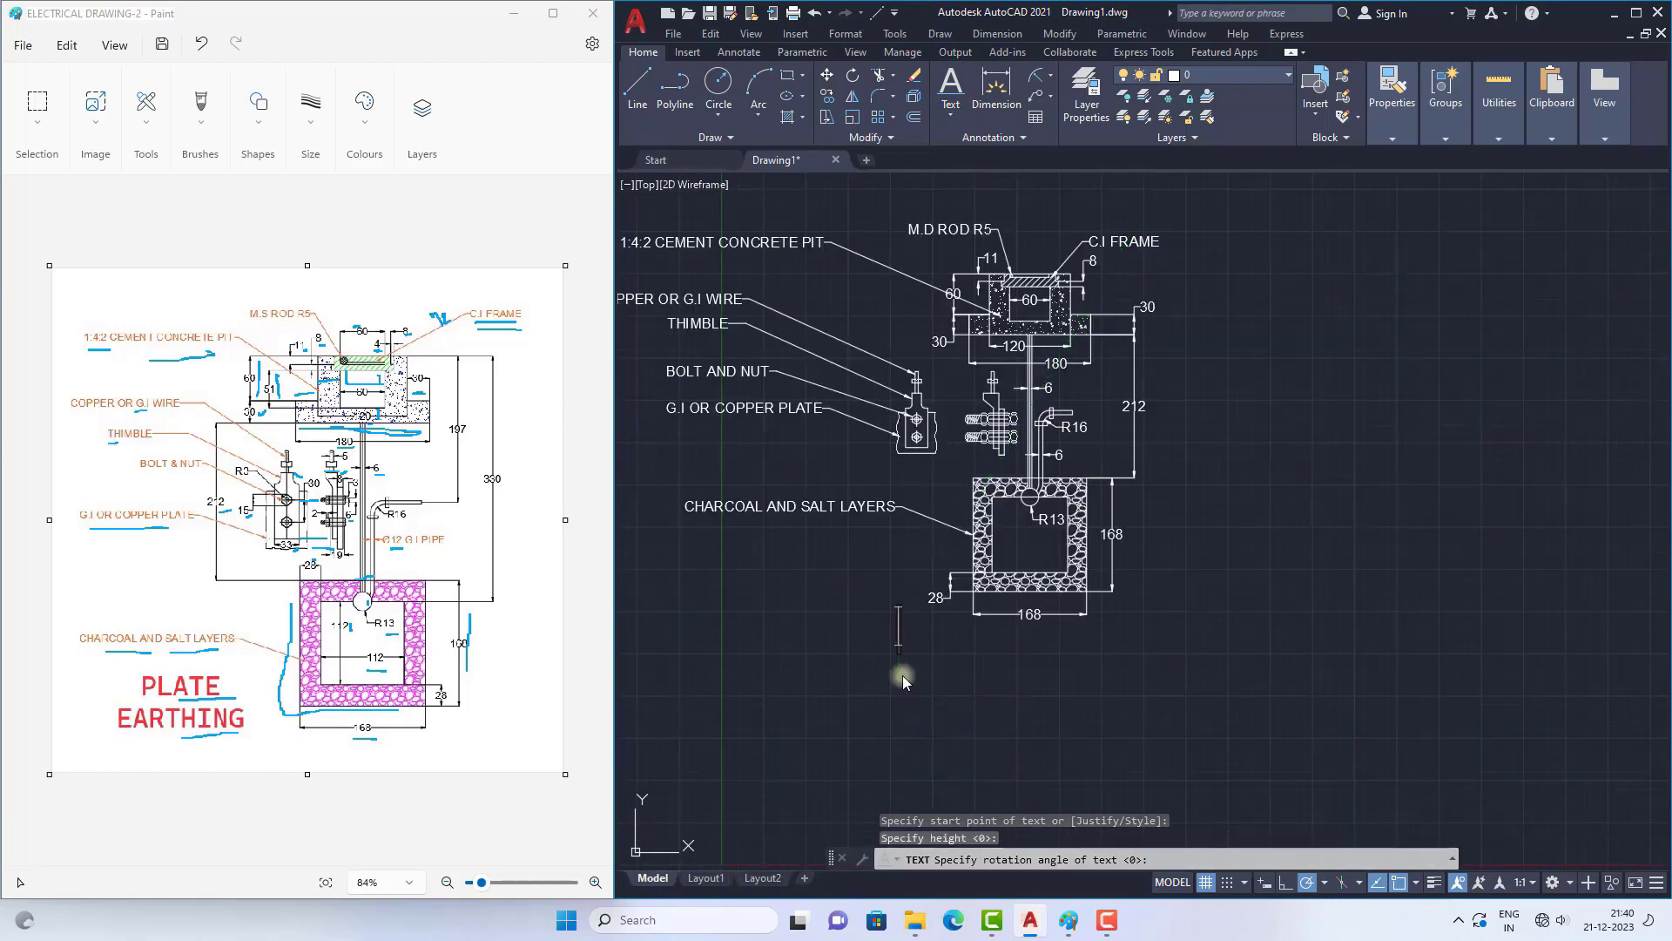
scroll(954, 520, down, 2)
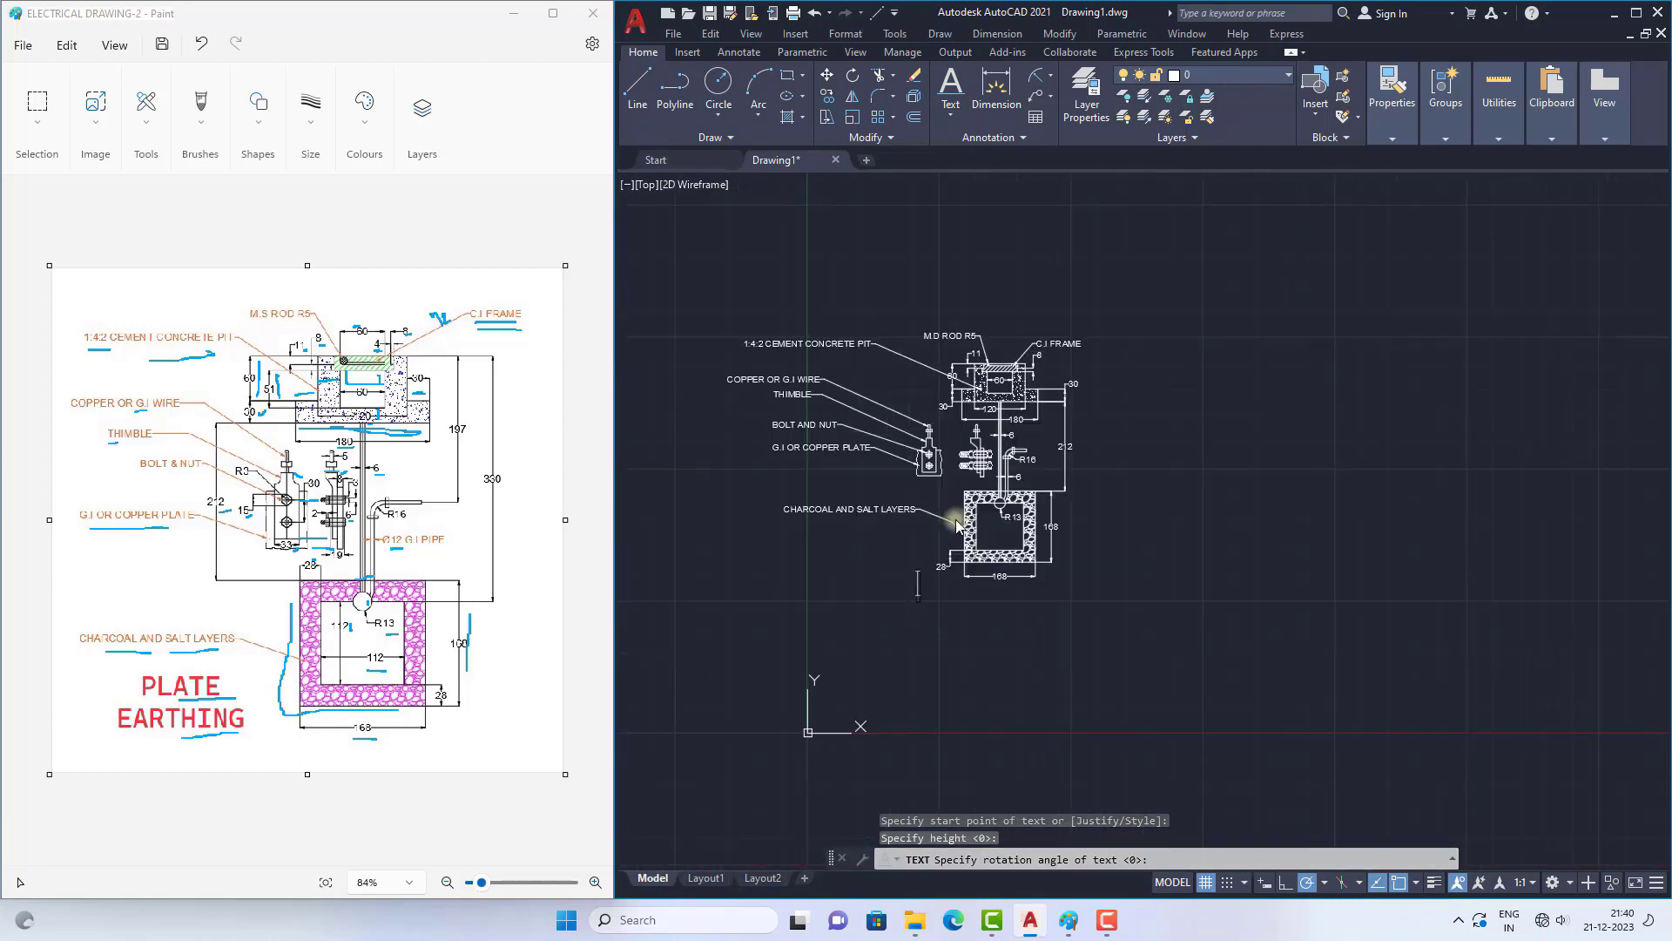
text(PLATE EARTHING)
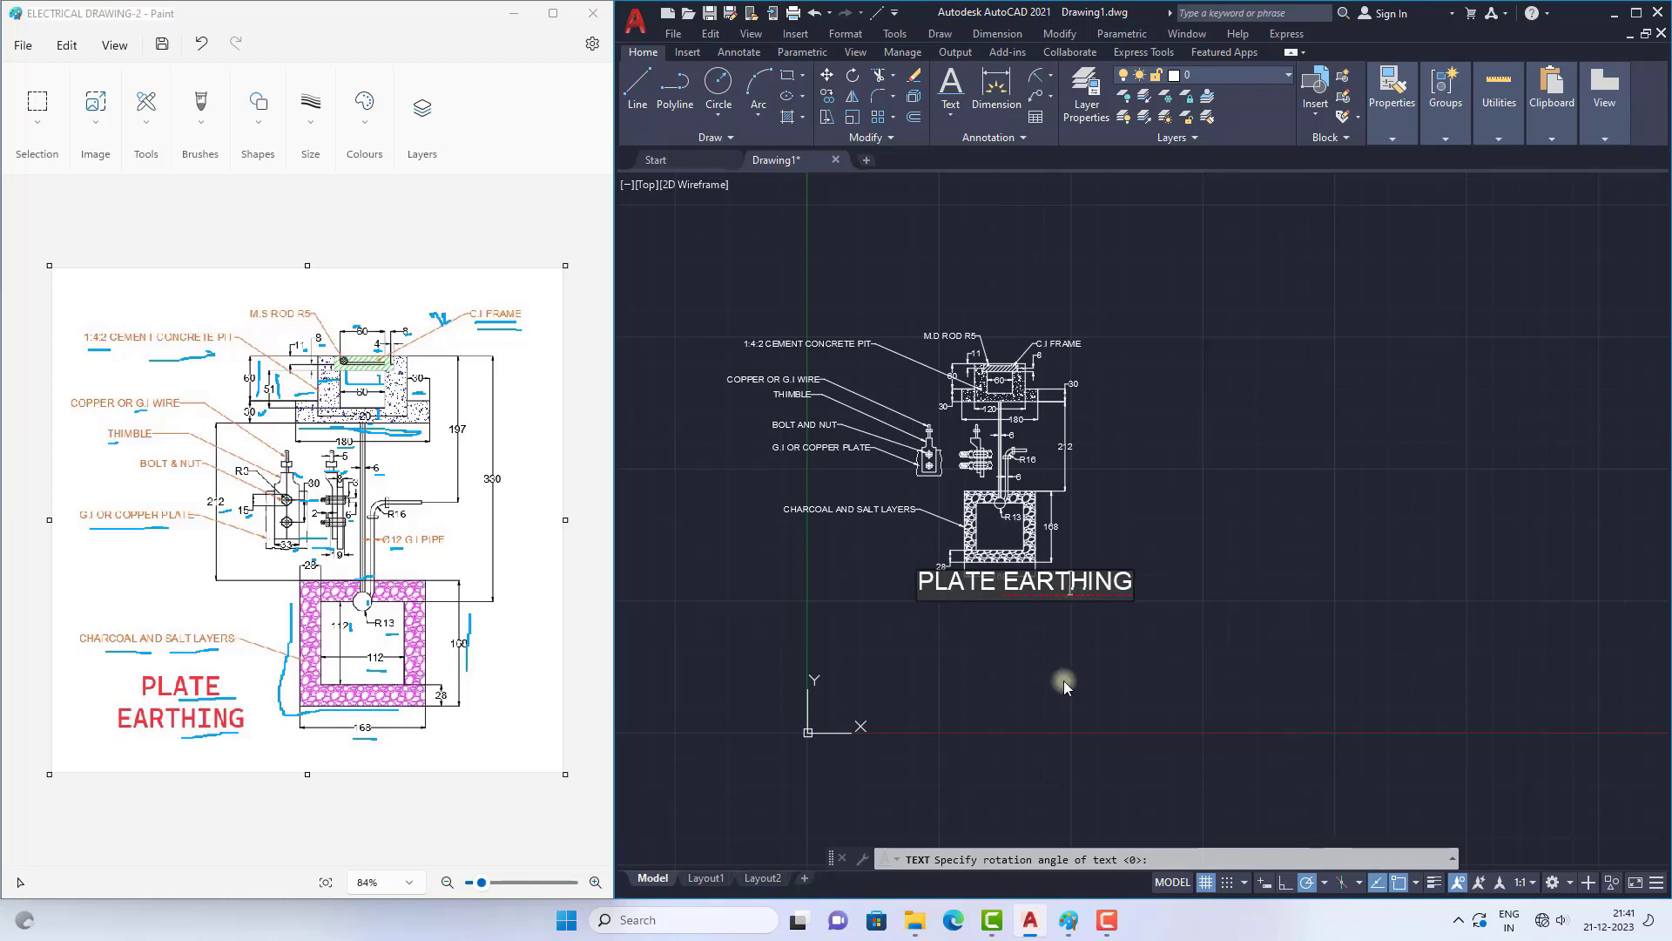
key(Return)
key(Return)
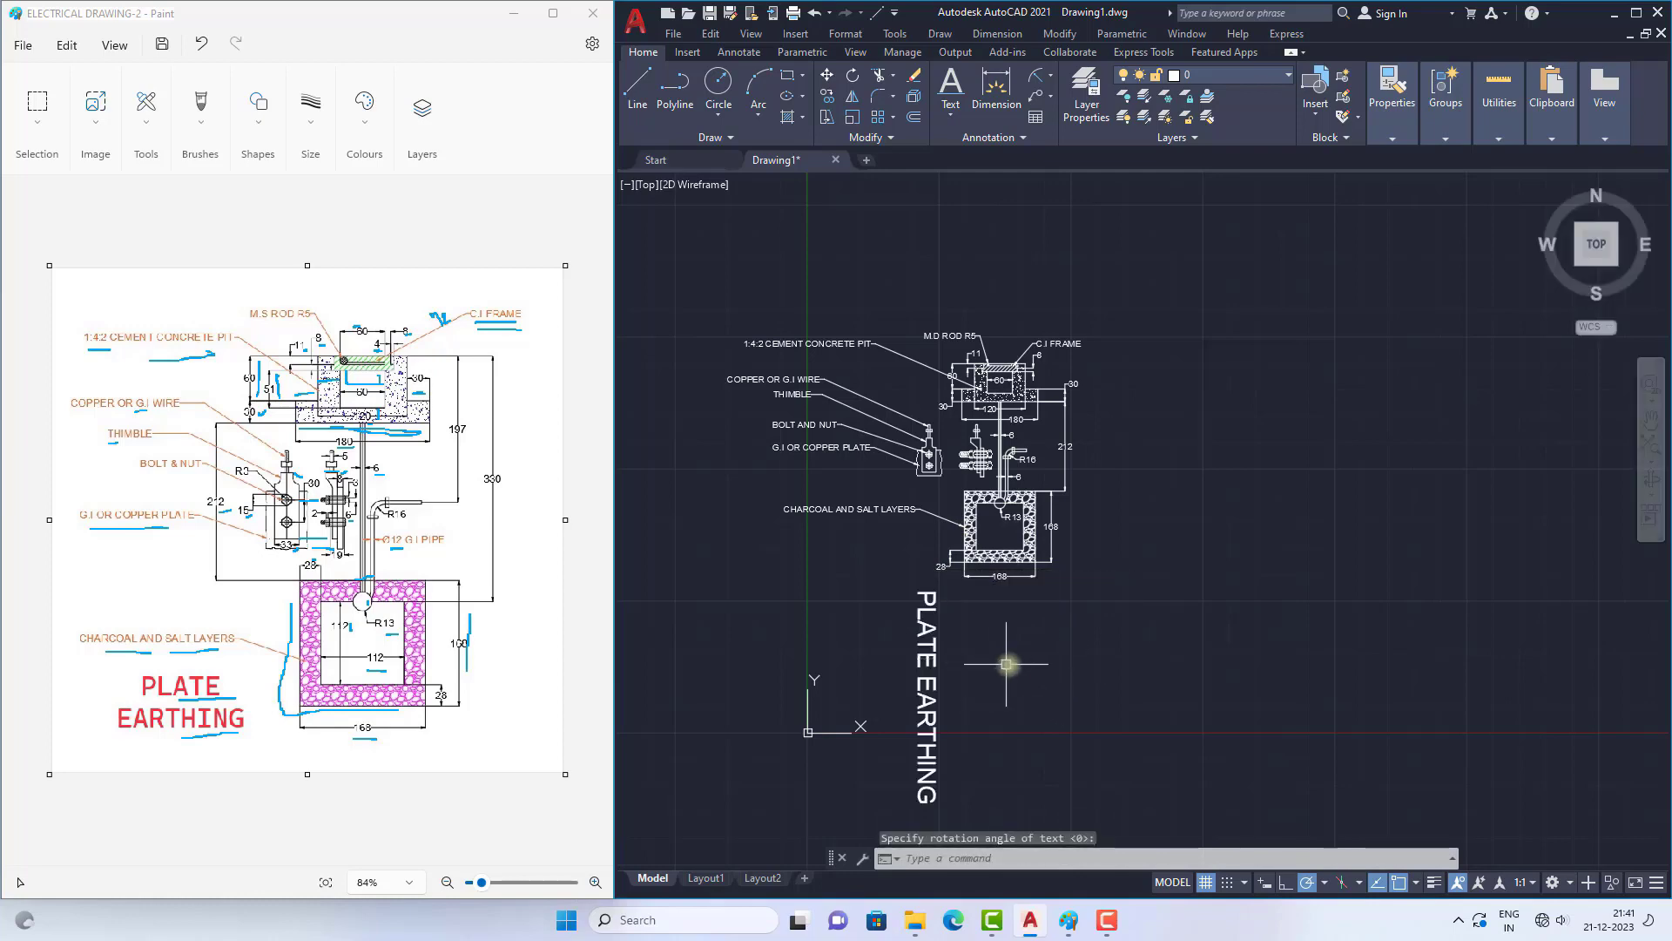
Step: Move the "PLATE EARTHING" title slightly right and down so it starts below the 168 width dimension
scroll(1002, 653, down, 3)
scroll(932, 601, up, 5)
key(Escape)
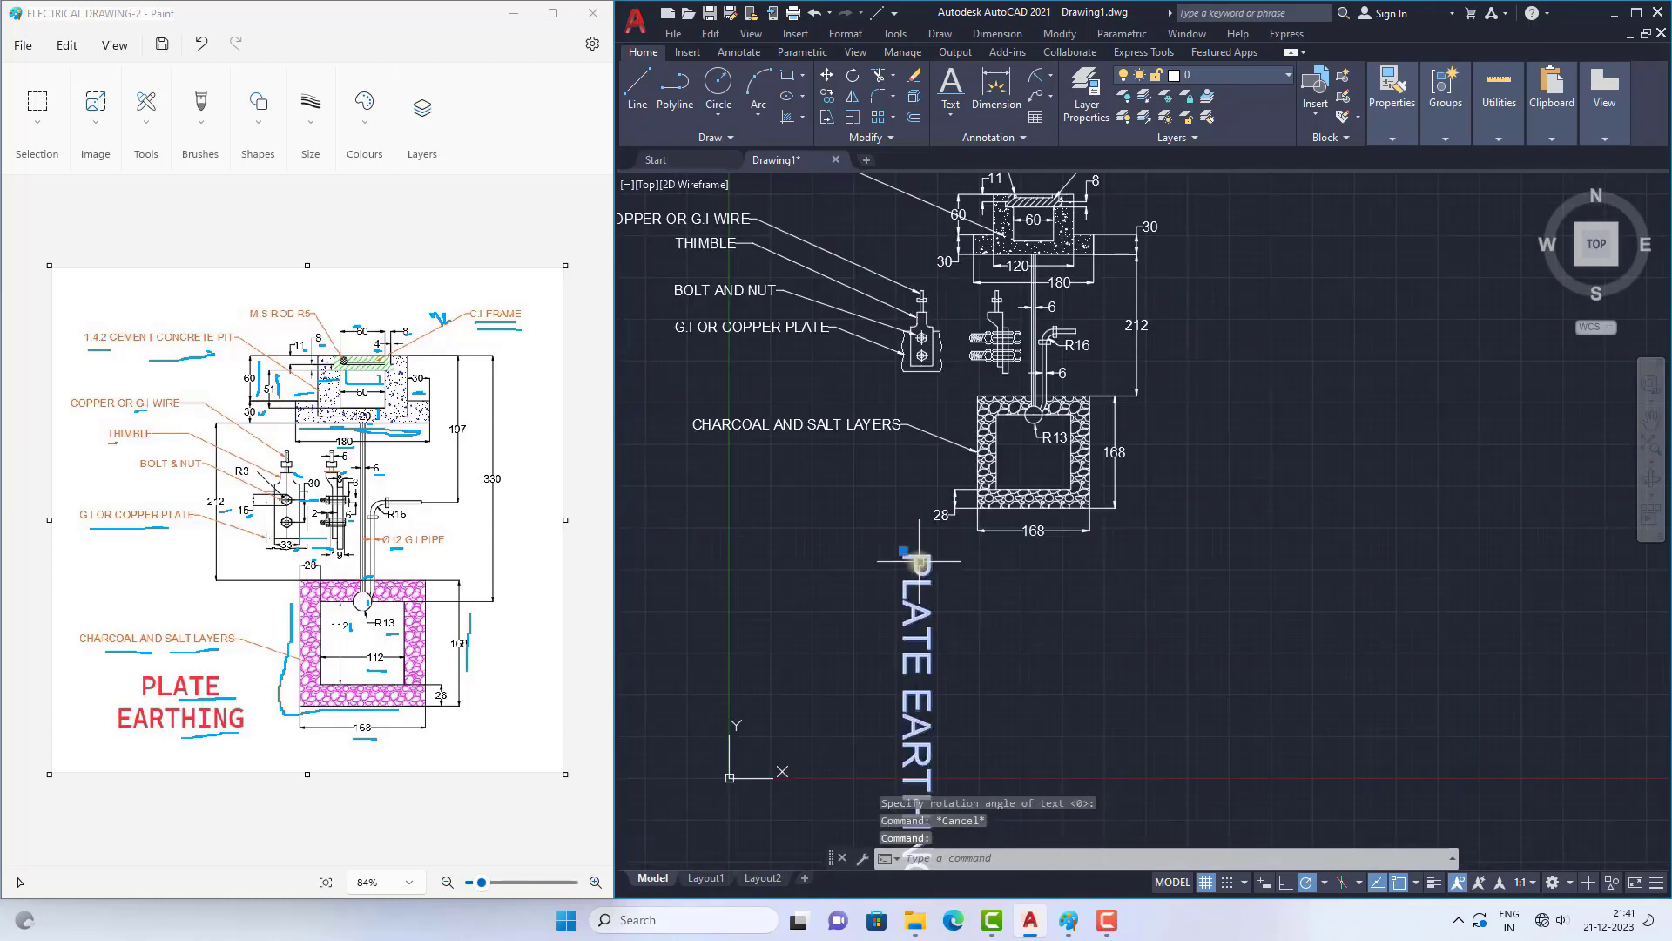
click(904, 550)
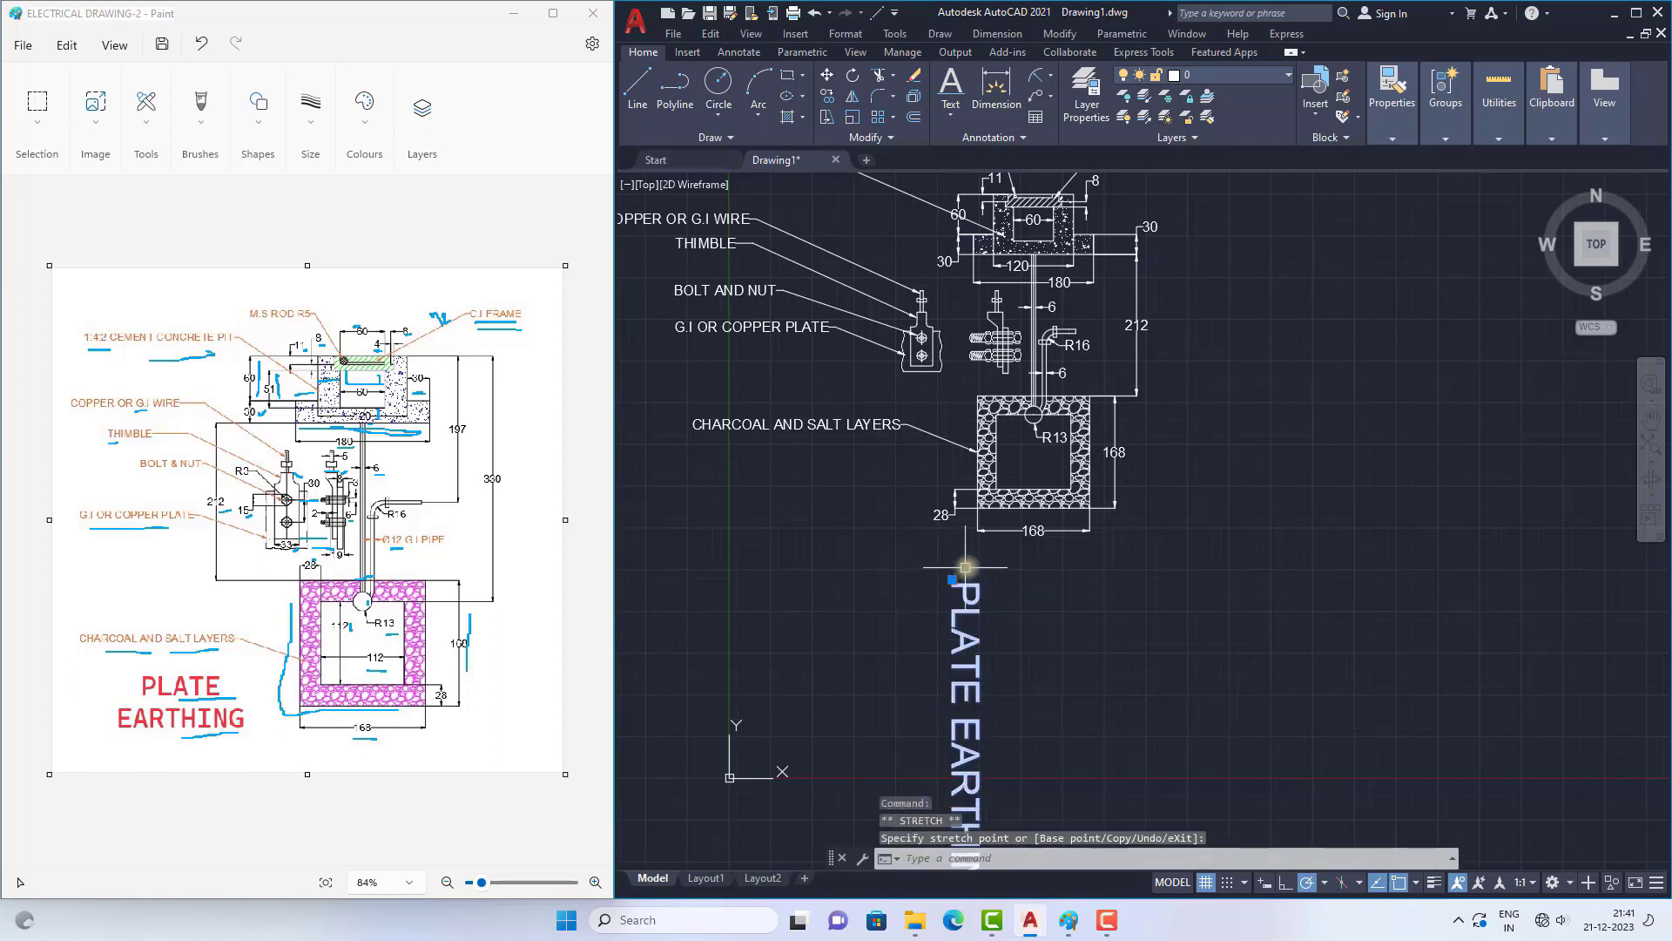
scroll(906, 520, down, 2)
Step: Rotate the vertical "PLATE EARTHING" title about its start point so that it reads horizontally
text(ro)
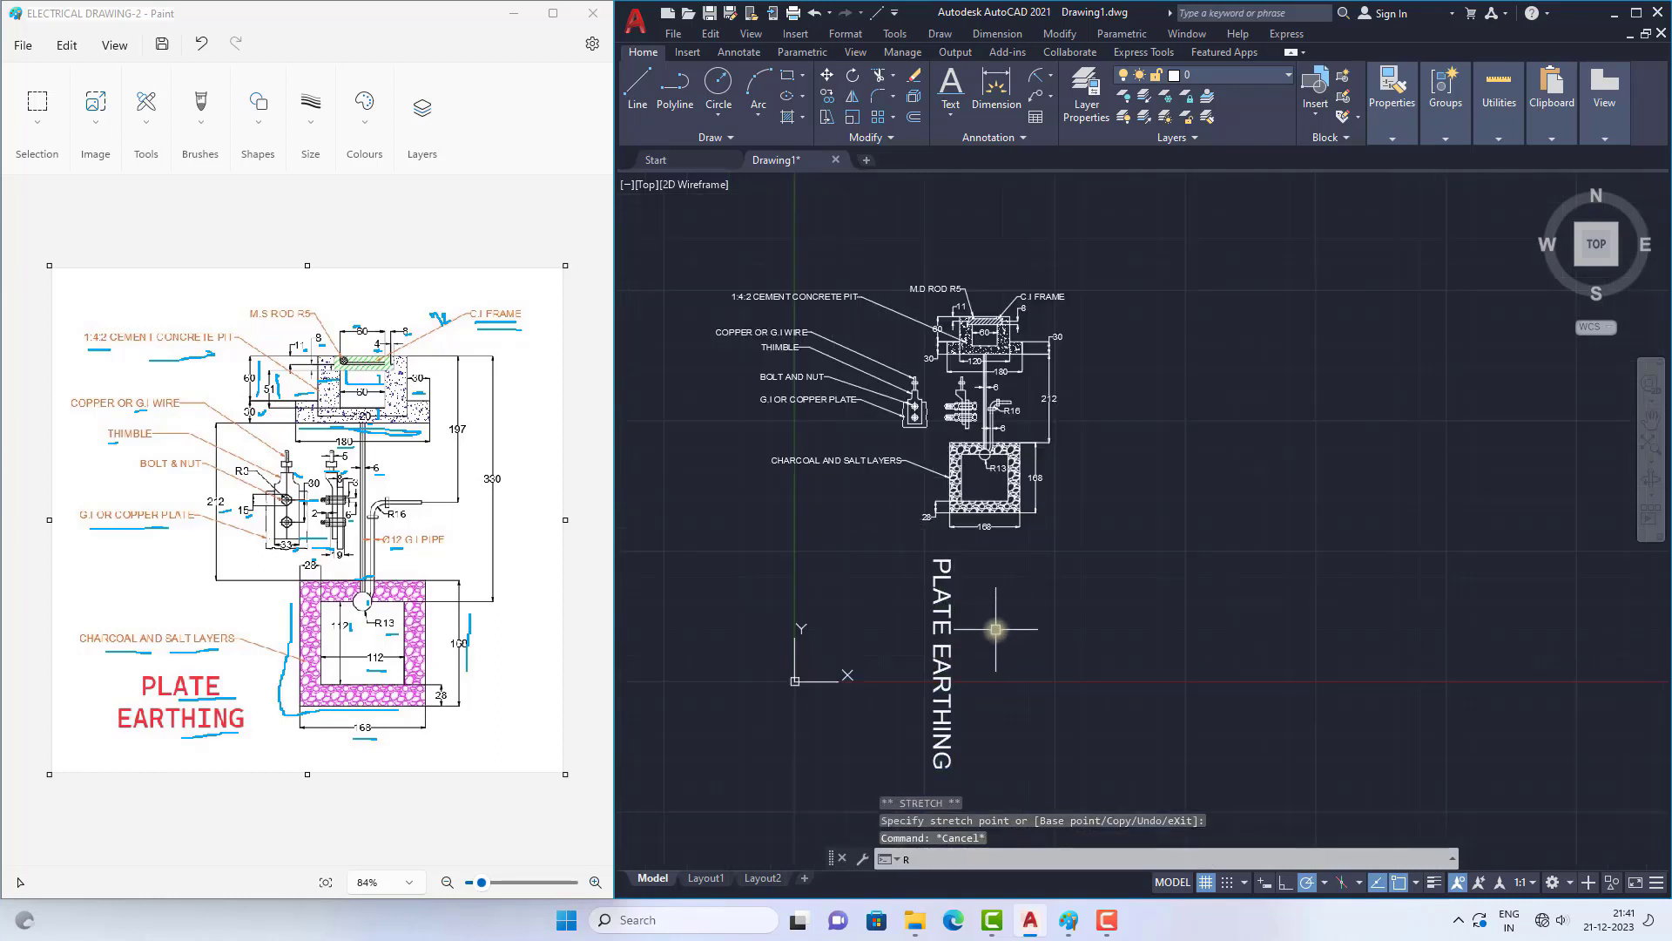
key(Return)
double_click(930, 622)
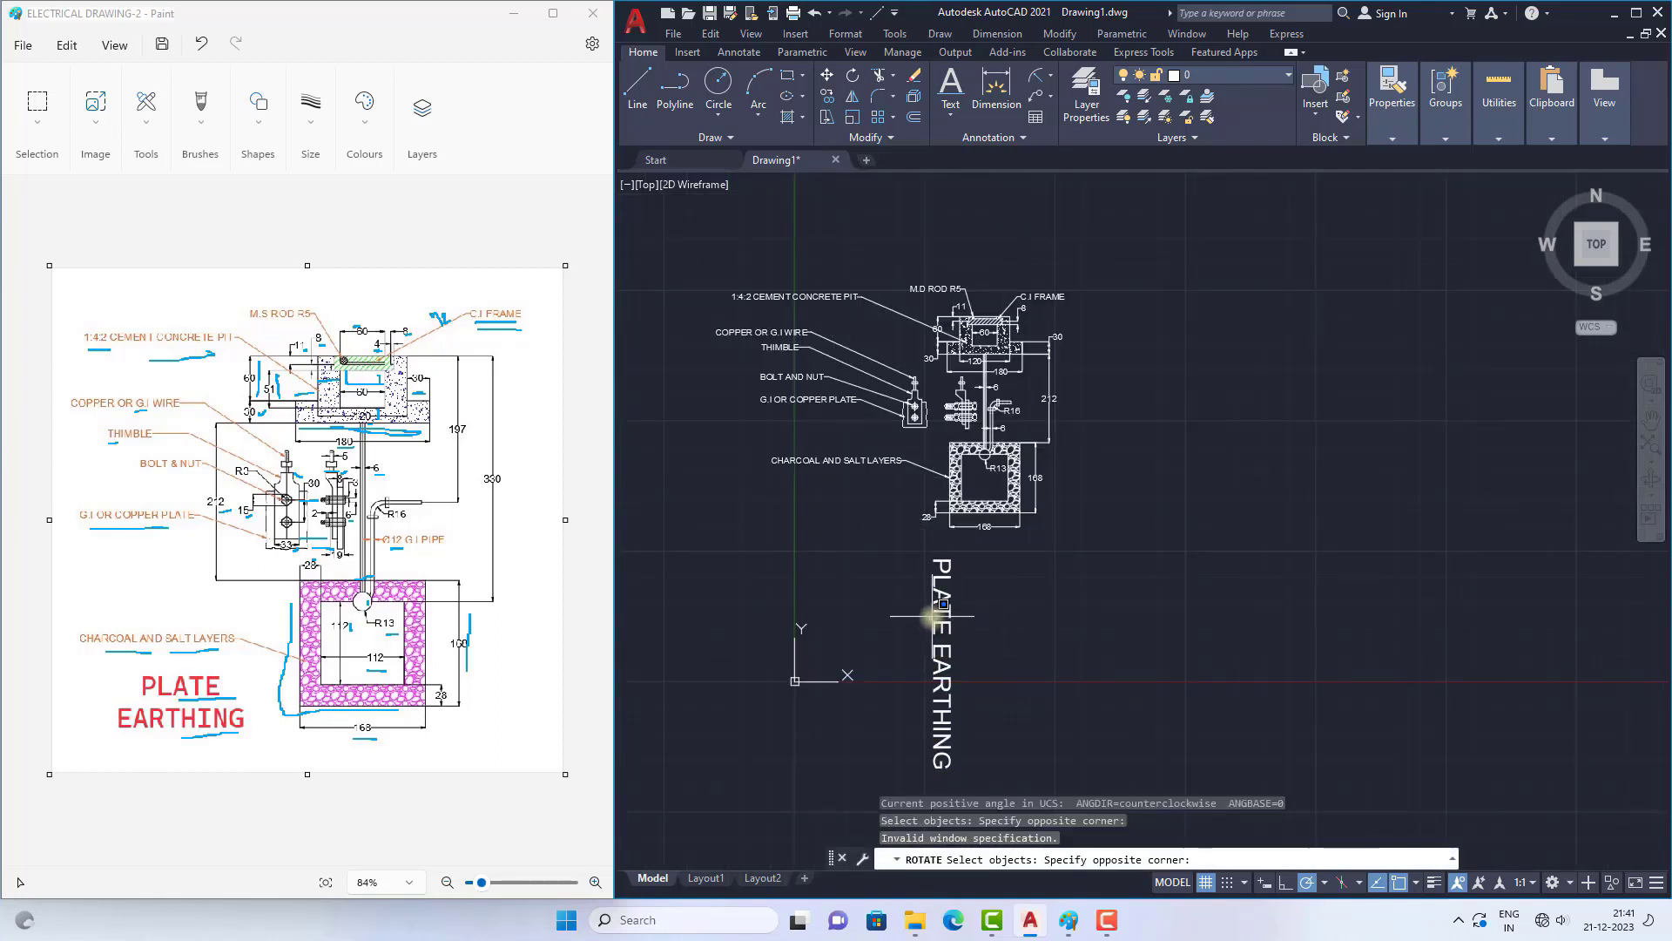
click(941, 561)
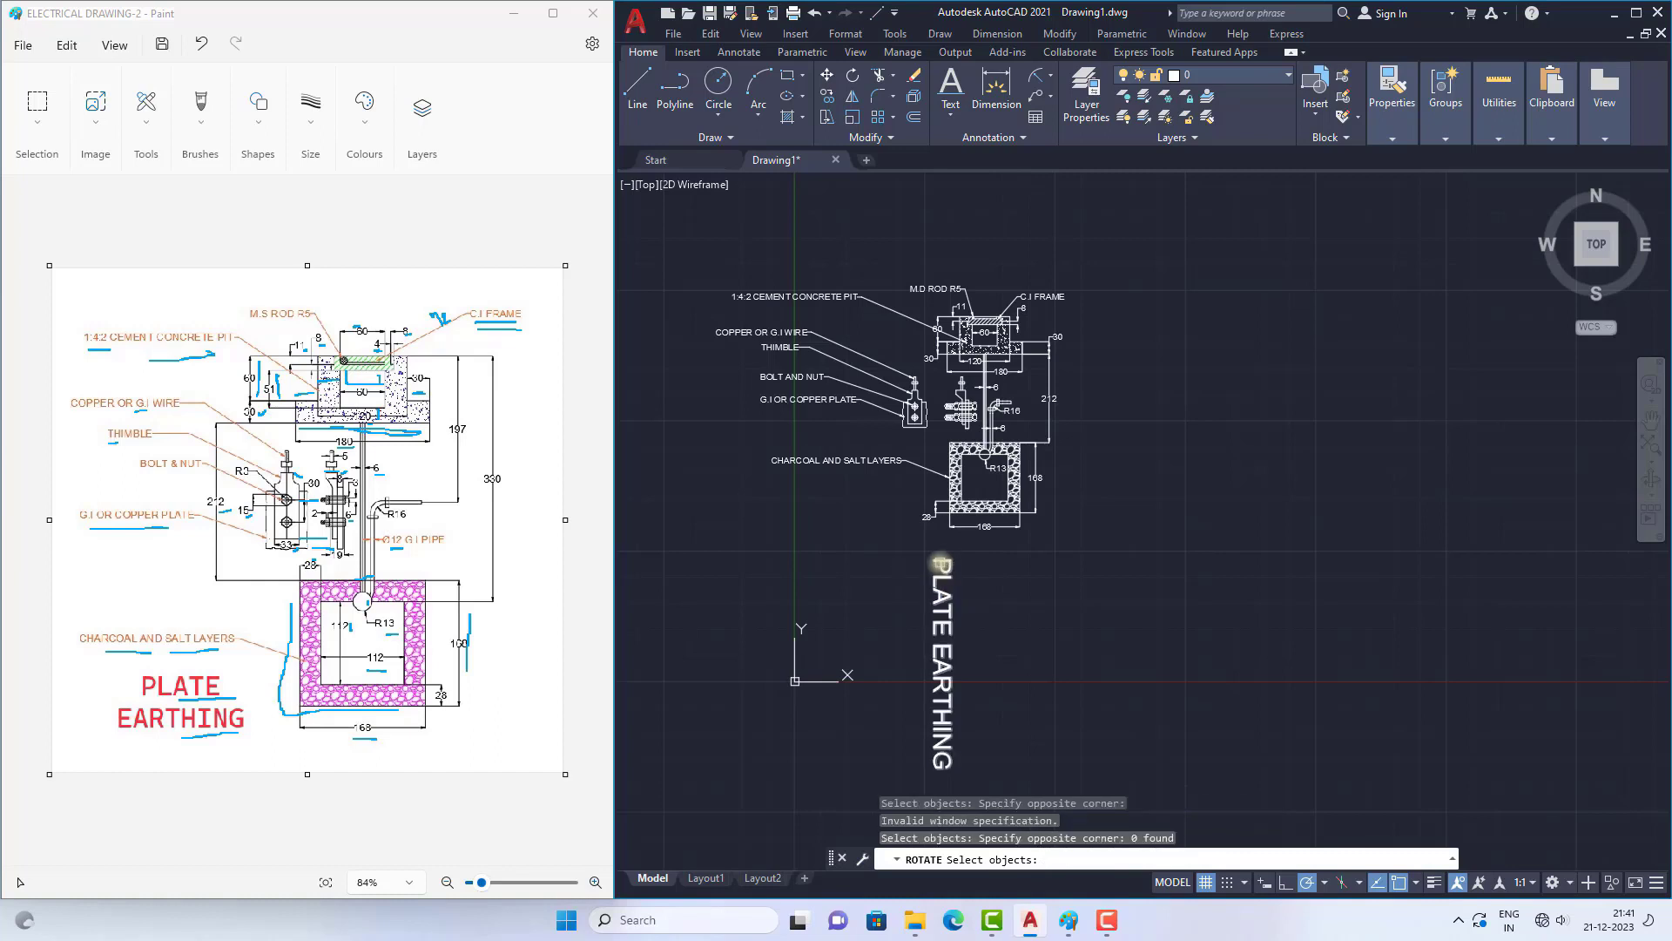
key(Return)
click(934, 558)
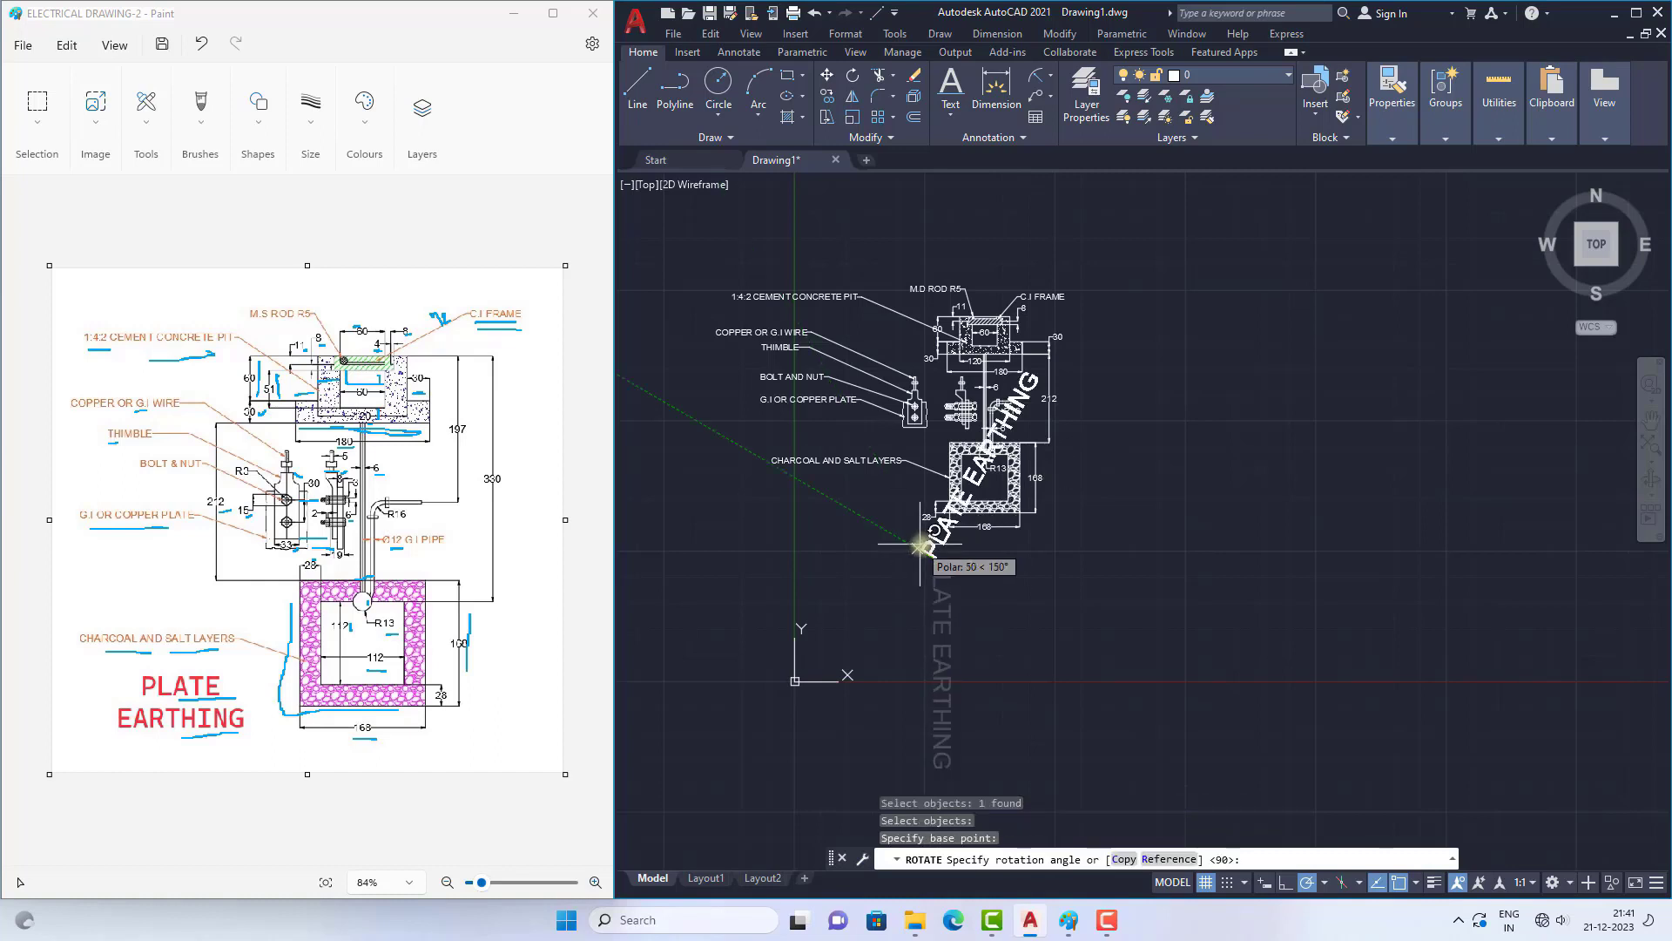
click(925, 478)
key(Escape)
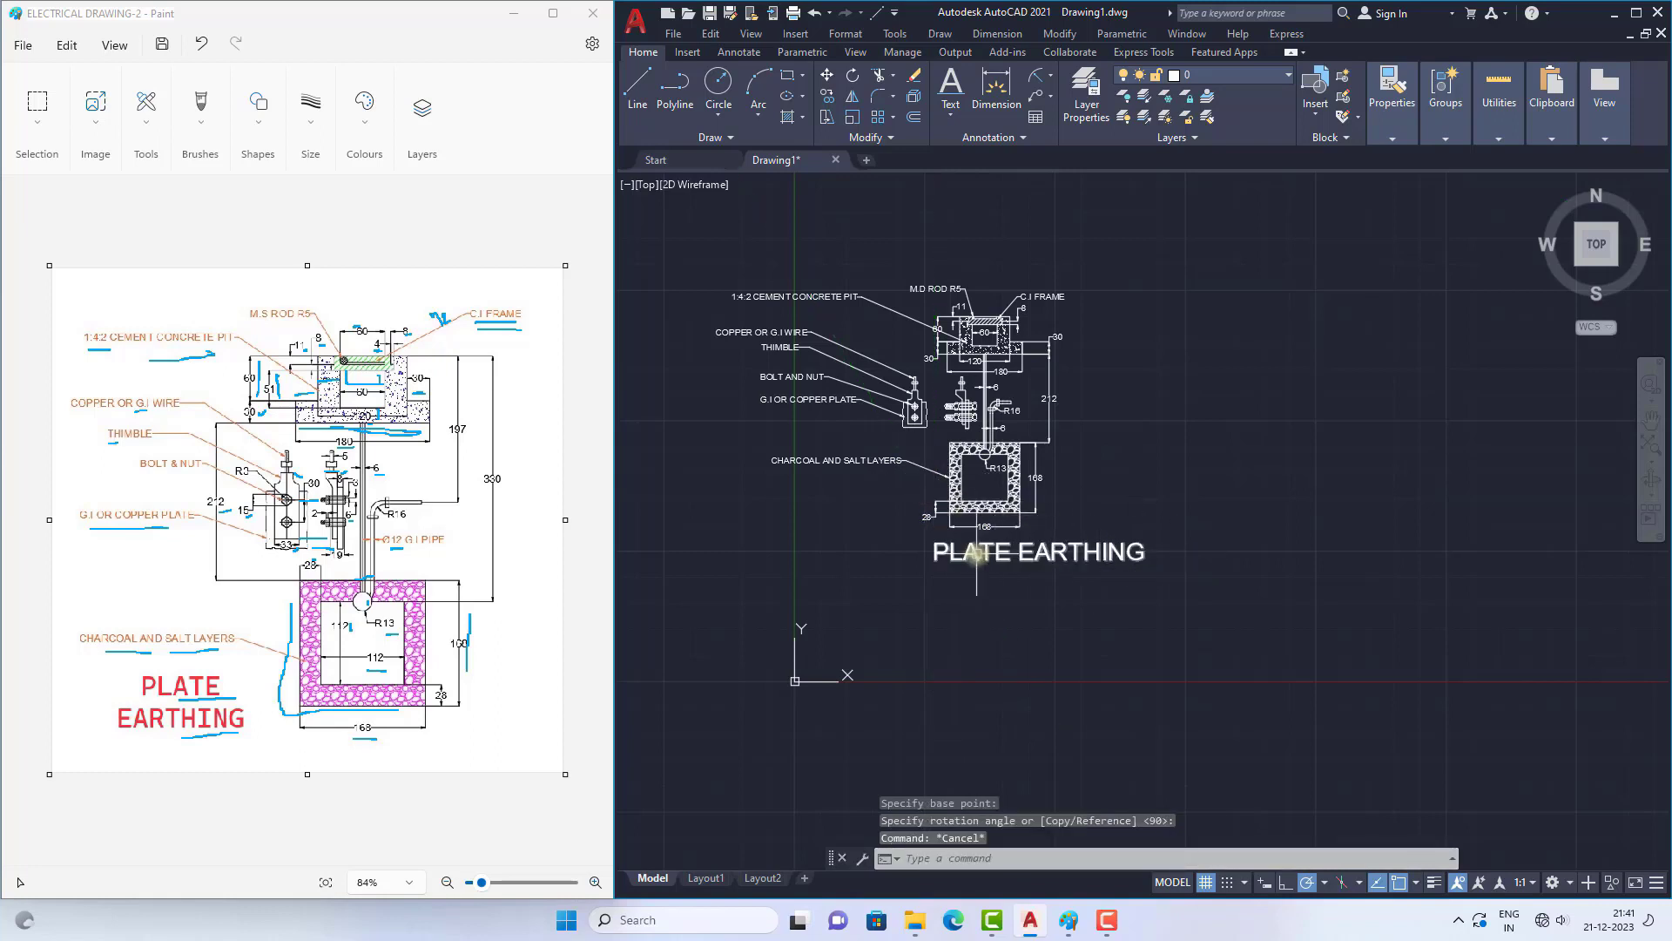
Step: Move the "PLATE EARTHING" title slightly left and down by its start point, leaving more space below the 168 width dimension
scroll(977, 554, up, 2)
click(978, 554)
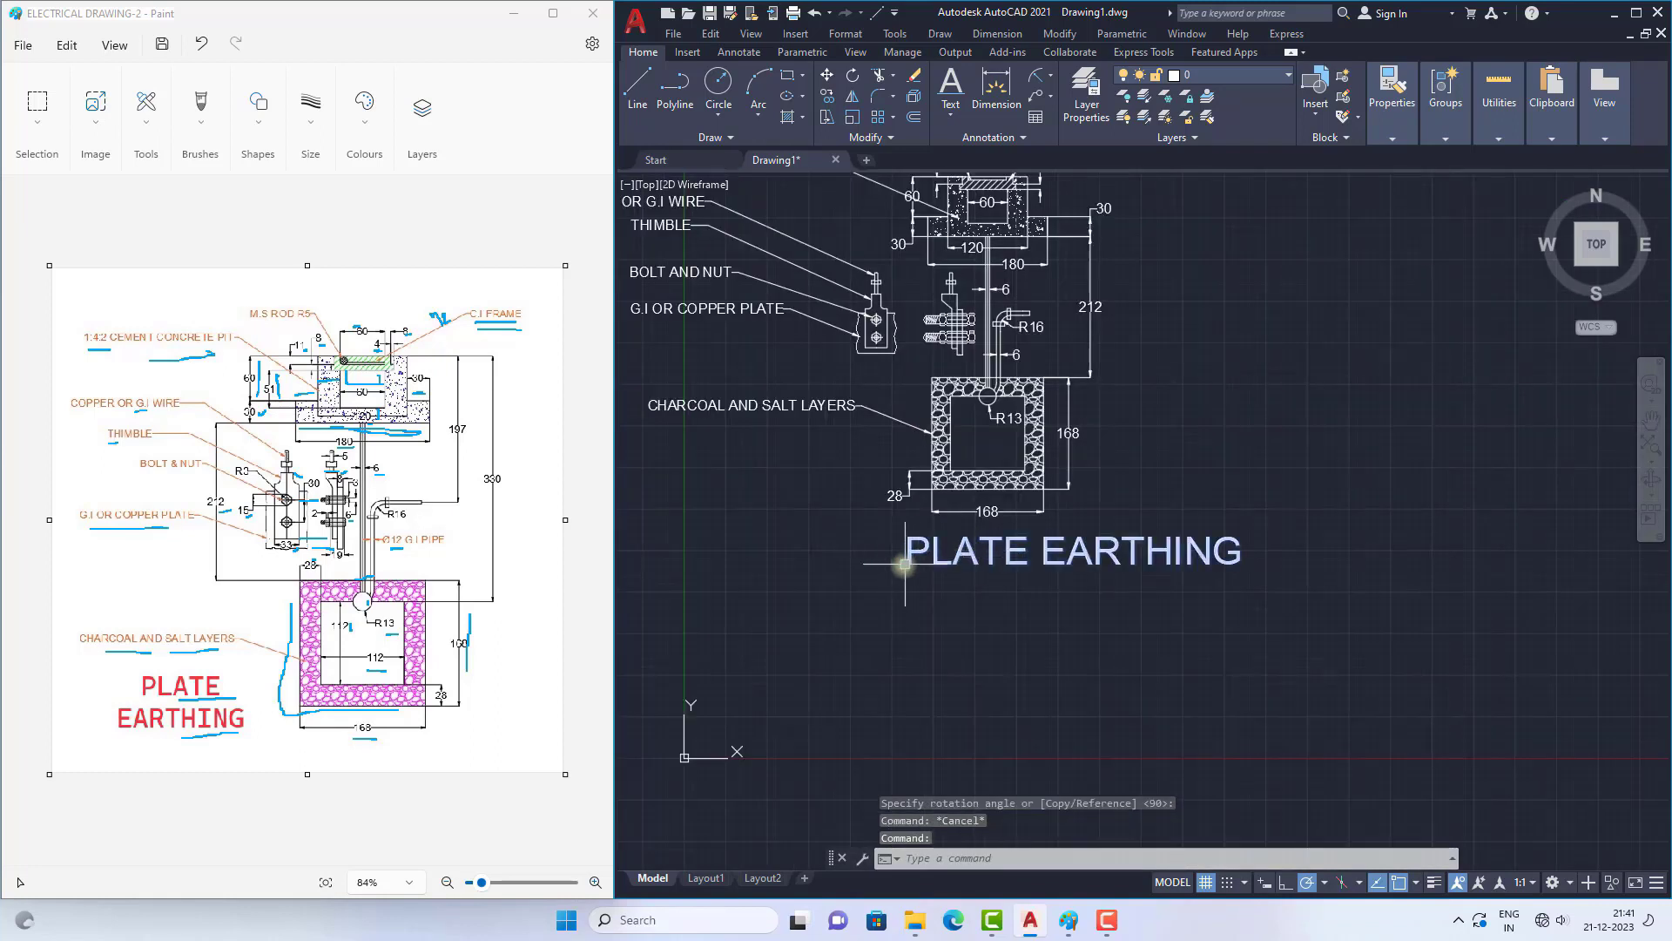
click(906, 565)
key(Escape)
scroll(985, 592, down, 4)
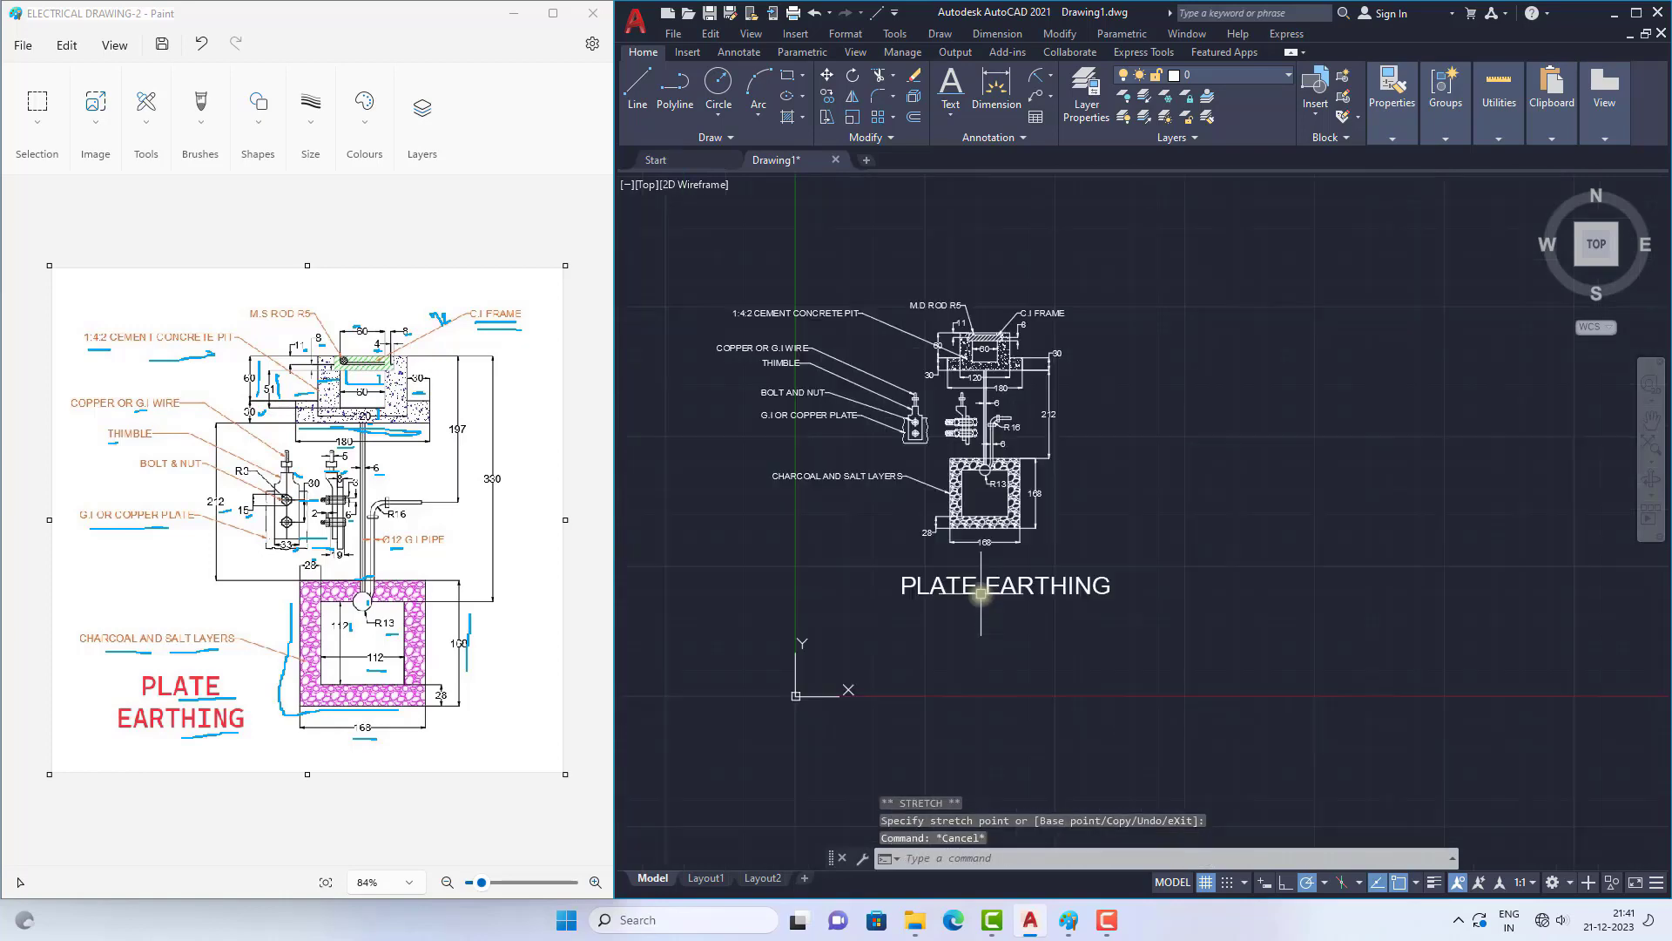
Step: Change the colour of the stone hatch in the lower square frame to magenta
scroll(985, 592, up, 2)
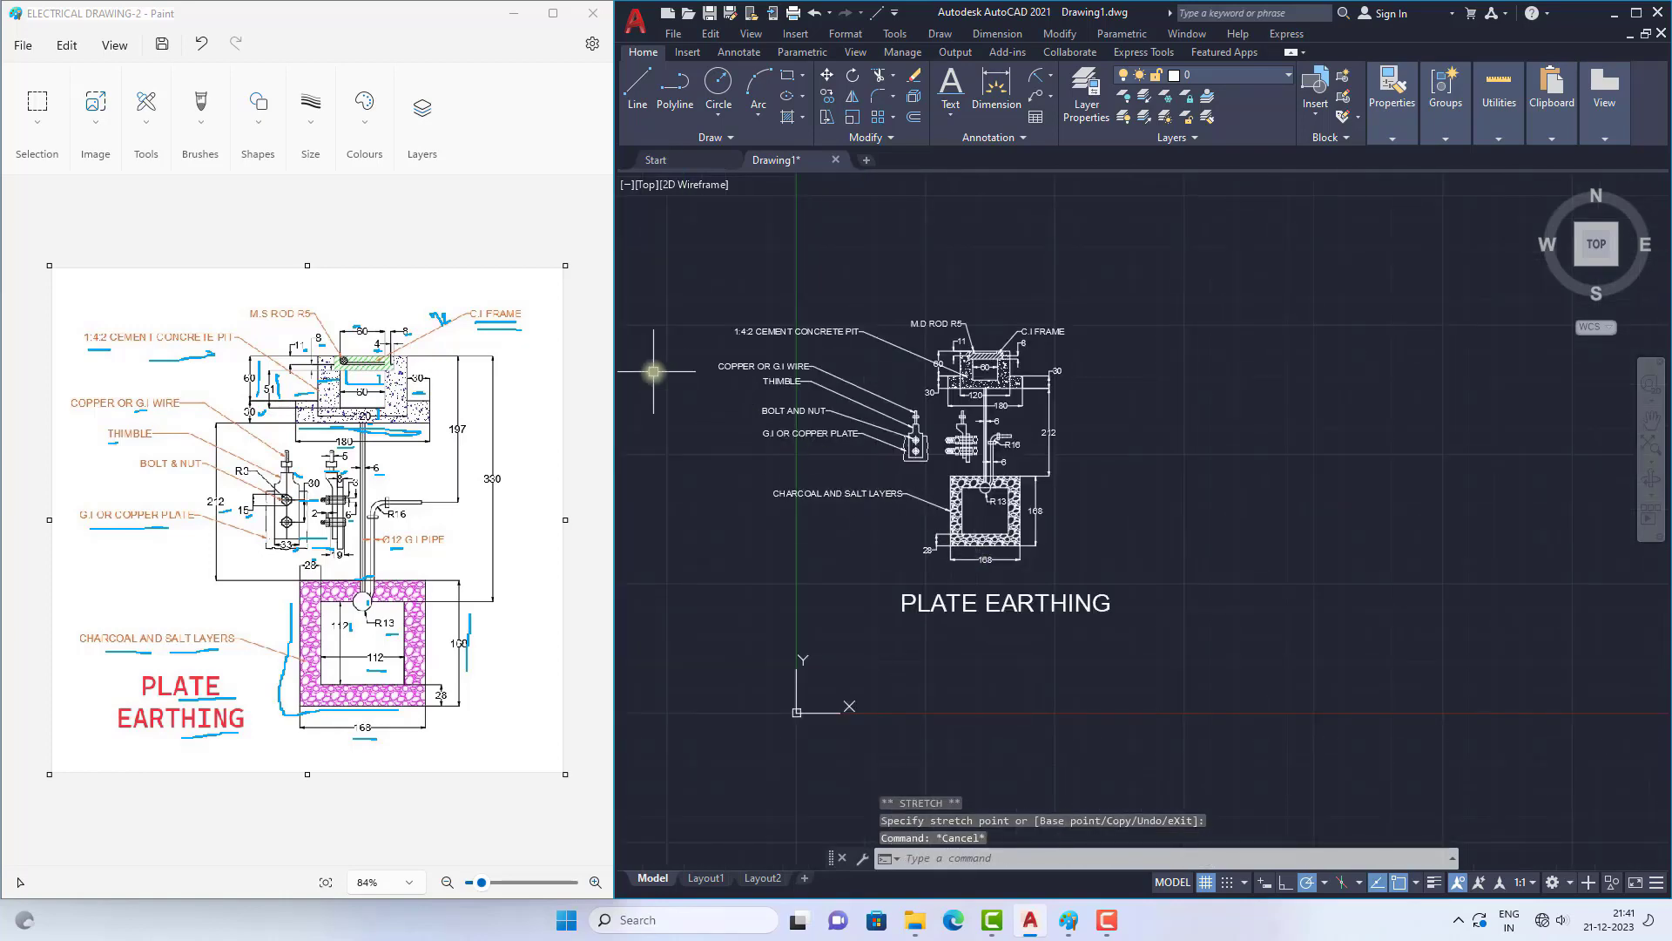
scroll(653, 372, up, 3)
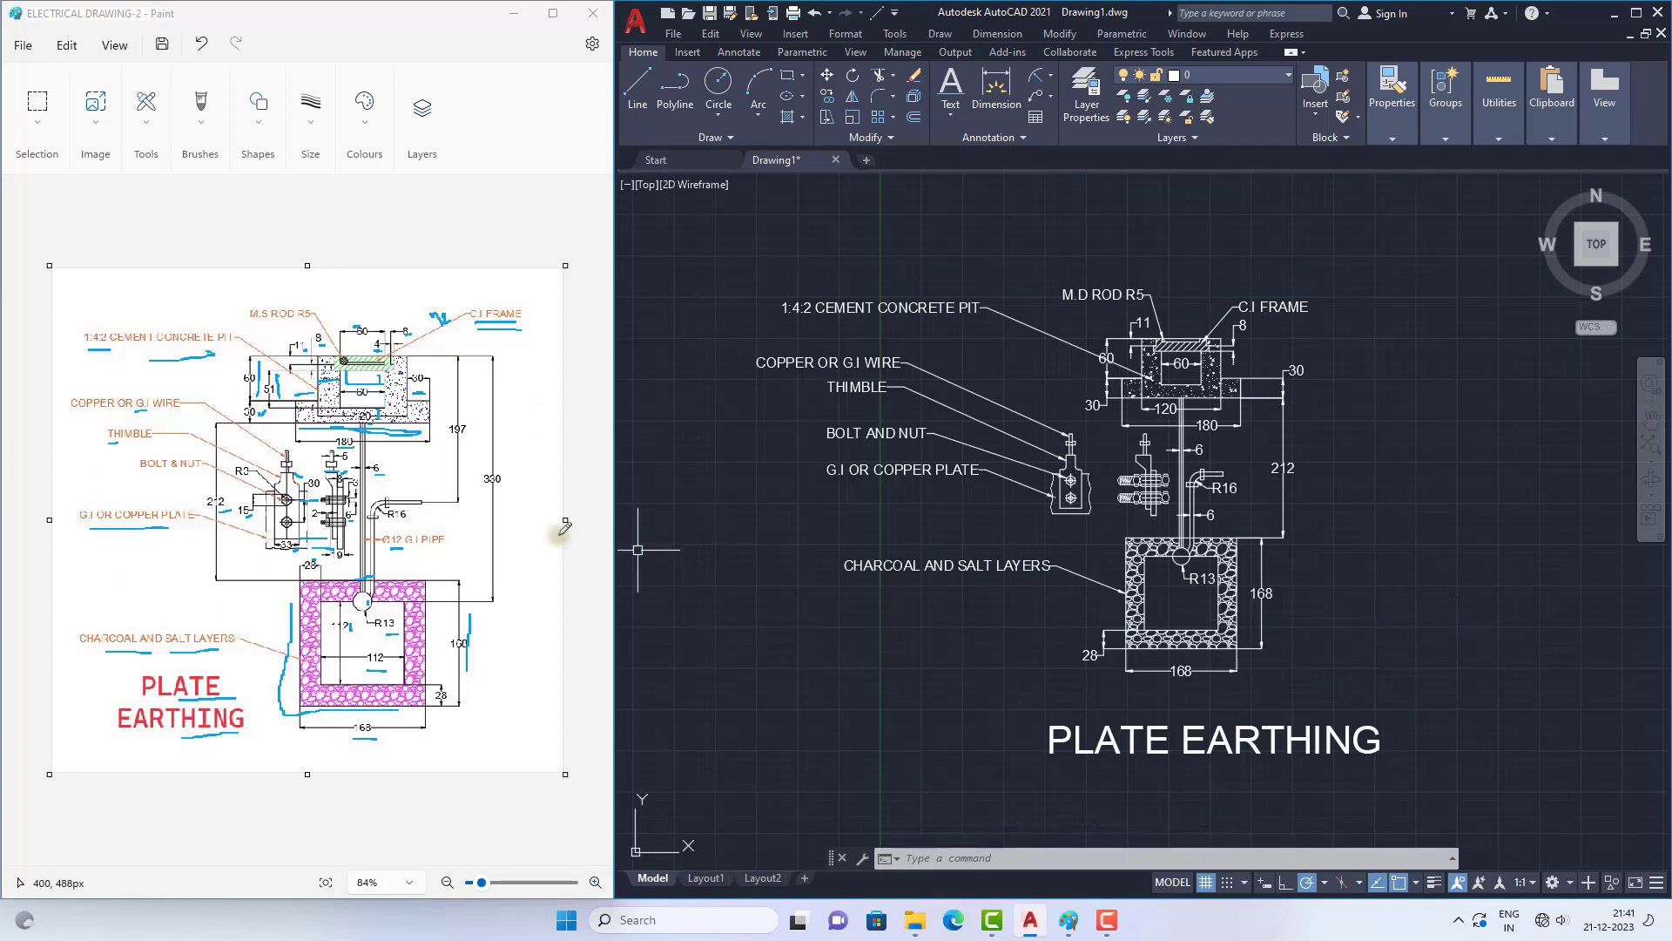
click(1222, 566)
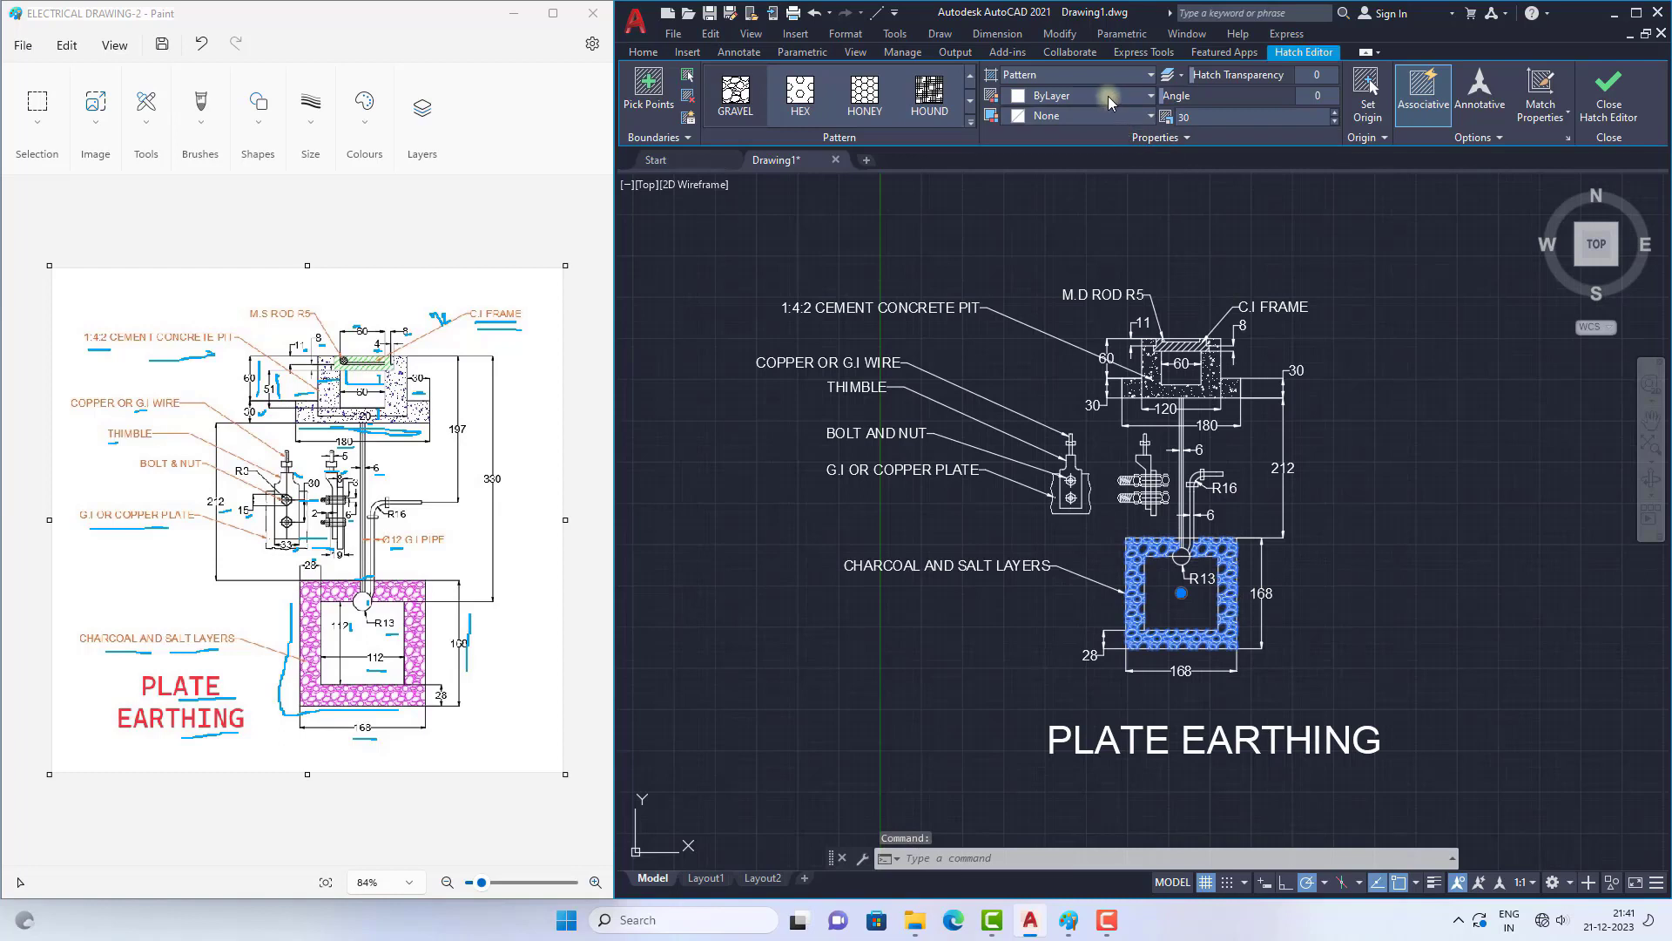
click(1108, 96)
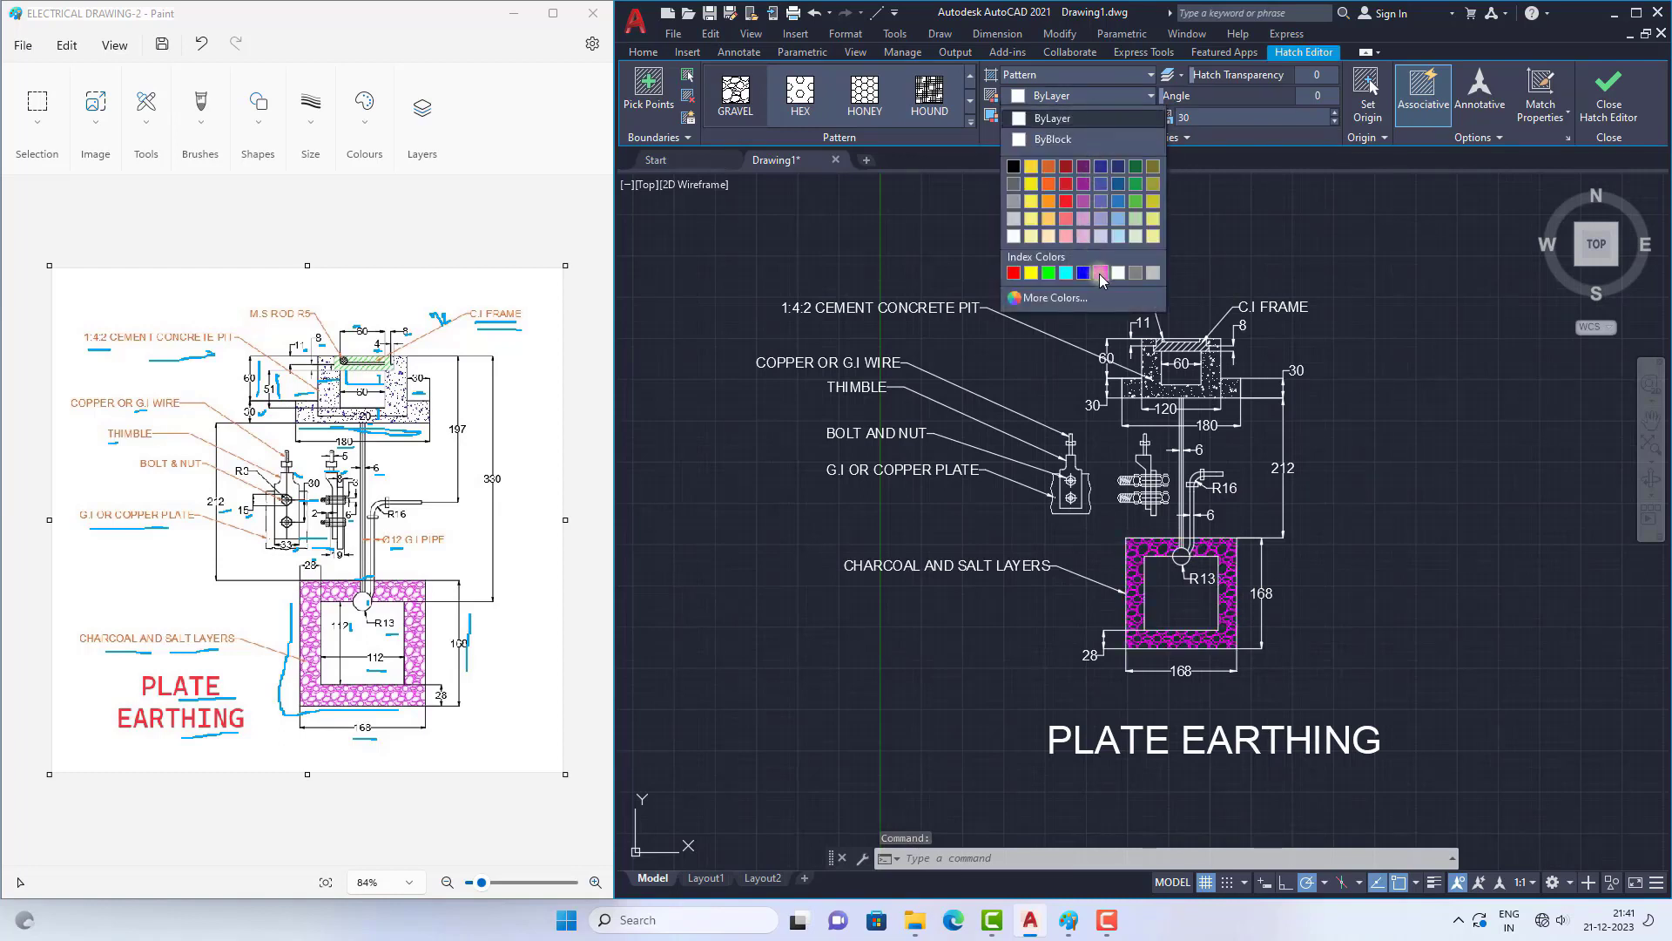
click(1099, 274)
click(1430, 482)
key(Escape)
key(Escape)
key(Escape)
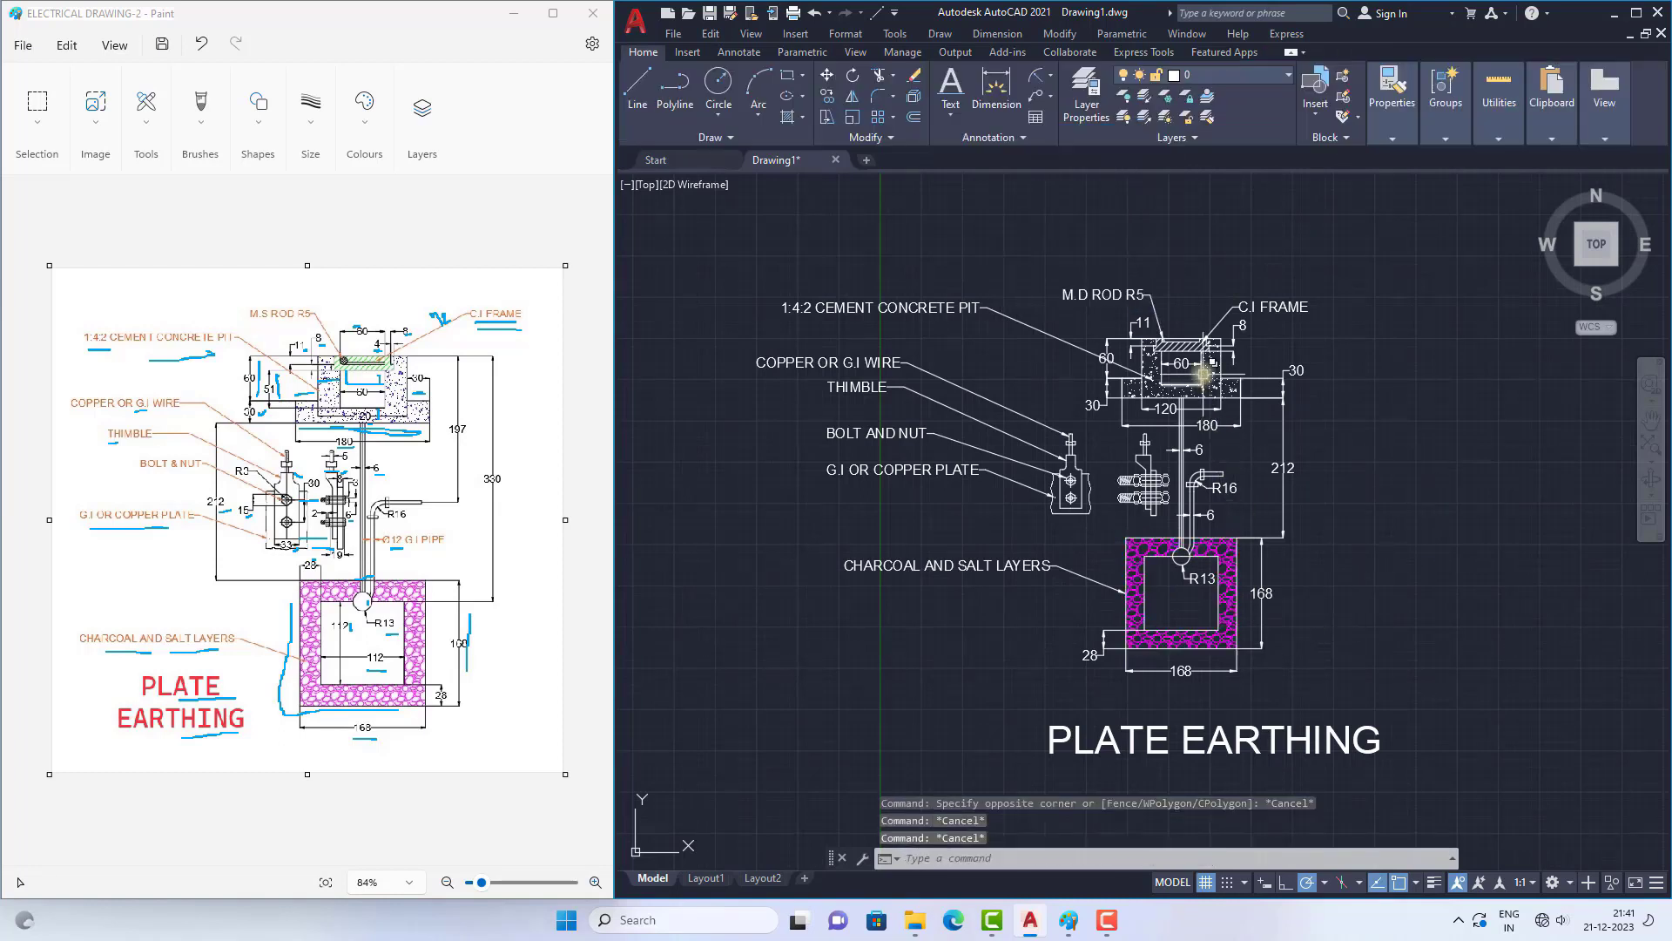
Step: Change the colour of the concrete hatch in the upper pit section to green
click(1204, 375)
click(1054, 98)
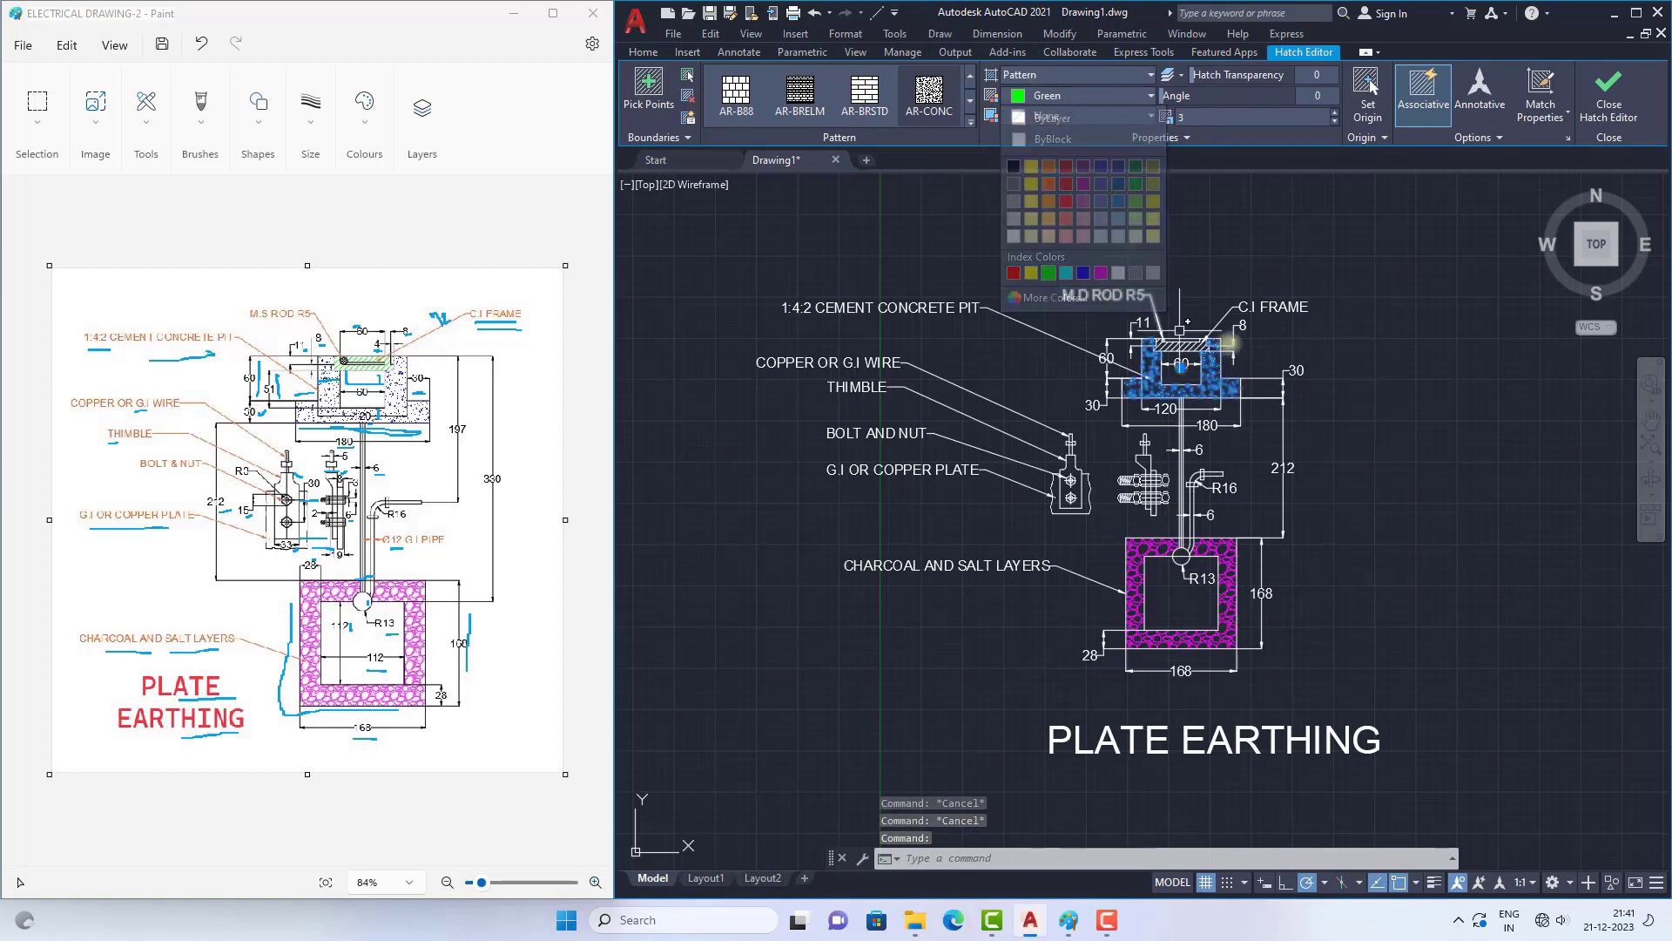
click(1048, 273)
click(1366, 383)
key(Escape)
key(Escape)
key(Escape)
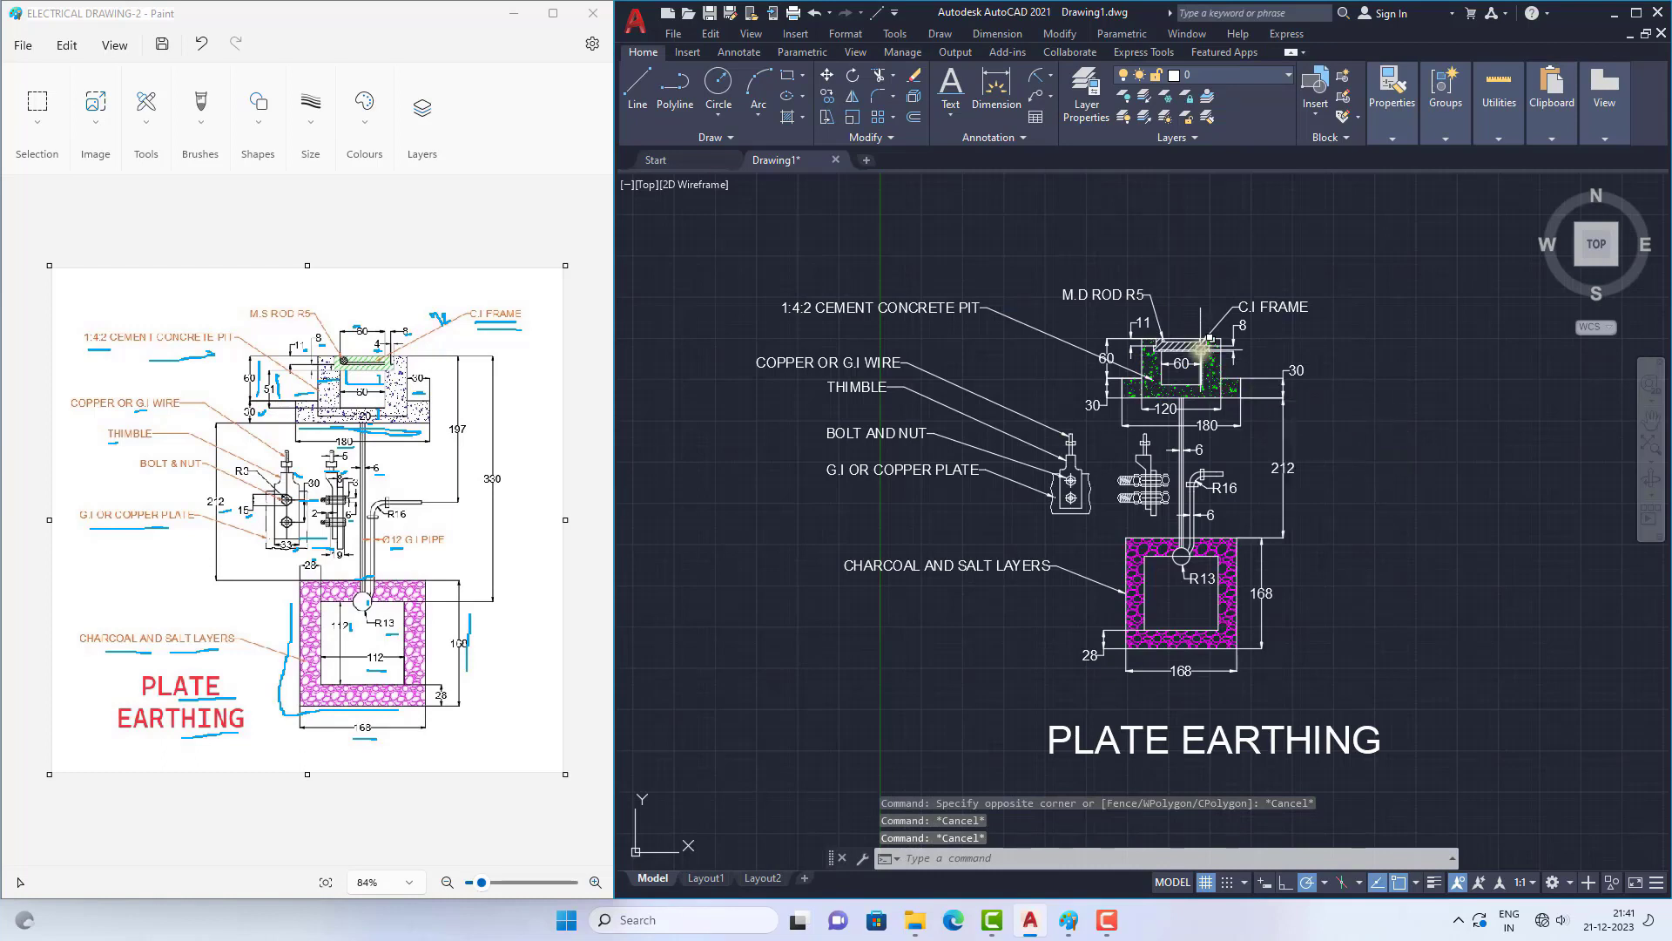
Step: Recolour all the part-label leaders, from "1:4:2 CEMENT CONCRETE PIT" to "CHARCOAL AND SALT LAYERS", including "M.D ROD R5" and "C.I FRAME", to orange
click(897, 307)
click(854, 359)
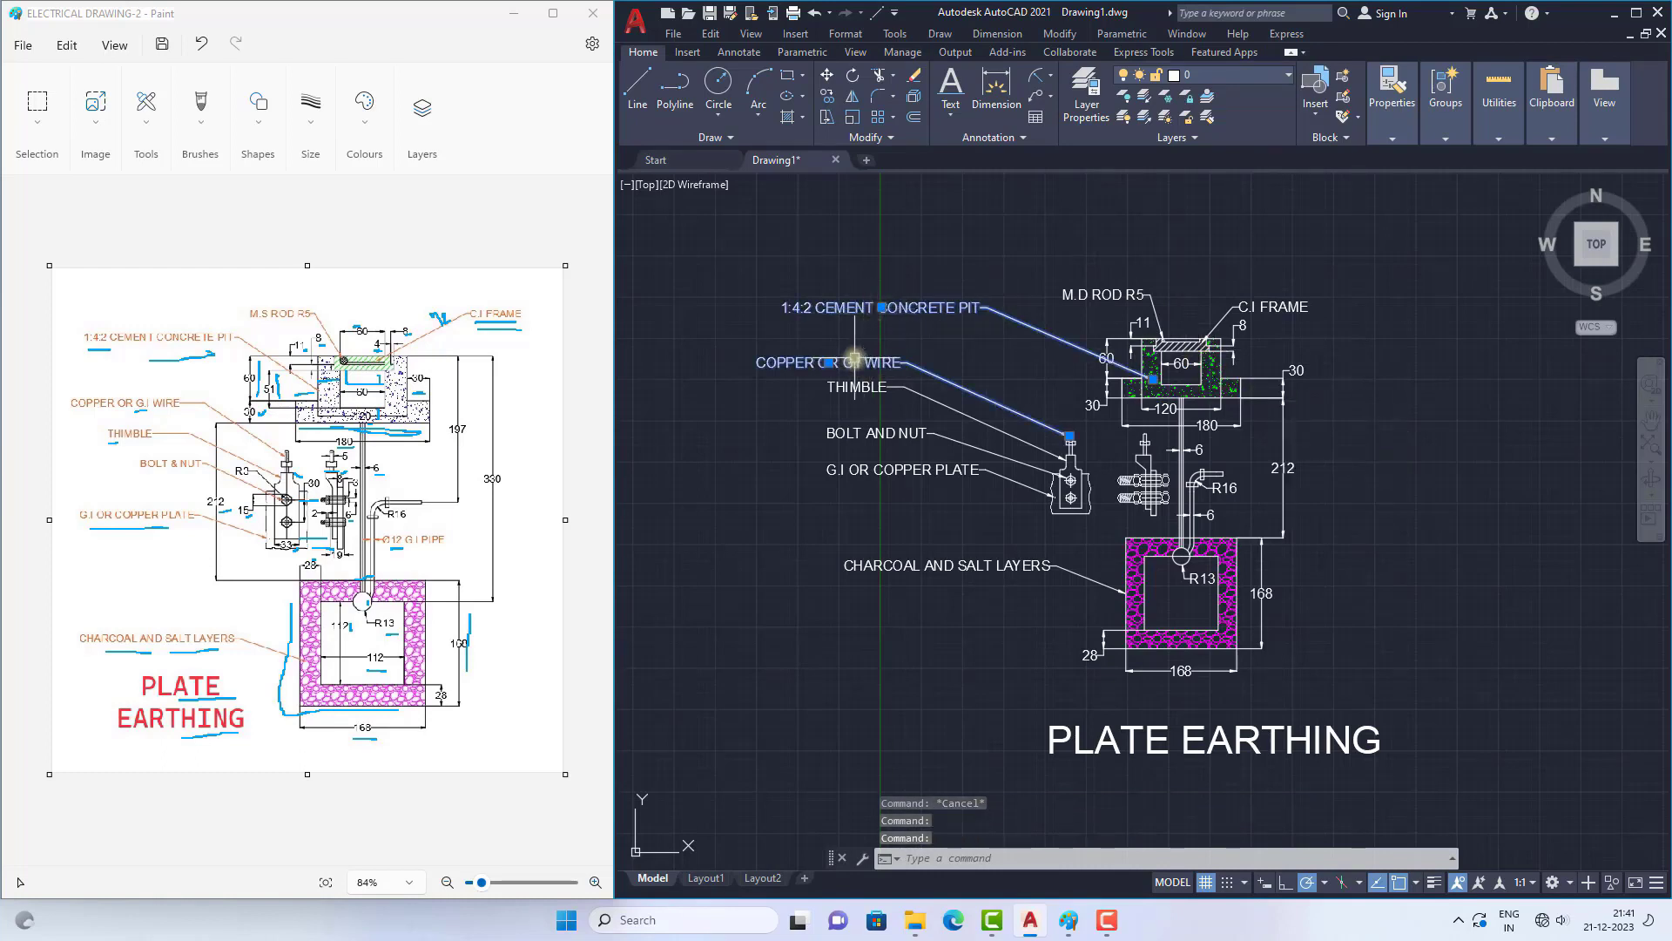
click(859, 387)
click(871, 432)
click(880, 469)
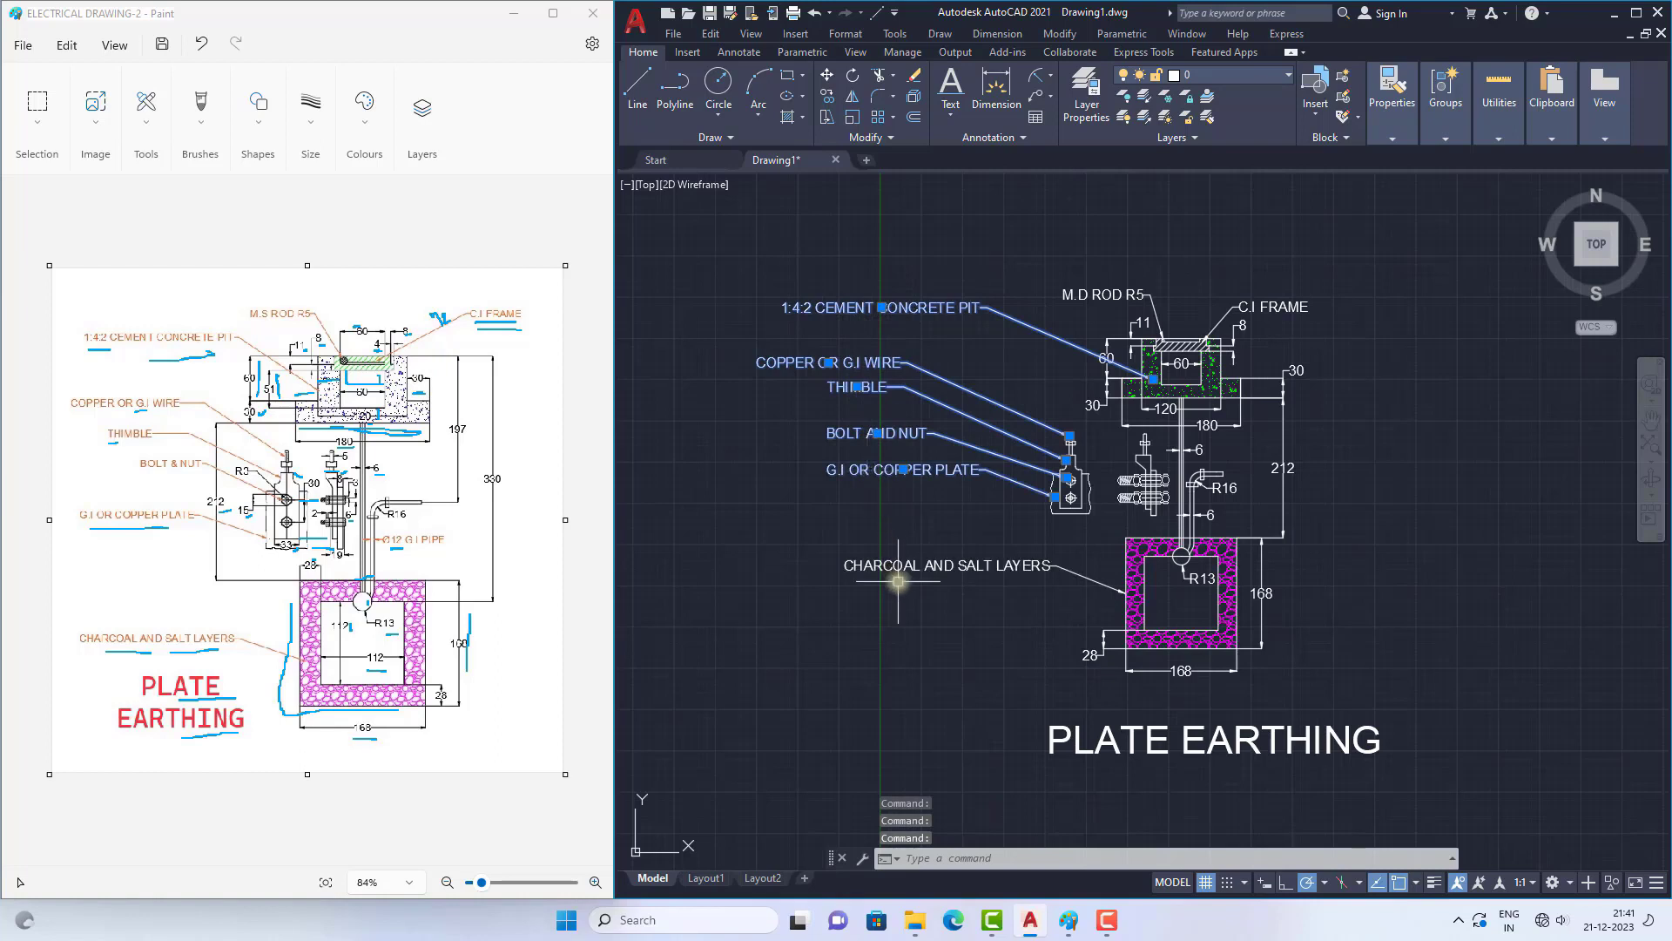
click(898, 581)
click(1101, 296)
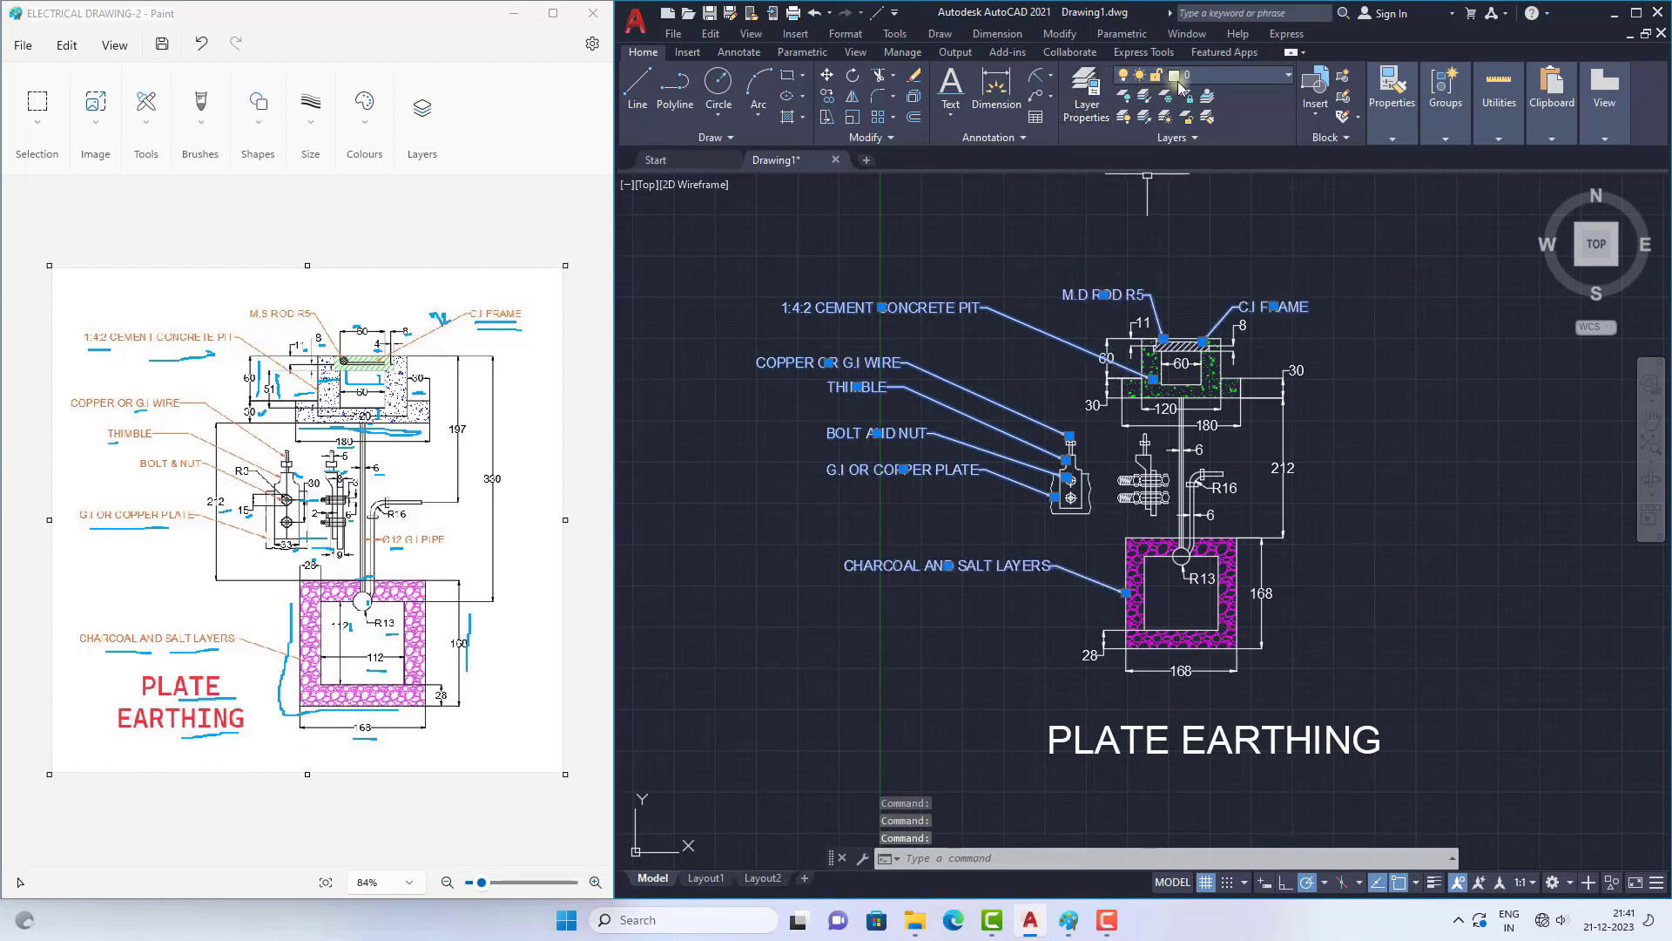
click(1393, 139)
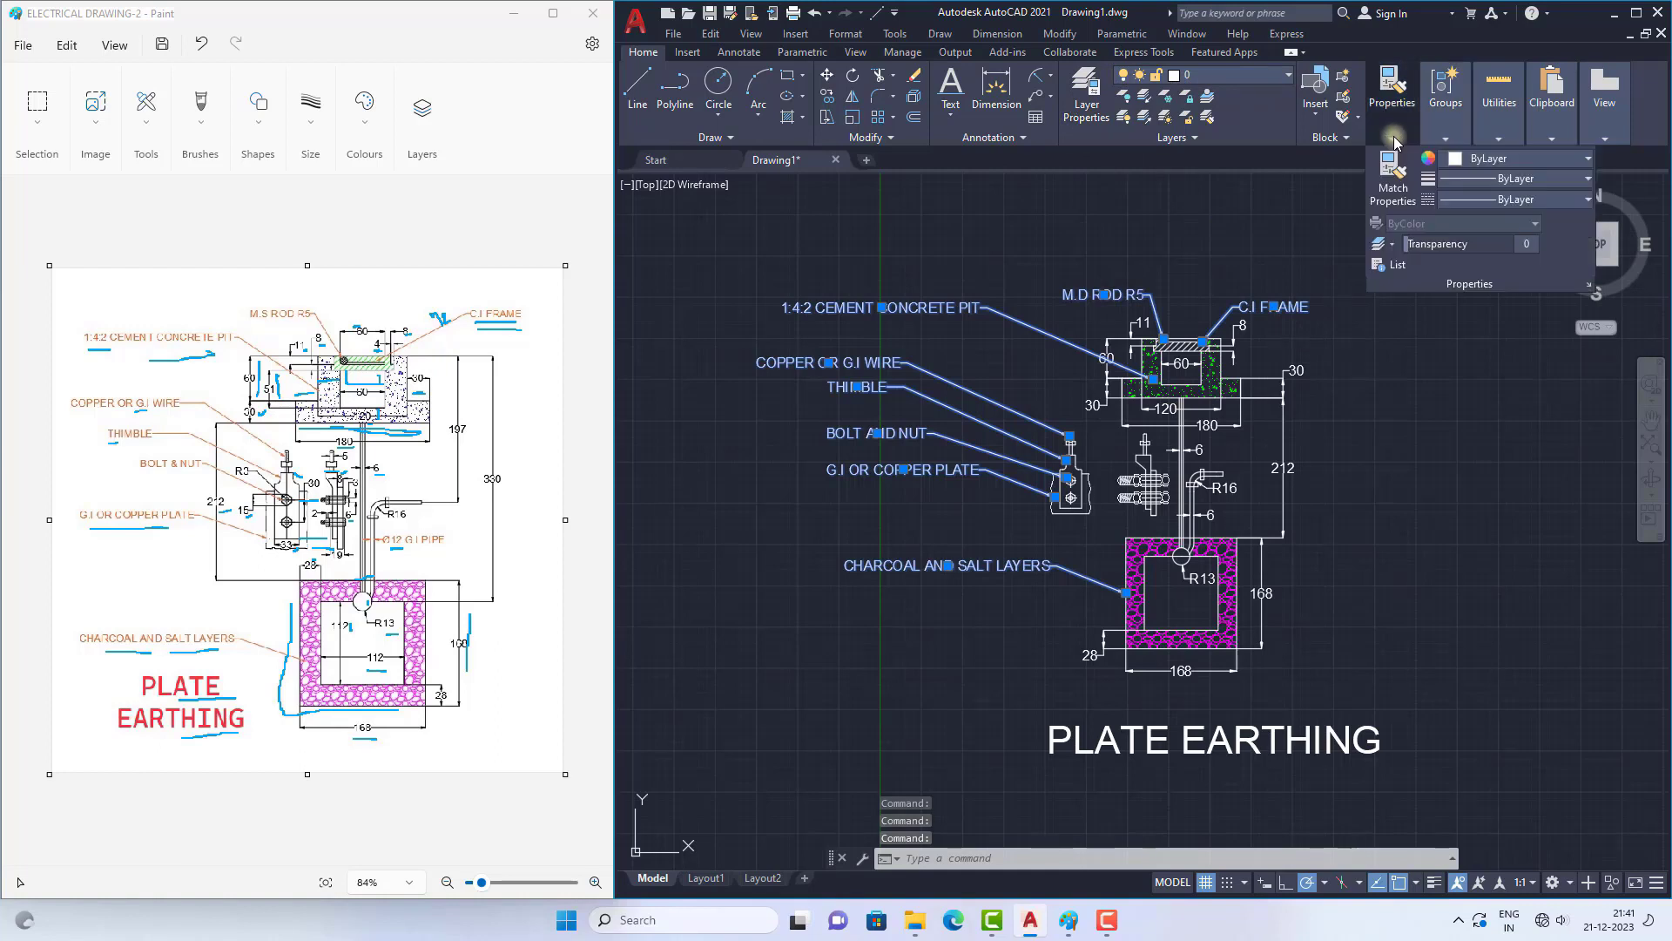
click(1471, 158)
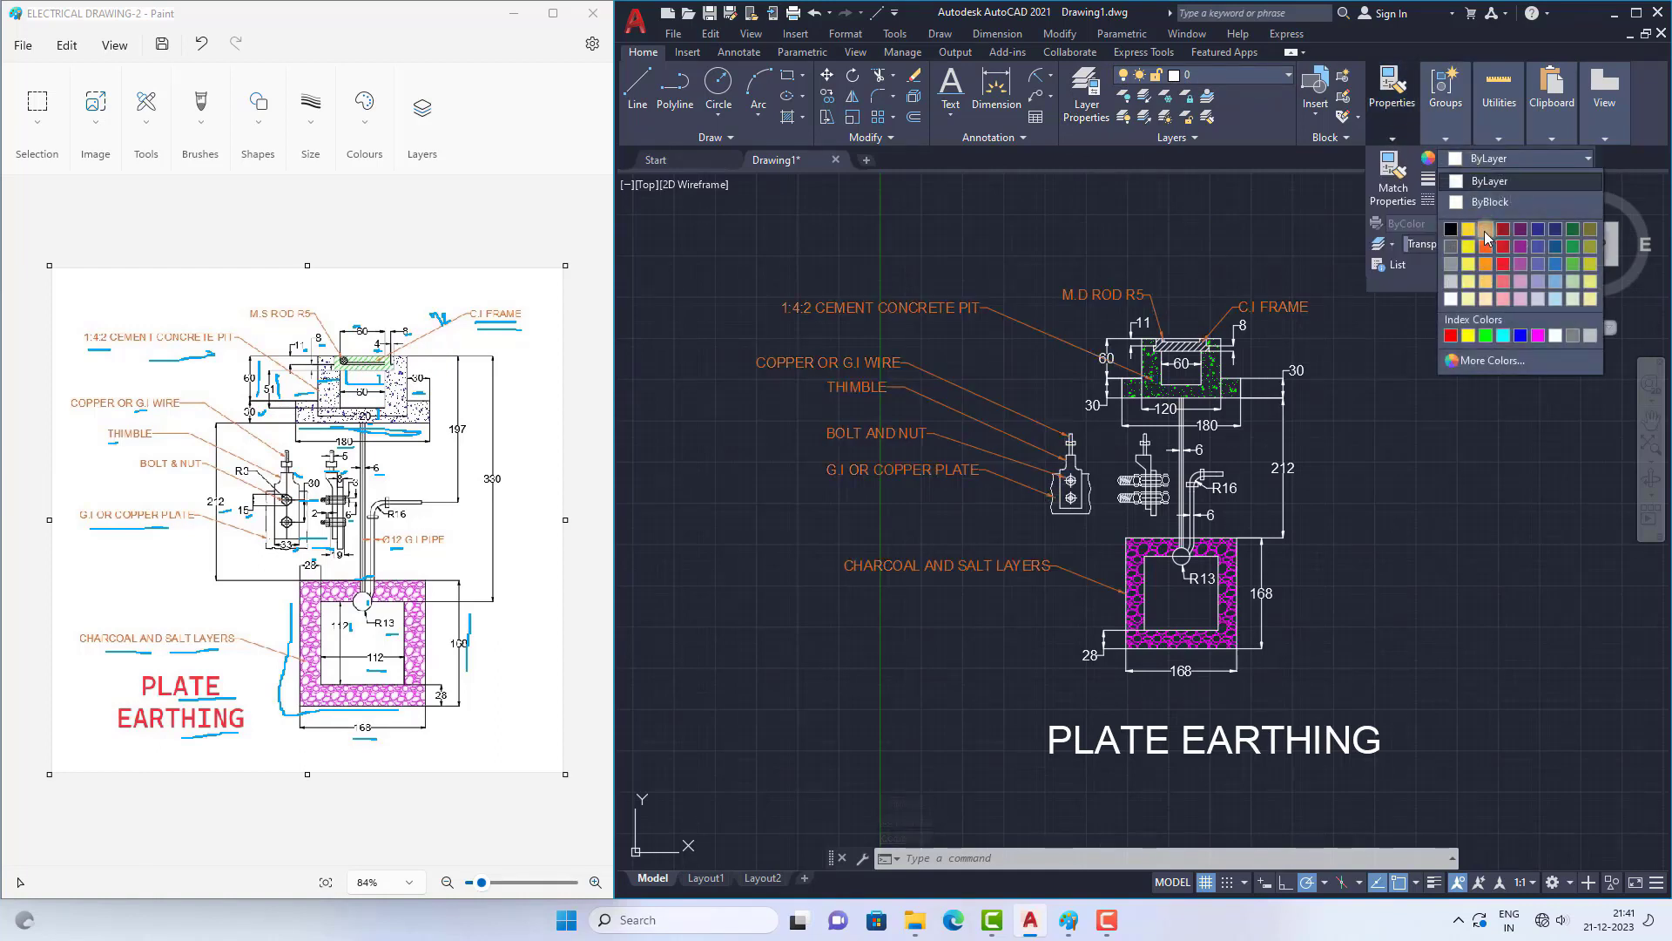
click(1485, 237)
click(1411, 548)
key(Escape)
key(Escape)
key(Escape)
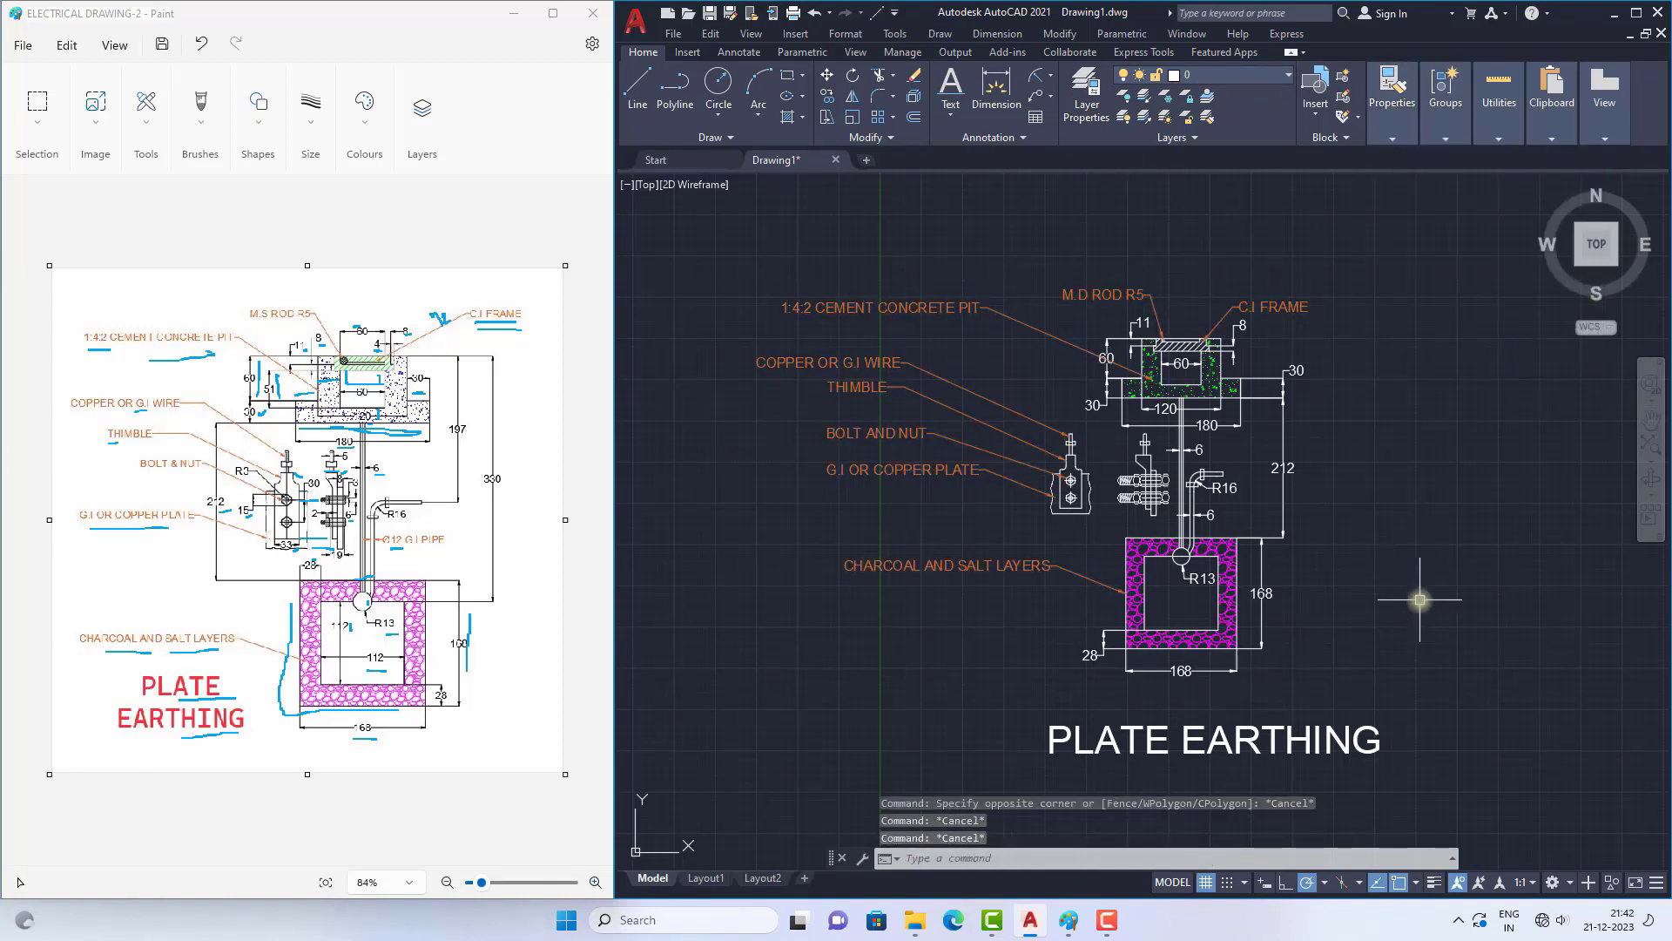
Step: Change the colour of the "PLATE EARTHING" title text to red
scroll(862, 427, down, 2)
scroll(1036, 523, up, 2)
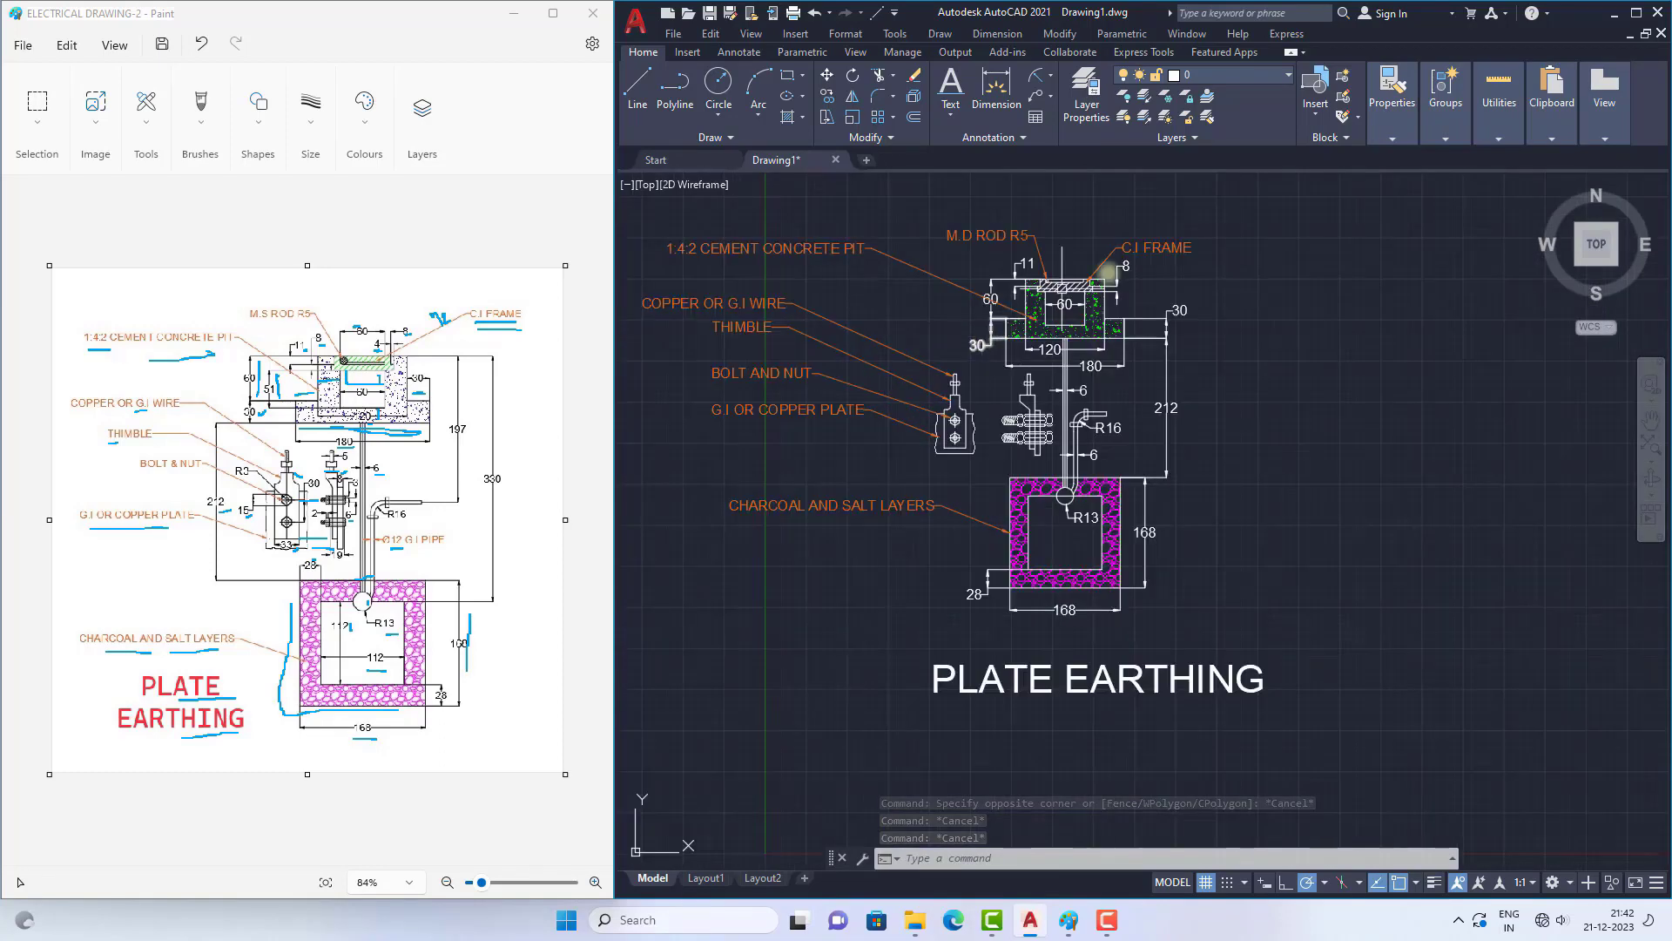
scroll(1024, 421, up, 2)
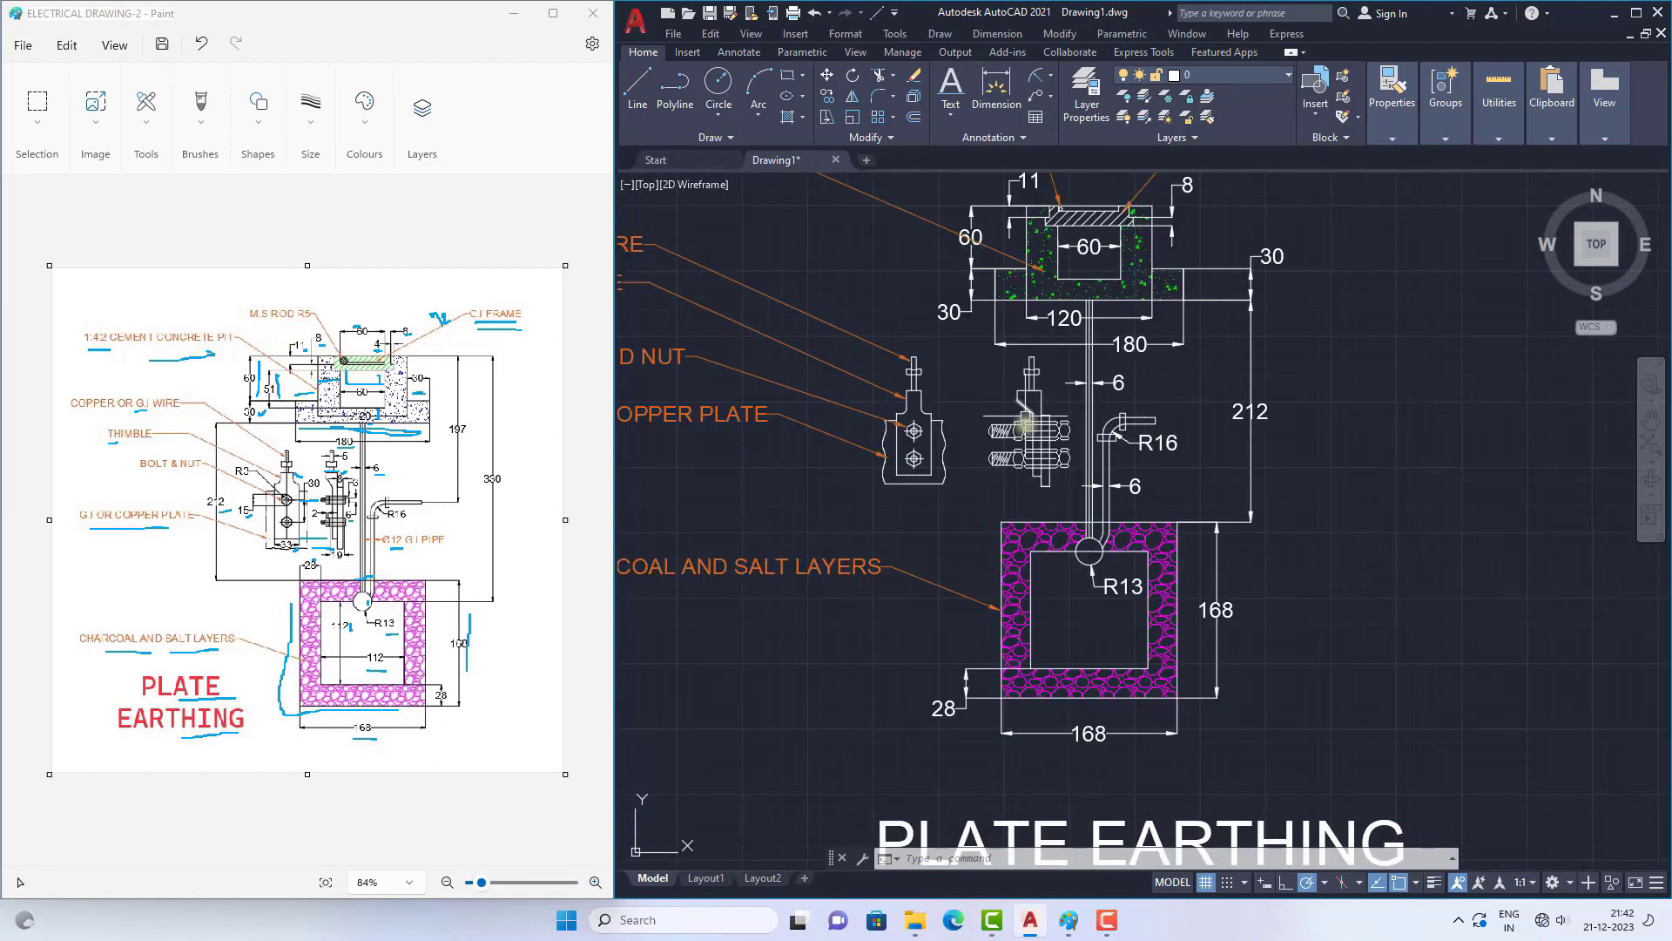
scroll(1024, 422, down, 2)
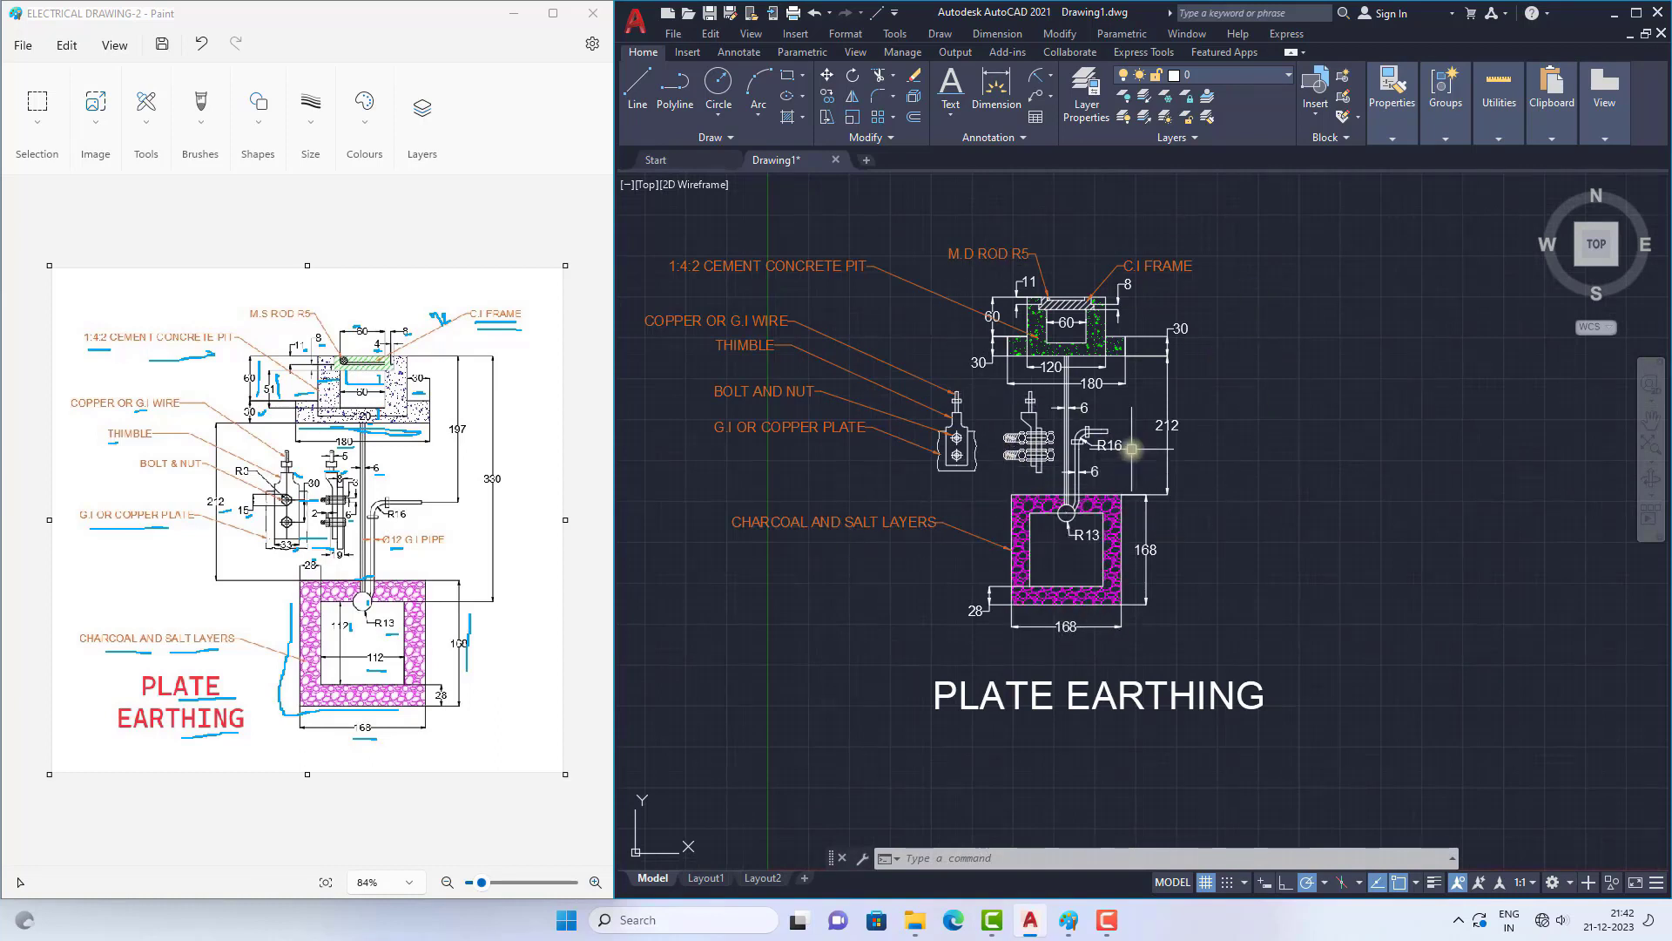
click(1090, 697)
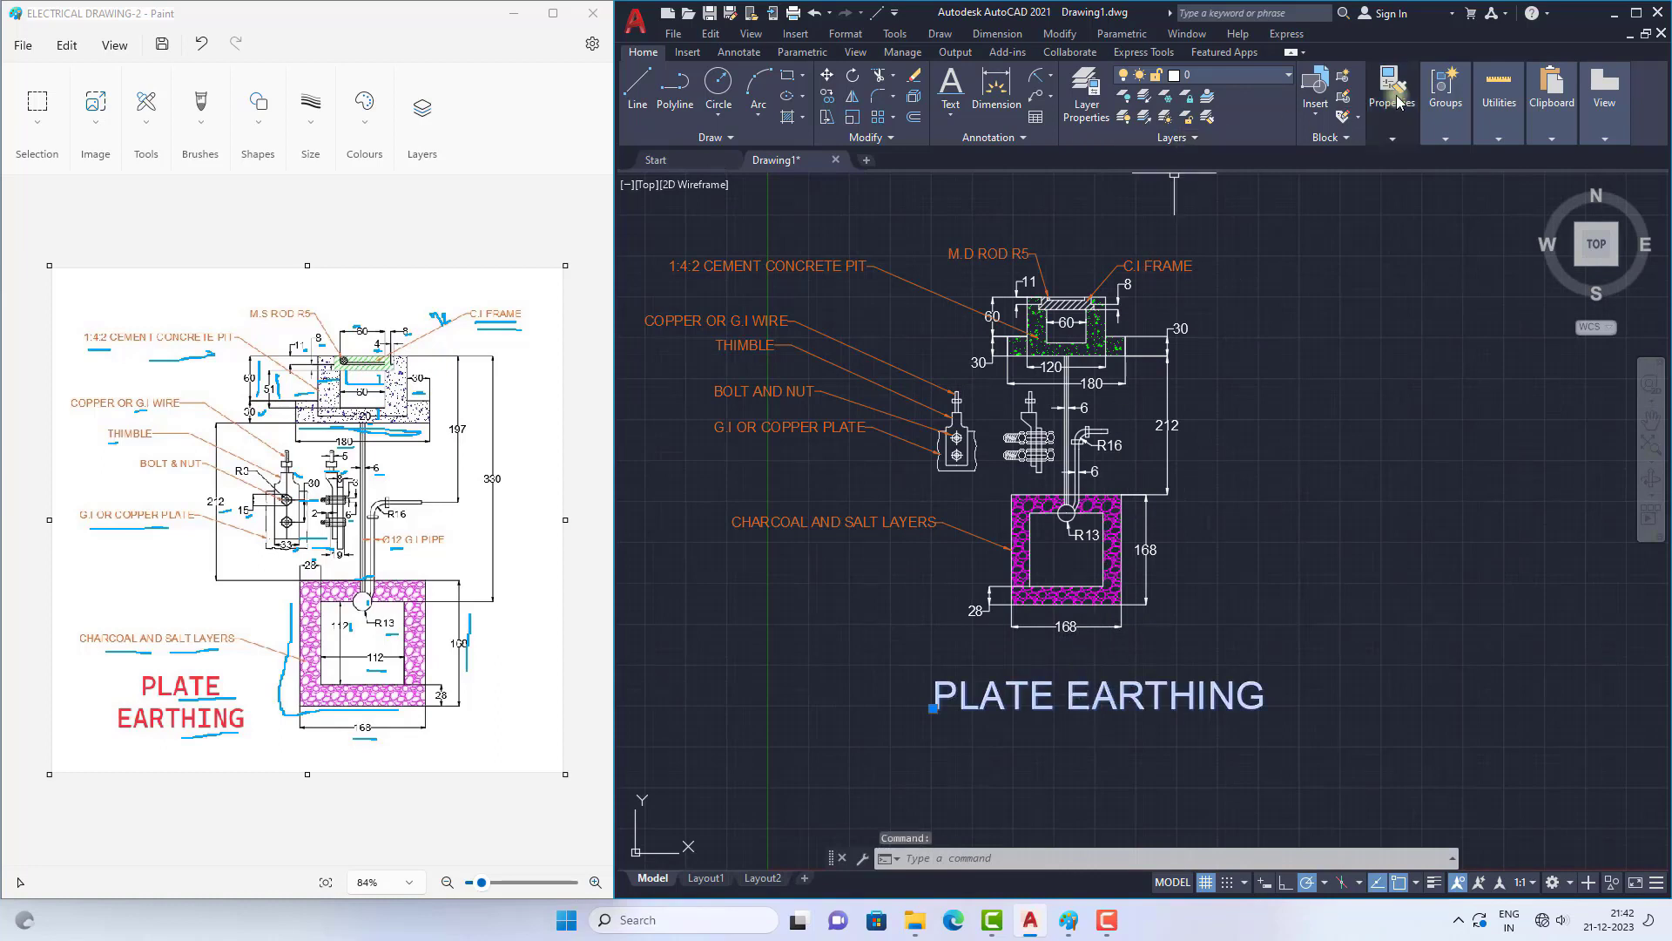
click(1393, 135)
click(1481, 159)
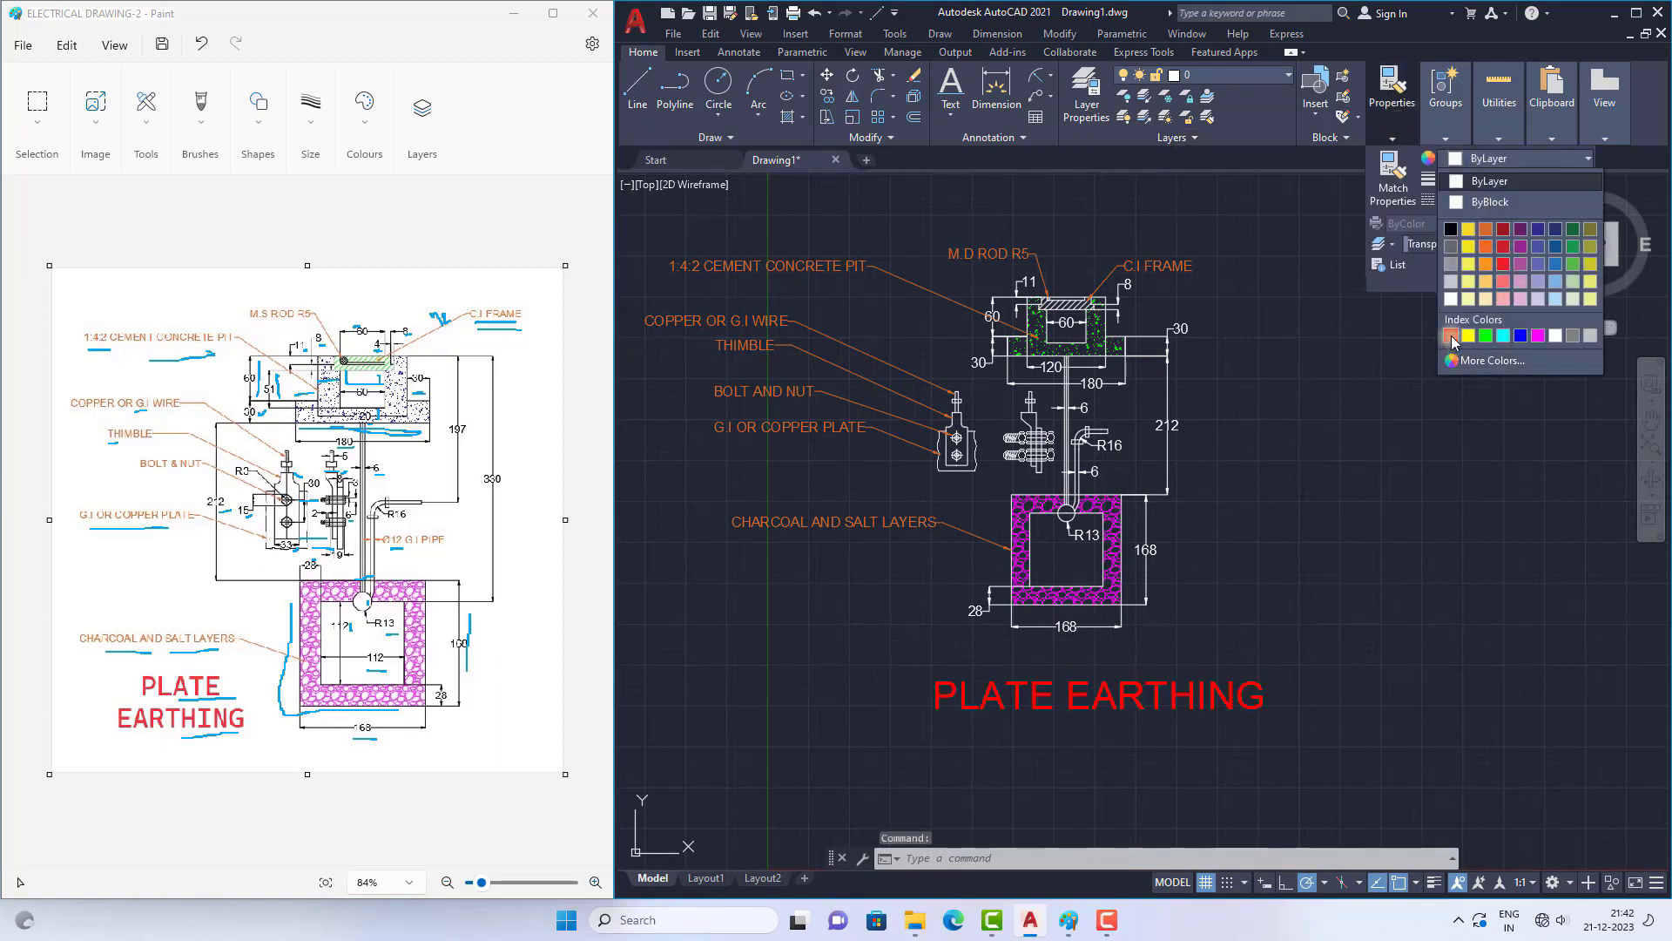
click(1450, 336)
key(Escape)
key(Escape)
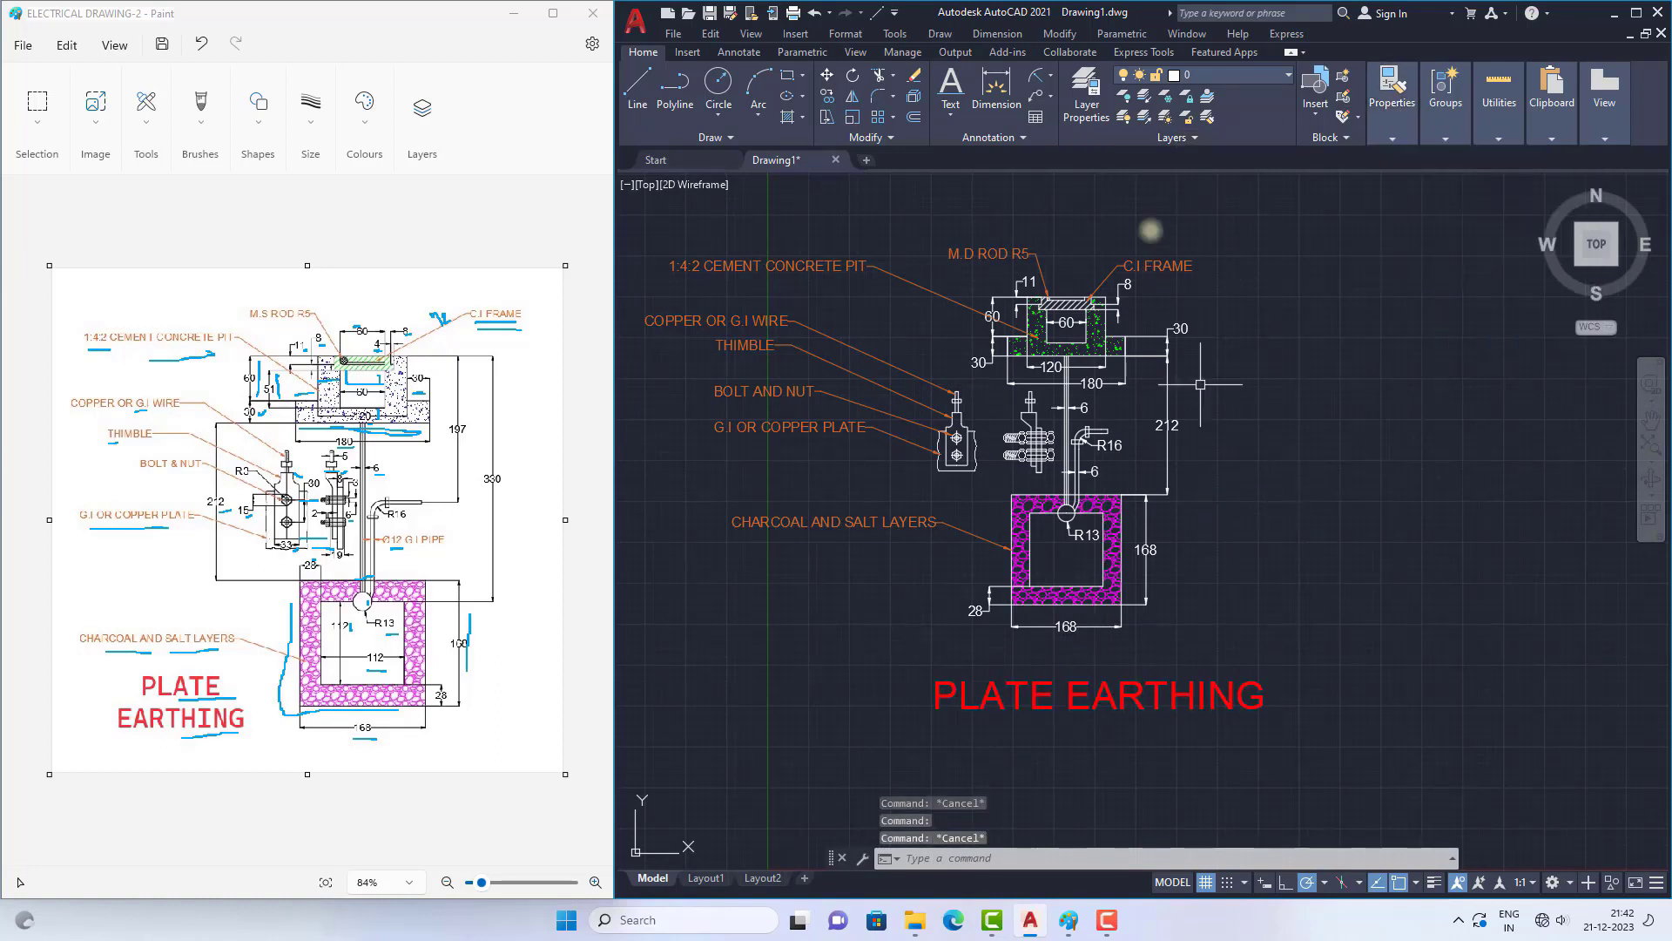